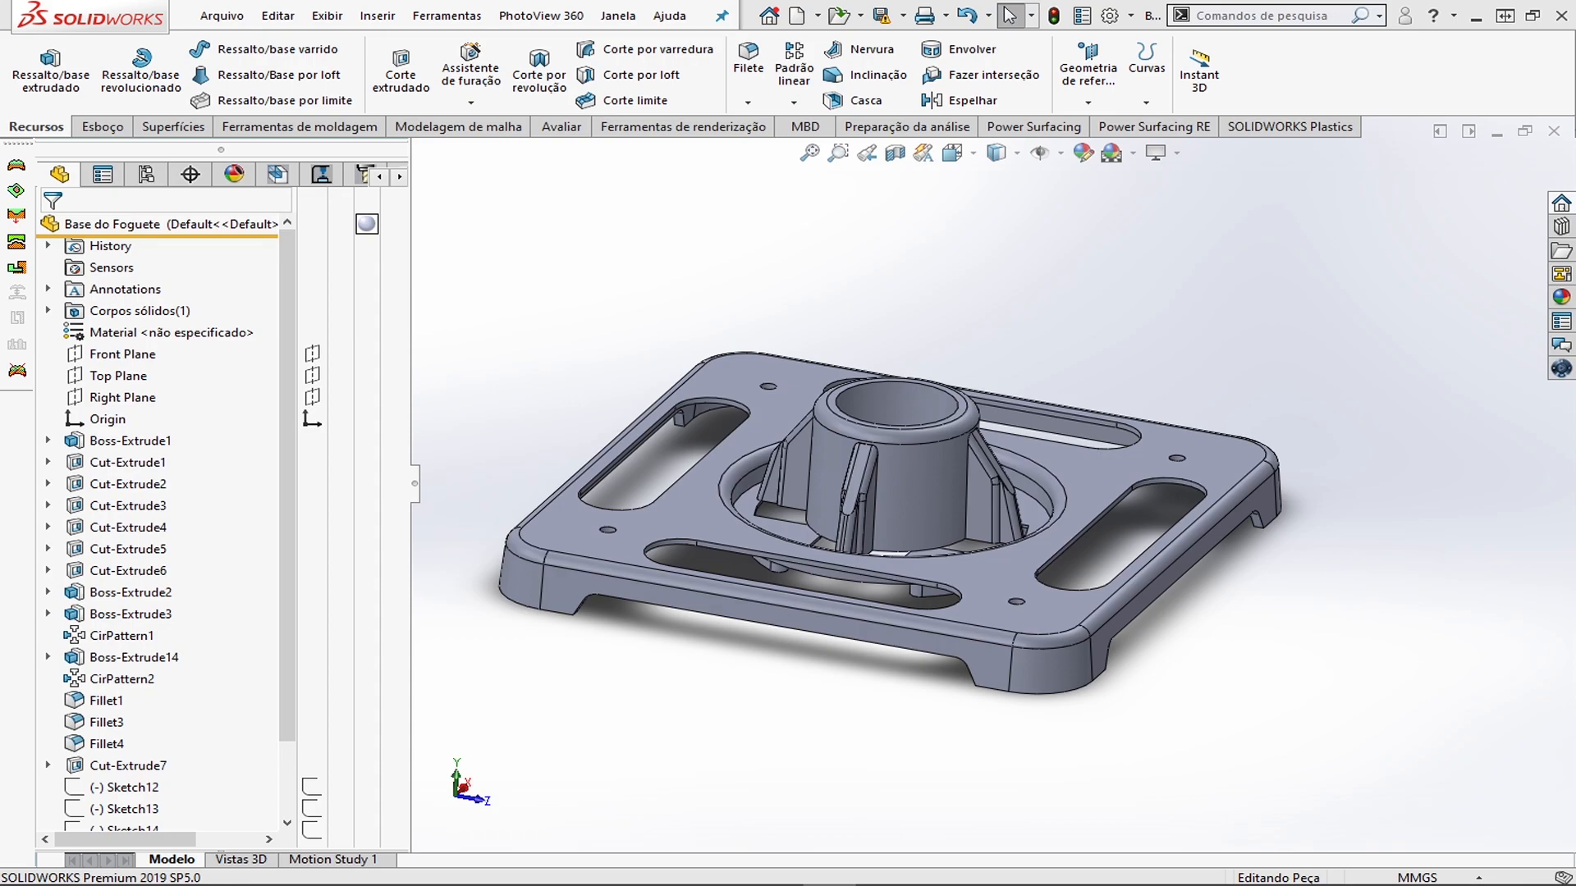
Examine the rocket base part from several angles, including its central tube, ribs and slots, and review its feature list
{"action": "middle_click_drag", "start_coordinate": [1137, 286], "coordinate": [1001, 398]}
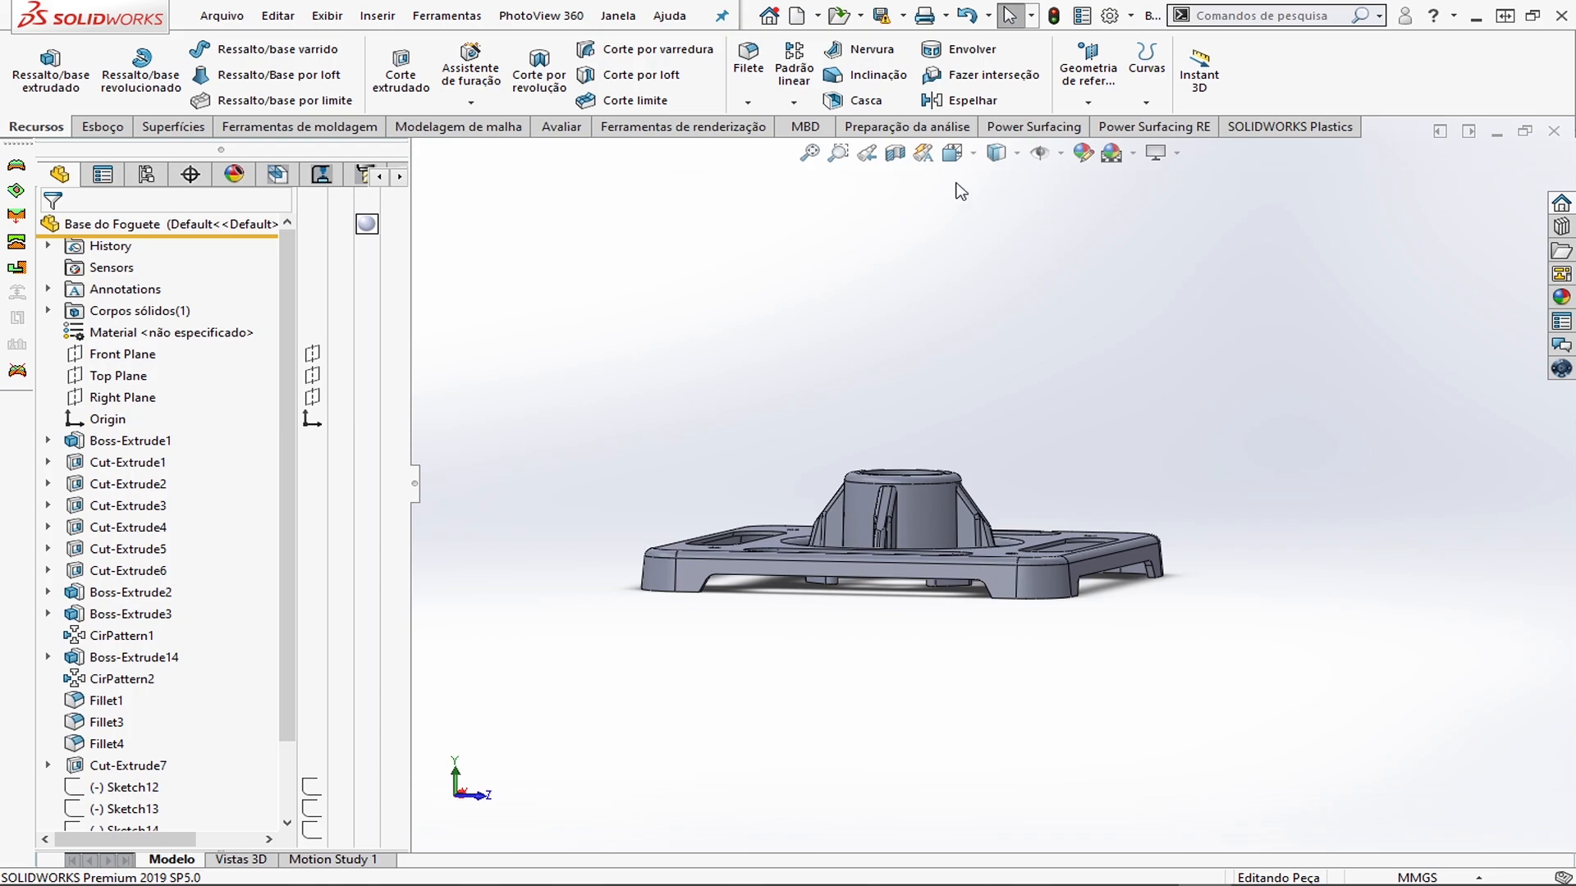
{"action": "middle_click_drag", "start_coordinate": [971, 312], "coordinate": [1045, 327]}
{"action": "scroll", "coordinate": [983, 507], "scroll_direction": "up", "scroll_amount": 3}
{"action": "scroll", "coordinate": [983, 505], "scroll_direction": "down", "scroll_amount": 6}
{"action": "middle_click_drag", "start_coordinate": [944, 515], "coordinate": [960, 771]}
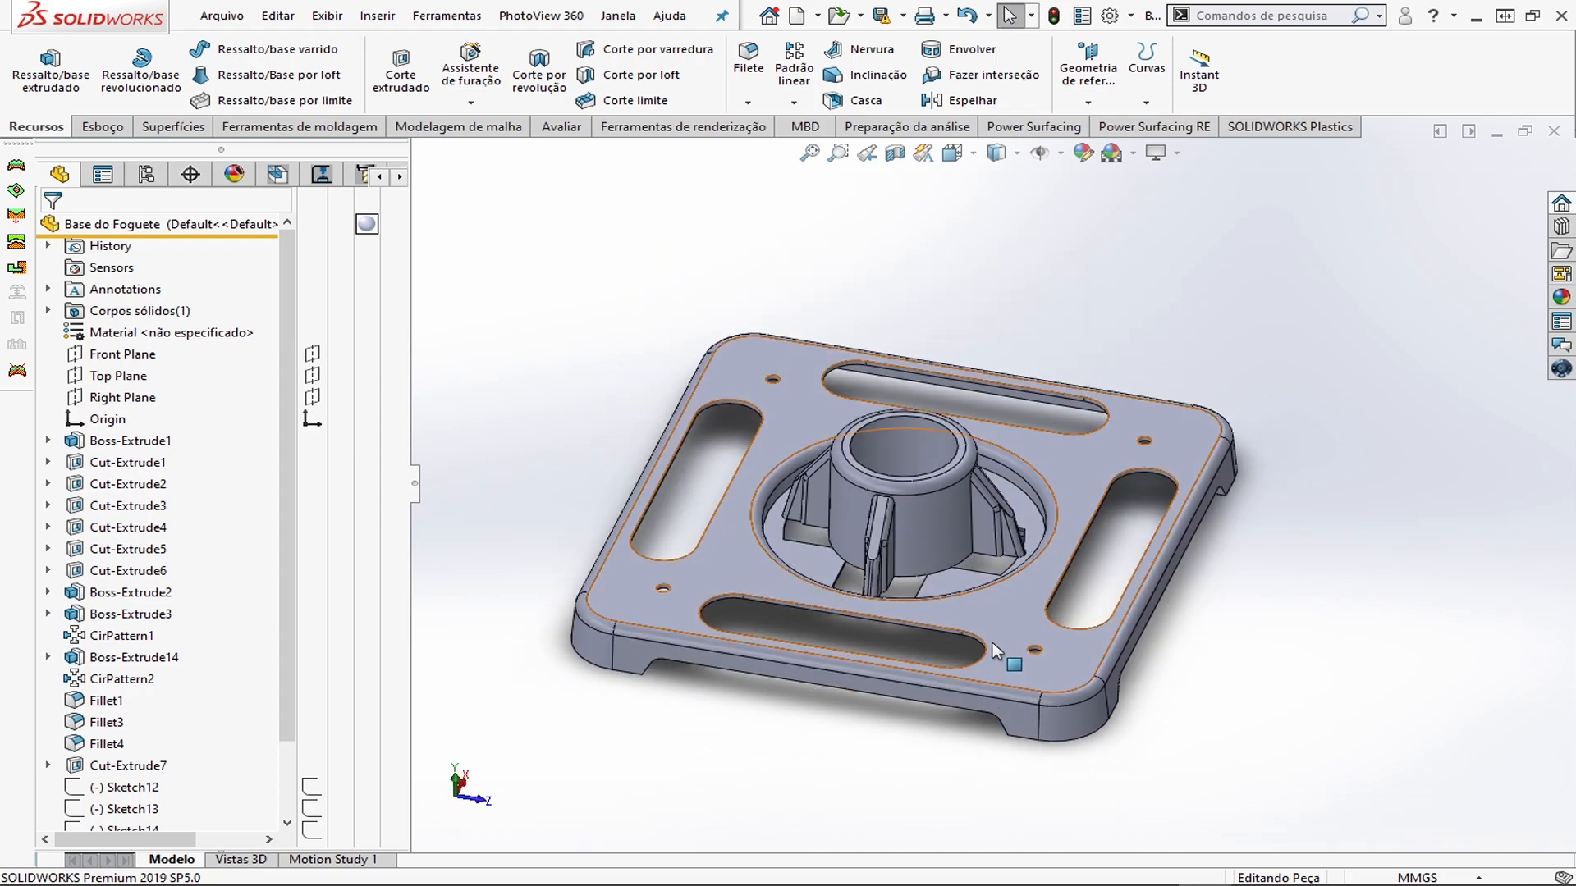
{"action": "scroll", "coordinate": [992, 645], "scroll_direction": "up", "scroll_amount": 2}
{"action": "scroll", "coordinate": [991, 645], "scroll_direction": "down", "scroll_amount": 2}
{"action": "middle_click_drag", "start_coordinate": [977, 475], "coordinate": [944, 361]}
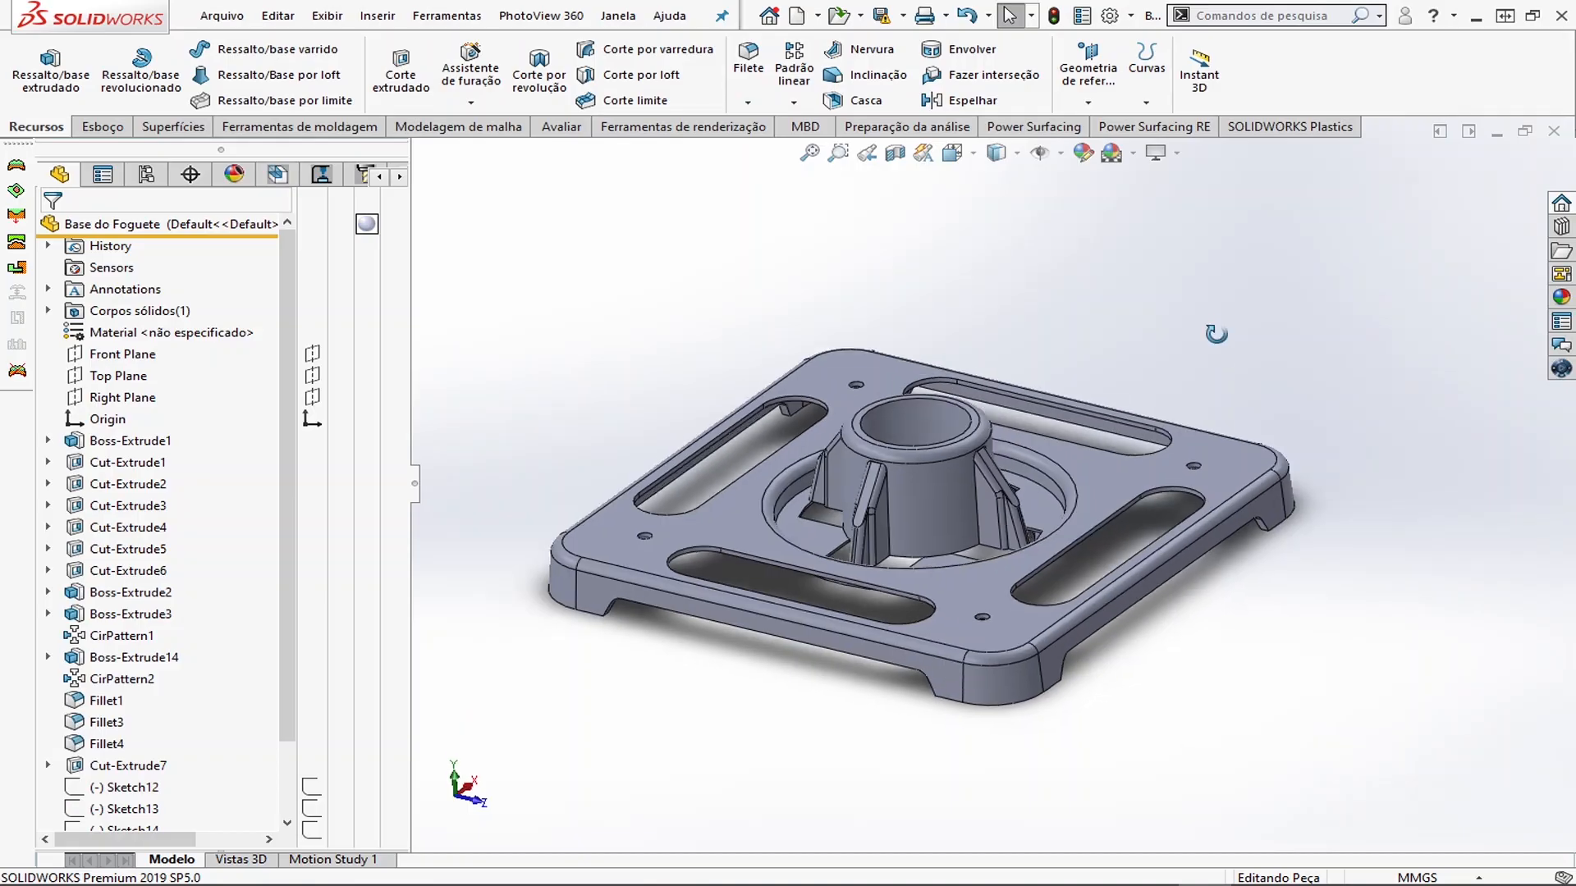
{"action": "mouse_move", "coordinate": [1214, 334]}
{"action": "middle_mouse_down"}
{"action": "mouse_move", "coordinate": [1214, 306]}
{"action": "mouse_move", "coordinate": [1220, 353]}
{"action": "middle_mouse_up"}
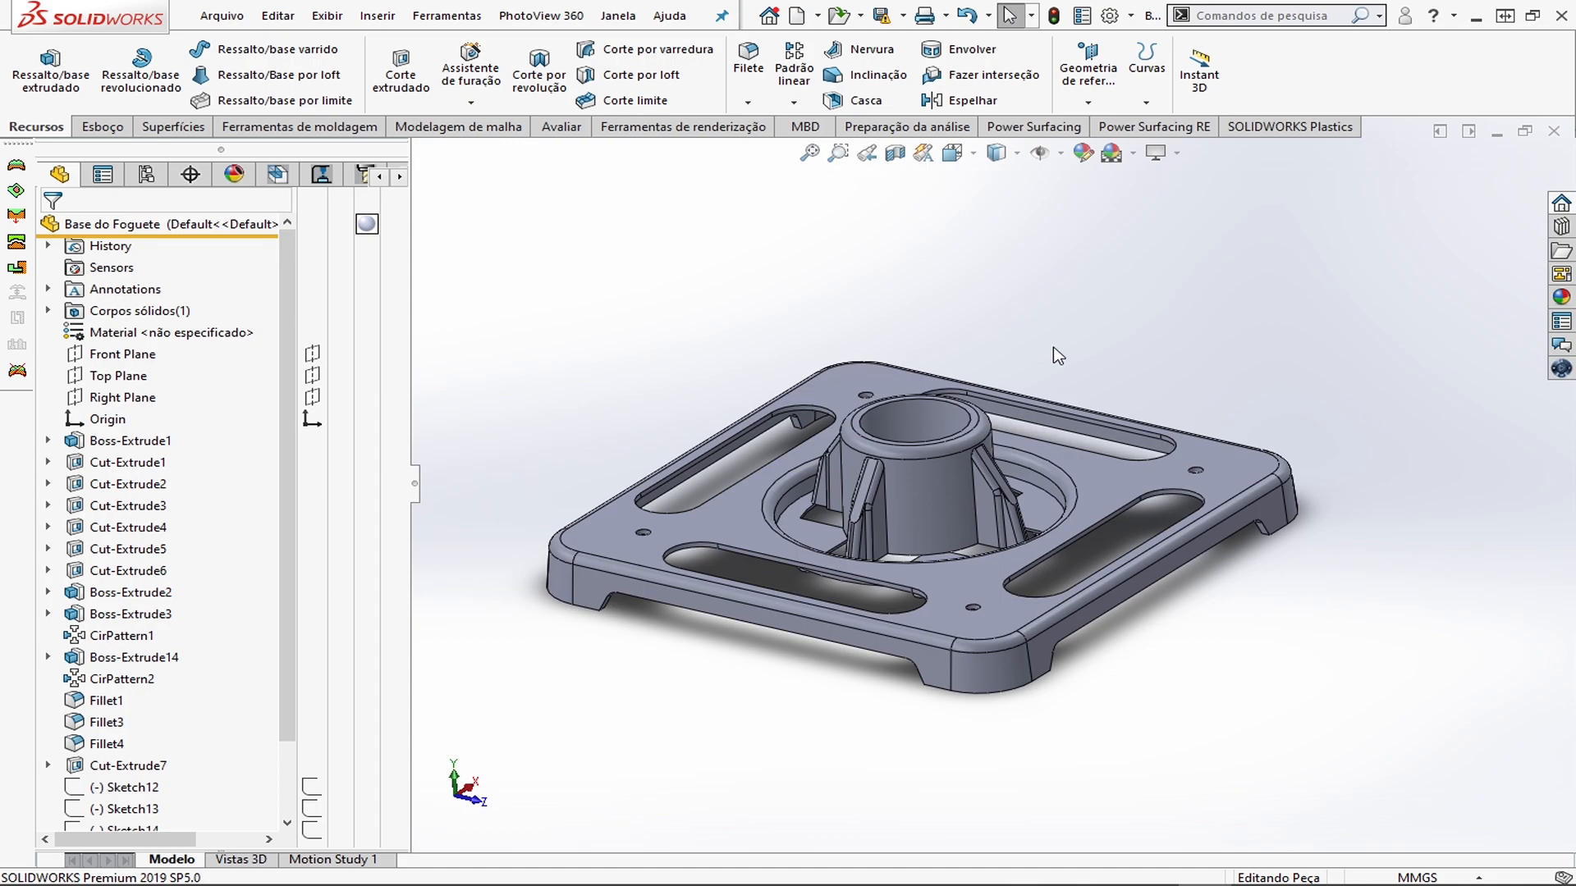
{"action": "scroll", "coordinate": [1103, 361], "scroll_direction": "up", "scroll_amount": 3}
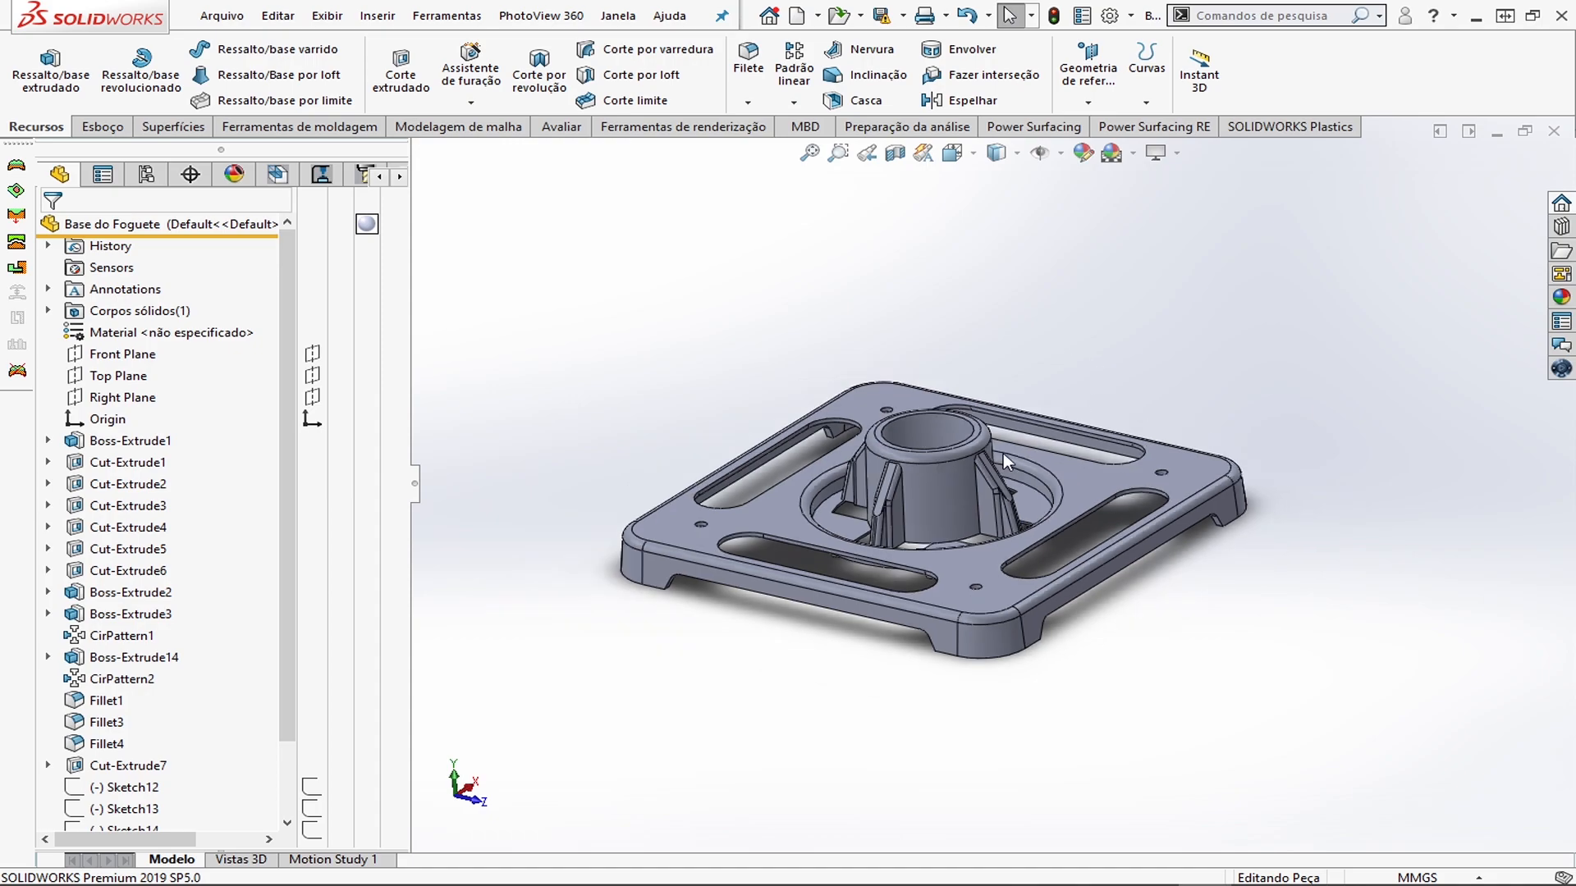
{"action": "scroll", "coordinate": [936, 486], "scroll_direction": "down", "scroll_amount": 3}
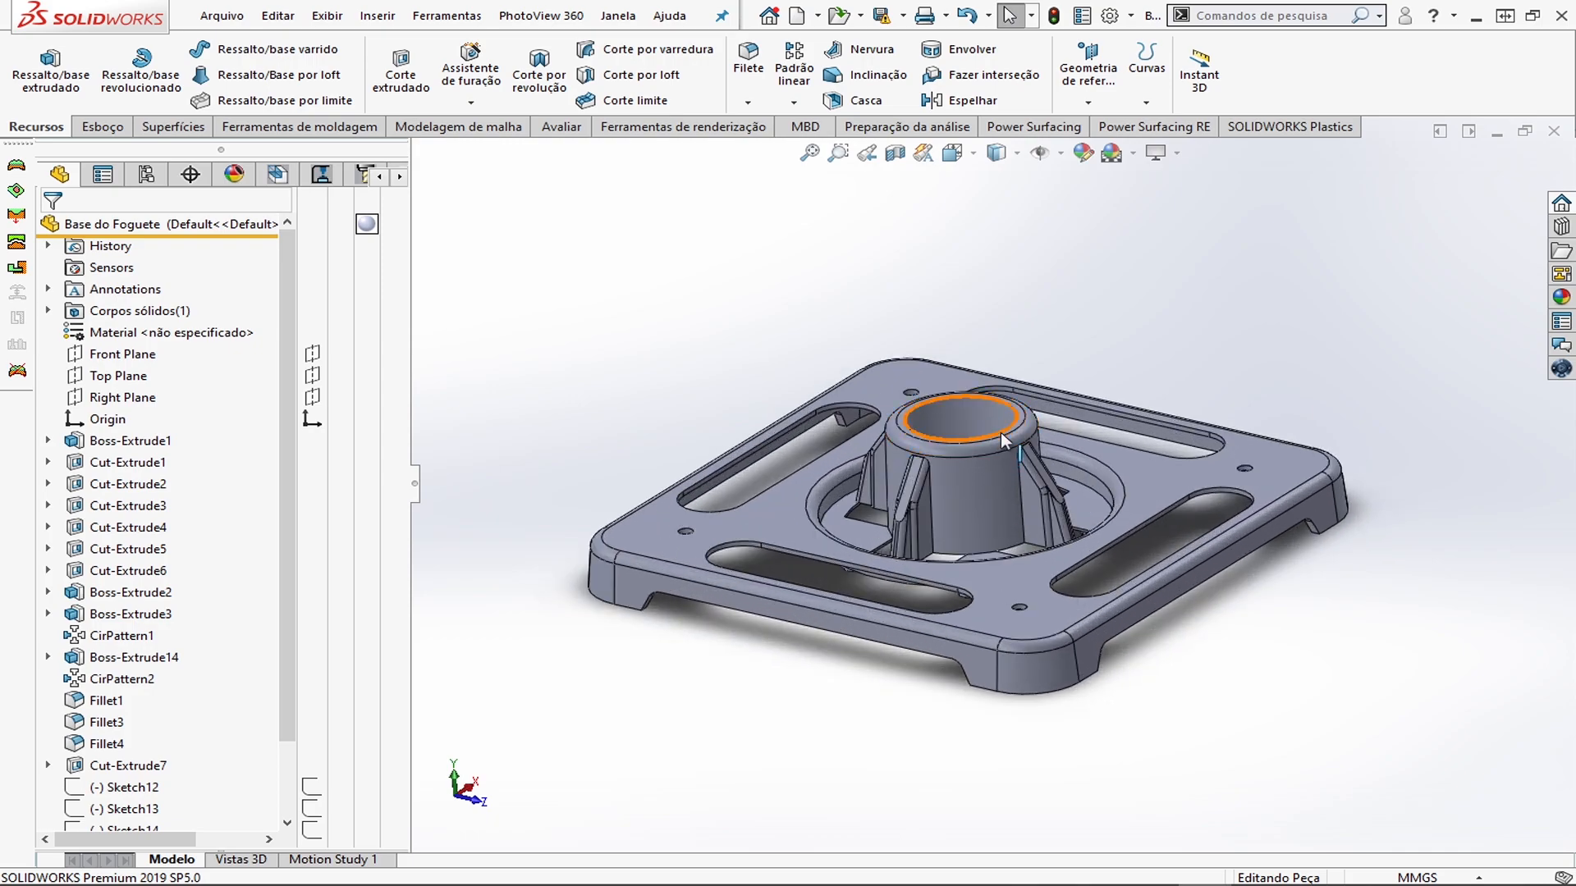
{"action": "mouse_move", "coordinate": [1101, 325]}
{"action": "middle_mouse_down"}
{"action": "mouse_move", "coordinate": [1097, 345]}
{"action": "mouse_move", "coordinate": [1103, 304]}
{"action": "middle_mouse_up"}
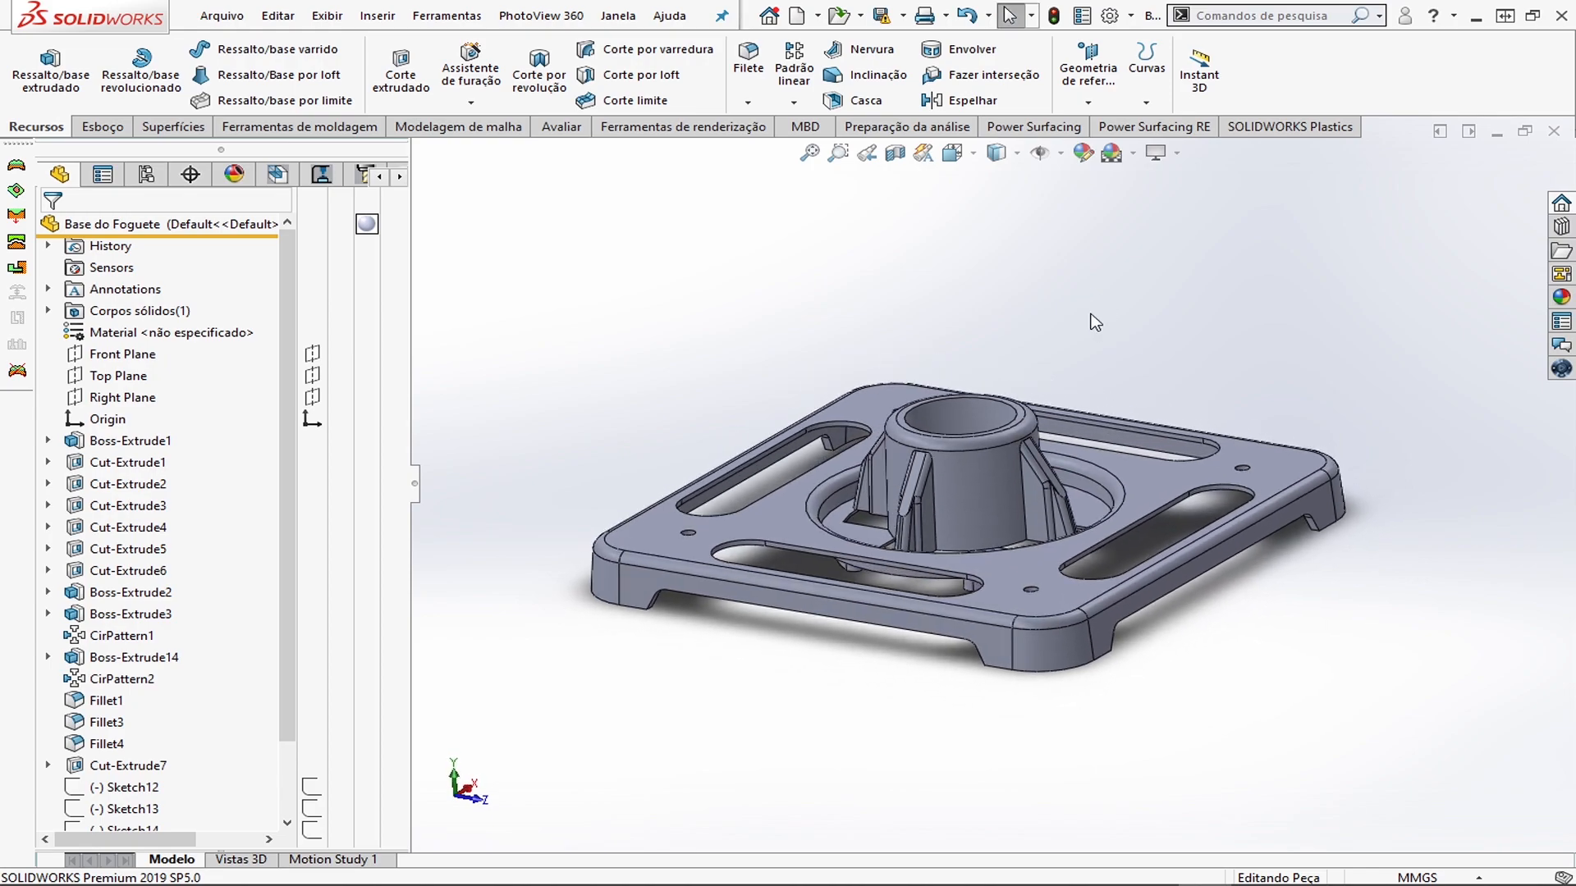
{"action": "scroll", "coordinate": [1090, 316], "scroll_direction": "up", "scroll_amount": 2}
{"action": "scroll", "coordinate": [1101, 468], "scroll_direction": "down", "scroll_amount": 2}
{"action": "middle_click_drag", "start_coordinate": [1101, 470], "coordinate": [1111, 499]}
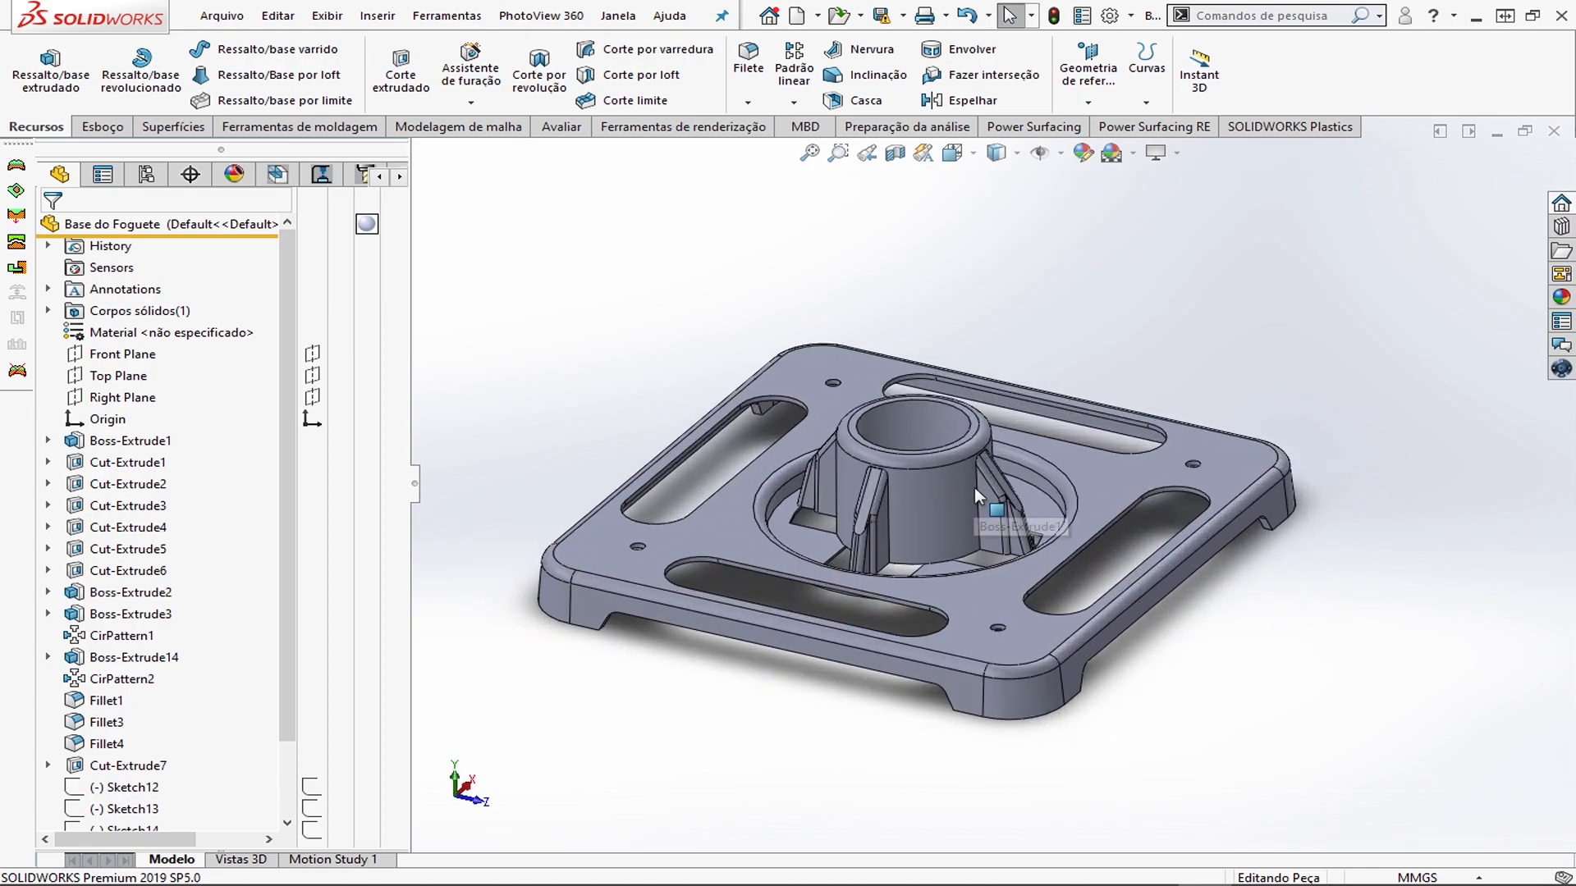
{"action": "scroll", "coordinate": [944, 505], "scroll_direction": "down", "scroll_amount": 3}
{"action": "middle_click_drag", "start_coordinate": [935, 501], "coordinate": [1008, 507]}
{"action": "scroll", "coordinate": [980, 478], "scroll_direction": "up", "scroll_amount": 3}
{"action": "scroll", "coordinate": [1008, 509], "scroll_direction": "down", "scroll_amount": 3}
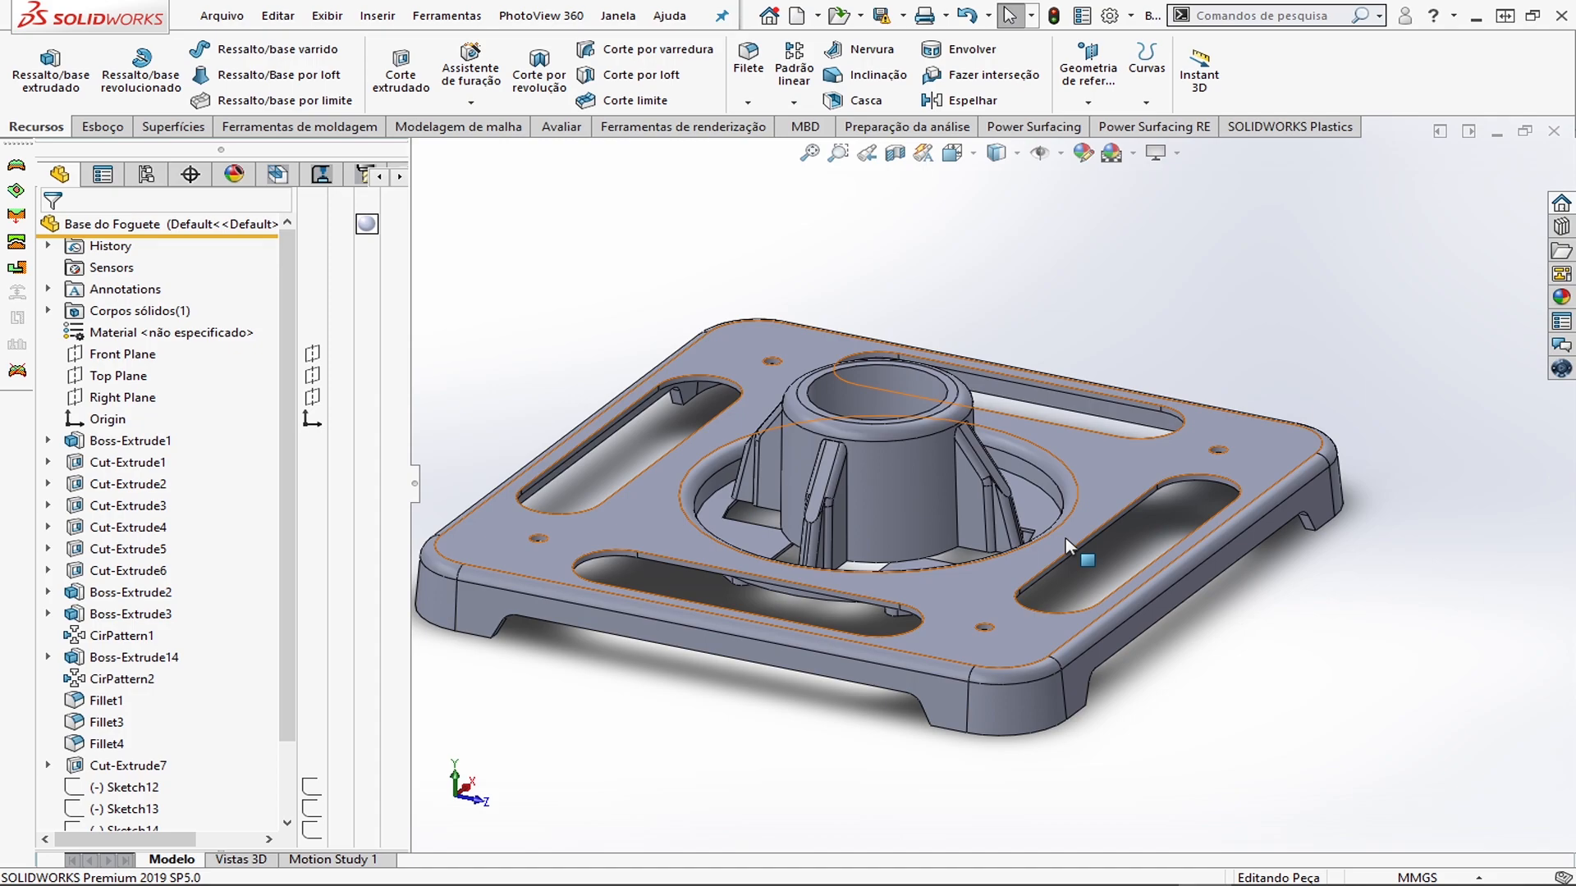
{"action": "scroll", "coordinate": [1065, 538], "scroll_direction": "up", "scroll_amount": 3}
{"action": "scroll", "coordinate": [991, 492], "scroll_direction": "down", "scroll_amount": 2}
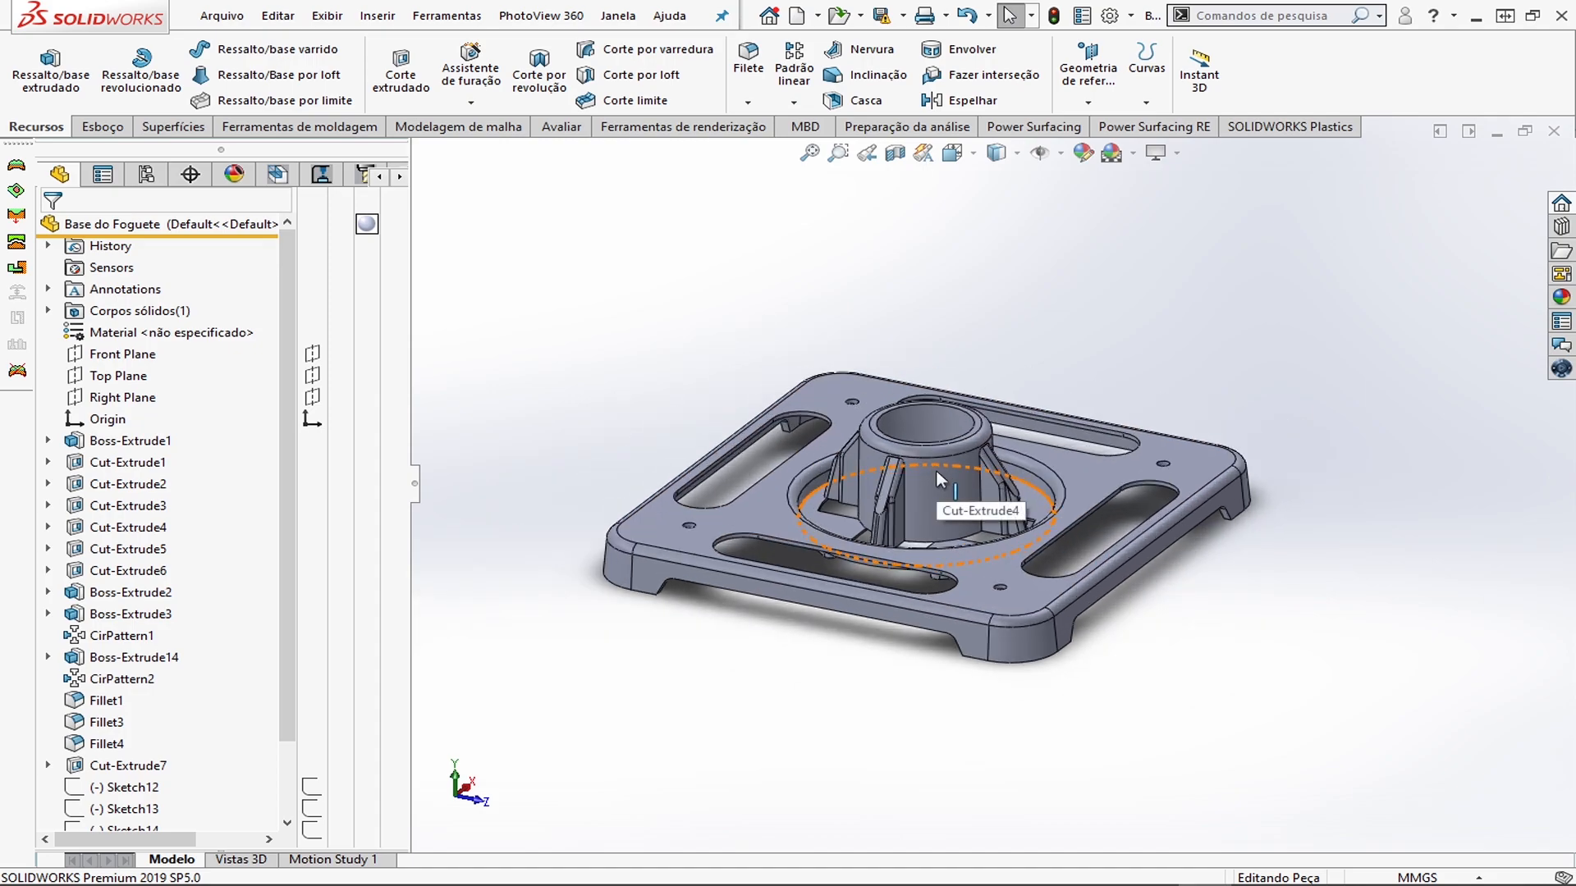
{"action": "middle_click_drag", "start_coordinate": [1012, 266], "coordinate": [1001, 528]}
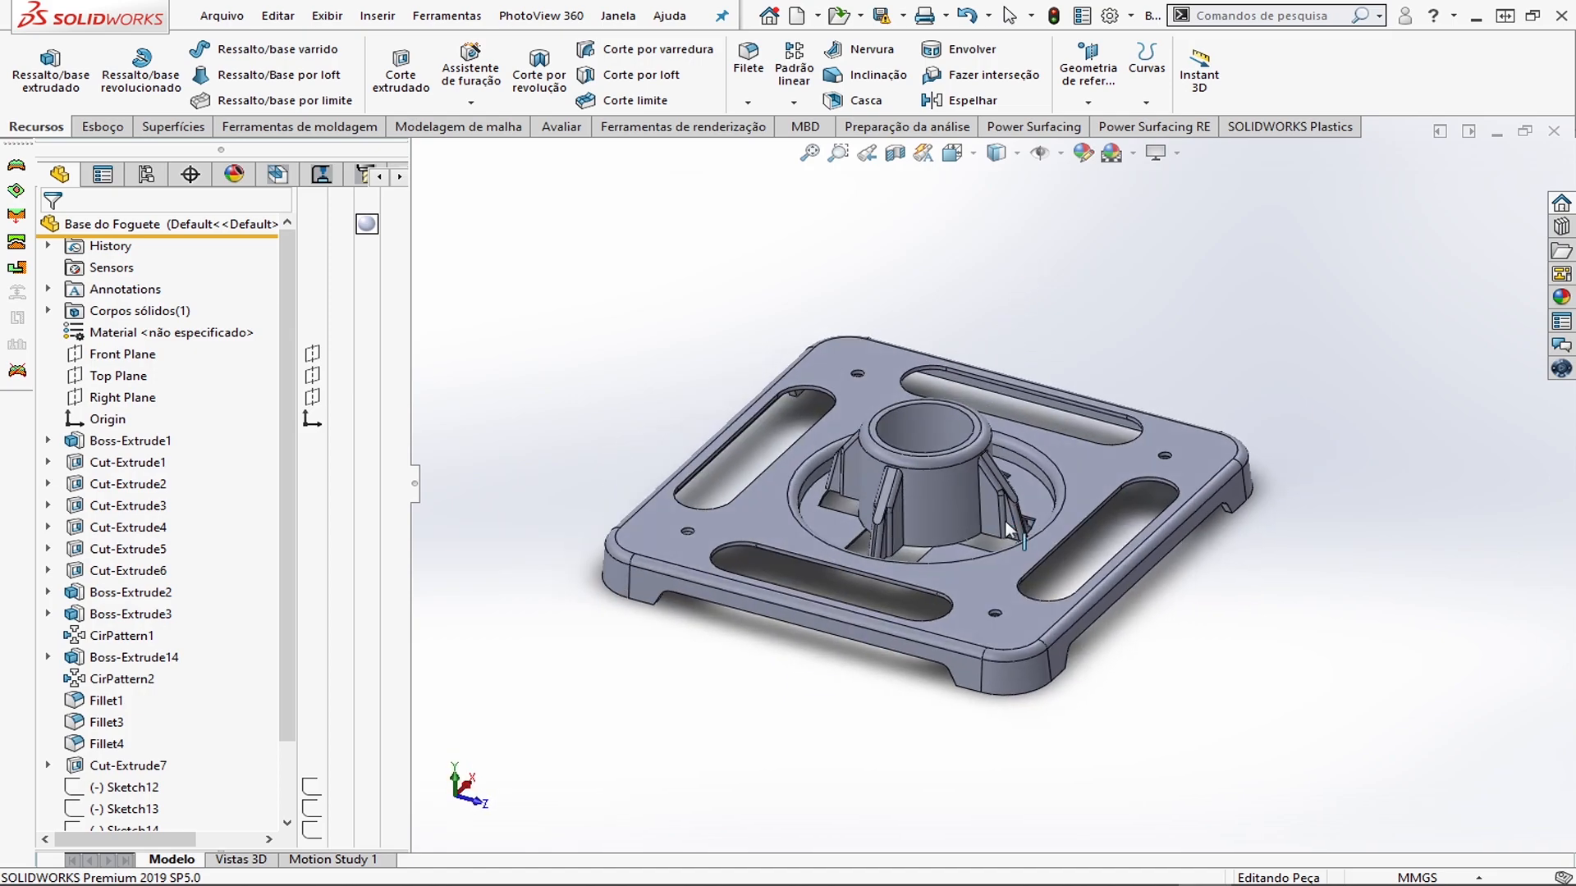
{"action": "scroll", "coordinate": [295, 447], "scroll_direction": "down", "scroll_amount": 3}
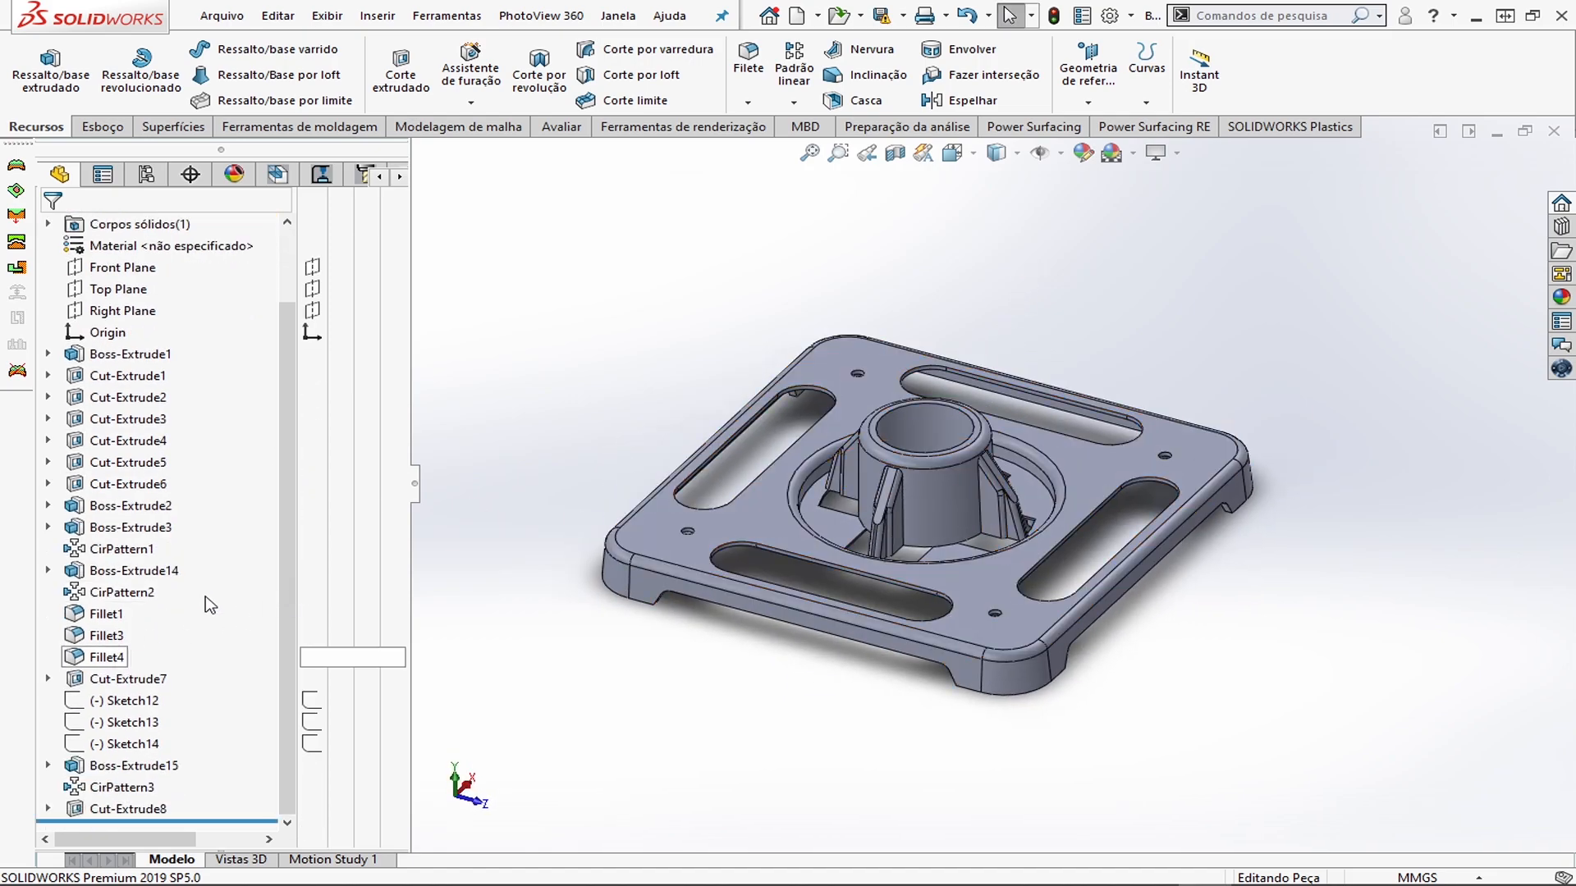
{"action": "middle_click_drag", "start_coordinate": [927, 427], "coordinate": [906, 352]}
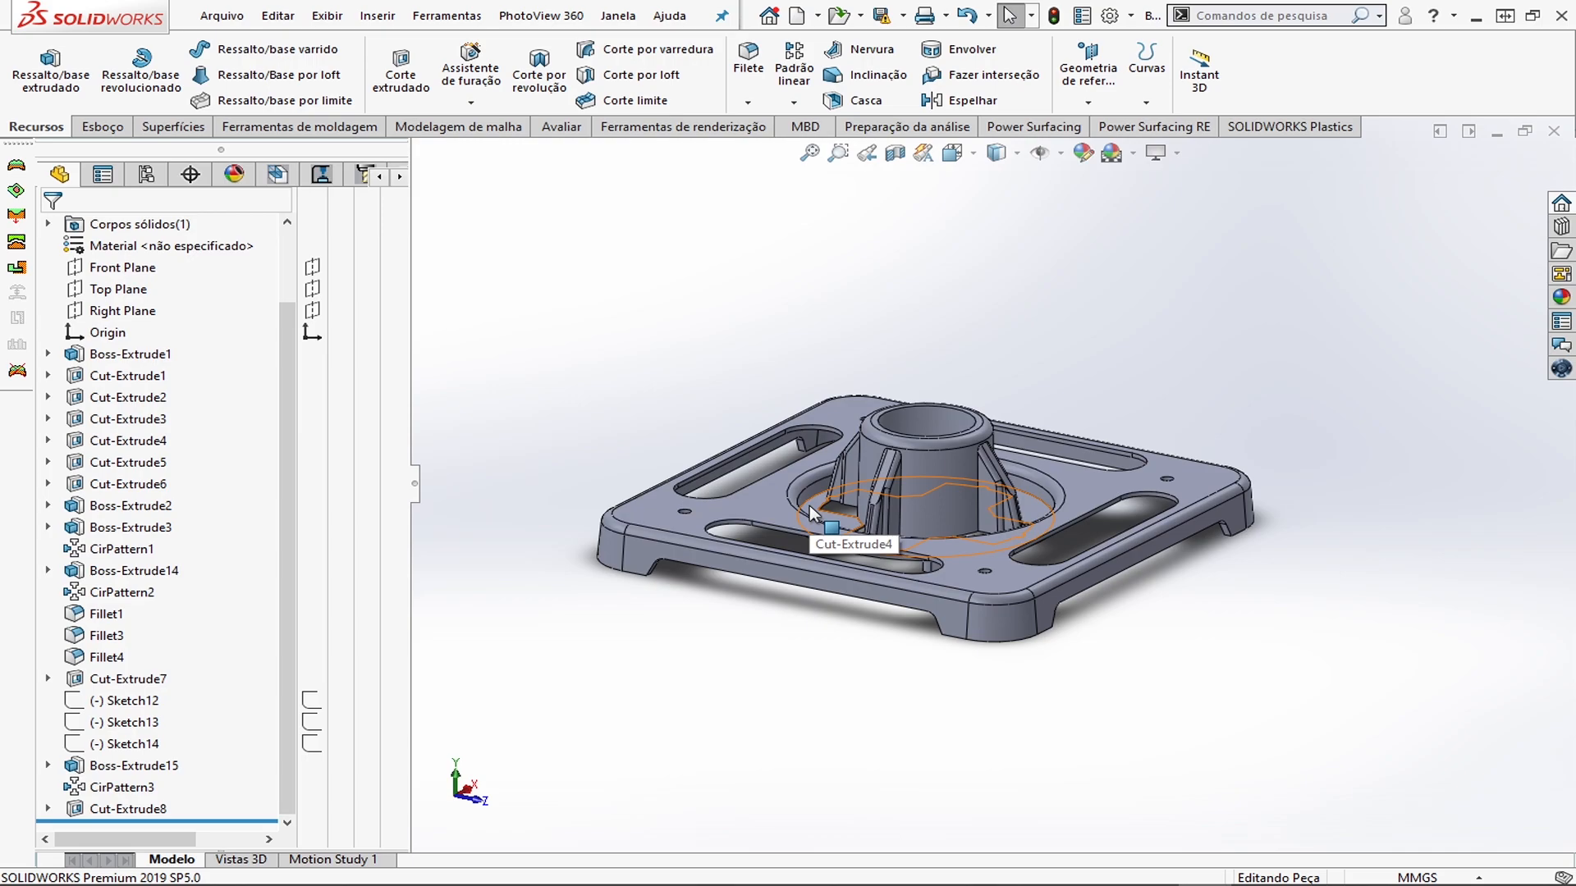
{"action": "scroll", "coordinate": [1079, 310], "scroll_direction": "up", "scroll_amount": 3}
{"action": "scroll", "coordinate": [1025, 431], "scroll_direction": "down", "scroll_amount": 2}
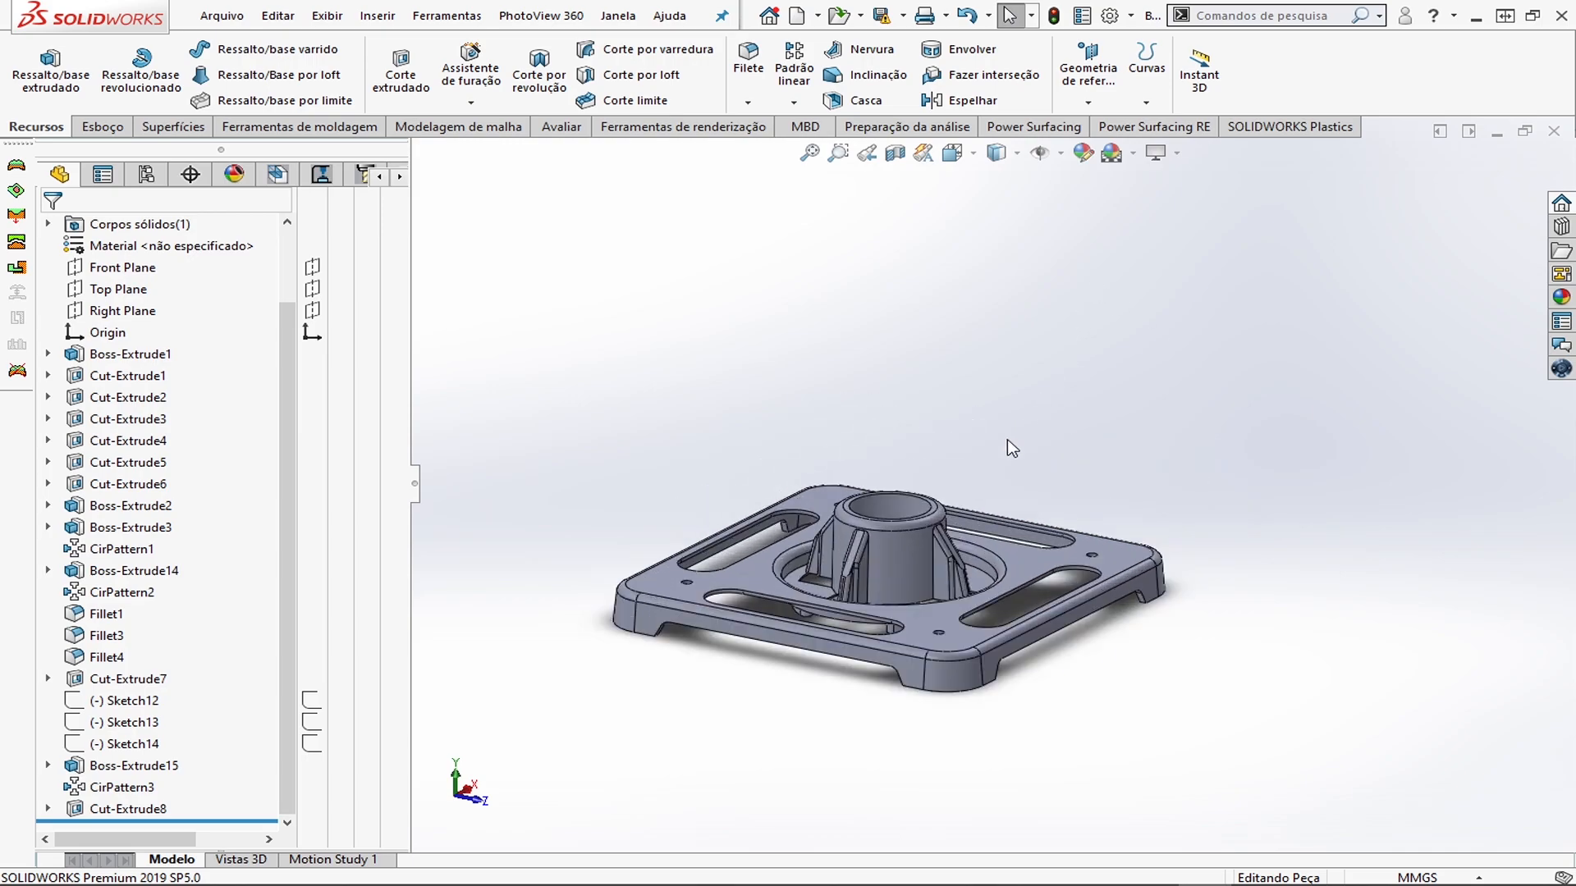
Save the rocket base part, accepting conversion of the file to the current version
{"action": "scroll", "coordinate": [893, 601], "scroll_direction": "down", "scroll_amount": 2}
{"action": "left_click", "coordinate": [883, 19]}
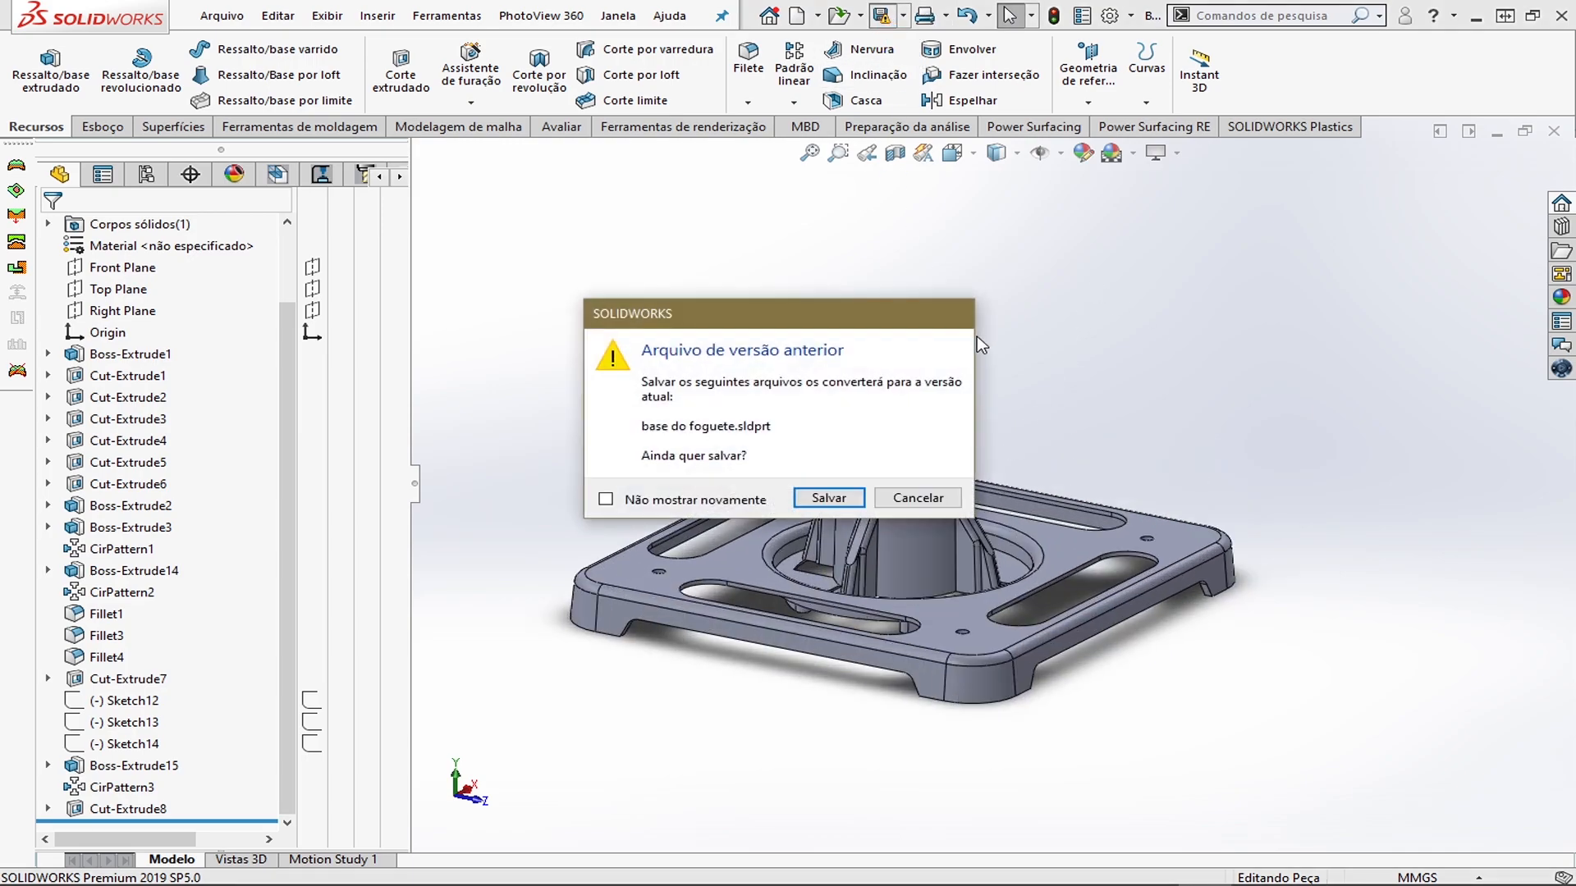
{"action": "left_click", "coordinate": [834, 497]}
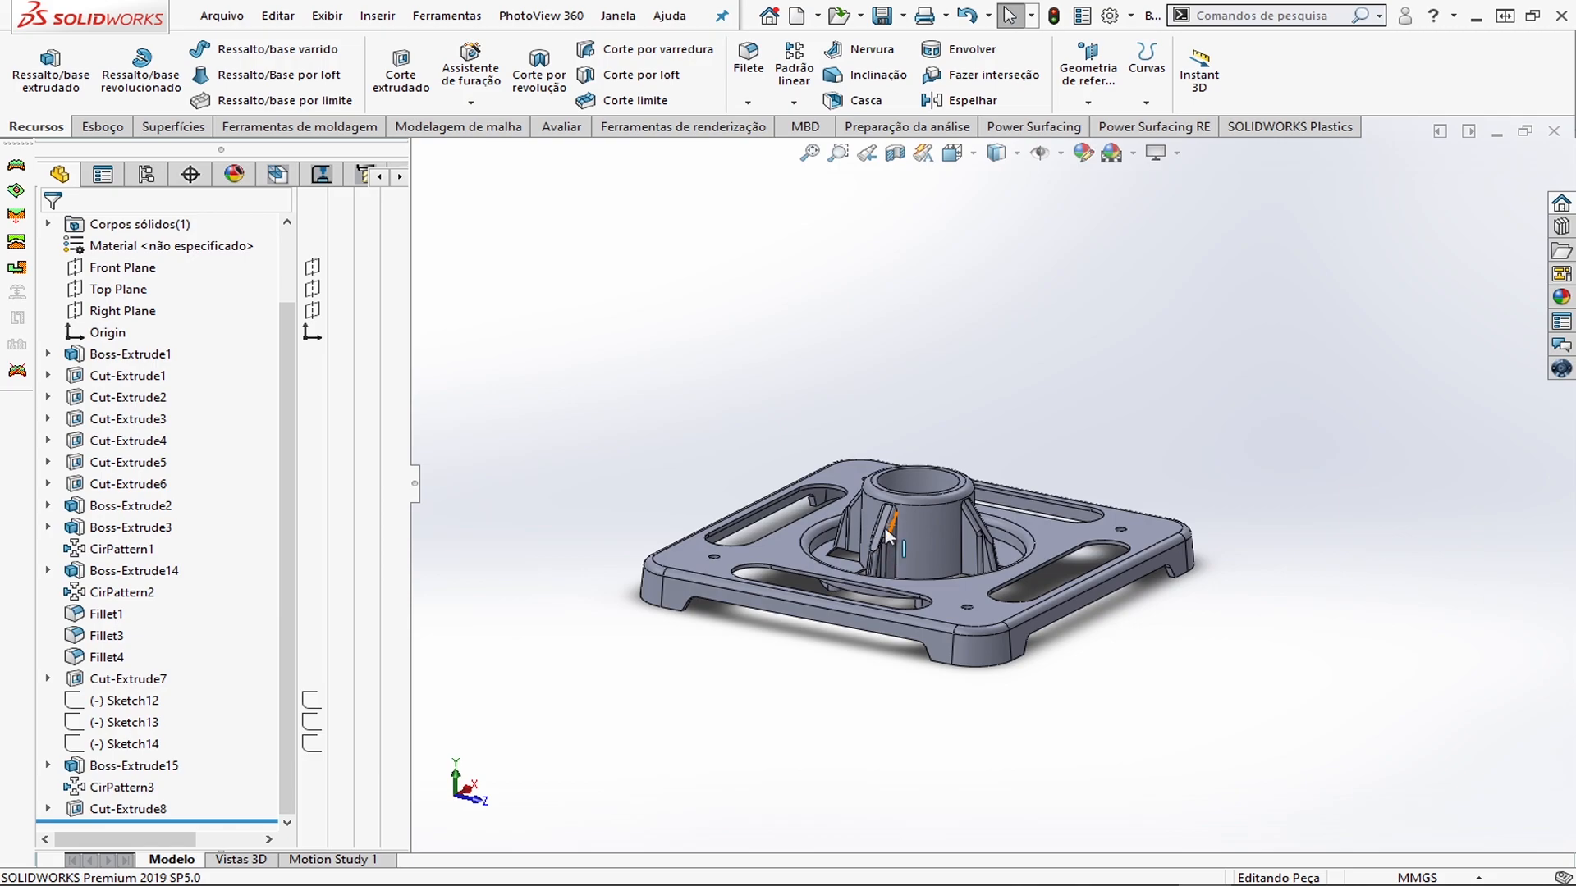
Insert the Cut-Extrude8 solid body into a new part with the default transfer and template settings
{"action": "scroll", "coordinate": [968, 582], "scroll_direction": "down", "scroll_amount": 3}
{"action": "middle_click_drag", "start_coordinate": [884, 424], "coordinate": [867, 409]}
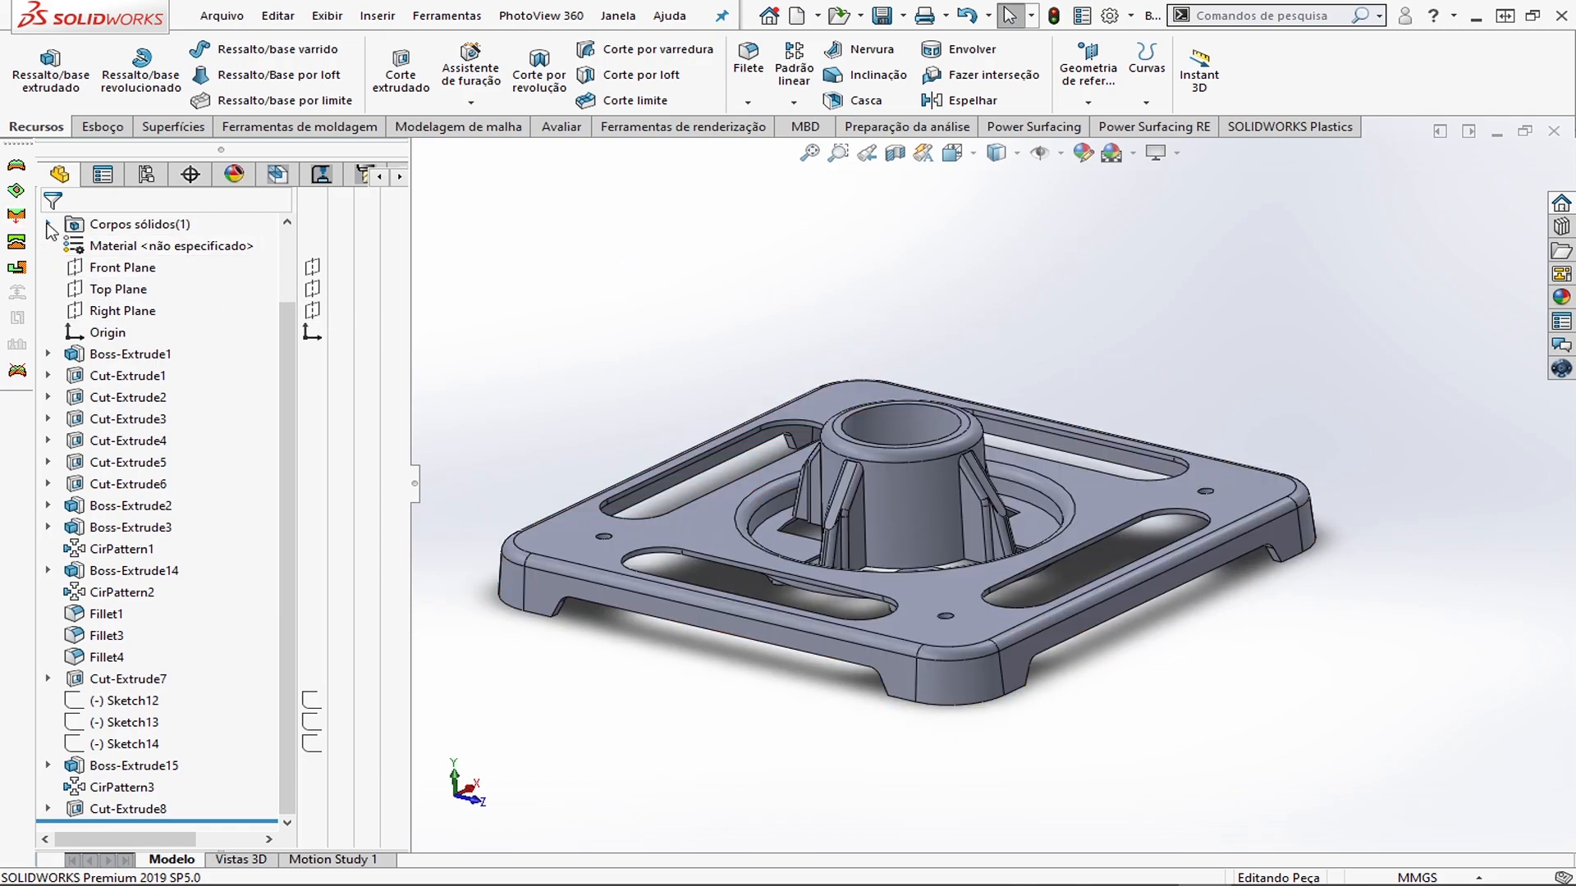
{"action": "left_click", "coordinate": [48, 223]}
{"action": "scroll", "coordinate": [235, 310], "scroll_direction": "up", "scroll_amount": 2}
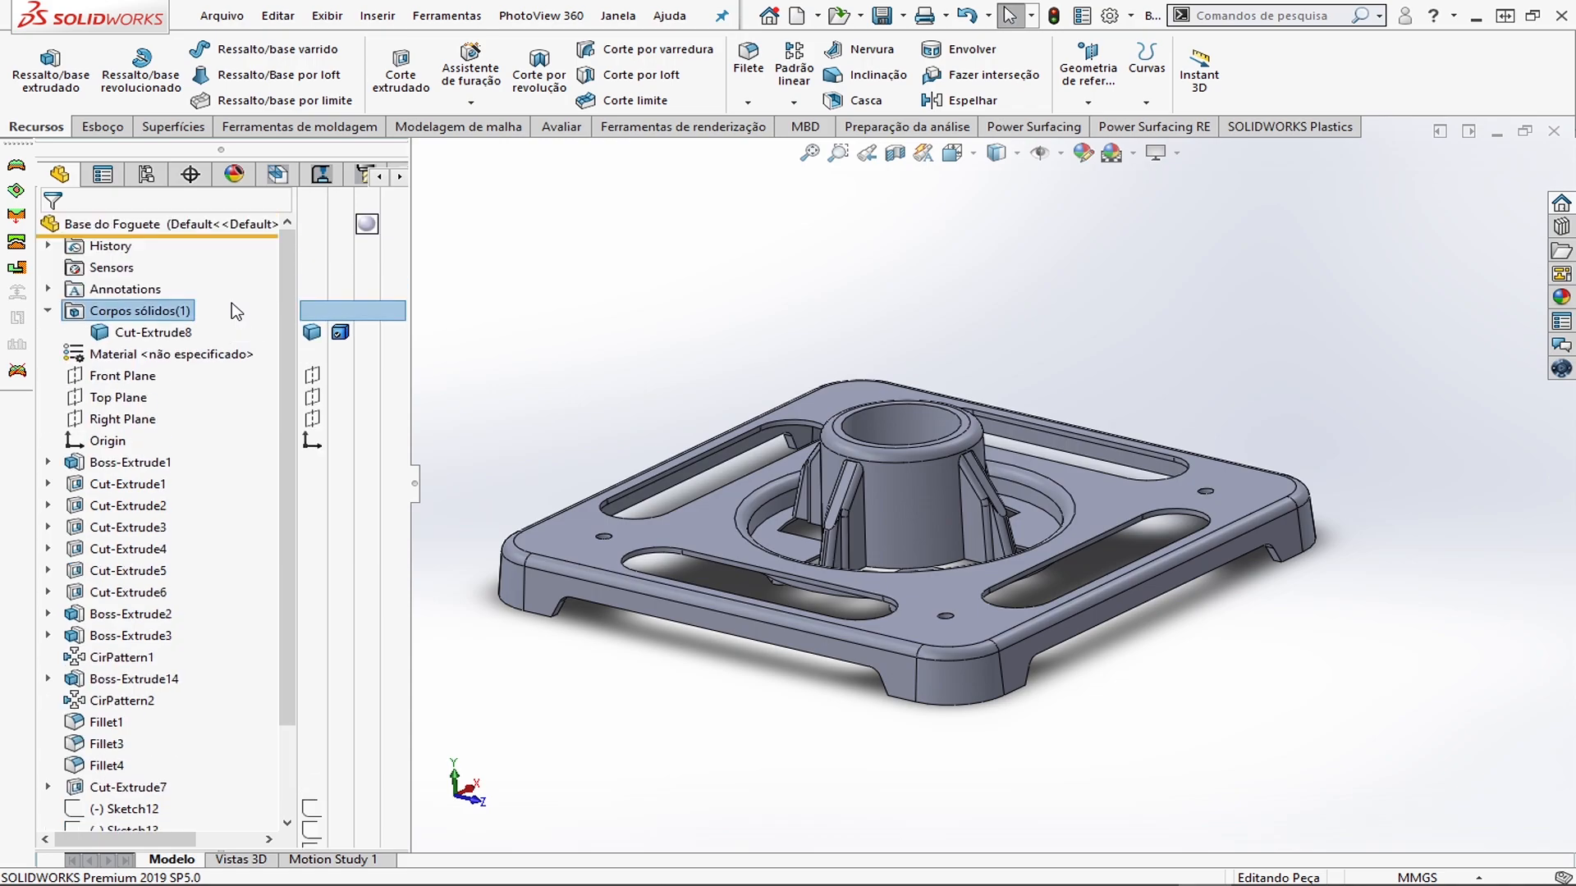
{"action": "right_click", "coordinate": [136, 332]}
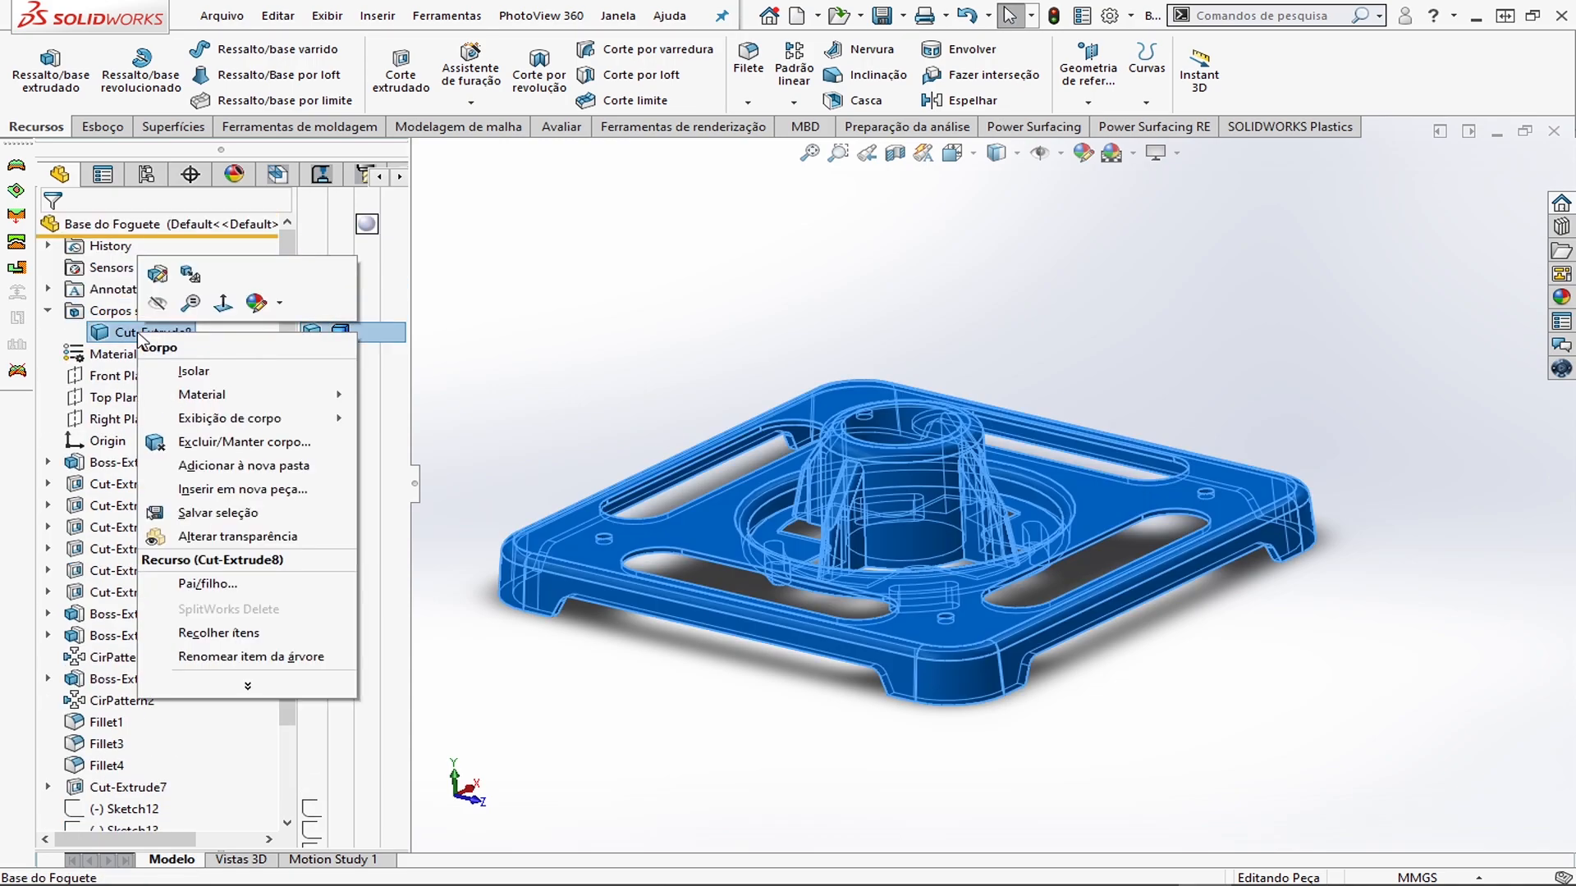
{"action": "left_click", "coordinate": [304, 490]}
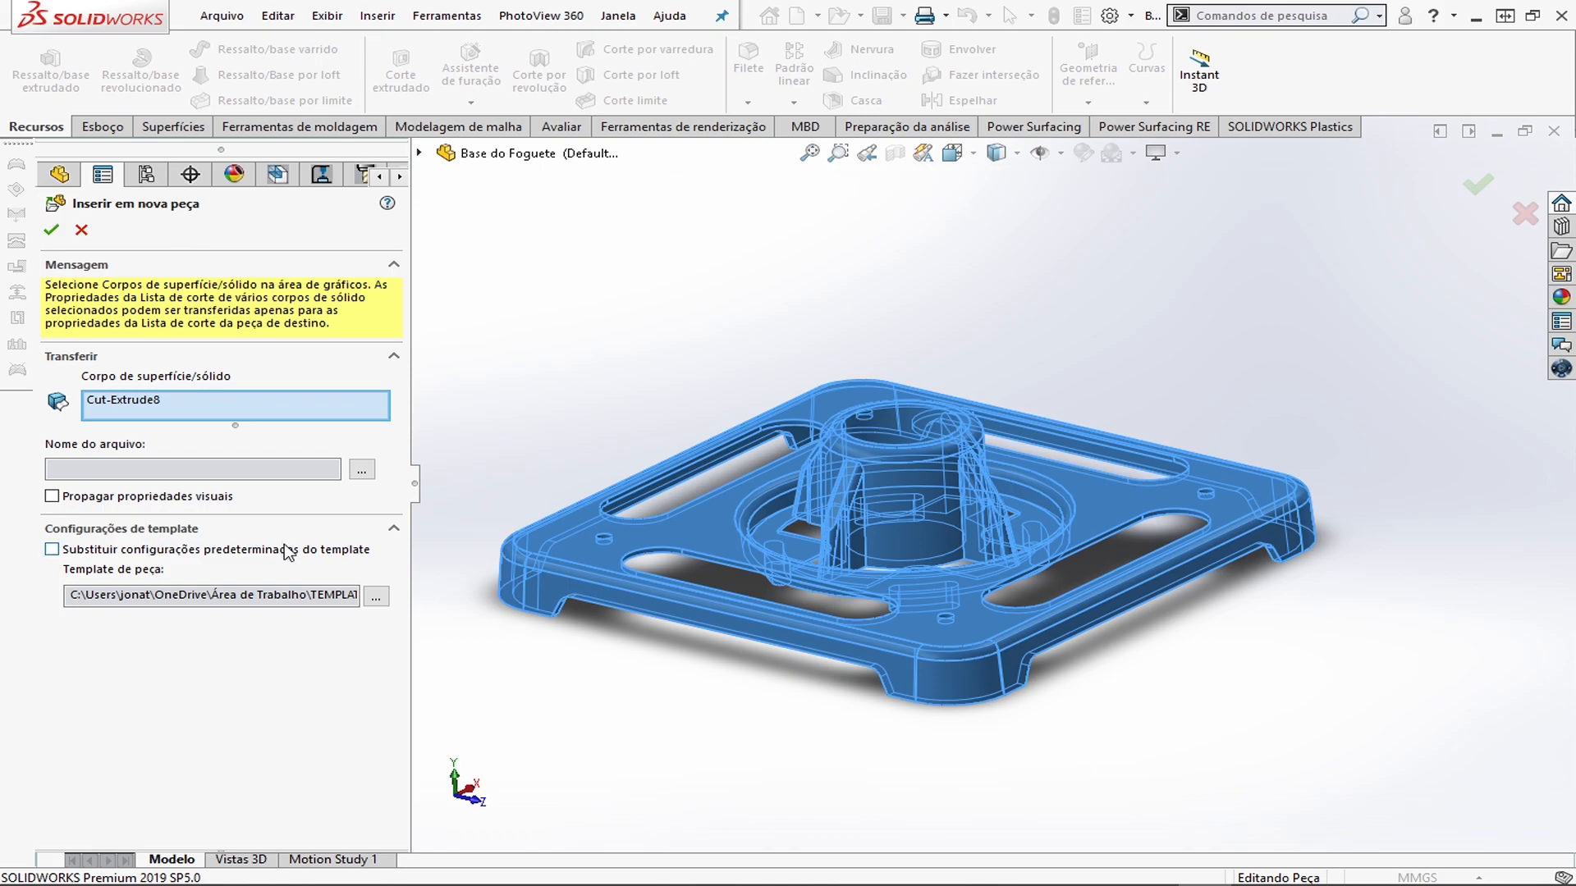
{"action": "left_click", "coordinate": [51, 229]}
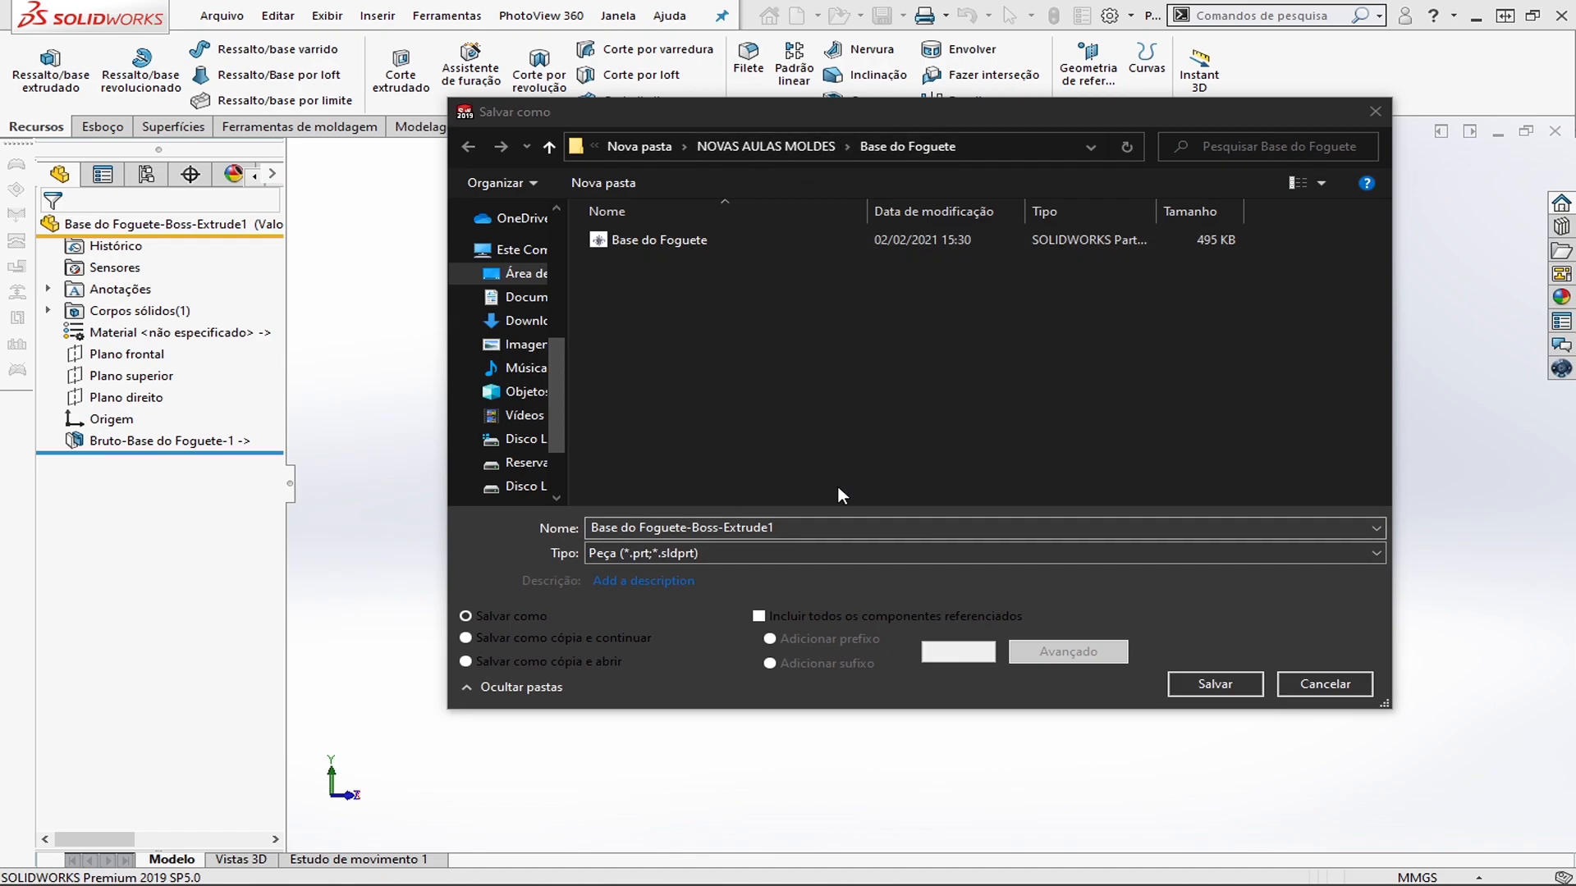
Save the new part as "Base do Foguete- com contração" in the Base do Foguete folder
{"action": "left_click", "coordinate": [810, 528]}
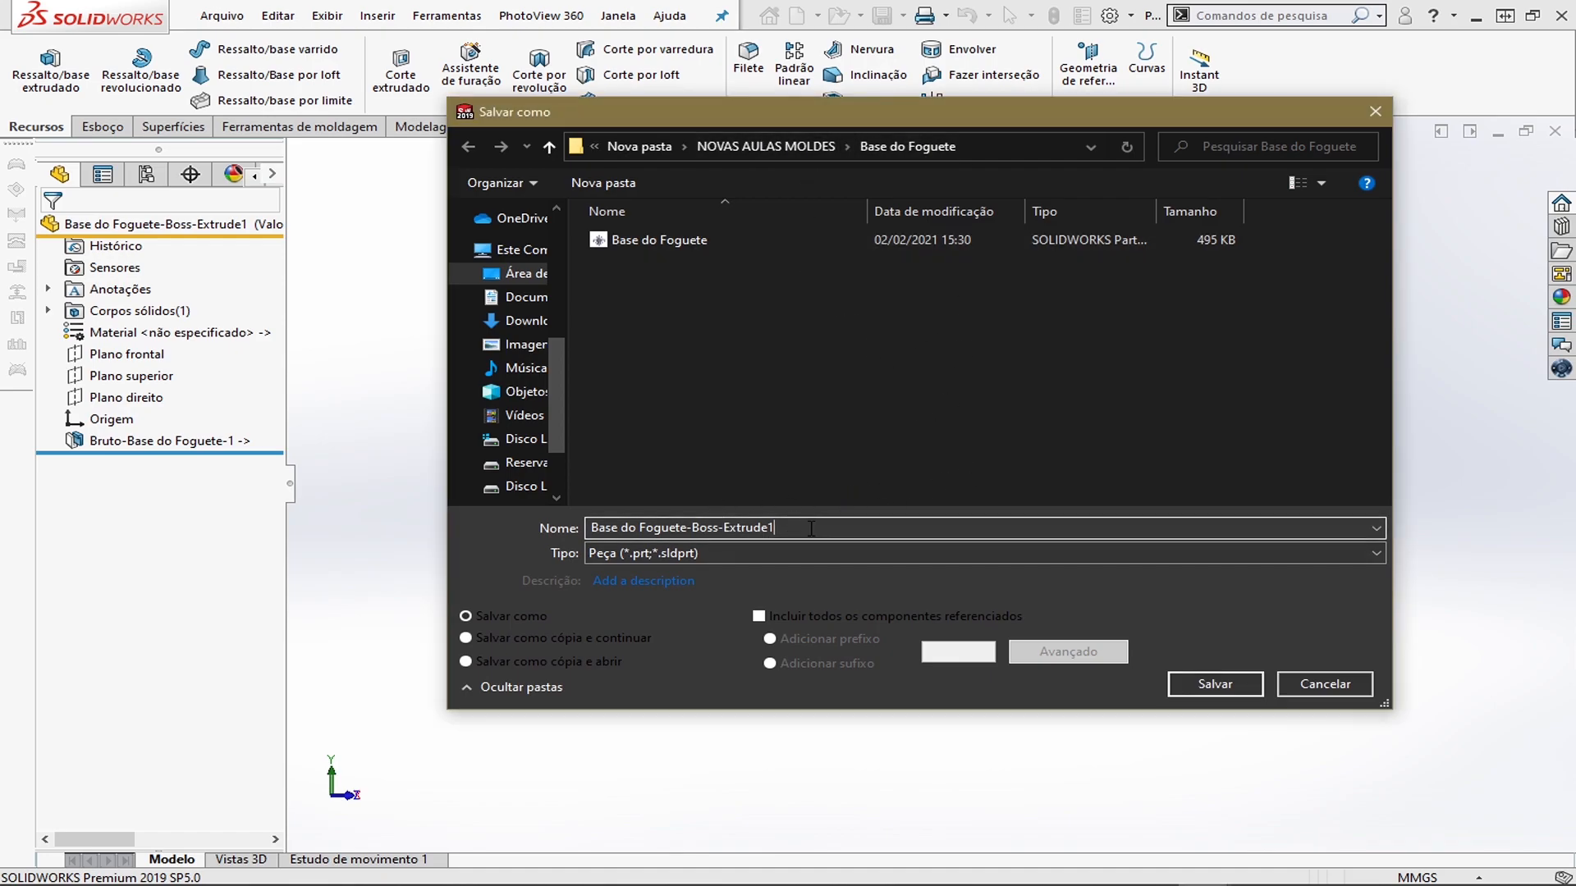
{"action": "left_click_drag", "start_coordinate": [810, 527], "coordinate": [693, 529]}
{"action": "left_click", "coordinate": [1231, 688]}
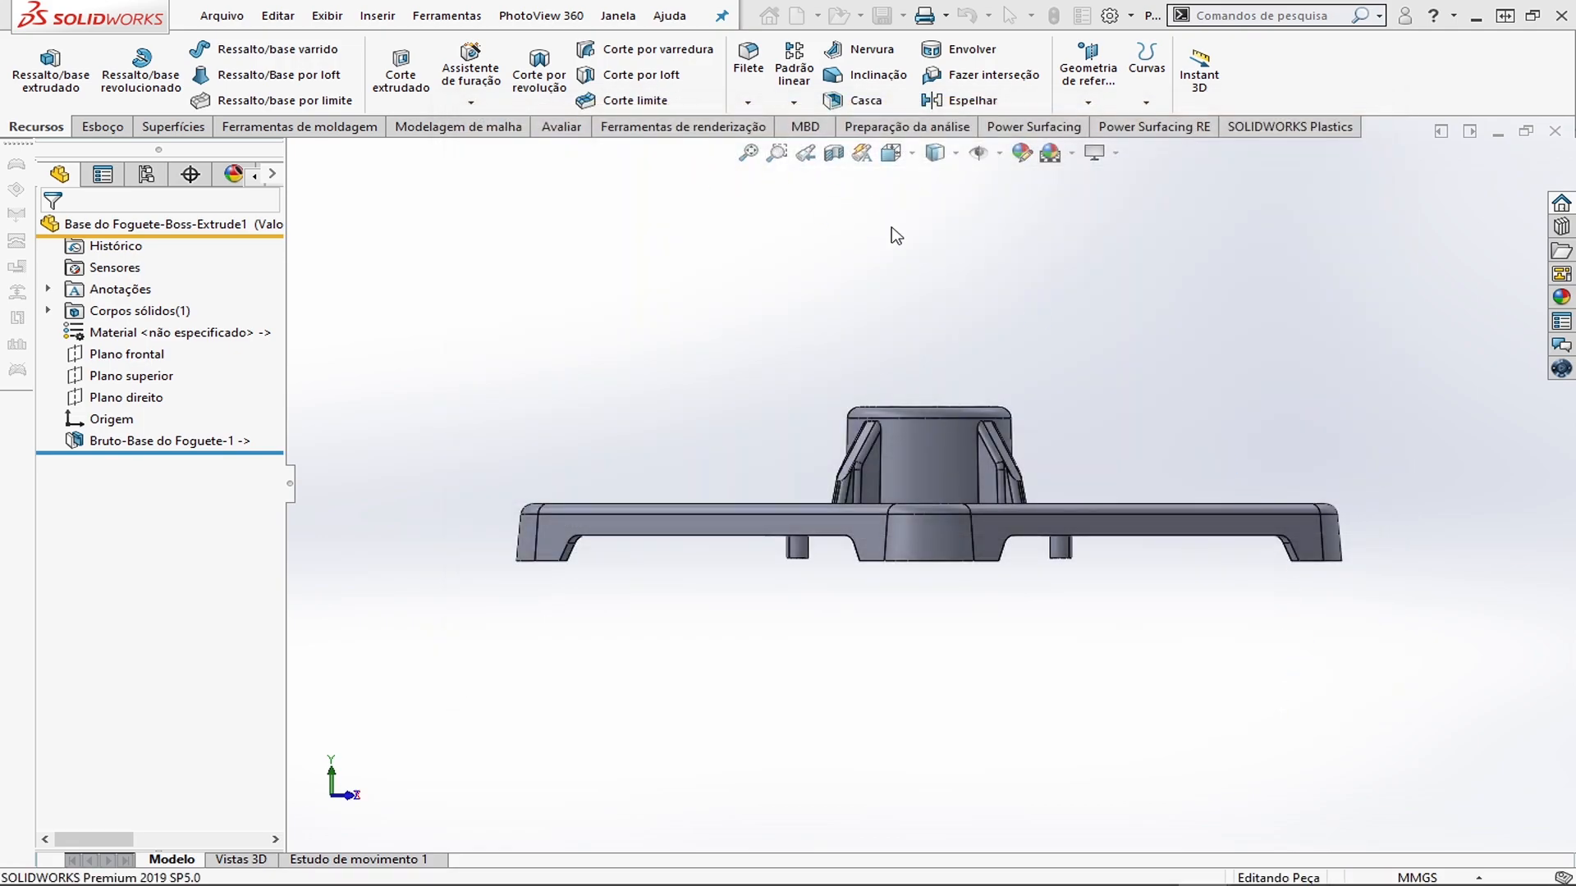
{"action": "left_click", "coordinate": [385, 24]}
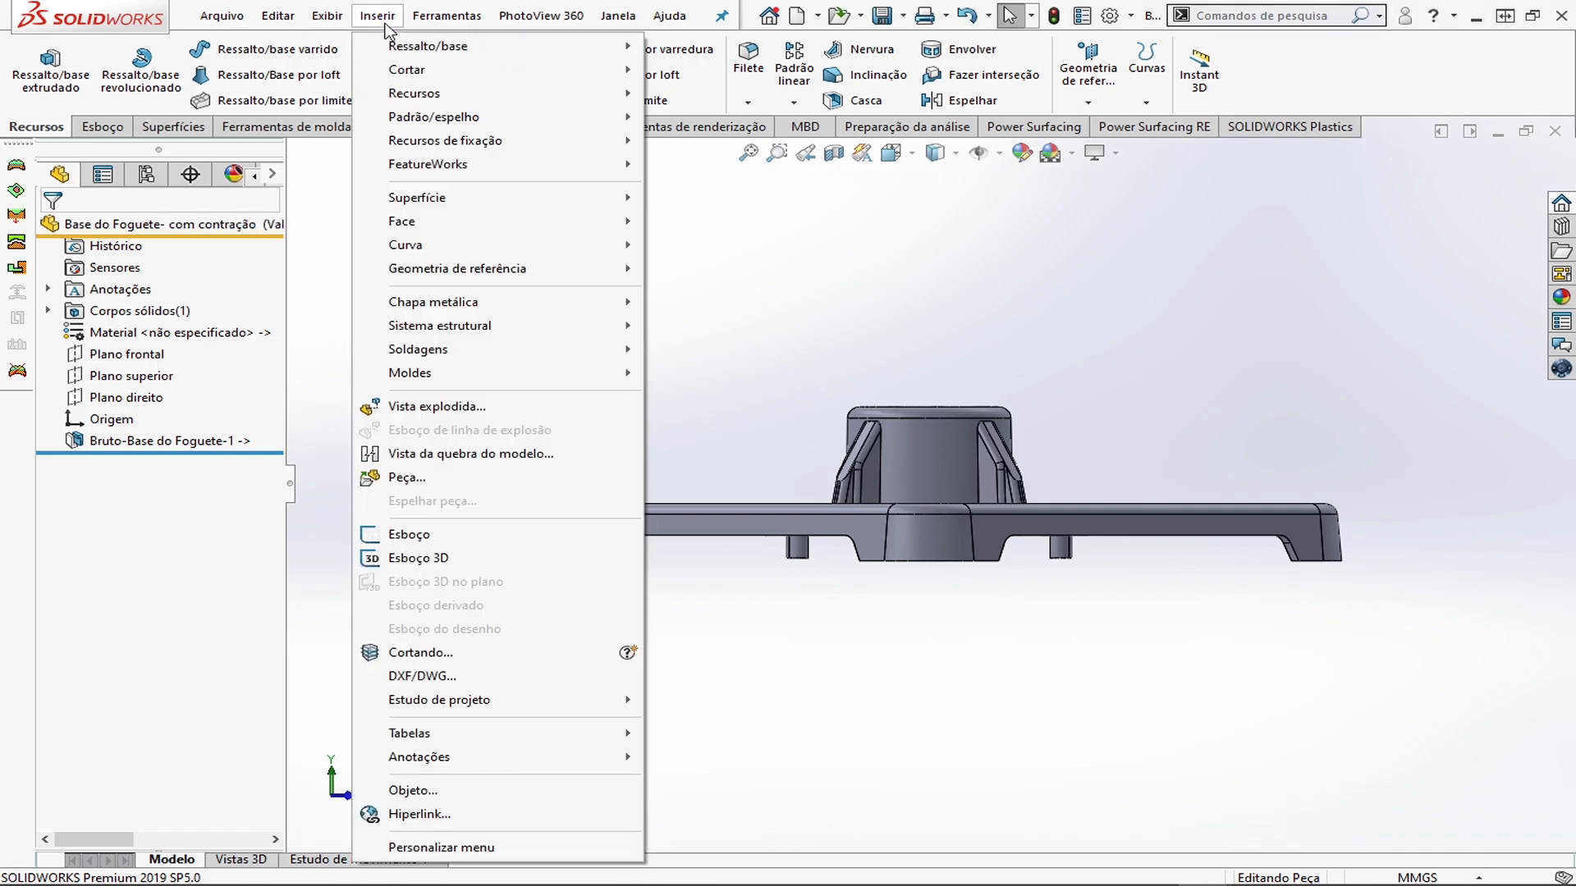
{"action": "mouse_move", "coordinate": [492, 379]}
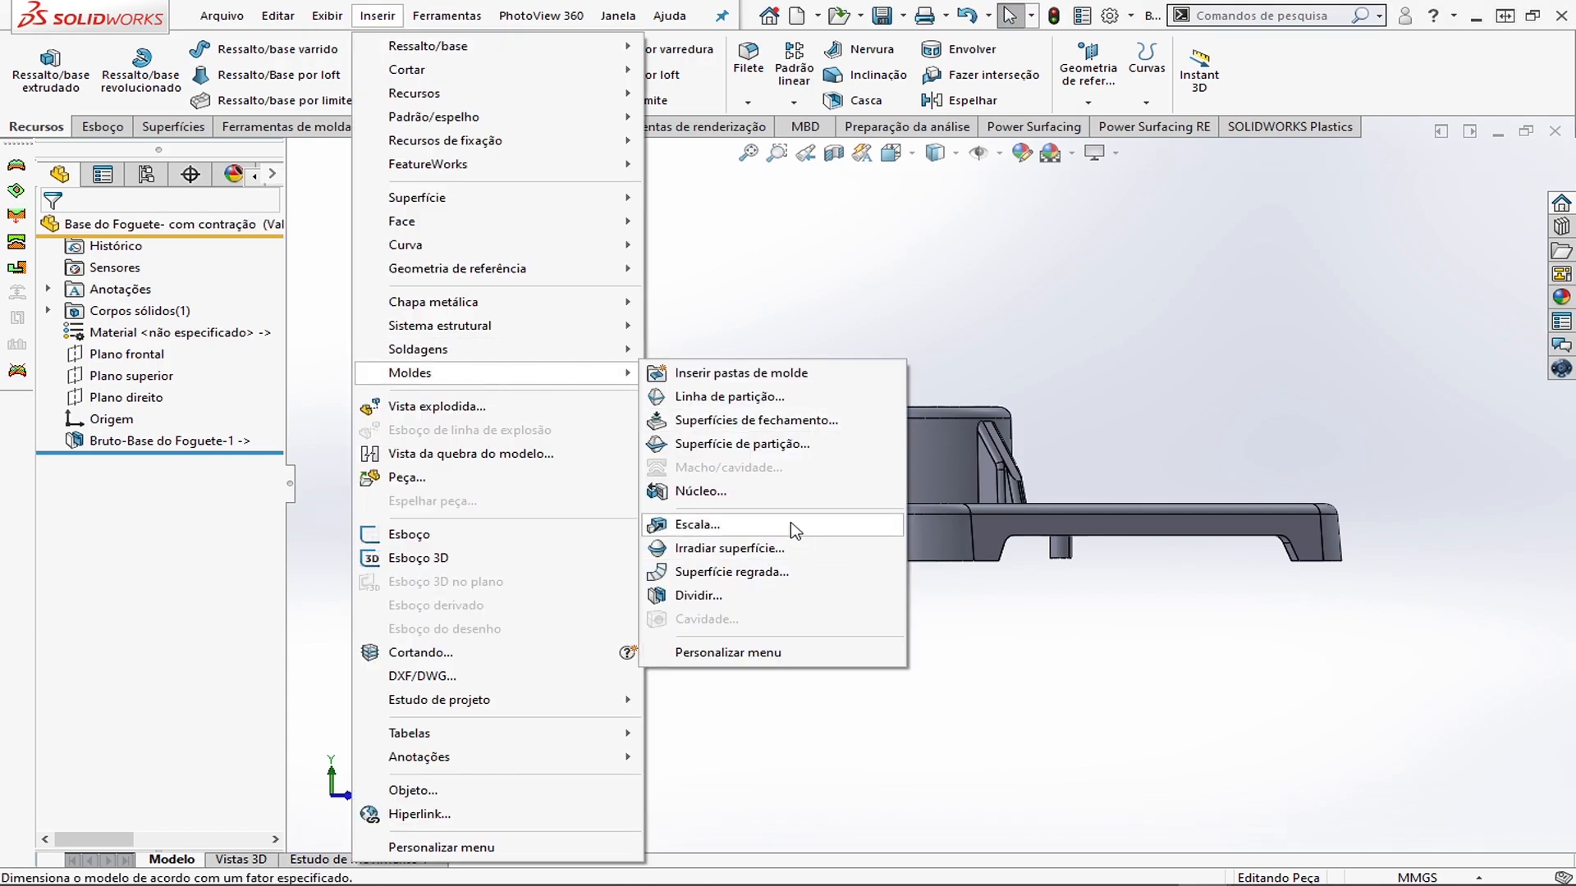
{"action": "left_click", "coordinate": [714, 524]}
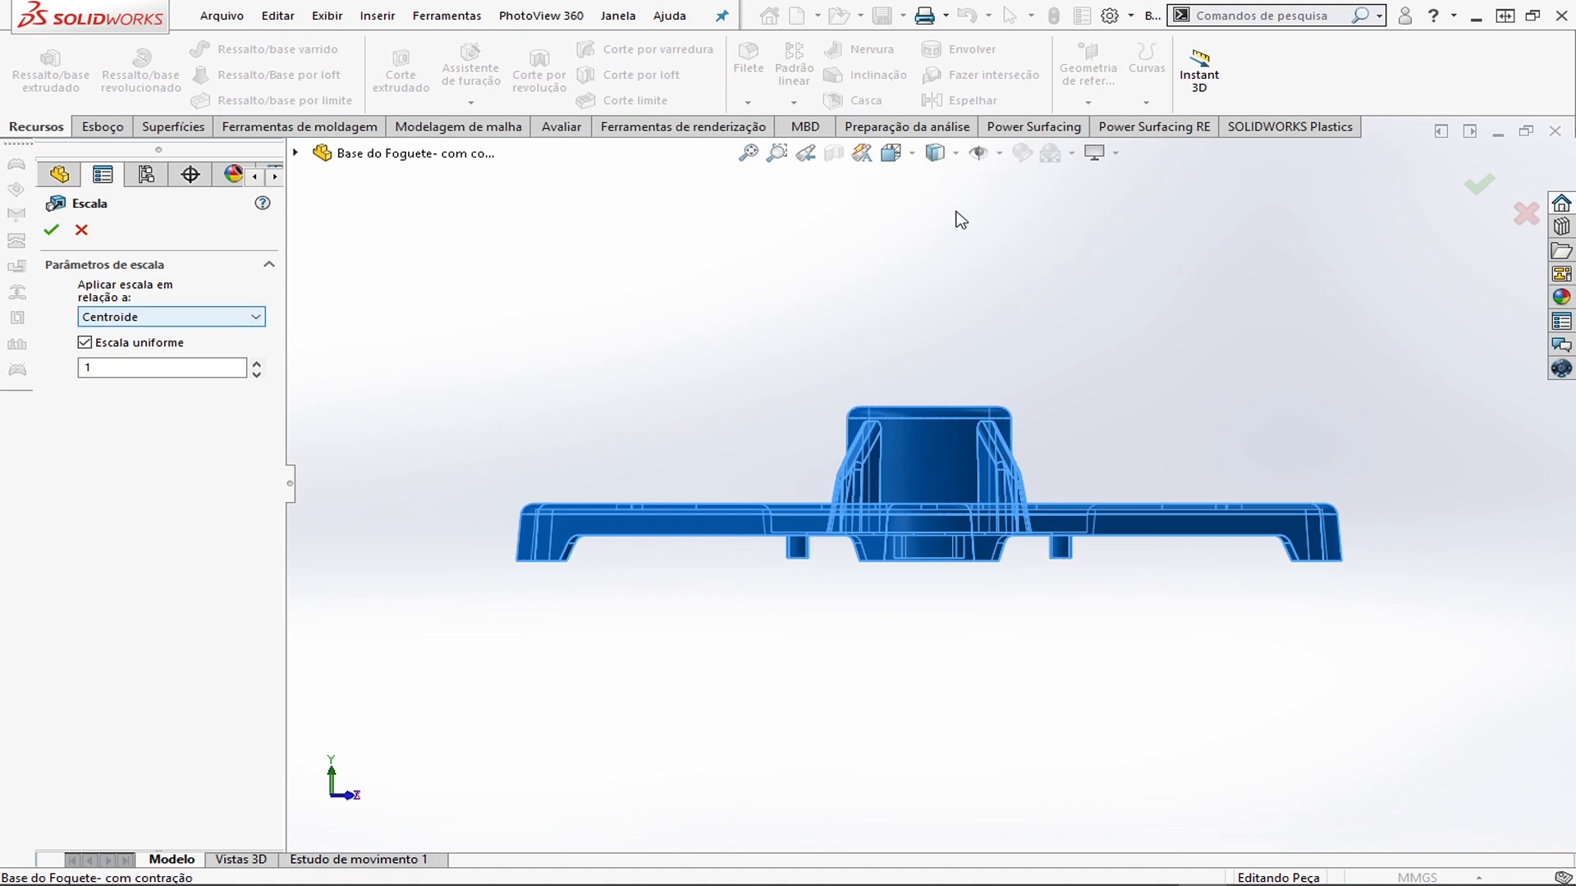
Turn on the display of the part's origin in the graphics area and leave the Scale command
{"action": "left_click", "coordinate": [956, 154]}
{"action": "left_click", "coordinate": [1001, 154]}
{"action": "left_click", "coordinate": [986, 269]}
{"action": "left_click", "coordinate": [1144, 265]}
{"action": "scroll", "coordinate": [1217, 349], "scroll_direction": "up", "scroll_amount": 2}
{"action": "scroll", "coordinate": [934, 534], "scroll_direction": "down", "scroll_amount": 5}
{"action": "scroll", "coordinate": [956, 517], "scroll_direction": "up", "scroll_amount": 2}
{"action": "scroll", "coordinate": [955, 513], "scroll_direction": "down", "scroll_amount": 1}
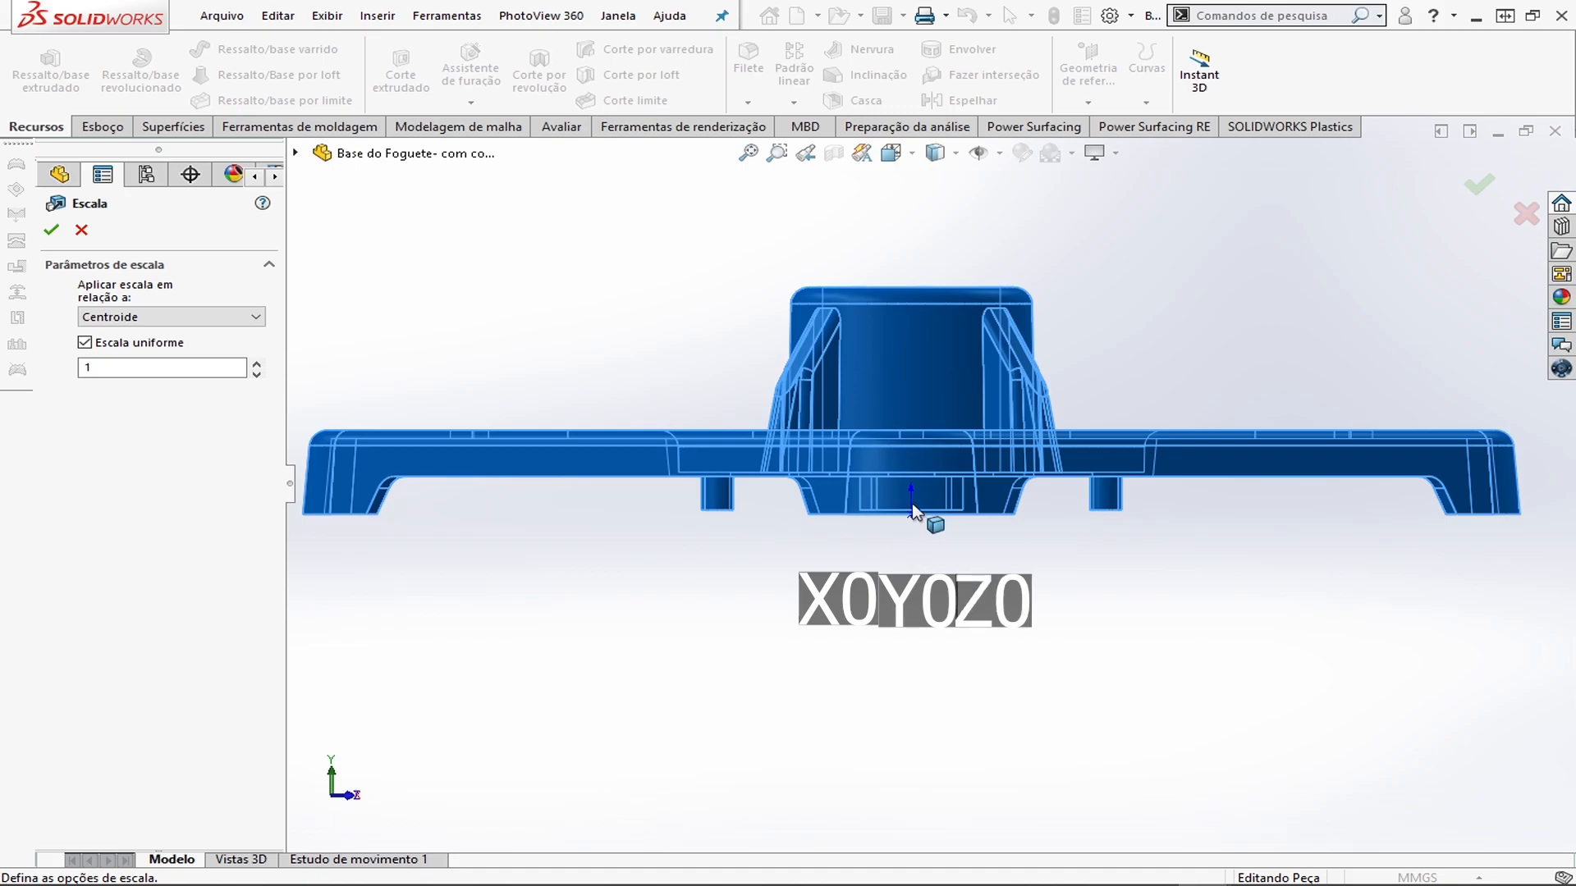
{"action": "middle_click_drag", "start_coordinate": [939, 520], "coordinate": [1024, 546]}
{"action": "key", "text": "Escape"}
{"action": "scroll", "coordinate": [960, 539], "scroll_direction": "up", "scroll_amount": 4}
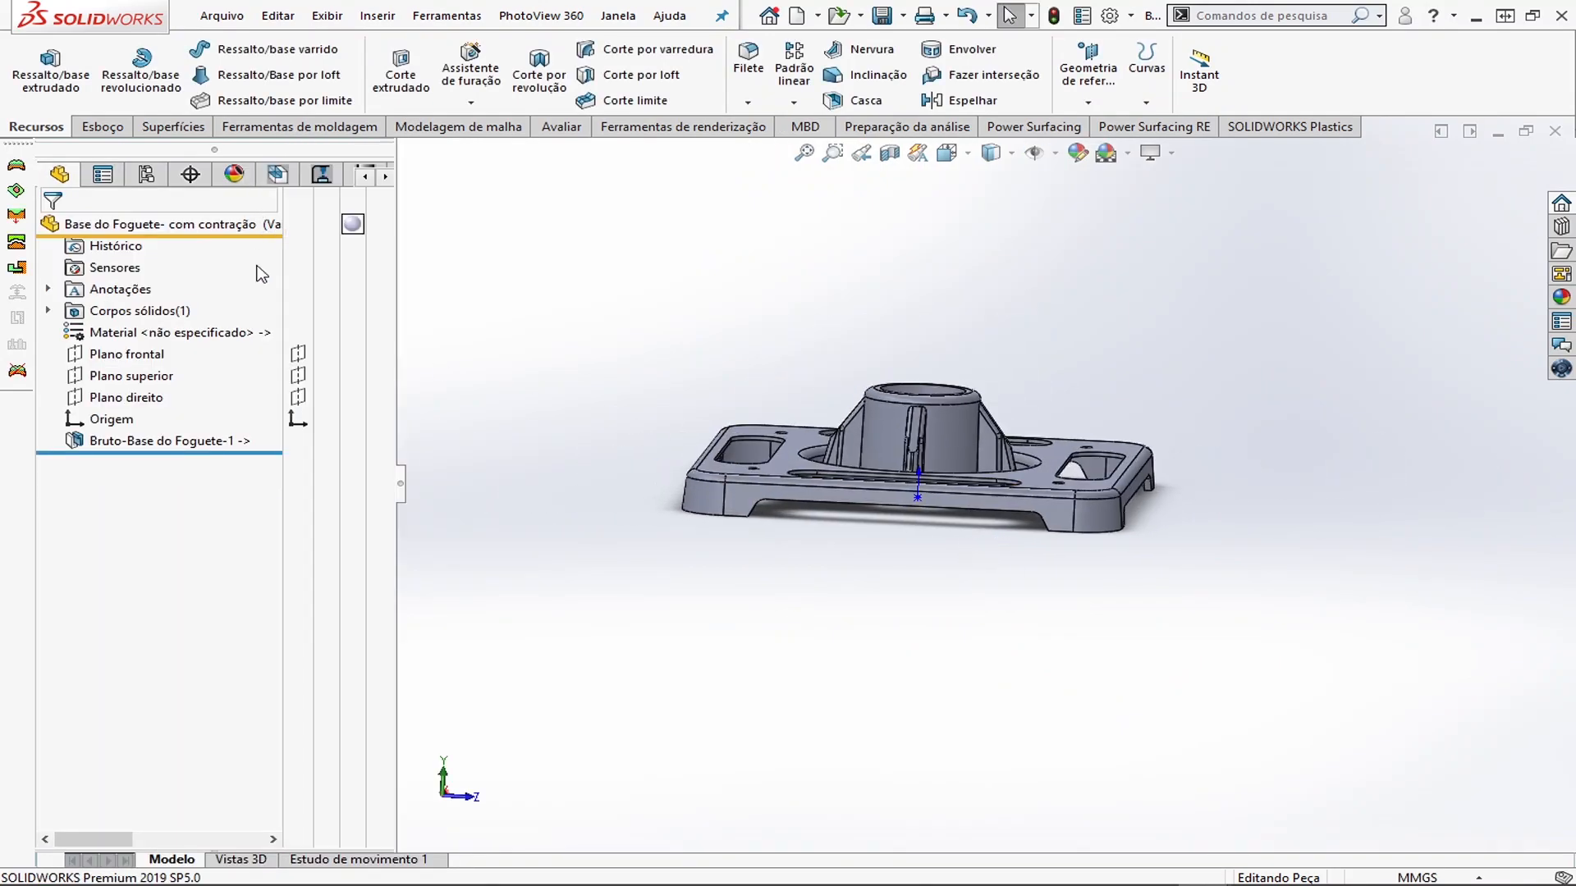
Show the three reference planes: Plano frontal, Plano superior and Plano direito
{"action": "left_click", "coordinate": [298, 354]}
{"action": "left_click", "coordinate": [299, 375]}
{"action": "left_click", "coordinate": [299, 397]}
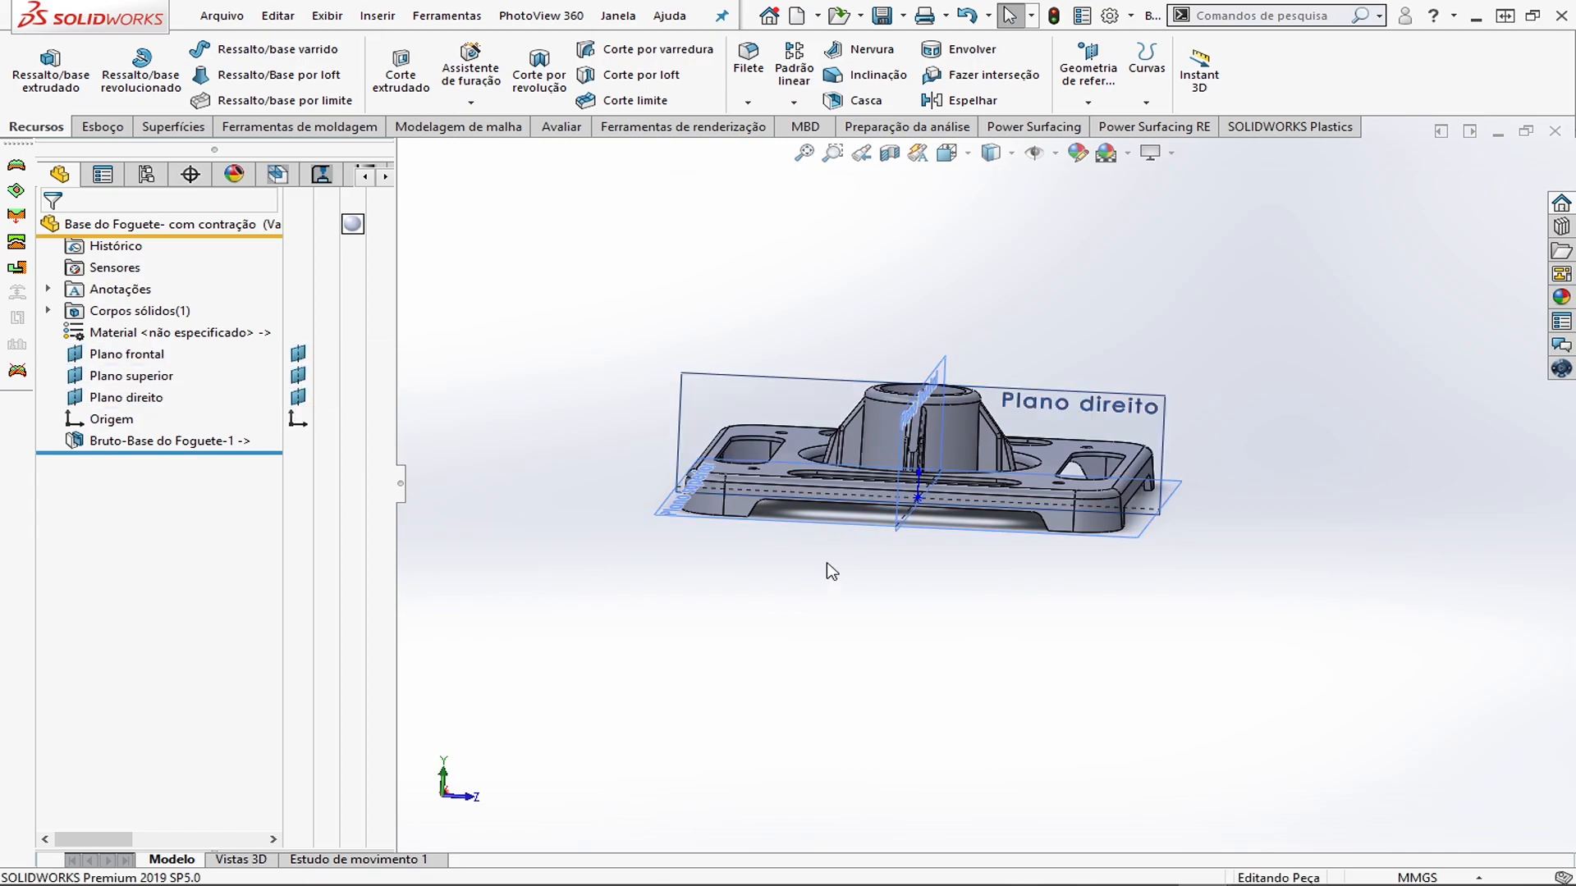
Examine how the part sits relative to the origin and reference planes, using the front view and angled views
{"action": "key", "text": "ctrl+1"}
{"action": "scroll", "coordinate": [1070, 597], "scroll_direction": "down", "scroll_amount": 2}
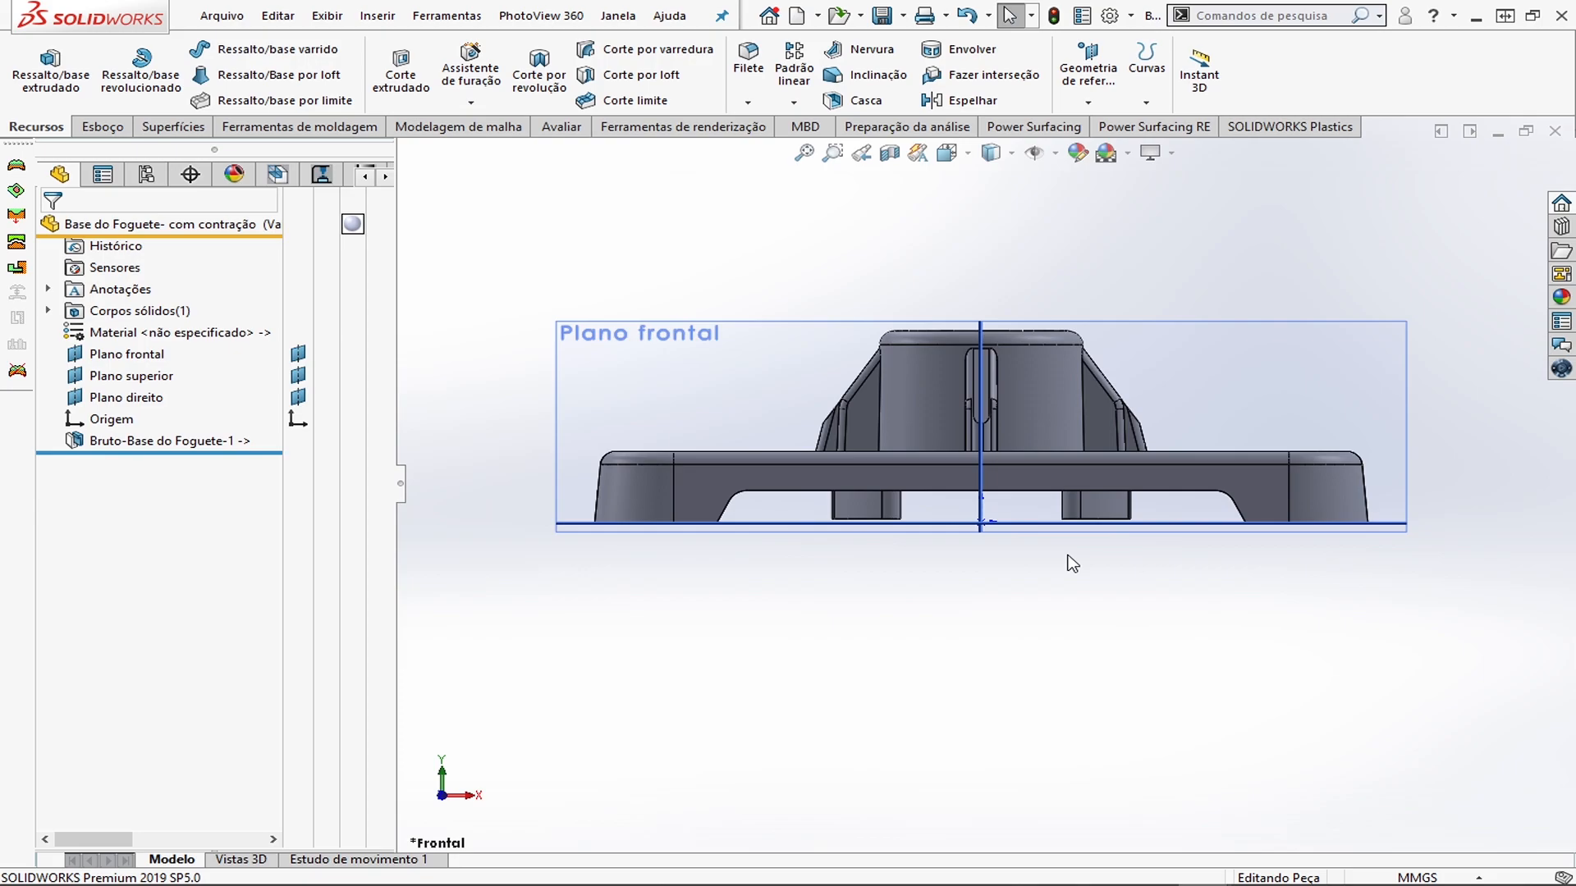
{"action": "middle_click_drag", "start_coordinate": [1146, 468], "coordinate": [1213, 507]}
{"action": "scroll", "coordinate": [1234, 500], "scroll_direction": "up", "scroll_amount": 2}
{"action": "scroll", "coordinate": [882, 528], "scroll_direction": "down", "scroll_amount": 1}
{"action": "mouse_move", "coordinate": [882, 527]}
{"action": "middle_mouse_down"}
{"action": "mouse_move", "coordinate": [838, 527]}
{"action": "mouse_move", "coordinate": [884, 517]}
{"action": "middle_mouse_up"}
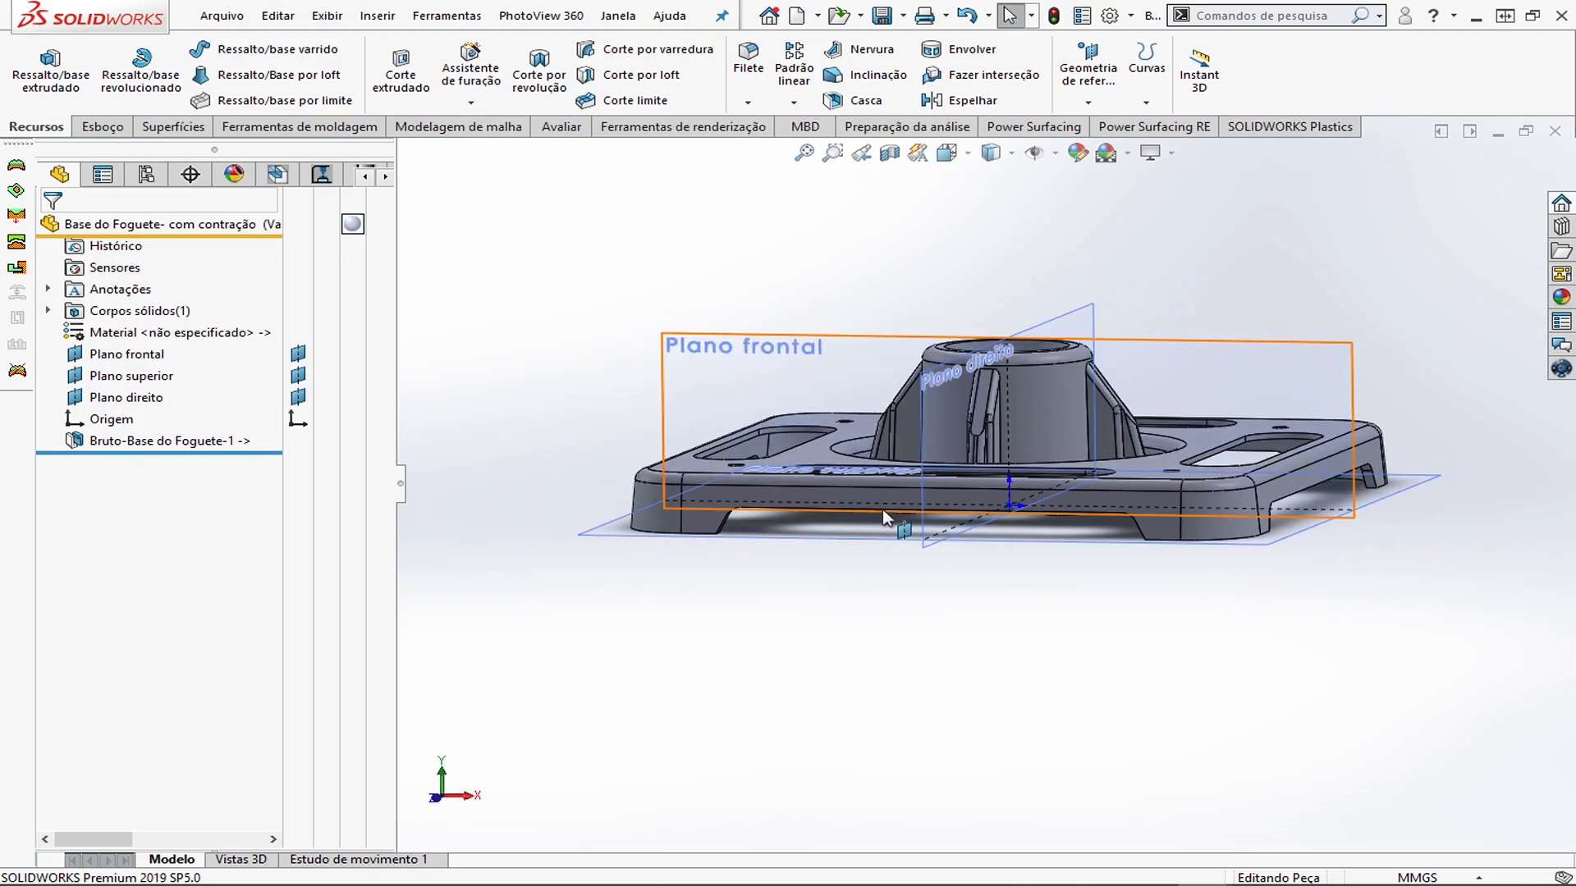
{"action": "key", "text": "ctrl+1"}
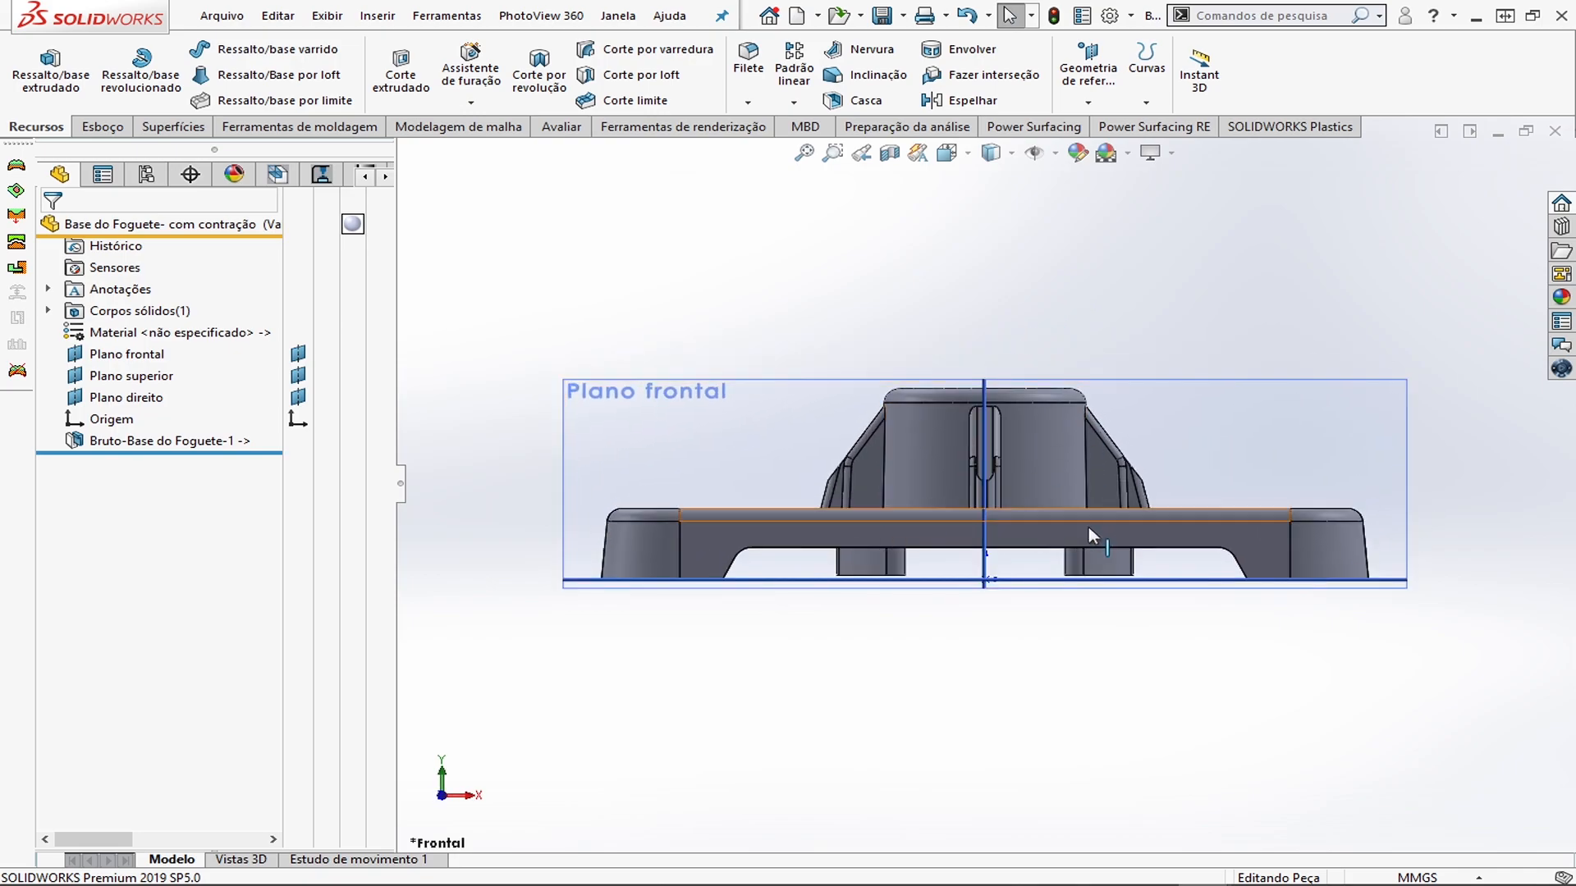
{"action": "scroll", "coordinate": [1053, 513], "scroll_direction": "down", "scroll_amount": 2}
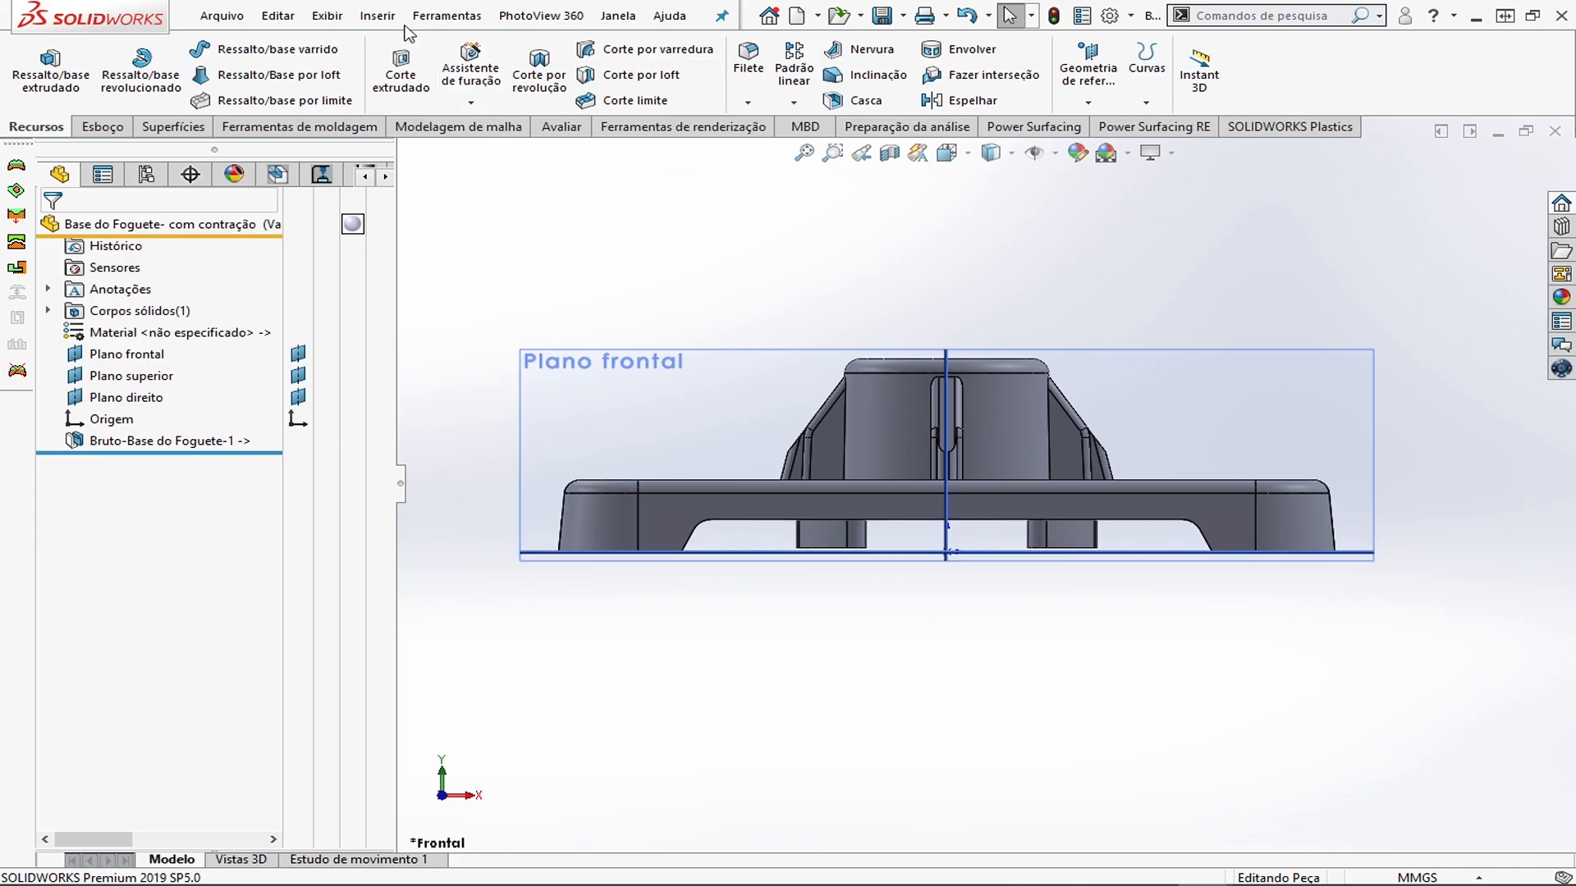
Start a Scale feature on the part, try the Sistema de coordenadas and Origem references, and choose Centroide as the reference
{"action": "left_click", "coordinate": [374, 15]}
{"action": "mouse_move", "coordinate": [514, 378]}
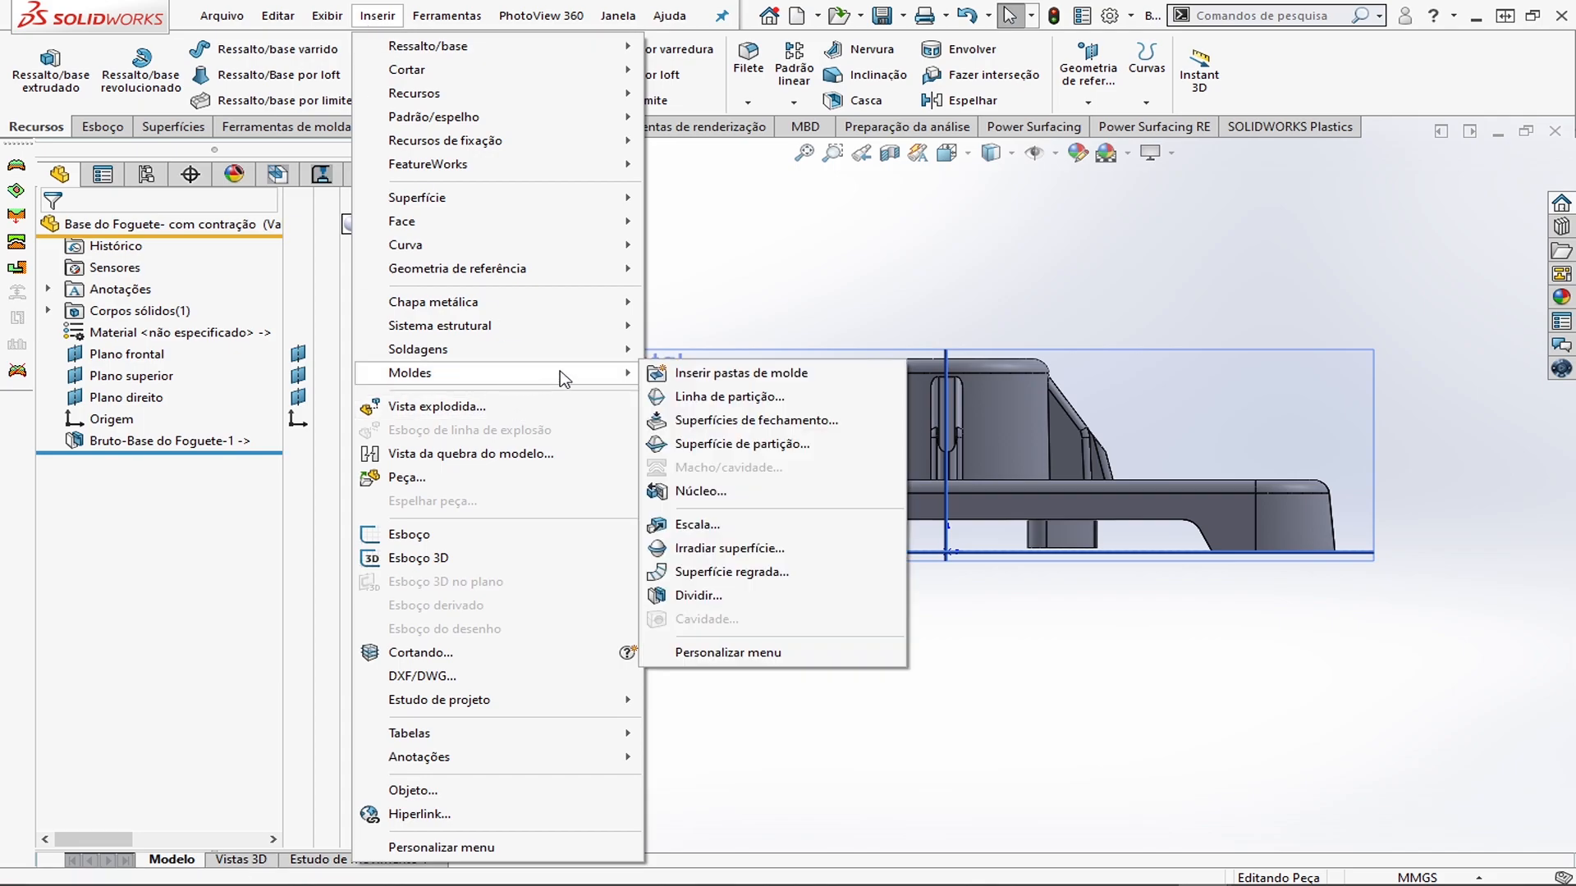
{"action": "left_click", "coordinate": [743, 532]}
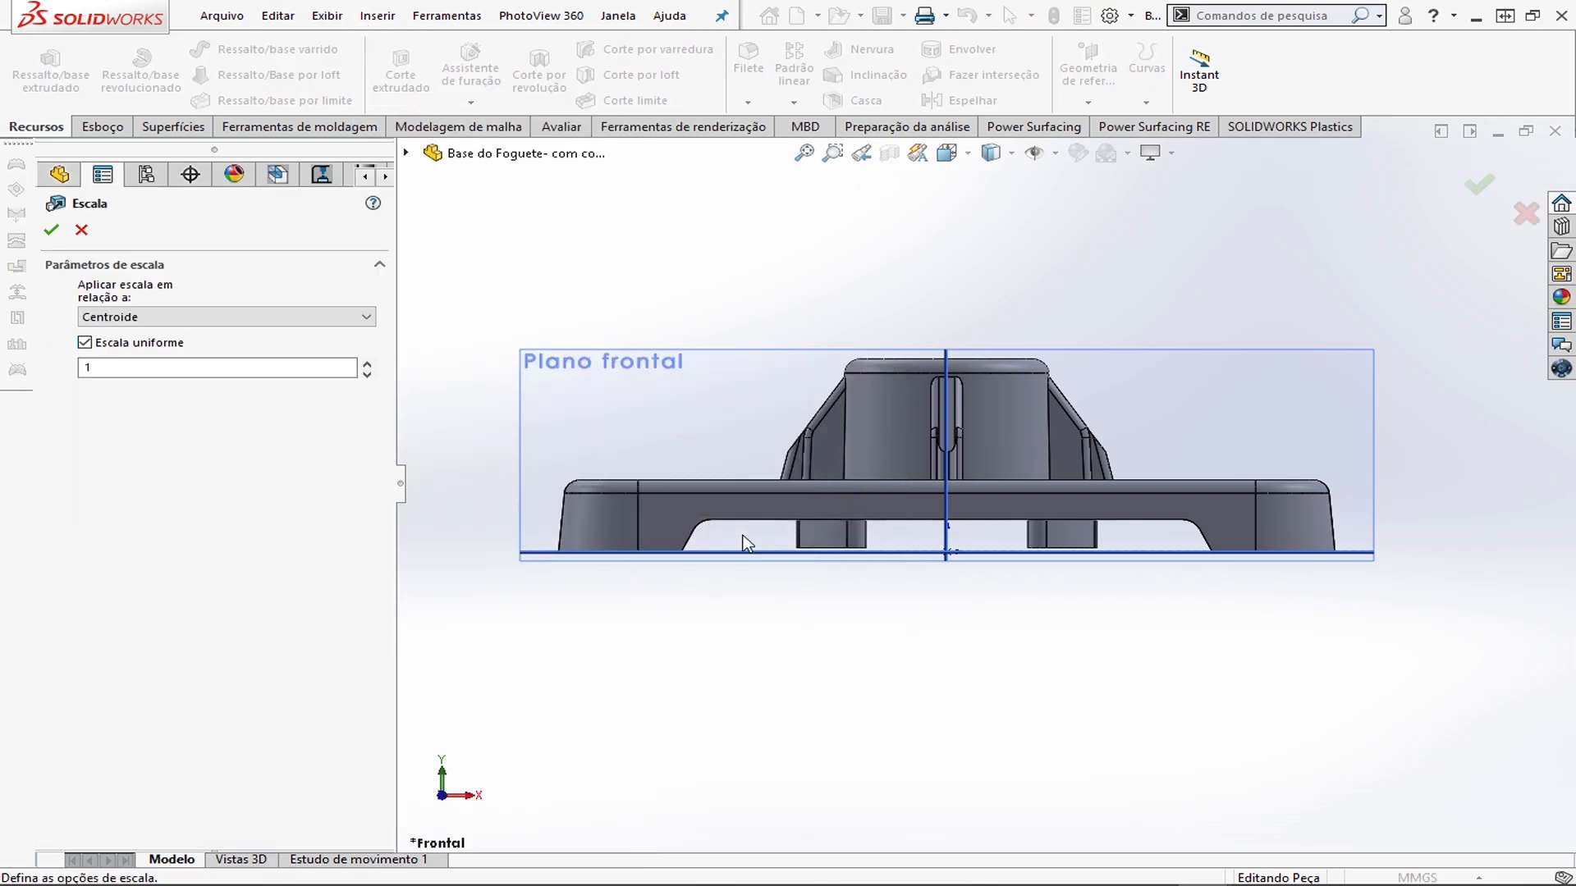
{"action": "left_click", "coordinate": [259, 317]}
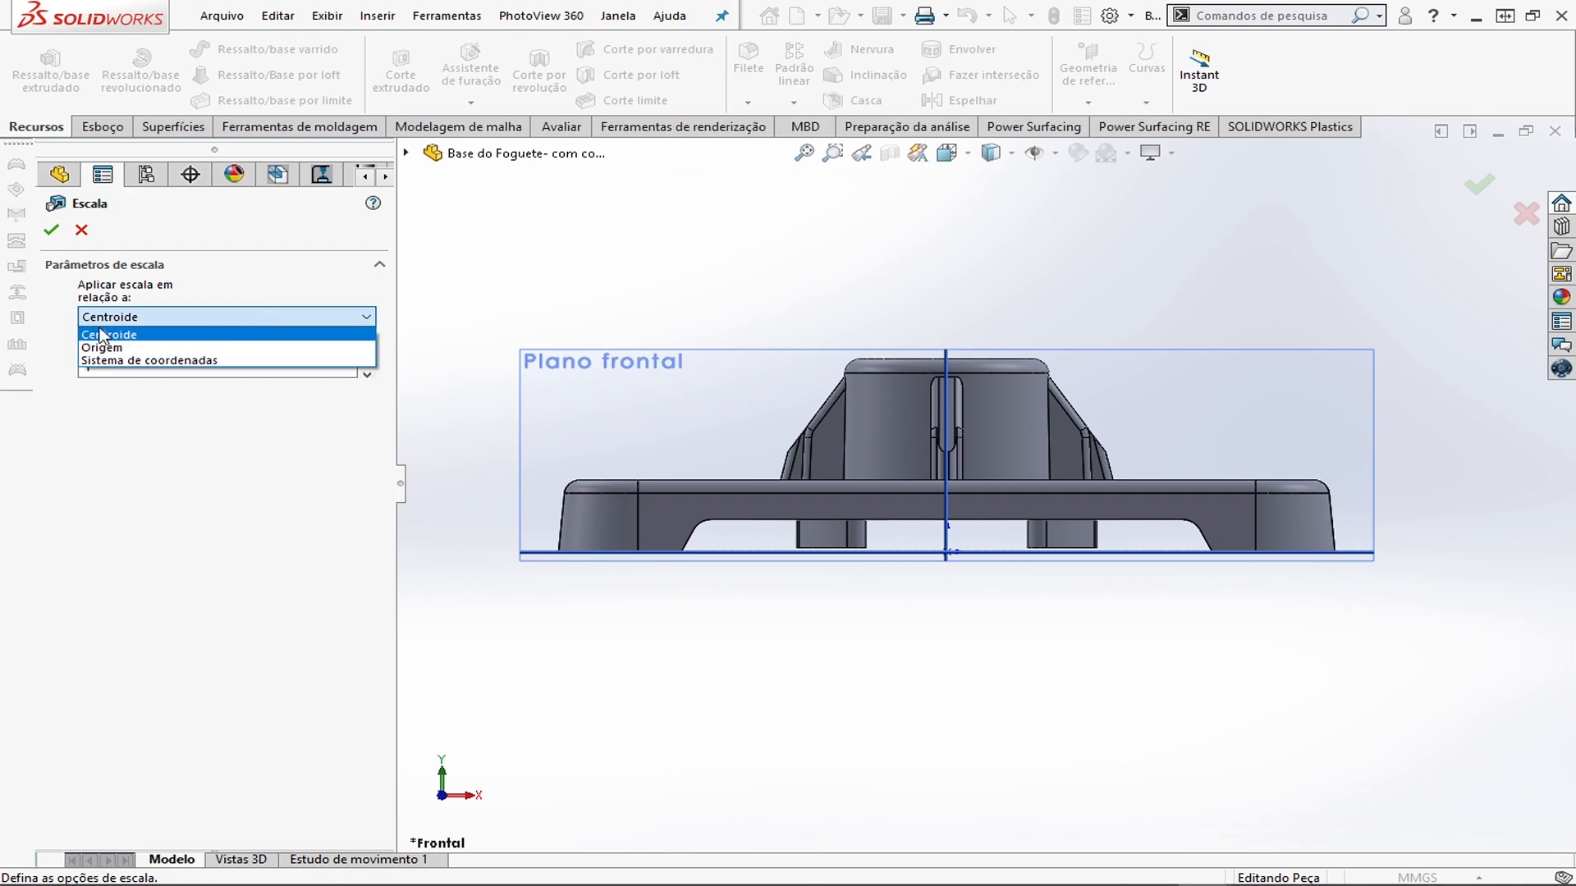
{"action": "left_click", "coordinate": [149, 361]}
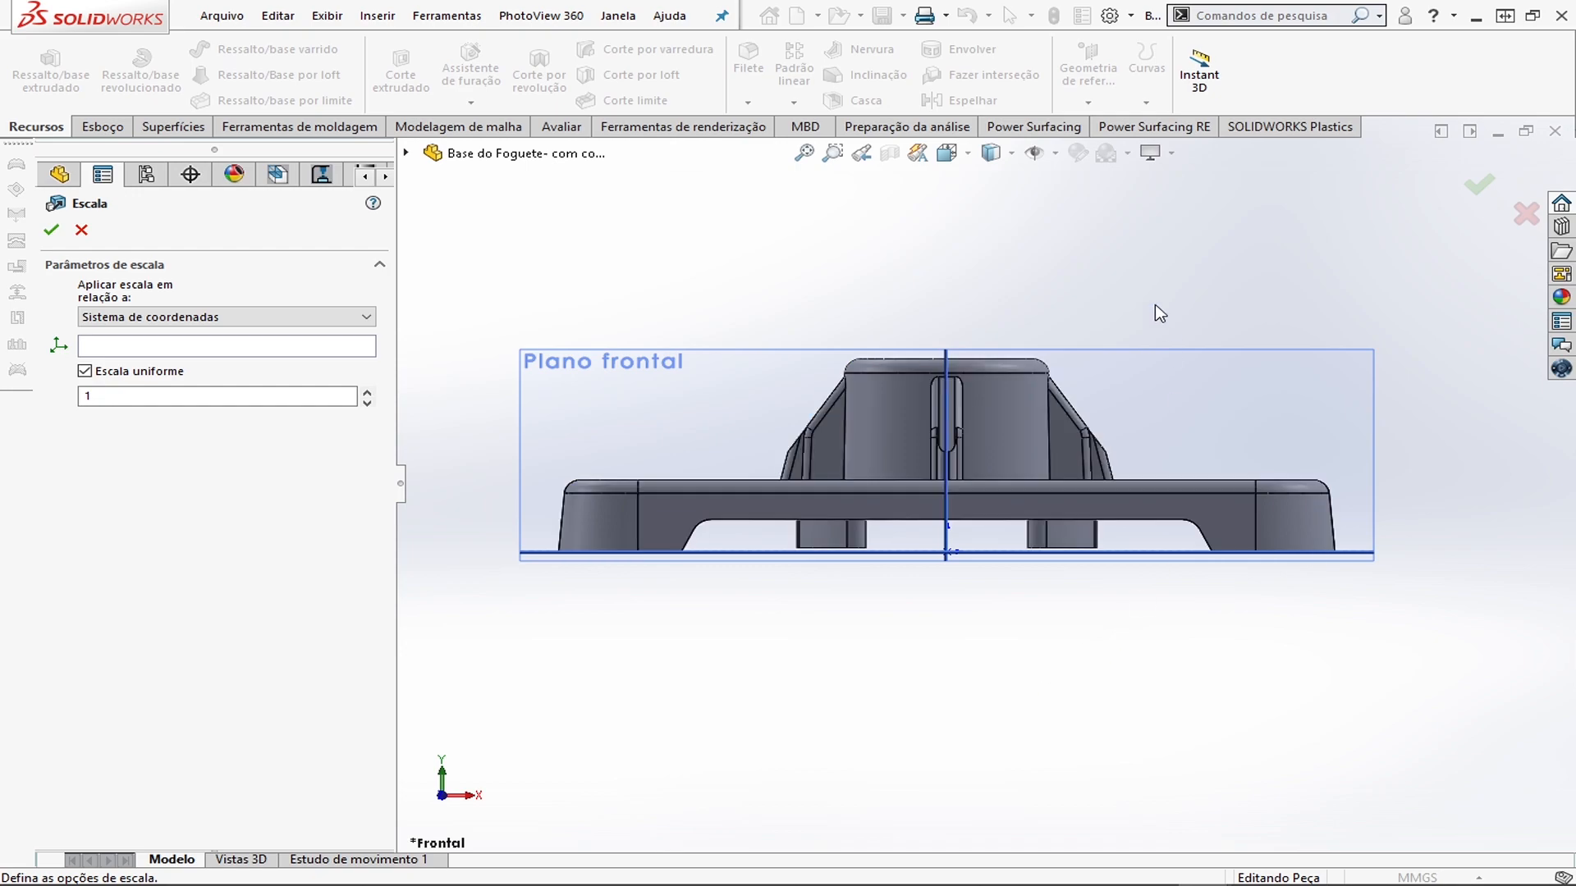
{"action": "left_click", "coordinate": [182, 316]}
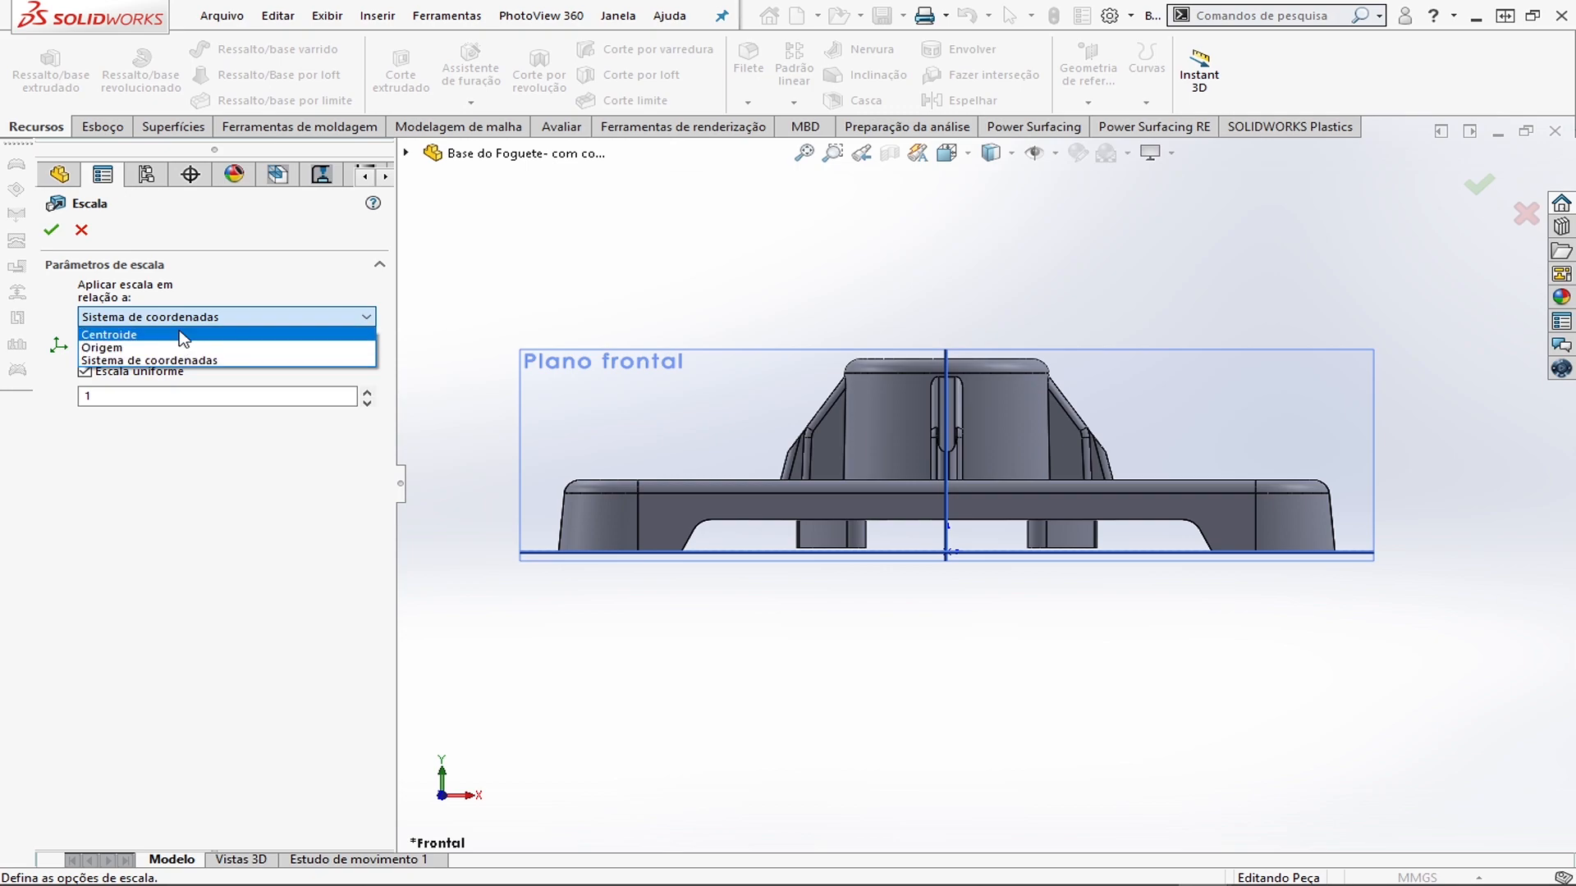
{"action": "left_click", "coordinate": [187, 336]}
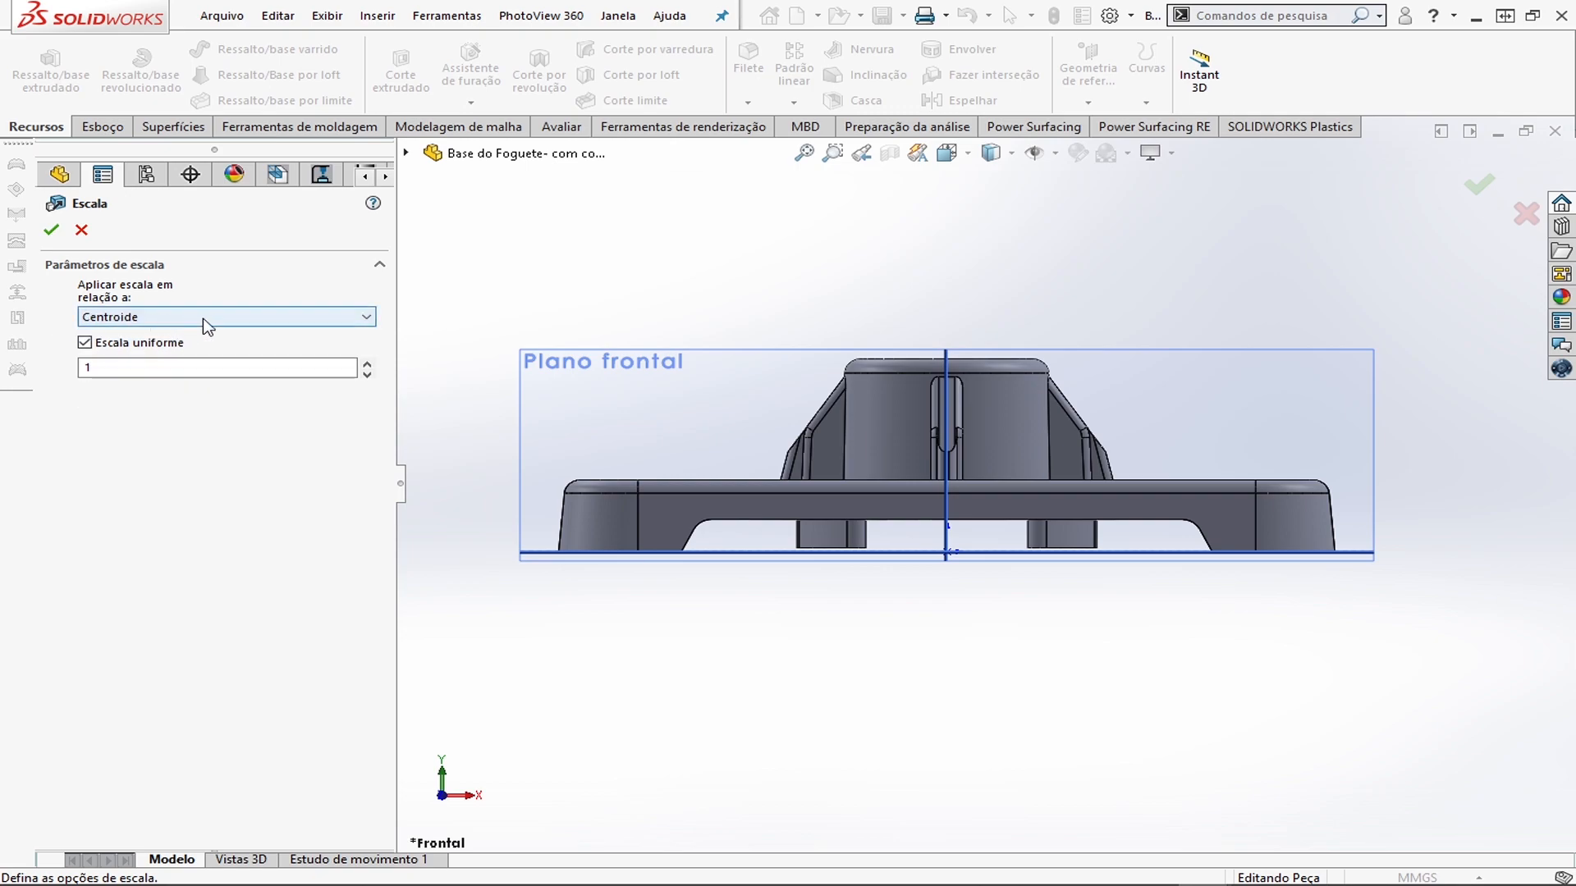
{"action": "left_click", "coordinate": [210, 321]}
{"action": "left_click", "coordinate": [197, 347]}
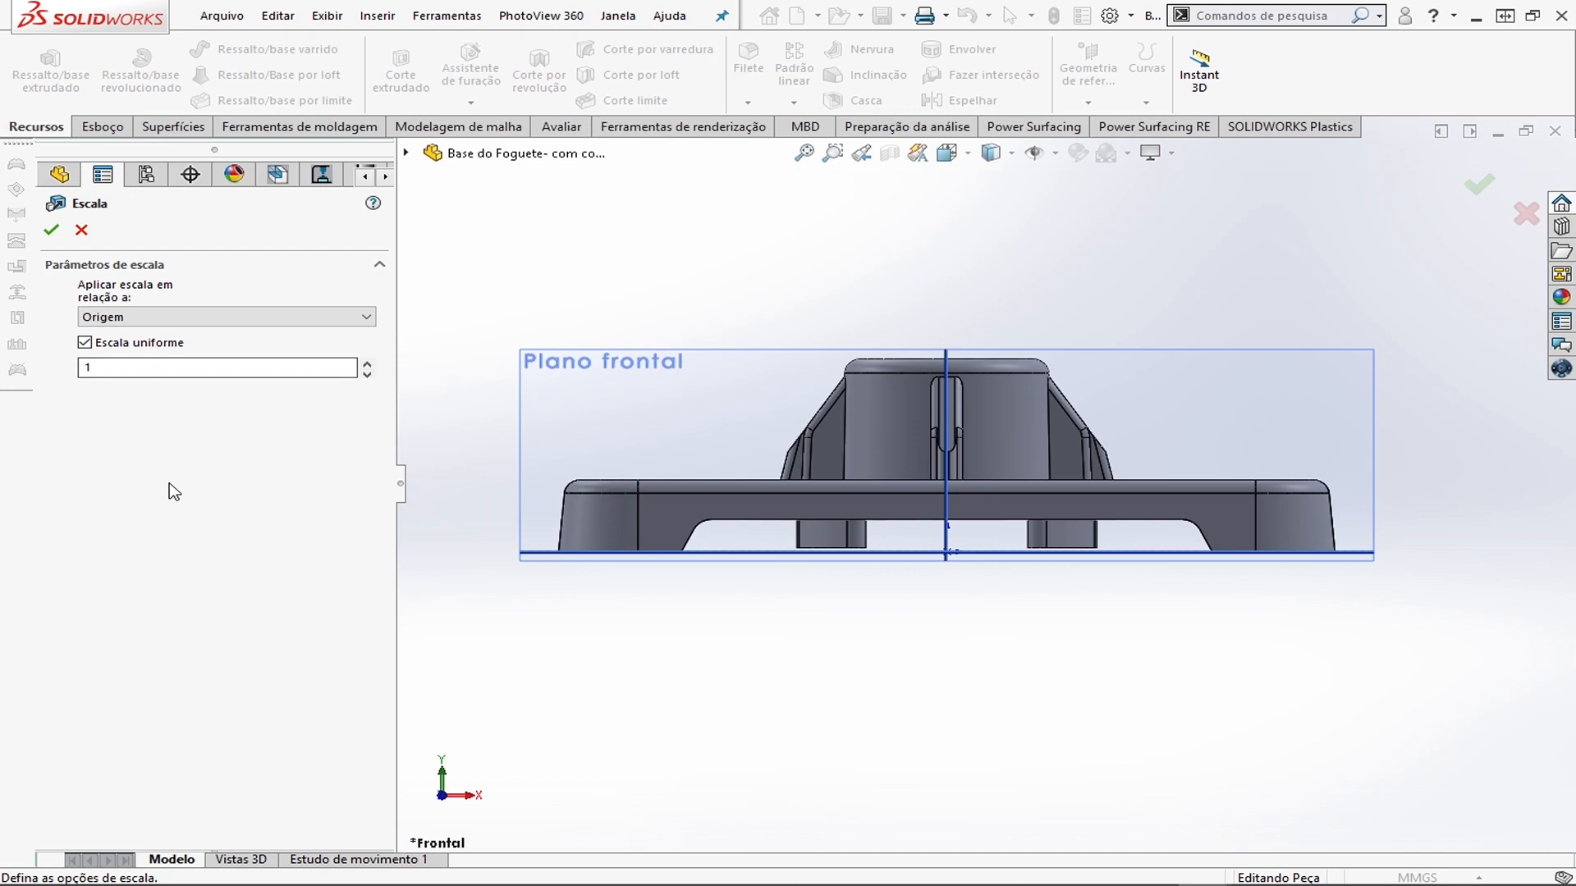
{"action": "left_click", "coordinate": [236, 317]}
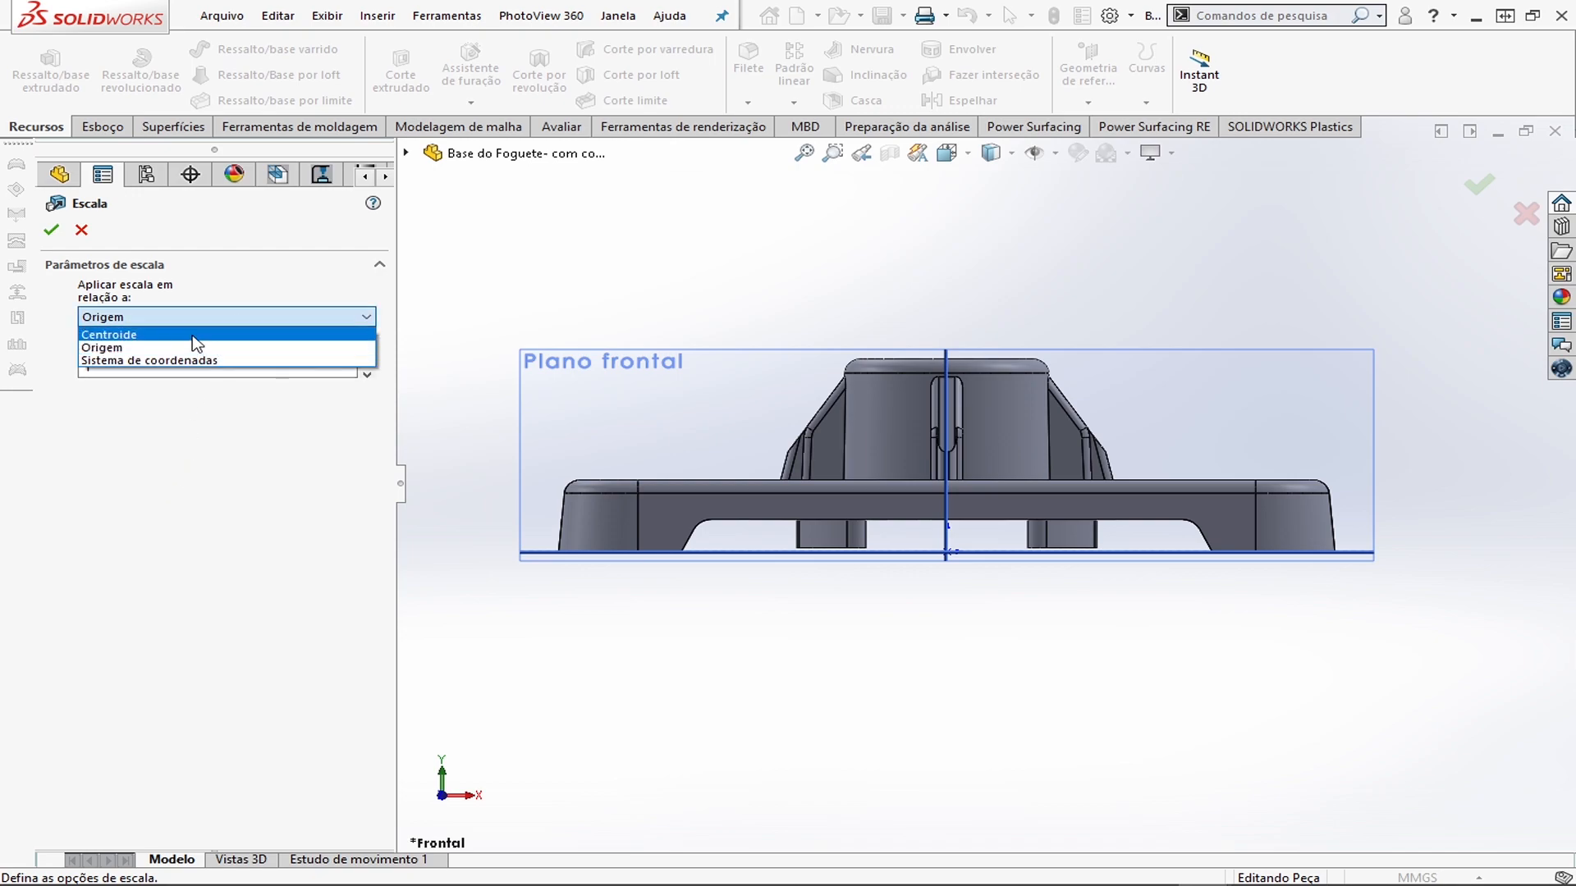
{"action": "left_click", "coordinate": [192, 335]}
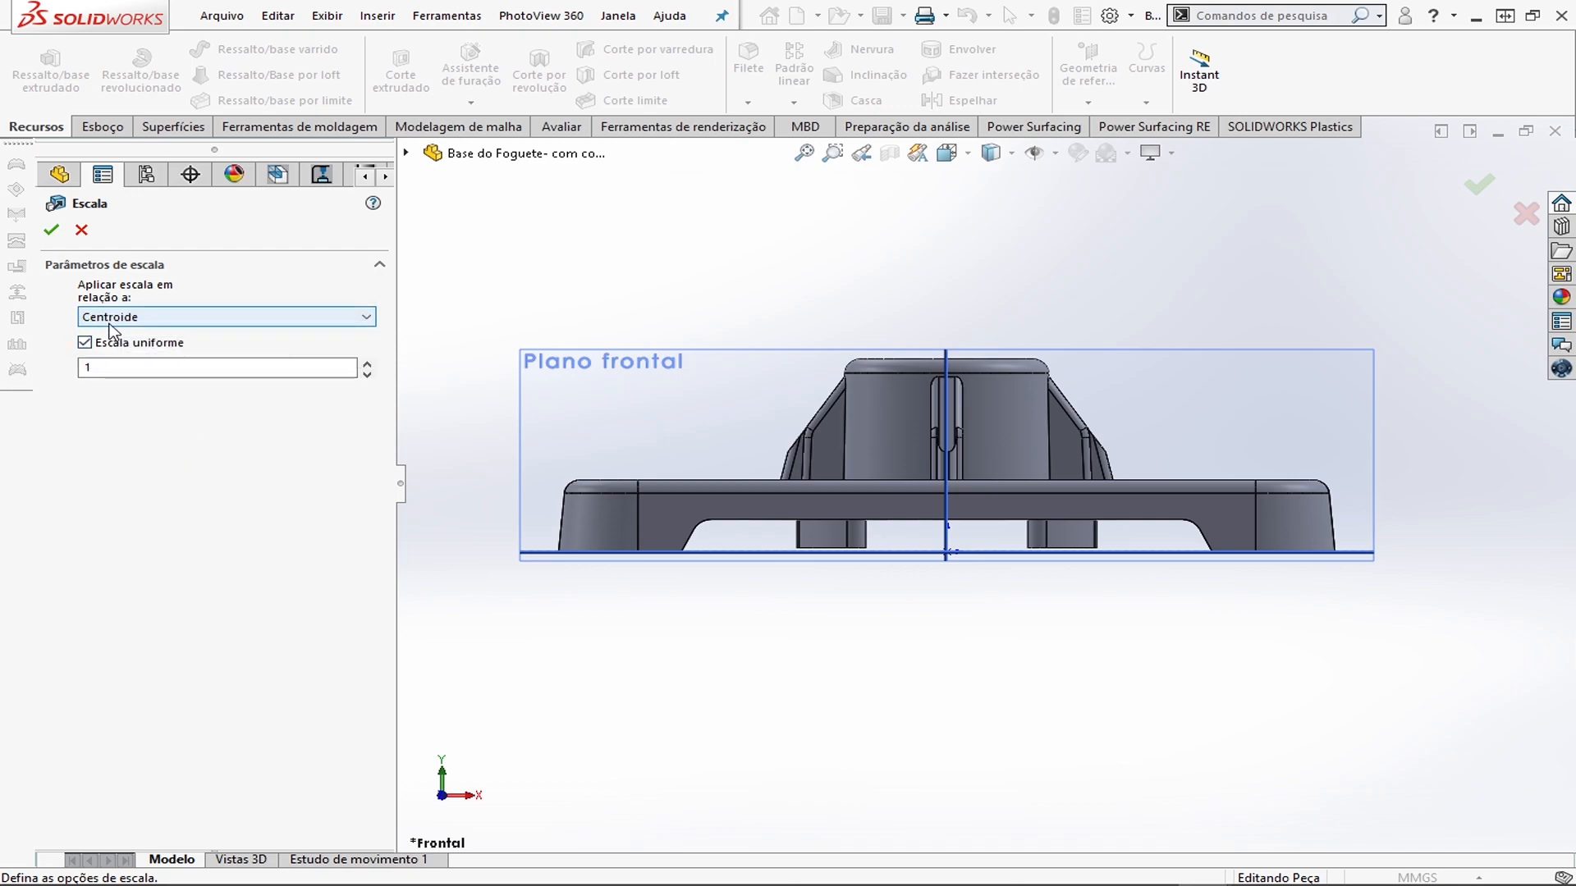
Set the uniform scale factor to 2 and apply the scale to the part
{"action": "left_click", "coordinate": [120, 368]}
{"action": "double_click", "coordinate": [121, 368]}
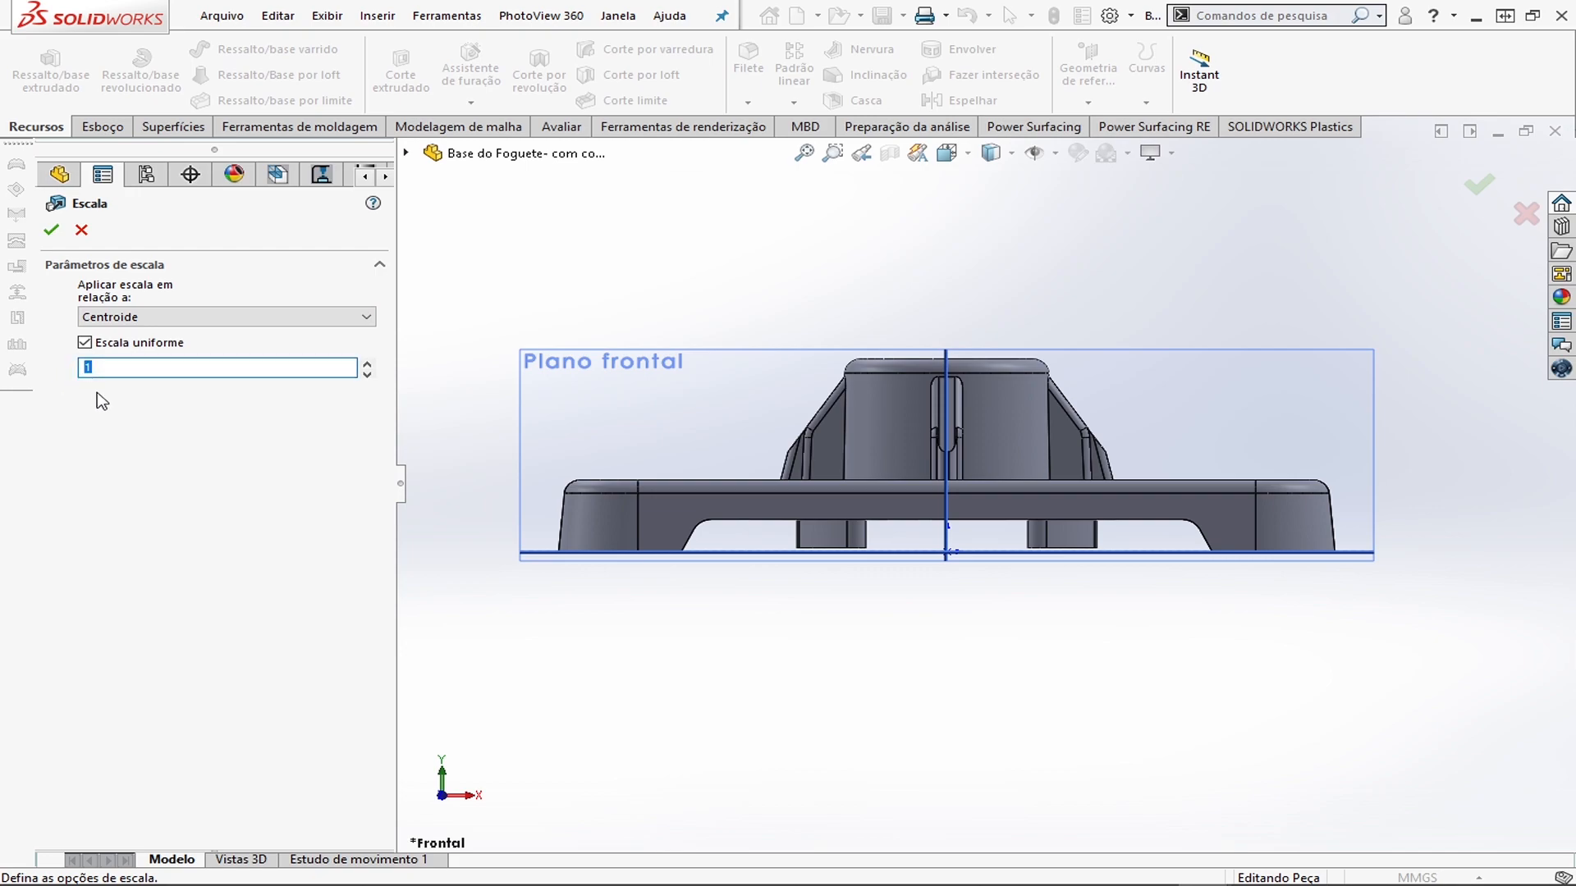
{"action": "type", "text": "2"}
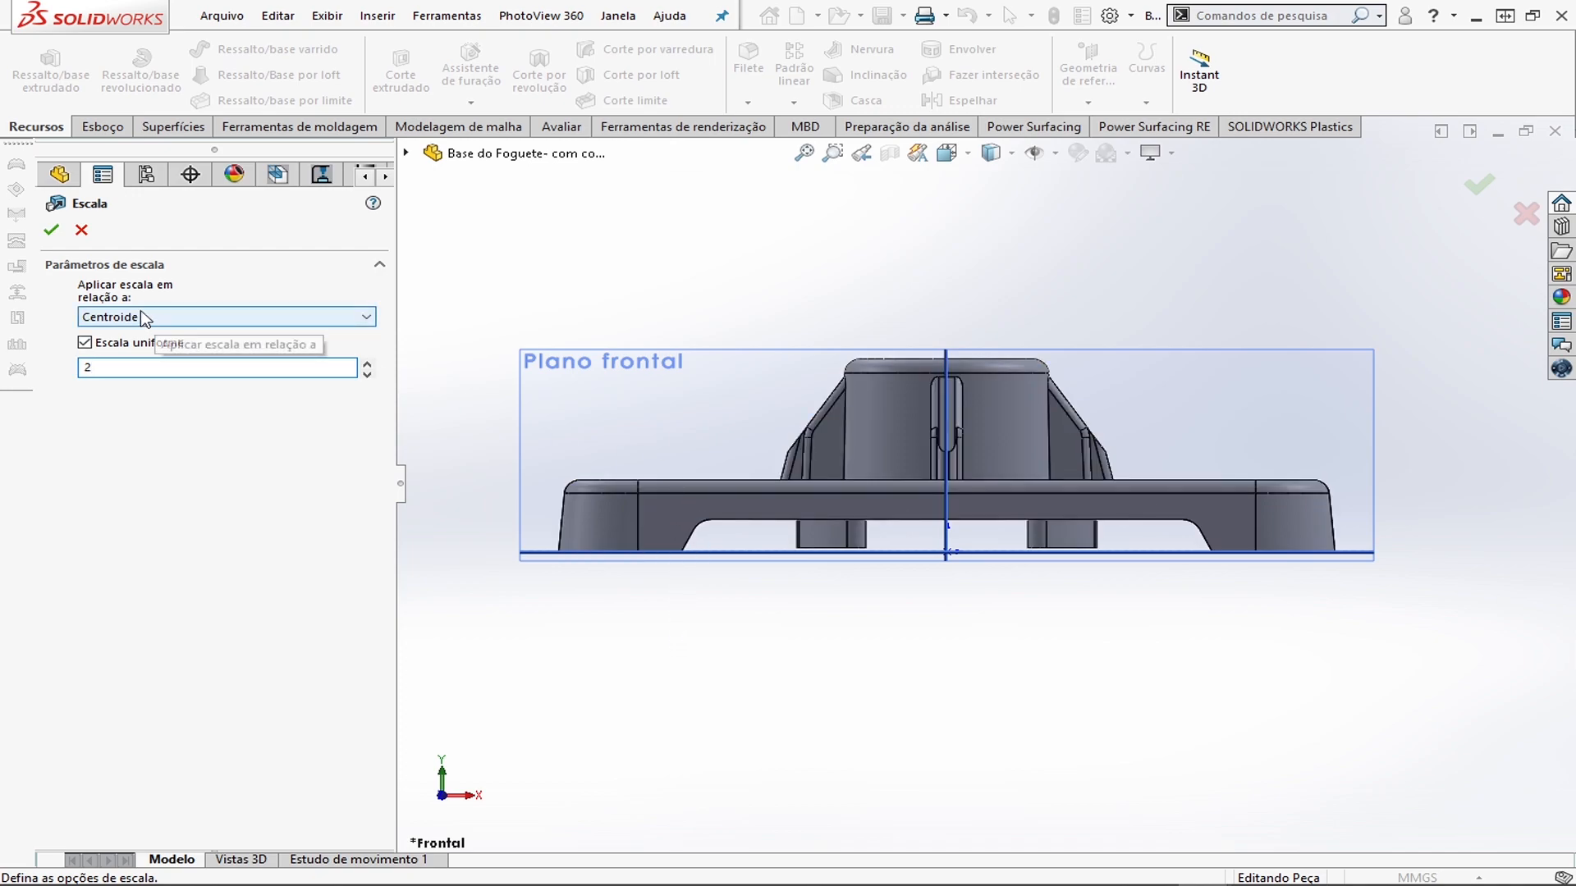
{"action": "left_click", "coordinate": [50, 229]}
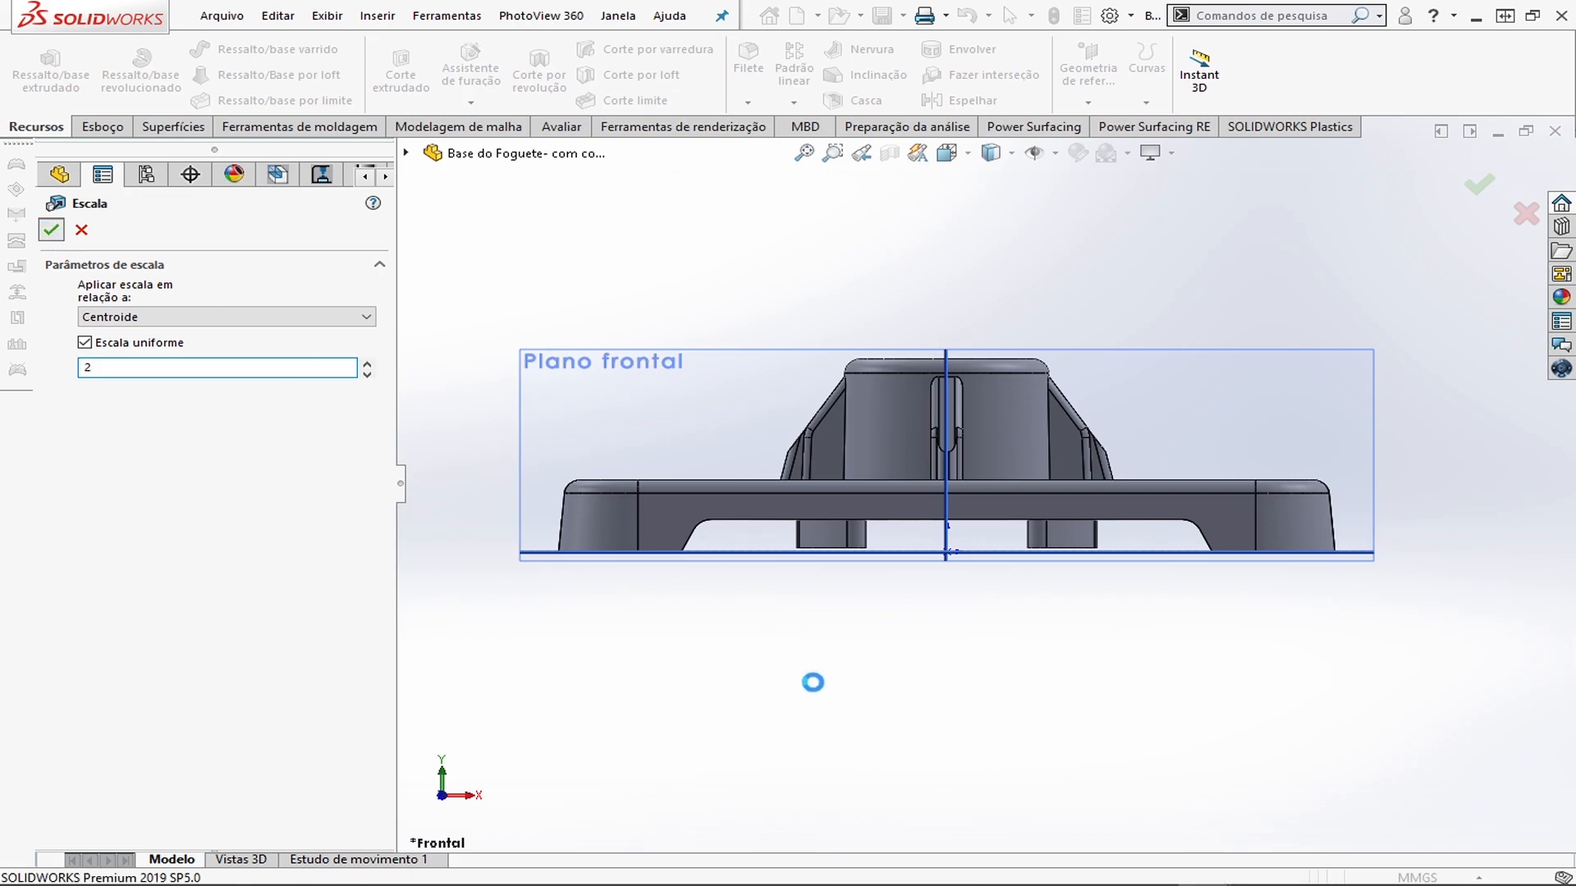
Edit the Escala1 feature so that the part is scaled relative to Origem
{"action": "scroll", "coordinate": [876, 688], "scroll_direction": "up", "scroll_amount": 3}
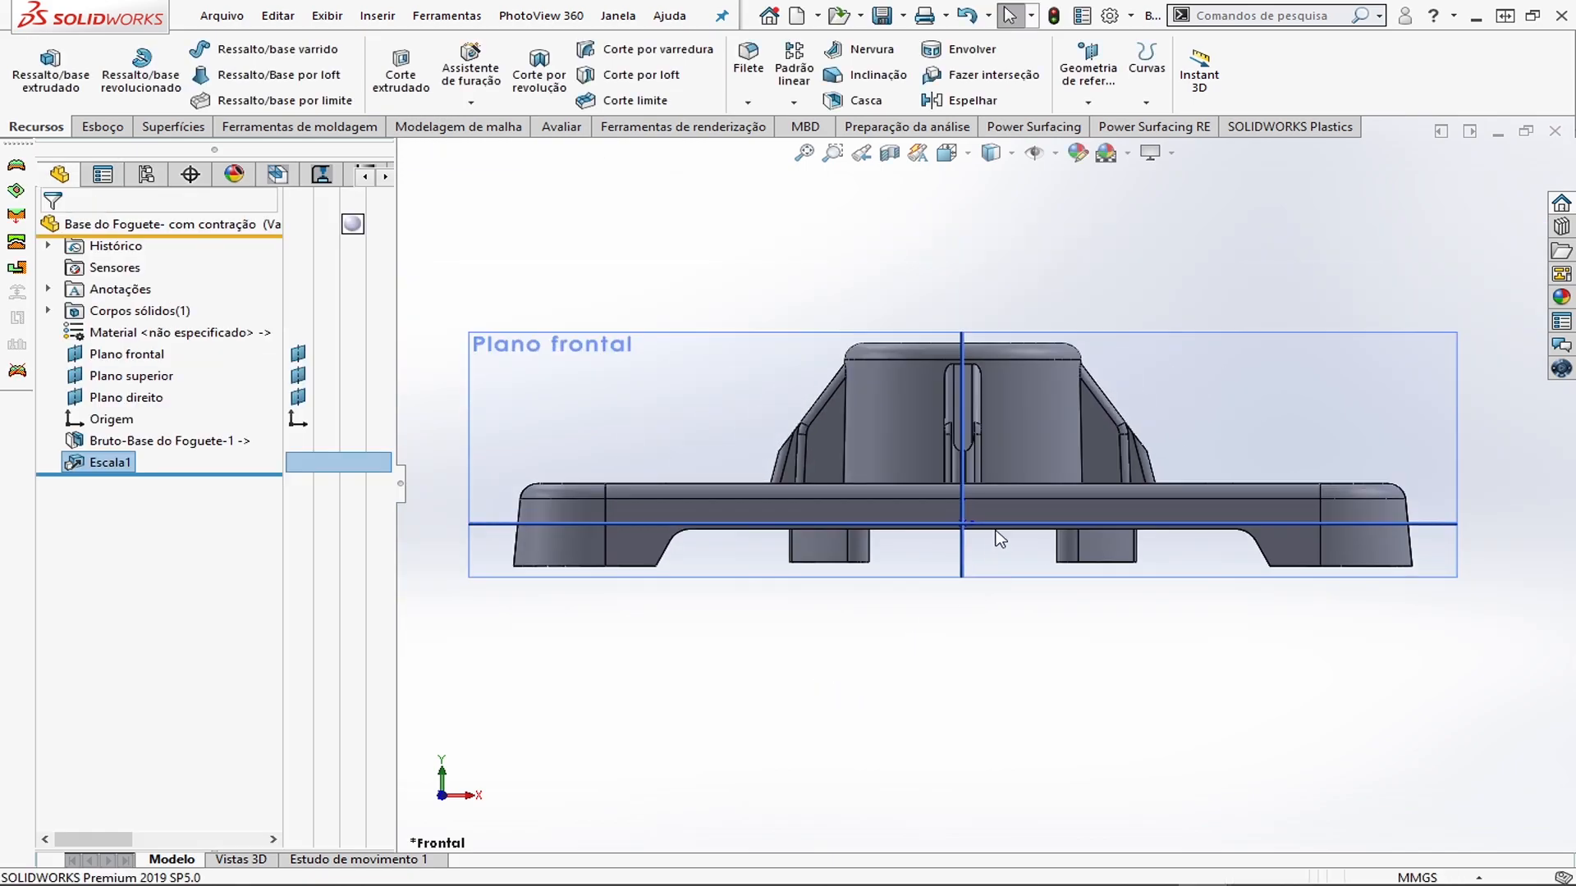
{"action": "middle_click_drag", "start_coordinate": [952, 538], "coordinate": [968, 529]}
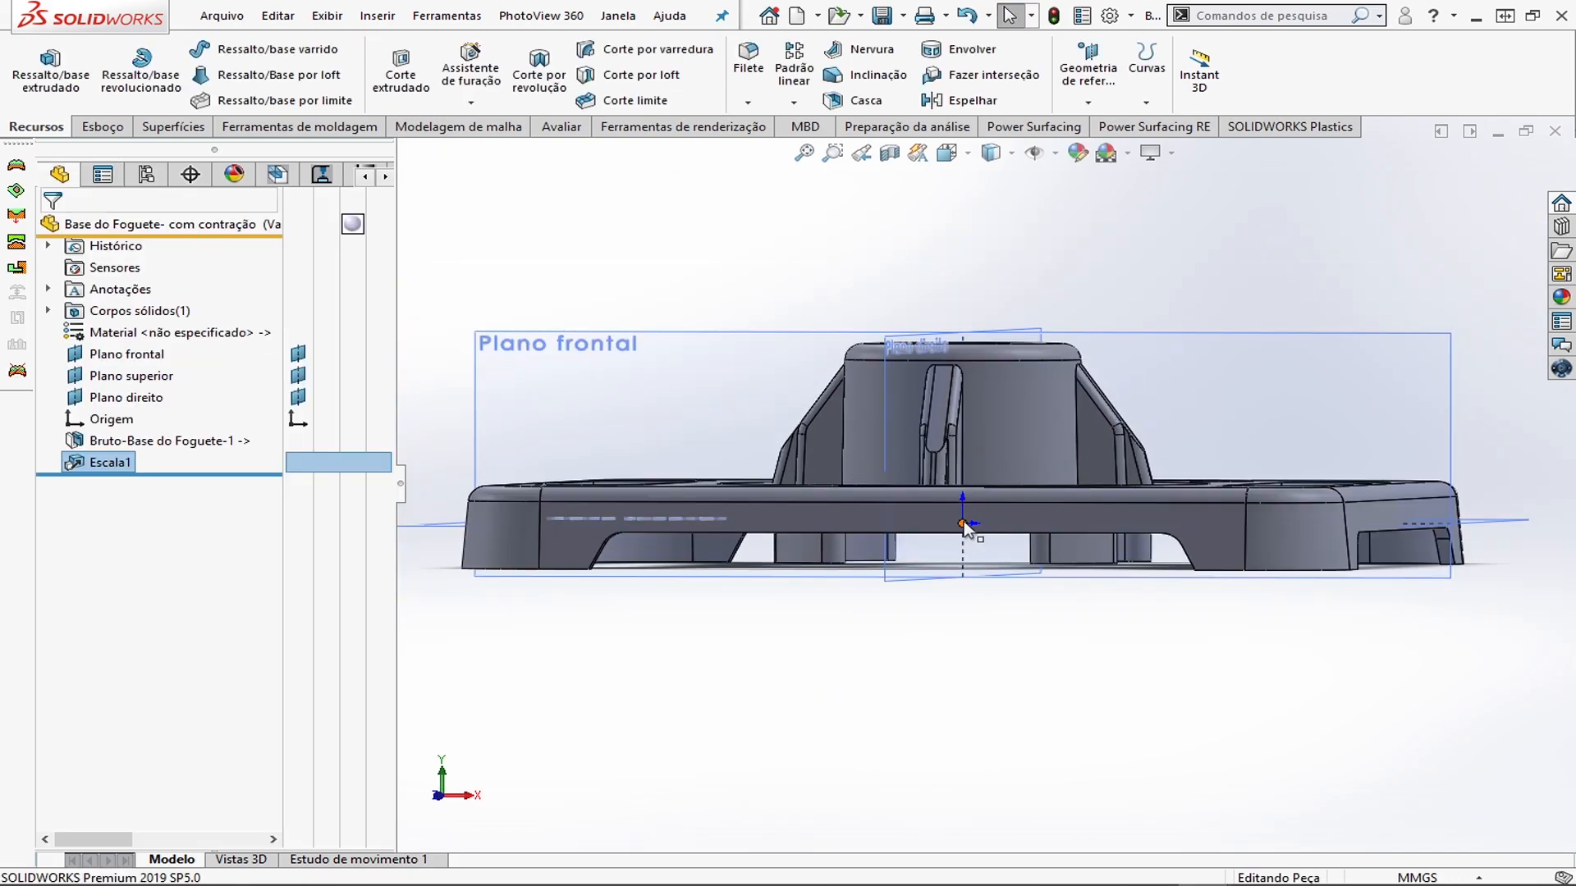
{"action": "key", "text": "ctrl+1"}
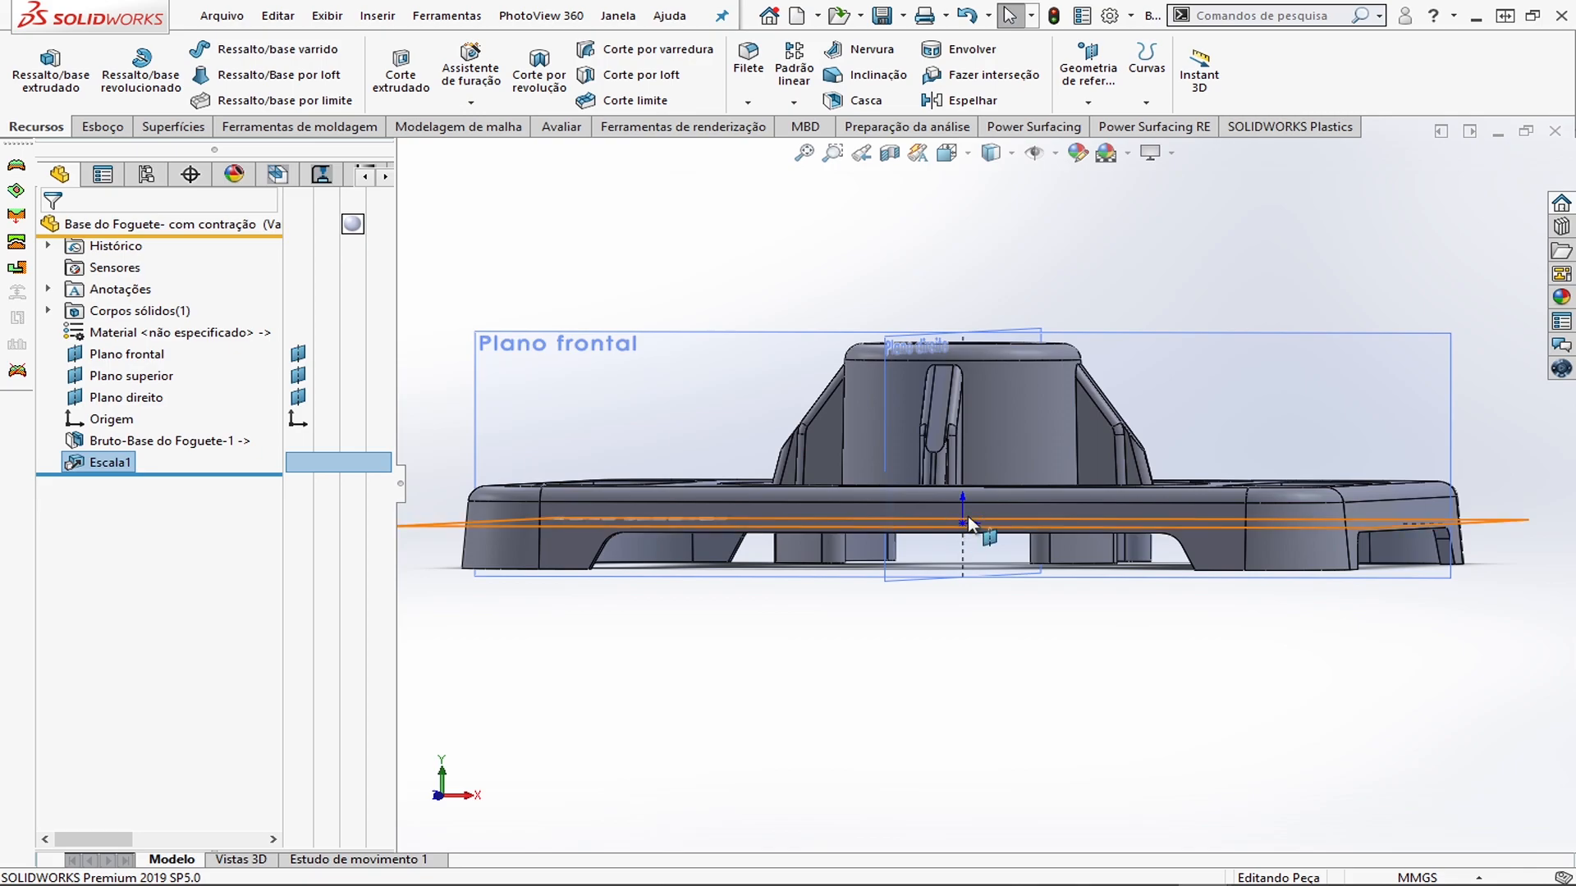
{"action": "scroll", "coordinate": [973, 492], "scroll_direction": "down", "scroll_amount": 3}
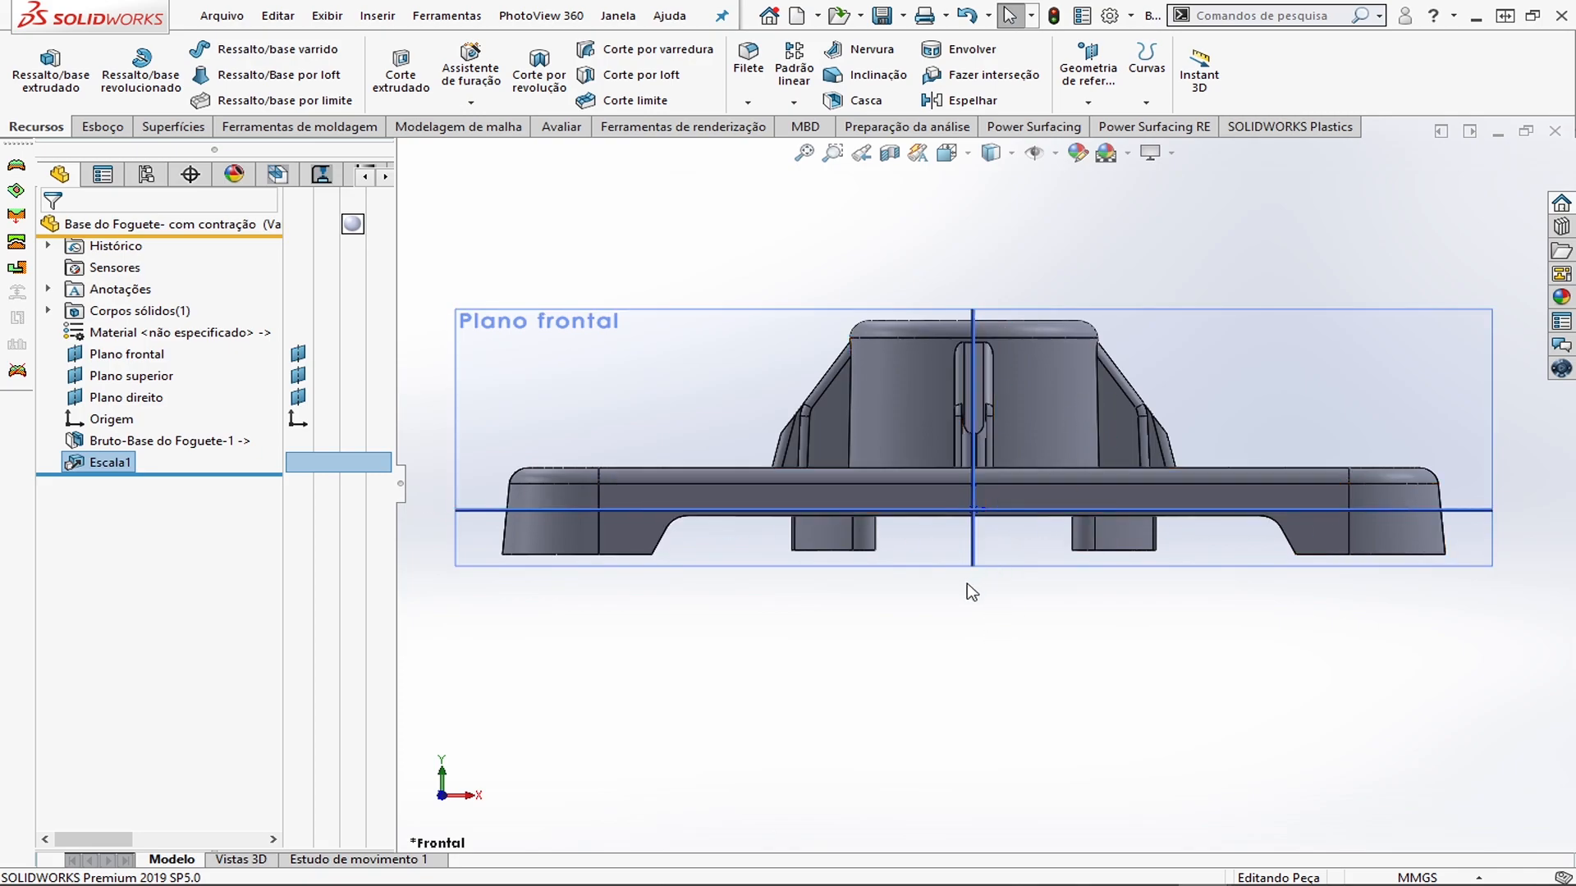
{"action": "right_click", "coordinate": [76, 462]}
{"action": "left_click", "coordinate": [90, 367]}
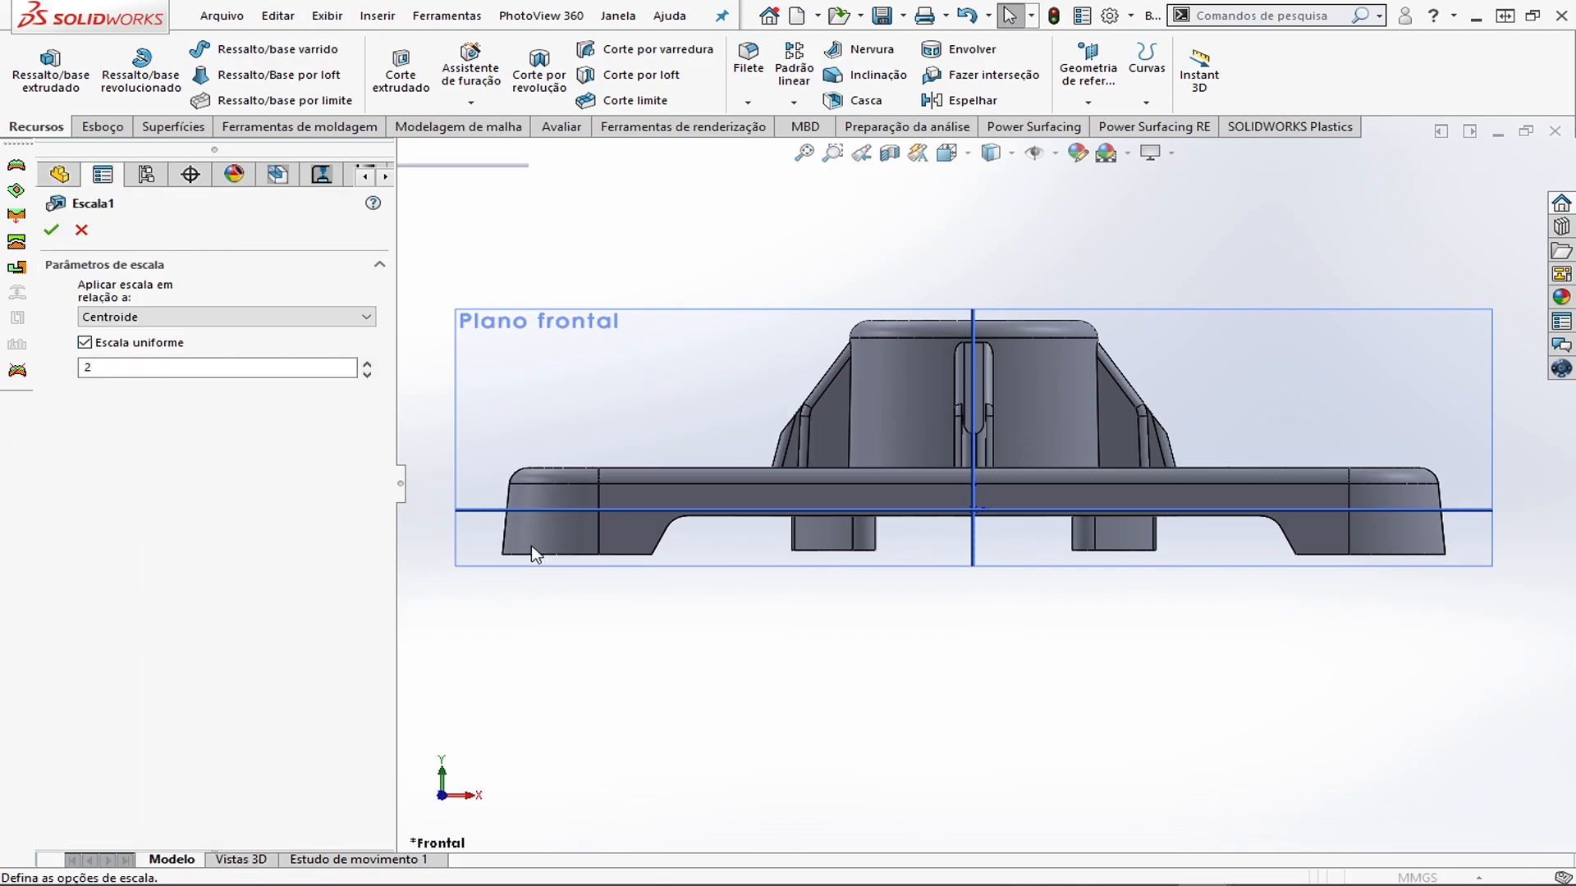
{"action": "left_click", "coordinate": [110, 317]}
{"action": "left_click", "coordinate": [107, 348]}
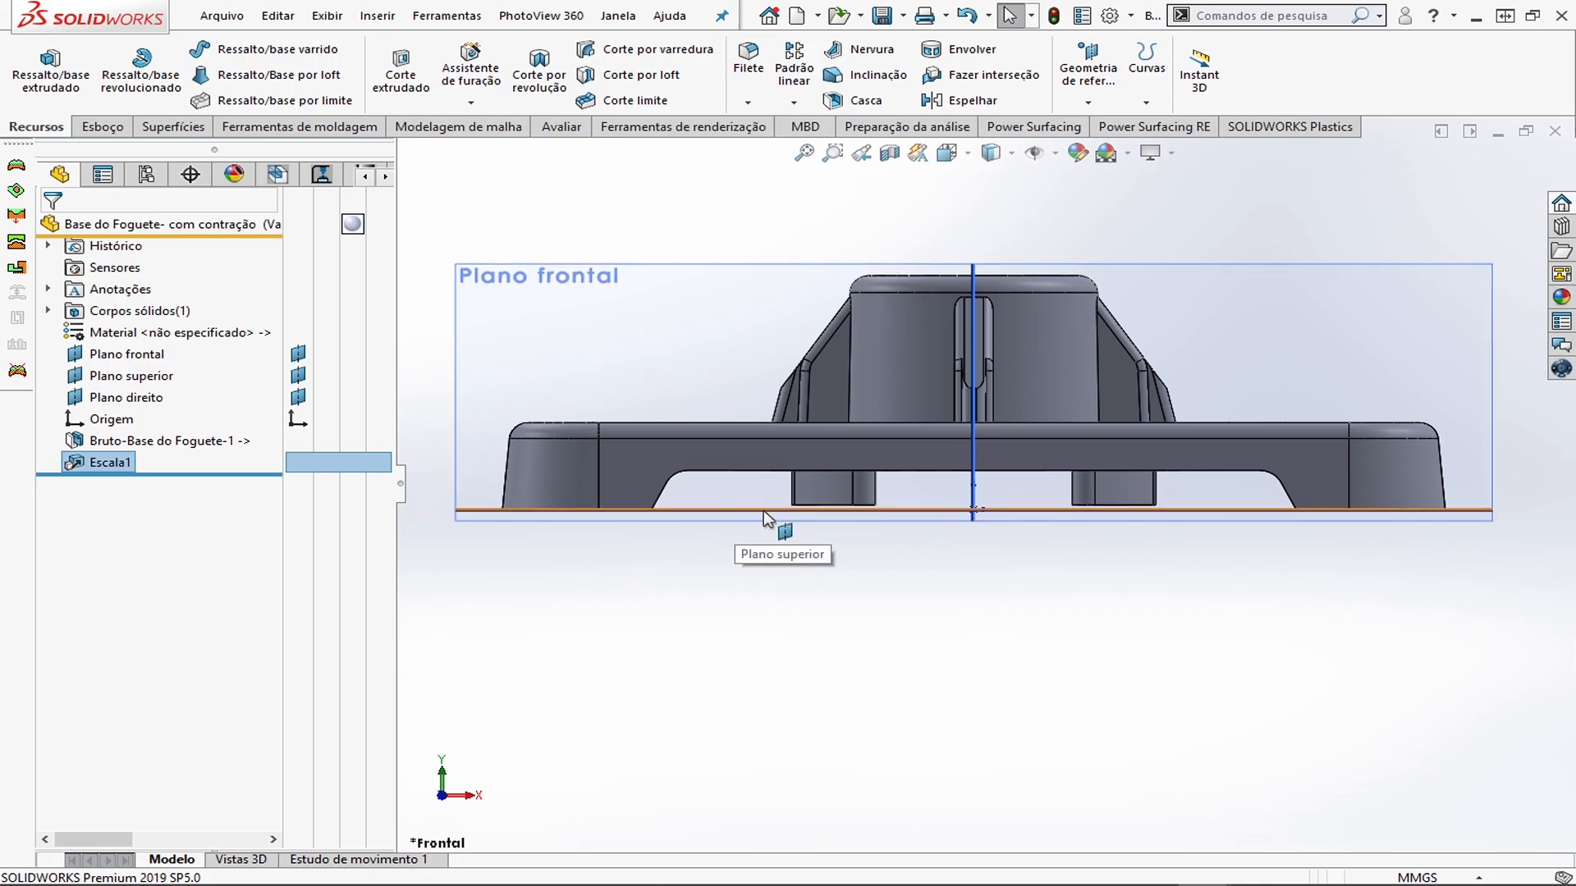
Examine the scaled part's position relative to the origin and reference planes, from angled views and the front view
{"action": "key", "text": "ctrl+7"}
{"action": "middle_click_drag", "start_coordinate": [801, 582], "coordinate": [567, 509]}
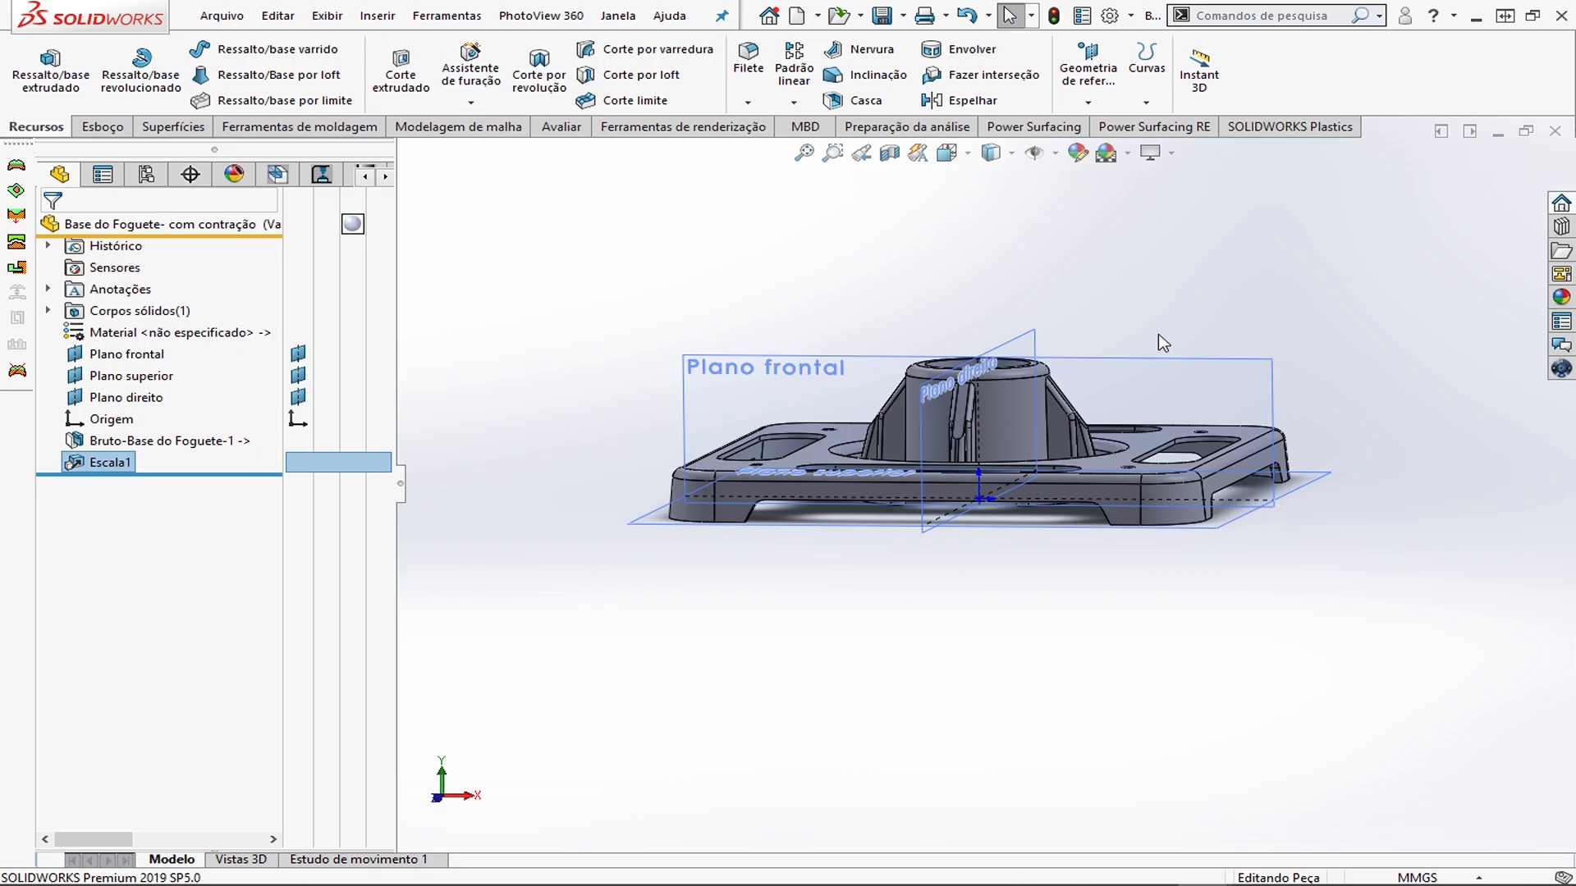
{"action": "middle_click_drag", "start_coordinate": [1001, 471], "coordinate": [1020, 475]}
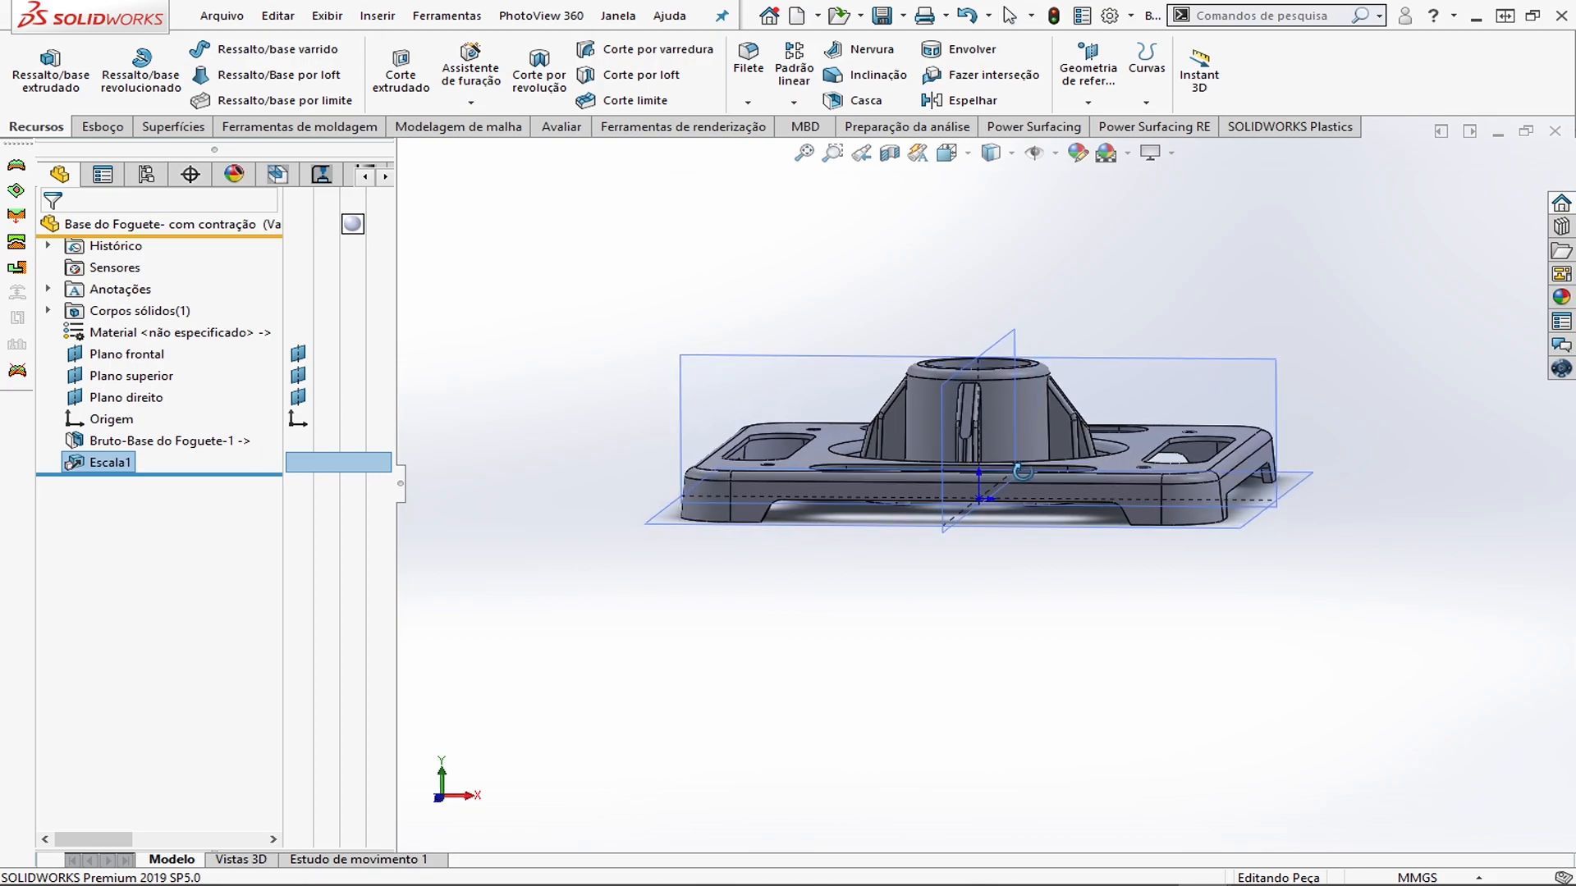
{"action": "scroll", "coordinate": [1028, 472], "scroll_direction": "down", "scroll_amount": 1}
{"action": "key", "text": "ctrl+1"}
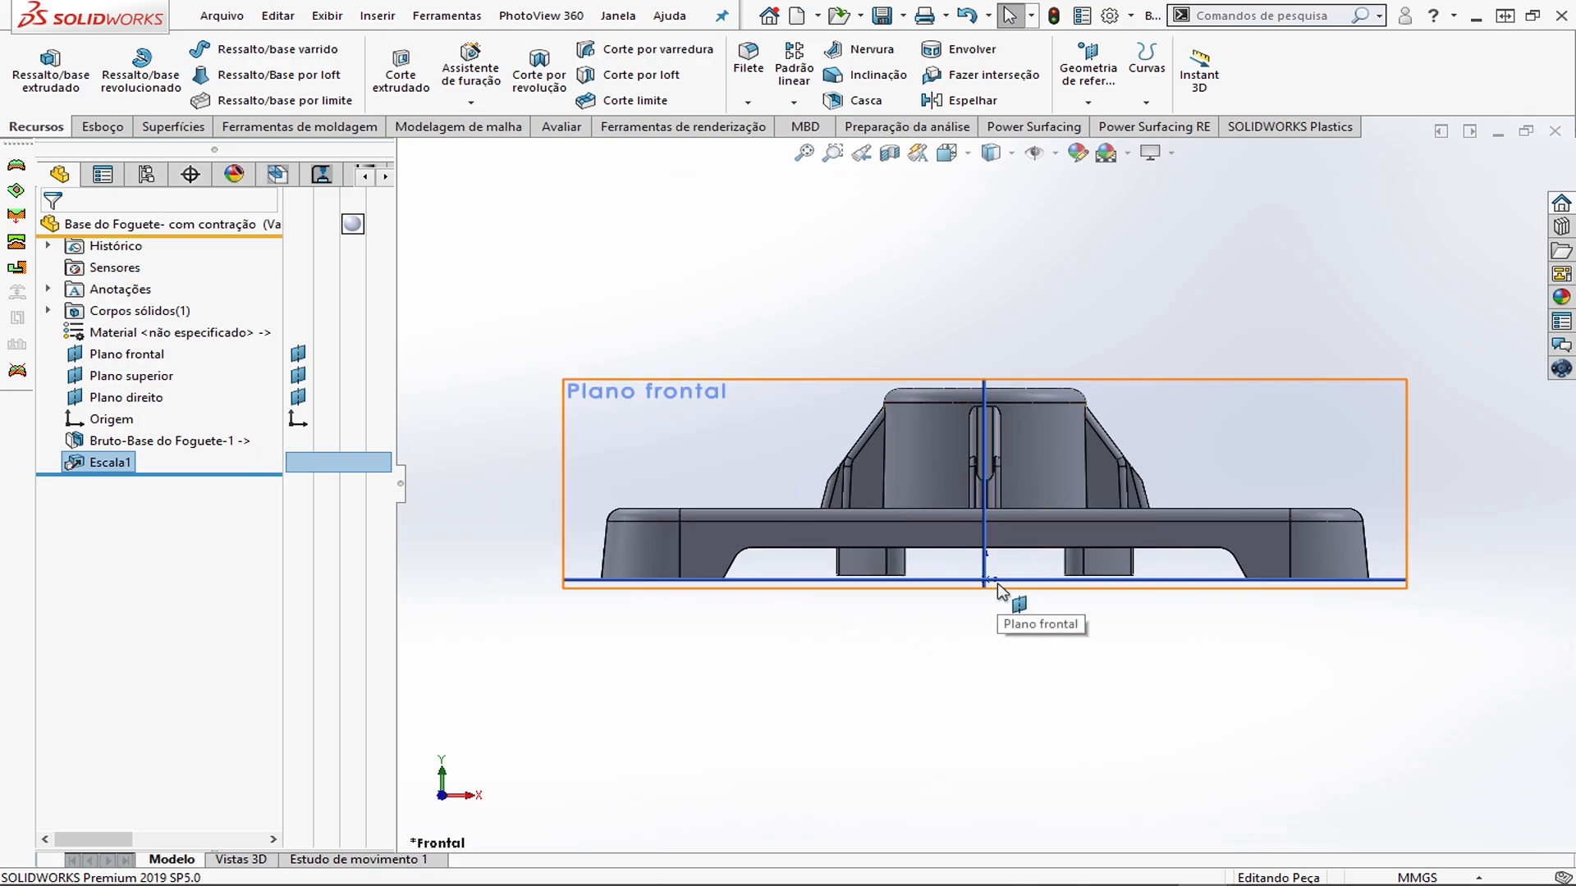
{"action": "scroll", "coordinate": [1234, 624], "scroll_direction": "up", "scroll_amount": 2}
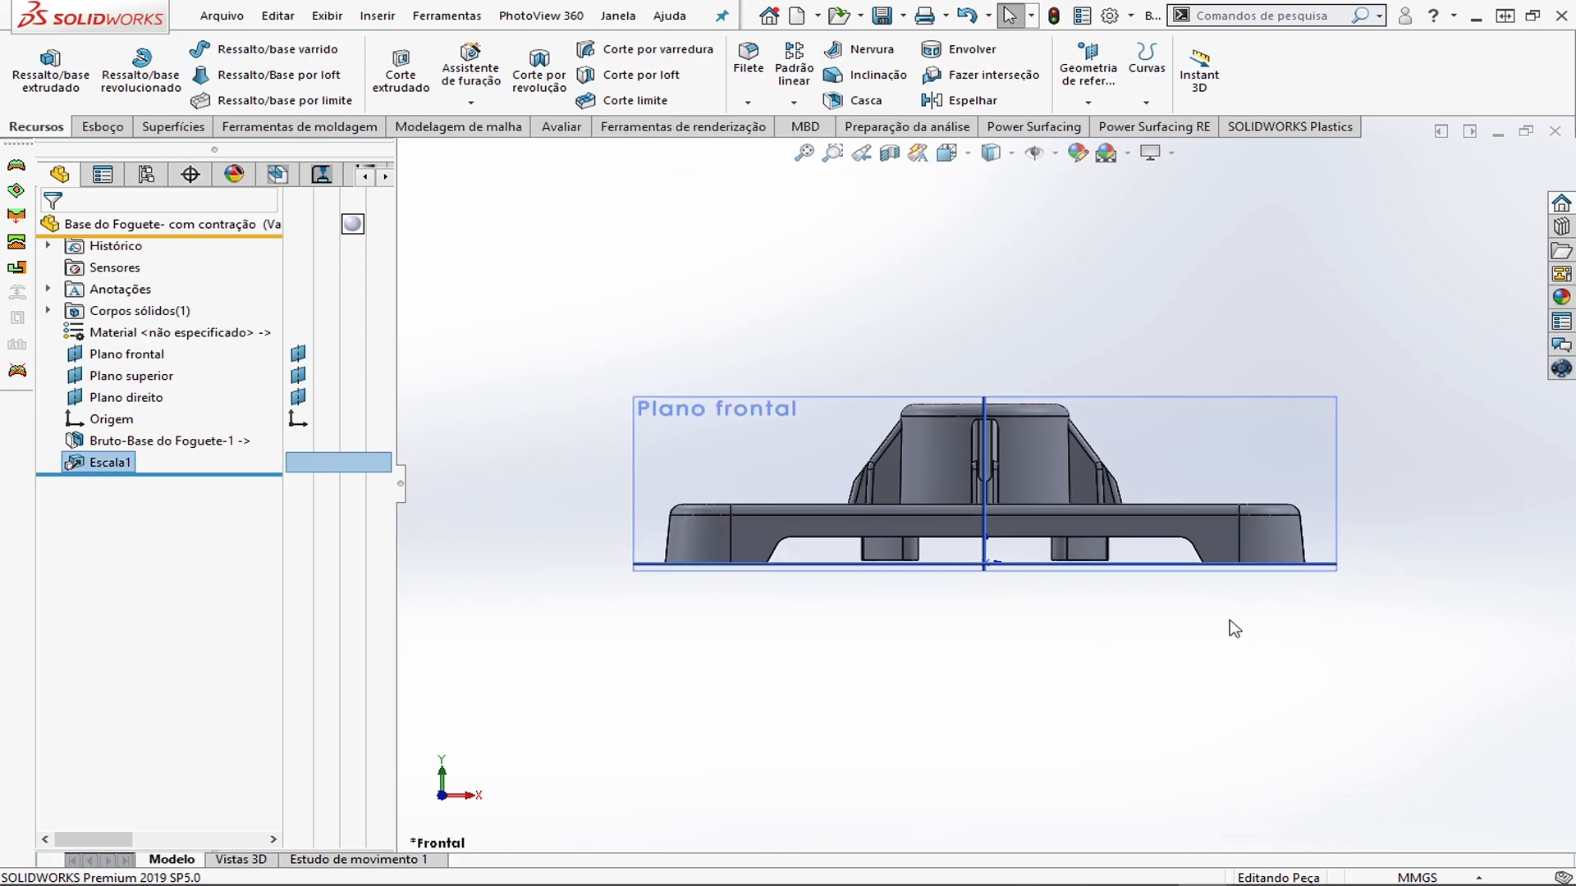
{"action": "scroll", "coordinate": [990, 463], "scroll_direction": "down", "scroll_amount": 1}
{"action": "scroll", "coordinate": [1190, 463], "scroll_direction": "down", "scroll_amount": 1}
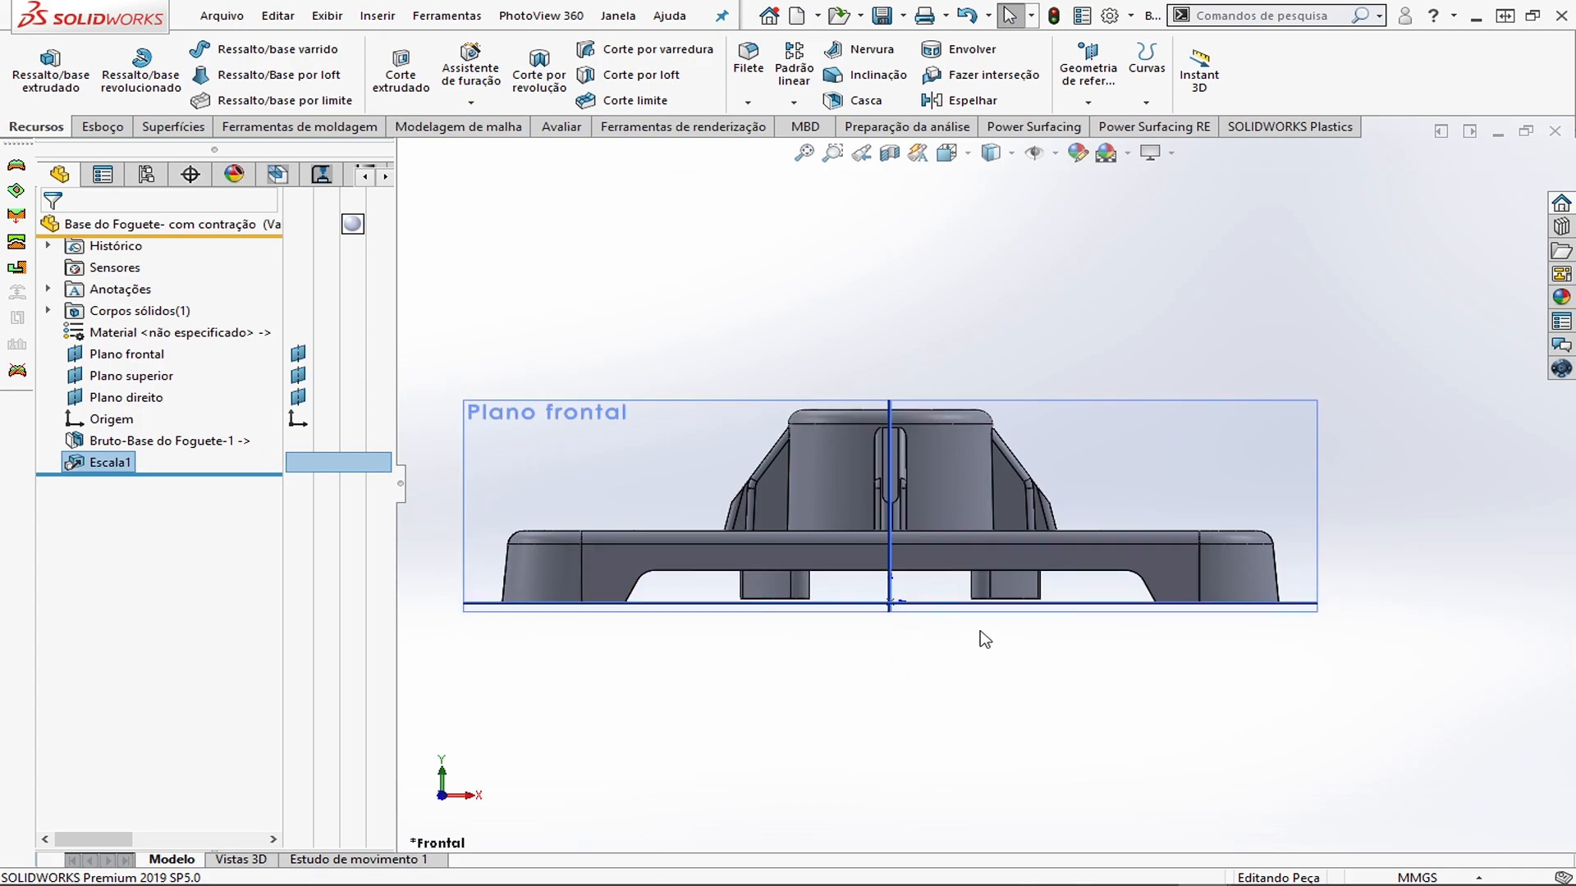
Hide the three reference planes: Plano frontal, Plano superior and Plano direito
{"action": "left_click", "coordinate": [298, 353]}
{"action": "left_click", "coordinate": [296, 376]}
{"action": "left_click", "coordinate": [298, 398]}
Check the diameter of a small corner hole on the top face of the scaled base
{"action": "middle_click_drag", "start_coordinate": [1067, 338], "coordinate": [987, 475]}
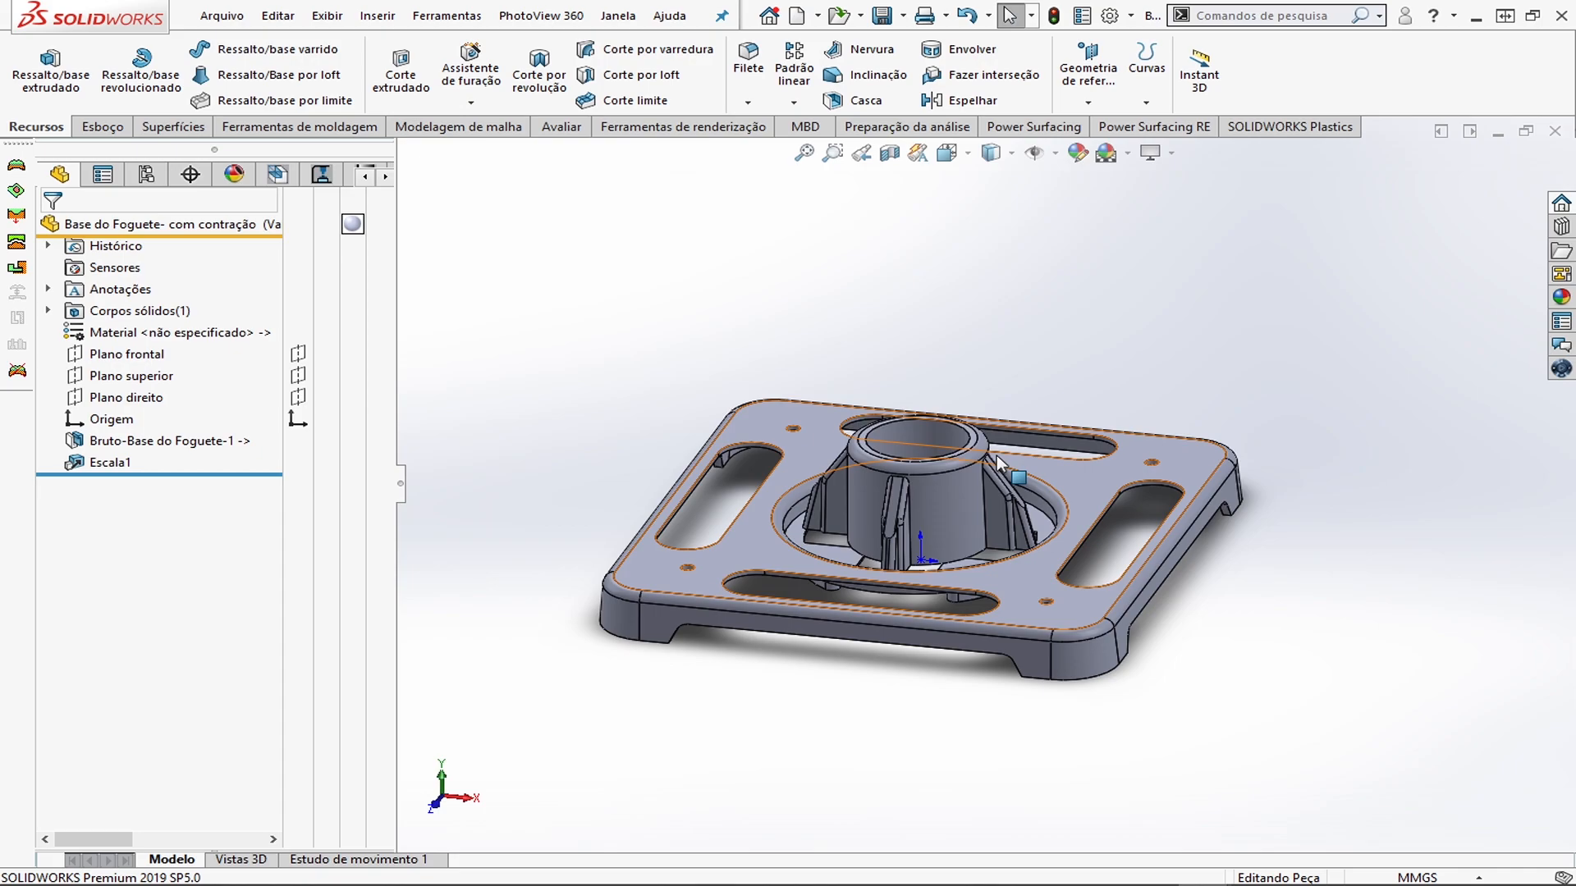
{"action": "middle_click_drag", "start_coordinate": [954, 623], "coordinate": [903, 656]}
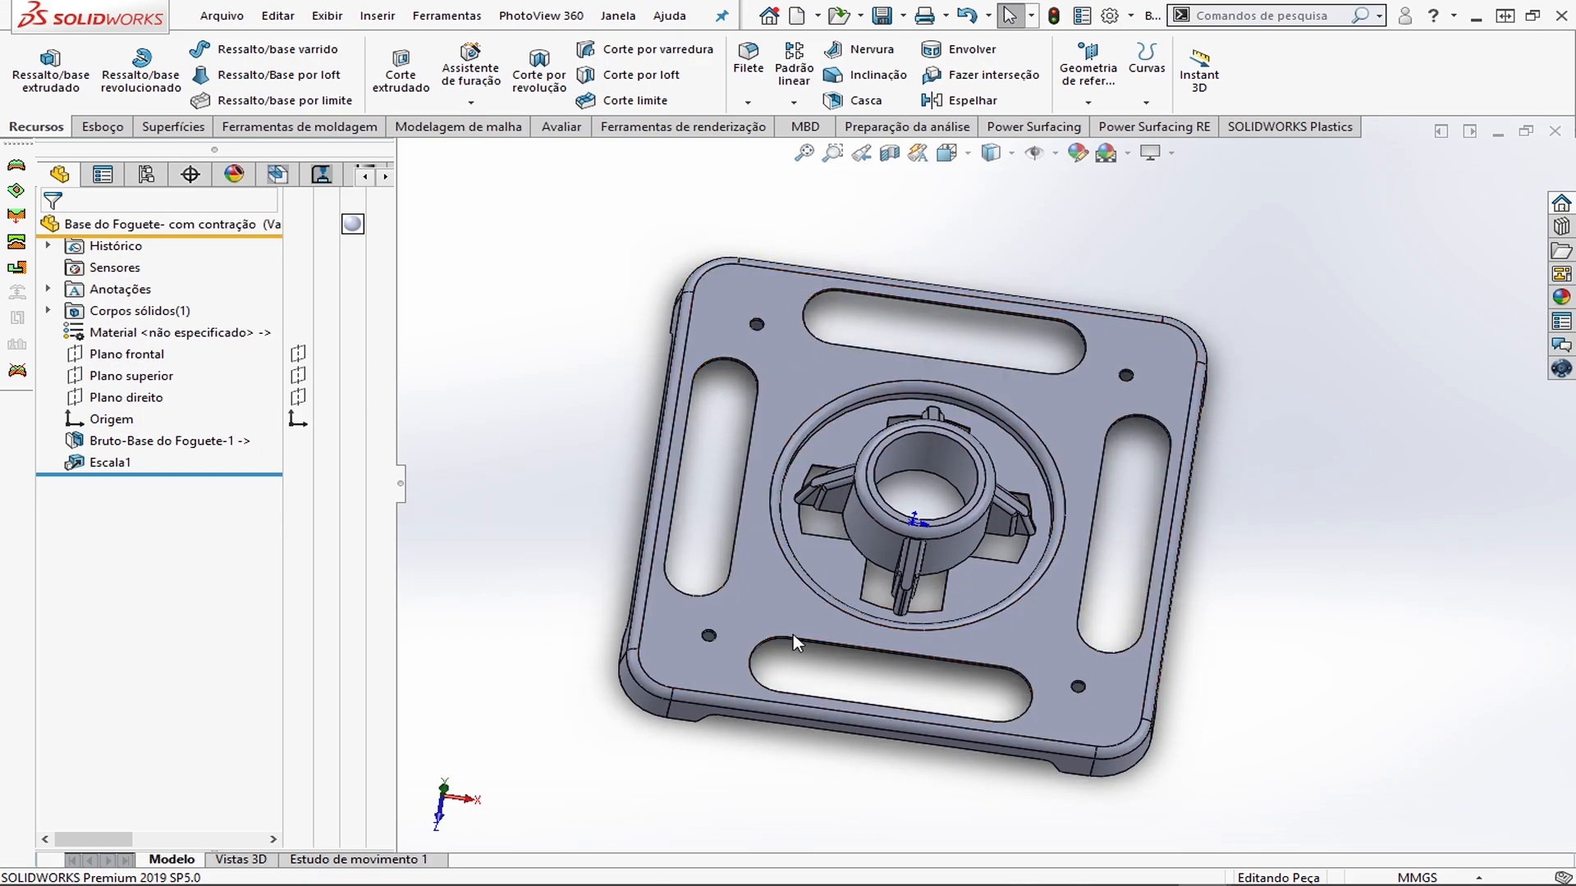
{"action": "middle_click_drag", "start_coordinate": [1164, 530], "coordinate": [1149, 495]}
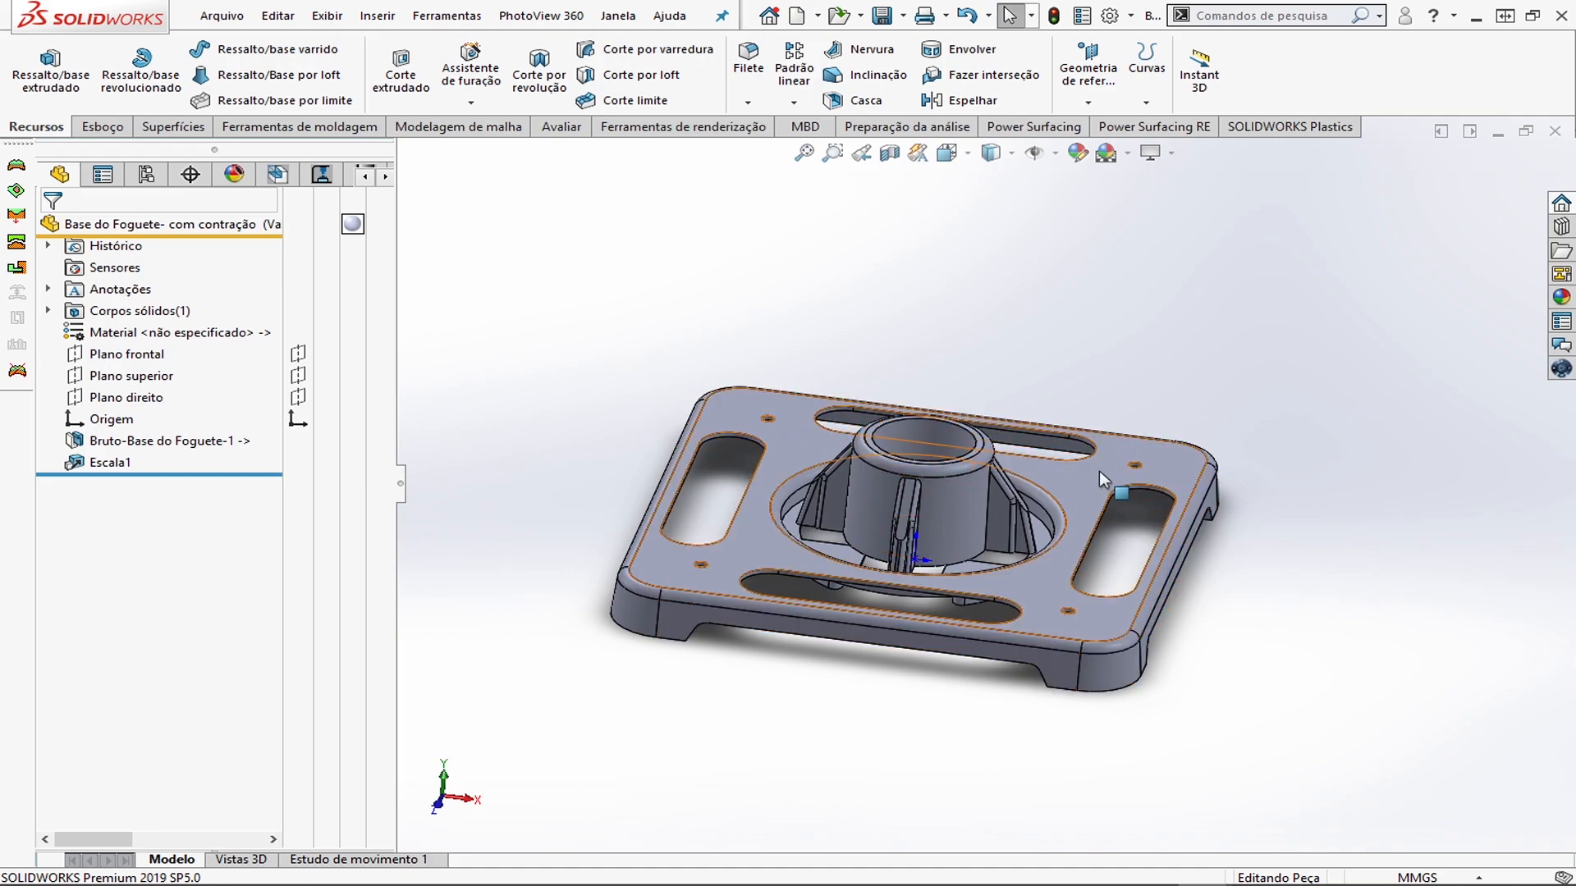
{"action": "scroll", "coordinate": [1049, 486], "scroll_direction": "up", "scroll_amount": 2}
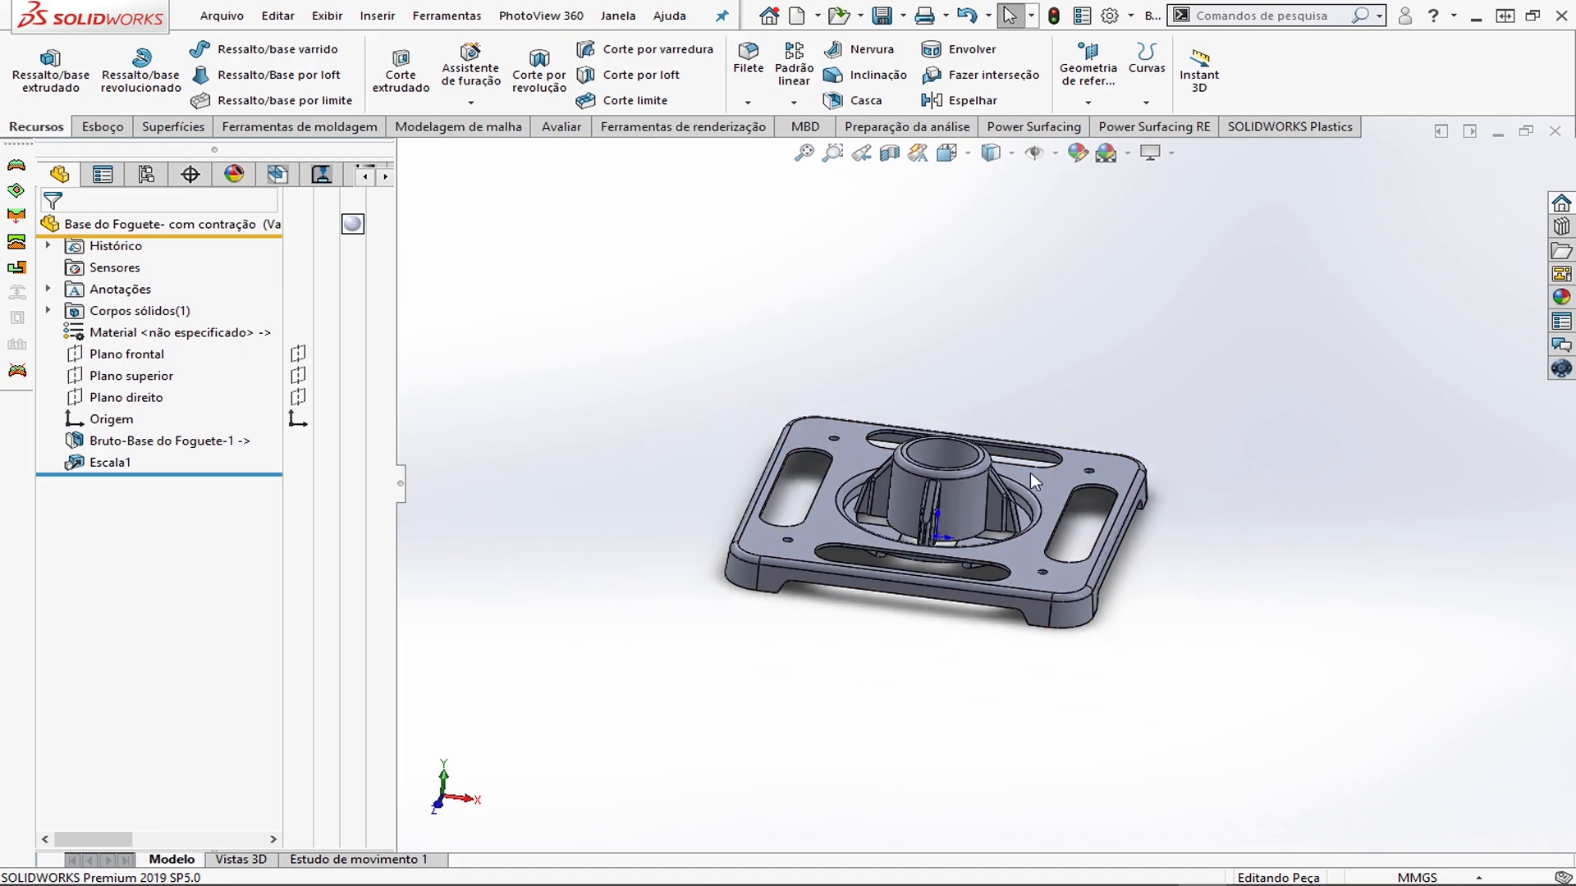
{"action": "scroll", "coordinate": [928, 470], "scroll_direction": "down", "scroll_amount": 3}
{"action": "middle_click_drag", "start_coordinate": [1190, 635], "coordinate": [1144, 687]}
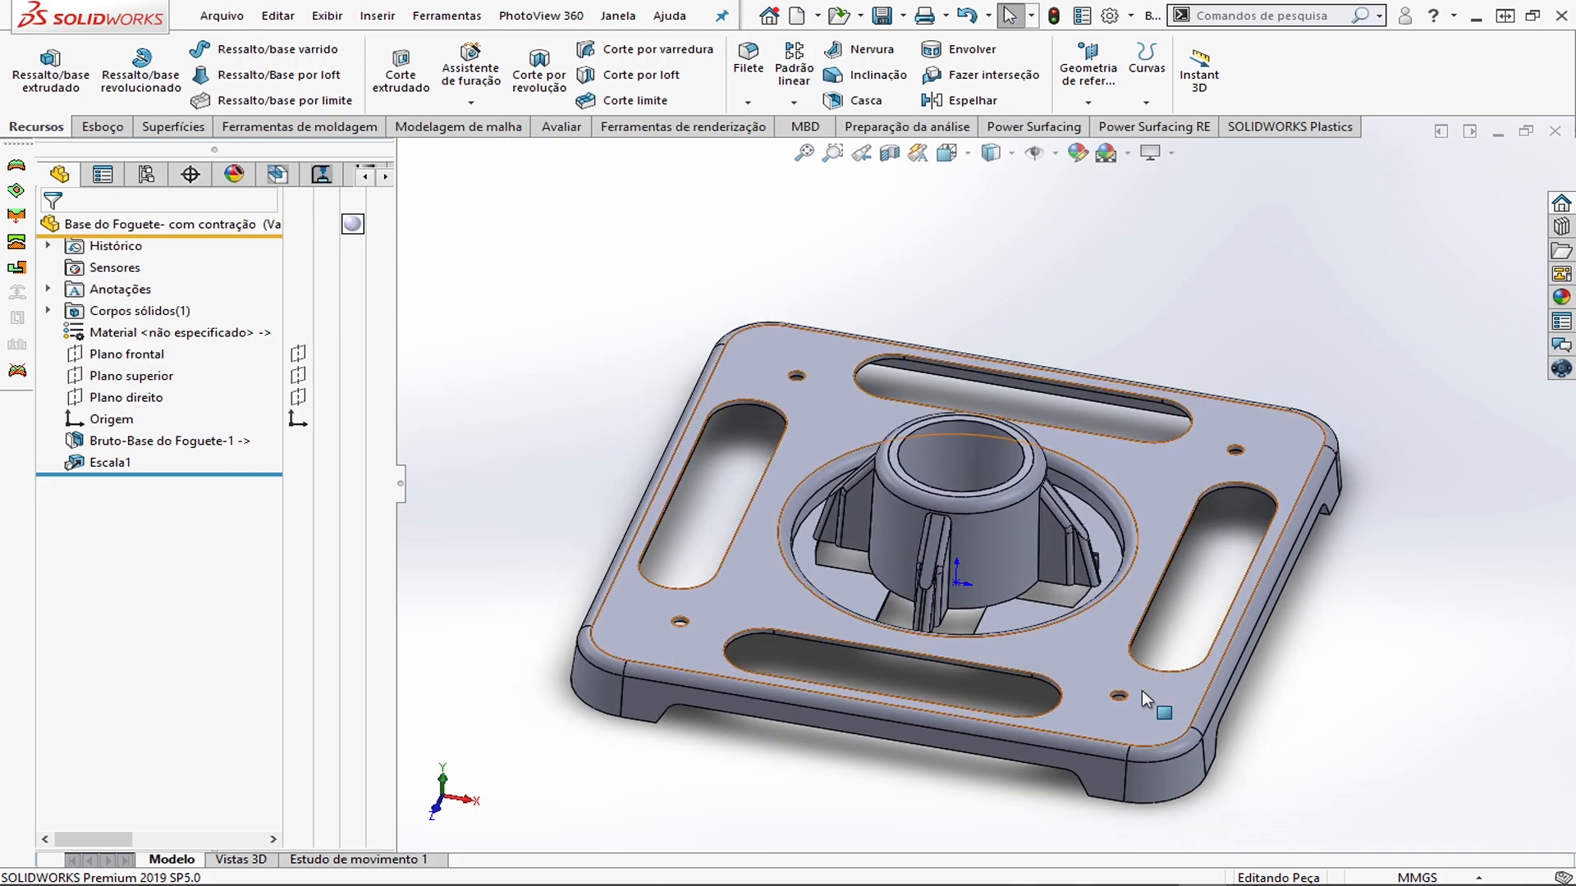
{"action": "scroll", "coordinate": [1144, 688], "scroll_direction": "down", "scroll_amount": 10}
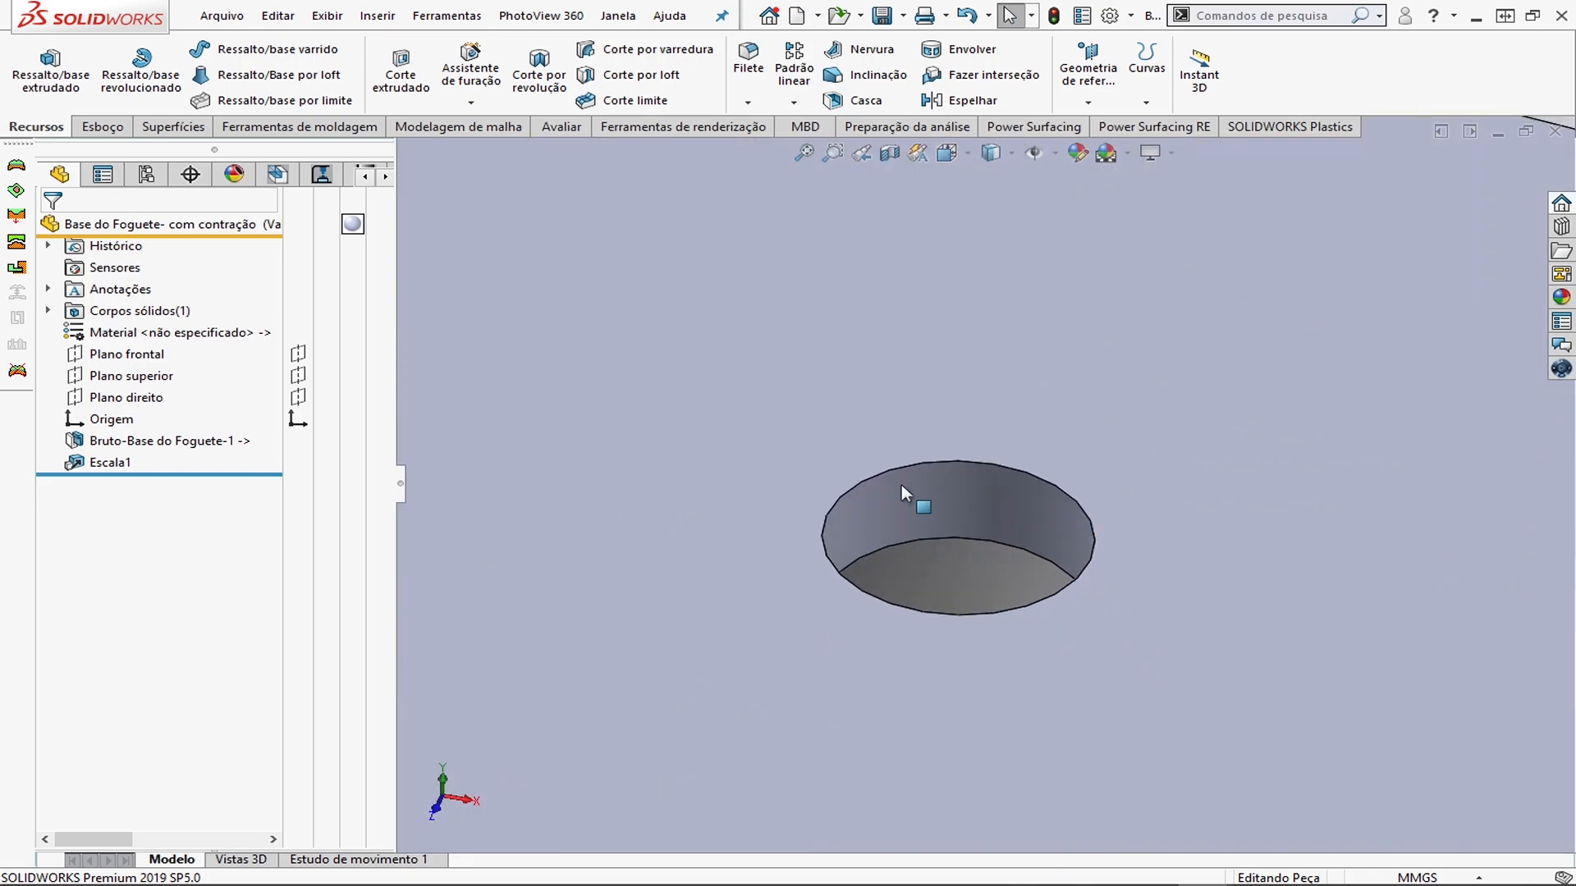
{"action": "left_click", "coordinate": [962, 458]}
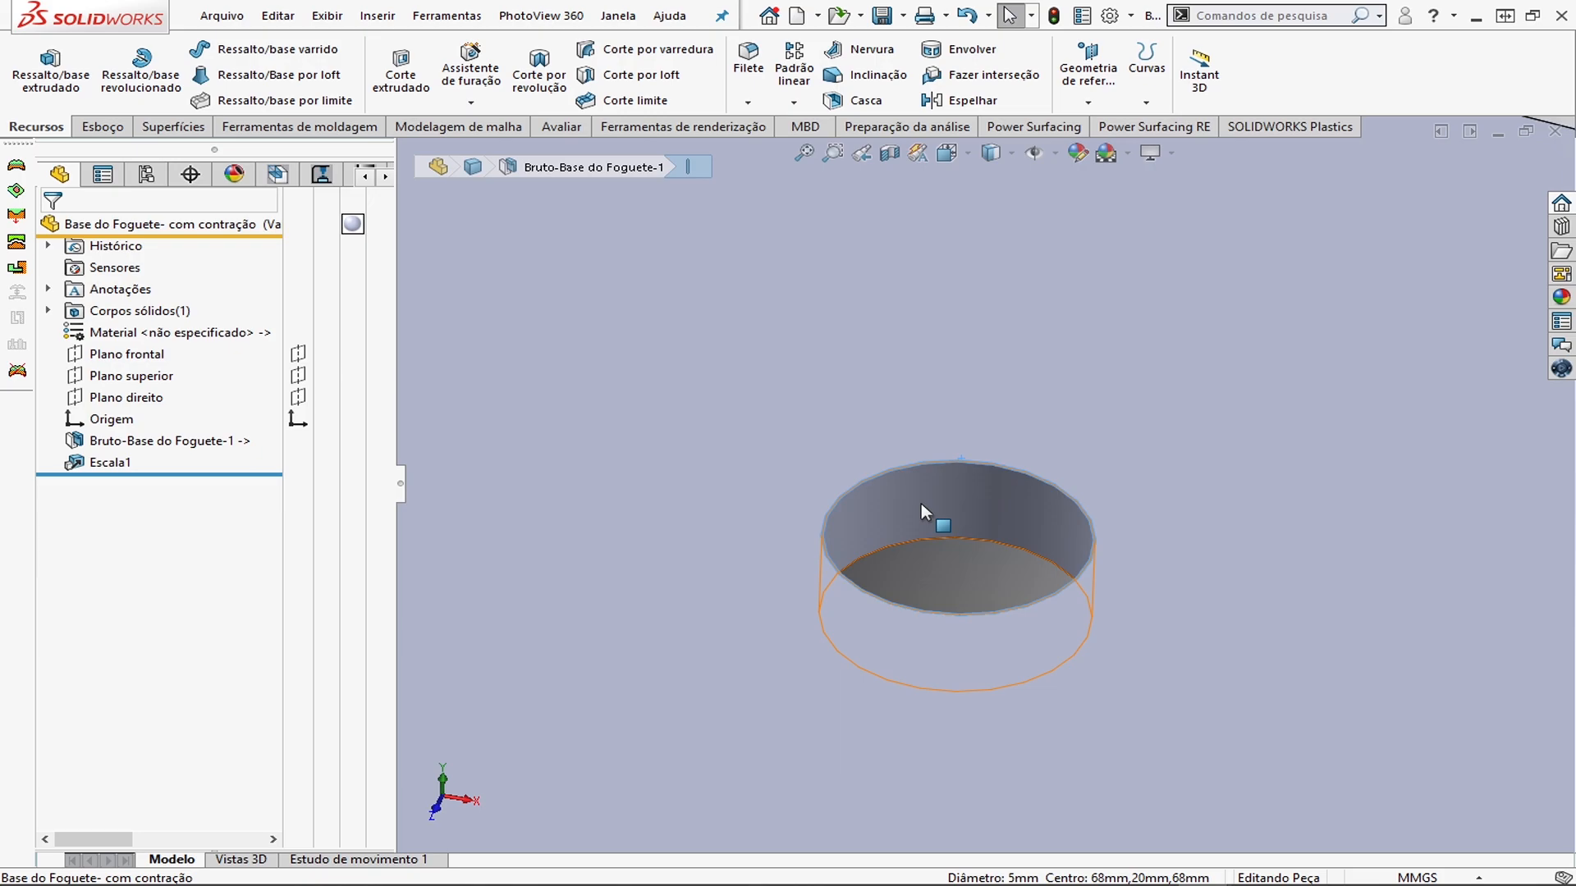
{"action": "left_click", "coordinate": [970, 470]}
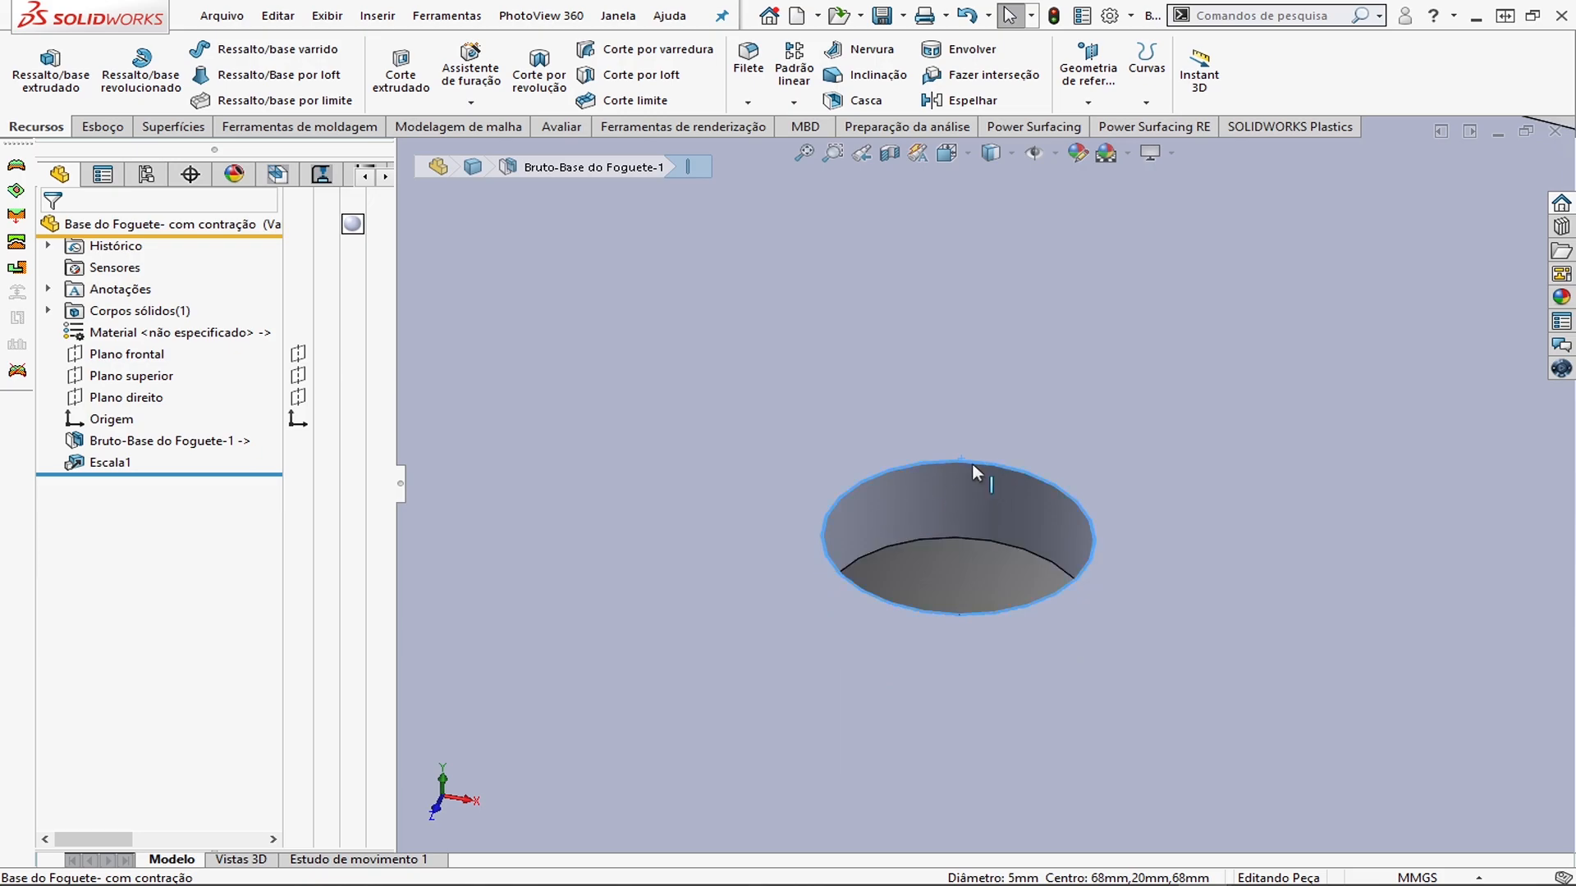
Inspect the corner holes, slots and central hub of the scaled base from above and from the underside
{"action": "scroll", "coordinate": [972, 471], "scroll_direction": "up", "scroll_amount": 10}
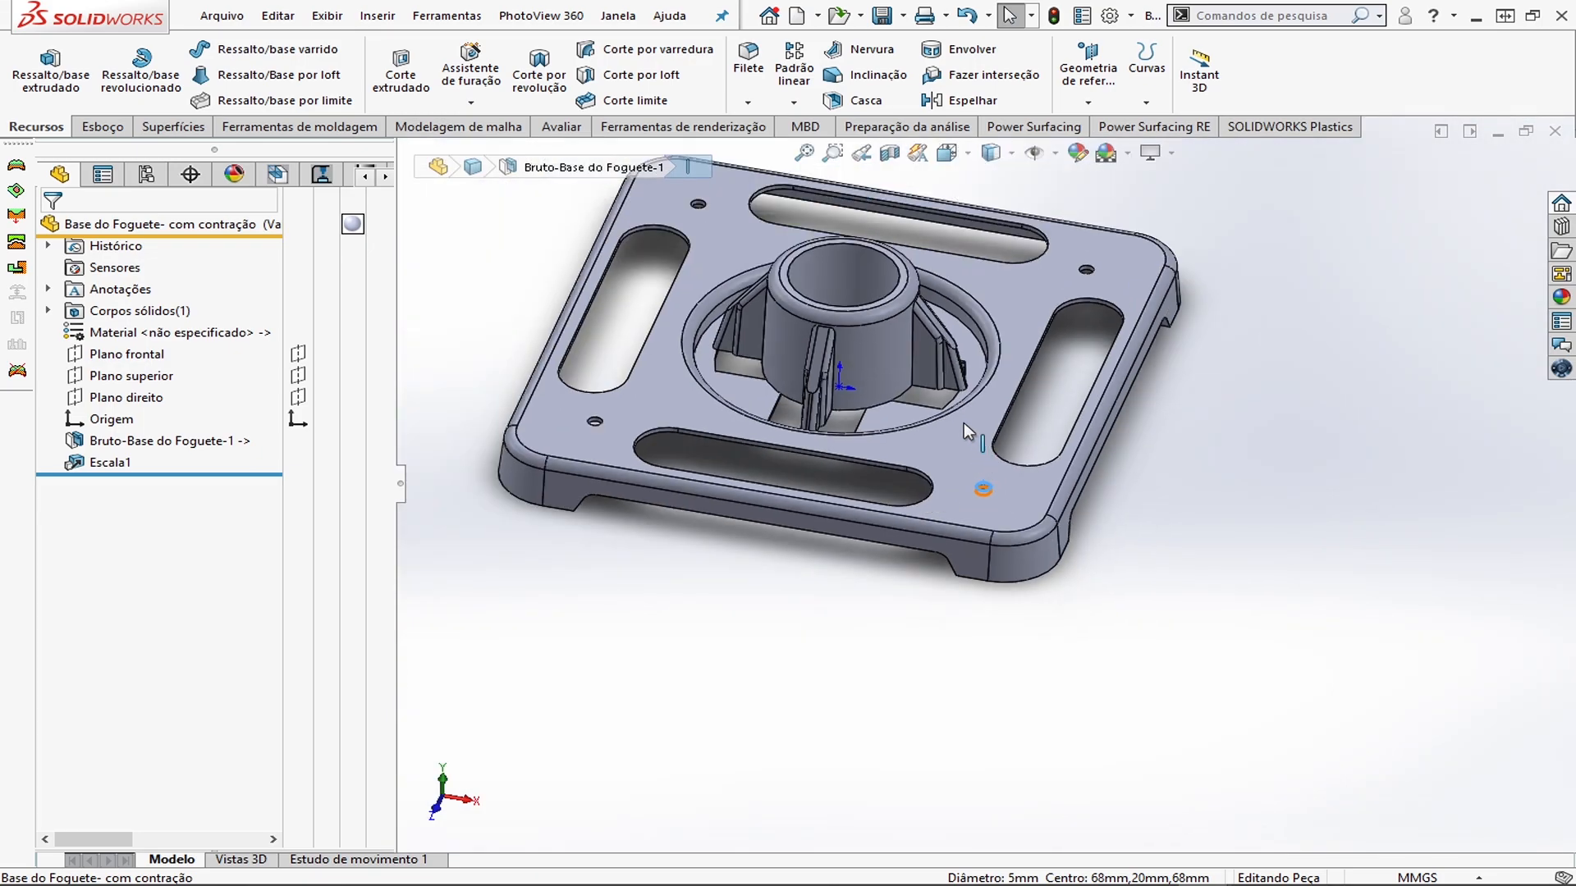
{"action": "scroll", "coordinate": [965, 423], "scroll_direction": "up", "scroll_amount": 2}
{"action": "scroll", "coordinate": [827, 263], "scroll_direction": "down", "scroll_amount": 4}
{"action": "middle_click_drag", "start_coordinate": [910, 389], "coordinate": [903, 343]}
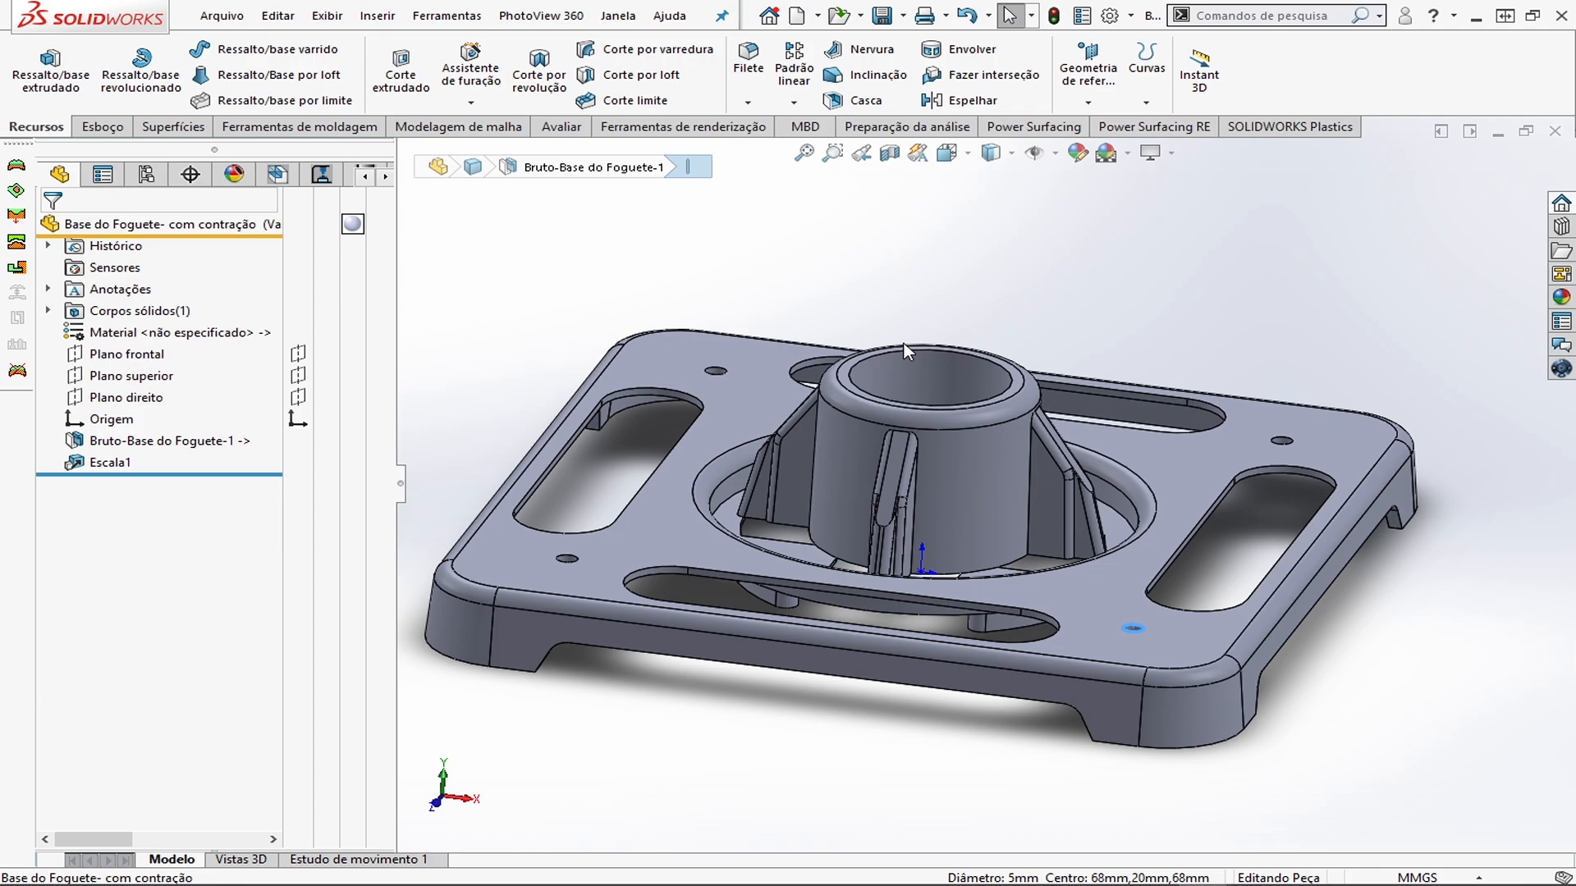
{"action": "middle_click_drag", "start_coordinate": [891, 340], "coordinate": [611, 636]}
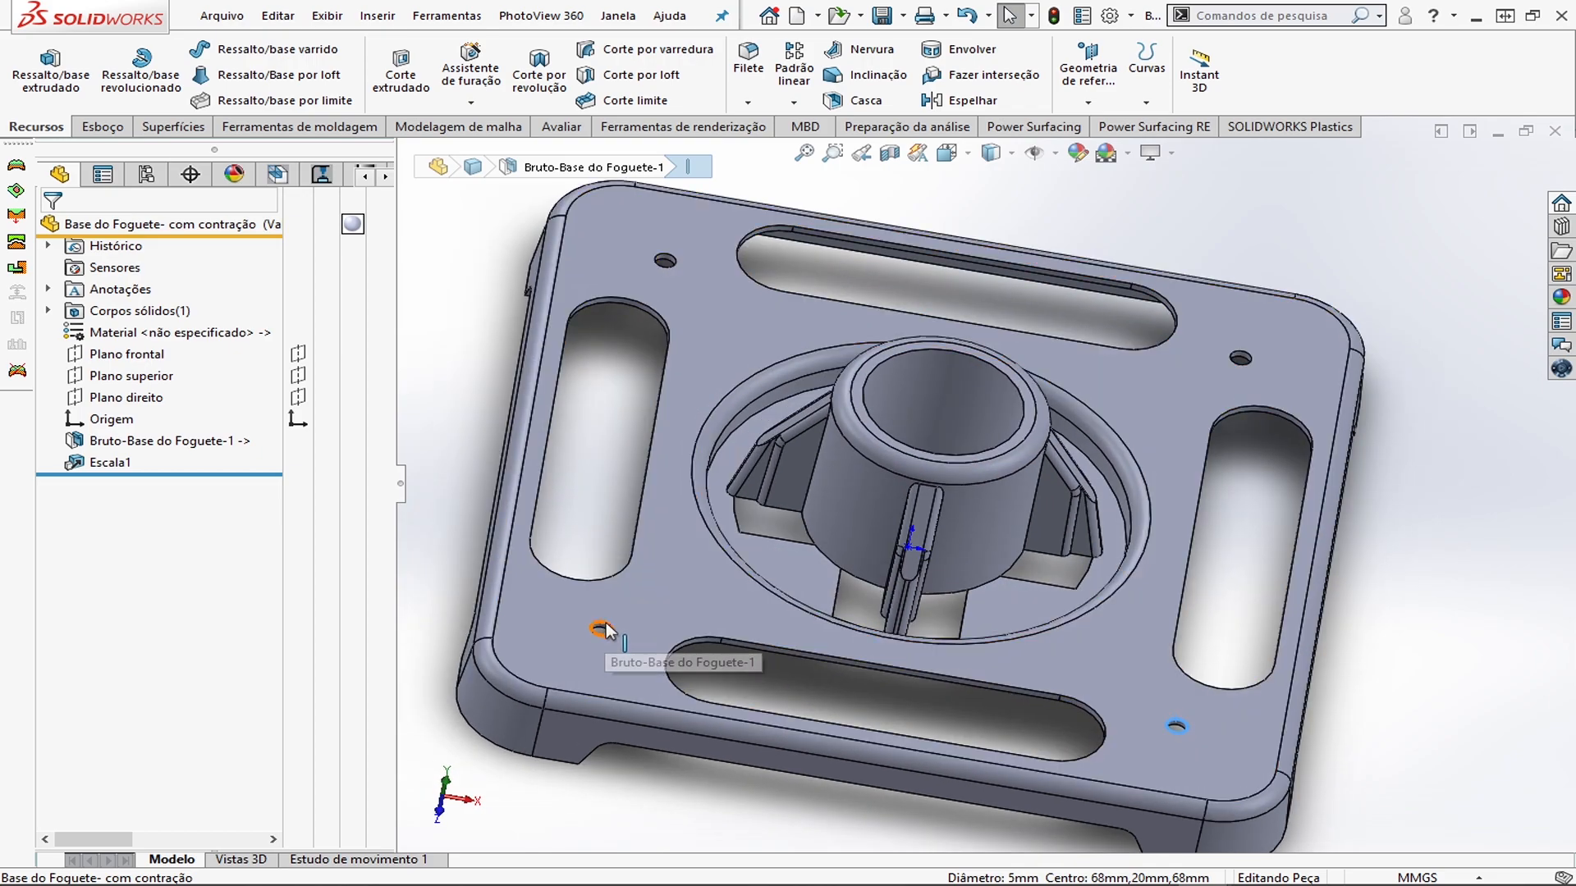
{"action": "middle_click_drag", "start_coordinate": [962, 396], "coordinate": [1014, 263]}
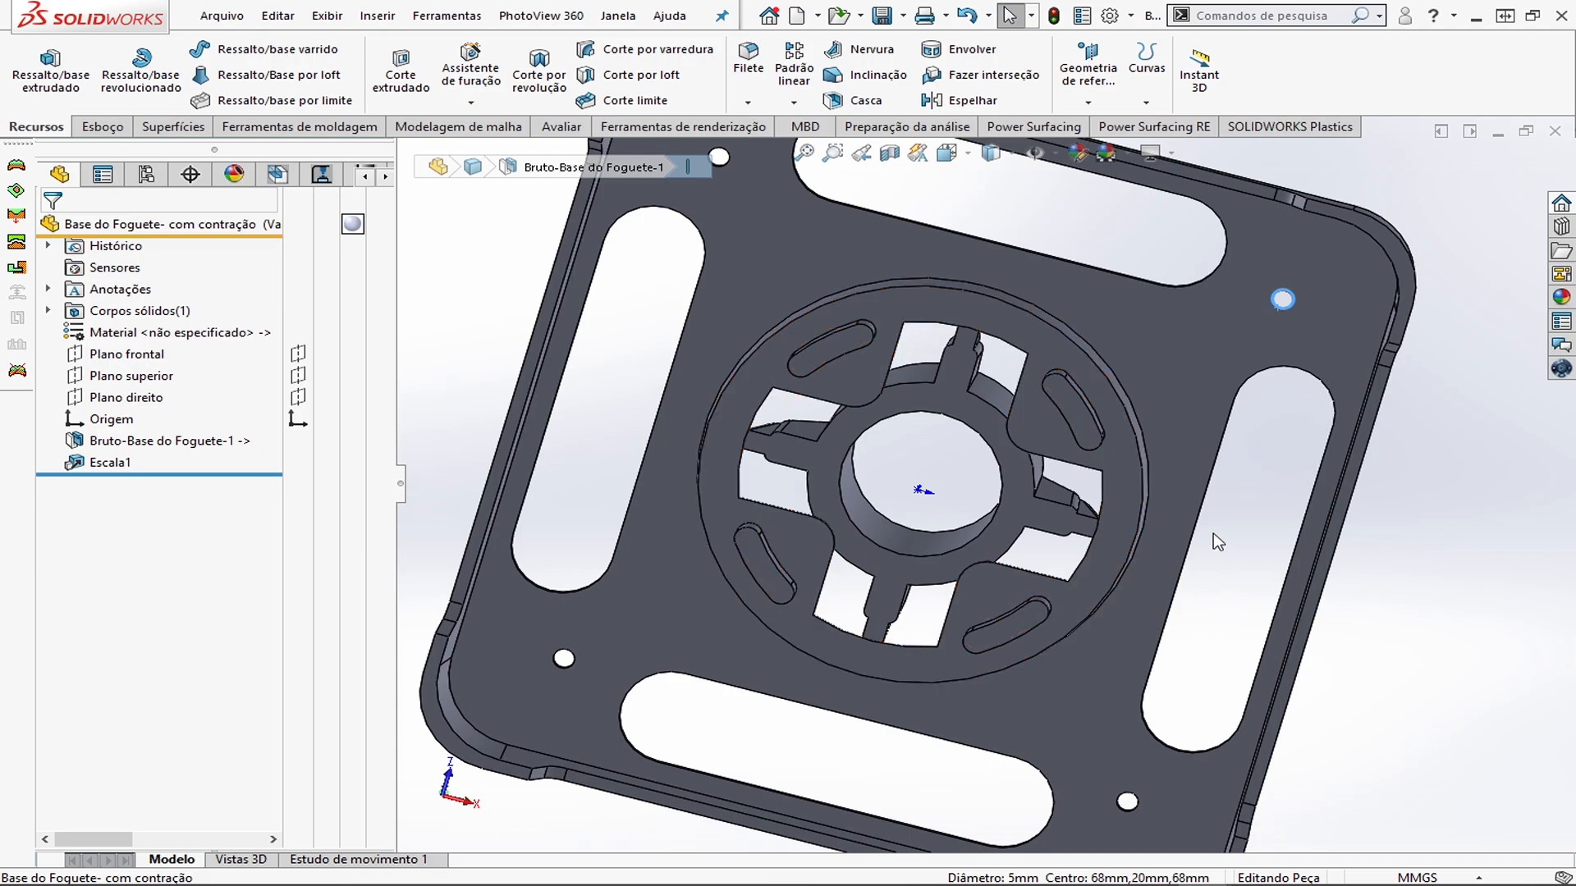
Examine the scaled base's side walls, feet and underside from angled and front views
{"action": "scroll", "coordinate": [1006, 598], "scroll_direction": "up", "scroll_amount": 5}
{"action": "middle_click_drag", "start_coordinate": [1086, 412], "coordinate": [993, 757]}
{"action": "scroll", "coordinate": [1054, 526], "scroll_direction": "down", "scroll_amount": 2}
{"action": "middle_click_drag", "start_coordinate": [968, 512], "coordinate": [969, 579]}
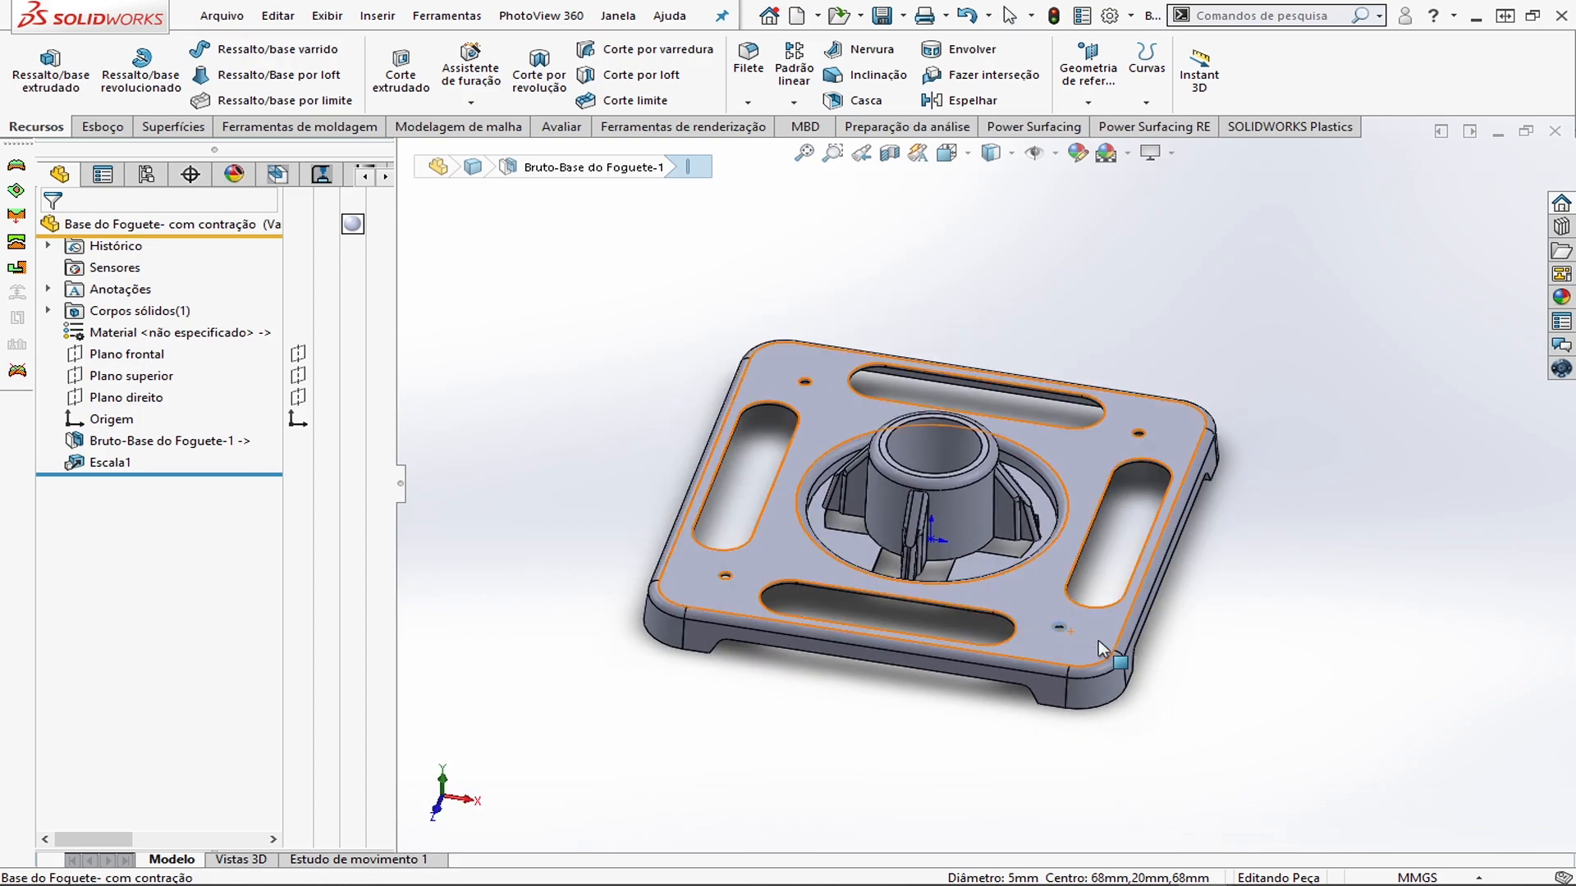
{"action": "scroll", "coordinate": [1075, 636], "scroll_direction": "down", "scroll_amount": 5}
{"action": "middle_click_drag", "start_coordinate": [1071, 592], "coordinate": [1118, 422]}
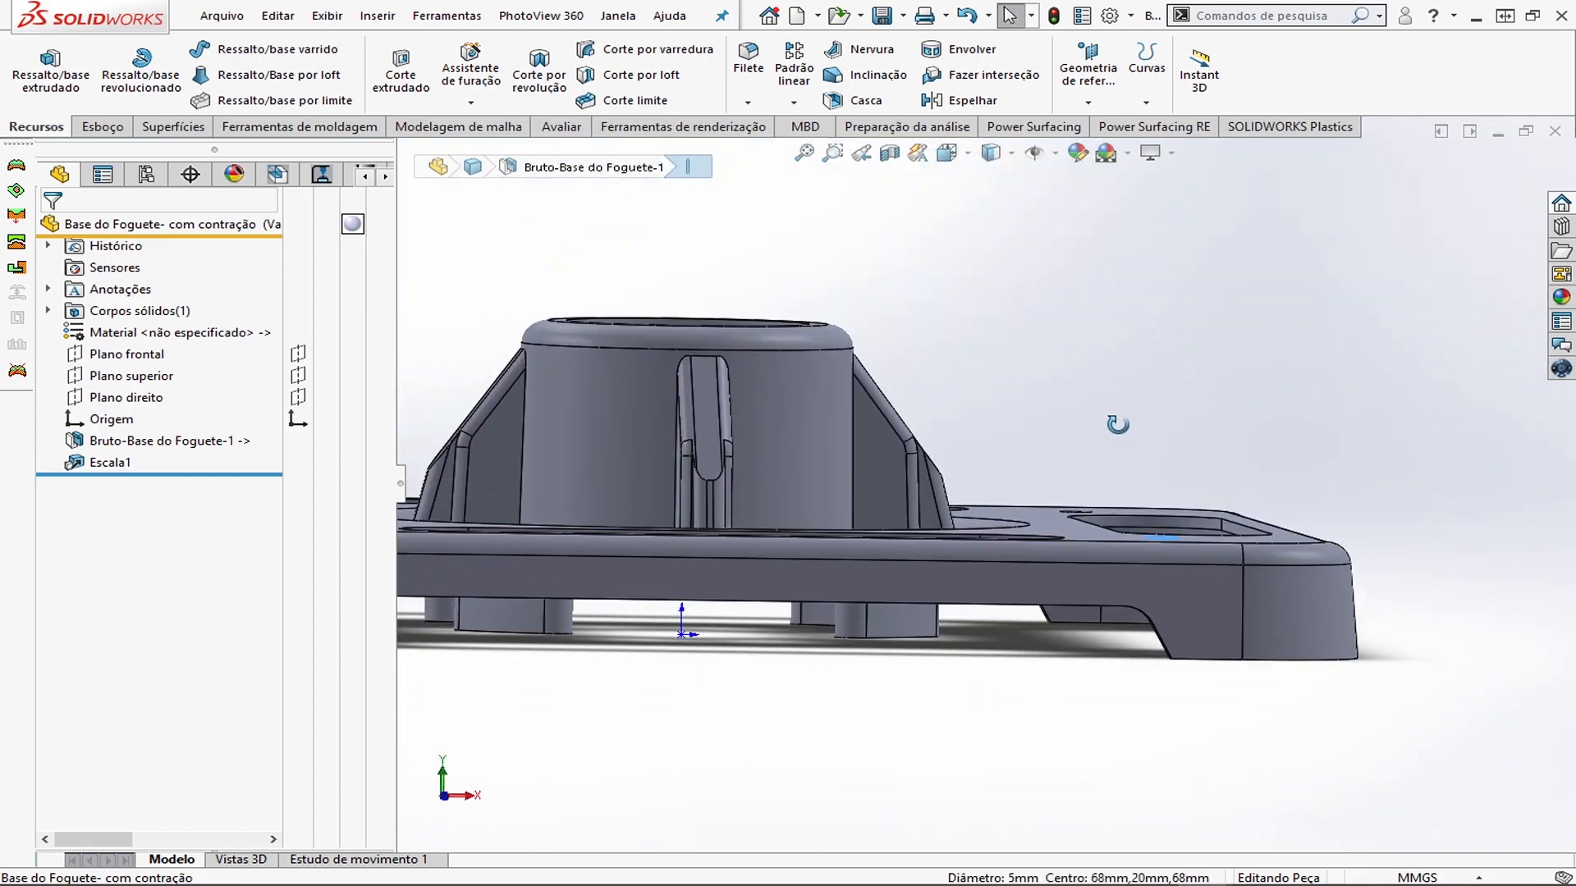
{"action": "key", "text": "ctrl+1"}
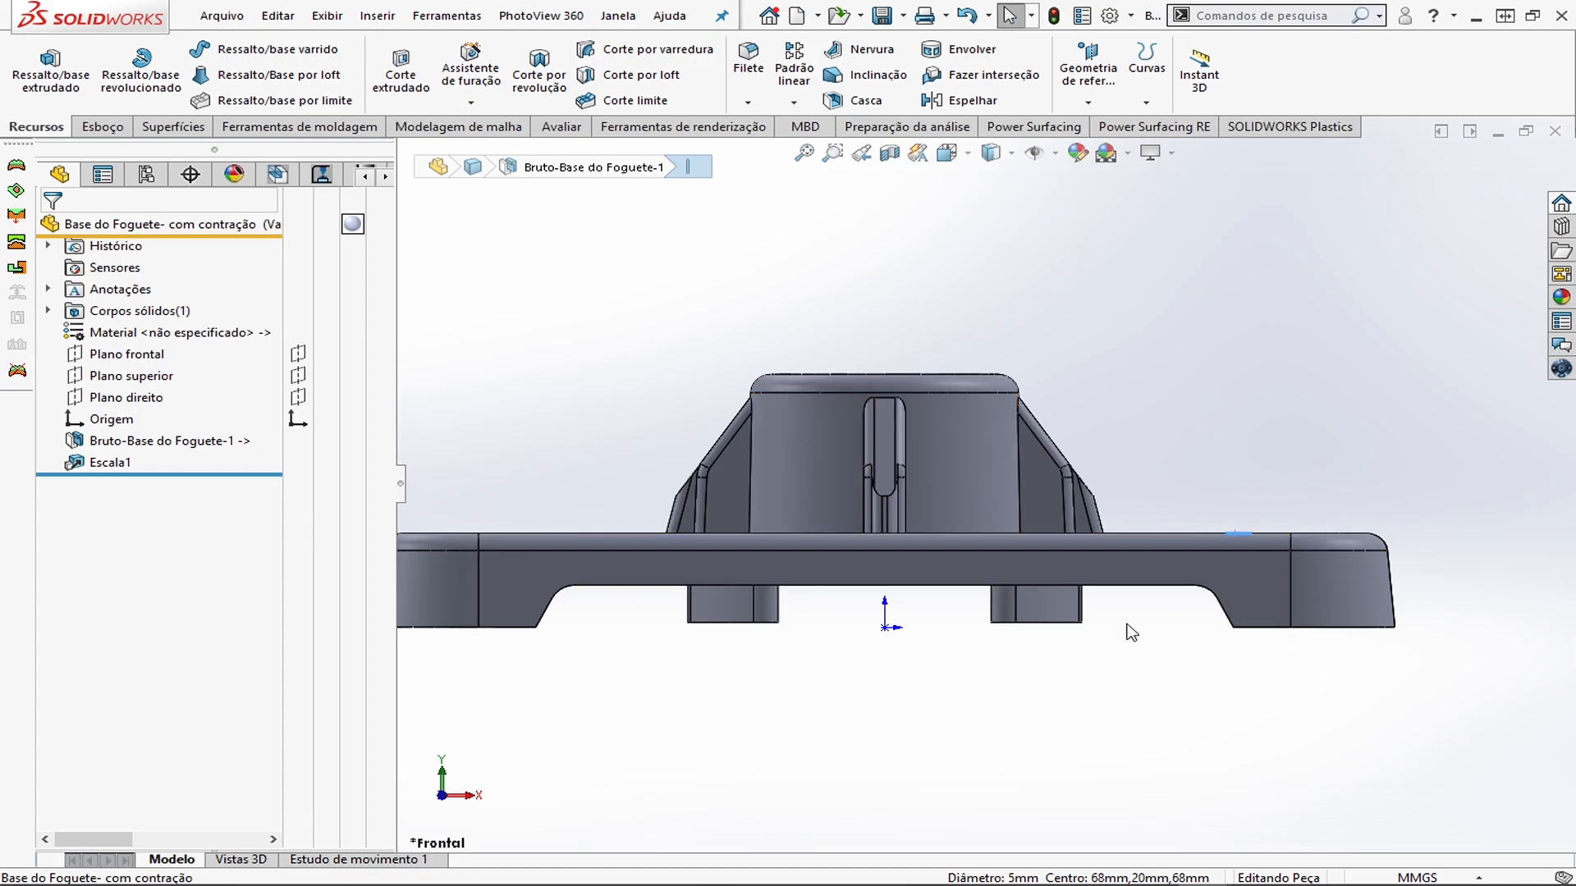
{"action": "key", "text": "f"}
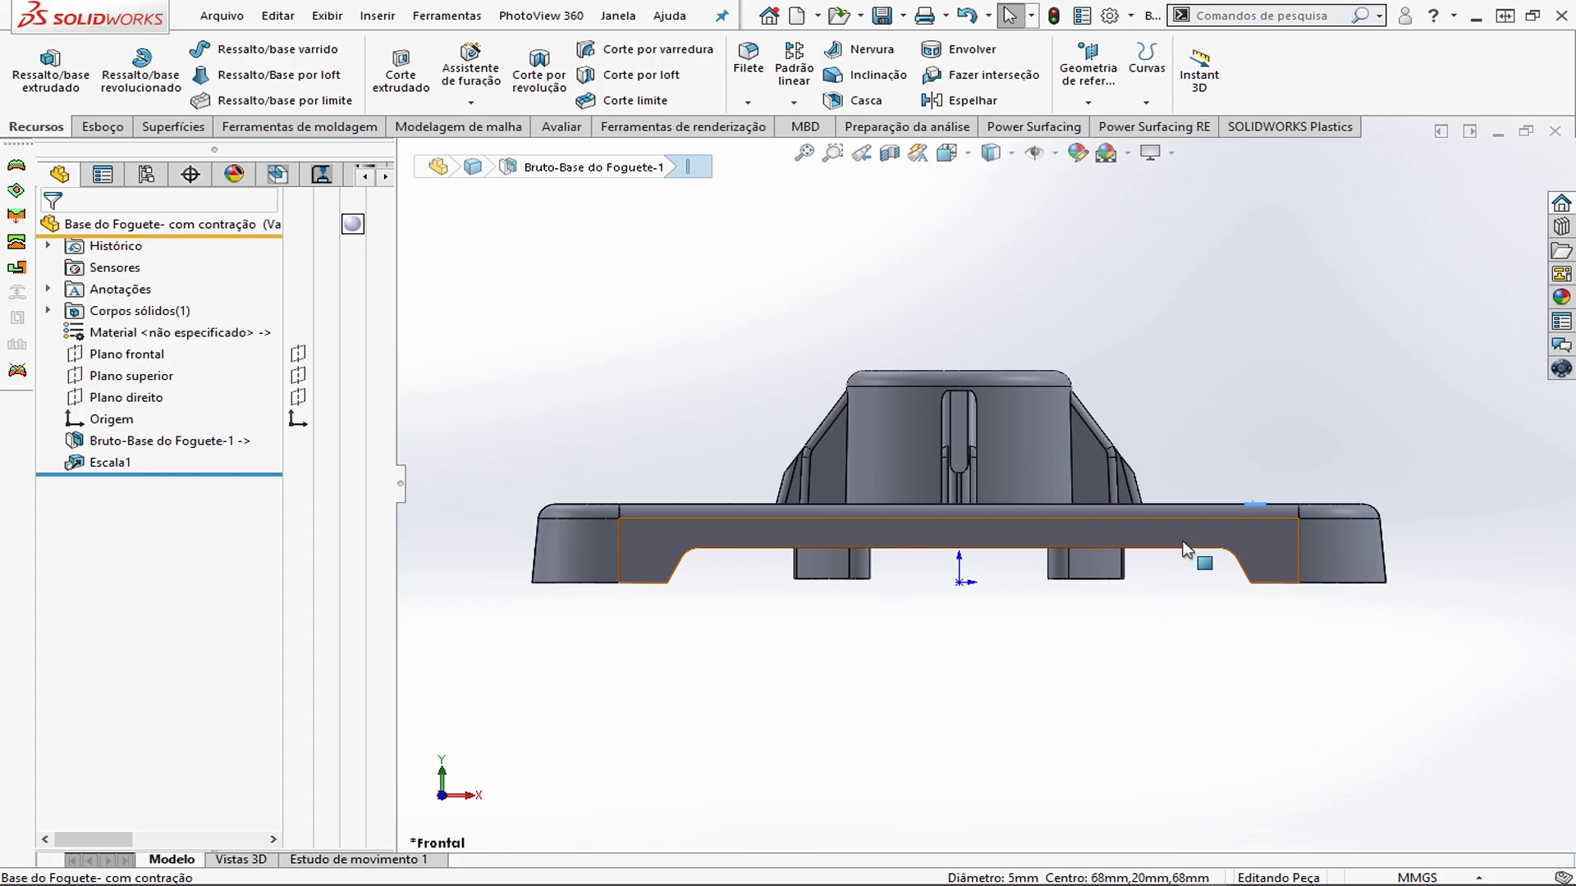
{"action": "middle_click_drag", "start_coordinate": [1028, 659], "coordinate": [1091, 535]}
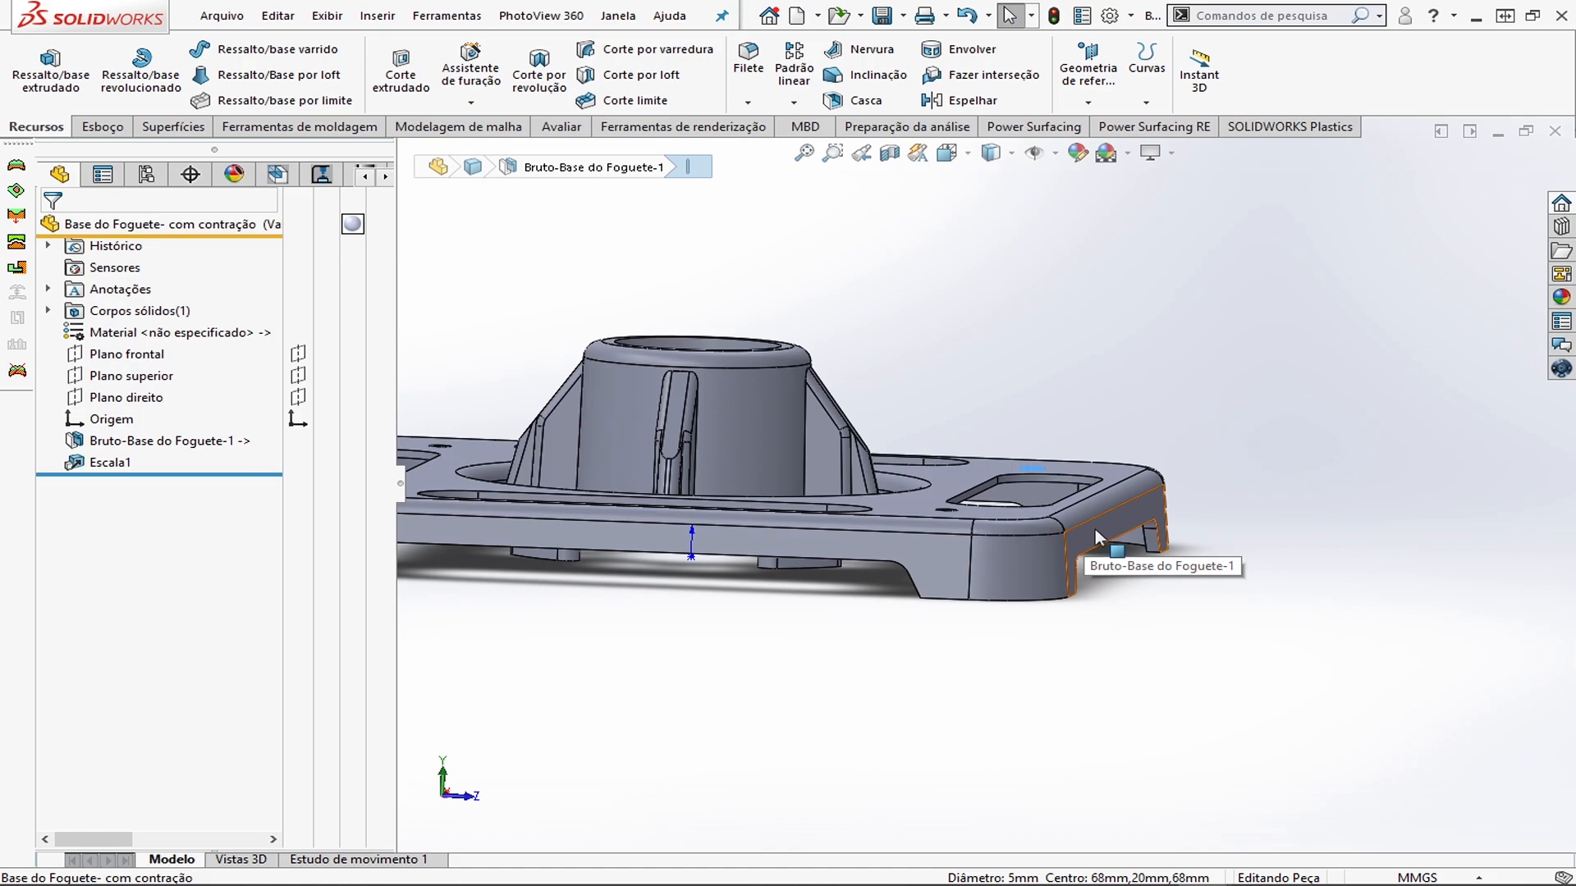
{"action": "middle_click_drag", "start_coordinate": [1096, 537], "coordinate": [1056, 562]}
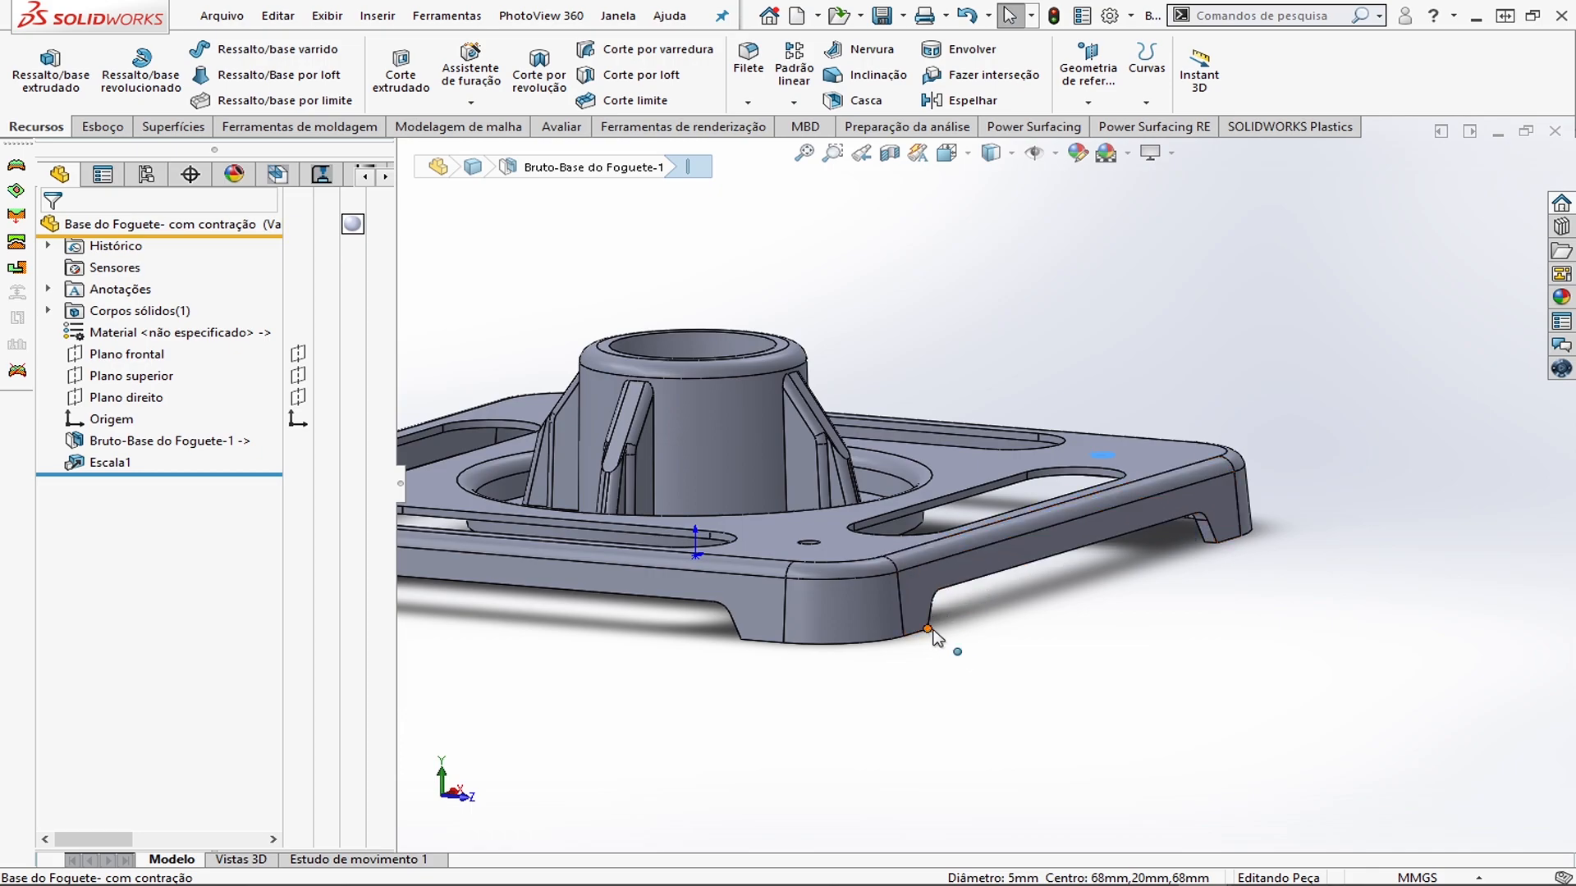
{"action": "middle_click_drag", "start_coordinate": [1040, 585], "coordinate": [1007, 476]}
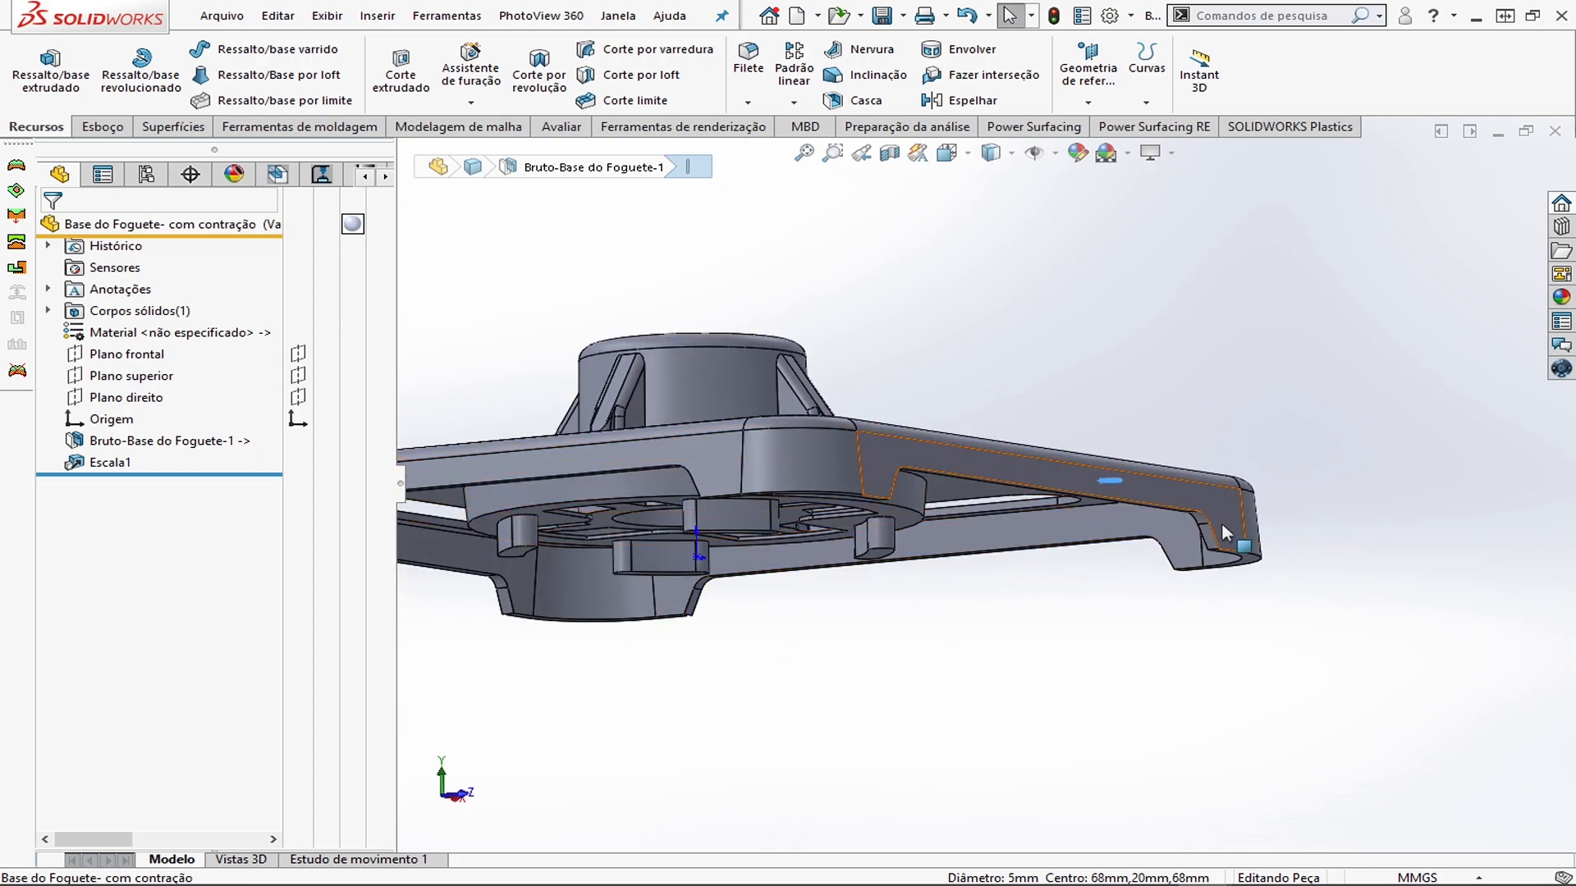
{"action": "middle_click_drag", "start_coordinate": [1198, 545], "coordinate": [939, 556]}
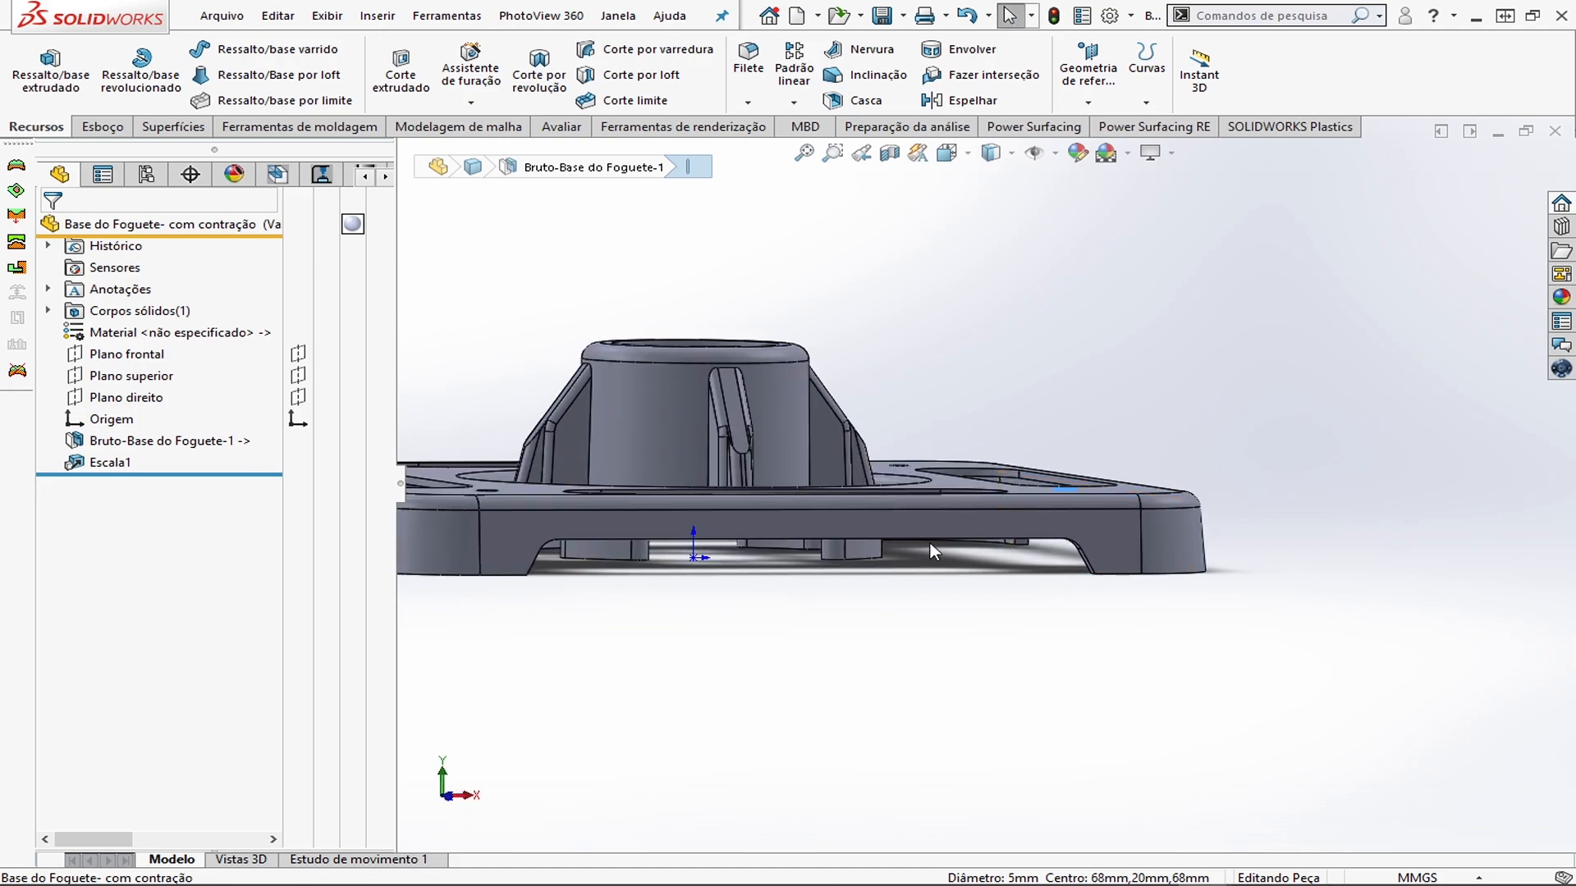
Sketch a small circle of about 1.45 mm radius on the base's flat side face, just off the middle
{"action": "left_click", "coordinate": [950, 522]}
{"action": "key", "text": "ctrl+8"}
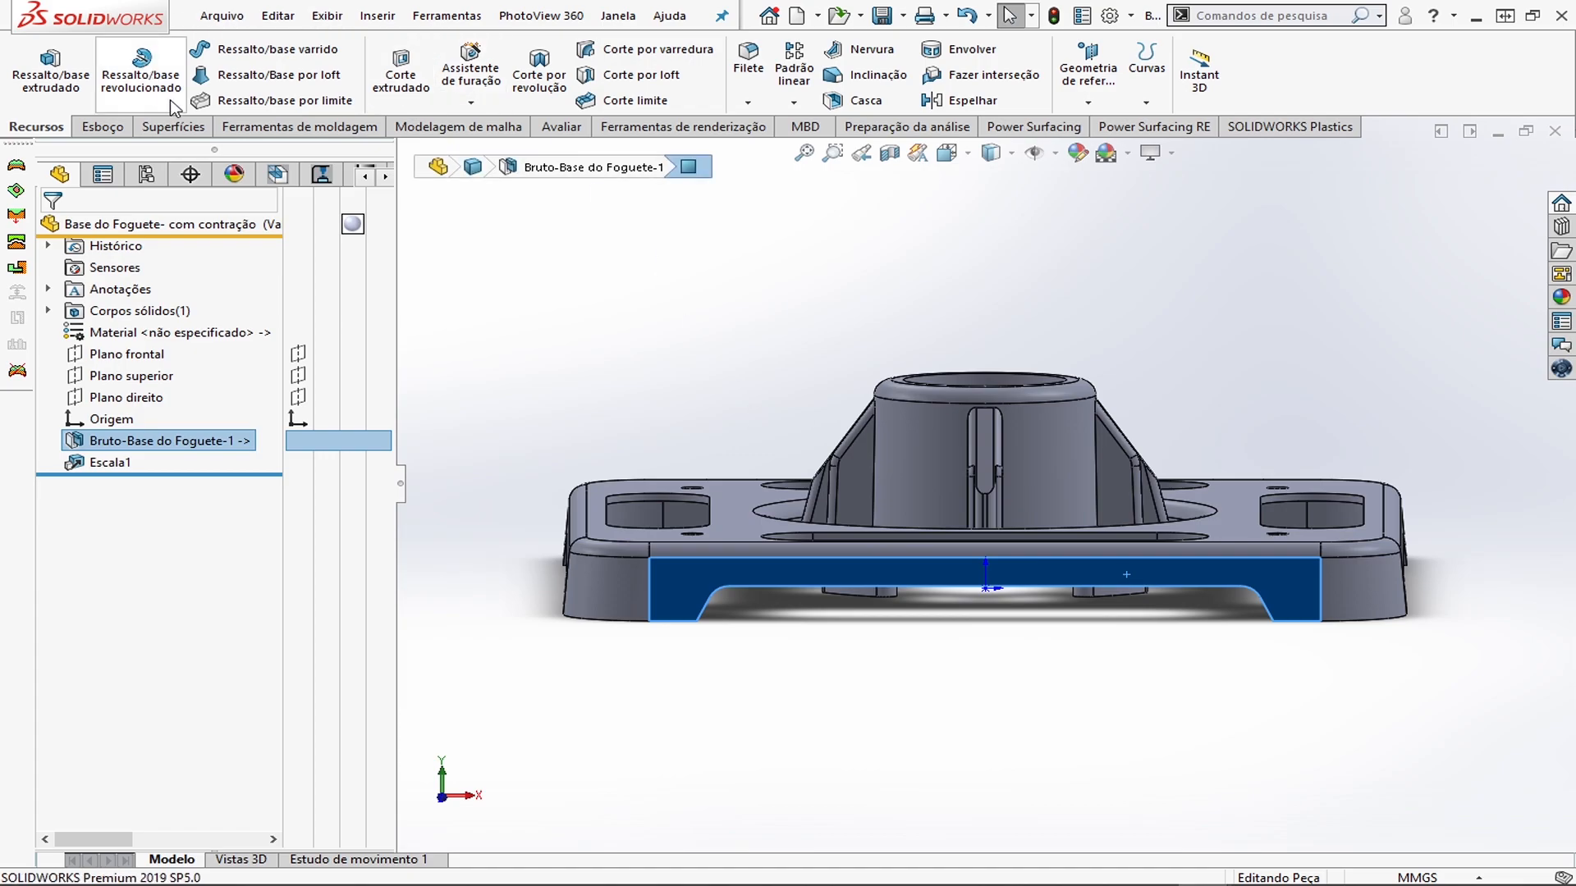
{"action": "left_click", "coordinate": [102, 127]}
{"action": "left_click", "coordinate": [37, 61]}
{"action": "left_click", "coordinate": [192, 49]}
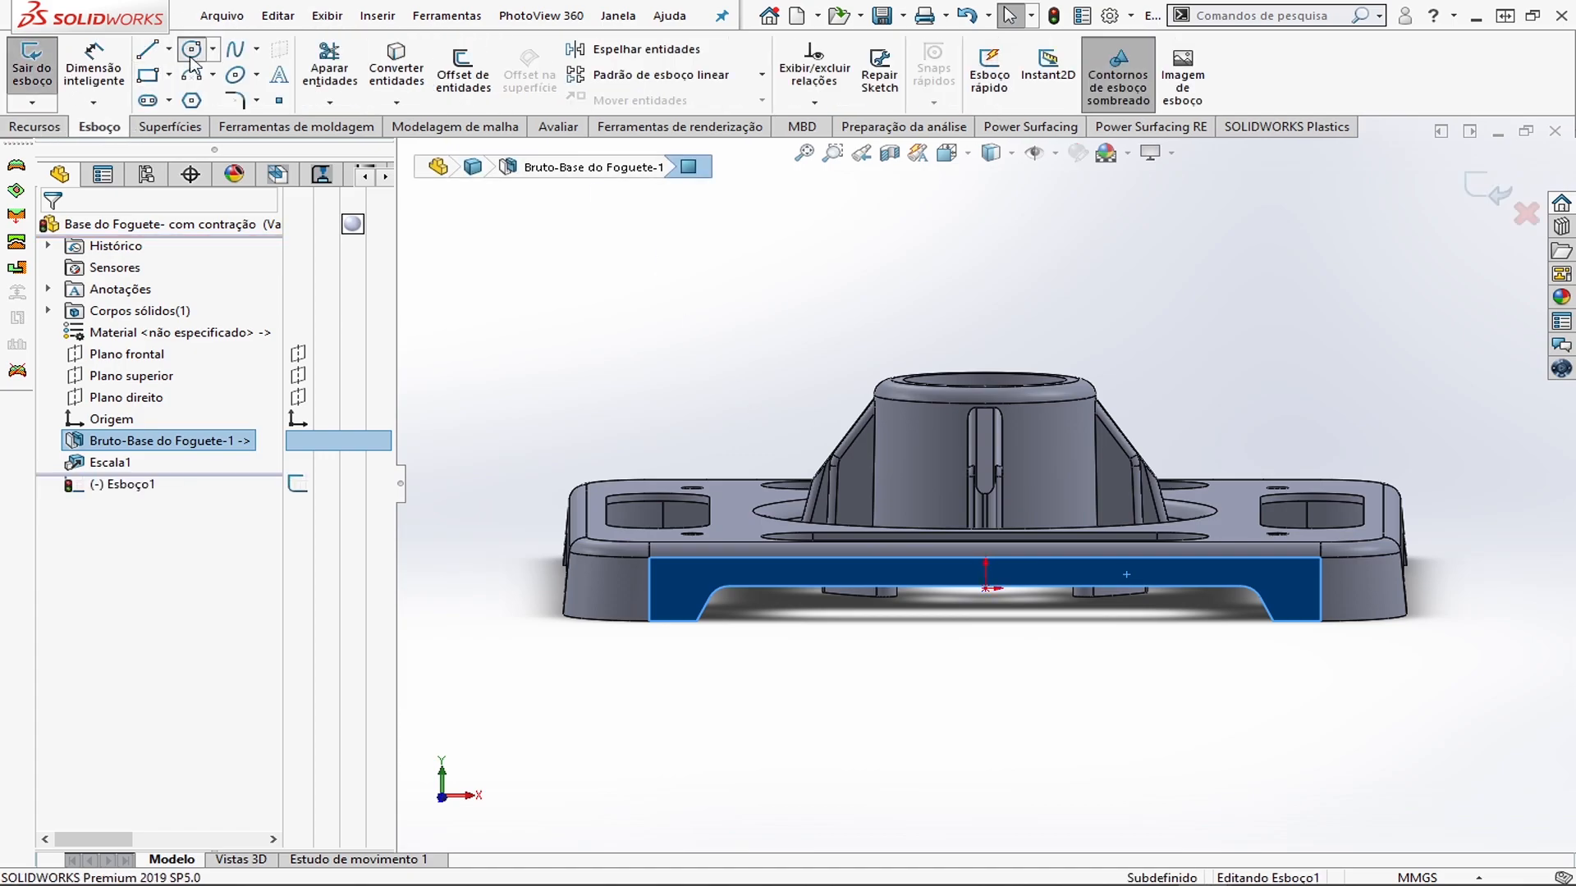
{"action": "scroll", "coordinate": [985, 583], "scroll_direction": "down", "scroll_amount": 4}
{"action": "left_click", "coordinate": [920, 566]}
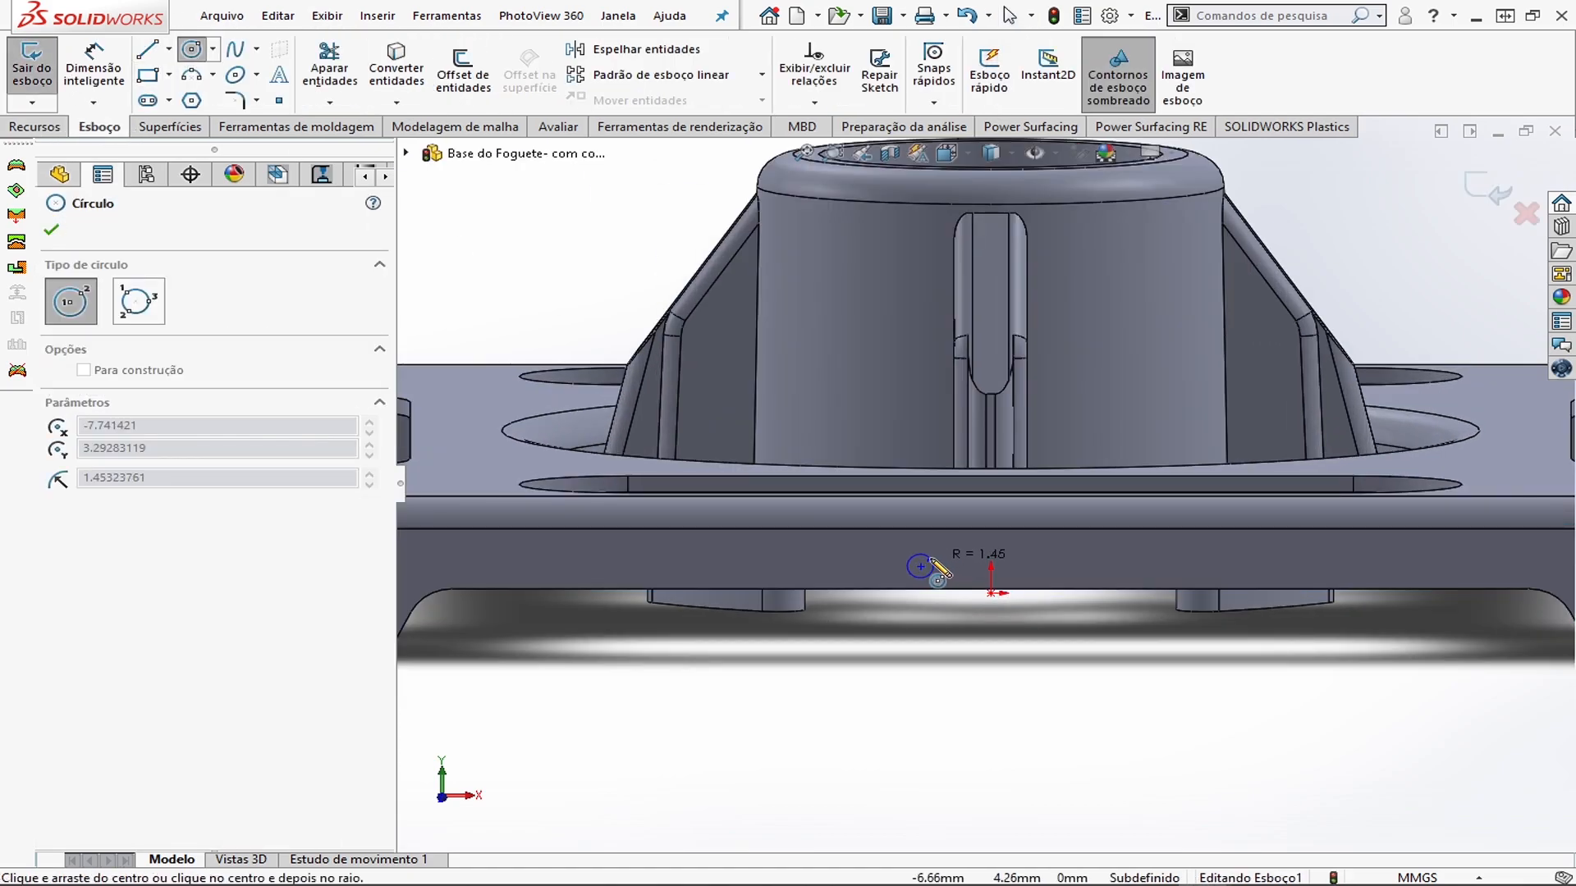
{"action": "left_click", "coordinate": [932, 570]}
{"action": "key", "text": "Escape"}
Cut-extrude the sketched circle blind to a depth of 10 mm into the side wall
{"action": "left_click", "coordinate": [34, 127]}
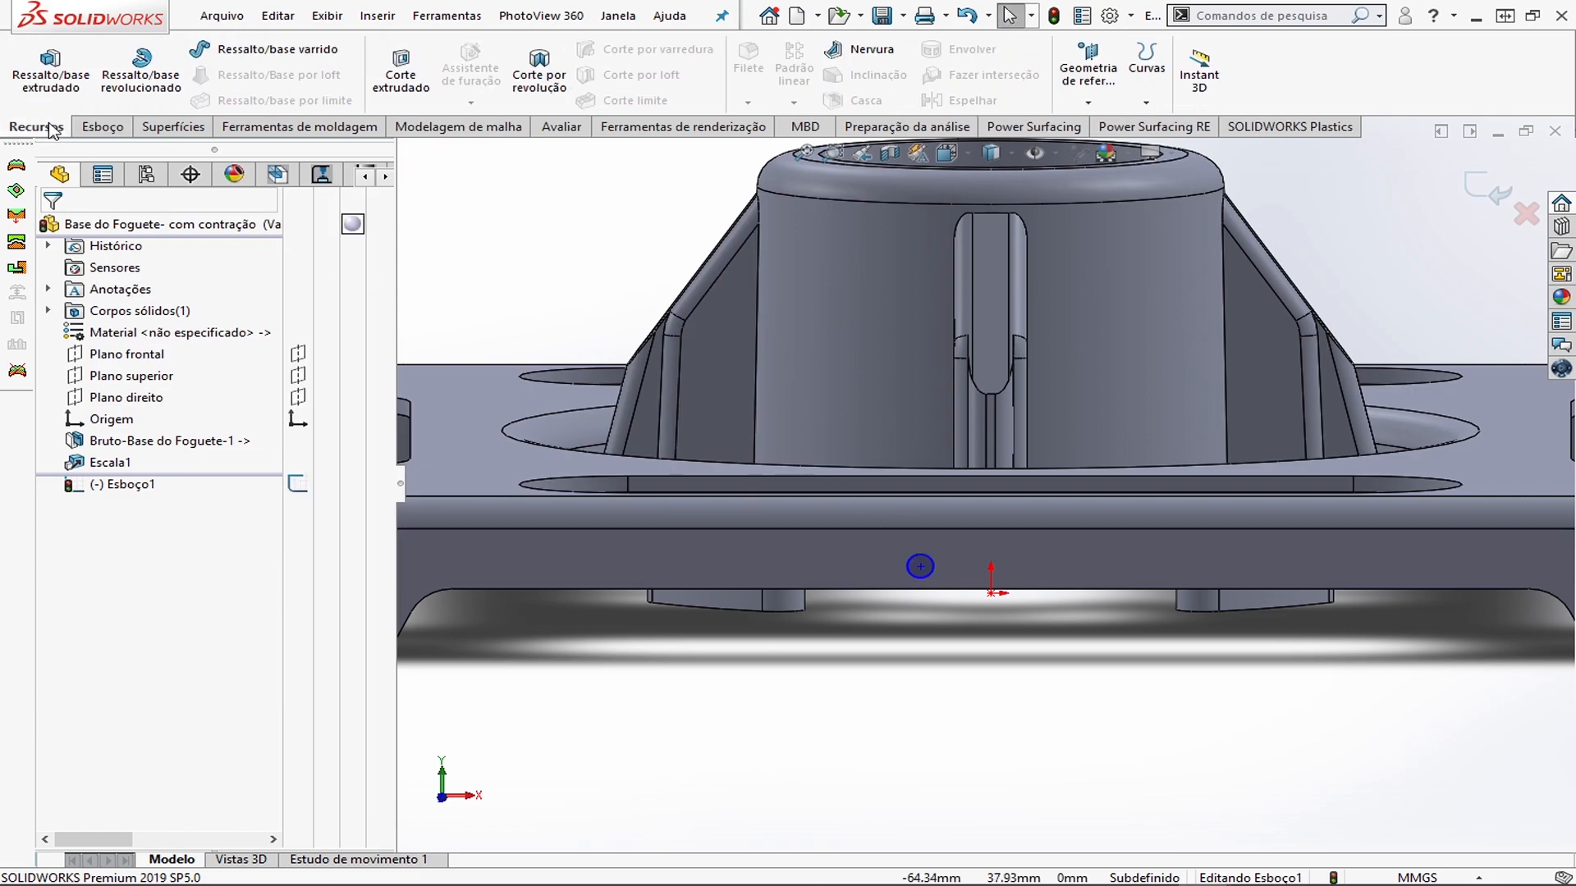
{"action": "left_click", "coordinate": [376, 84]}
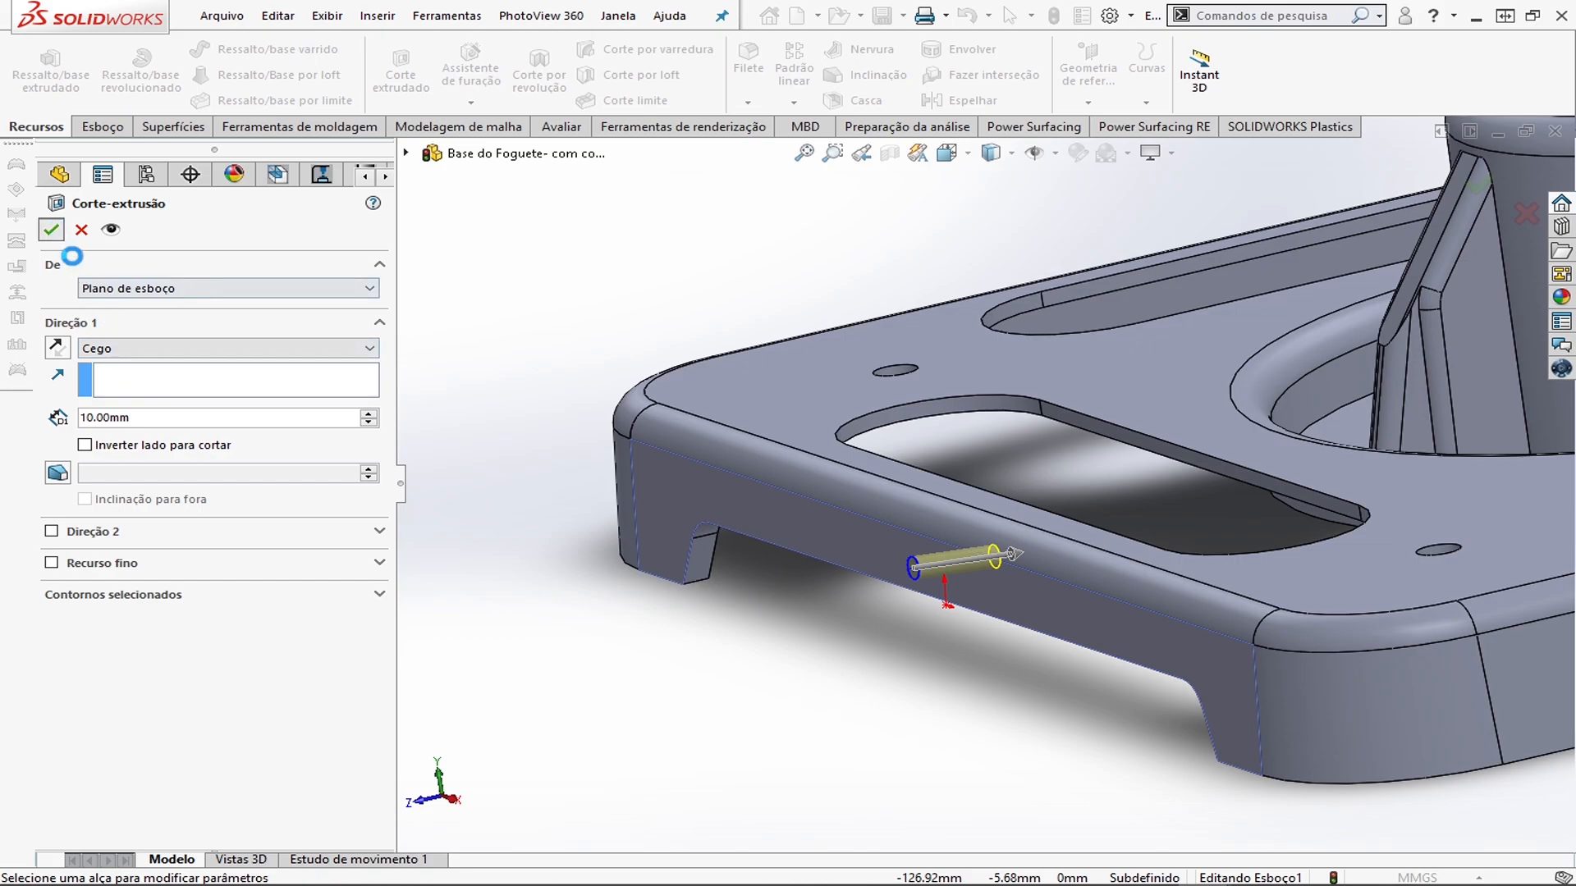
{"action": "key", "text": "Return"}
Examine the small hole cut in the side wall, both close up and in relation to the whole base
{"action": "middle_click_drag", "start_coordinate": [889, 638], "coordinate": [1035, 645]}
{"action": "scroll", "coordinate": [905, 543], "scroll_direction": "down", "scroll_amount": 5}
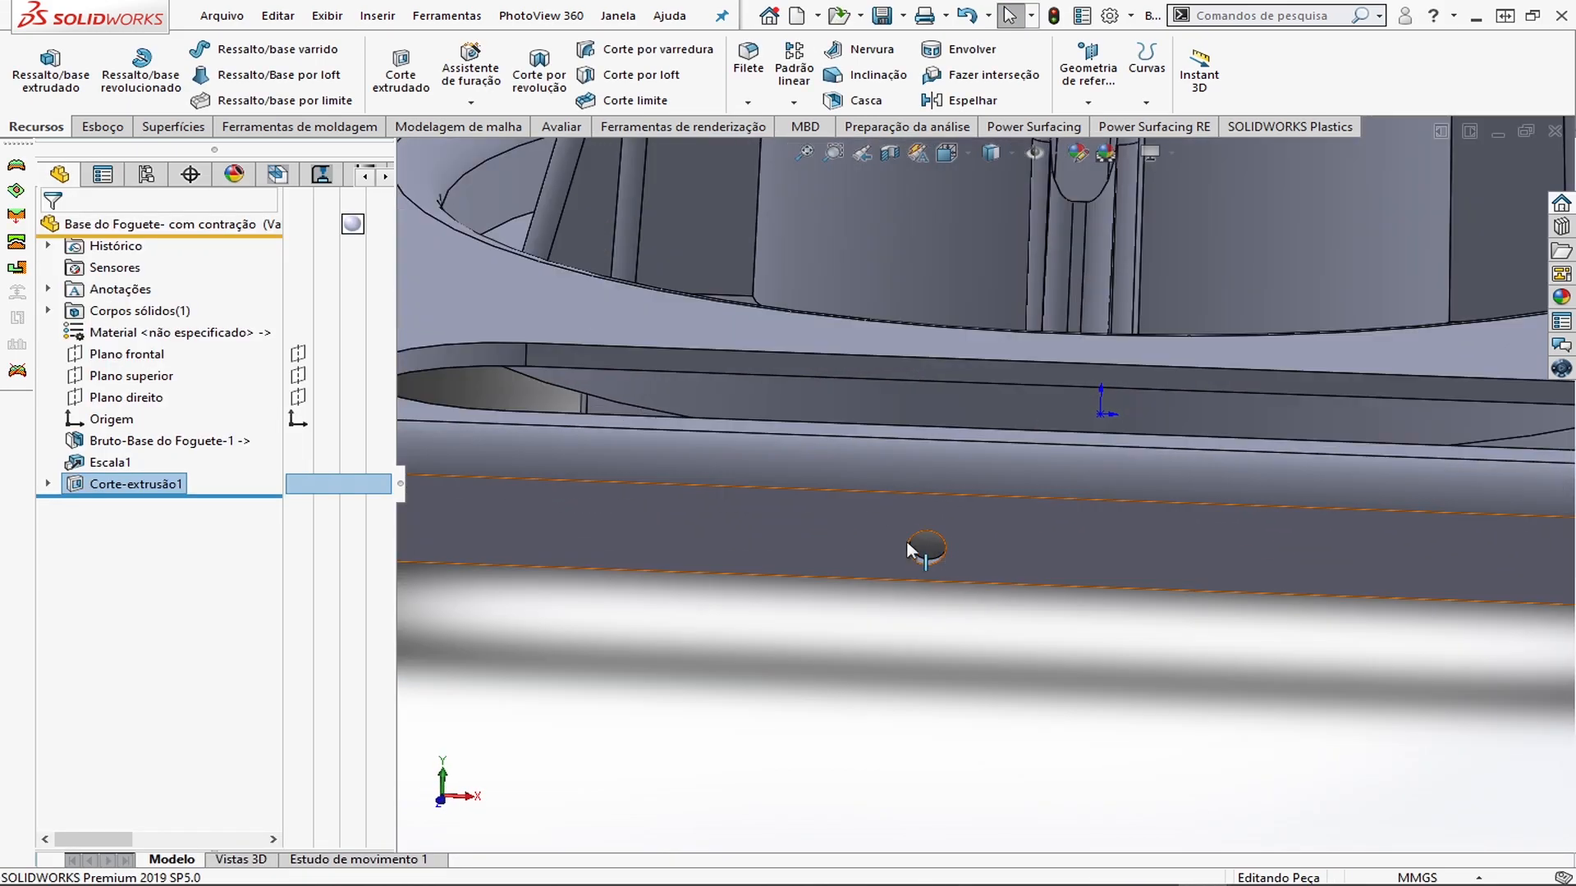
{"action": "scroll", "coordinate": [925, 548], "scroll_direction": "up", "scroll_amount": 5}
{"action": "middle_click_drag", "start_coordinate": [946, 598], "coordinate": [1146, 545]}
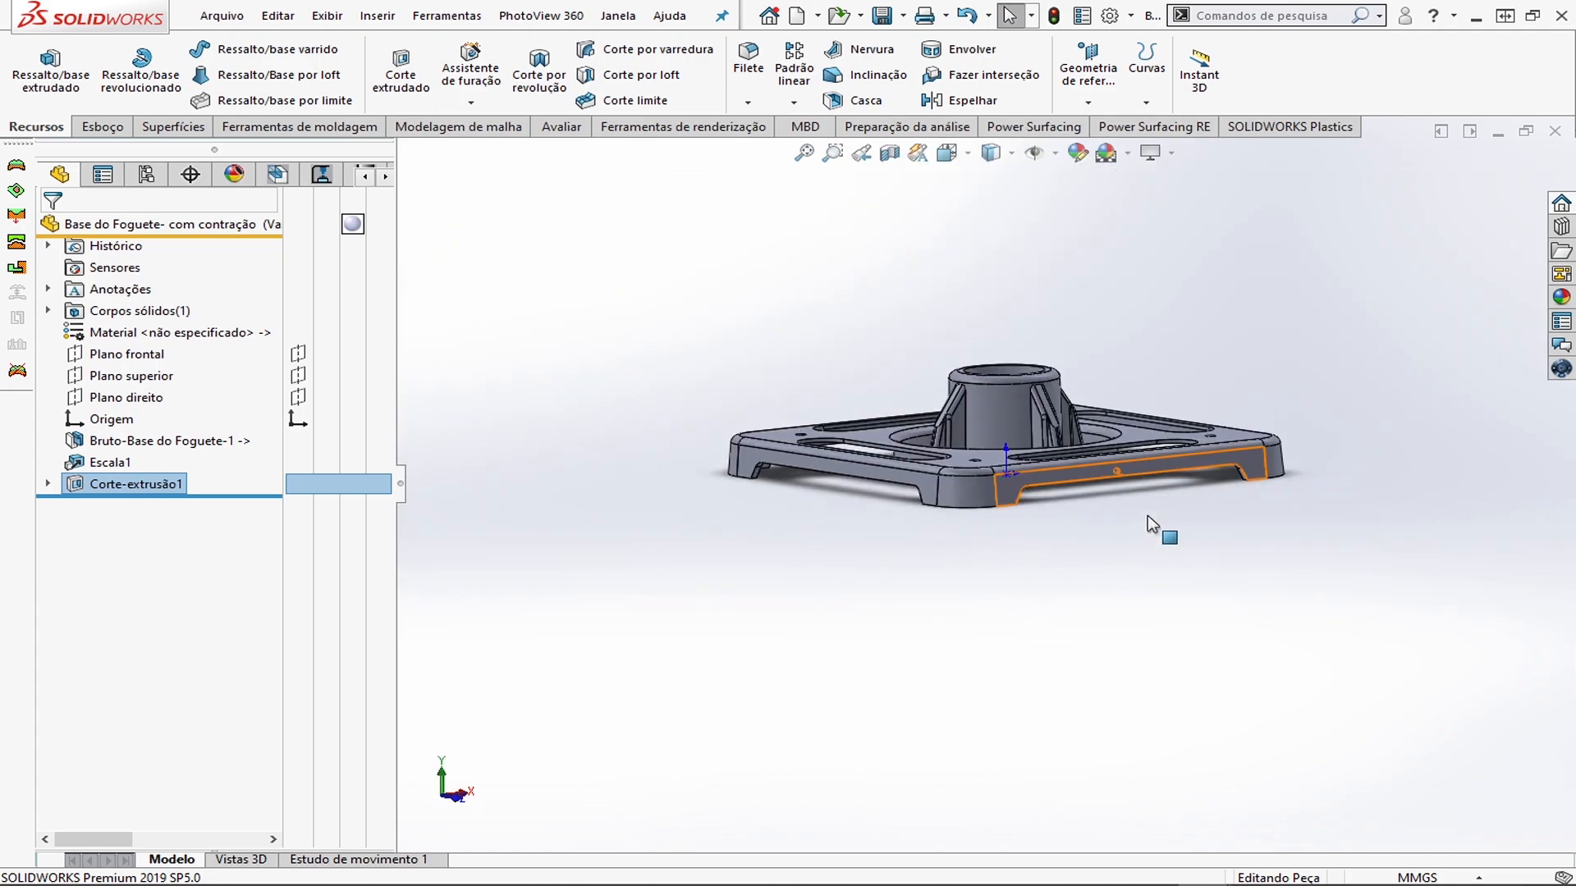
{"action": "scroll", "coordinate": [1147, 492], "scroll_direction": "down", "scroll_amount": 5}
{"action": "middle_click_drag", "start_coordinate": [1114, 475], "coordinate": [1156, 478]}
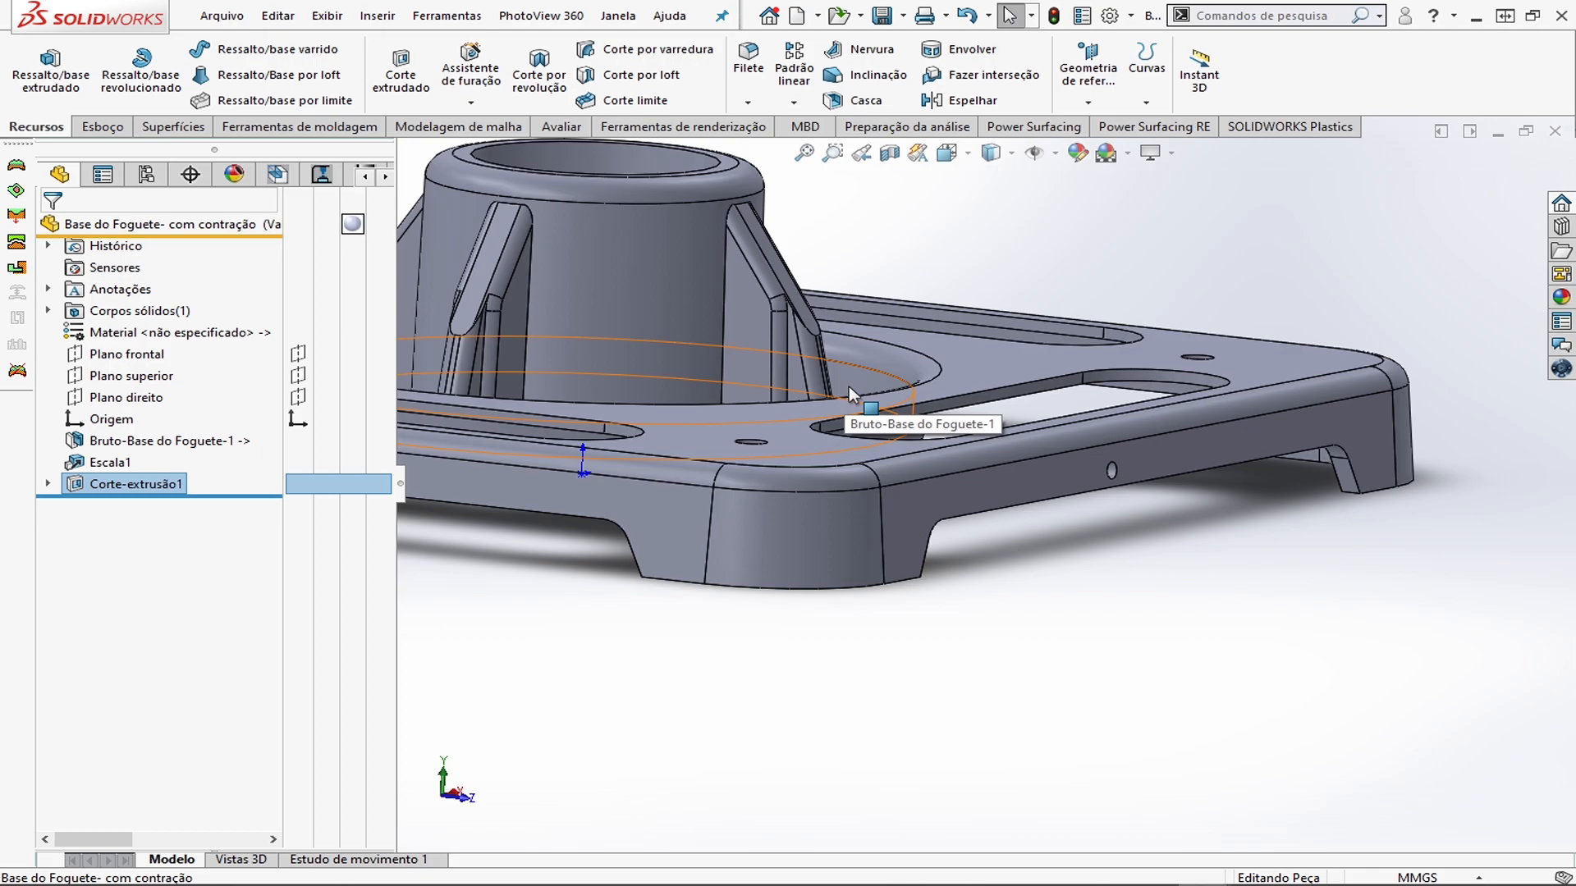
{"action": "middle_click_drag", "start_coordinate": [848, 387], "coordinate": [1123, 533]}
{"action": "scroll", "coordinate": [1124, 534], "scroll_direction": "up", "scroll_amount": 1}
{"action": "scroll", "coordinate": [1063, 493], "scroll_direction": "down", "scroll_amount": 4}
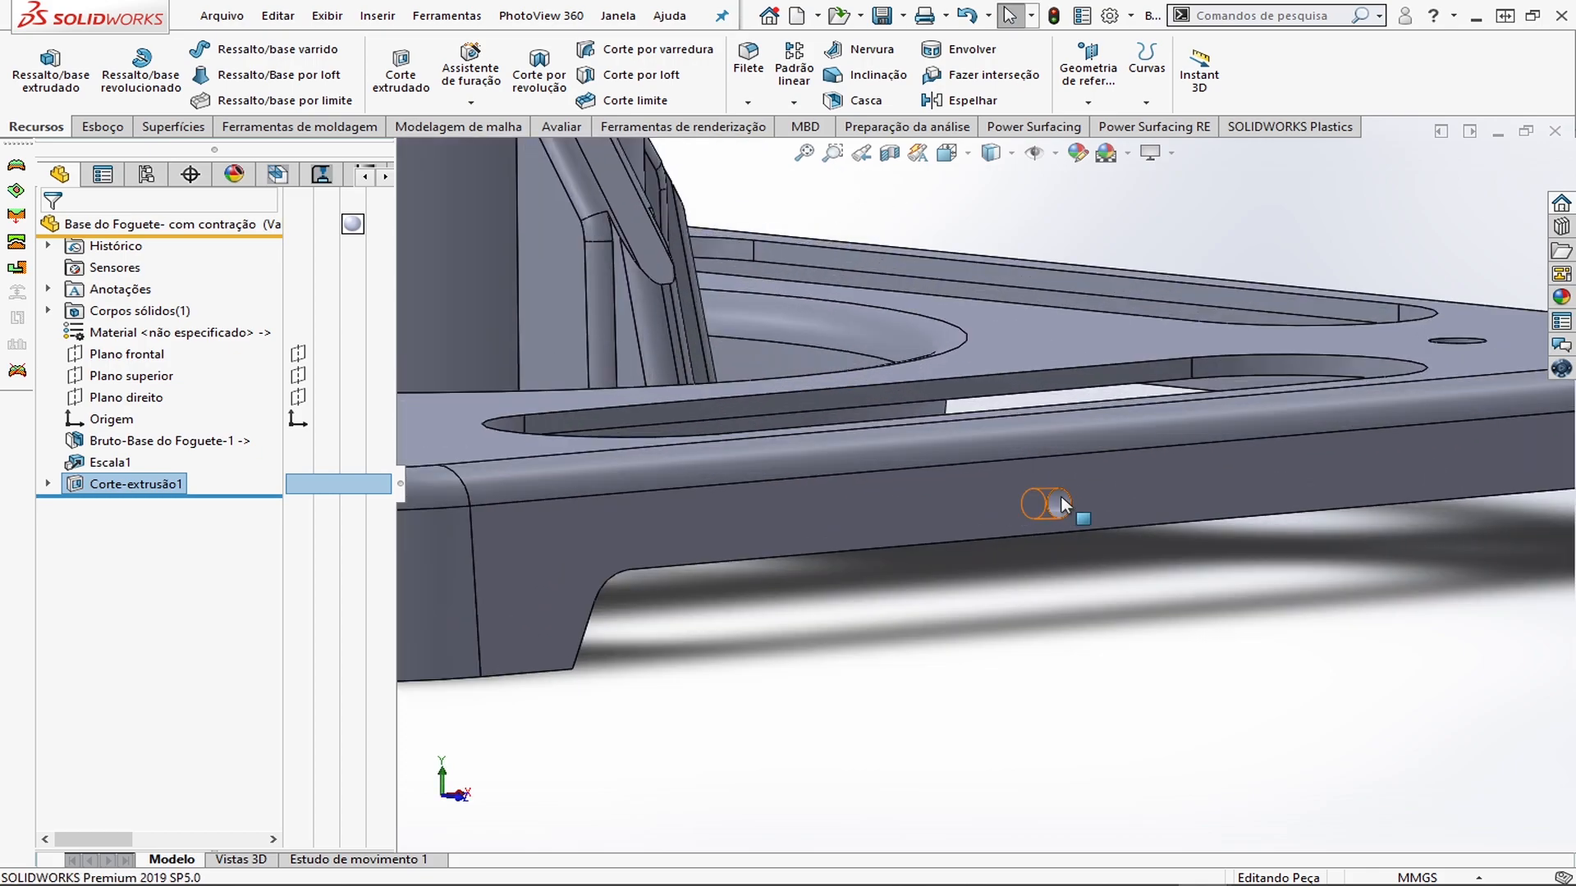
{"action": "scroll", "coordinate": [1060, 494], "scroll_direction": "up", "scroll_amount": 5}
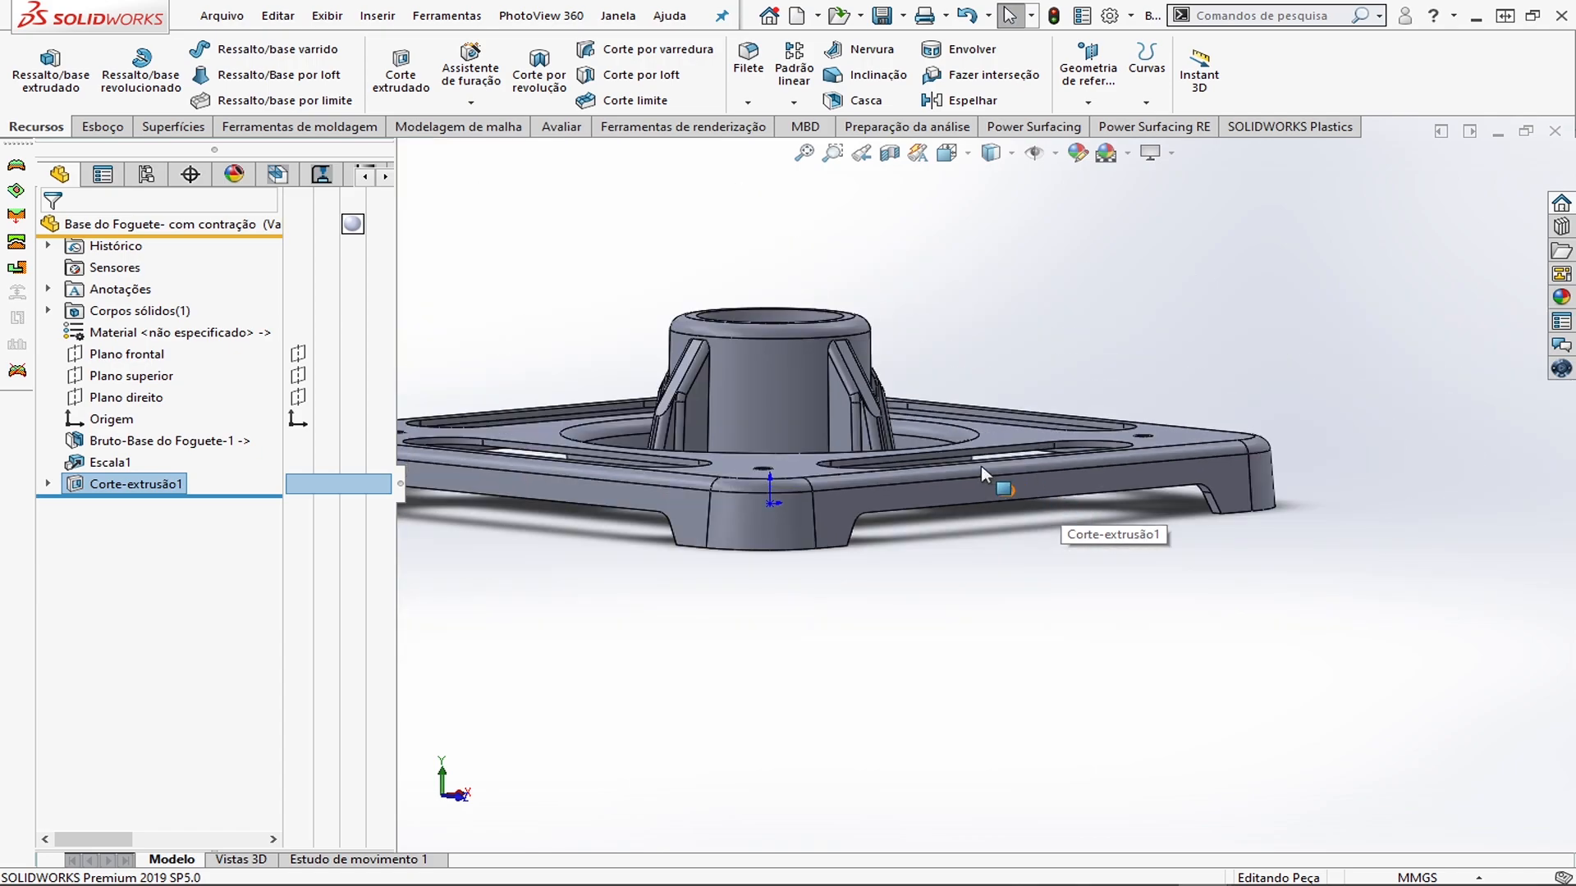
{"action": "scroll", "coordinate": [1021, 521], "scroll_direction": "up", "scroll_amount": 3}
{"action": "middle_click_drag", "start_coordinate": [1006, 505], "coordinate": [875, 574]}
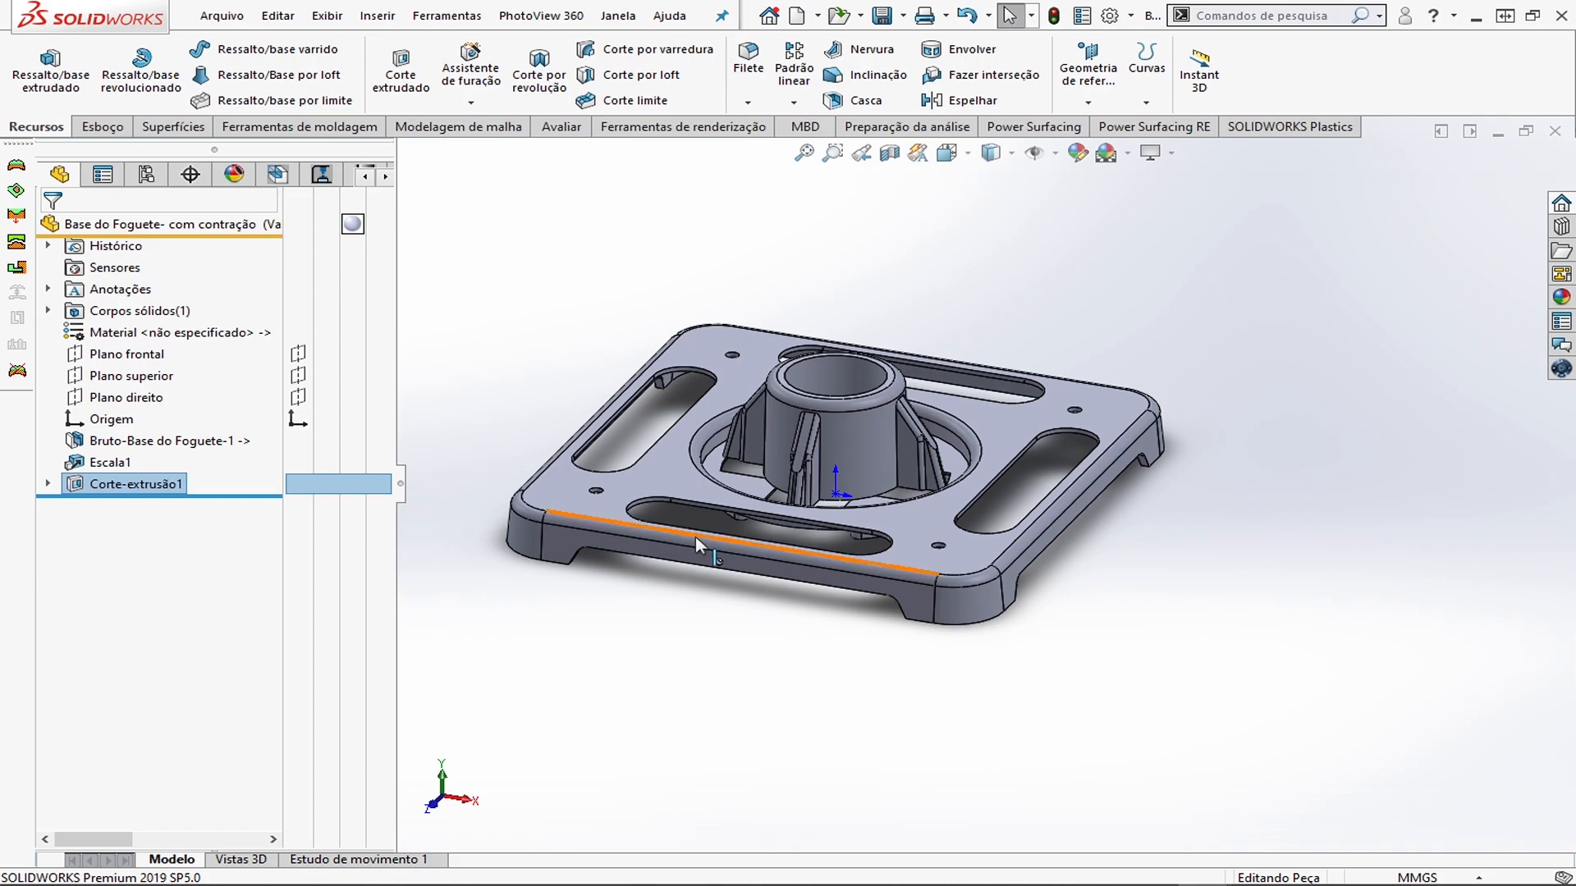
{"action": "scroll", "coordinate": [740, 553], "scroll_direction": "down", "scroll_amount": 6}
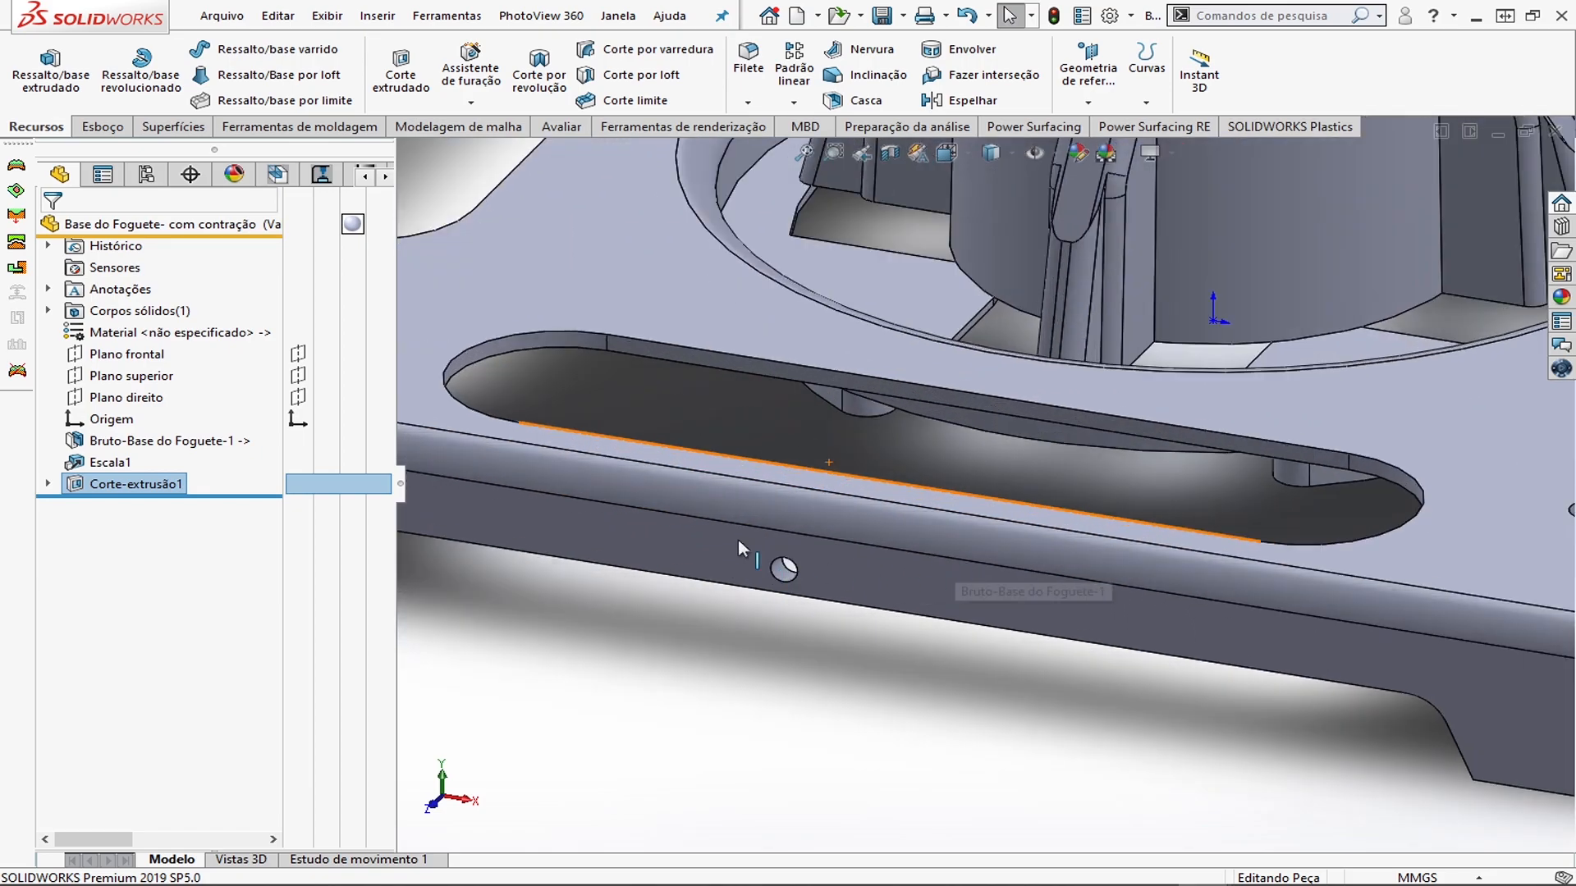
{"action": "scroll", "coordinate": [752, 545], "scroll_direction": "down", "scroll_amount": 4}
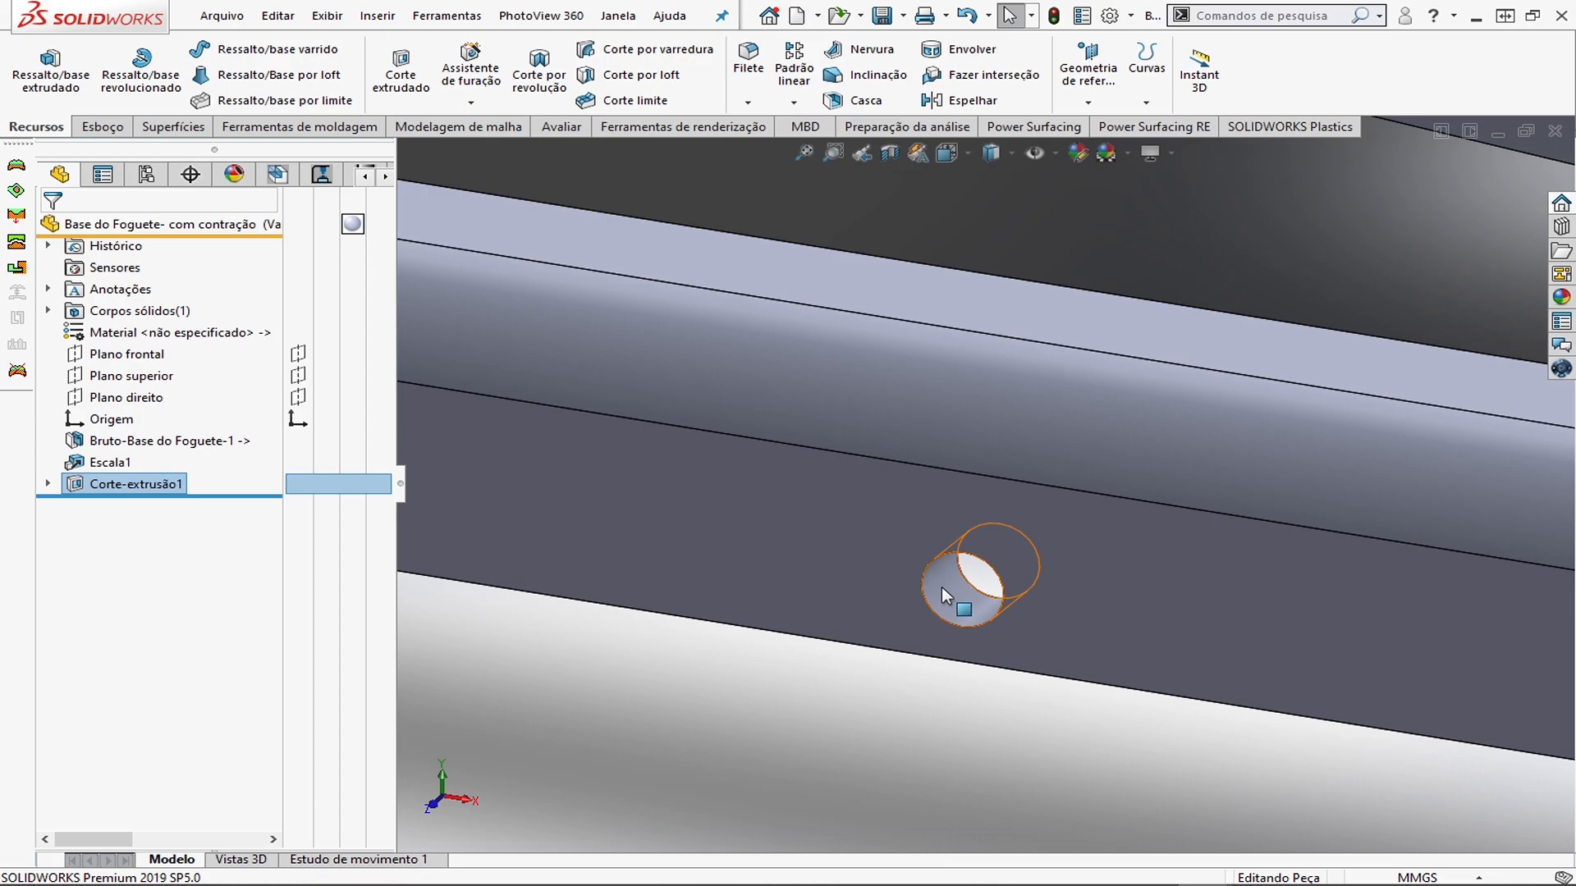
{"action": "key", "text": "f"}
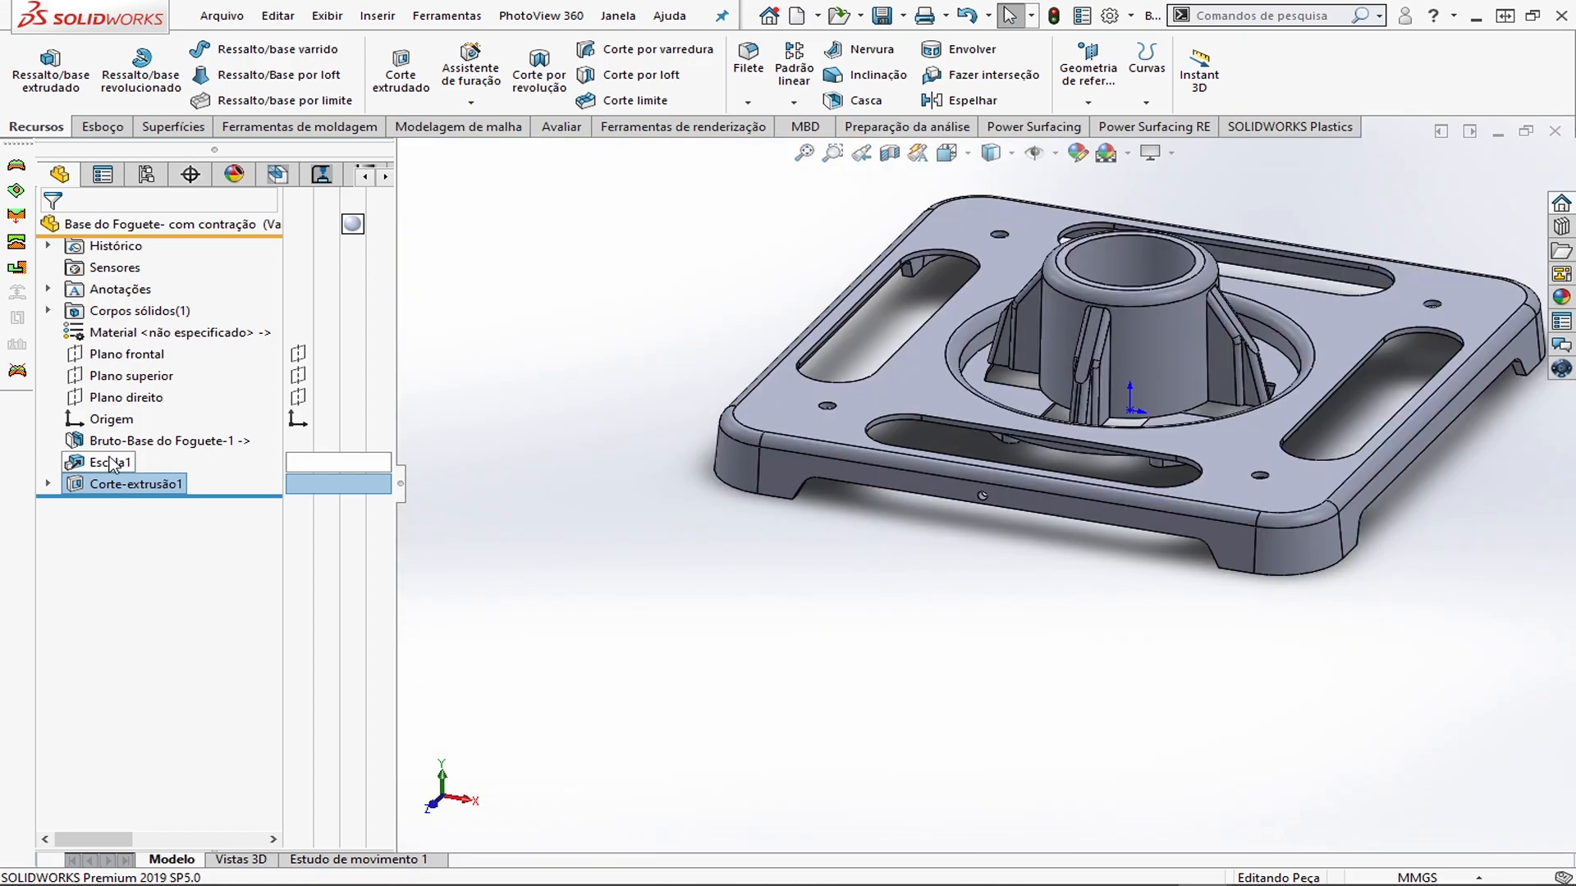
Delete the side-wall hole feature Corte-extrusão1 together with its sketch Esboço1
{"action": "left_click", "coordinate": [113, 464]}
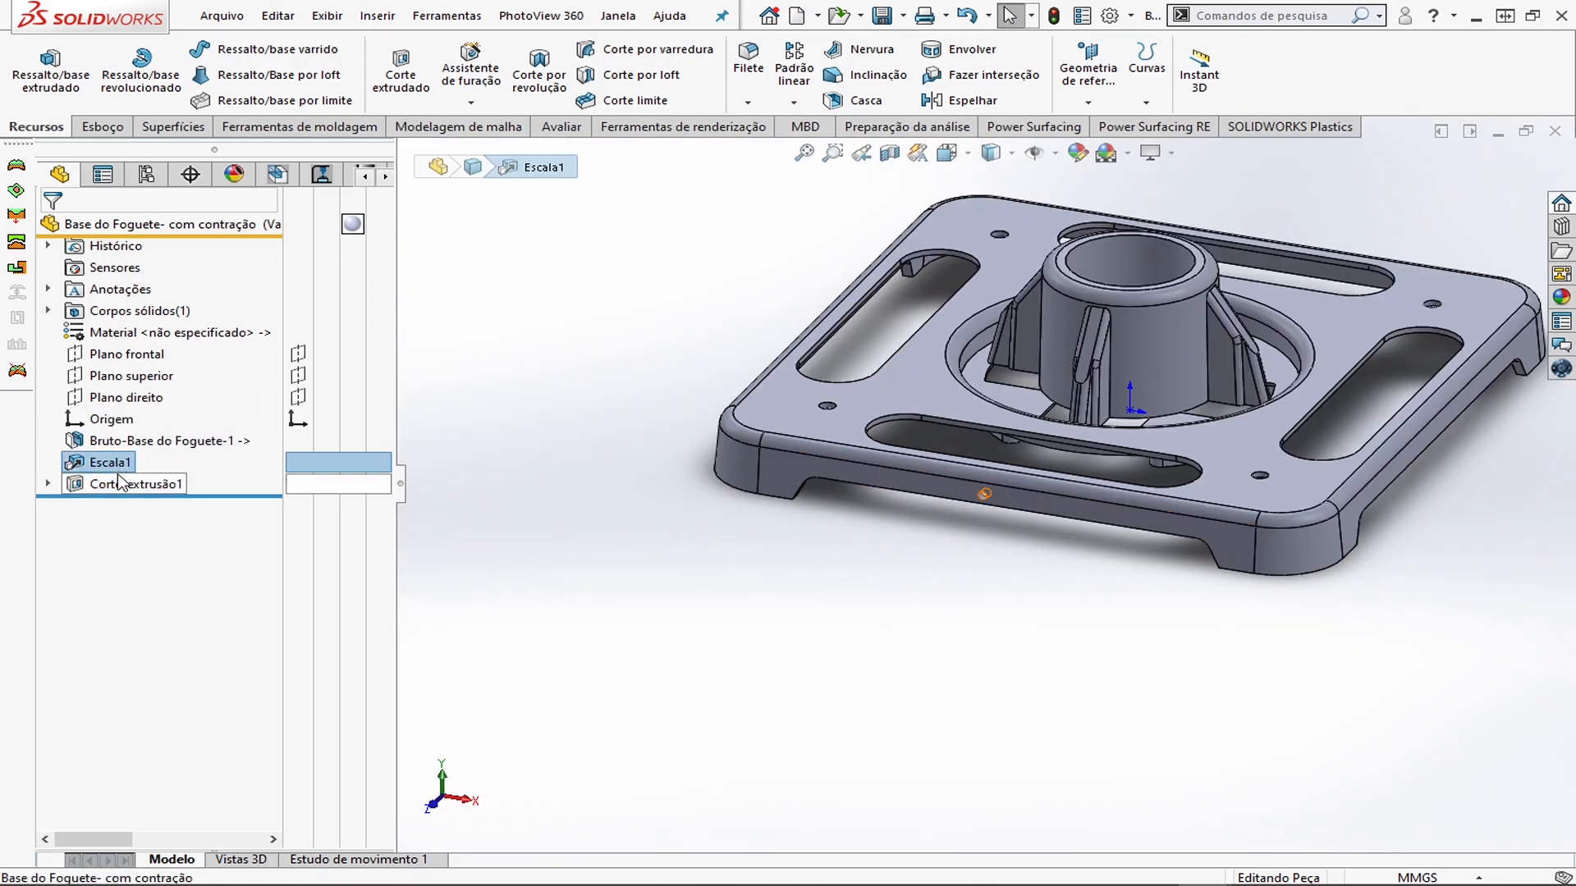
{"action": "left_click", "coordinate": [120, 483]}
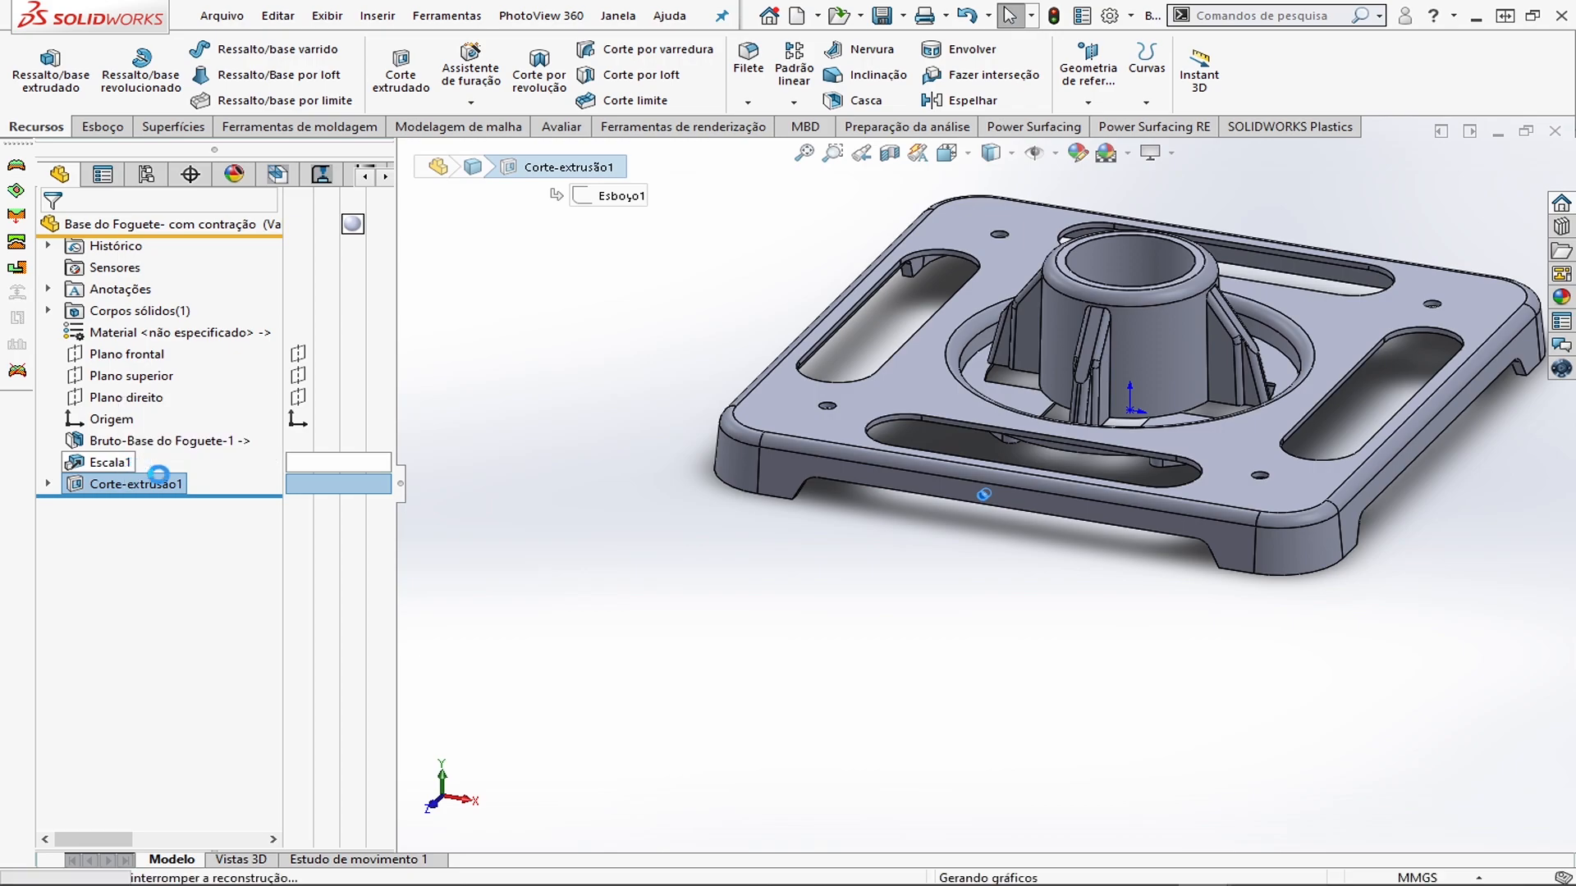
{"action": "left_click", "coordinate": [121, 486]}
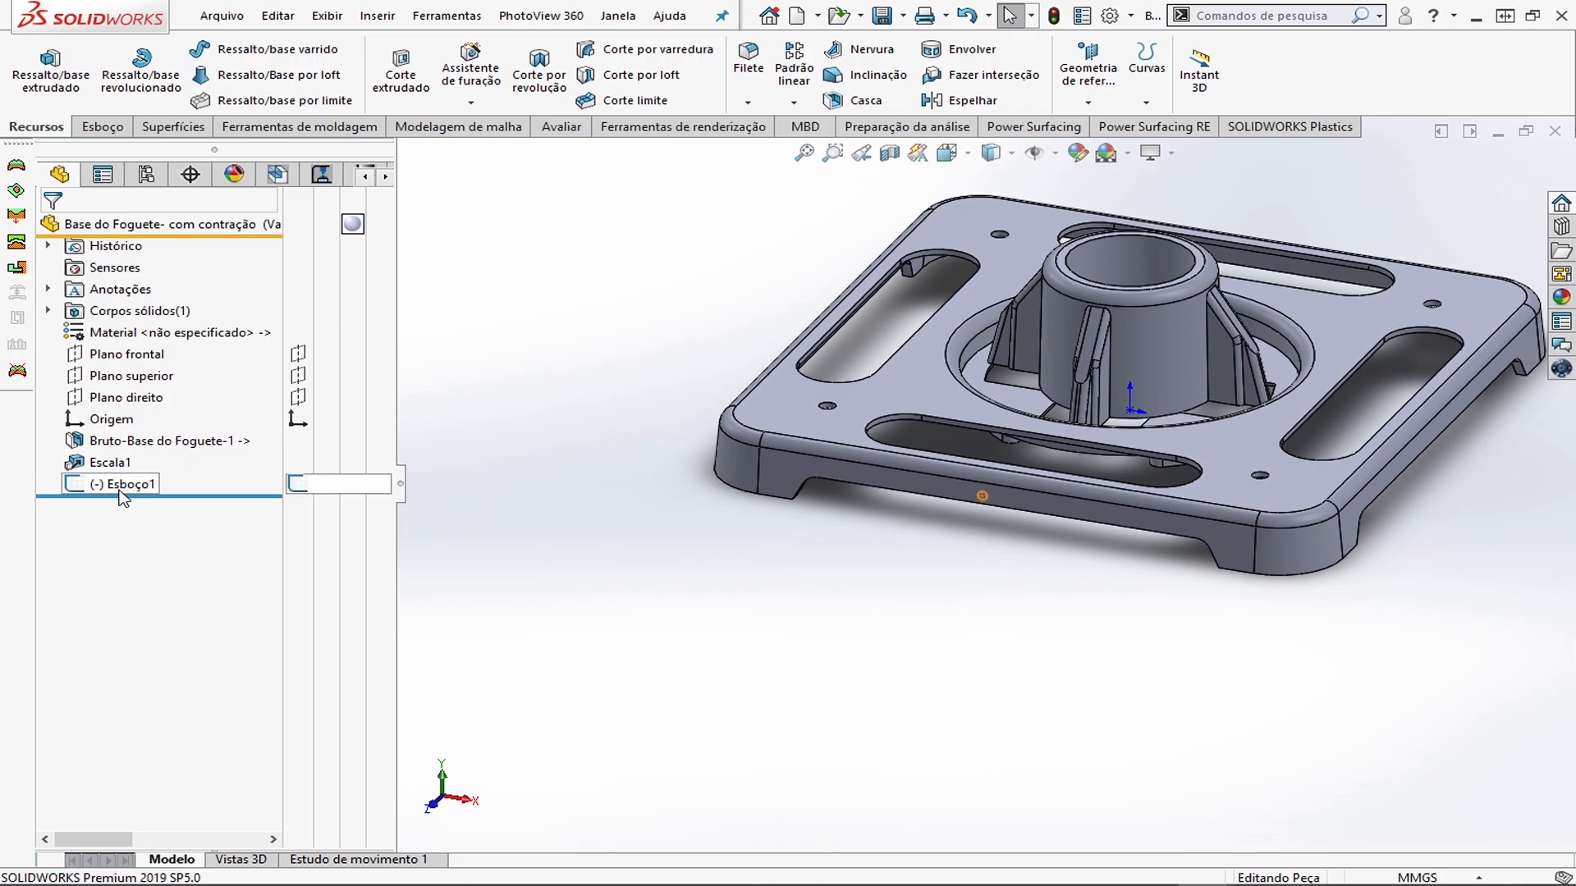
{"action": "key", "text": "Delete"}
{"action": "scroll", "coordinate": [1189, 377], "scroll_direction": "up", "scroll_amount": 1}
{"action": "scroll", "coordinate": [1189, 378], "scroll_direction": "down", "scroll_amount": 1}
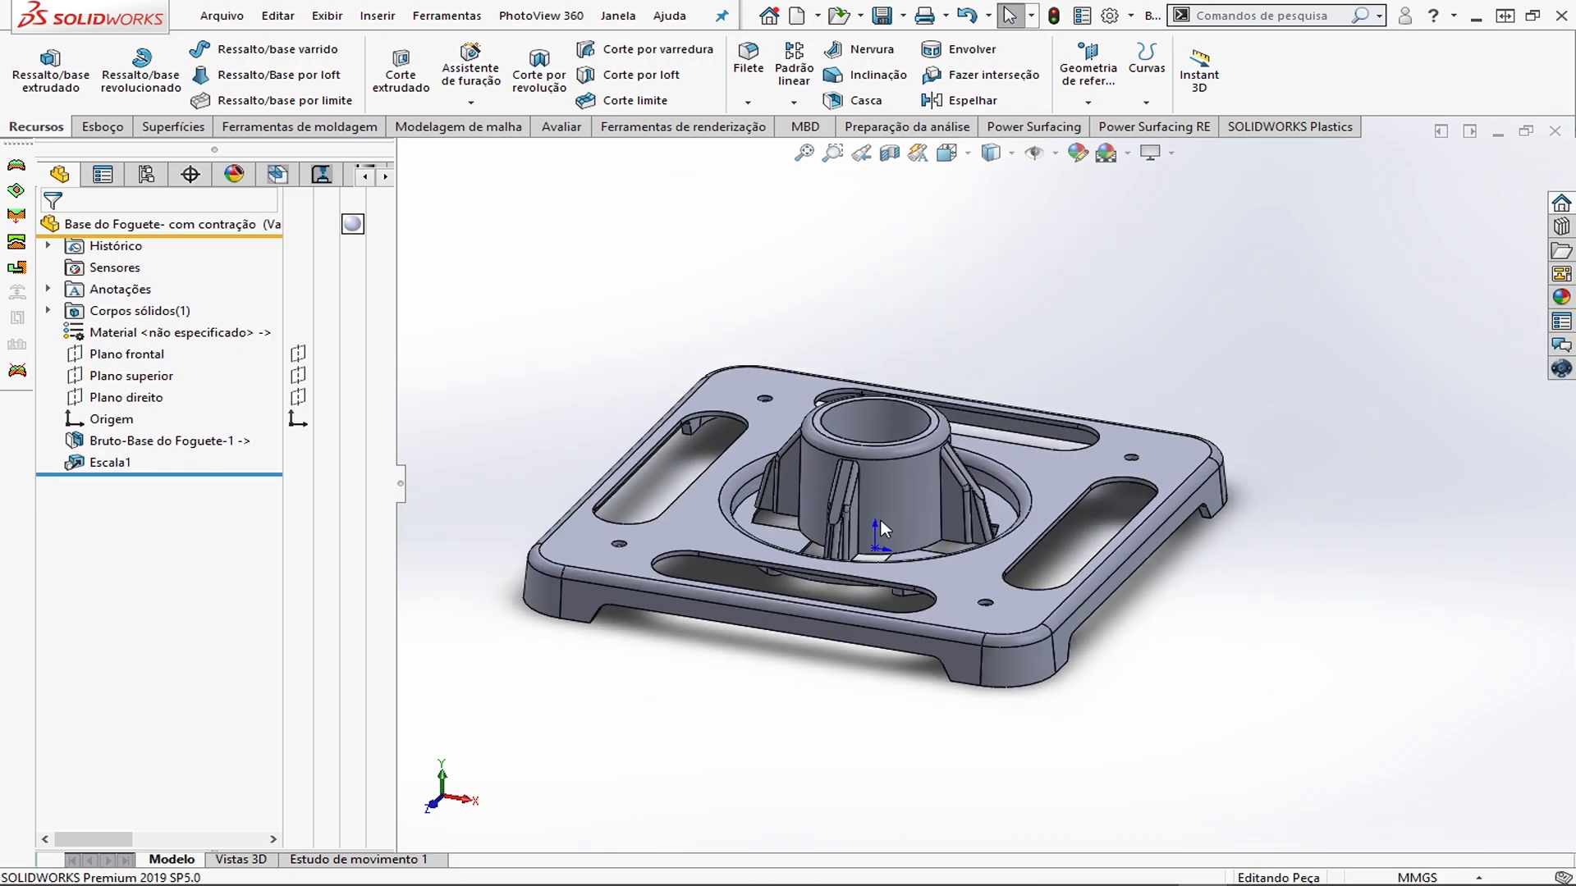
{"action": "scroll", "coordinate": [881, 524], "scroll_direction": "up", "scroll_amount": 1}
{"action": "scroll", "coordinate": [881, 524], "scroll_direction": "down", "scroll_amount": 2}
Start a mold parting line (Linha de partição) on the scaled base with Plano superior as the pull direction
{"action": "left_click", "coordinate": [394, 16]}
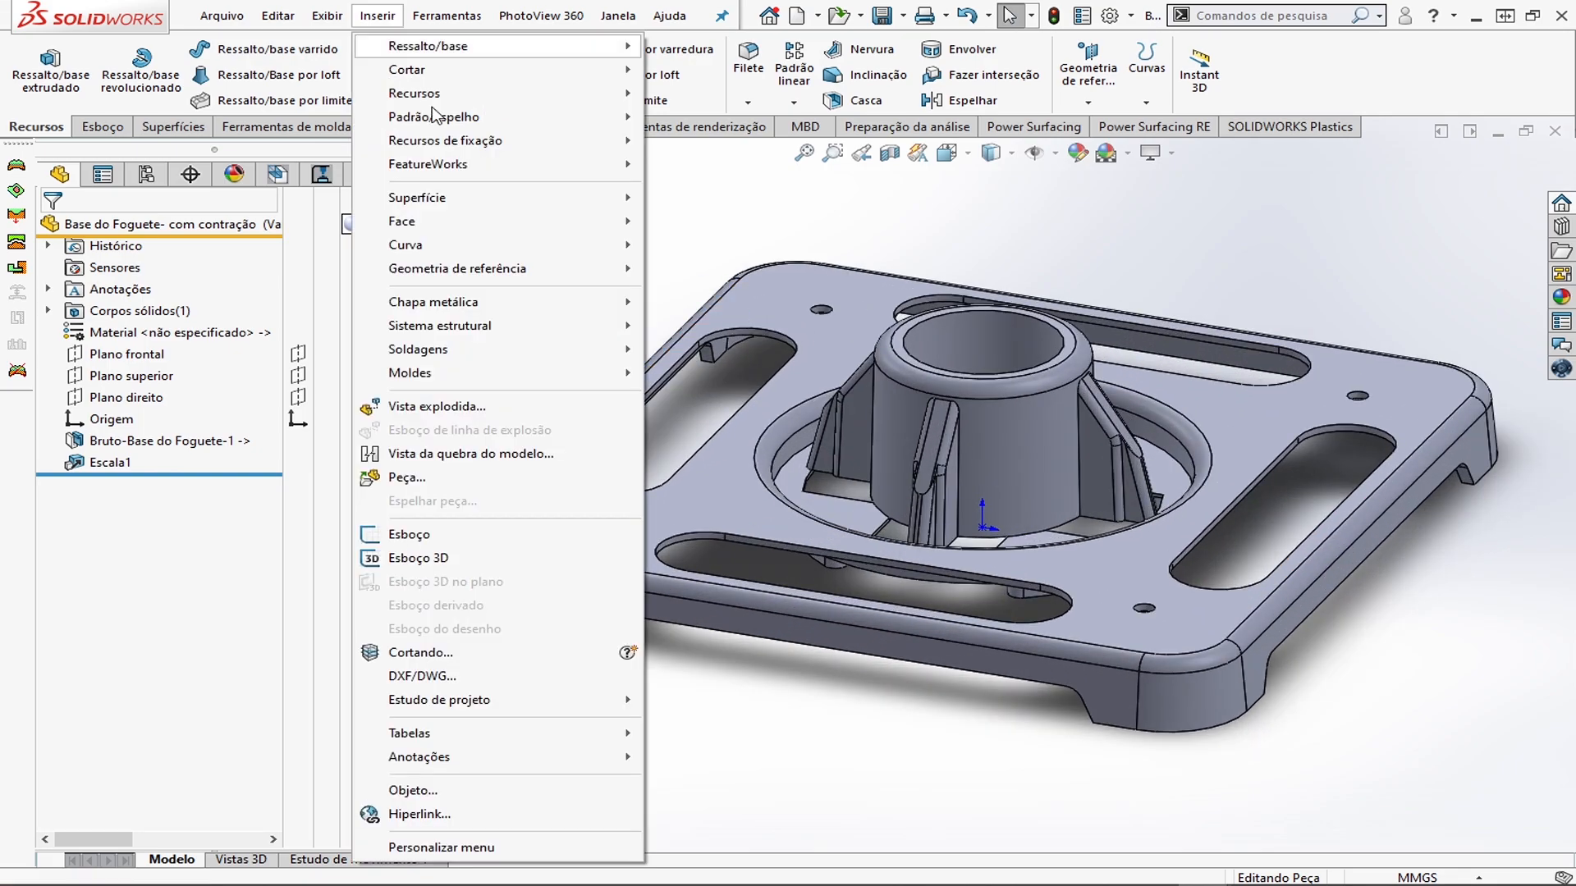
{"action": "mouse_move", "coordinate": [535, 384]}
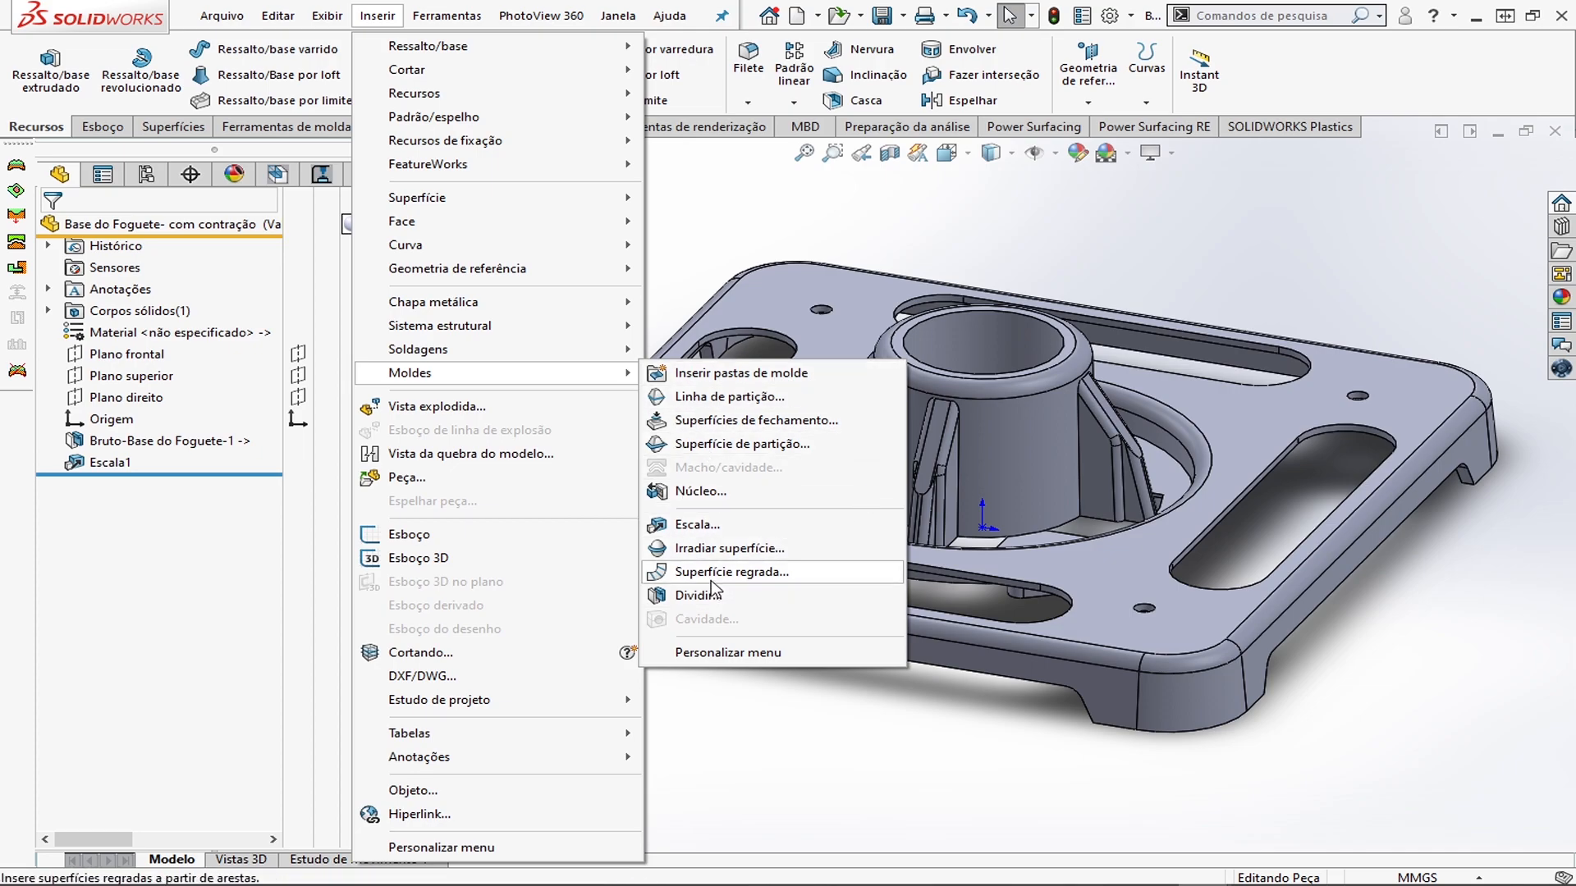
{"action": "left_click", "coordinate": [700, 525]}
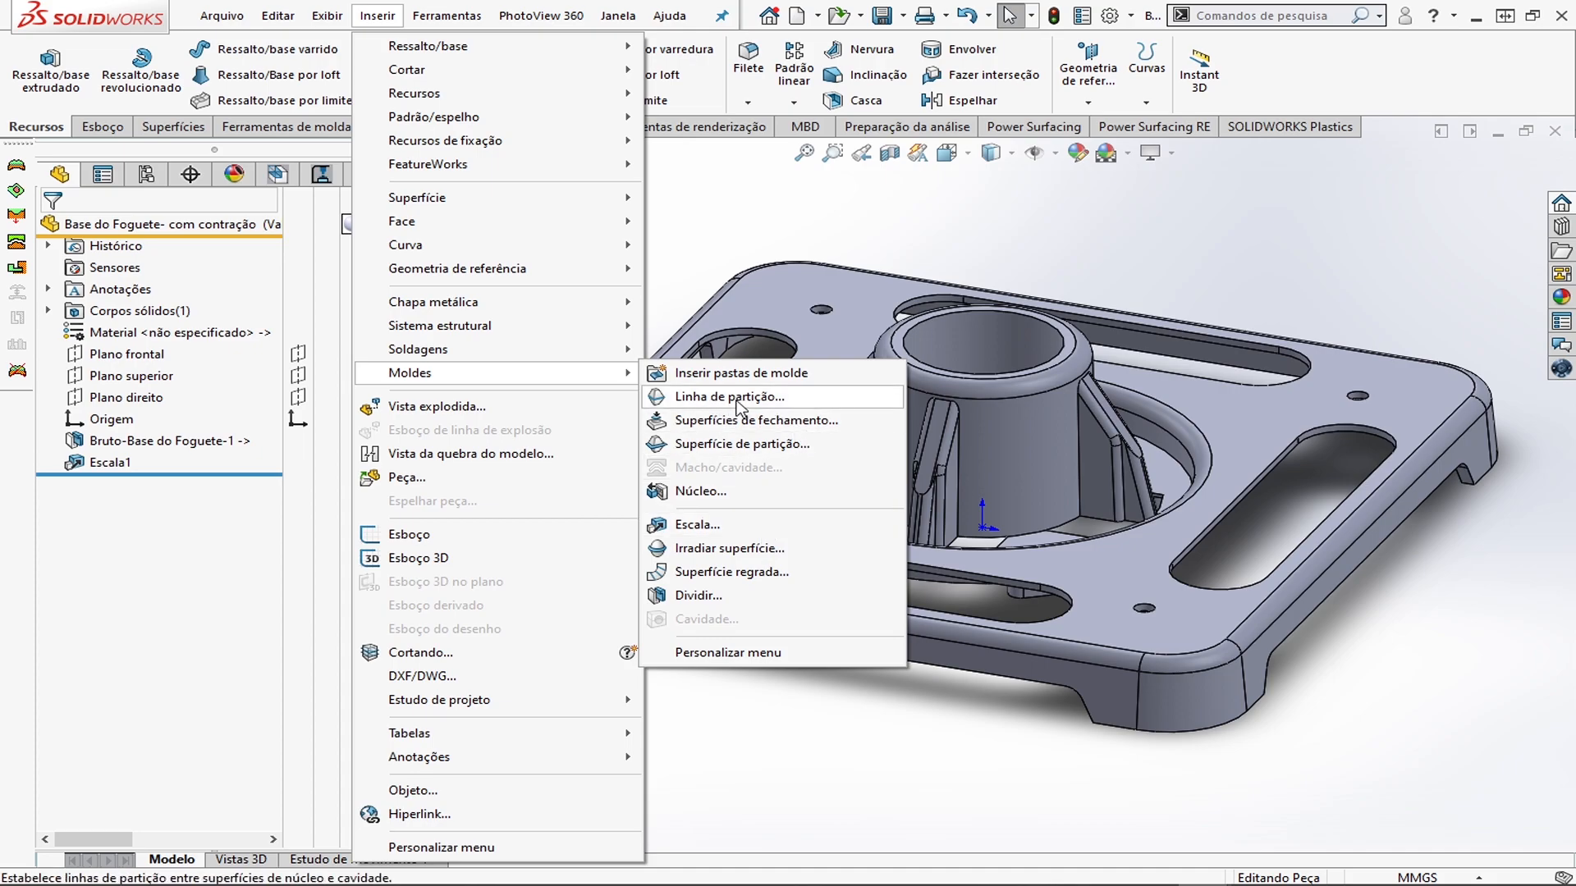
{"action": "left_click", "coordinate": [763, 404]}
{"action": "key", "text": "f"}
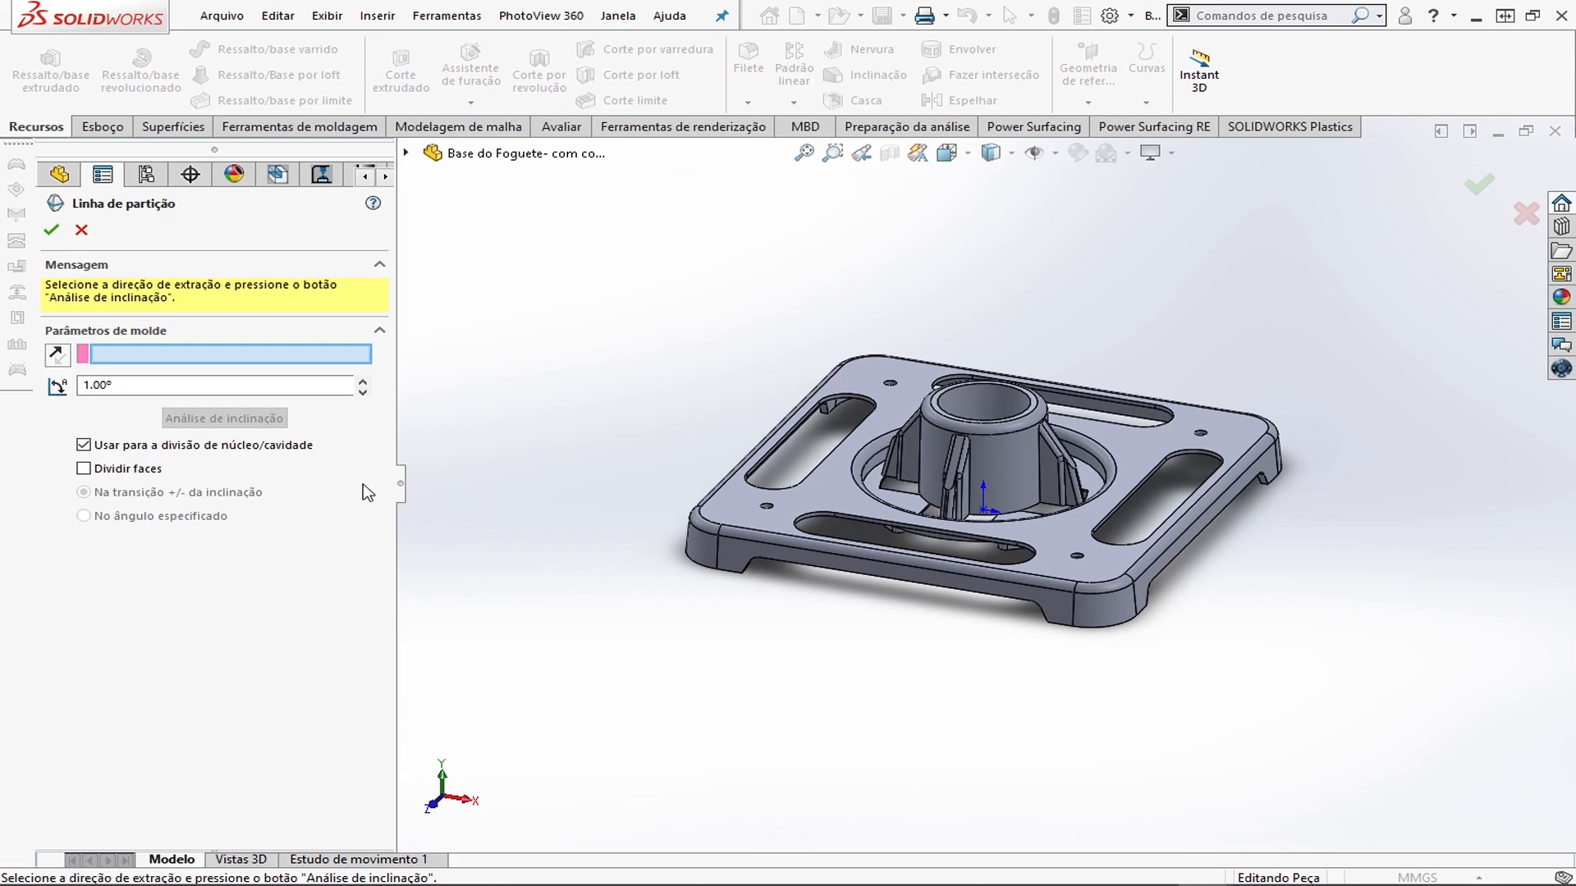
{"action": "left_click", "coordinate": [407, 154]}
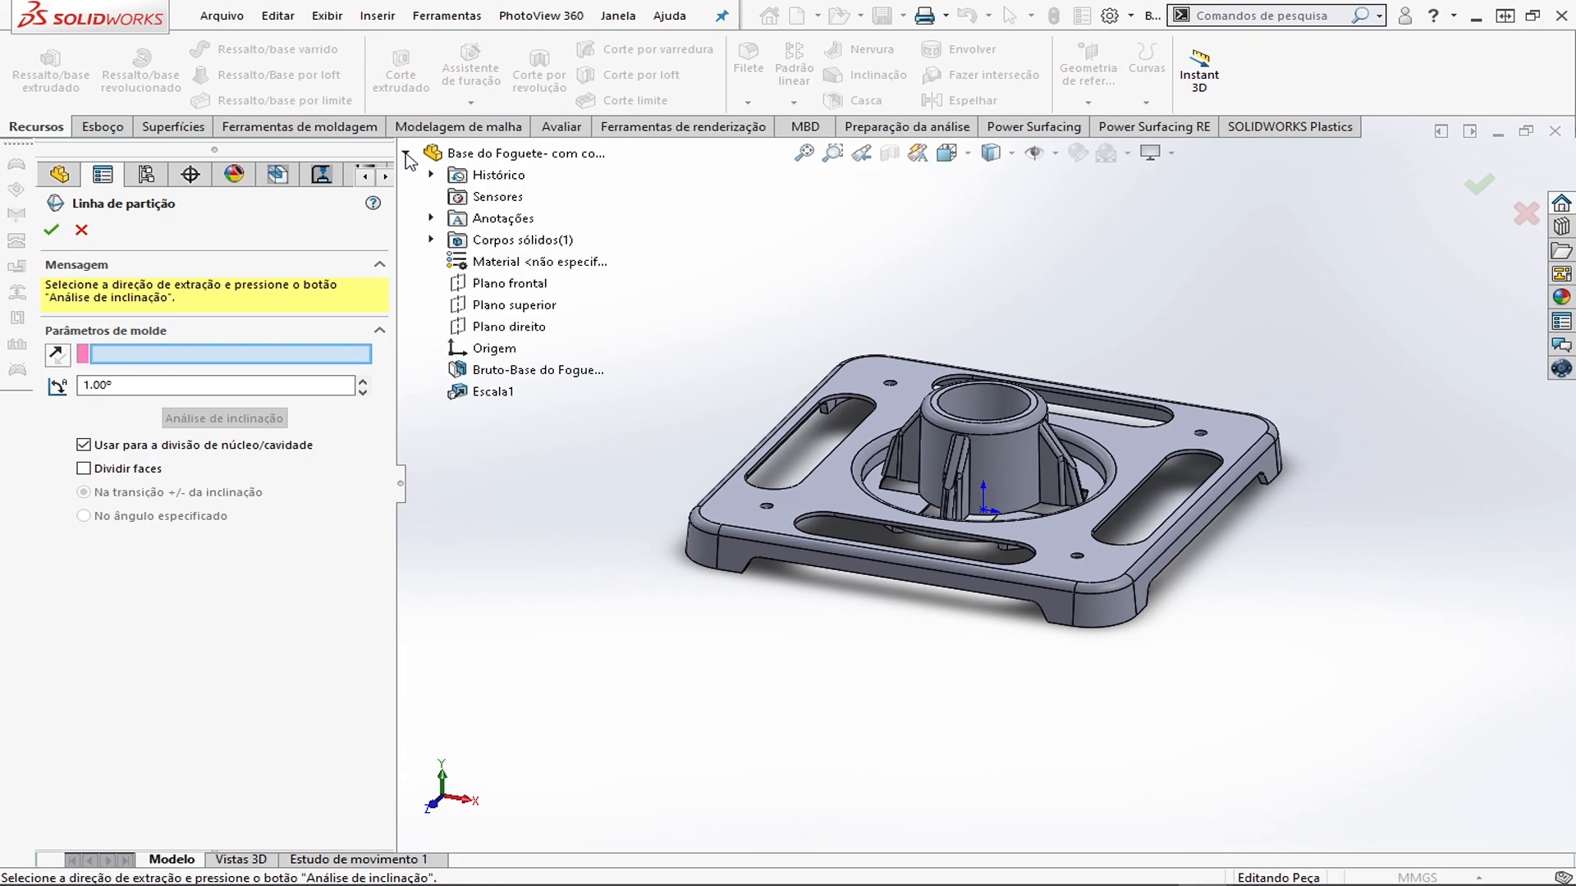
{"action": "left_click", "coordinate": [522, 316]}
Check the pull direction against the part and run the draft analysis with a 1° draft angle
{"action": "middle_click_drag", "start_coordinate": [1125, 708], "coordinate": [1009, 623]}
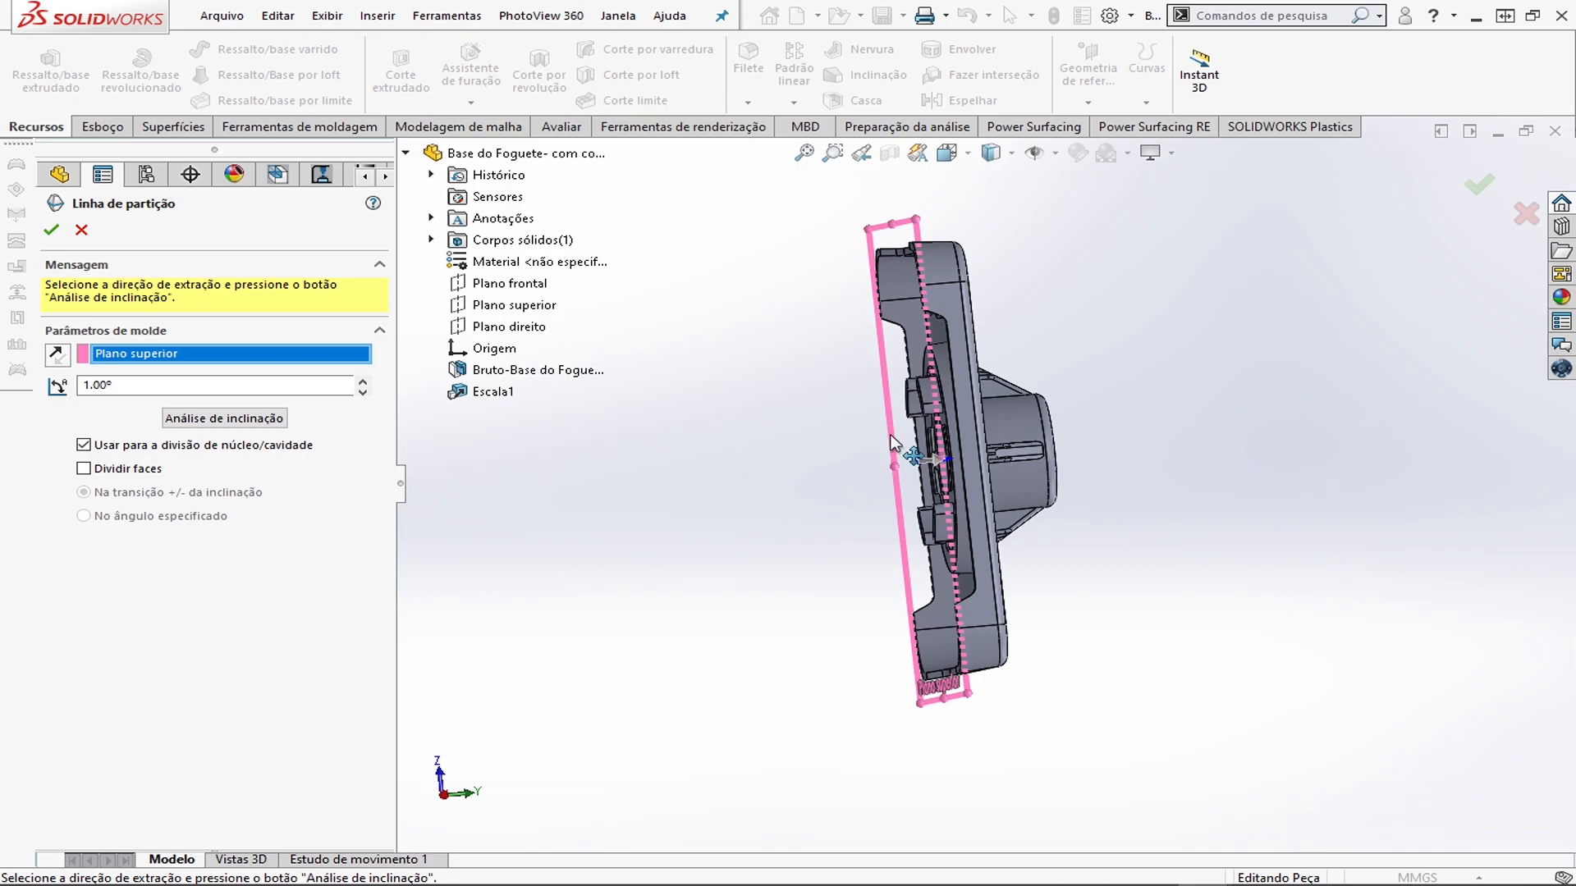
{"action": "mouse_move", "coordinate": [638, 592]}
{"action": "middle_mouse_down"}
{"action": "mouse_move", "coordinate": [607, 588]}
{"action": "mouse_move", "coordinate": [622, 605]}
{"action": "middle_mouse_up"}
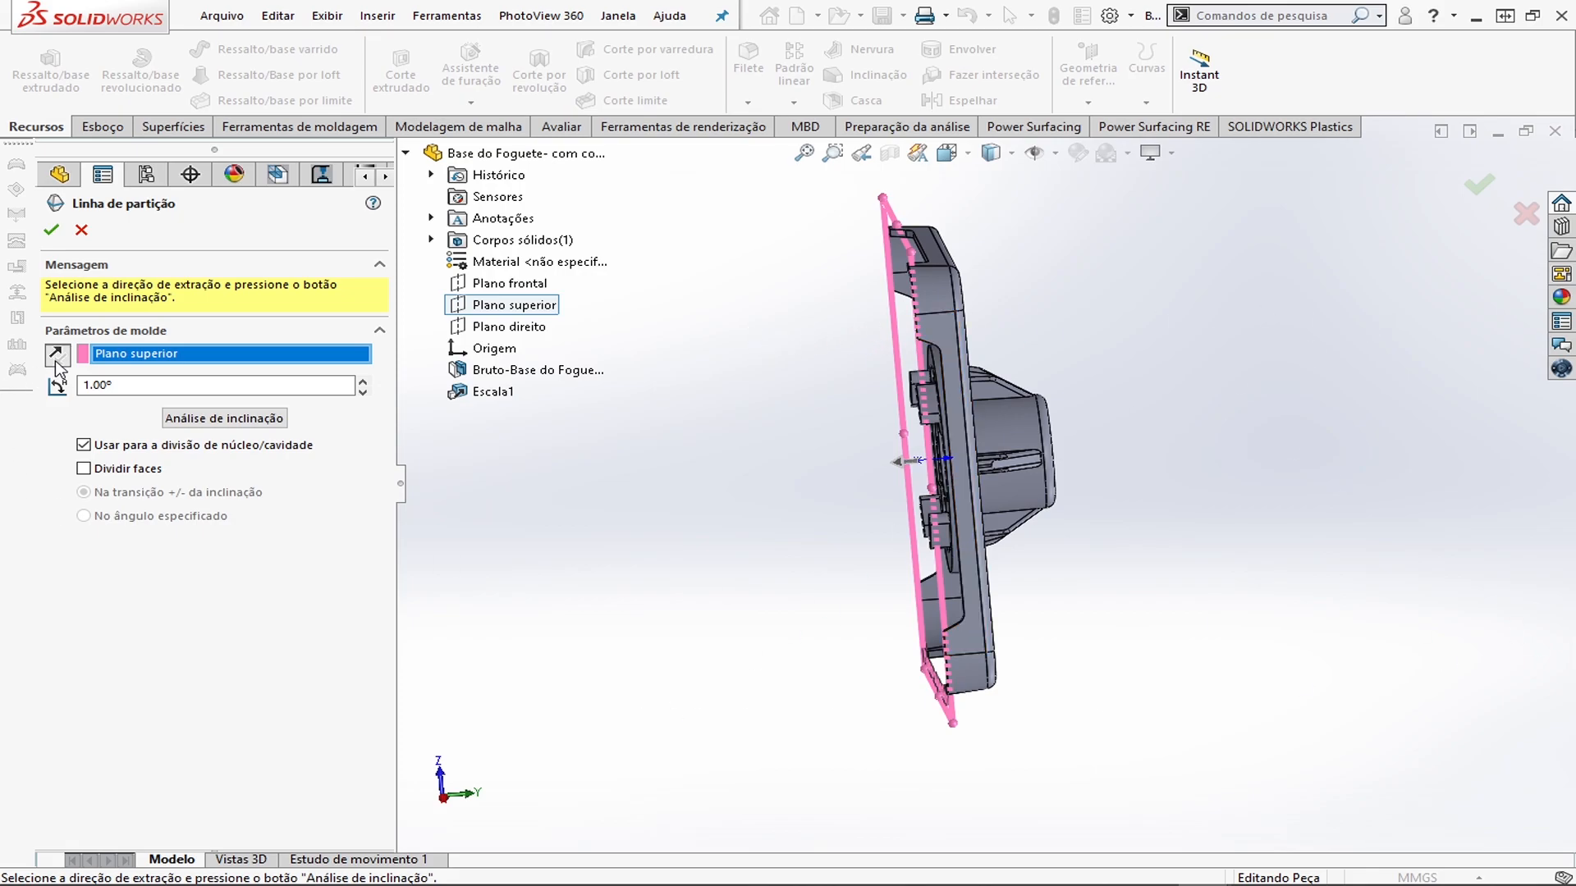
{"action": "middle_click_drag", "start_coordinate": [607, 464], "coordinate": [627, 467]}
{"action": "middle_click_drag", "start_coordinate": [901, 568], "coordinate": [829, 259]}
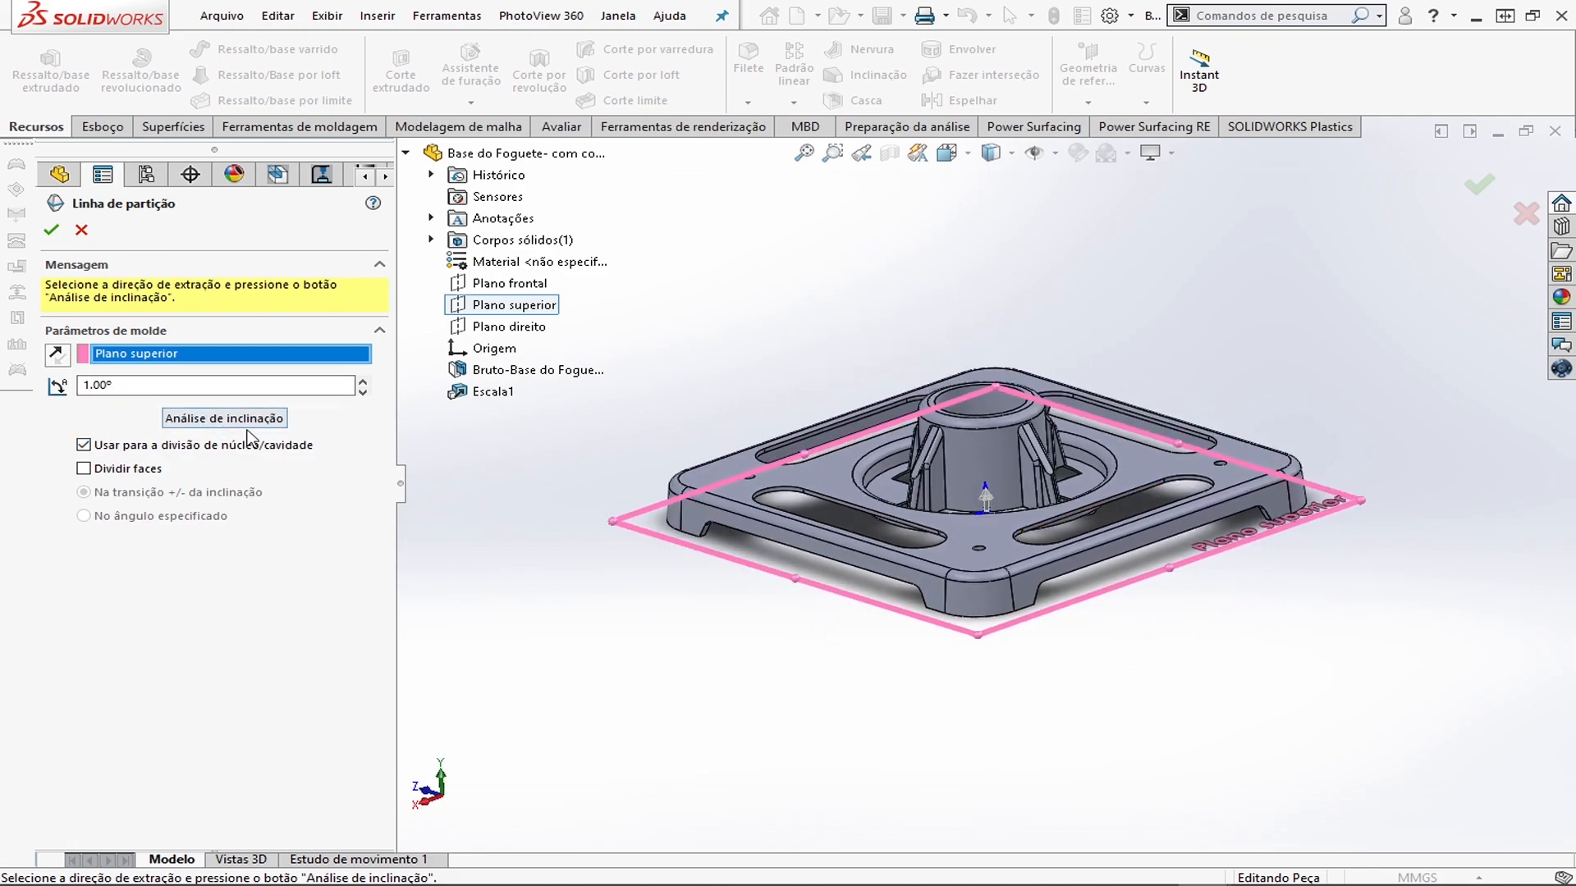
{"action": "left_click", "coordinate": [224, 417]}
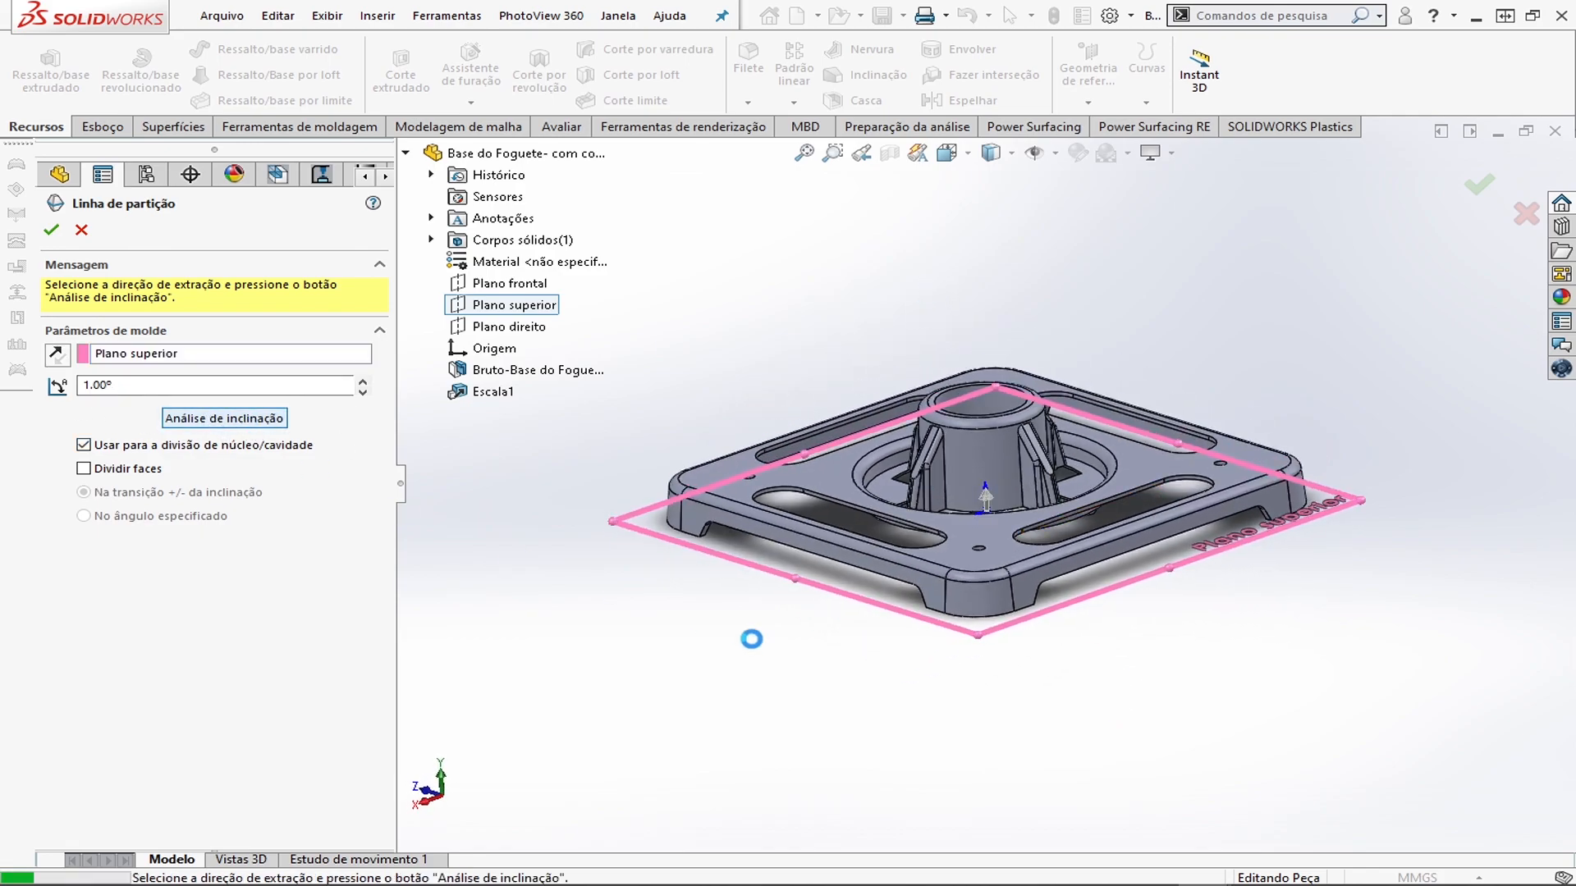
Examine the draft analysis colours and the proposed parting line edges on the top, underside and outer walls of the base
{"action": "scroll", "coordinate": [1026, 525], "scroll_direction": "up", "scroll_amount": 2}
{"action": "scroll", "coordinate": [1036, 511], "scroll_direction": "down", "scroll_amount": 2}
{"action": "middle_click_drag", "start_coordinate": [1038, 510], "coordinate": [1145, 413]}
{"action": "middle_click_drag", "start_coordinate": [1024, 550], "coordinate": [998, 592]}
{"action": "scroll", "coordinate": [1140, 450], "scroll_direction": "up", "scroll_amount": 2}
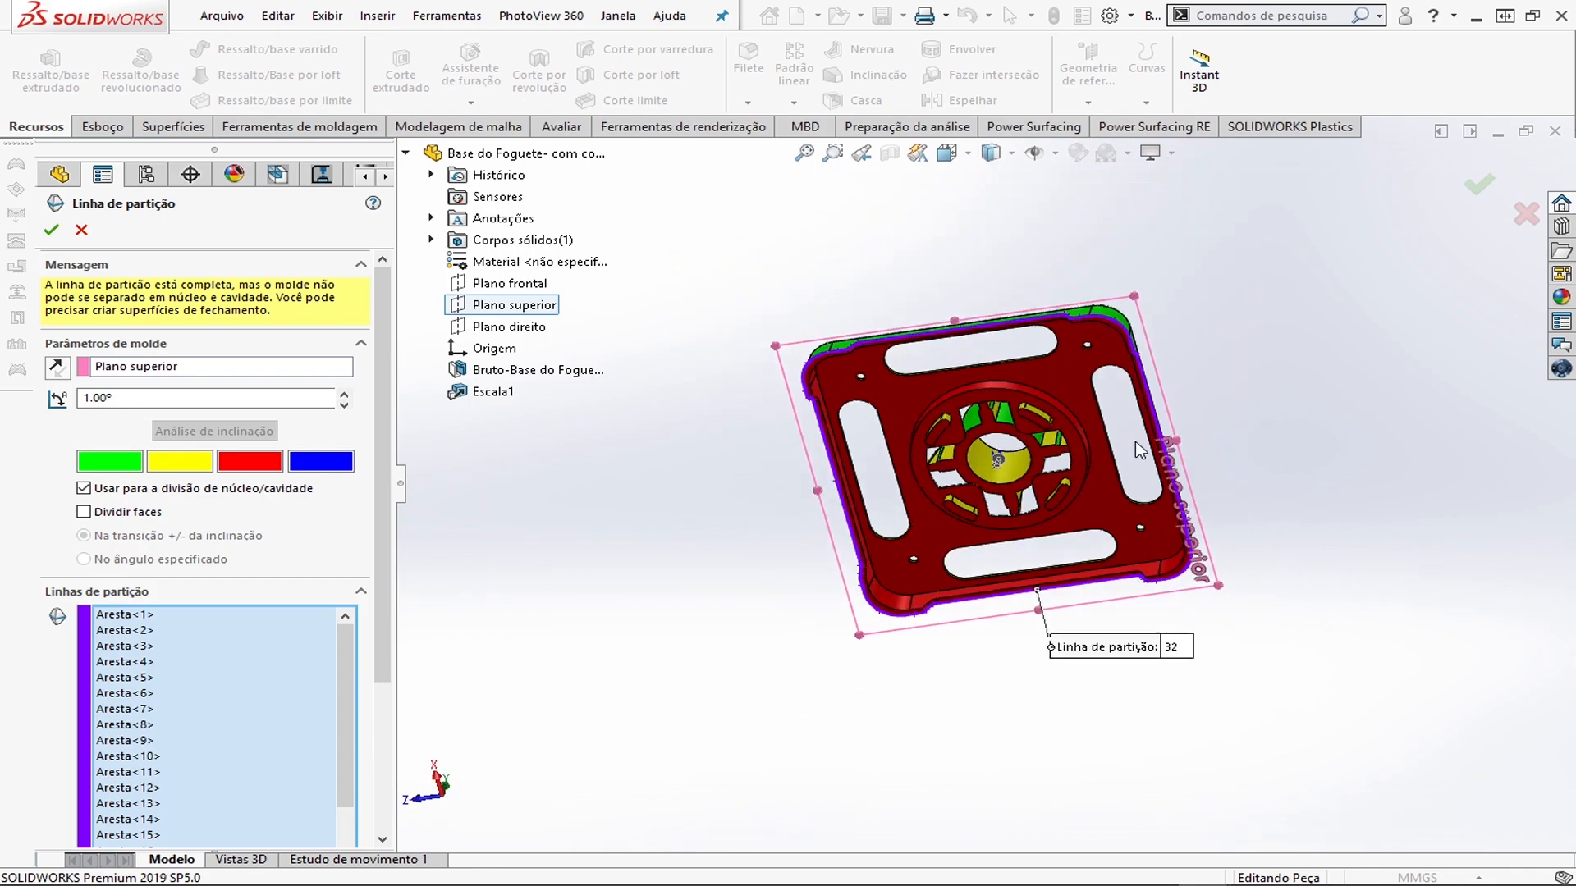
{"action": "scroll", "coordinate": [1050, 397], "scroll_direction": "down", "scroll_amount": 3}
{"action": "middle_click_drag", "start_coordinate": [1047, 388], "coordinate": [919, 703]}
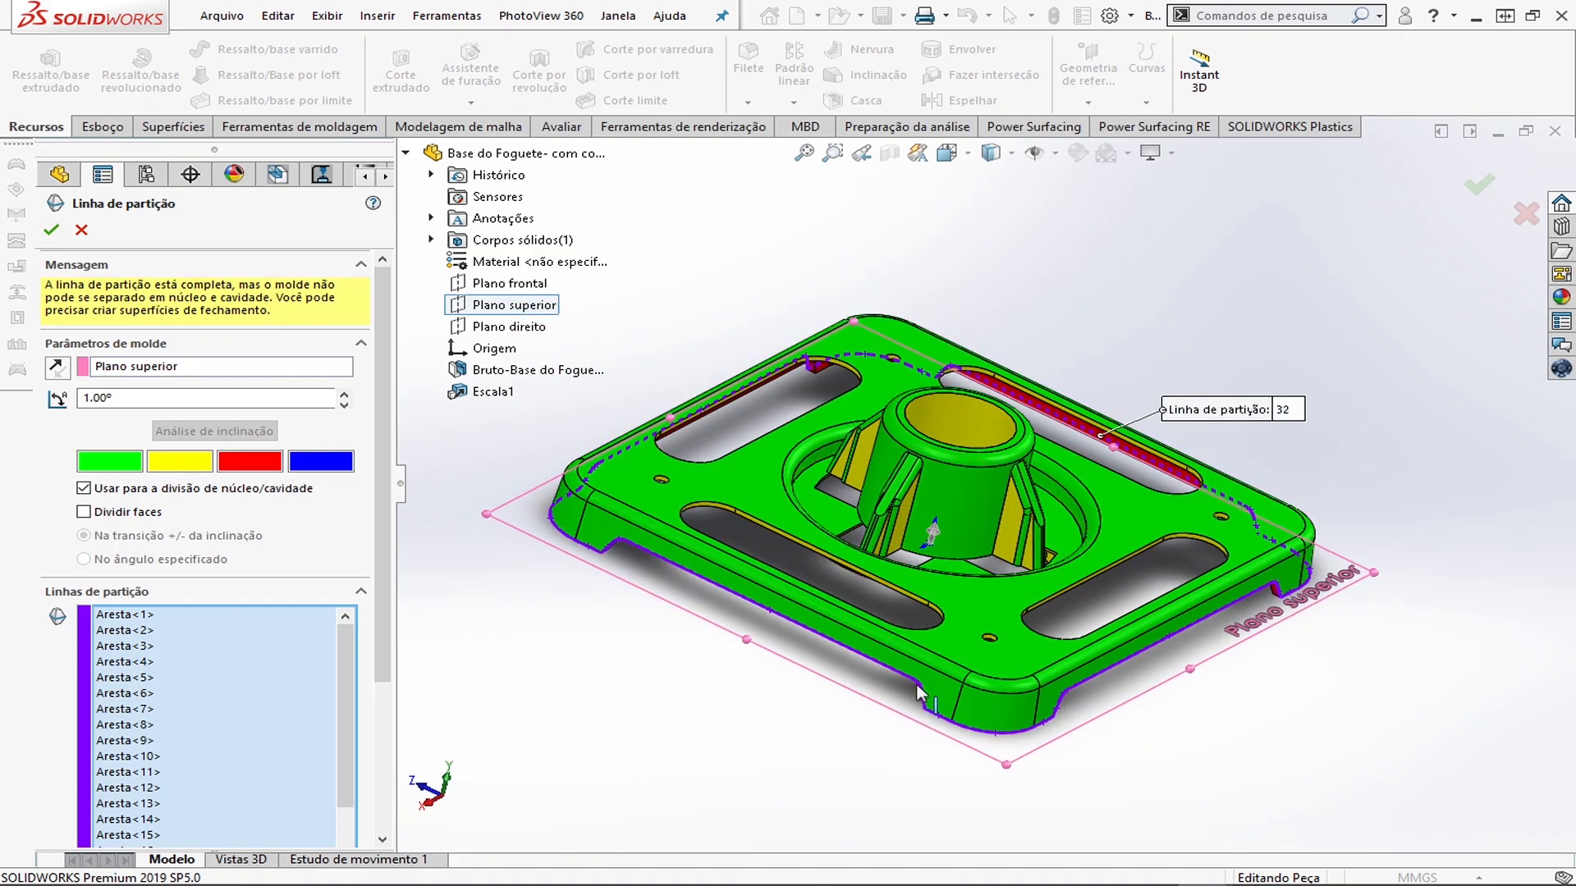
{"action": "middle_click_drag", "start_coordinate": [1430, 511], "coordinate": [1379, 486]}
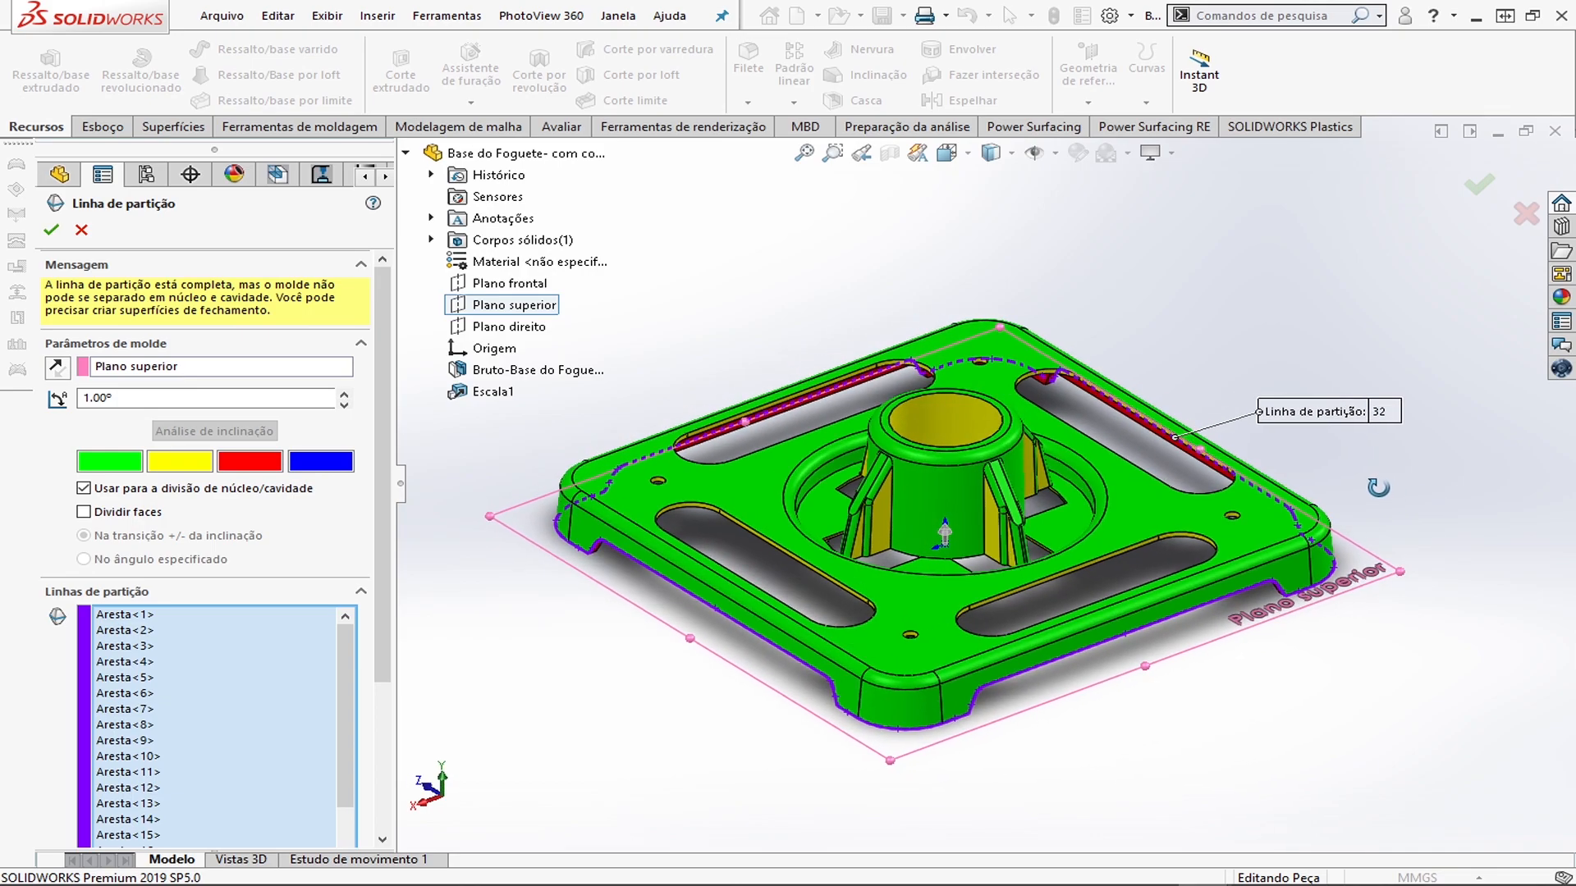
{"action": "scroll", "coordinate": [1379, 491], "scroll_direction": "up", "scroll_amount": 2}
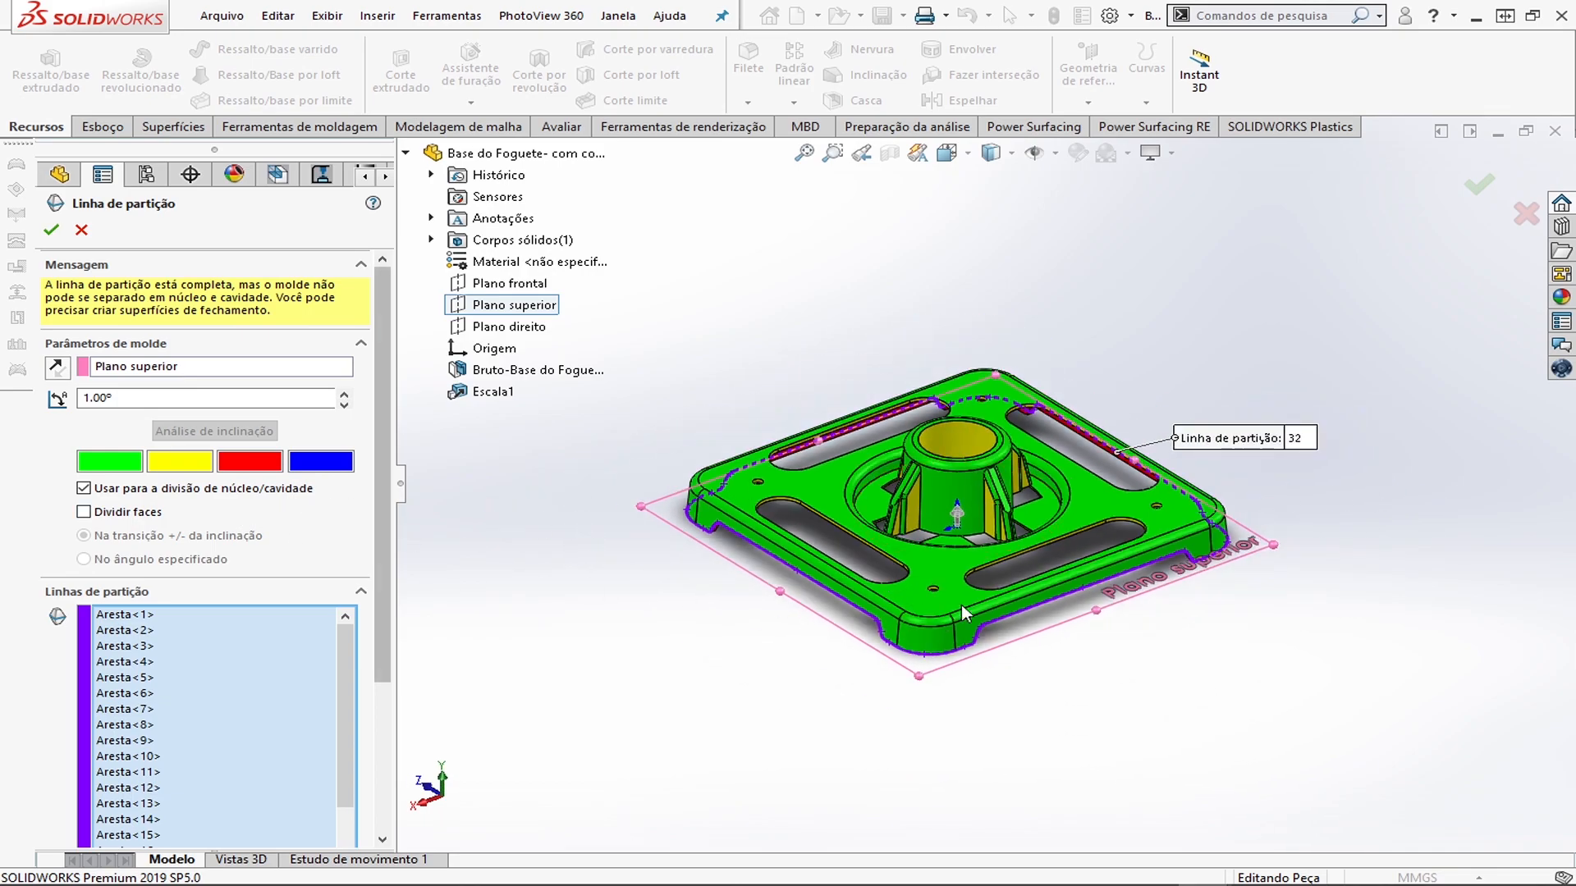
{"action": "scroll", "coordinate": [886, 604], "scroll_direction": "down", "scroll_amount": 3}
{"action": "middle_click_drag", "start_coordinate": [867, 509], "coordinate": [681, 574]}
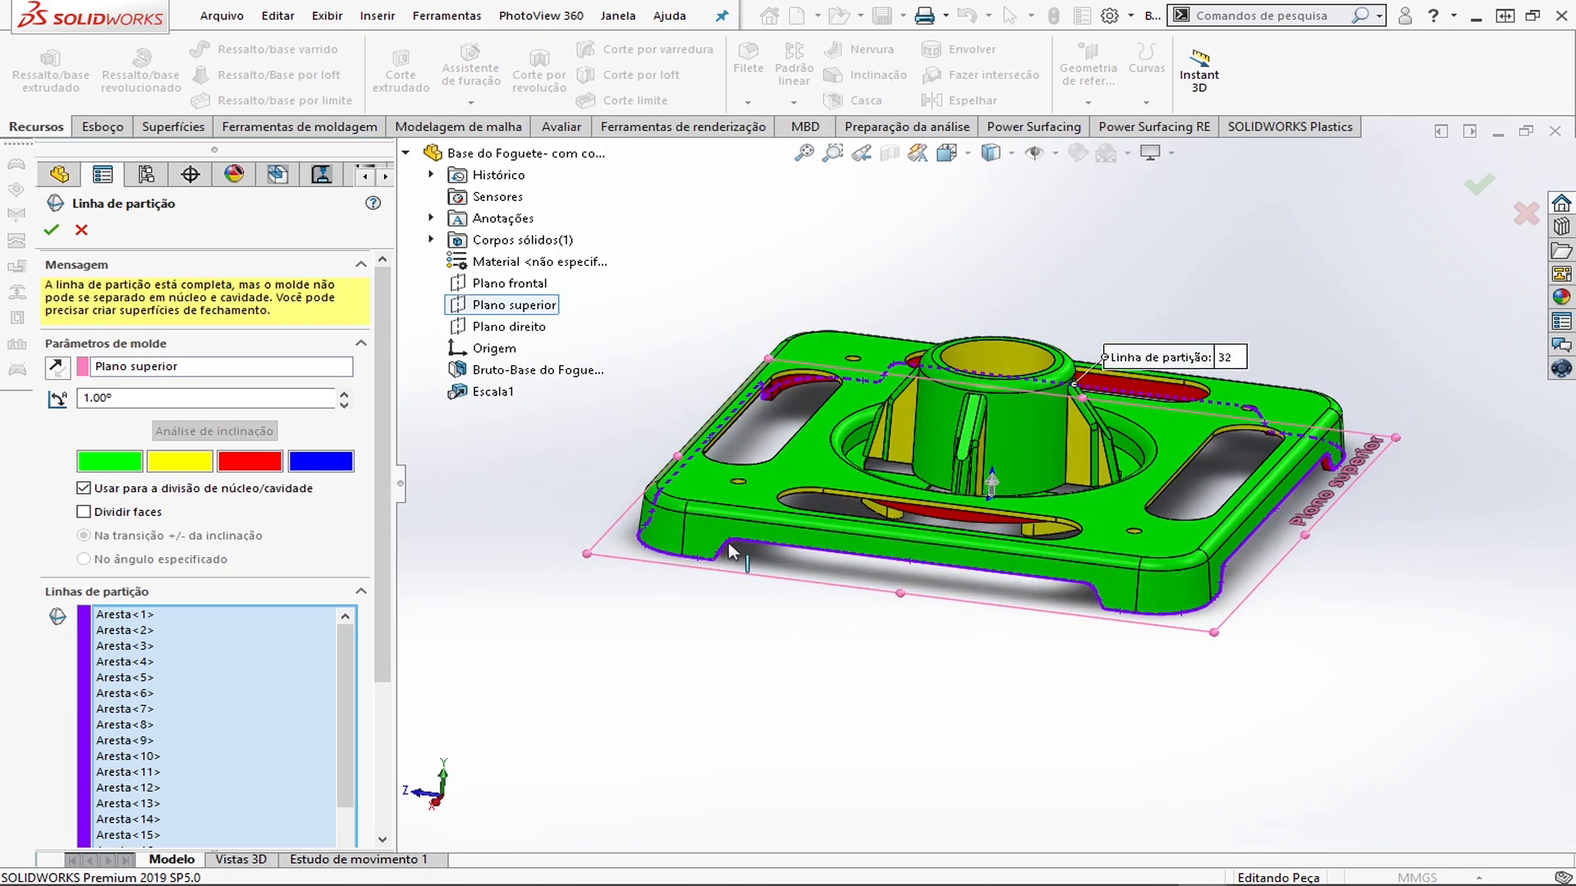
{"action": "middle_click_drag", "start_coordinate": [1231, 592], "coordinate": [703, 558]}
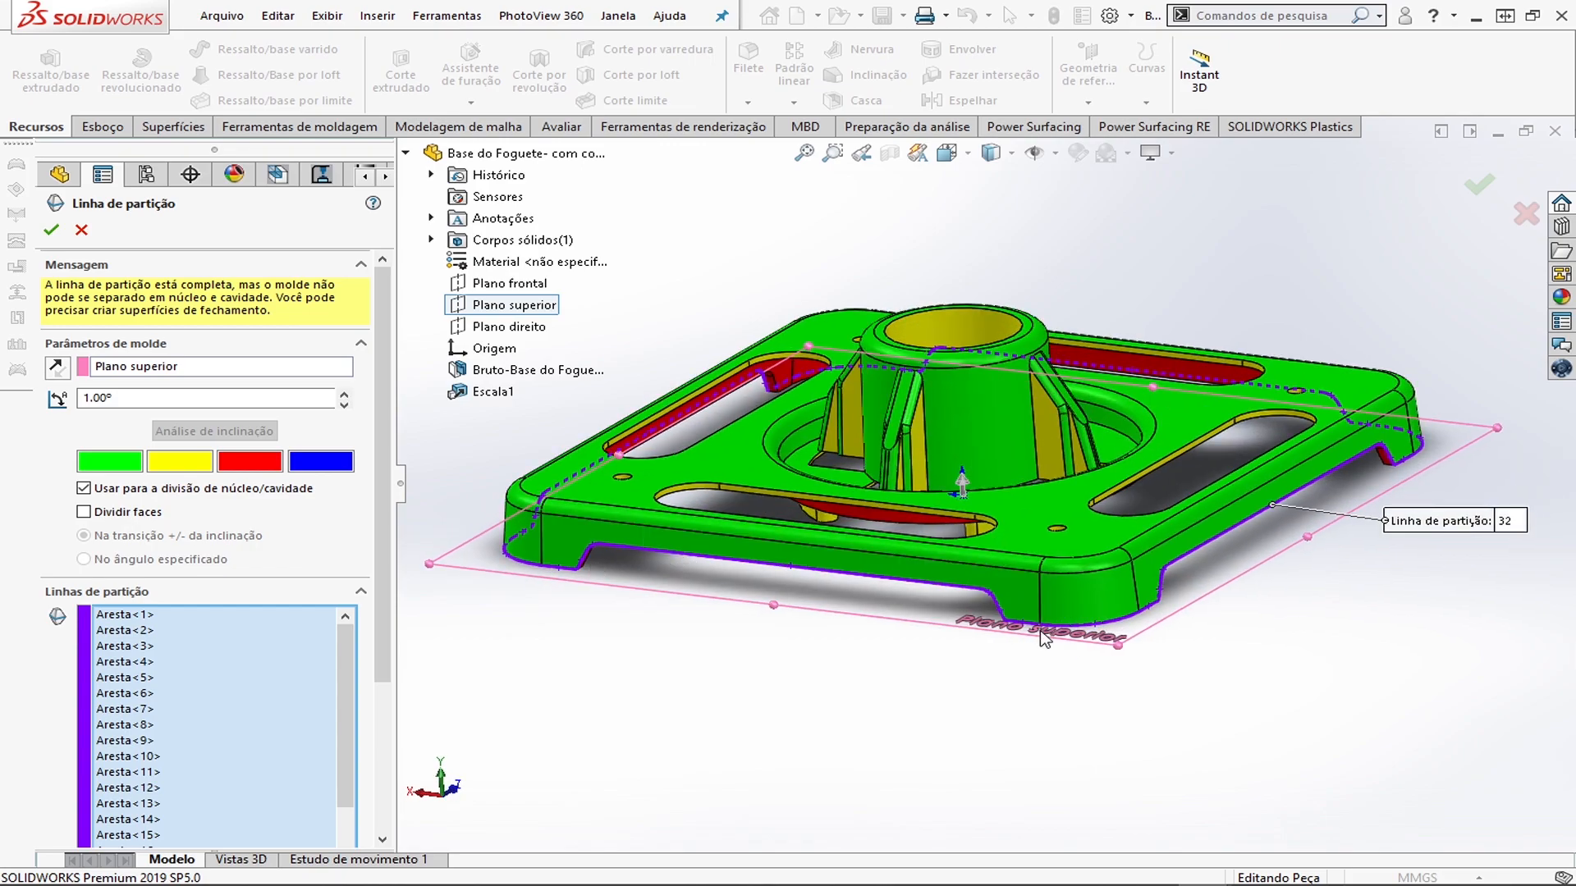
{"action": "middle_click_drag", "start_coordinate": [1341, 490], "coordinate": [1024, 633]}
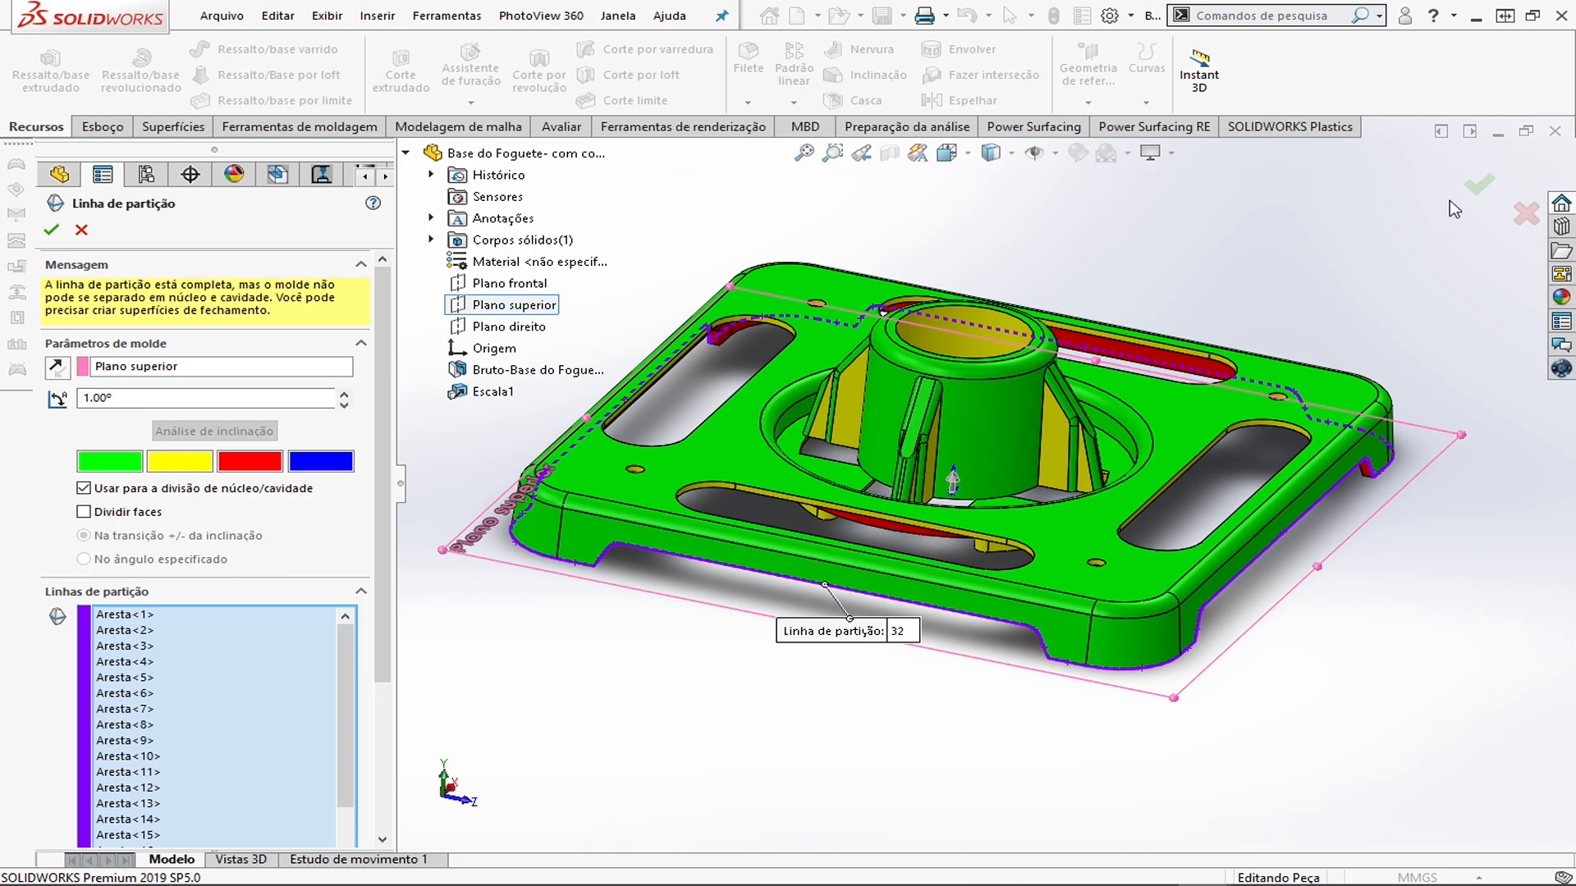
Accept the parting line with the automatically selected edges around the lower outer rim of the base
{"action": "key", "text": "z"}
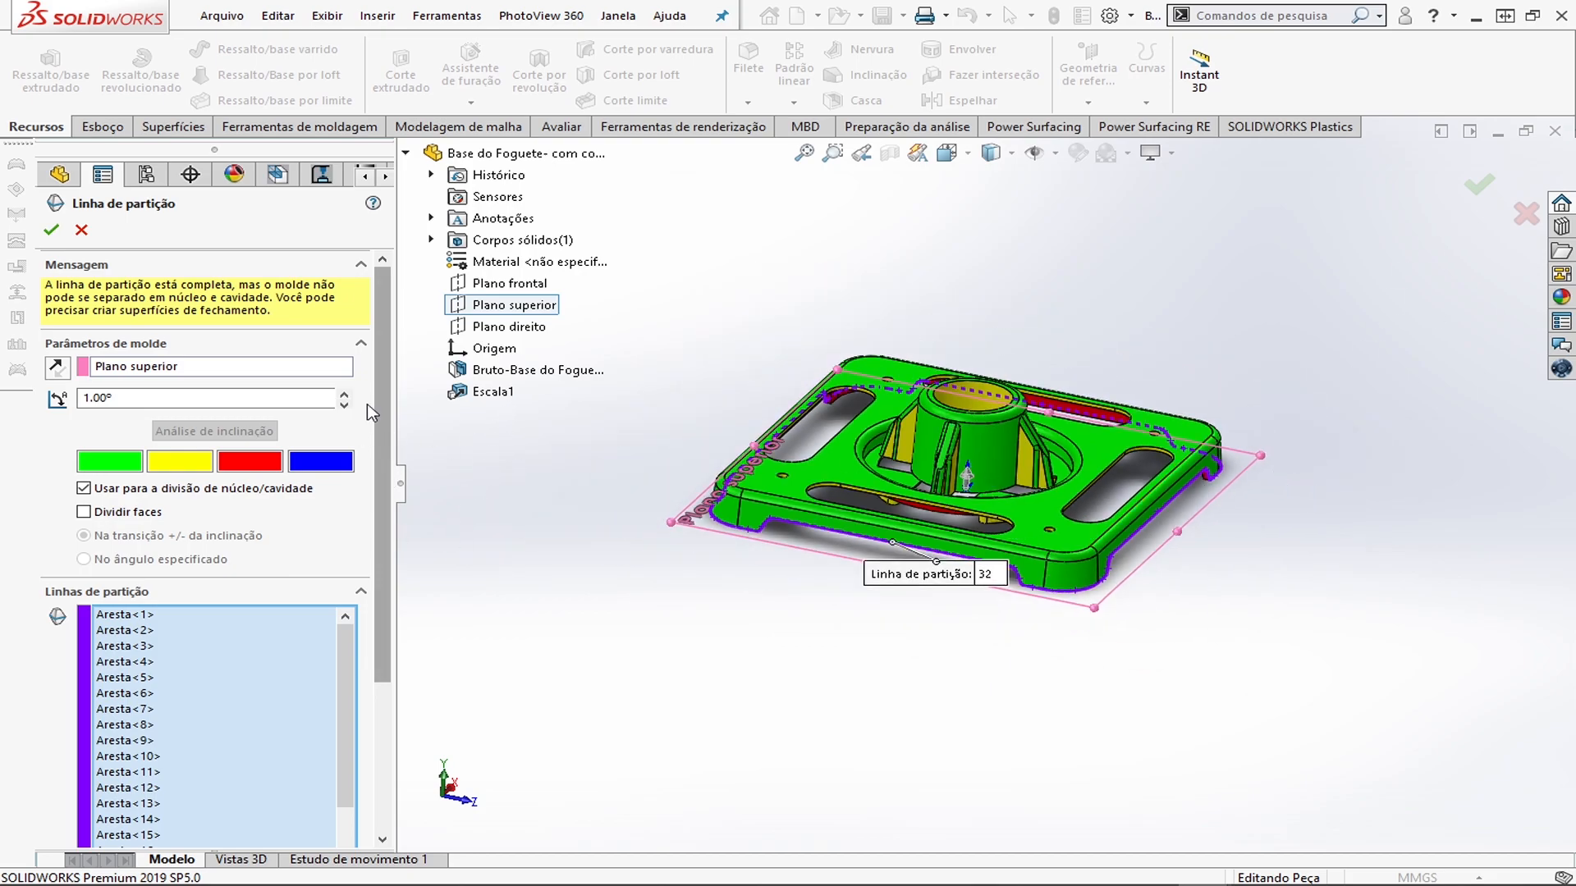
{"action": "left_click", "coordinate": [52, 231]}
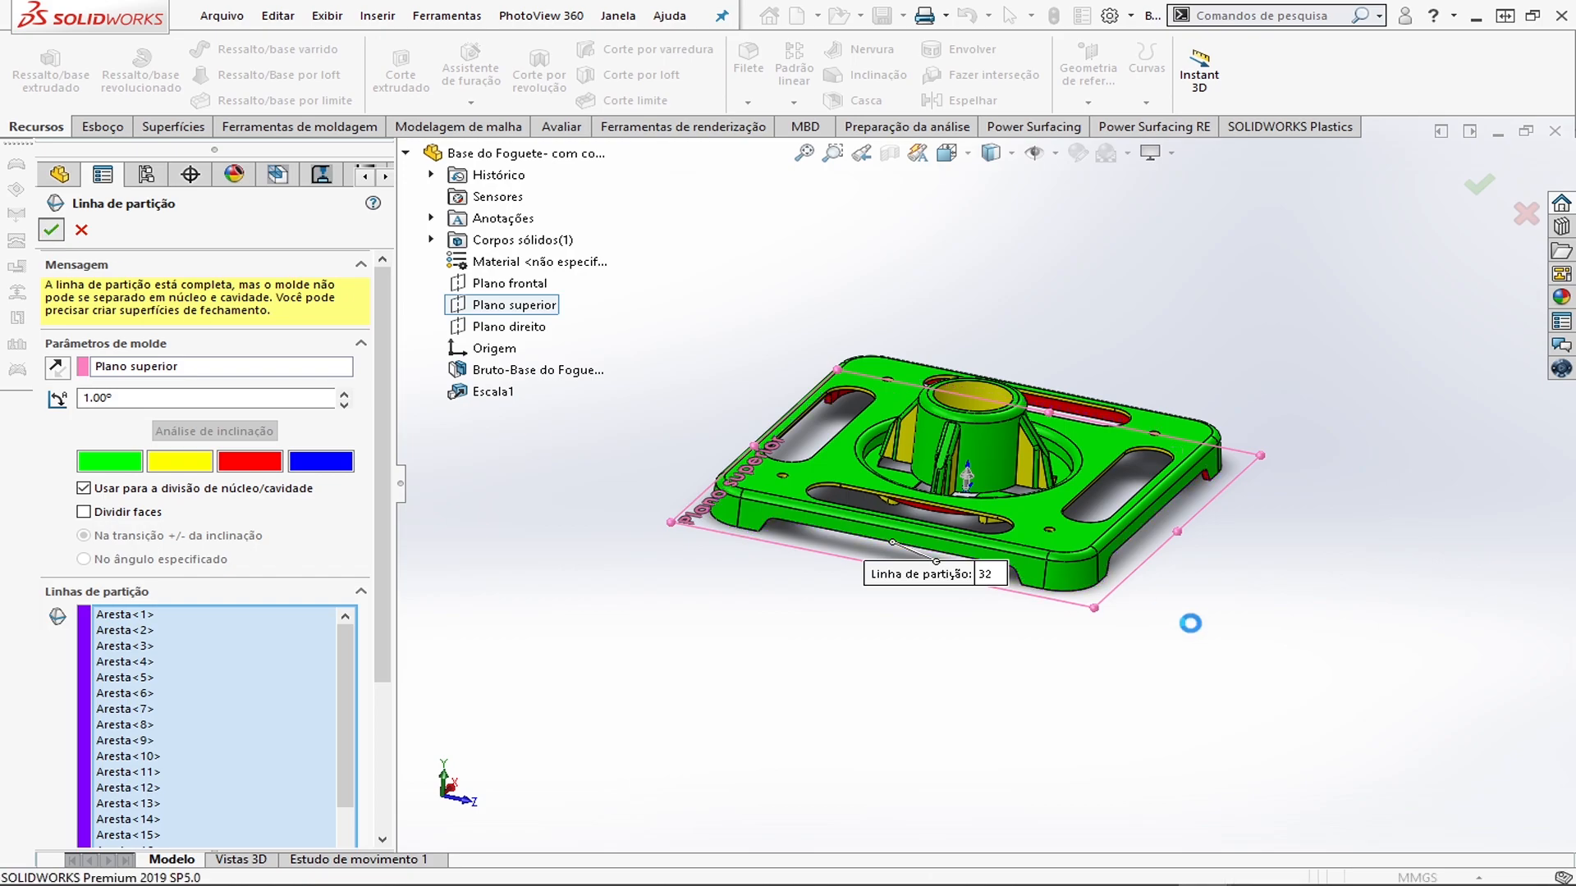
{"action": "middle_click_drag", "start_coordinate": [1091, 561], "coordinate": [1255, 571]}
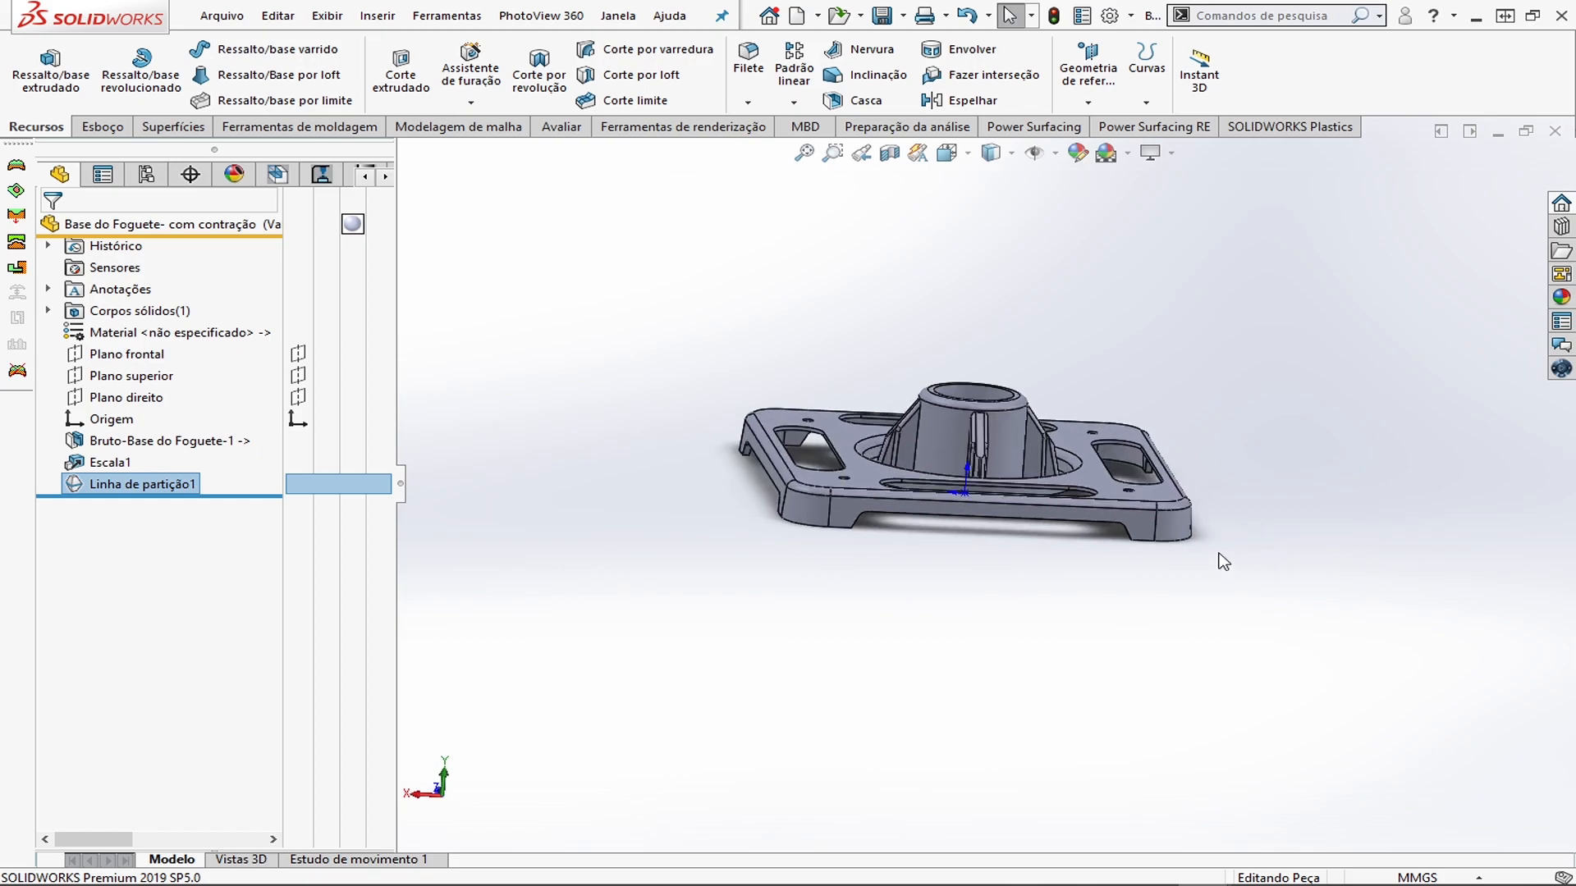
Examine the finished parting line around the outer rim of the base, along with its slots, holes and central ribs
{"action": "scroll", "coordinate": [828, 493], "scroll_direction": "down", "scroll_amount": 5}
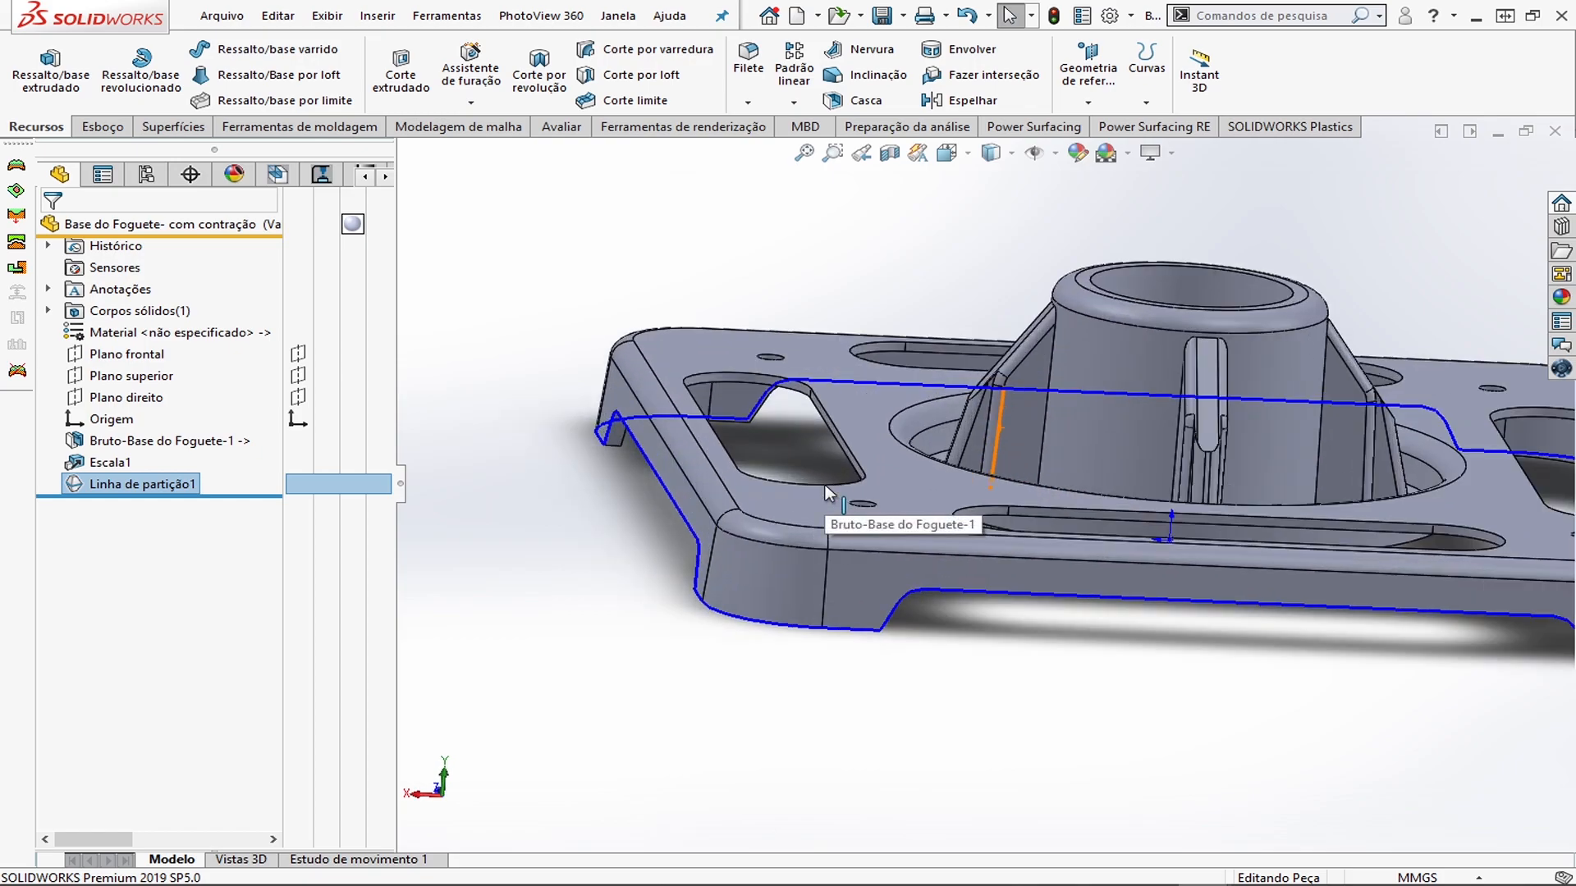
{"action": "scroll", "coordinate": [913, 517], "scroll_direction": "up", "scroll_amount": 5}
{"action": "scroll", "coordinate": [1292, 461], "scroll_direction": "down", "scroll_amount": 3}
{"action": "middle_click_drag", "start_coordinate": [1231, 450], "coordinate": [869, 476]}
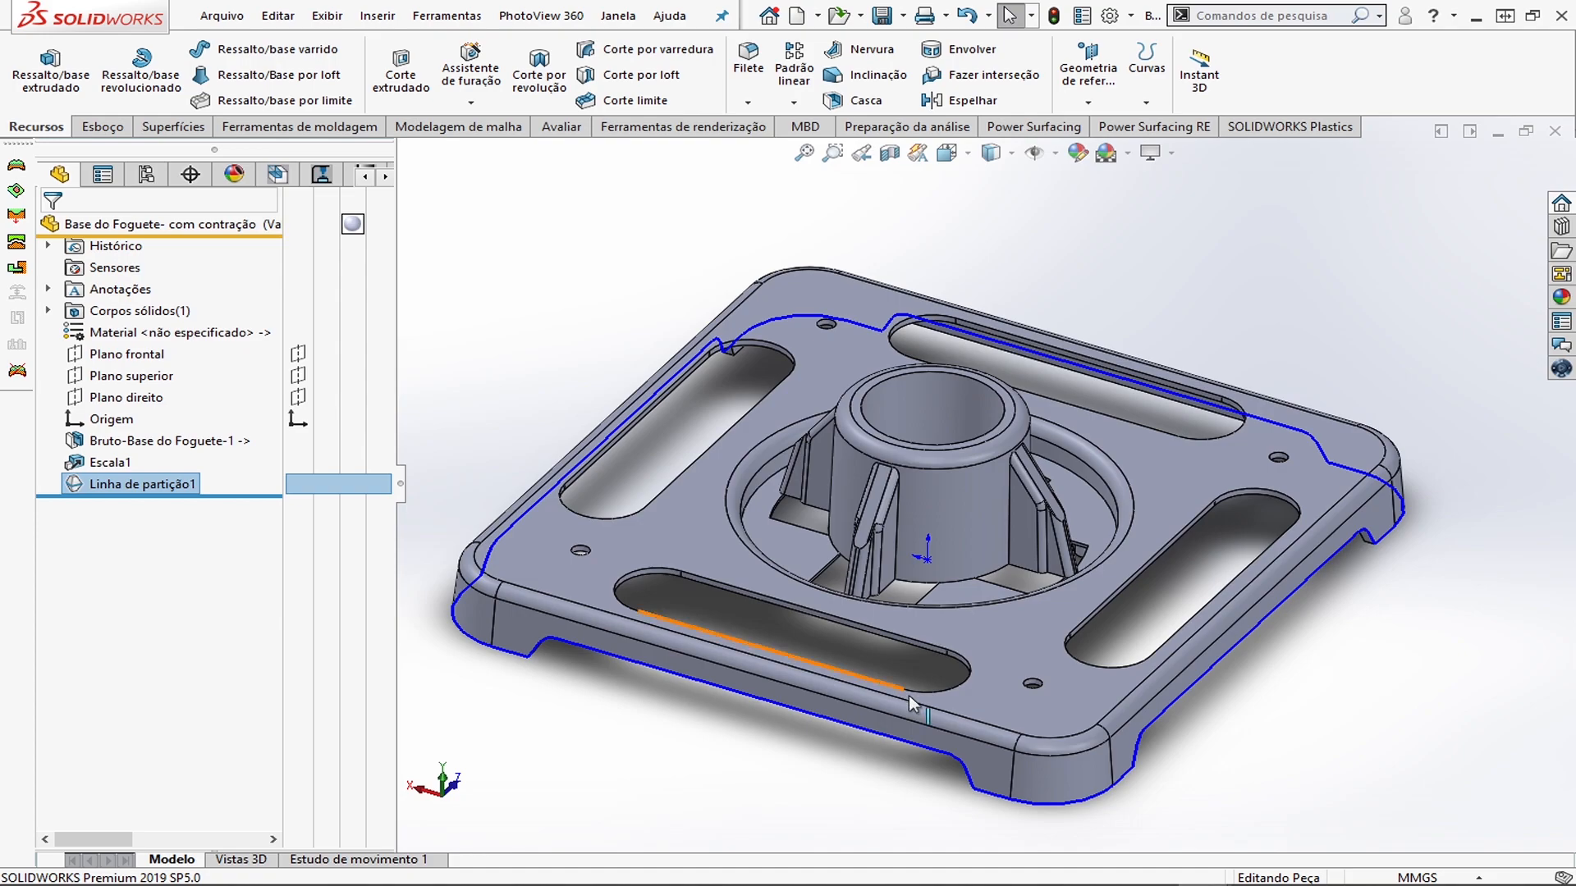
{"action": "scroll", "coordinate": [755, 525], "scroll_direction": "down", "scroll_amount": 4}
{"action": "scroll", "coordinate": [1035, 558], "scroll_direction": "up", "scroll_amount": 2}
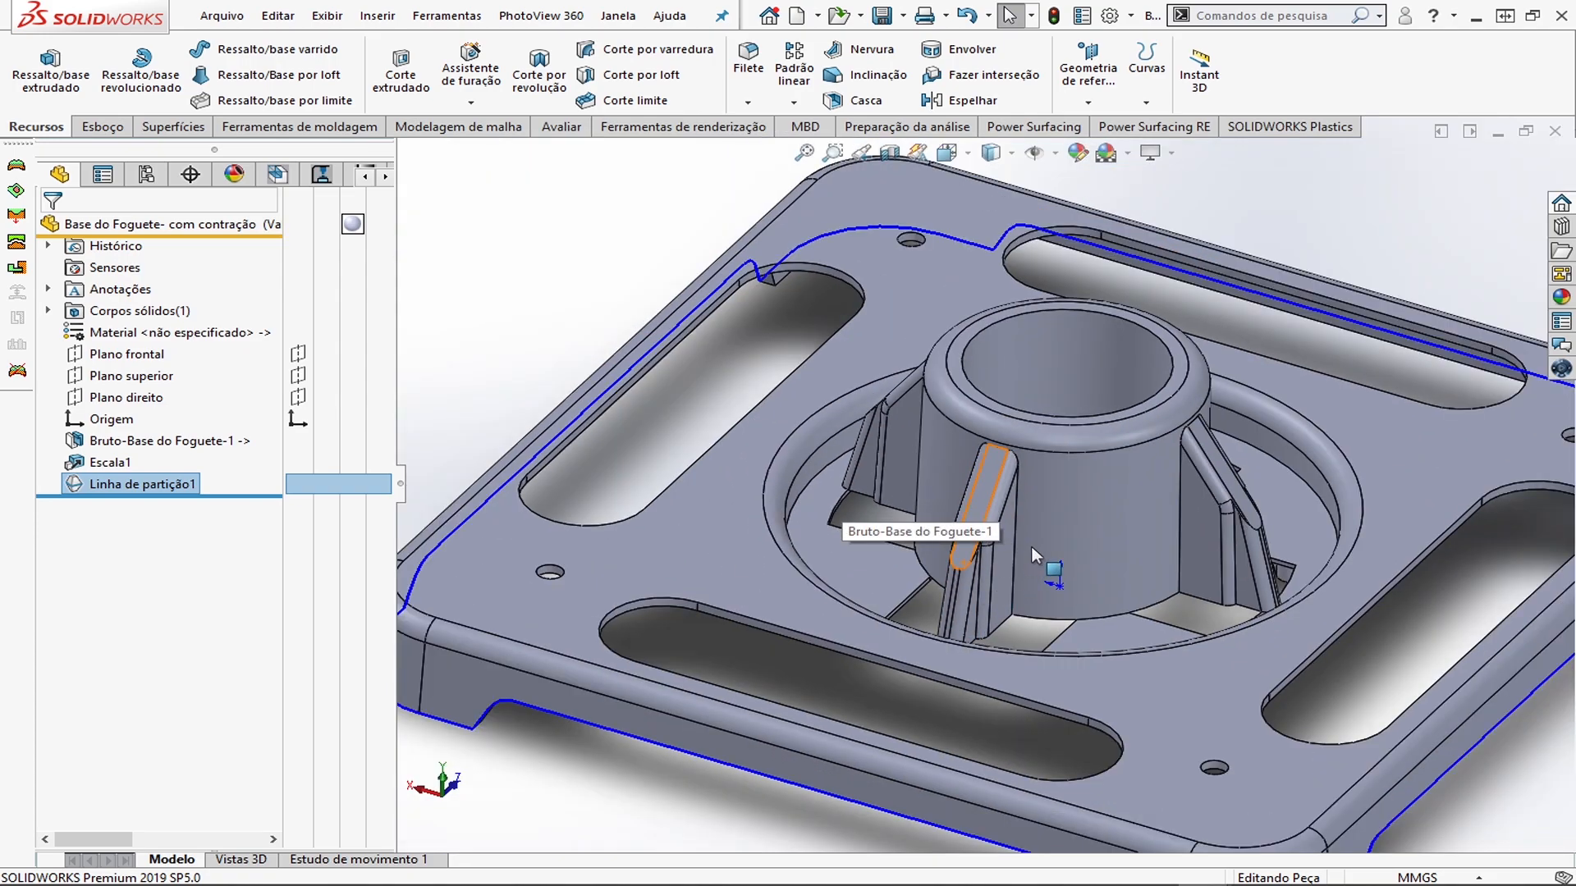
{"action": "scroll", "coordinate": [1036, 558], "scroll_direction": "up", "scroll_amount": 3}
{"action": "middle_click_drag", "start_coordinate": [1036, 558], "coordinate": [1231, 472]}
{"action": "scroll", "coordinate": [1229, 468], "scroll_direction": "up", "scroll_amount": 2}
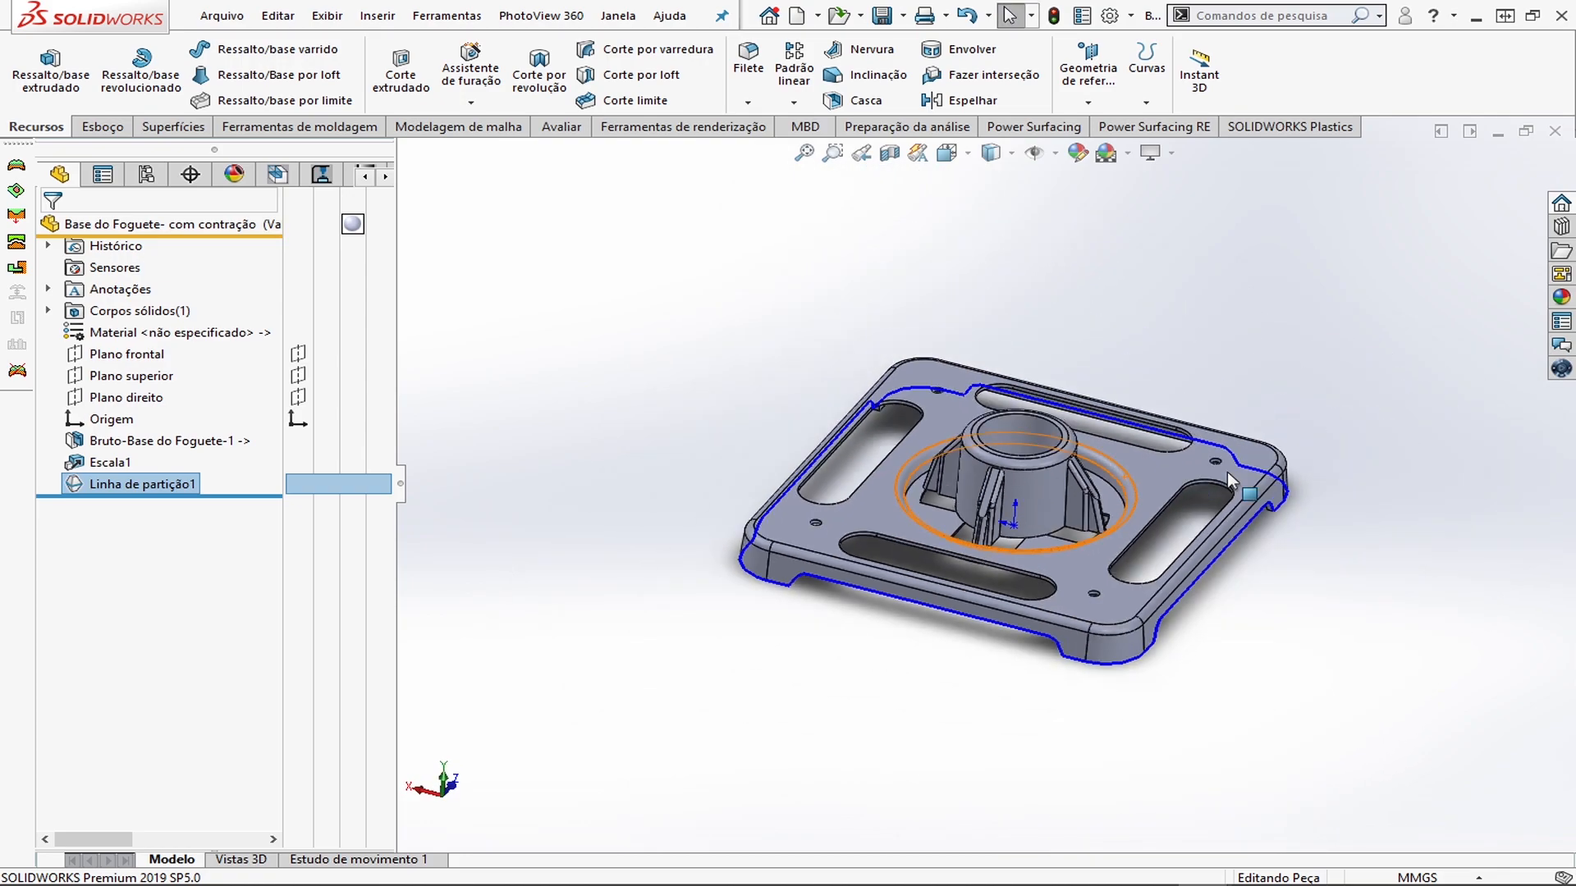
{"action": "scroll", "coordinate": [1228, 467], "scroll_direction": "down", "scroll_amount": 1}
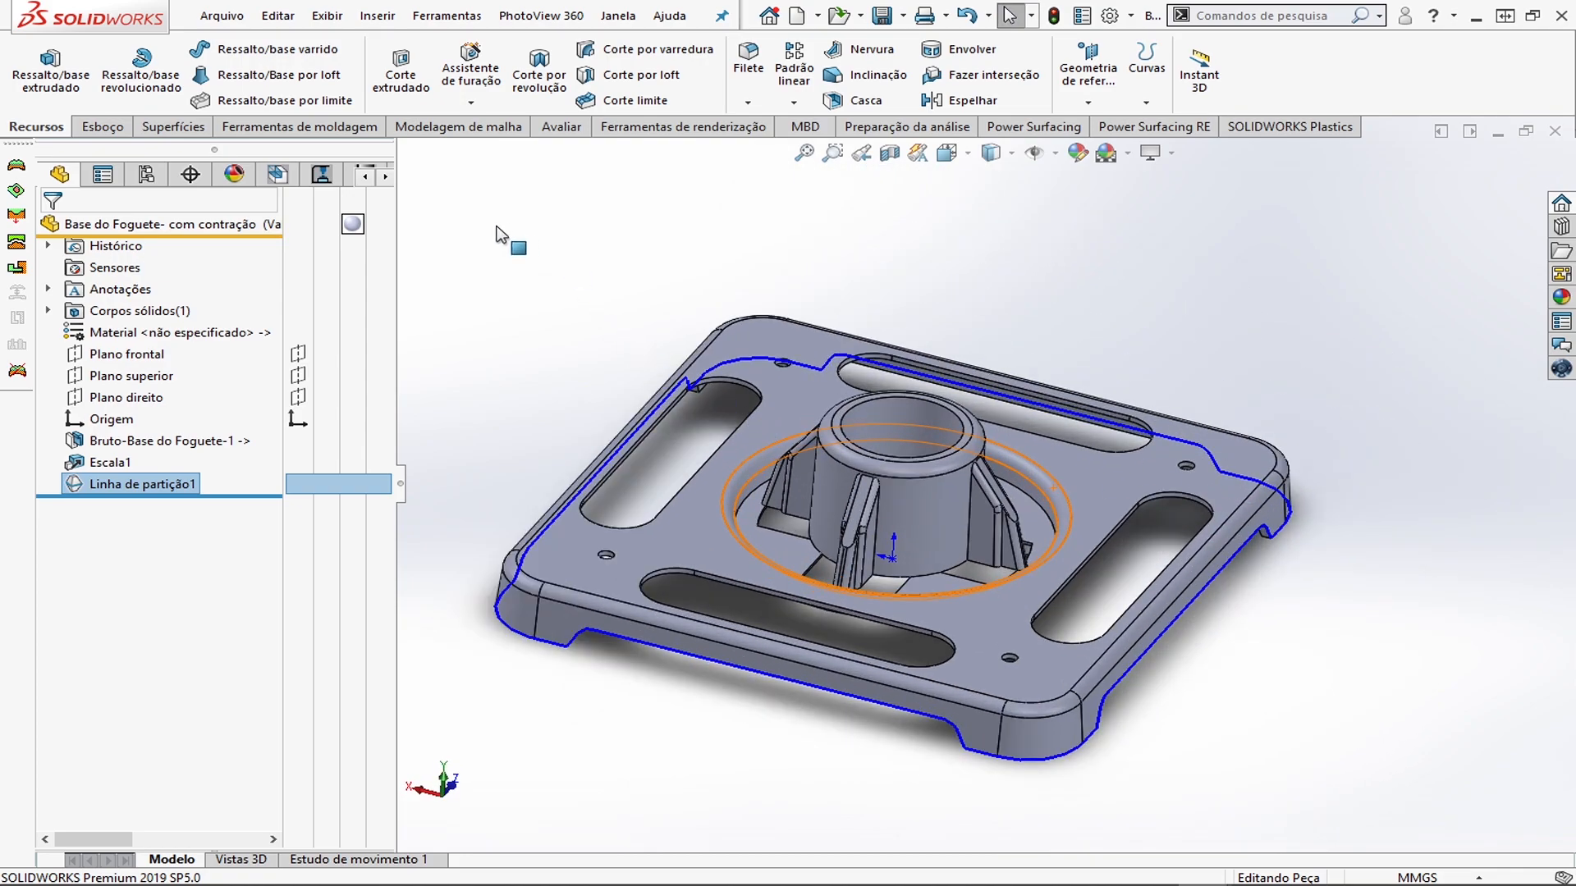
{"action": "left_click", "coordinate": [380, 17]}
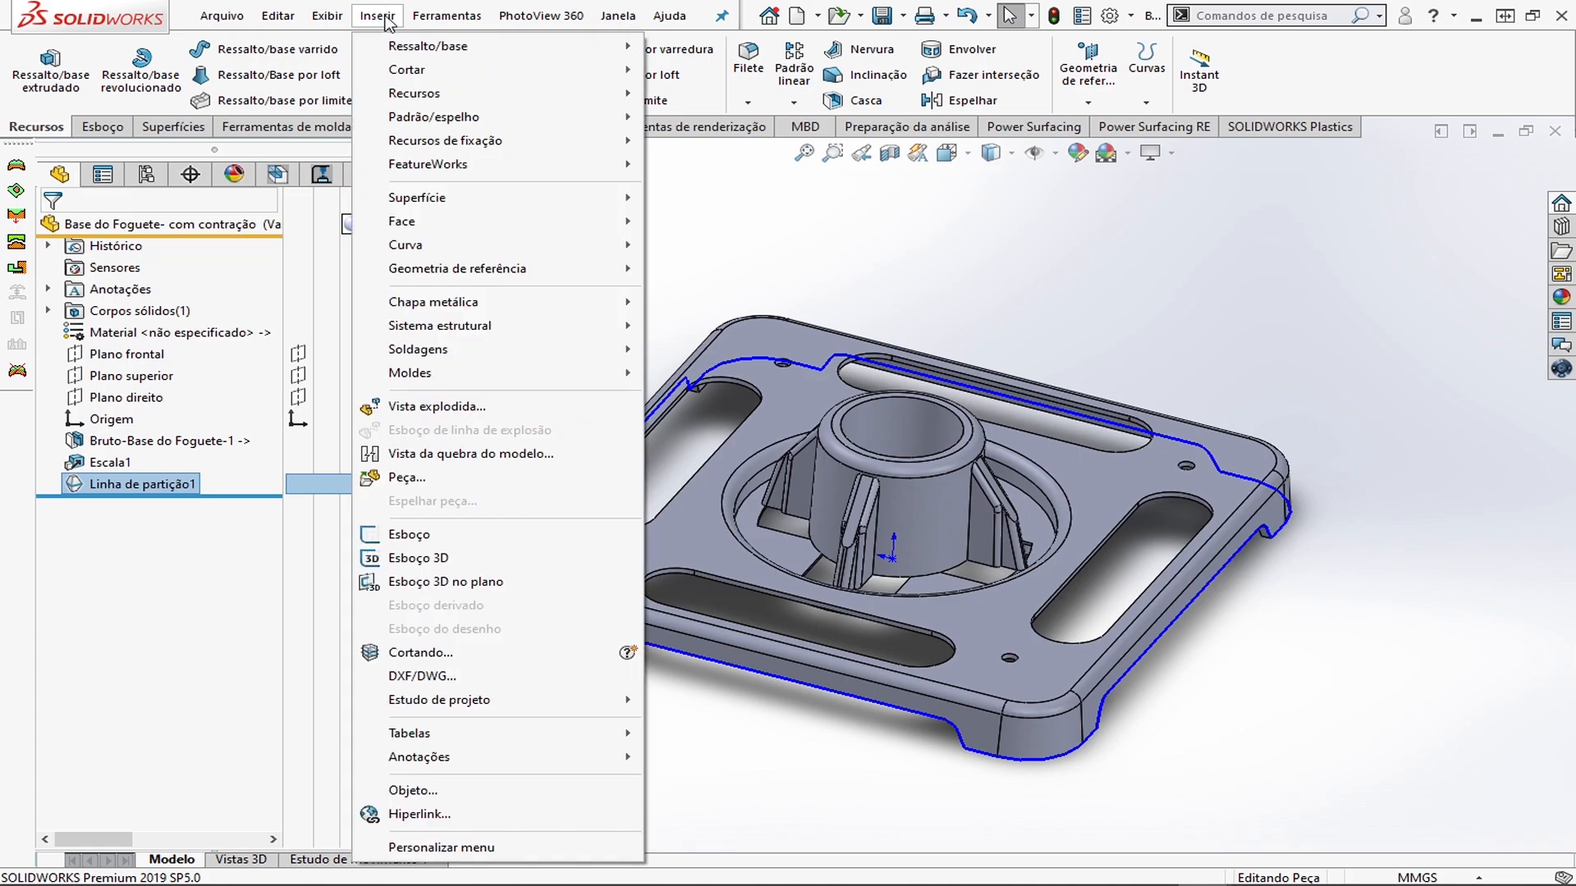
{"action": "mouse_move", "coordinate": [445, 377]}
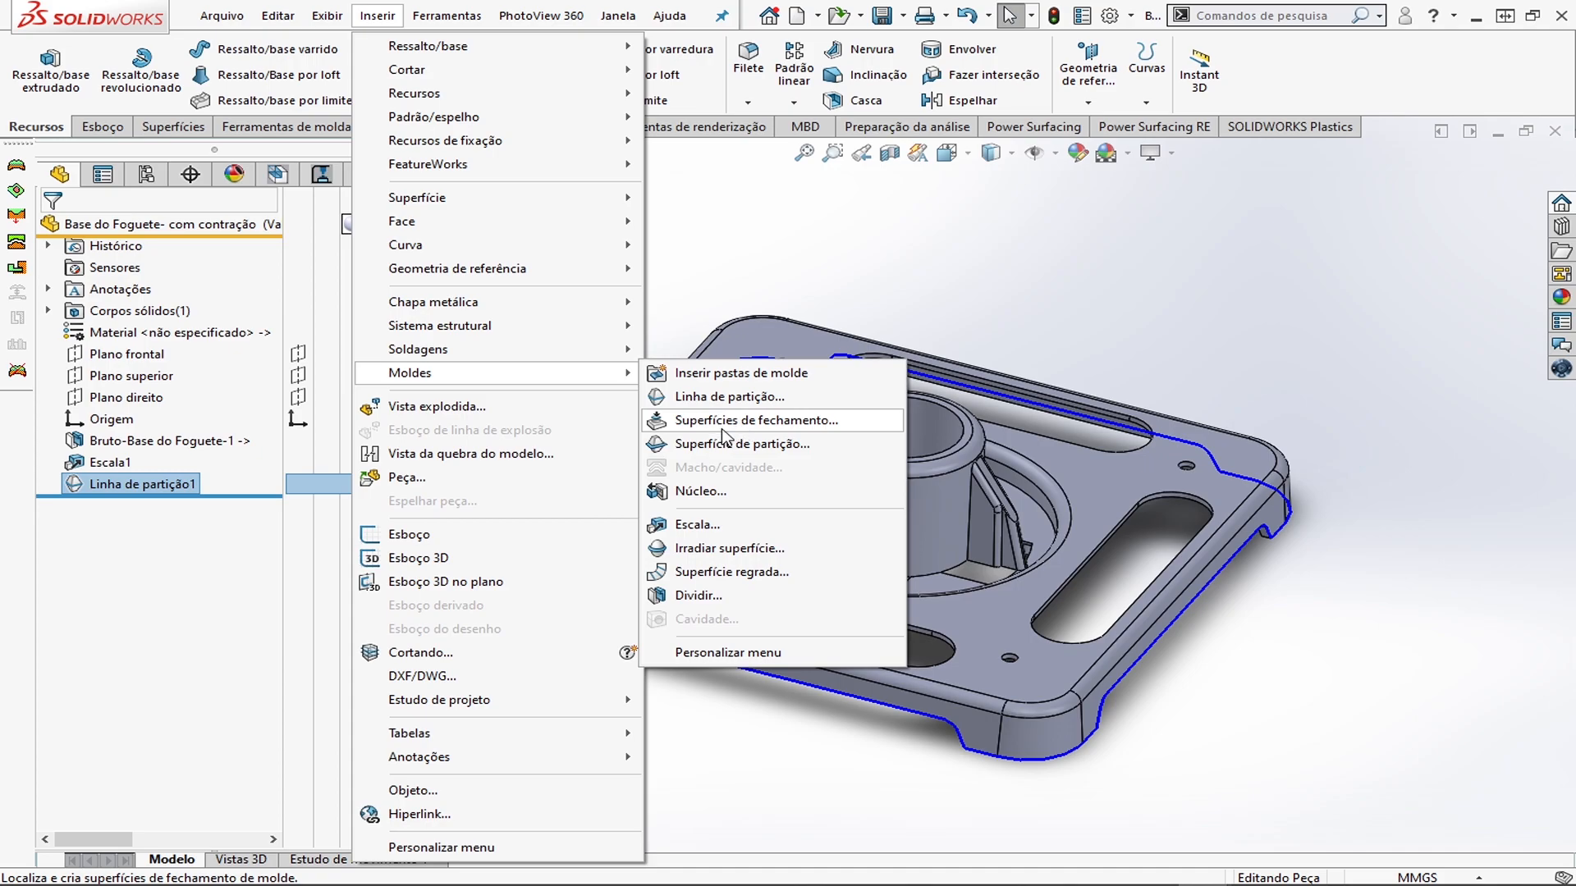
{"action": "left_click", "coordinate": [1229, 286]}
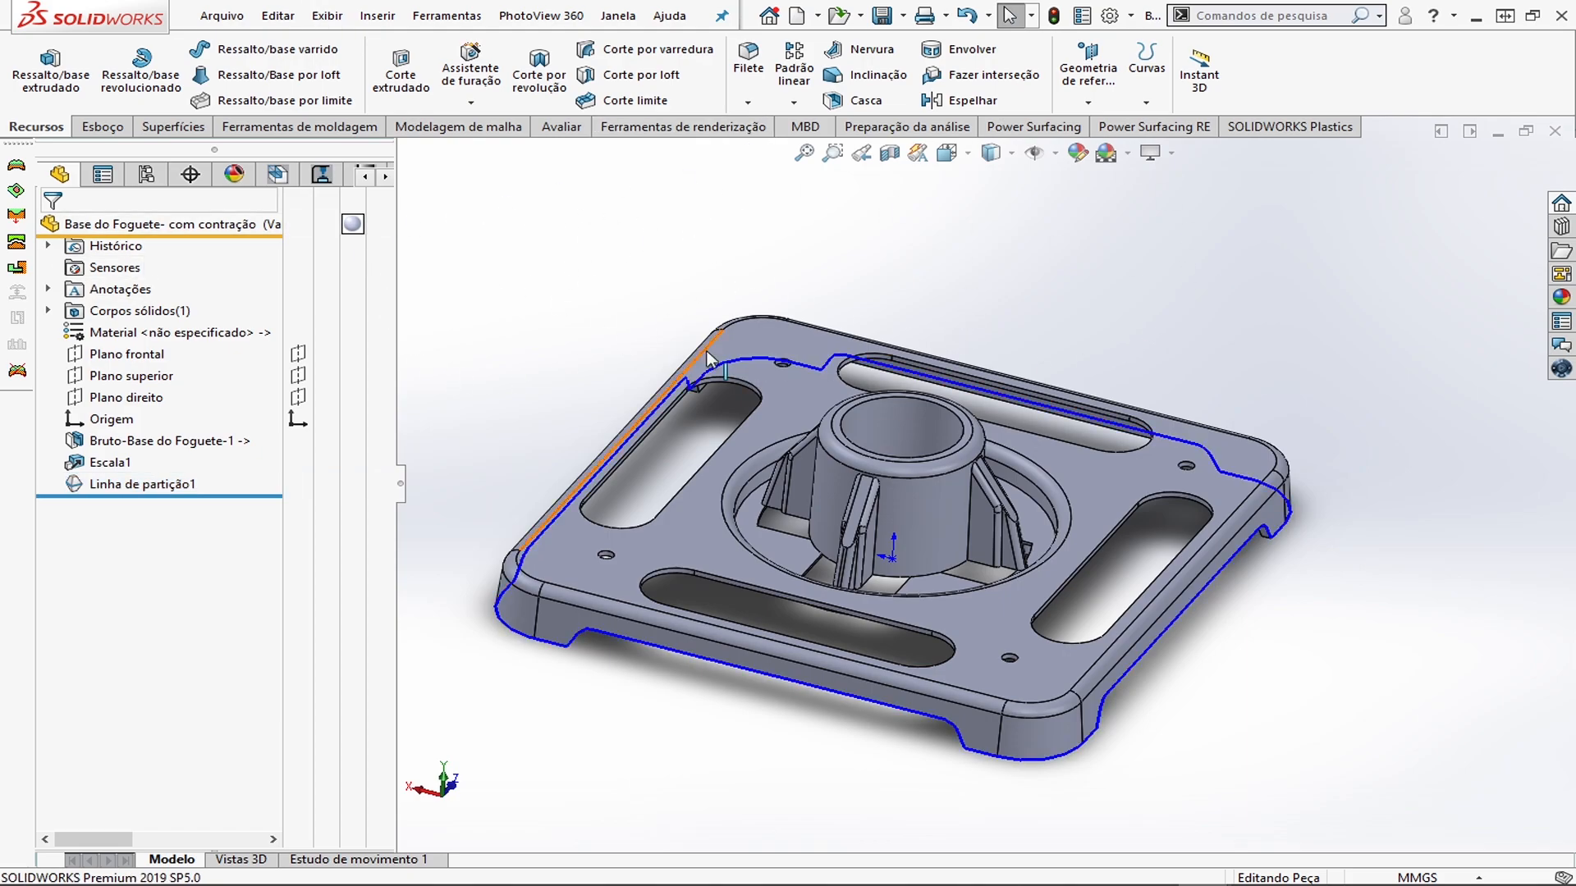
Open the CommandManager customization and review the hidden tool groups, including Tinta de esboço, Soldagens and Chapa metálica
{"action": "left_click", "coordinate": [289, 127]}
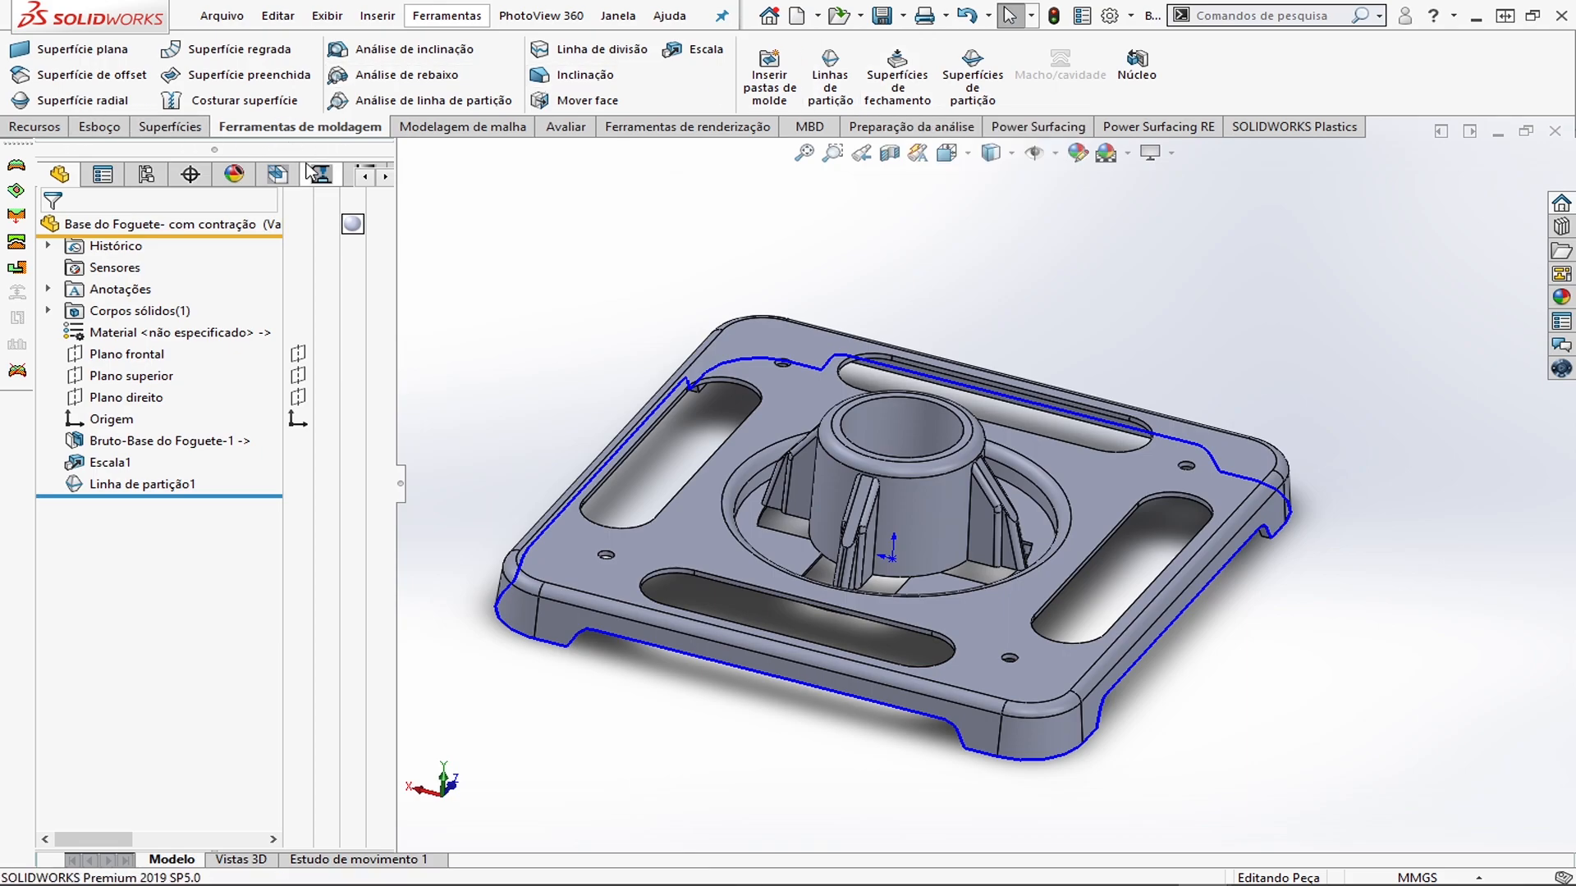
{"action": "right_click", "coordinate": [1197, 74]}
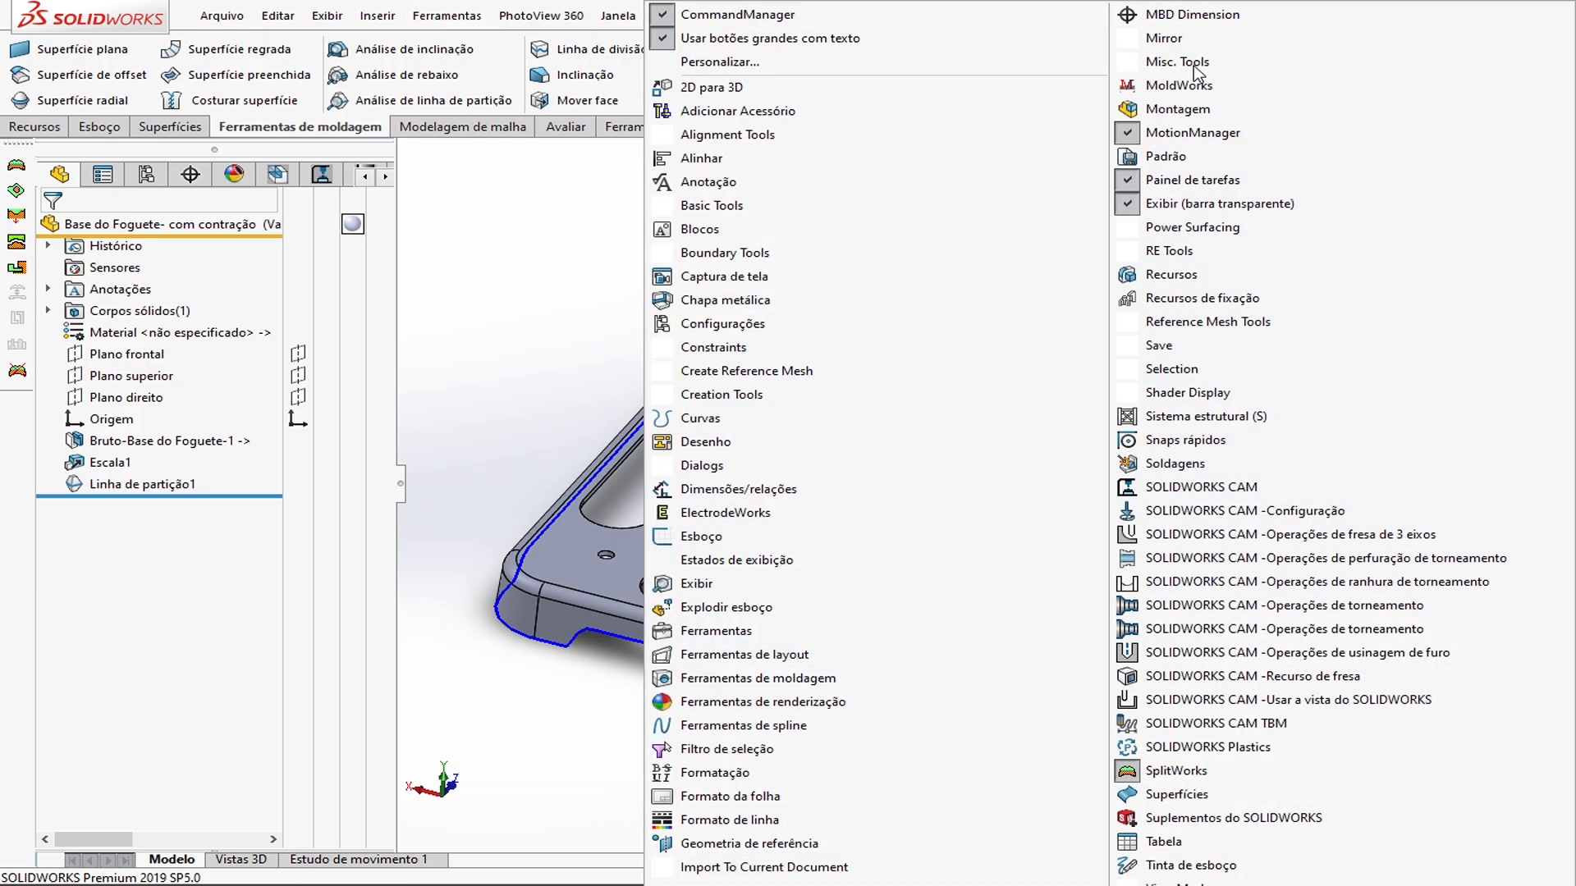
{"action": "left_click", "coordinate": [716, 61]}
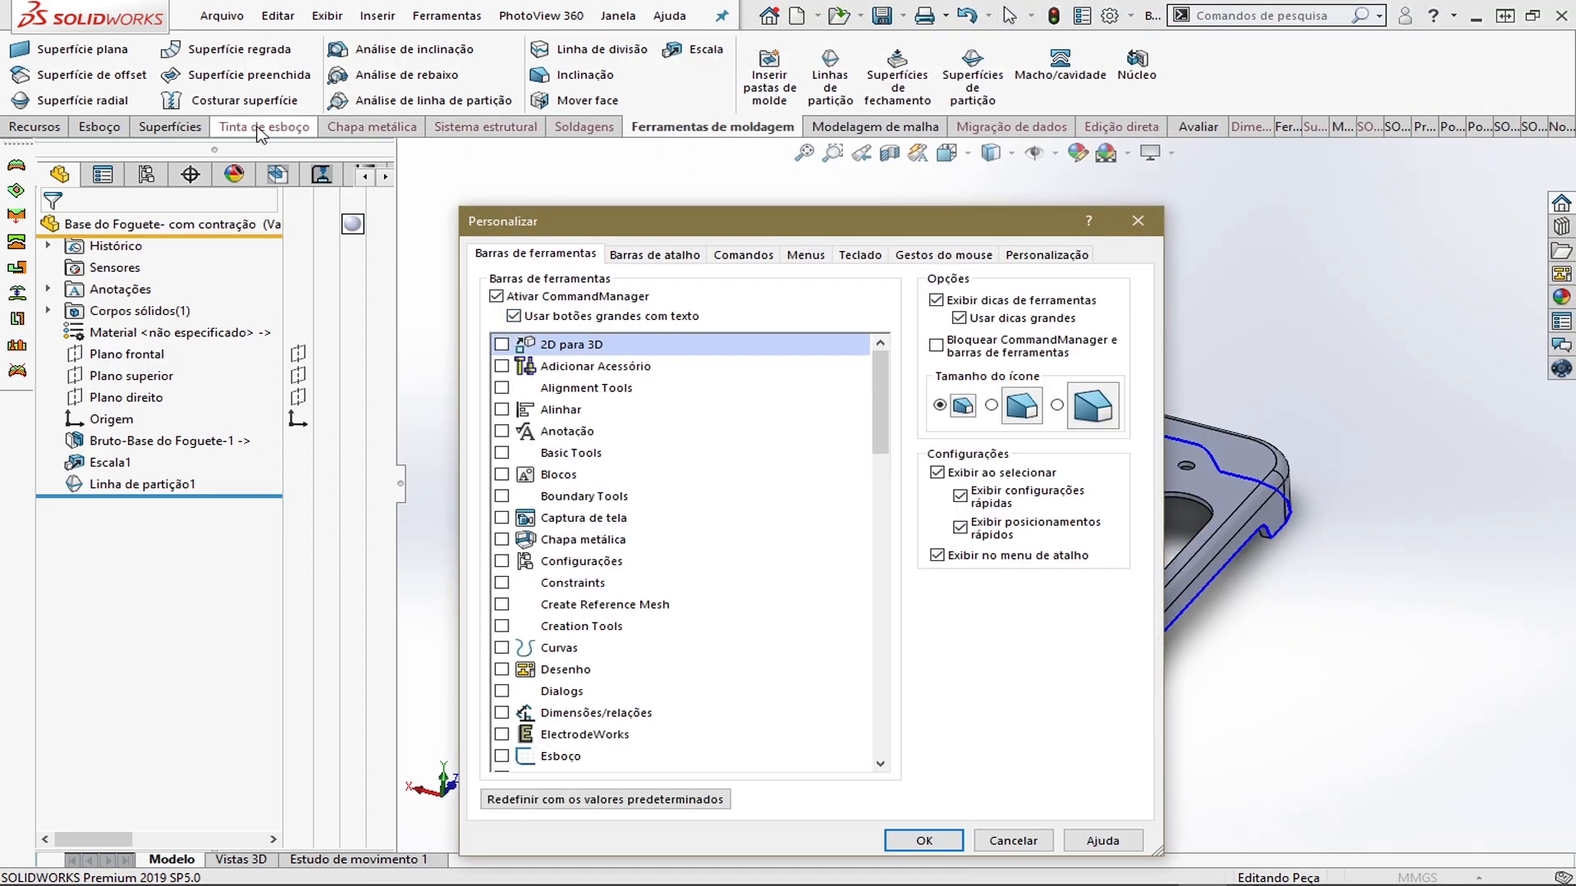
{"action": "left_click", "coordinate": [386, 128]}
{"action": "left_click", "coordinate": [468, 133]}
{"action": "left_click", "coordinate": [572, 133]}
{"action": "left_click", "coordinate": [488, 132]}
{"action": "left_click", "coordinate": [347, 131]}
{"action": "left_click", "coordinate": [288, 131]}
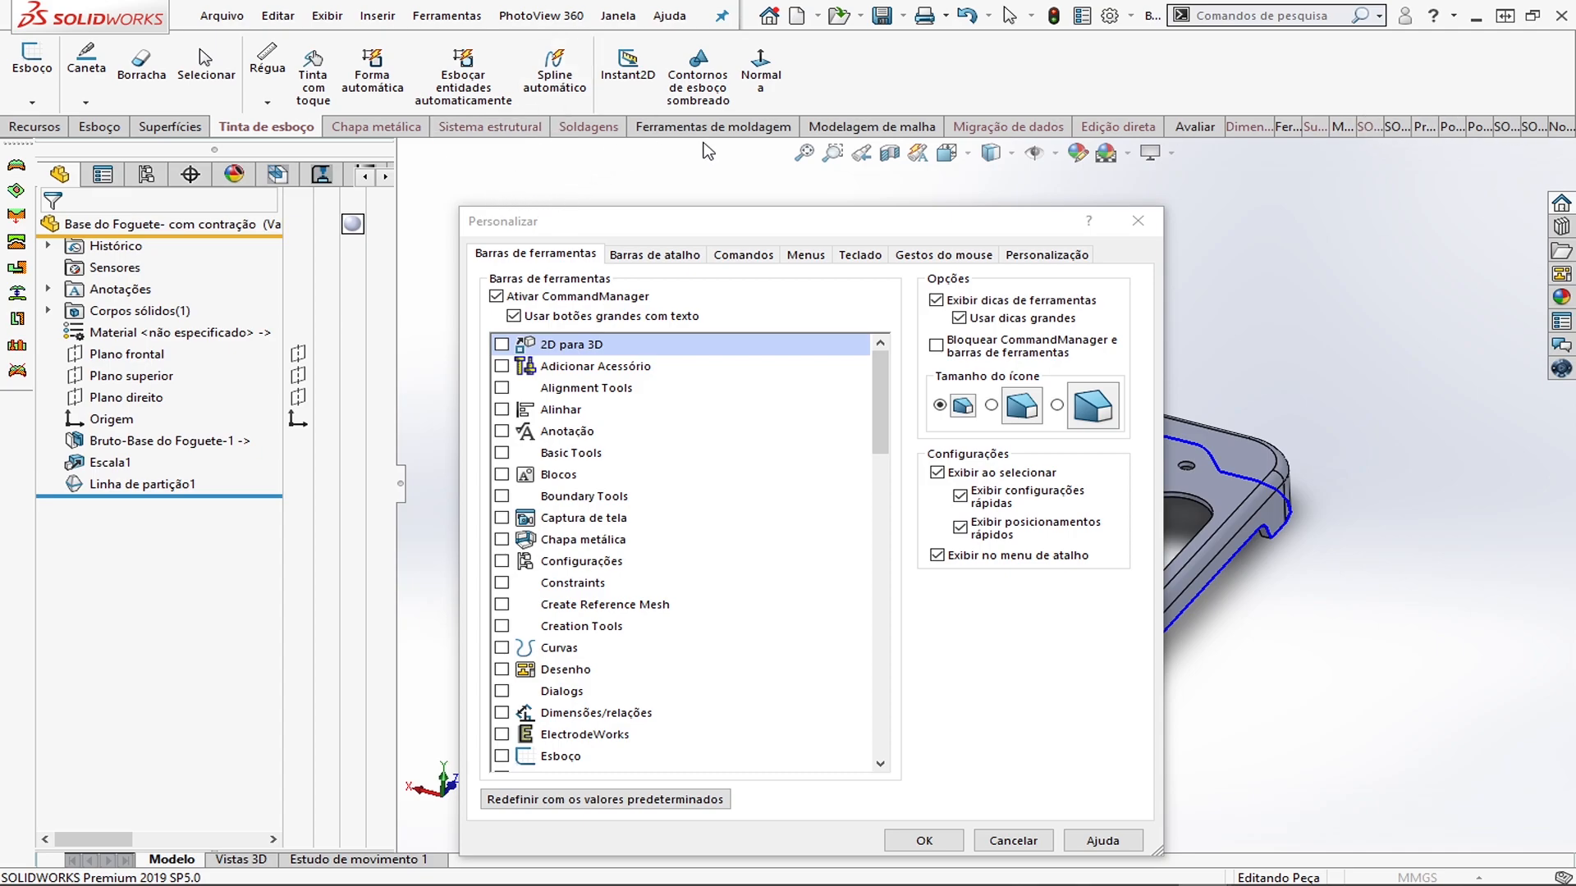
{"action": "left_click", "coordinate": [586, 128]}
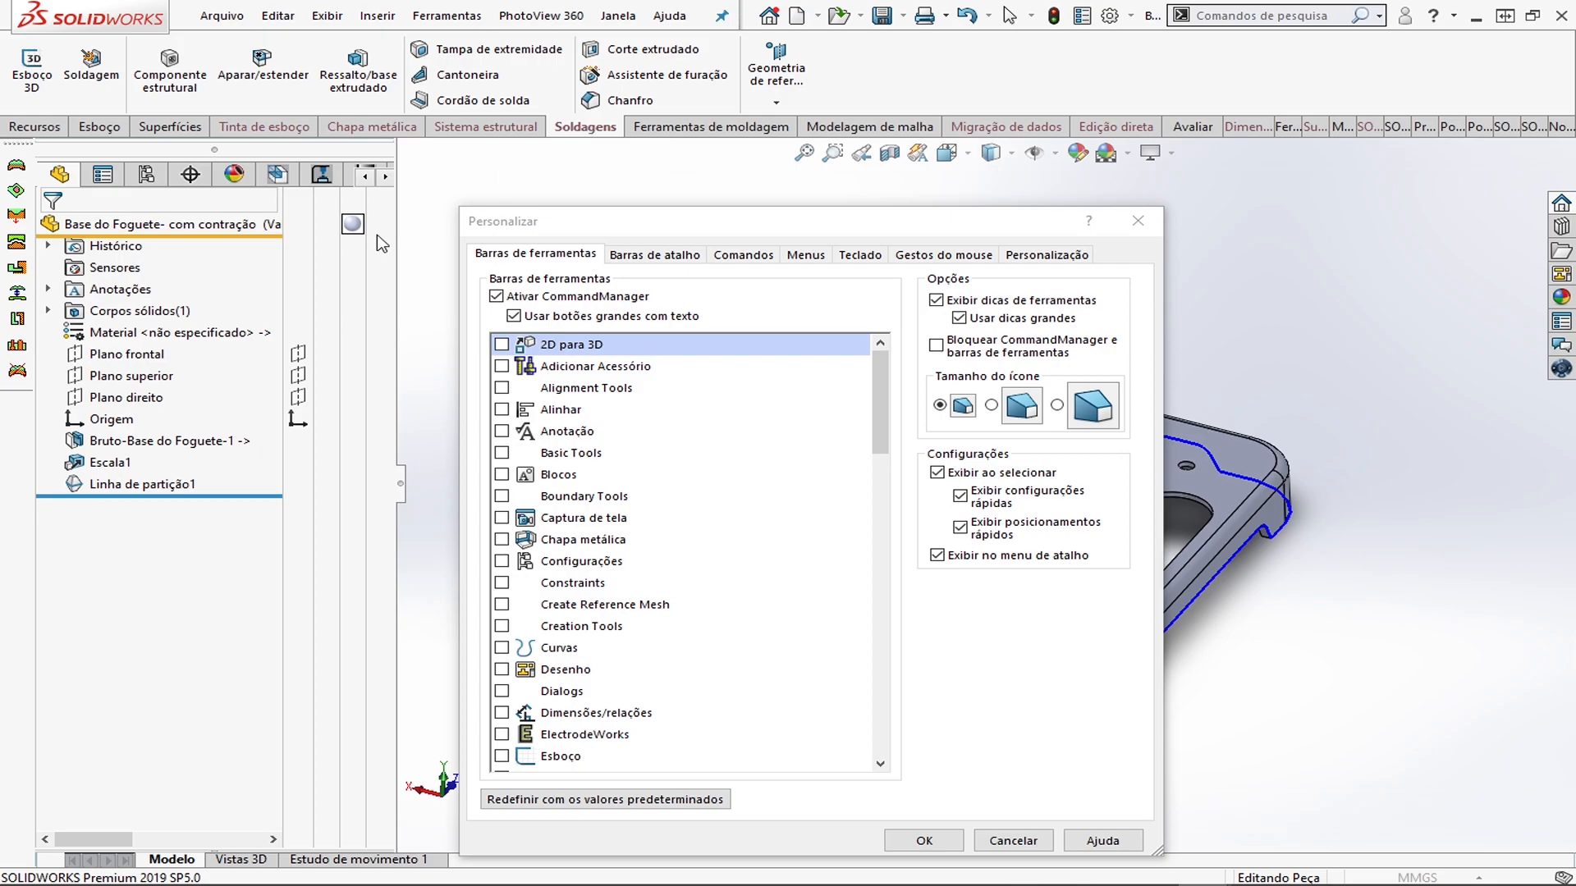
{"action": "left_click", "coordinate": [371, 126]}
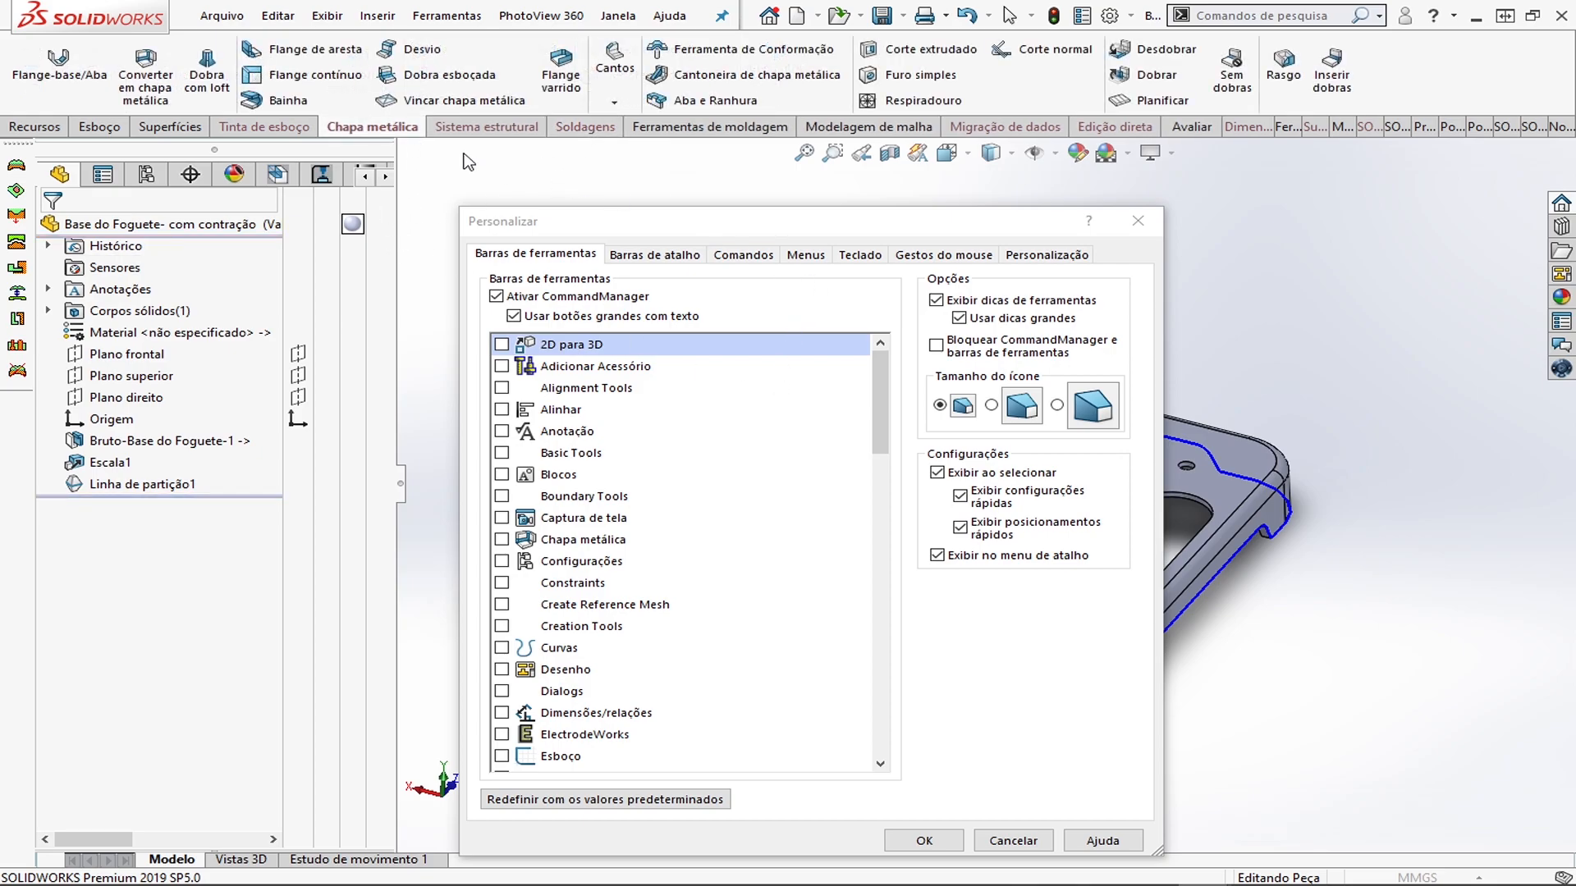
Show the Chapa metálica tool group in the CommandManager and hide it again
{"action": "right_click", "coordinate": [384, 135]}
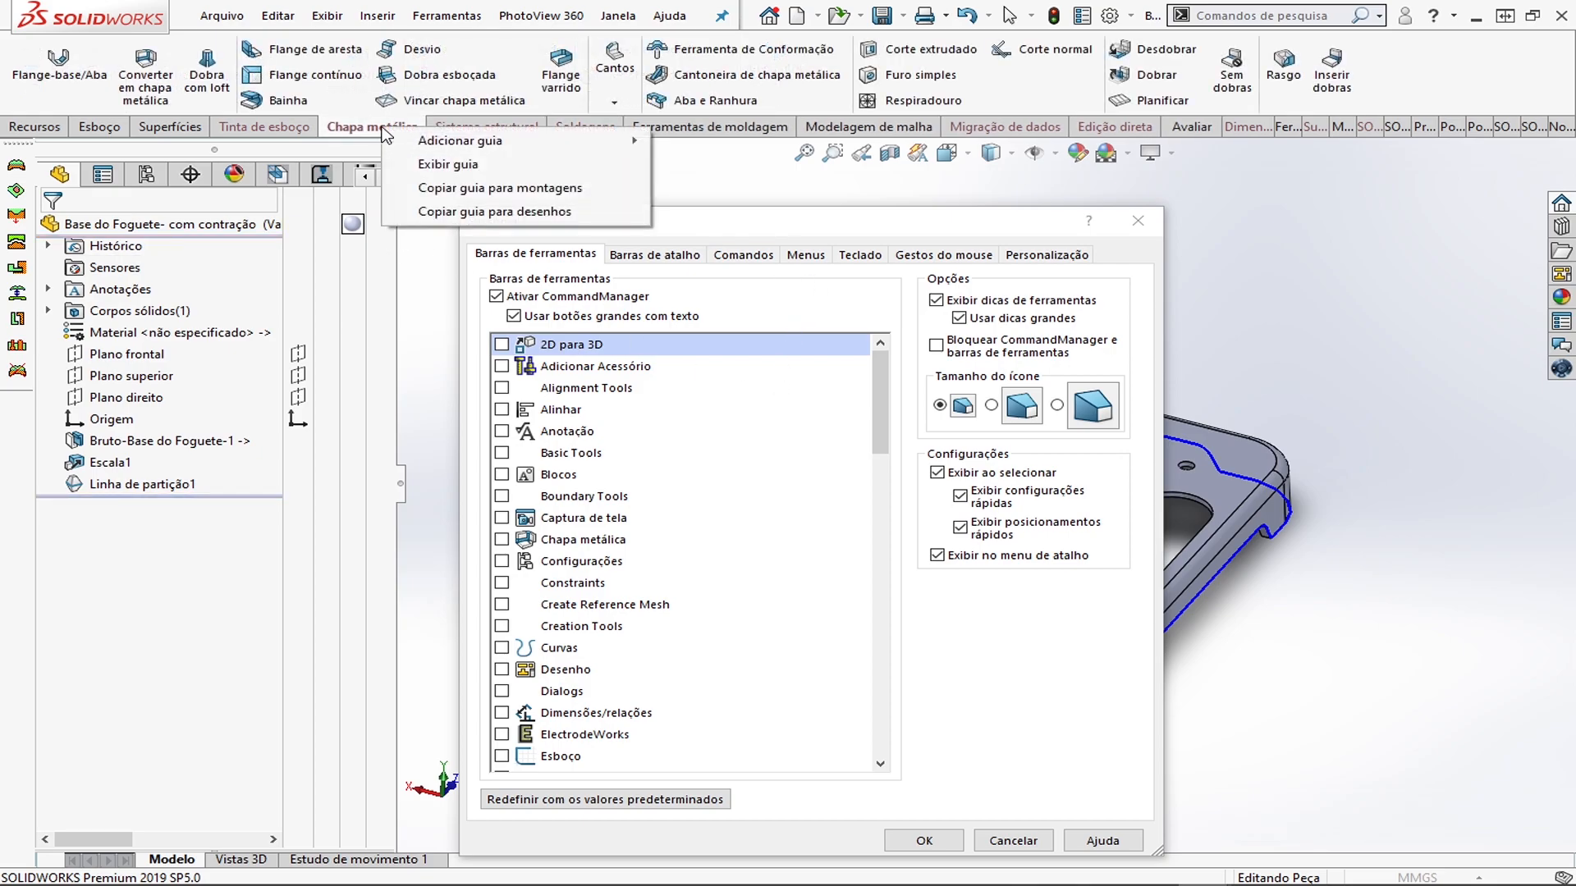
{"action": "left_click", "coordinate": [453, 166]}
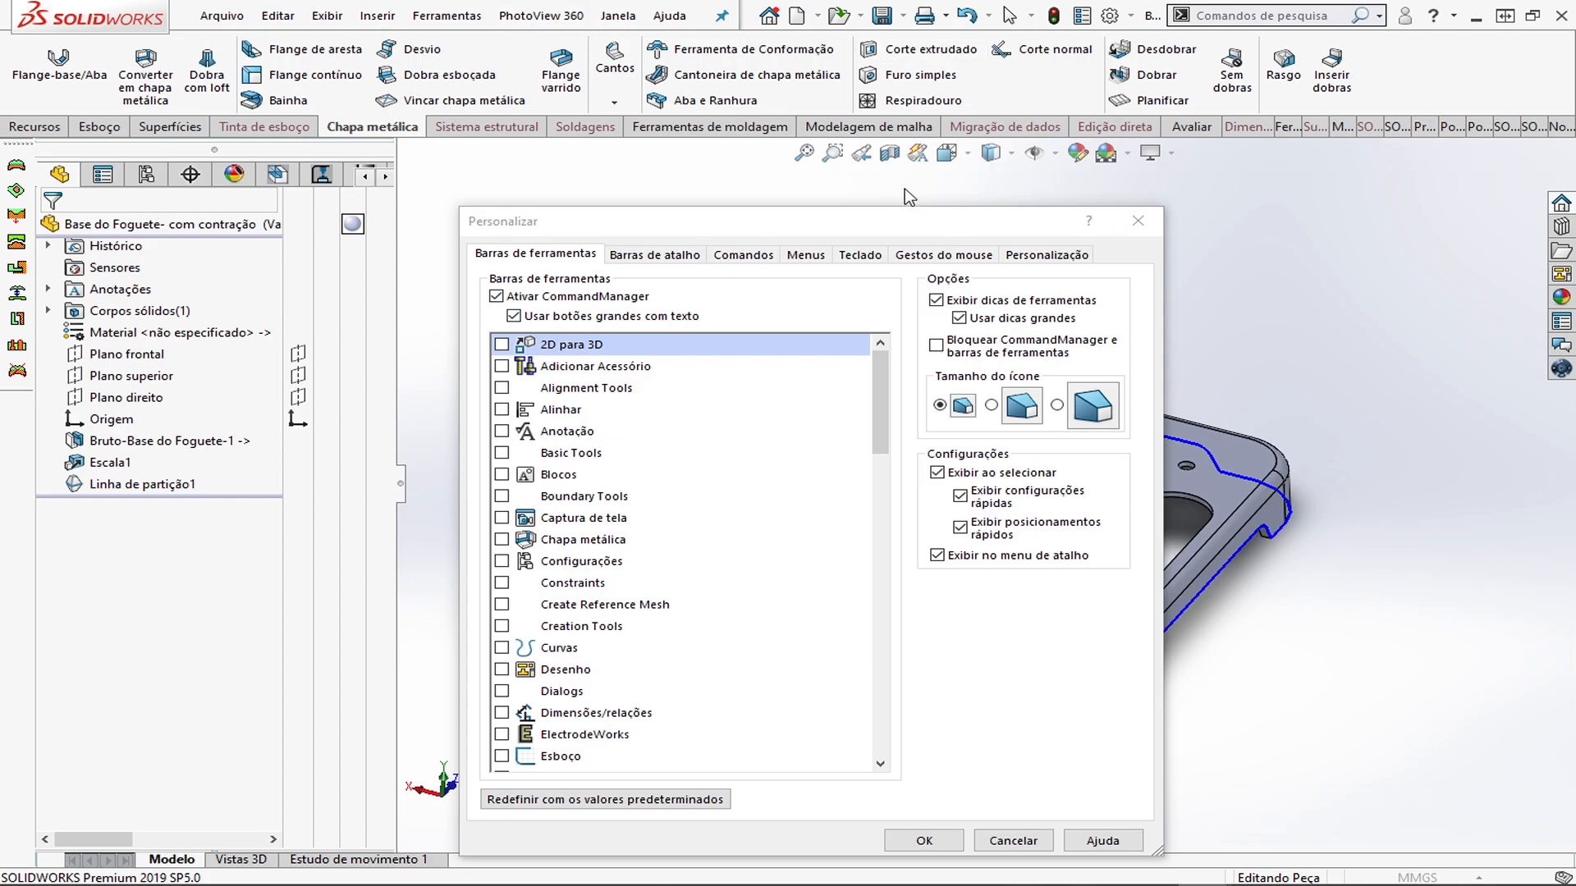
{"action": "right_click", "coordinate": [364, 134]}
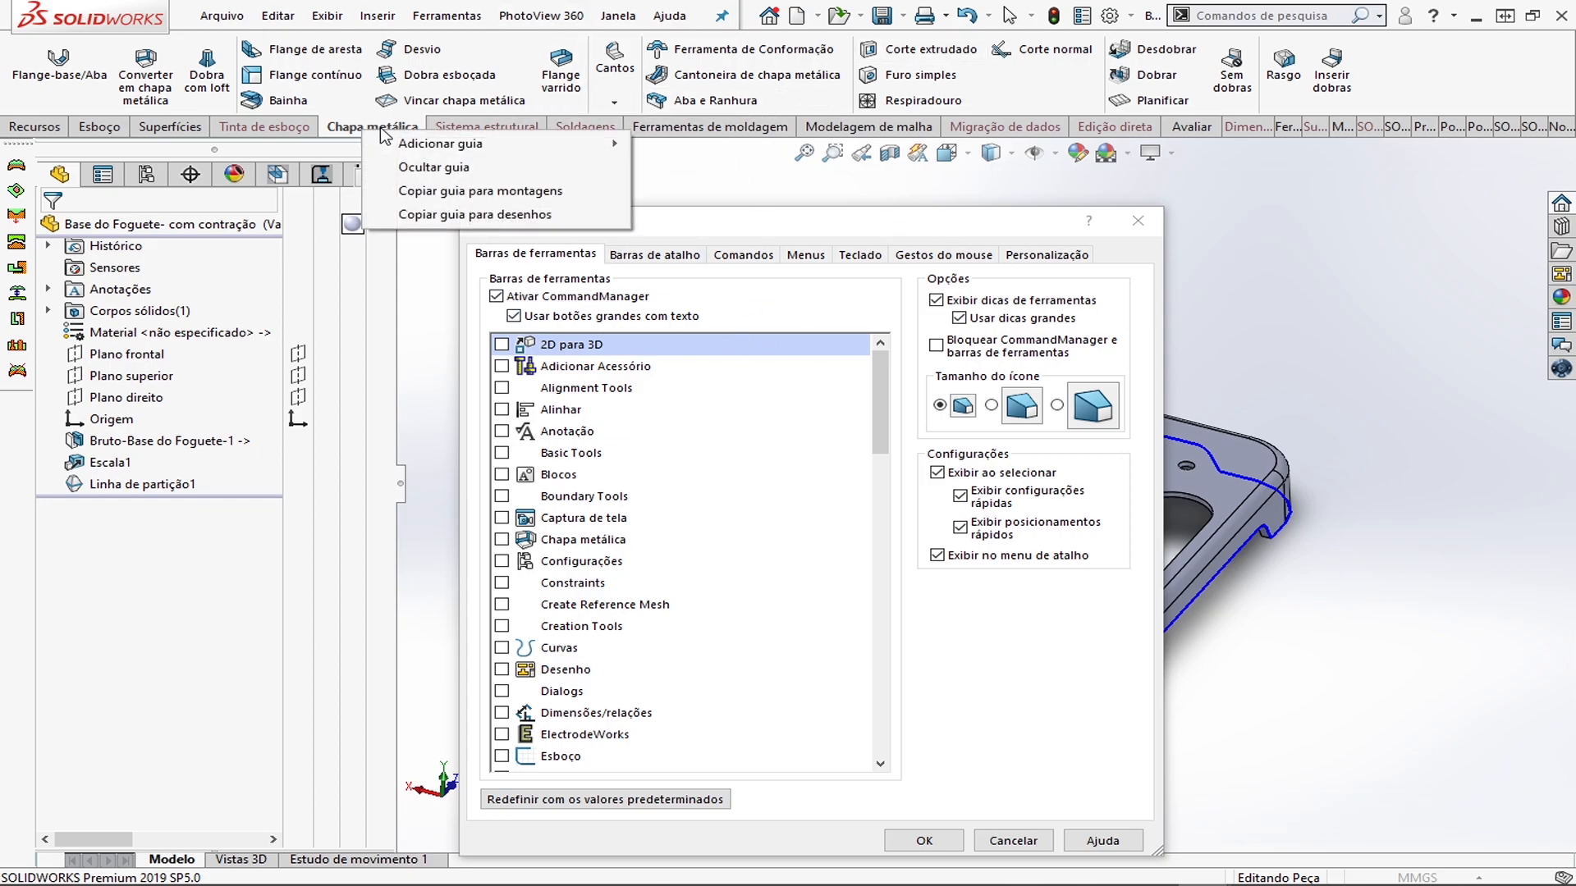
{"action": "left_click", "coordinate": [430, 174]}
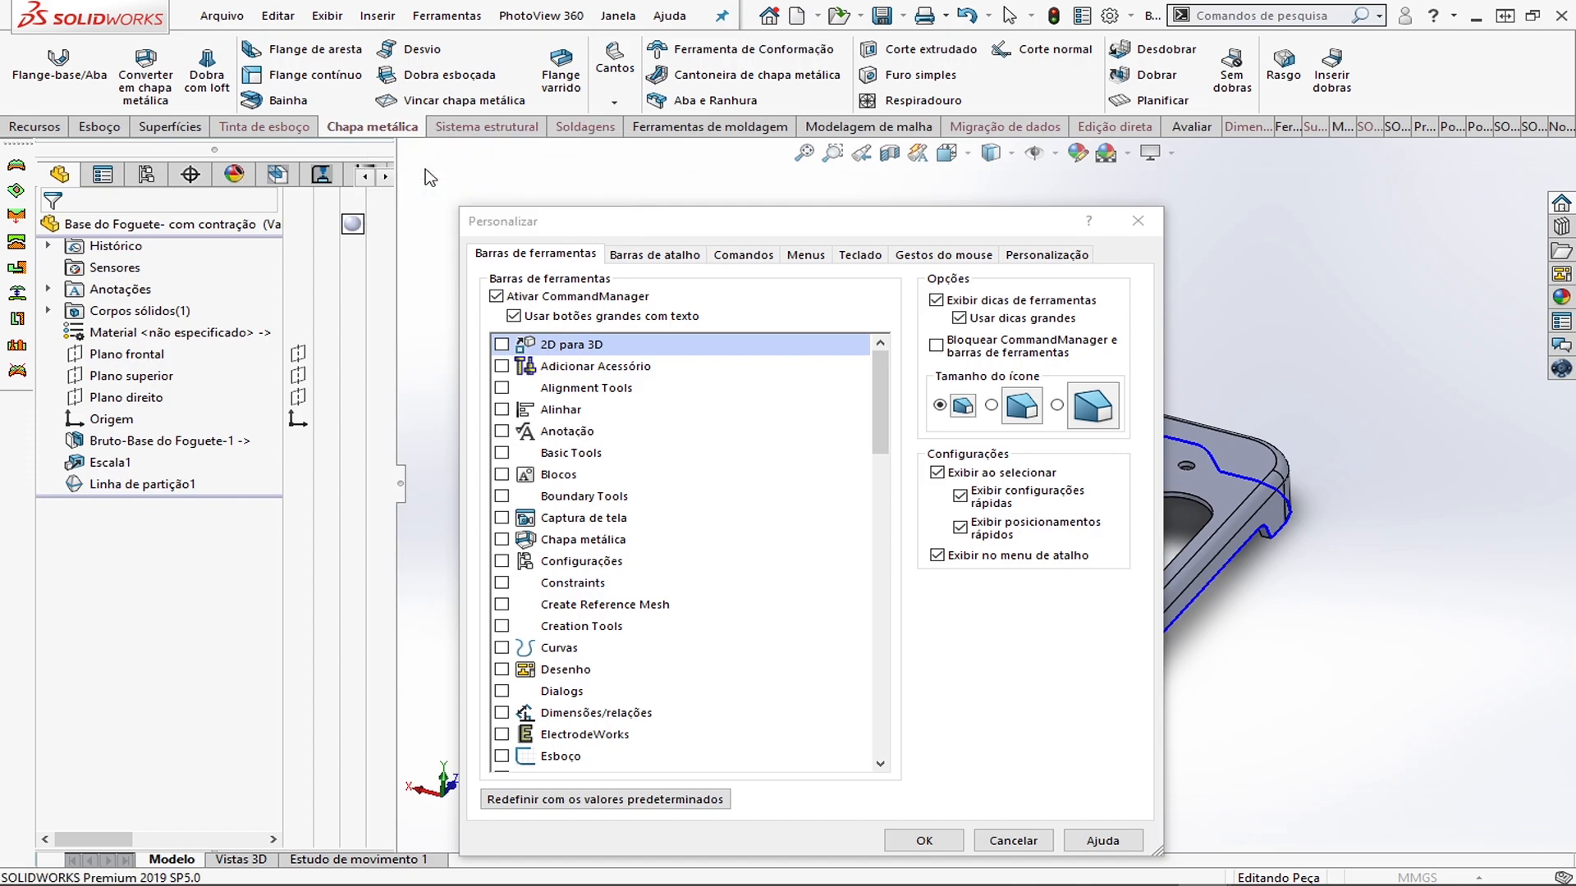
{"action": "left_click", "coordinate": [1138, 220]}
Start the mold shut-off surfaces (Superfícies de fechamento) on the scaled base
{"action": "mouse_move", "coordinate": [1071, 377]}
{"action": "middle_mouse_down"}
{"action": "mouse_move", "coordinate": [1057, 381]}
{"action": "mouse_move", "coordinate": [1069, 373]}
{"action": "middle_mouse_up"}
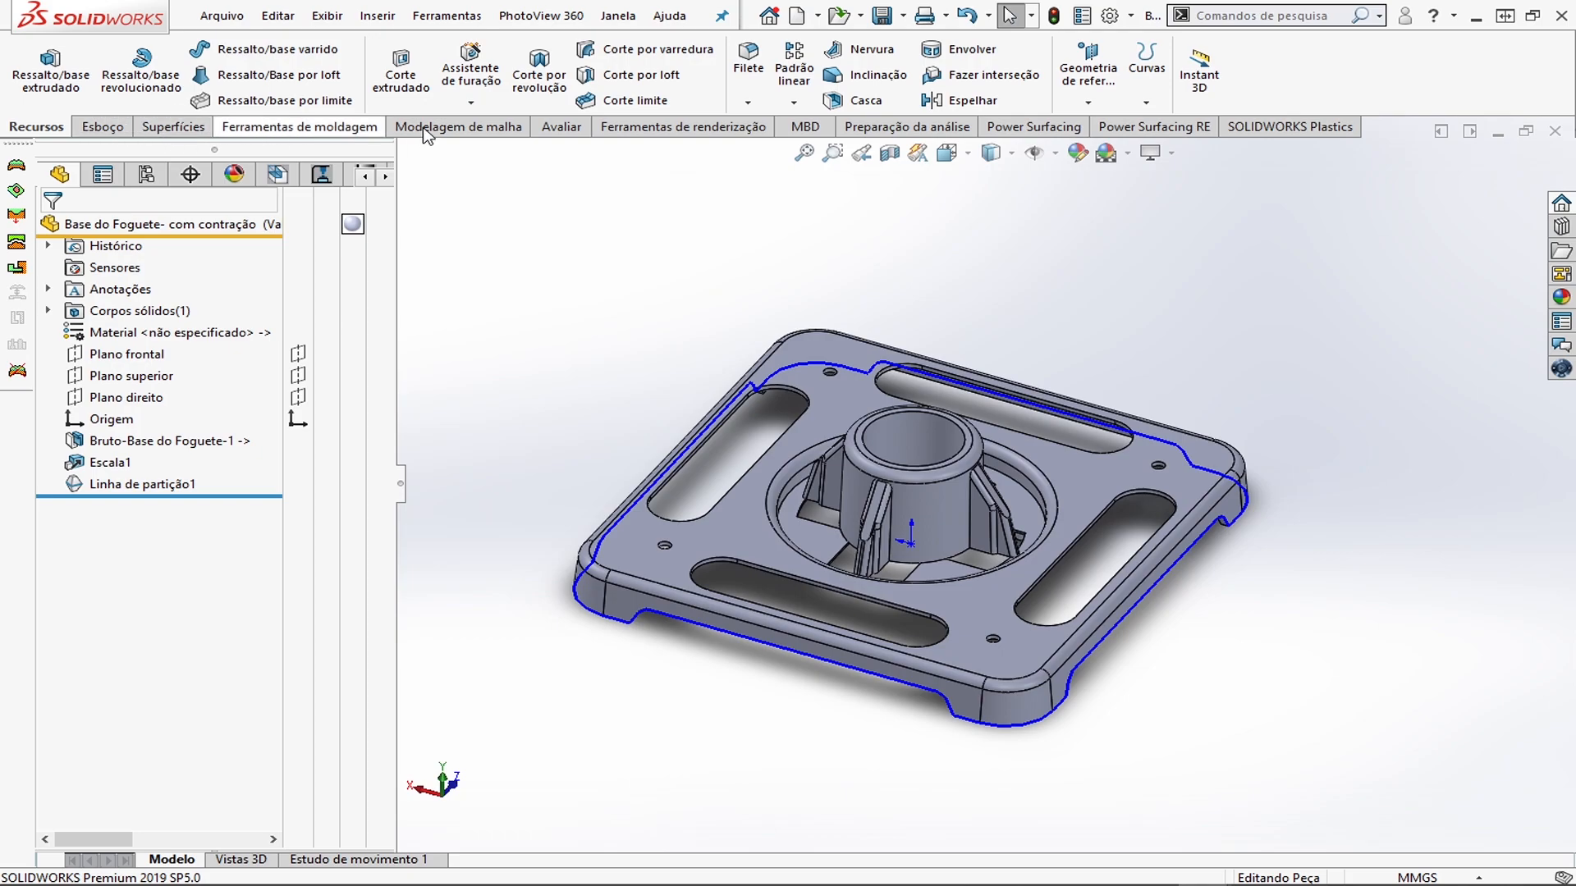
{"action": "left_click", "coordinate": [283, 128]}
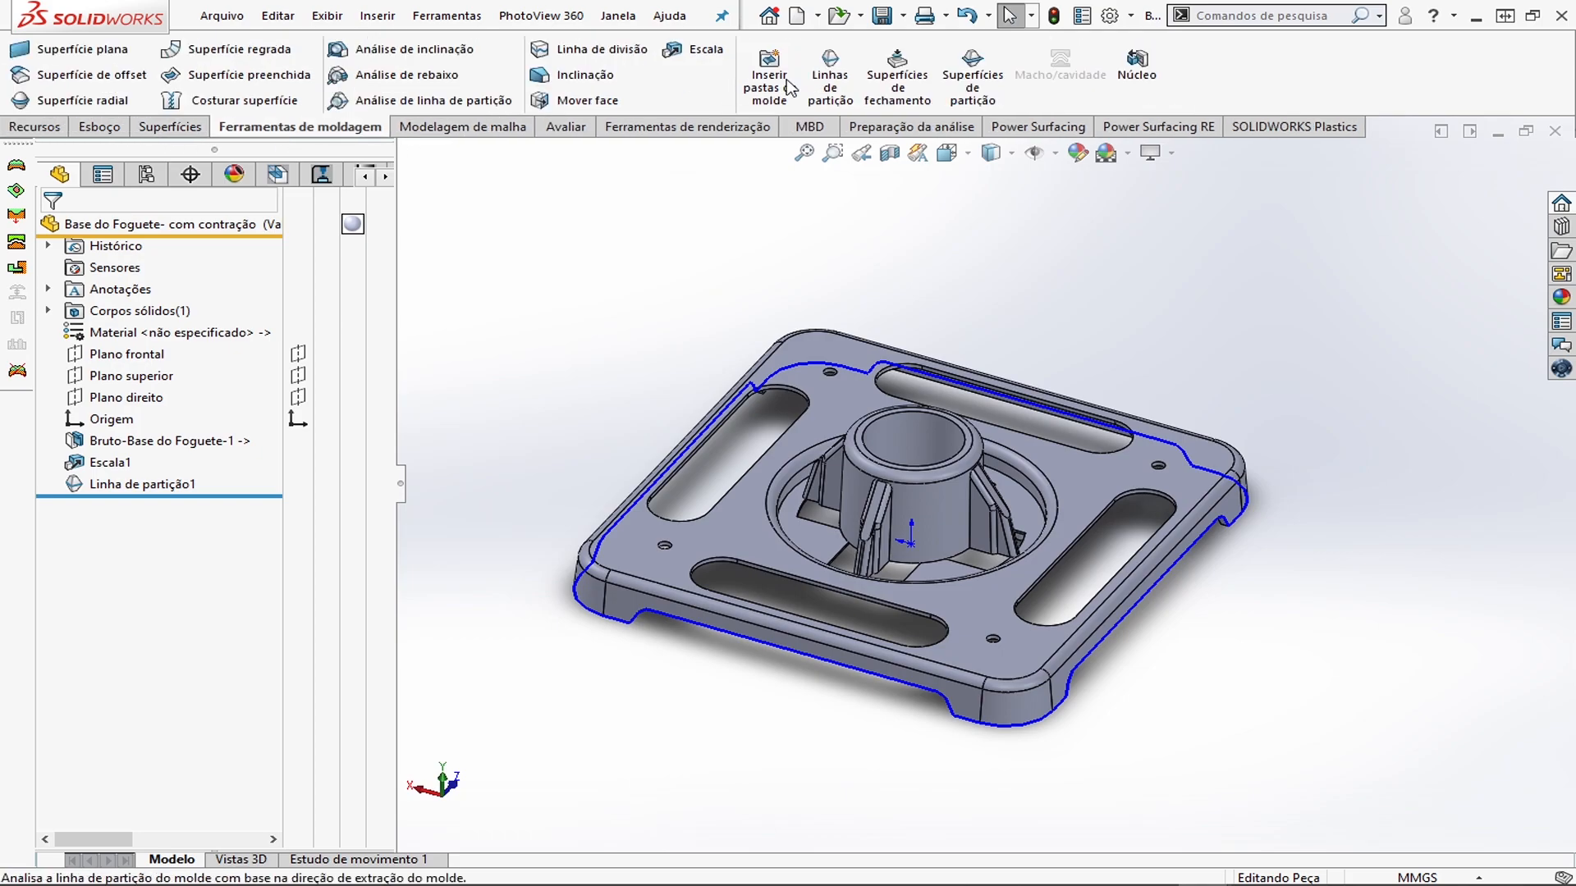
{"action": "left_click", "coordinate": [906, 79]}
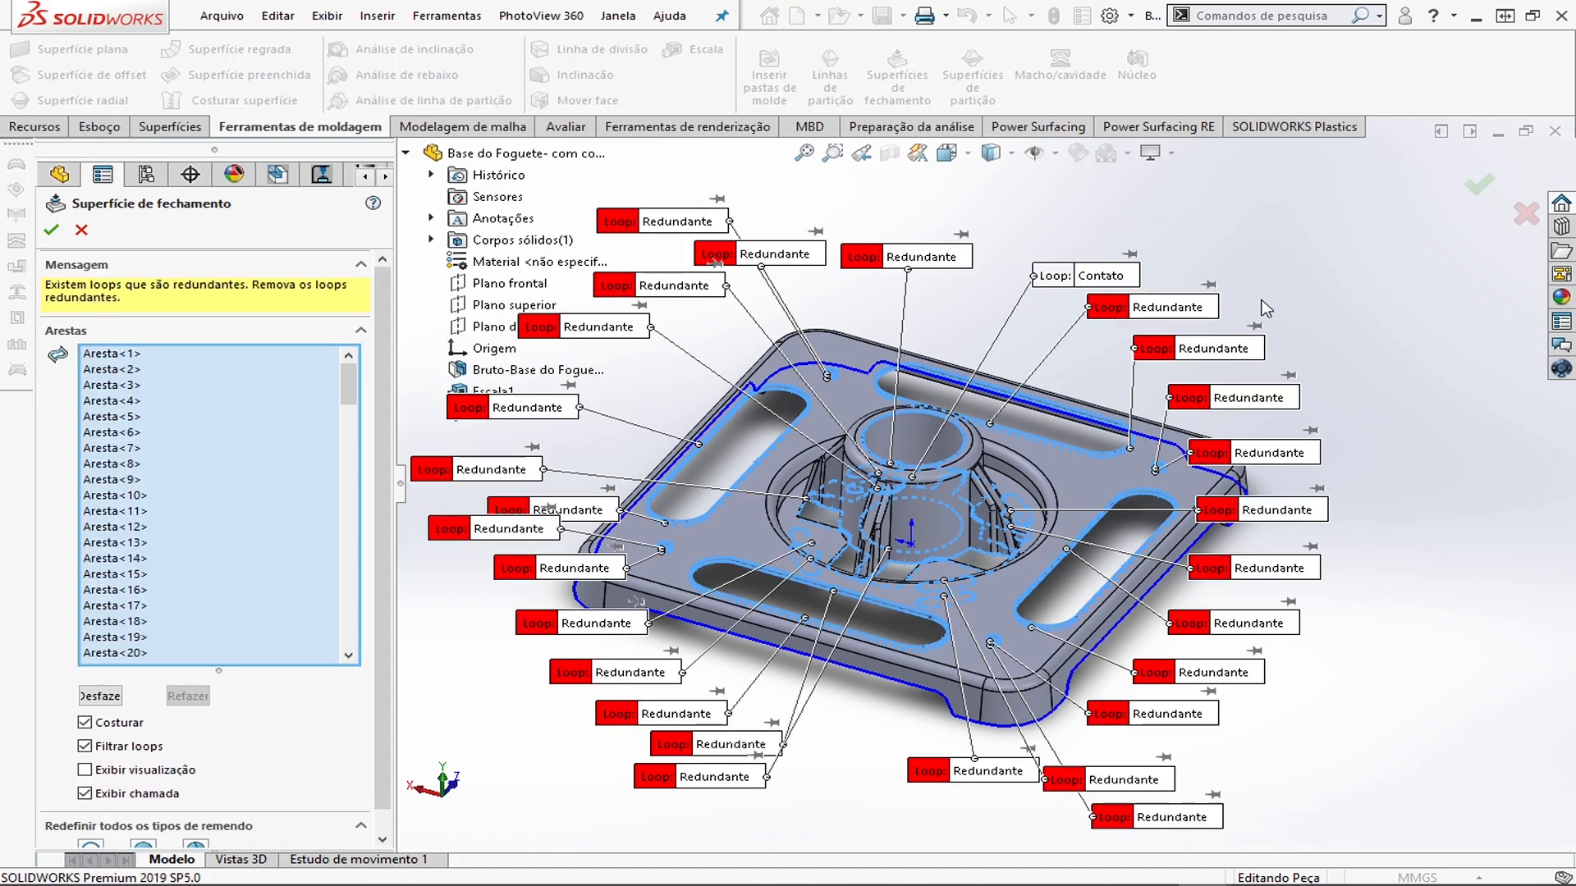
Examine the redundant shut-off loops around the base's slots, corner holes and central ribs from above and from the underside
{"action": "scroll", "coordinate": [1024, 541], "scroll_direction": "down", "scroll_amount": 4}
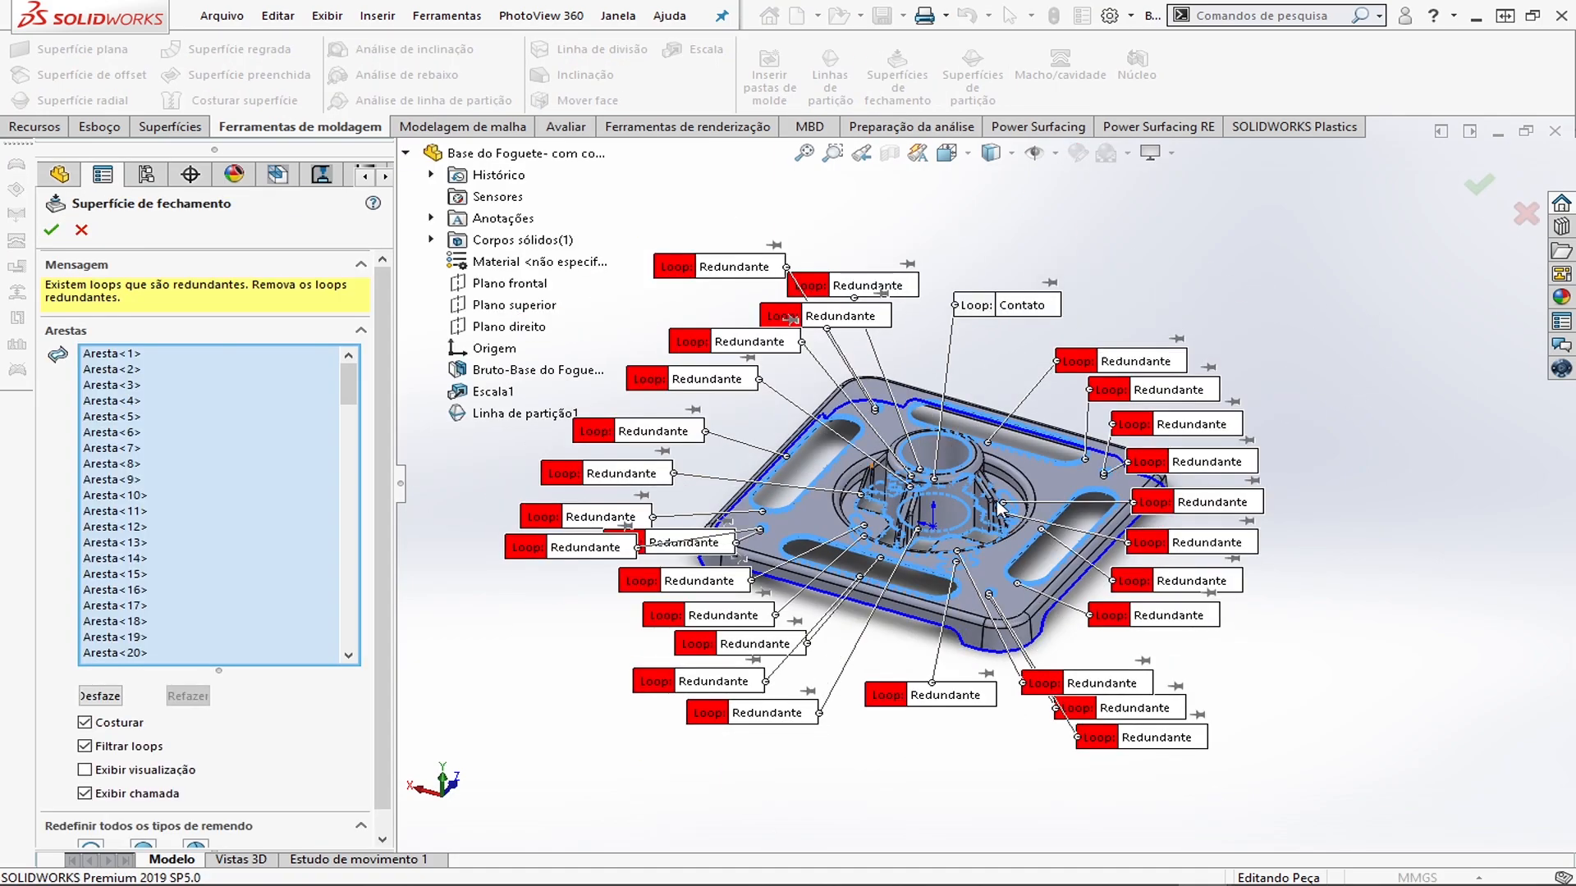
{"action": "mouse_move", "coordinate": [1024, 541]}
{"action": "middle_mouse_down"}
{"action": "mouse_move", "coordinate": [1005, 501]}
{"action": "mouse_move", "coordinate": [1018, 522]}
{"action": "middle_mouse_up"}
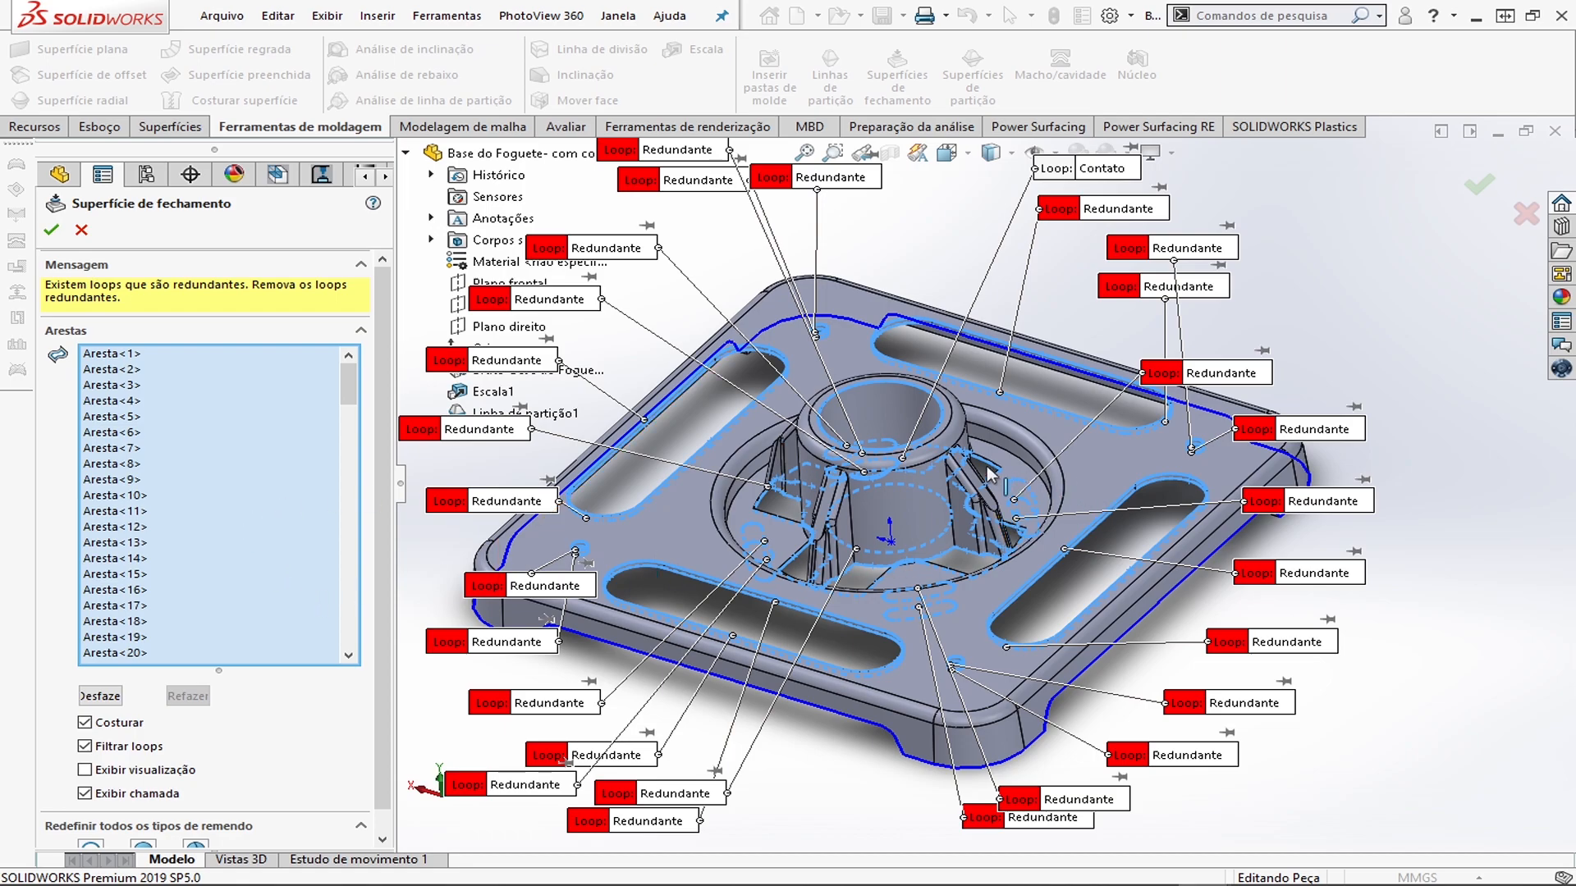
{"action": "scroll", "coordinate": [994, 476], "scroll_direction": "up", "scroll_amount": 1}
{"action": "scroll", "coordinate": [695, 383], "scroll_direction": "down", "scroll_amount": 1}
{"action": "scroll", "coordinate": [695, 383], "scroll_direction": "down", "scroll_amount": 2}
{"action": "middle_click_drag", "start_coordinate": [738, 400], "coordinate": [1116, 484]}
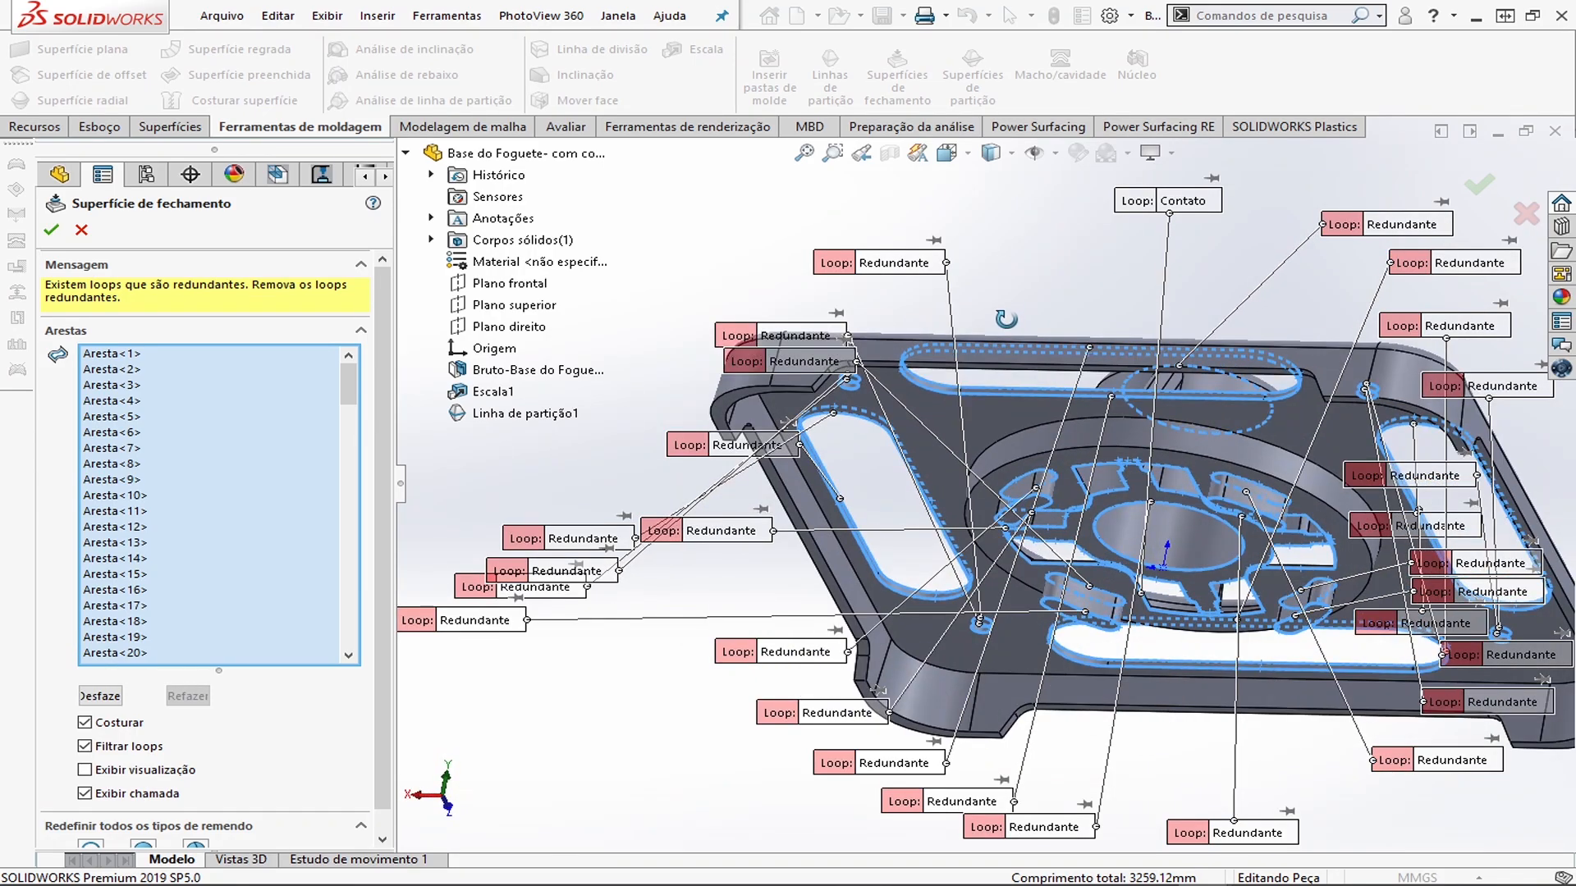
{"action": "scroll", "coordinate": [1116, 484], "scroll_direction": "down", "scroll_amount": 8}
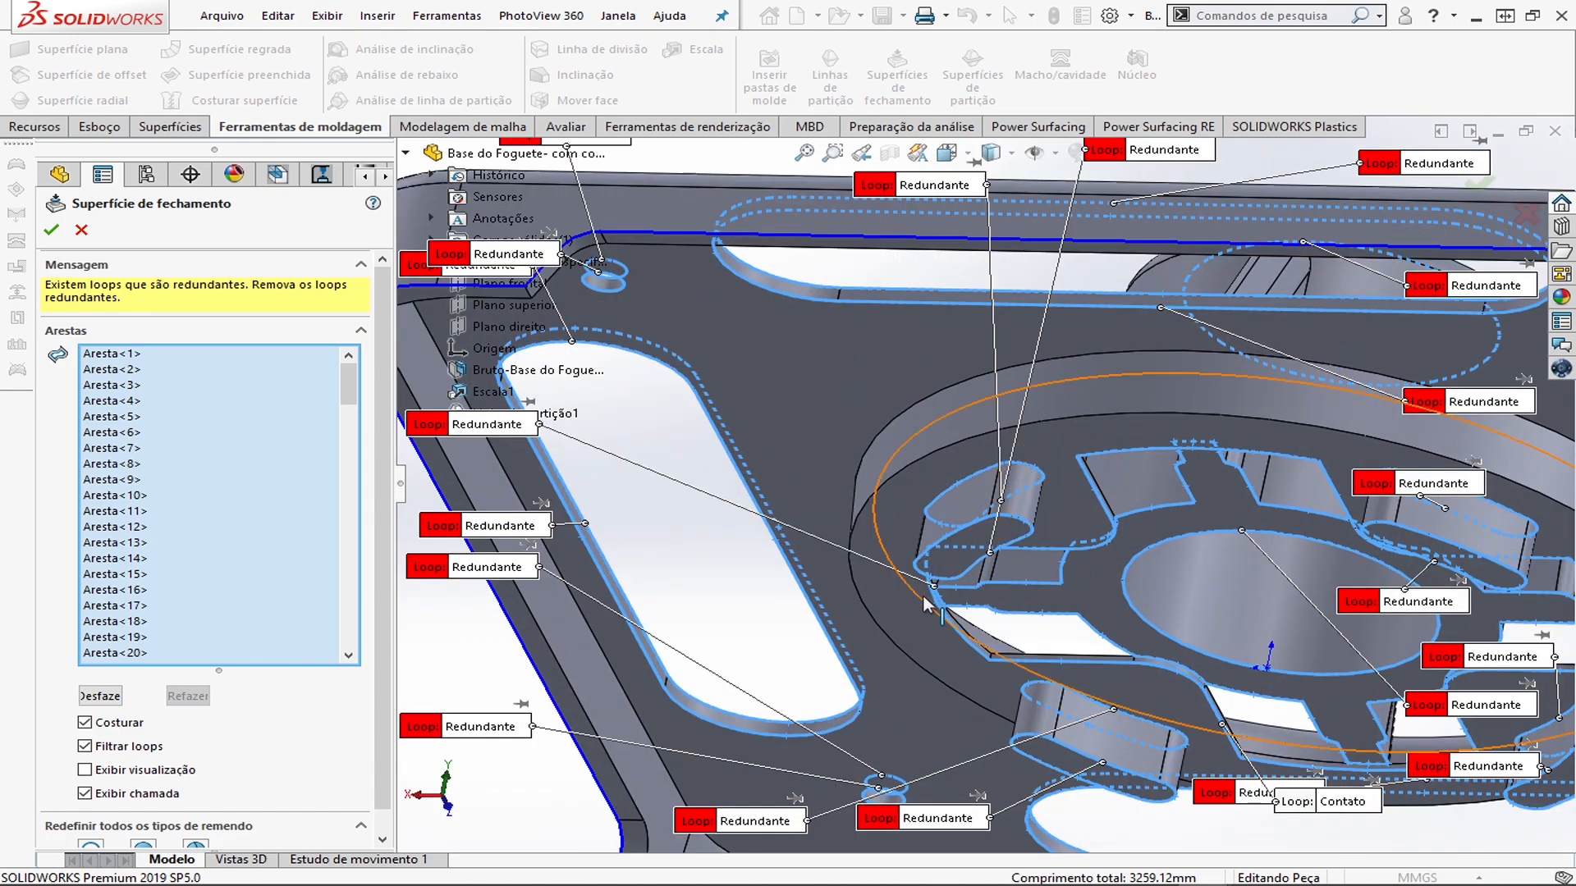
{"action": "middle_click_drag", "start_coordinate": [919, 603], "coordinate": [617, 565]}
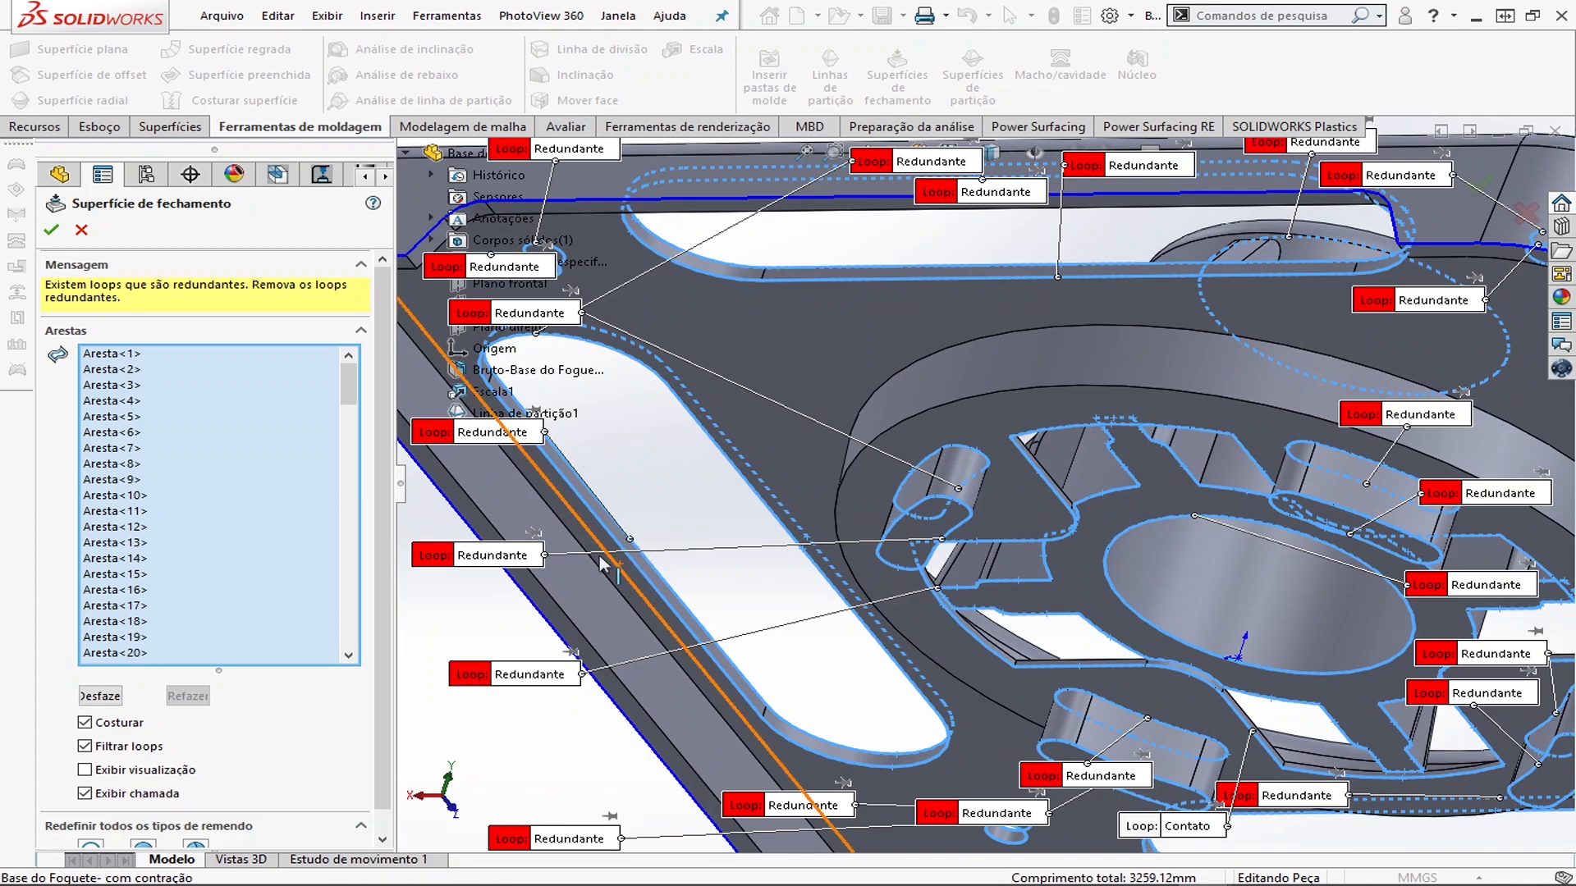
{"action": "scroll", "coordinate": [888, 603], "scroll_direction": "up", "scroll_amount": 3}
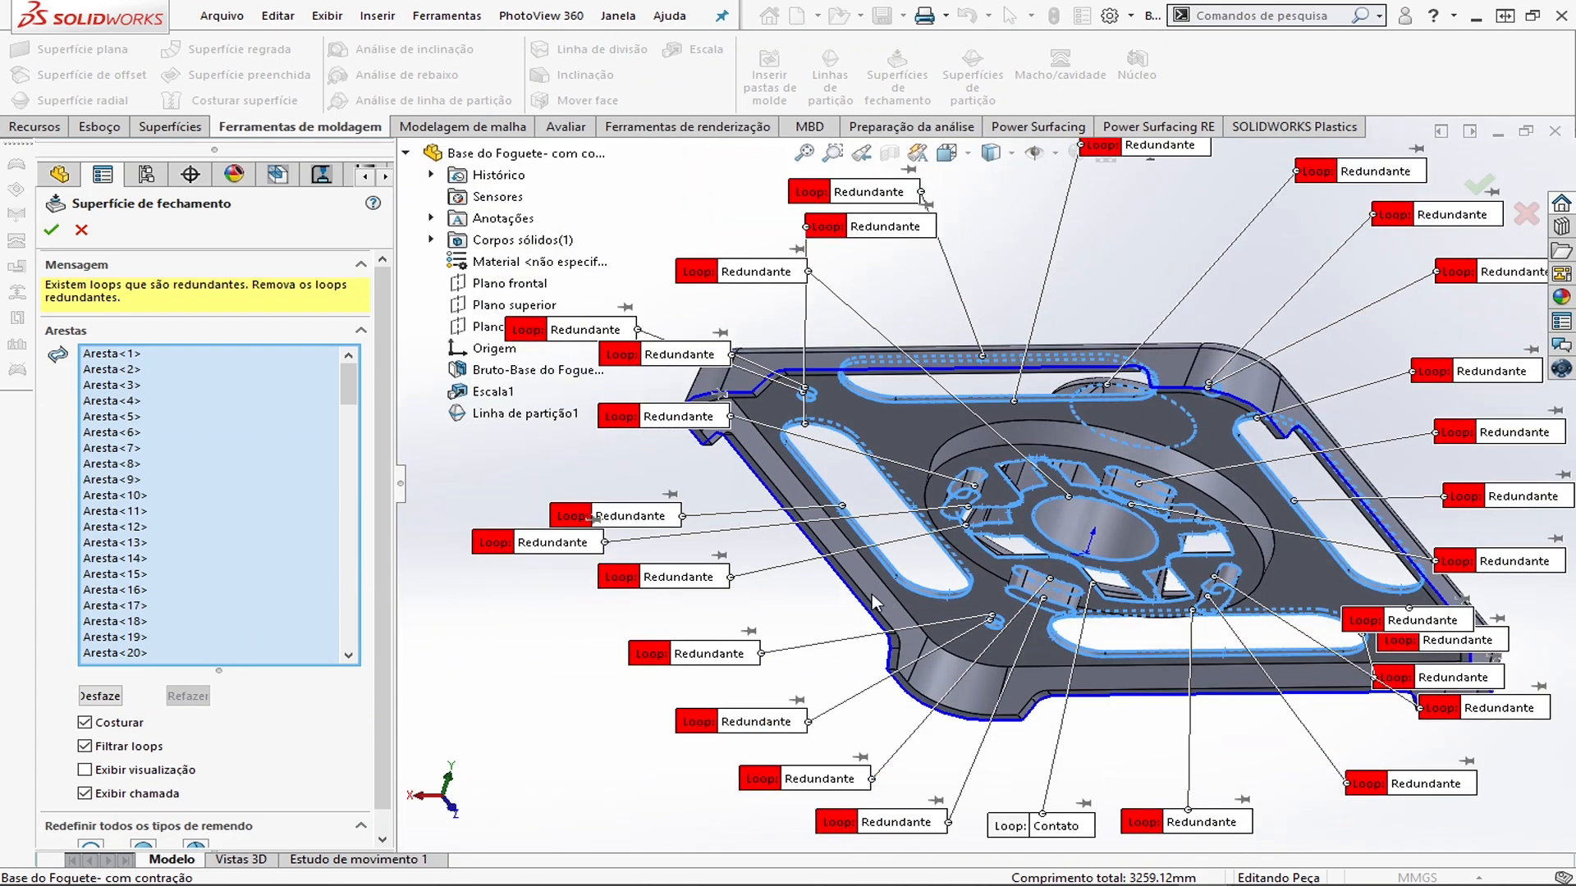
Undo the automatic edge selections one after another until only Aresta<1> to Aresta<15> around the long slots are left
{"action": "left_click", "coordinate": [97, 700]}
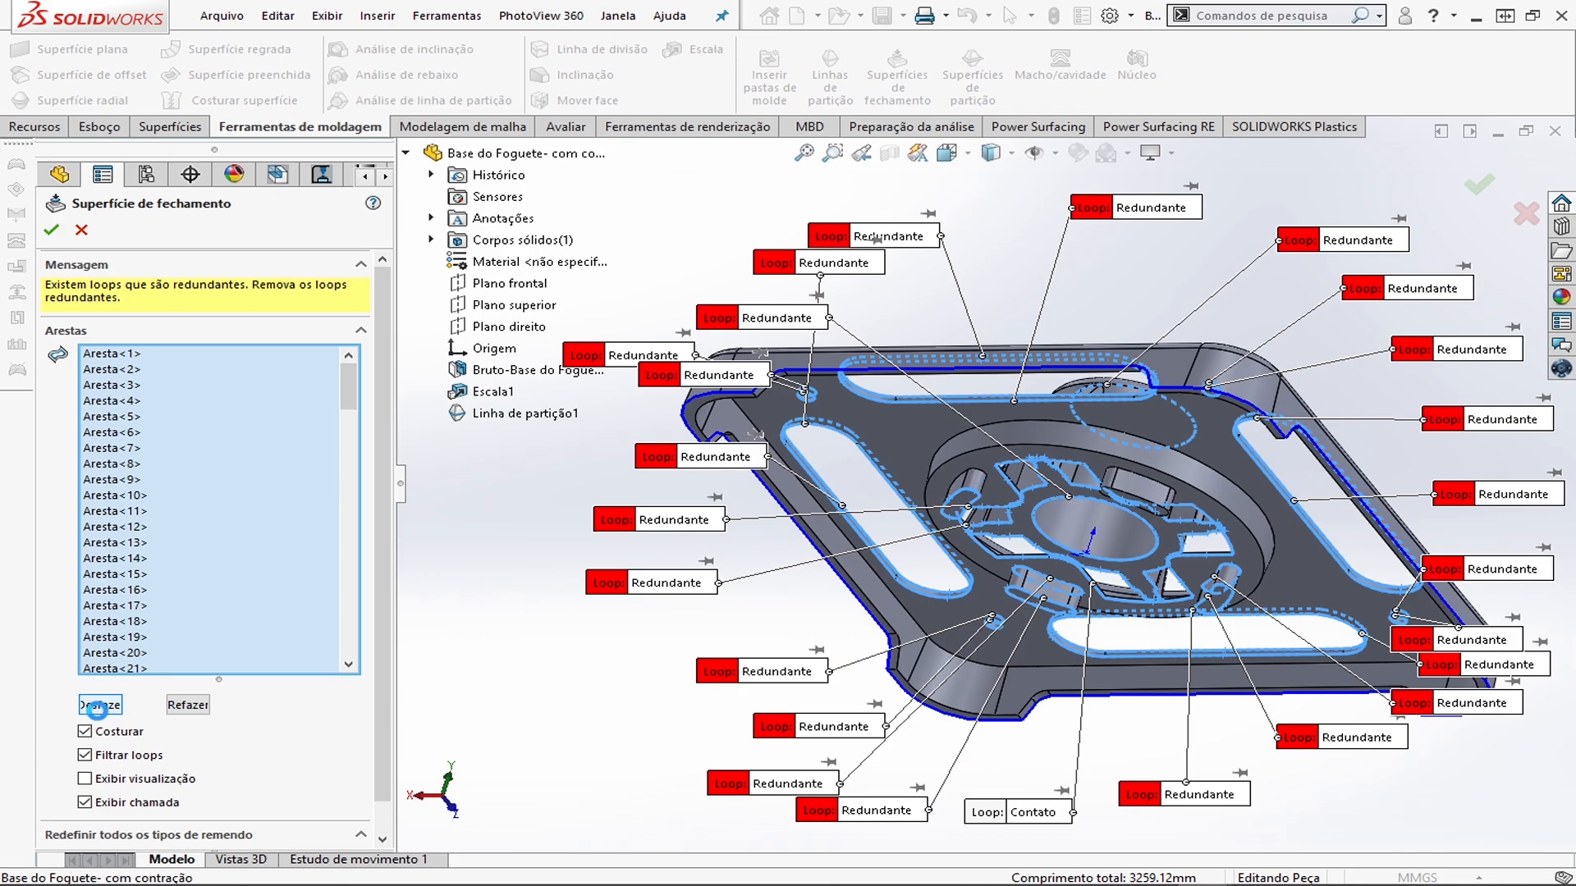
{"action": "left_click", "coordinate": [97, 705]}
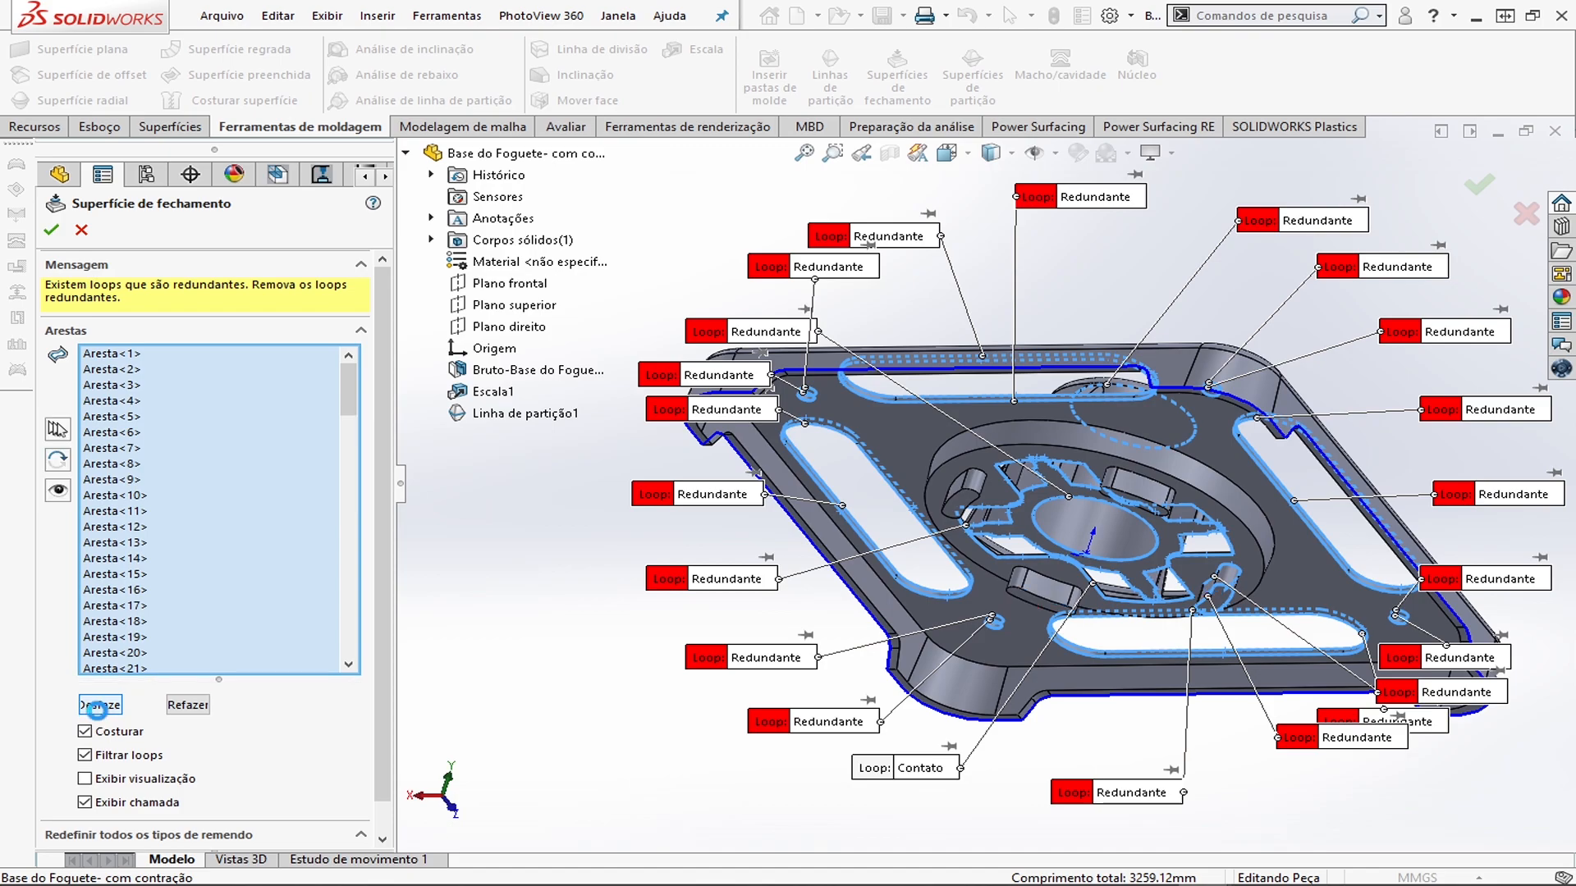
{"action": "left_click", "coordinate": [97, 708]}
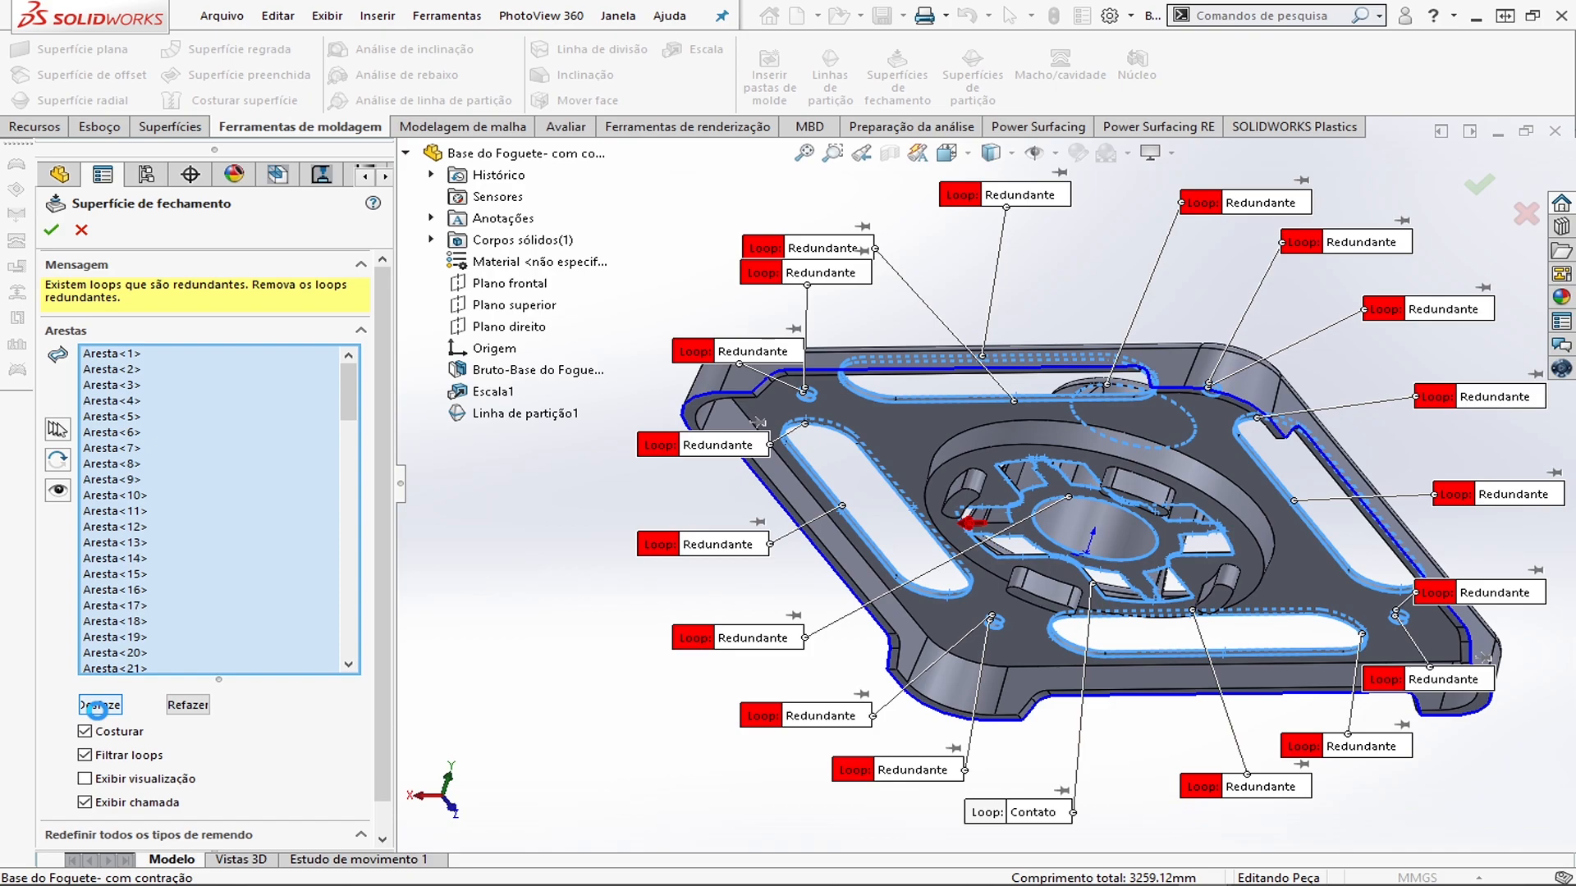
{"action": "left_click", "coordinate": [97, 707]}
{"action": "left_click", "coordinate": [97, 711]}
{"action": "left_click", "coordinate": [97, 711]}
{"action": "left_click", "coordinate": [97, 710]}
{"action": "left_click", "coordinate": [97, 710]}
{"action": "left_click", "coordinate": [97, 710]}
{"action": "left_click", "coordinate": [97, 707]}
{"action": "left_click", "coordinate": [97, 708]}
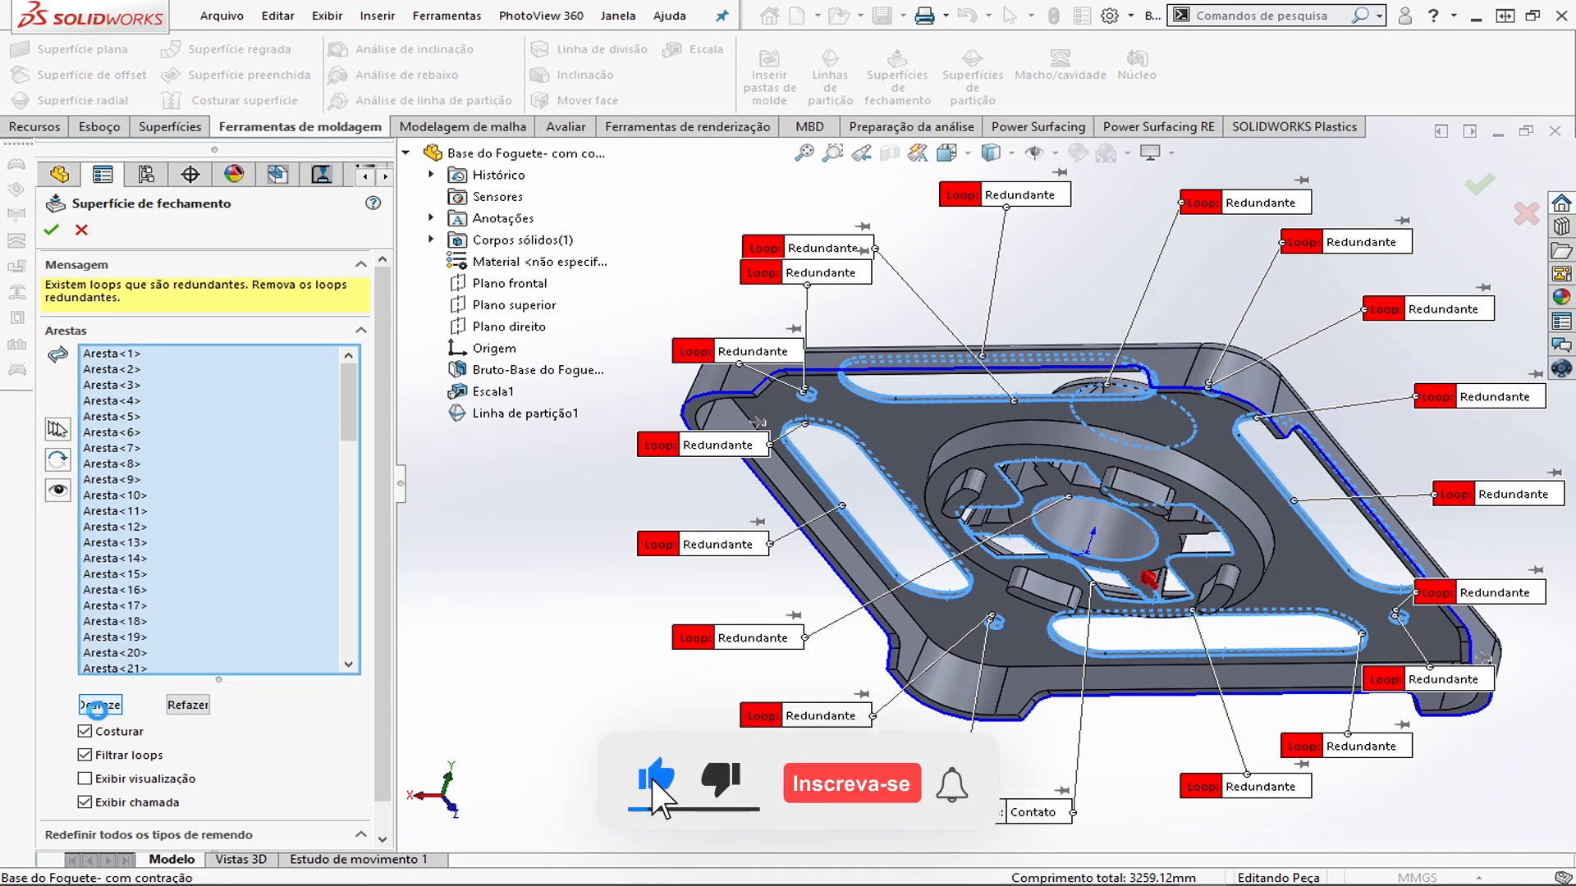
{"action": "left_click", "coordinate": [97, 707]}
{"action": "left_click", "coordinate": [96, 707]}
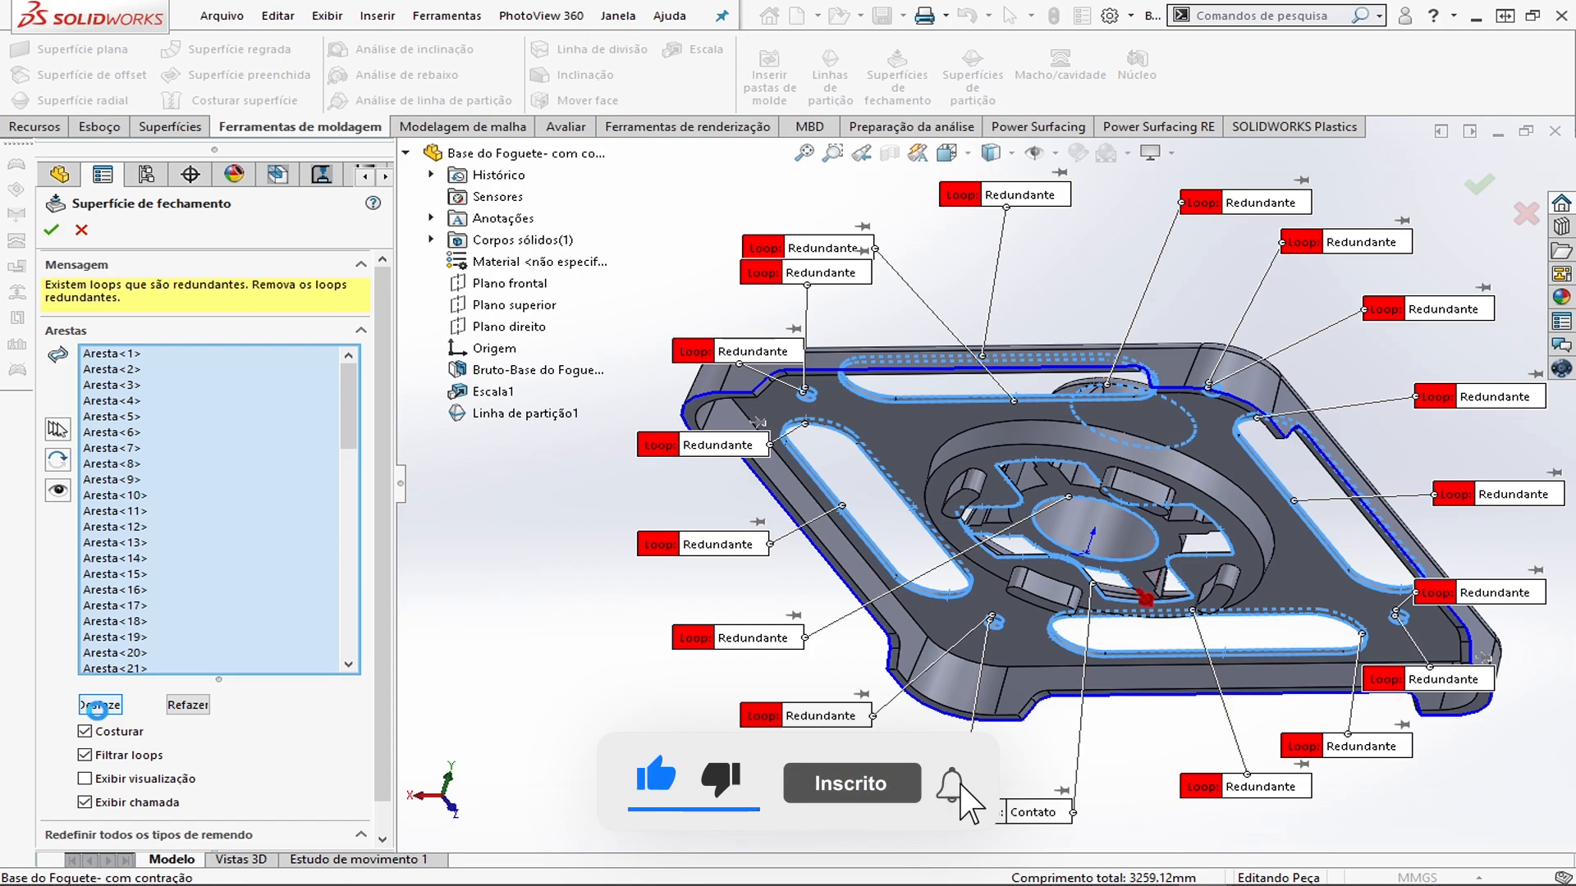
{"action": "left_click", "coordinate": [97, 707]}
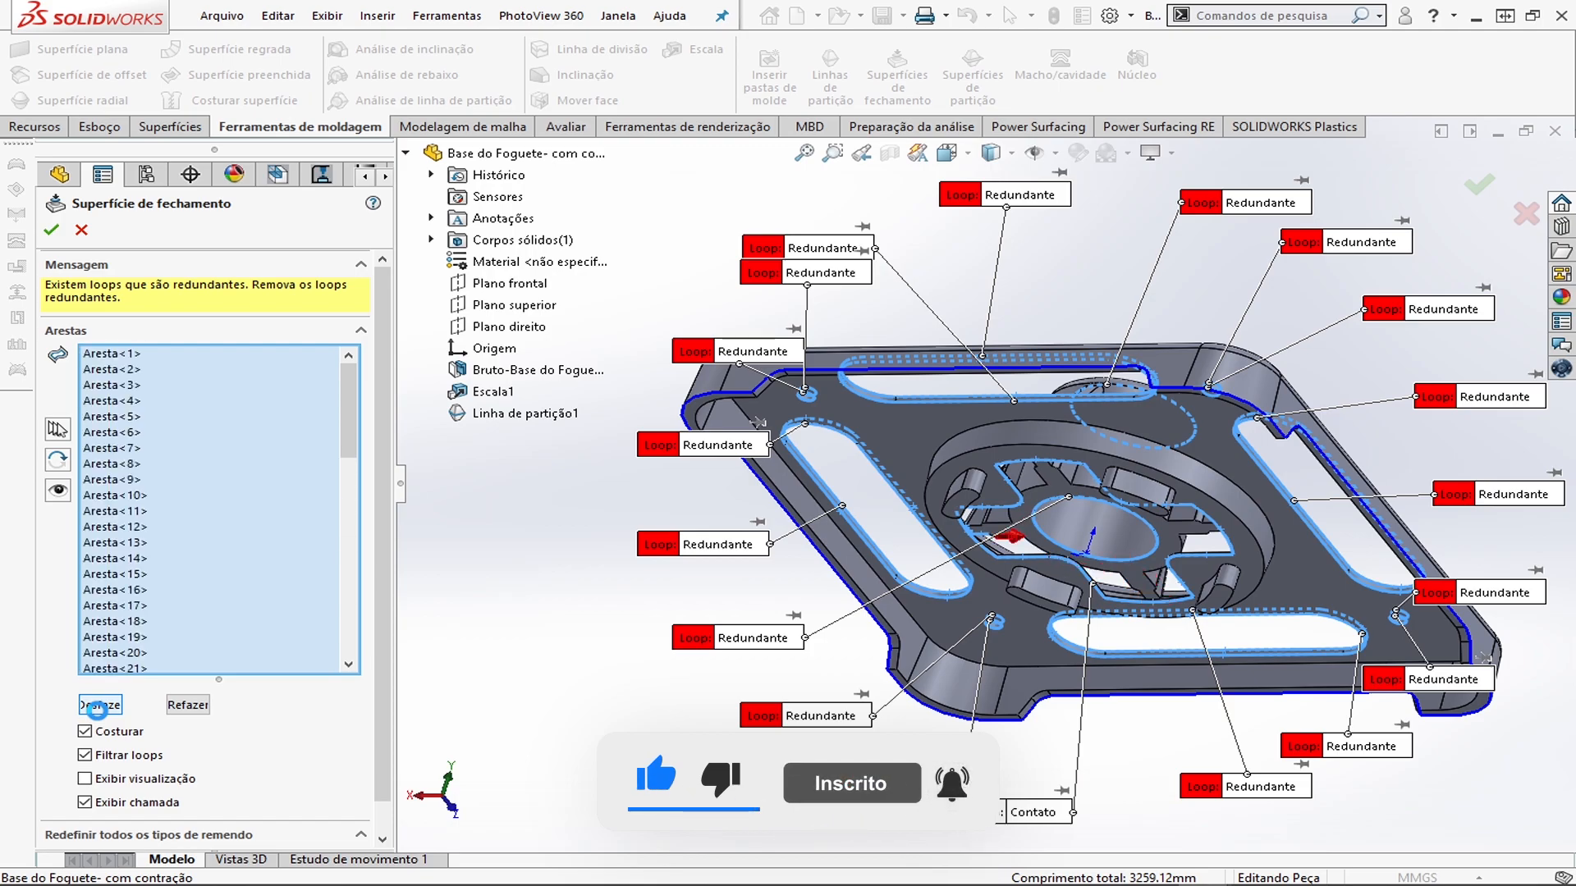
{"action": "left_click", "coordinate": [97, 708]}
{"action": "left_click", "coordinate": [97, 708]}
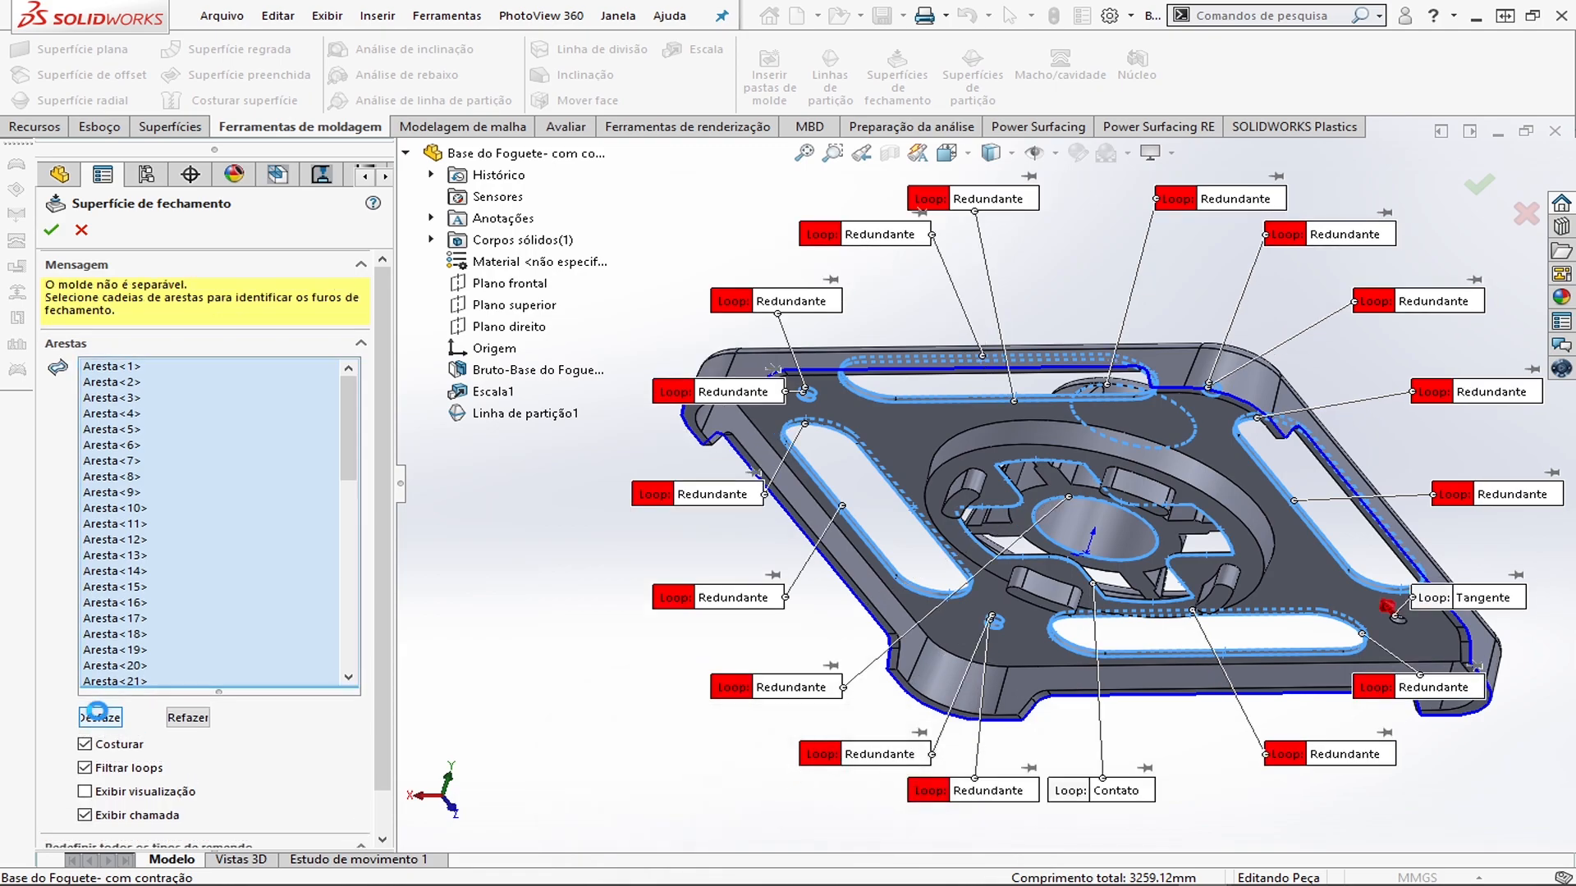
{"action": "left_click", "coordinate": [97, 710]}
{"action": "left_click", "coordinate": [99, 711]}
{"action": "left_click", "coordinate": [100, 712]}
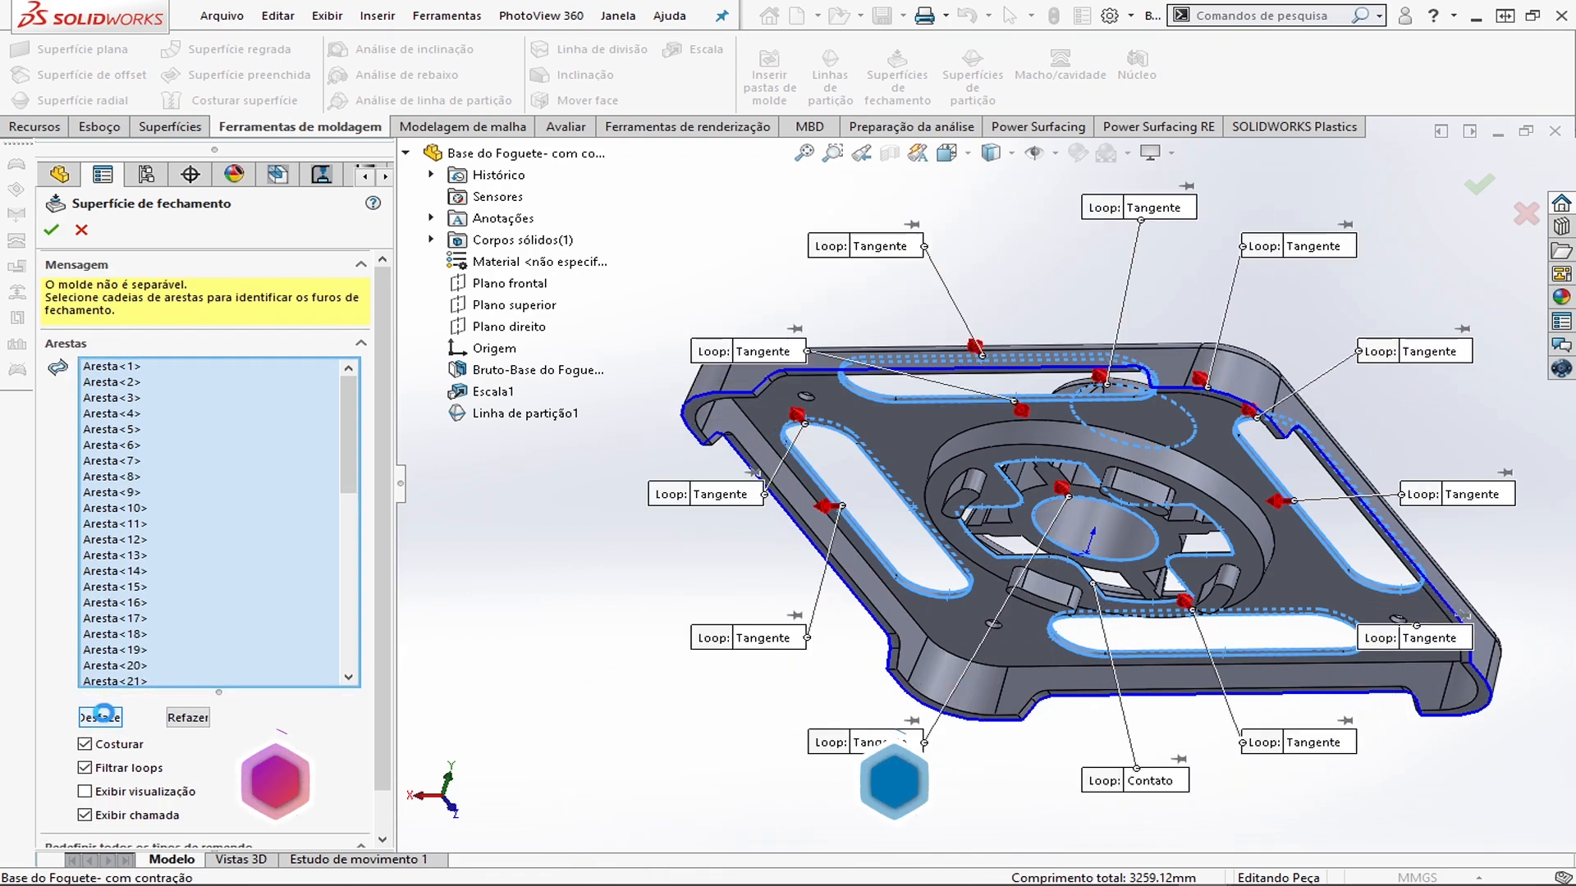
{"action": "left_click", "coordinate": [103, 713]}
{"action": "left_click", "coordinate": [104, 714]}
{"action": "left_click", "coordinate": [108, 715]}
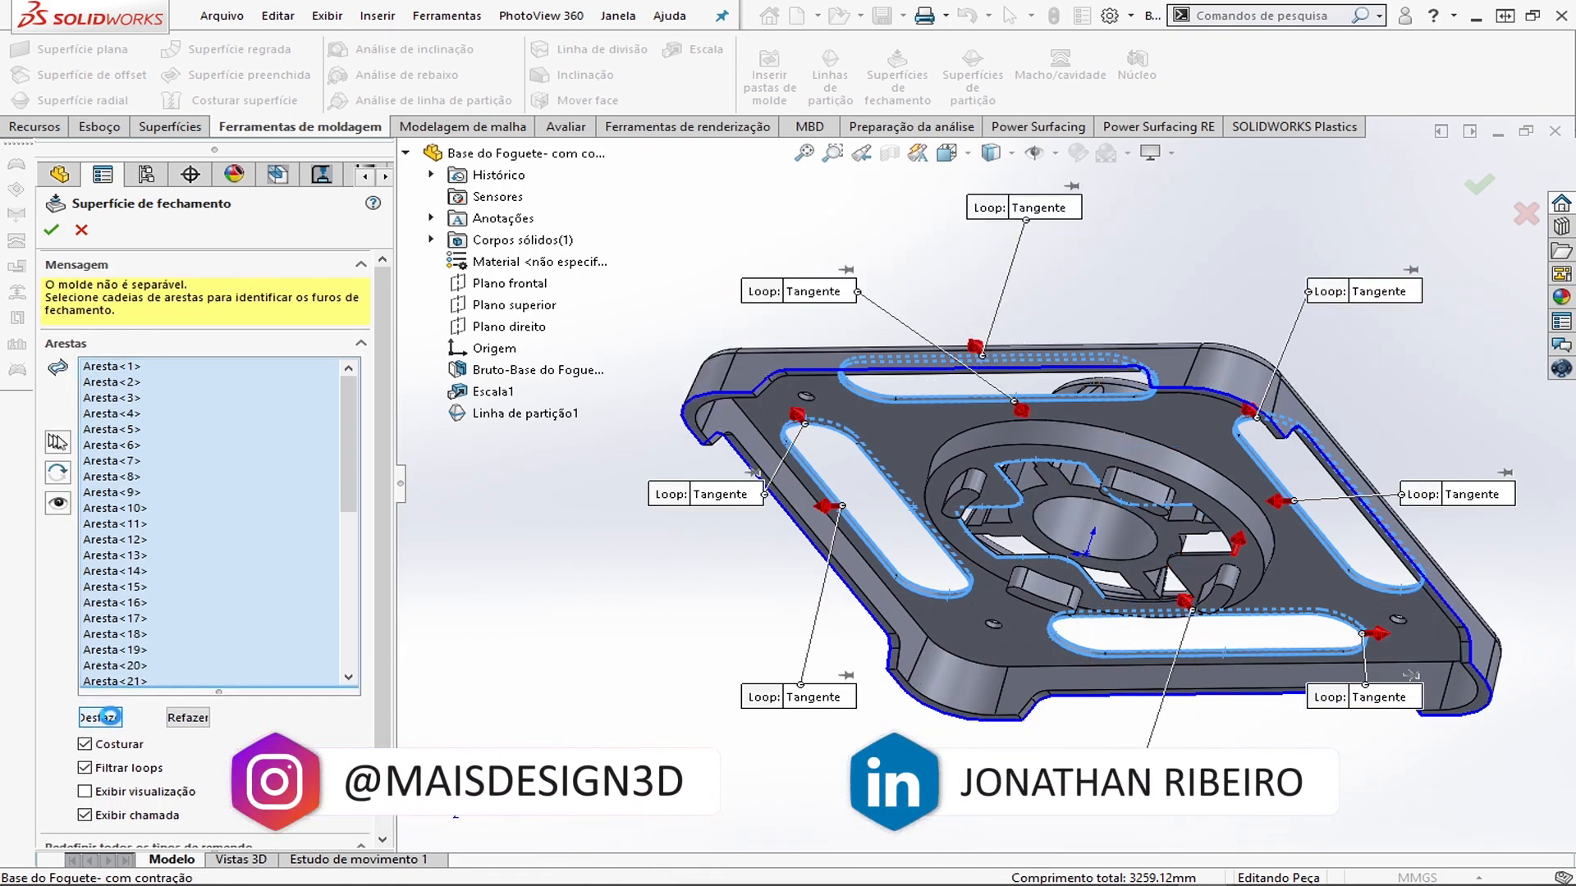
{"action": "left_click", "coordinate": [109, 717]}
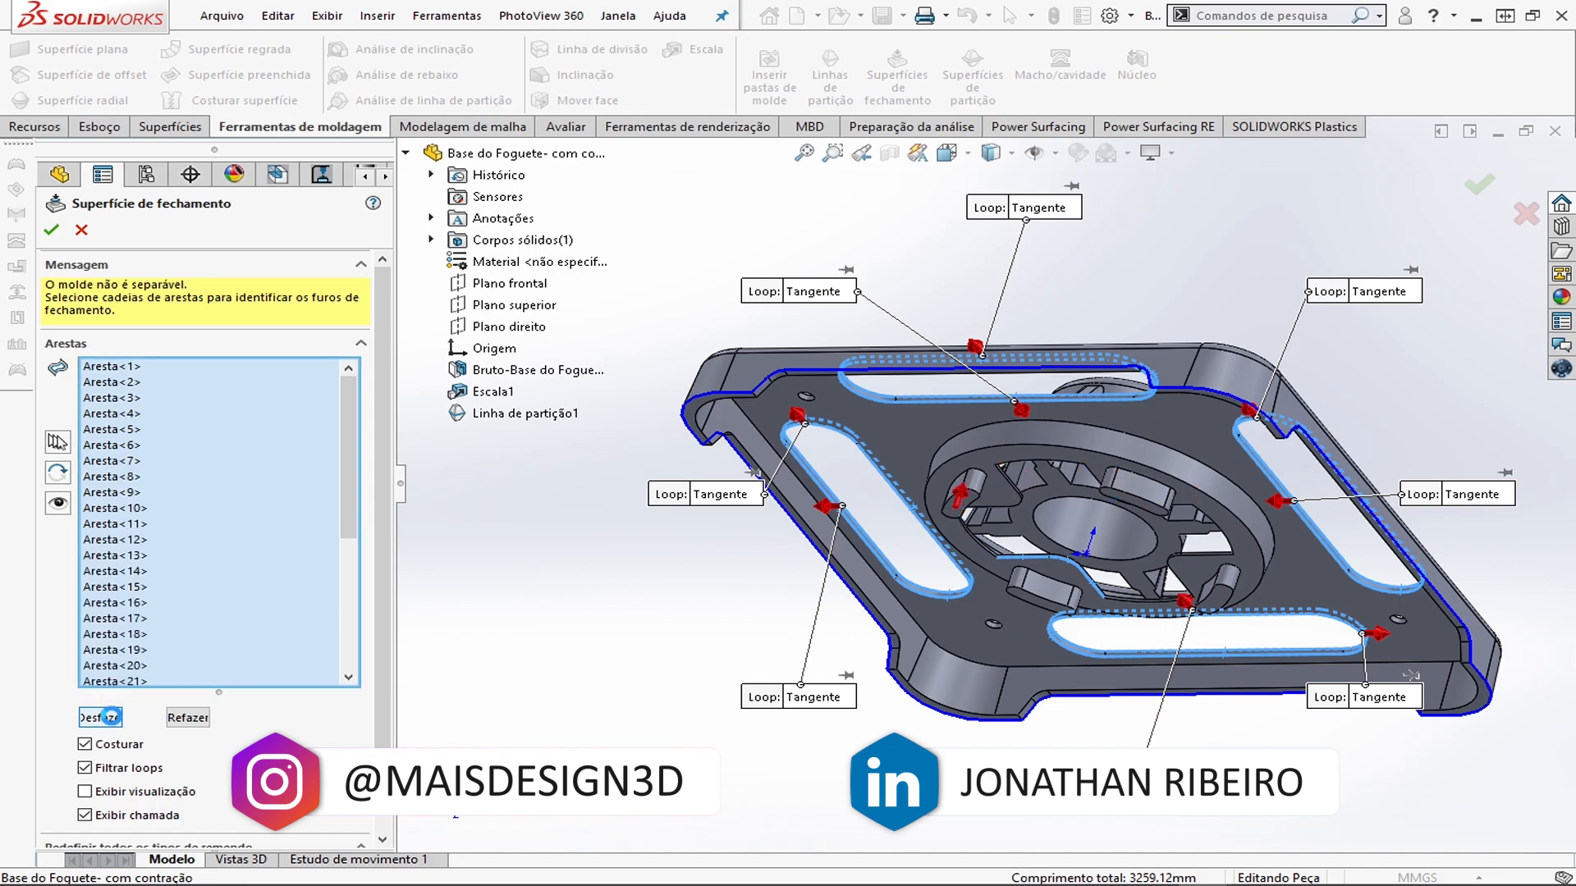
{"action": "left_click", "coordinate": [109, 717]}
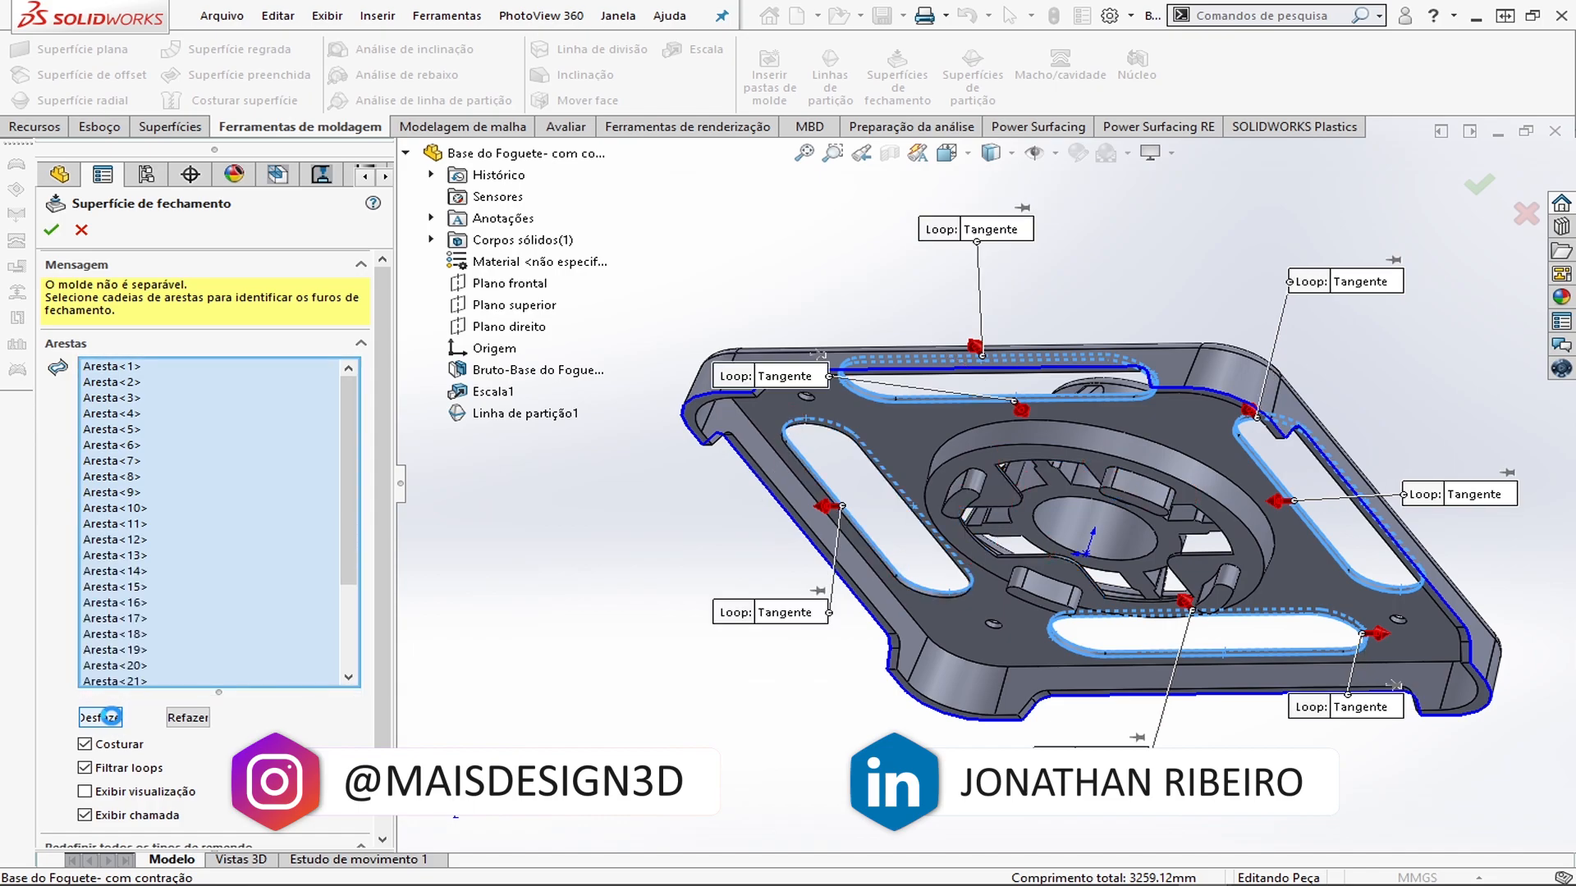
{"action": "left_click", "coordinate": [110, 717]}
{"action": "left_click", "coordinate": [109, 717]}
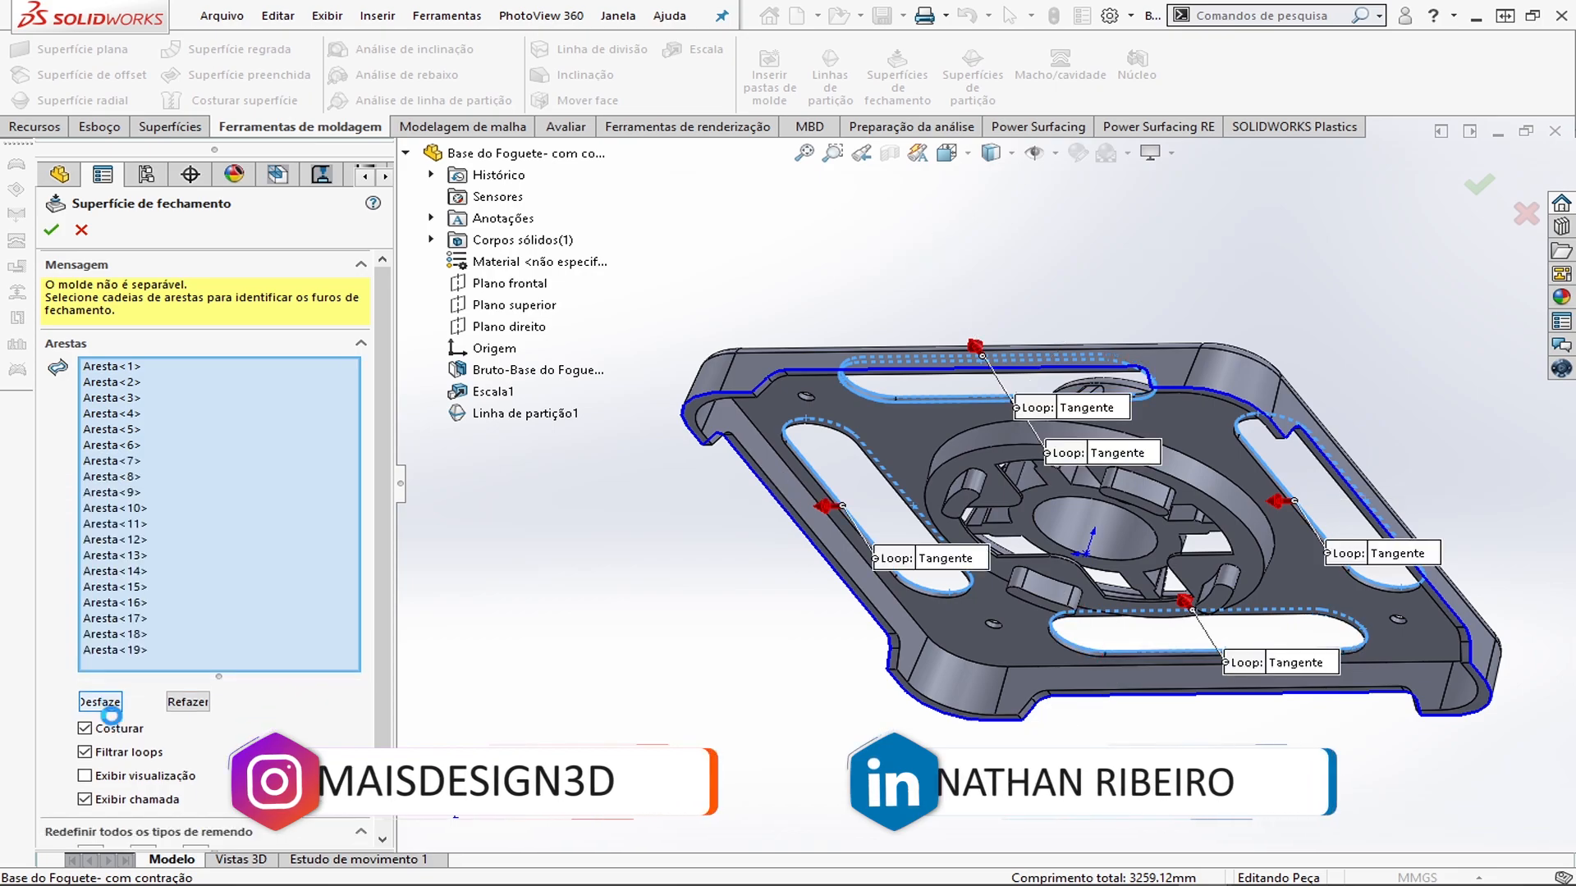
{"action": "left_click", "coordinate": [108, 686]}
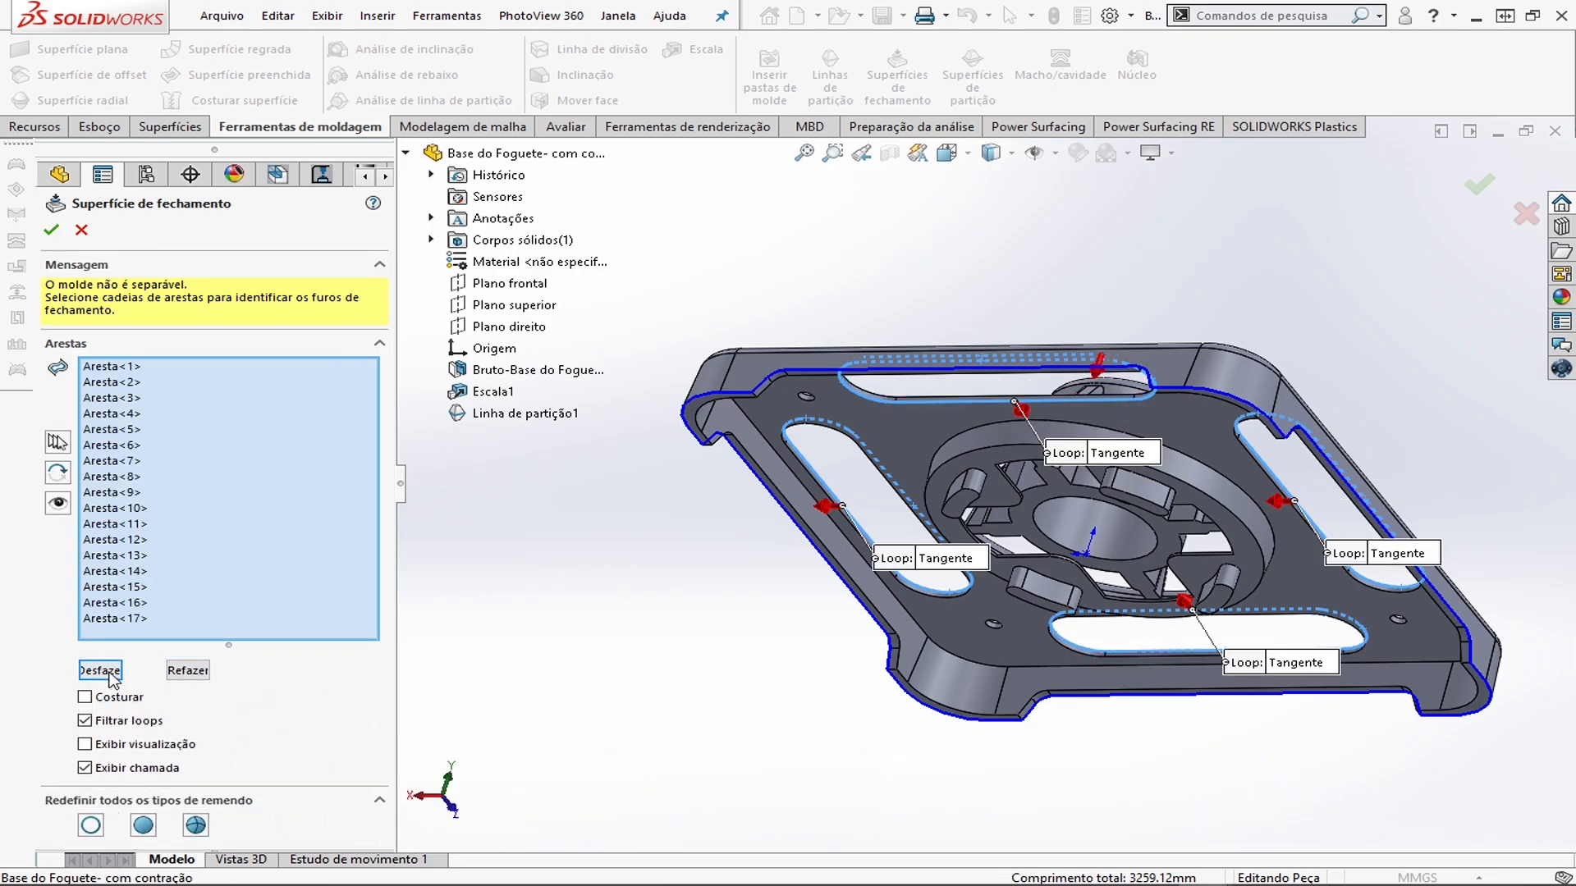
{"action": "left_click", "coordinate": [110, 671]}
{"action": "left_click", "coordinate": [107, 659]}
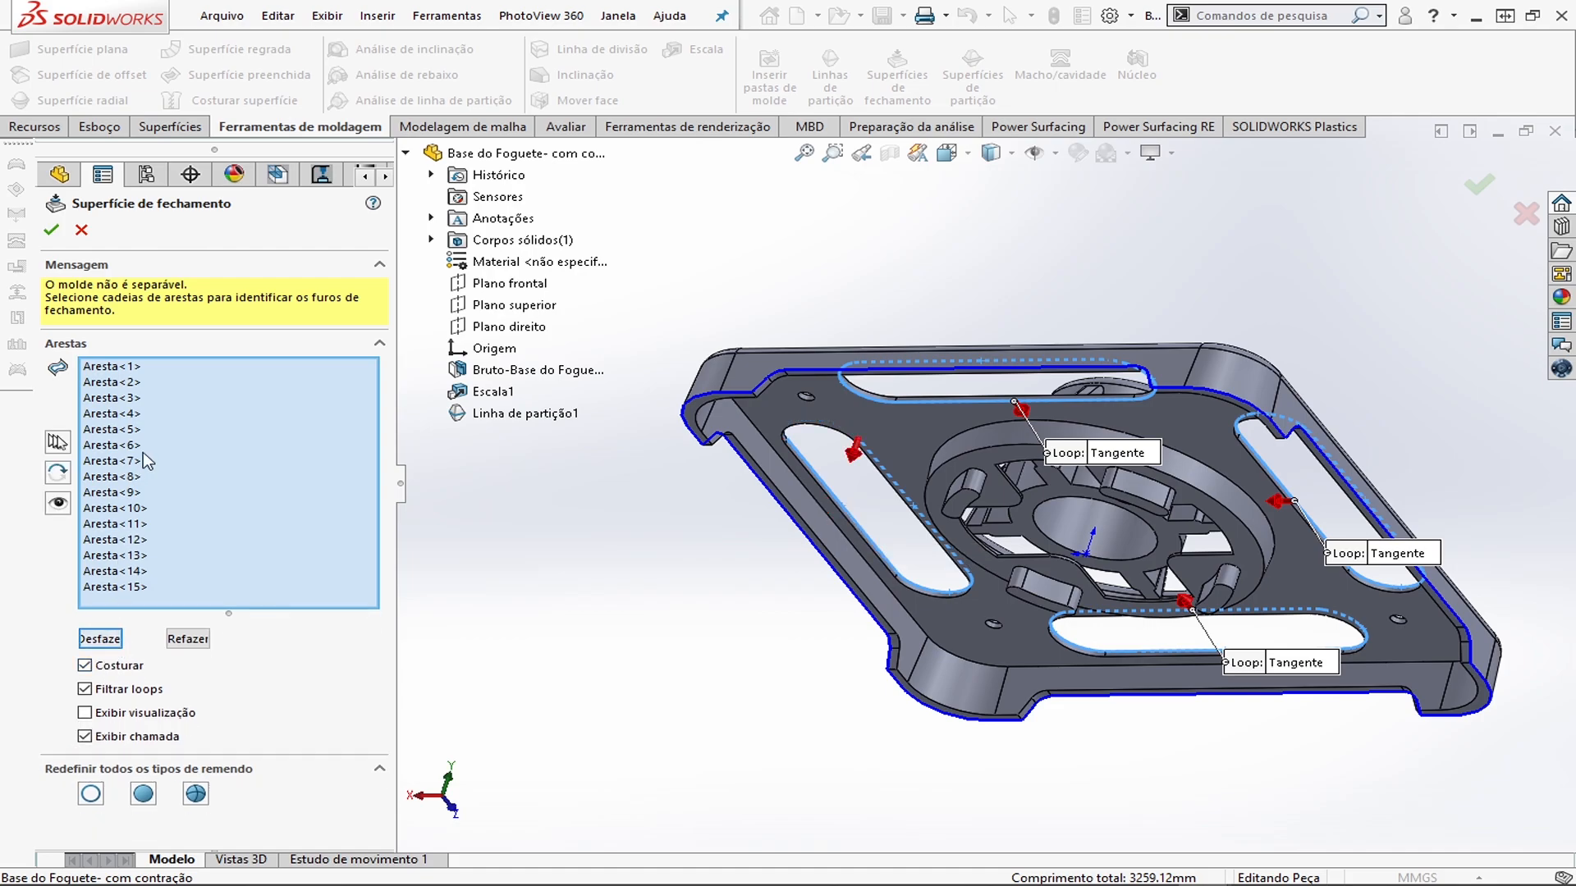
Delete Aresta<1> to Aresta<15> from the shut-off edge selection
{"action": "left_click", "coordinate": [102, 369]}
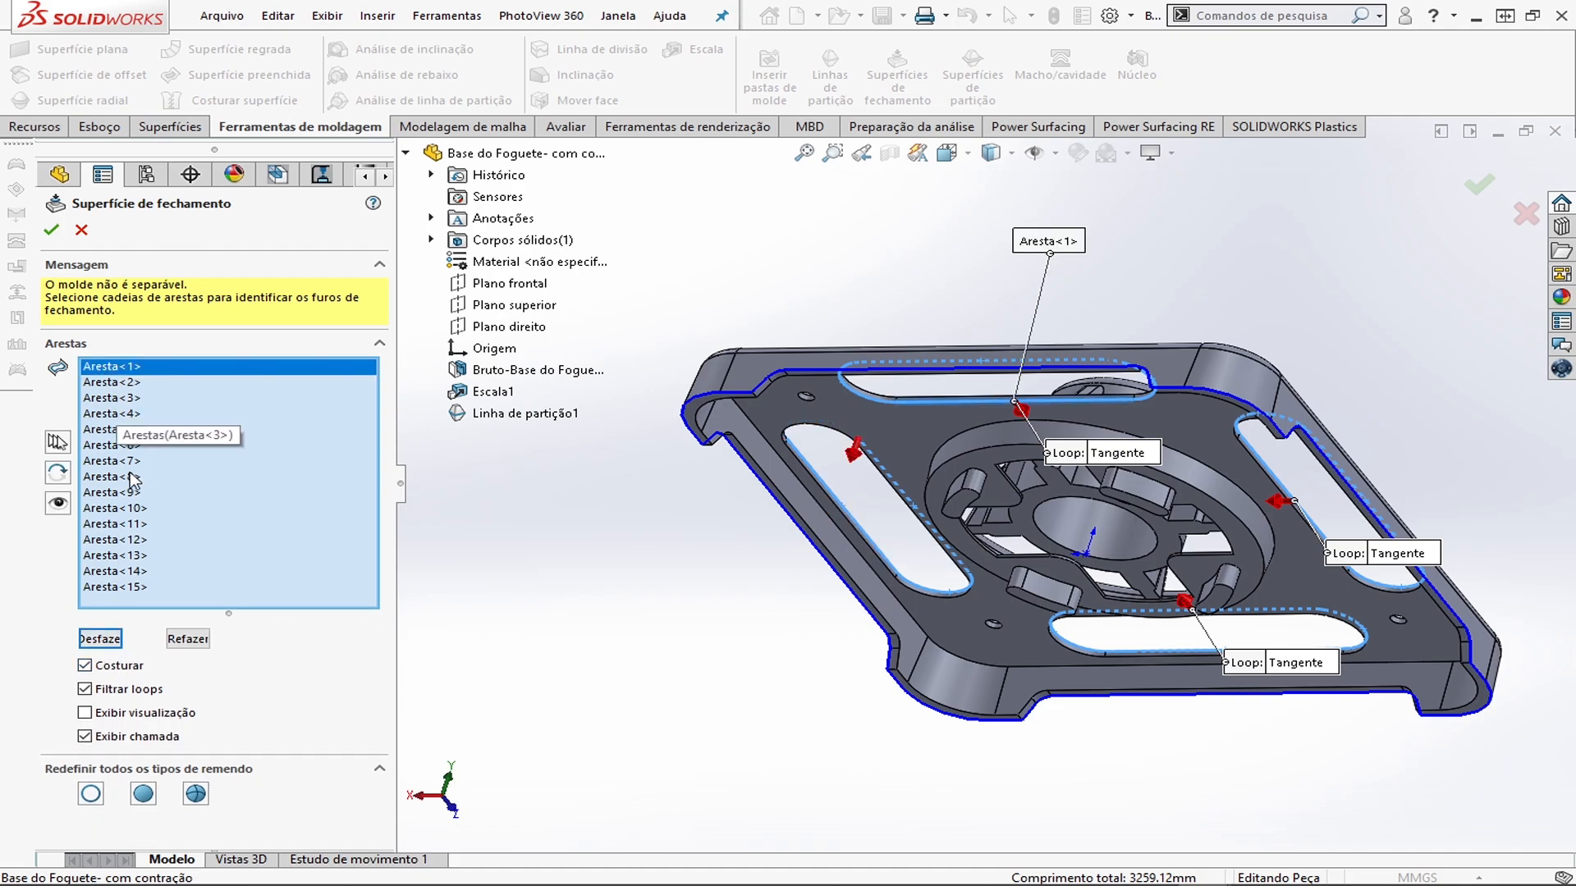
{"action": "left_click", "coordinate": [127, 587], "text": "shift"}
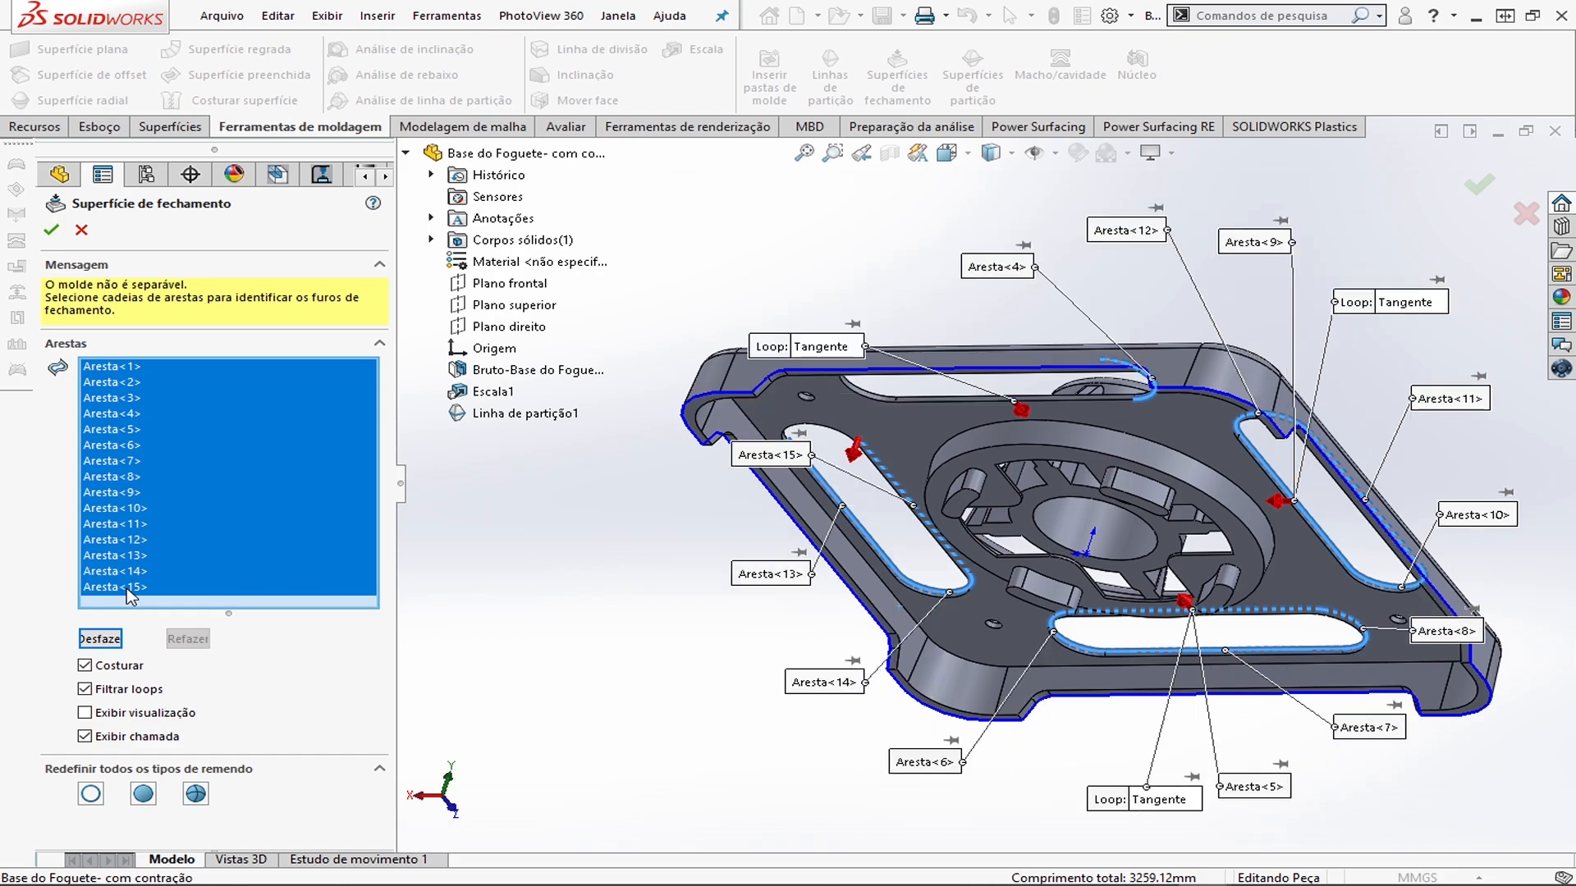
{"action": "key", "text": "Delete"}
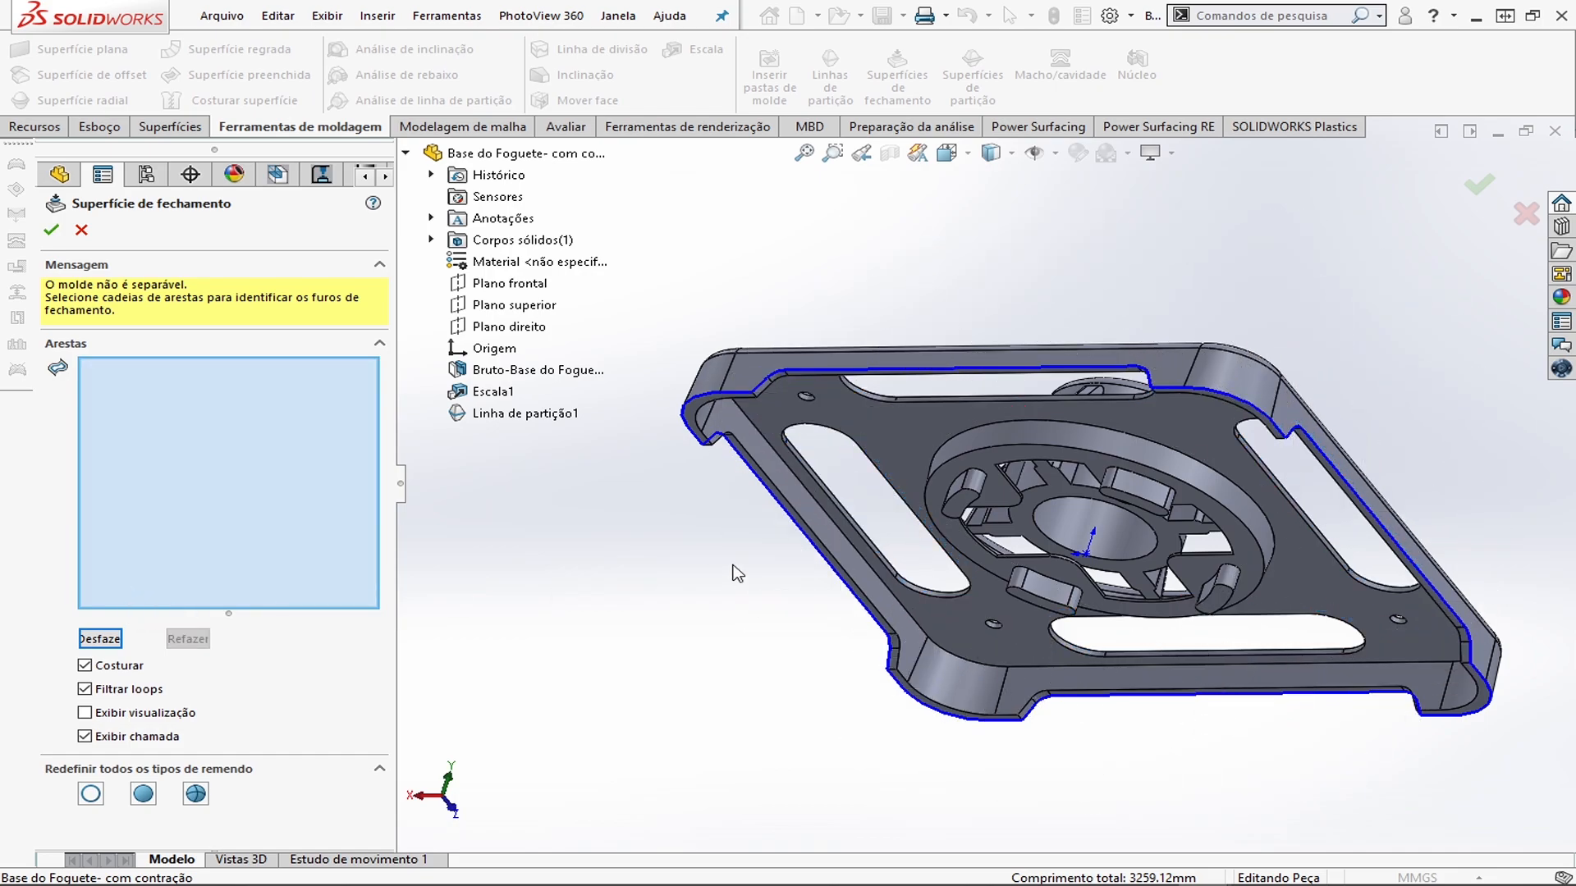
Examine the base's slots, corner holes and central openings from above and from the underside
{"action": "middle_click_drag", "start_coordinate": [1378, 400], "coordinate": [944, 549]}
{"action": "scroll", "coordinate": [943, 545], "scroll_direction": "up", "scroll_amount": 4}
{"action": "scroll", "coordinate": [880, 481], "scroll_direction": "down", "scroll_amount": 4}
{"action": "middle_click_drag", "start_coordinate": [895, 481], "coordinate": [888, 447]}
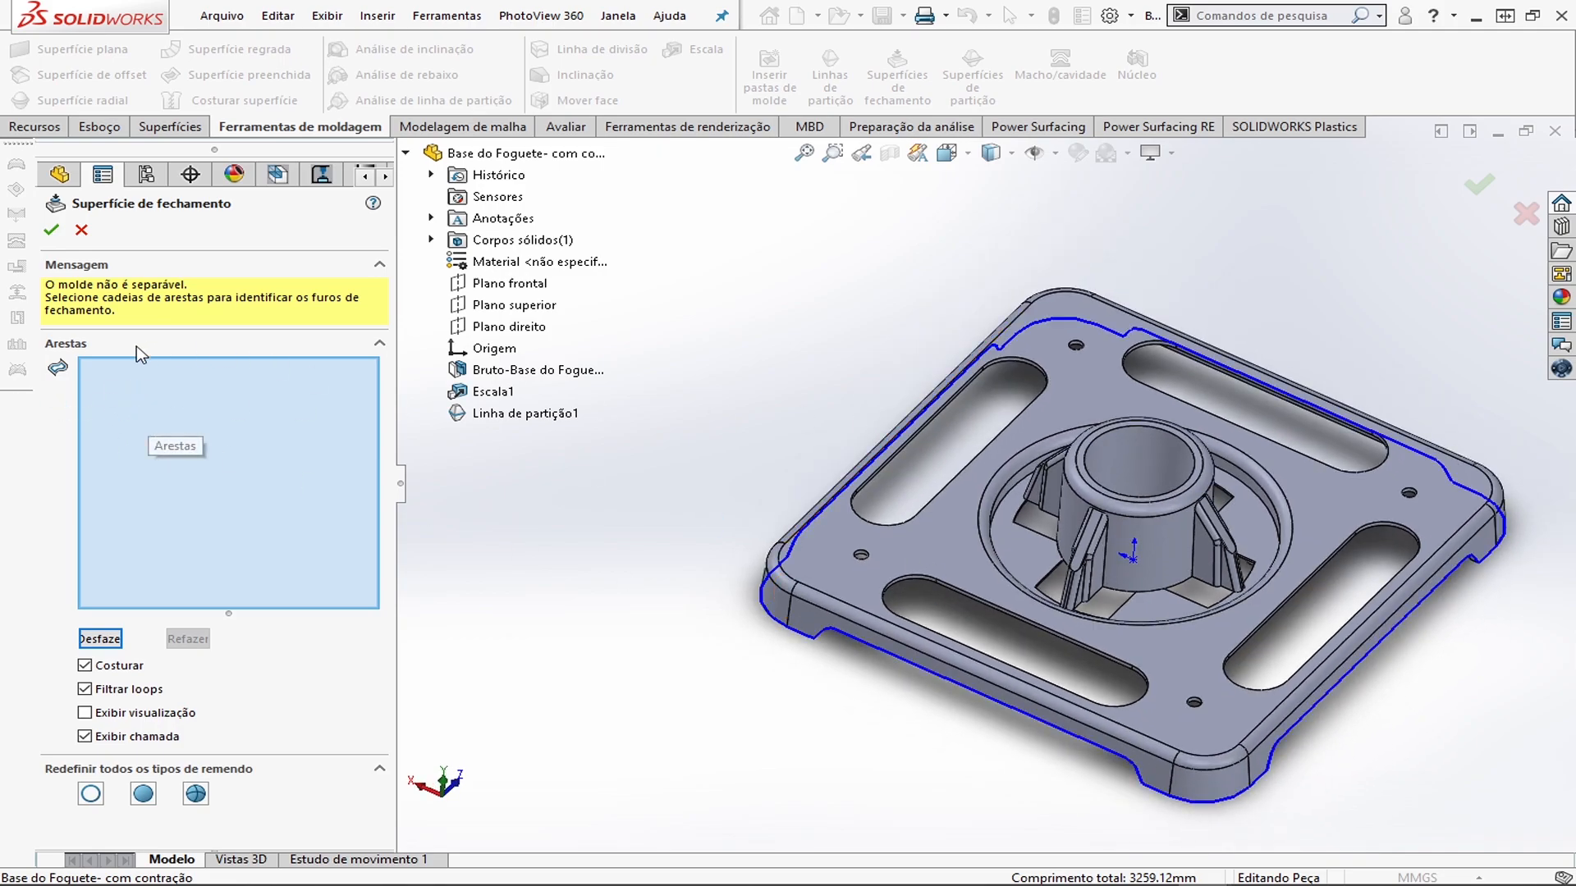
{"action": "middle_click_drag", "start_coordinate": [775, 573], "coordinate": [783, 532]}
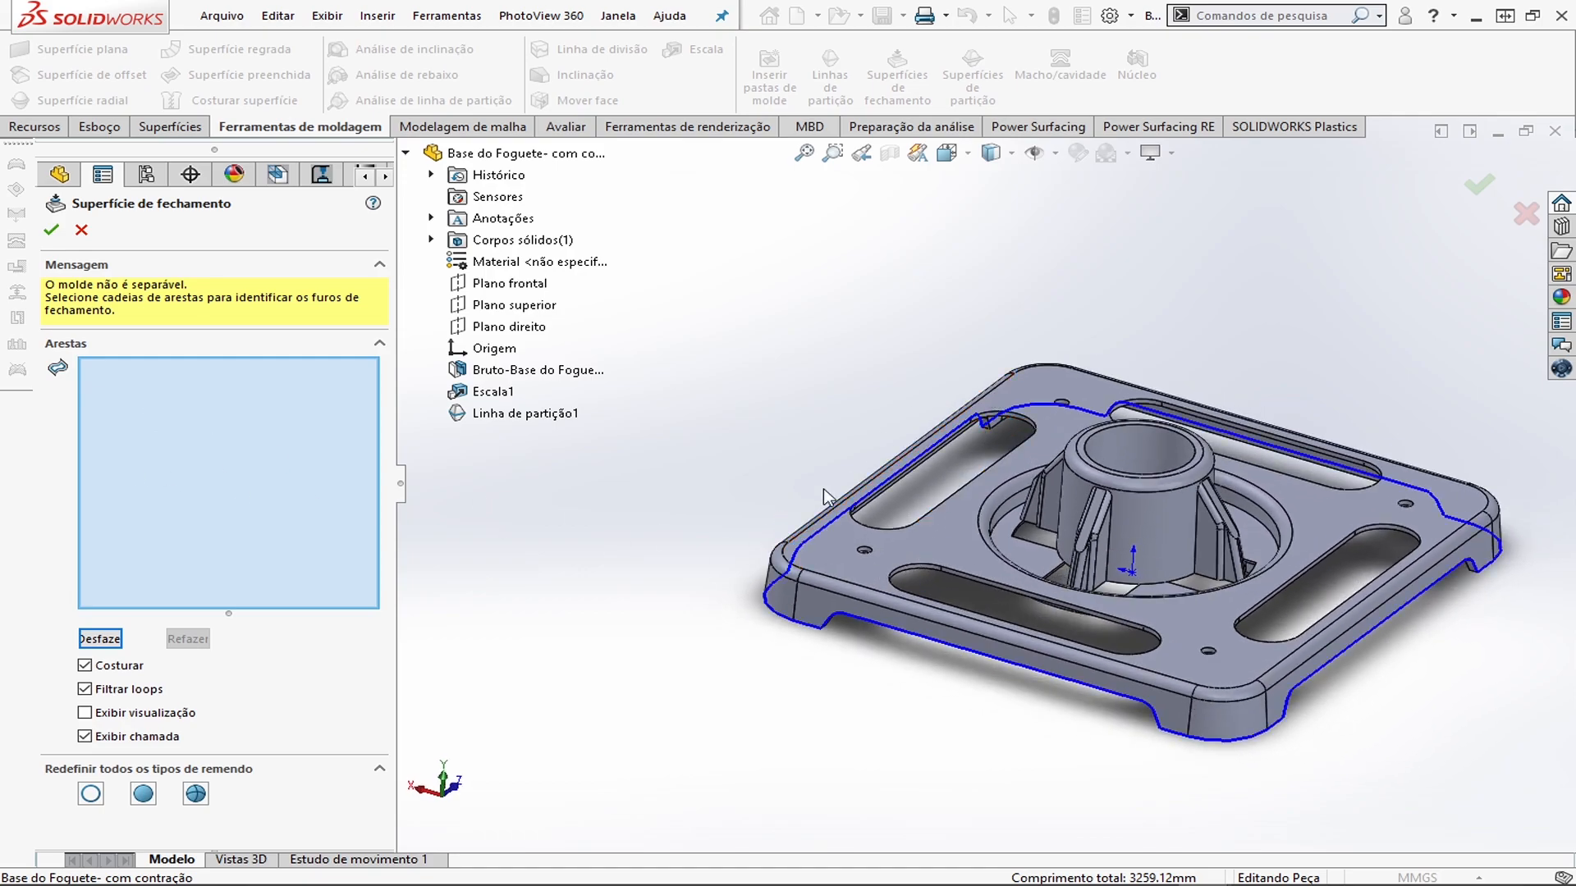
{"action": "middle_click_drag", "start_coordinate": [1046, 462], "coordinate": [1139, 622]}
{"action": "scroll", "coordinate": [829, 605], "scroll_direction": "down", "scroll_amount": 6}
{"action": "middle_click", "coordinate": [975, 582]}
{"action": "middle_click_drag", "start_coordinate": [975, 582], "coordinate": [953, 246]}
{"action": "scroll", "coordinate": [970, 317], "scroll_direction": "up", "scroll_amount": 7}
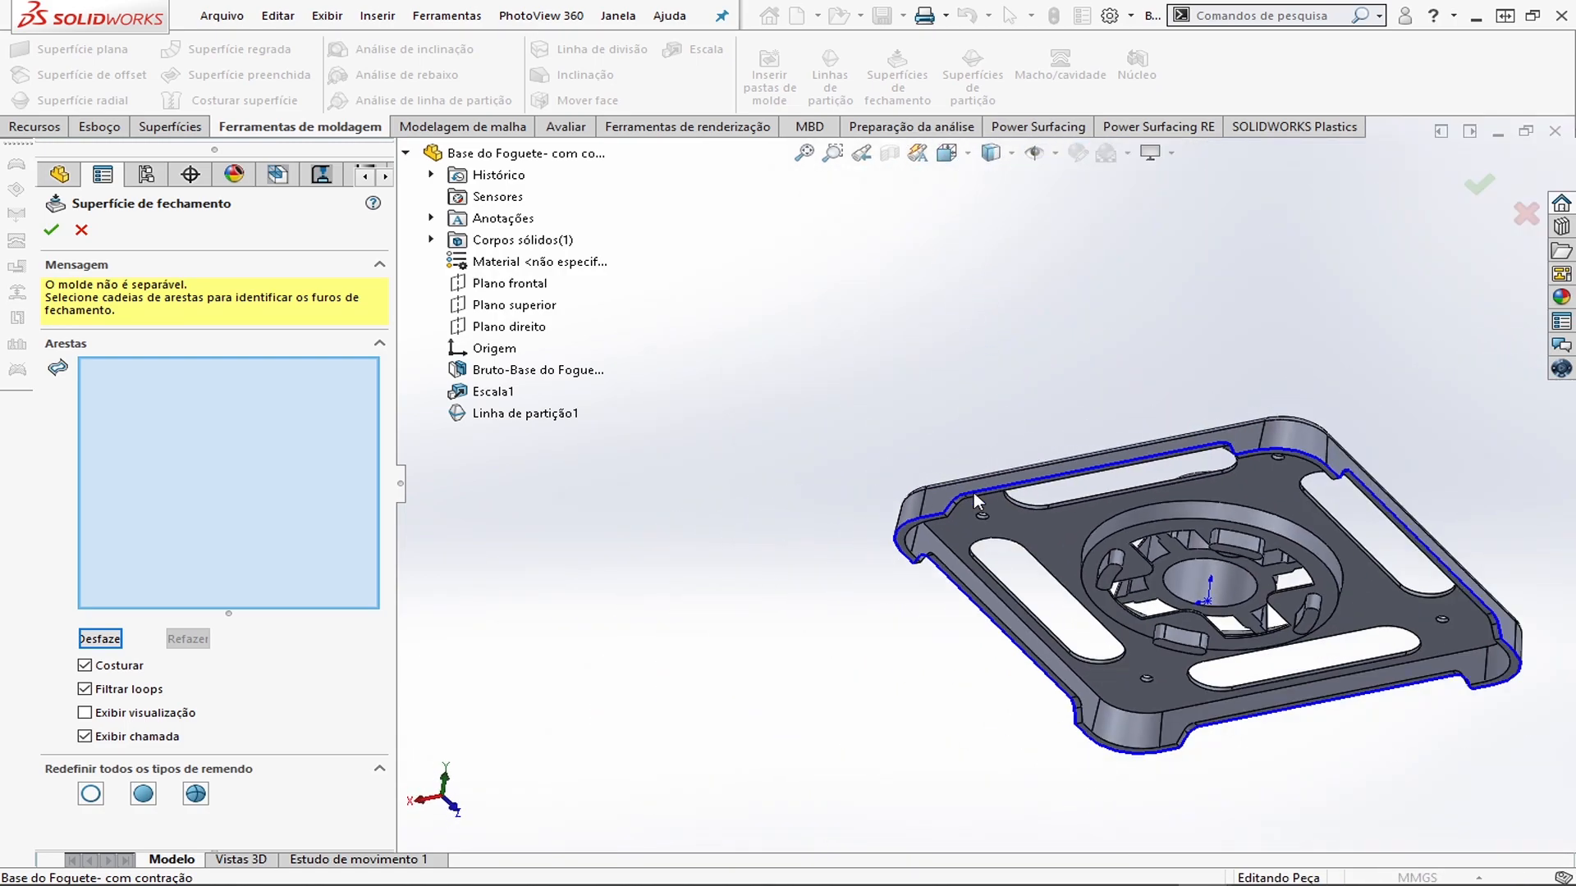
Select the upper circular edges of the four small corner holes as shut-off loops
{"action": "scroll", "coordinate": [973, 488], "scroll_direction": "down", "scroll_amount": 1}
{"action": "middle_click_drag", "start_coordinate": [999, 411], "coordinate": [1012, 630]}
{"action": "scroll", "coordinate": [1011, 628], "scroll_direction": "down", "scroll_amount": 5}
{"action": "left_click", "coordinate": [950, 501]}
{"action": "scroll", "coordinate": [911, 517], "scroll_direction": "up", "scroll_amount": 6}
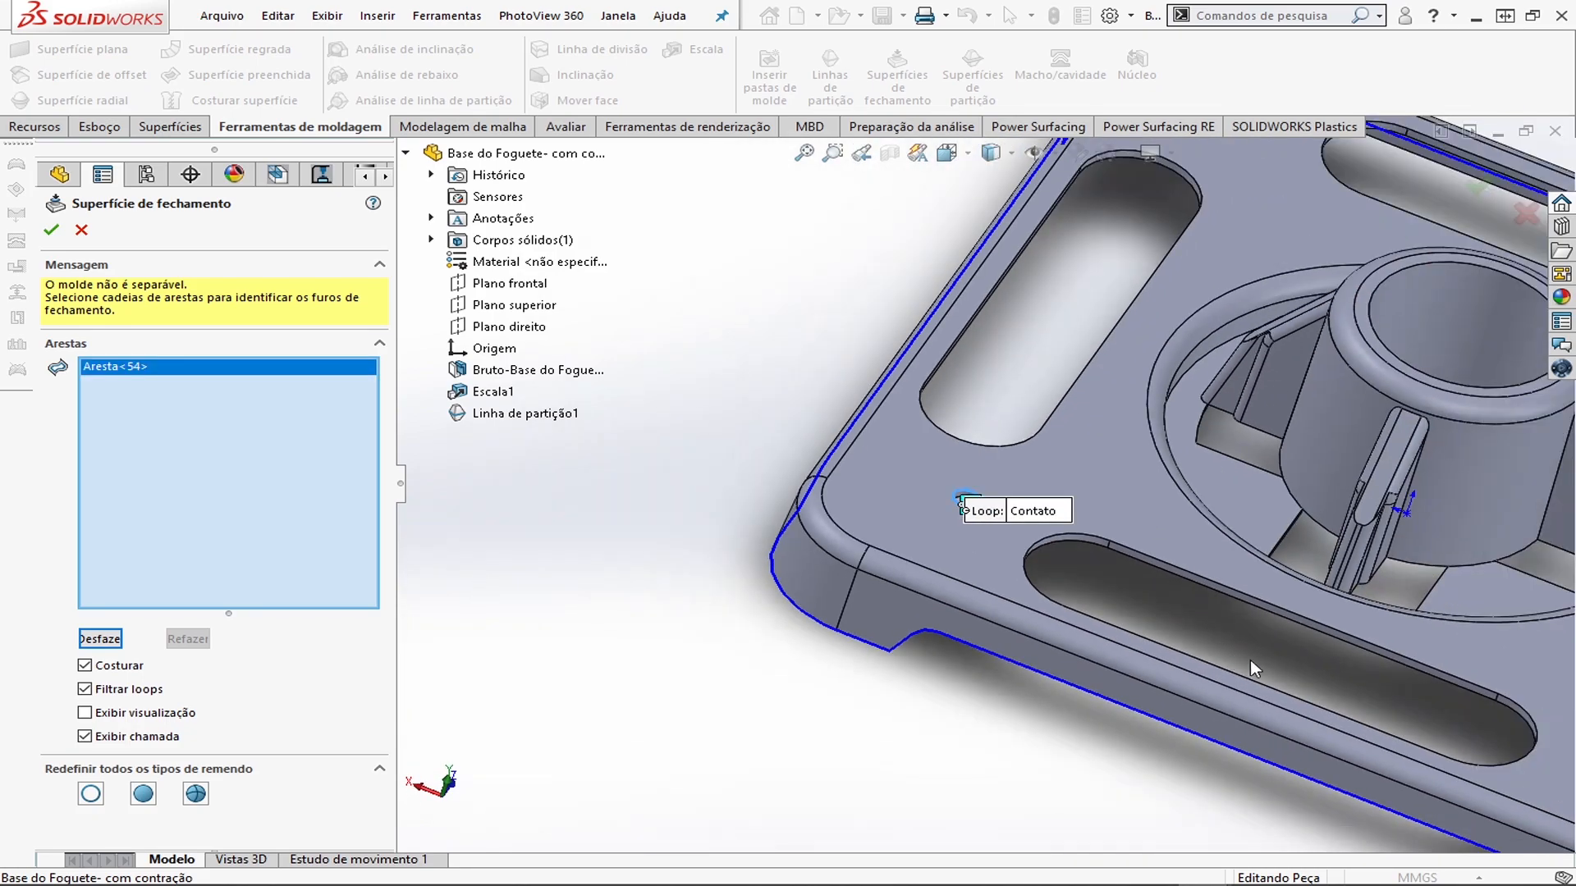
{"action": "scroll", "coordinate": [923, 517], "scroll_direction": "down", "scroll_amount": 5}
{"action": "left_click", "coordinate": [1036, 502]}
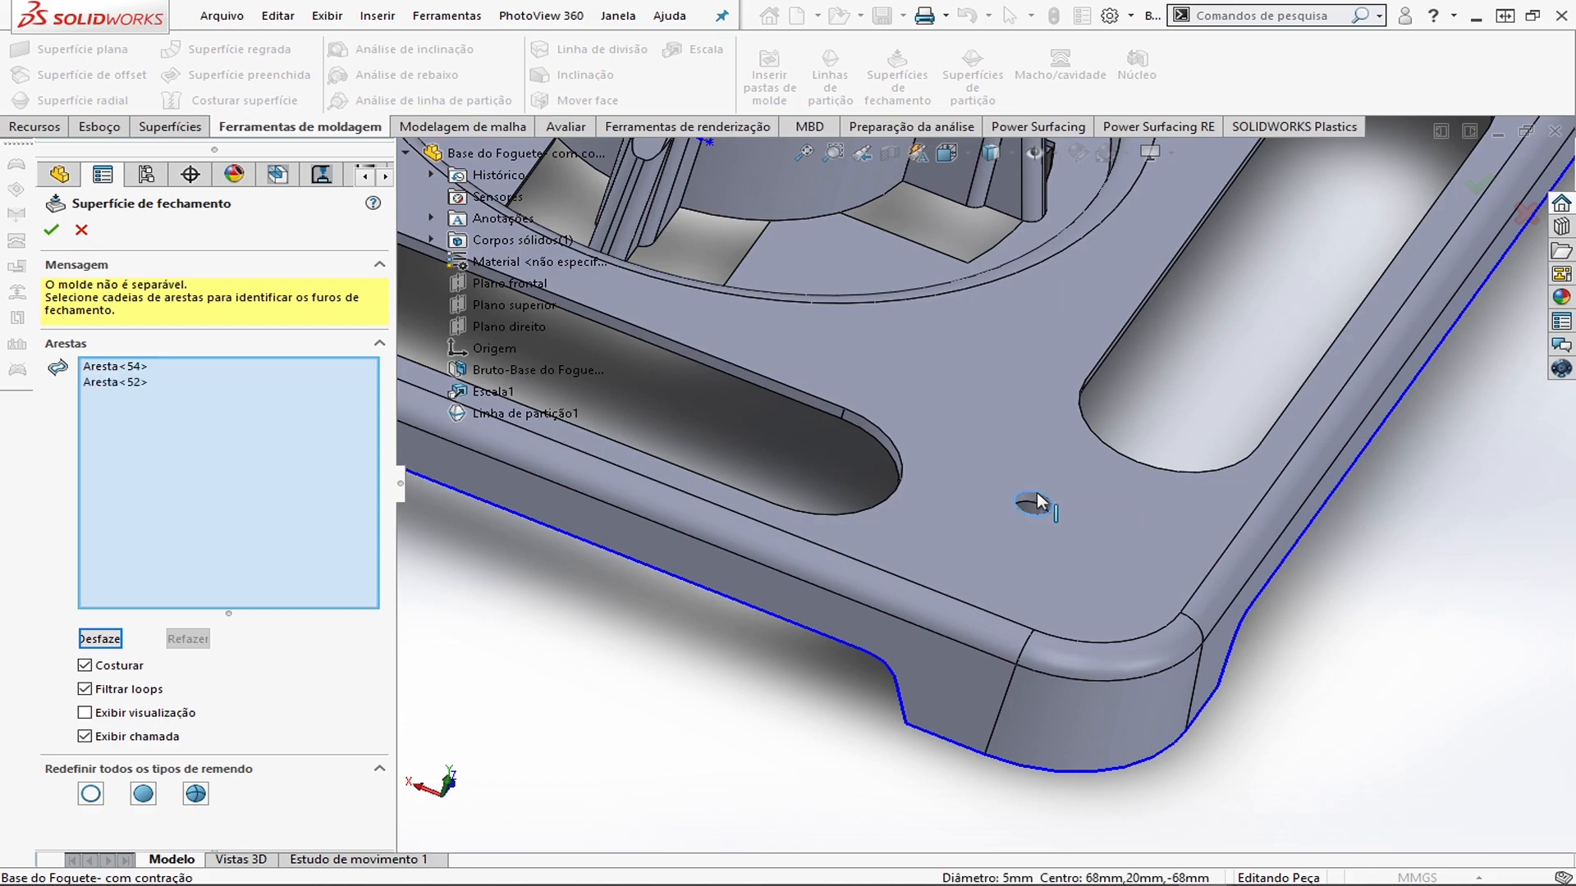
{"action": "scroll", "coordinate": [1025, 497], "scroll_direction": "up", "scroll_amount": 6}
{"action": "scroll", "coordinate": [1148, 445], "scroll_direction": "down", "scroll_amount": 5}
{"action": "left_click", "coordinate": [1143, 444]}
{"action": "scroll", "coordinate": [1141, 447], "scroll_direction": "up", "scroll_amount": 6}
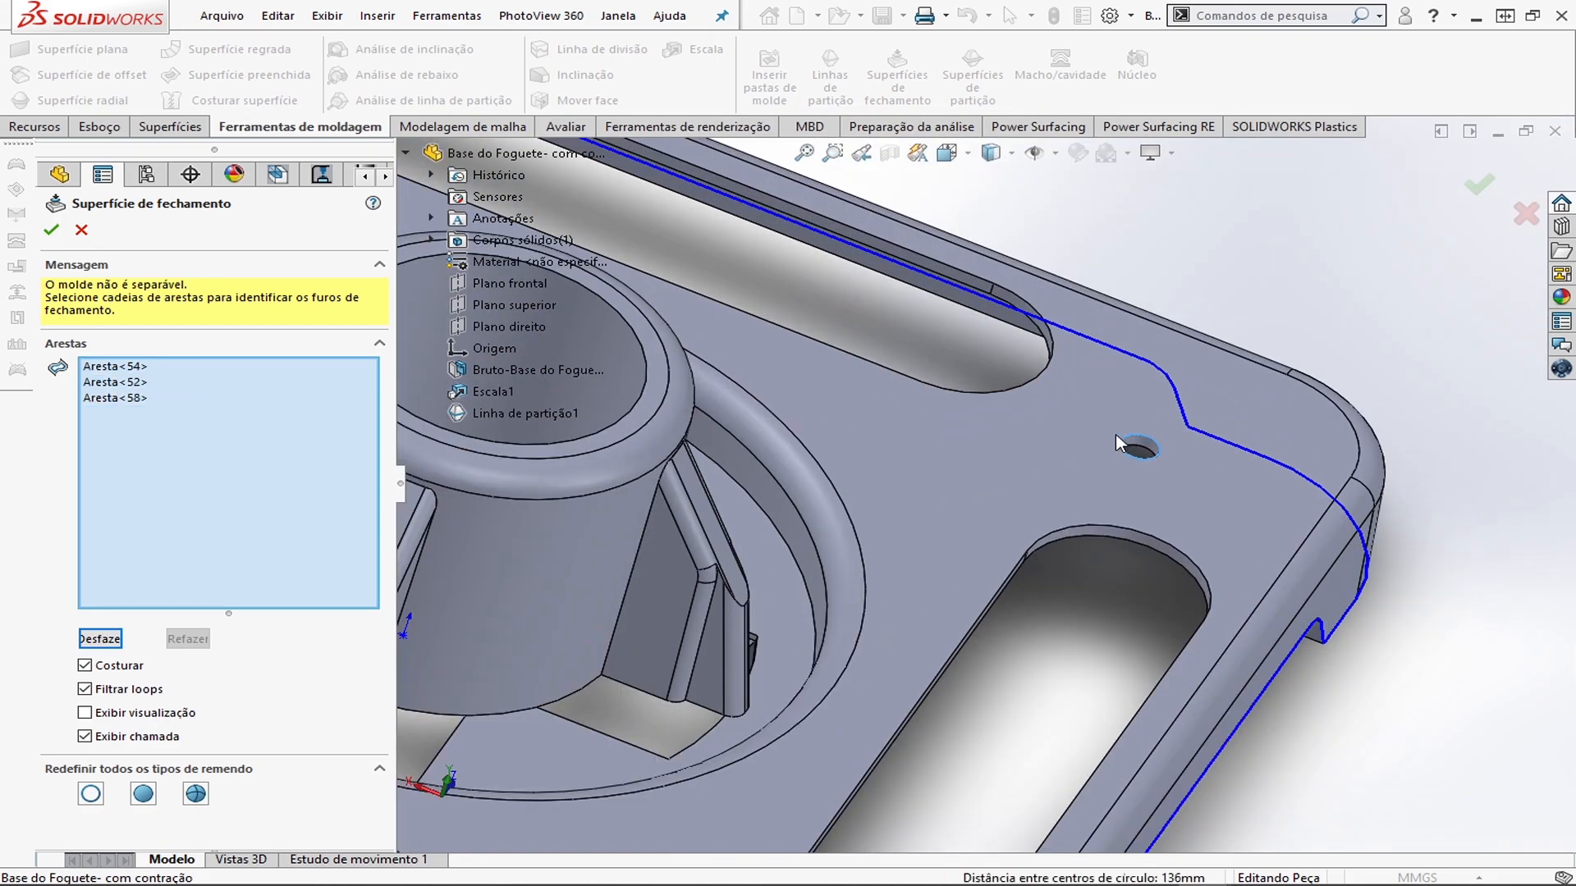
{"action": "scroll", "coordinate": [832, 435], "scroll_direction": "down", "scroll_amount": 5}
{"action": "left_click", "coordinate": [840, 490]}
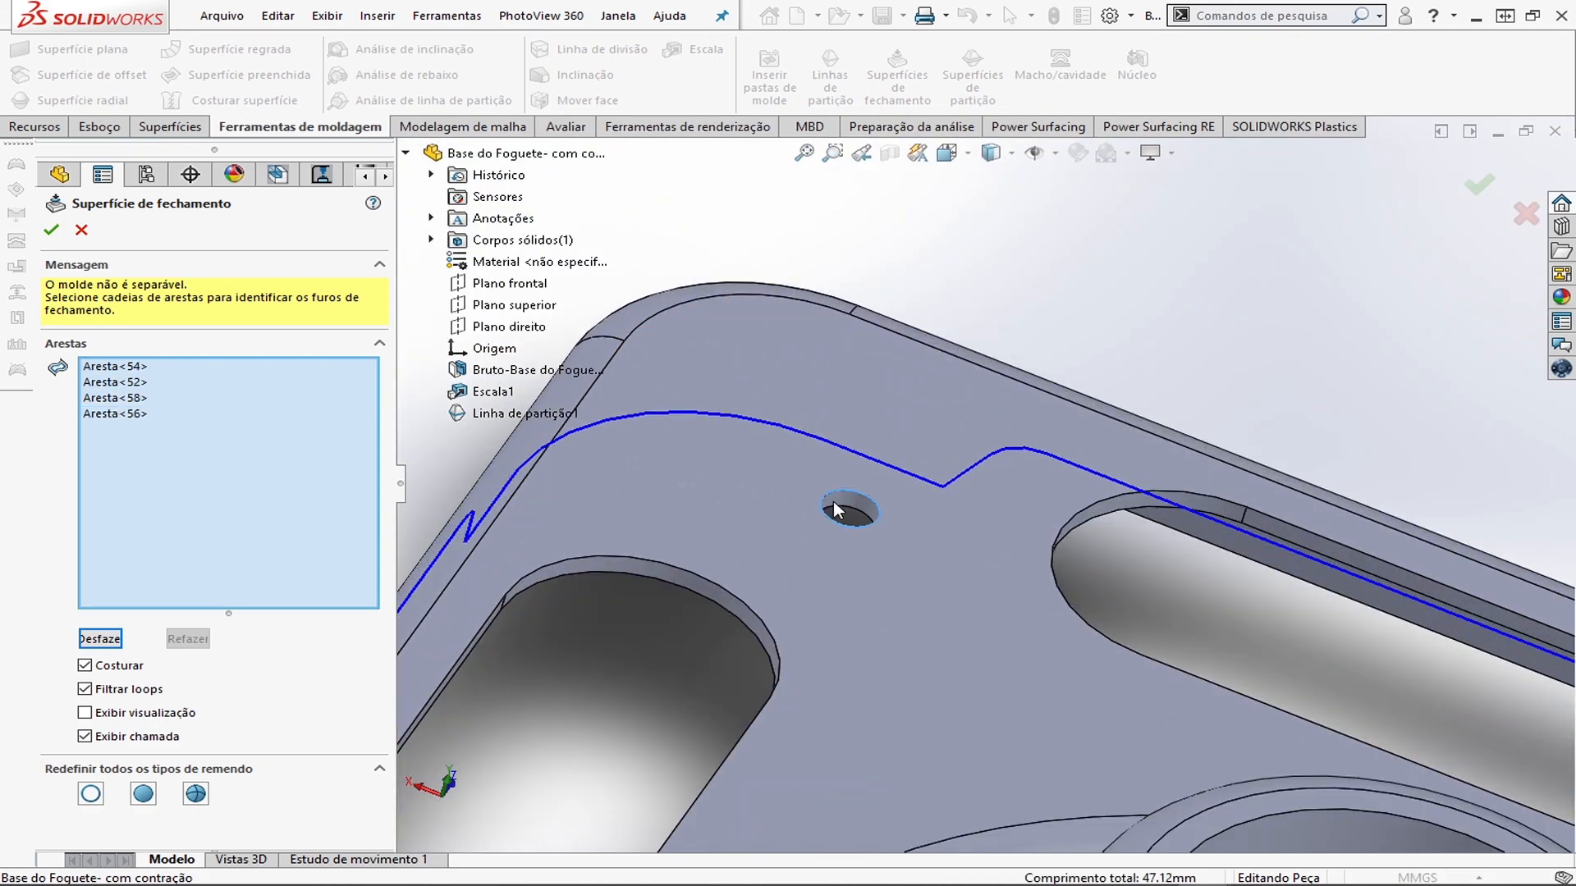
{"action": "scroll", "coordinate": [839, 496], "scroll_direction": "up", "scroll_amount": 6}
{"action": "scroll", "coordinate": [779, 474], "scroll_direction": "down", "scroll_amount": 5}
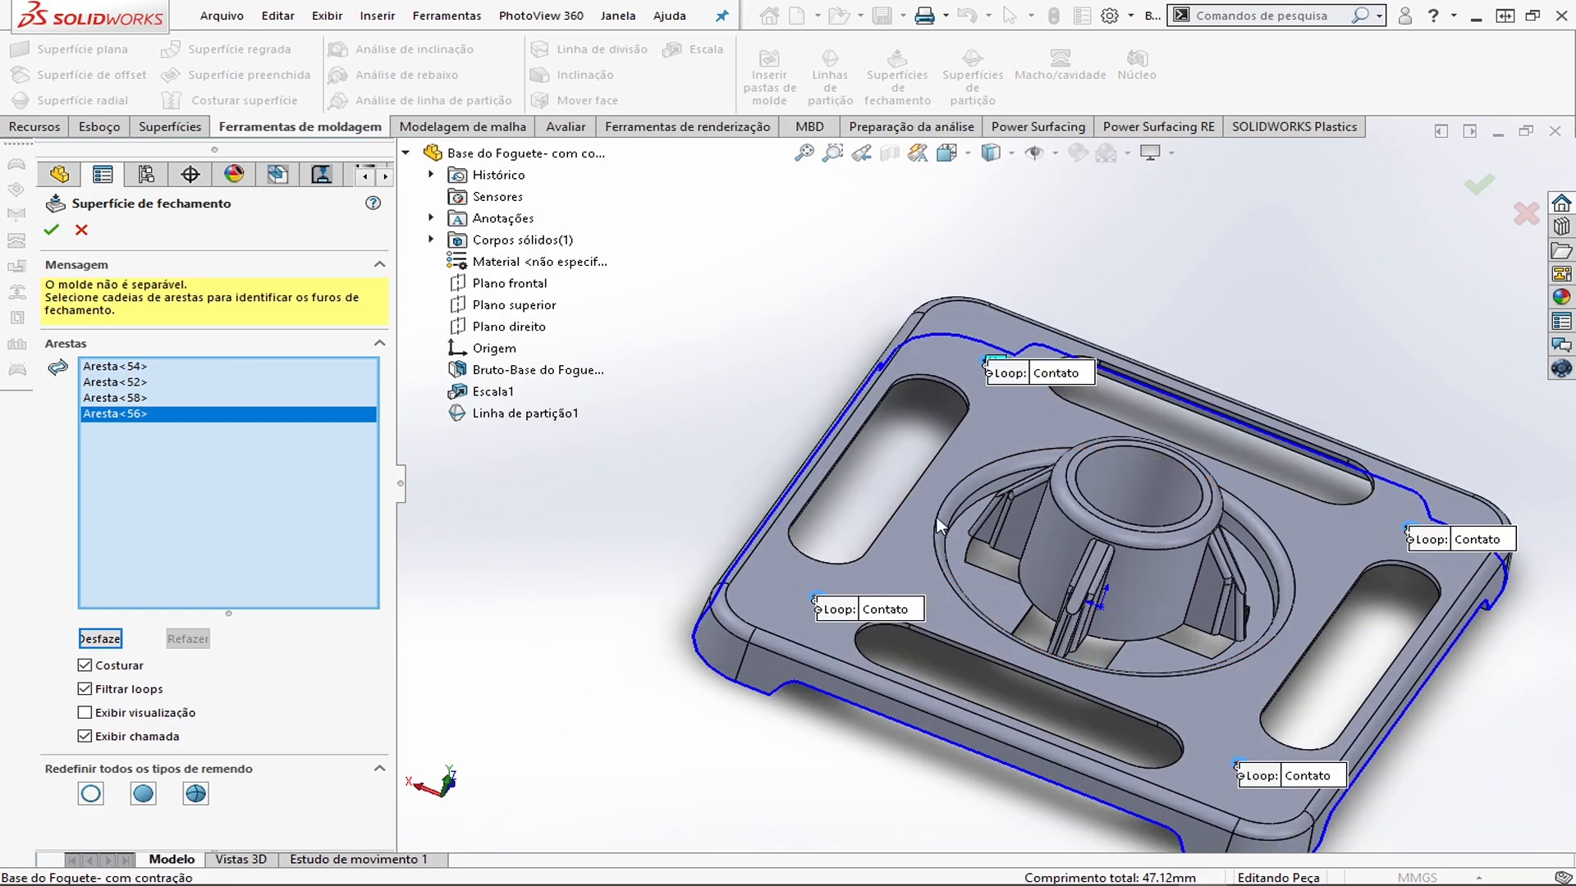
Add the four upper edges of the first long slot to the shut-off edge selection as a closed loop
{"action": "middle_click_drag", "start_coordinate": [701, 491], "coordinate": [695, 450]}
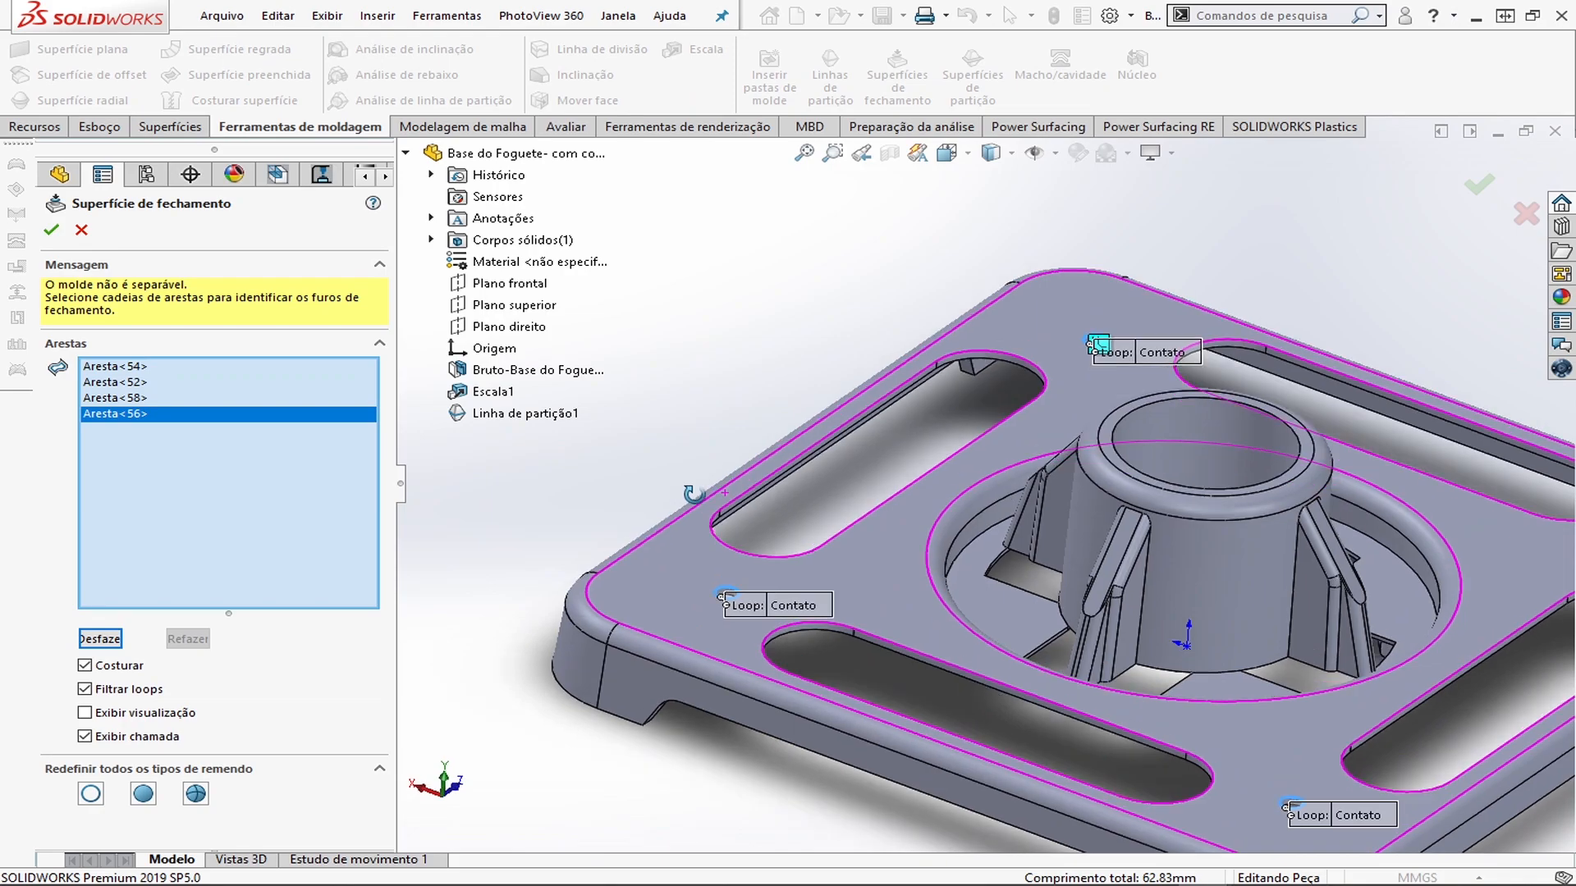
{"action": "scroll", "coordinate": [814, 484], "scroll_direction": "down", "scroll_amount": 8}
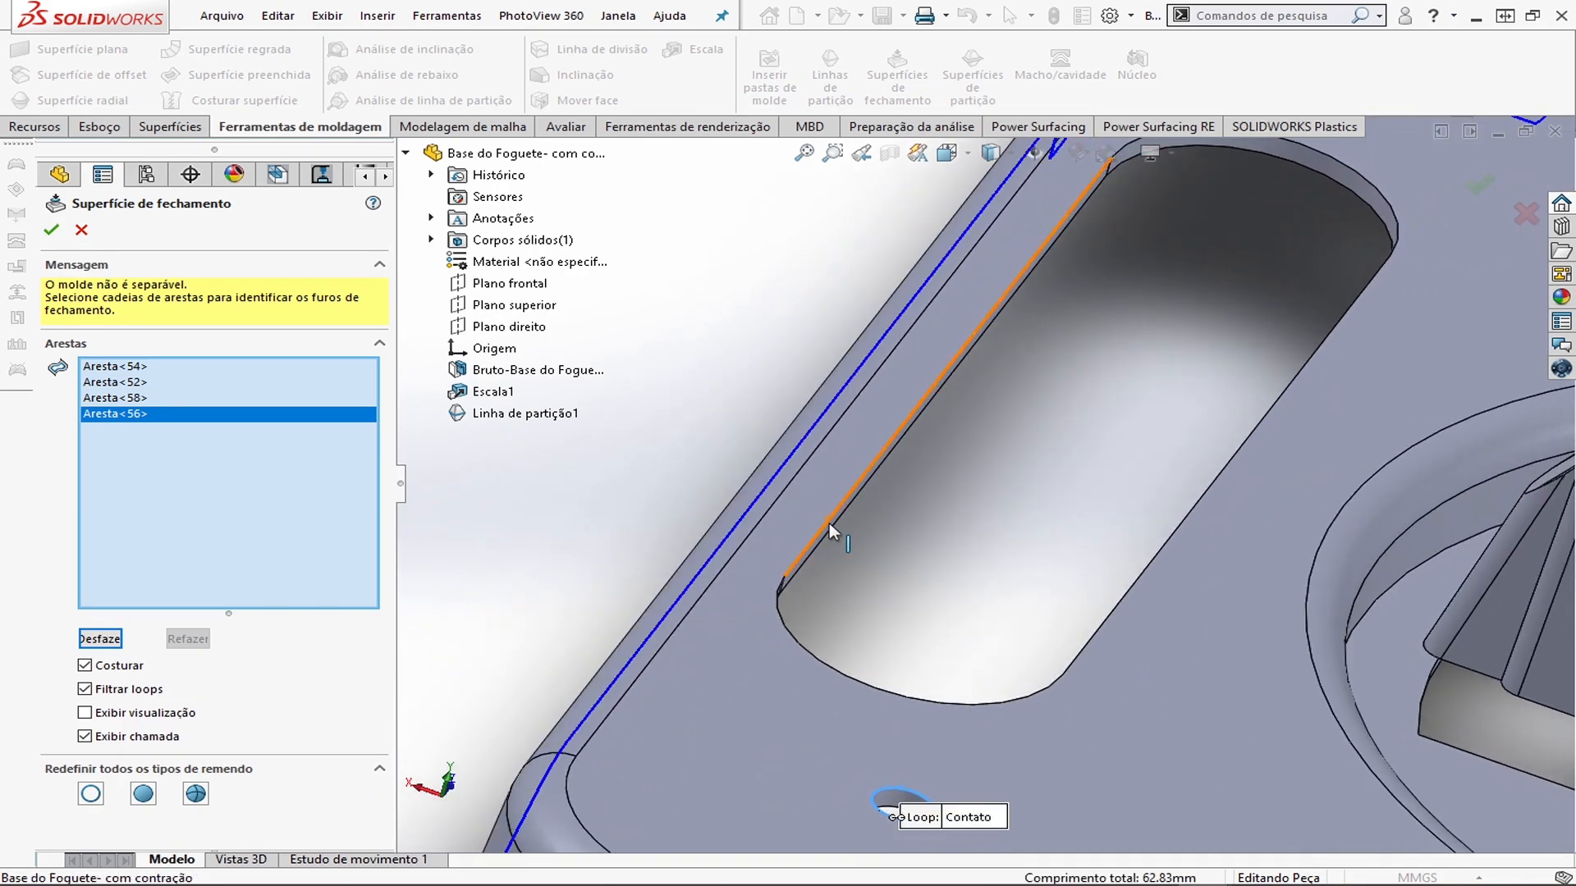
{"action": "left_click", "coordinate": [828, 523]}
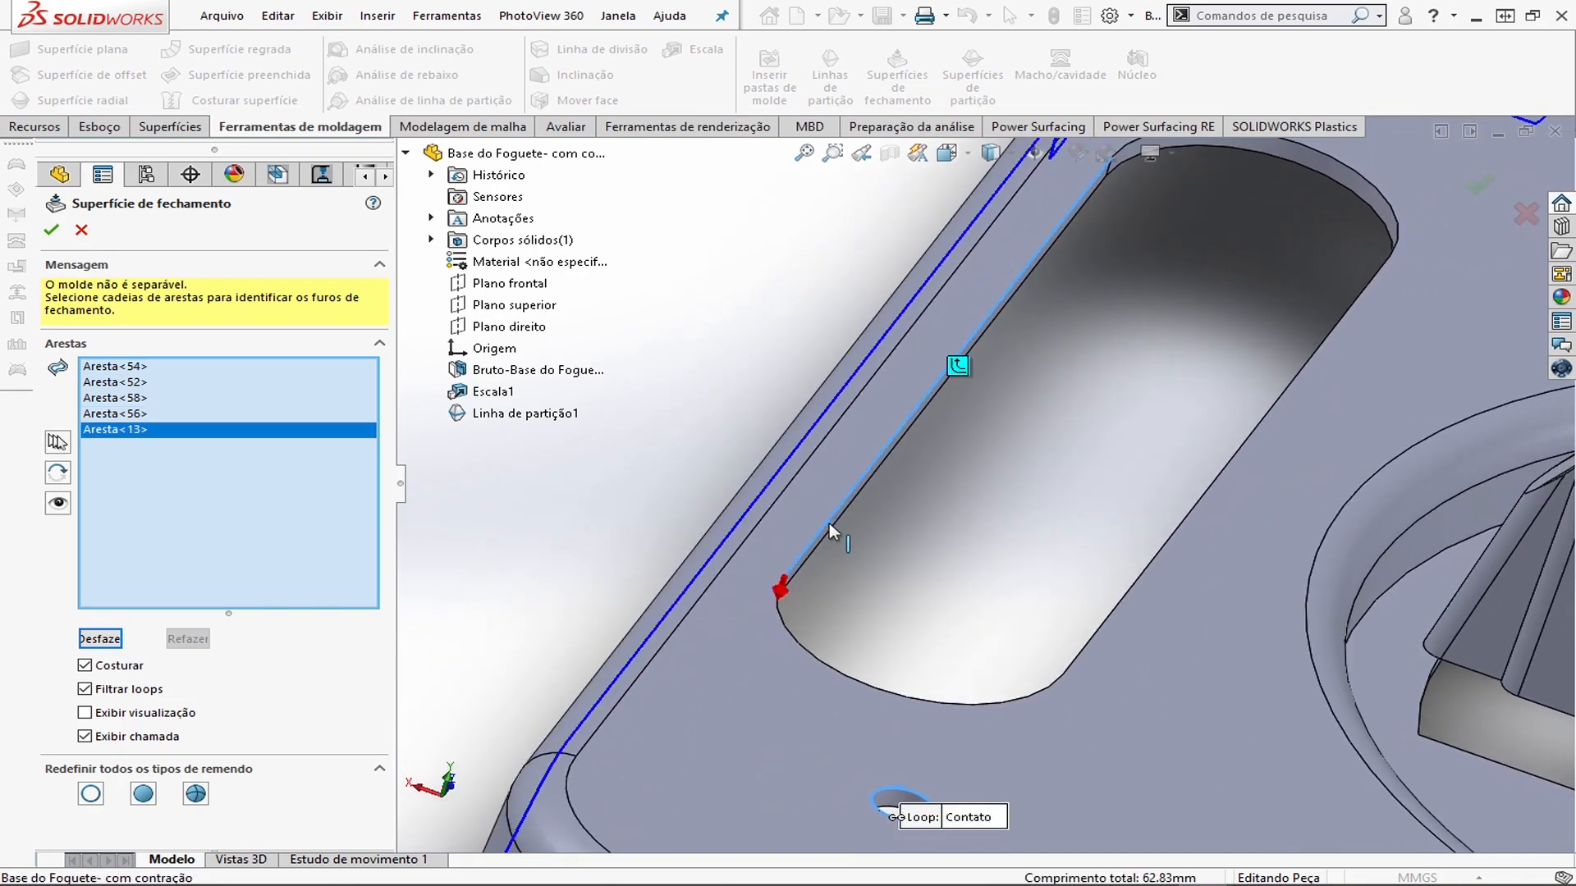
{"action": "left_click", "coordinate": [806, 647]}
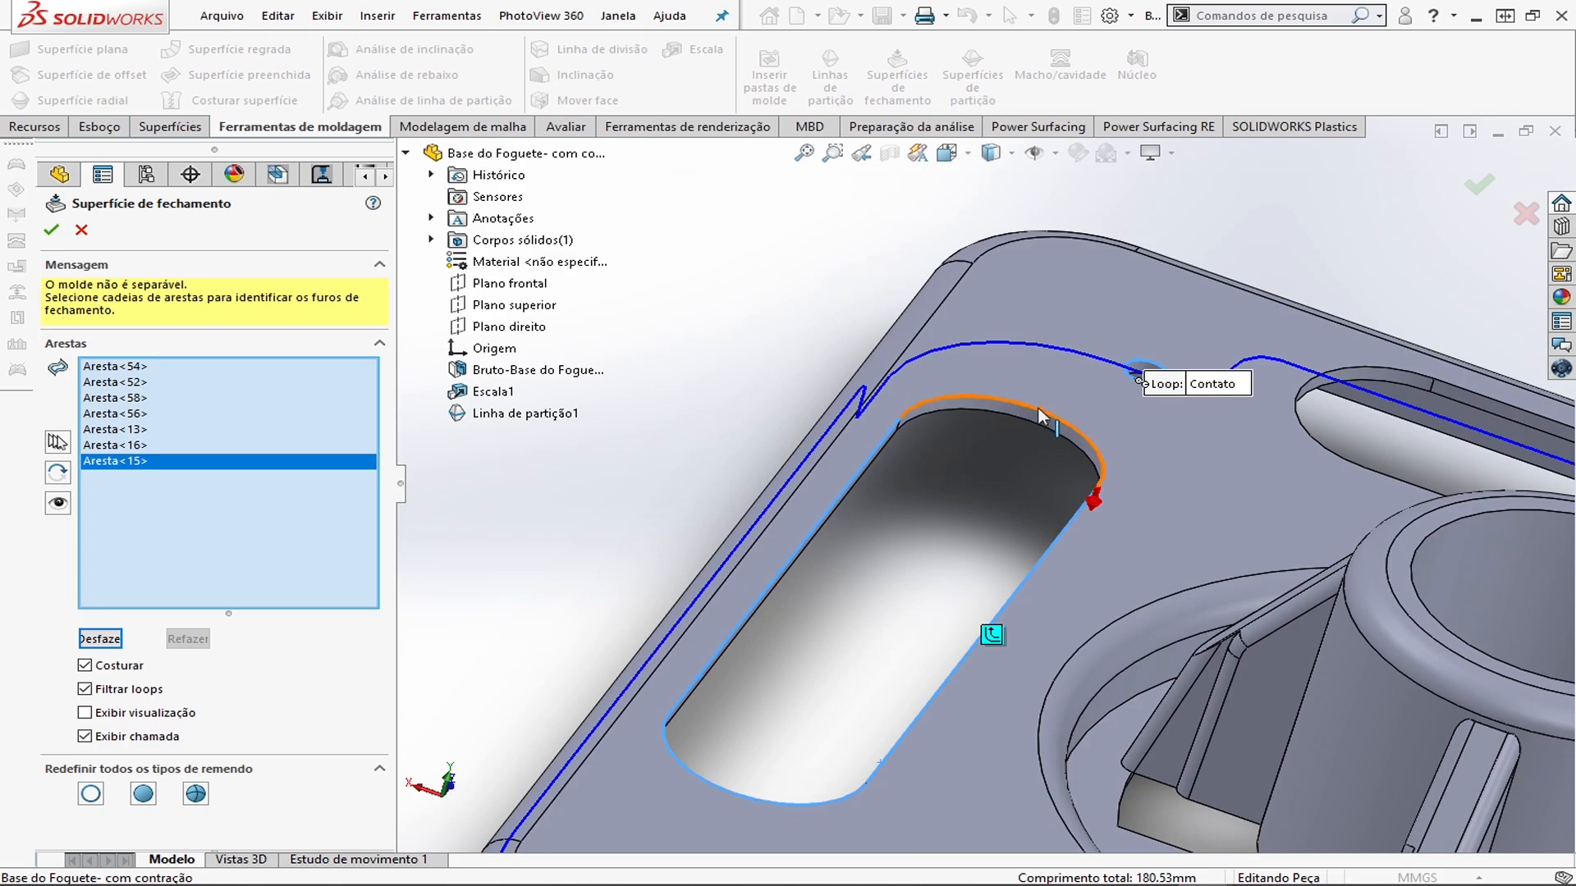
{"action": "left_click", "coordinate": [1042, 412]}
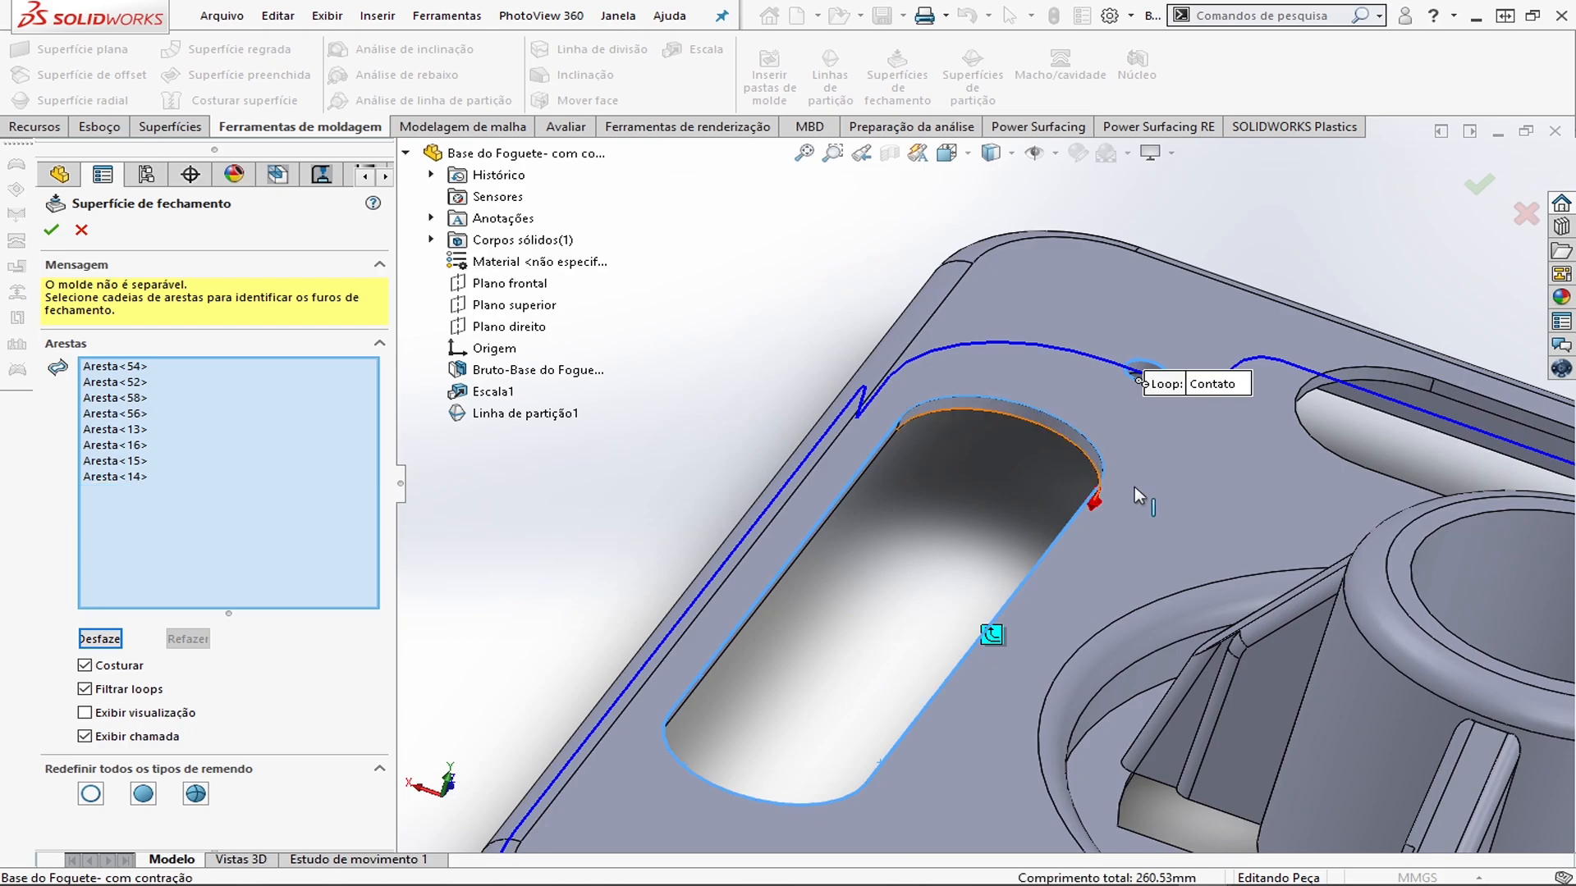
Select the four upper edges of the long slot adjacent to the selected one as another shut-off loop
{"action": "scroll", "coordinate": [1166, 502], "scroll_direction": "up", "scroll_amount": 8}
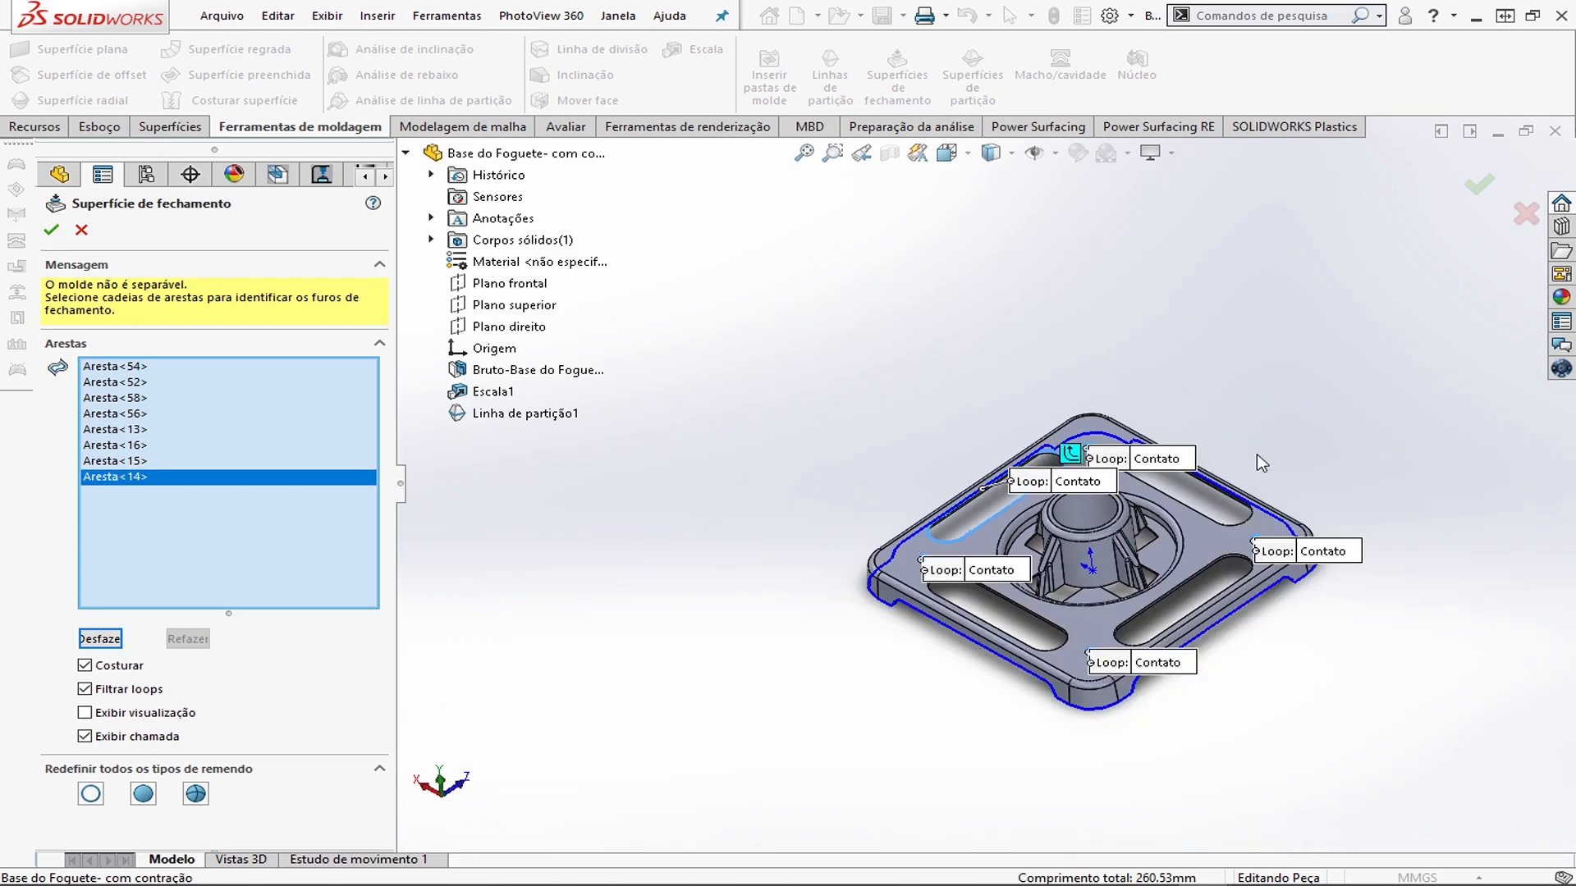
{"action": "scroll", "coordinate": [1121, 509], "scroll_direction": "down", "scroll_amount": 8}
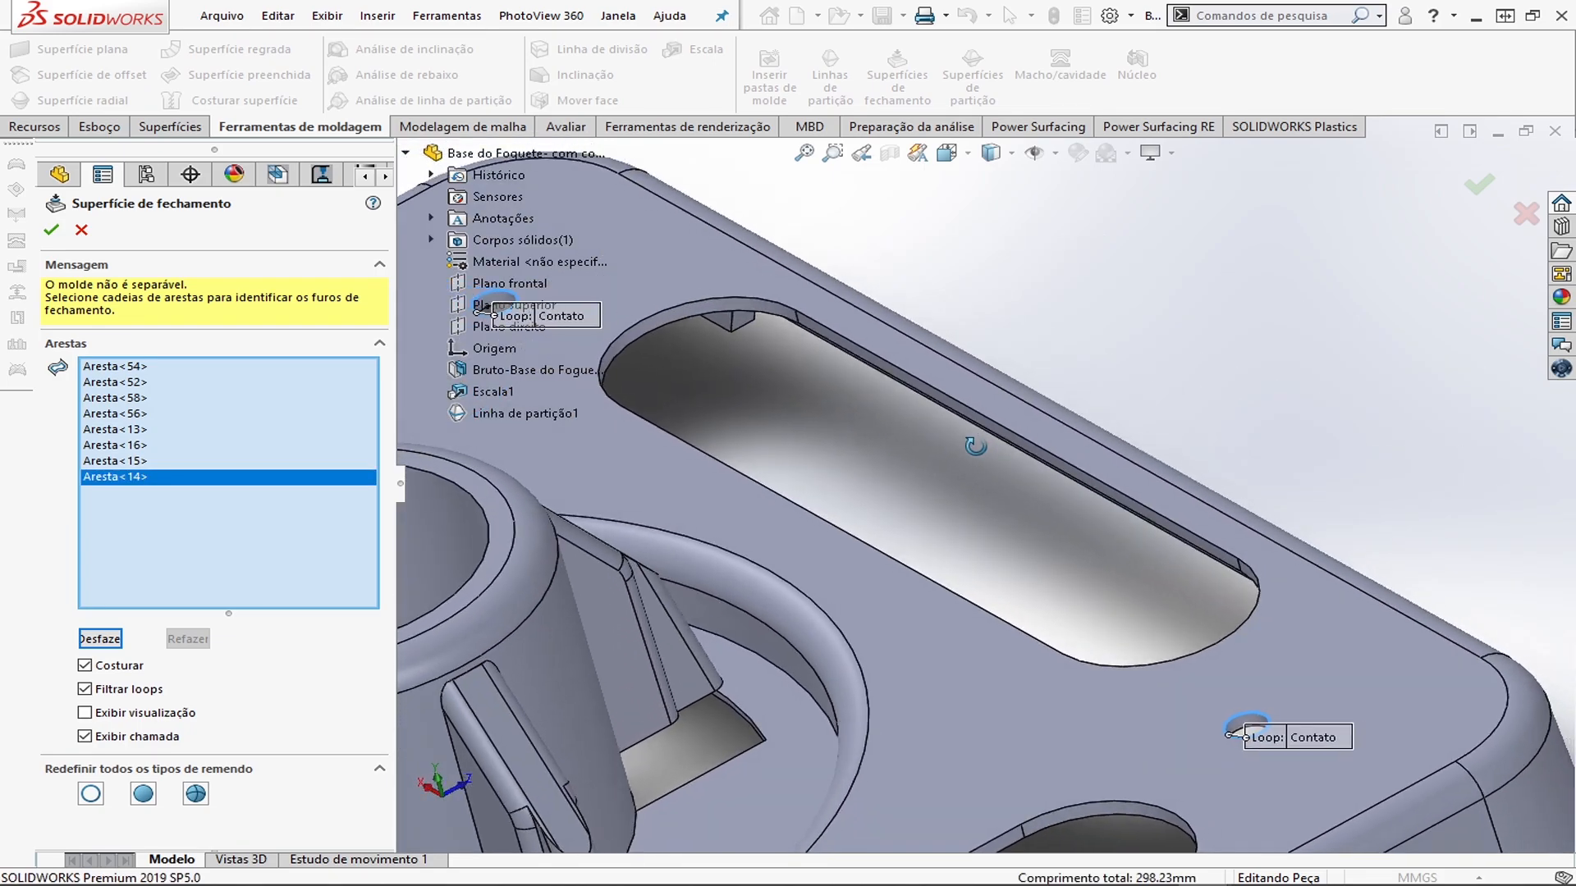
{"action": "scroll", "coordinate": [963, 437], "scroll_direction": "up", "scroll_amount": 4}
{"action": "scroll", "coordinate": [887, 409], "scroll_direction": "down", "scroll_amount": 4}
{"action": "mouse_move", "coordinate": [887, 409]}
{"action": "middle_mouse_down"}
{"action": "mouse_move", "coordinate": [870, 409]}
{"action": "mouse_move", "coordinate": [873, 427]}
{"action": "middle_mouse_up"}
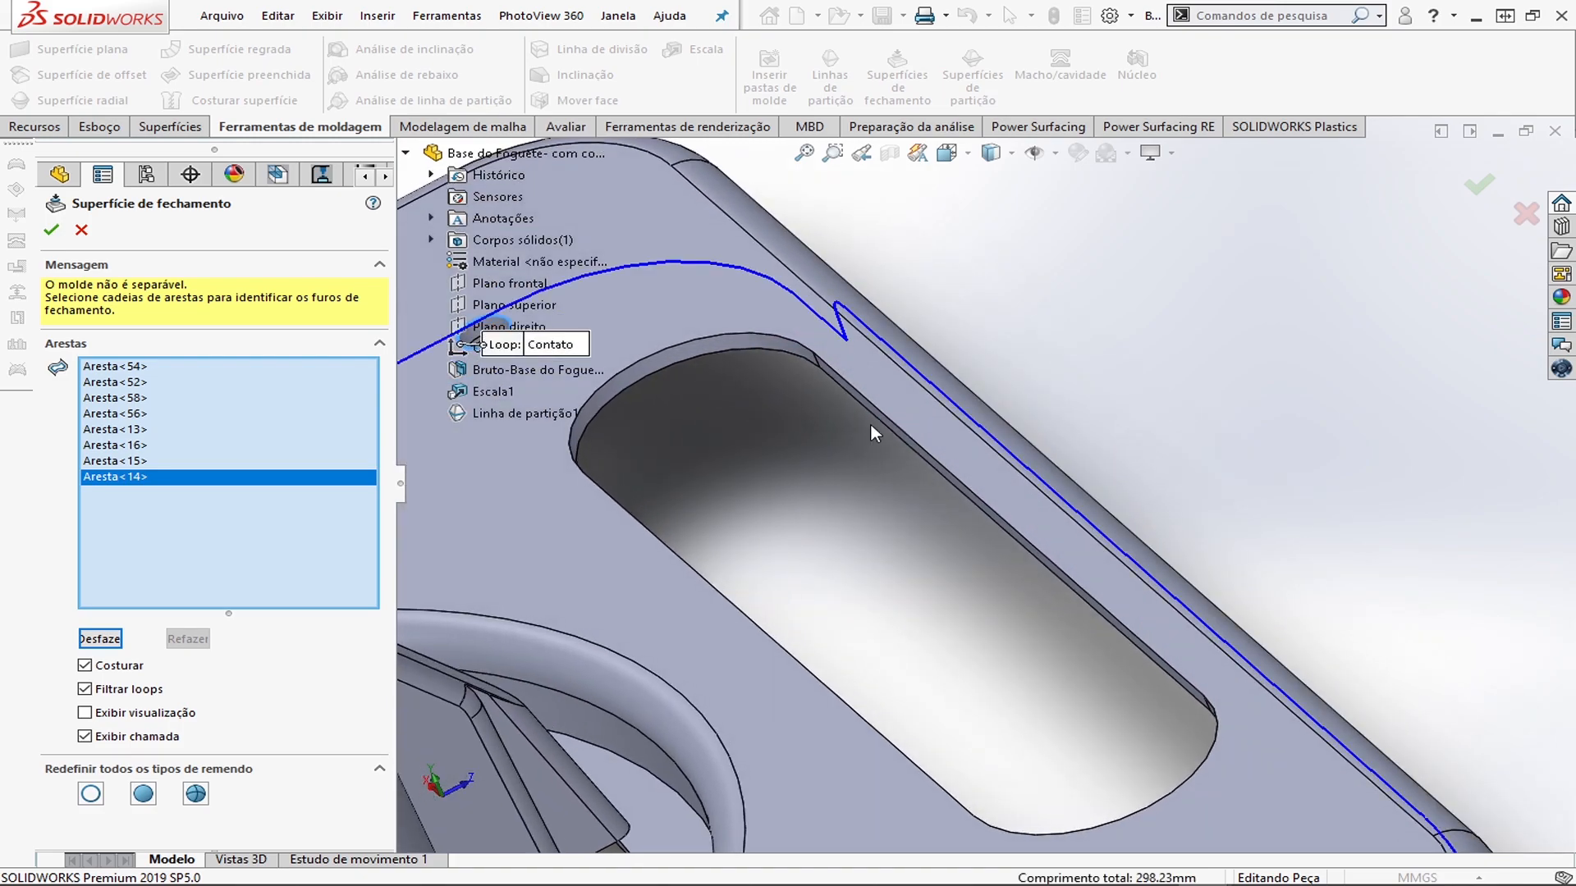
{"action": "scroll", "coordinate": [870, 426], "scroll_direction": "up", "scroll_amount": 4}
{"action": "scroll", "coordinate": [862, 429], "scroll_direction": "down", "scroll_amount": 3}
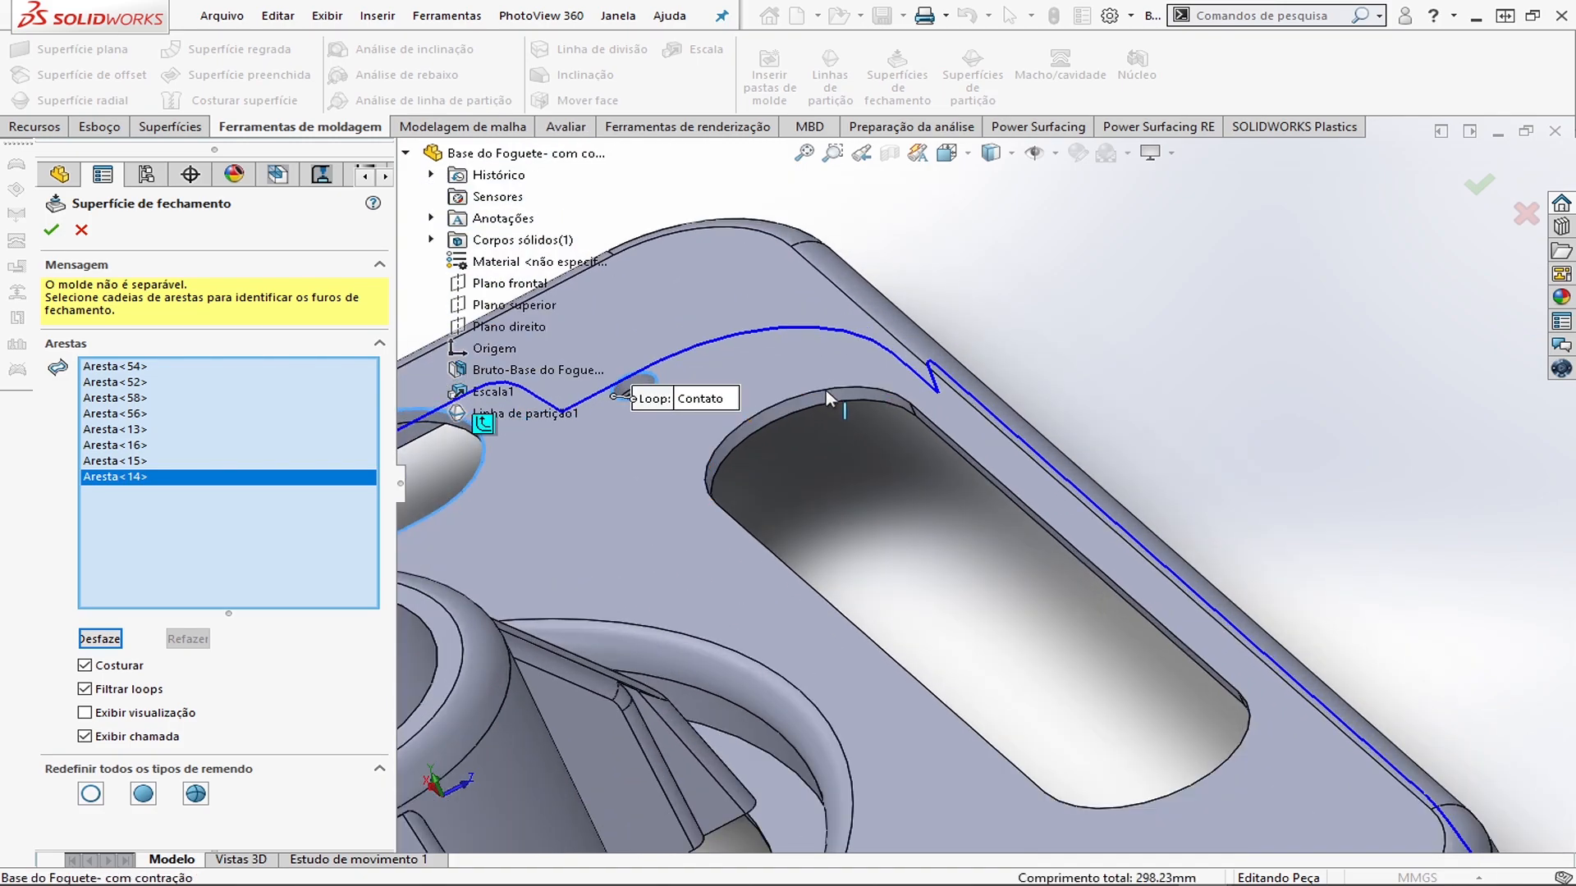
{"action": "left_click", "coordinate": [828, 392]}
{"action": "left_click", "coordinate": [765, 552]}
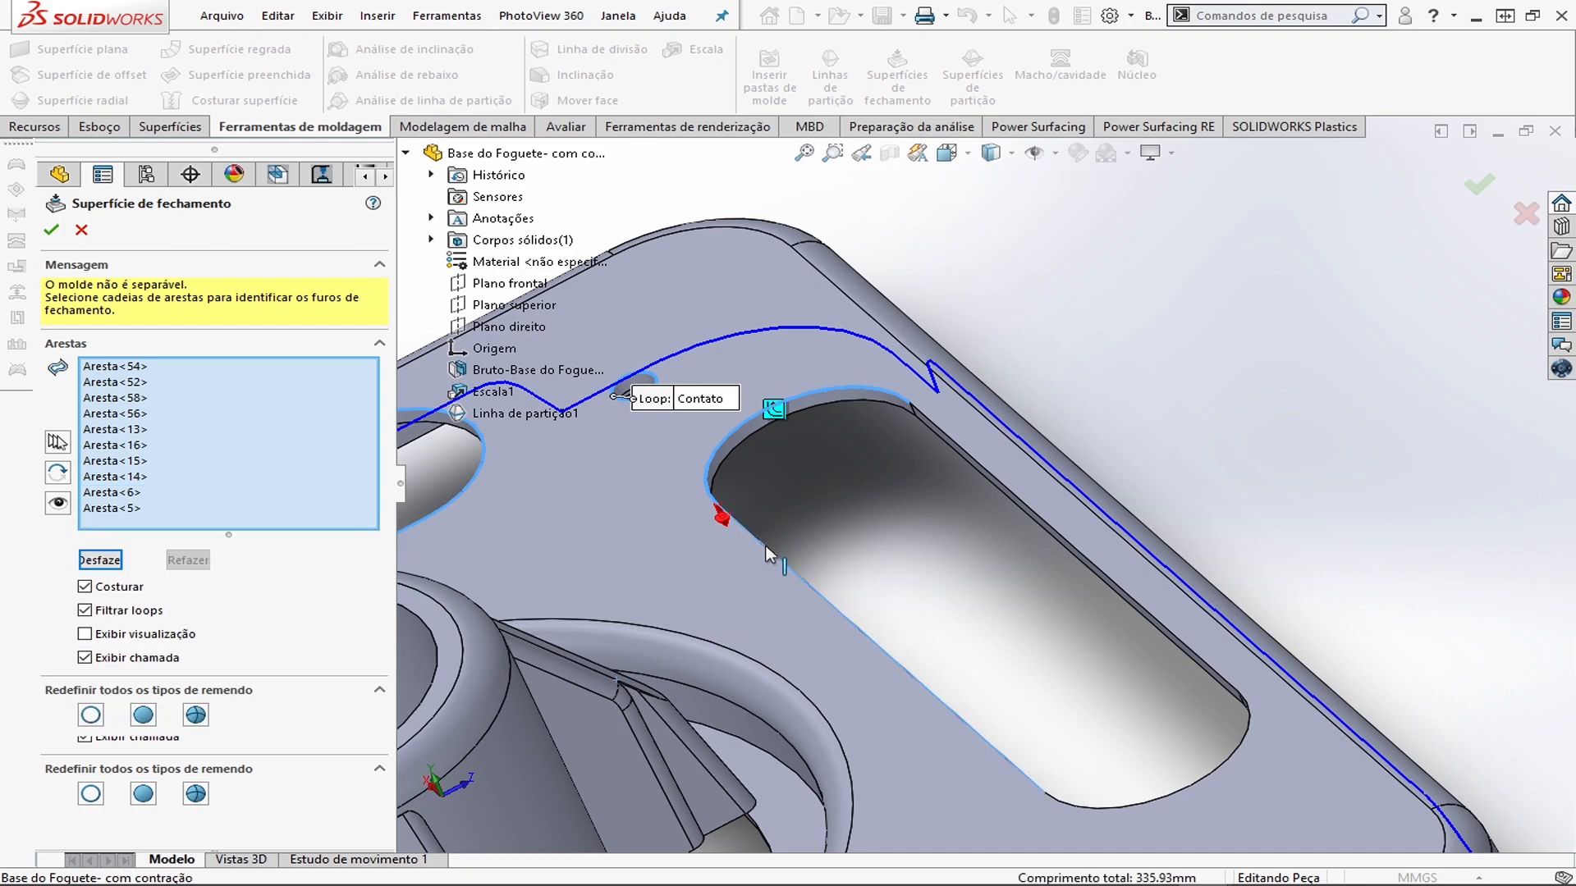
{"action": "left_click", "coordinate": [1097, 806]}
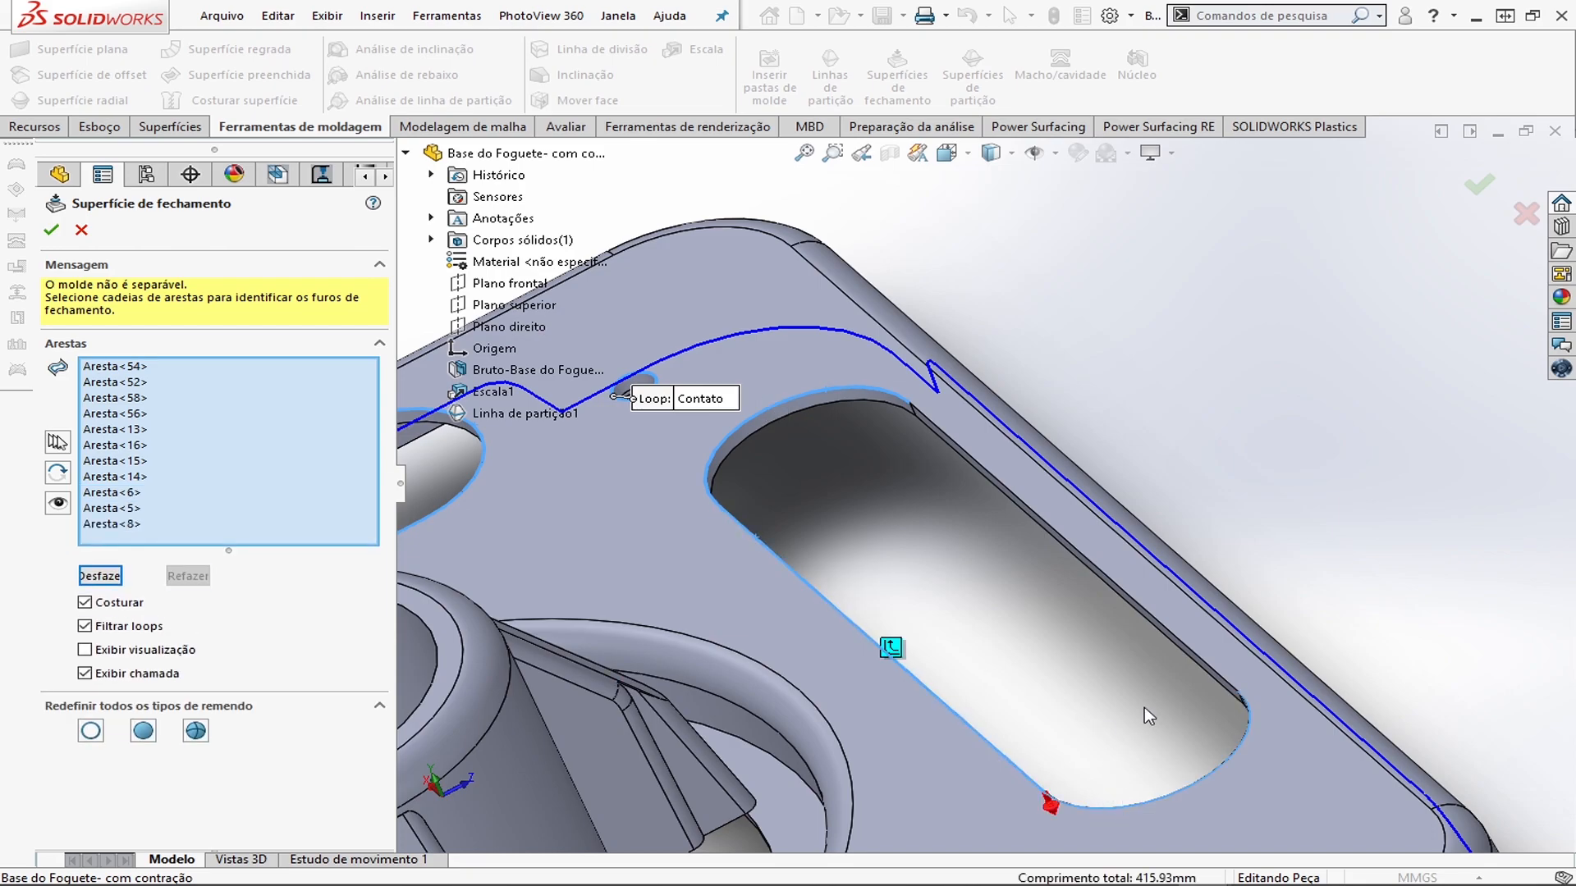
{"action": "left_click", "coordinate": [1191, 647]}
Select the four upper edges of the third long slot, opposite the first one, as a shut-off loop
{"action": "scroll", "coordinate": [911, 649], "scroll_direction": "up", "scroll_amount": 5}
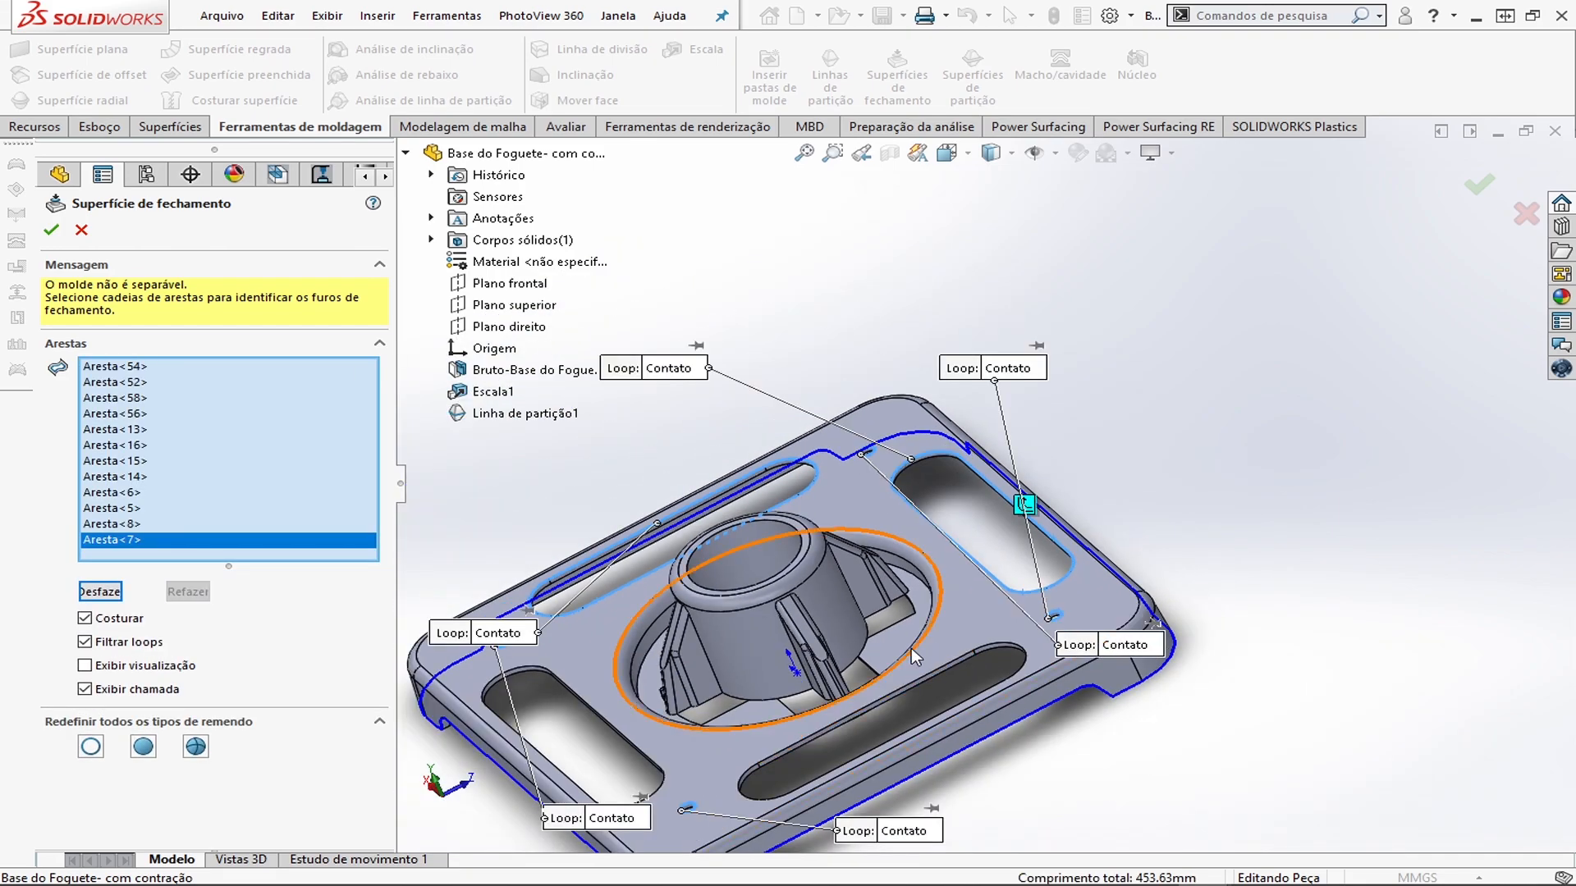
{"action": "scroll", "coordinate": [909, 651], "scroll_direction": "down", "scroll_amount": 5}
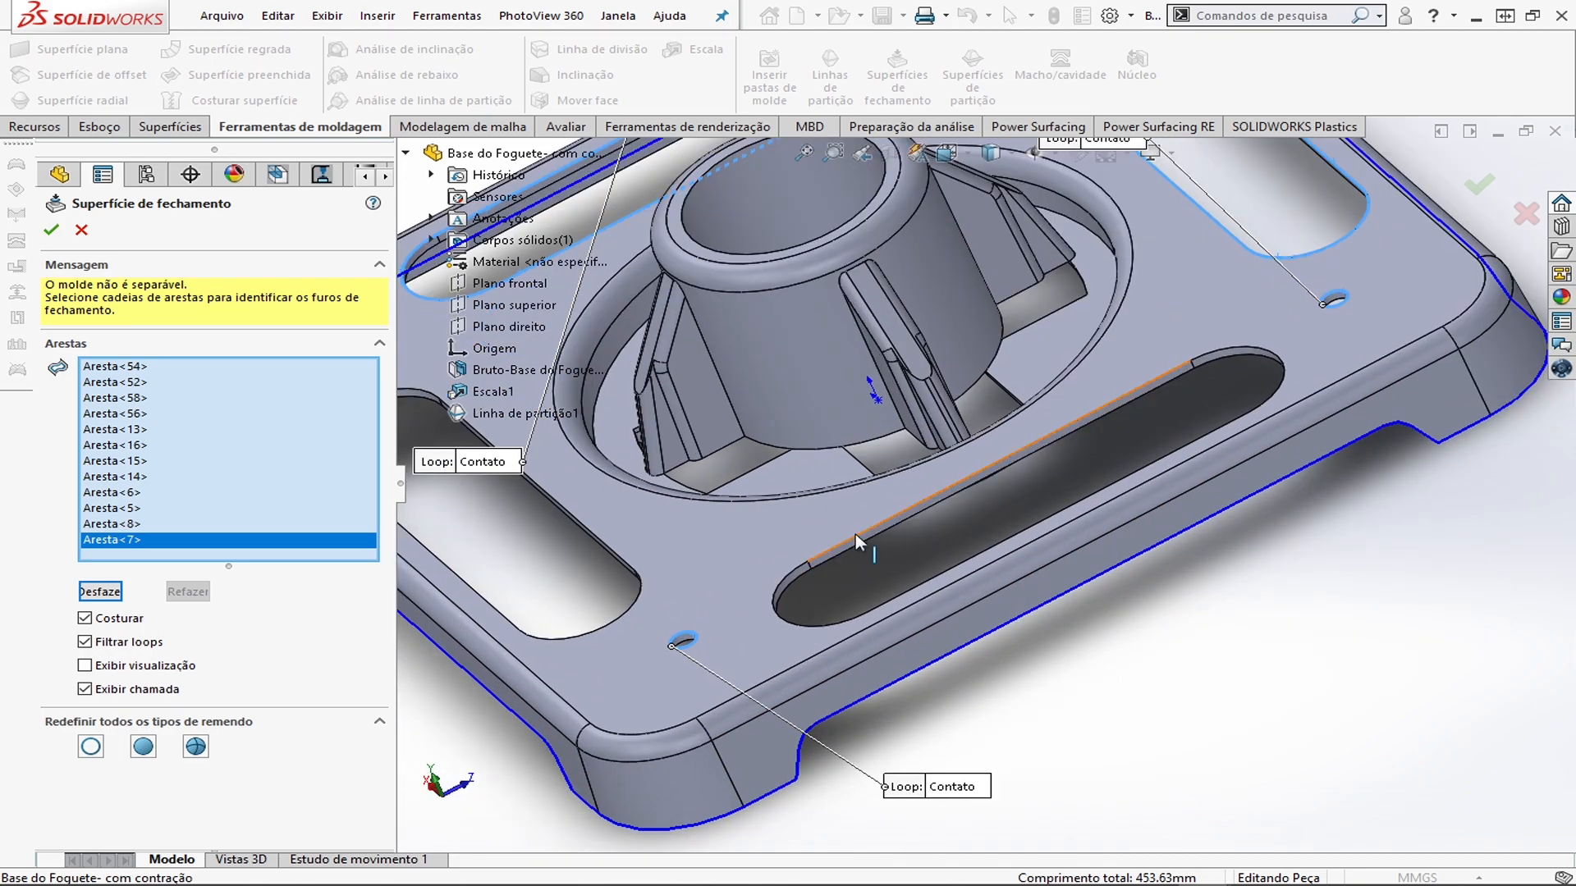
{"action": "right_click", "coordinate": [855, 534]}
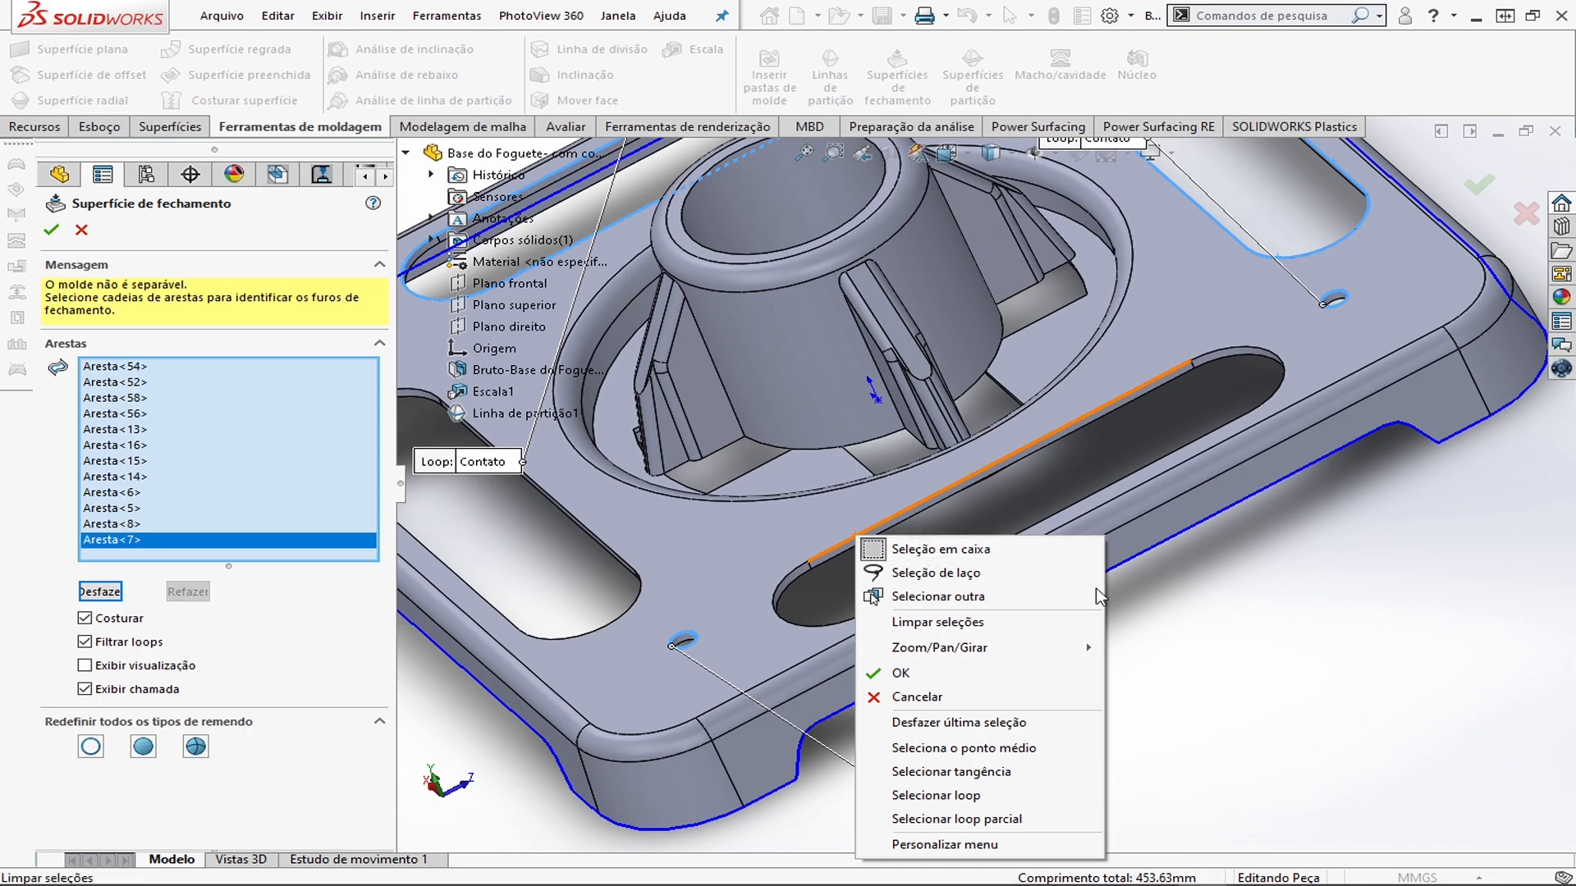
{"action": "left_click", "coordinate": [823, 562]}
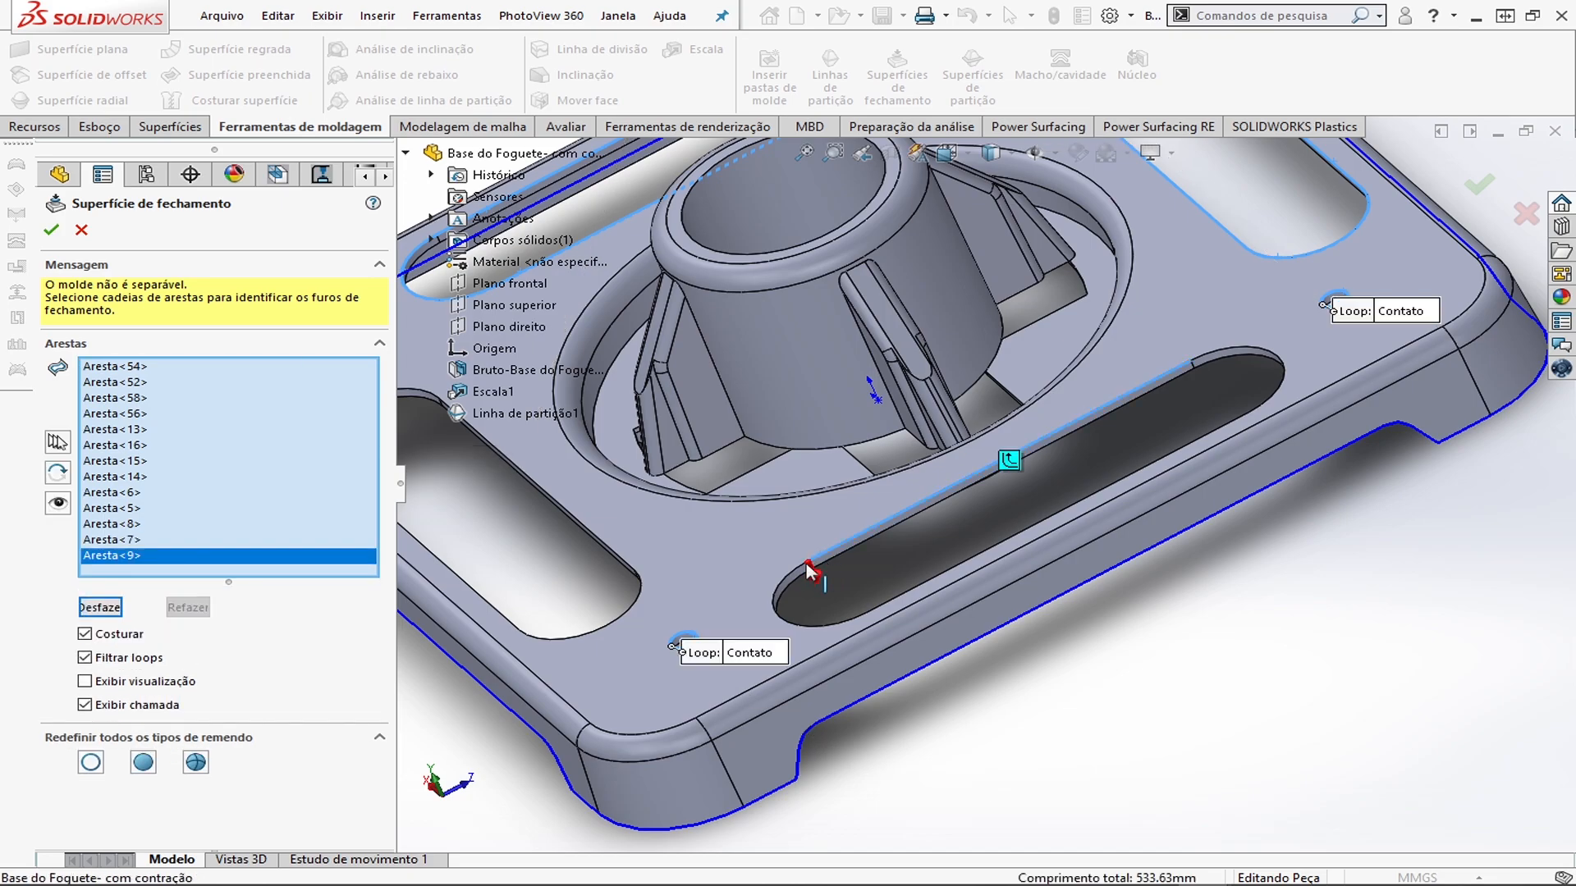
{"action": "left_click", "coordinate": [780, 579]}
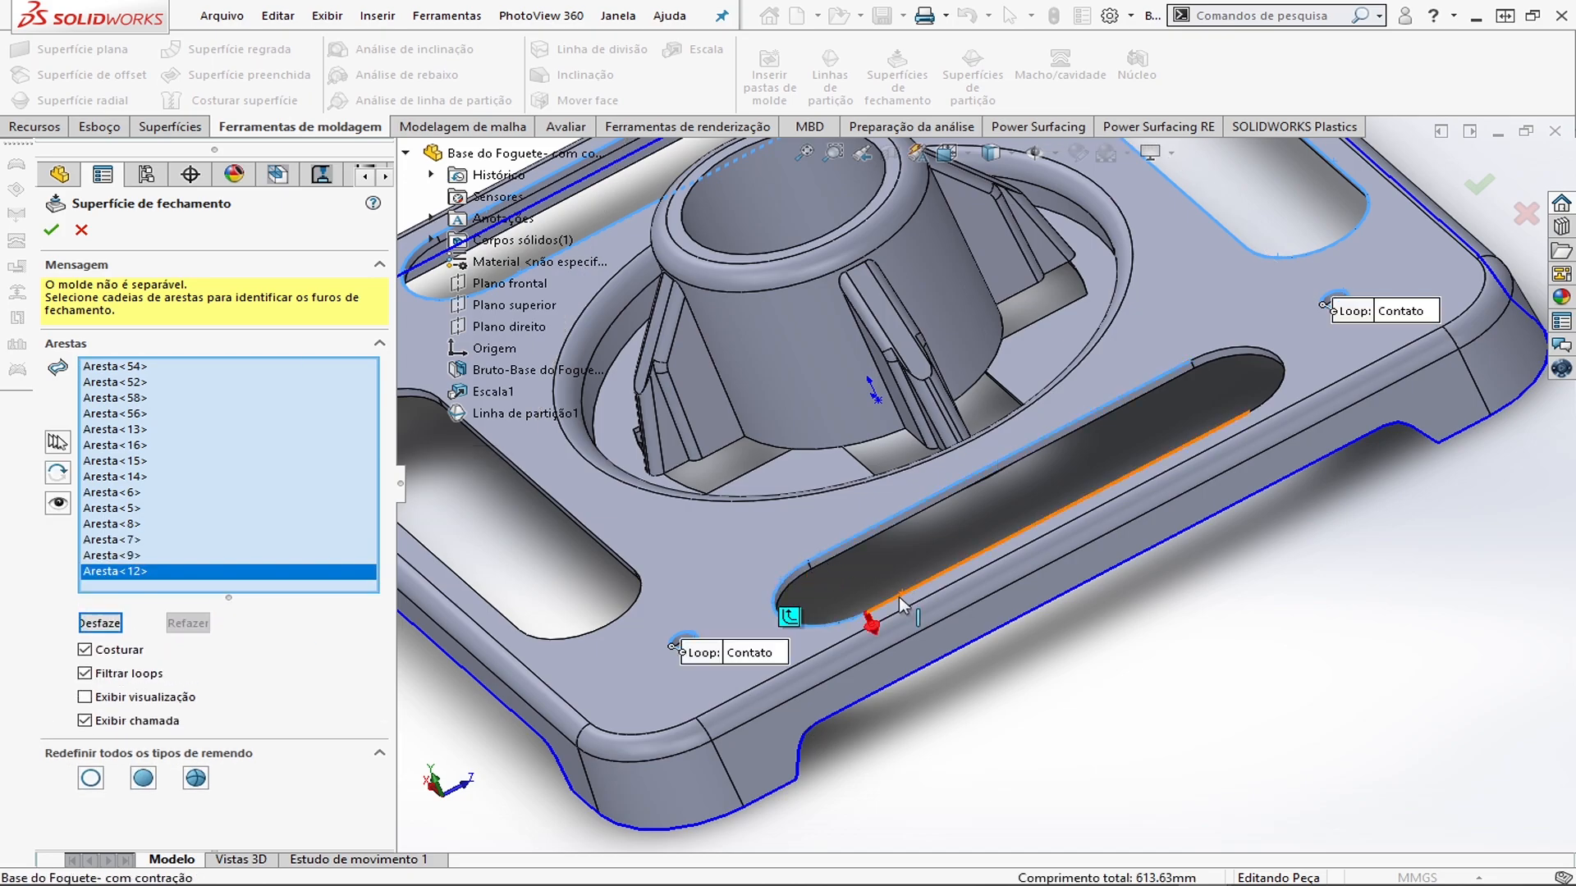
{"action": "left_click", "coordinate": [914, 597]}
{"action": "left_click", "coordinate": [1239, 350]}
Select the four upper edges of the last remaining long slot as a shut-off loop
{"action": "scroll", "coordinate": [1231, 353], "scroll_direction": "up", "scroll_amount": 4}
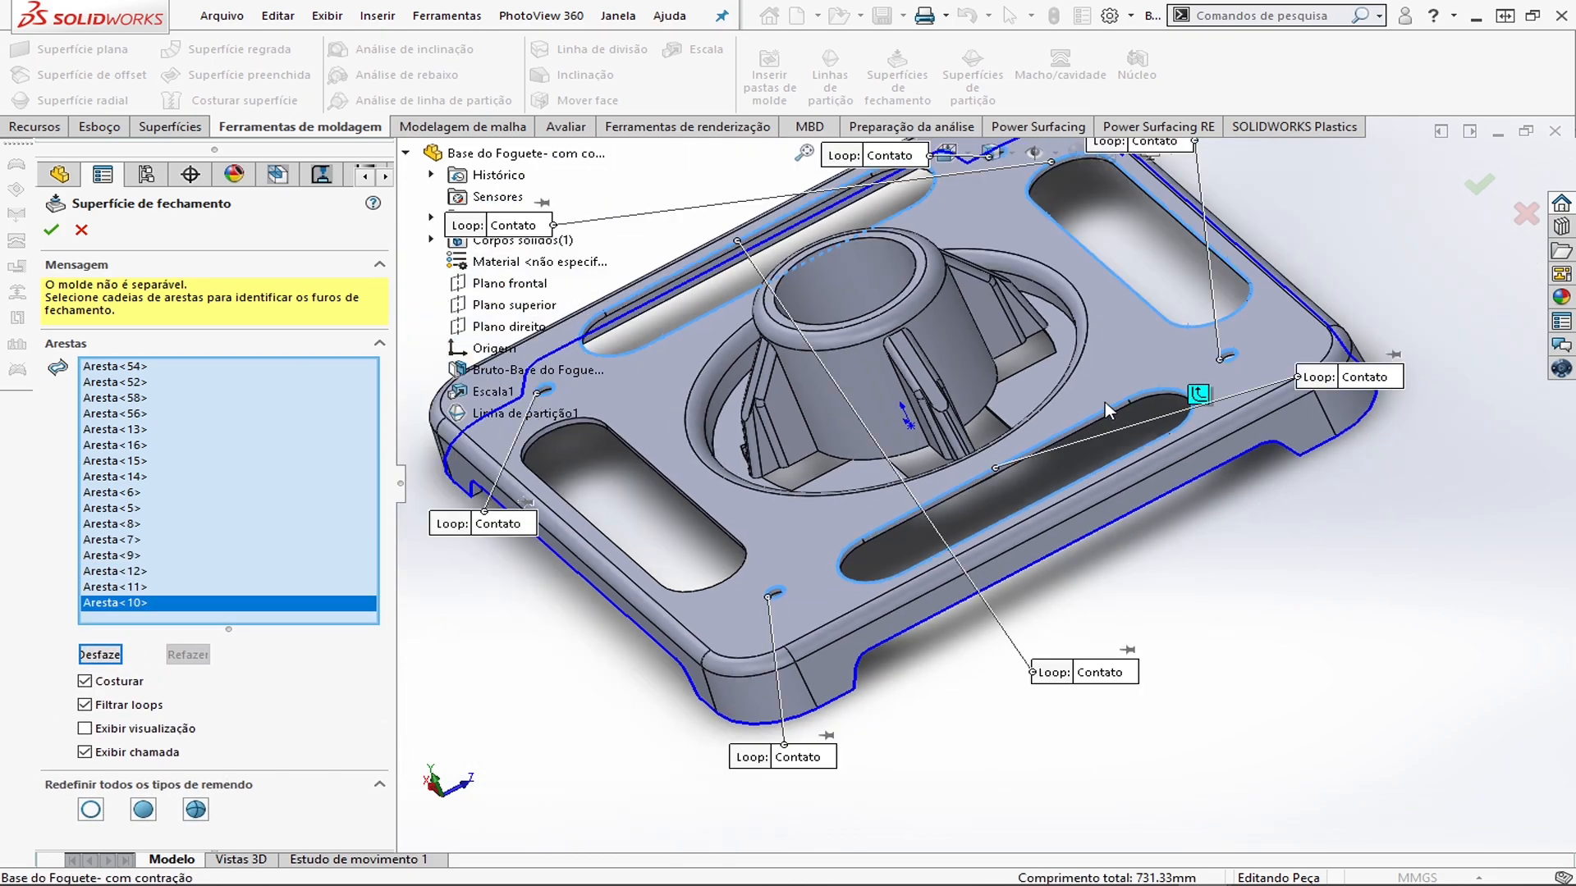
{"action": "scroll", "coordinate": [734, 441], "scroll_direction": "down", "scroll_amount": 4}
{"action": "left_click", "coordinate": [742, 446]}
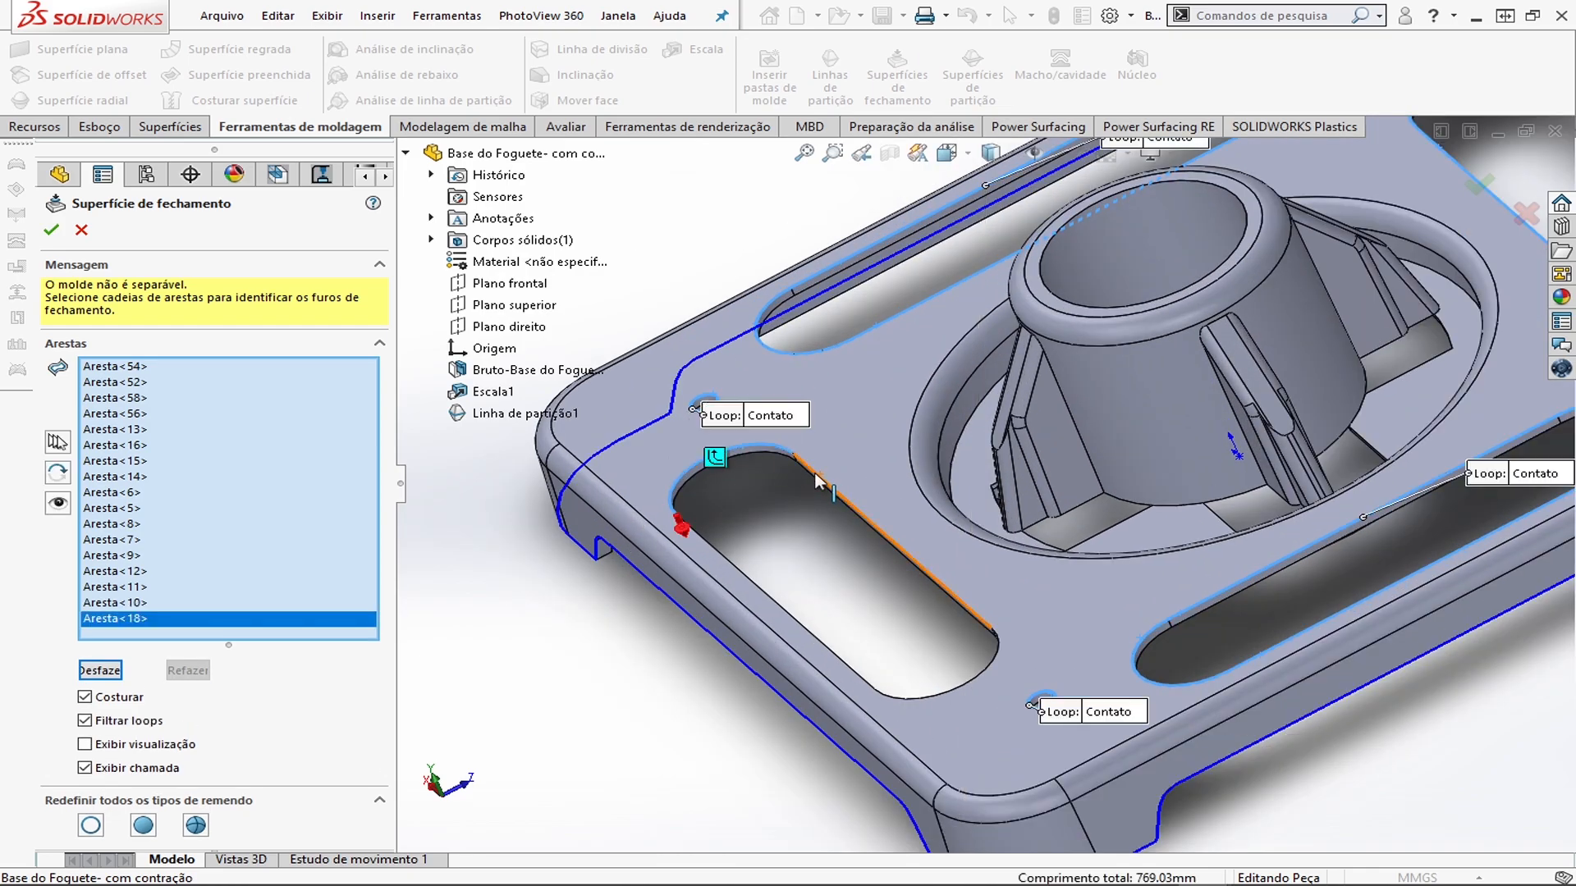
{"action": "left_click", "coordinate": [817, 478]}
{"action": "middle_click_drag", "start_coordinate": [812, 504], "coordinate": [943, 591]}
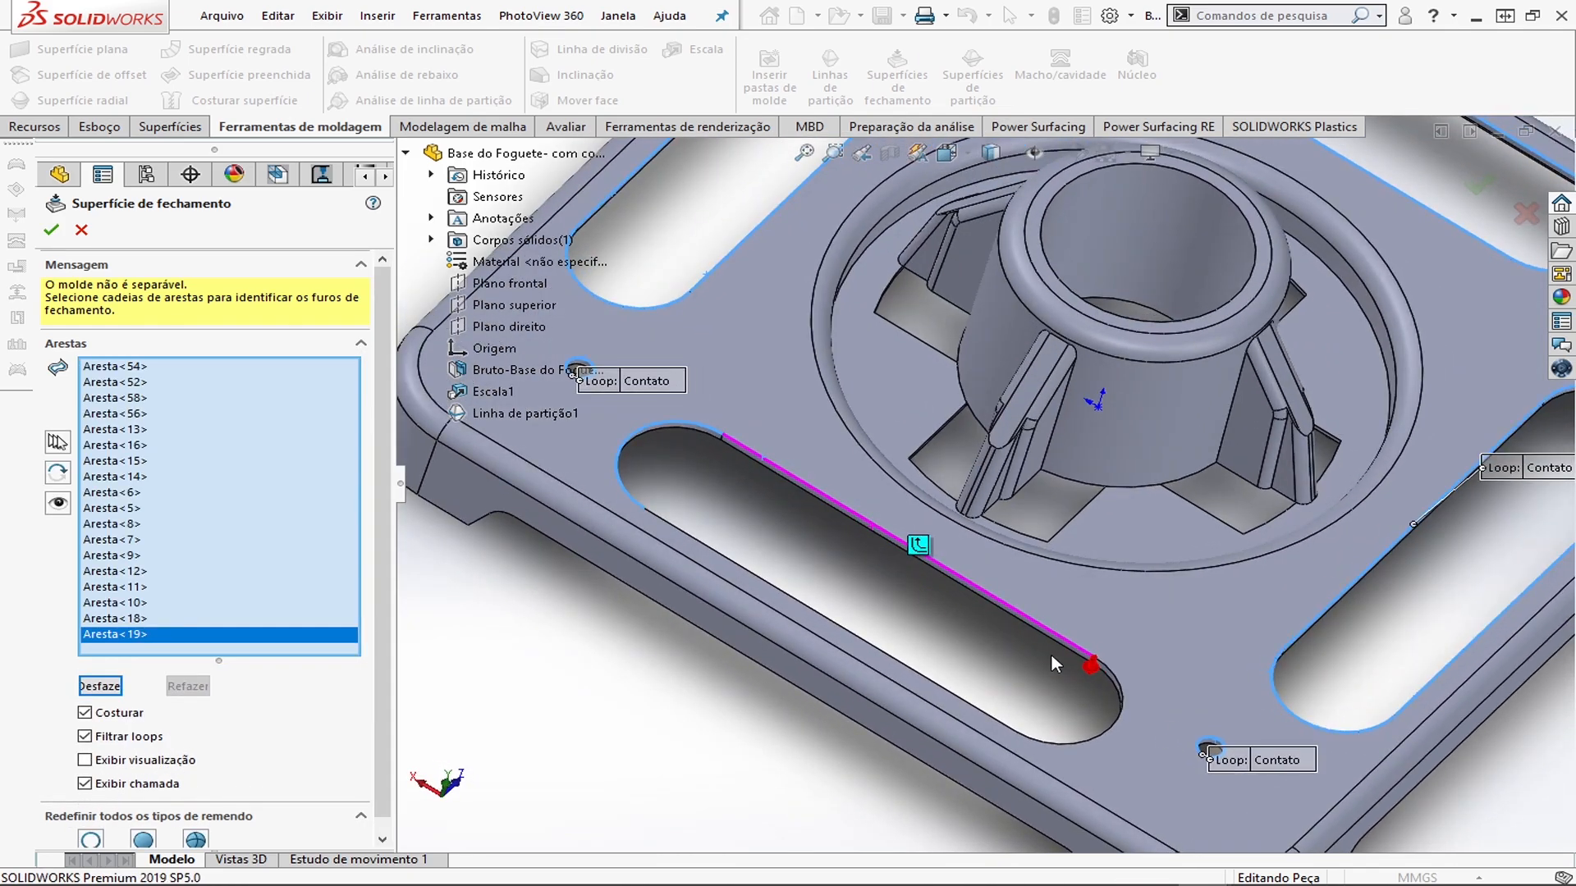
{"action": "left_click", "coordinate": [1109, 687]}
{"action": "left_click", "coordinate": [961, 700]}
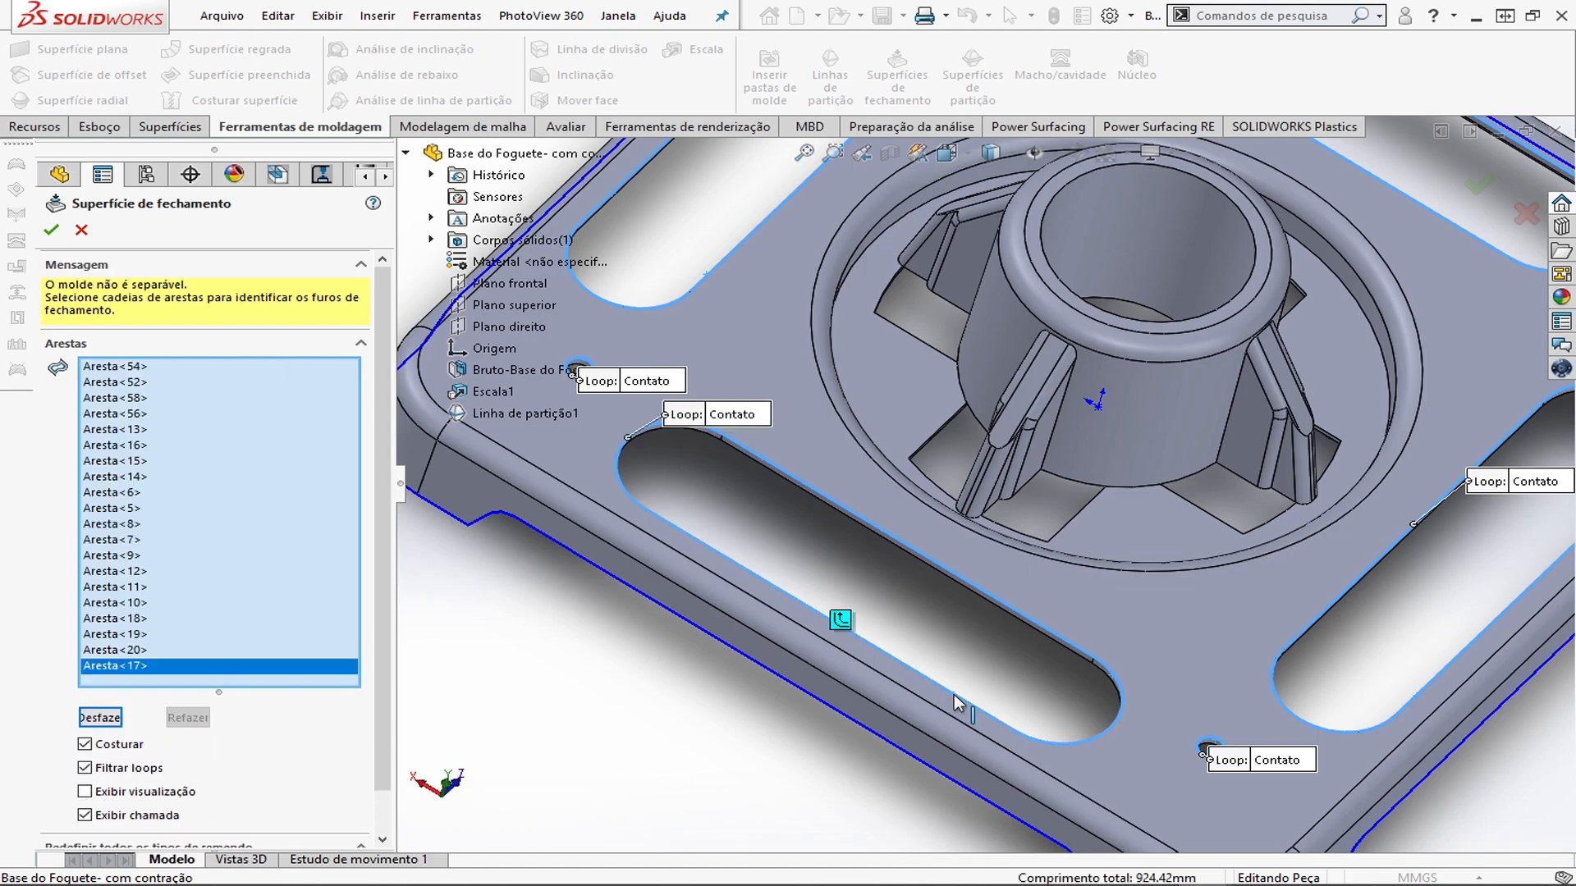
Select the hub-side arc and the stepped edges along the rib of the first opening around the central hub
{"action": "scroll", "coordinate": [977, 476], "scroll_direction": "up", "scroll_amount": 3}
{"action": "left_click", "coordinate": [883, 401]}
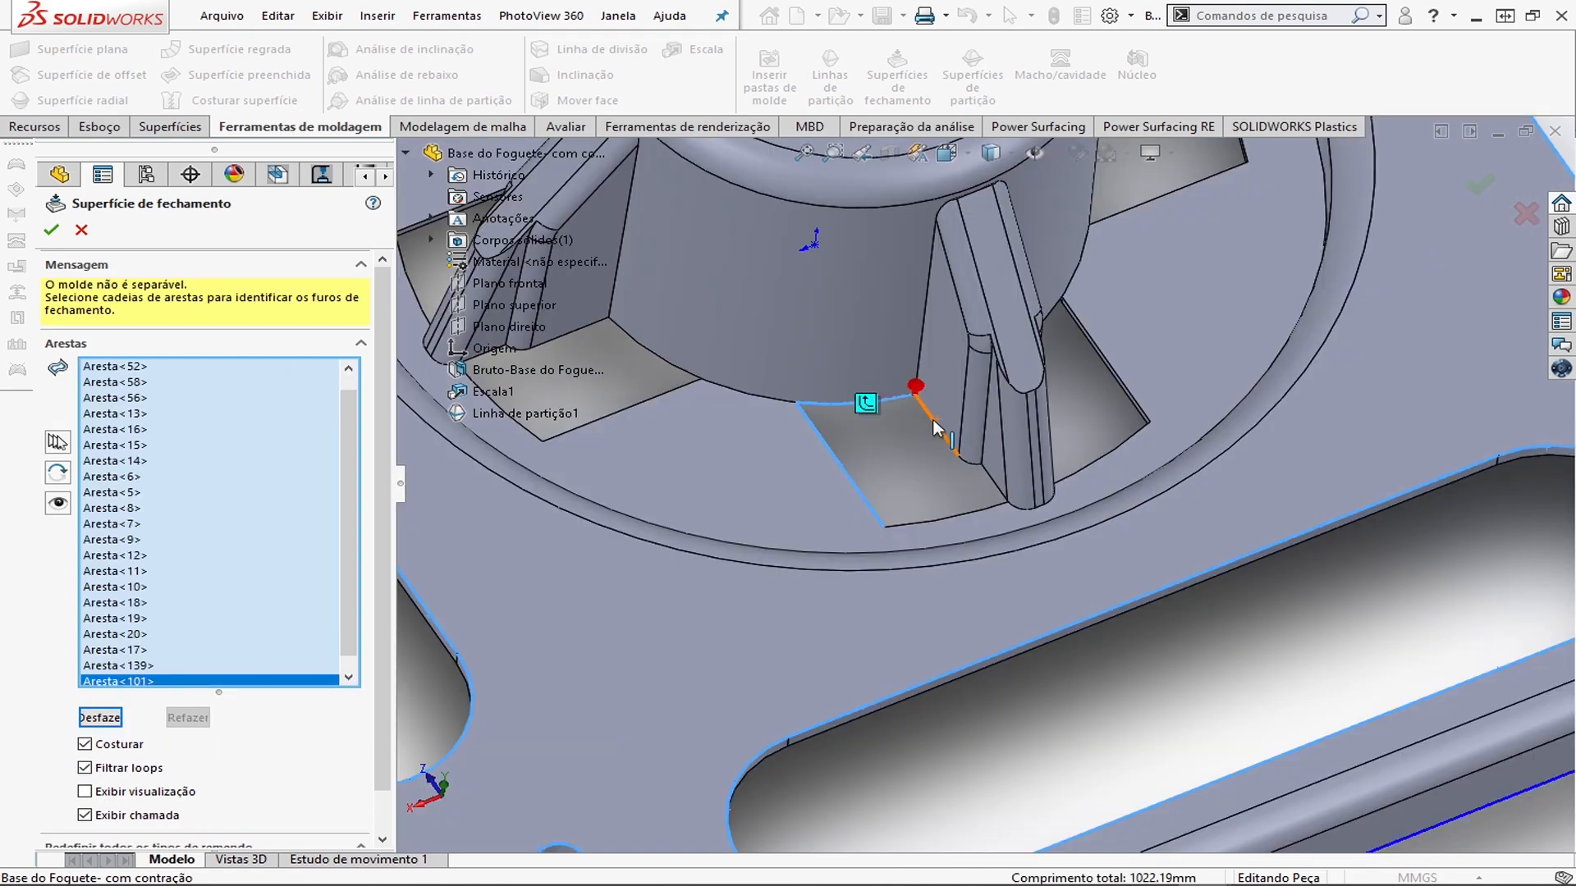
{"action": "left_click", "coordinate": [937, 422]}
{"action": "left_click", "coordinate": [962, 466]}
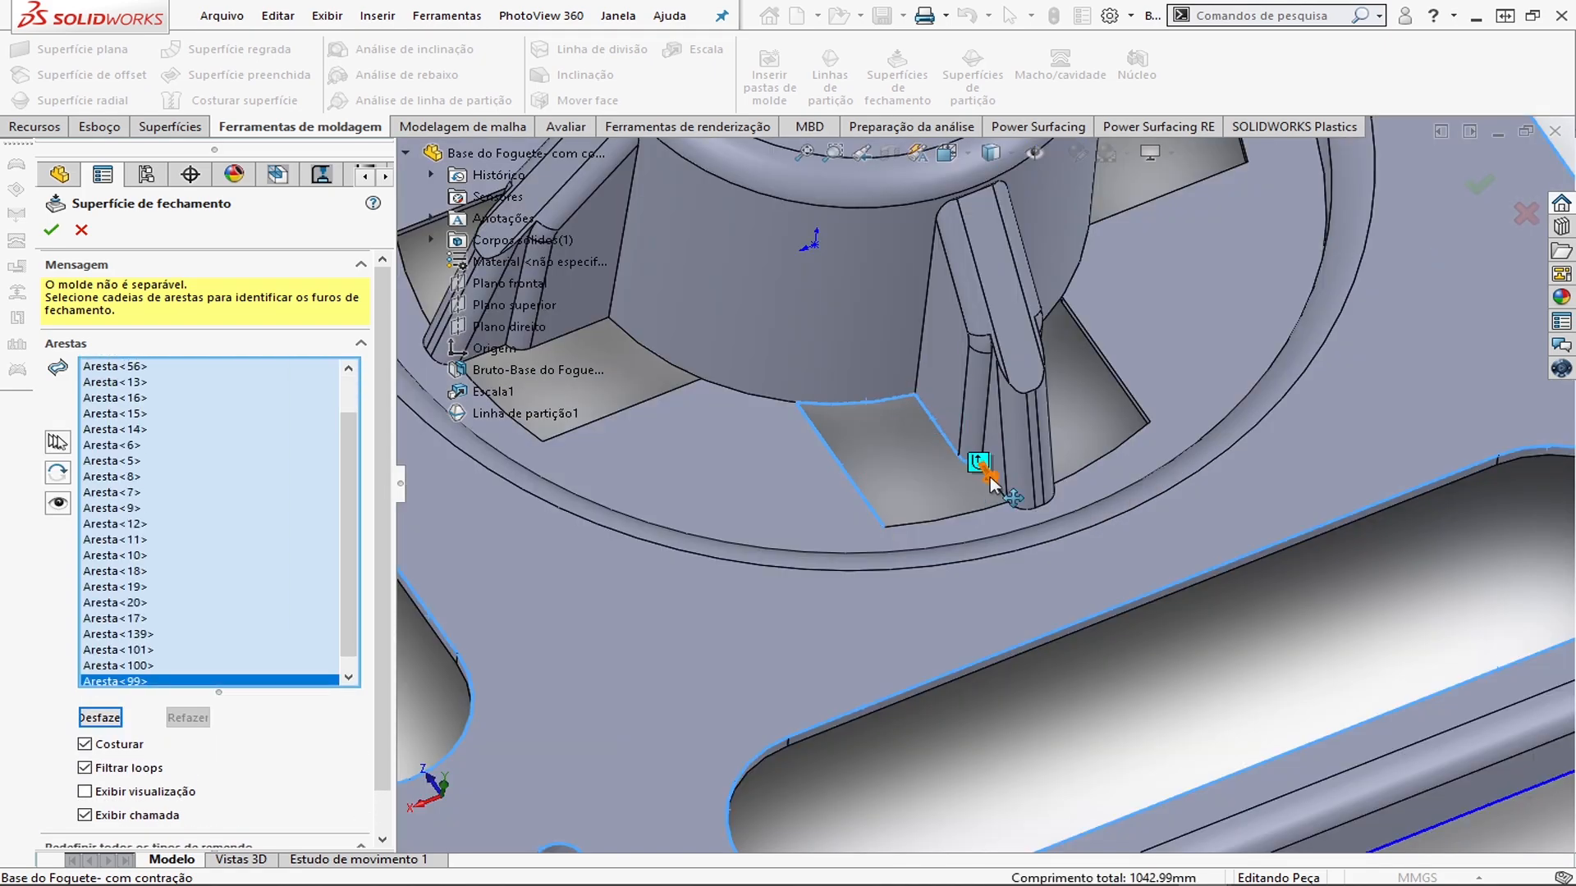
{"action": "scroll", "coordinate": [994, 485], "scroll_direction": "down", "scroll_amount": 3}
{"action": "left_click", "coordinate": [996, 485]}
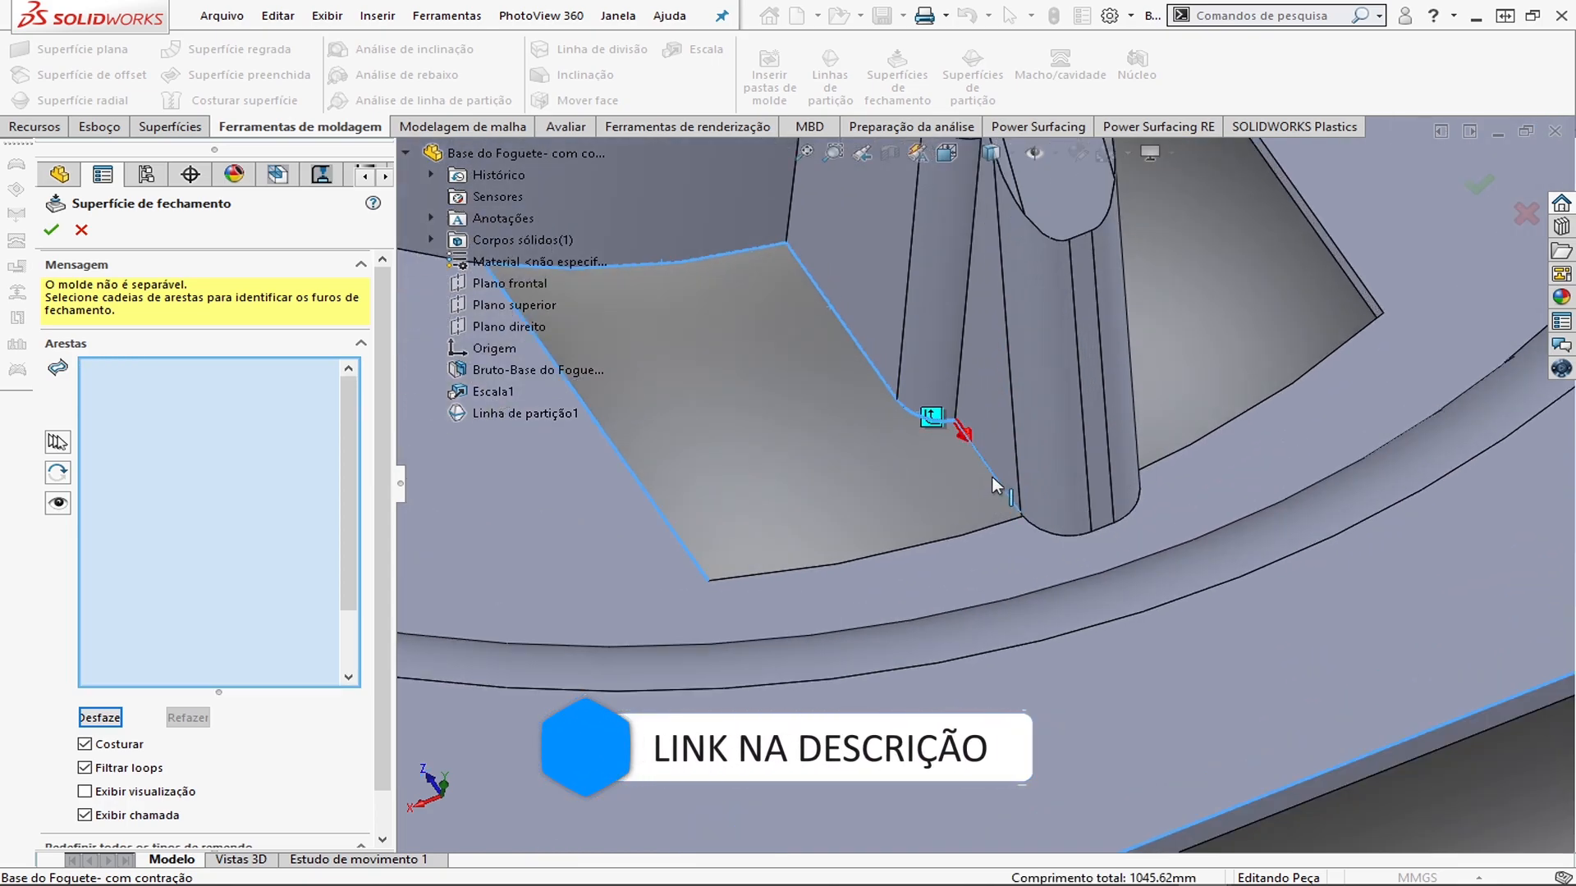
{"action": "left_click", "coordinate": [996, 487]}
Complete the first hub opening's shut-off loop with the short edge at the rib corner and the outer arc
{"action": "scroll", "coordinate": [1018, 509], "scroll_direction": "down", "scroll_amount": 5}
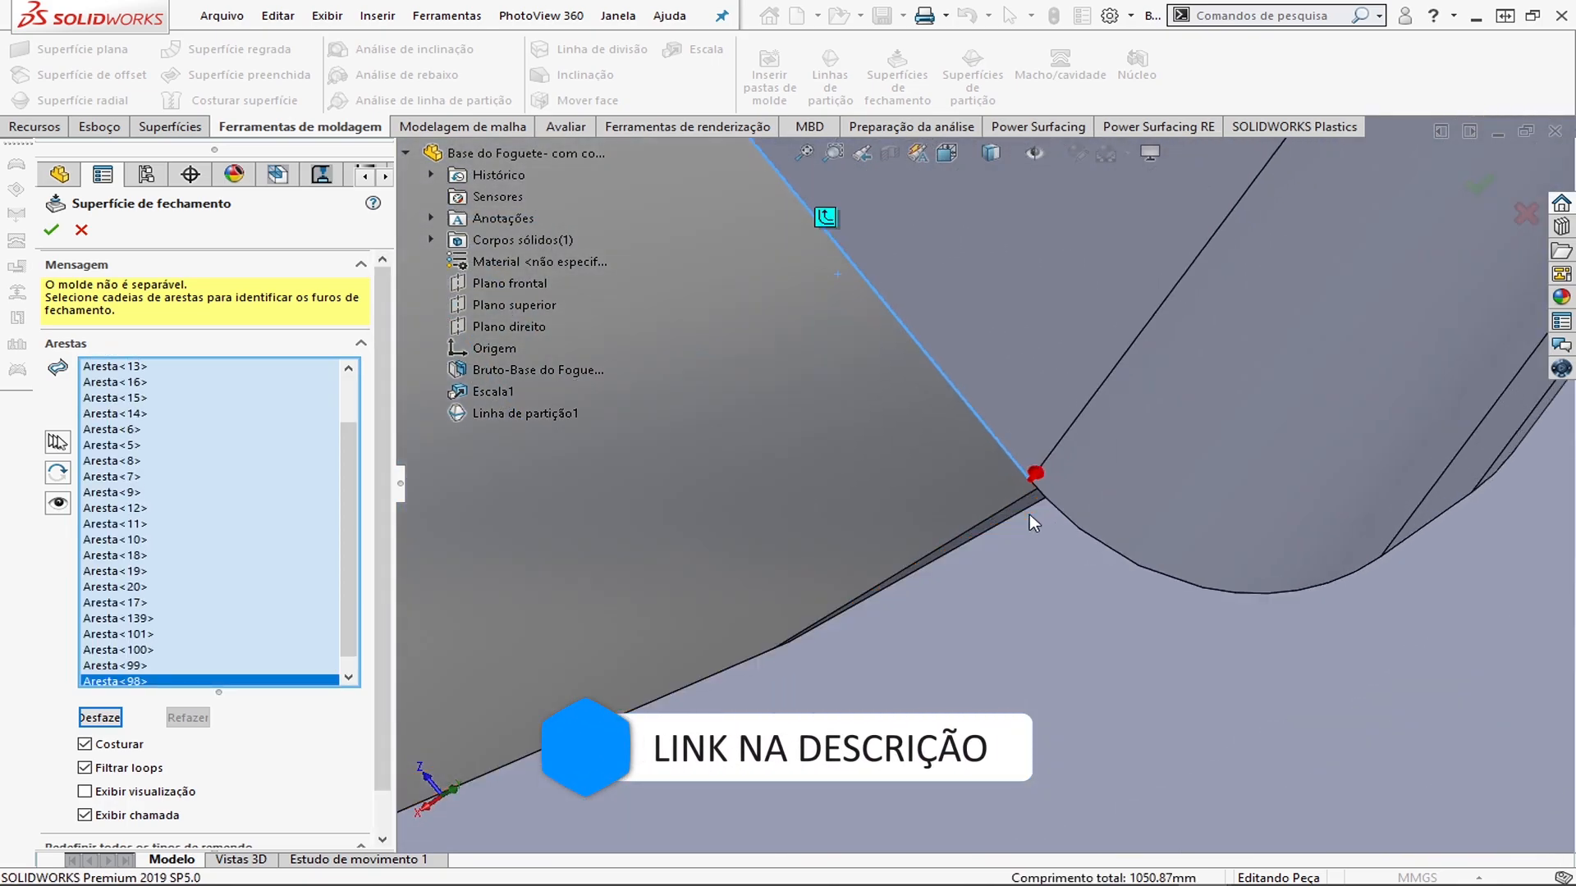
{"action": "scroll", "coordinate": [1017, 500], "scroll_direction": "down", "scroll_amount": 3}
{"action": "left_click", "coordinate": [998, 443]}
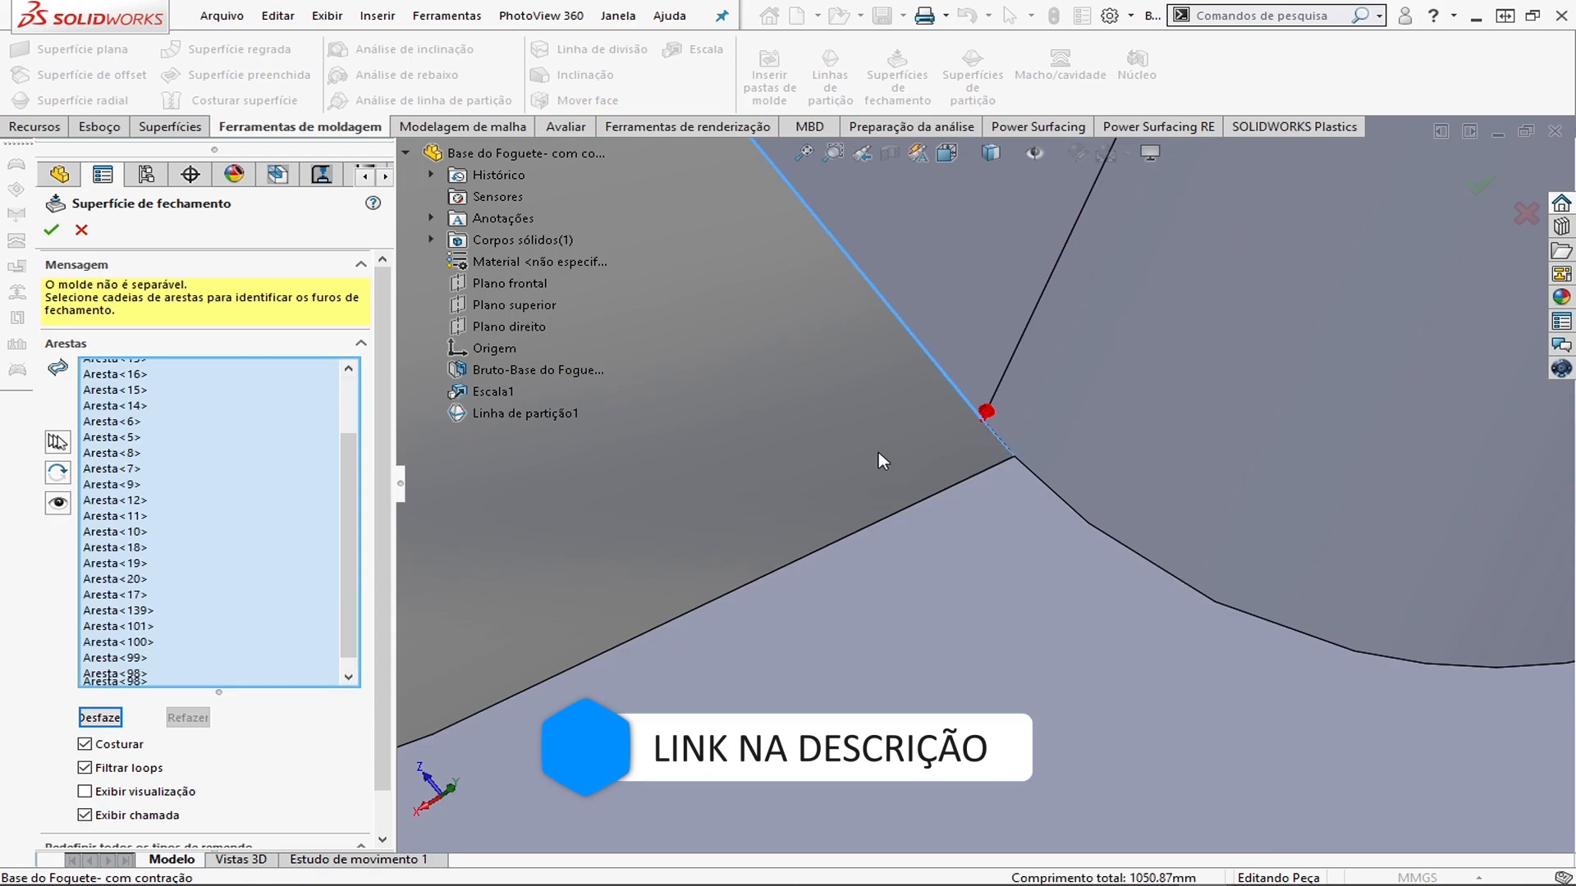
{"action": "scroll", "coordinate": [865, 452], "scroll_direction": "up", "scroll_amount": 5}
{"action": "left_click", "coordinate": [808, 550]}
{"action": "scroll", "coordinate": [807, 551], "scroll_direction": "up", "scroll_amount": 5}
{"action": "middle_click_drag", "start_coordinate": [807, 551], "coordinate": [1069, 599]}
{"action": "scroll", "coordinate": [1075, 493], "scroll_direction": "down", "scroll_amount": 2}
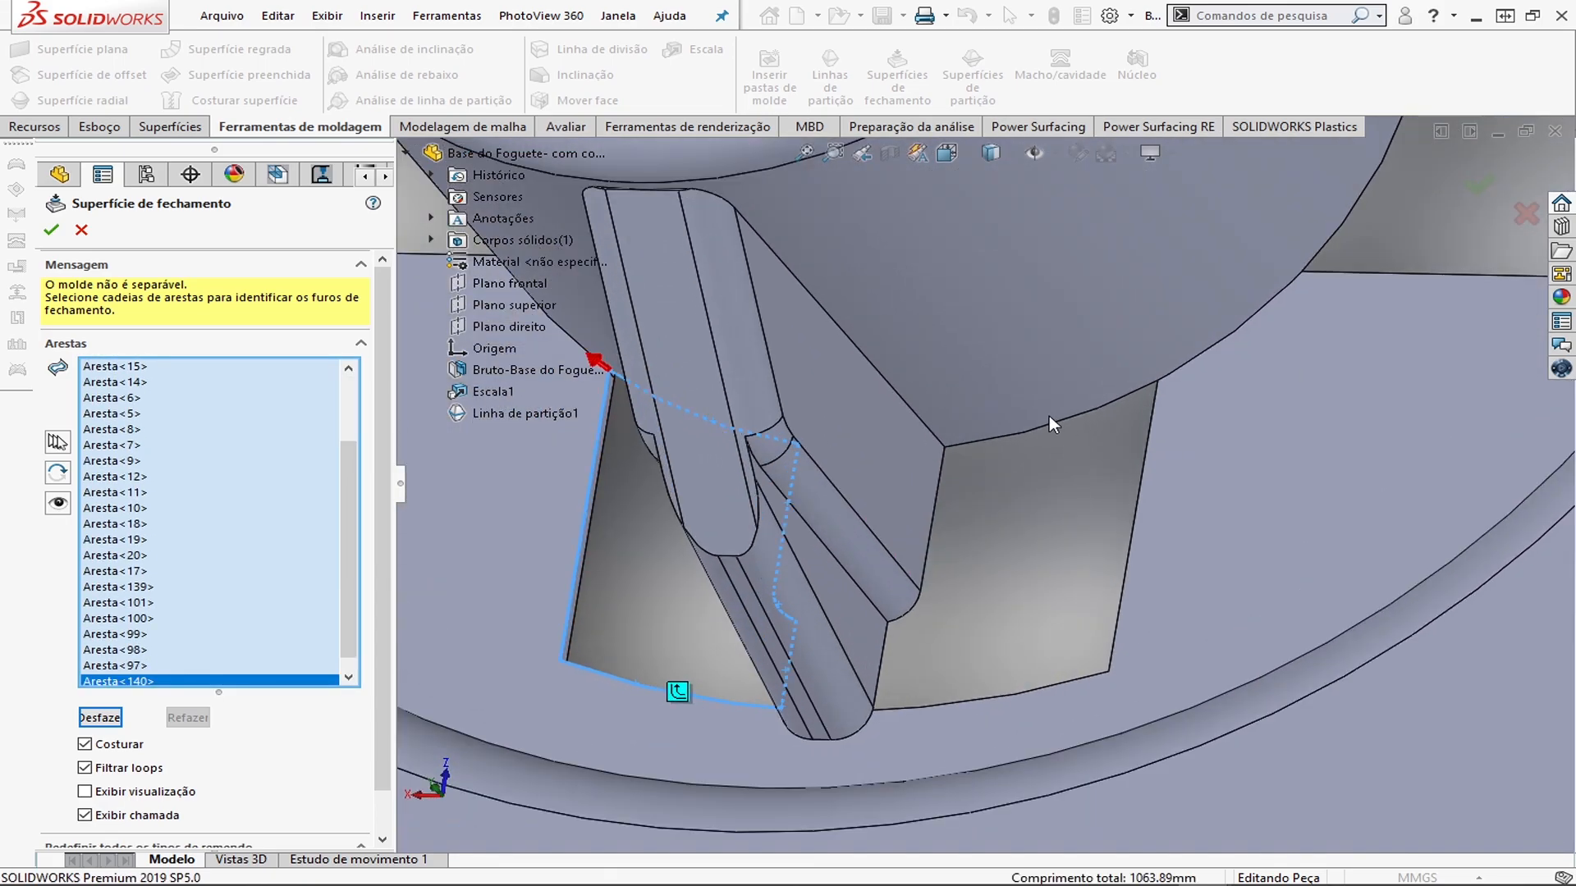
Select the hub-side arc and the rib-side edges of the opening on the other side of the same rib
{"action": "left_click", "coordinate": [1042, 432]}
{"action": "left_click", "coordinate": [932, 510]}
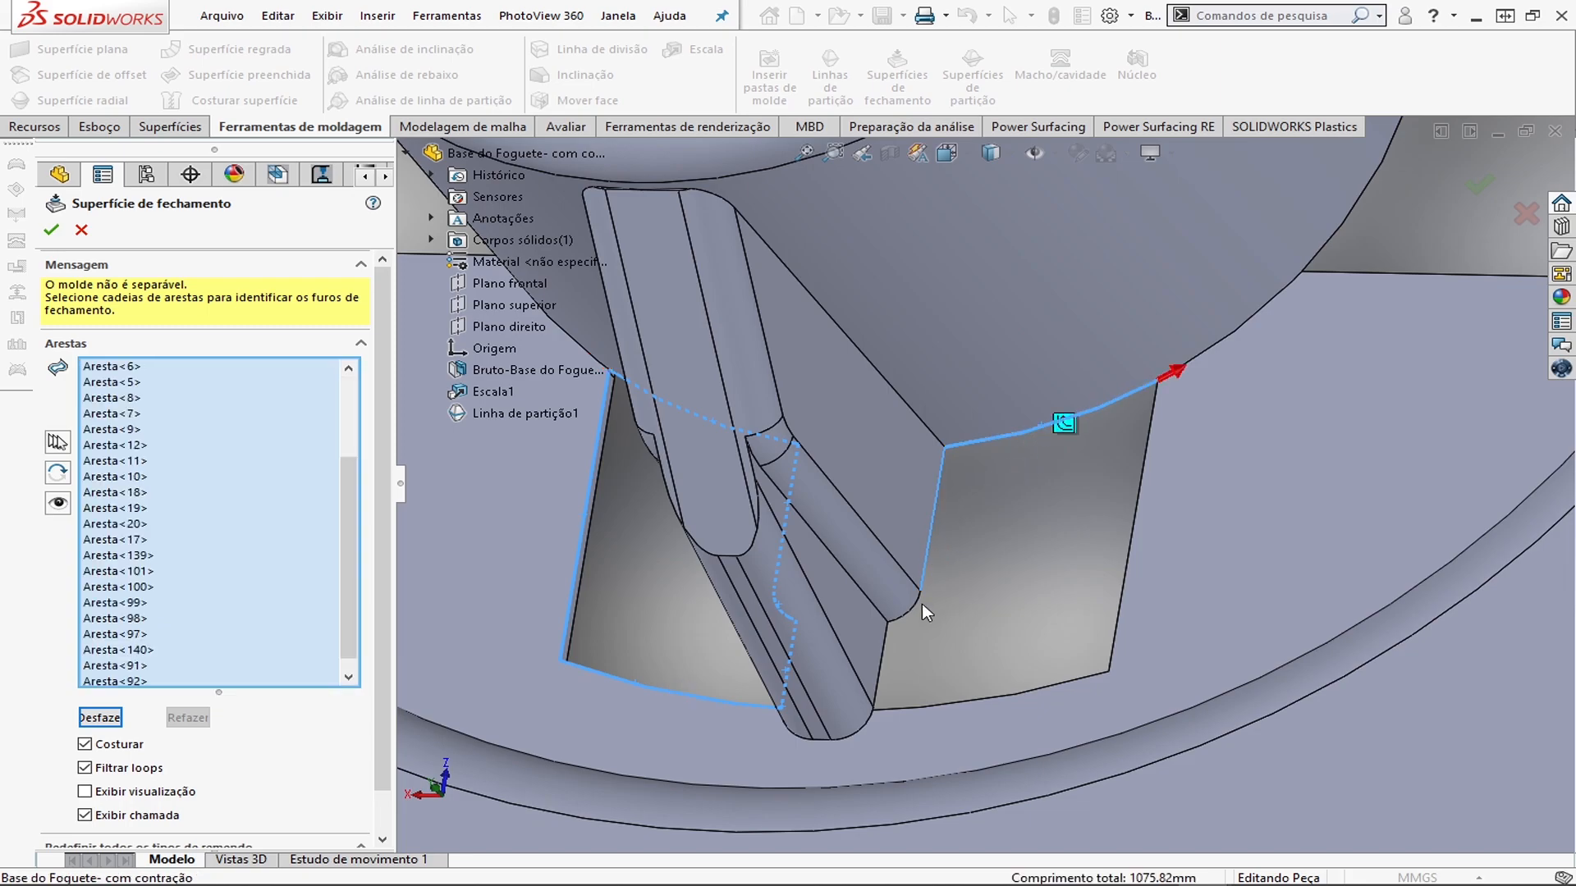
{"action": "left_click", "coordinate": [898, 617]}
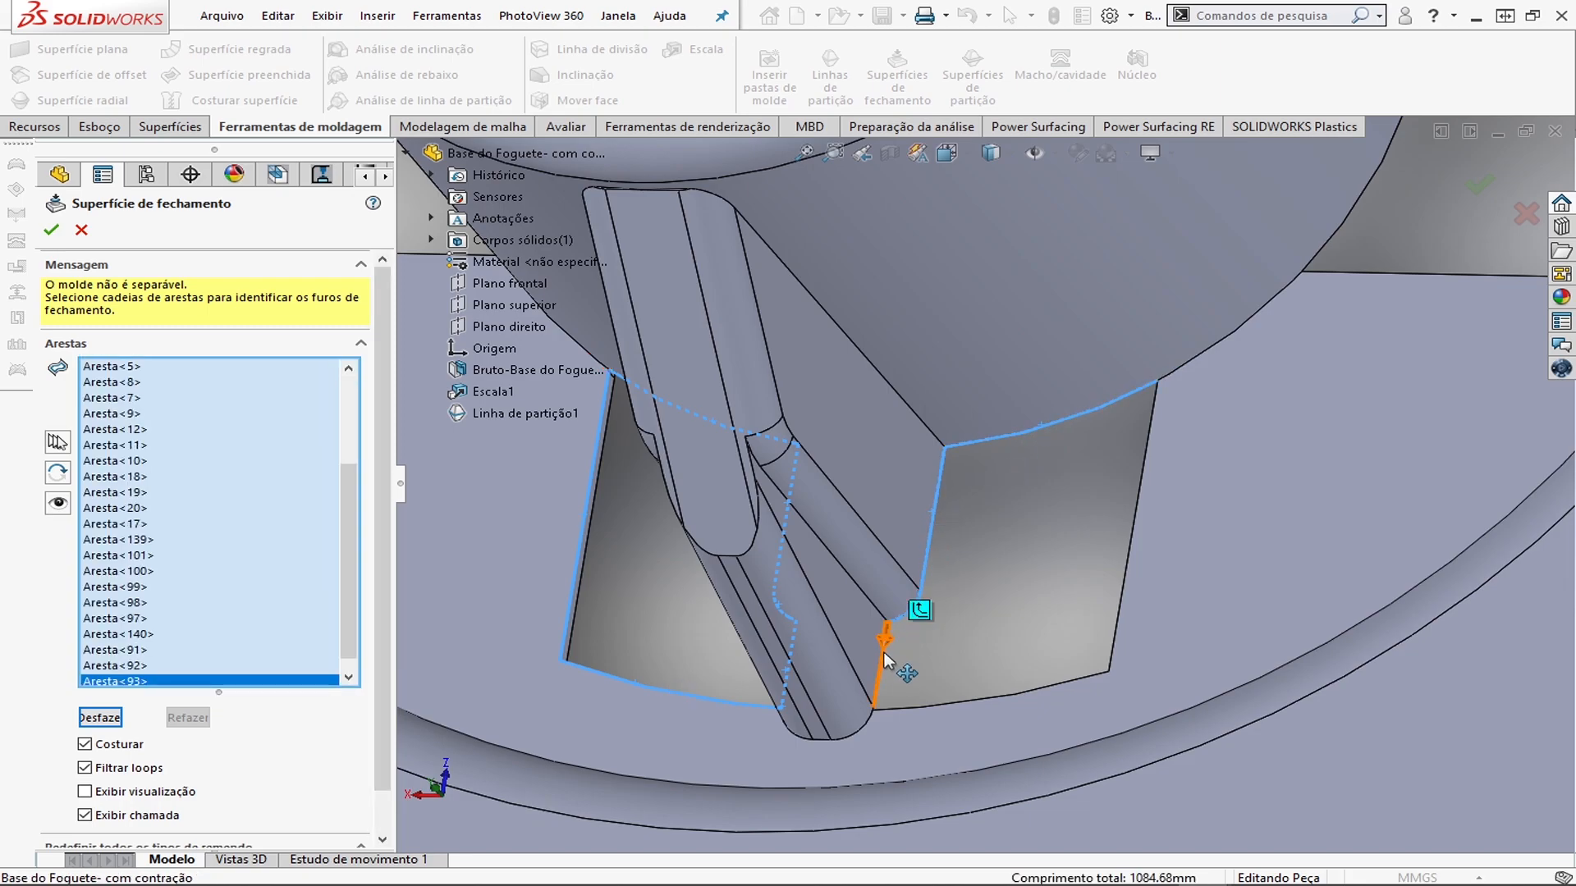
{"action": "left_click", "coordinate": [878, 673]}
Continue the second hub opening's shut-off loop with the short edge at the rib corner and the outer arc
{"action": "scroll", "coordinate": [872, 689], "scroll_direction": "down", "scroll_amount": 3}
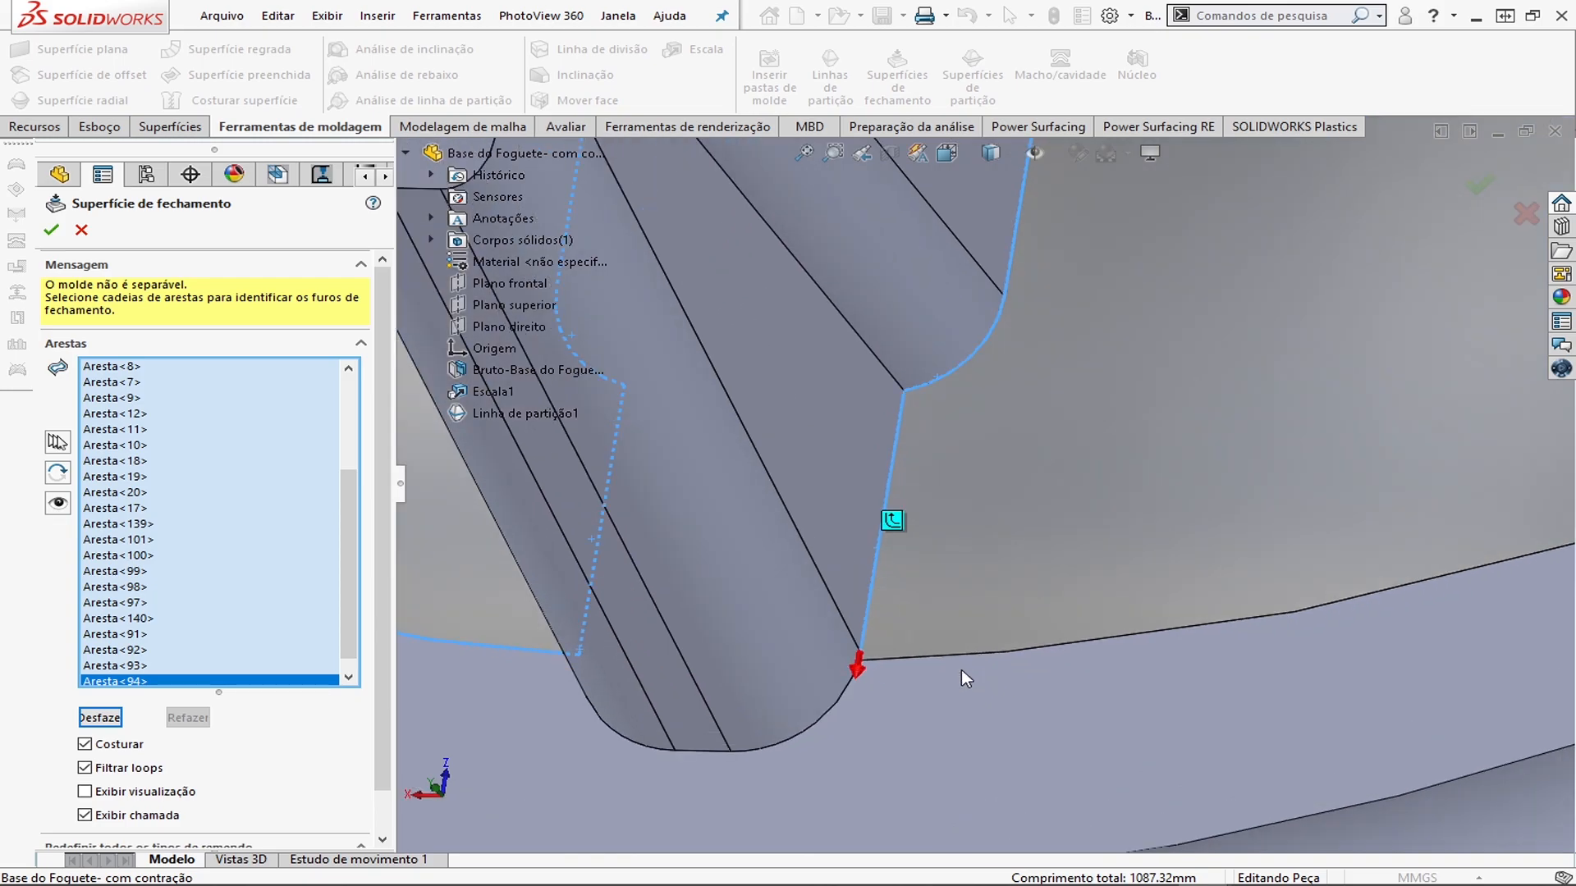
{"action": "scroll", "coordinate": [858, 627], "scroll_direction": "down", "scroll_amount": 5}
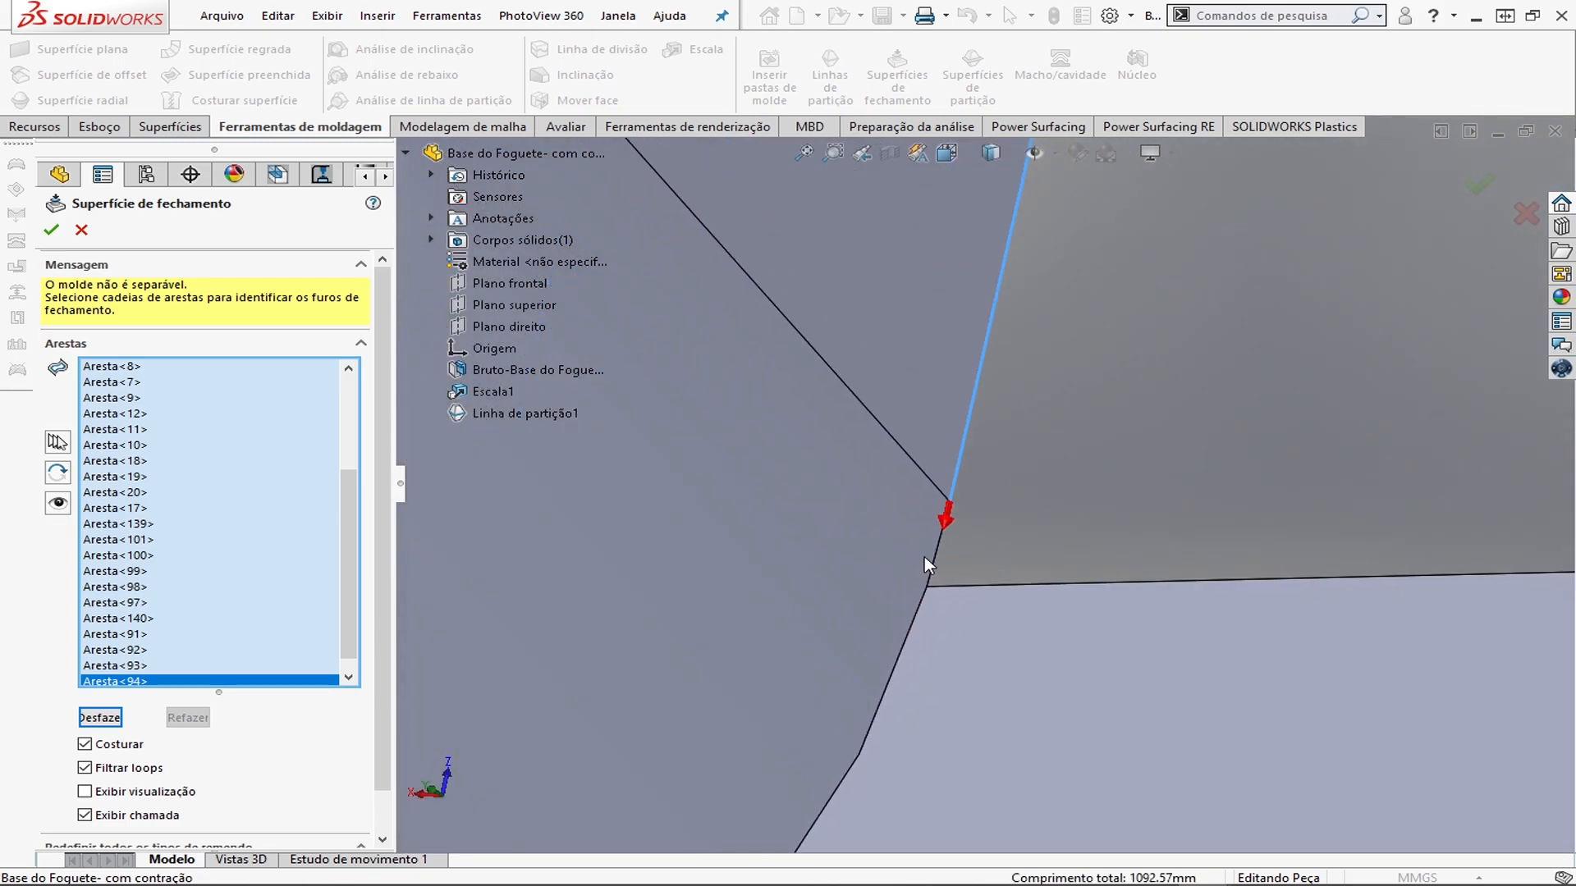
{"action": "left_click", "coordinate": [938, 558]}
{"action": "scroll", "coordinate": [953, 578], "scroll_direction": "down", "scroll_amount": 4}
{"action": "left_click", "coordinate": [973, 634]}
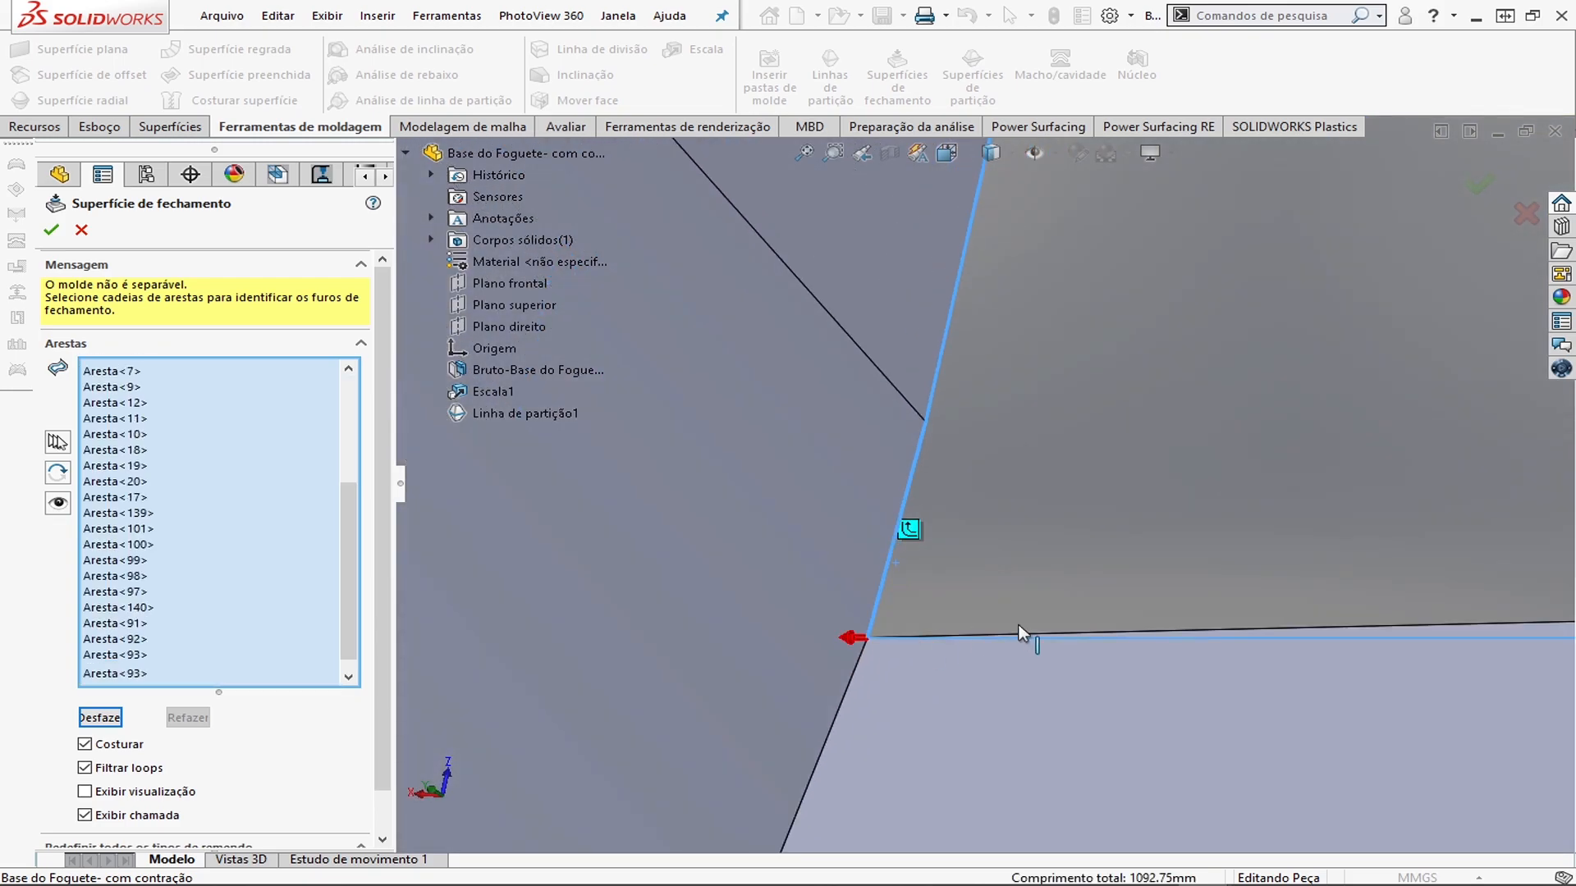
{"action": "scroll", "coordinate": [1066, 611], "scroll_direction": "up", "scroll_amount": 4}
{"action": "scroll", "coordinate": [1338, 463], "scroll_direction": "up", "scroll_amount": 6}
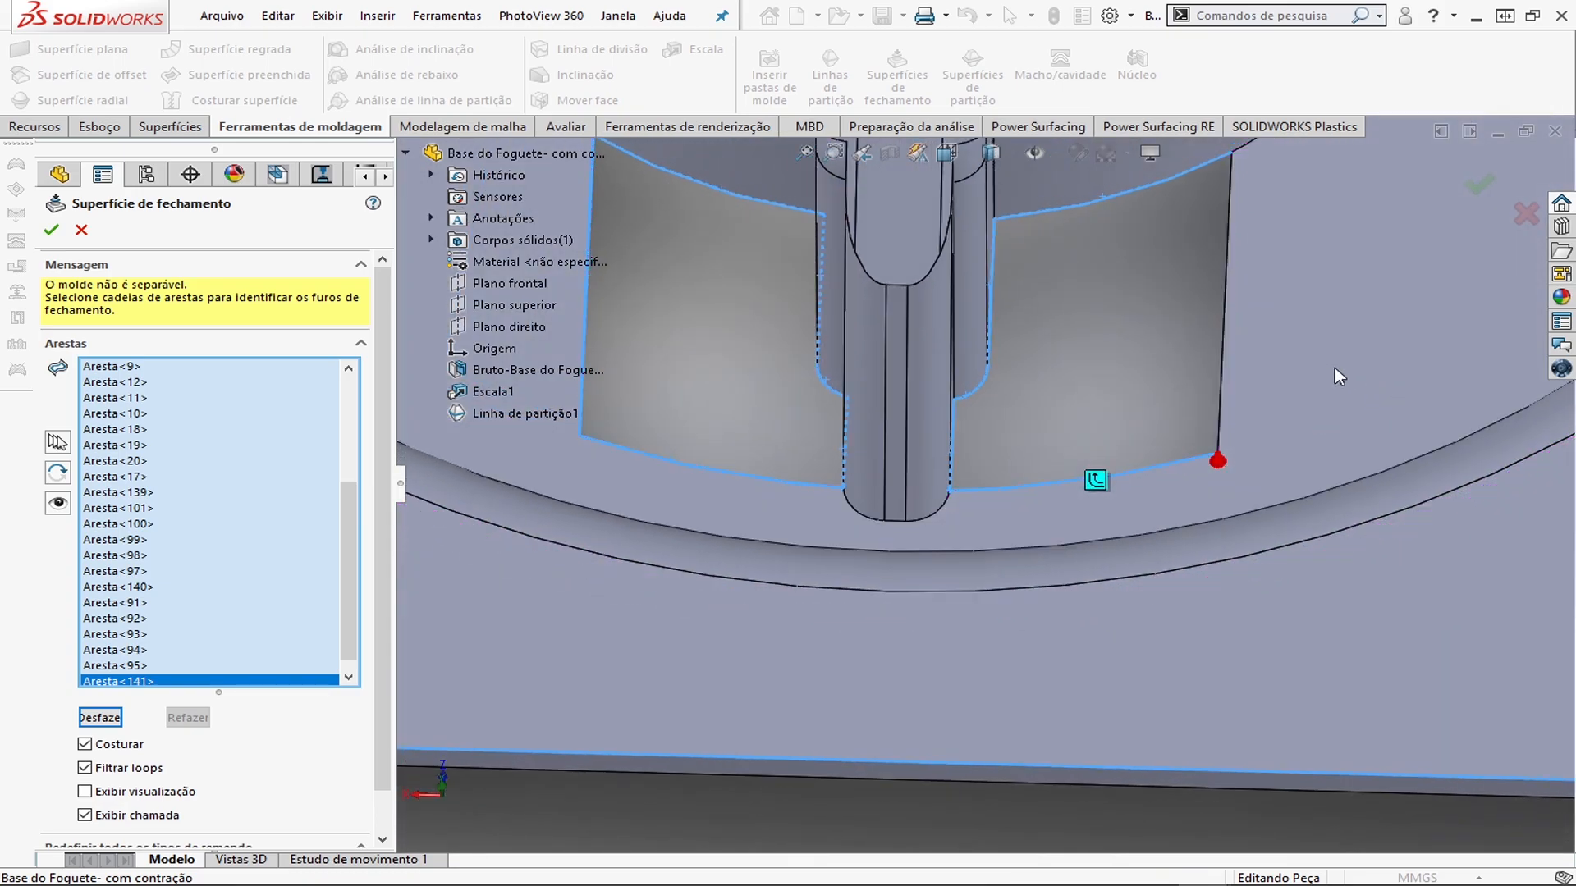
Close the second hub opening's loop with its radial side edge and the tiny edge at the hub corner
{"action": "middle_click_drag", "start_coordinate": [1334, 367], "coordinate": [967, 512]}
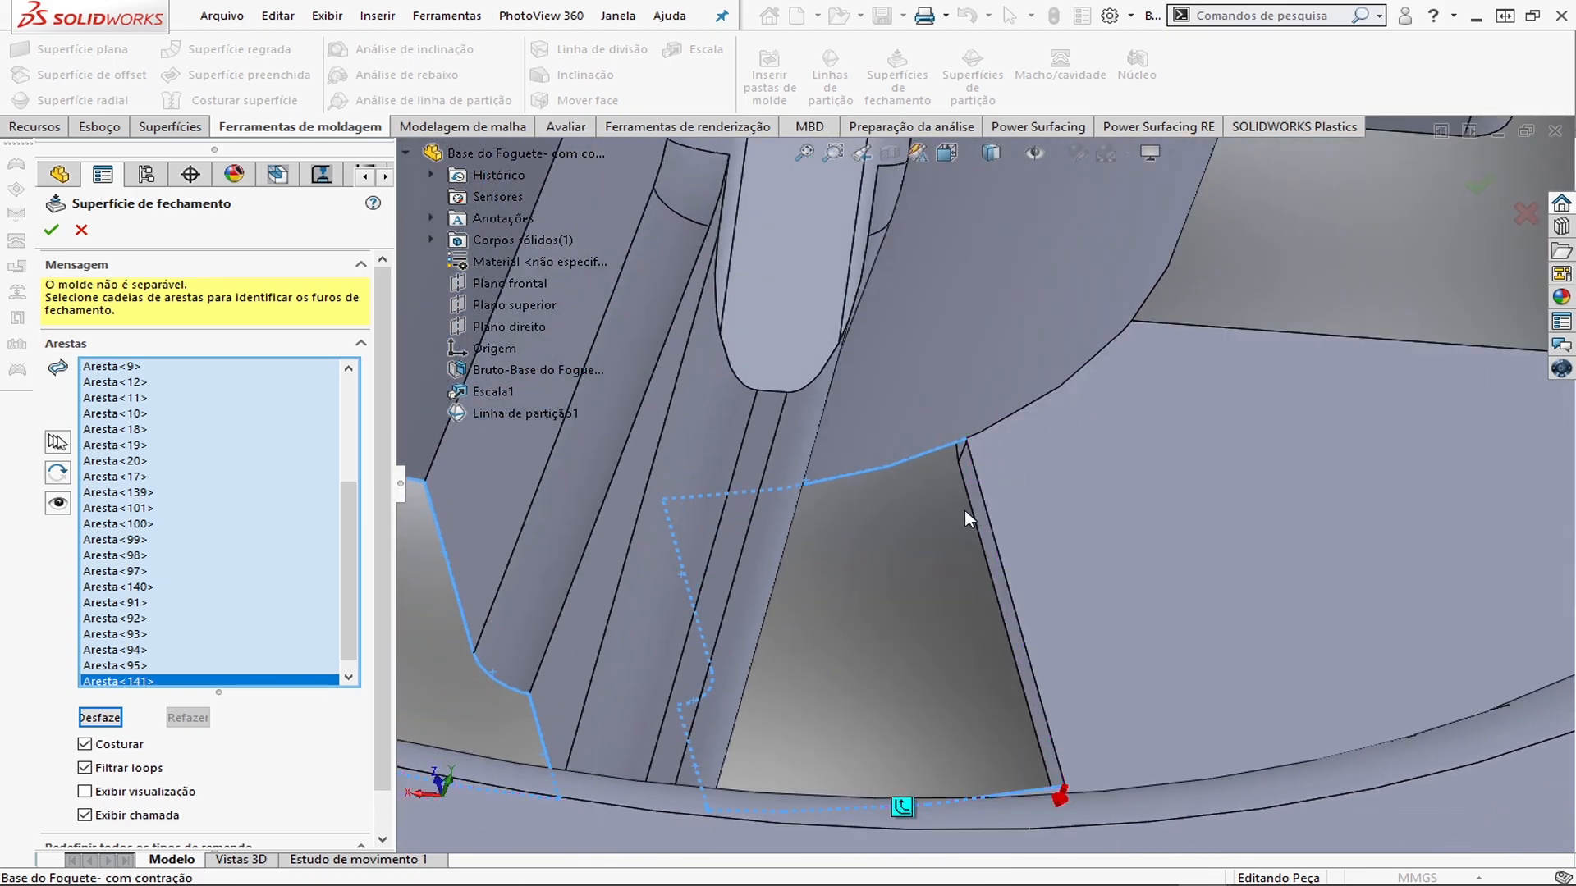
{"action": "left_click", "coordinate": [983, 494]}
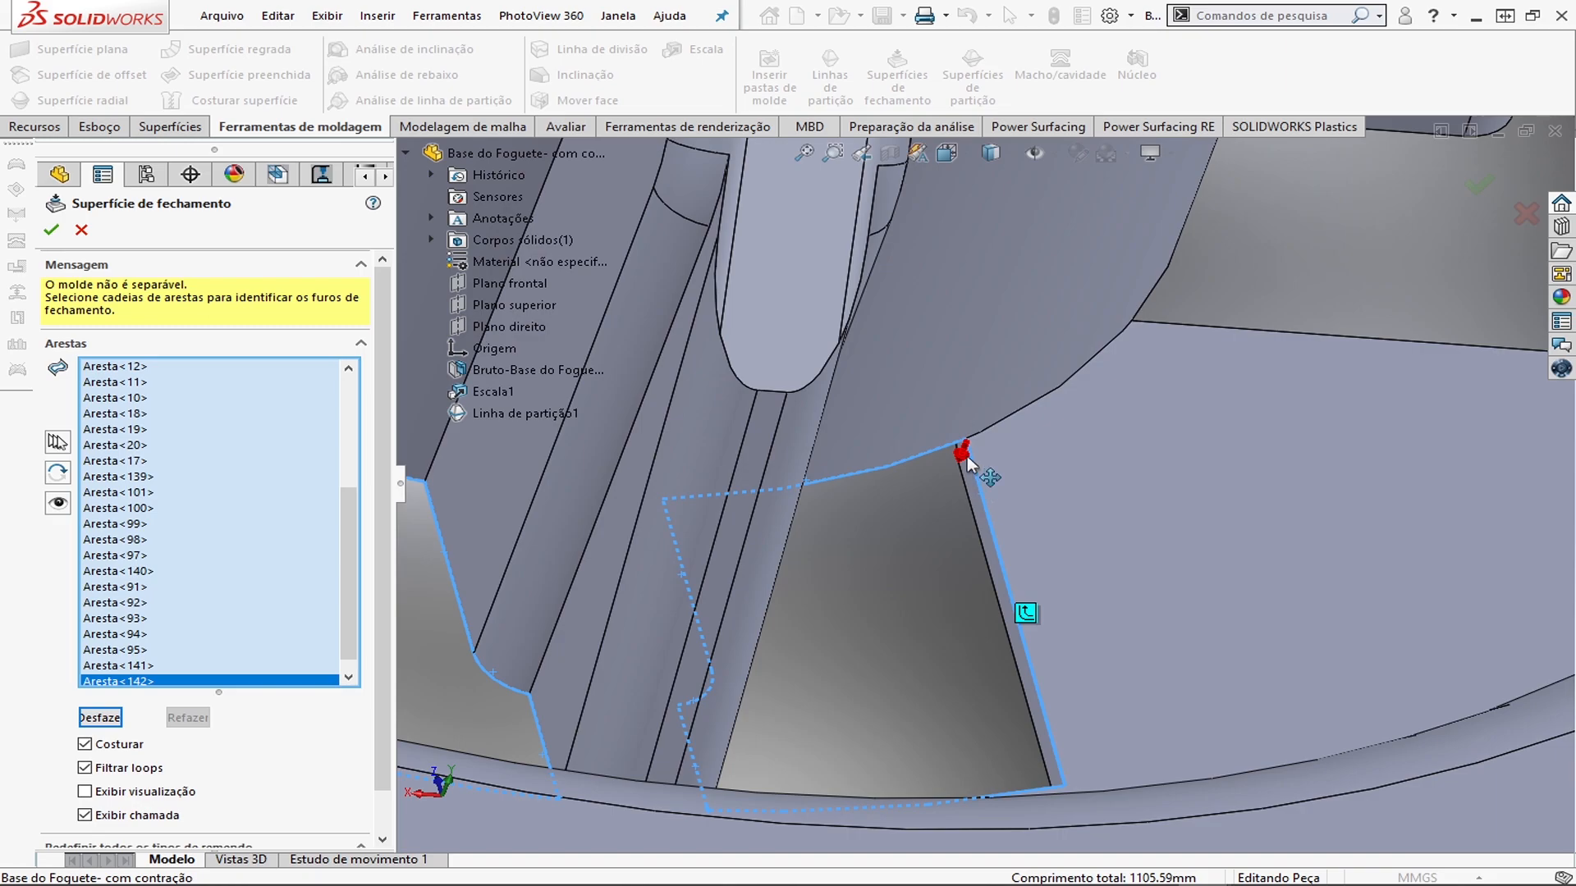
{"action": "scroll", "coordinate": [968, 443], "scroll_direction": "down", "scroll_amount": 3}
{"action": "scroll", "coordinate": [1010, 435], "scroll_direction": "down", "scroll_amount": 8}
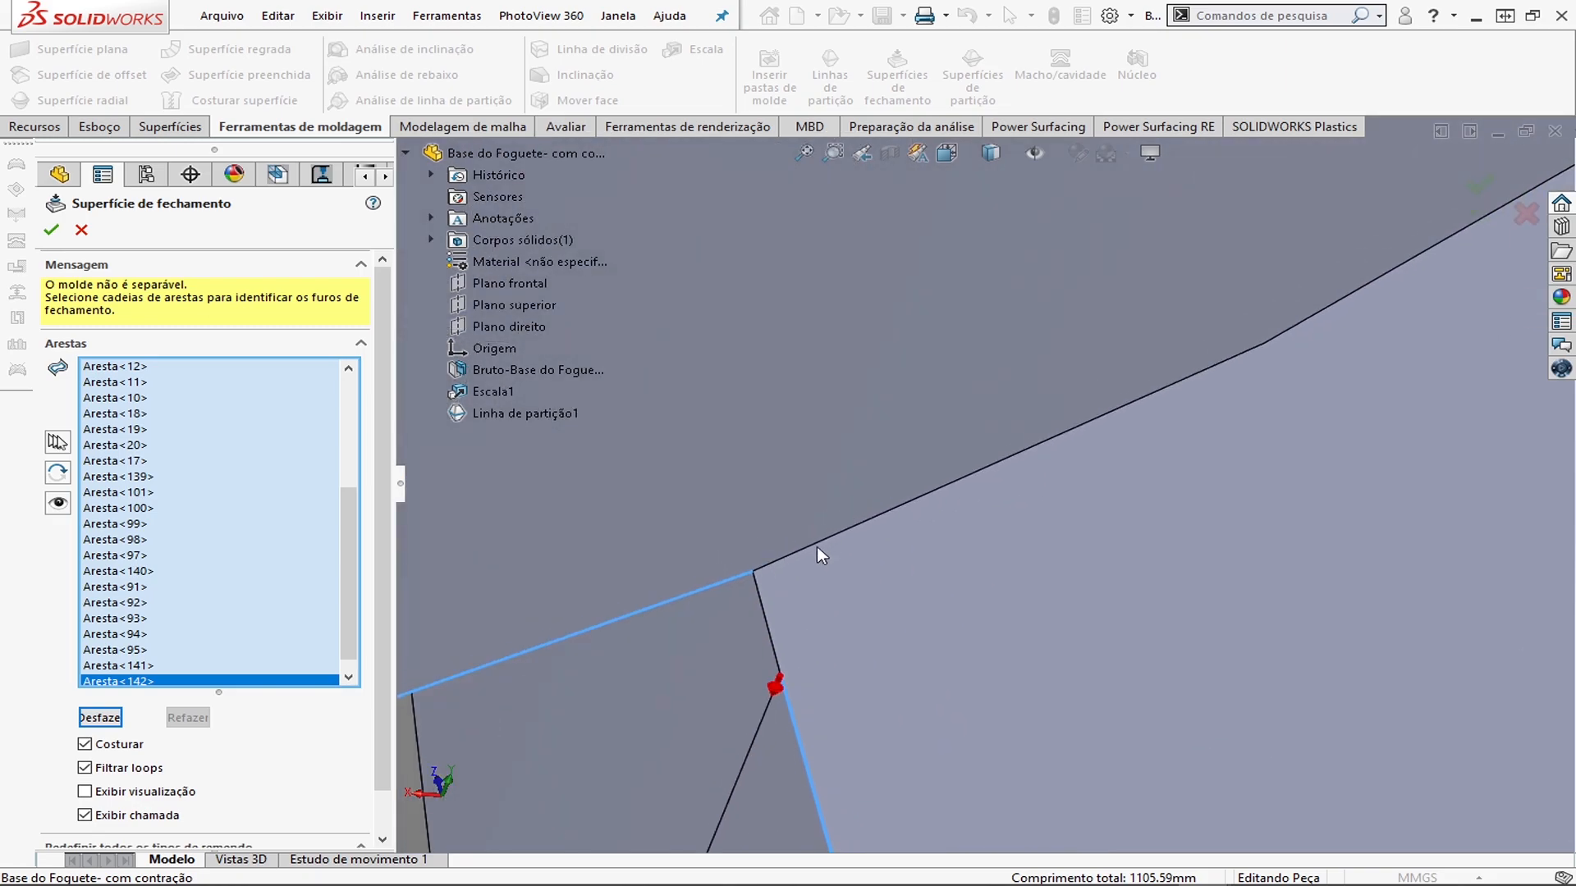
{"action": "scroll", "coordinate": [790, 576], "scroll_direction": "up", "scroll_amount": 2}
{"action": "scroll", "coordinate": [791, 576], "scroll_direction": "up", "scroll_amount": 10}
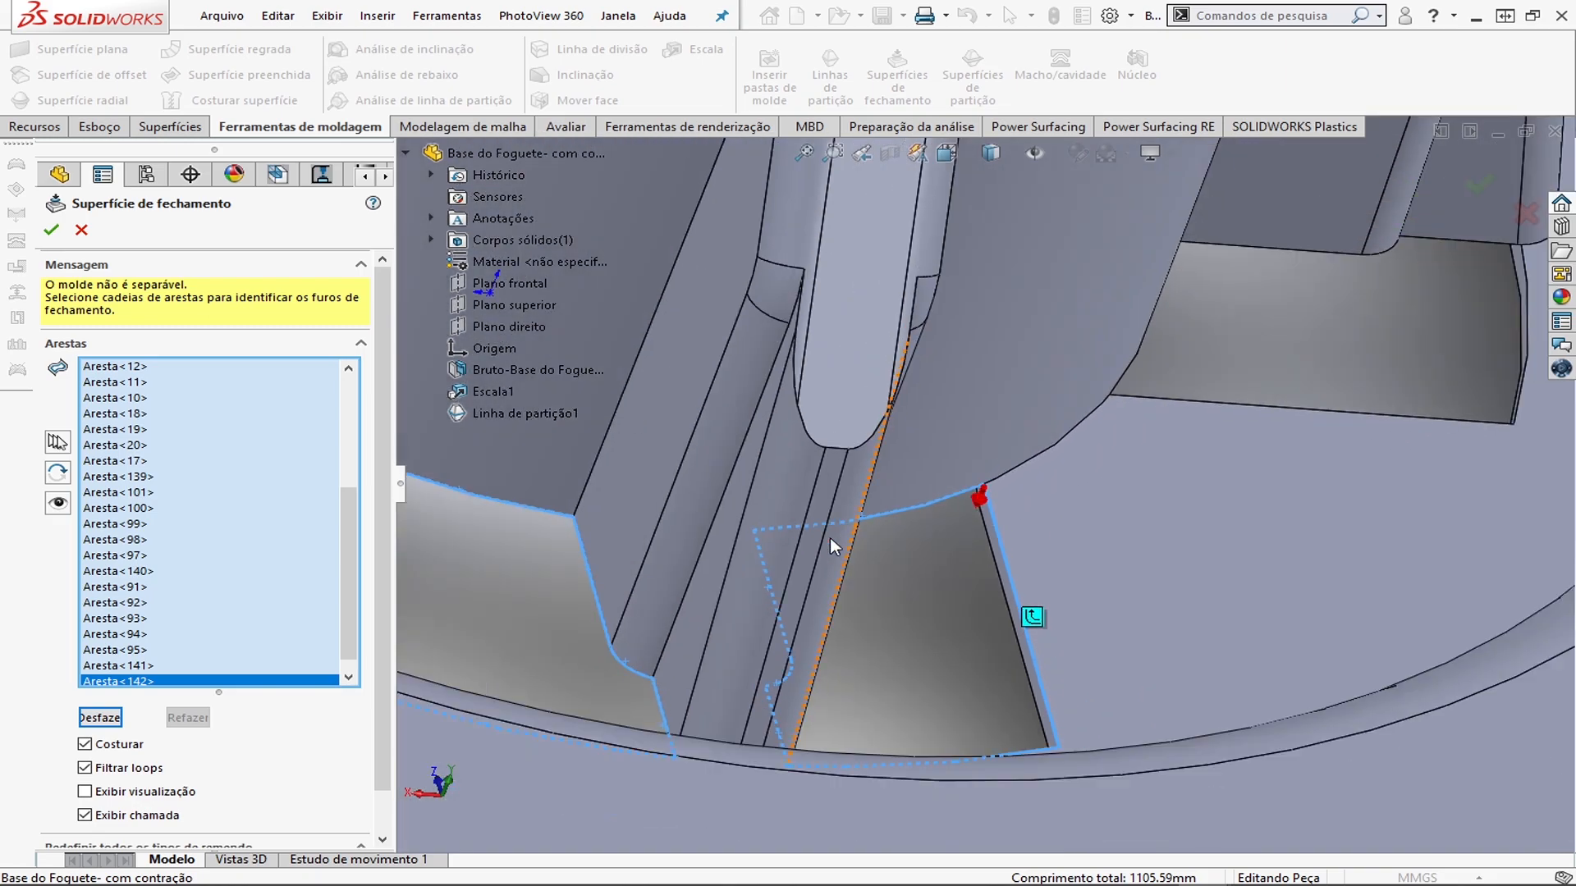
{"action": "scroll", "coordinate": [899, 542], "scroll_direction": "up", "scroll_amount": 10}
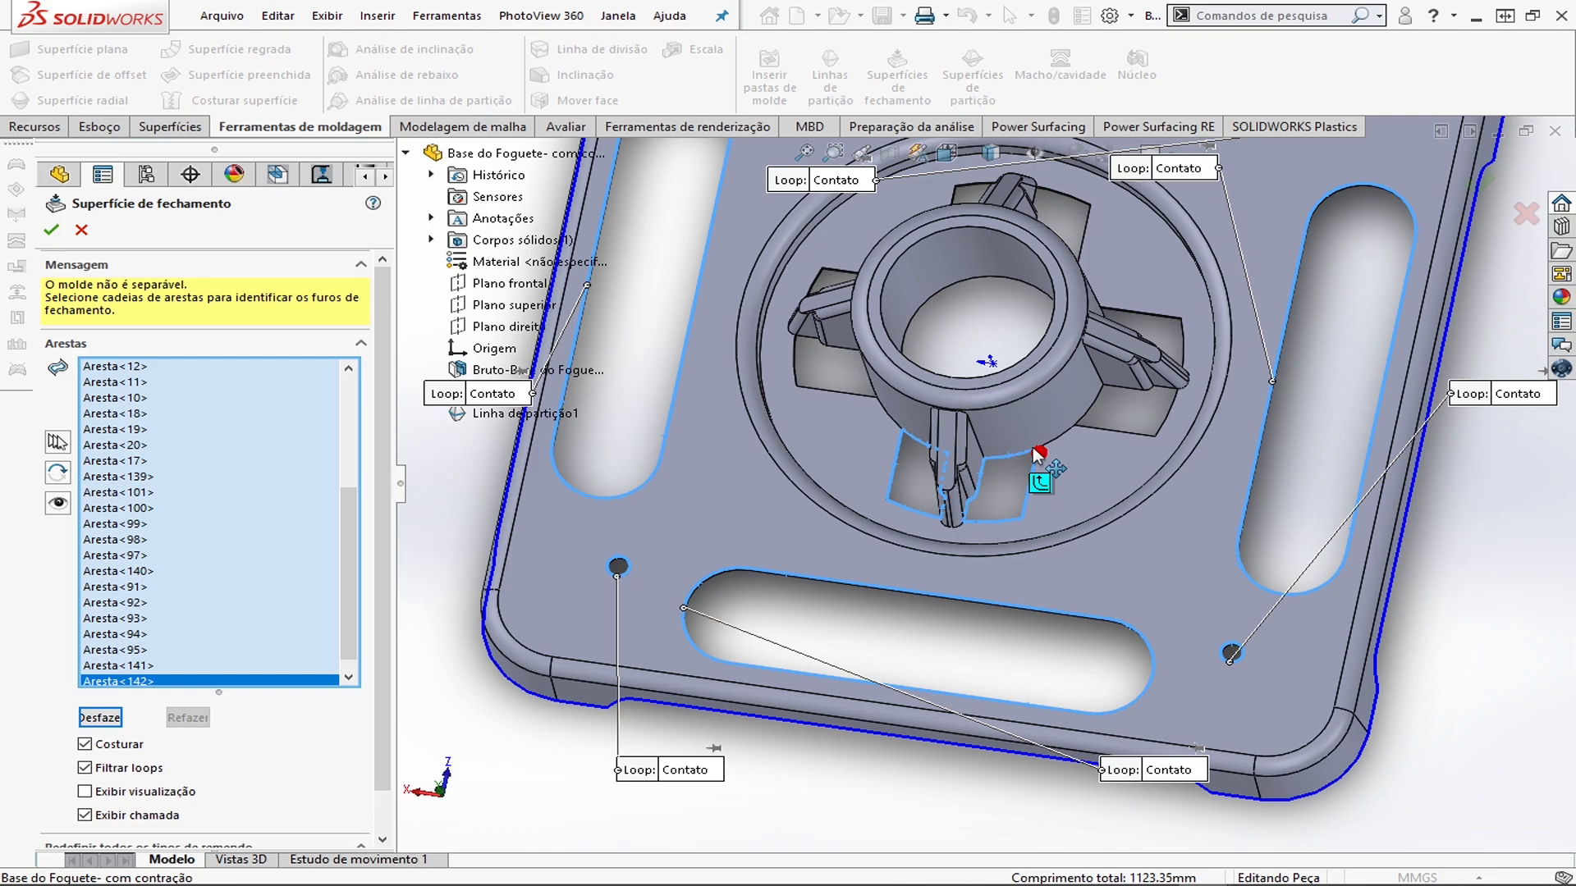
{"action": "scroll", "coordinate": [1036, 451], "scroll_direction": "down", "scroll_amount": 10}
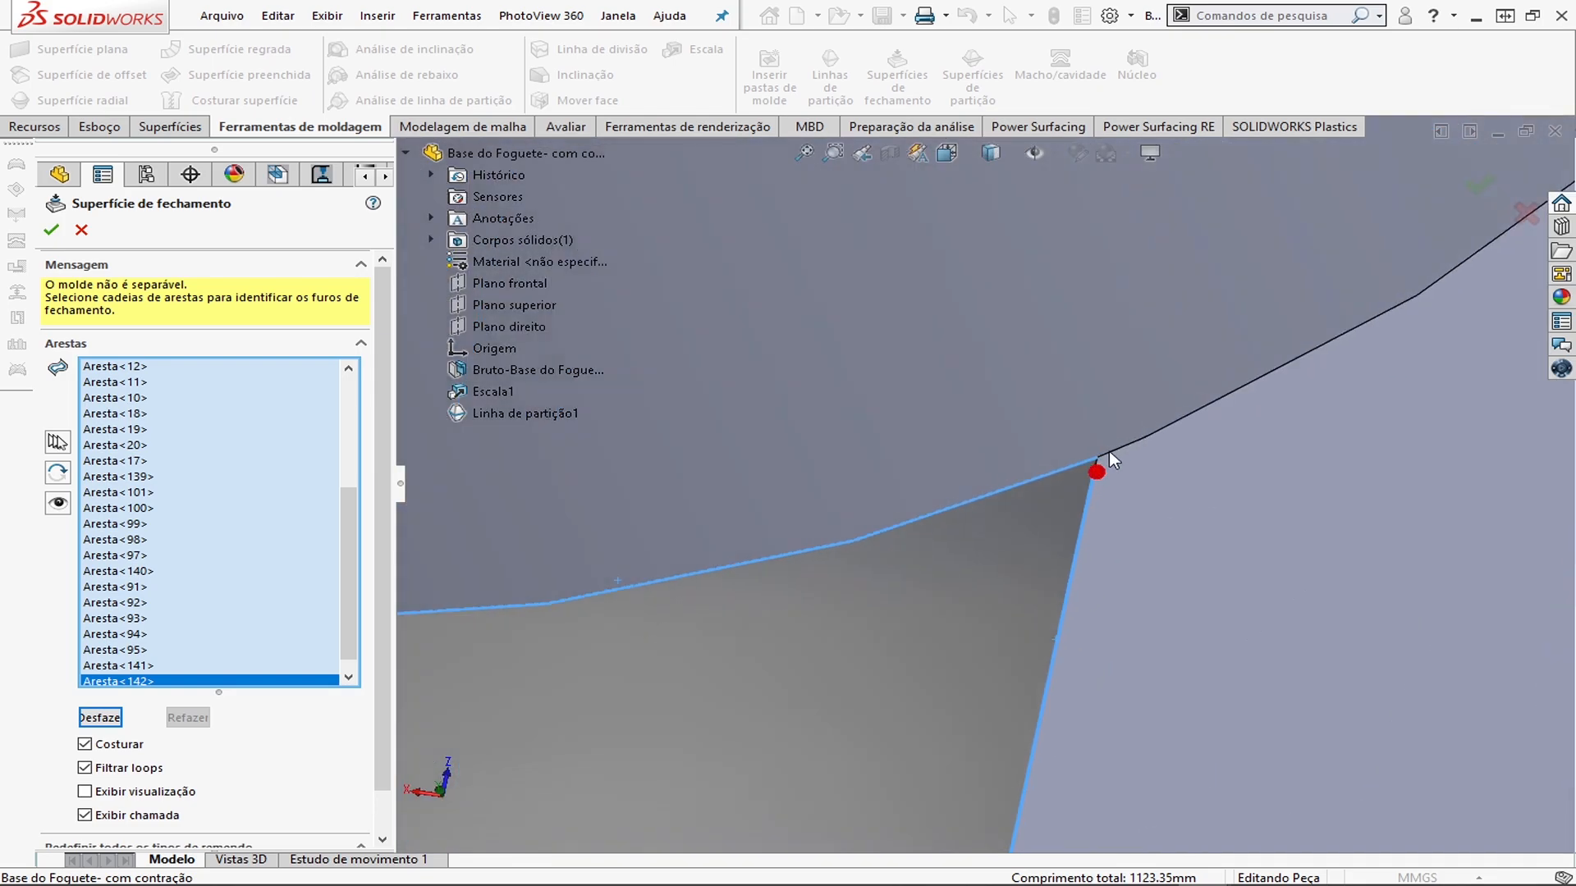
{"action": "scroll", "coordinate": [1030, 459], "scroll_direction": "down", "scroll_amount": 5}
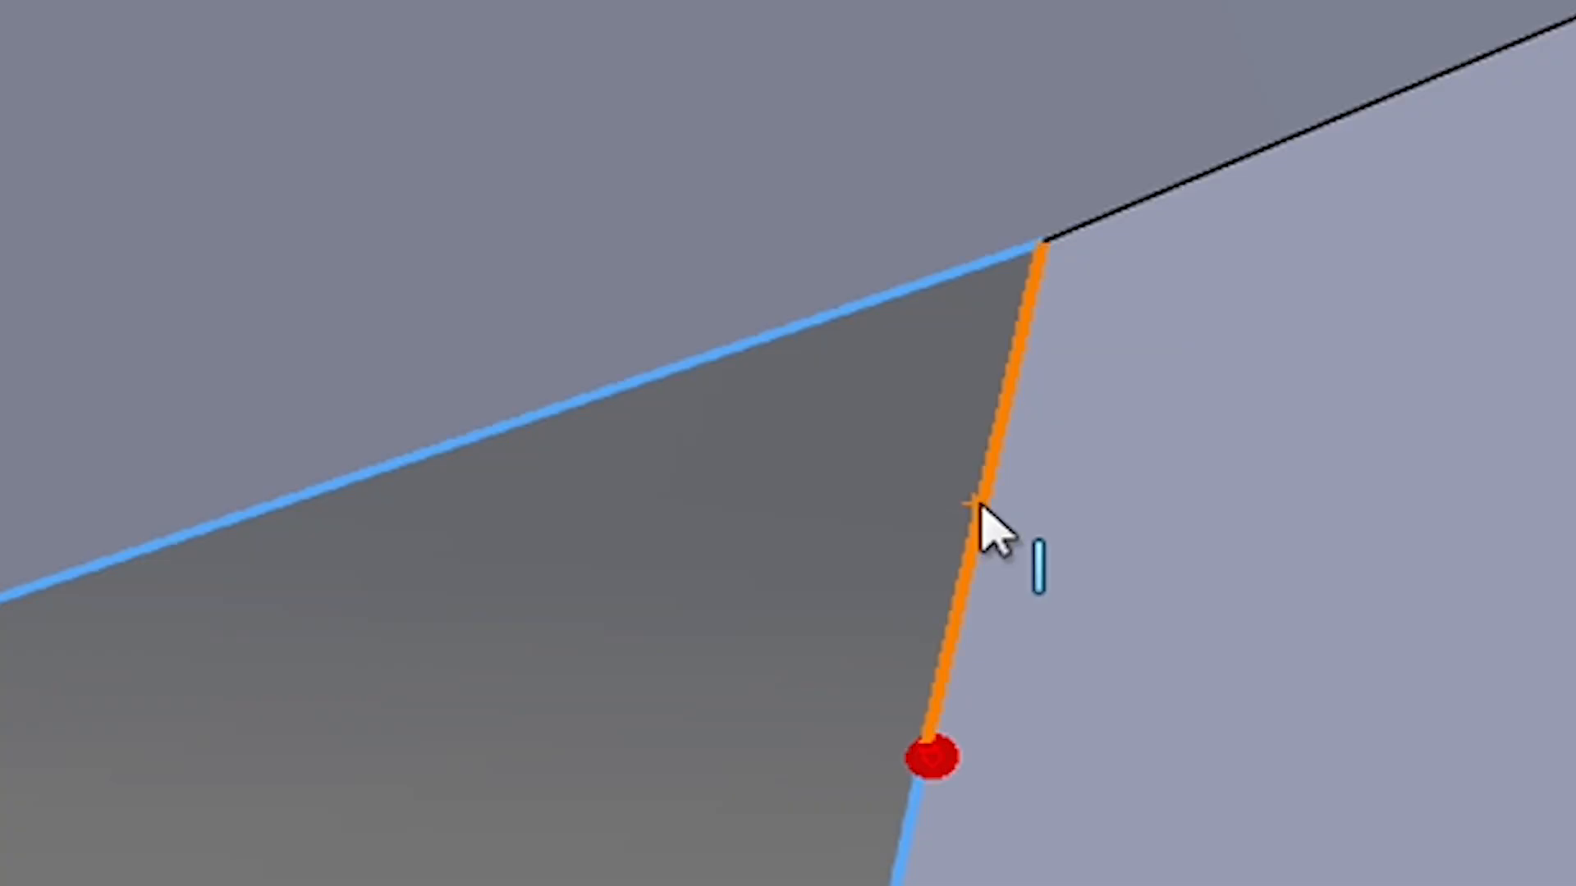
{"action": "left_click", "coordinate": [983, 504]}
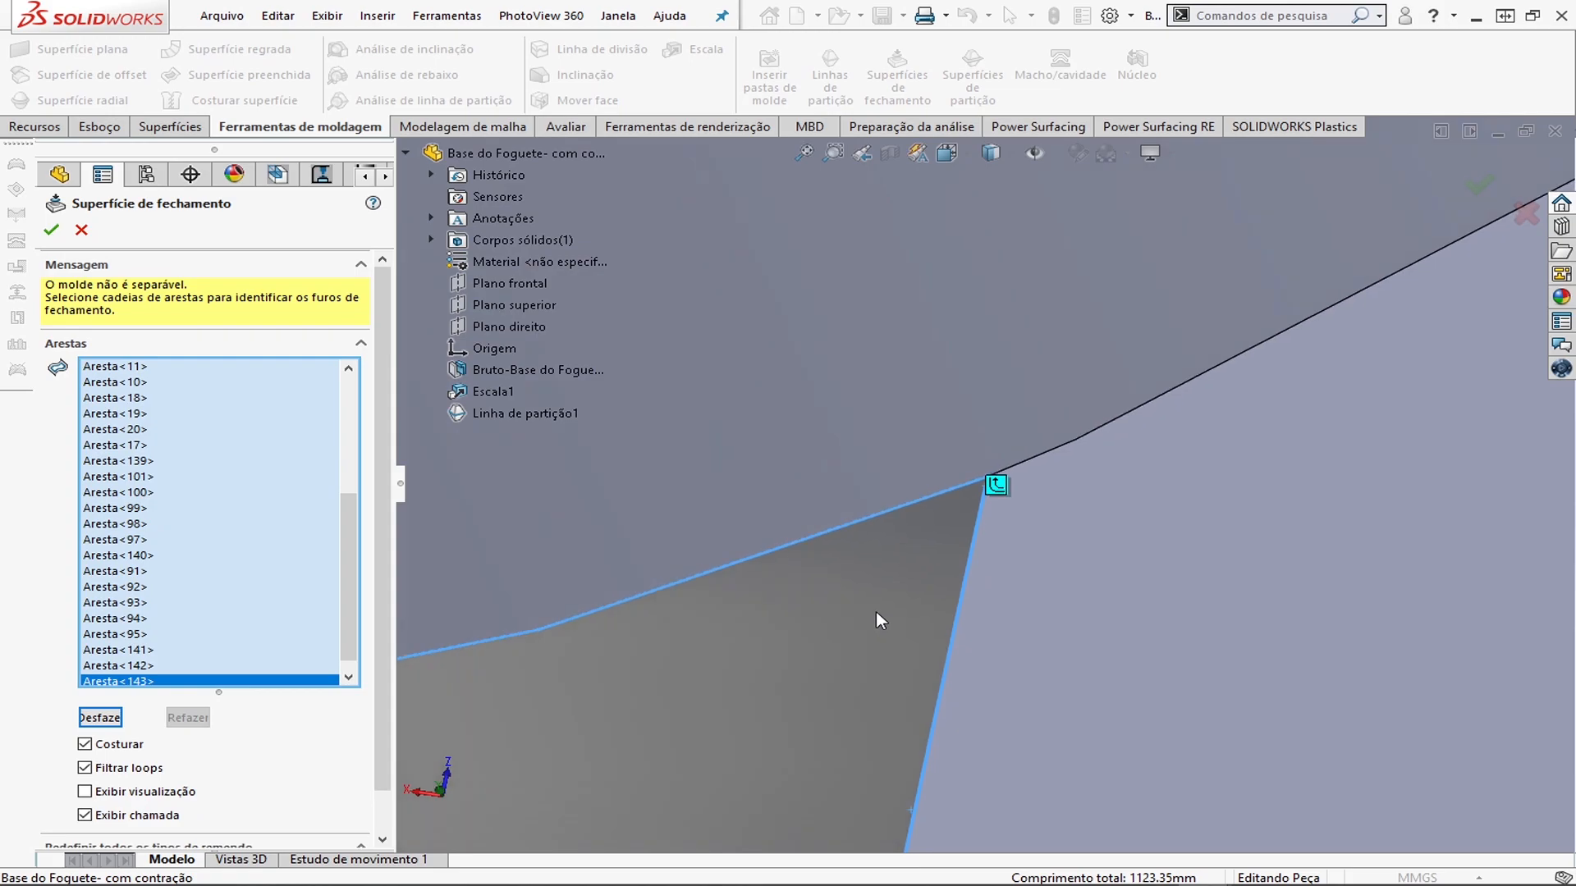
{"action": "scroll", "coordinate": [908, 598], "scroll_direction": "up", "scroll_amount": 5}
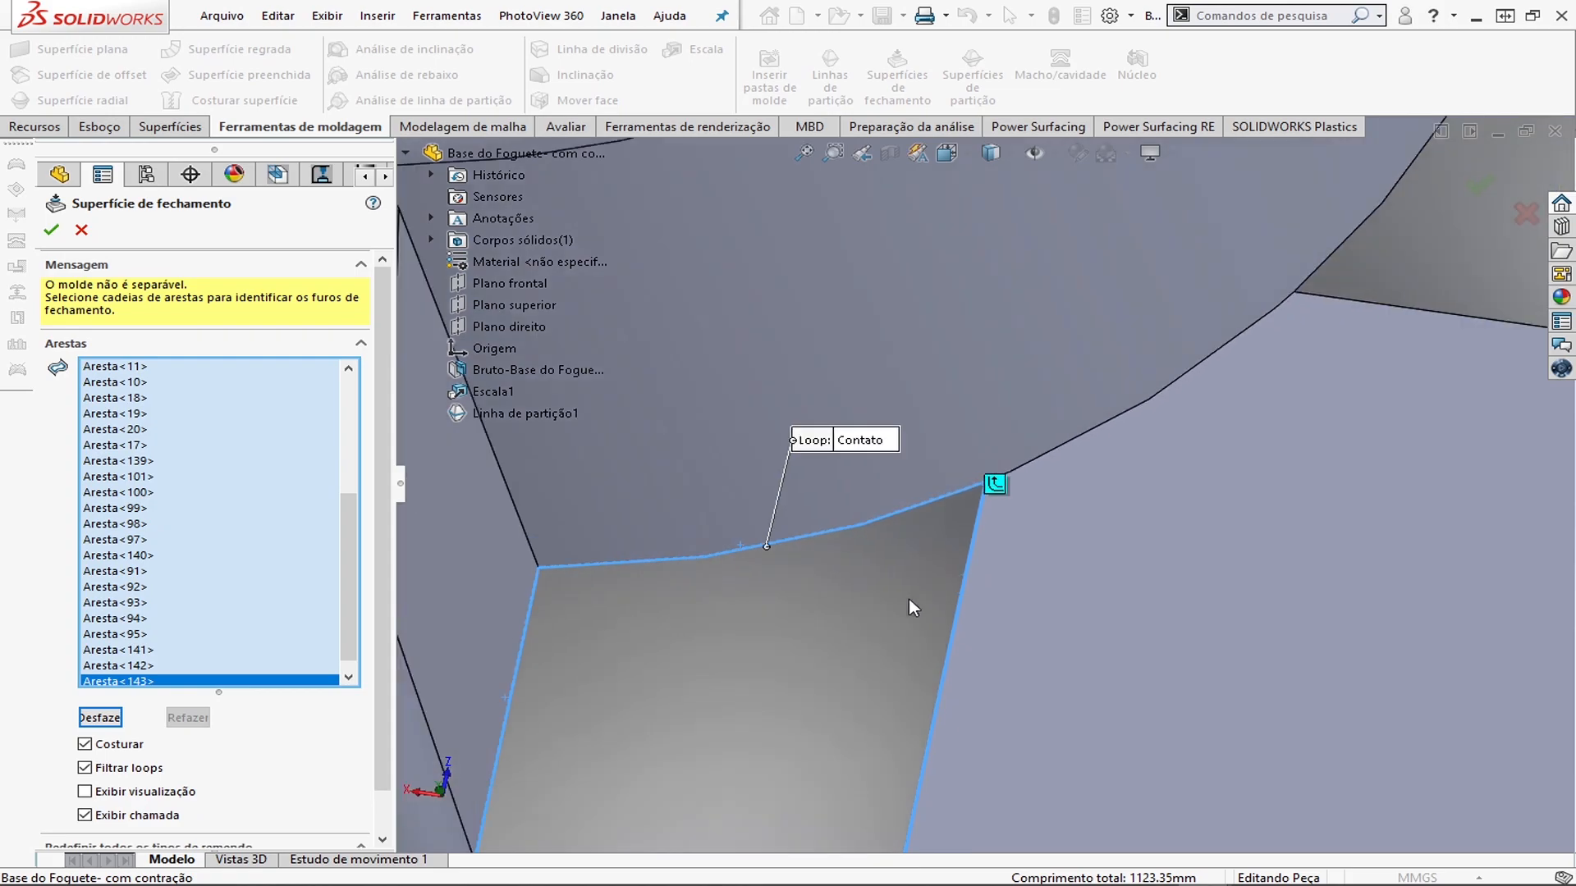
Close the first hub opening's loop by adding the missing tiny edge between its side edge and the hub arc
{"action": "middle_click_drag", "start_coordinate": [1200, 515], "coordinate": [1232, 547]}
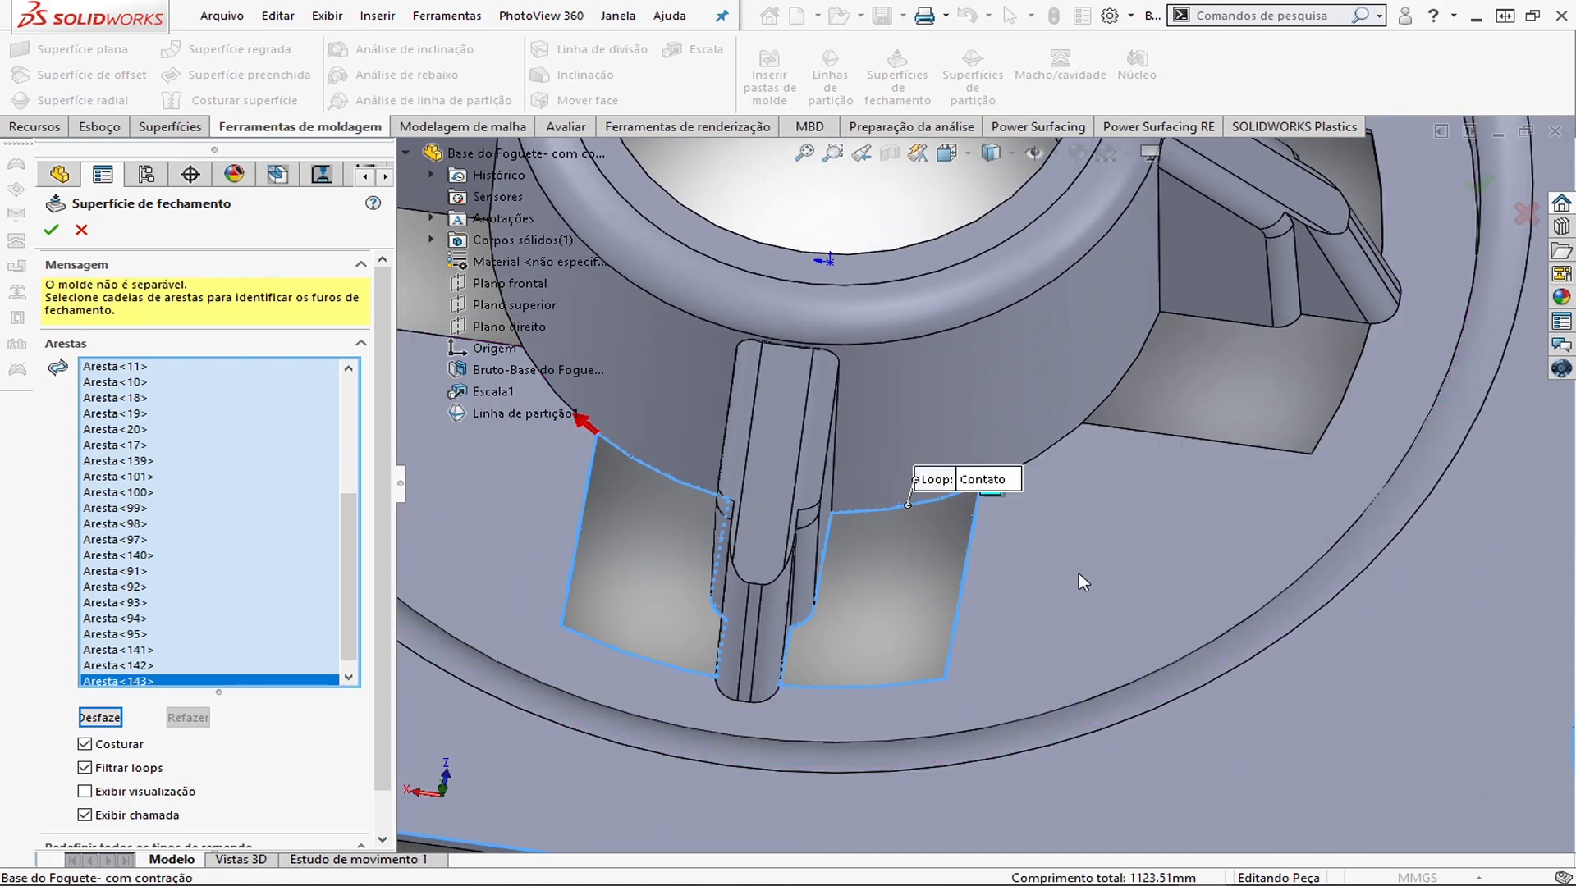
{"action": "scroll", "coordinate": [1016, 599], "scroll_direction": "up", "scroll_amount": 1}
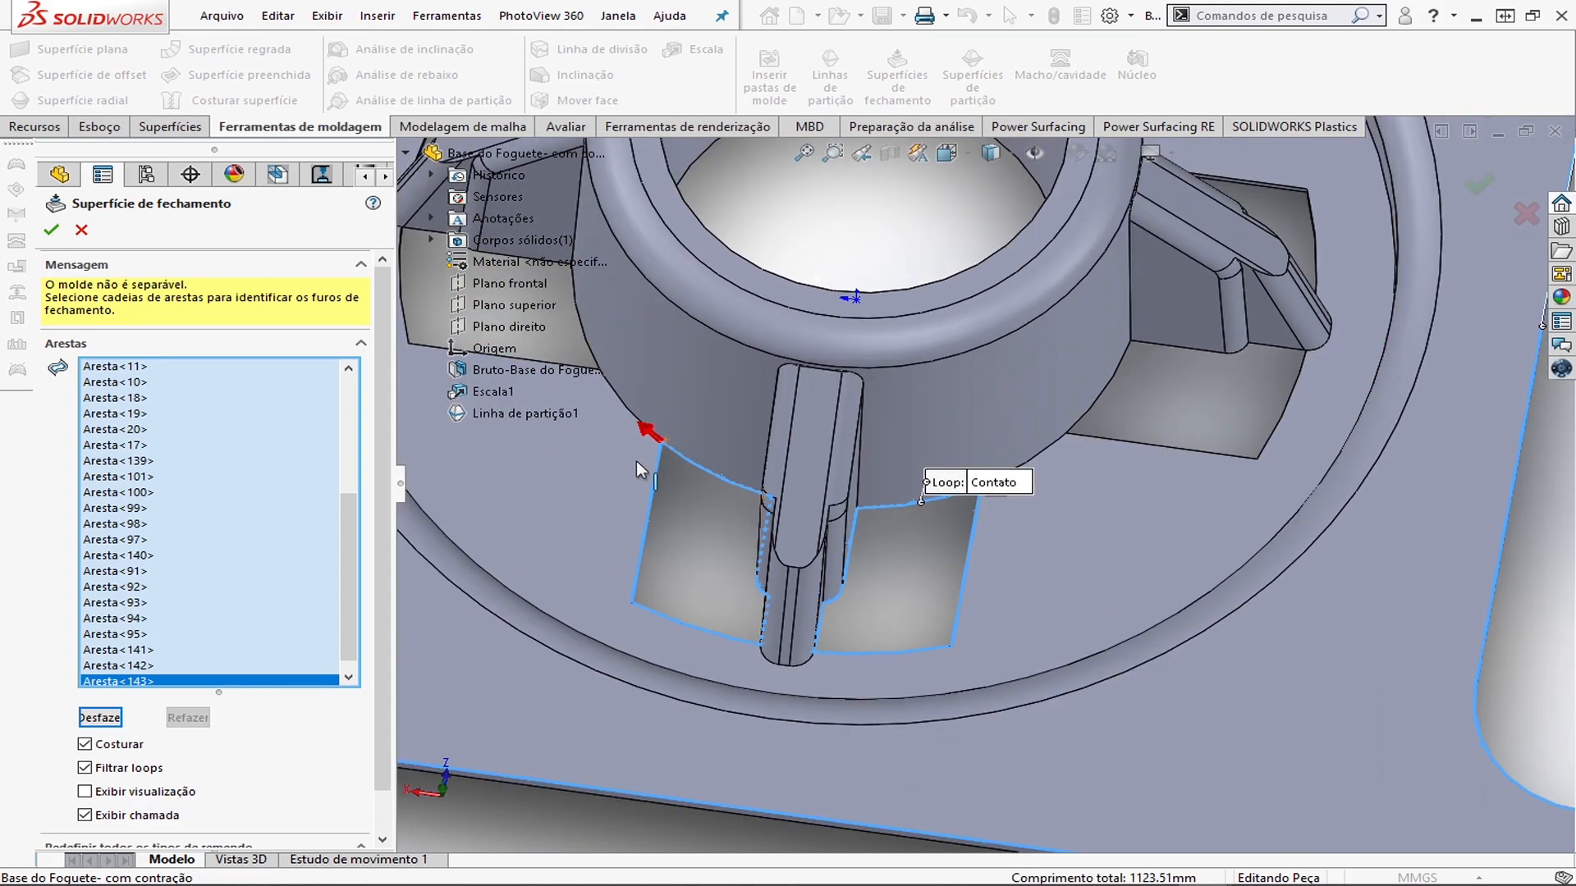
{"action": "scroll", "coordinate": [844, 548], "scroll_direction": "up", "scroll_amount": 3}
{"action": "scroll", "coordinate": [845, 477], "scroll_direction": "down", "scroll_amount": 3}
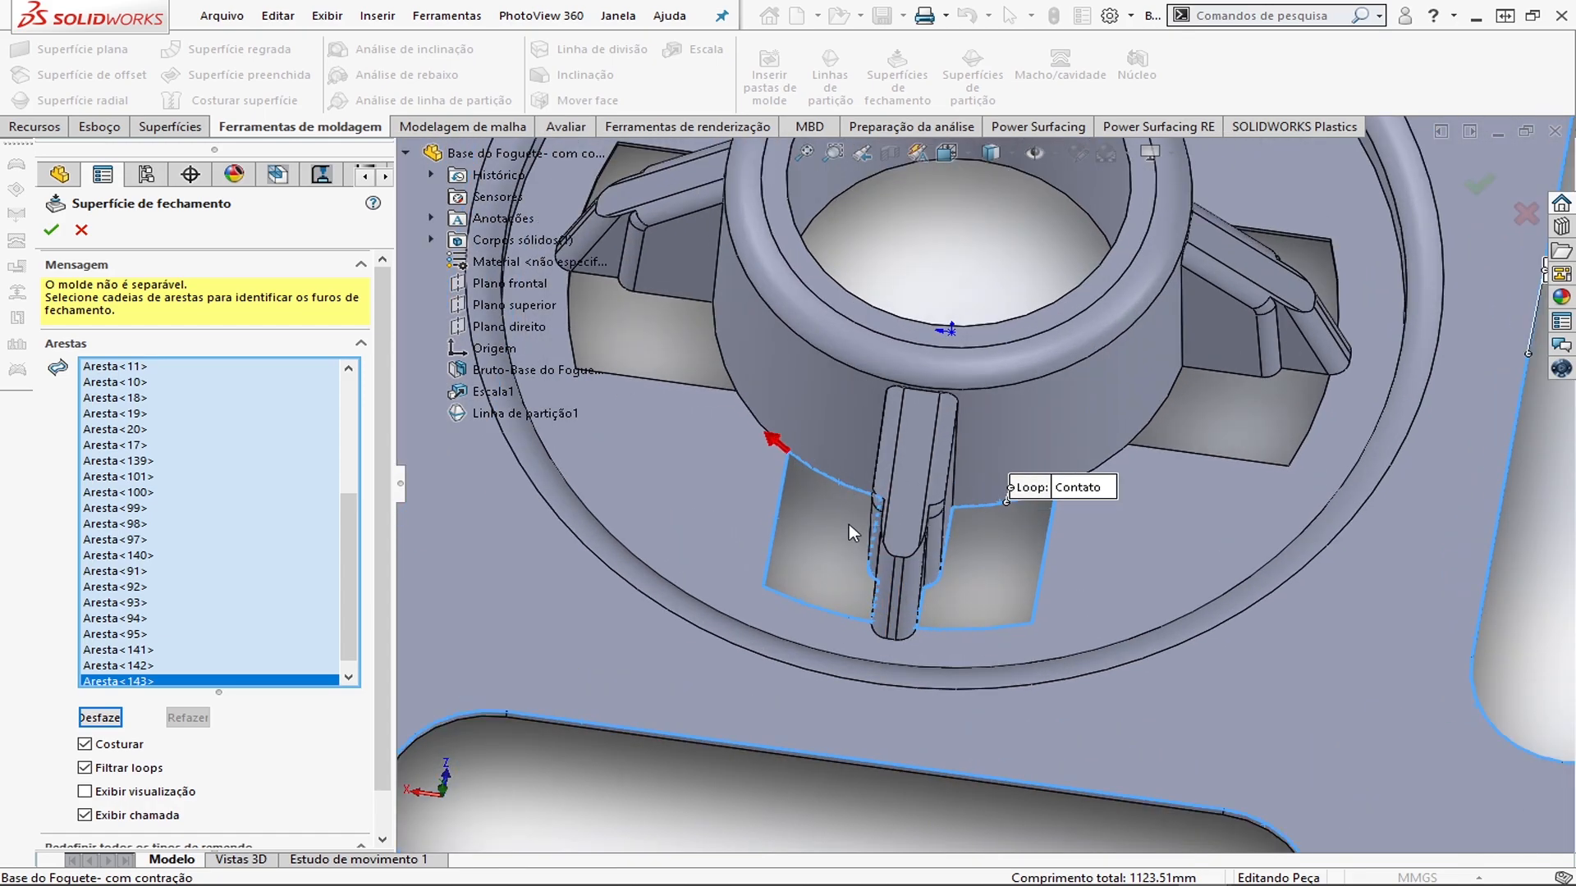
{"action": "scroll", "coordinate": [826, 505], "scroll_direction": "down", "scroll_amount": 2}
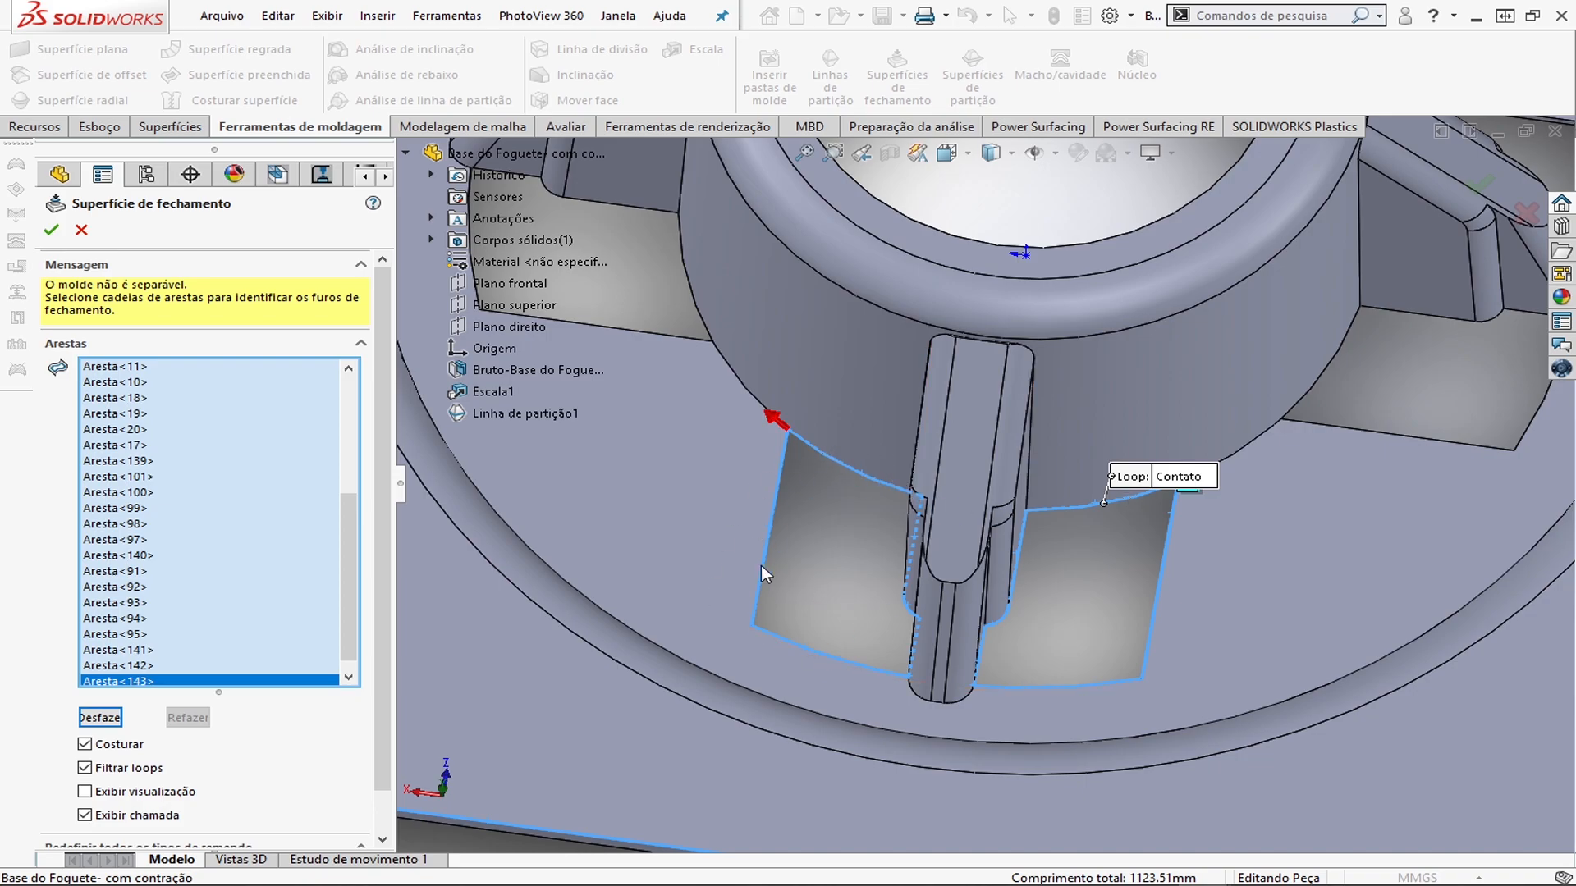
{"action": "scroll", "coordinate": [801, 442], "scroll_direction": "down", "scroll_amount": 5}
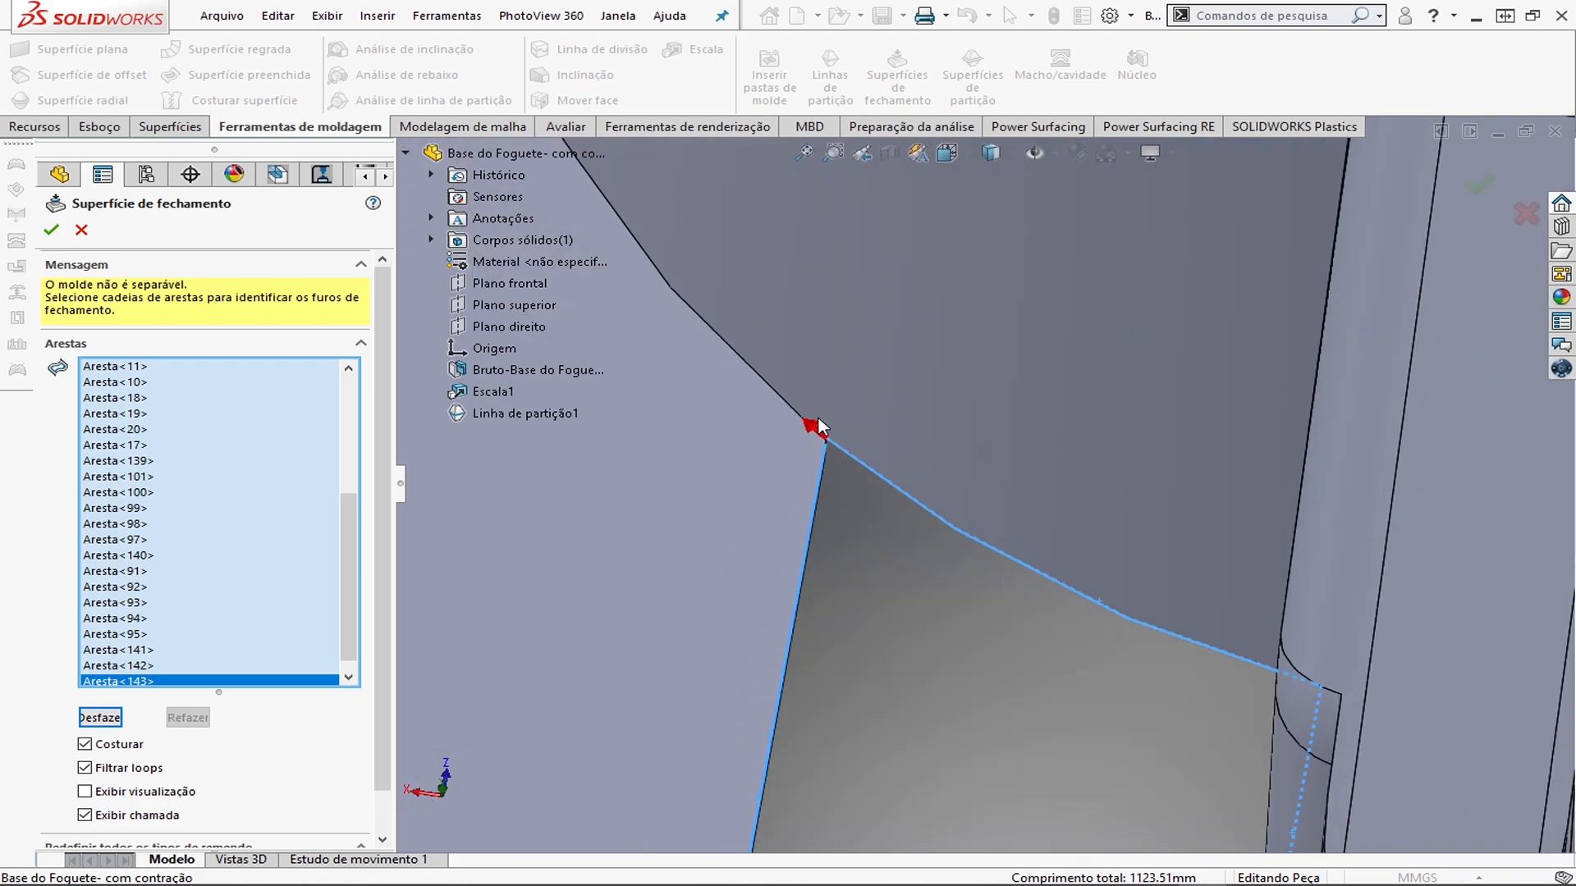
{"action": "middle_click_drag", "start_coordinate": [839, 445], "coordinate": [879, 479]}
{"action": "left_click", "coordinate": [950, 485]}
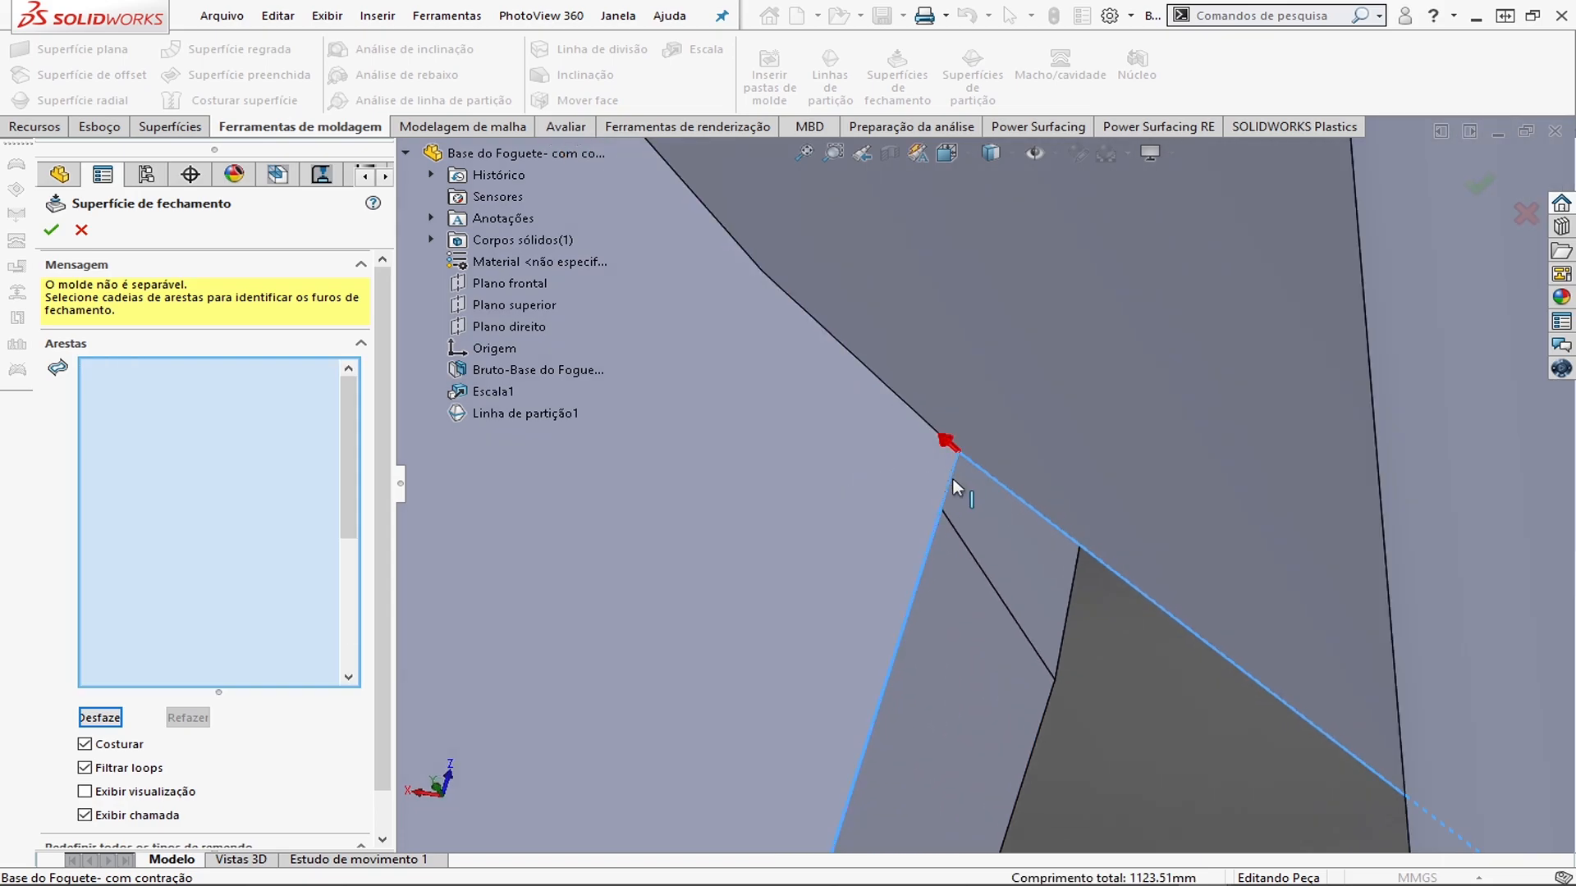
{"action": "scroll", "coordinate": [991, 648], "scroll_direction": "up", "scroll_amount": 10}
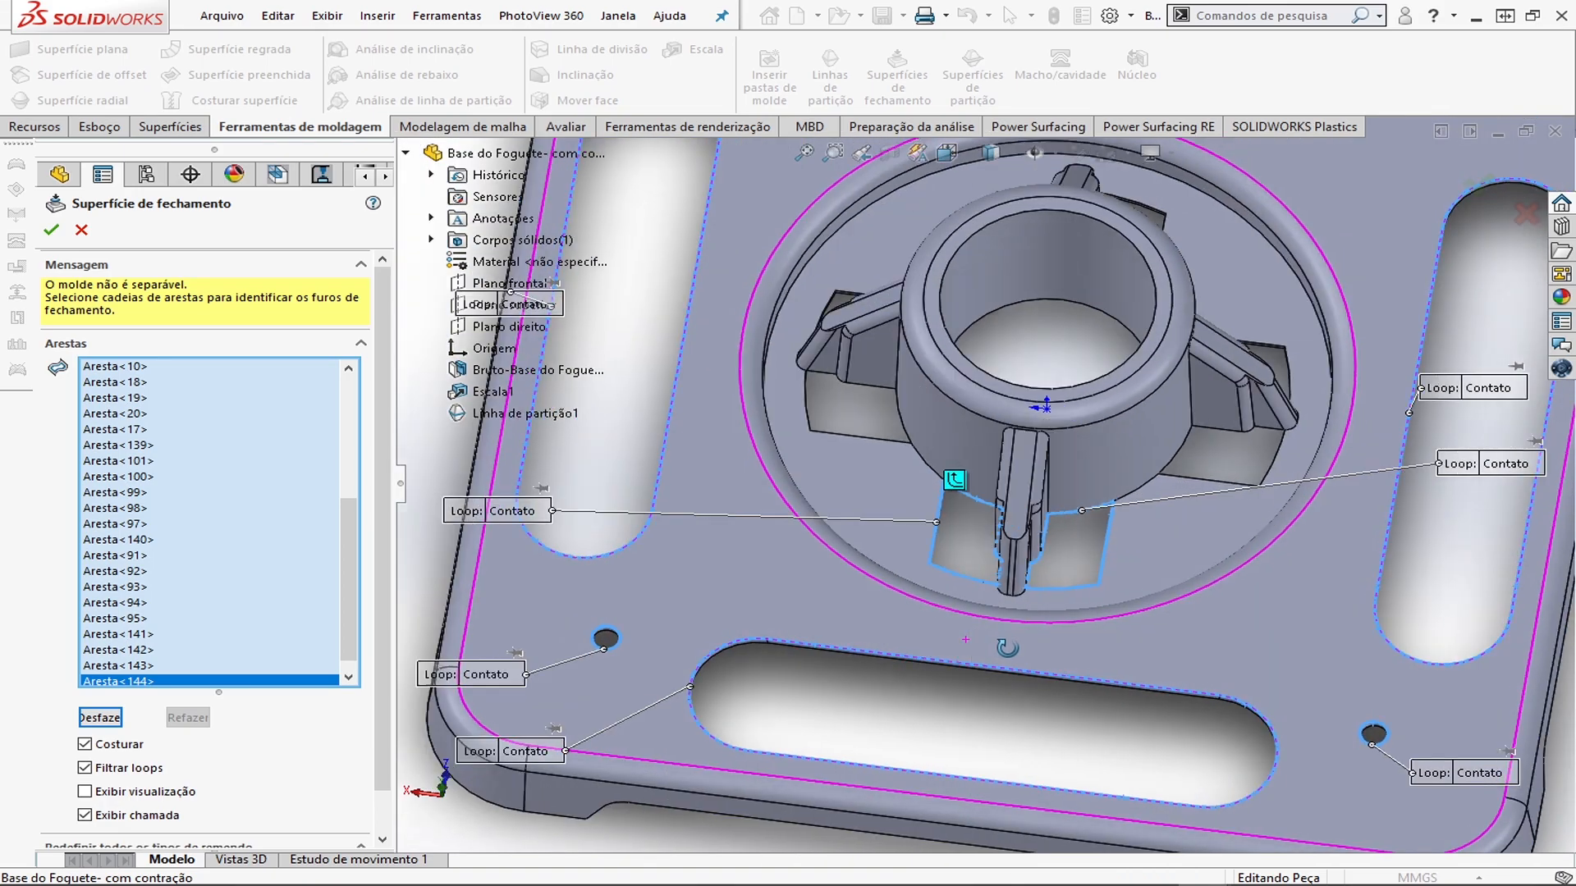
{"action": "middle_click_drag", "start_coordinate": [1007, 649], "coordinate": [970, 430]}
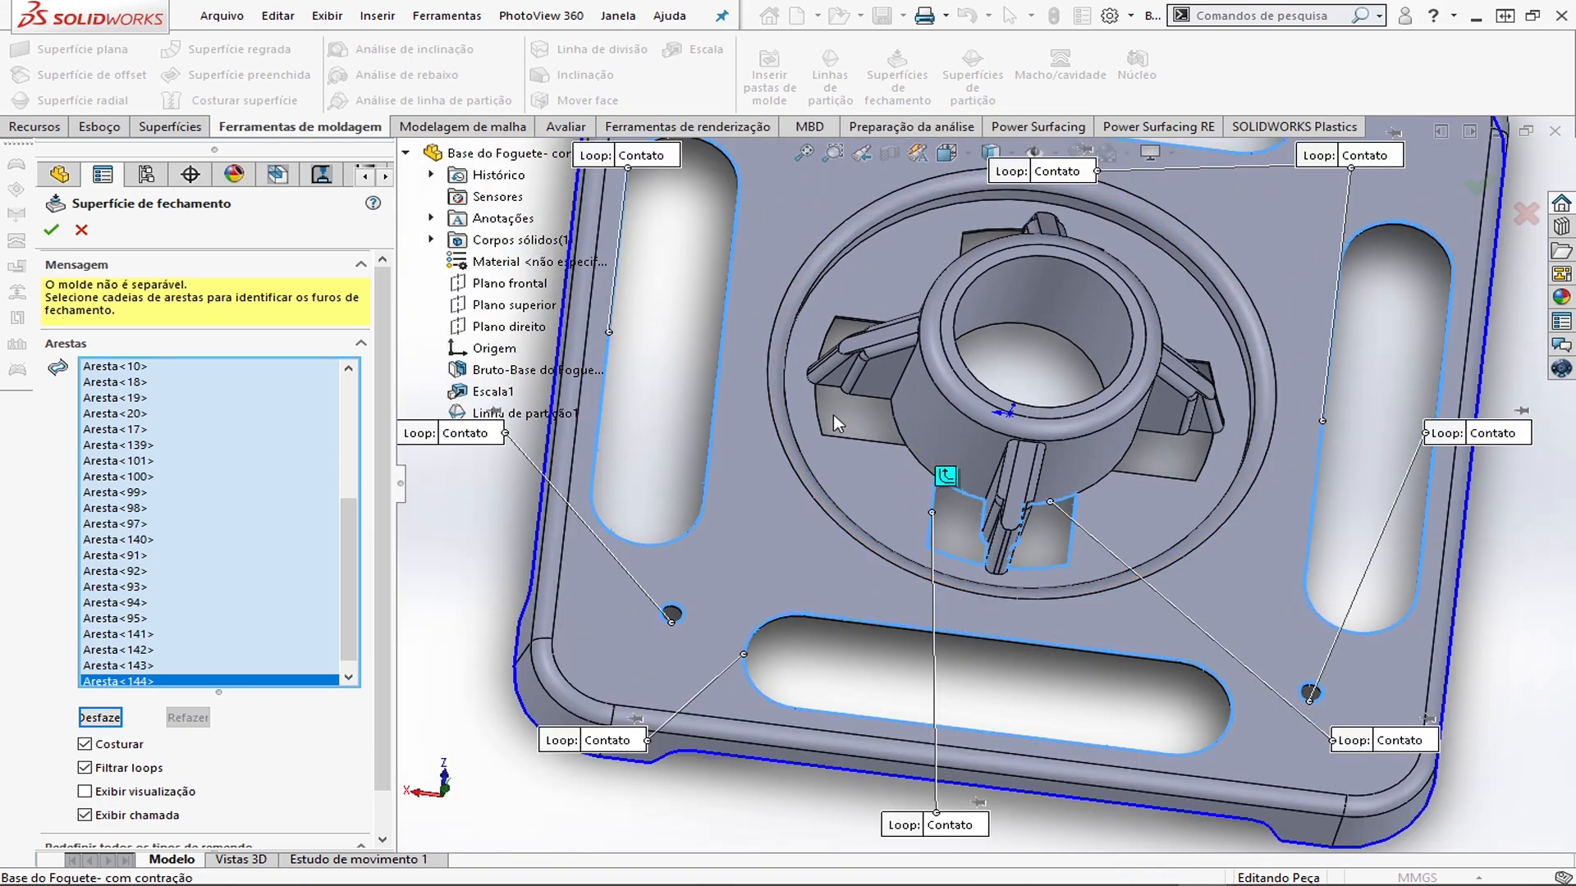
Select the stepped rib-side edges and the short outer corner edge of the opening beside the neighbouring rib
{"action": "scroll", "coordinate": [976, 430], "scroll_direction": "down", "scroll_amount": 10}
{"action": "scroll", "coordinate": [983, 429], "scroll_direction": "up", "scroll_amount": 5}
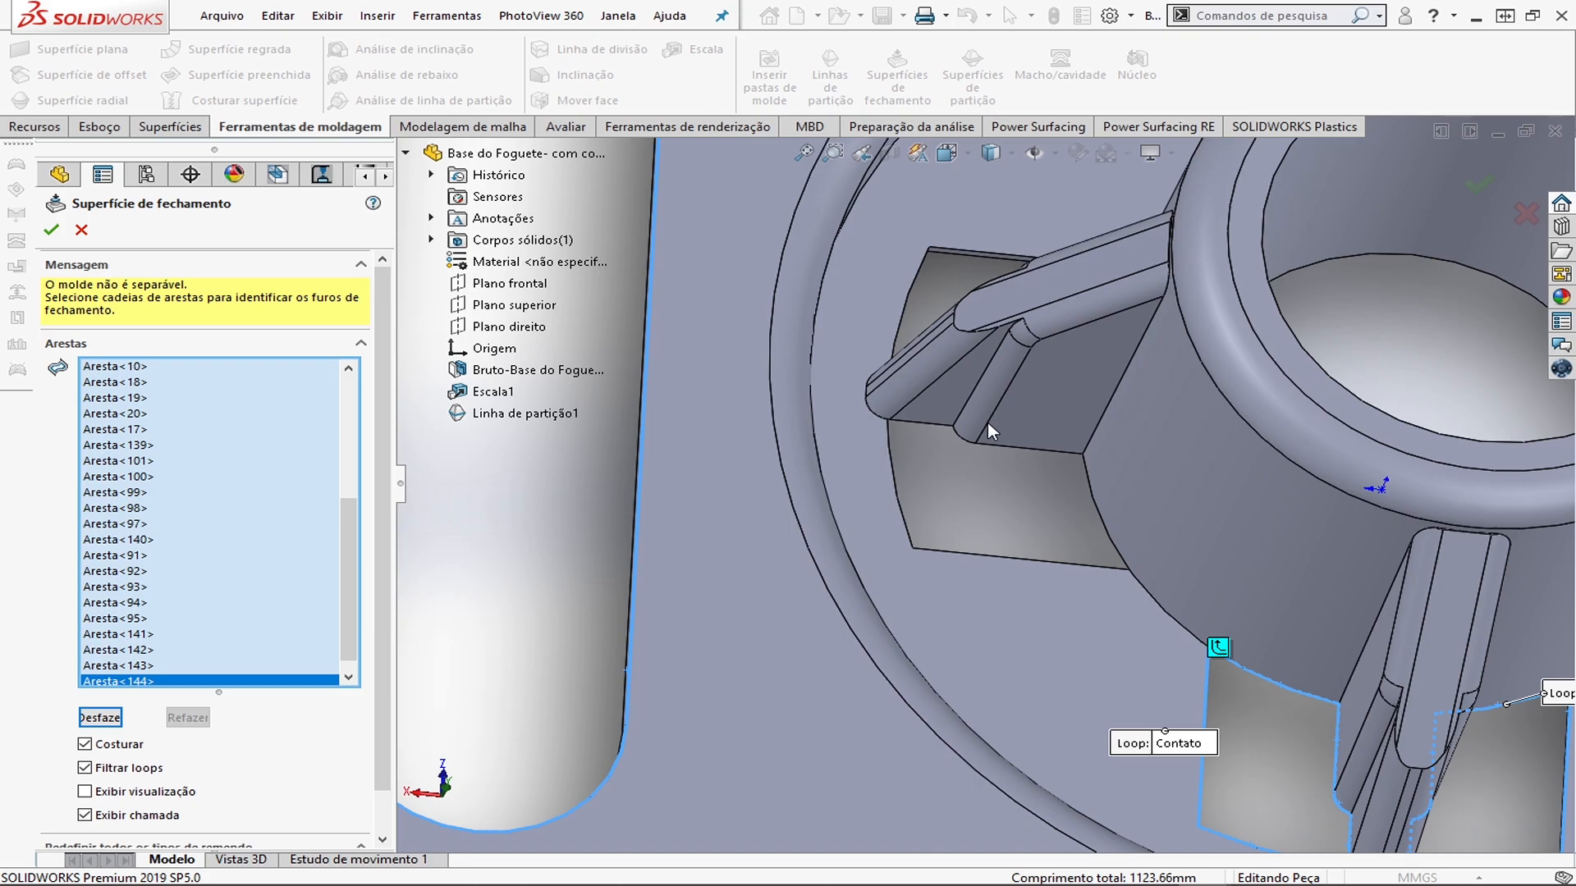
{"action": "scroll", "coordinate": [989, 444], "scroll_direction": "down", "scroll_amount": 5}
{"action": "left_click", "coordinate": [989, 446]}
{"action": "left_click", "coordinate": [903, 406]}
{"action": "left_click", "coordinate": [825, 389]}
{"action": "scroll", "coordinate": [737, 378], "scroll_direction": "down", "scroll_amount": 4}
{"action": "scroll", "coordinate": [777, 414], "scroll_direction": "down", "scroll_amount": 5}
{"action": "left_click", "coordinate": [1017, 487]}
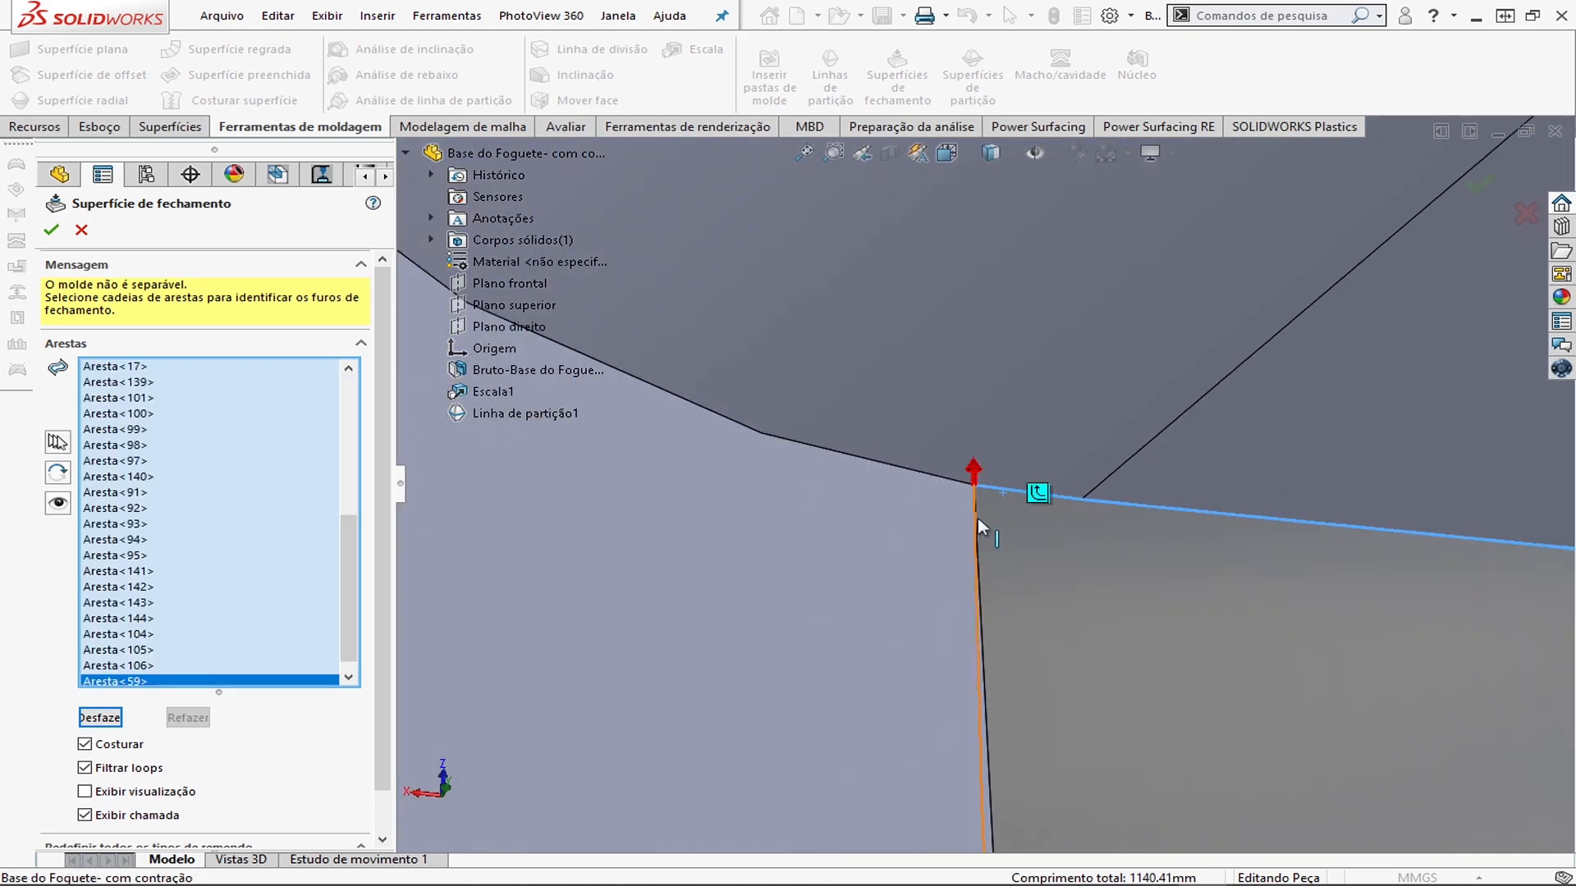
Complete this third opening's loop with the outer arc, the radial side edge, the tiny hub-corner edge and the hub-side arc
{"action": "left_click", "coordinate": [979, 519]}
{"action": "scroll", "coordinate": [1081, 580], "scroll_direction": "up", "scroll_amount": 9}
{"action": "scroll", "coordinate": [1077, 626], "scroll_direction": "down", "scroll_amount": 2}
{"action": "left_click", "coordinate": [1079, 606]}
{"action": "middle_click_drag", "start_coordinate": [1435, 624], "coordinate": [1416, 626]}
{"action": "scroll", "coordinate": [1416, 625], "scroll_direction": "down", "scroll_amount": 4}
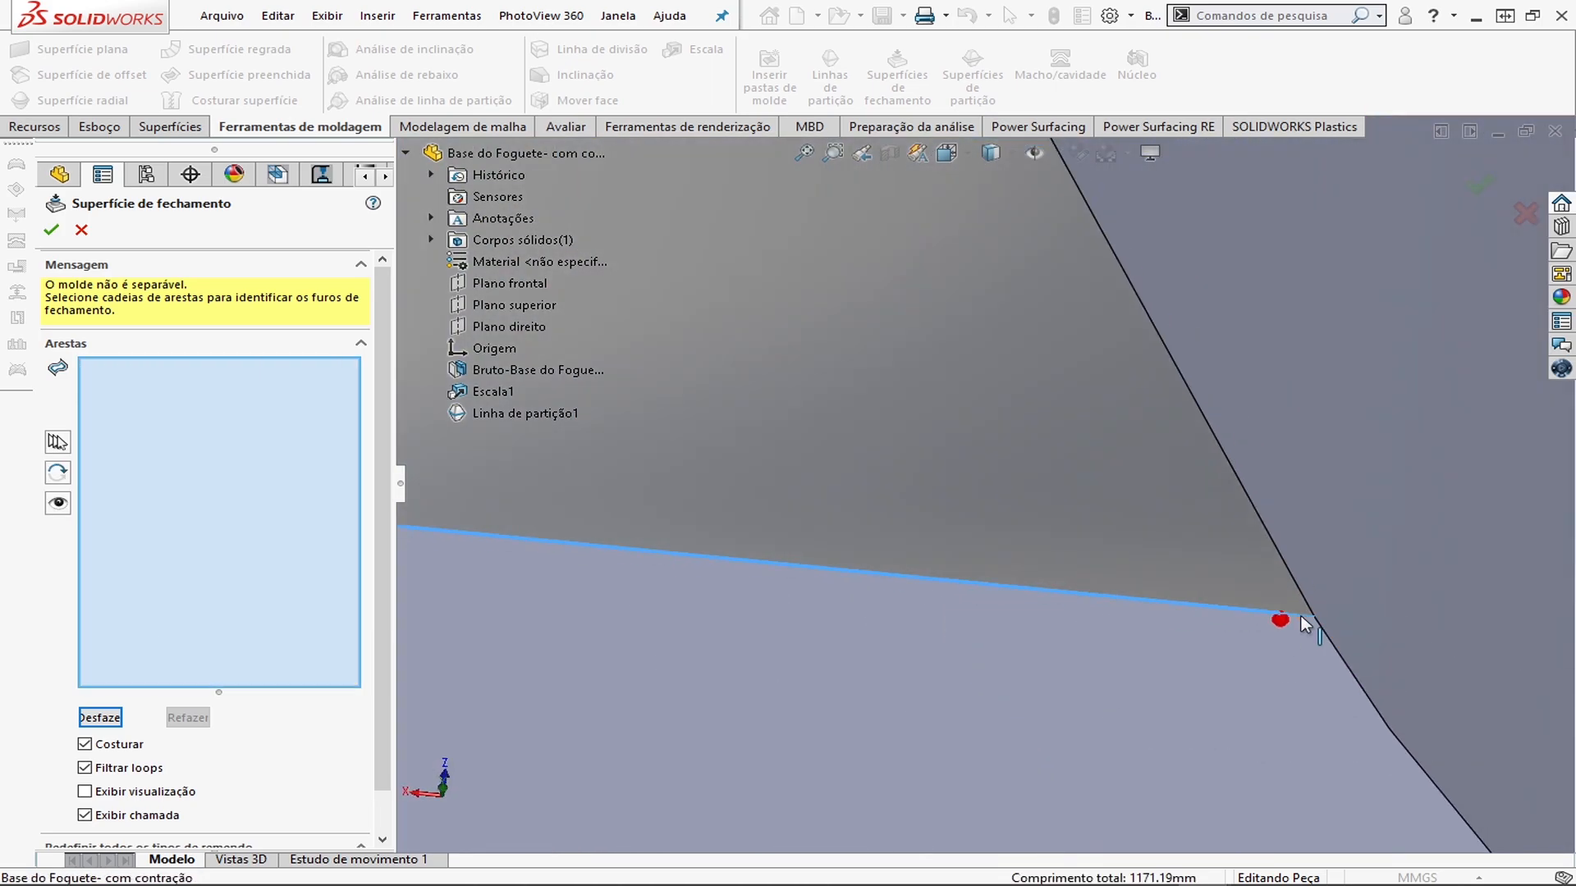
{"action": "left_click", "coordinate": [1302, 616]}
{"action": "scroll", "coordinate": [1280, 607], "scroll_direction": "up", "scroll_amount": 6}
{"action": "middle_click_drag", "start_coordinate": [1018, 484], "coordinate": [872, 390]}
{"action": "scroll", "coordinate": [873, 390], "scroll_direction": "down", "scroll_amount": 4}
{"action": "left_click", "coordinate": [1081, 551]}
{"action": "scroll", "coordinate": [854, 540], "scroll_direction": "up", "scroll_amount": 9}
Select the hub-side arc, the stepped rib edges and the short rib-corner edge of the opening across the same rib
{"action": "middle_click_drag", "start_coordinate": [855, 540], "coordinate": [853, 575]}
{"action": "scroll", "coordinate": [983, 470], "scroll_direction": "down", "scroll_amount": 9}
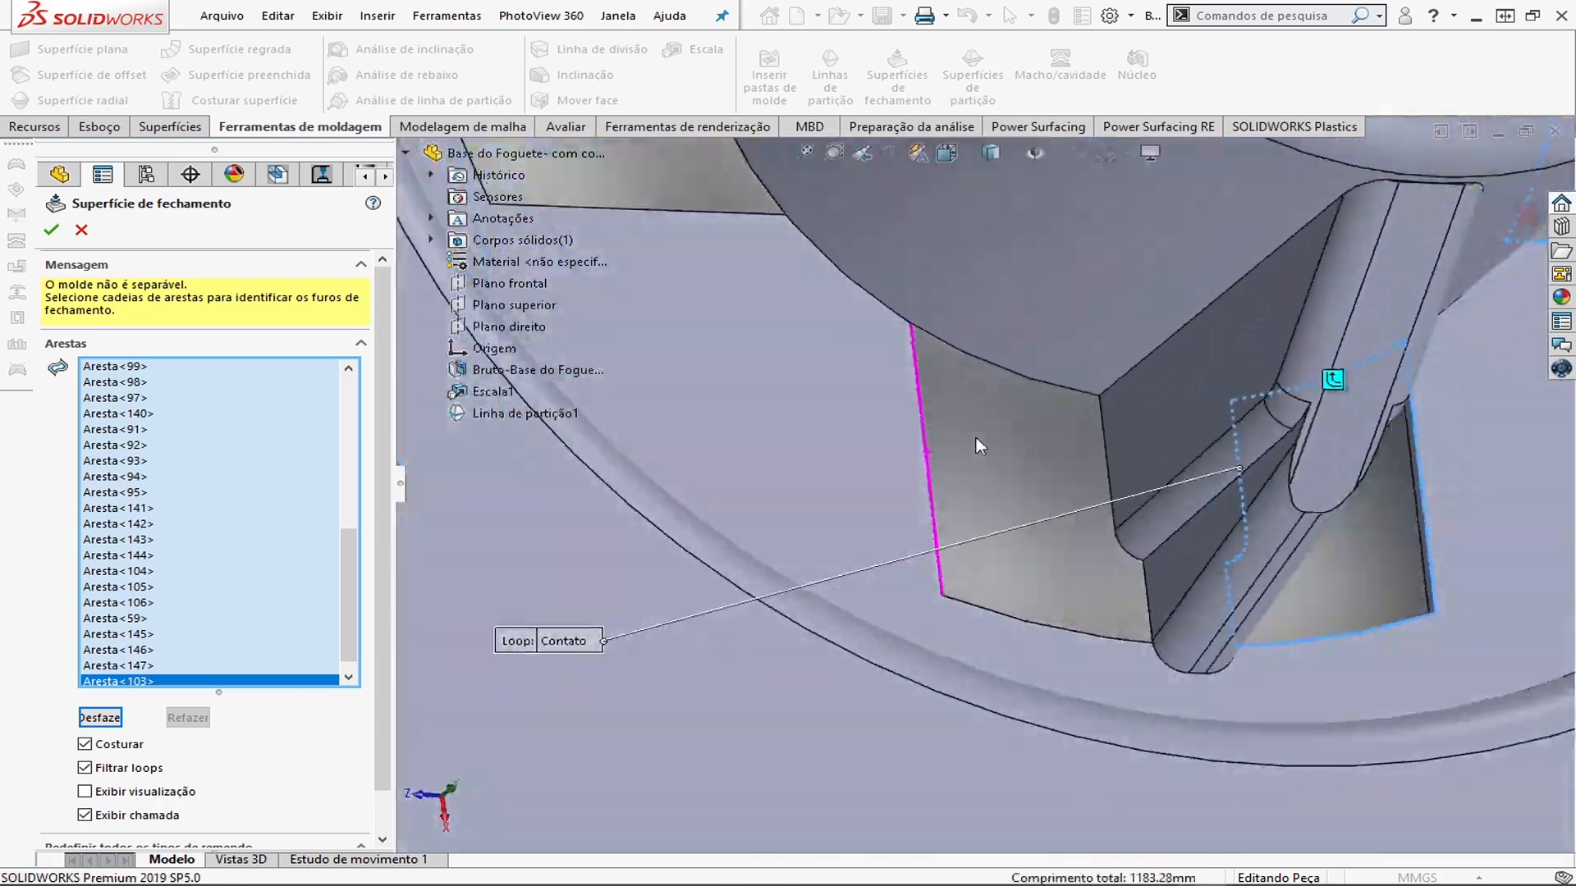
{"action": "left_click", "coordinate": [1067, 322]}
{"action": "left_click", "coordinate": [1296, 444]}
{"action": "scroll", "coordinate": [1297, 525], "scroll_direction": "up", "scroll_amount": 3}
{"action": "scroll", "coordinate": [1066, 582], "scroll_direction": "down", "scroll_amount": 3}
{"action": "left_click", "coordinate": [968, 575]}
{"action": "left_click", "coordinate": [1004, 642]}
{"action": "scroll", "coordinate": [1027, 788], "scroll_direction": "down", "scroll_amount": 8}
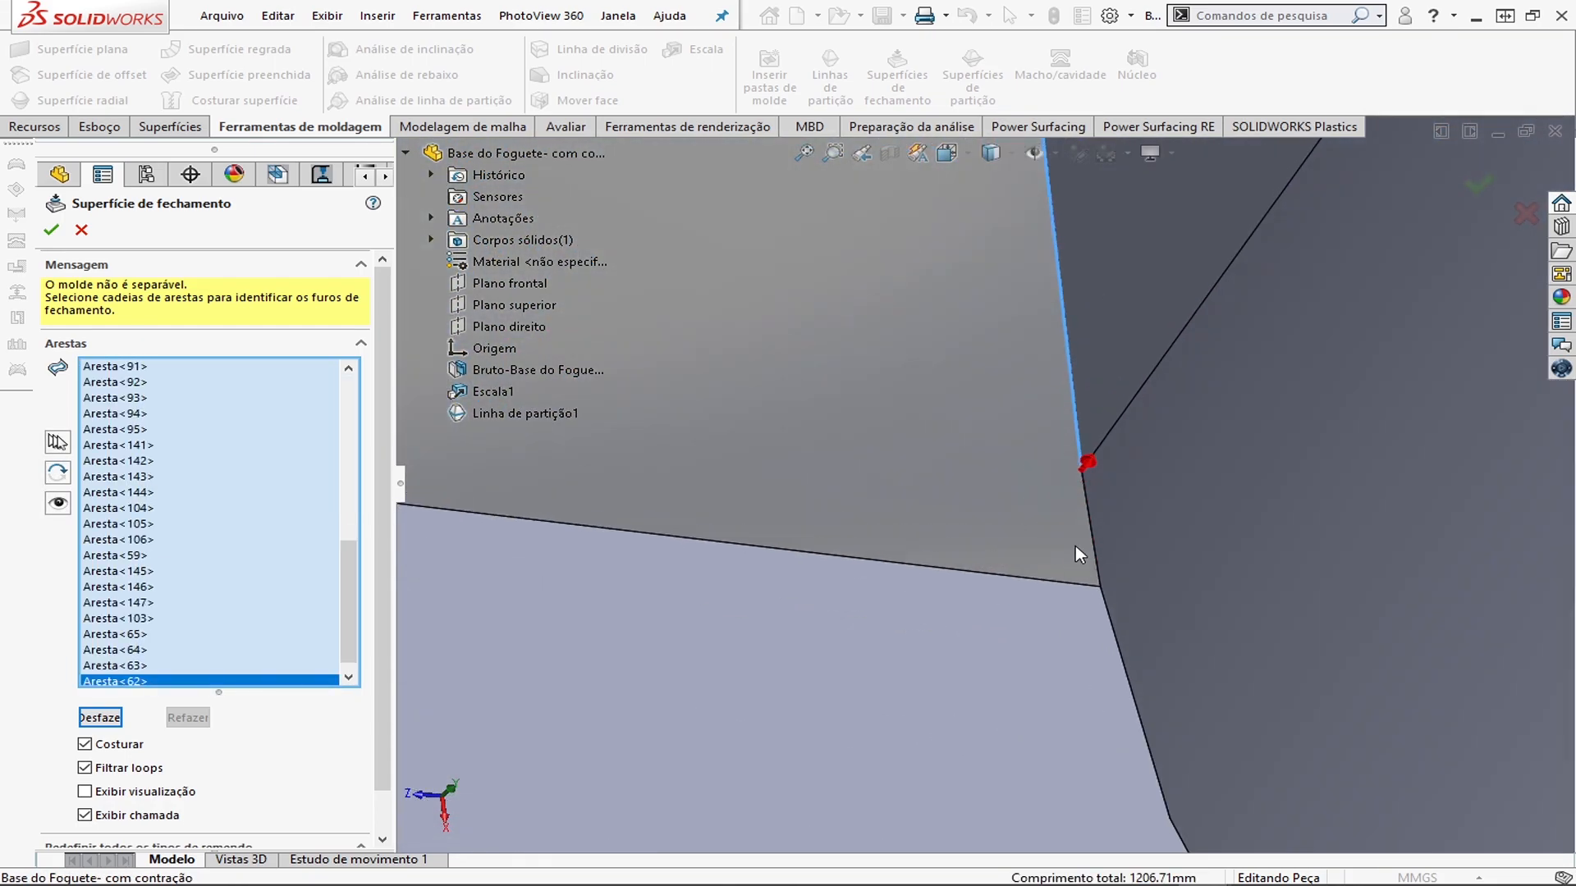
{"action": "left_click", "coordinate": [1089, 532]}
Complete the fourth opening's loop with the outer arc, the radial side edge and the tiny hub-corner edge
{"action": "left_click", "coordinate": [968, 572]}
{"action": "scroll", "coordinate": [969, 585], "scroll_direction": "up", "scroll_amount": 10}
{"action": "middle_click_drag", "start_coordinate": [968, 584], "coordinate": [634, 340]}
{"action": "scroll", "coordinate": [772, 287], "scroll_direction": "down", "scroll_amount": 3}
{"action": "left_click", "coordinate": [872, 369]}
{"action": "scroll", "coordinate": [924, 273], "scroll_direction": "down", "scroll_amount": 7}
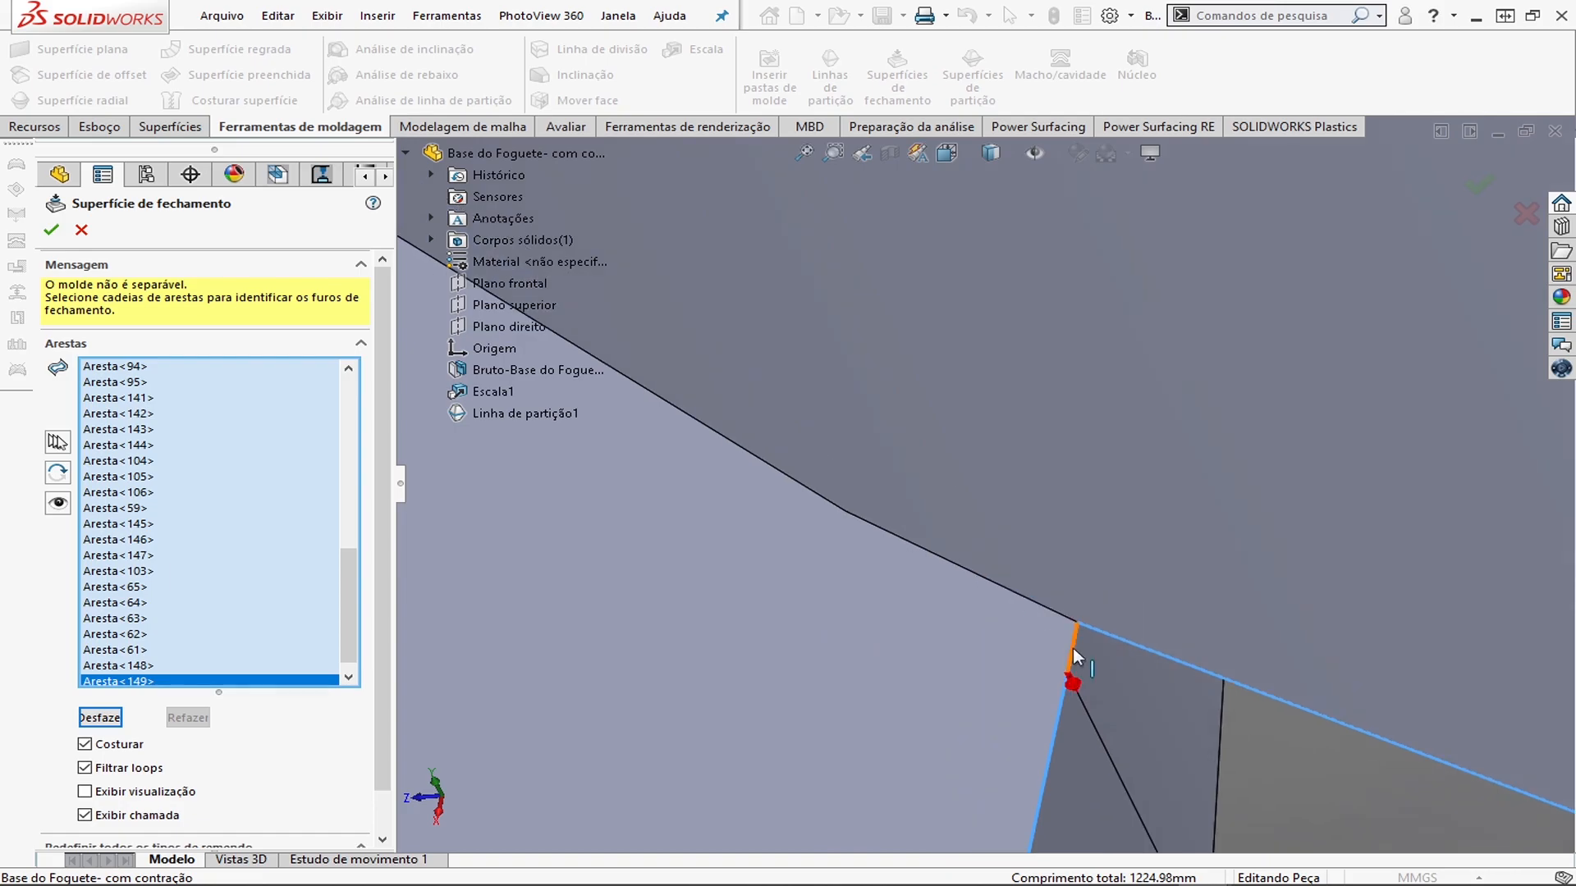
{"action": "left_click", "coordinate": [1075, 652]}
{"action": "scroll", "coordinate": [1075, 657], "scroll_direction": "up", "scroll_amount": 10}
Select the stepped rib-side edges and the hub-side arc of the first opening beside the third rib
{"action": "middle_click_drag", "start_coordinate": [819, 548], "coordinate": [882, 525]}
{"action": "scroll", "coordinate": [862, 467], "scroll_direction": "down", "scroll_amount": 8}
{"action": "left_click", "coordinate": [821, 327]}
{"action": "left_click", "coordinate": [919, 341]}
{"action": "left_click", "coordinate": [1052, 320]}
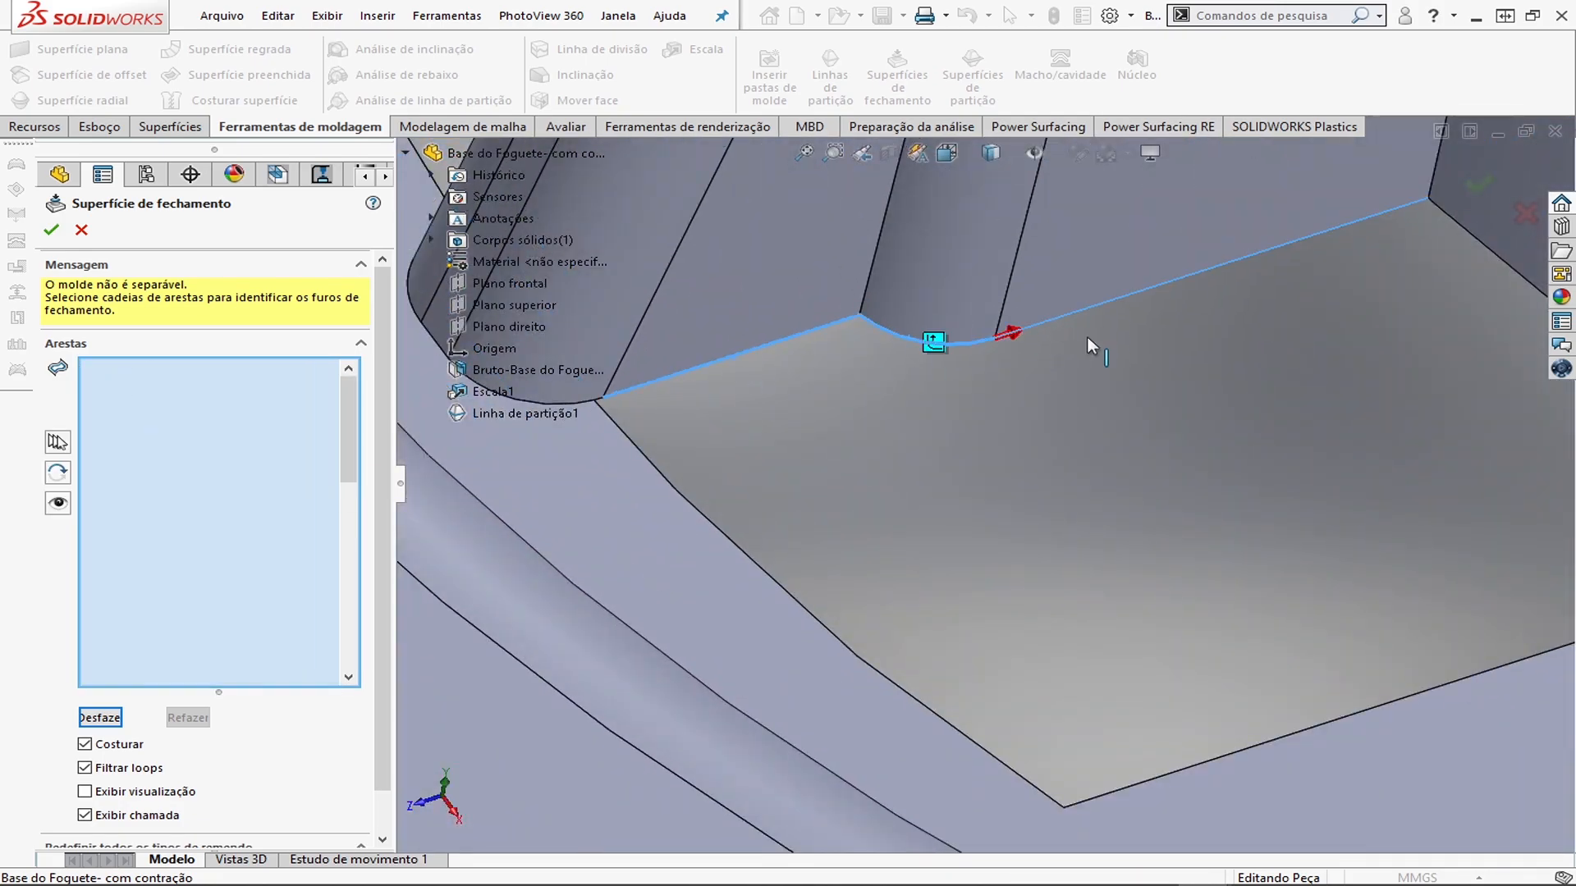
{"action": "scroll", "coordinate": [1395, 319], "scroll_direction": "up", "scroll_amount": 1}
{"action": "left_click", "coordinate": [1276, 363]}
{"action": "scroll", "coordinate": [1172, 511], "scroll_direction": "up", "scroll_amount": 3}
Complete the fifth opening's loop with the radial side edge, the tiny hub-corner edge, the outer arc and the short rib-corner edge
{"action": "left_click", "coordinate": [1185, 543]}
{"action": "scroll", "coordinate": [1226, 535], "scroll_direction": "down", "scroll_amount": 8}
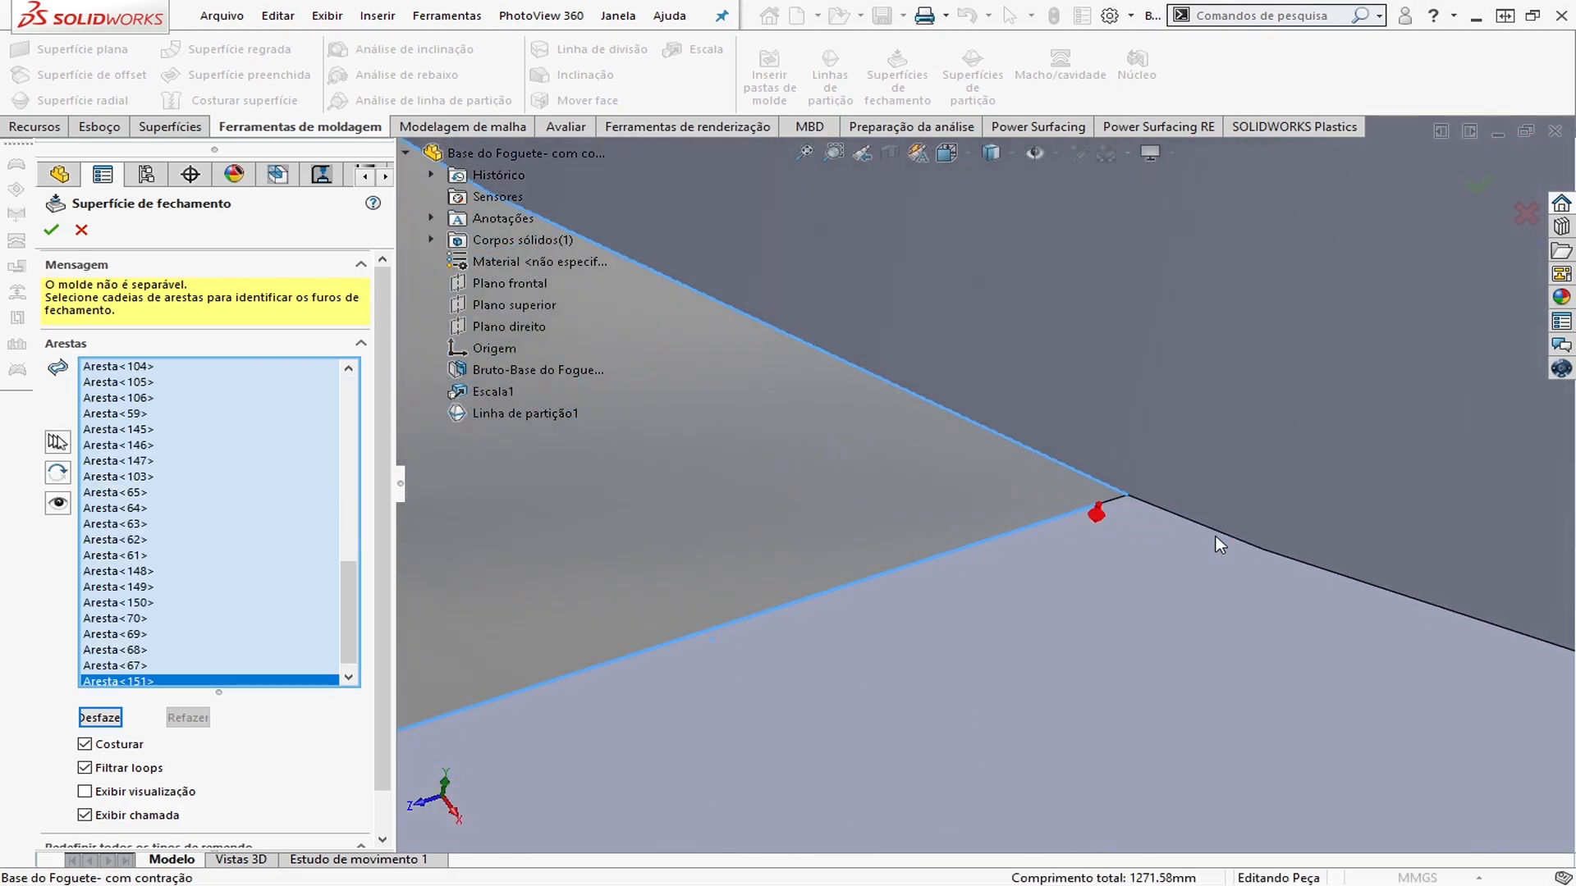
{"action": "left_click", "coordinate": [1179, 524]}
{"action": "scroll", "coordinate": [1067, 513], "scroll_direction": "up", "scroll_amount": 10}
{"action": "middle_click_drag", "start_coordinate": [903, 590], "coordinate": [995, 660]}
{"action": "scroll", "coordinate": [1001, 705], "scroll_direction": "down", "scroll_amount": 2}
{"action": "left_click", "coordinate": [992, 707]}
{"action": "scroll", "coordinate": [837, 518], "scroll_direction": "down", "scroll_amount": 8}
{"action": "left_click", "coordinate": [849, 422]}
{"action": "scroll", "coordinate": [854, 431], "scroll_direction": "up", "scroll_amount": 10}
Select the hub-side arc, the tiny hub-corner edge, the radial side edge and the outer arc of the third rib's other opening
{"action": "middle_click_drag", "start_coordinate": [853, 509], "coordinate": [968, 492]}
{"action": "scroll", "coordinate": [831, 466], "scroll_direction": "down", "scroll_amount": 3}
{"action": "left_click", "coordinate": [830, 434]}
{"action": "scroll", "coordinate": [550, 384], "scroll_direction": "down", "scroll_amount": 7}
{"action": "left_click", "coordinate": [901, 363]}
{"action": "scroll", "coordinate": [901, 363], "scroll_direction": "up", "scroll_amount": 7}
{"action": "scroll", "coordinate": [1055, 673], "scroll_direction": "down", "scroll_amount": 4}
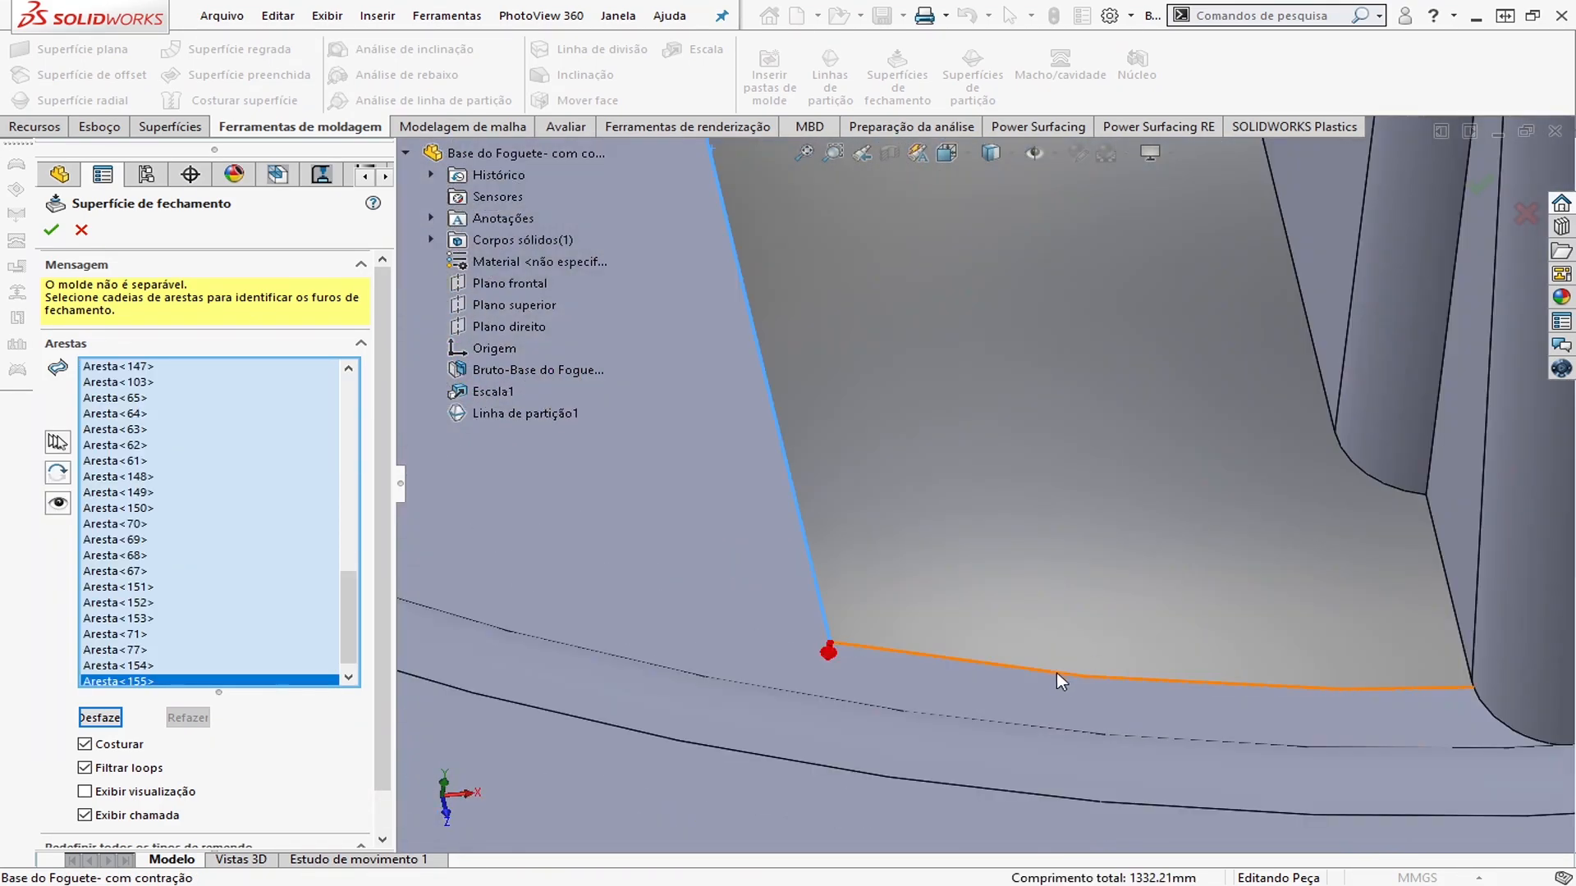
{"action": "left_click", "coordinate": [1058, 676]}
{"action": "scroll", "coordinate": [1059, 676], "scroll_direction": "up", "scroll_amount": 5}
Complete the sixth opening's loop with the short corner edge and the stepped edges along the rib
{"action": "middle_click_drag", "start_coordinate": [828, 525], "coordinate": [944, 517]}
{"action": "scroll", "coordinate": [962, 520], "scroll_direction": "down", "scroll_amount": 7}
{"action": "left_click", "coordinate": [1032, 593]}
{"action": "scroll", "coordinate": [982, 493], "scroll_direction": "up", "scroll_amount": 6}
{"action": "scroll", "coordinate": [829, 361], "scroll_direction": "down", "scroll_amount": 8}
{"action": "left_click", "coordinate": [1170, 558]}
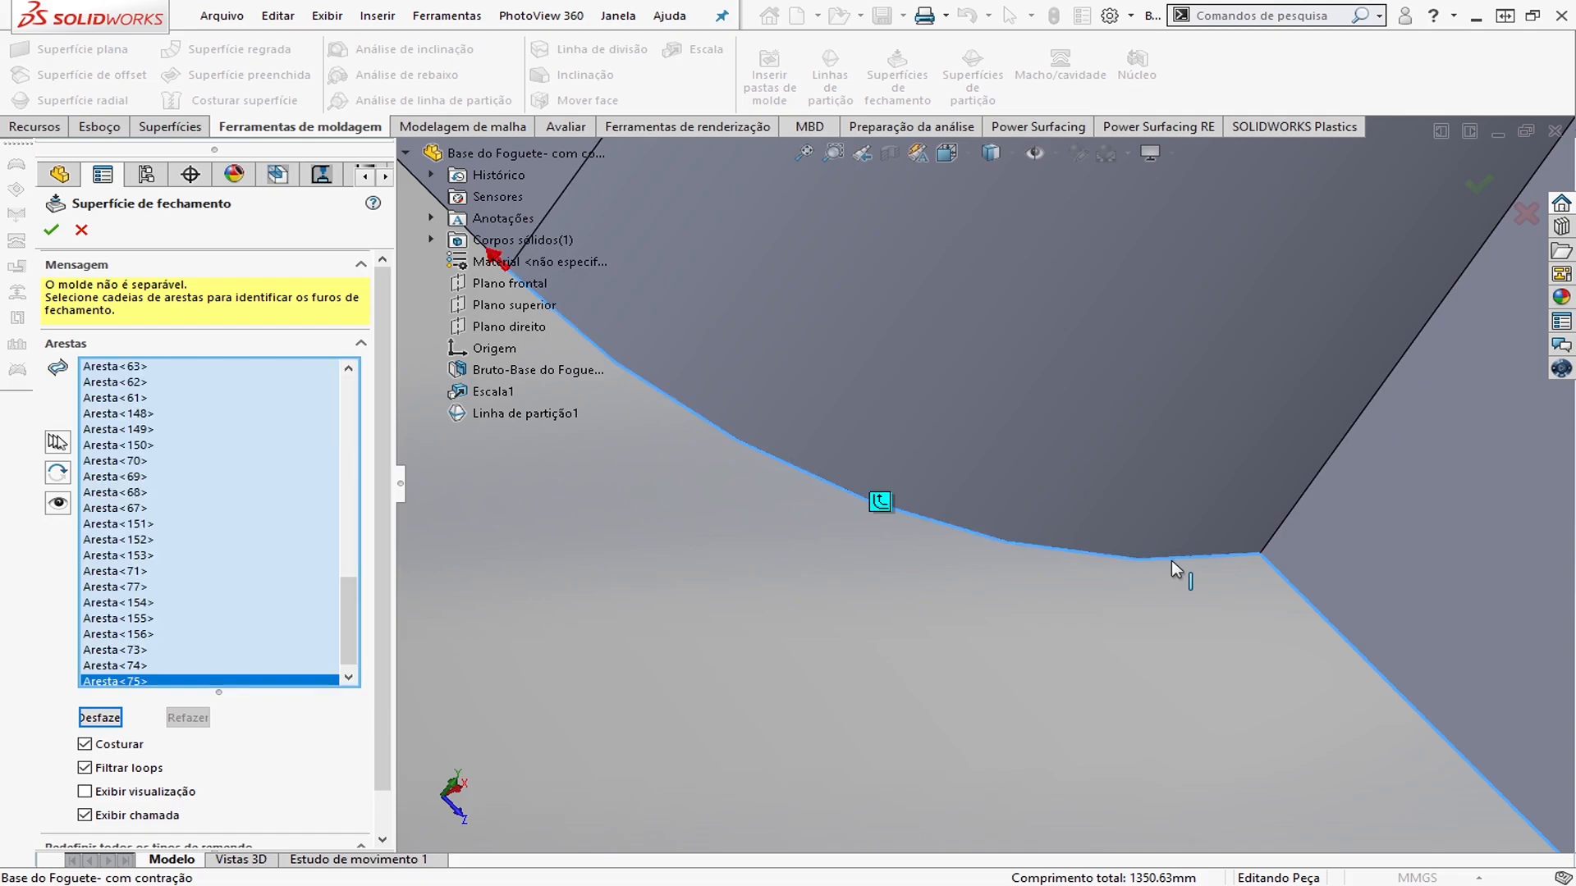
{"action": "scroll", "coordinate": [1170, 559], "scroll_direction": "up", "scroll_amount": 6}
{"action": "left_click", "coordinate": [911, 299]}
{"action": "scroll", "coordinate": [910, 300], "scroll_direction": "up", "scroll_amount": 6}
Select the full chain of boundary edges around the first opening beside the last rib as a shut-off loop
{"action": "middle_click_drag", "start_coordinate": [895, 410], "coordinate": [755, 430]}
{"action": "scroll", "coordinate": [740, 430], "scroll_direction": "down", "scroll_amount": 6}
{"action": "left_click", "coordinate": [861, 611]}
{"action": "left_click", "coordinate": [1079, 647]}
{"action": "scroll", "coordinate": [1080, 647], "scroll_direction": "up", "scroll_amount": 3}
{"action": "scroll", "coordinate": [1271, 566], "scroll_direction": "down", "scroll_amount": 4}
{"action": "left_click", "coordinate": [1205, 397]}
{"action": "left_click", "coordinate": [990, 268]}
{"action": "left_click", "coordinate": [662, 385]}
{"action": "scroll", "coordinate": [663, 386], "scroll_direction": "up", "scroll_amount": 4}
{"action": "scroll", "coordinate": [542, 373], "scroll_direction": "down", "scroll_amount": 5}
{"action": "left_click", "coordinate": [855, 453]}
{"action": "scroll", "coordinate": [723, 476], "scroll_direction": "down", "scroll_amount": 5}
{"action": "left_click", "coordinate": [845, 532]}
{"action": "scroll", "coordinate": [982, 609], "scroll_direction": "up", "scroll_amount": 7}
Select the hub-side arc, the radial side edge and the outer arc of the last remaining hub opening
{"action": "middle_click_drag", "start_coordinate": [853, 525], "coordinate": [1009, 542]}
{"action": "scroll", "coordinate": [860, 413], "scroll_direction": "down", "scroll_amount": 5}
{"action": "left_click", "coordinate": [860, 417]}
{"action": "left_click", "coordinate": [816, 472]}
{"action": "left_click", "coordinate": [916, 600]}
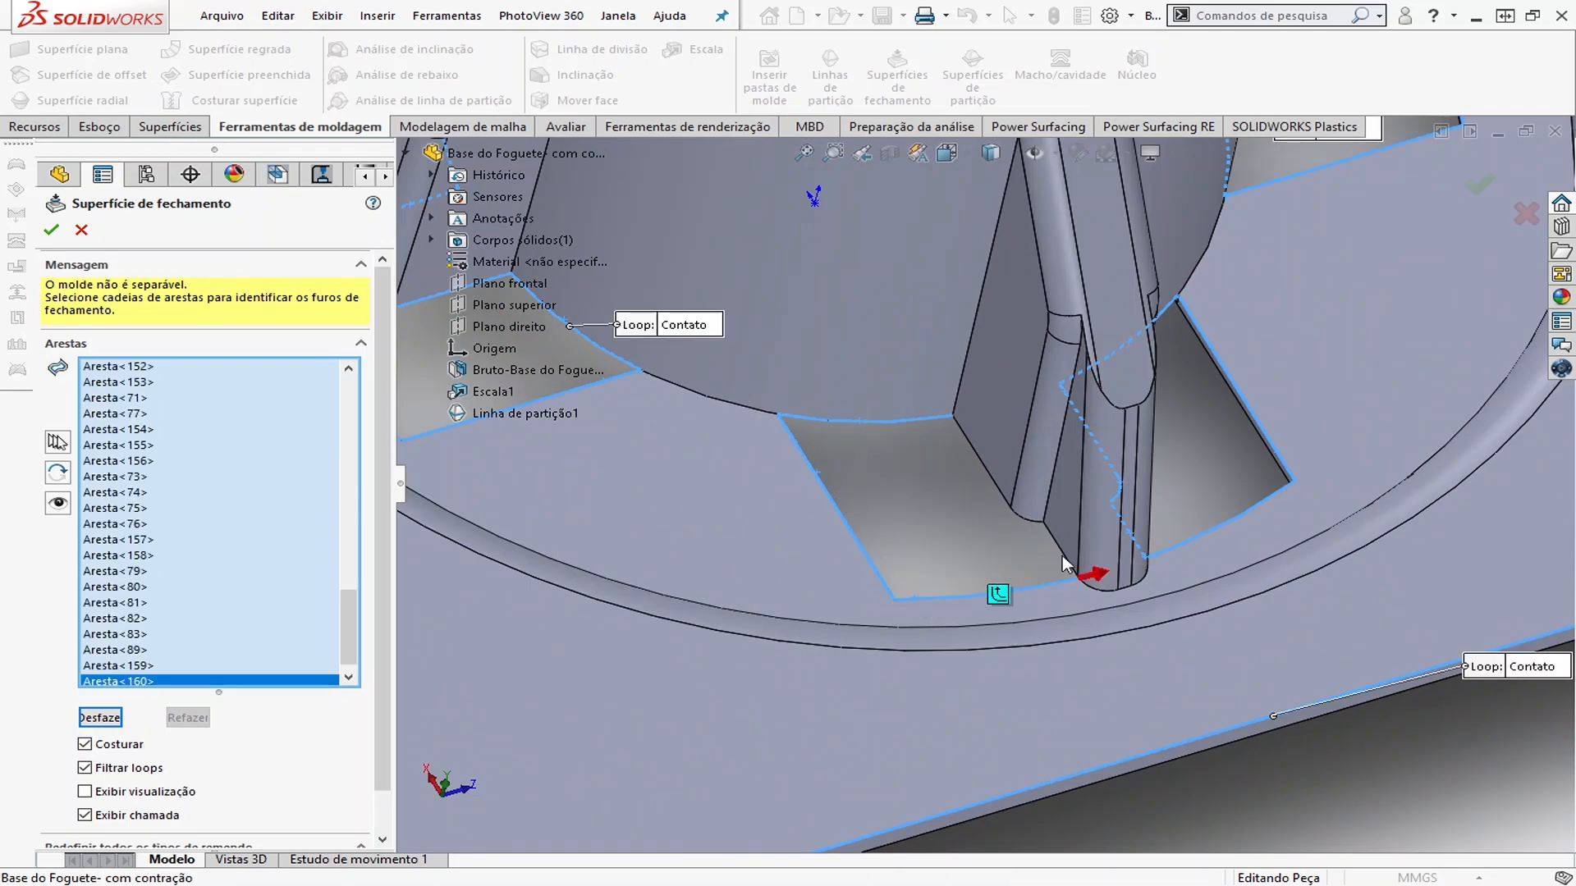
Complete the last hub opening's loop with the short rib-corner edge, the stepped rib edges and the tiny hub-corner edge
{"action": "scroll", "coordinate": [1070, 564], "scroll_direction": "down", "scroll_amount": 8}
{"action": "left_click", "coordinate": [1106, 706]}
{"action": "scroll", "coordinate": [944, 558], "scroll_direction": "up", "scroll_amount": 8}
{"action": "scroll", "coordinate": [870, 529], "scroll_direction": "down", "scroll_amount": 5}
{"action": "left_click", "coordinate": [1022, 449]}
{"action": "left_click", "coordinate": [949, 367]}
{"action": "scroll", "coordinate": [903, 377], "scroll_direction": "up", "scroll_amount": 8}
{"action": "scroll", "coordinate": [810, 397], "scroll_direction": "down", "scroll_amount": 5}
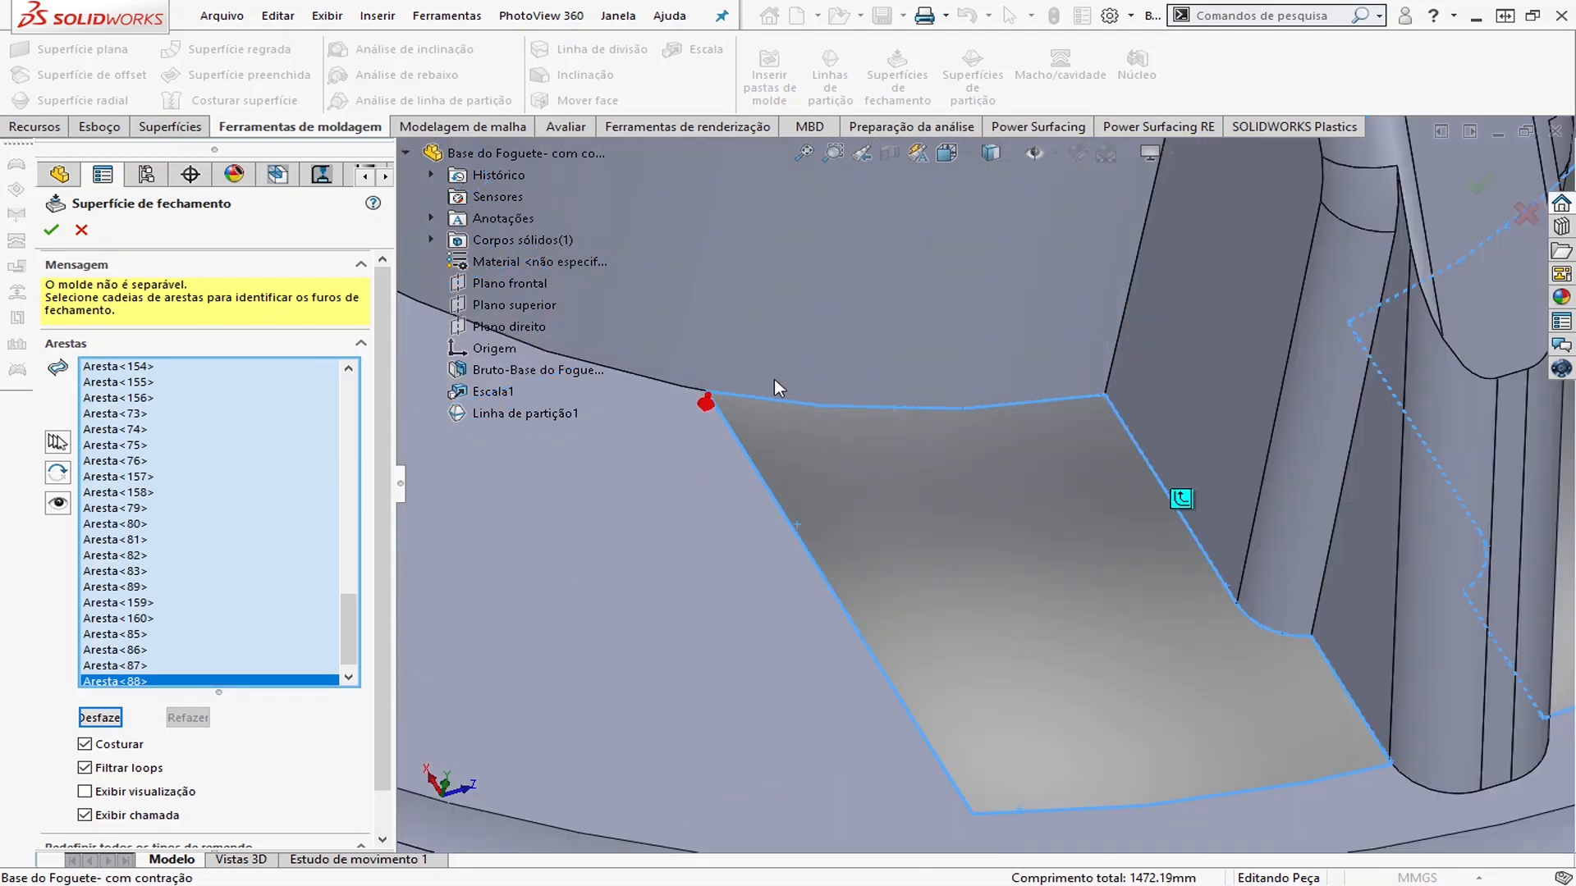
{"action": "scroll", "coordinate": [706, 398], "scroll_direction": "down", "scroll_amount": 4}
{"action": "left_click", "coordinate": [754, 426]}
{"action": "scroll", "coordinate": [1107, 602], "scroll_direction": "up", "scroll_amount": 15}
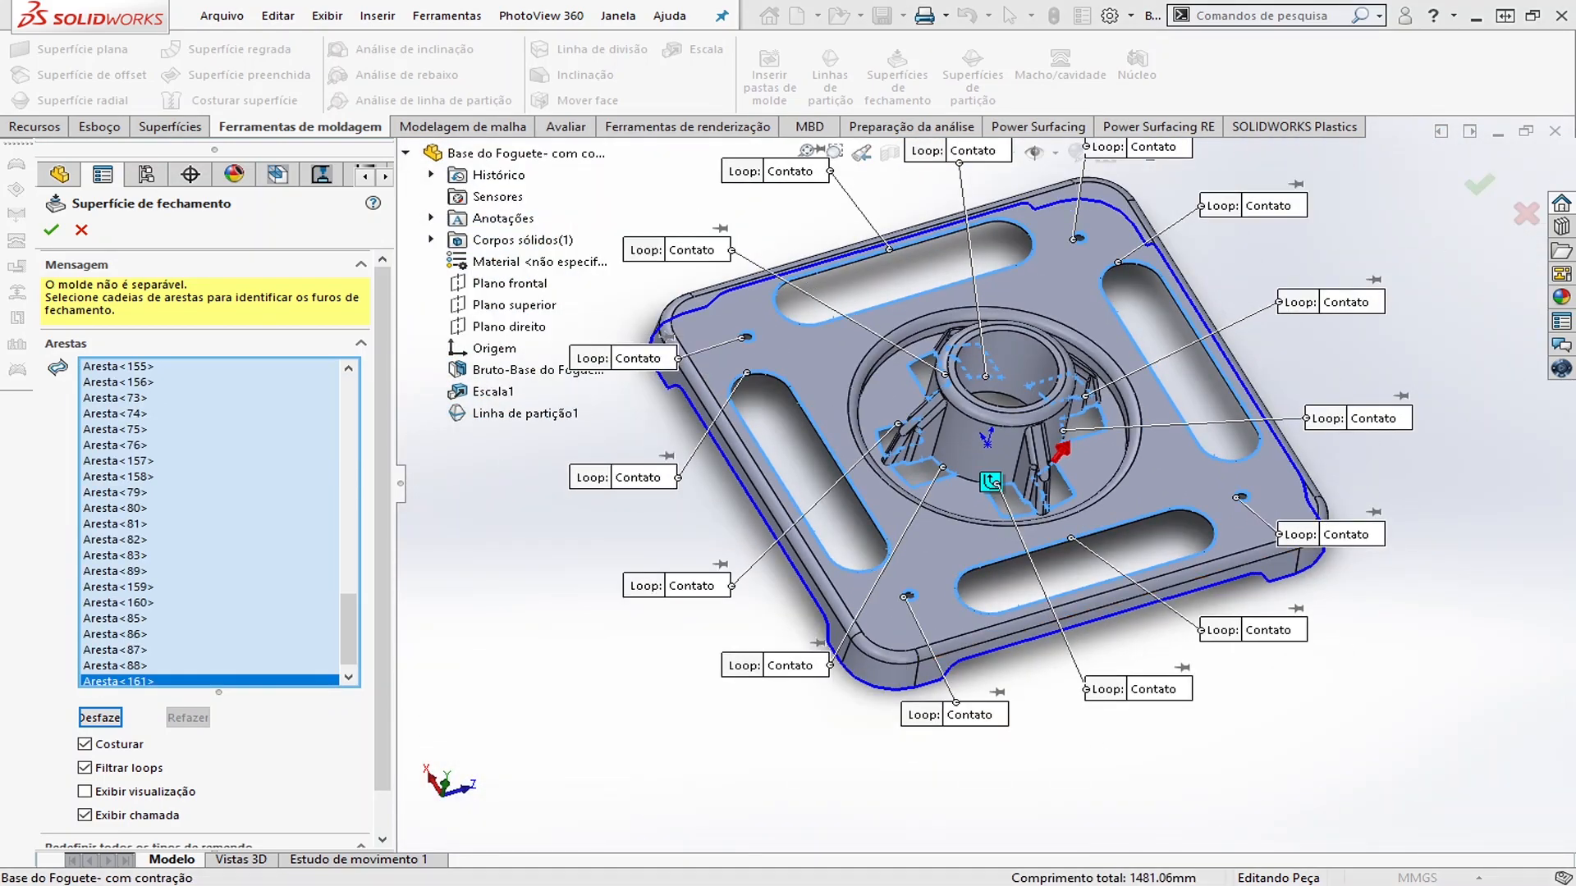
{"action": "scroll", "coordinate": [992, 485], "scroll_direction": "up", "scroll_amount": 2}
{"action": "scroll", "coordinate": [991, 487], "scroll_direction": "down", "scroll_amount": 10}
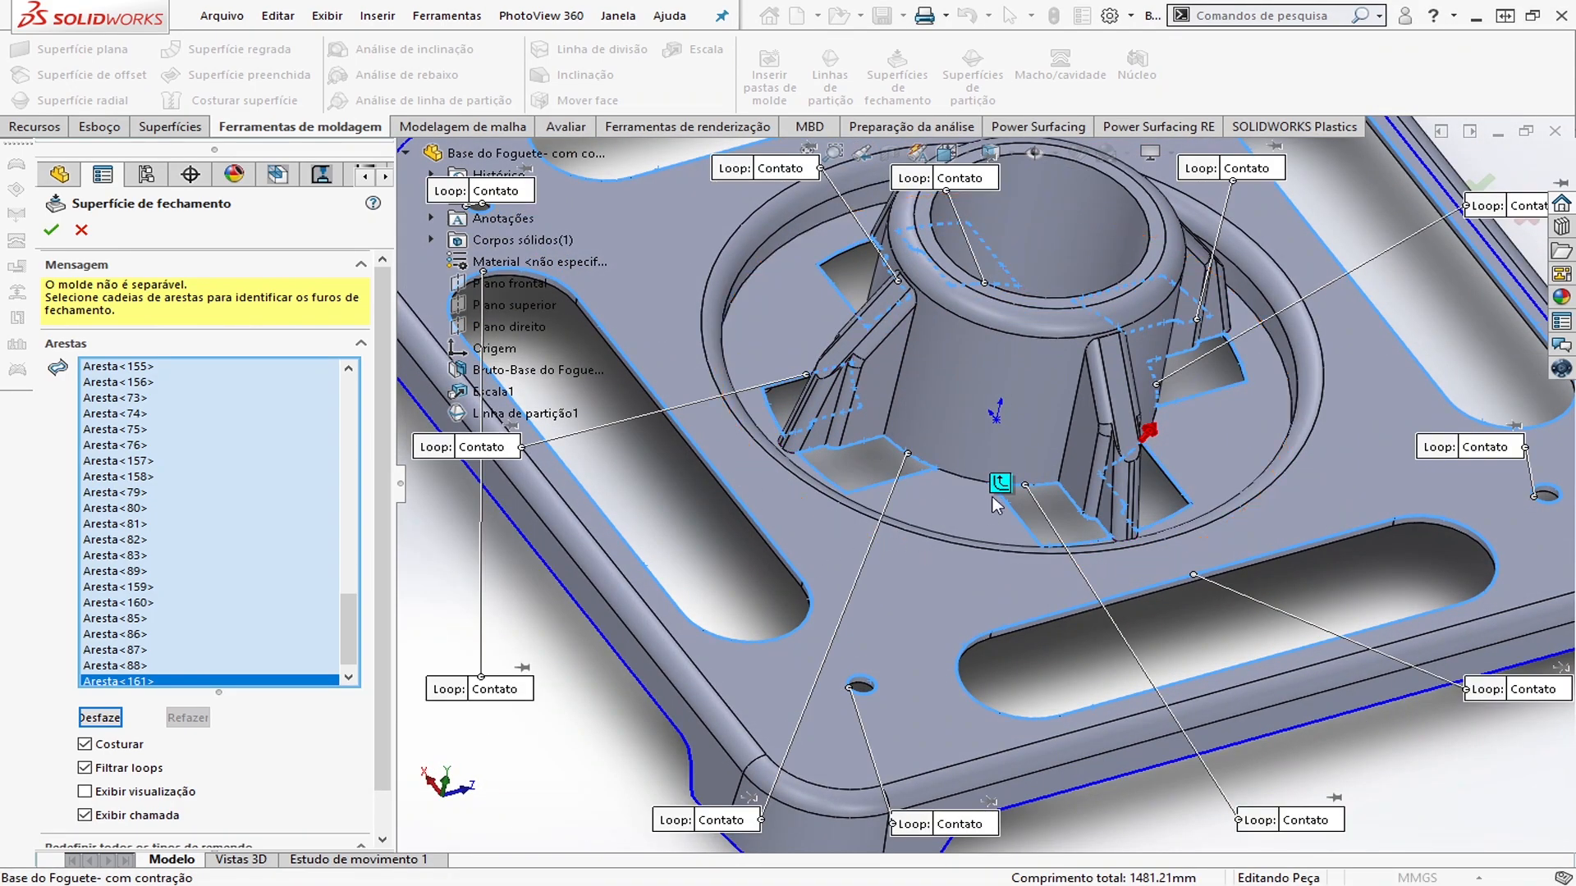
Select the circular inner edge at the top of the hub's bore as a shut-off loop
{"action": "scroll", "coordinate": [1203, 520], "scroll_direction": "up", "scroll_amount": 10}
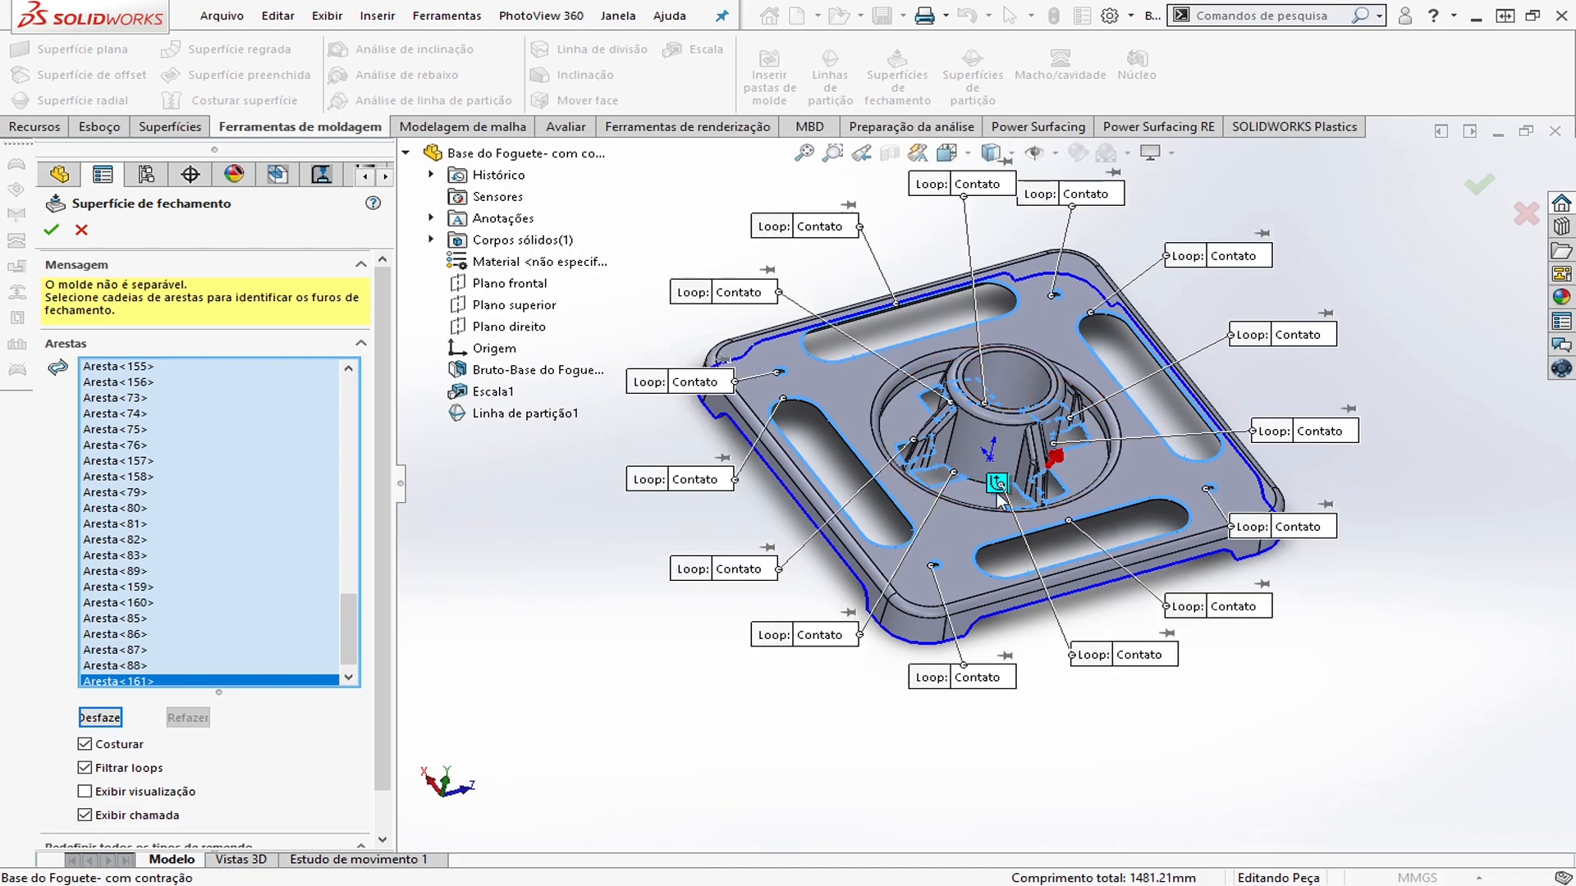
{"action": "middle_click_drag", "start_coordinate": [1036, 445], "coordinate": [989, 624]}
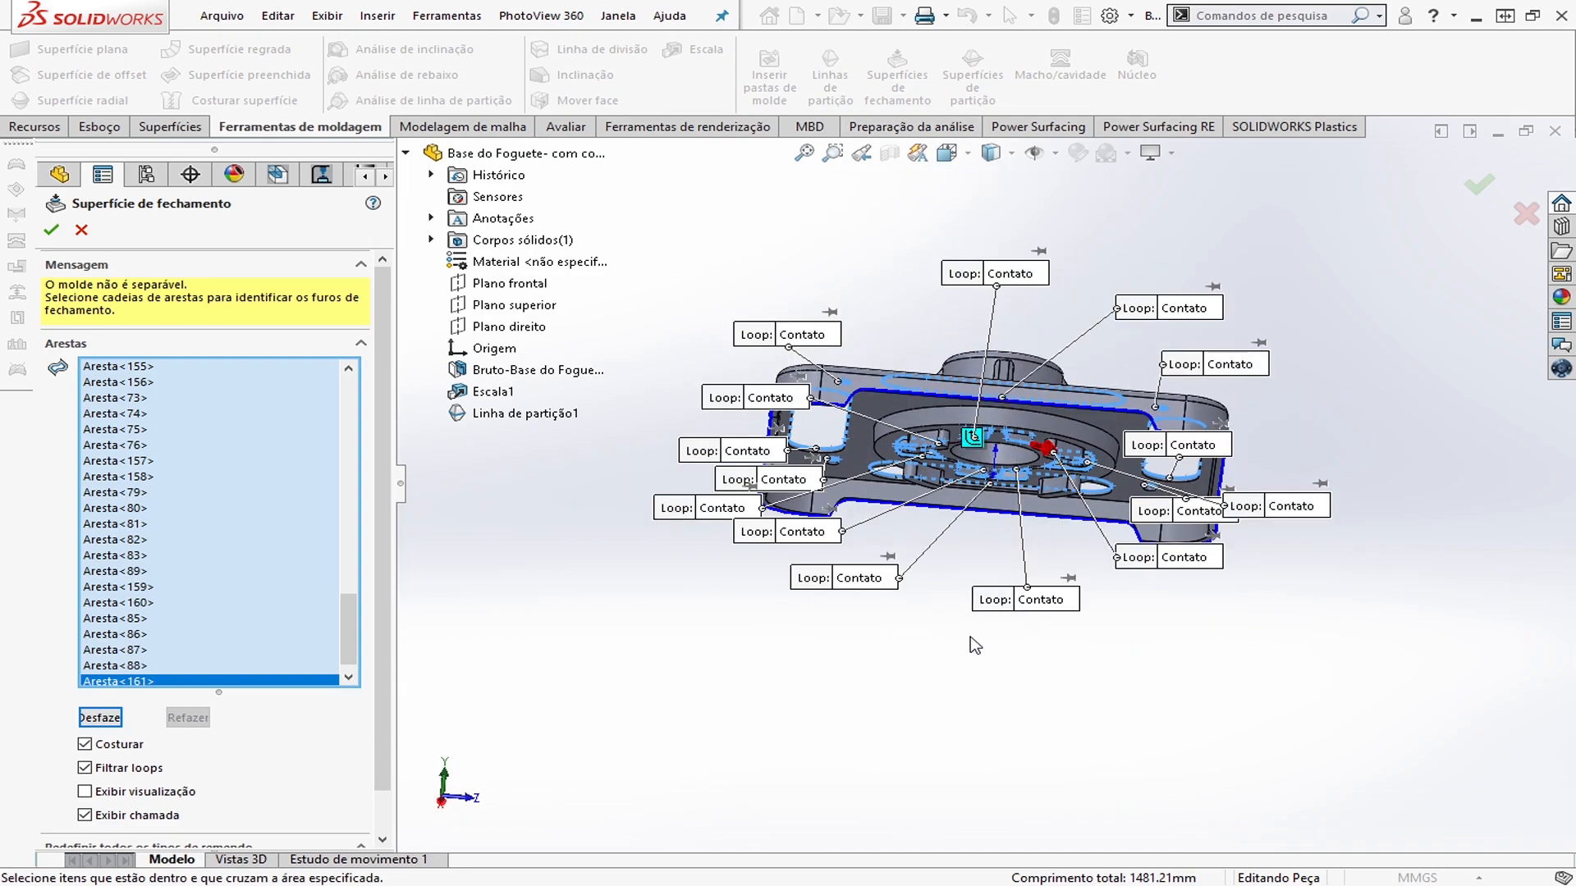
{"action": "middle_click_drag", "start_coordinate": [1026, 330], "coordinate": [1008, 354]}
{"action": "scroll", "coordinate": [1009, 361], "scroll_direction": "down", "scroll_amount": 5}
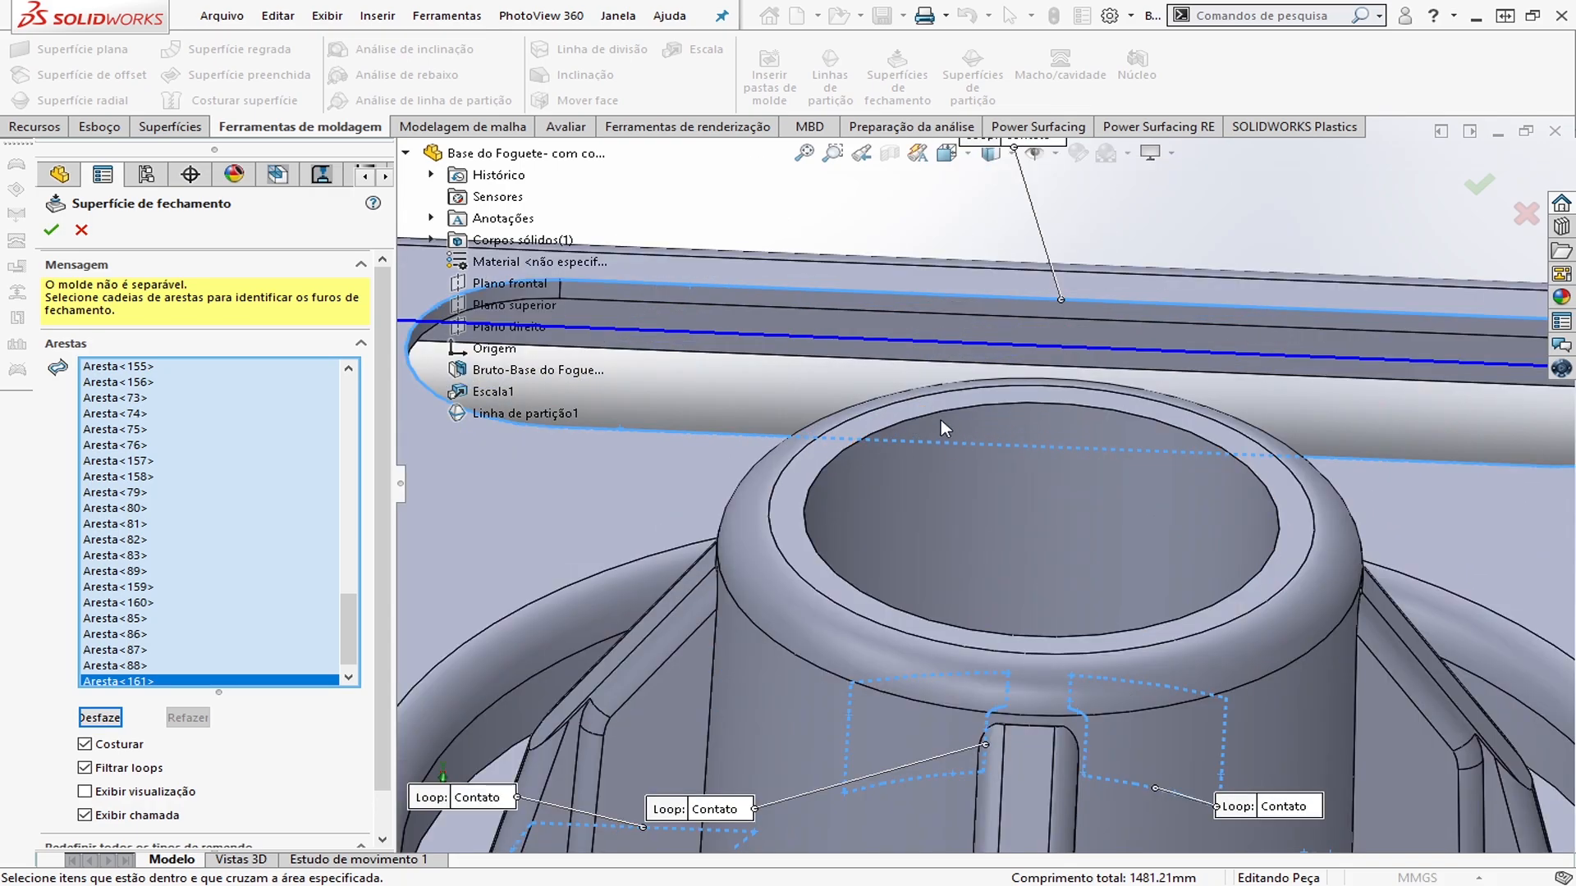
{"action": "left_click", "coordinate": [967, 406]}
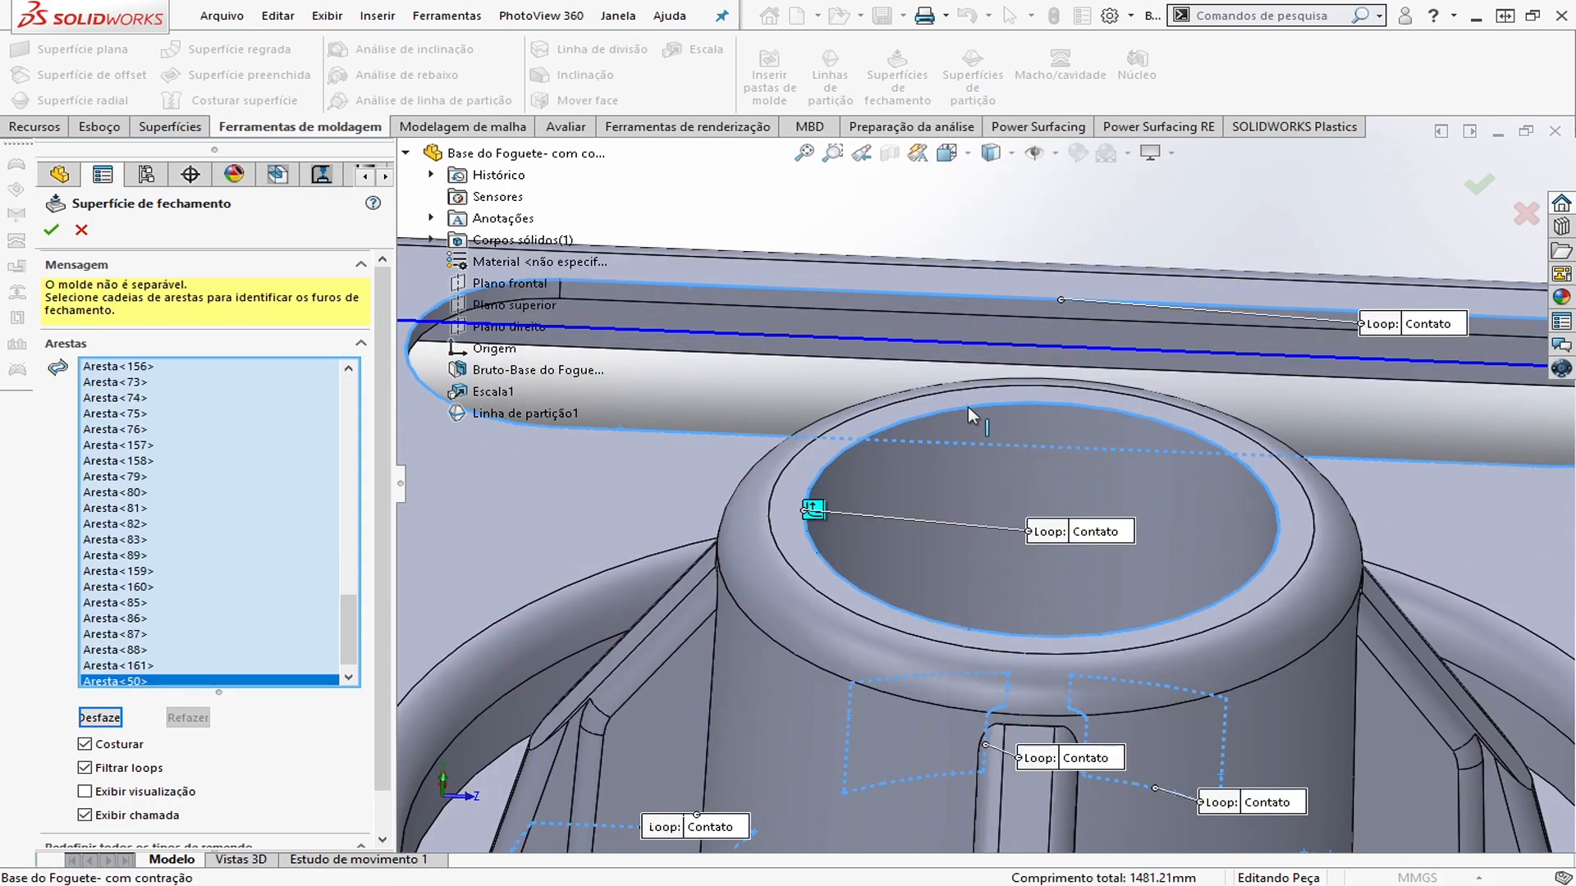
{"action": "key", "text": "f"}
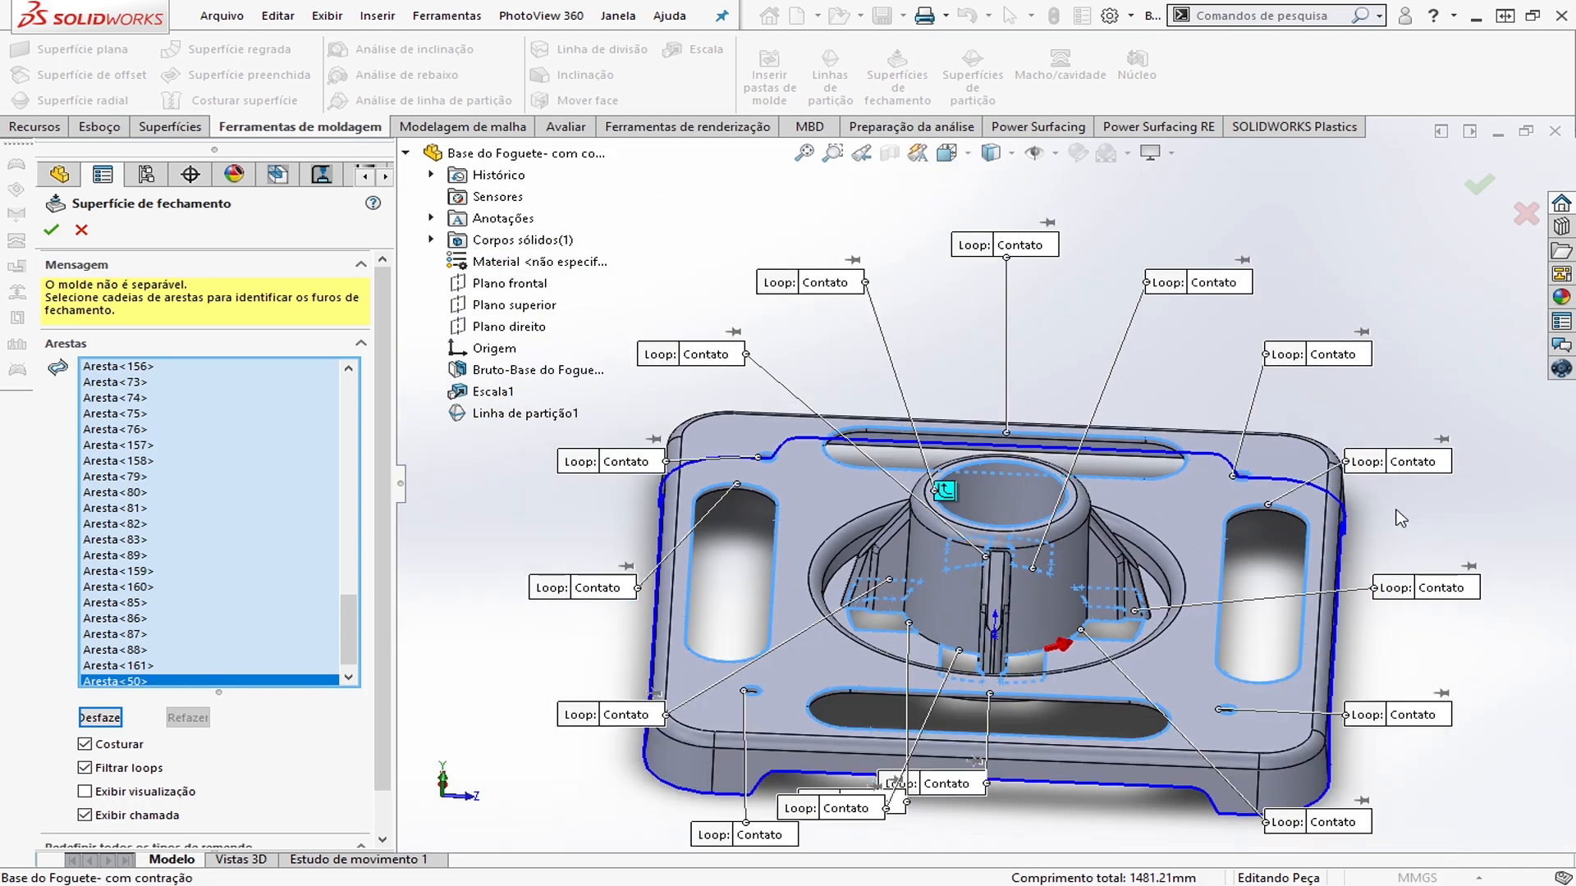
Close the remaining loop beside the front rib by adding its tiny missing hub-corner edge, and widen the property pane
{"action": "middle_click_drag", "start_coordinate": [1520, 609], "coordinate": [1426, 693]}
{"action": "scroll", "coordinate": [1033, 558], "scroll_direction": "down", "scroll_amount": 2}
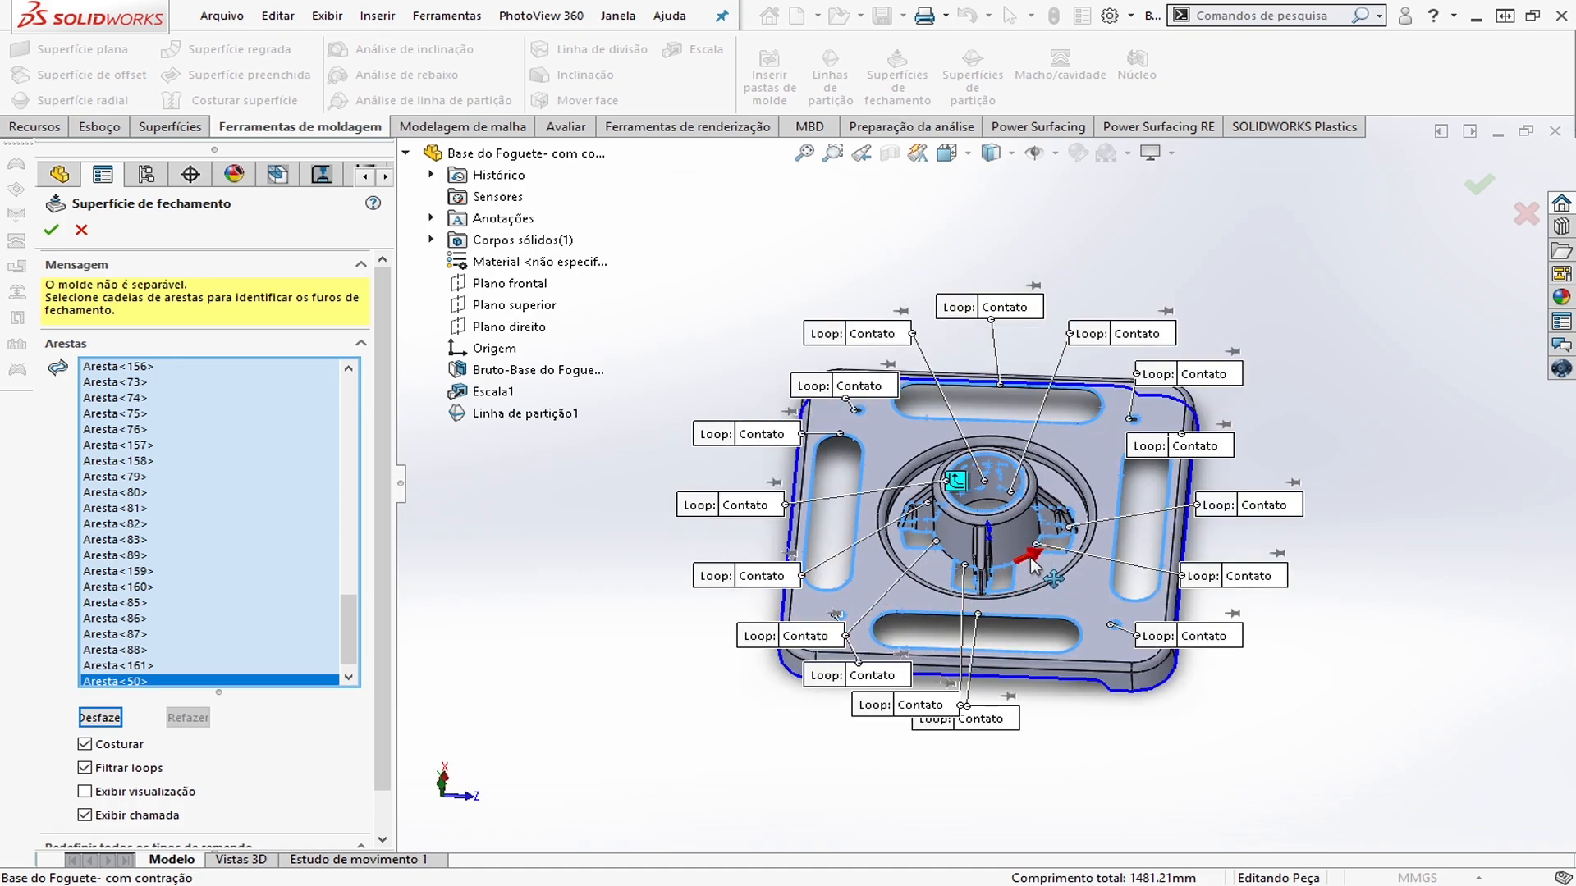
{"action": "scroll", "coordinate": [1023, 568], "scroll_direction": "down", "scroll_amount": 4}
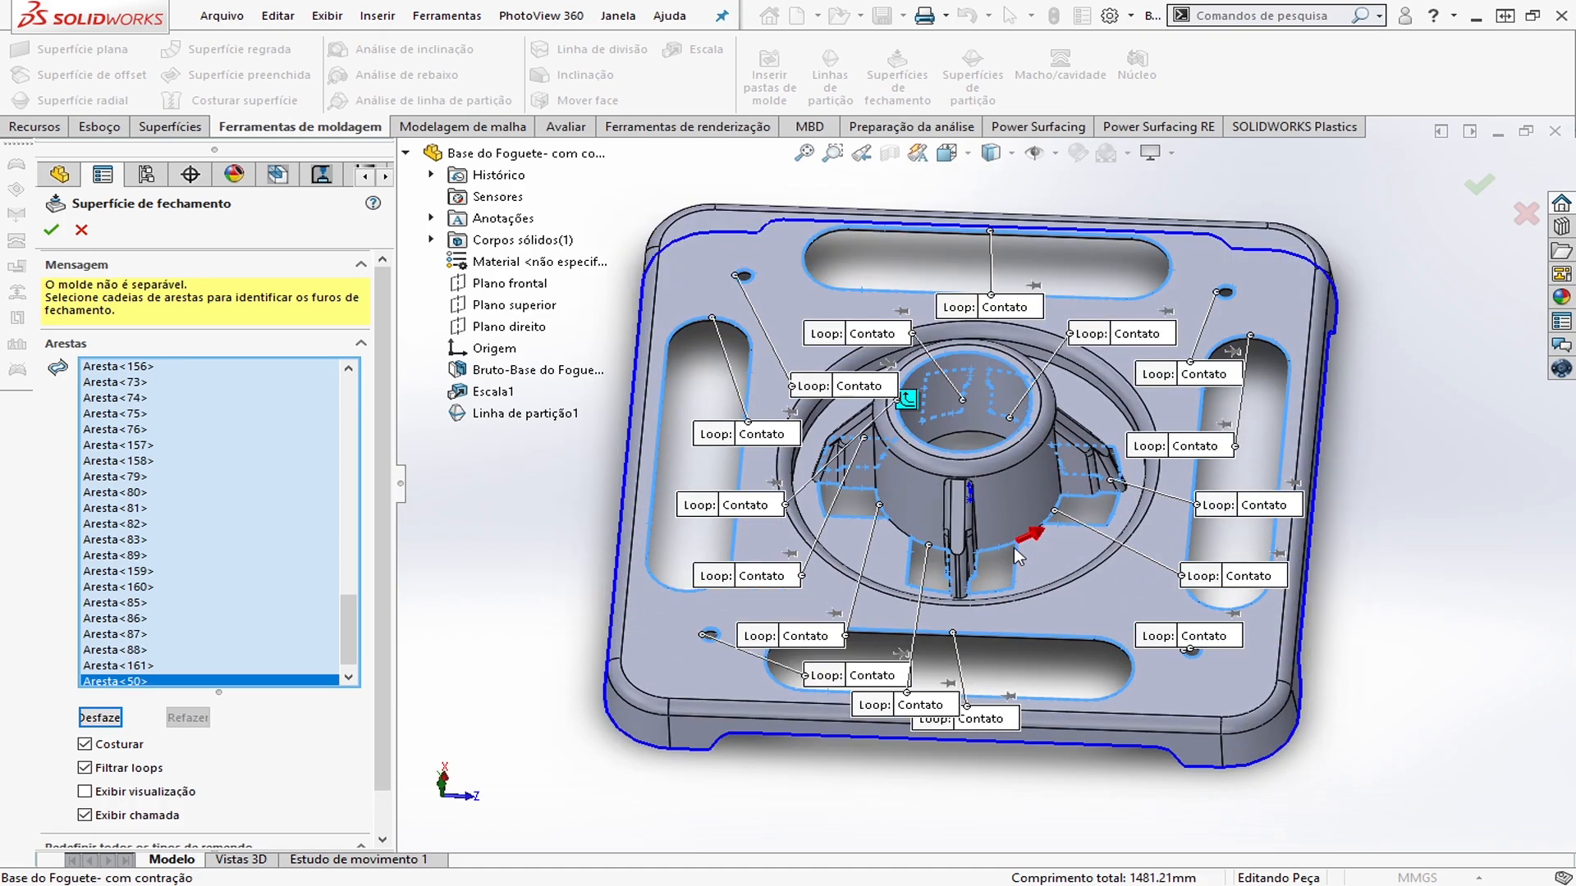
{"action": "scroll", "coordinate": [1016, 530], "scroll_direction": "down", "scroll_amount": 10}
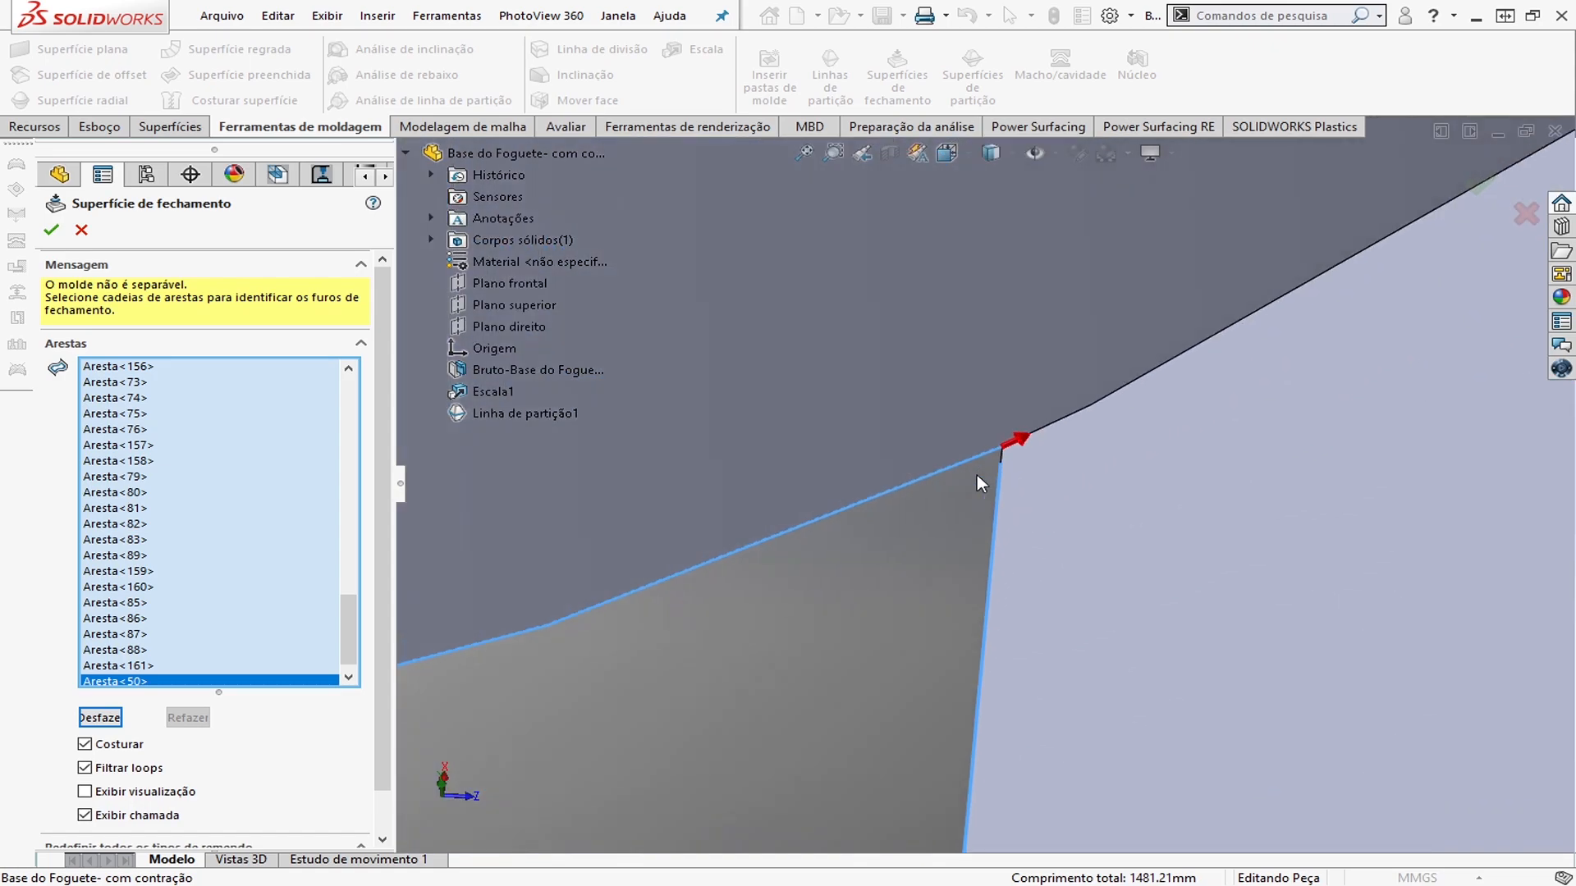
{"action": "left_click", "coordinate": [1008, 484]}
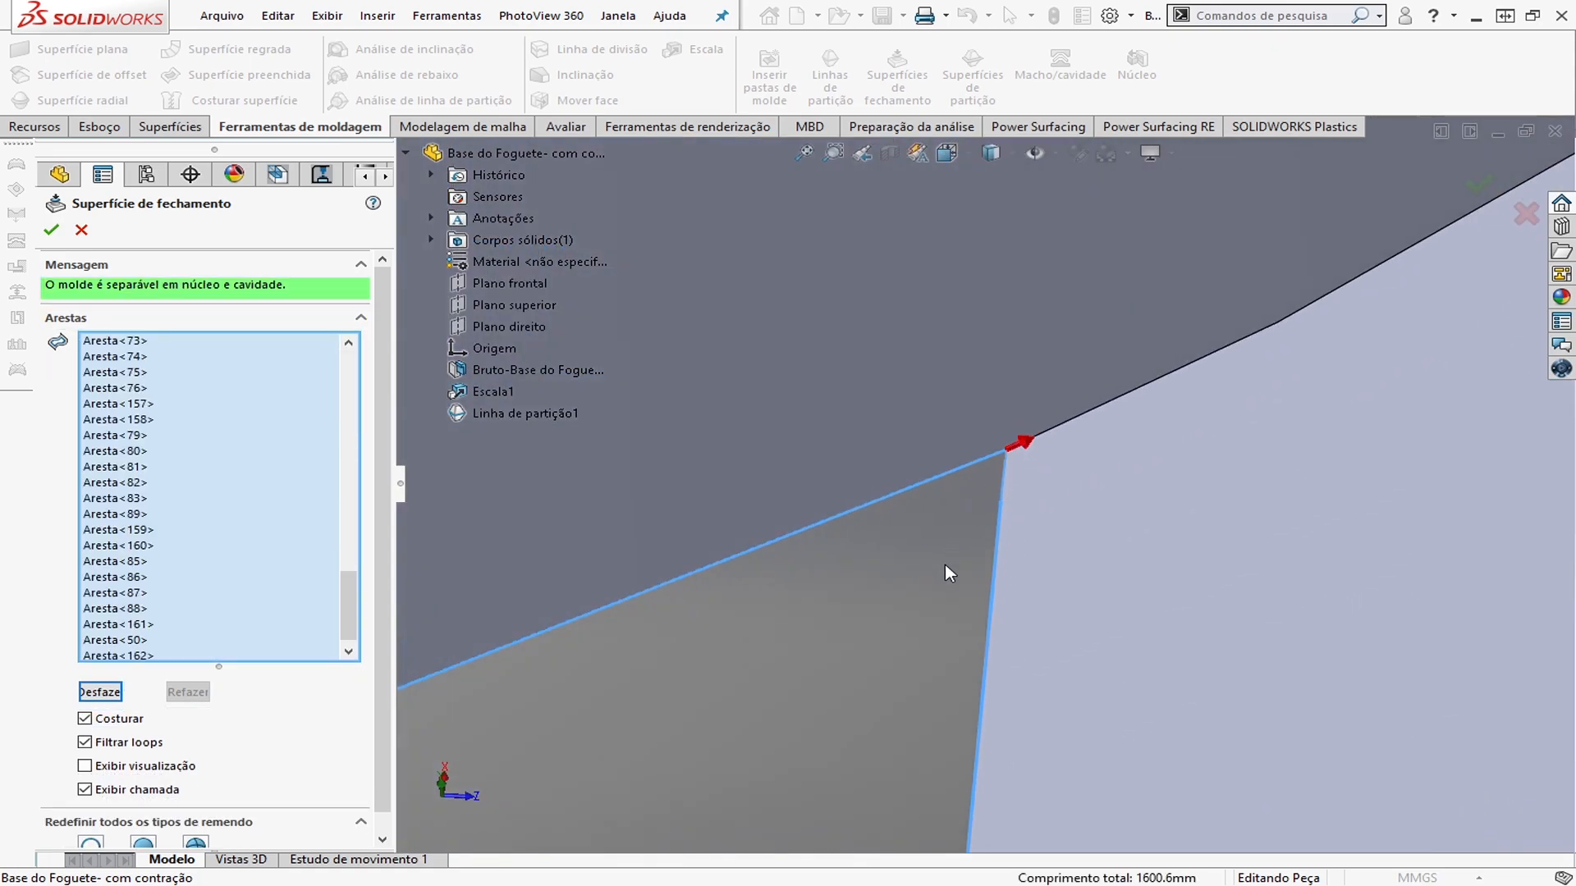
{"action": "scroll", "coordinate": [854, 613], "scroll_direction": "up", "scroll_amount": 8}
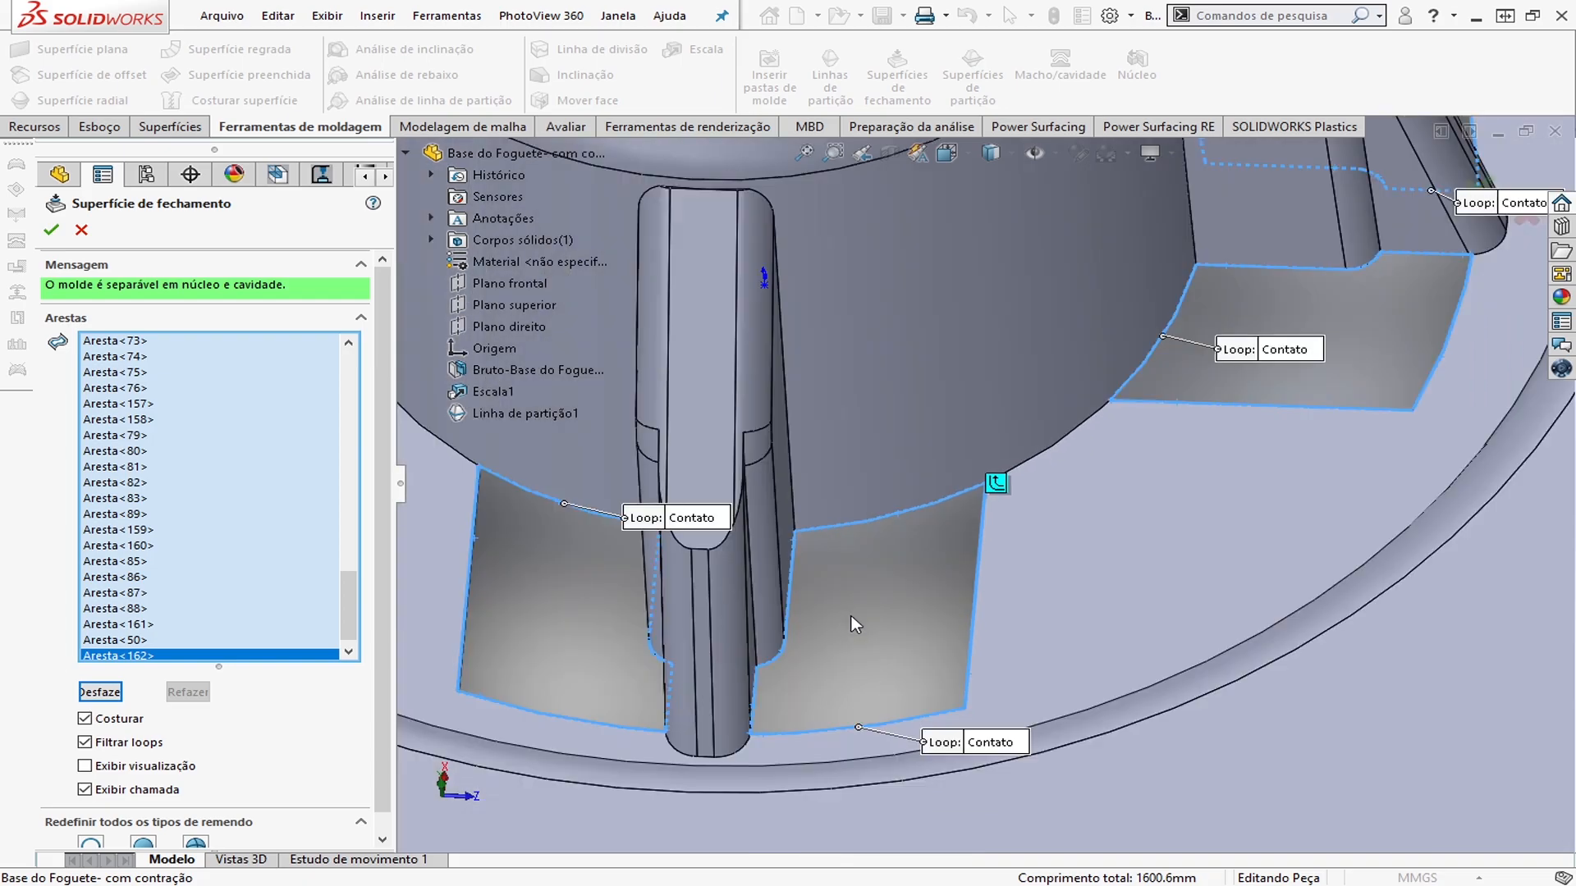
{"action": "scroll", "coordinate": [948, 748], "scroll_direction": "up", "scroll_amount": 5}
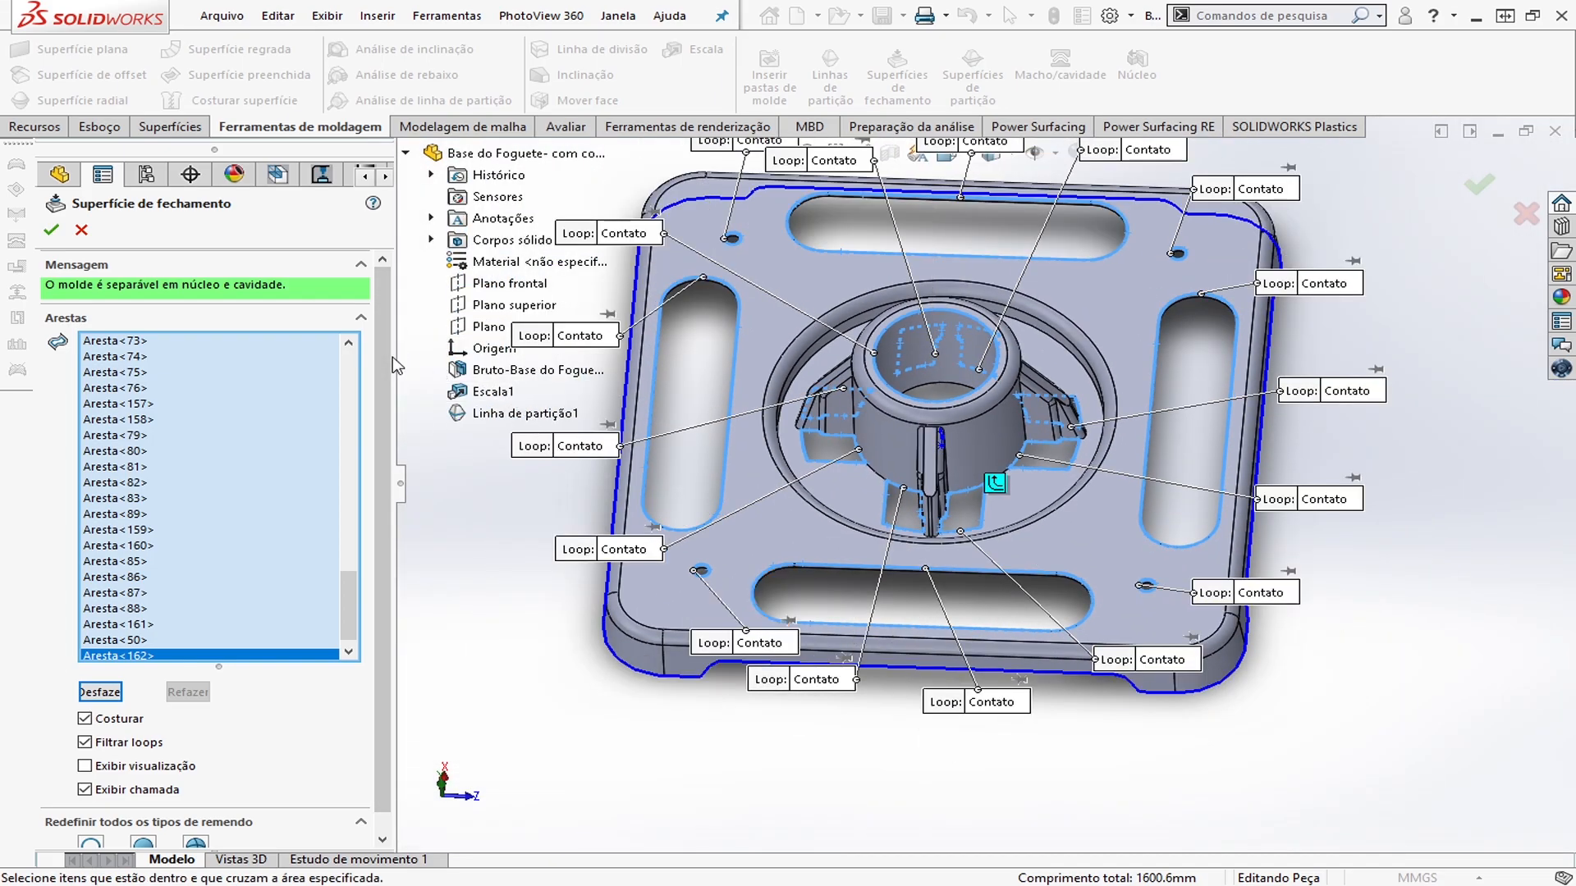
{"action": "left_click_drag", "start_coordinate": [397, 365], "coordinate": [487, 359]}
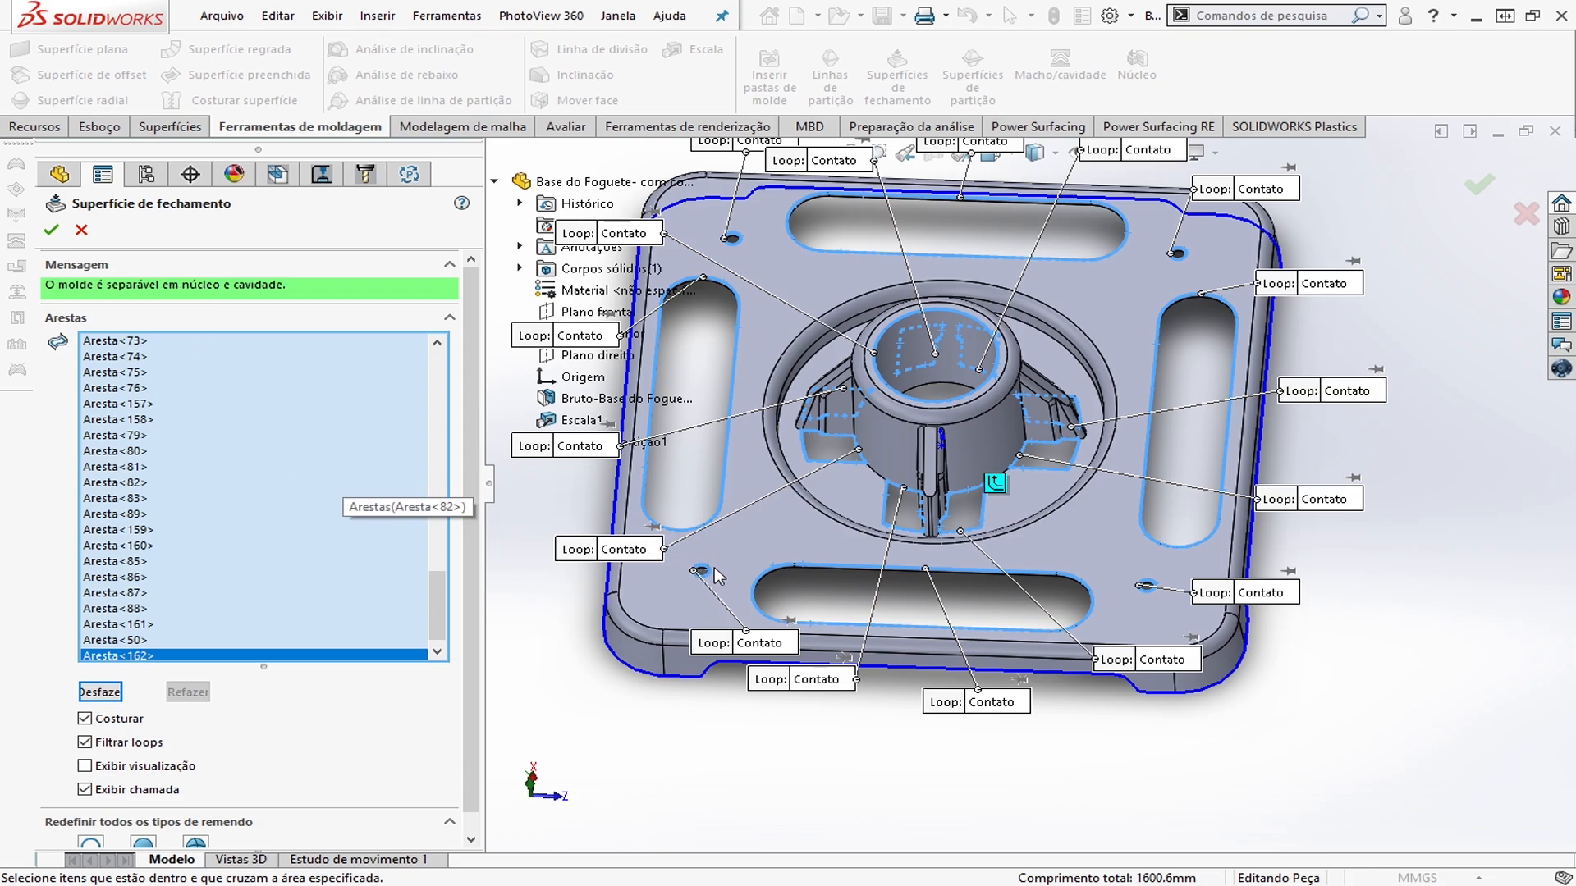
Remove the small corner hole's edge from the shut-off selection and select it again
{"action": "scroll", "coordinate": [722, 575], "scroll_direction": "down", "scroll_amount": 5}
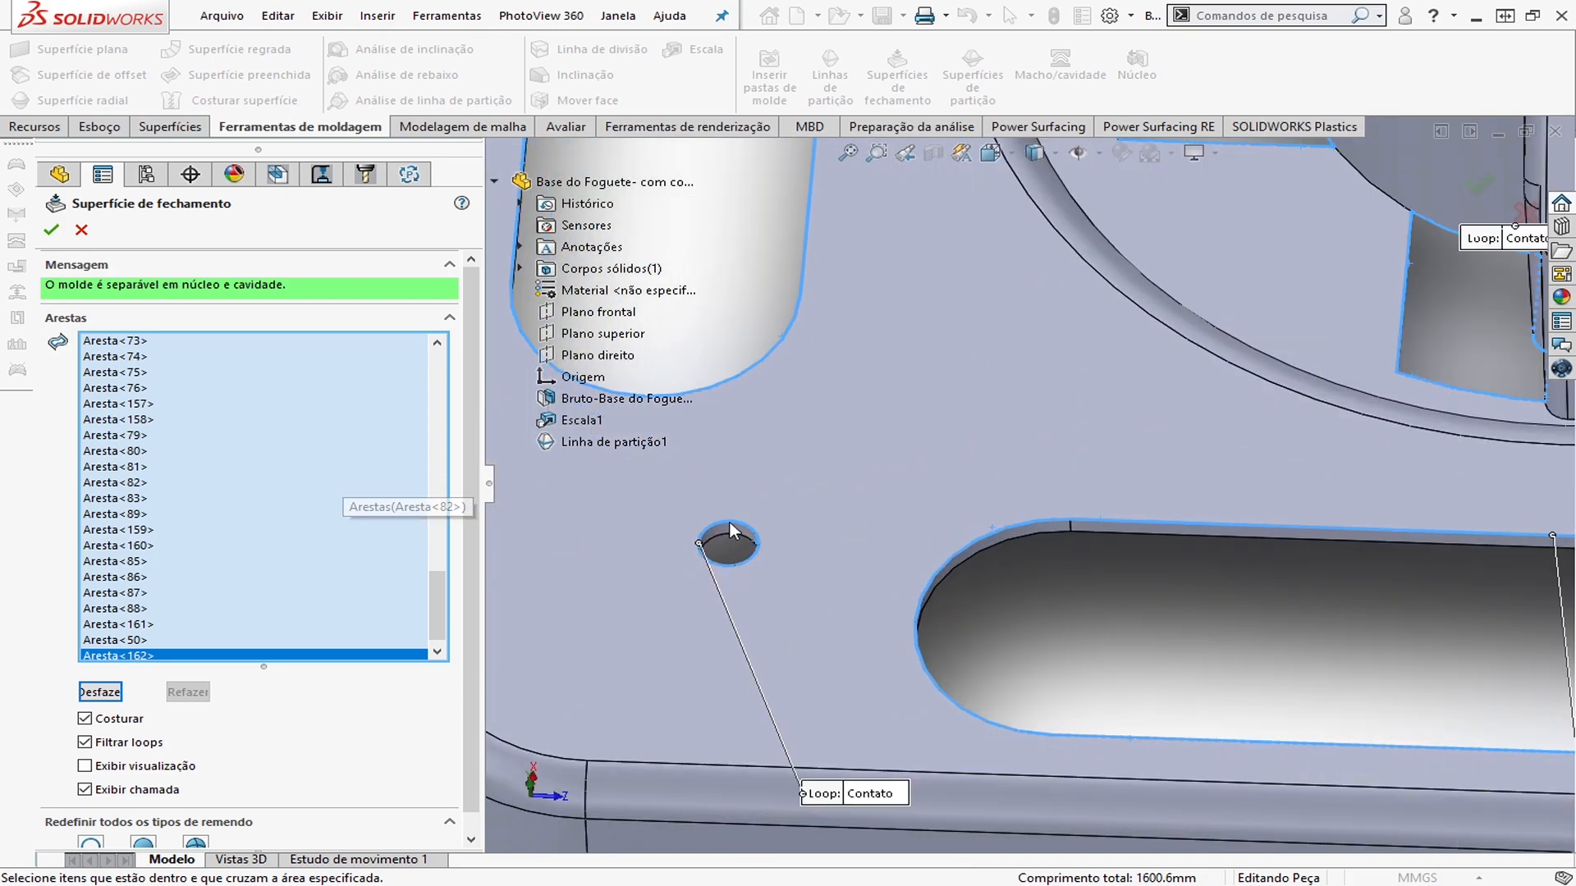
{"action": "left_click", "coordinate": [731, 526]}
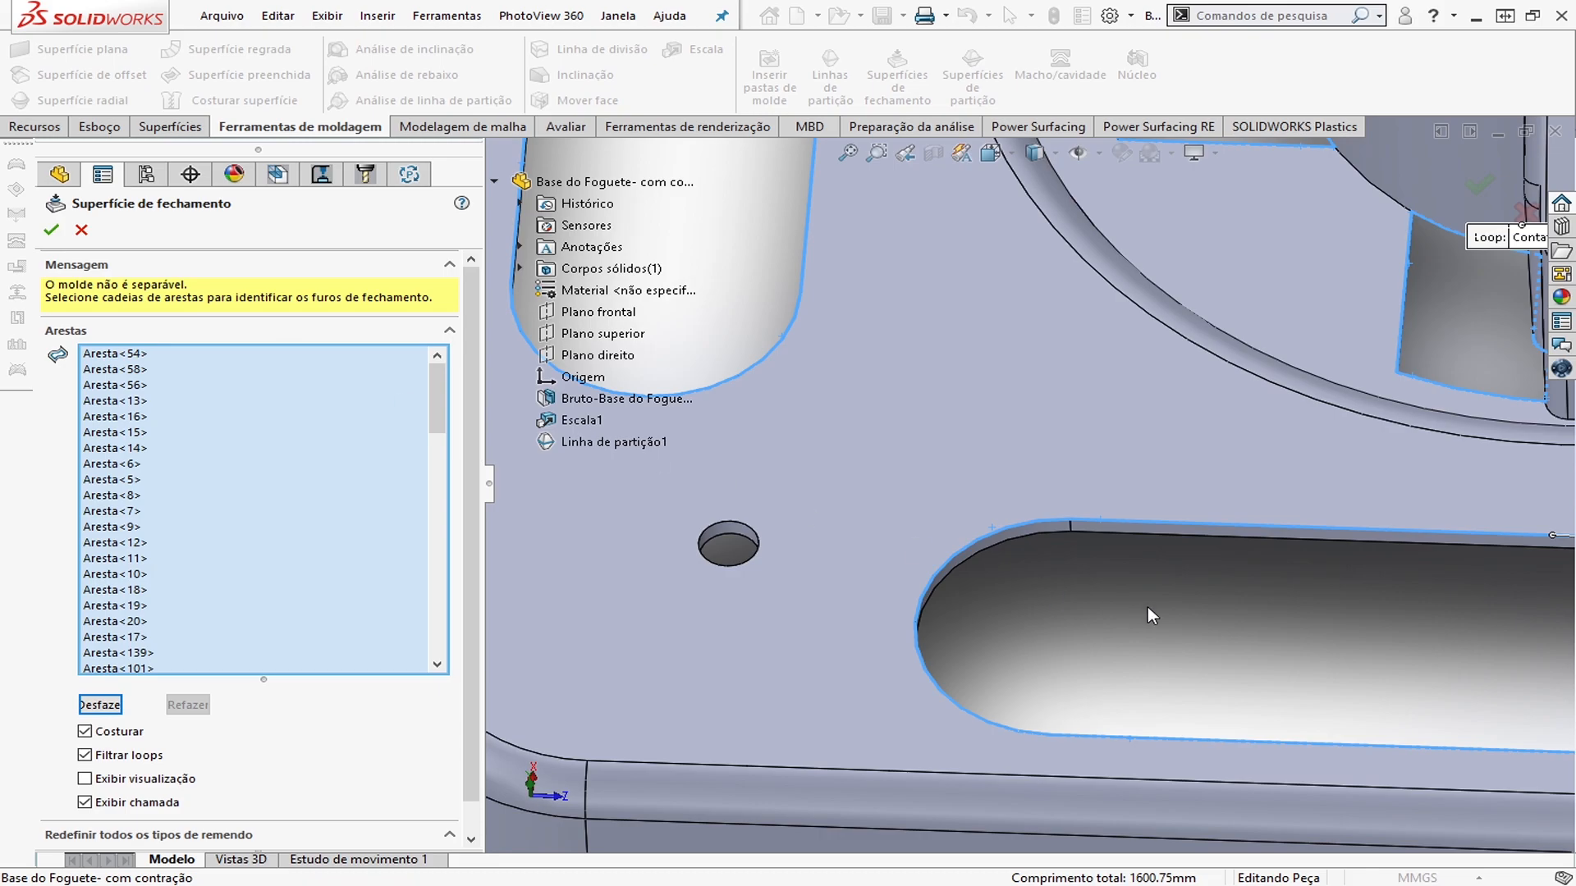
{"action": "left_click", "coordinate": [741, 532]}
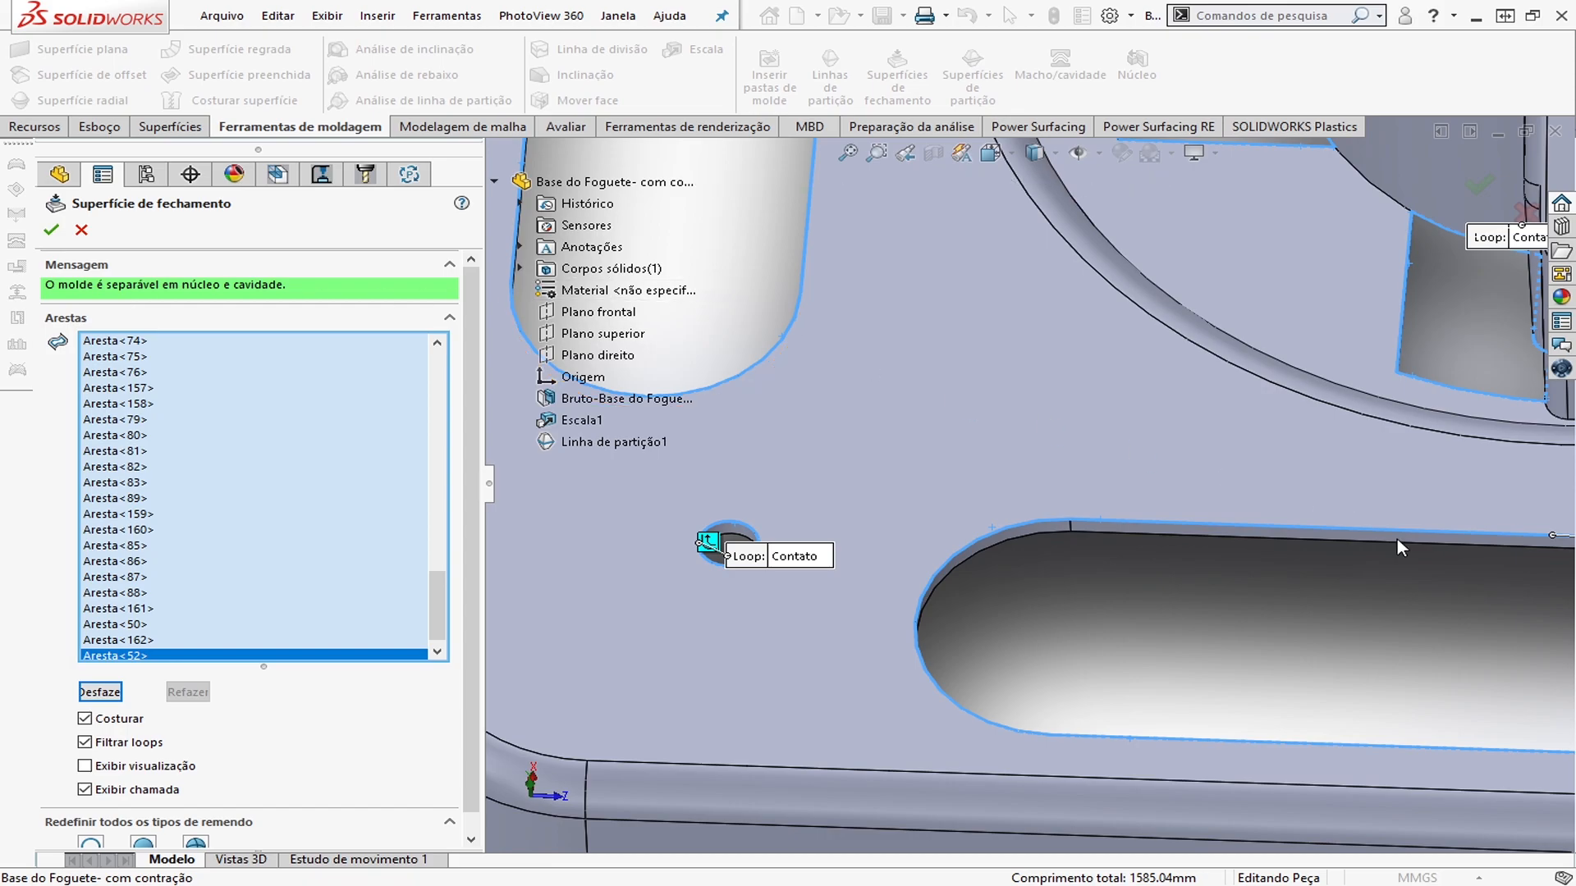
Create the shut-off surfaces from all the selected contact loops
{"action": "scroll", "coordinate": [1400, 576], "scroll_direction": "up", "scroll_amount": 8}
{"action": "scroll", "coordinate": [1236, 384], "scroll_direction": "down", "scroll_amount": 2}
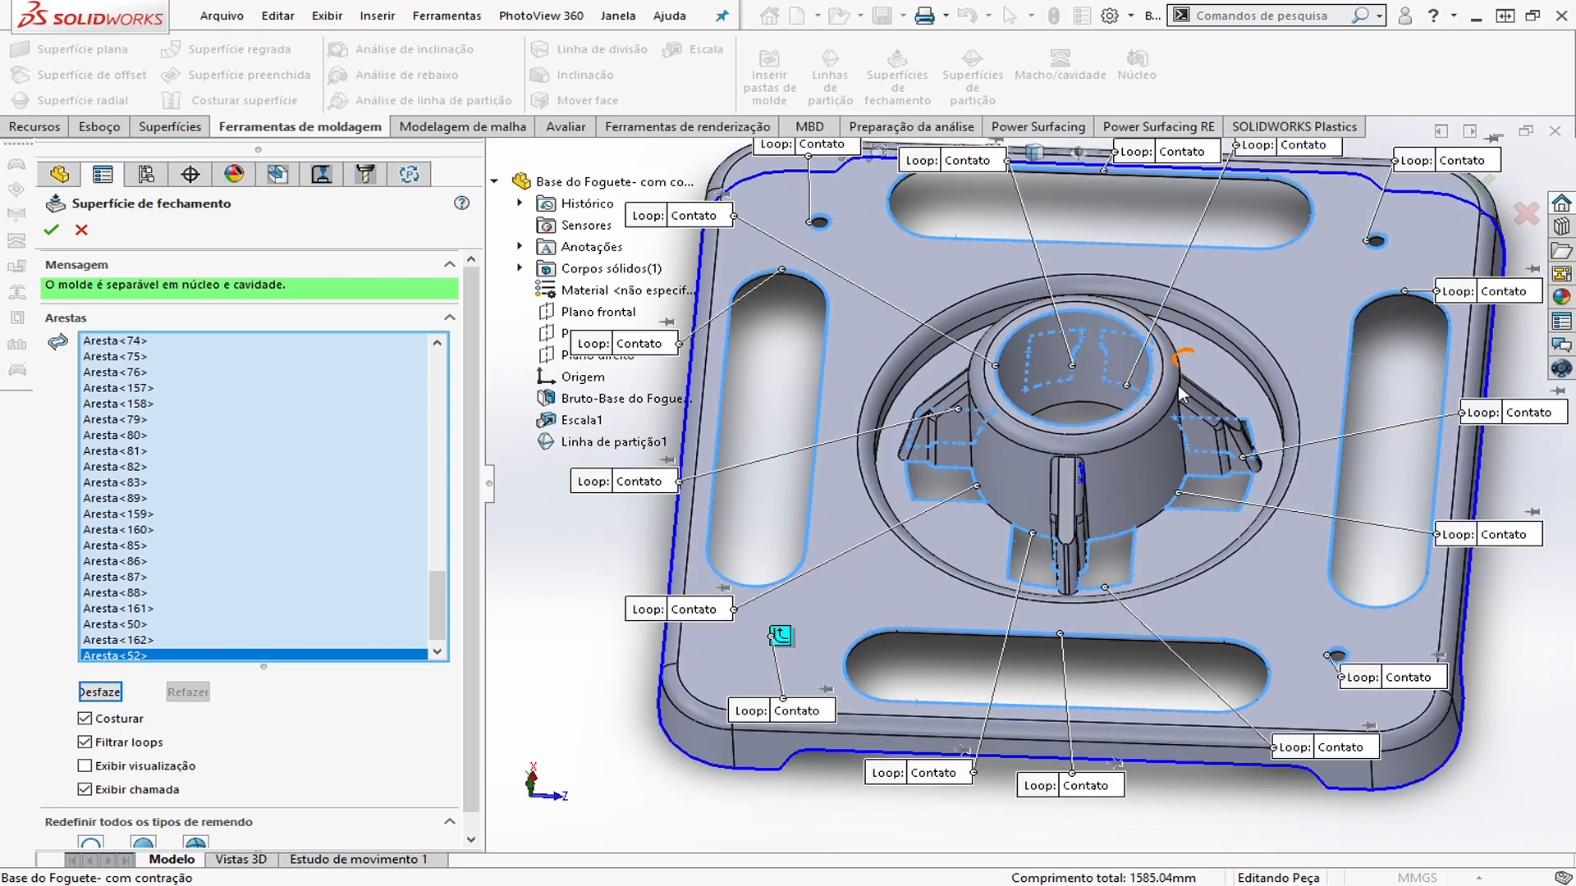
{"action": "scroll", "coordinate": [1323, 452], "scroll_direction": "up", "scroll_amount": 1}
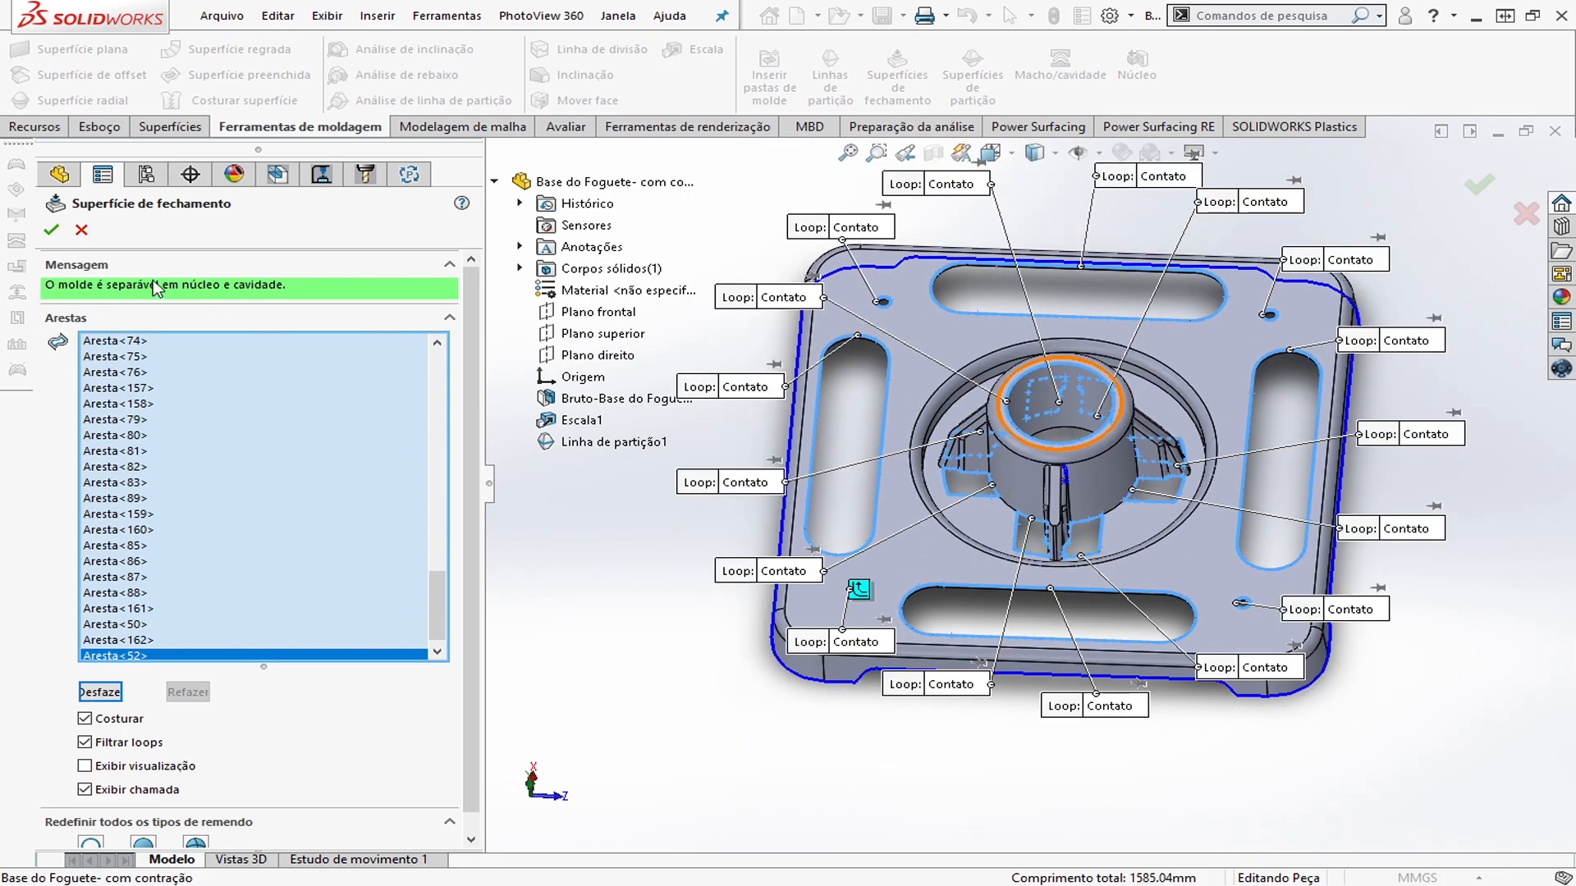
{"action": "left_click", "coordinate": [51, 231]}
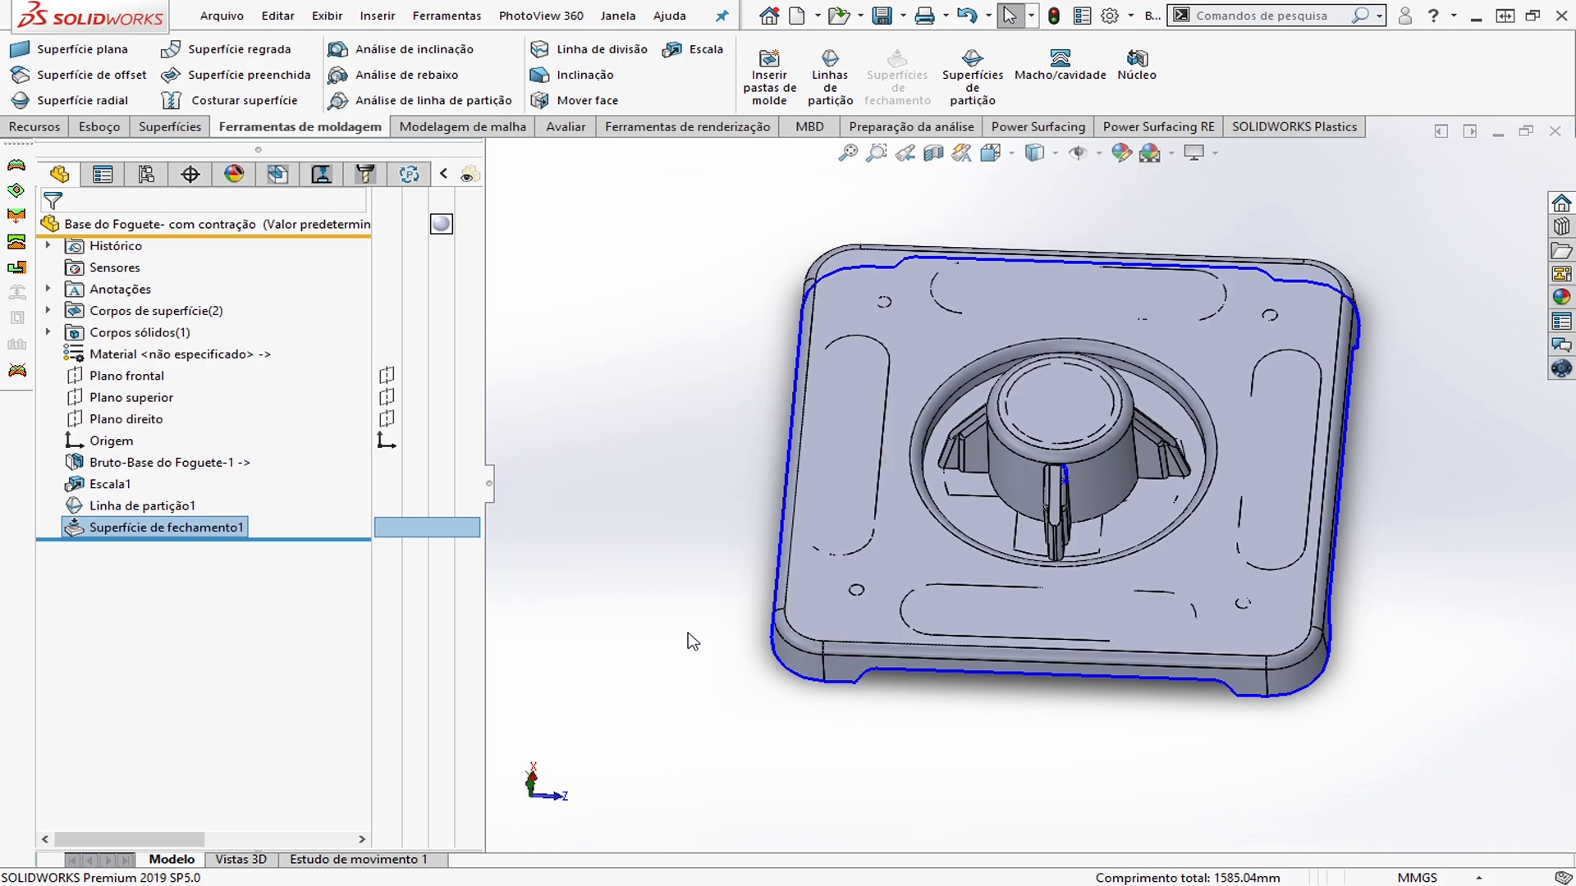
{"action": "middle_click_drag", "start_coordinate": [1296, 557], "coordinate": [1154, 630]}
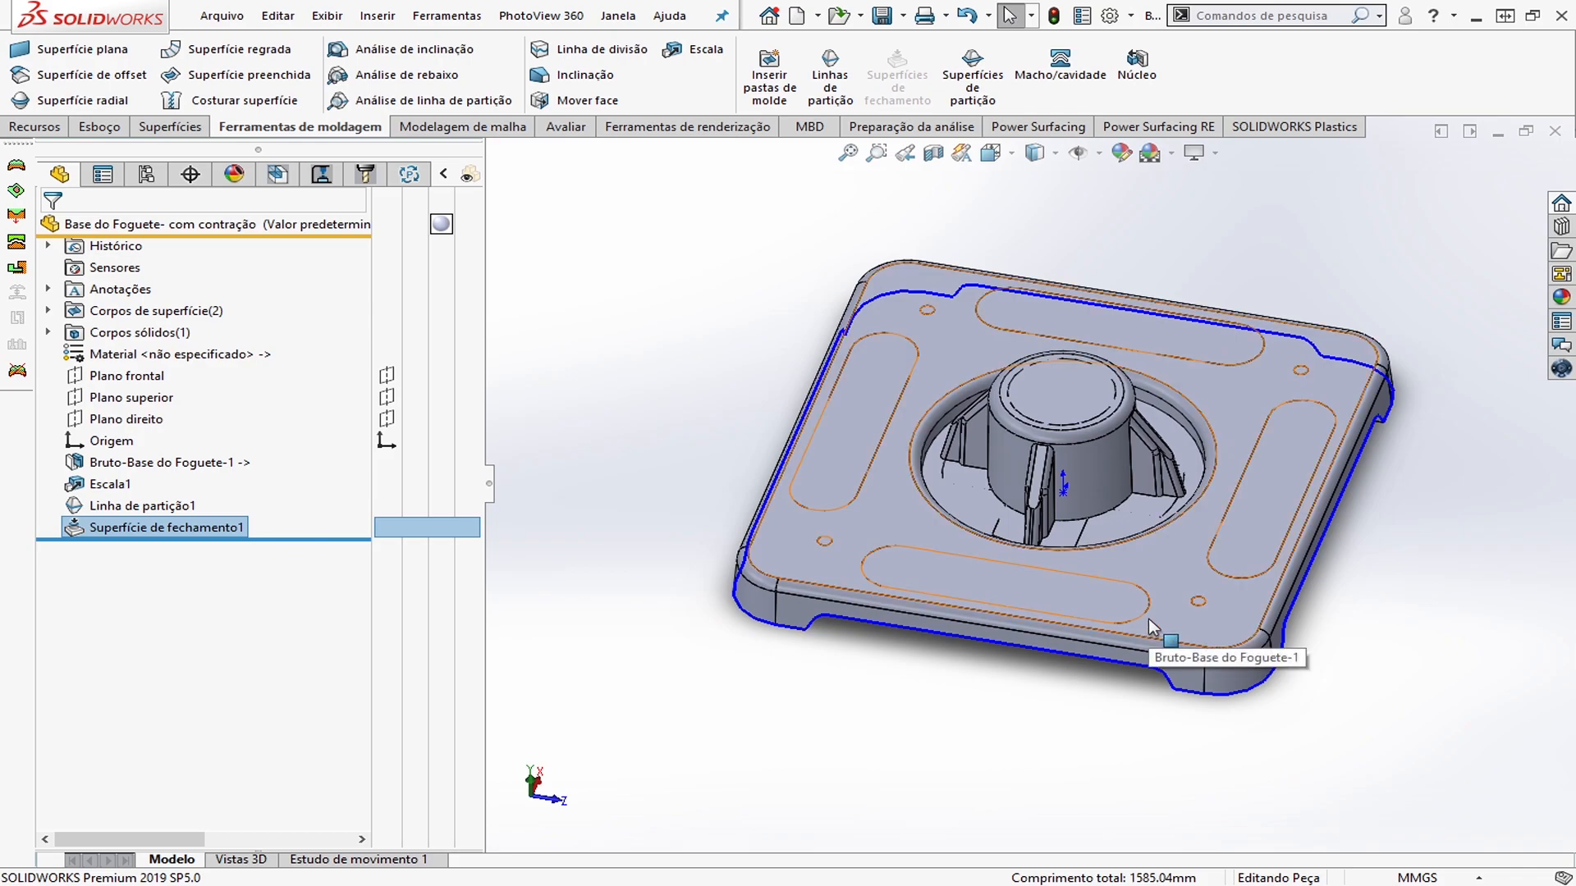
{"action": "left_click", "coordinate": [174, 129]}
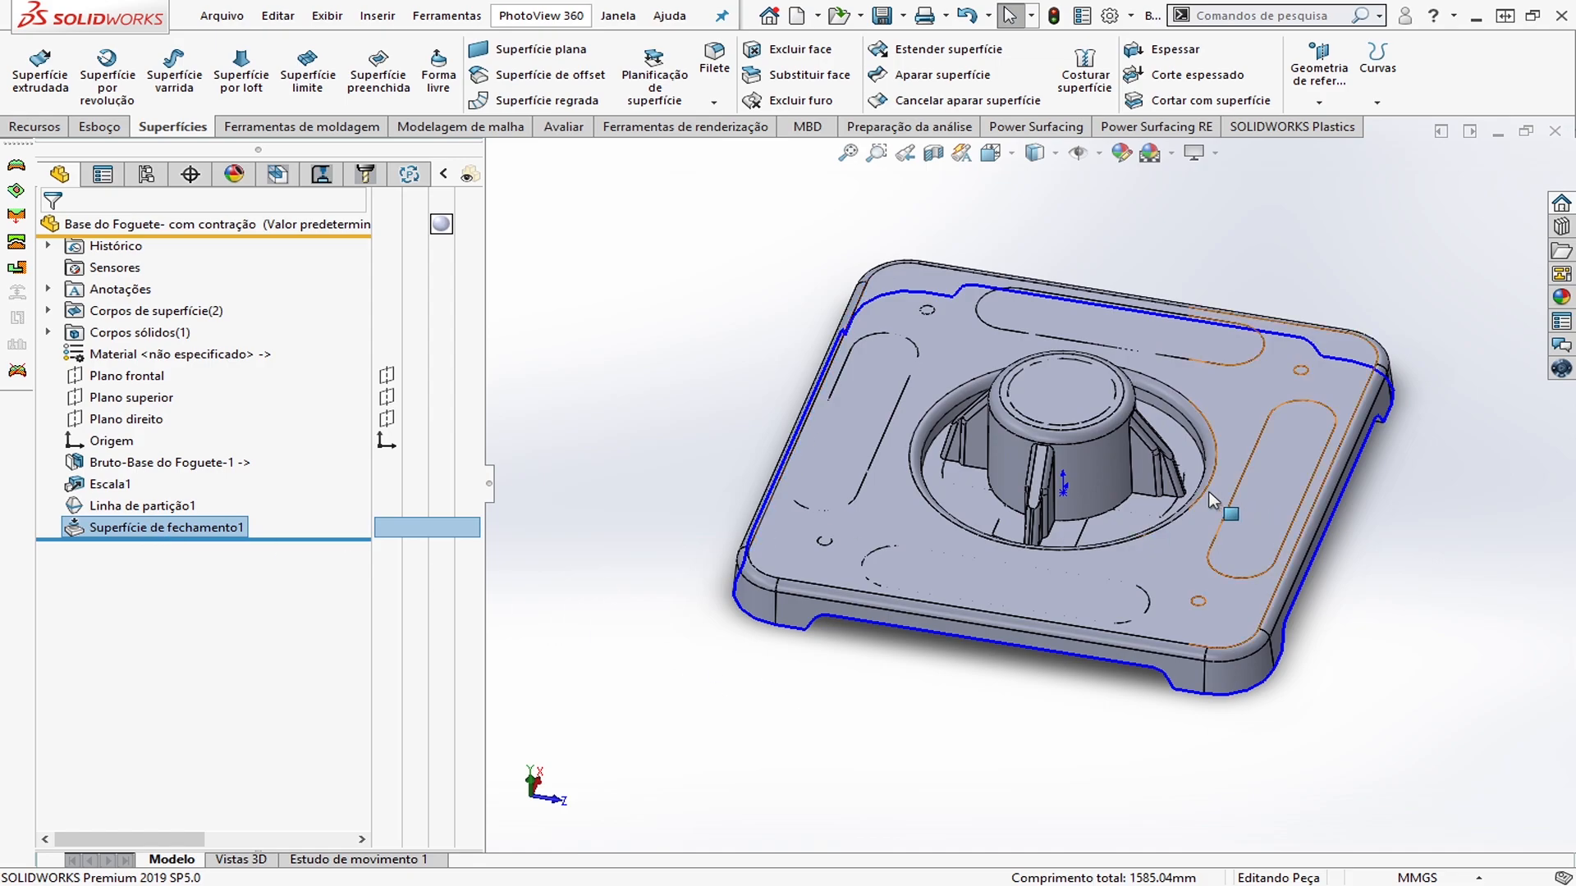
{"action": "middle_click_drag", "start_coordinate": [1182, 484], "coordinate": [1055, 402]}
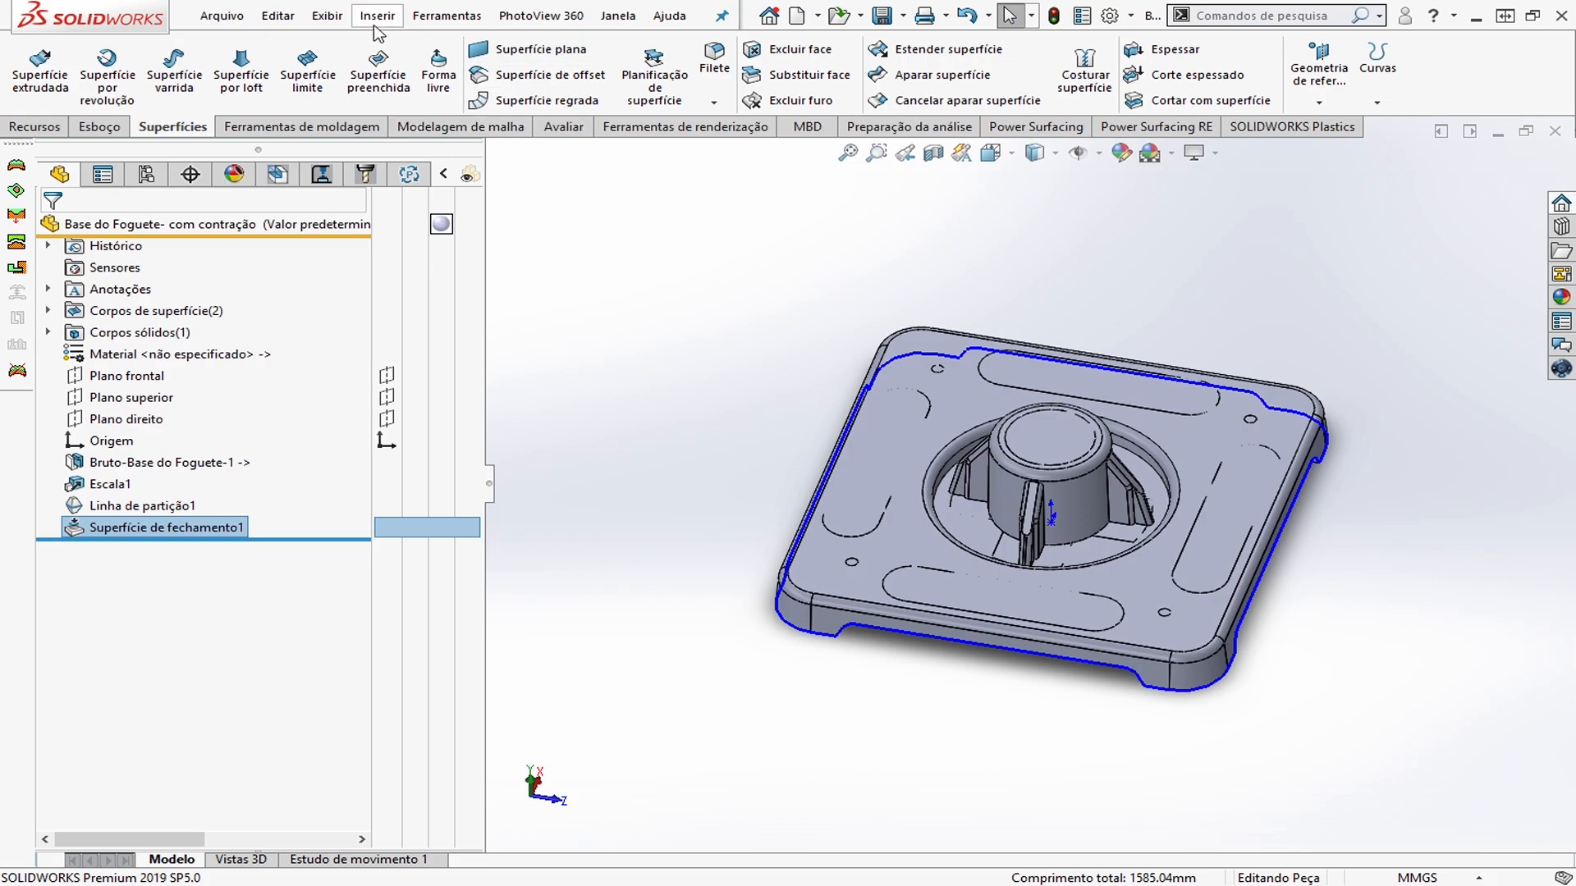
{"action": "left_click", "coordinate": [474, 127]}
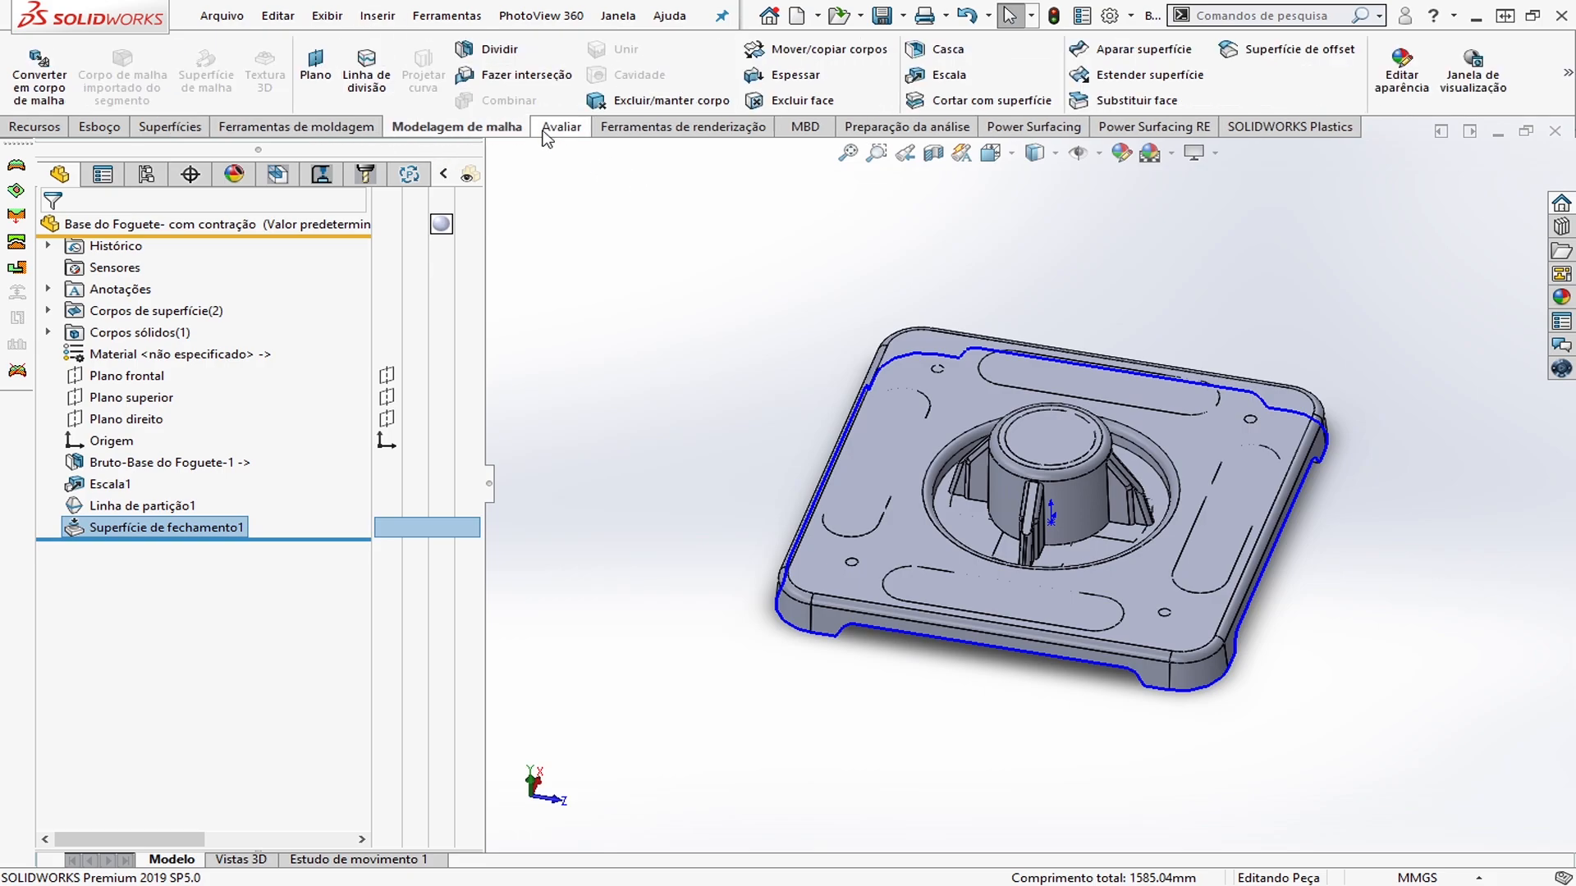
Start a parting surface from the parting line, perpendicular to the pull direction, and increase its distance to 37.10 mm
{"action": "left_click", "coordinate": [305, 127]}
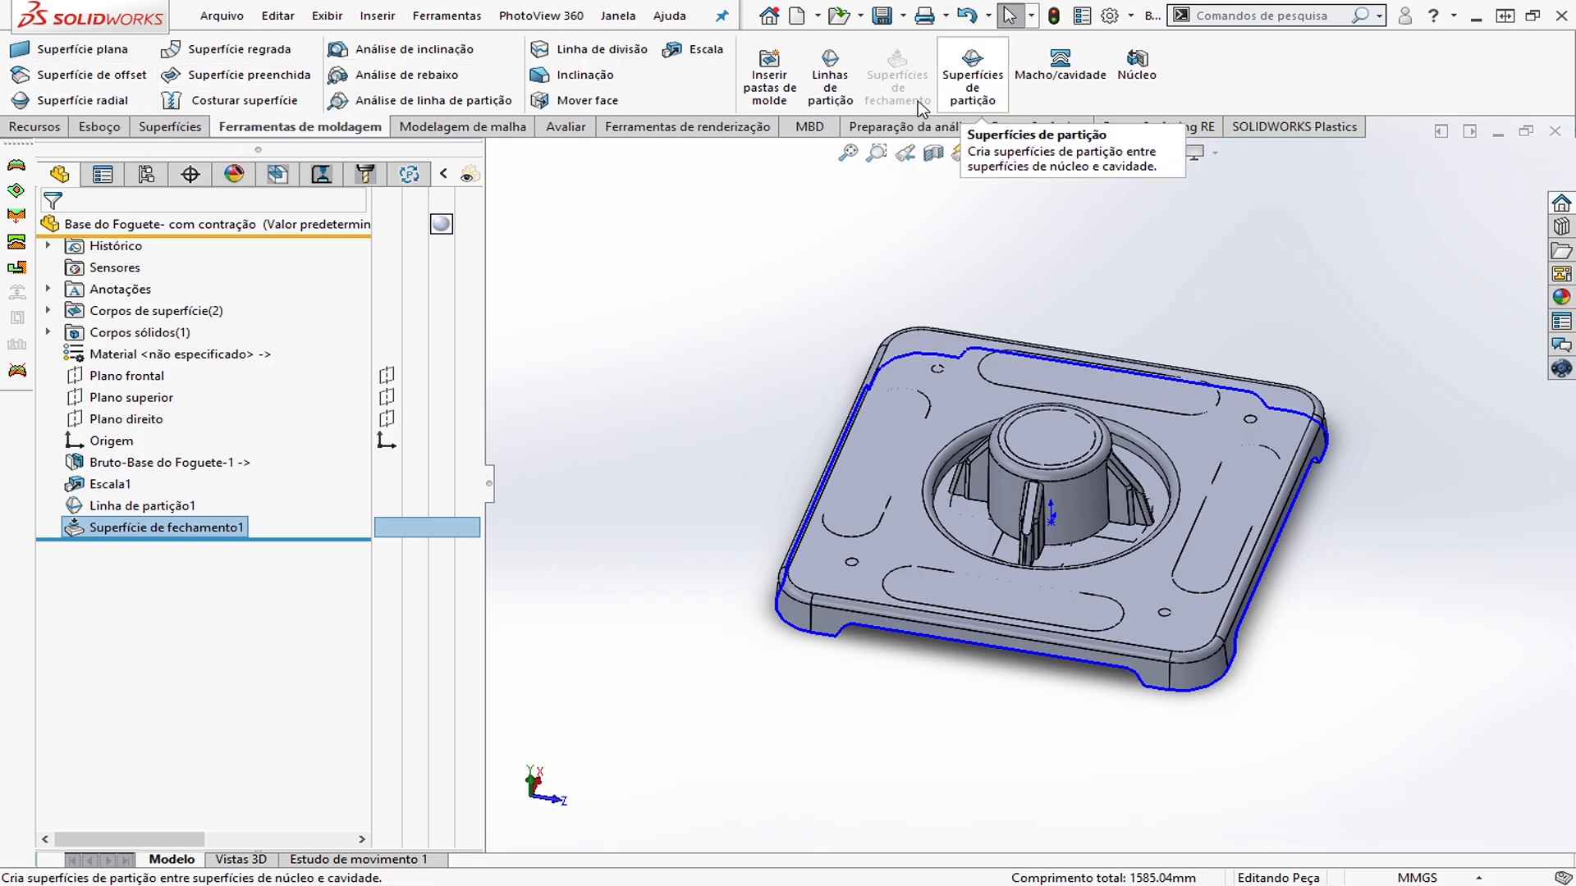
{"action": "left_click", "coordinate": [972, 78]}
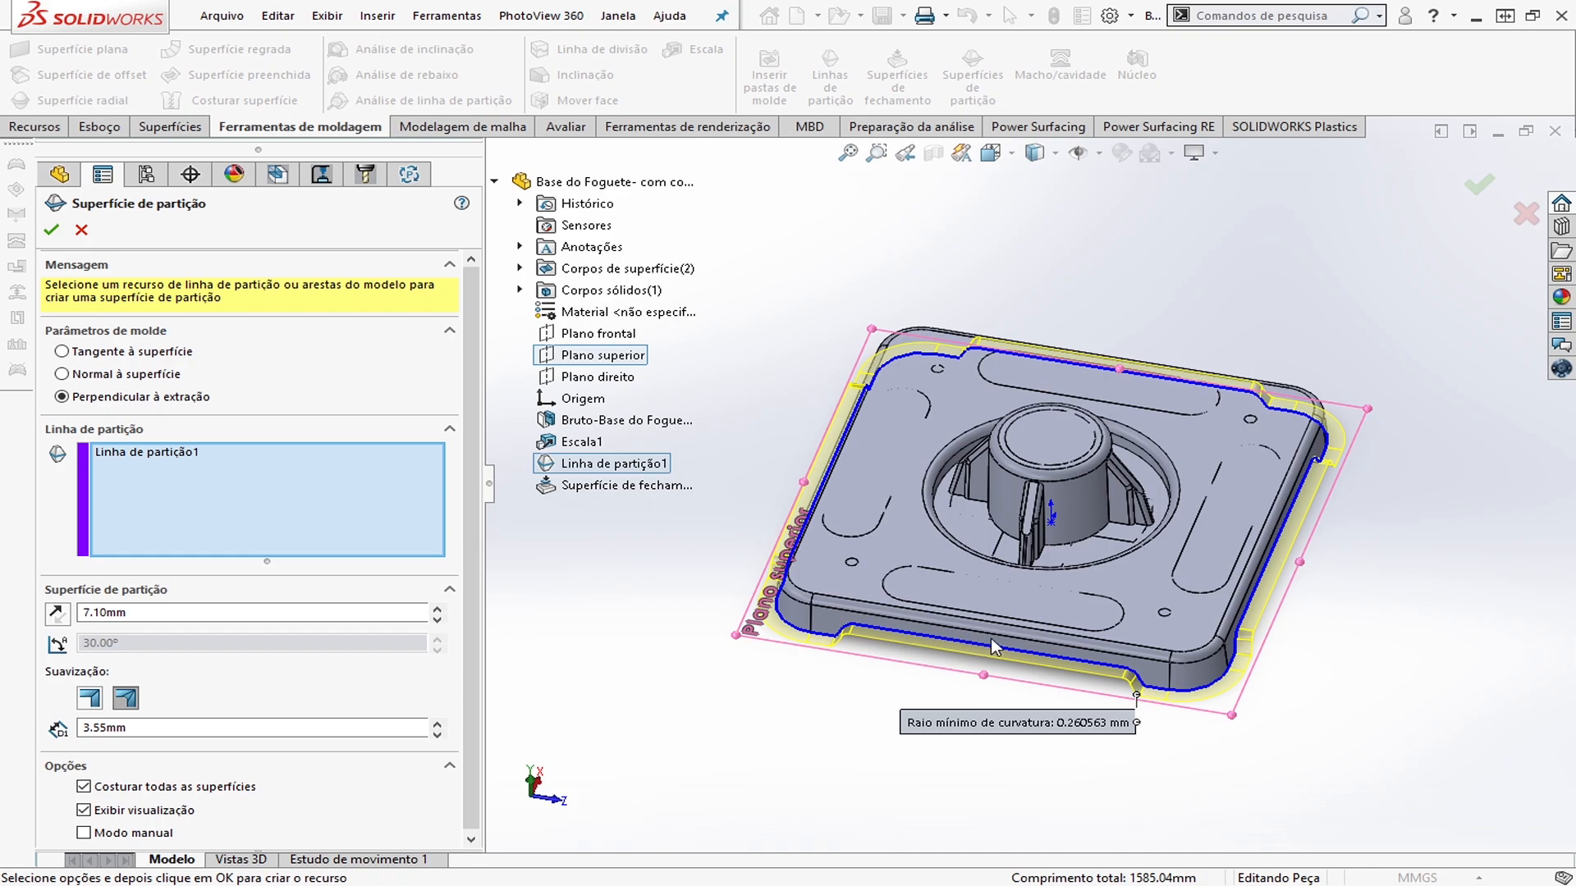
{"action": "scroll", "coordinate": [918, 436], "scroll_direction": "up", "scroll_amount": 3}
{"action": "middle_click_drag", "start_coordinate": [911, 438], "coordinate": [904, 604]}
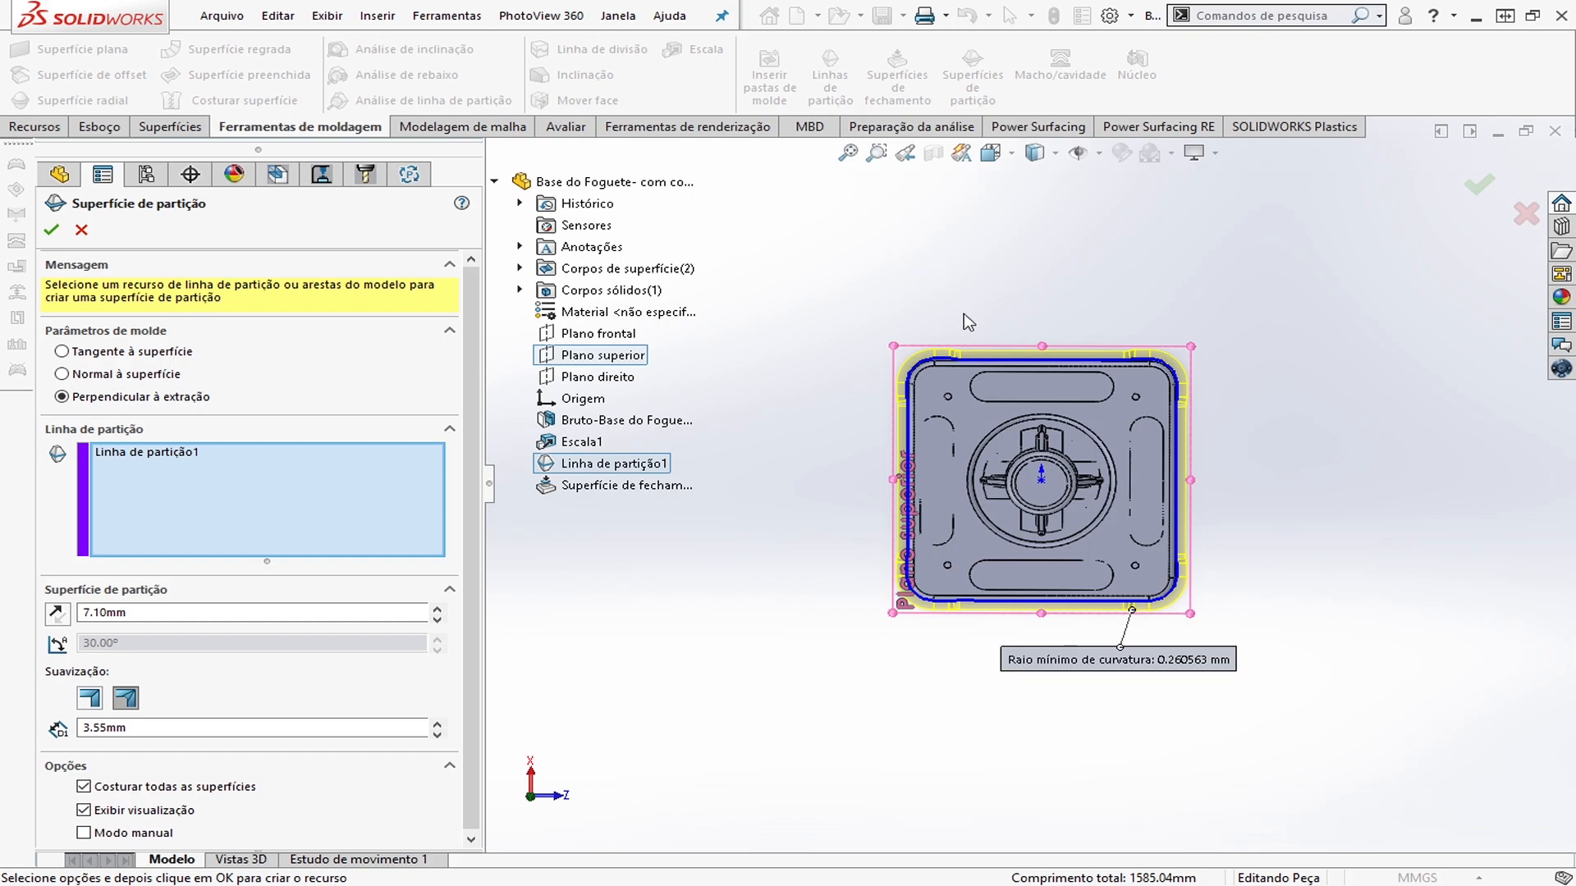
{"action": "scroll", "coordinate": [961, 554], "scroll_direction": "up", "scroll_amount": 1}
{"action": "scroll", "coordinate": [1070, 451], "scroll_direction": "down", "scroll_amount": 1}
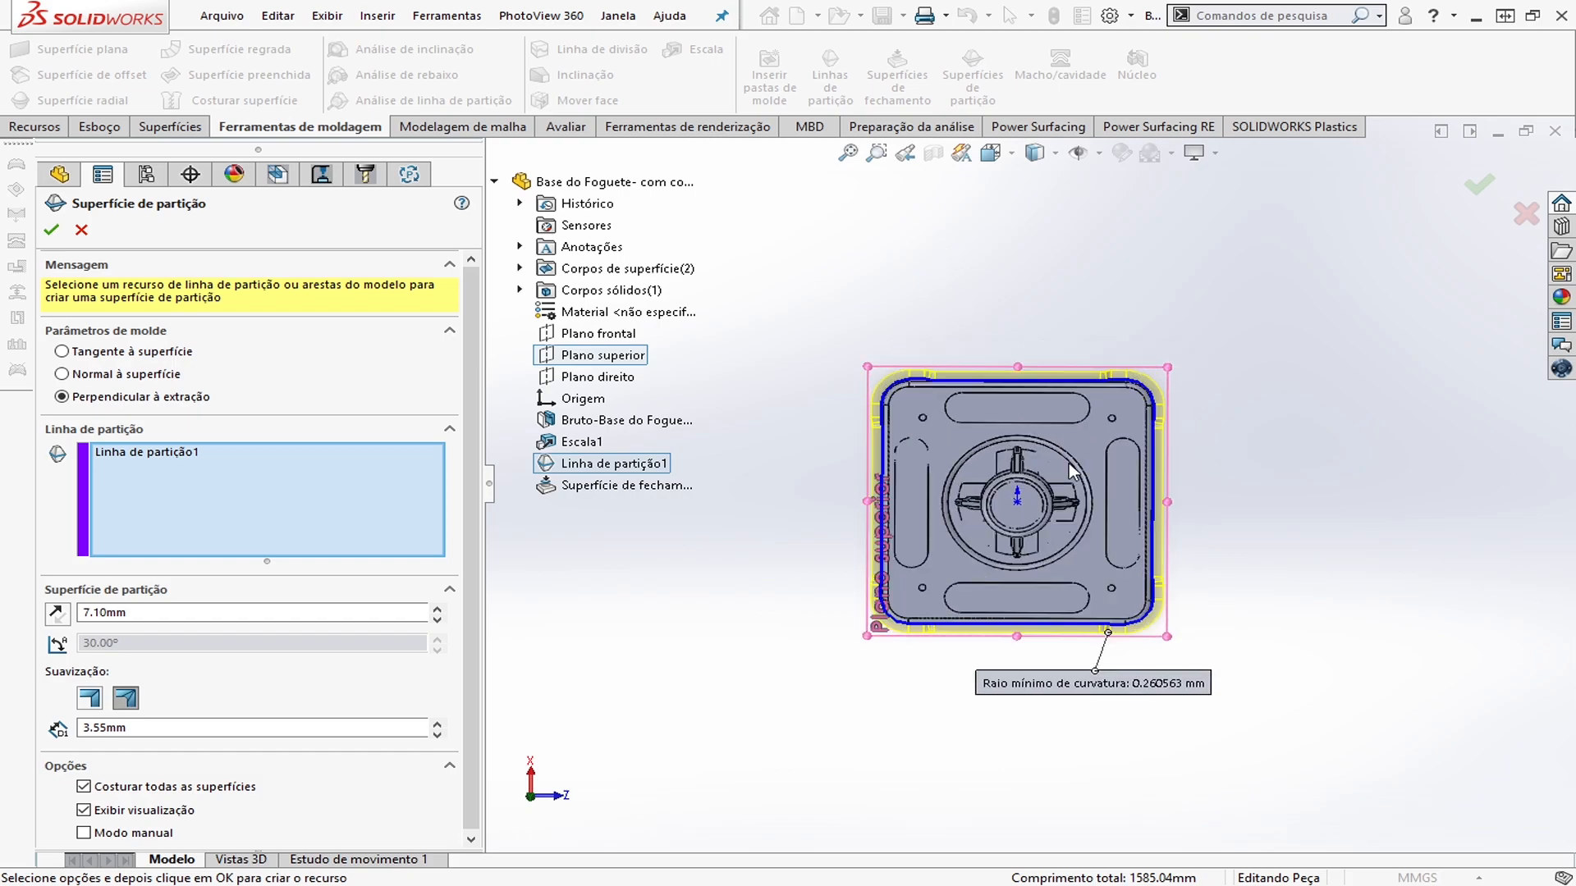
{"action": "key", "text": "ctrl+5"}
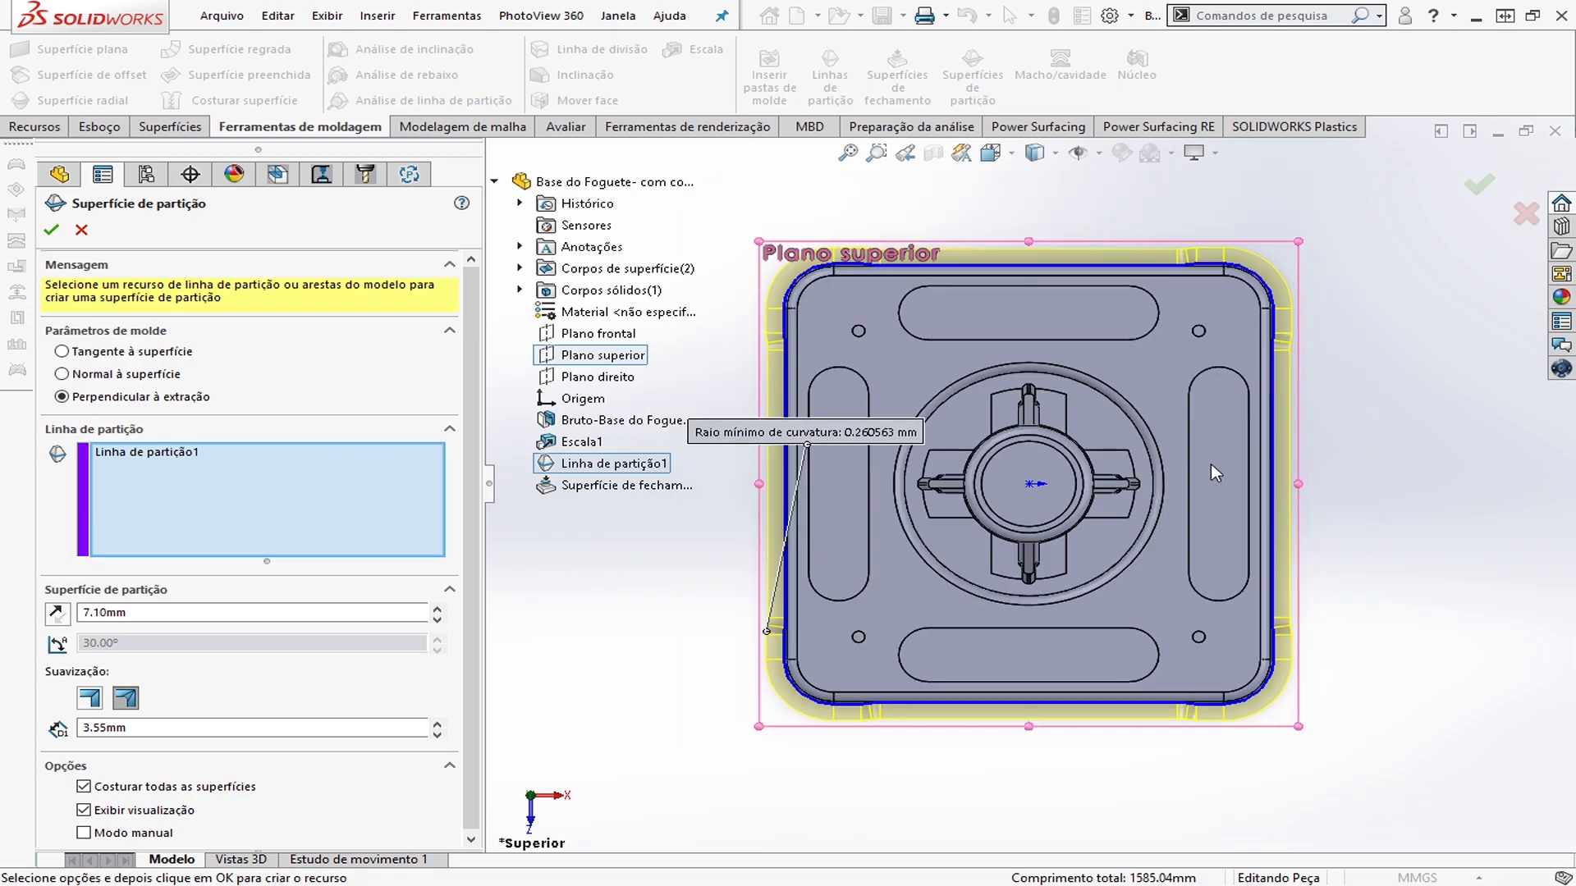
{"action": "scroll", "coordinate": [1210, 464], "scroll_direction": "up", "scroll_amount": 1}
{"action": "scroll", "coordinate": [1065, 440], "scroll_direction": "down", "scroll_amount": 1}
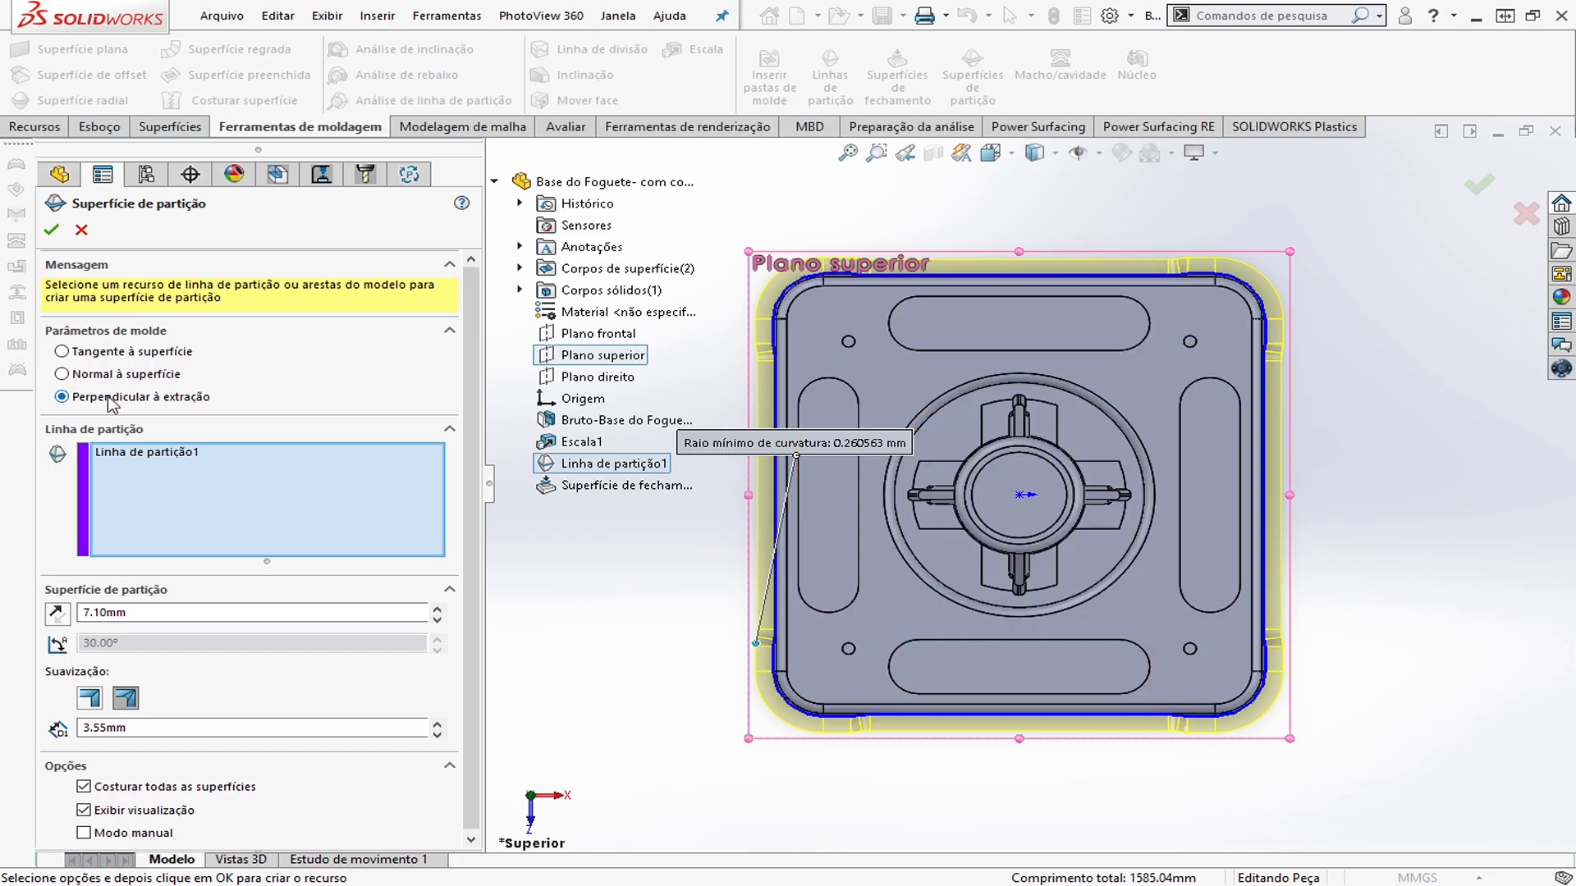
{"action": "left_click", "coordinate": [438, 609]}
{"action": "left_click", "coordinate": [437, 608]}
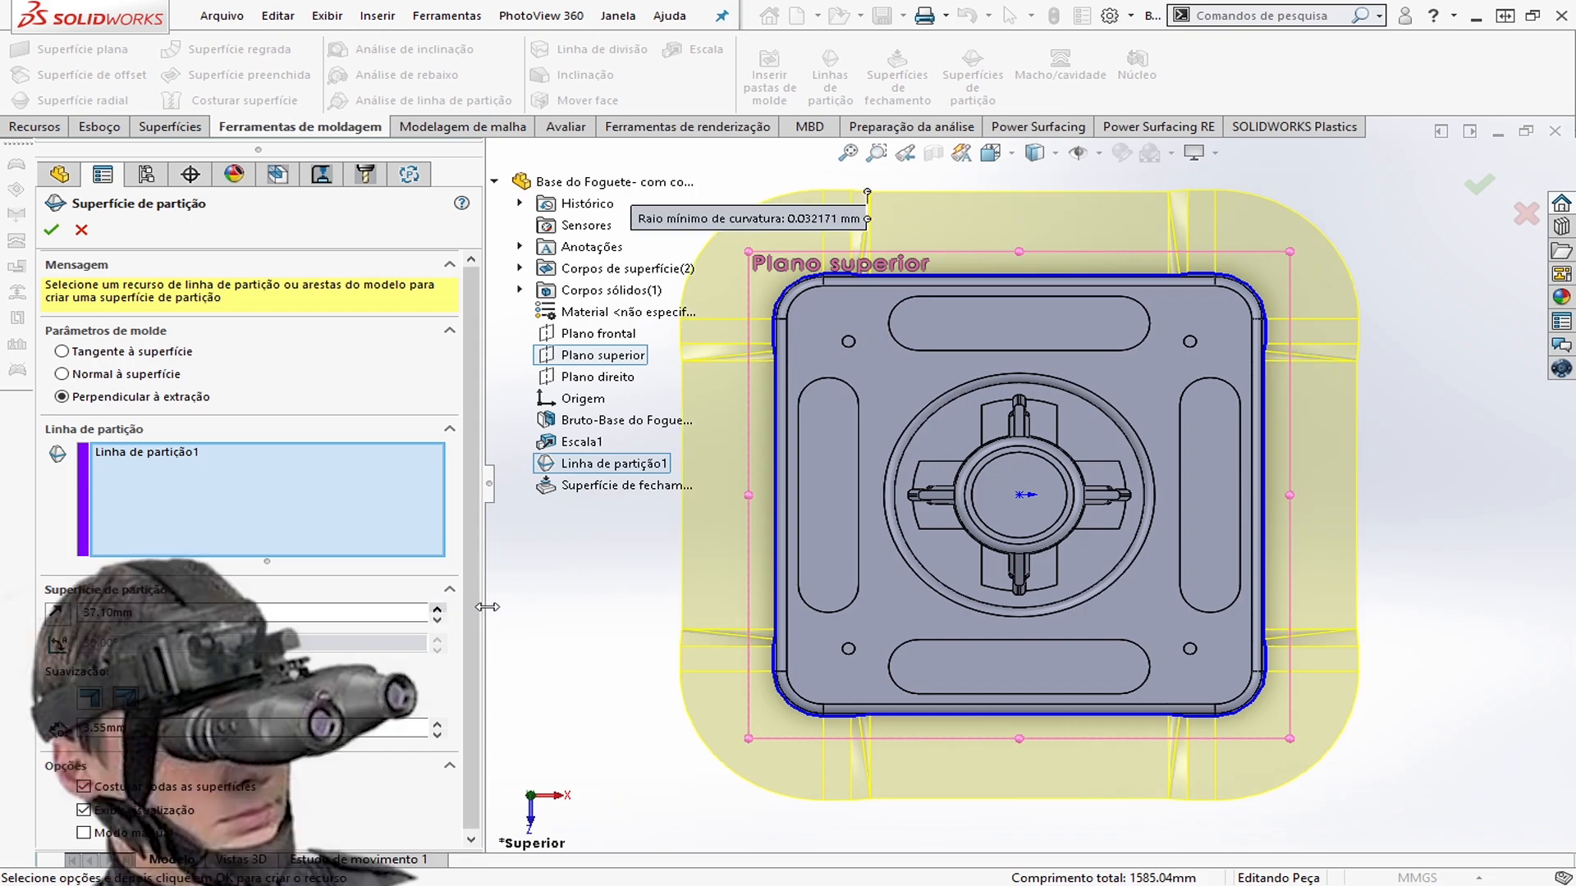
Examine the parting surface preview along the base's sides and at the stepped transition beside the corner foot
{"action": "scroll", "coordinate": [993, 562], "scroll_direction": "up", "scroll_amount": 2}
{"action": "middle_click_drag", "start_coordinate": [993, 562], "coordinate": [1104, 406]}
{"action": "scroll", "coordinate": [1017, 534], "scroll_direction": "down", "scroll_amount": 7}
{"action": "scroll", "coordinate": [1114, 404], "scroll_direction": "up", "scroll_amount": 8}
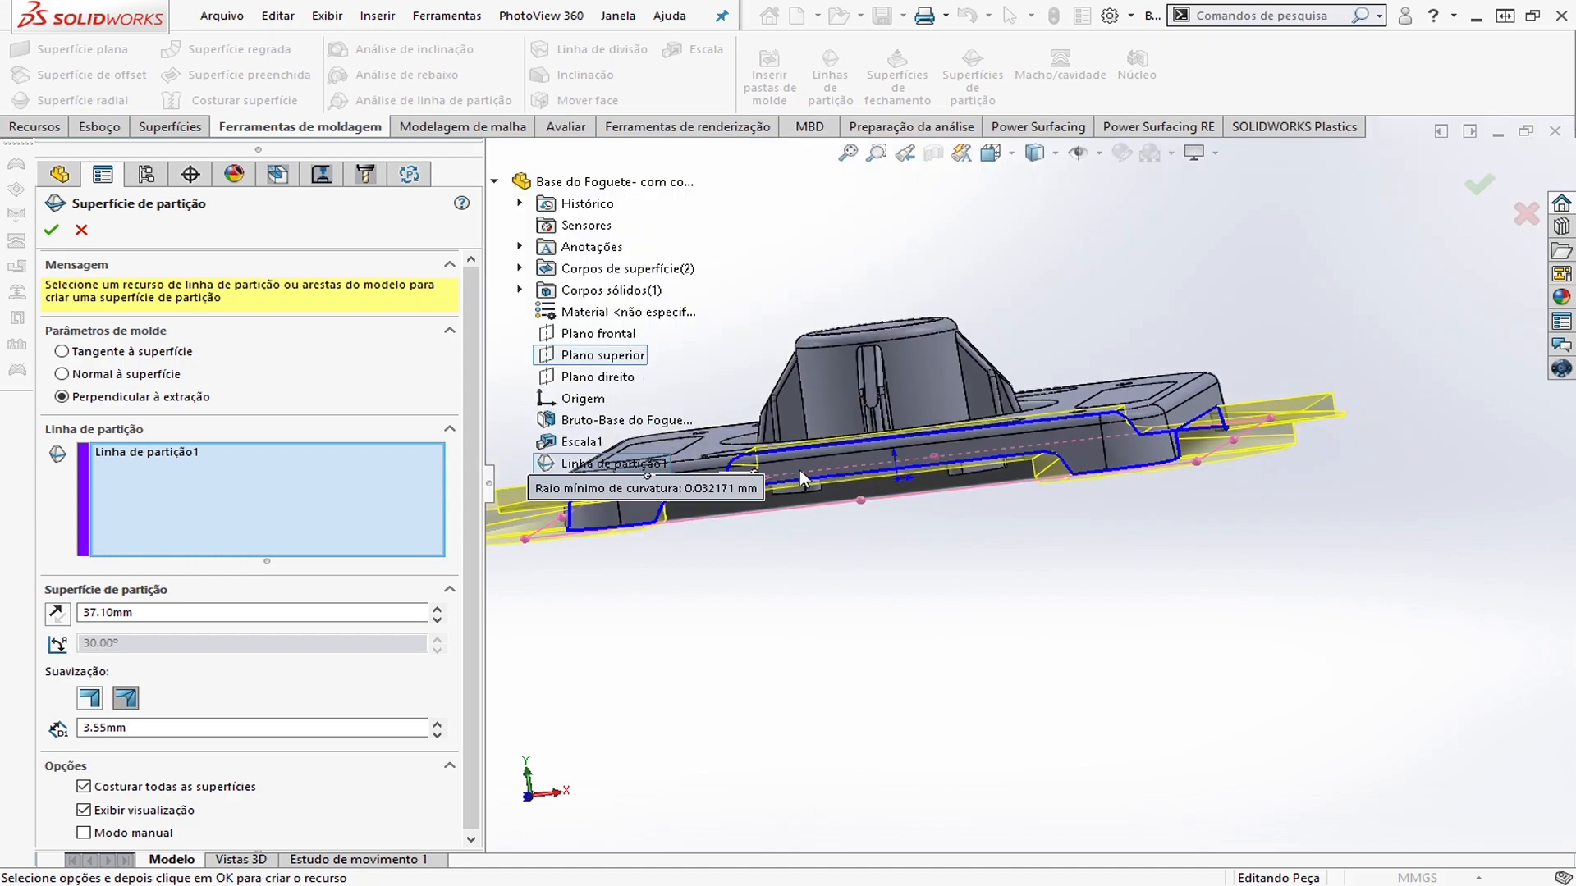
{"action": "middle_click_drag", "start_coordinate": [1018, 435], "coordinate": [1069, 476]}
{"action": "scroll", "coordinate": [1017, 535], "scroll_direction": "down", "scroll_amount": 8}
{"action": "middle_click_drag", "start_coordinate": [1150, 610], "coordinate": [1137, 646]}
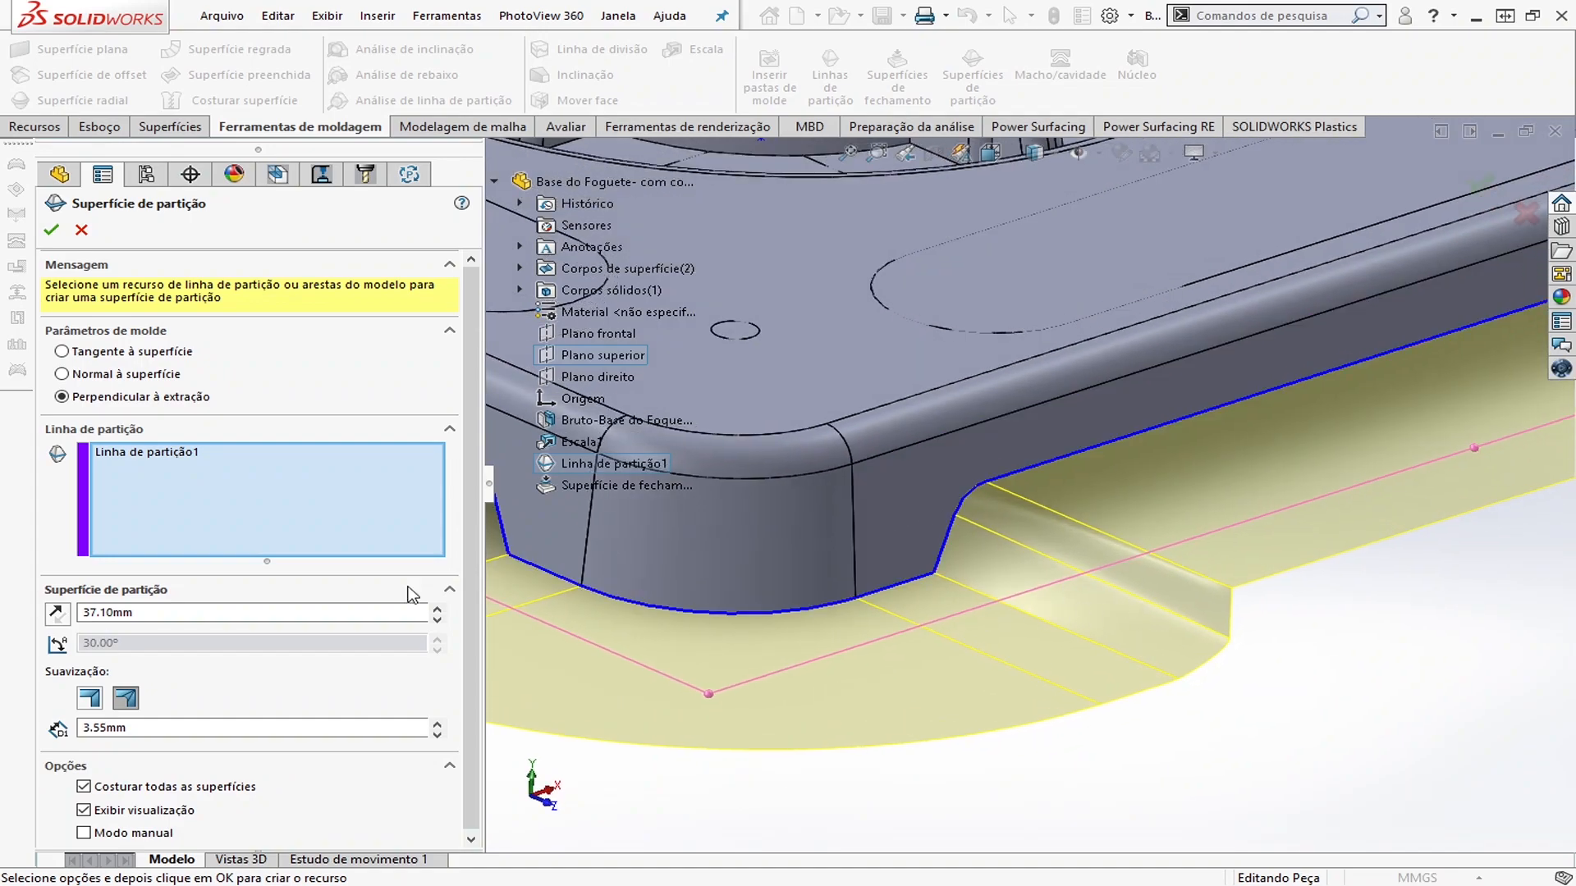
Change the parting surface type to normal to surface and check its slope from the front and from above
{"action": "left_click", "coordinate": [65, 375]}
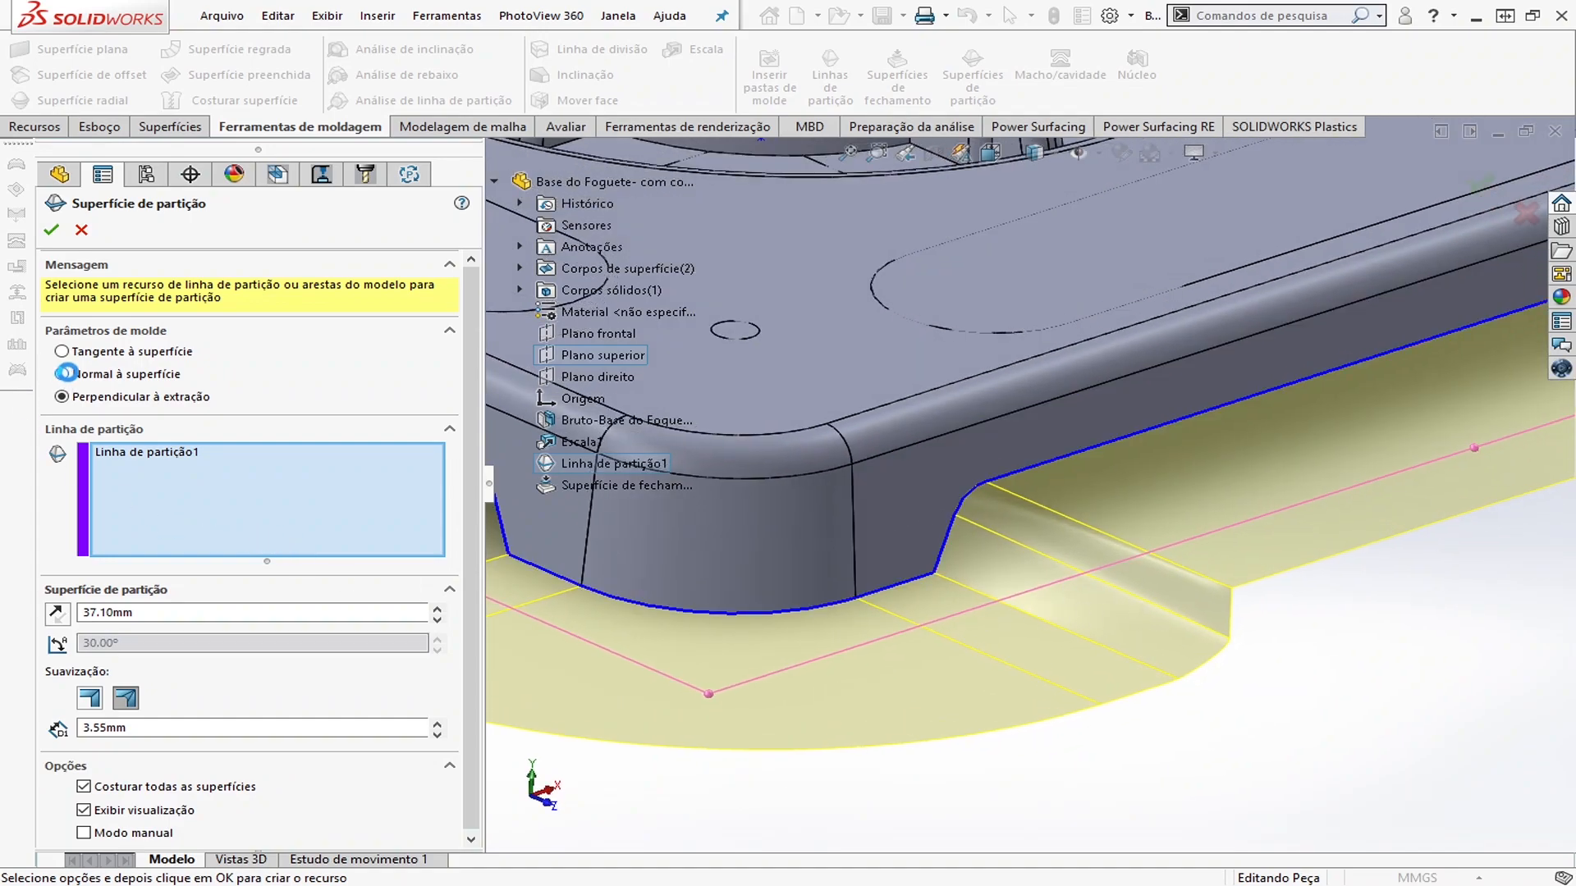
{"action": "key", "text": "f"}
{"action": "middle_click_drag", "start_coordinate": [947, 563], "coordinate": [1059, 497]}
{"action": "key", "text": "ctrl+1"}
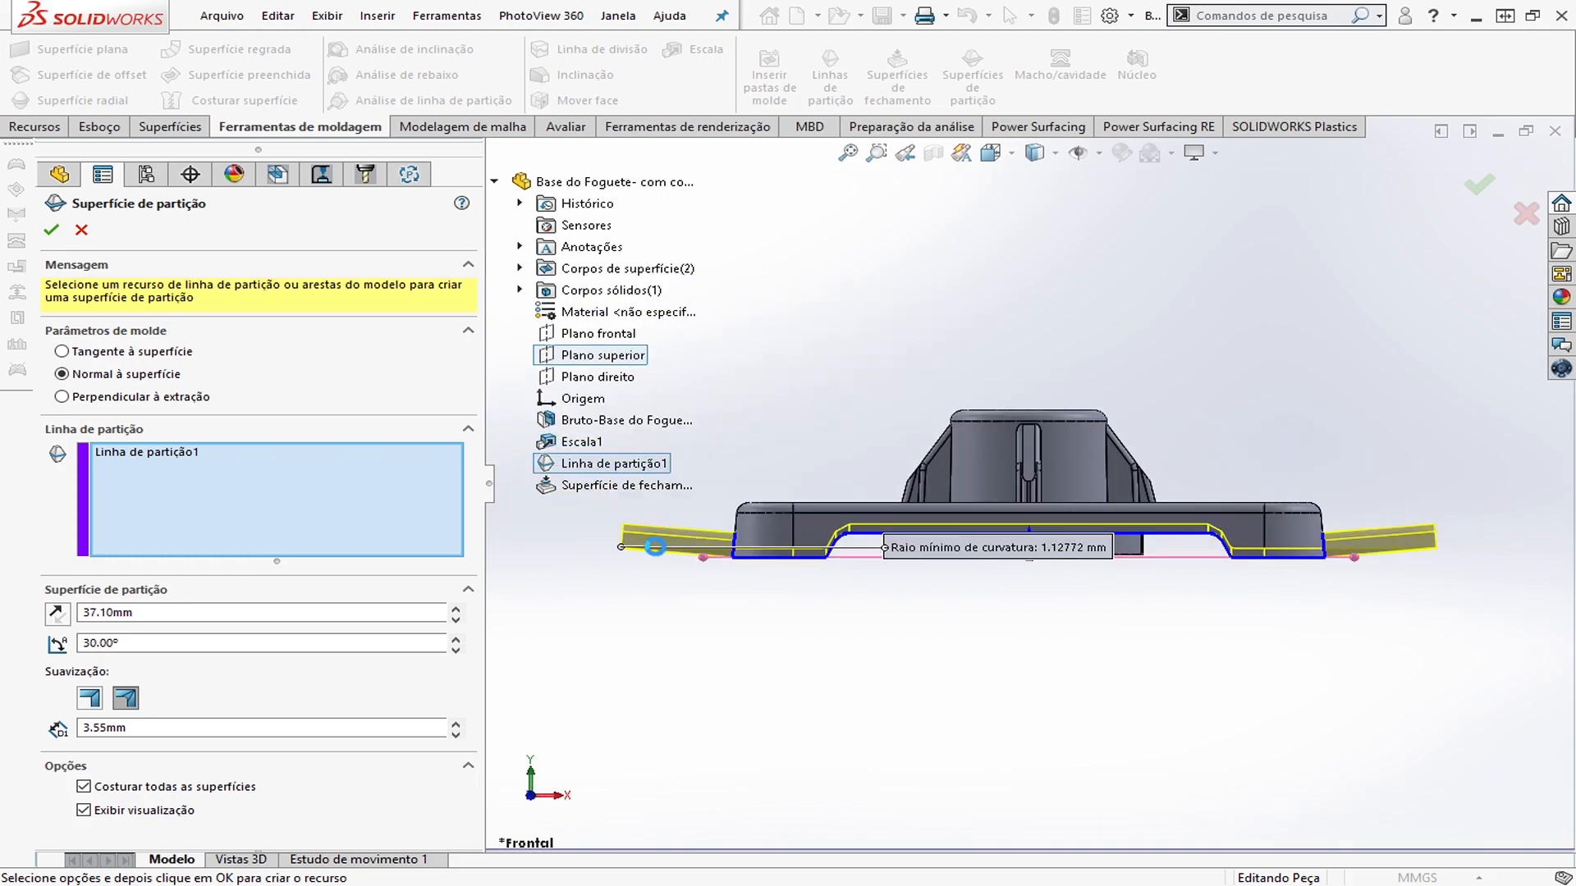
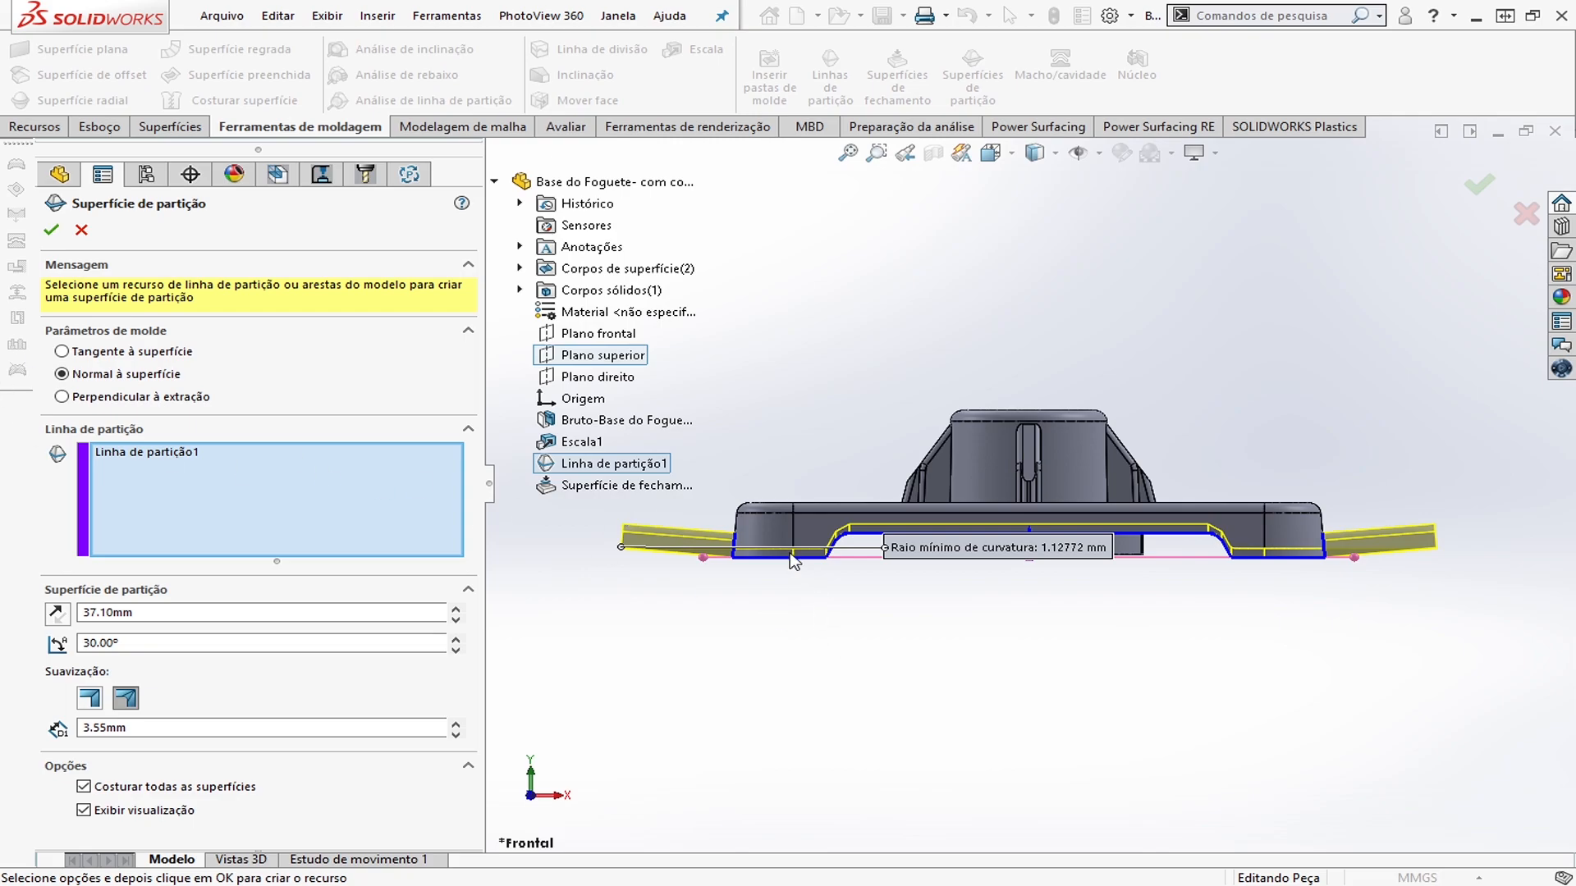
{"action": "middle_click_drag", "start_coordinate": [1159, 588], "coordinate": [1163, 729]}
{"action": "scroll", "coordinate": [1026, 482], "scroll_direction": "up", "scroll_amount": 2}
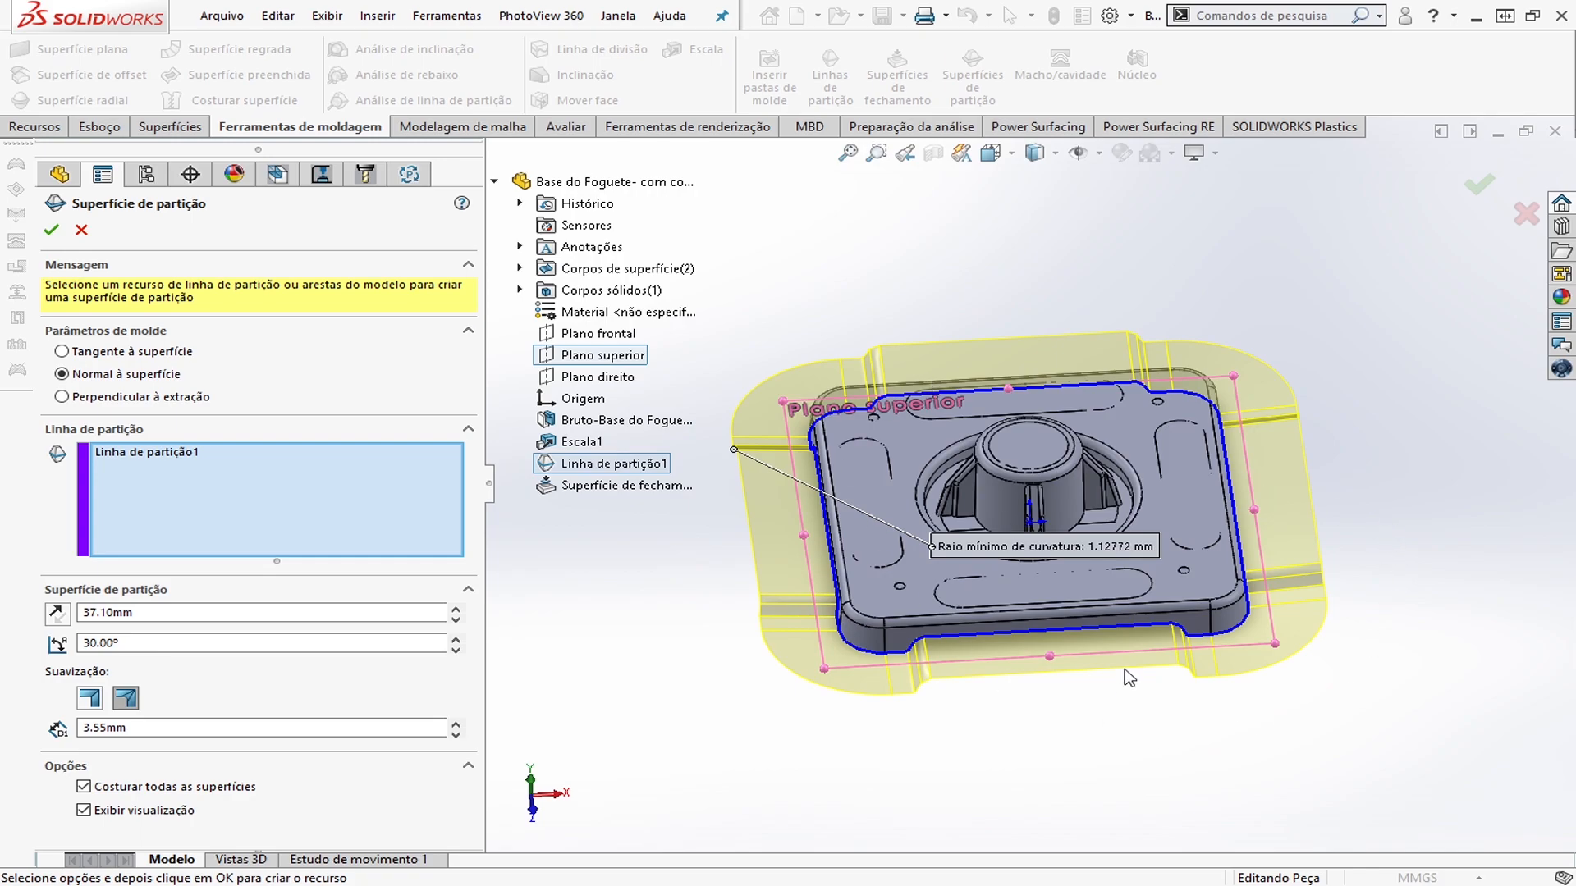
Change the parting surface type to tangent to surface and check the preview from the front, back, left side and at an angle
{"action": "key", "text": "ctrl+1"}
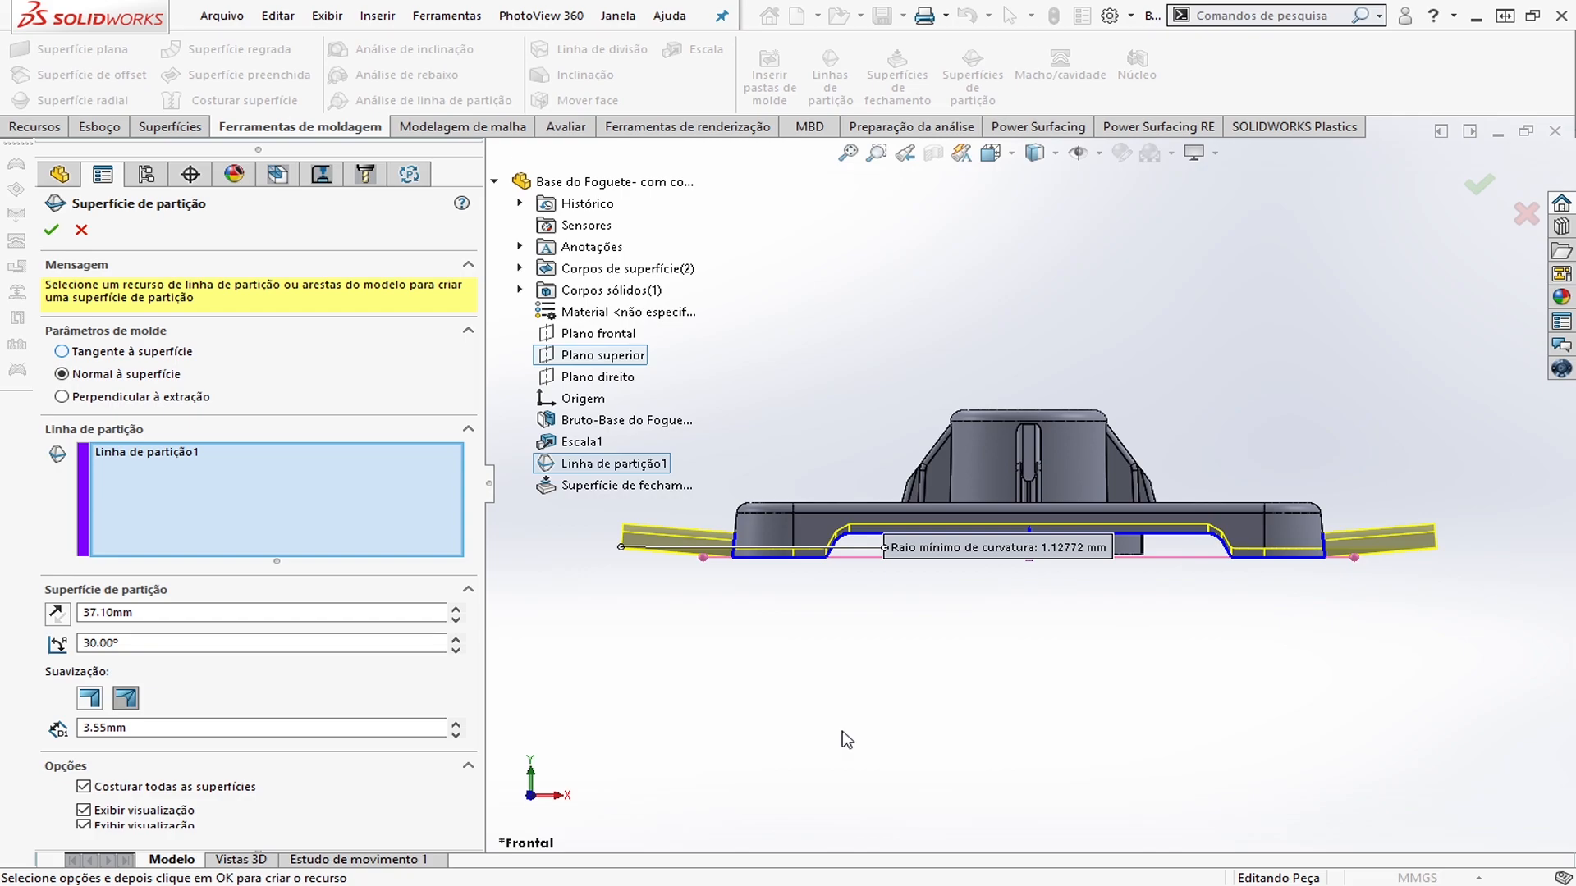
{"action": "middle_click_drag", "start_coordinate": [1226, 545], "coordinate": [1259, 656]}
{"action": "scroll", "coordinate": [1359, 584], "scroll_direction": "down", "scroll_amount": 3}
{"action": "middle_click_drag", "start_coordinate": [1357, 582], "coordinate": [1299, 581]}
{"action": "scroll", "coordinate": [1290, 581], "scroll_direction": "up", "scroll_amount": 5}
{"action": "key", "text": "ctrl+2"}
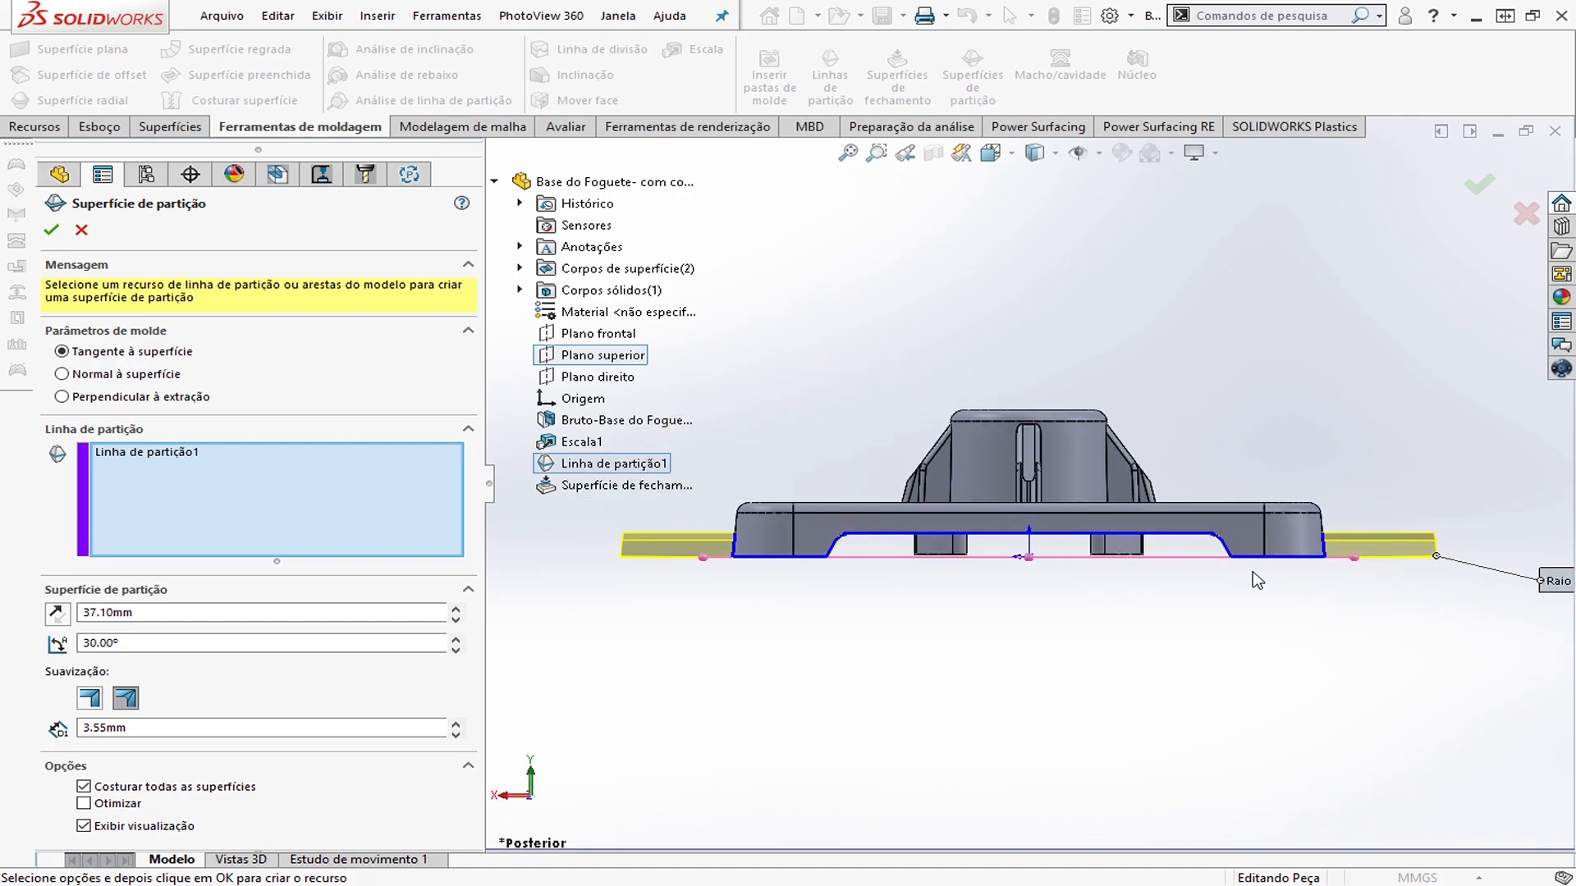
{"action": "key", "text": "ctrl+3"}
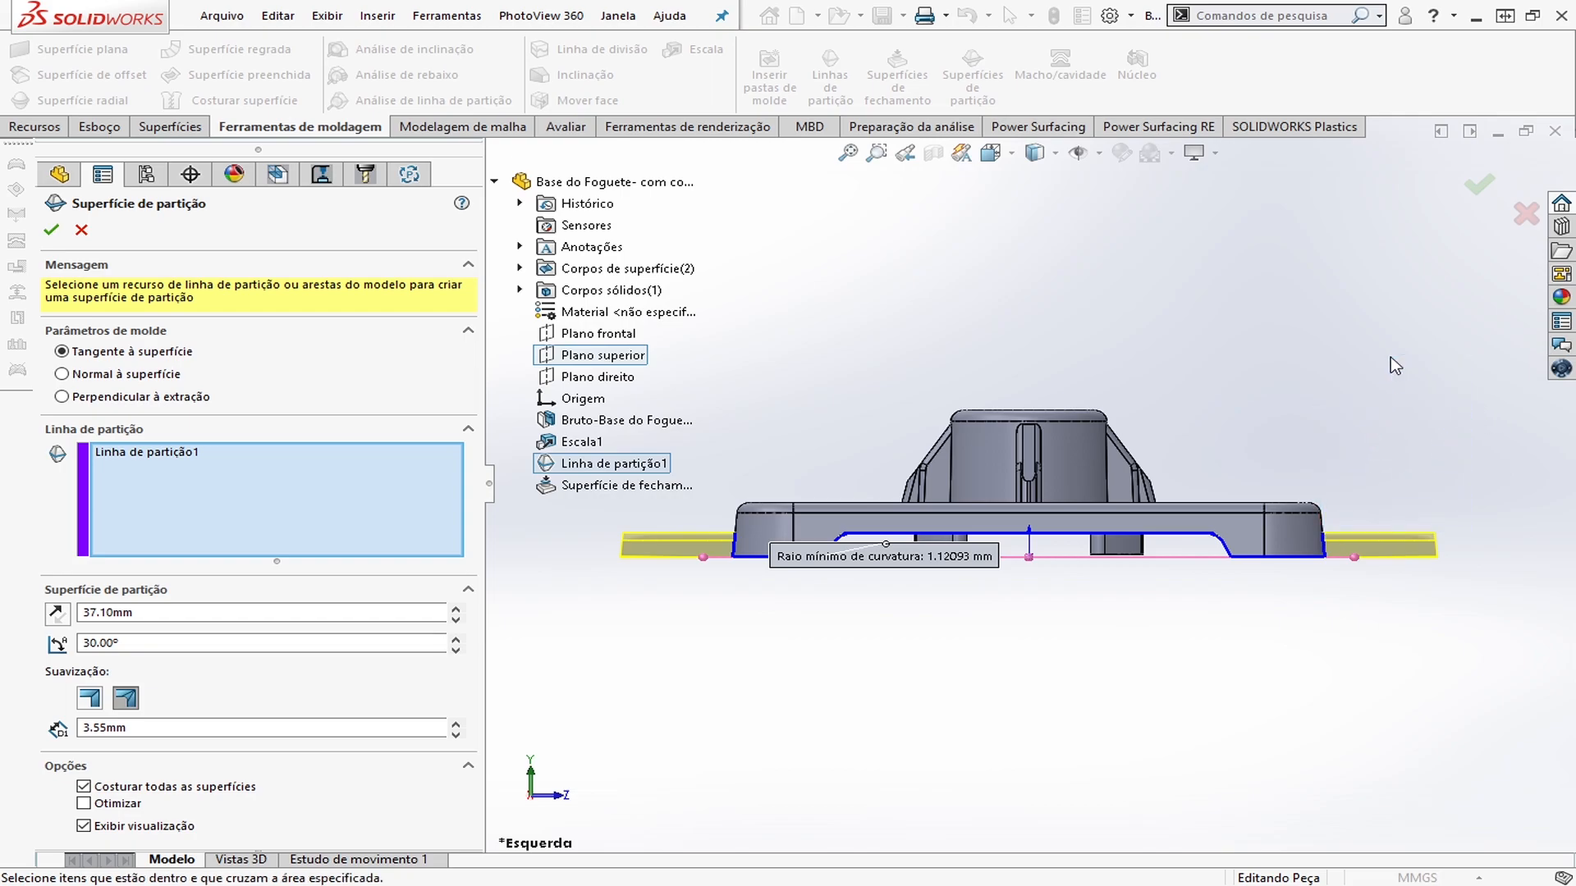
{"action": "scroll", "coordinate": [1371, 393], "scroll_direction": "up", "scroll_amount": 3}
{"action": "middle_click_drag", "start_coordinate": [1195, 427], "coordinate": [1207, 615]}
{"action": "scroll", "coordinate": [1120, 418], "scroll_direction": "up", "scroll_amount": 3}
{"action": "scroll", "coordinate": [1118, 416], "scroll_direction": "down", "scroll_amount": 2}
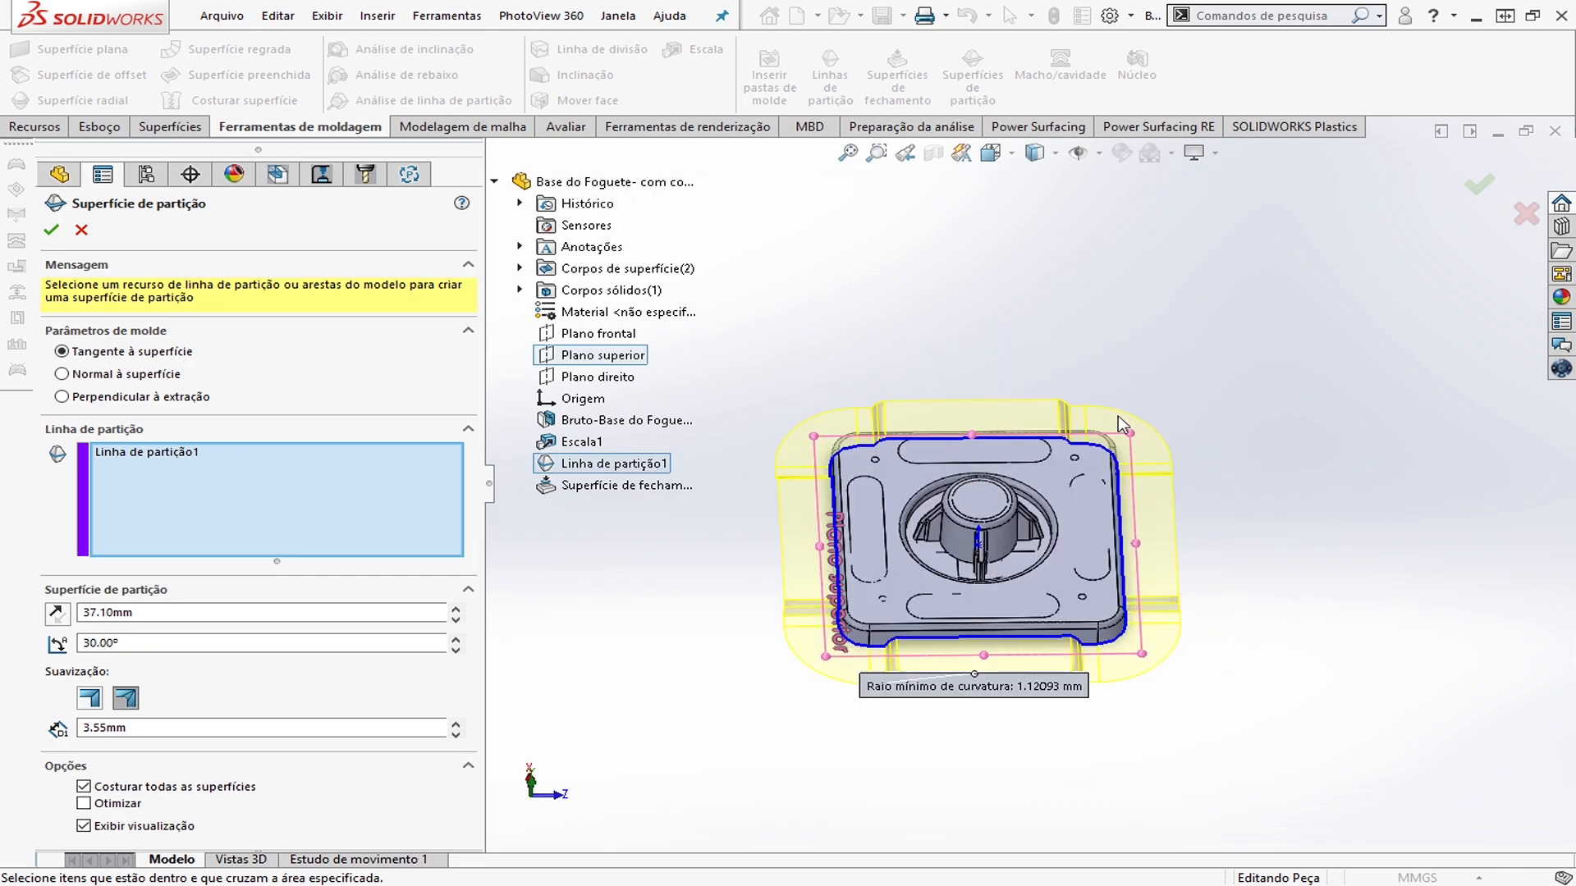
Try reducing the parting surface distance to 7.10 mm while looking at the base from above
{"action": "key", "text": "ctrl+5"}
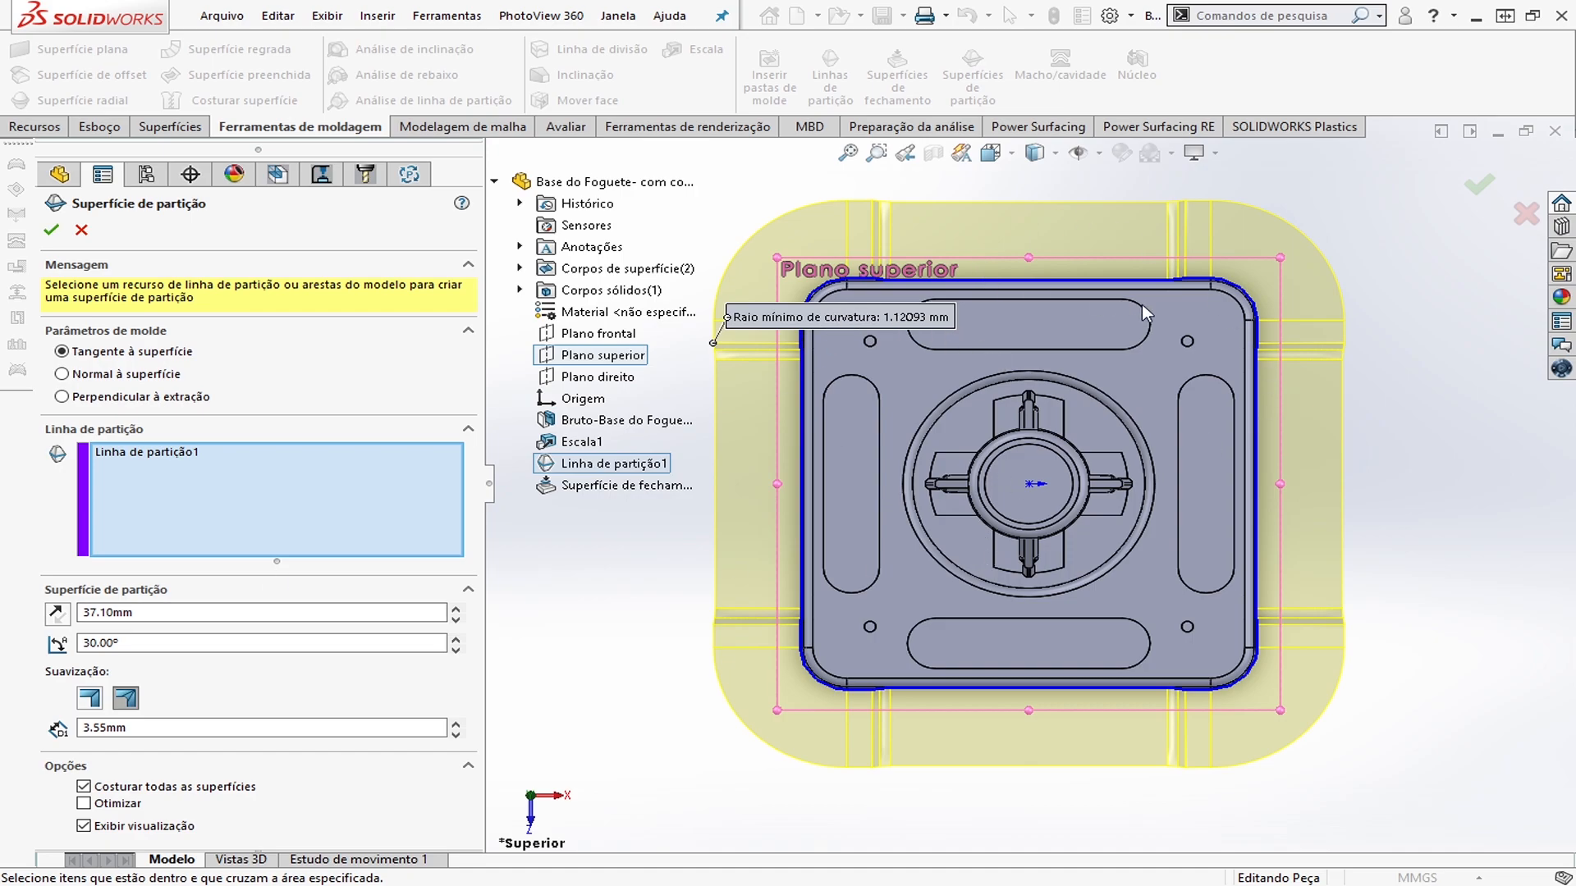
{"action": "scroll", "coordinate": [1161, 336], "scroll_direction": "up", "scroll_amount": 2}
{"action": "scroll", "coordinate": [1149, 341], "scroll_direction": "down", "scroll_amount": 2}
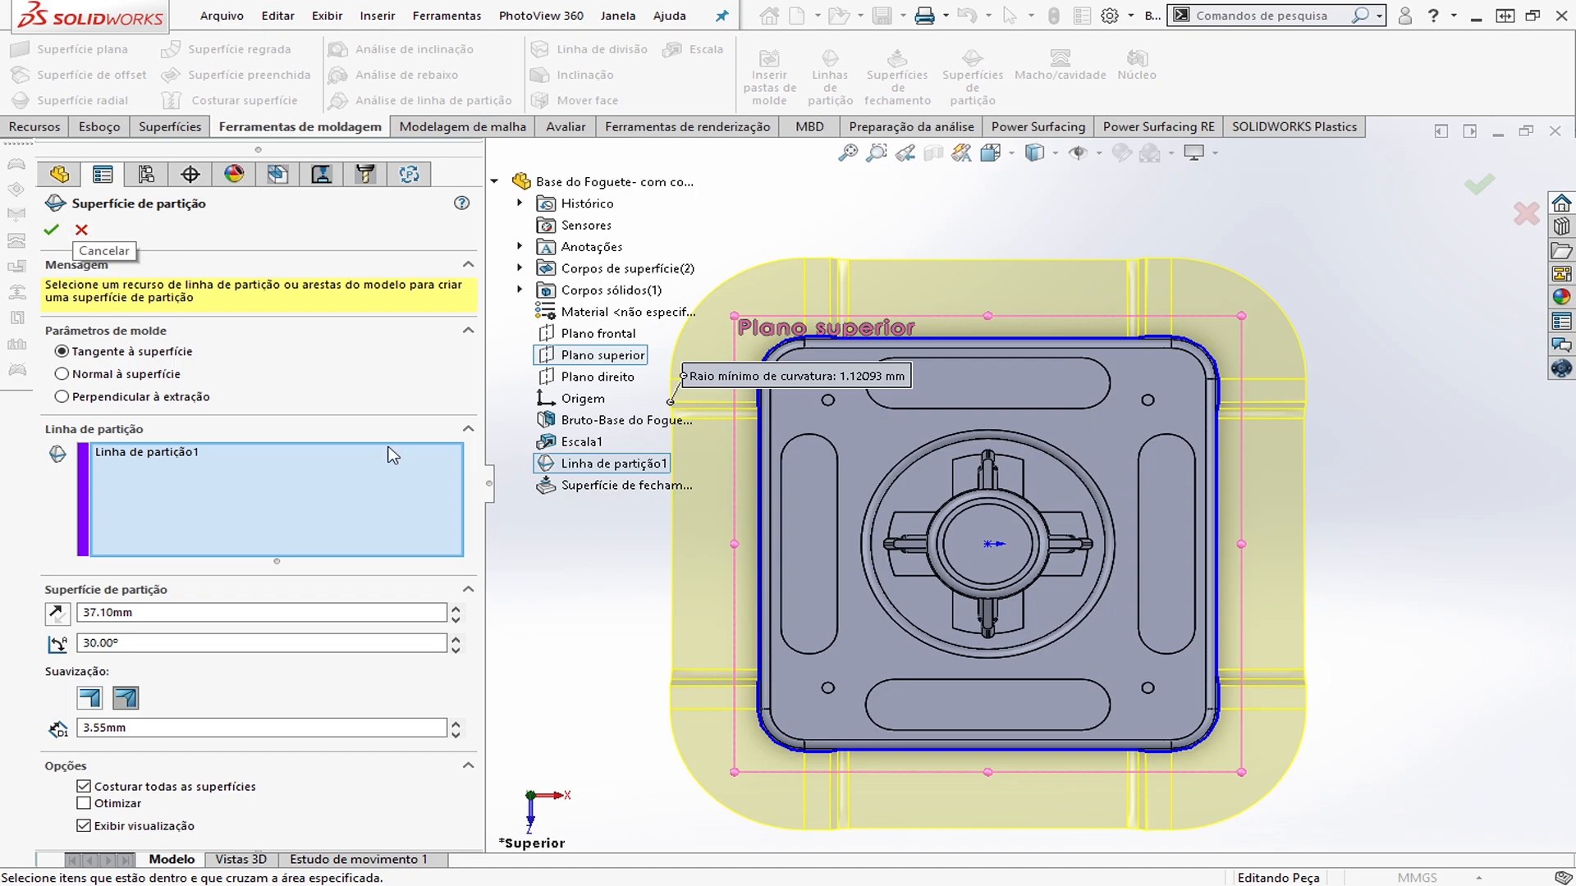
{"action": "left_click", "coordinate": [455, 620]}
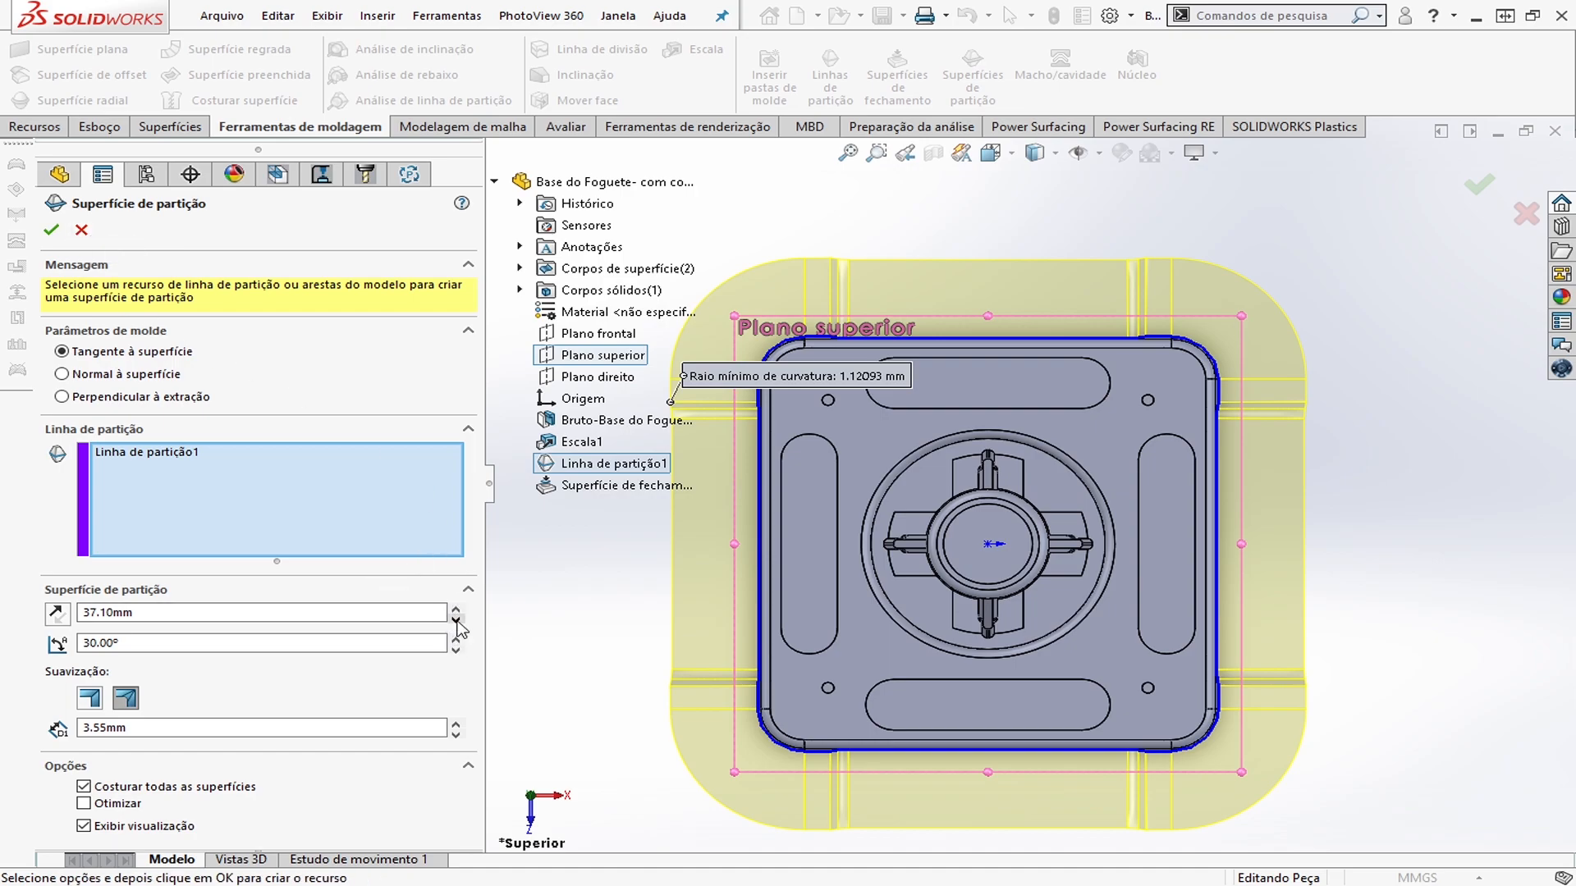
{"action": "left_click", "coordinate": [456, 620]}
{"action": "left_click", "coordinate": [455, 620]}
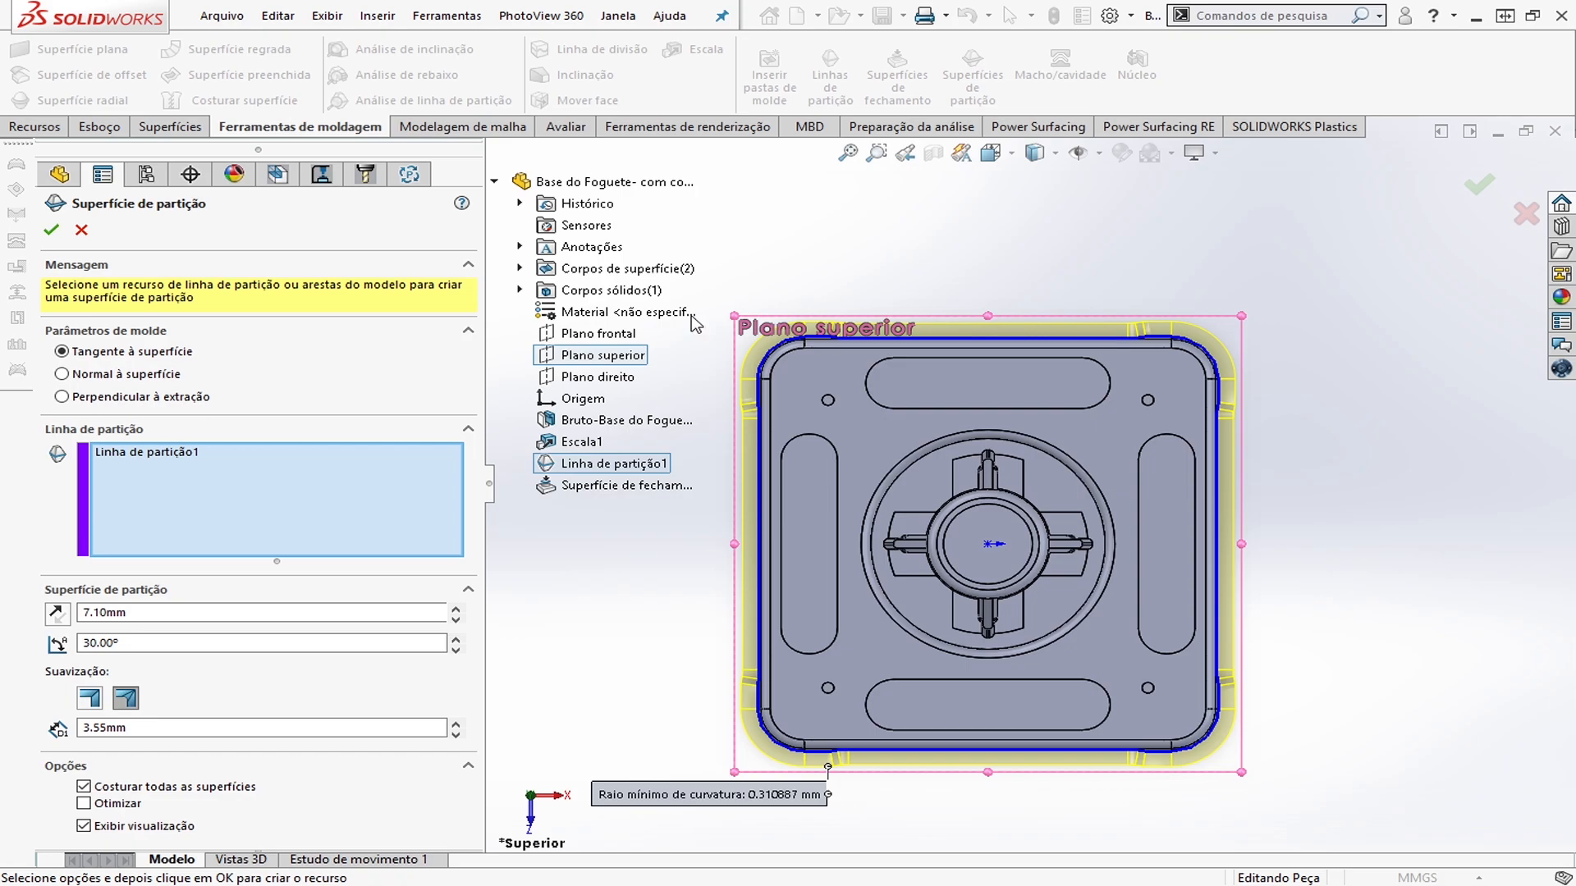
Increase the parting surface distance to 47.10 mm
{"action": "left_click", "coordinate": [456, 611]}
{"action": "left_click", "coordinate": [456, 612]}
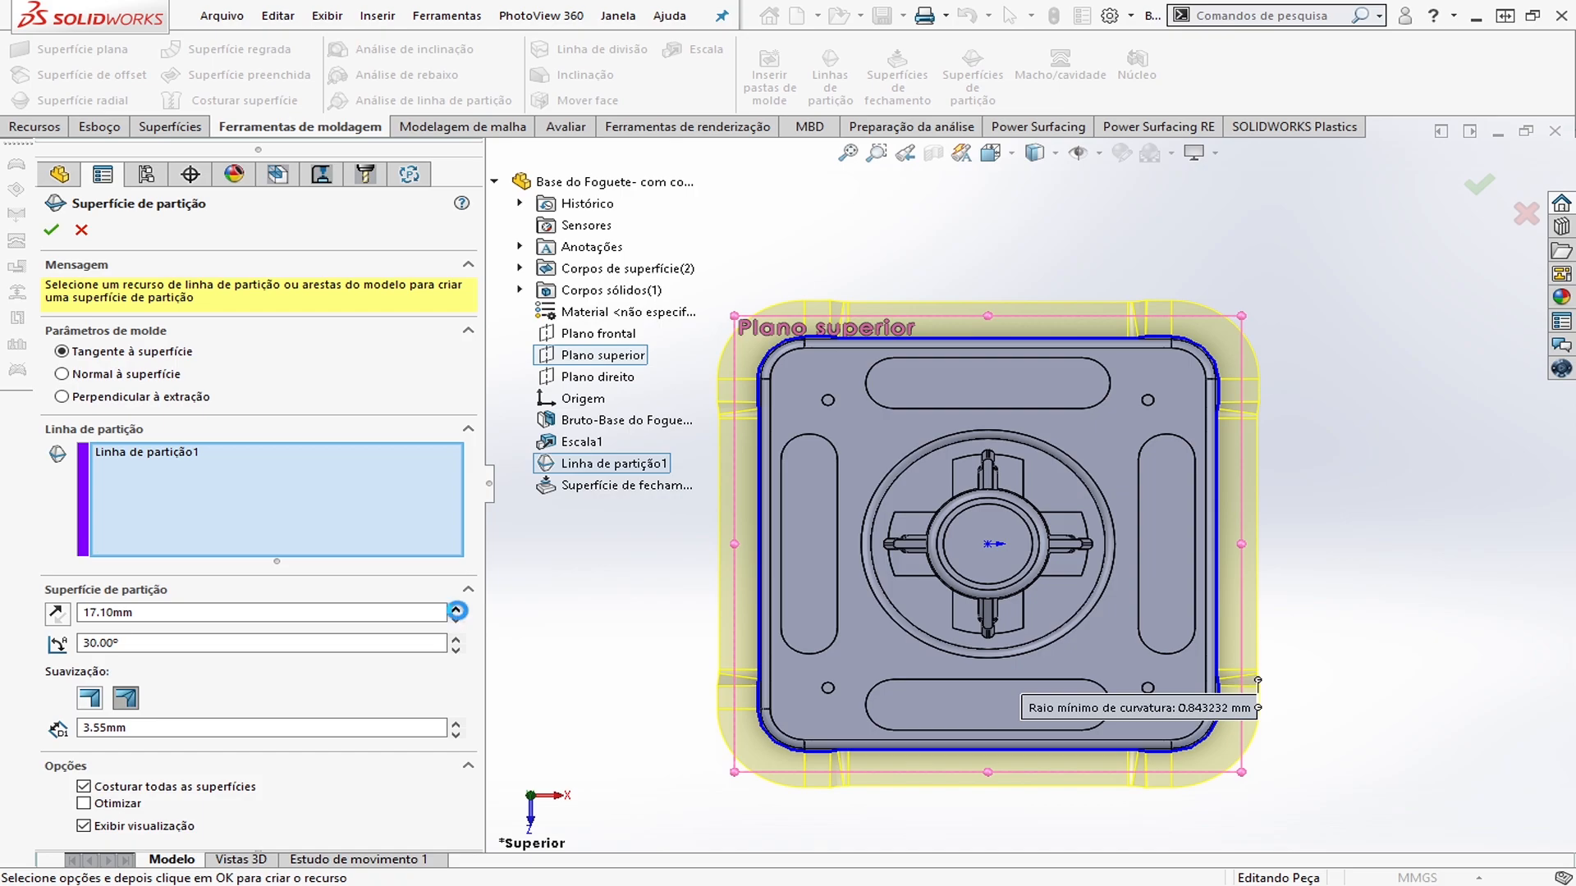
{"action": "left_click", "coordinate": [456, 611]}
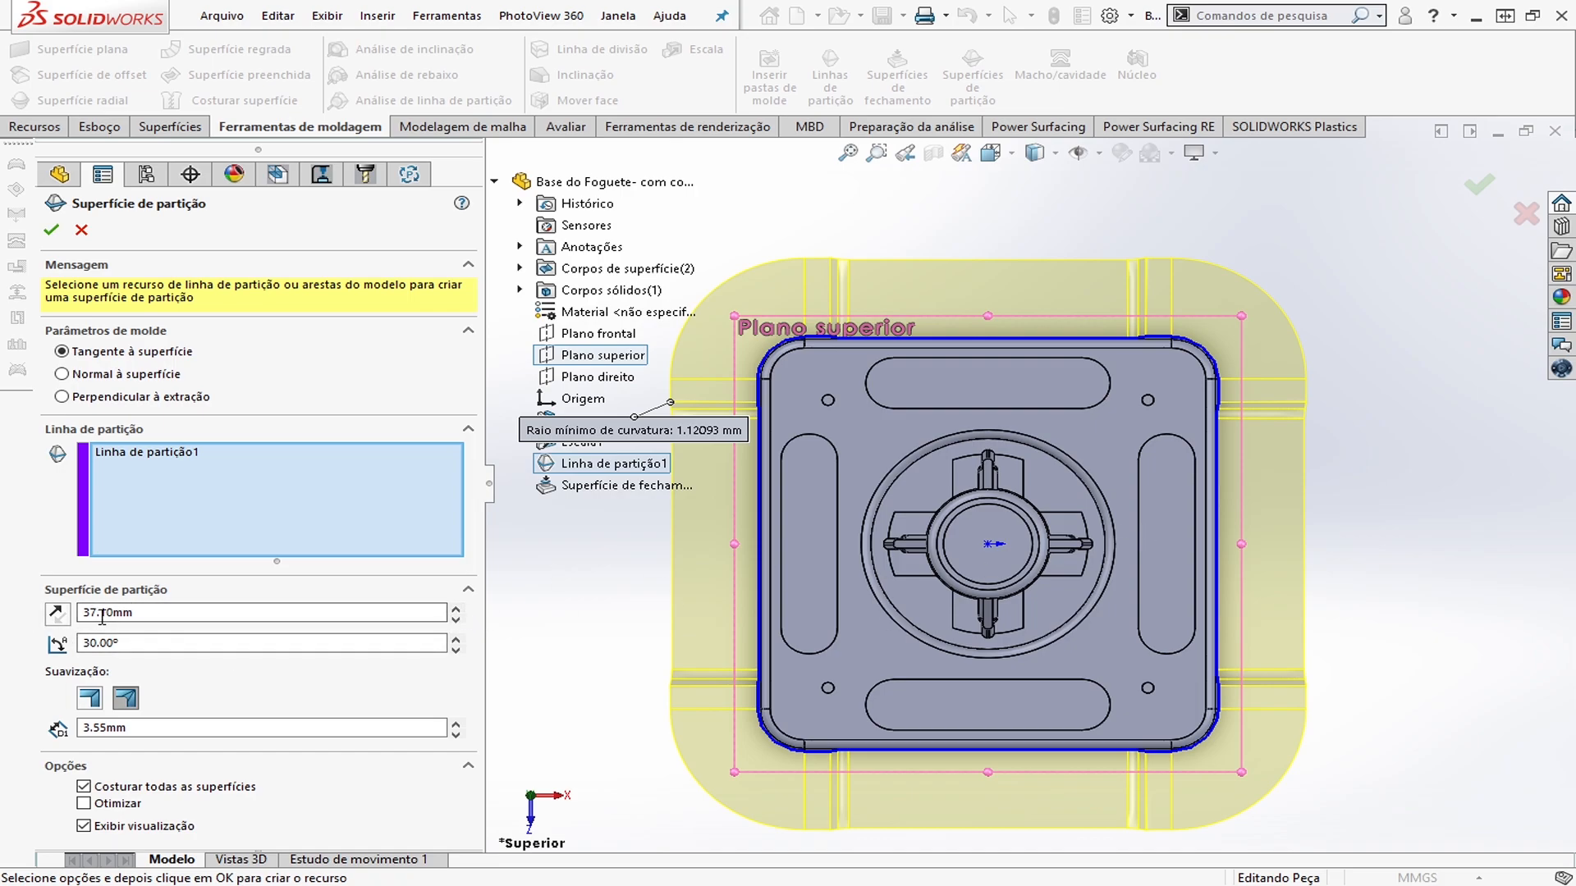
{"action": "scroll", "coordinate": [907, 538], "scroll_direction": "up", "scroll_amount": 3}
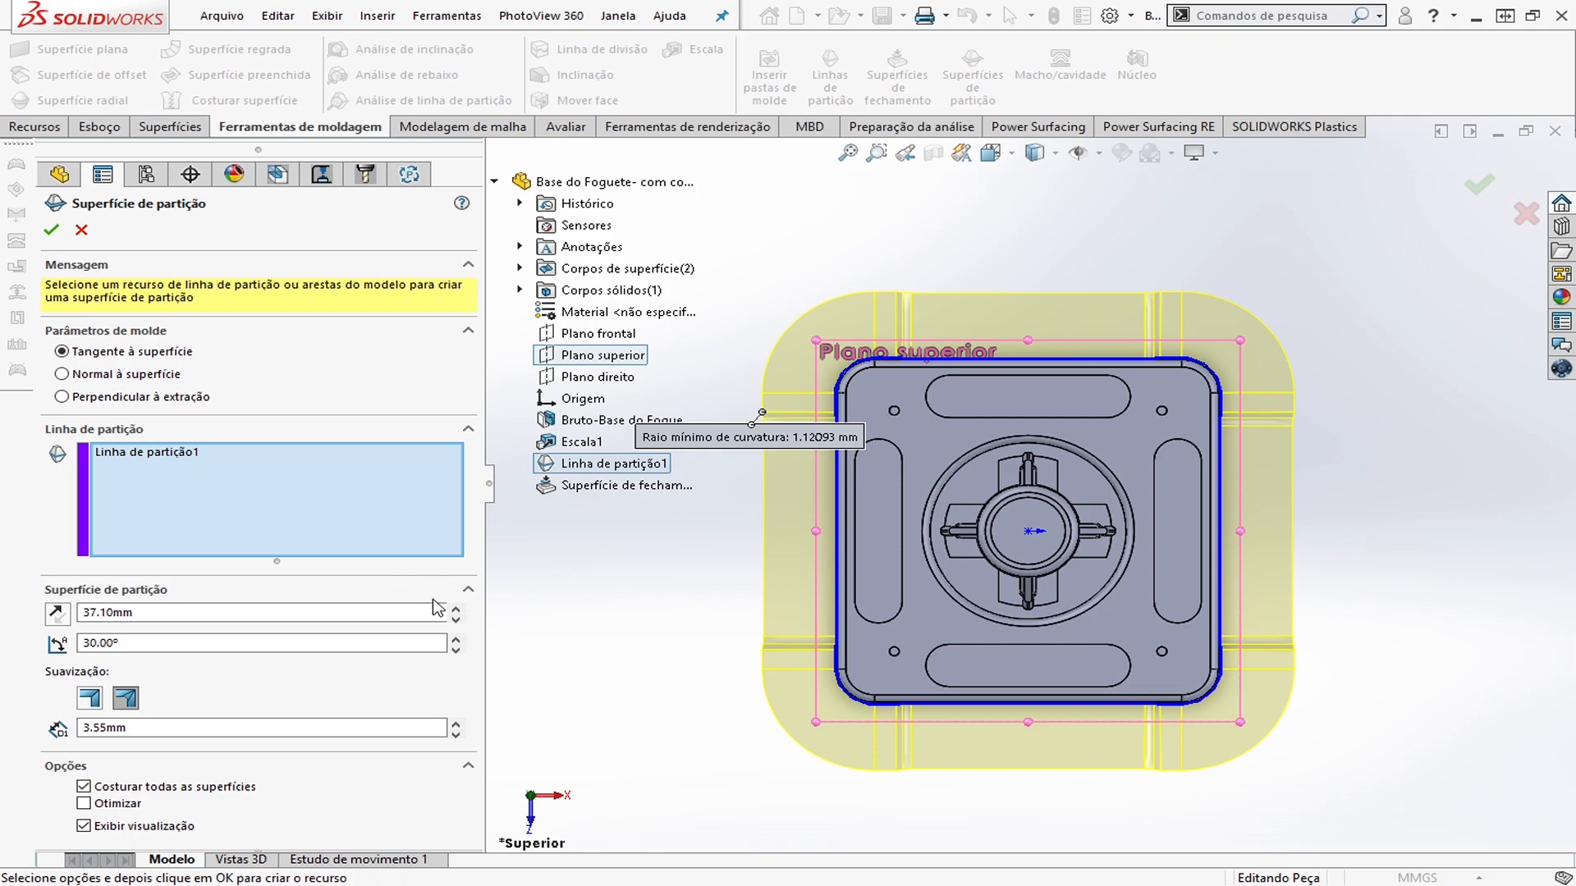
{"action": "left_click", "coordinate": [456, 609]}
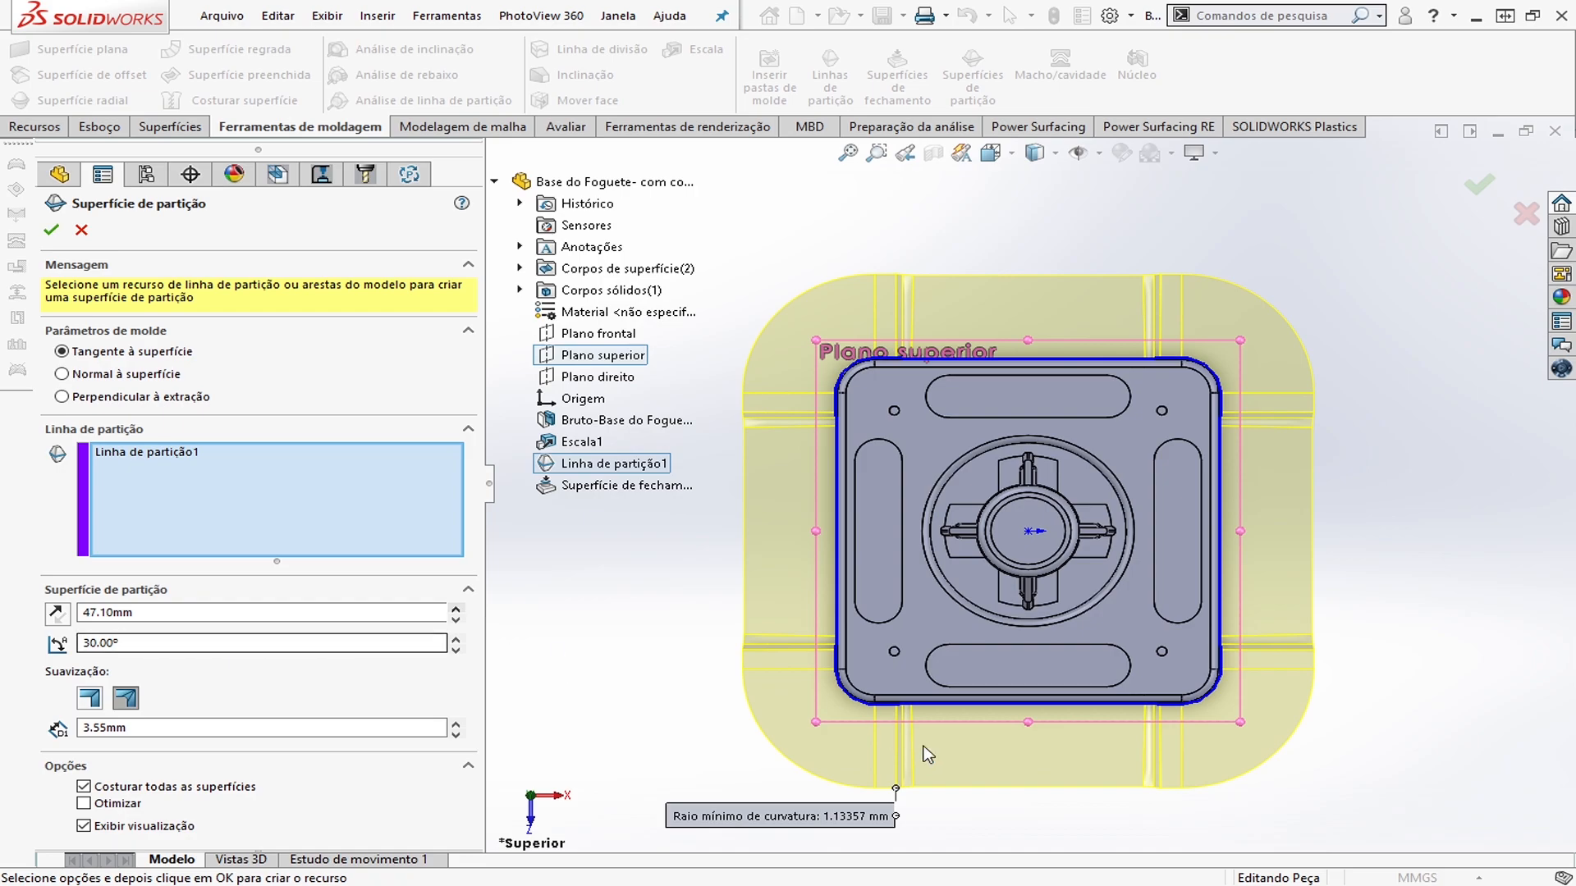
Check the tangent surface's stepped transition beside the base's corner and create the parting surface
{"action": "scroll", "coordinate": [953, 706], "scroll_direction": "down", "scroll_amount": 5}
{"action": "middle_click_drag", "start_coordinate": [924, 649], "coordinate": [917, 375]}
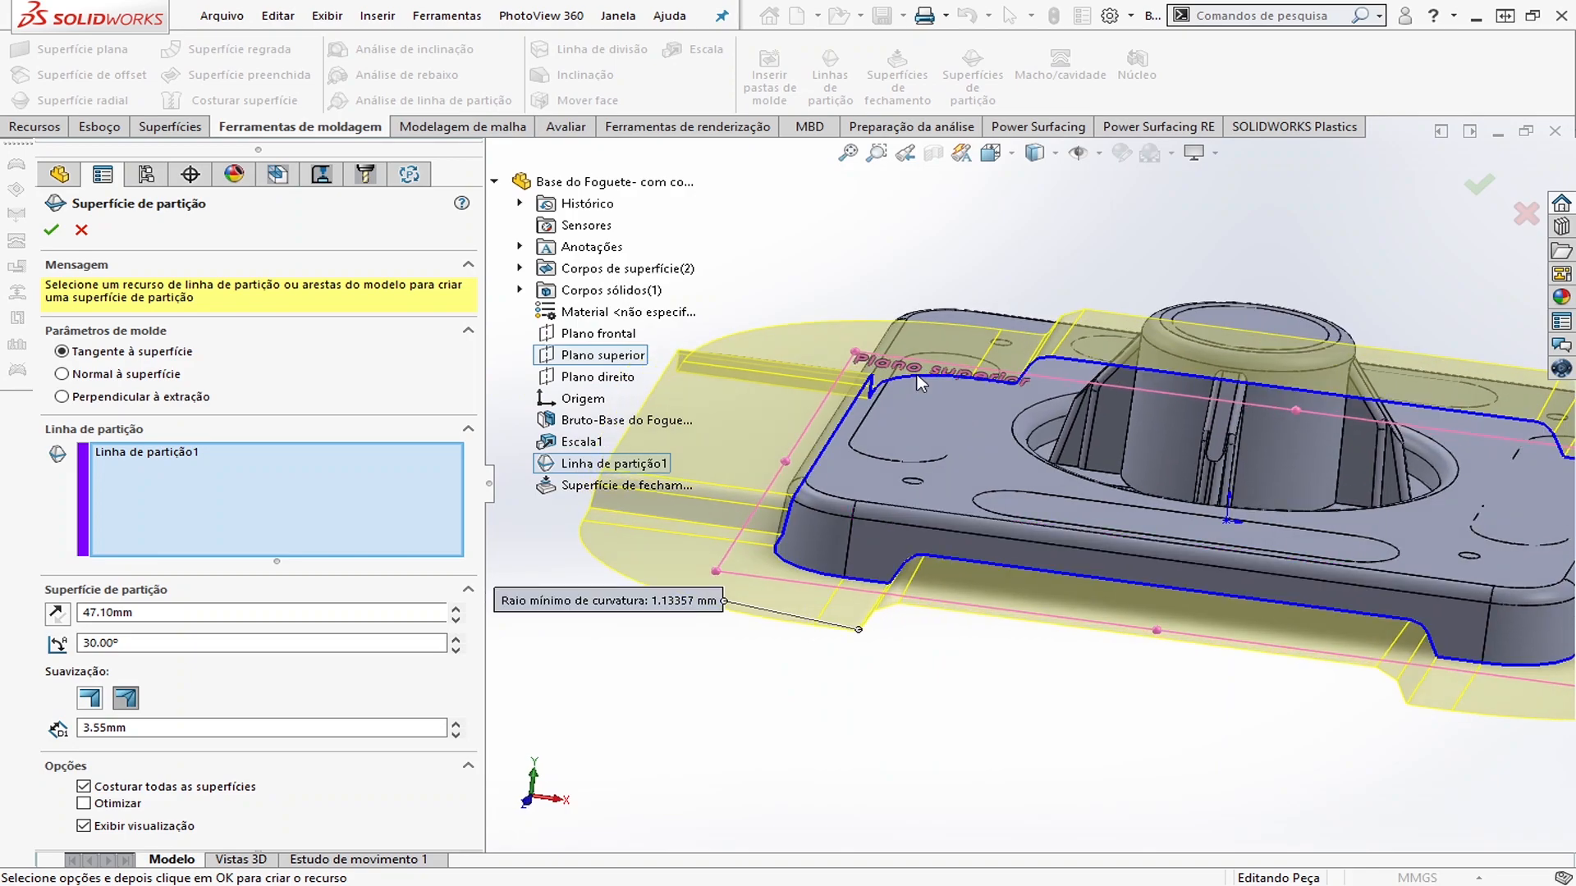
{"action": "key", "text": "ctrl+5"}
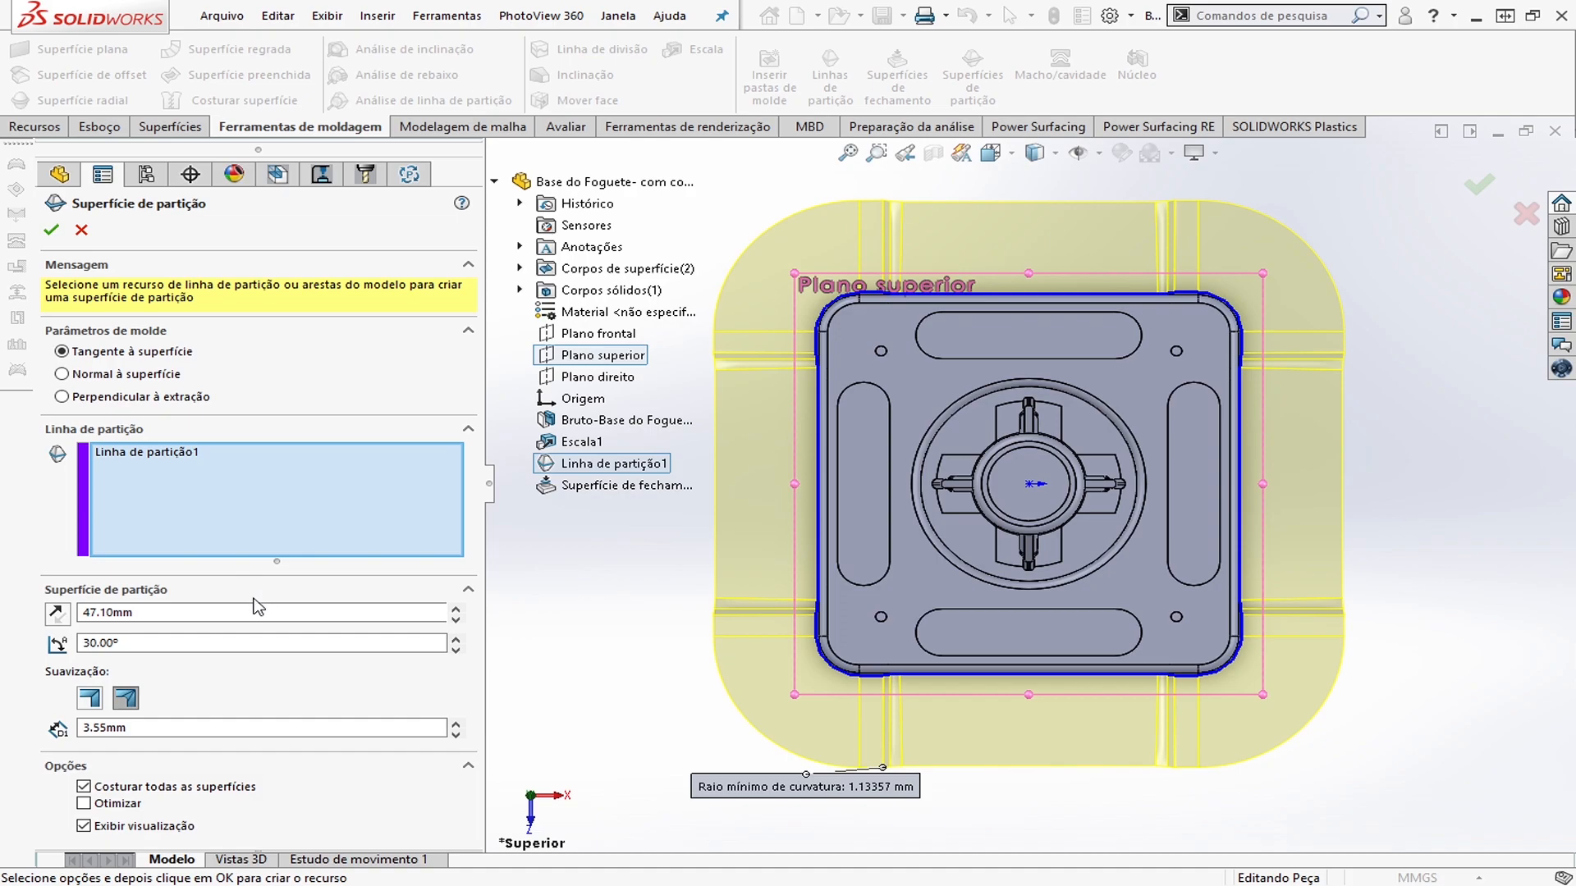
{"action": "scroll", "coordinate": [898, 234], "scroll_direction": "down", "scroll_amount": 5}
{"action": "middle_click_drag", "start_coordinate": [1018, 329], "coordinate": [998, 367]}
{"action": "scroll", "coordinate": [999, 367], "scroll_direction": "up", "scroll_amount": 10}
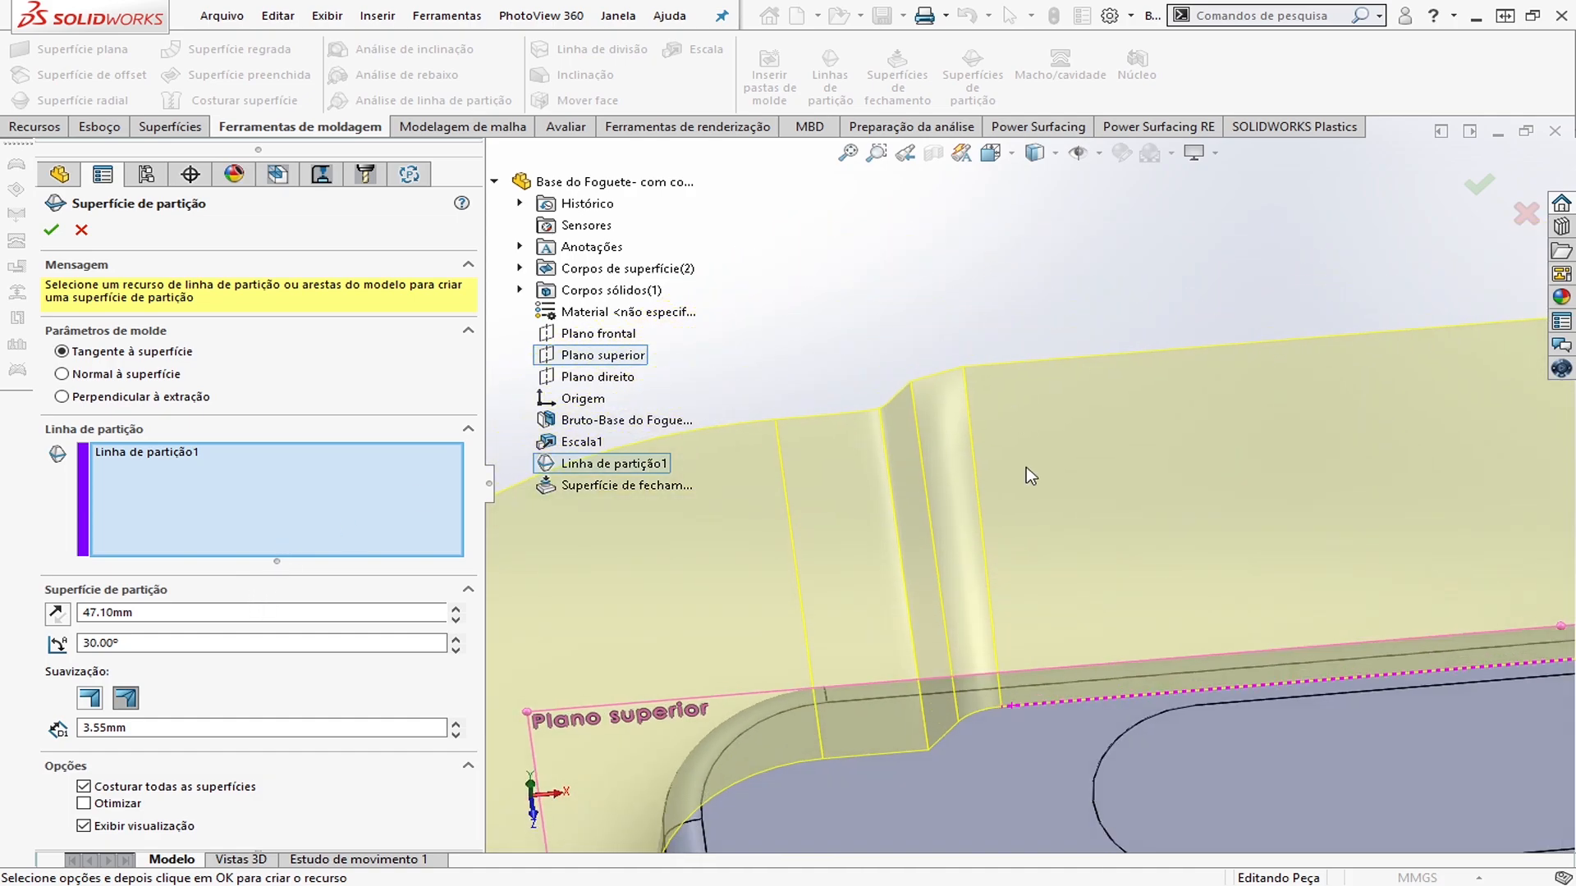
{"action": "scroll", "coordinate": [813, 482], "scroll_direction": "down", "scroll_amount": 3}
{"action": "left_click", "coordinate": [51, 233]}
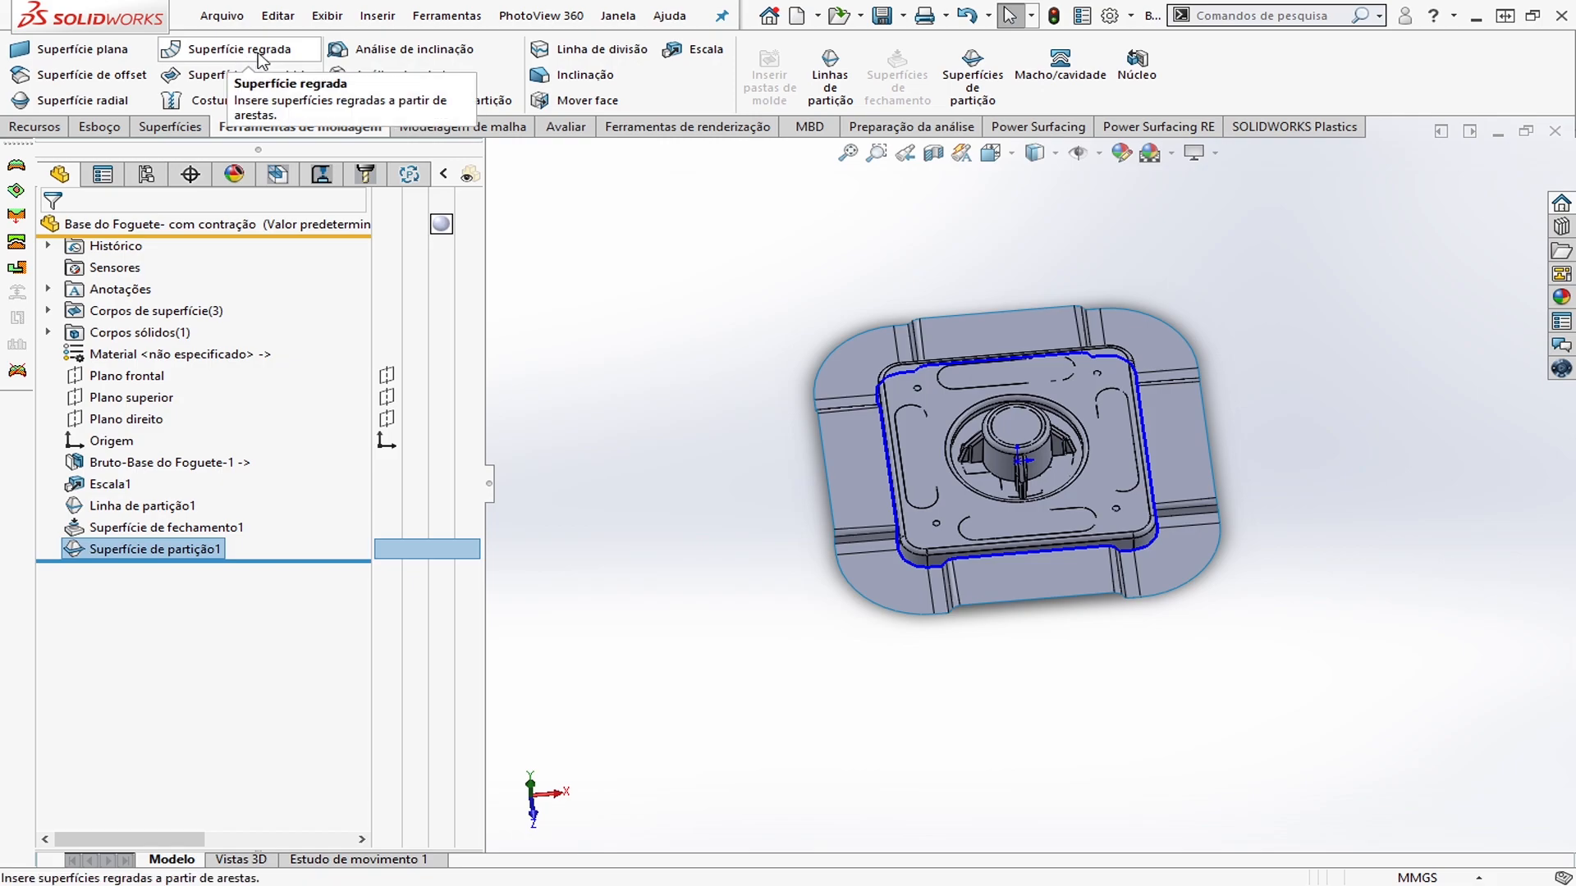
Save the scaled base part together with its referenced Base do Foguete part
{"action": "middle_click_drag", "start_coordinate": [1110, 538], "coordinate": [1047, 378]}
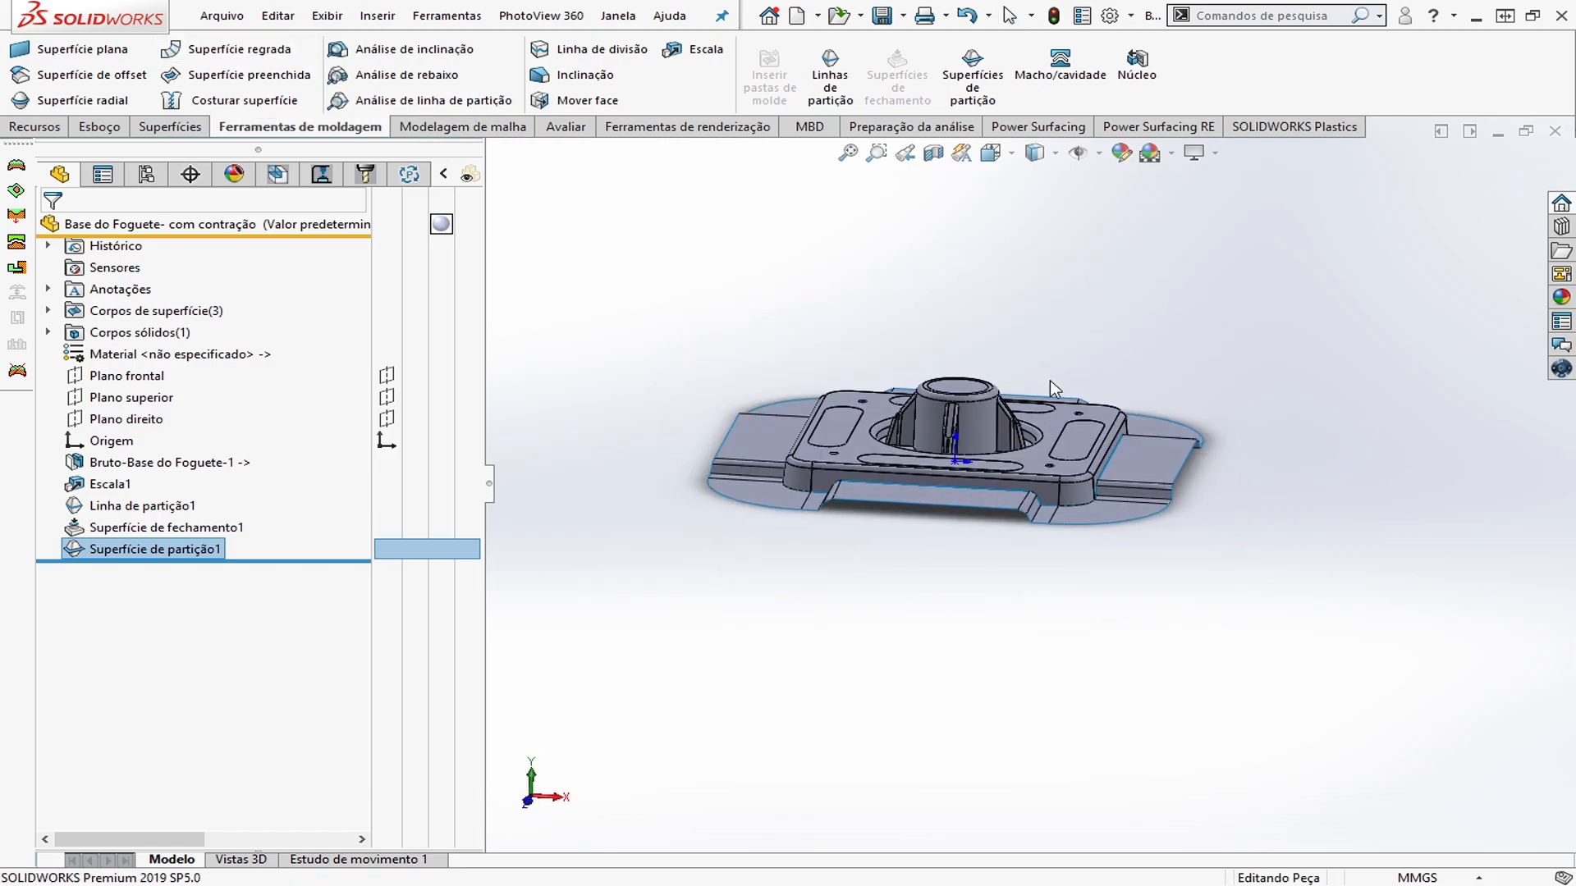
{"action": "scroll", "coordinate": [905, 400], "scroll_direction": "down", "scroll_amount": 3}
{"action": "left_click", "coordinate": [880, 16]}
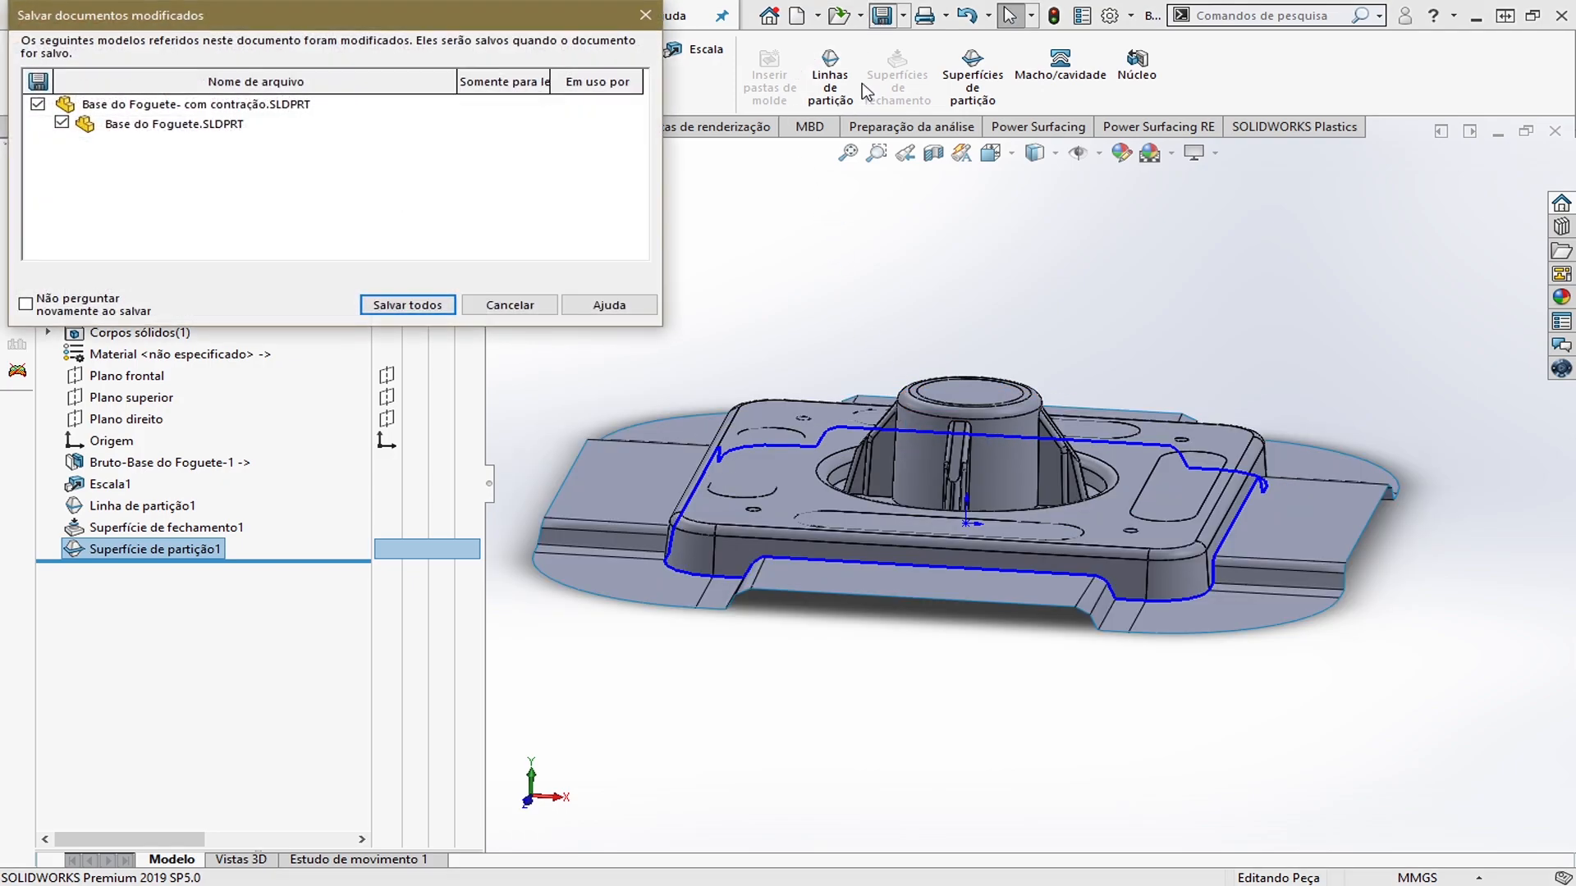
{"action": "left_click", "coordinate": [424, 300]}
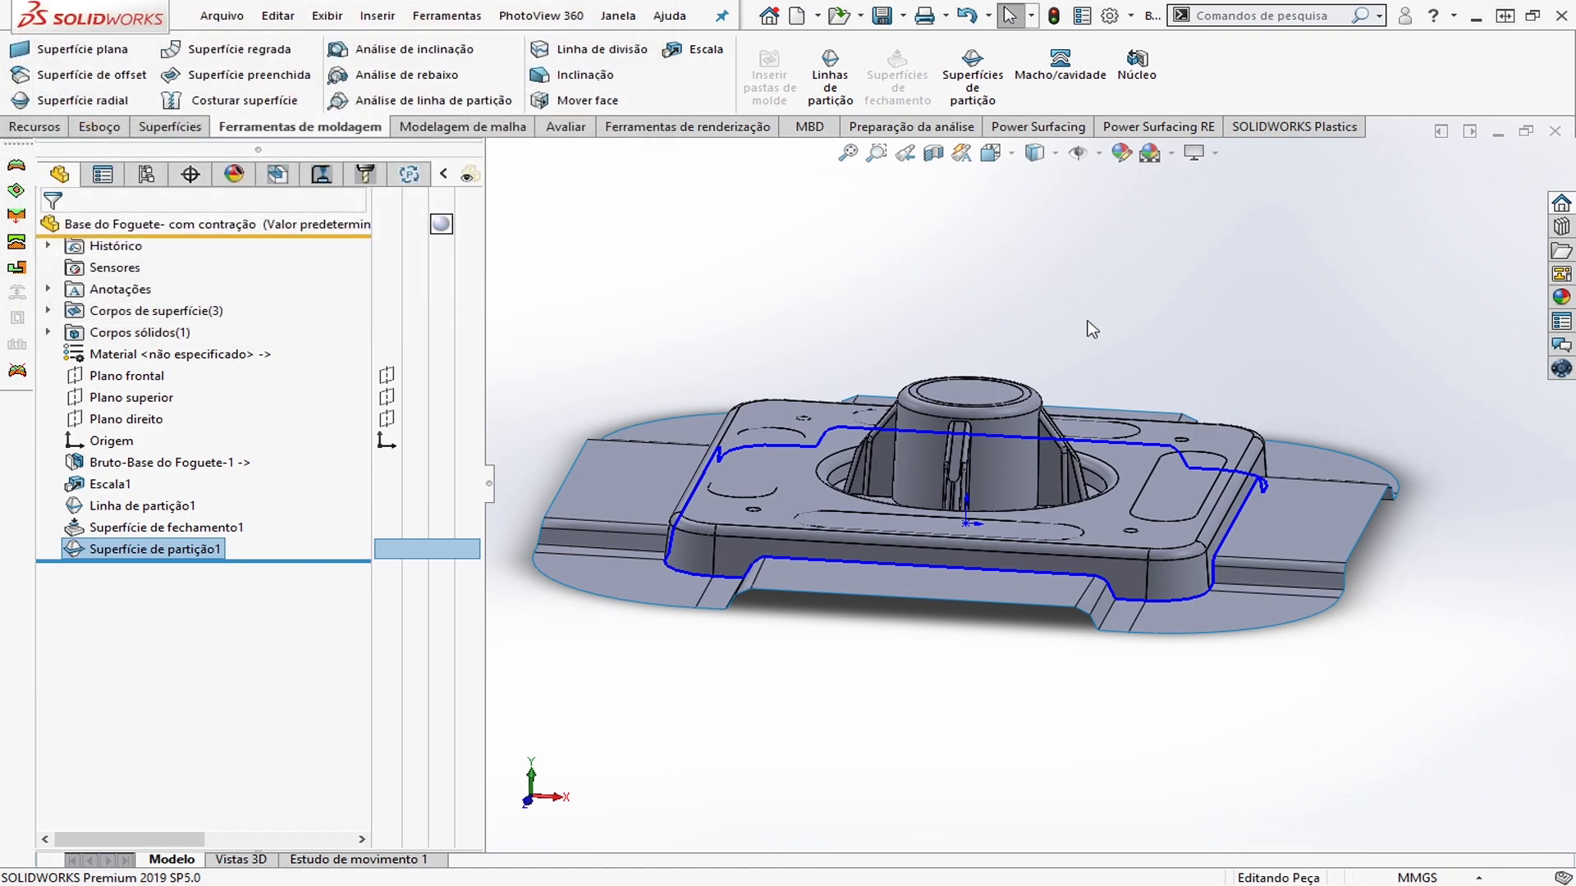
Orient the view normal to the top plane (Plano superior) and start a sketch on that plane
{"action": "key", "text": "f"}
{"action": "scroll", "coordinate": [870, 430], "scroll_direction": "down", "scroll_amount": 1}
{"action": "middle_click_drag", "start_coordinate": [1027, 434], "coordinate": [1039, 474]}
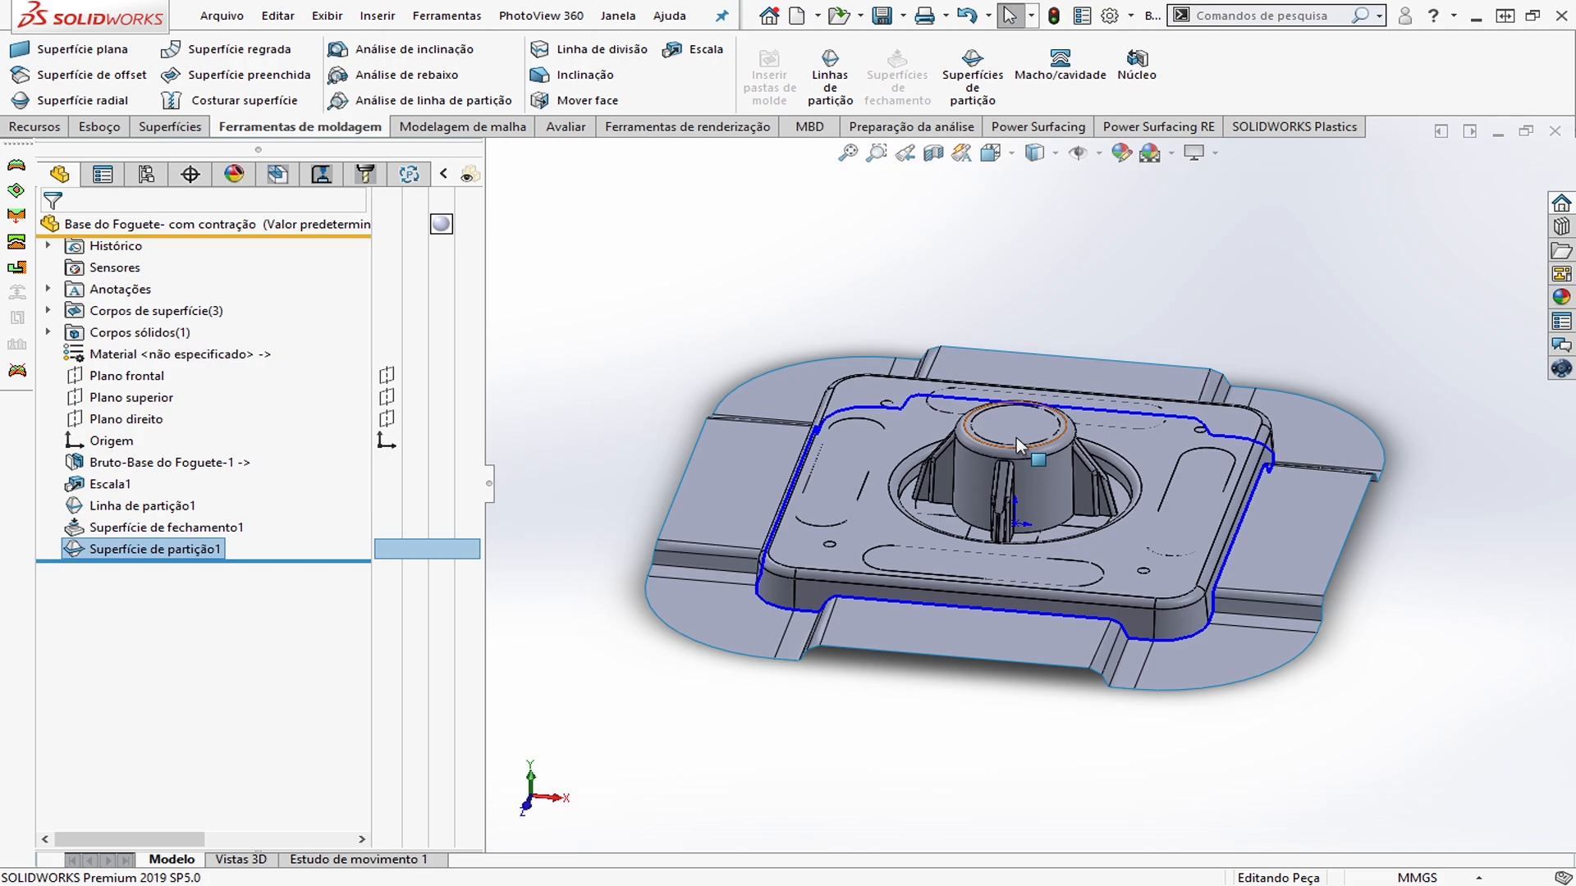
{"action": "key", "text": "ctrl+8"}
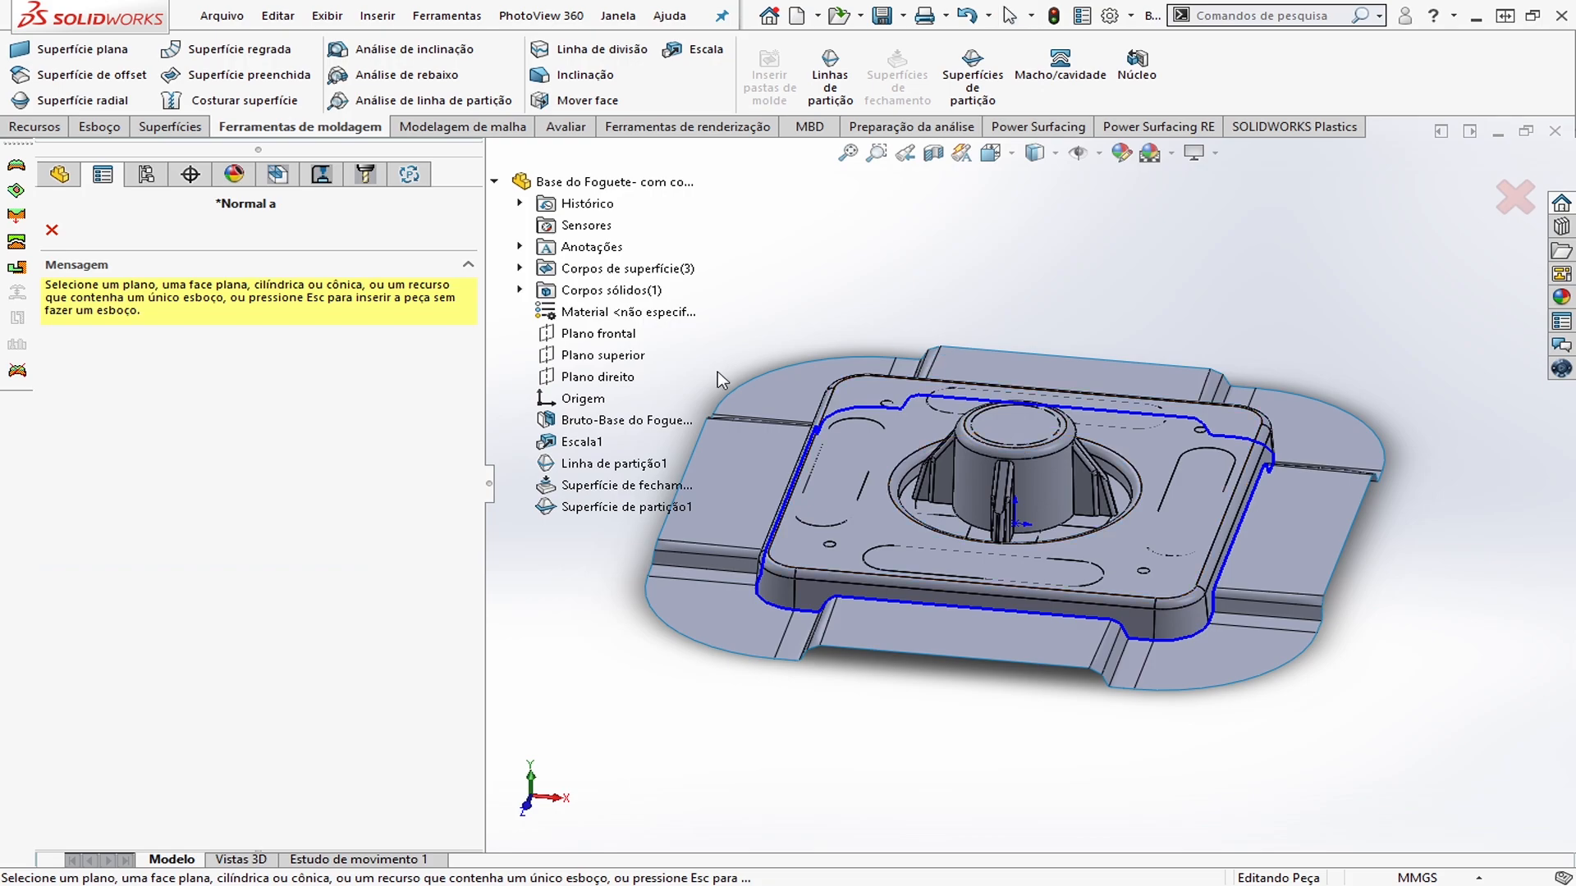
{"action": "left_click", "coordinate": [611, 355]}
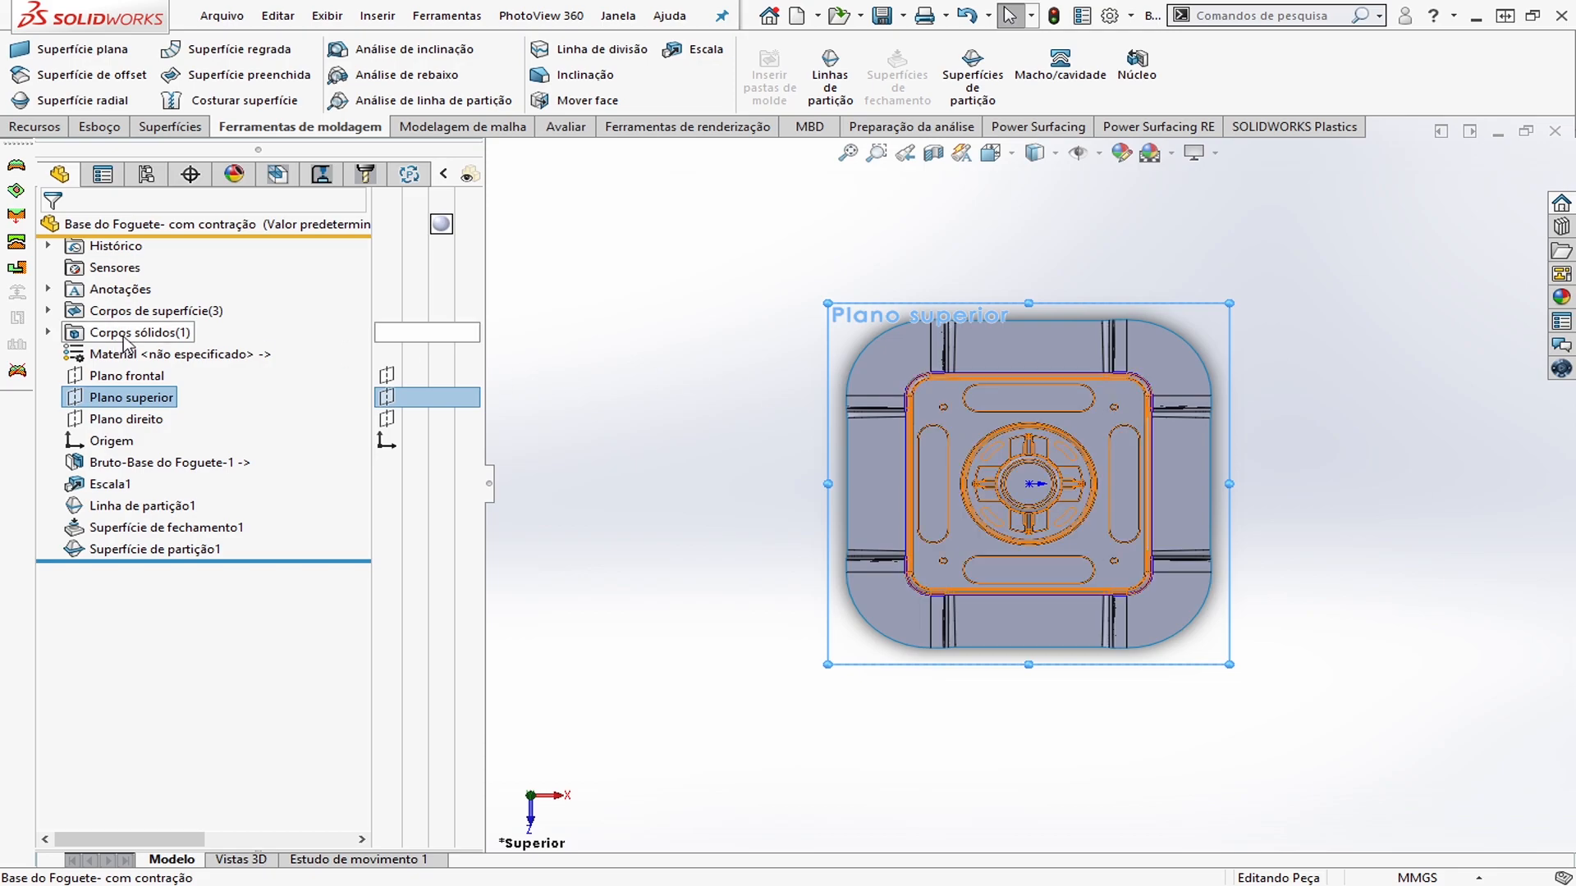
{"action": "left_click", "coordinate": [110, 132]}
{"action": "left_click", "coordinate": [31, 66]}
Draw a centre rectangle from the origin, with its corners between the base's outline and the parting surface's outer edge
{"action": "left_click", "coordinate": [169, 76]}
{"action": "left_click", "coordinate": [185, 129]}
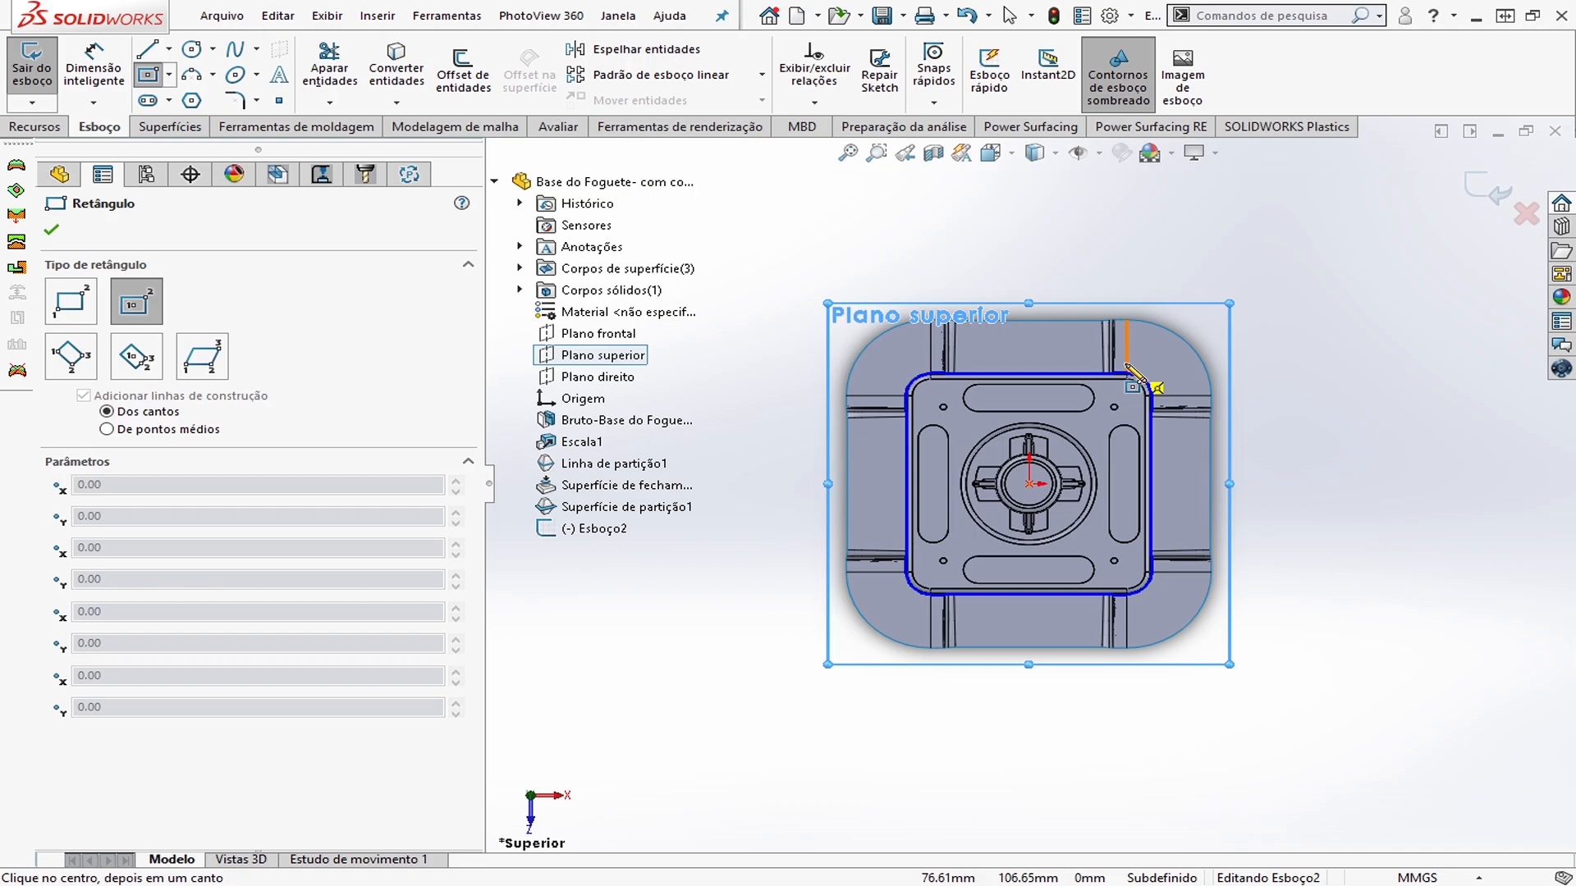
{"action": "scroll", "coordinate": [1064, 458], "scroll_direction": "down", "scroll_amount": 2}
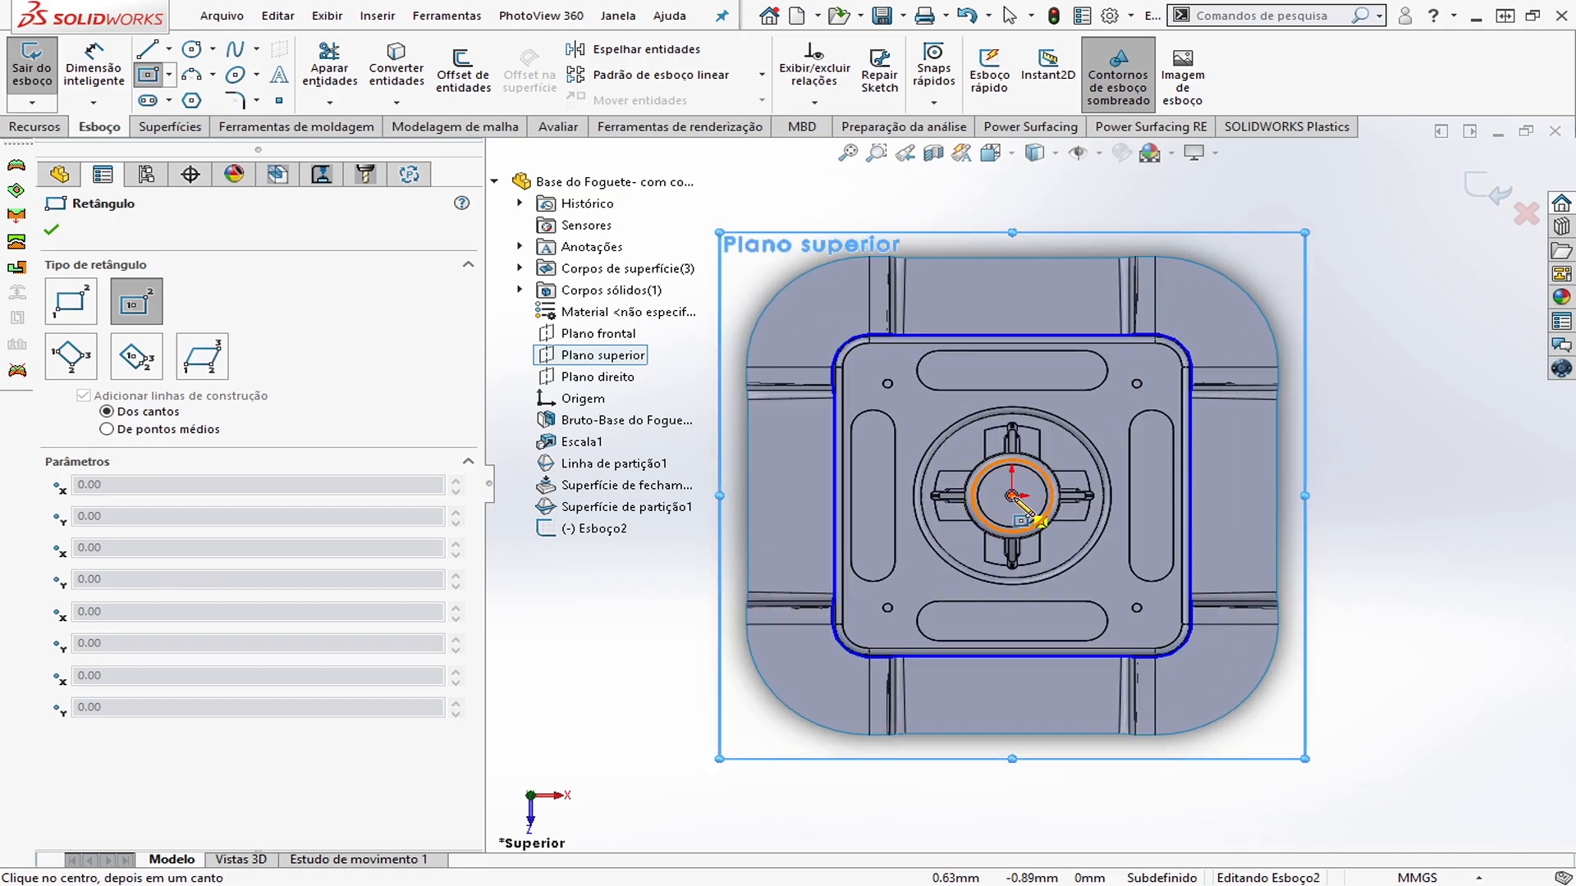
{"action": "left_click", "coordinate": [1013, 495]}
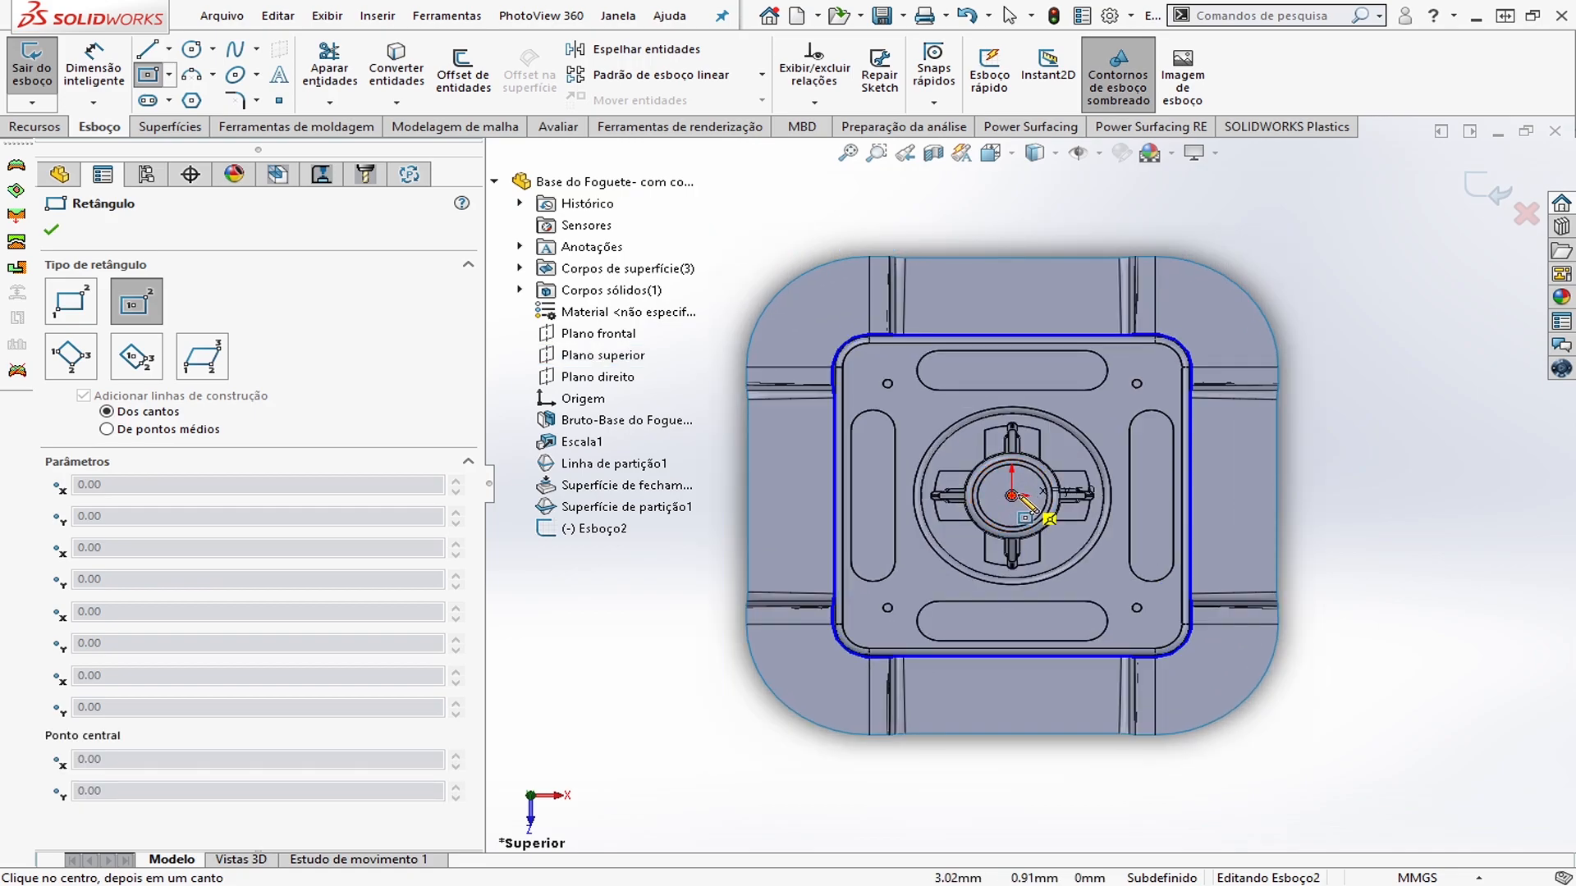
{"action": "left_click", "coordinate": [1227, 305]}
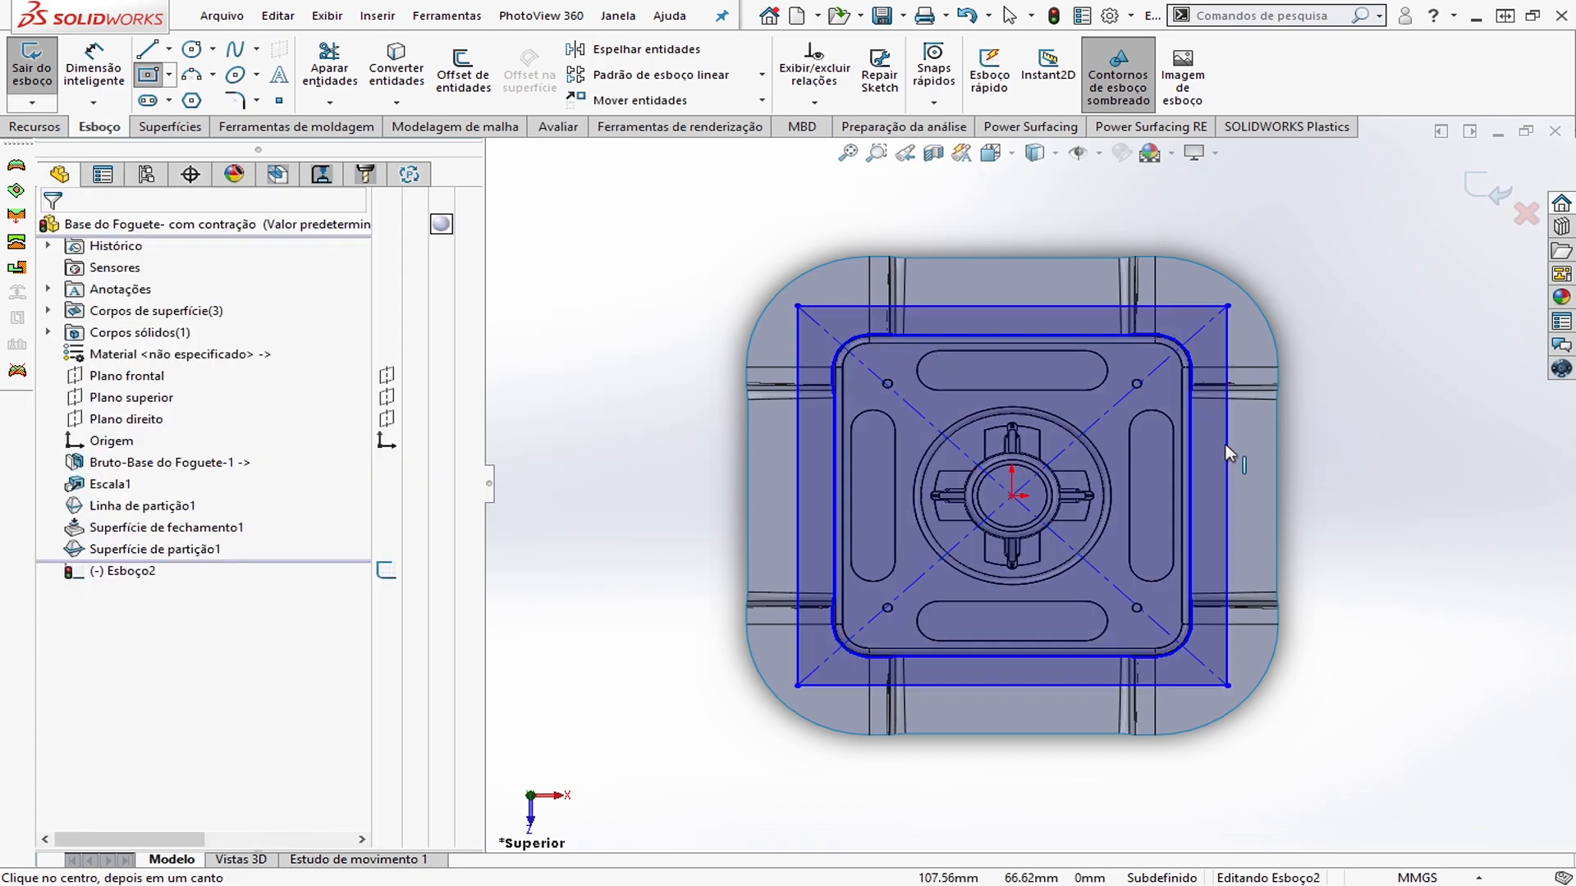
{"action": "key", "text": "Escape"}
{"action": "scroll", "coordinate": [1190, 485], "scroll_direction": "up", "scroll_amount": 1}
{"action": "scroll", "coordinate": [949, 430], "scroll_direction": "down", "scroll_amount": 1}
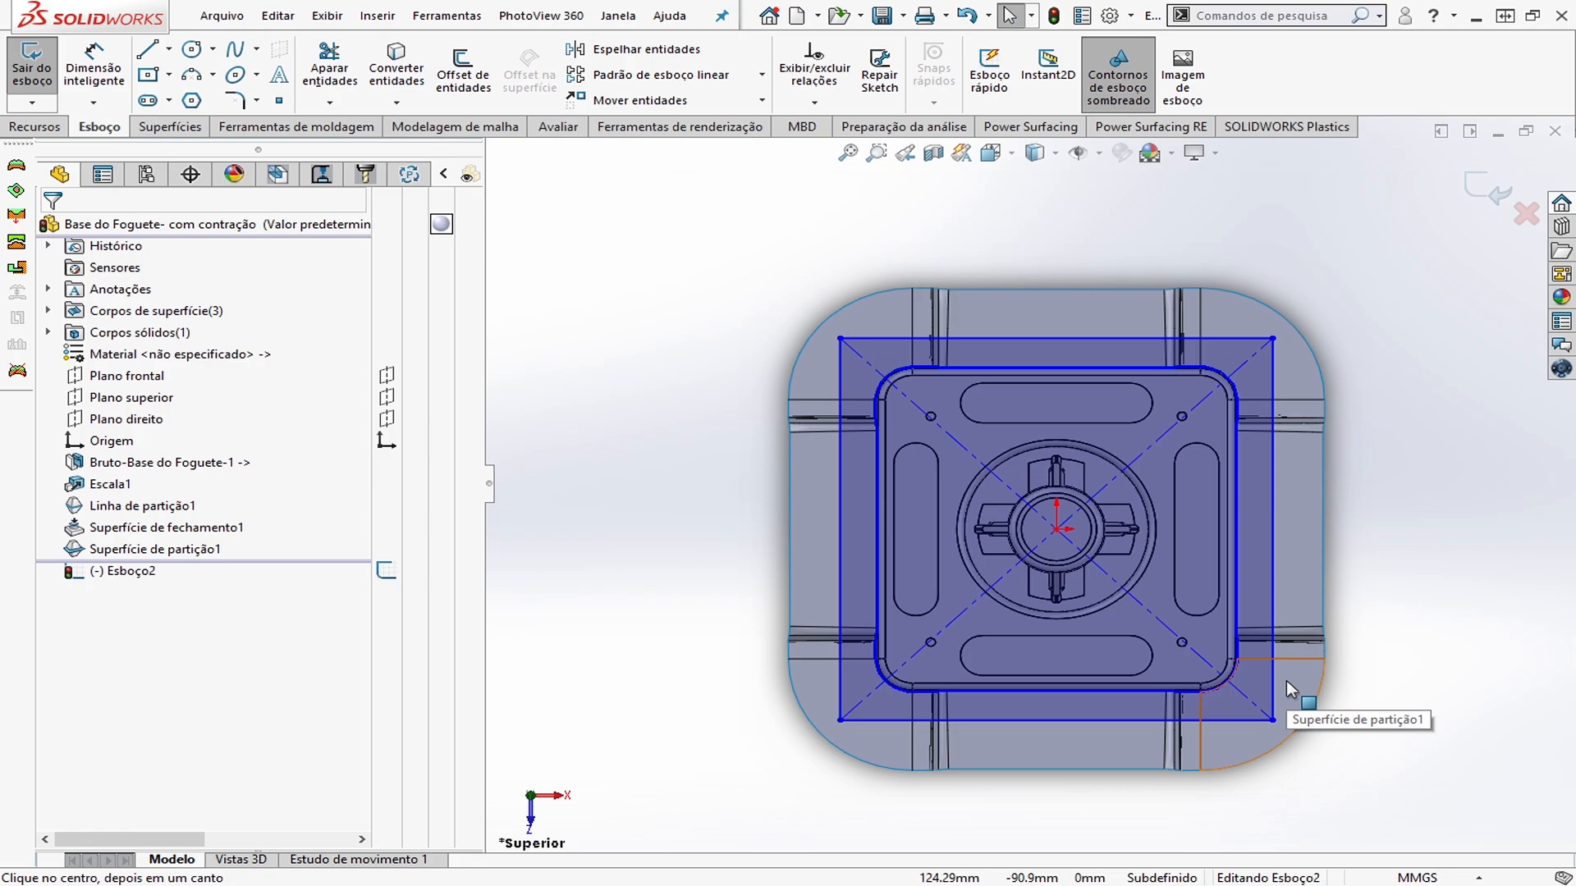
Enlarge the rectangle by its corner point to about X 128.06, Y 120.13 mm, just inside the parting surface's rounded outer edge
{"action": "scroll", "coordinate": [1288, 689], "scroll_direction": "up", "scroll_amount": 1}
{"action": "scroll", "coordinate": [1198, 435], "scroll_direction": "down", "scroll_amount": 1}
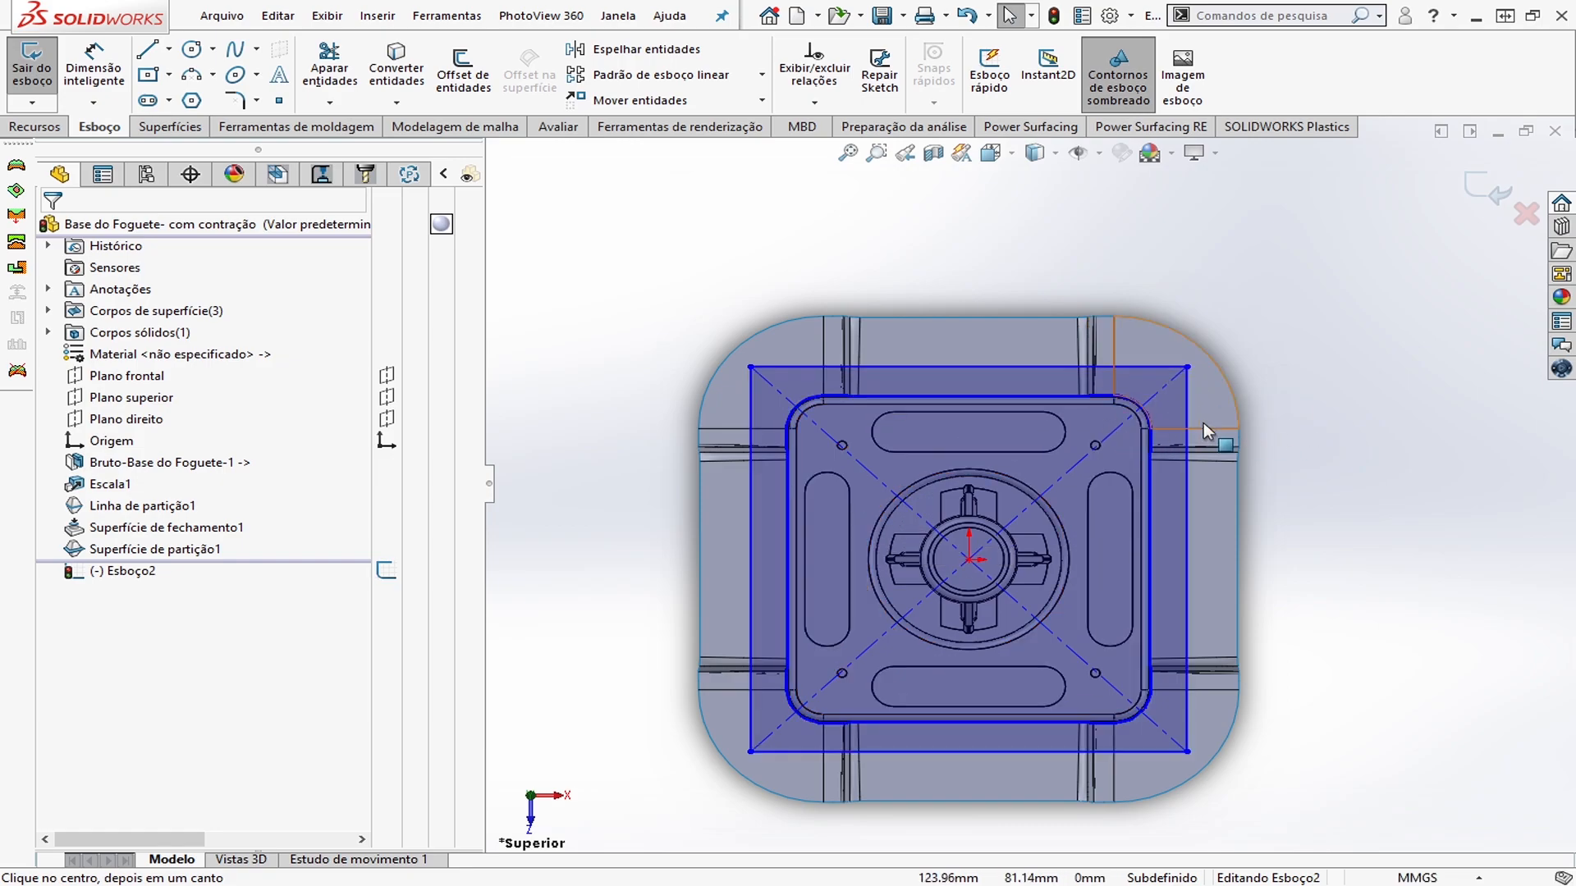
{"action": "left_click_drag", "start_coordinate": [1187, 367], "coordinate": [1197, 361]}
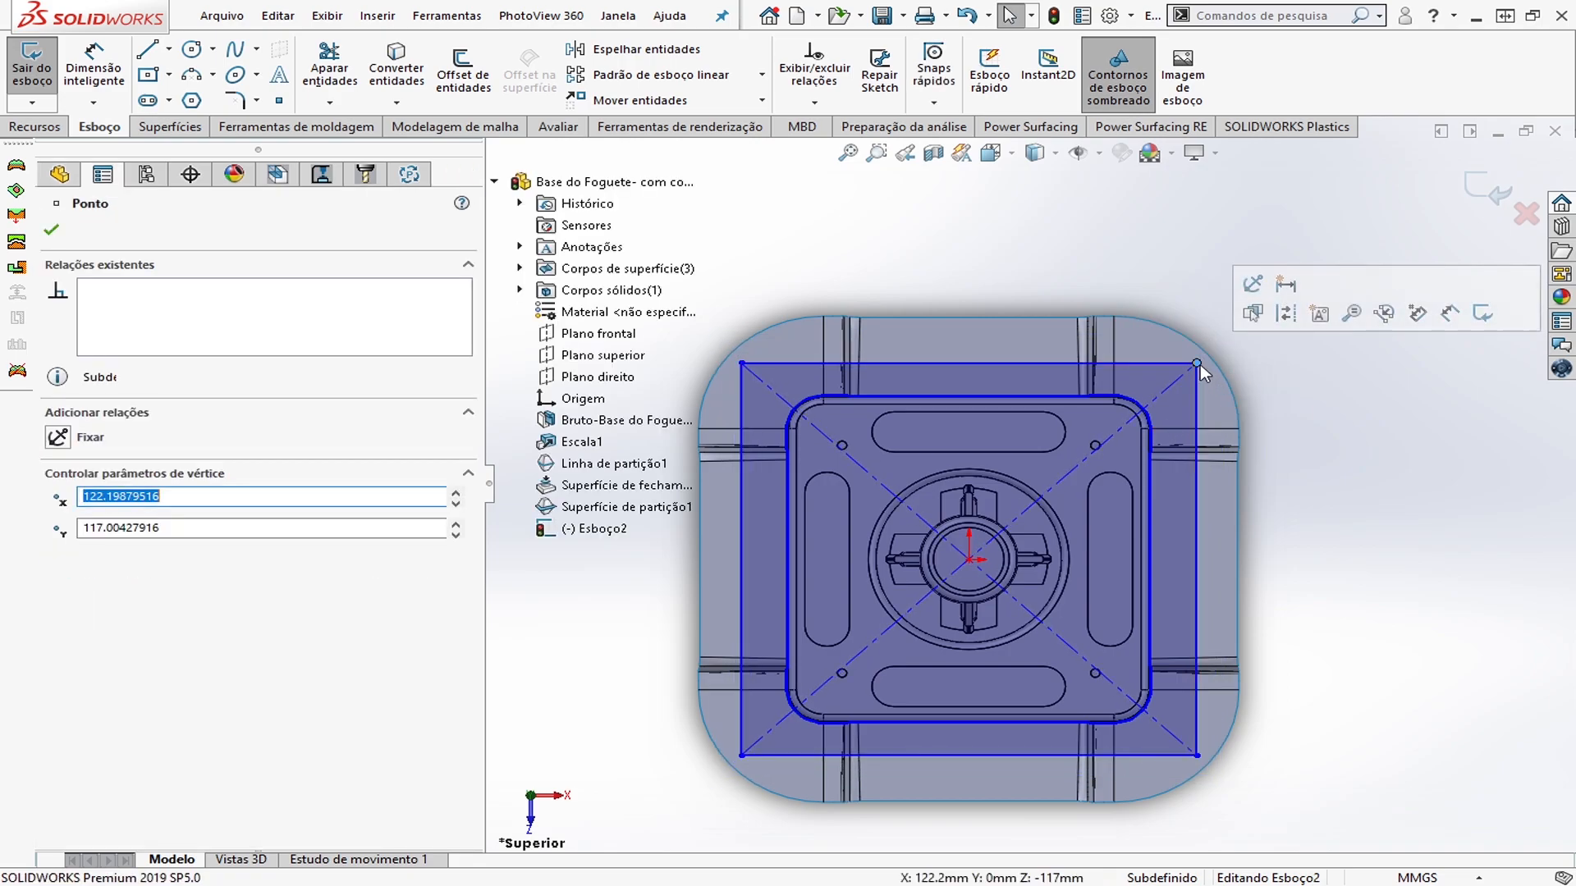
{"action": "scroll", "coordinate": [1196, 366], "scroll_direction": "down", "scroll_amount": 4}
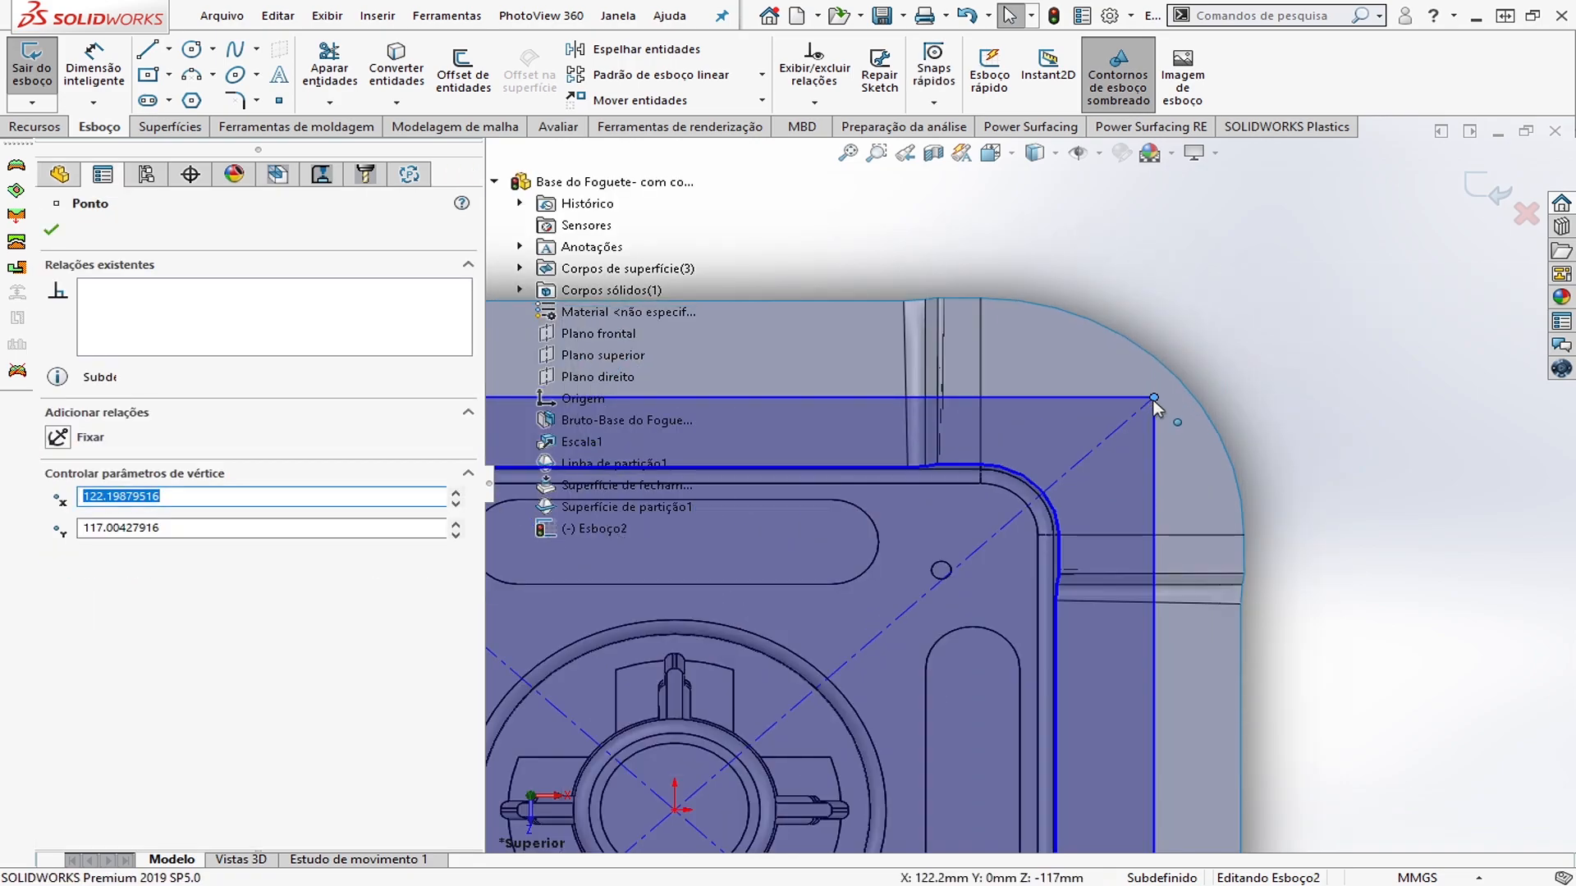
{"action": "mouse_move", "coordinate": [1179, 379]}
{"action": "left_mouse_down"}
{"action": "mouse_move", "coordinate": [1195, 379]}
{"action": "mouse_move", "coordinate": [1183, 377]}
{"action": "left_mouse_up"}
{"action": "scroll", "coordinate": [1149, 407], "scroll_direction": "down", "scroll_amount": 3}
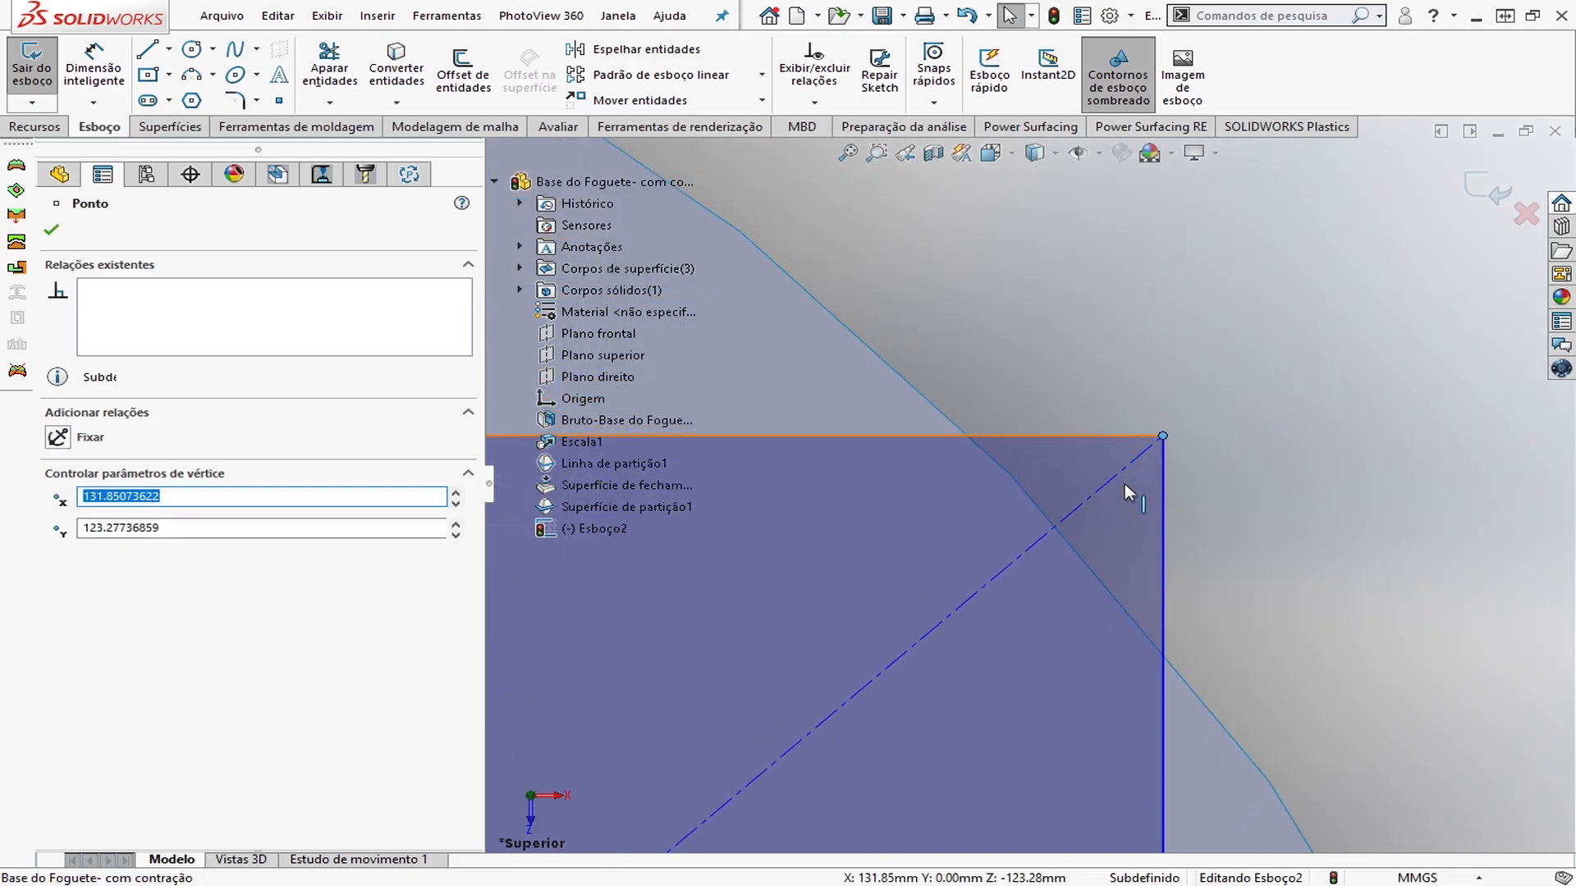
{"action": "scroll", "coordinate": [1059, 546], "scroll_direction": "up", "scroll_amount": 3}
{"action": "scroll", "coordinate": [1032, 562], "scroll_direction": "up", "scroll_amount": 3}
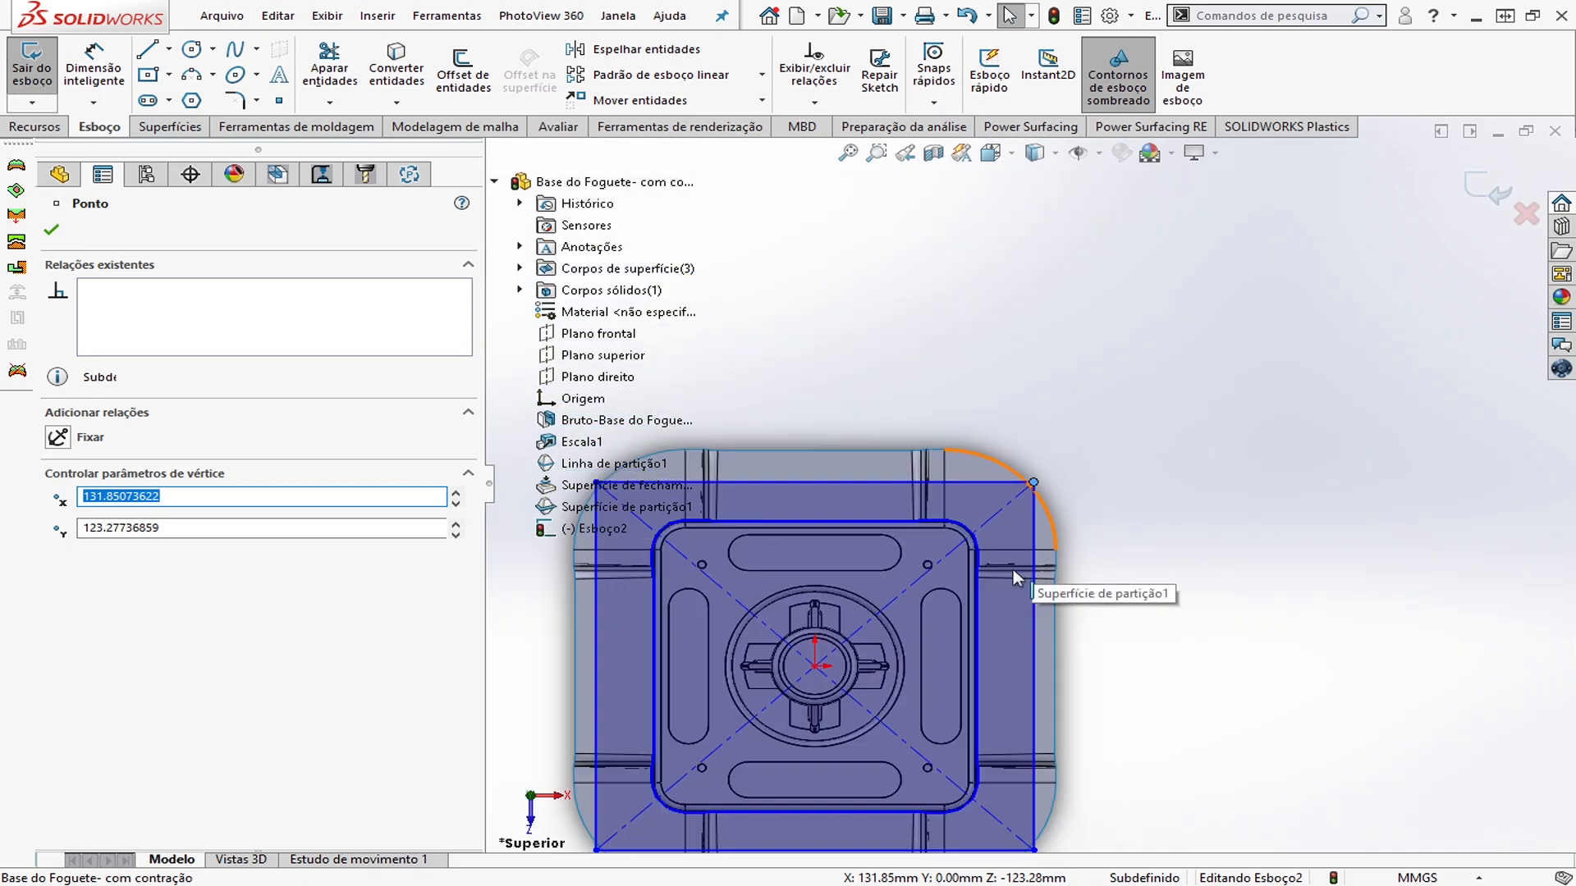
{"action": "scroll", "coordinate": [862, 474], "scroll_direction": "down", "scroll_amount": 3}
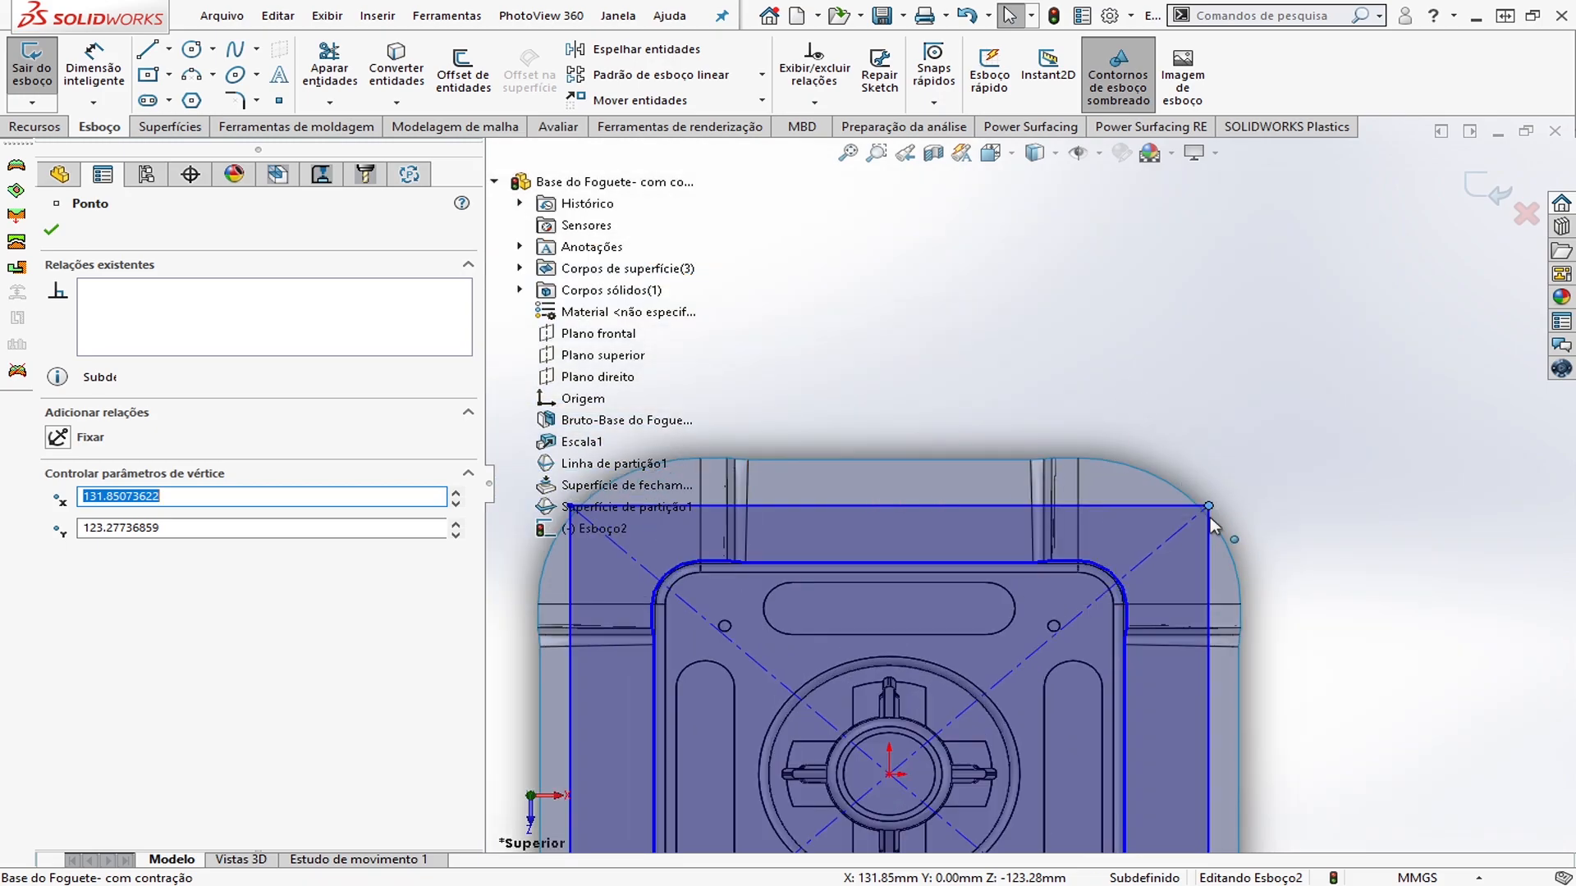
{"action": "scroll", "coordinate": [1210, 505], "scroll_direction": "down", "scroll_amount": 3}
{"action": "left_click_drag", "start_coordinate": [1185, 484], "coordinate": [1162, 501]}
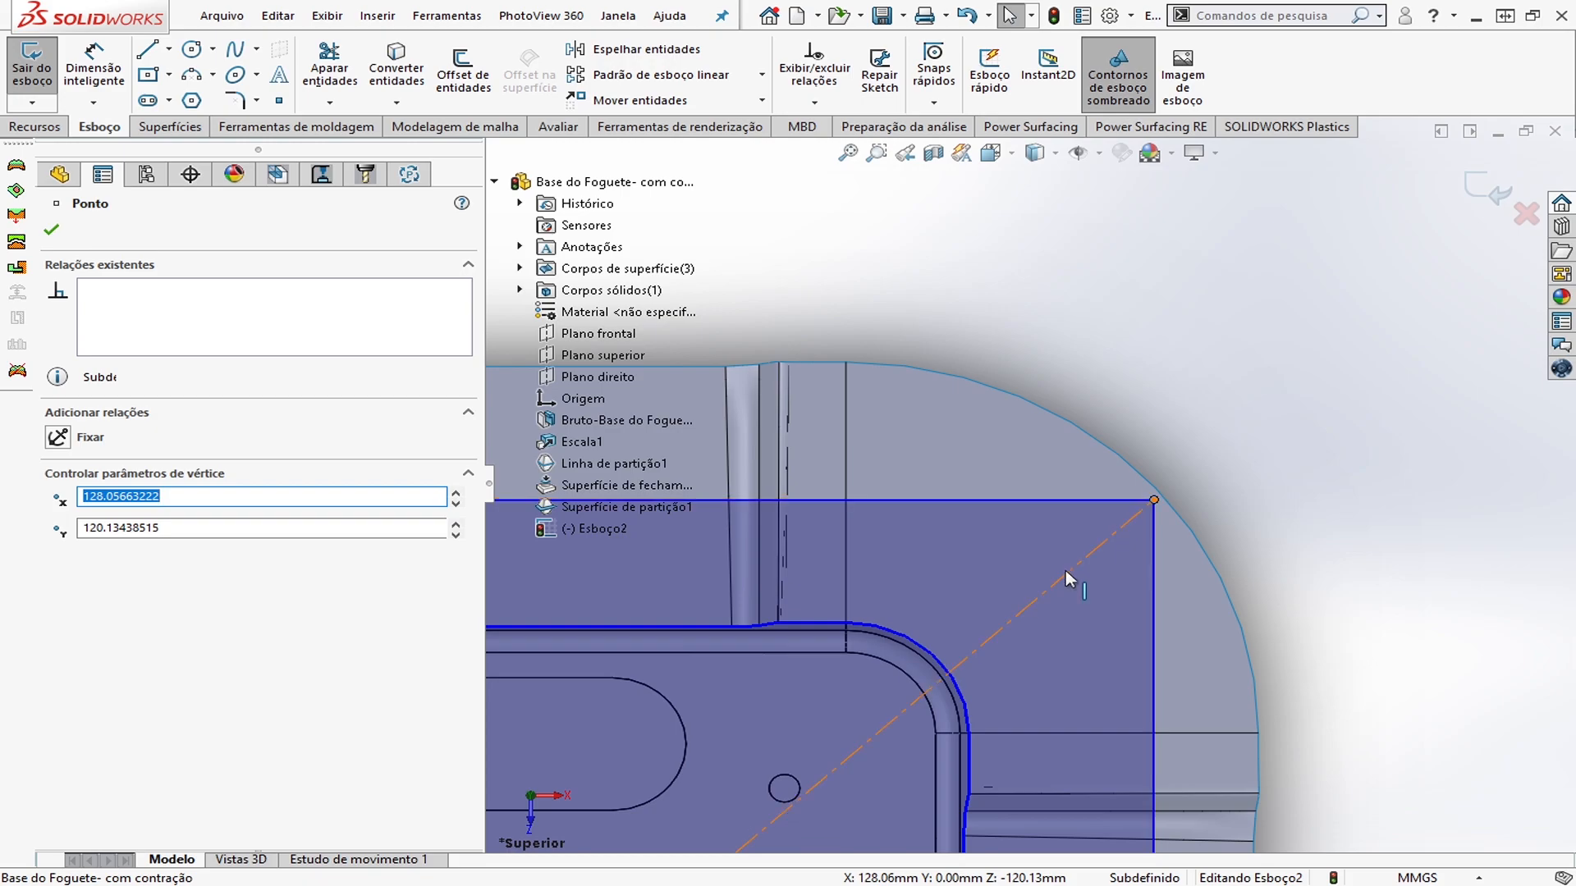
{"action": "scroll", "coordinate": [1070, 607], "scroll_direction": "up", "scroll_amount": 4}
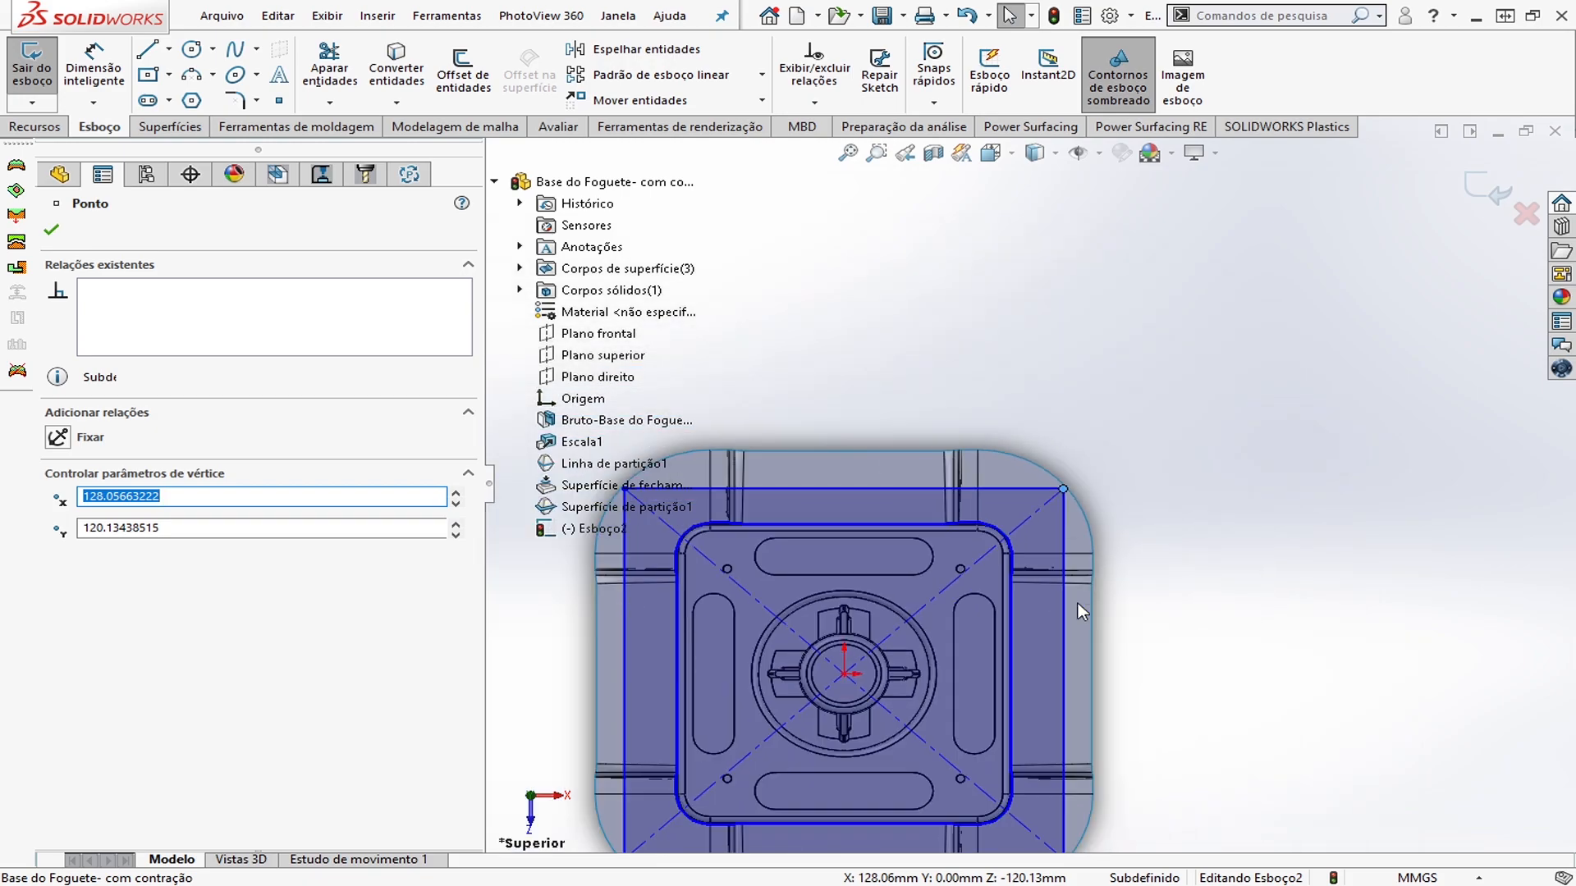
Dimension the horizontal width of the centre rectangle and set it to 250 mm
{"action": "scroll", "coordinate": [1034, 579], "scroll_direction": "up", "scroll_amount": 3}
{"action": "scroll", "coordinate": [843, 561], "scroll_direction": "down", "scroll_amount": 2}
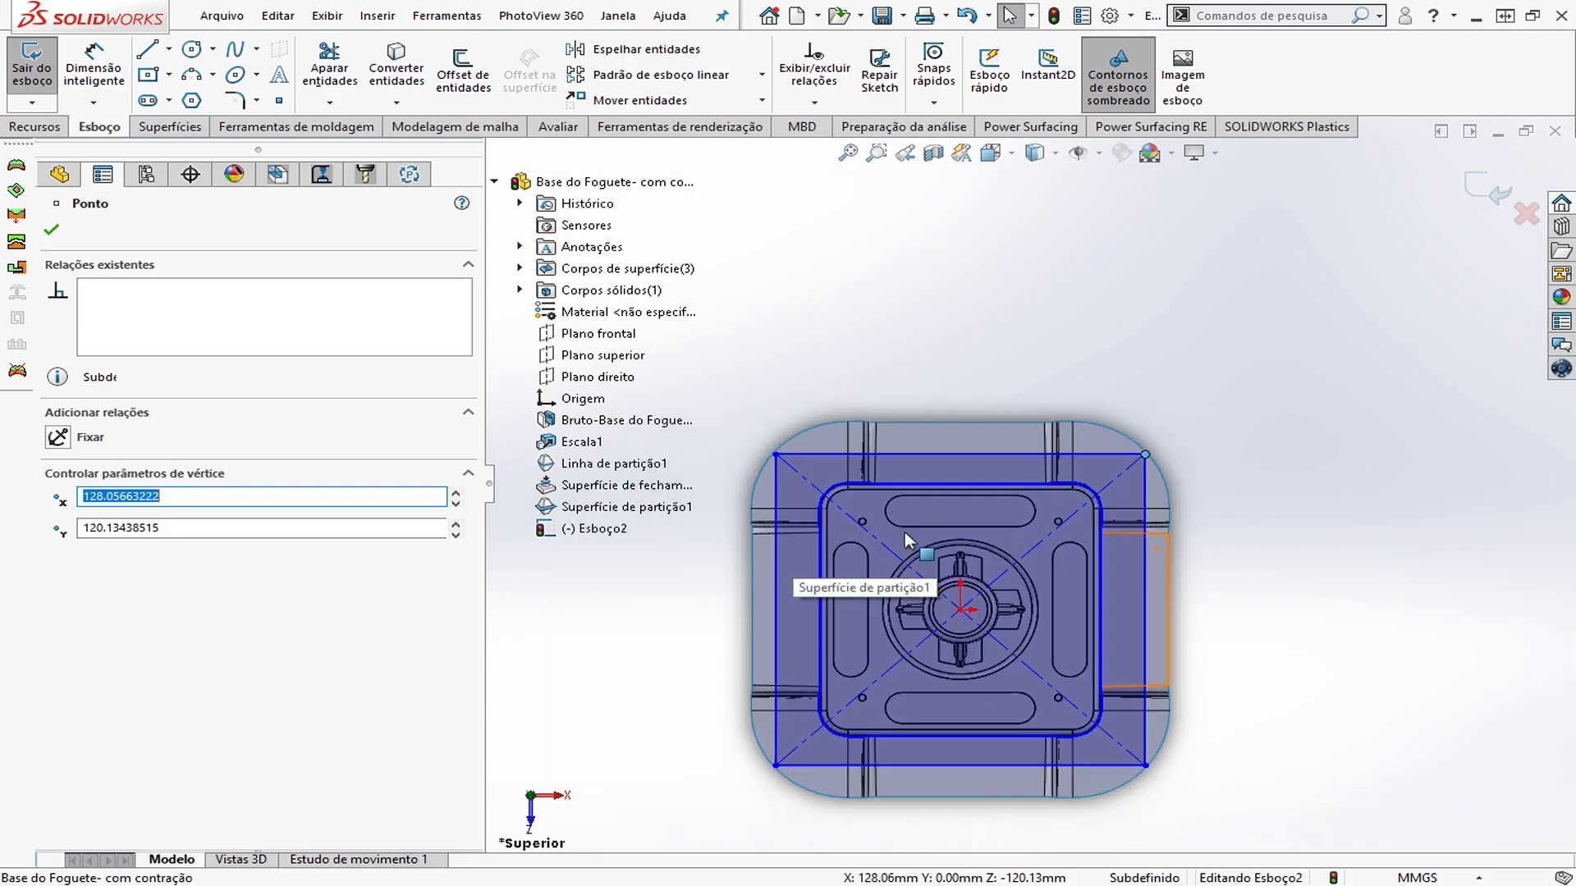
{"action": "scroll", "coordinate": [901, 543], "scroll_direction": "up", "scroll_amount": 2}
{"action": "scroll", "coordinate": [968, 570], "scroll_direction": "down", "scroll_amount": 3}
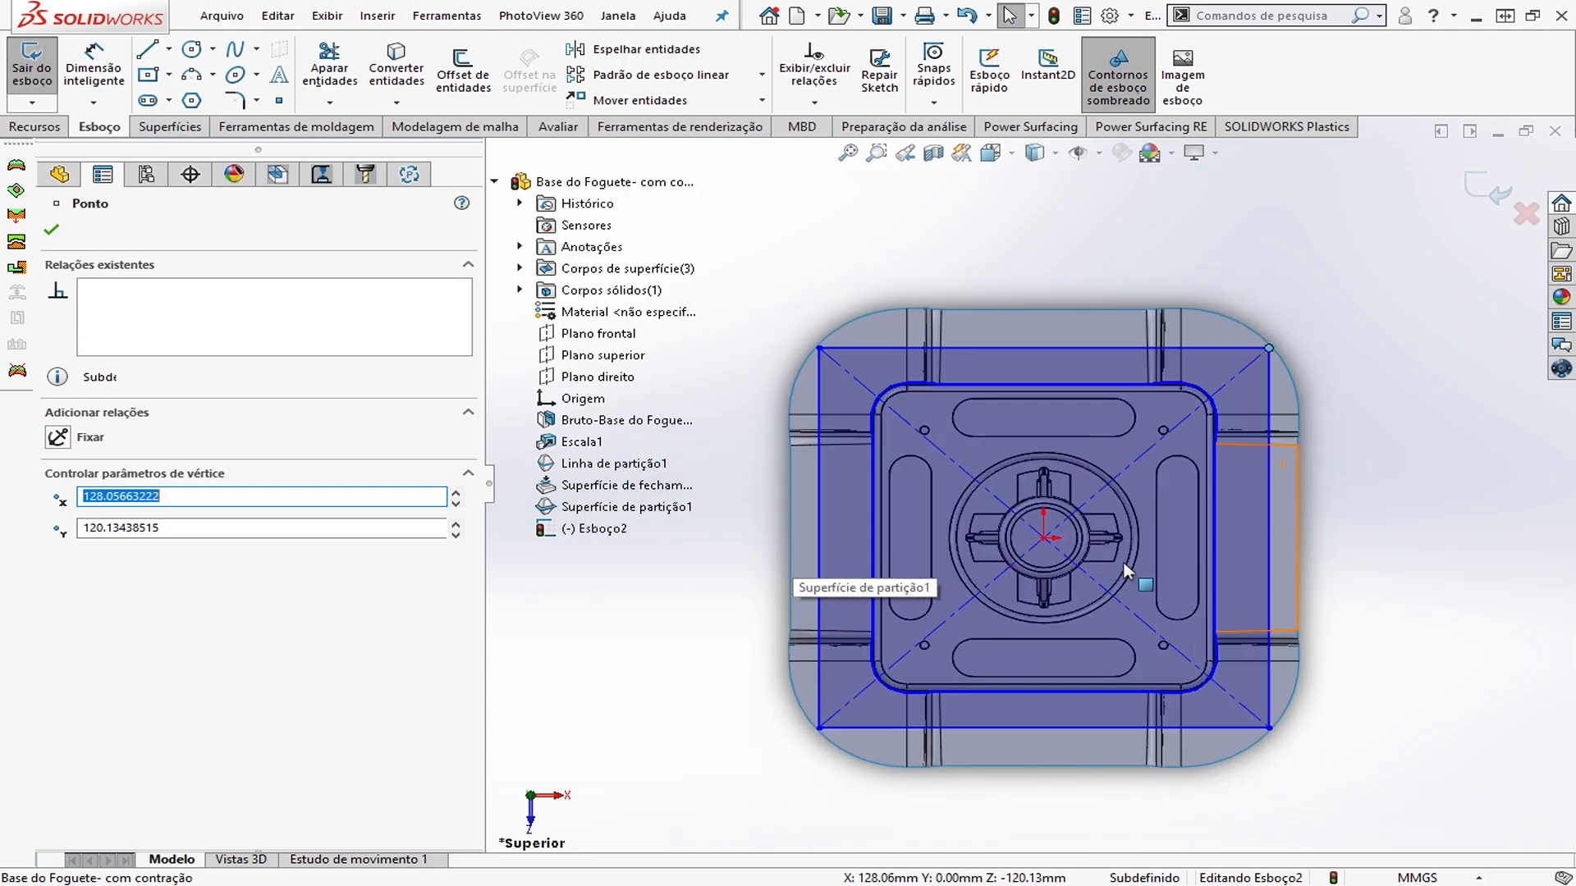
{"action": "scroll", "coordinate": [1116, 600], "scroll_direction": "up", "scroll_amount": 1}
{"action": "scroll", "coordinate": [1072, 562], "scroll_direction": "down", "scroll_amount": 2}
{"action": "scroll", "coordinate": [1072, 561], "scroll_direction": "up", "scroll_amount": 2}
{"action": "scroll", "coordinate": [1089, 486], "scroll_direction": "down", "scroll_amount": 1}
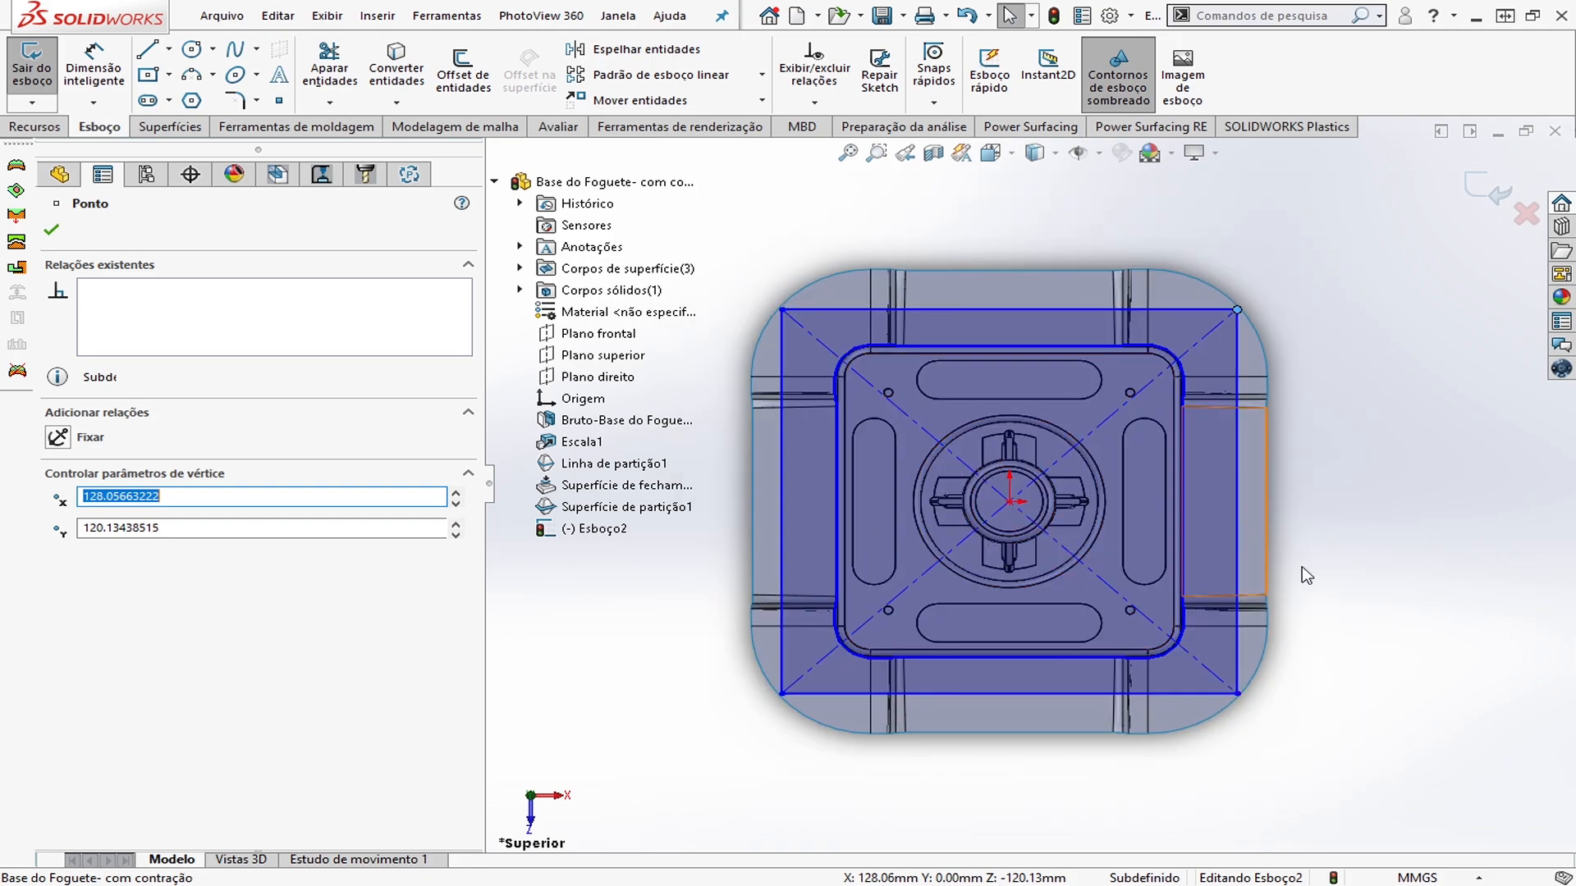
{"action": "right_click_drag", "start_coordinate": [1243, 183], "coordinate": [1244, 140]}
{"action": "left_click", "coordinate": [1062, 309]}
{"action": "left_click", "coordinate": [1008, 231]}
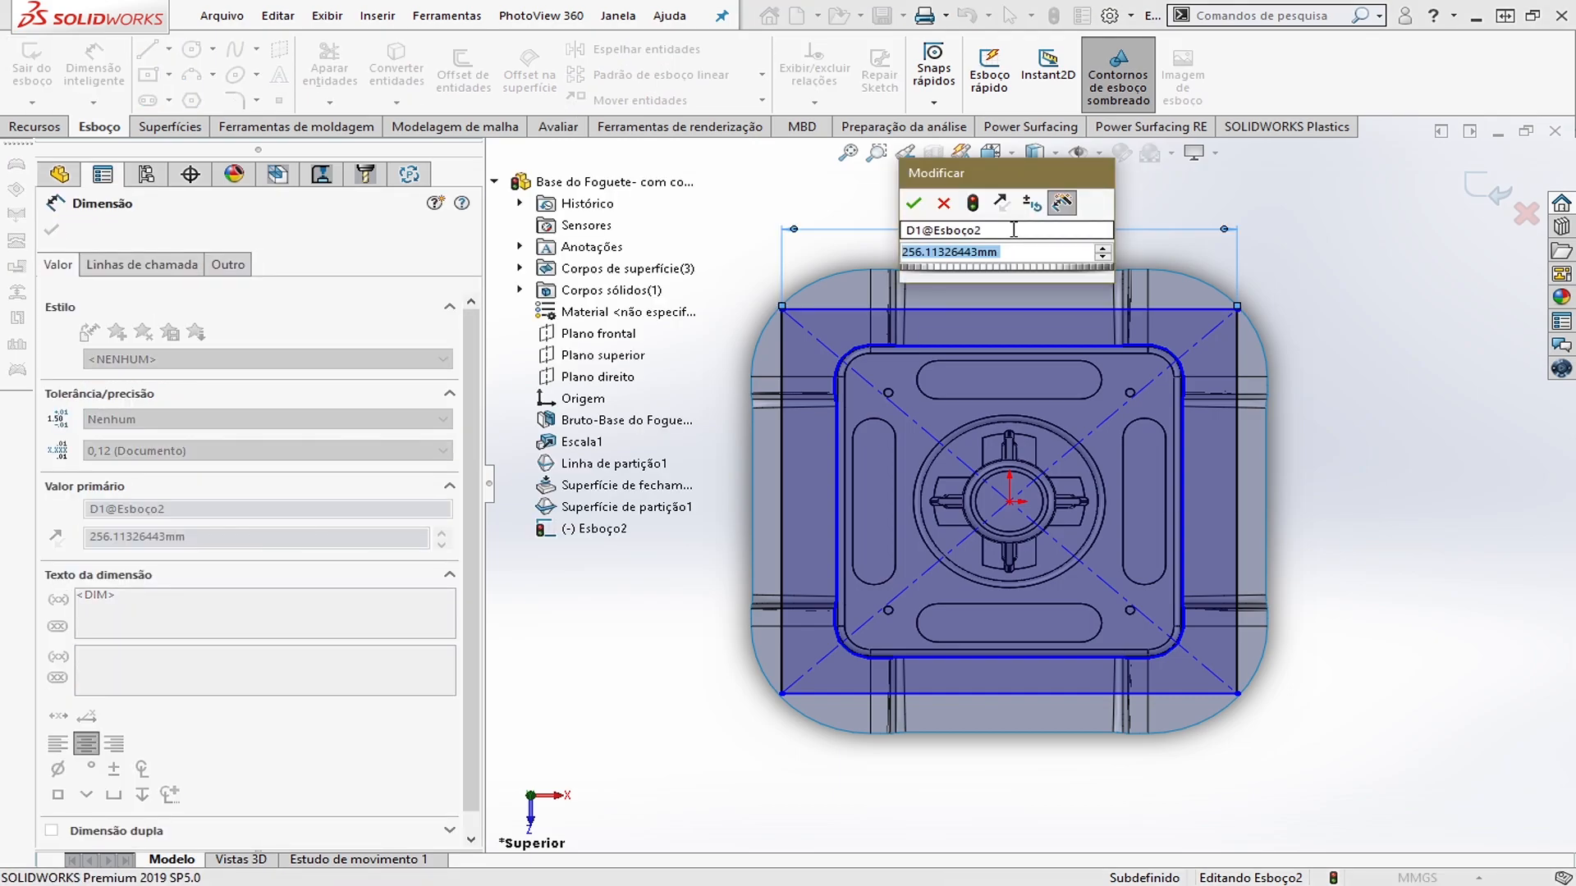
{"action": "type", "text": "250"}
{"action": "key", "text": "Return"}
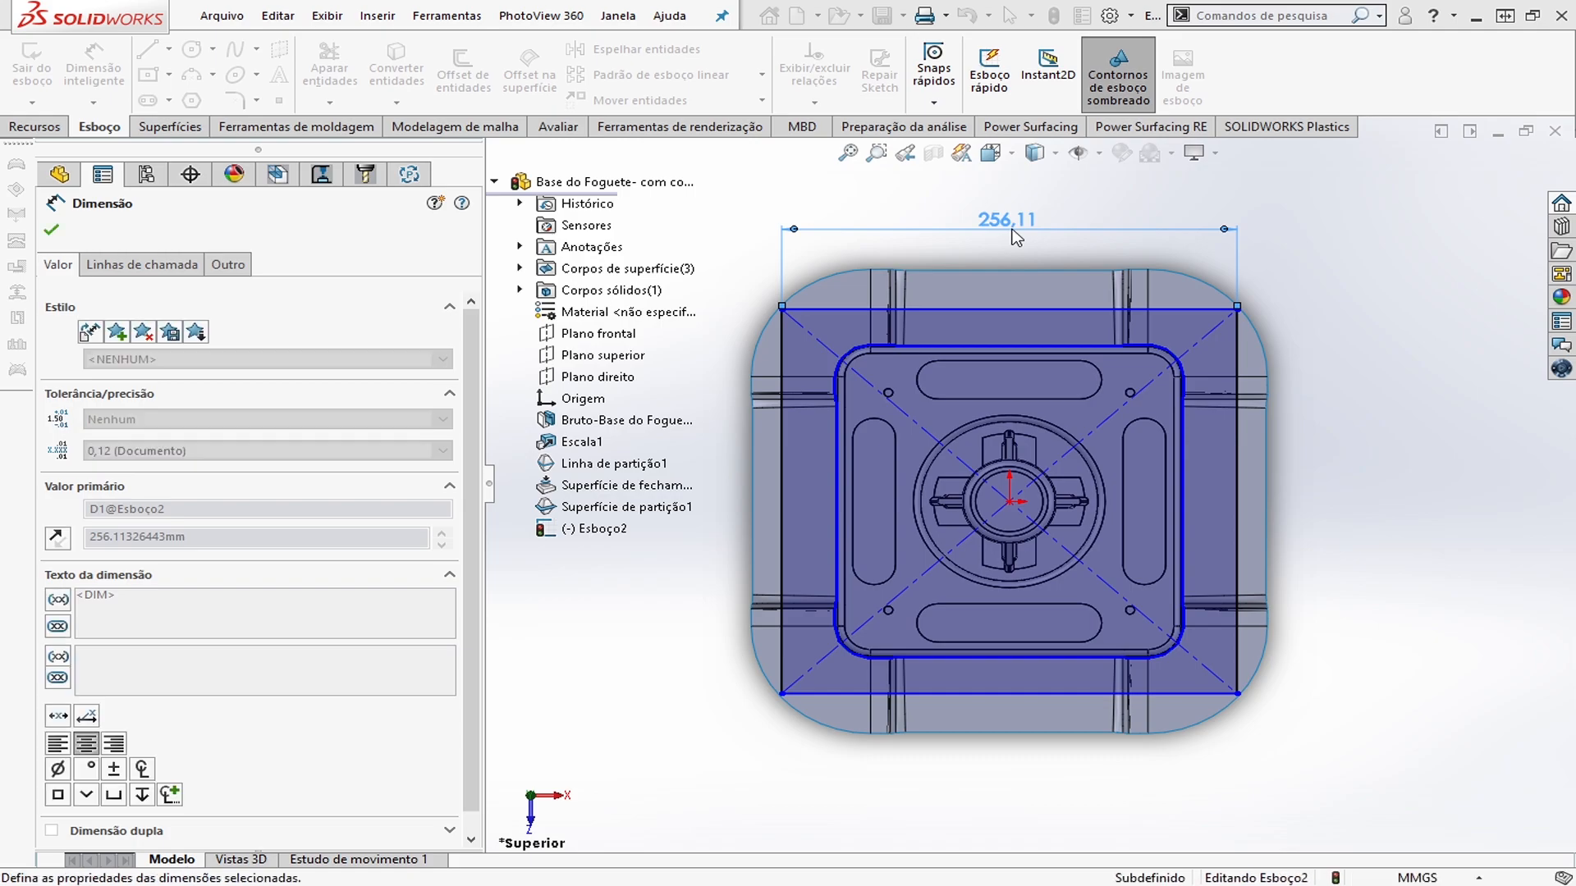
{"action": "left_click", "coordinate": [1407, 435]}
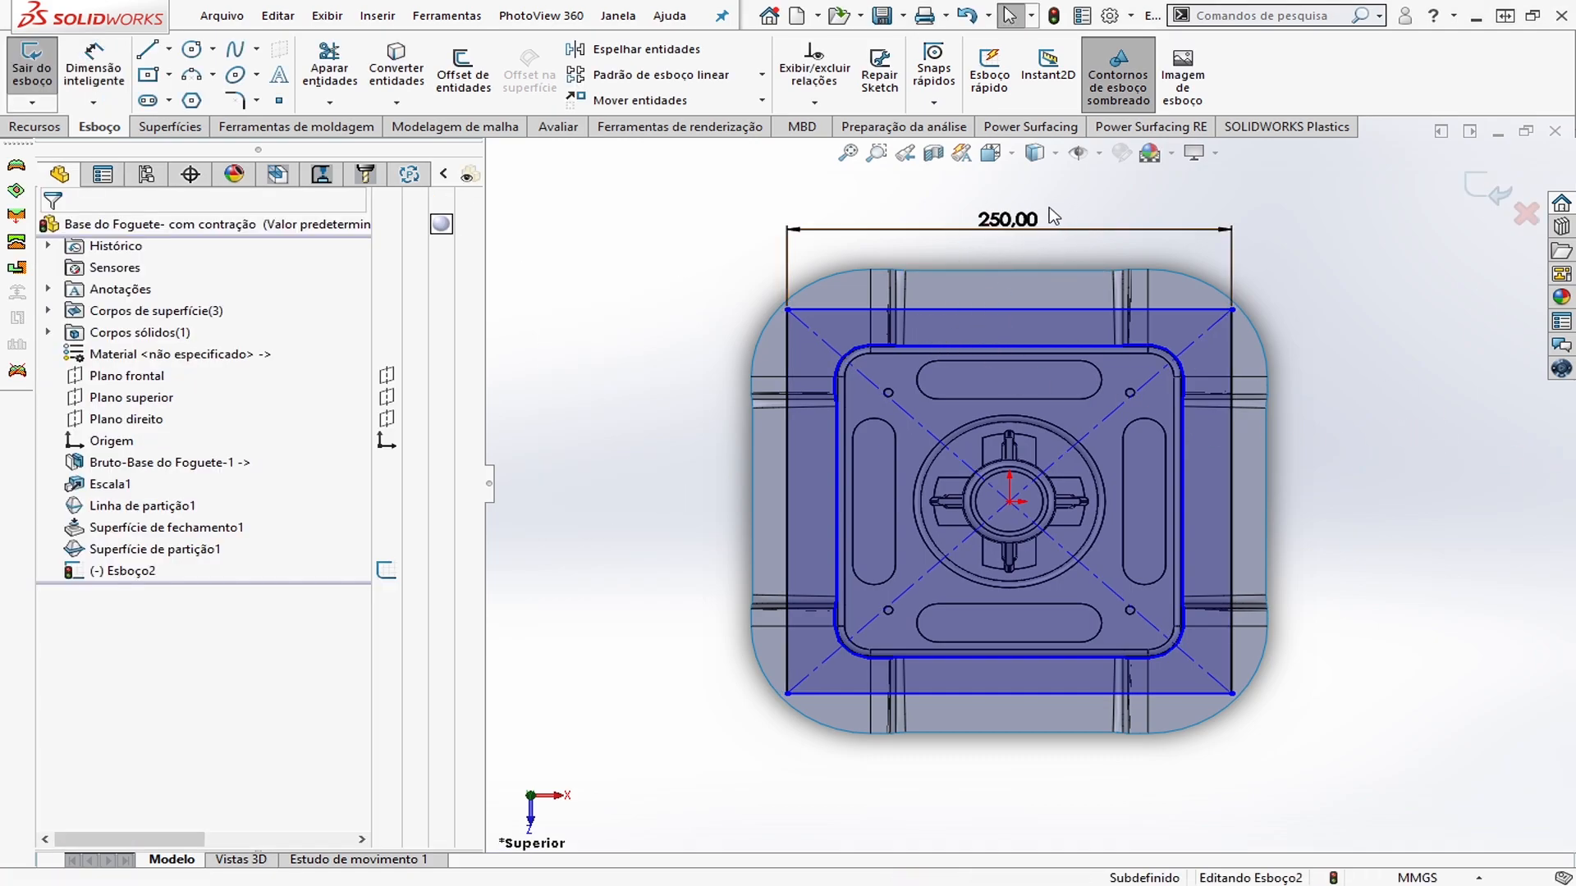
Try an Equal relation between the rectangle's upper and left sides, and undo it
{"action": "right_click_drag", "start_coordinate": [666, 404], "coordinate": [666, 353]}
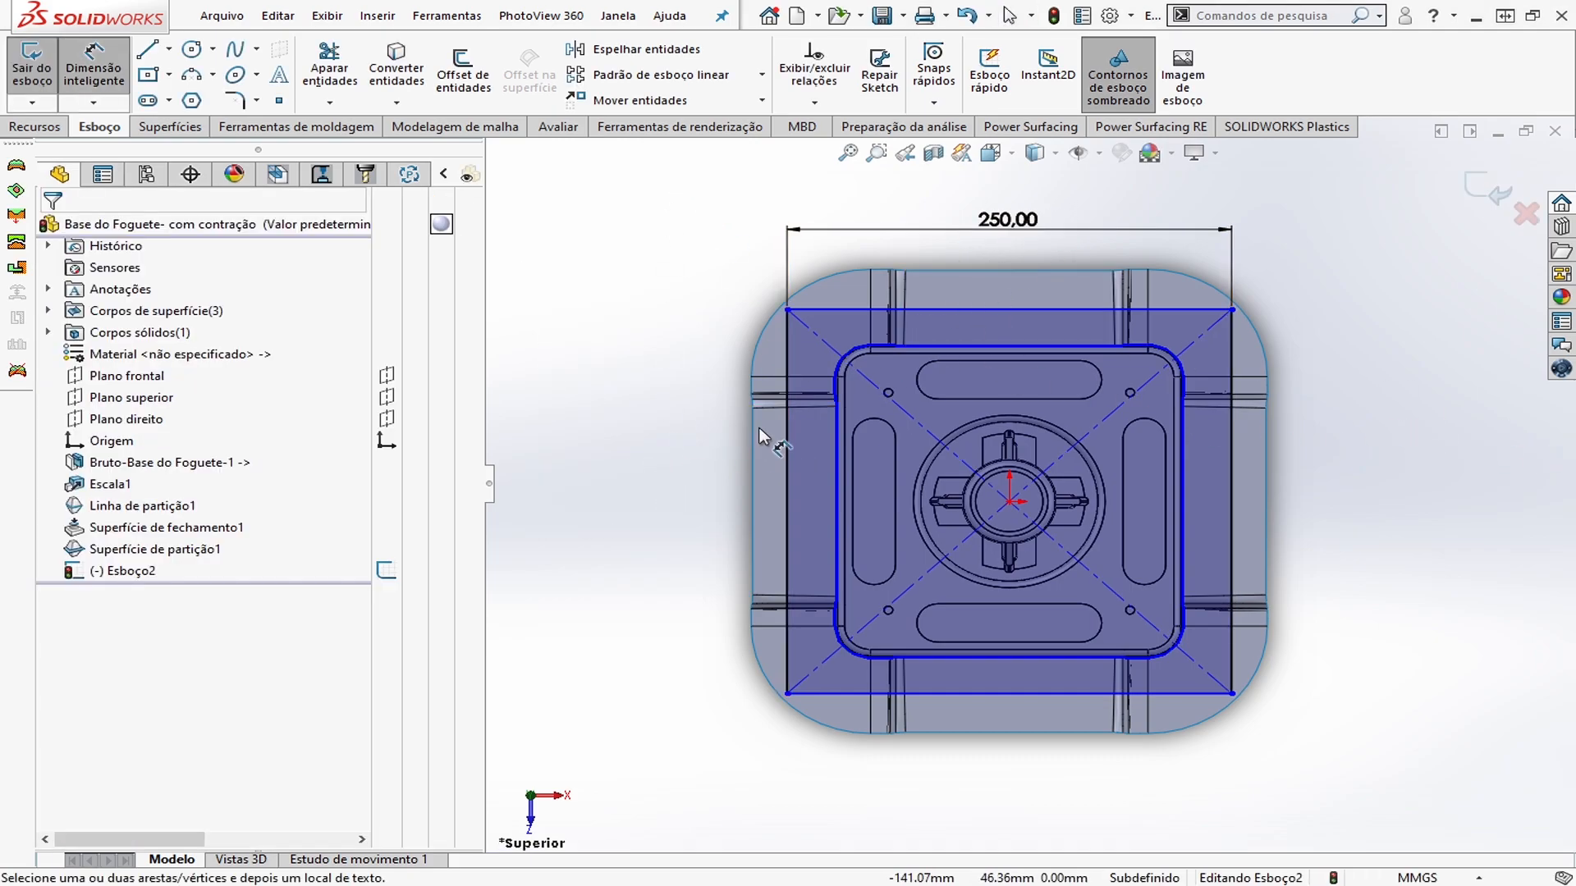
{"action": "key", "text": "Escape"}
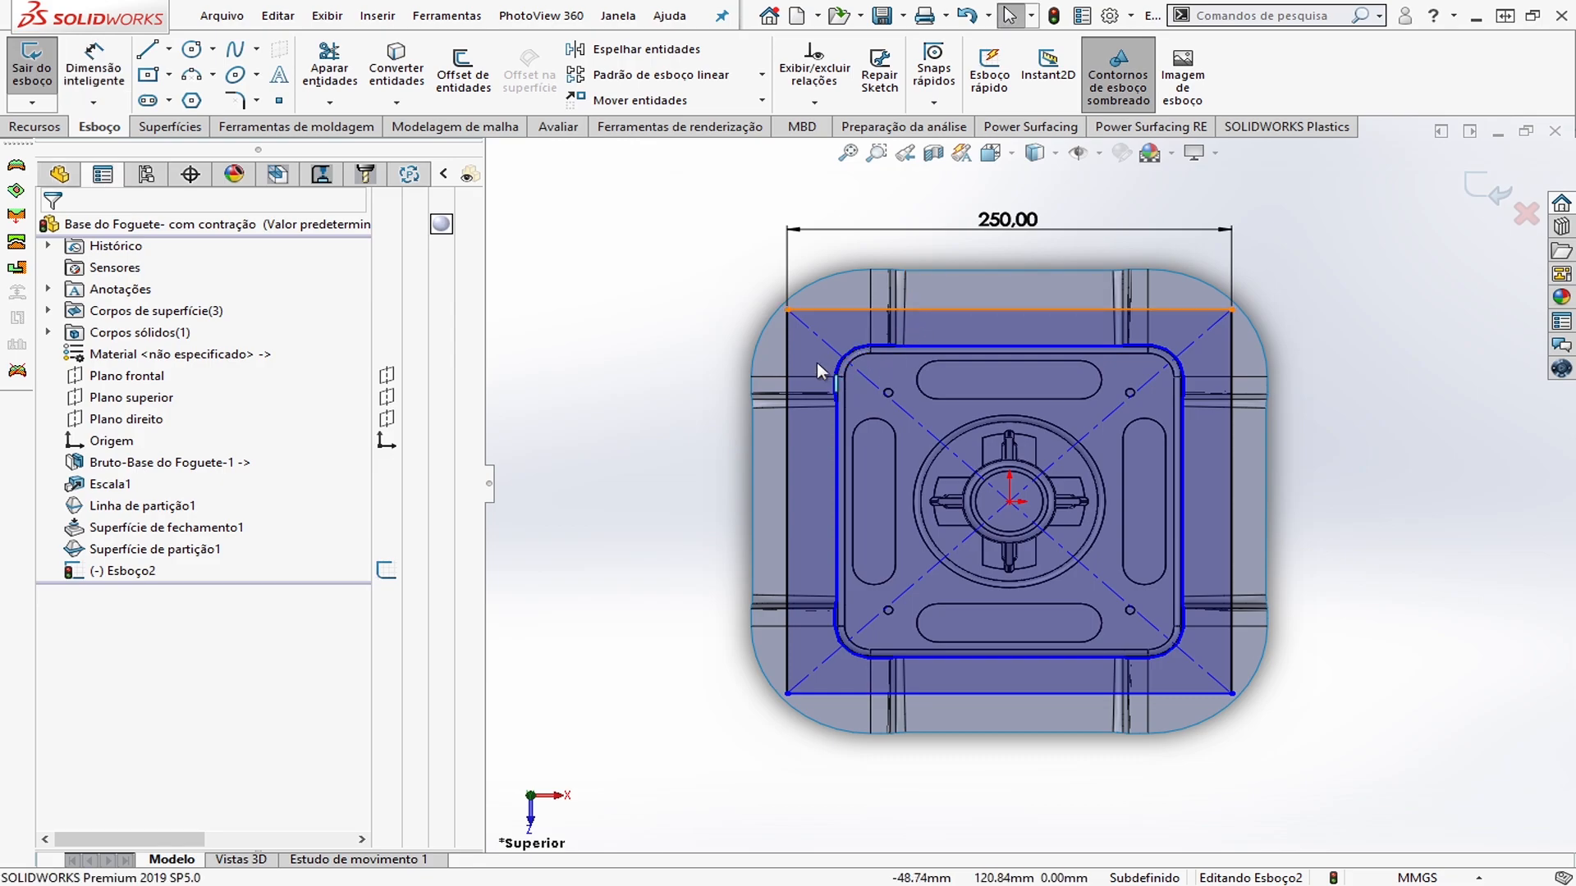
{"action": "left_click", "coordinate": [924, 309]}
{"action": "left_click", "coordinate": [787, 345], "text": "ctrl"}
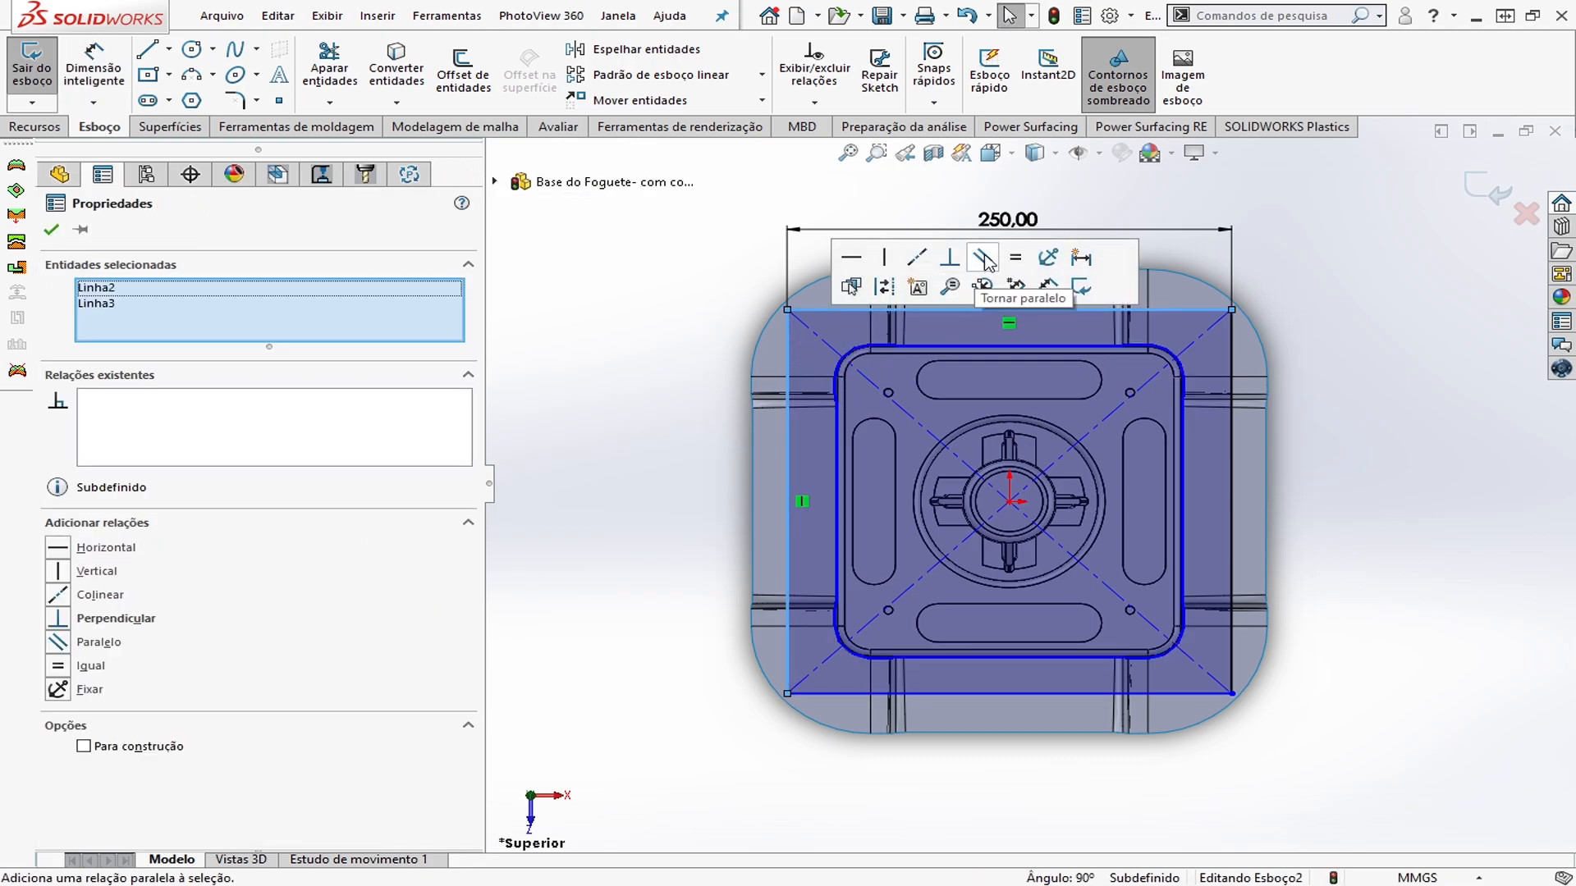
{"action": "left_click", "coordinate": [1015, 257]}
{"action": "key", "text": "Escape"}
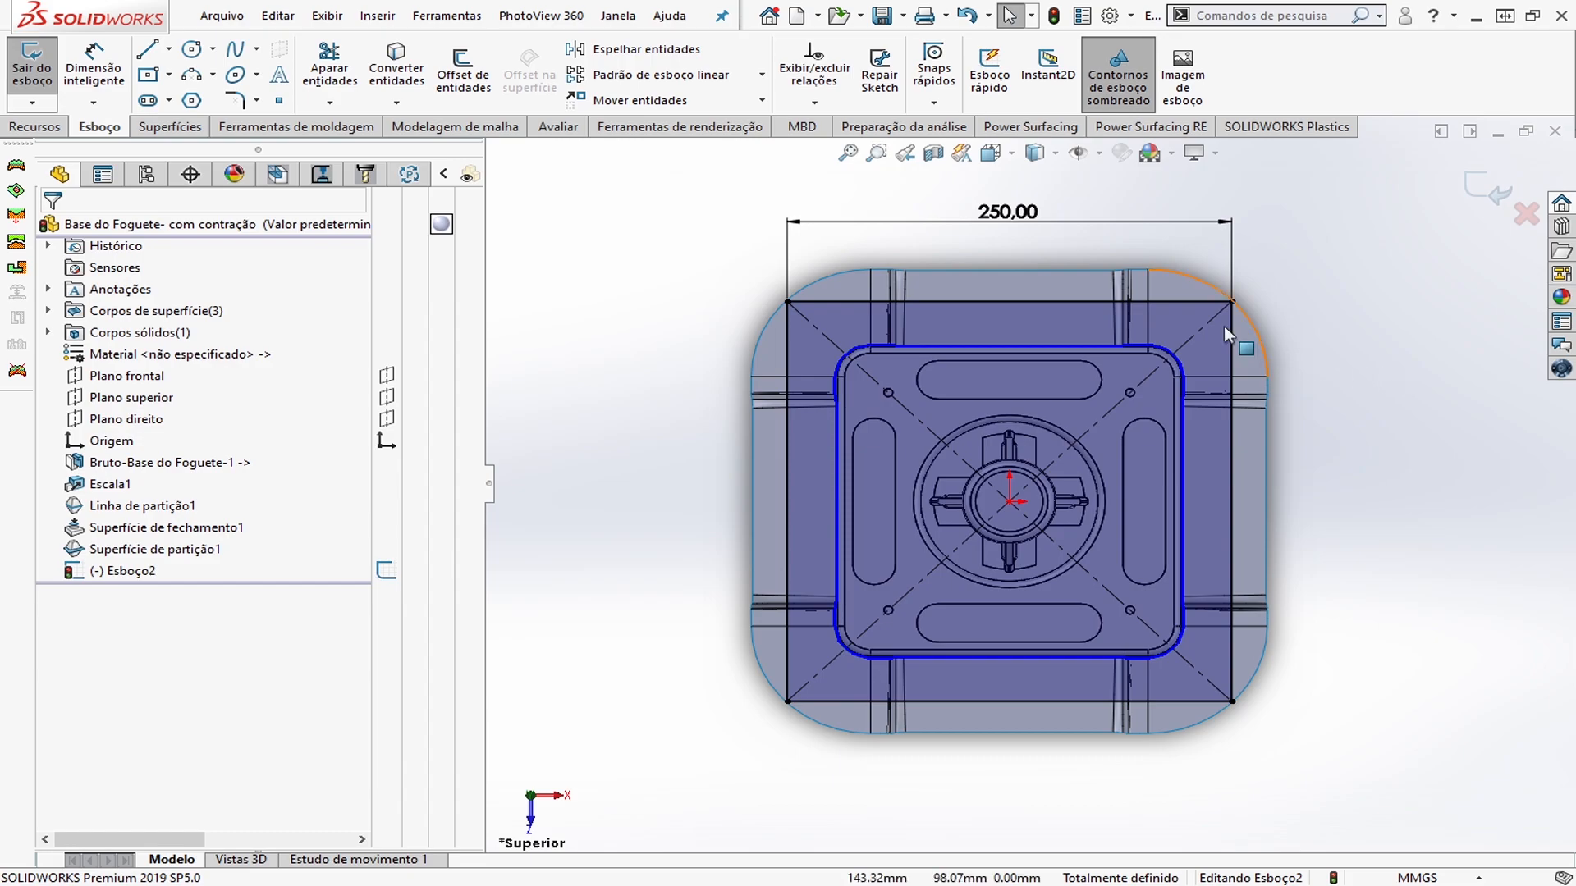
{"action": "scroll", "coordinate": [1233, 322], "scroll_direction": "down", "scroll_amount": 8}
{"action": "scroll", "coordinate": [1012, 348], "scroll_direction": "up", "scroll_amount": 8}
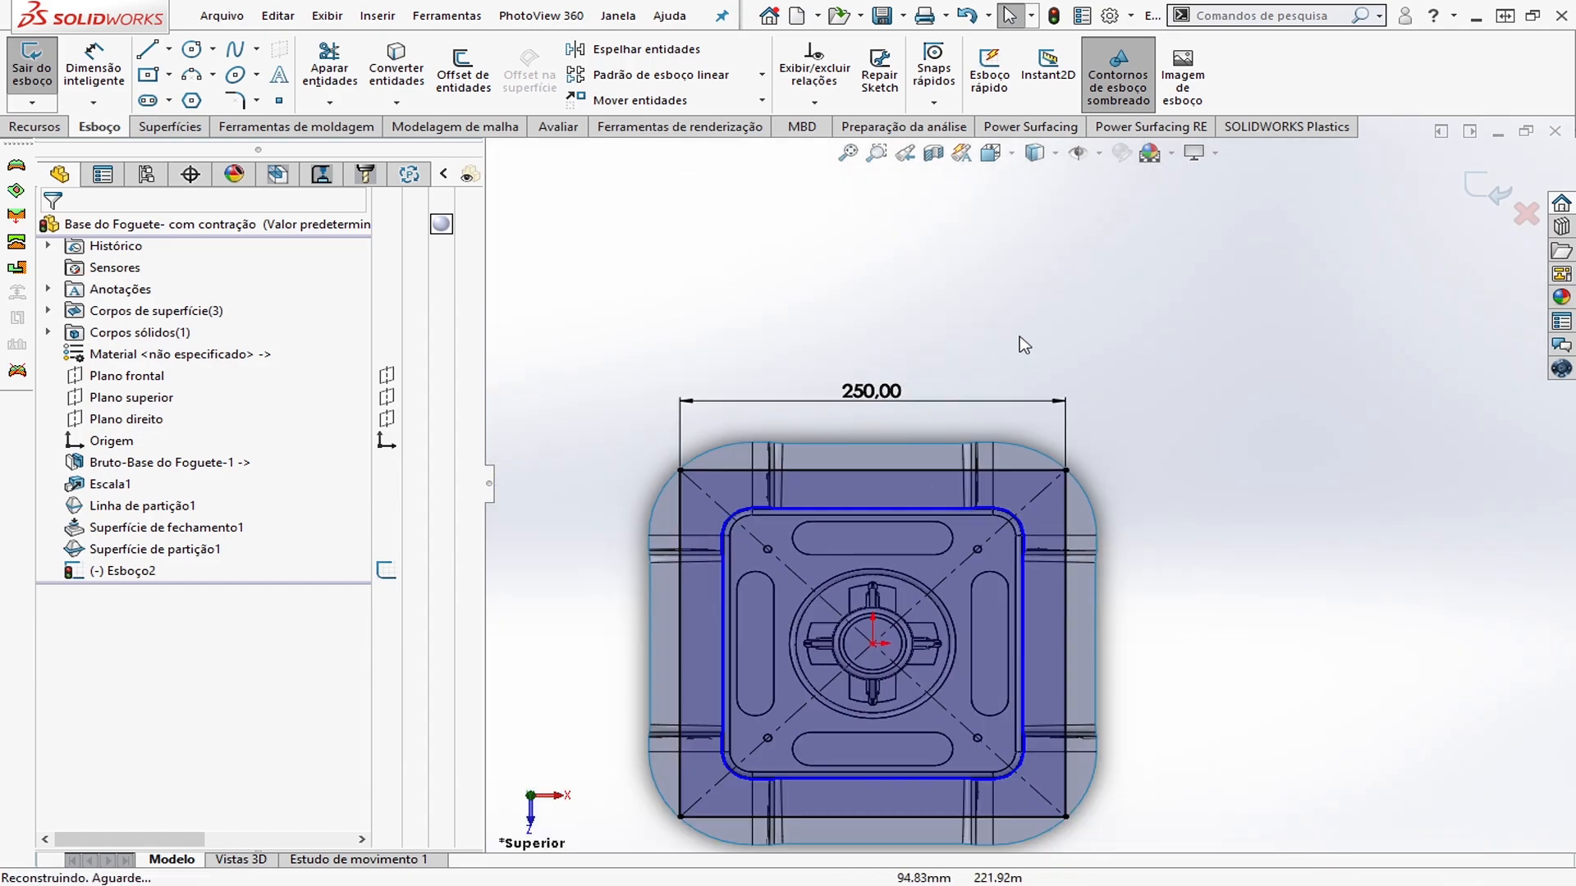
{"action": "key", "text": "ctrl+z"}
{"action": "scroll", "coordinate": [1096, 420], "scroll_direction": "up", "scroll_amount": 1}
{"action": "left_click", "coordinate": [958, 477]}
{"action": "left_click", "coordinate": [741, 559], "text": "ctrl"}
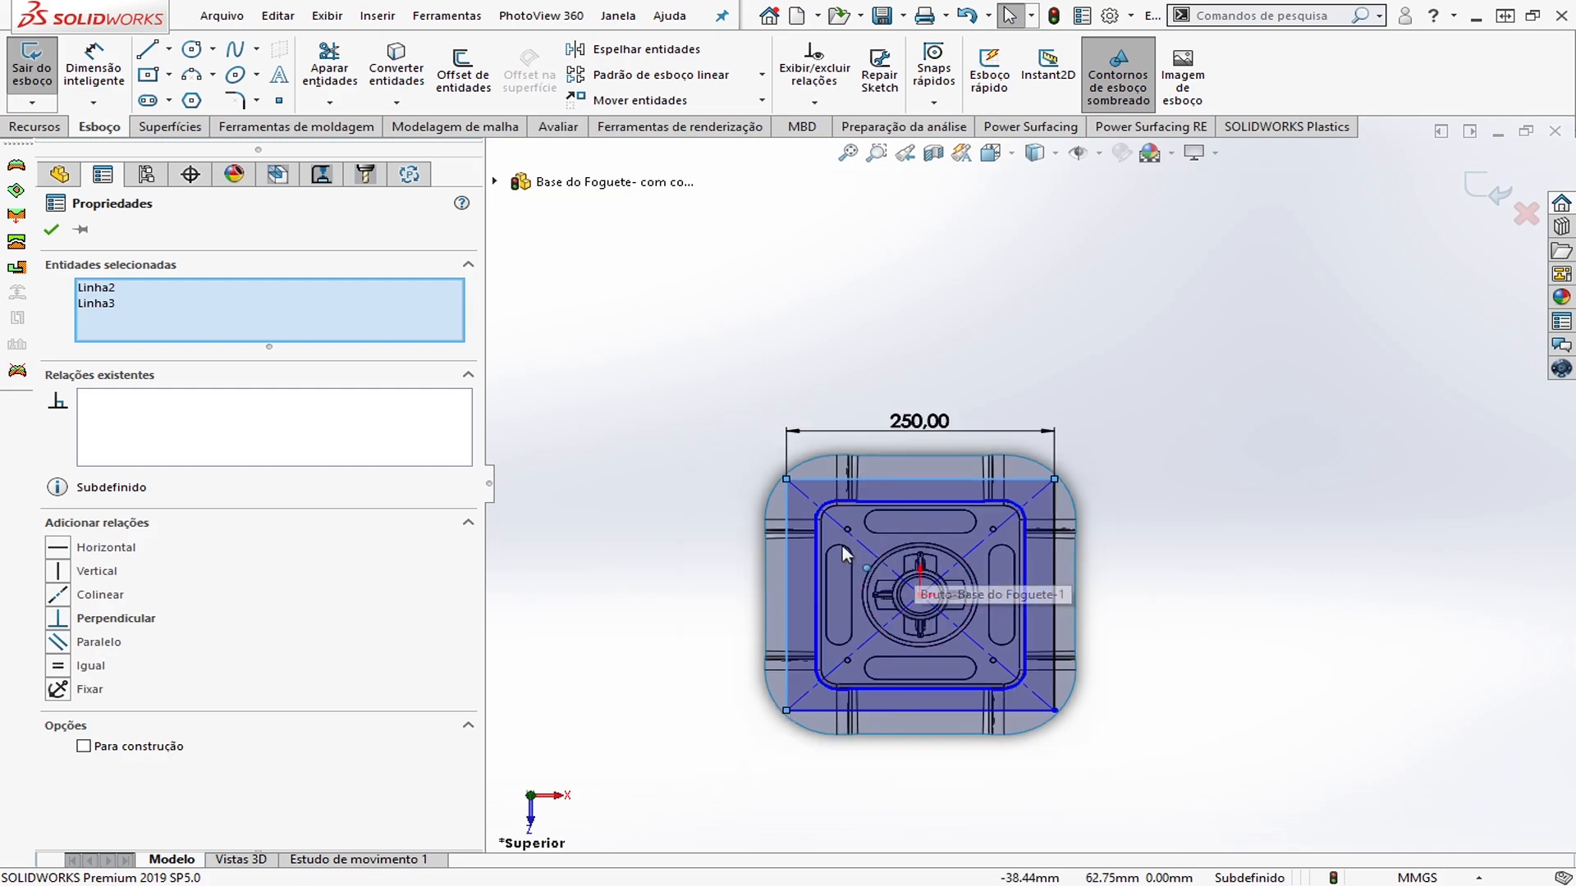
{"action": "scroll", "coordinate": [844, 545], "scroll_direction": "down", "scroll_amount": 2}
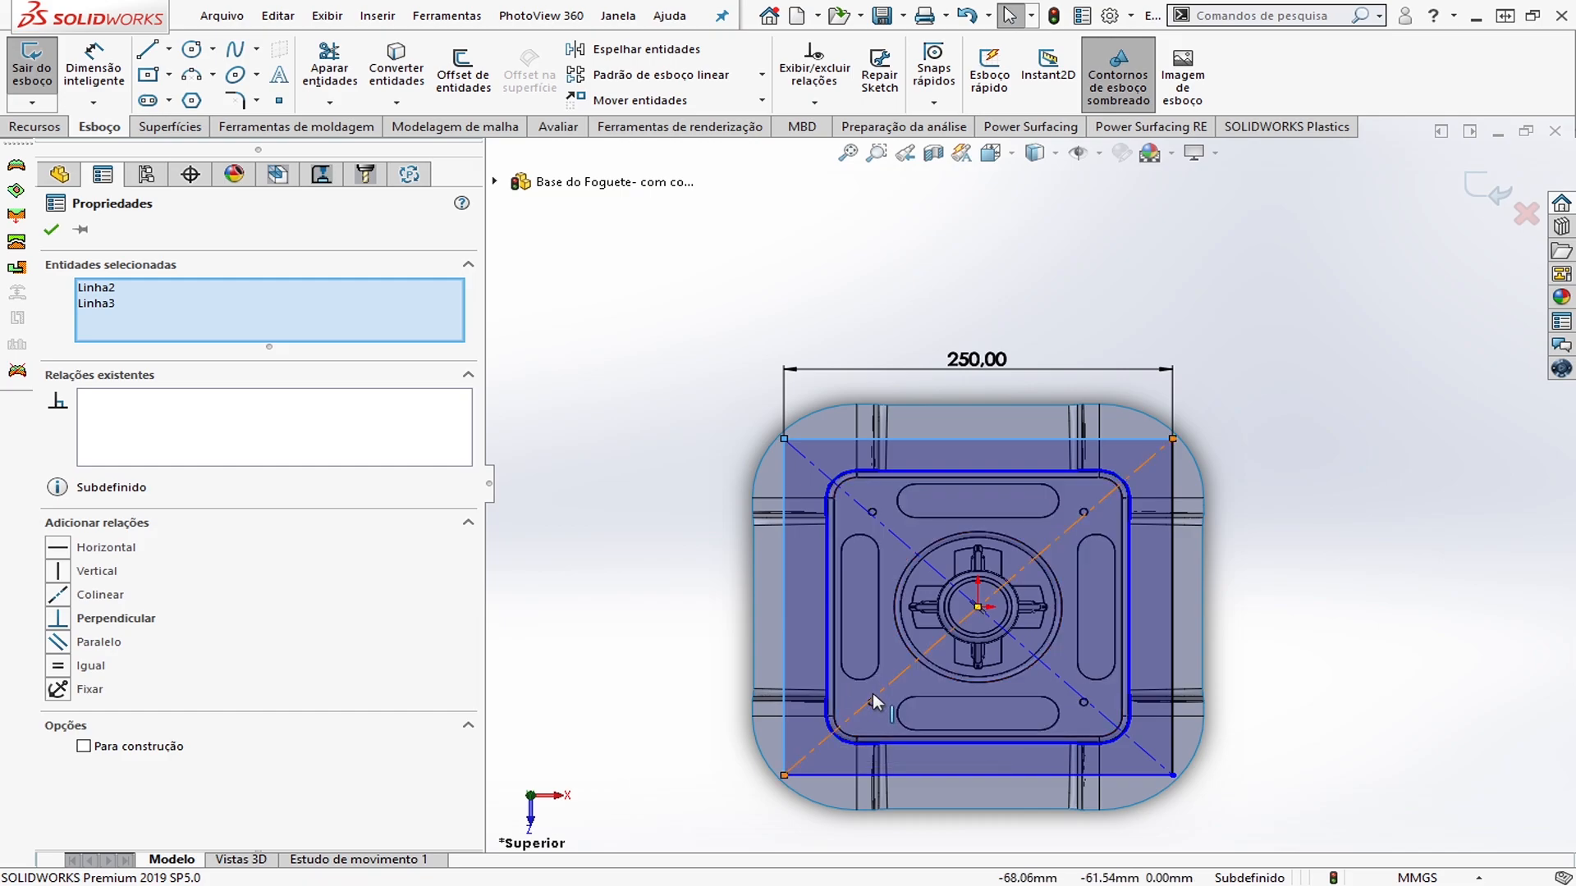
{"action": "scroll", "coordinate": [873, 693], "scroll_direction": "up", "scroll_amount": 1}
{"action": "scroll", "coordinate": [873, 686], "scroll_direction": "down", "scroll_amount": 1}
{"action": "scroll", "coordinate": [1156, 569], "scroll_direction": "down", "scroll_amount": 1}
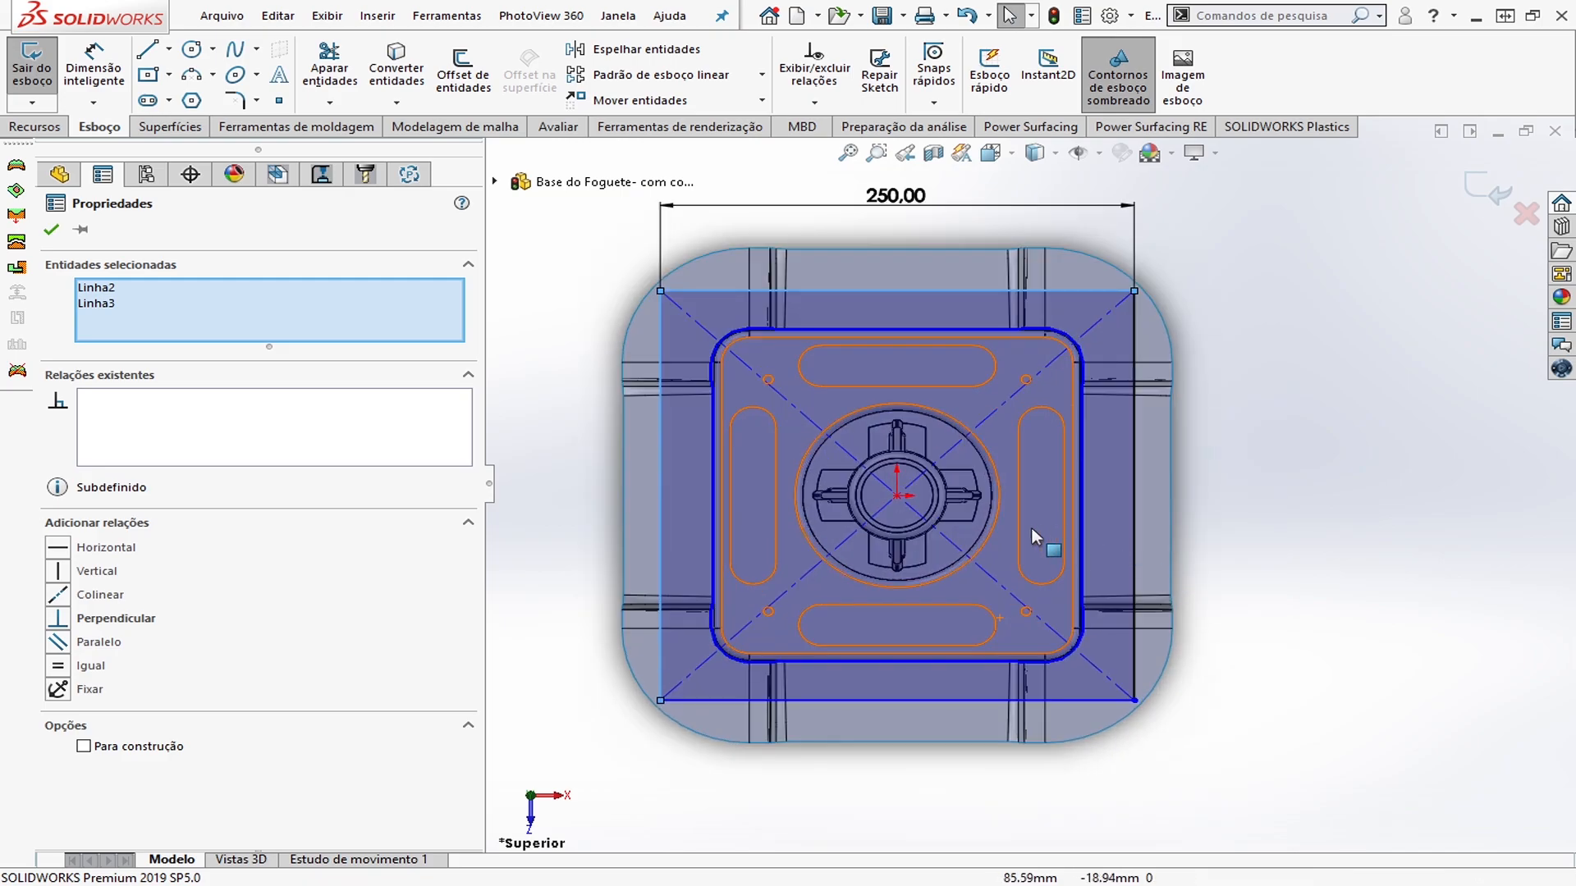
{"action": "left_click", "coordinate": [1344, 684]}
Dimension the rectangle's vertical side and set it to 250 mm
{"action": "key", "text": "d"}
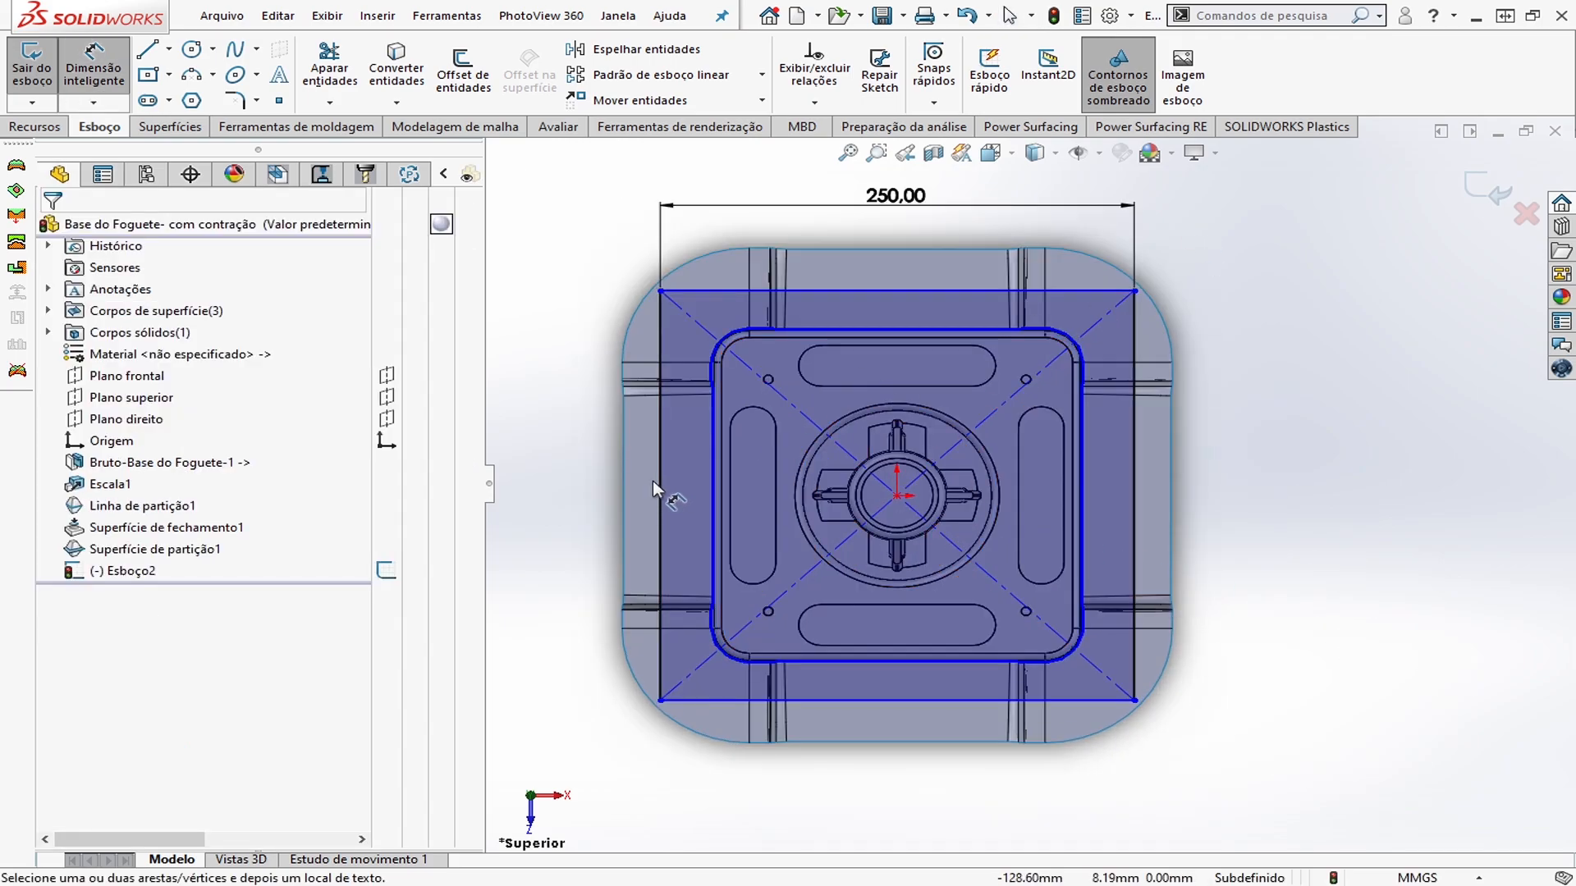
{"action": "left_click", "coordinate": [660, 490]}
{"action": "left_click", "coordinate": [534, 492]}
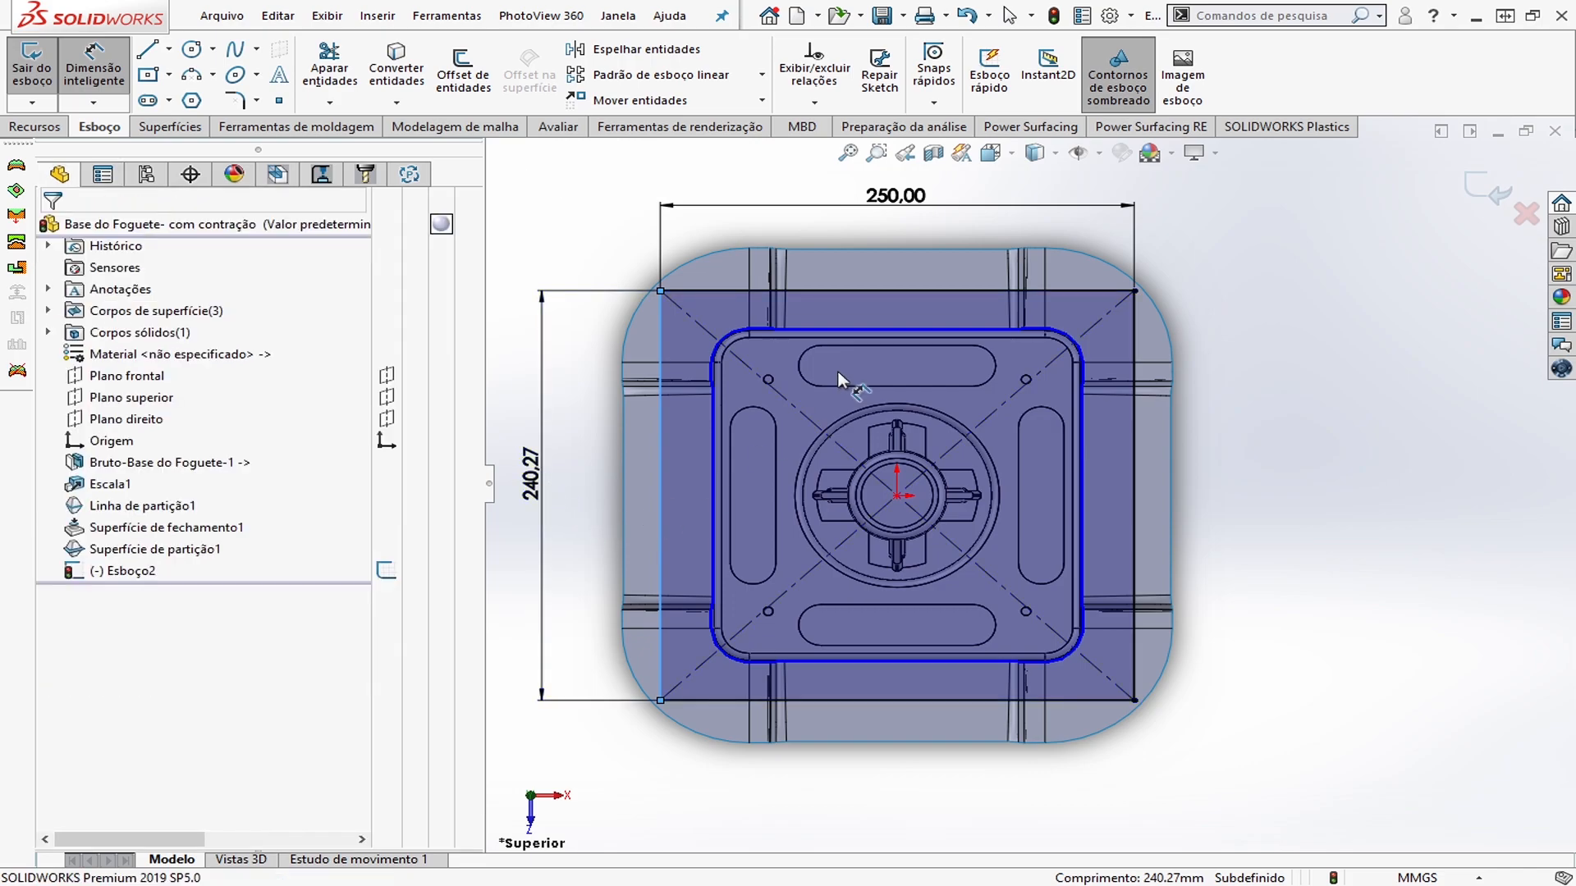
{"action": "scroll", "coordinate": [835, 438], "scroll_direction": "up", "scroll_amount": 3}
{"action": "scroll", "coordinate": [998, 435], "scroll_direction": "down", "scroll_amount": 2}
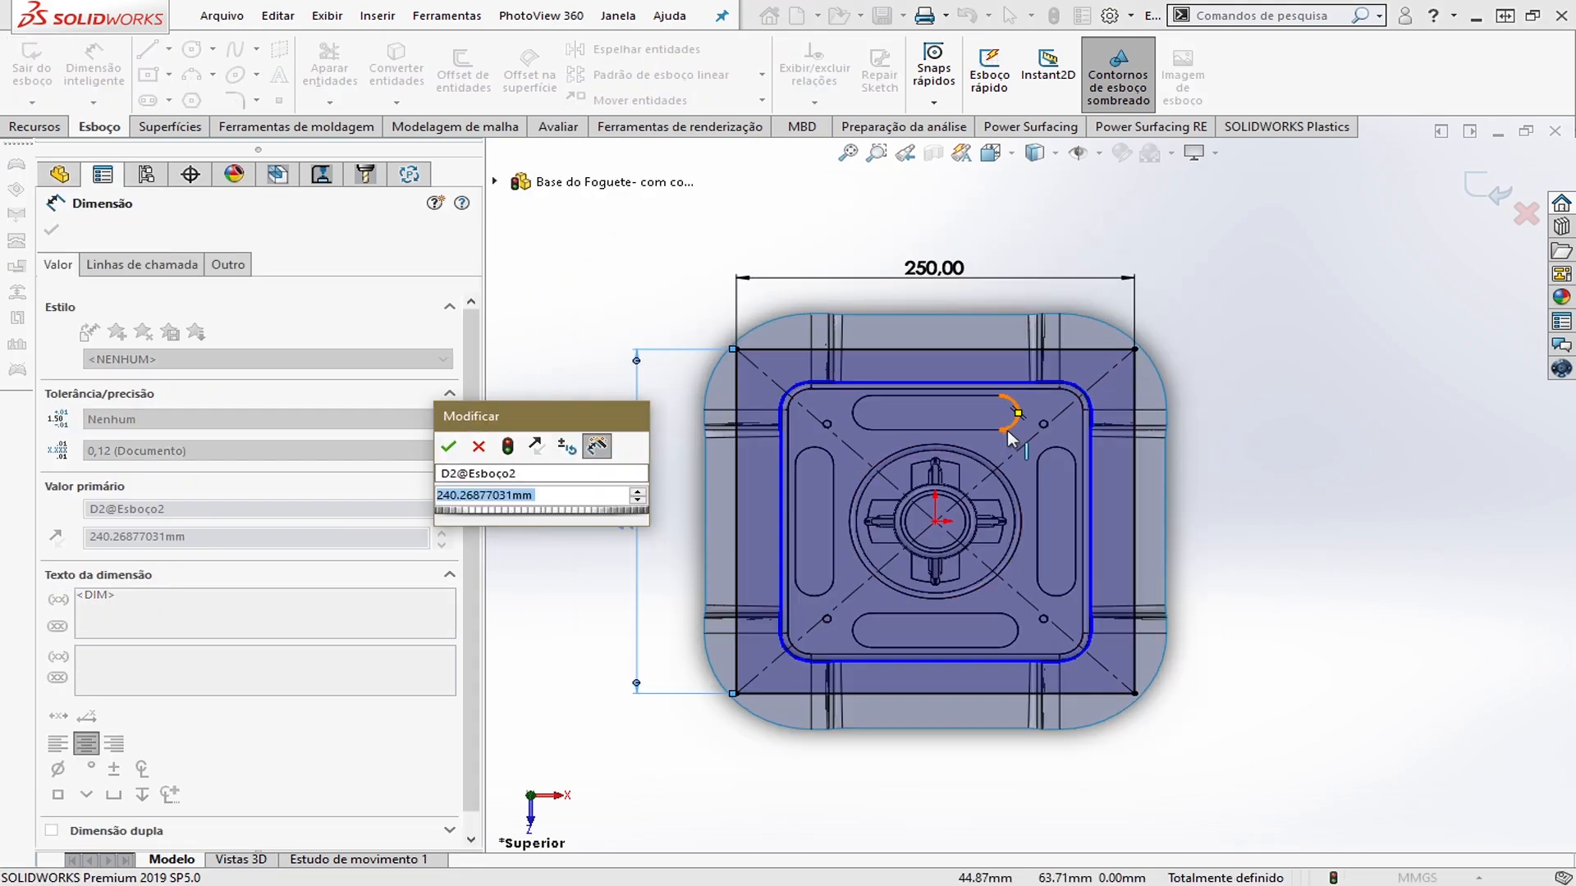
{"action": "type", "text": "250"}
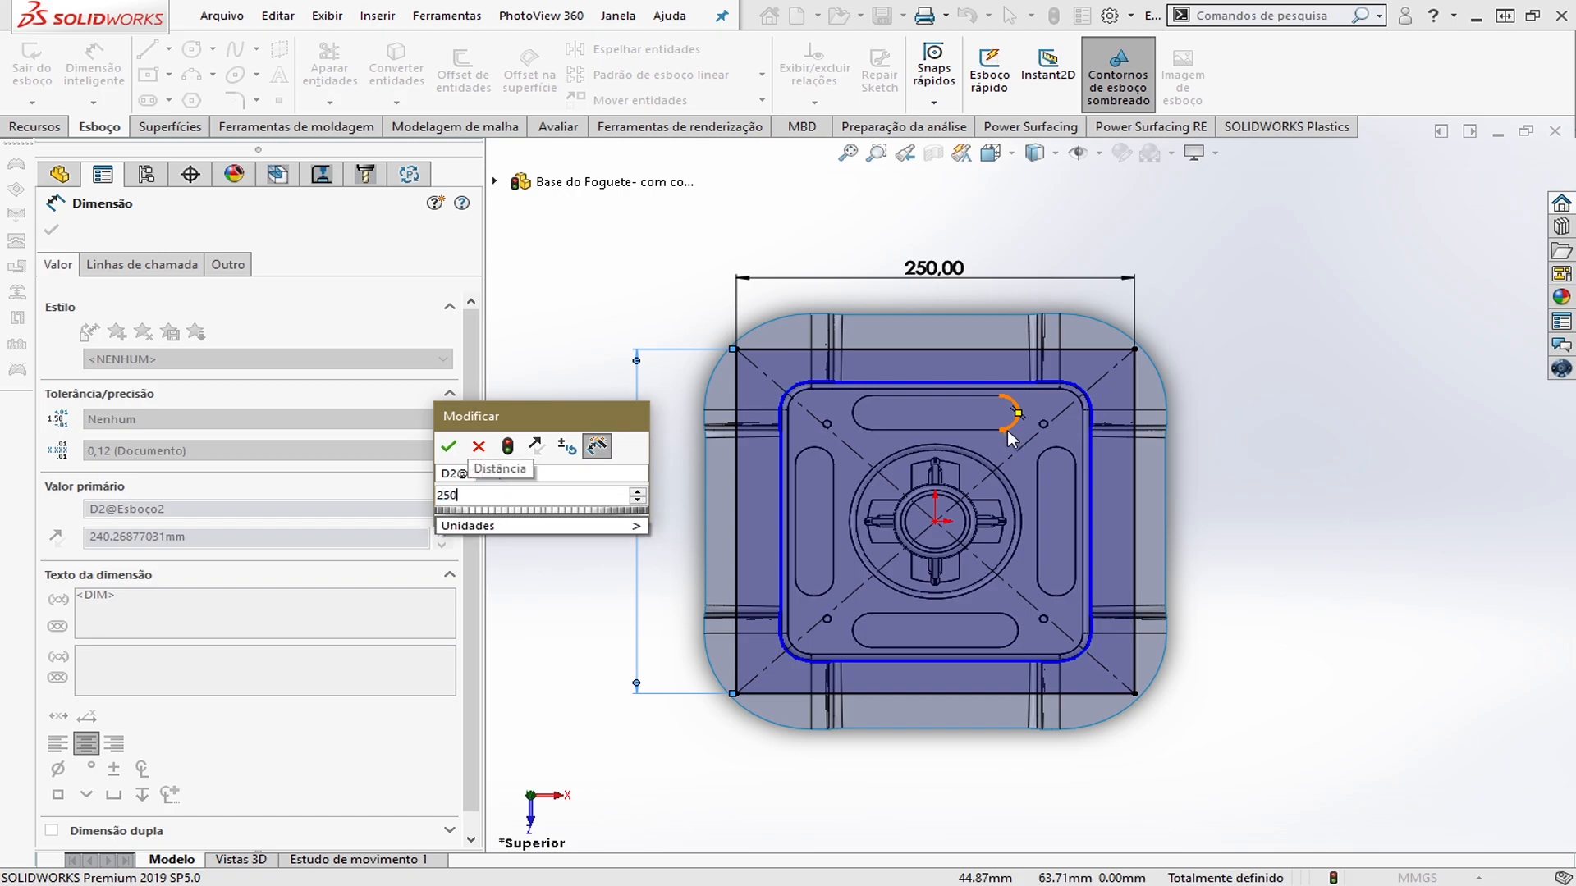
{"action": "key", "text": "Return"}
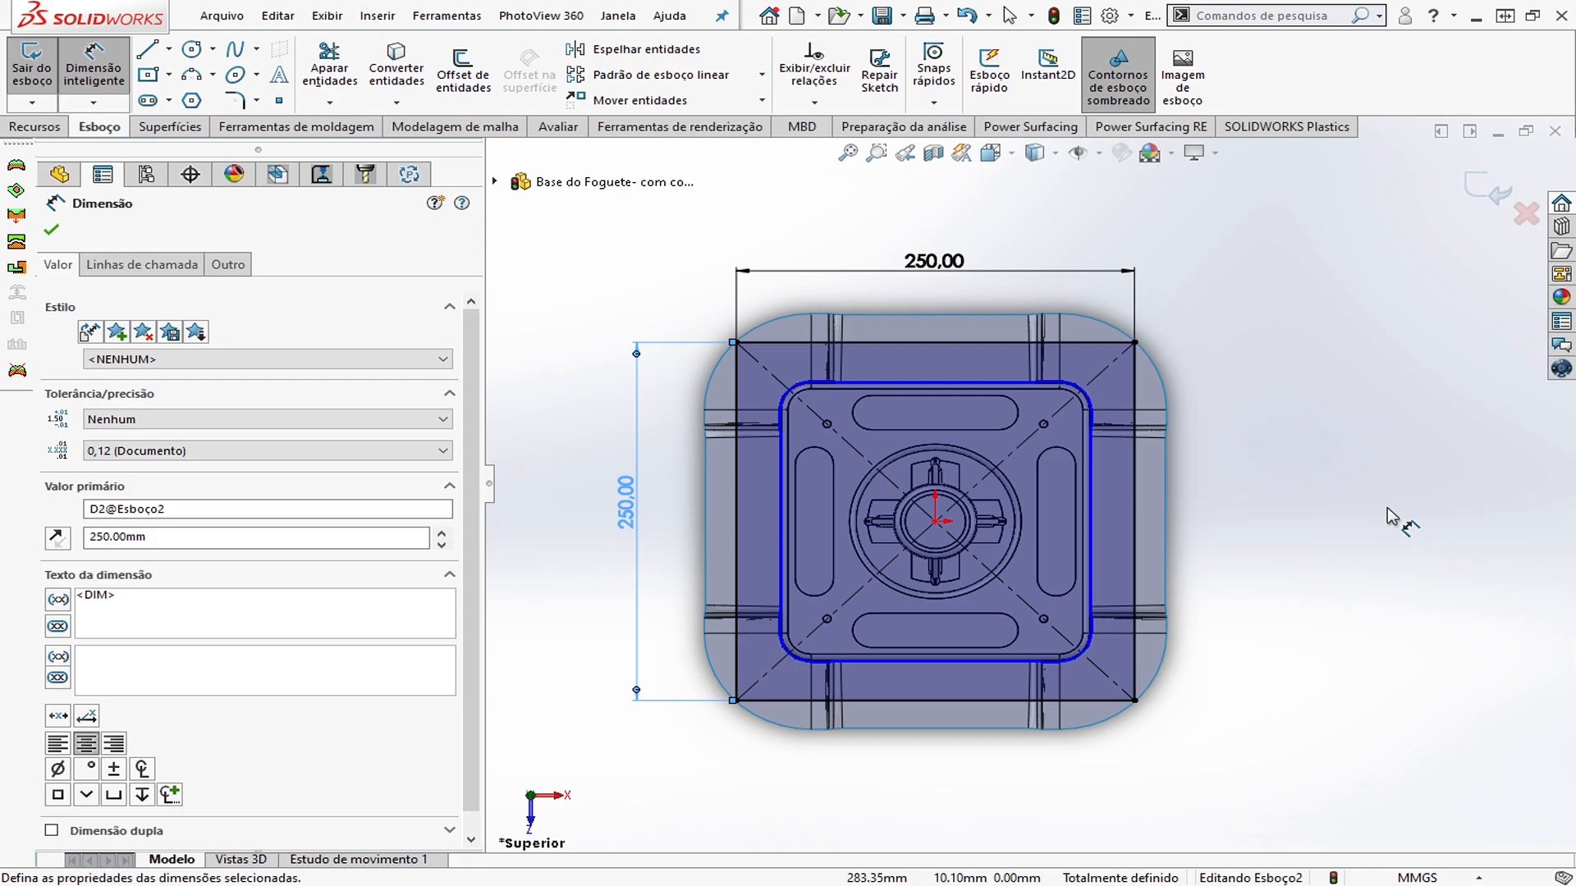
Examine how the rectangle's corners lie against the rounded outer edge of the parting surface
{"action": "scroll", "coordinate": [886, 441], "scroll_direction": "up", "scroll_amount": 1}
{"action": "scroll", "coordinate": [973, 417], "scroll_direction": "down", "scroll_amount": 1}
{"action": "scroll", "coordinate": [964, 465], "scroll_direction": "up", "scroll_amount": 2}
{"action": "scroll", "coordinate": [999, 459], "scroll_direction": "down", "scroll_amount": 1}
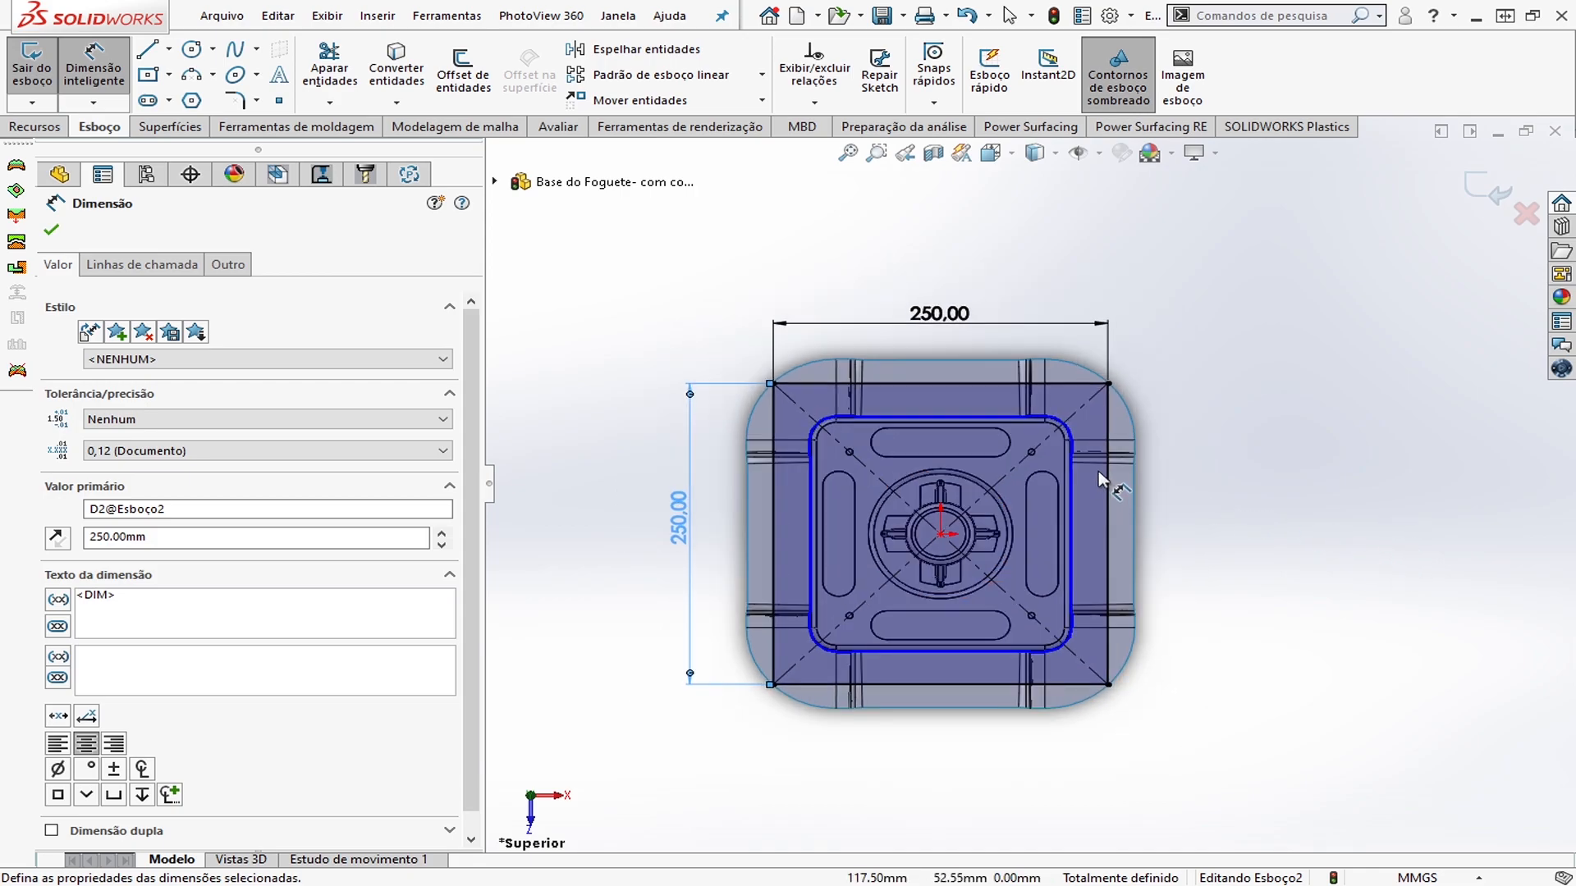
{"action": "scroll", "coordinate": [972, 414], "scroll_direction": "down", "scroll_amount": 1}
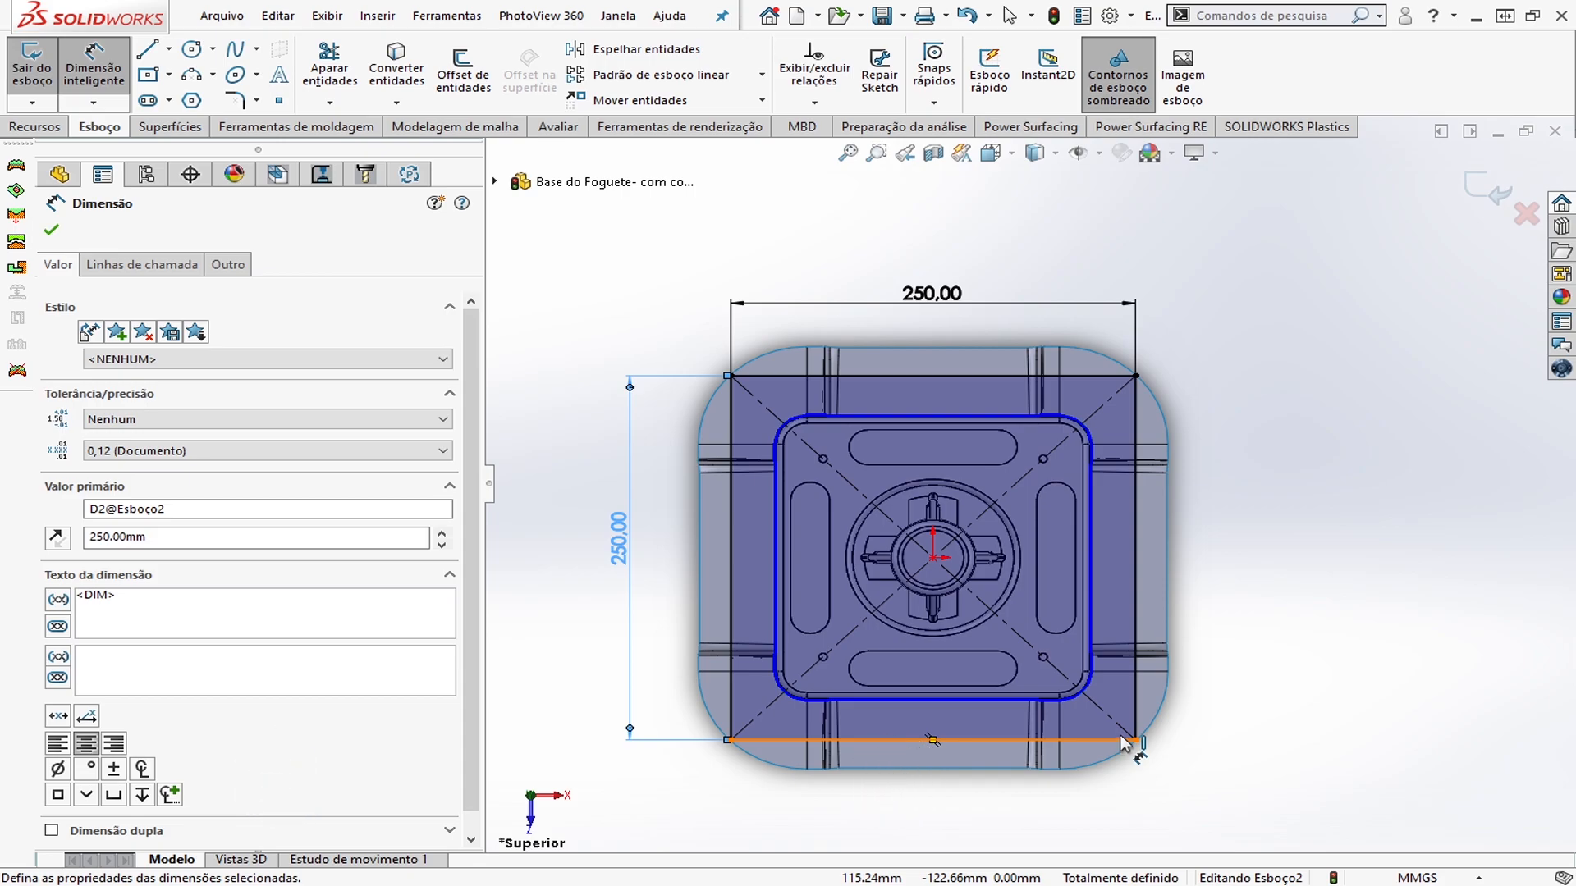
{"action": "scroll", "coordinate": [1009, 493], "scroll_direction": "down", "scroll_amount": 6}
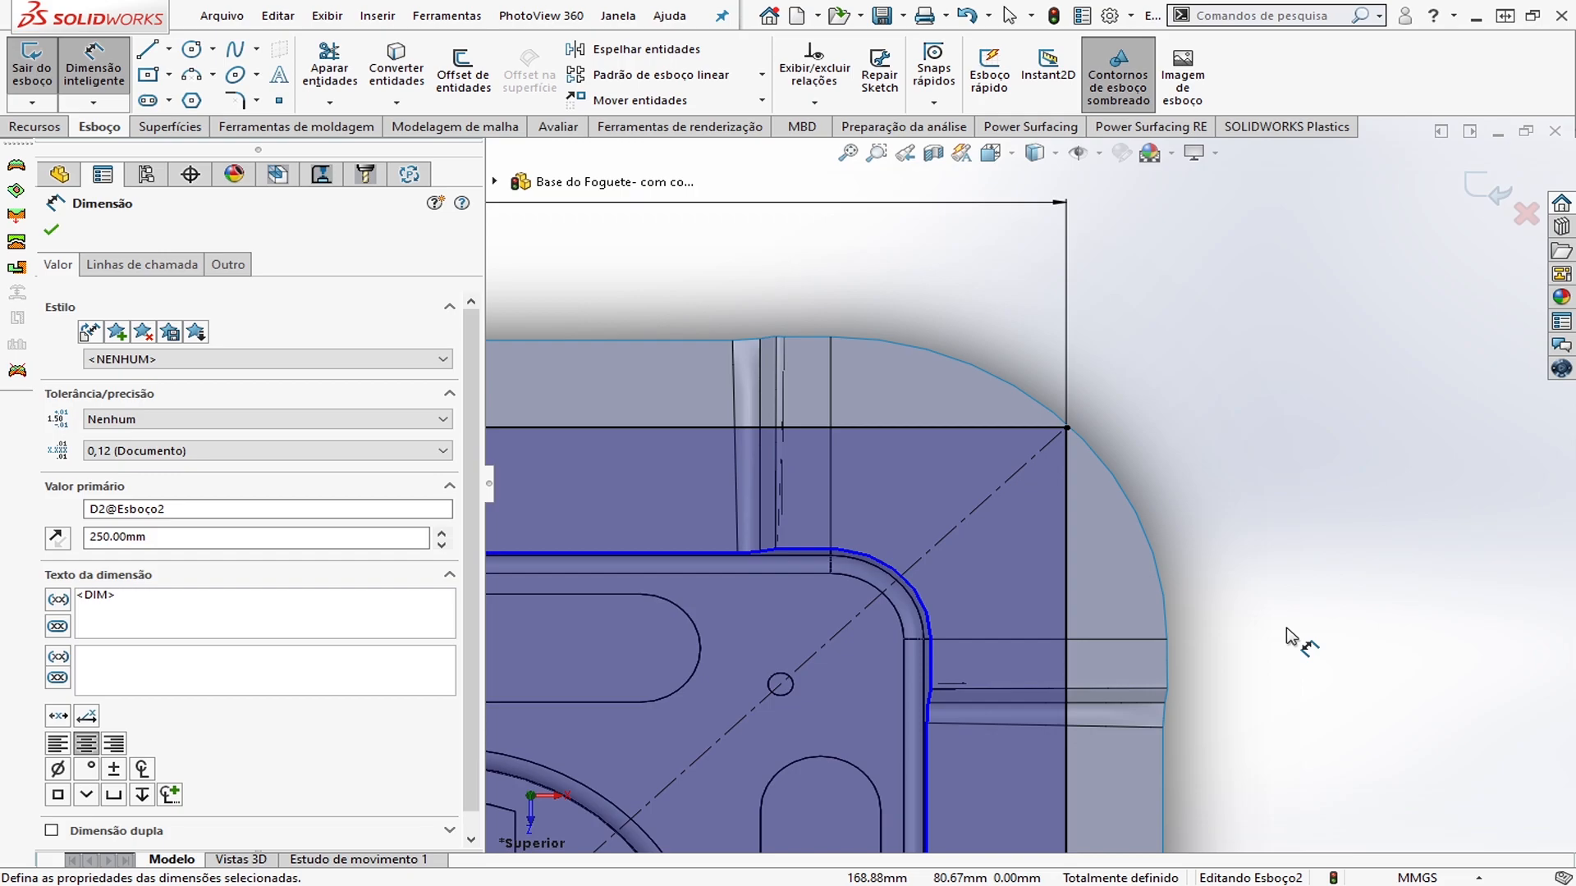
{"action": "scroll", "coordinate": [1286, 635], "scroll_direction": "up", "scroll_amount": 5}
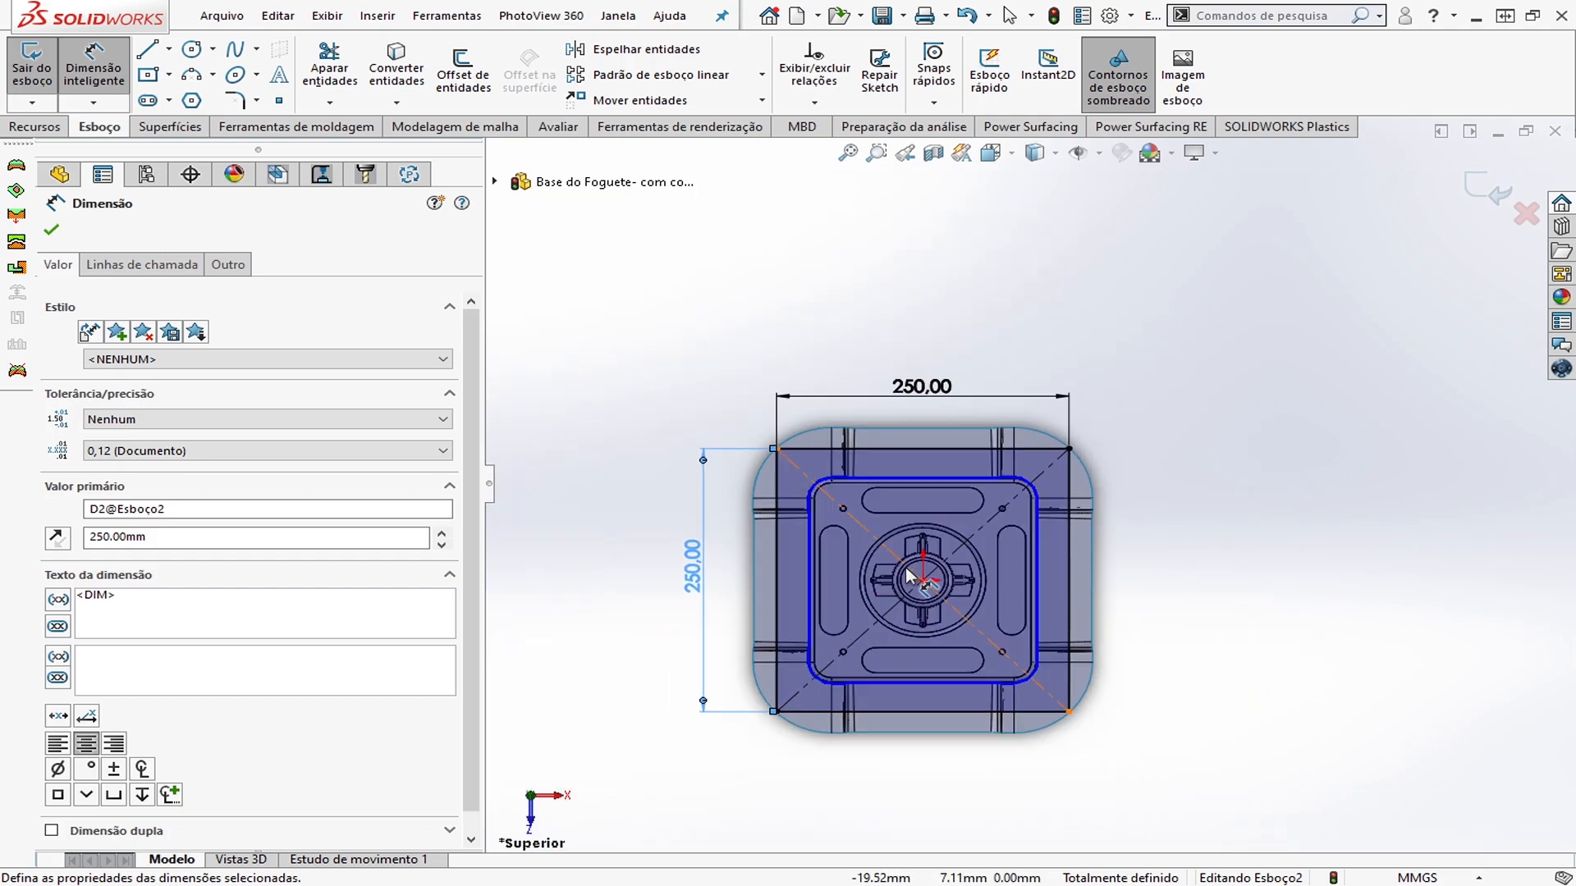
{"action": "scroll", "coordinate": [1134, 473], "scroll_direction": "down", "scroll_amount": 3}
{"action": "scroll", "coordinate": [1133, 468], "scroll_direction": "up", "scroll_amount": 3}
{"action": "scroll", "coordinate": [1151, 463], "scroll_direction": "down", "scroll_amount": 2}
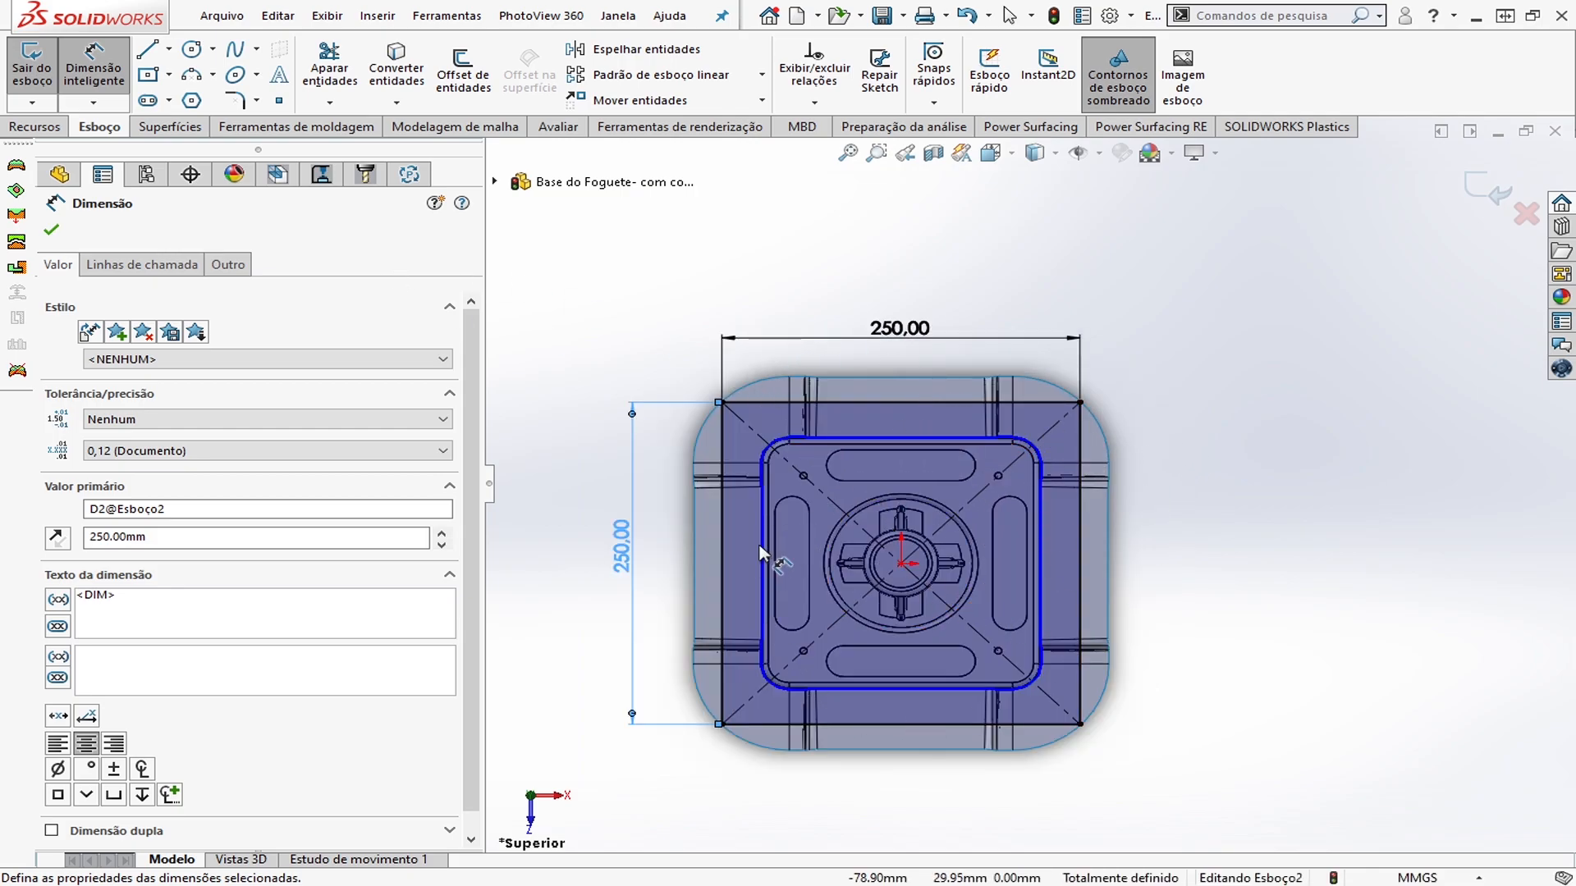
Set both the height and the width of the rectangle to 240 mm and exit the sketch
{"action": "double_click", "coordinate": [622, 548]}
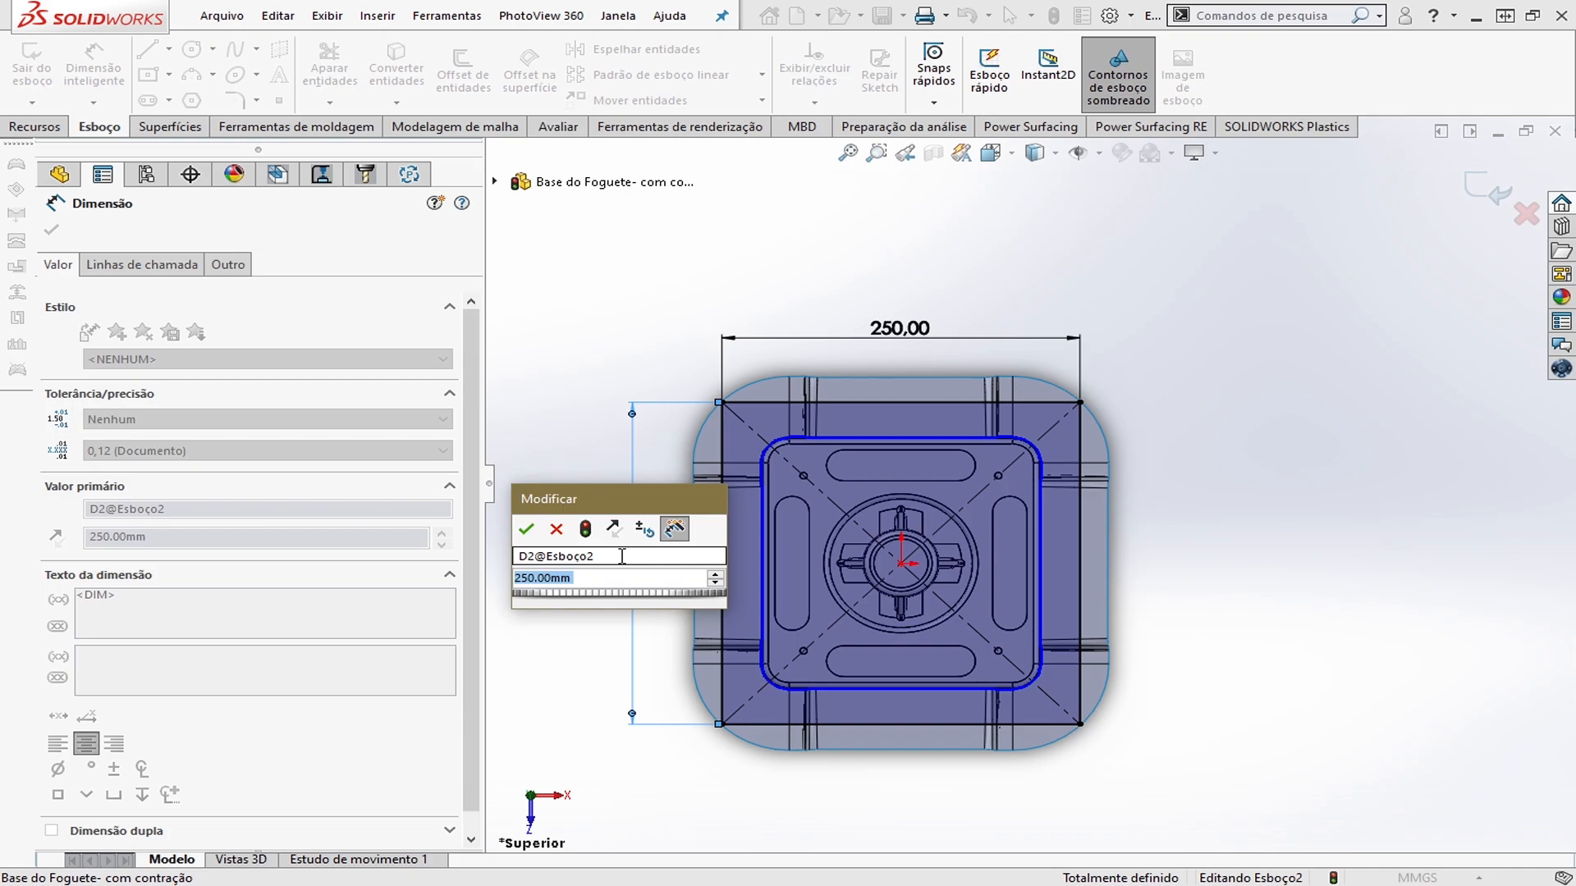
{"action": "type", "text": "240"}
{"action": "key", "text": "Return"}
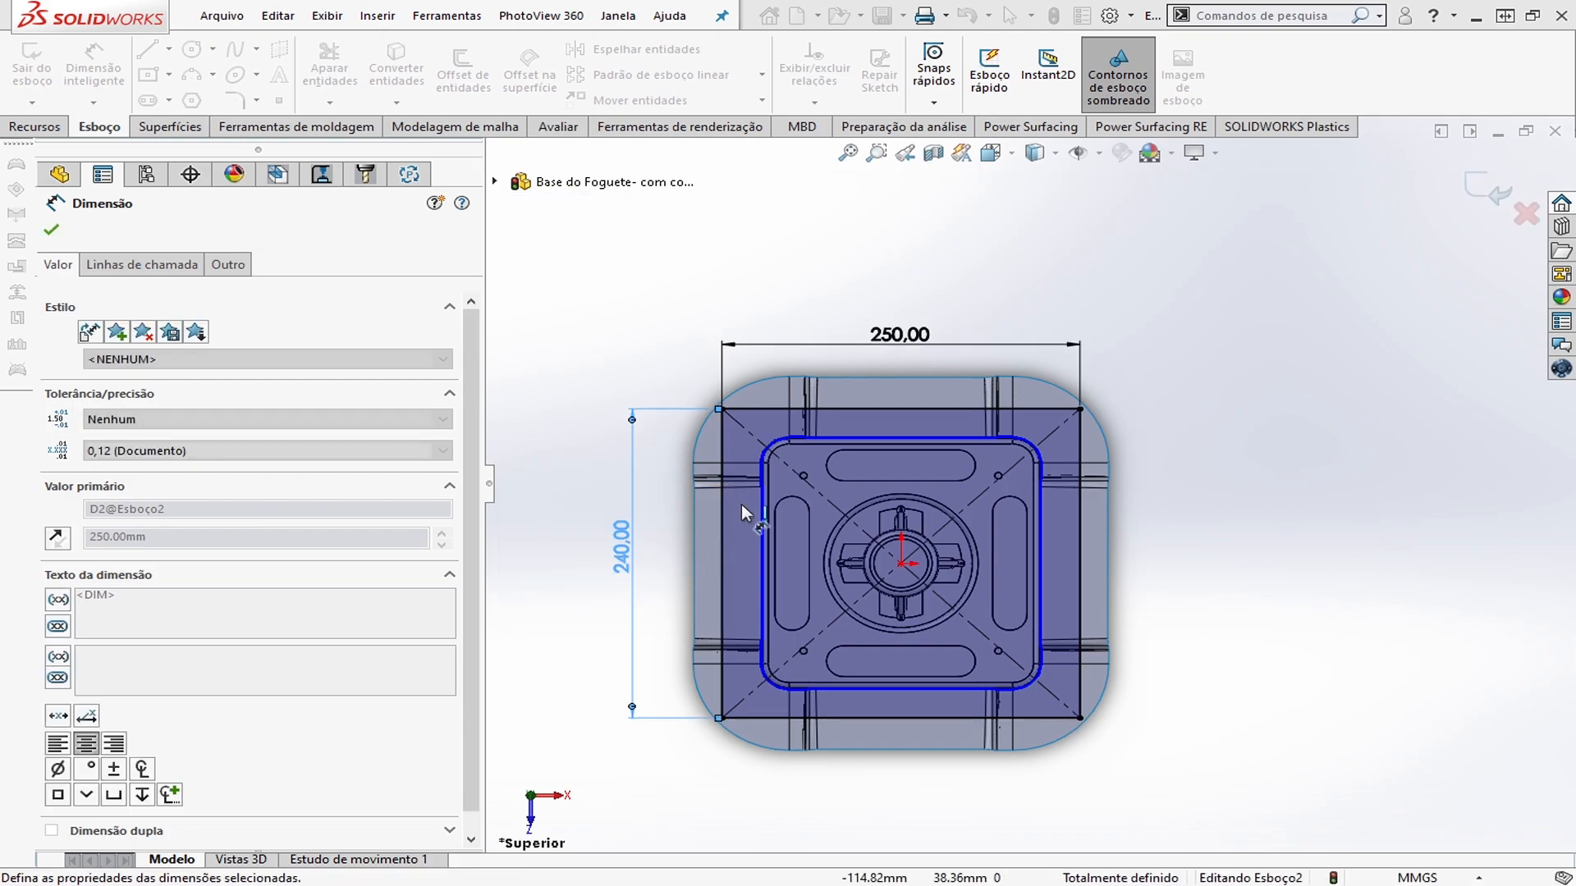
{"action": "double_click", "coordinate": [913, 343]}
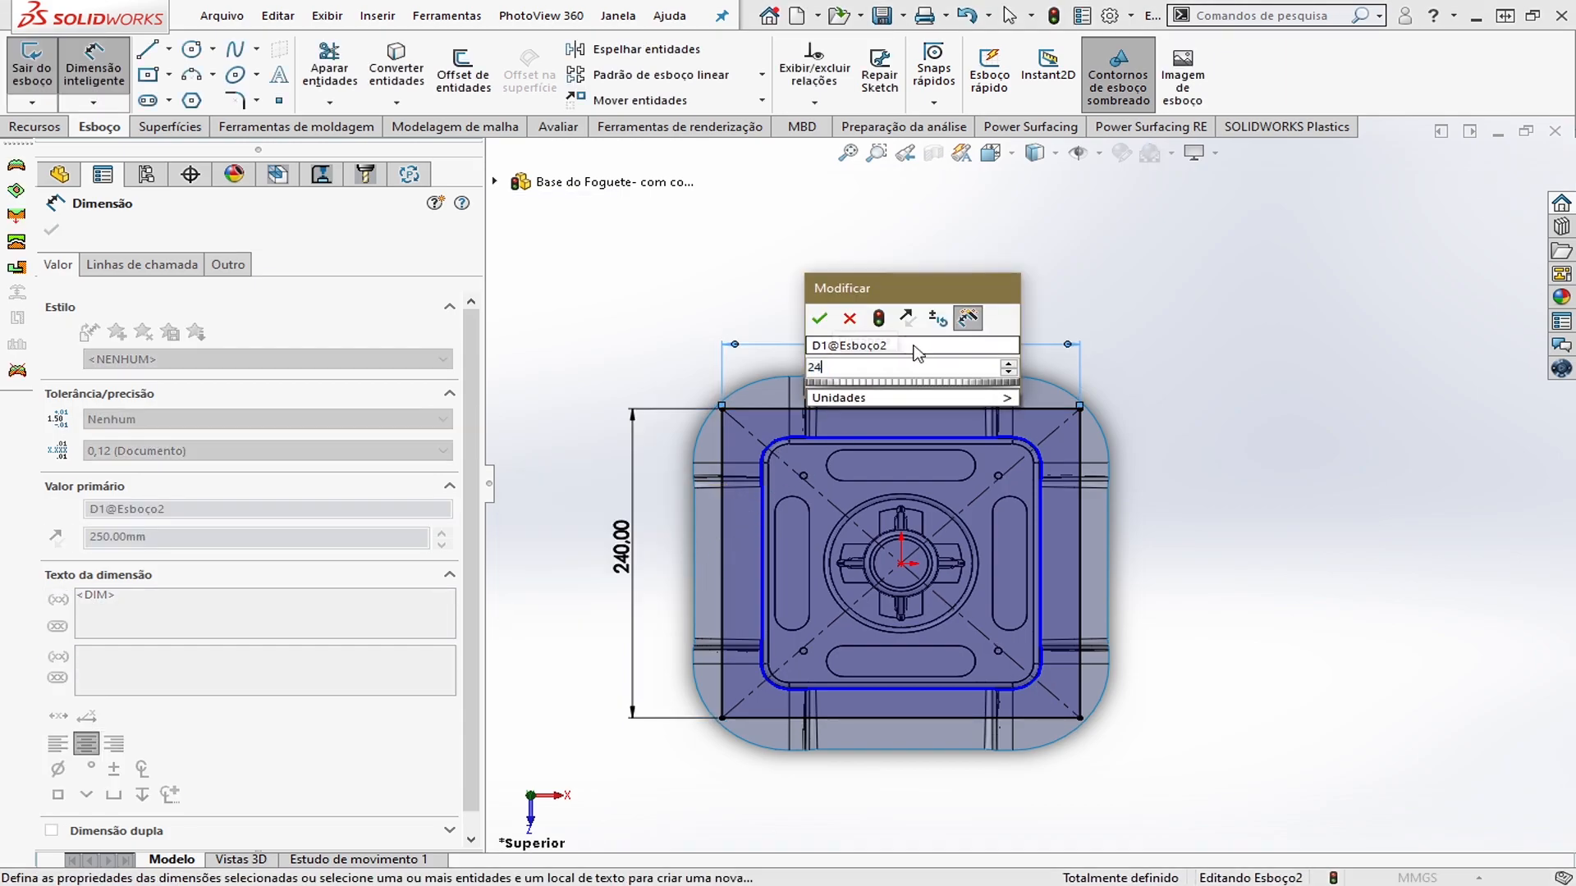
{"action": "type", "text": "240"}
{"action": "key", "text": "Return"}
{"action": "scroll", "coordinate": [1012, 393], "scroll_direction": "down", "scroll_amount": 3}
{"action": "scroll", "coordinate": [904, 578], "scroll_direction": "up", "scroll_amount": 6}
{"action": "scroll", "coordinate": [1111, 574], "scroll_direction": "down", "scroll_amount": 5}
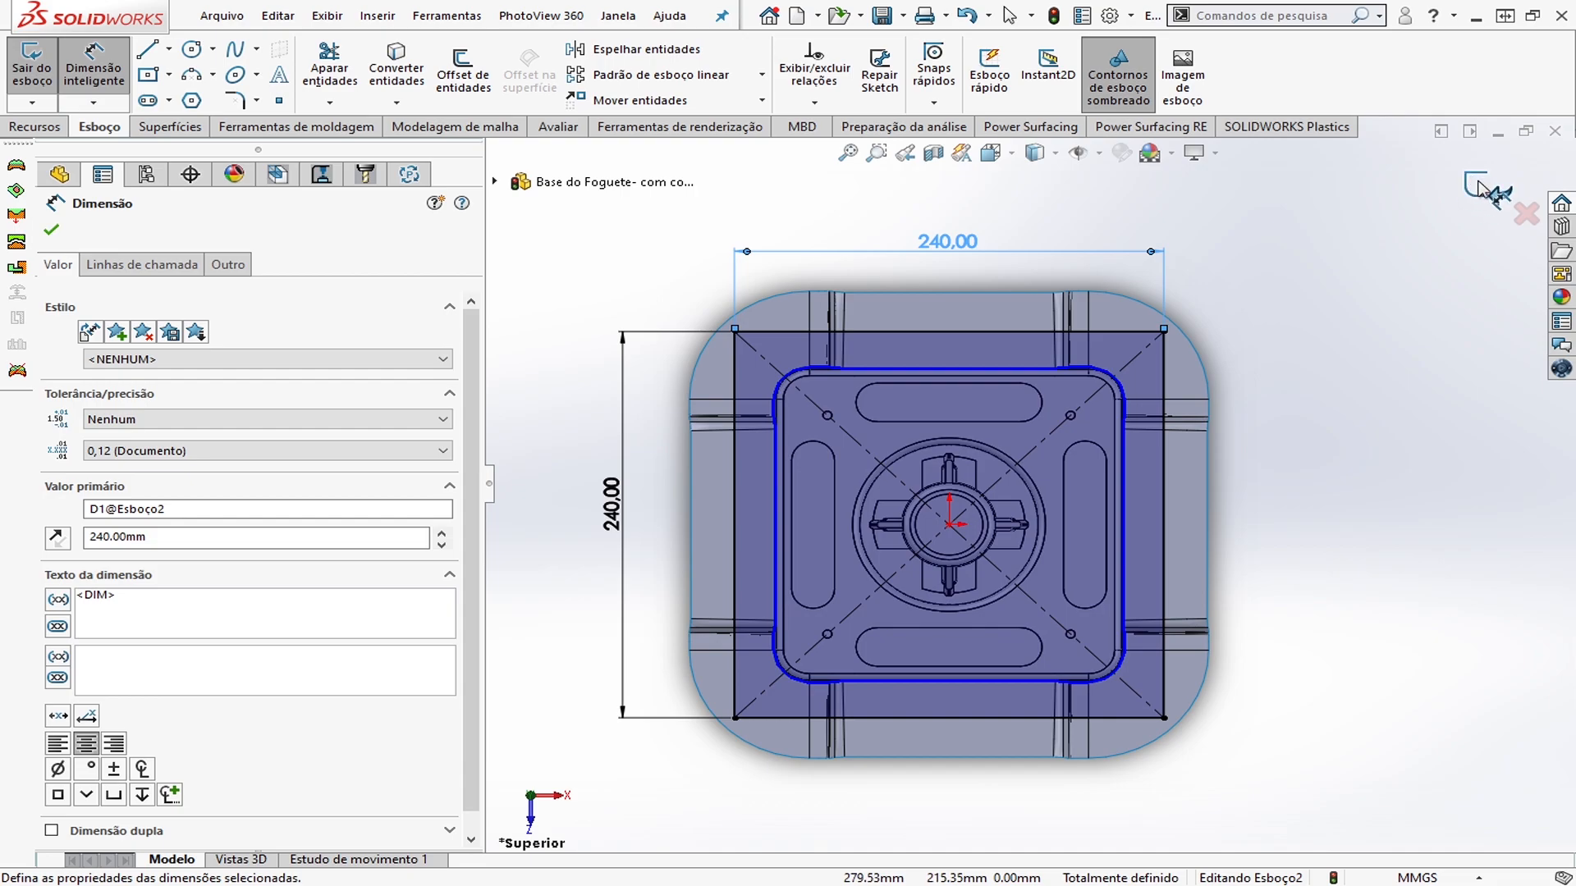
{"action": "left_click", "coordinate": [1481, 191]}
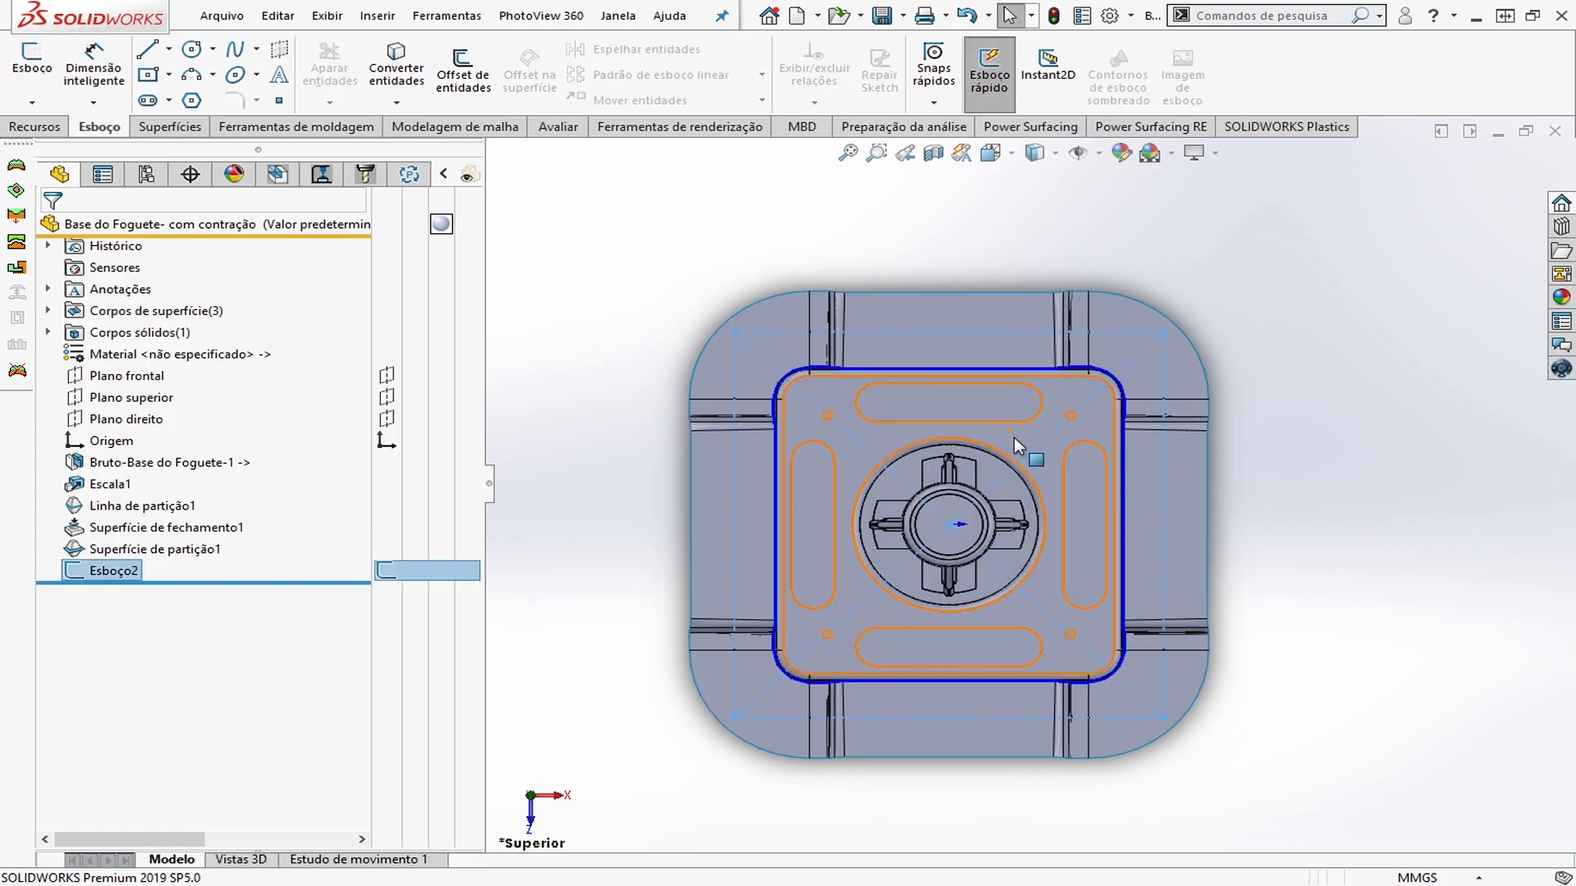
Examine the base and its parting surface from above, from the side and at a slight tilt
{"action": "scroll", "coordinate": [1030, 447], "scroll_direction": "up", "scroll_amount": 5}
{"action": "scroll", "coordinate": [1059, 469], "scroll_direction": "down", "scroll_amount": 4}
{"action": "scroll", "coordinate": [1010, 493], "scroll_direction": "up", "scroll_amount": 2}
{"action": "scroll", "coordinate": [1067, 533], "scroll_direction": "down", "scroll_amount": 2}
{"action": "scroll", "coordinate": [1118, 578], "scroll_direction": "down", "scroll_amount": 2}
{"action": "scroll", "coordinate": [1002, 598], "scroll_direction": "up", "scroll_amount": 5}
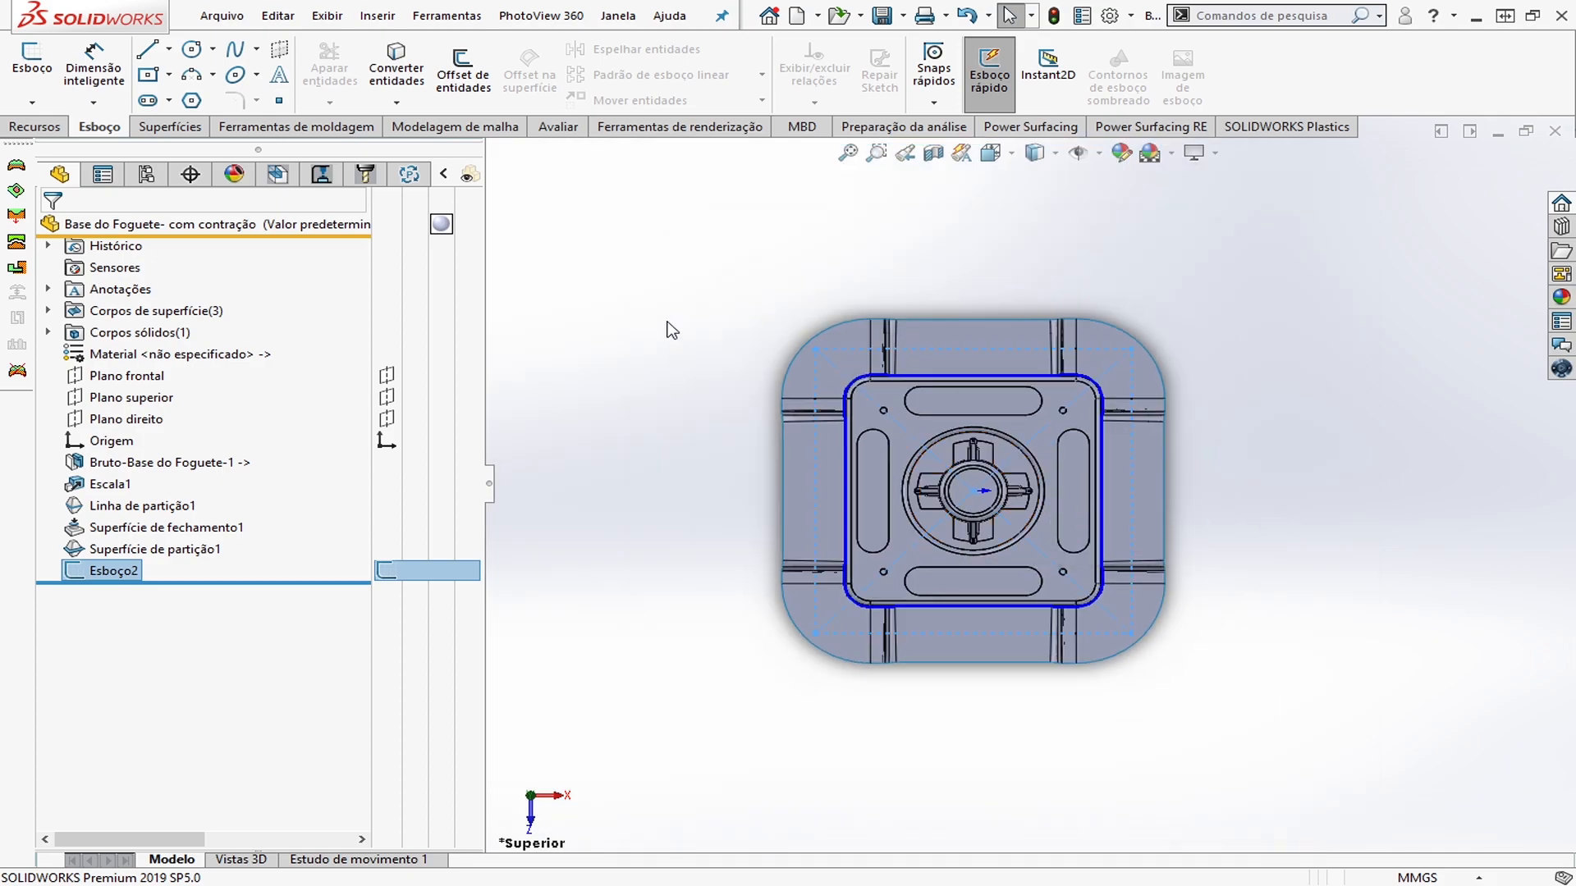
{"action": "middle_click_drag", "start_coordinate": [989, 468], "coordinate": [989, 189]}
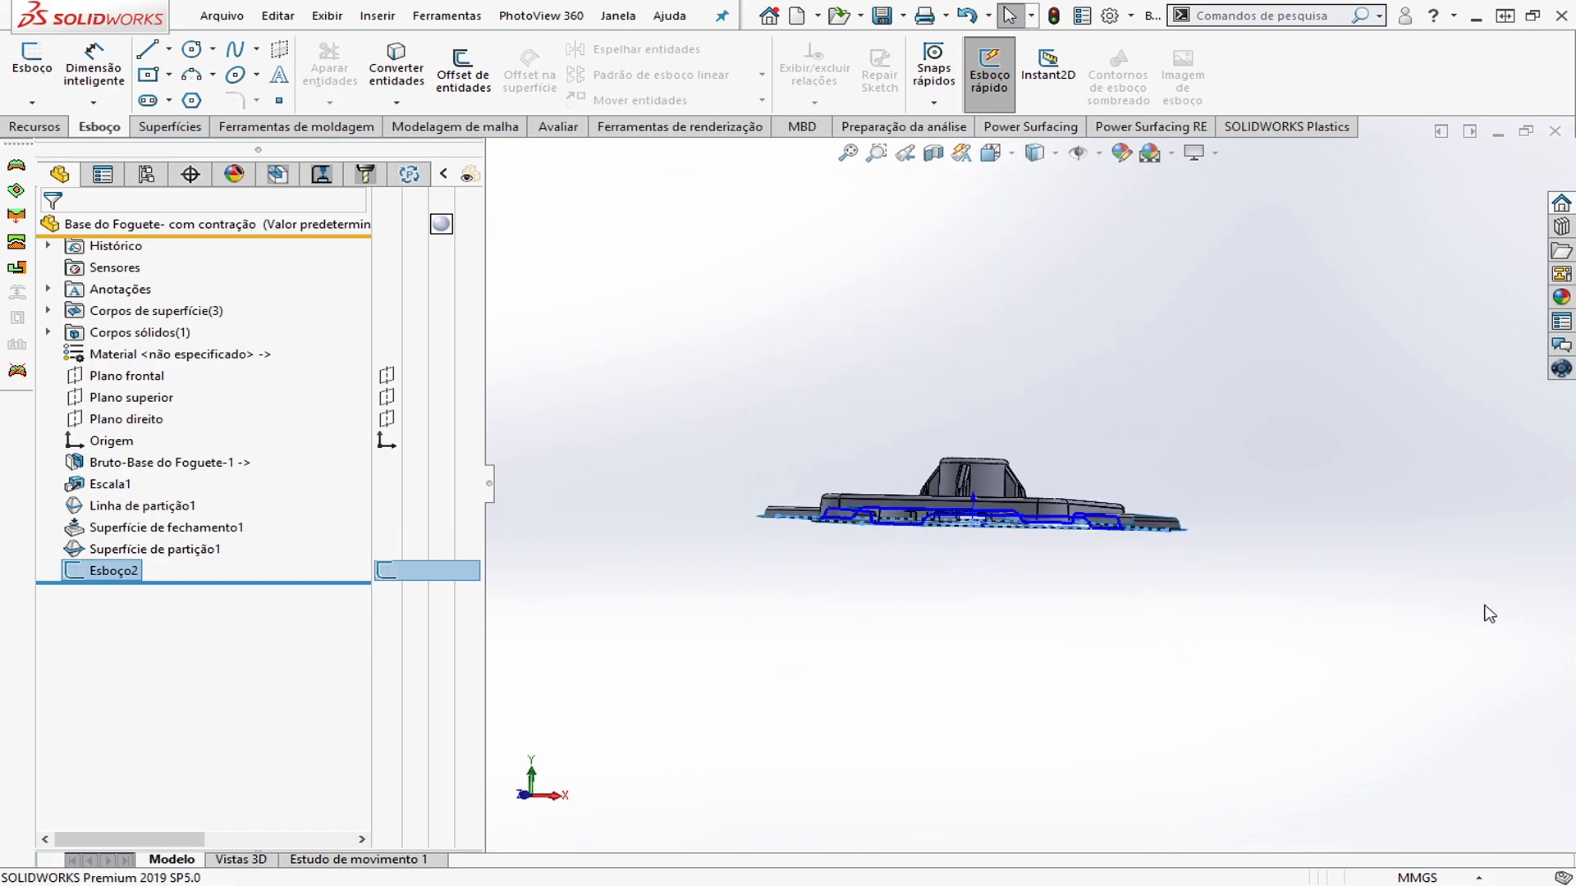
{"action": "middle_click_drag", "start_coordinate": [1094, 485], "coordinate": [1094, 526]}
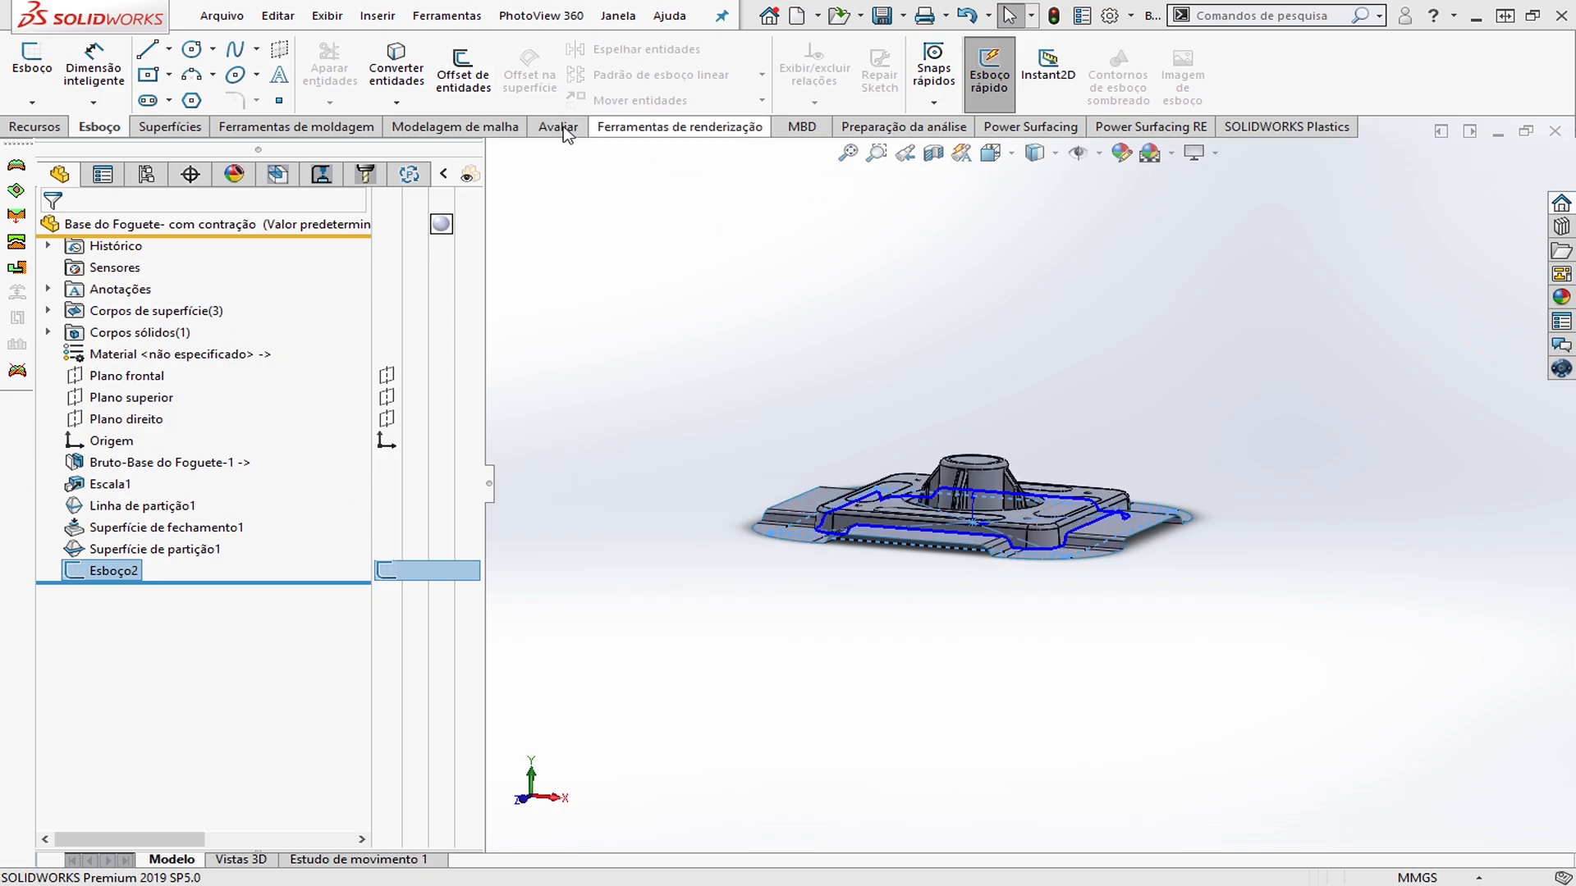
Split the mold block into core and cavity, with block sizes of 75 mm above and 40 mm below the parting plane
{"action": "left_click", "coordinate": [332, 128]}
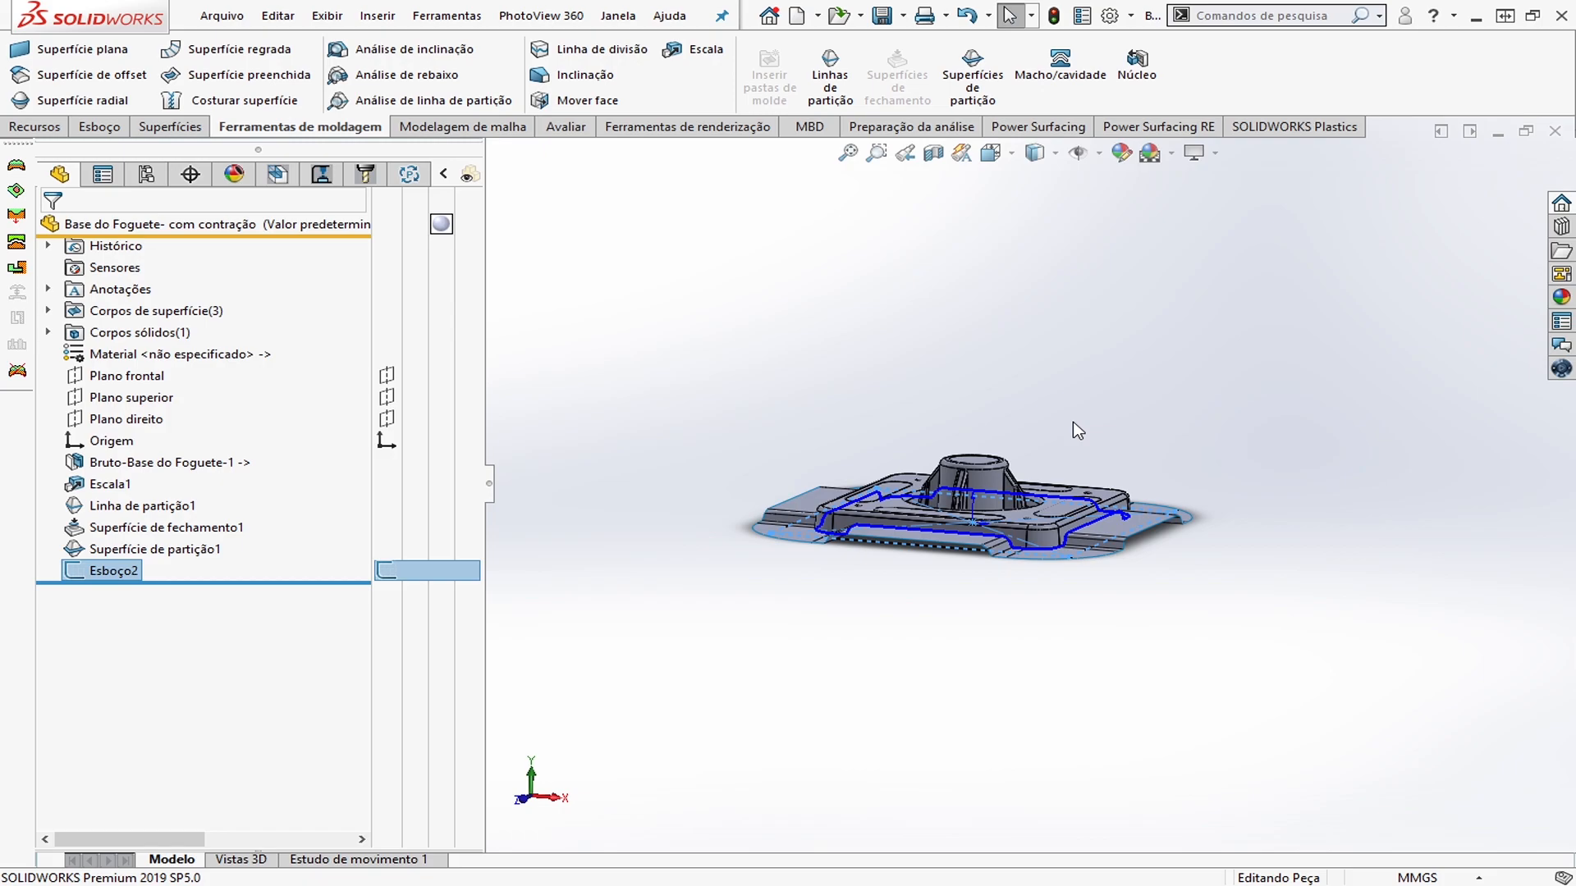
{"action": "left_click", "coordinate": [1063, 90]}
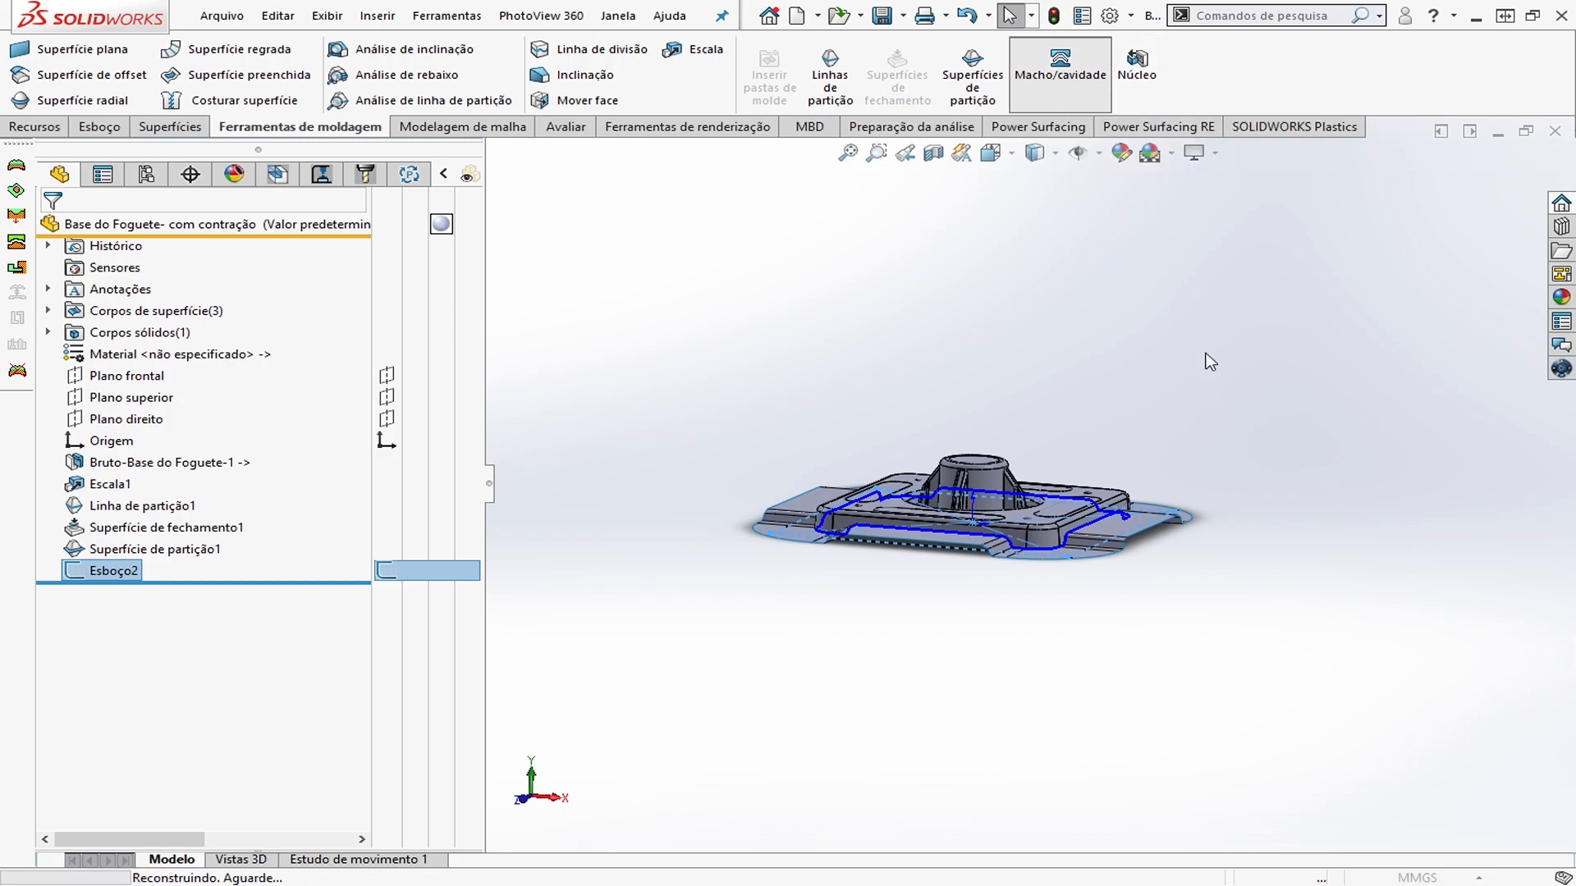
{"action": "key", "text": "ctrl+1"}
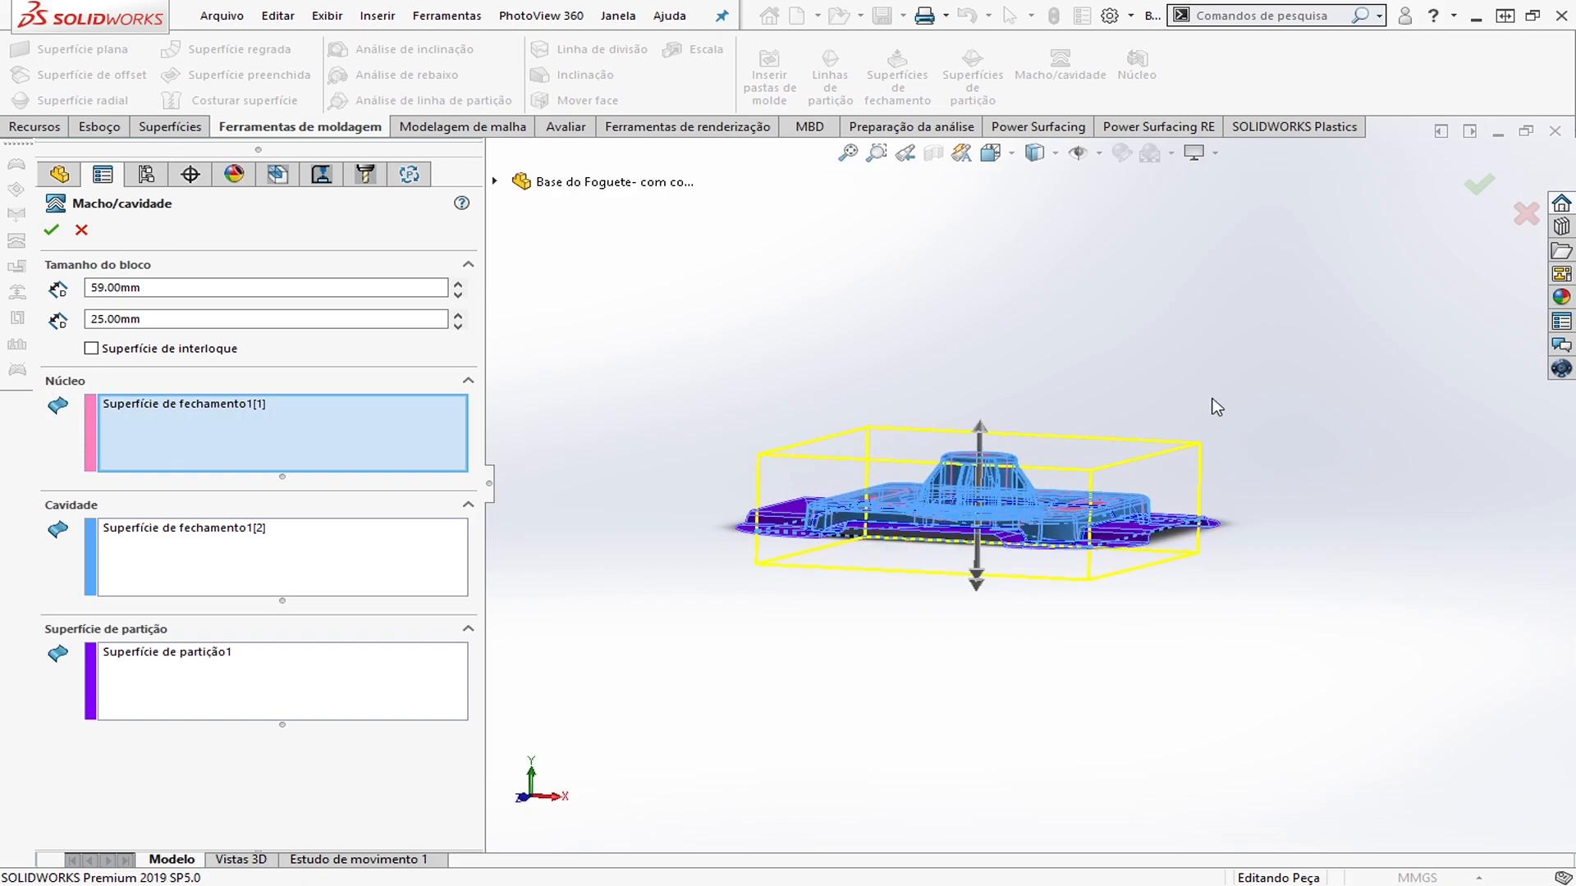
{"action": "scroll", "coordinate": [1165, 380], "scroll_direction": "up", "scroll_amount": 2}
{"action": "scroll", "coordinate": [1203, 346], "scroll_direction": "down", "scroll_amount": 2}
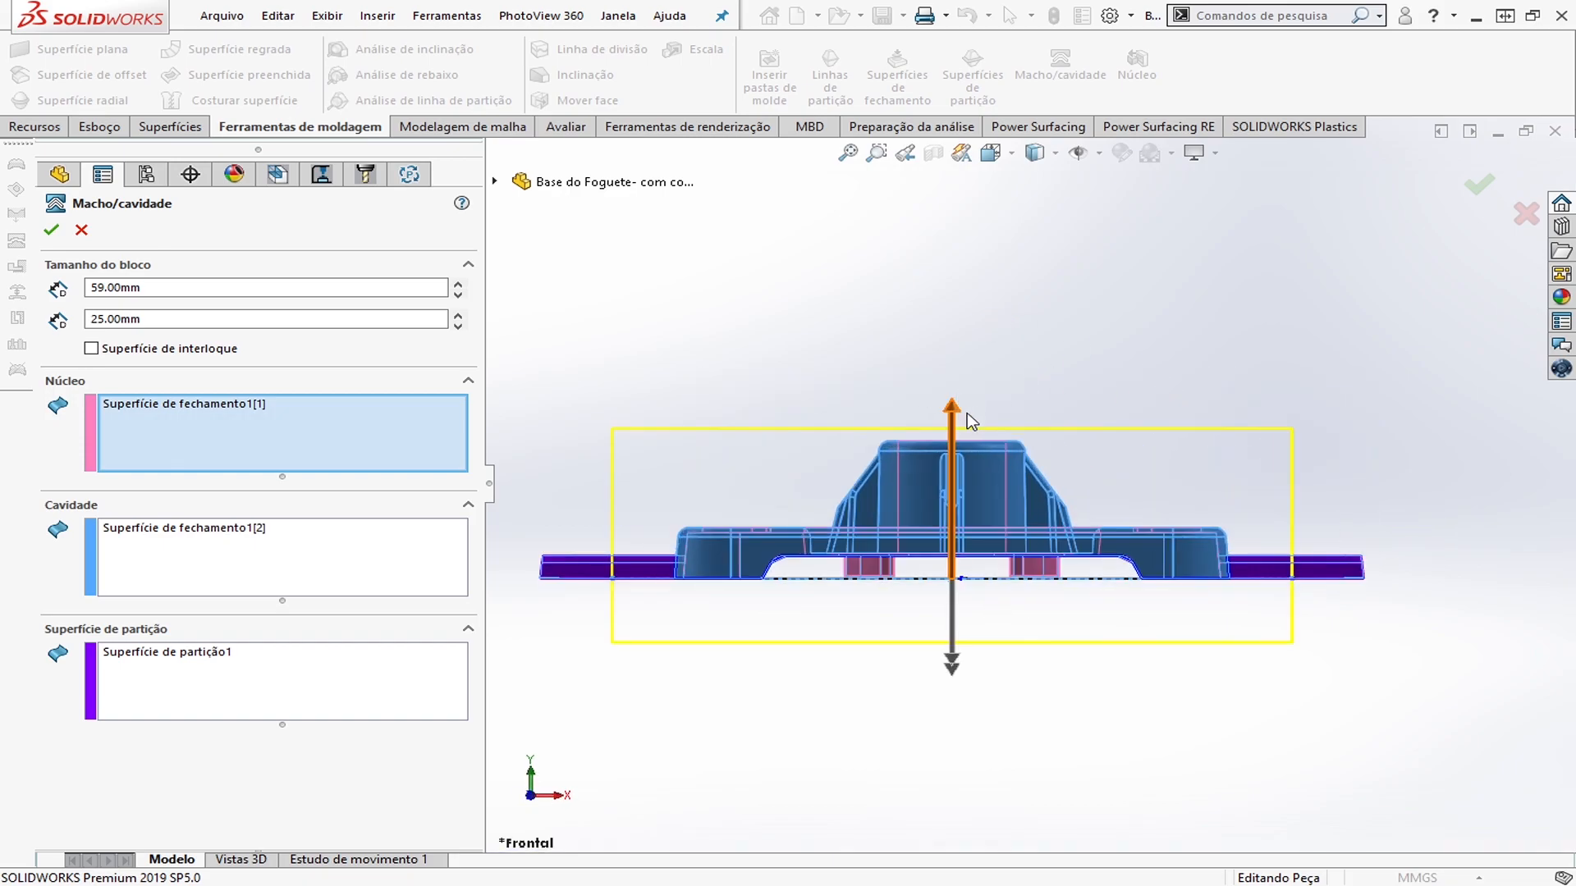
{"action": "left_click_drag", "start_coordinate": [961, 422], "coordinate": [956, 356]}
{"action": "left_click_drag", "start_coordinate": [950, 638], "coordinate": [950, 691]}
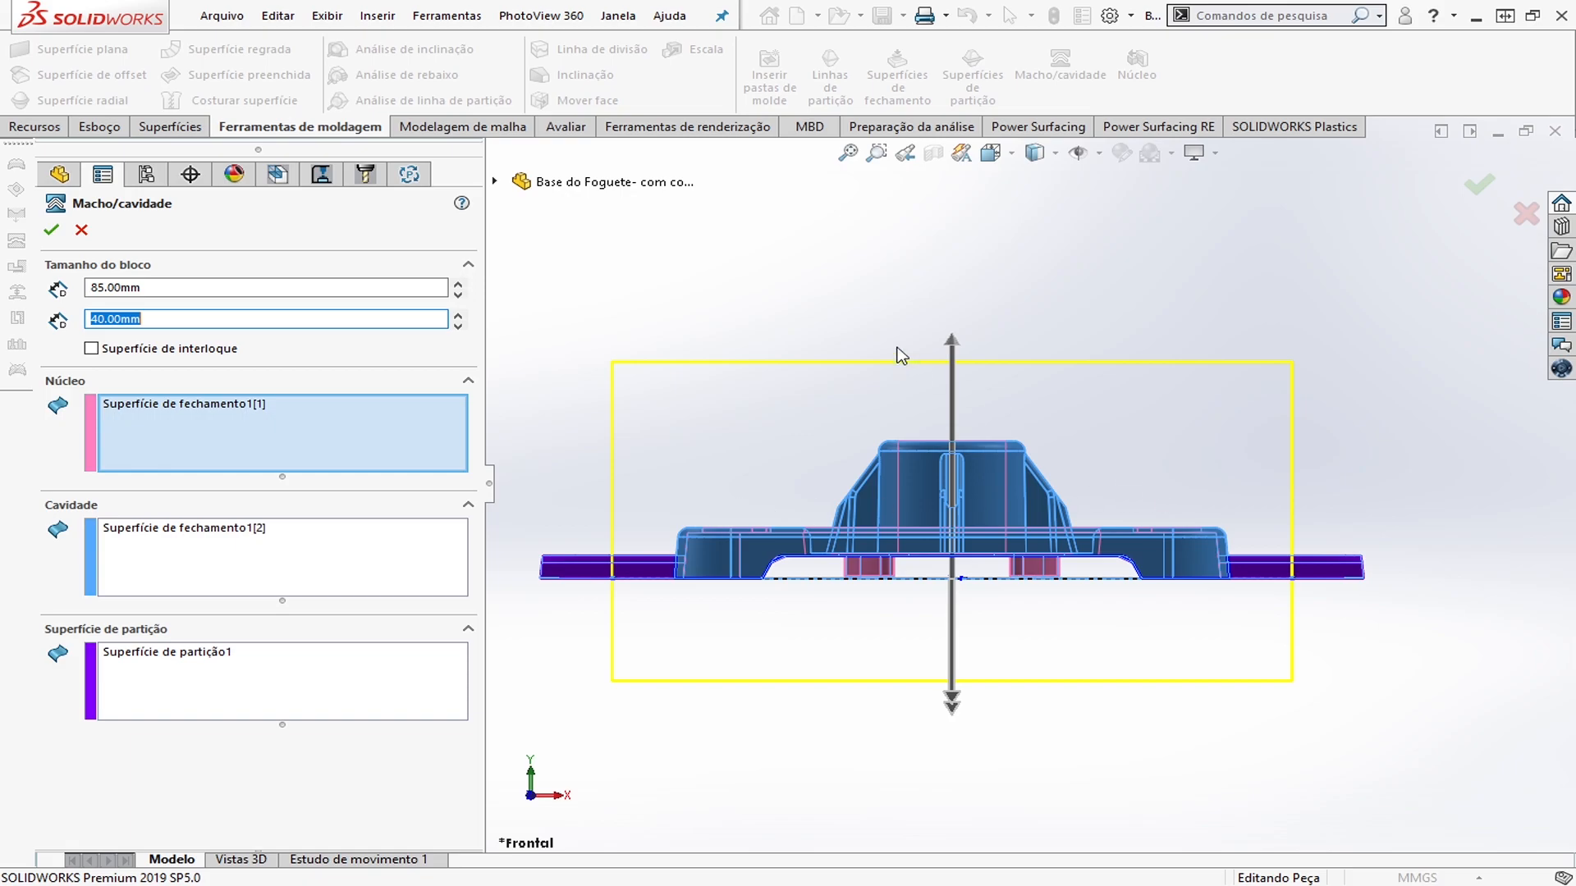
{"action": "left_click_drag", "start_coordinate": [954, 343], "coordinate": [956, 389]}
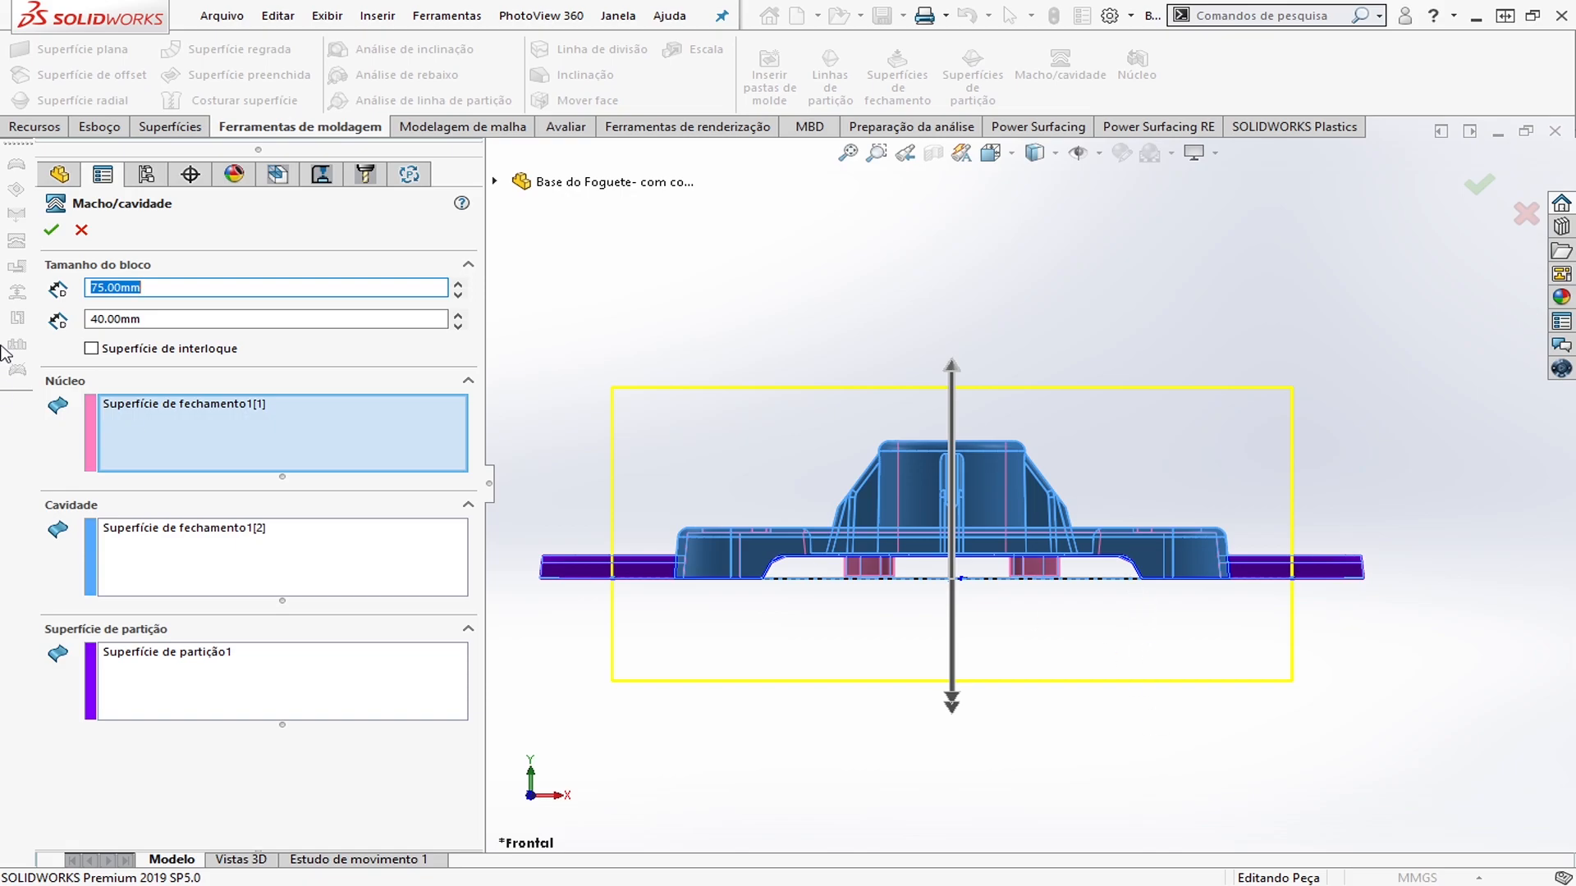
{"action": "left_click", "coordinate": [51, 230]}
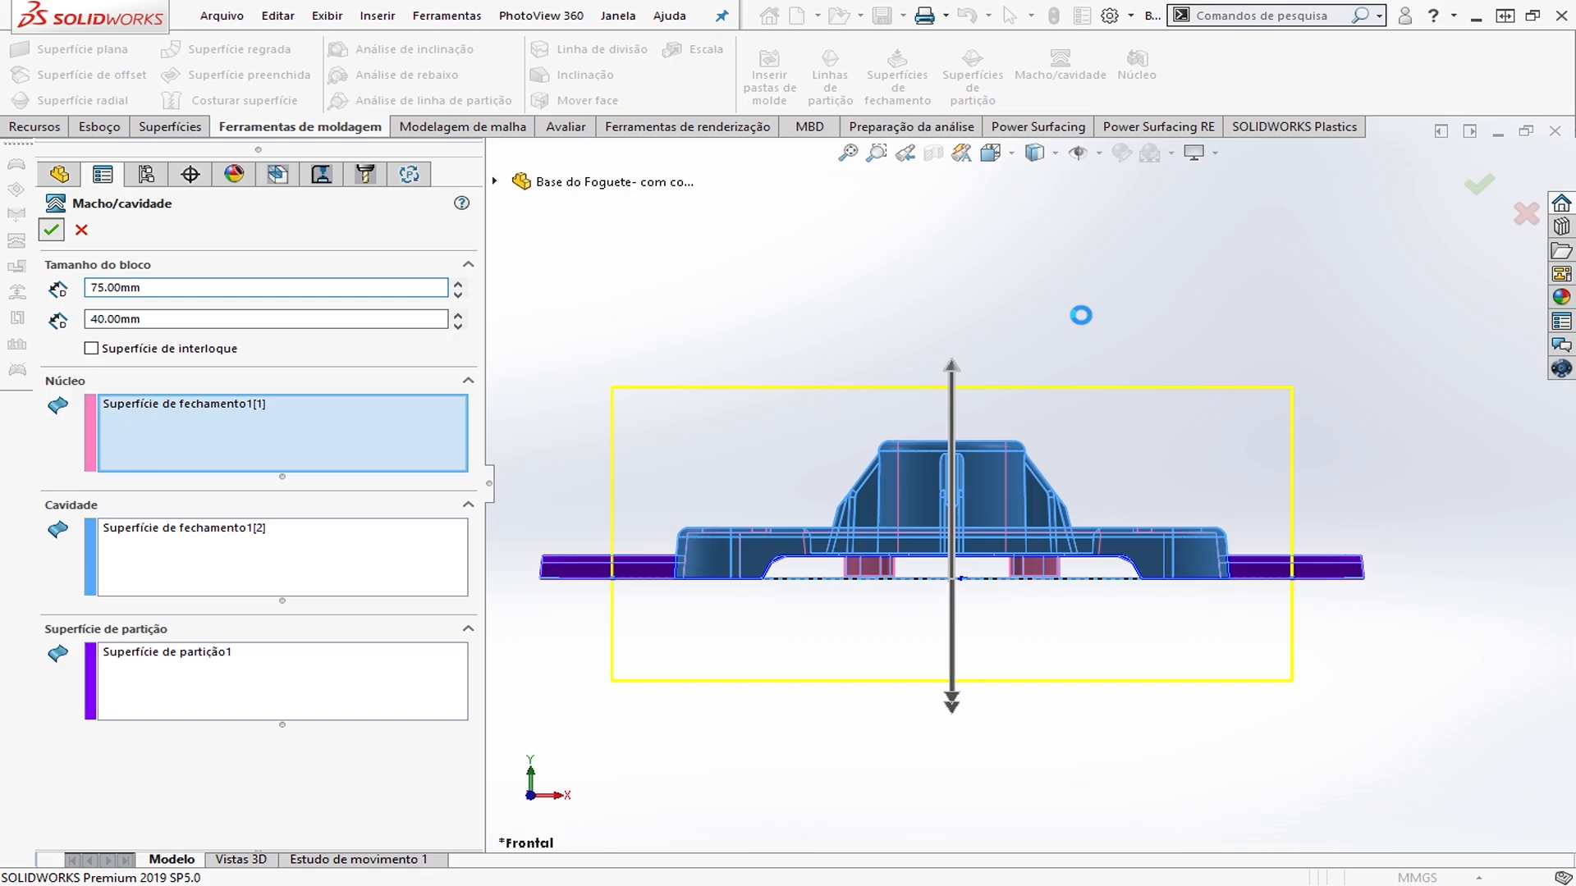
Hide the part, both mold block bodies, and the shut-off and parting surfaces
{"action": "middle_click_drag", "start_coordinate": [1100, 372], "coordinate": [964, 525]}
{"action": "scroll", "coordinate": [1024, 533], "scroll_direction": "up", "scroll_amount": 1}
{"action": "scroll", "coordinate": [966, 539], "scroll_direction": "down", "scroll_amount": 3}
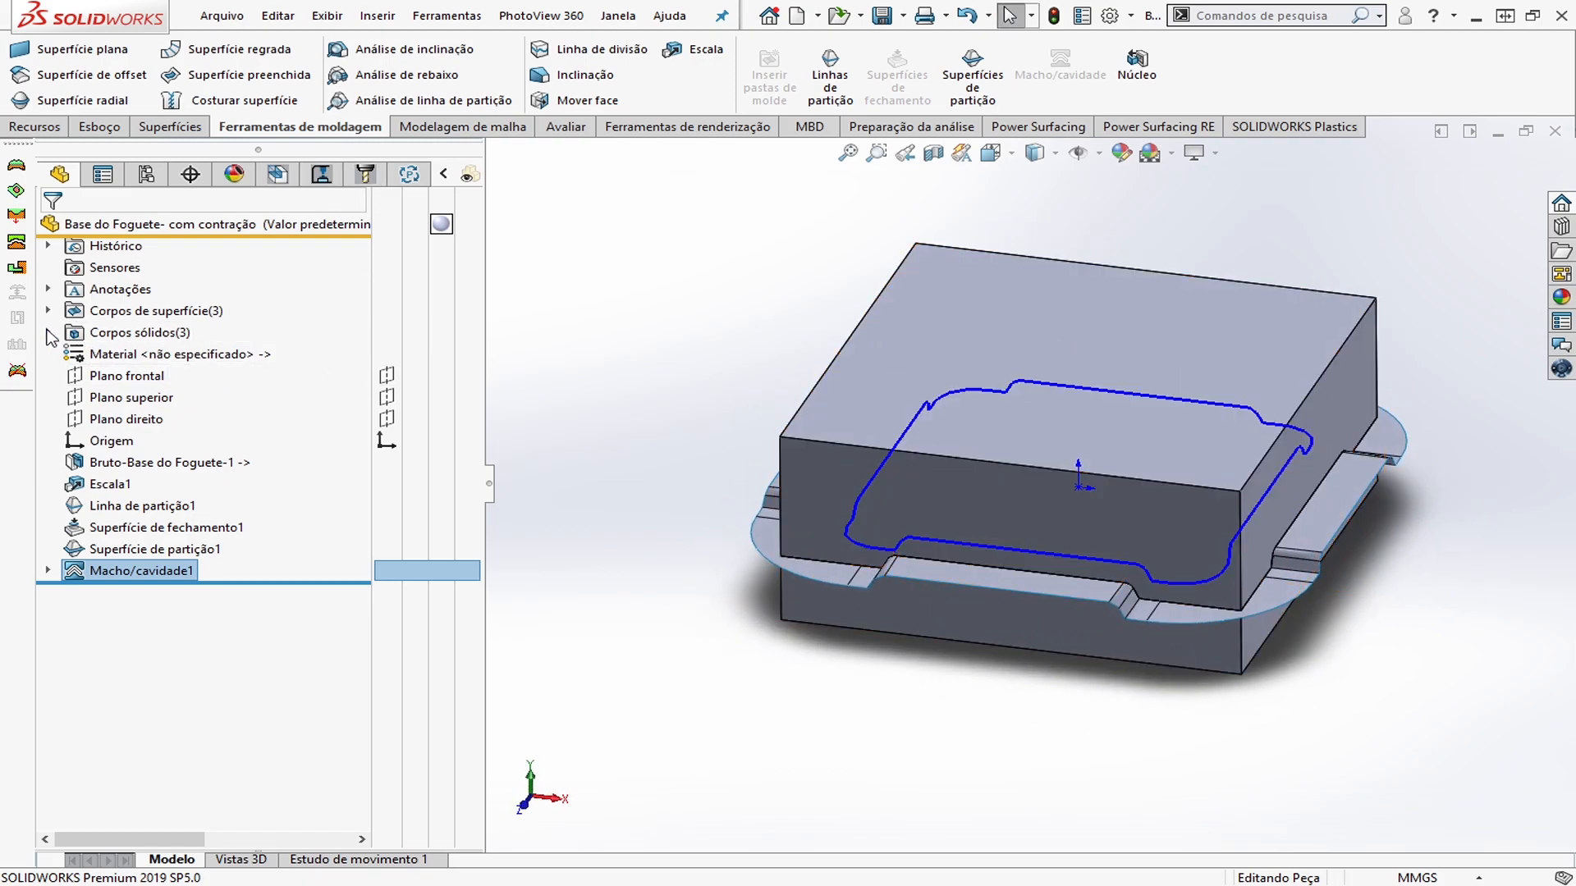
{"action": "left_click", "coordinate": [48, 332]}
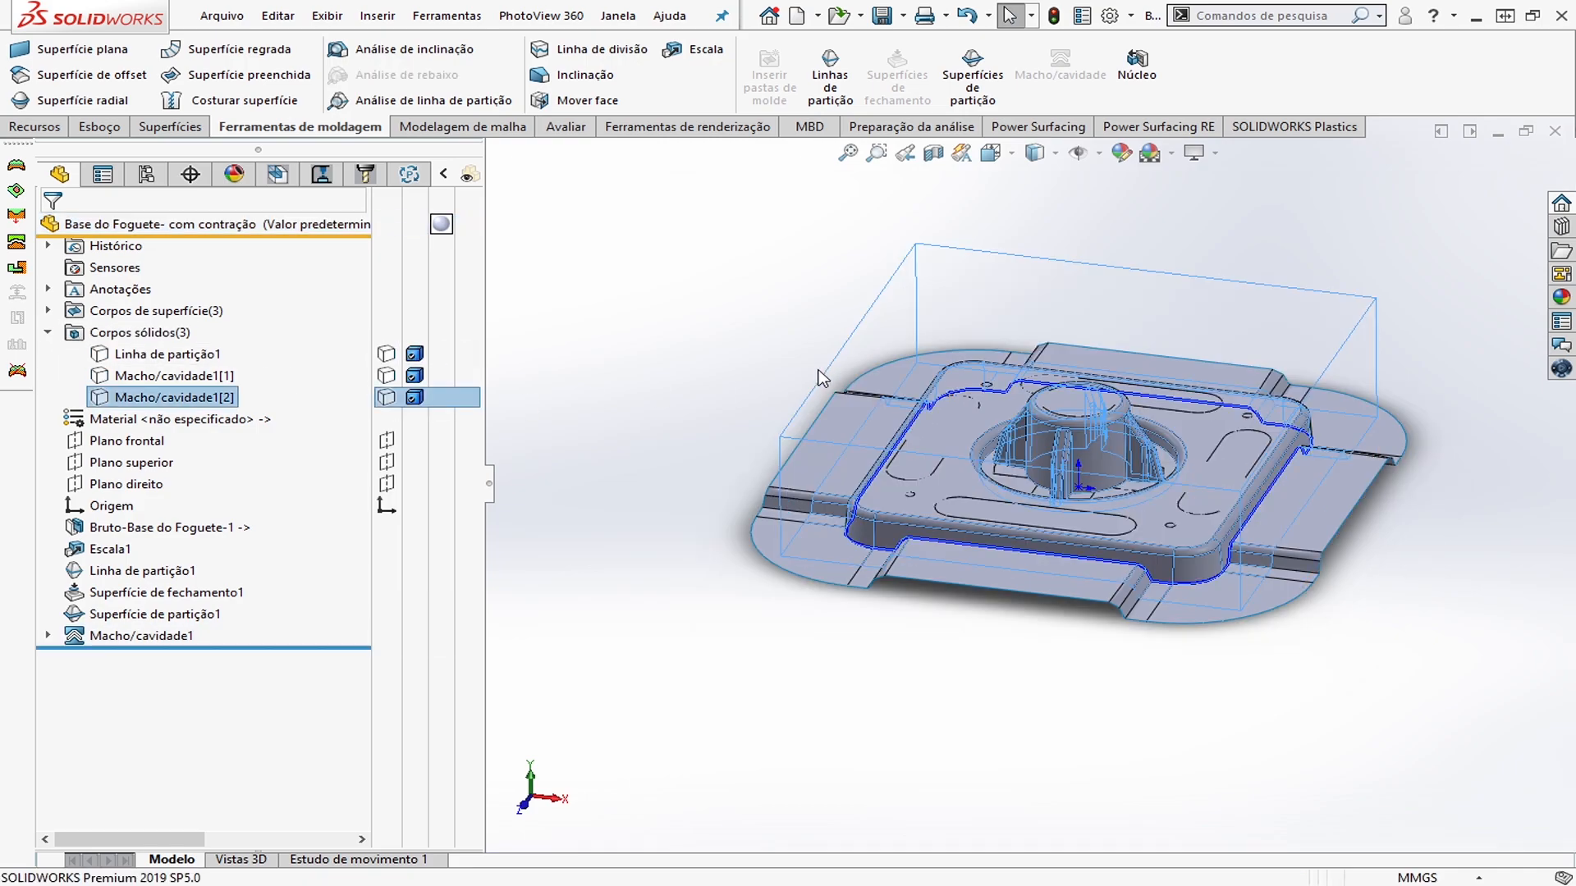
{"action": "left_click", "coordinate": [786, 380]}
{"action": "mouse_move", "coordinate": [1021, 560]}
{"action": "middle_mouse_down"}
{"action": "mouse_move", "coordinate": [1020, 266]}
{"action": "mouse_move", "coordinate": [987, 411]}
{"action": "mouse_move", "coordinate": [994, 526]}
{"action": "mouse_move", "coordinate": [1042, 578]}
{"action": "middle_mouse_up"}
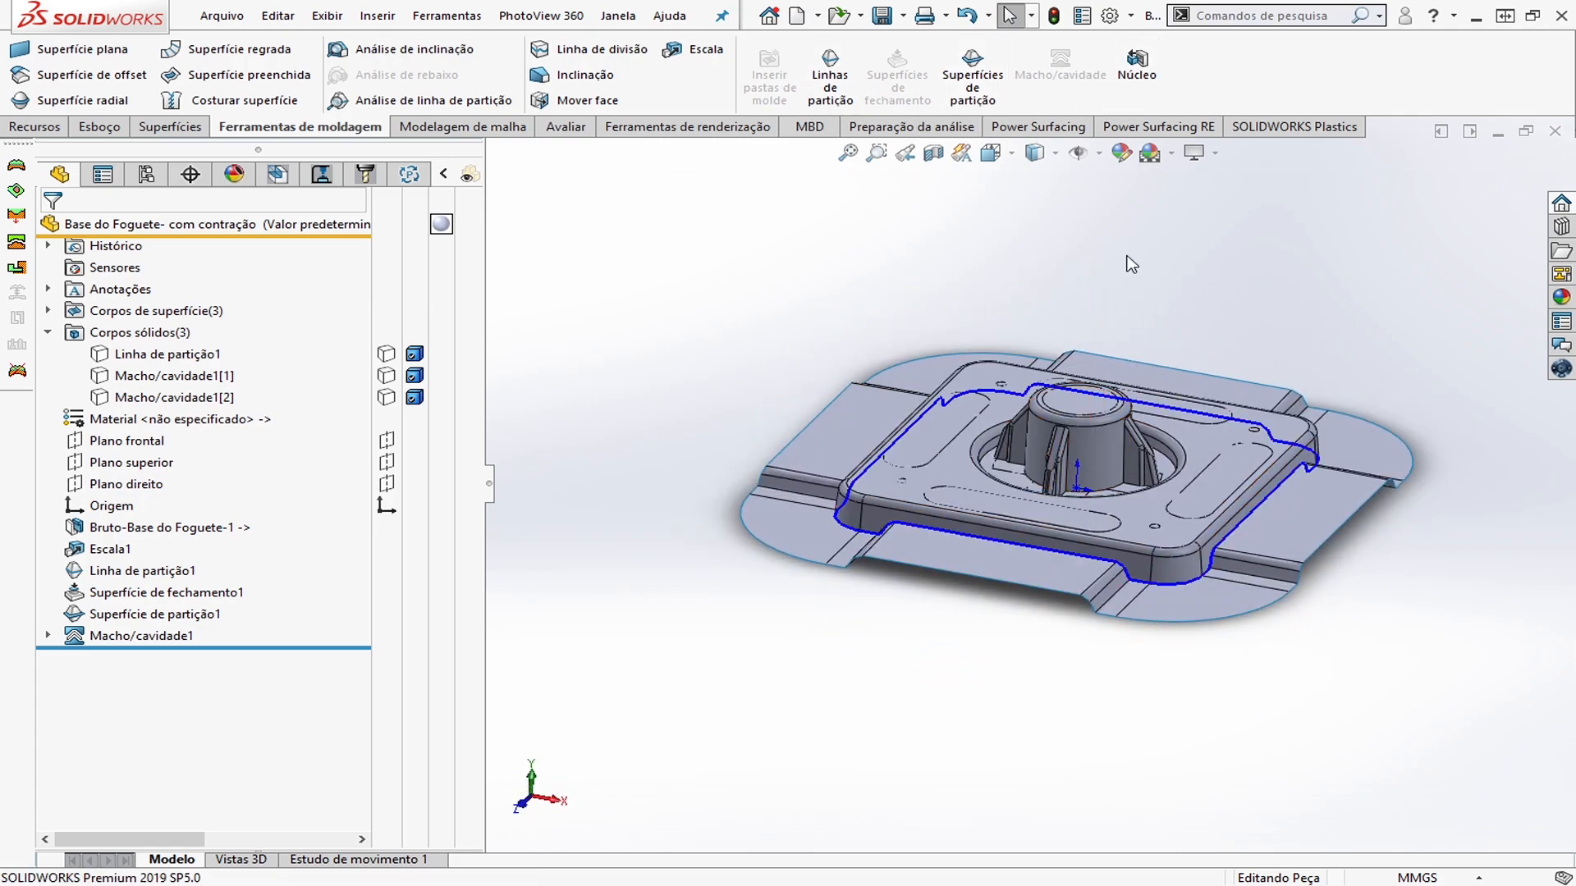
{"action": "key", "text": "Tab"}
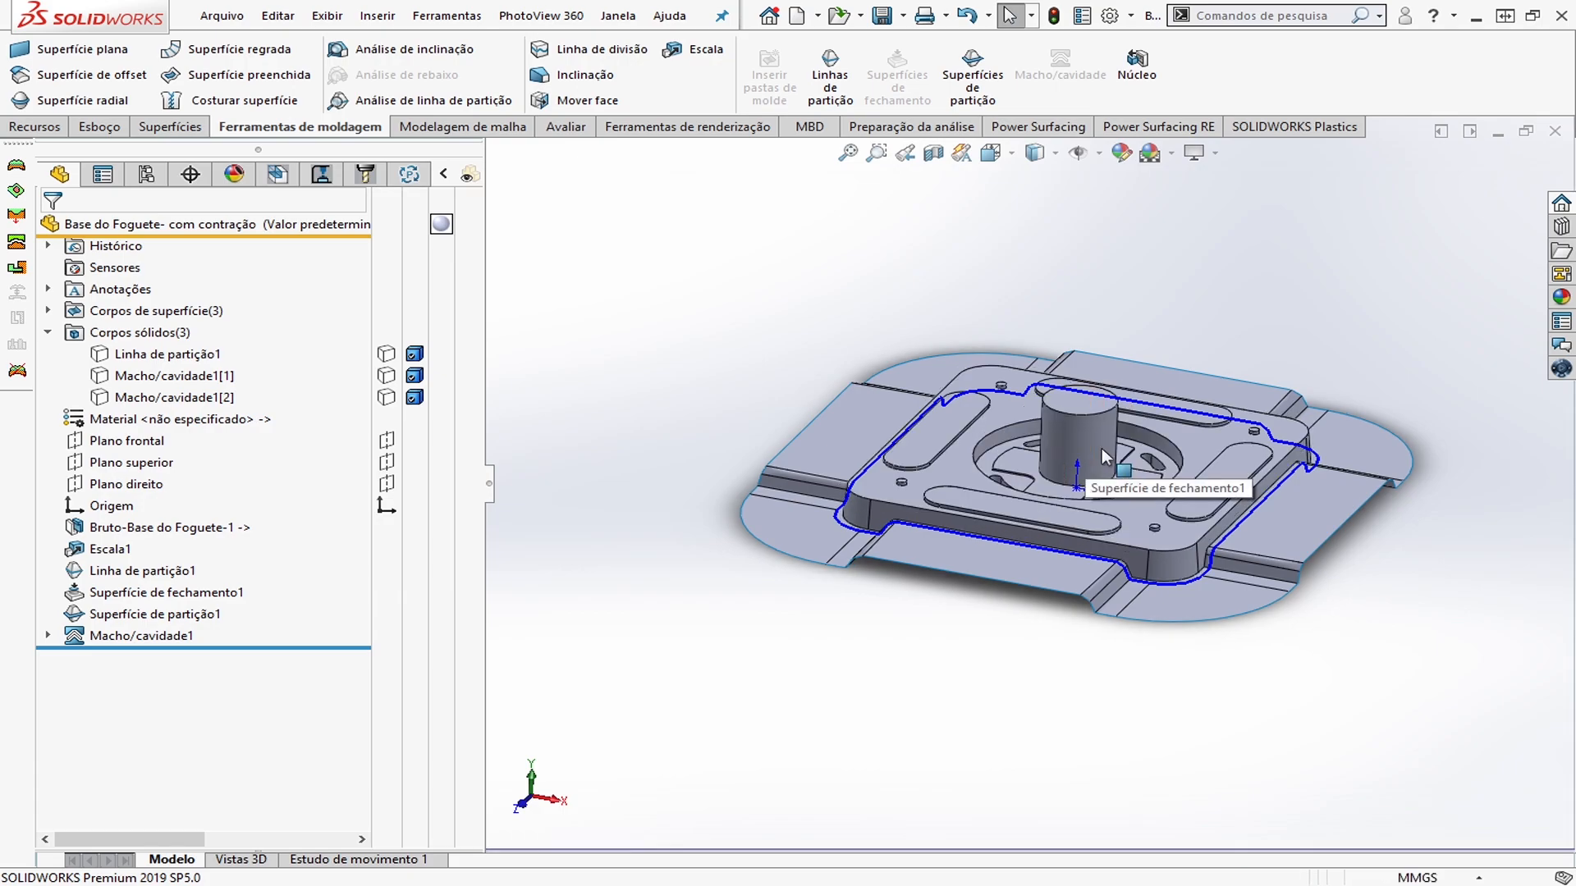
{"action": "key", "text": "Tab"}
{"action": "key", "text": "Tab"}
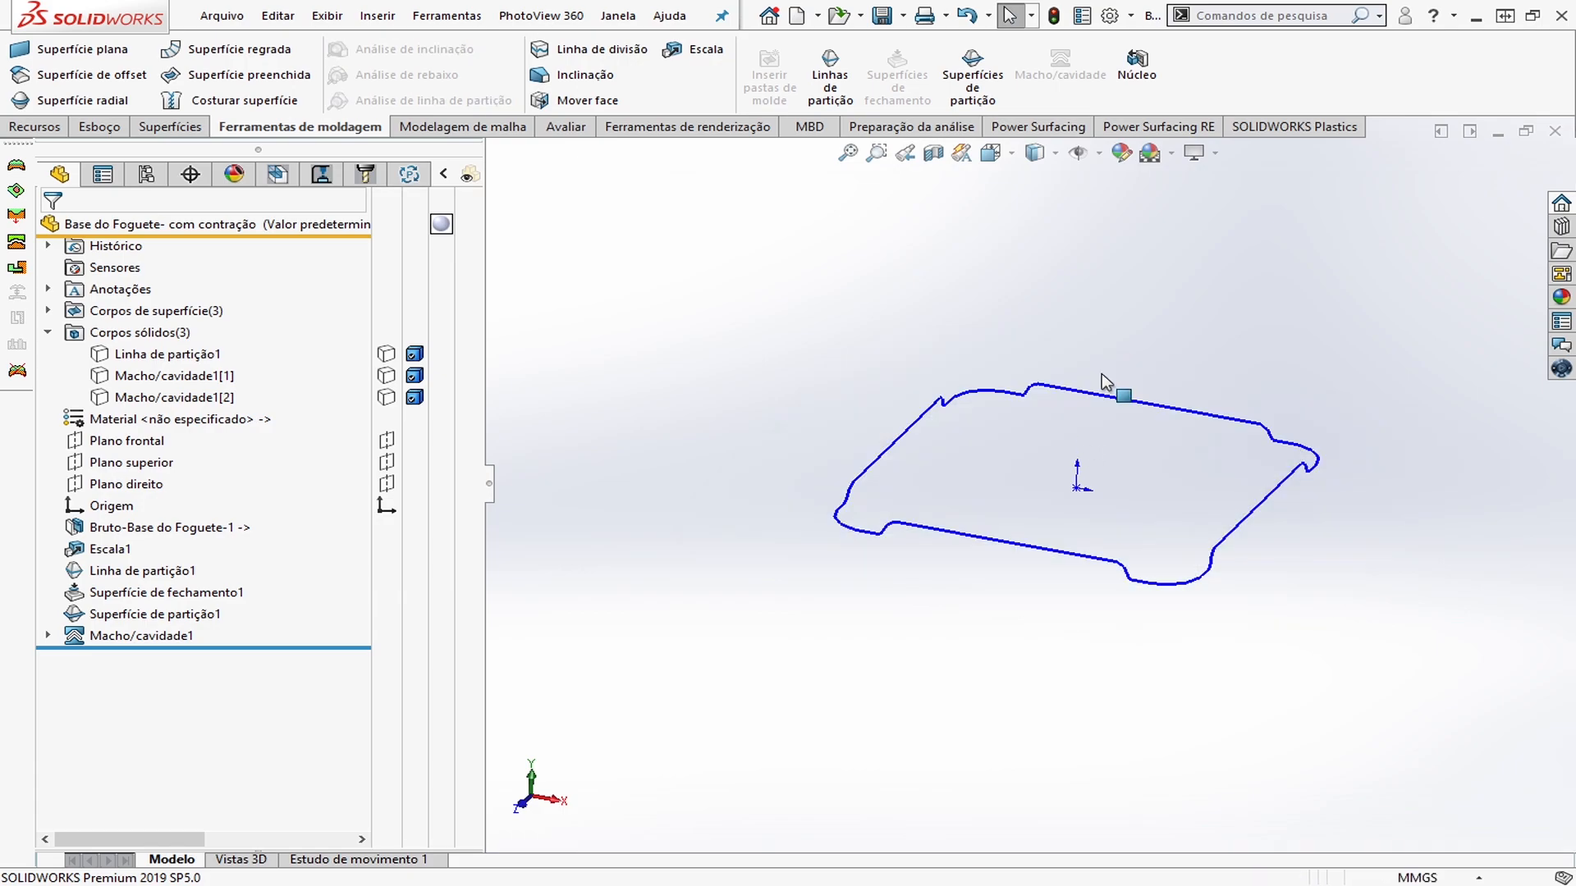
Hide the parting line that outlines the base
{"action": "left_click", "coordinate": [1090, 394]}
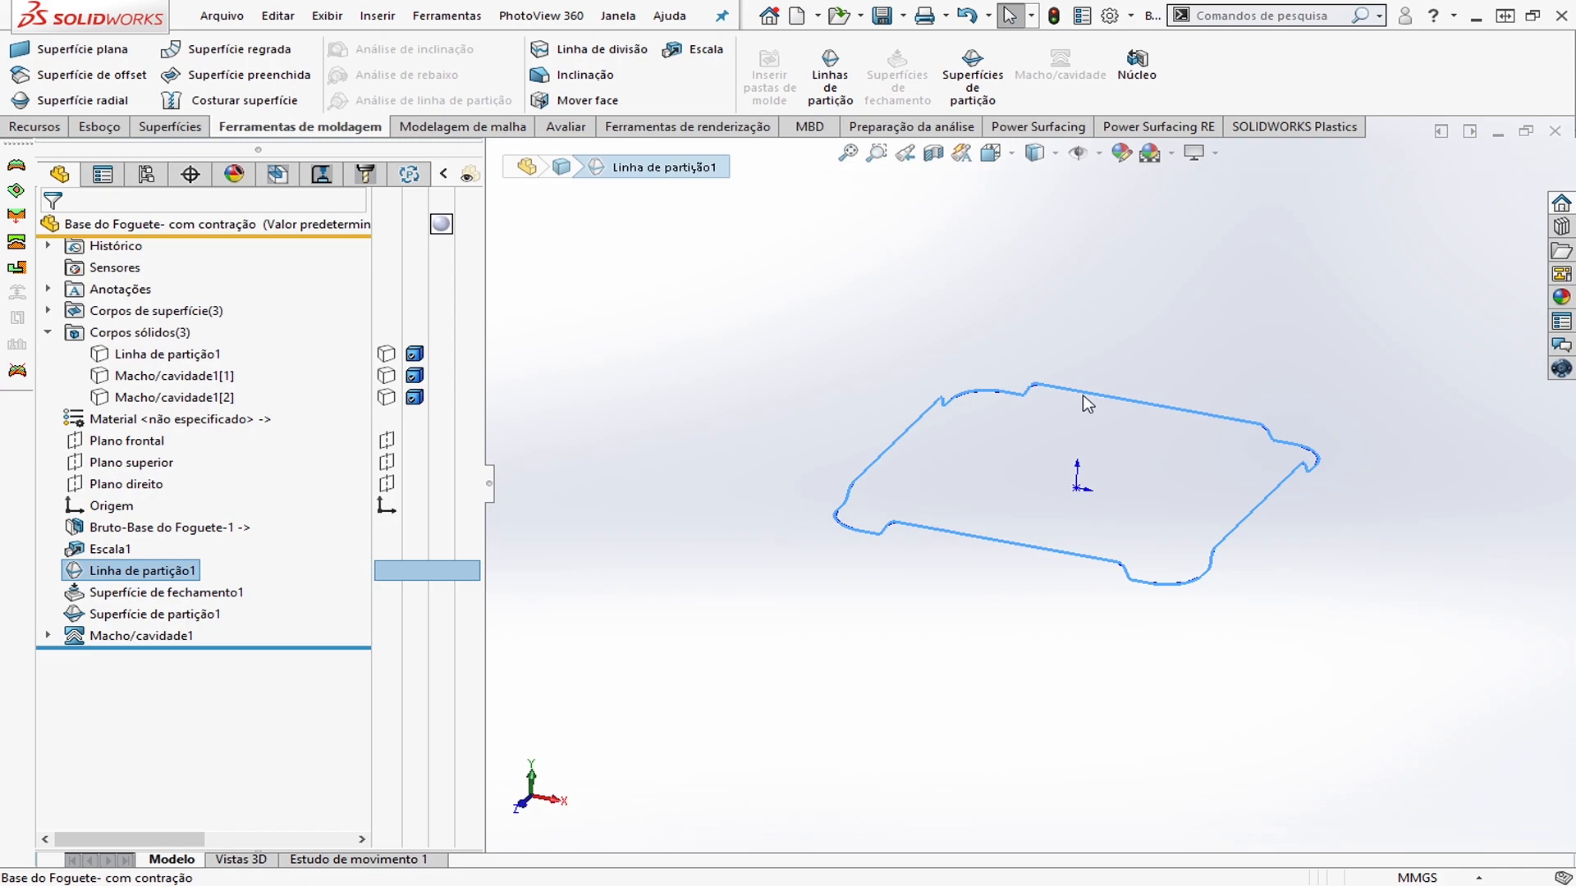
{"action": "right_click", "coordinate": [115, 570]}
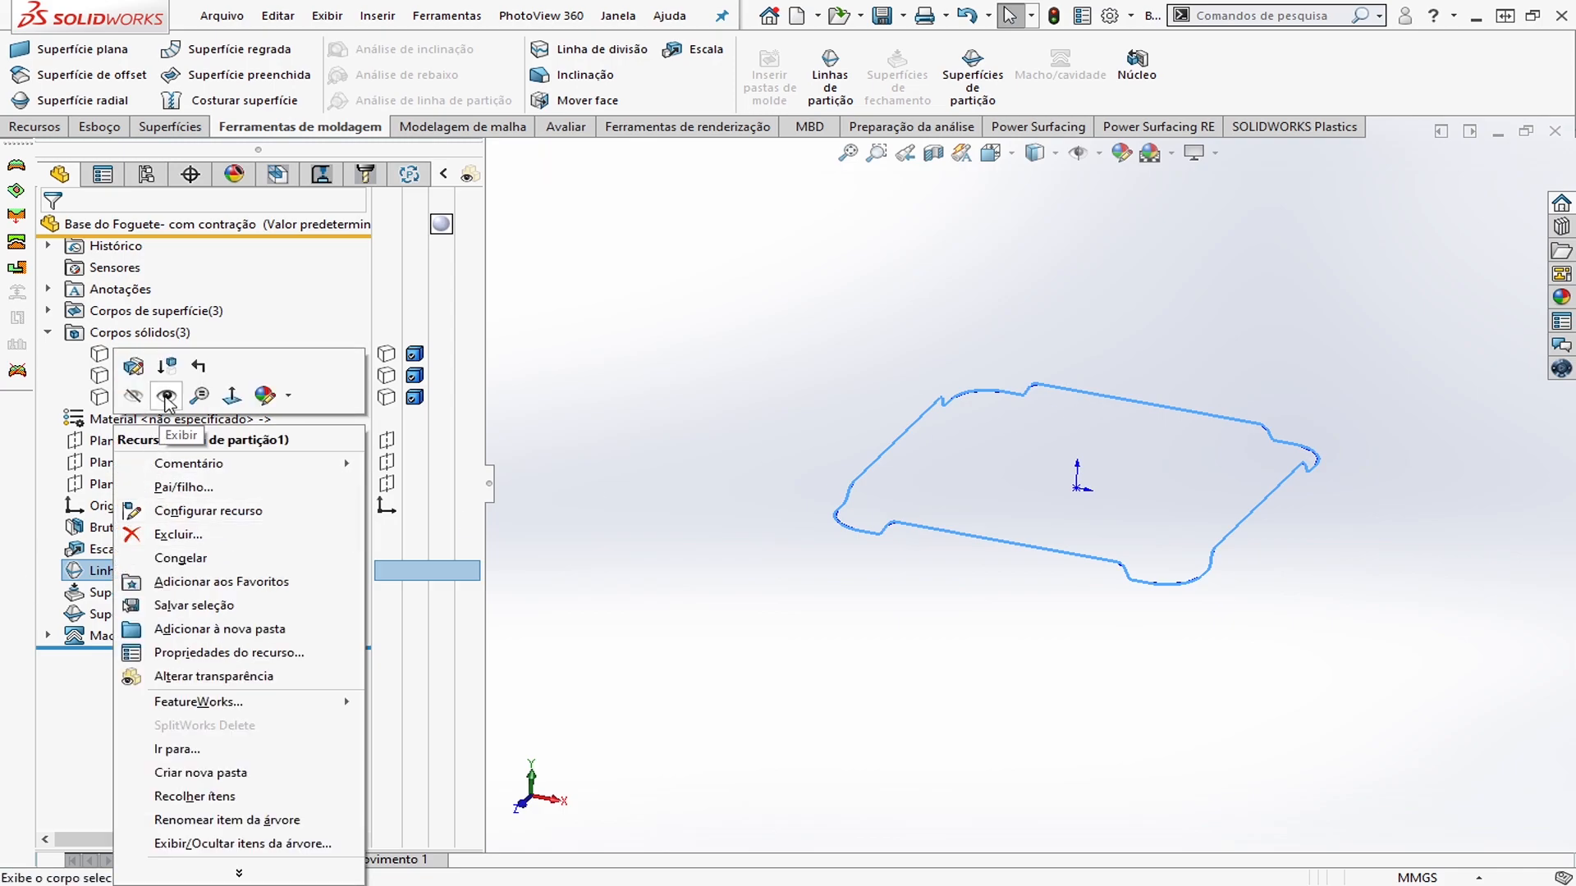
{"action": "left_click", "coordinate": [119, 398]}
{"action": "left_click", "coordinate": [637, 388]}
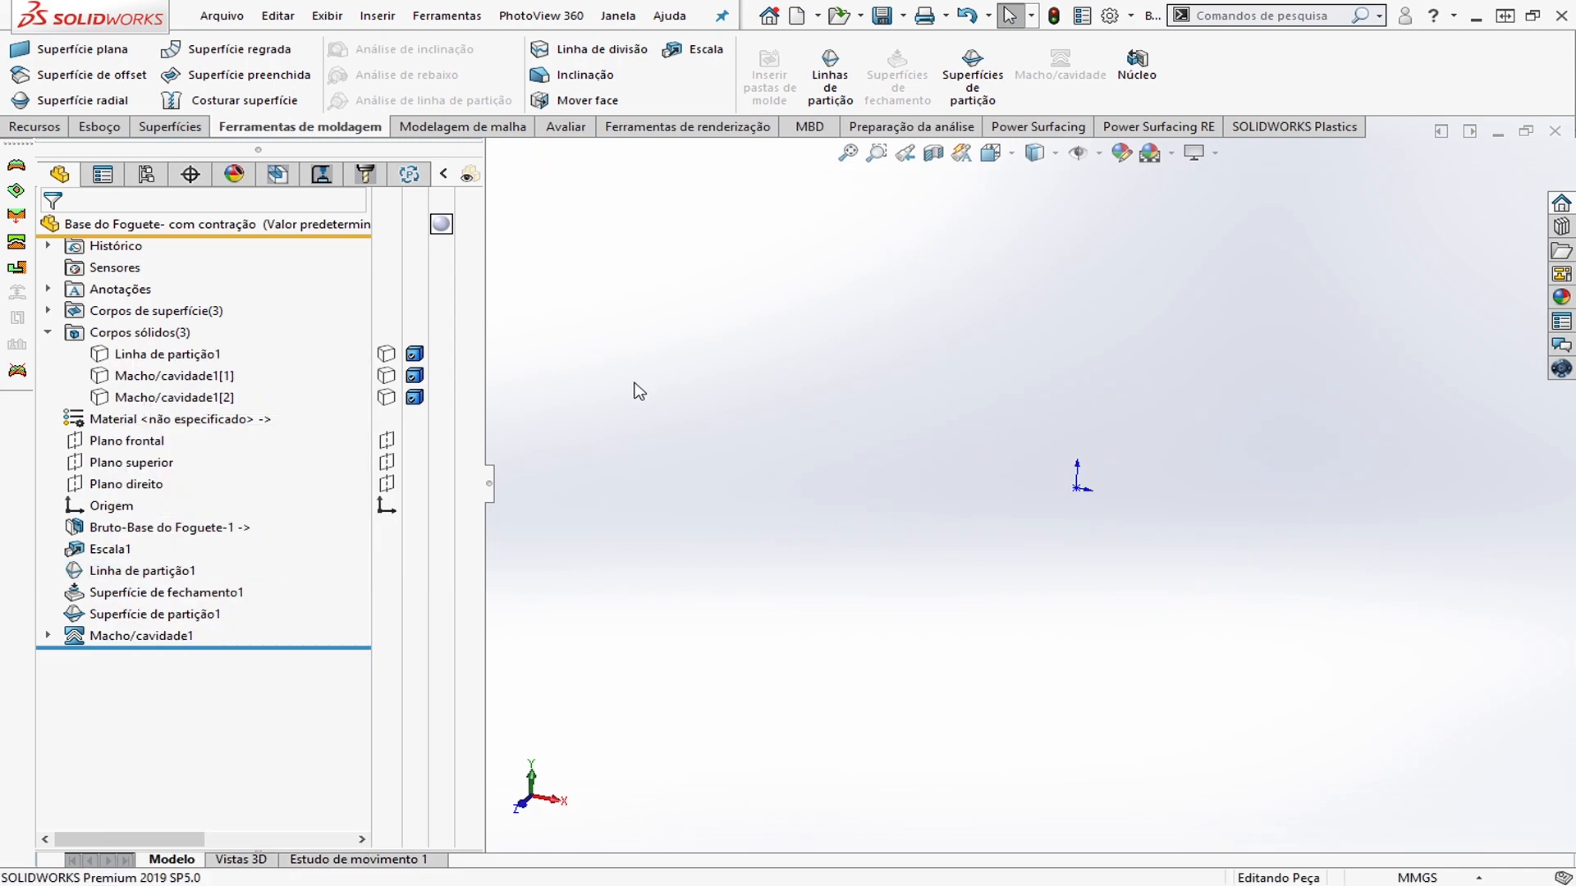
Show the lower core block, Macho/cavidade1[1], on its own and view it obliquely from above
{"action": "left_click", "coordinate": [389, 377]}
{"action": "left_click", "coordinate": [1532, 620]}
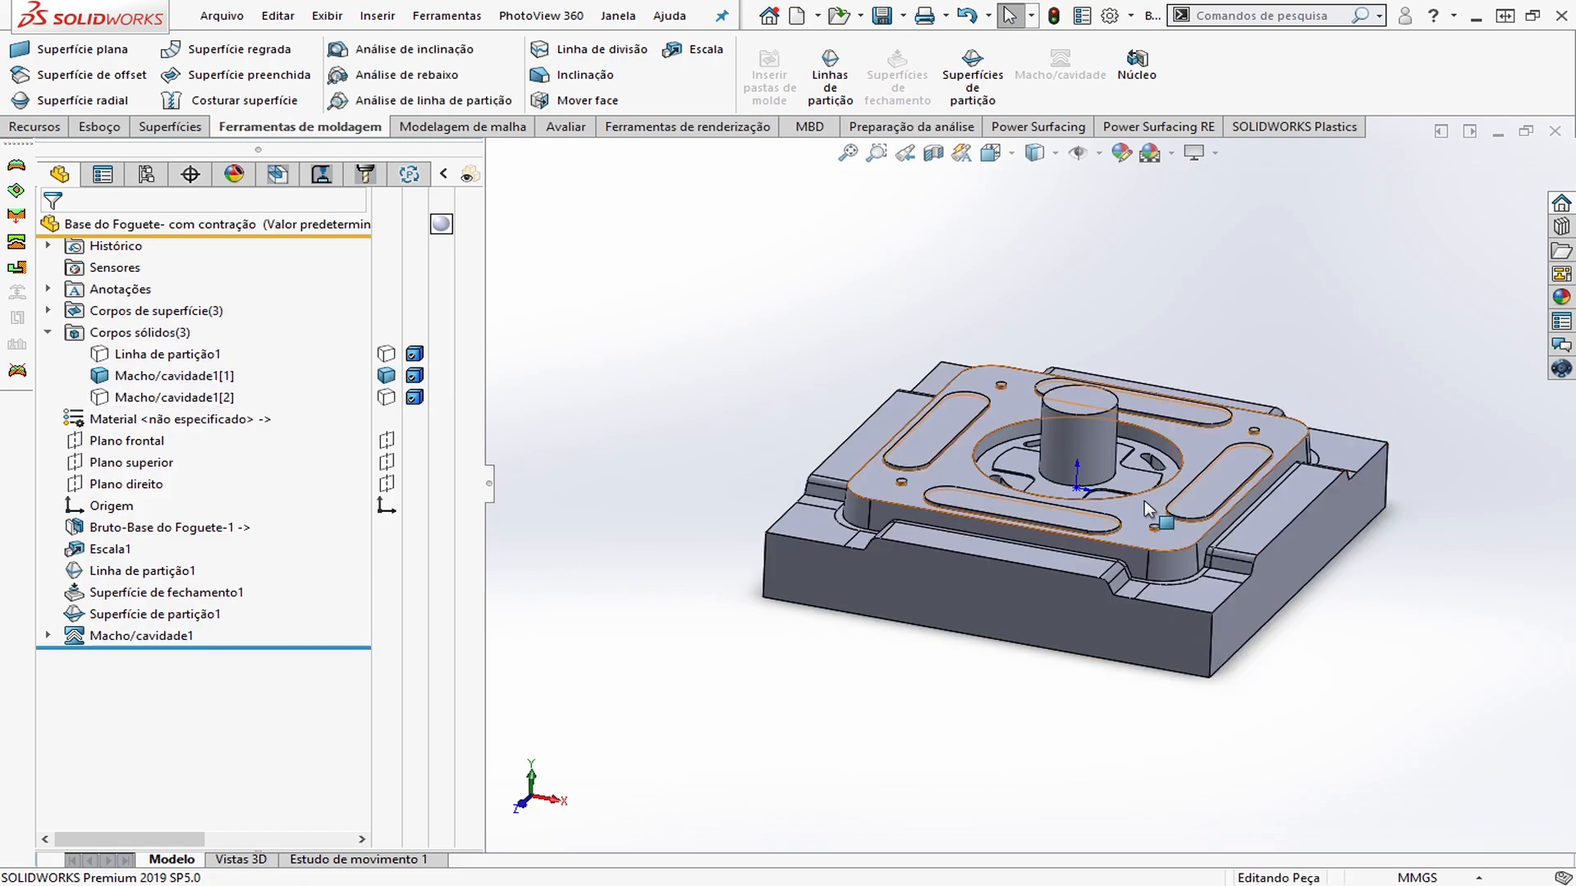
{"action": "scroll", "coordinate": [1143, 499], "scroll_direction": "down", "scroll_amount": 2}
{"action": "middle_click_drag", "start_coordinate": [977, 488], "coordinate": [969, 535]}
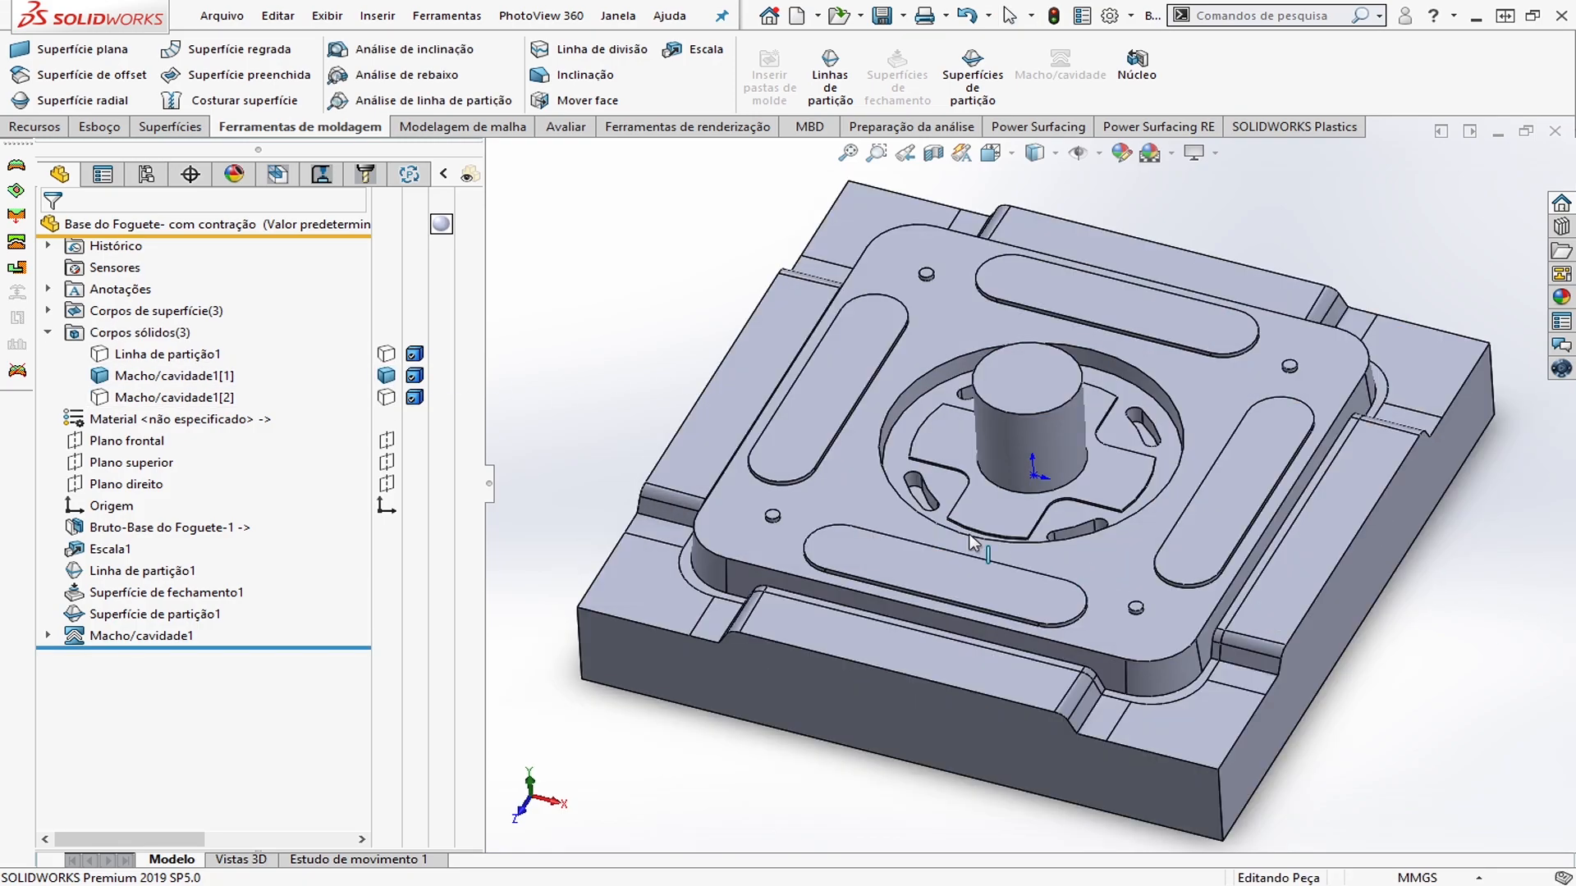
Show the rocket base body on the core and colour it magenta
{"action": "left_click", "coordinate": [385, 357]}
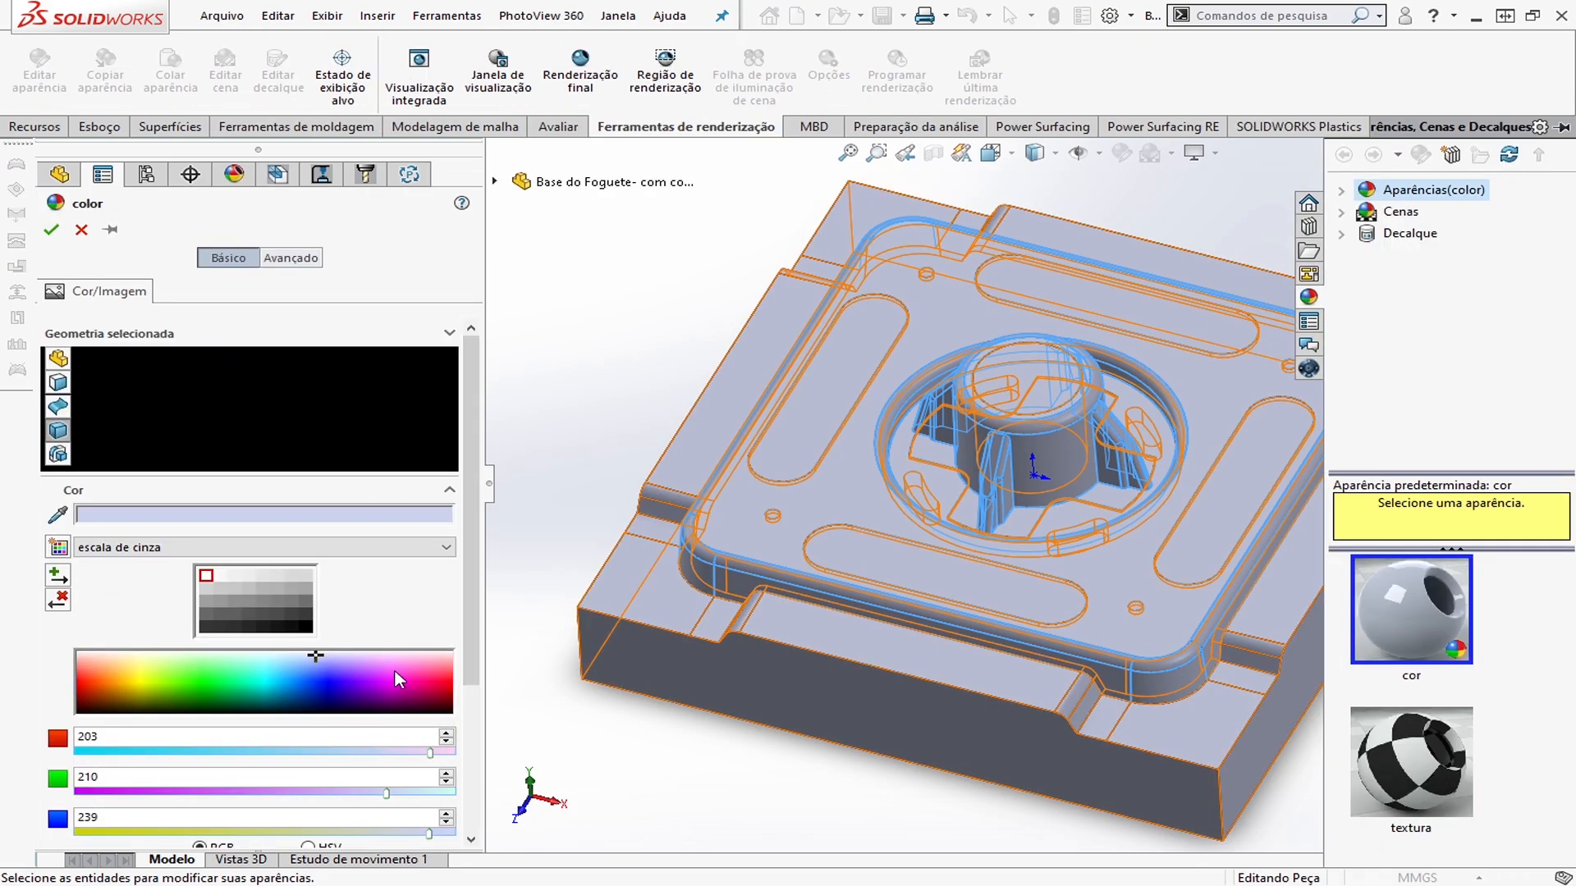
{"action": "left_click", "coordinate": [385, 673]}
{"action": "left_click", "coordinate": [51, 230]}
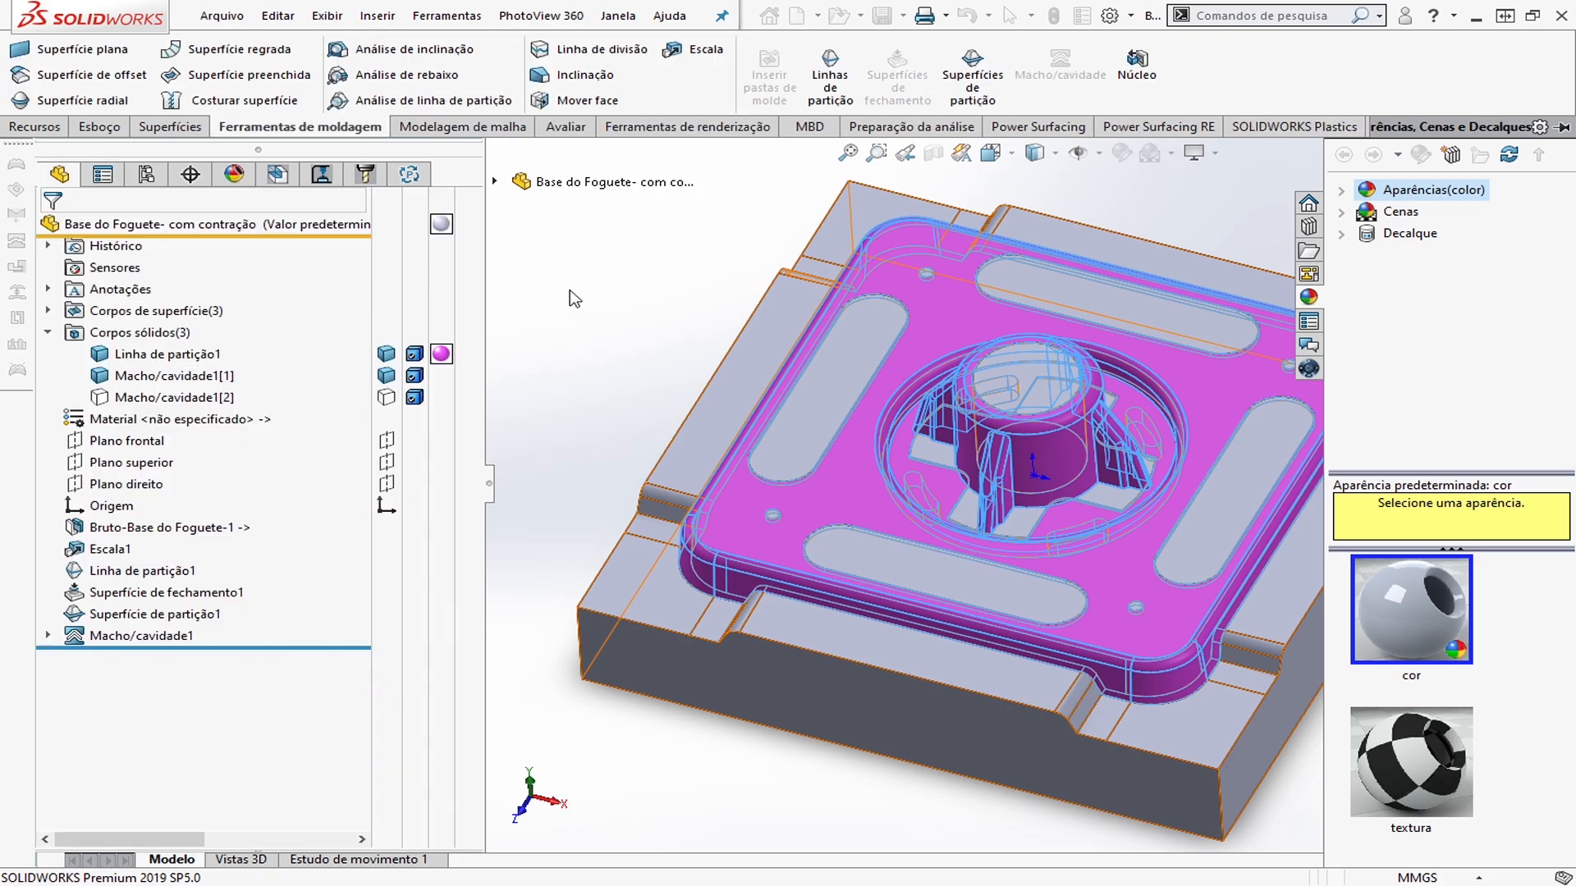
Isolate the upper cavity block, Macho/cavidade1[2], and examine its impression from below
{"action": "left_click", "coordinate": [386, 397]}
{"action": "left_click", "coordinate": [390, 375]}
{"action": "left_click", "coordinate": [387, 354]}
{"action": "scroll", "coordinate": [800, 609], "scroll_direction": "up", "scroll_amount": 4}
{"action": "middle_click_drag", "start_coordinate": [849, 605], "coordinate": [964, 336]}
{"action": "middle_click_drag", "start_coordinate": [1101, 530], "coordinate": [1110, 416]}
{"action": "scroll", "coordinate": [1105, 415], "scroll_direction": "down", "scroll_amount": 5}
{"action": "scroll", "coordinate": [1011, 459], "scroll_direction": "down", "scroll_amount": 3}
{"action": "middle_click_drag", "start_coordinate": [1007, 456], "coordinate": [1011, 665]}
{"action": "scroll", "coordinate": [1011, 664], "scroll_direction": "up", "scroll_amount": 4}
{"action": "scroll", "coordinate": [1011, 665], "scroll_direction": "up", "scroll_amount": 2}
{"action": "scroll", "coordinate": [978, 563], "scroll_direction": "down", "scroll_amount": 5}
{"action": "middle_click_drag", "start_coordinate": [979, 560], "coordinate": [911, 566]}
{"action": "scroll", "coordinate": [911, 565], "scroll_direction": "up", "scroll_amount": 5}
Colour the cavity block dark grey and show the rocket base and core block again
{"action": "left_click", "coordinate": [439, 402]}
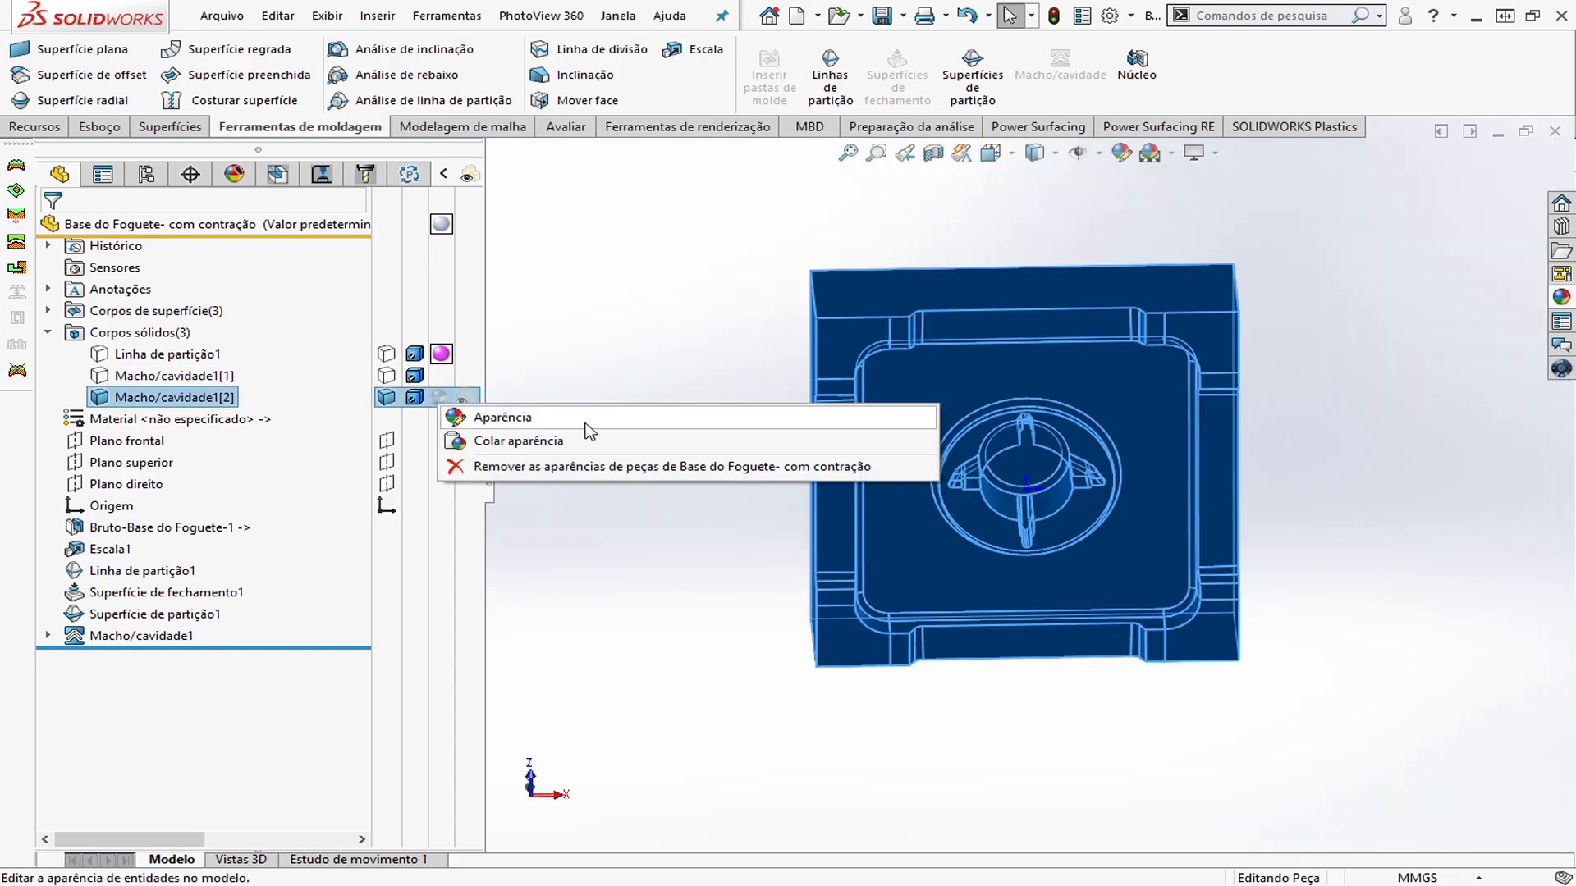
{"action": "left_click", "coordinate": [586, 420]}
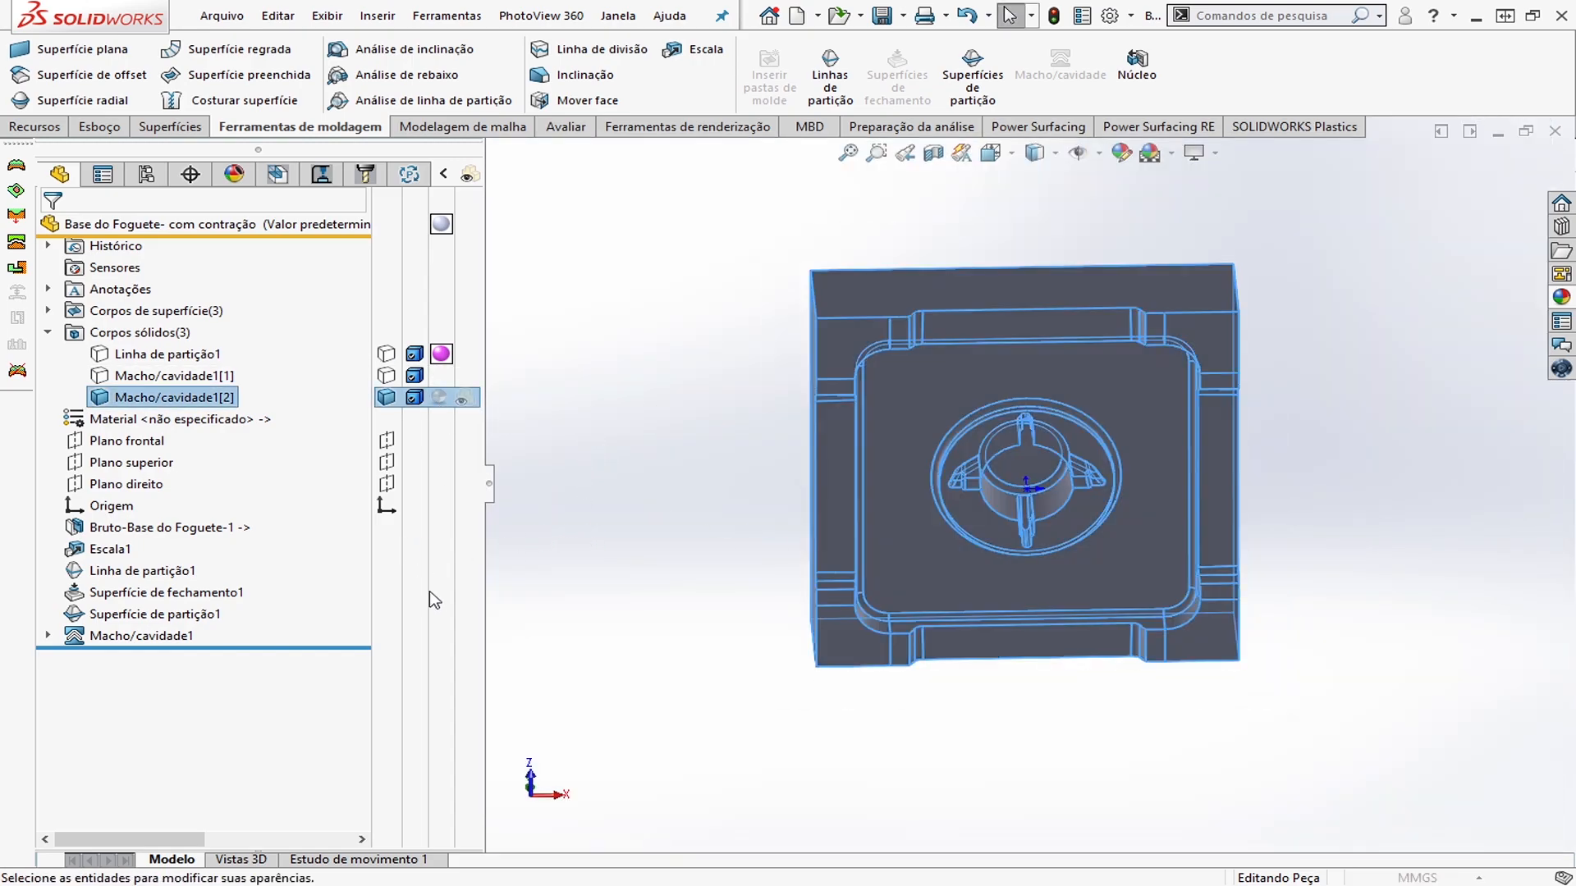
{"action": "key", "text": "Return"}
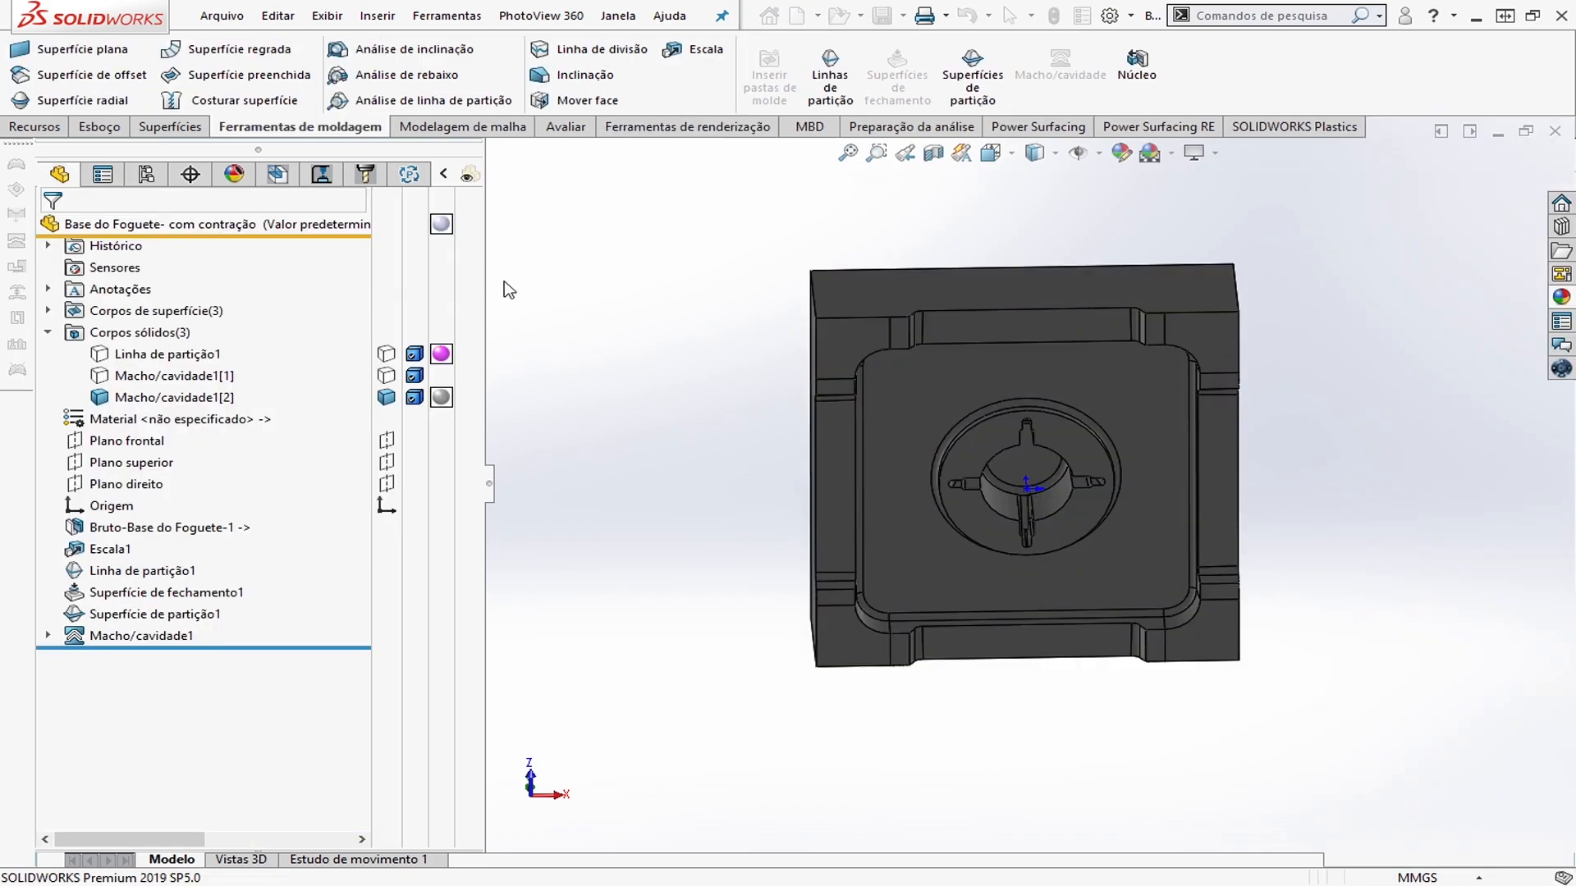
{"action": "left_click", "coordinate": [386, 354]}
{"action": "left_click", "coordinate": [386, 375]}
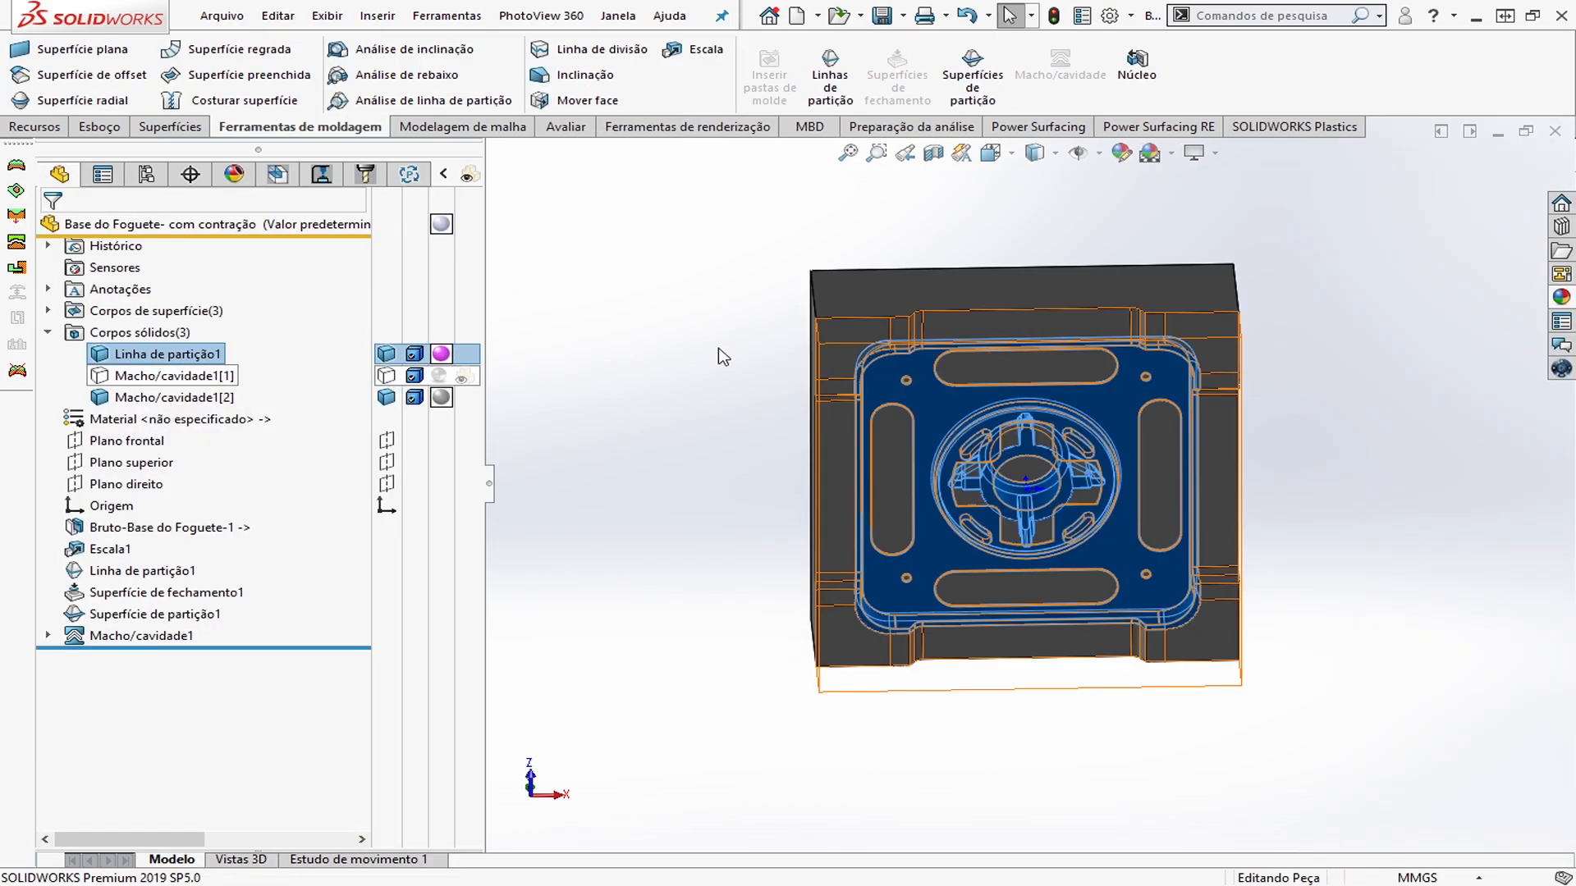
Section the closed mold along the front plane, examine how core, part and cavity fit together, and remove the section
{"action": "left_click", "coordinate": [933, 153]}
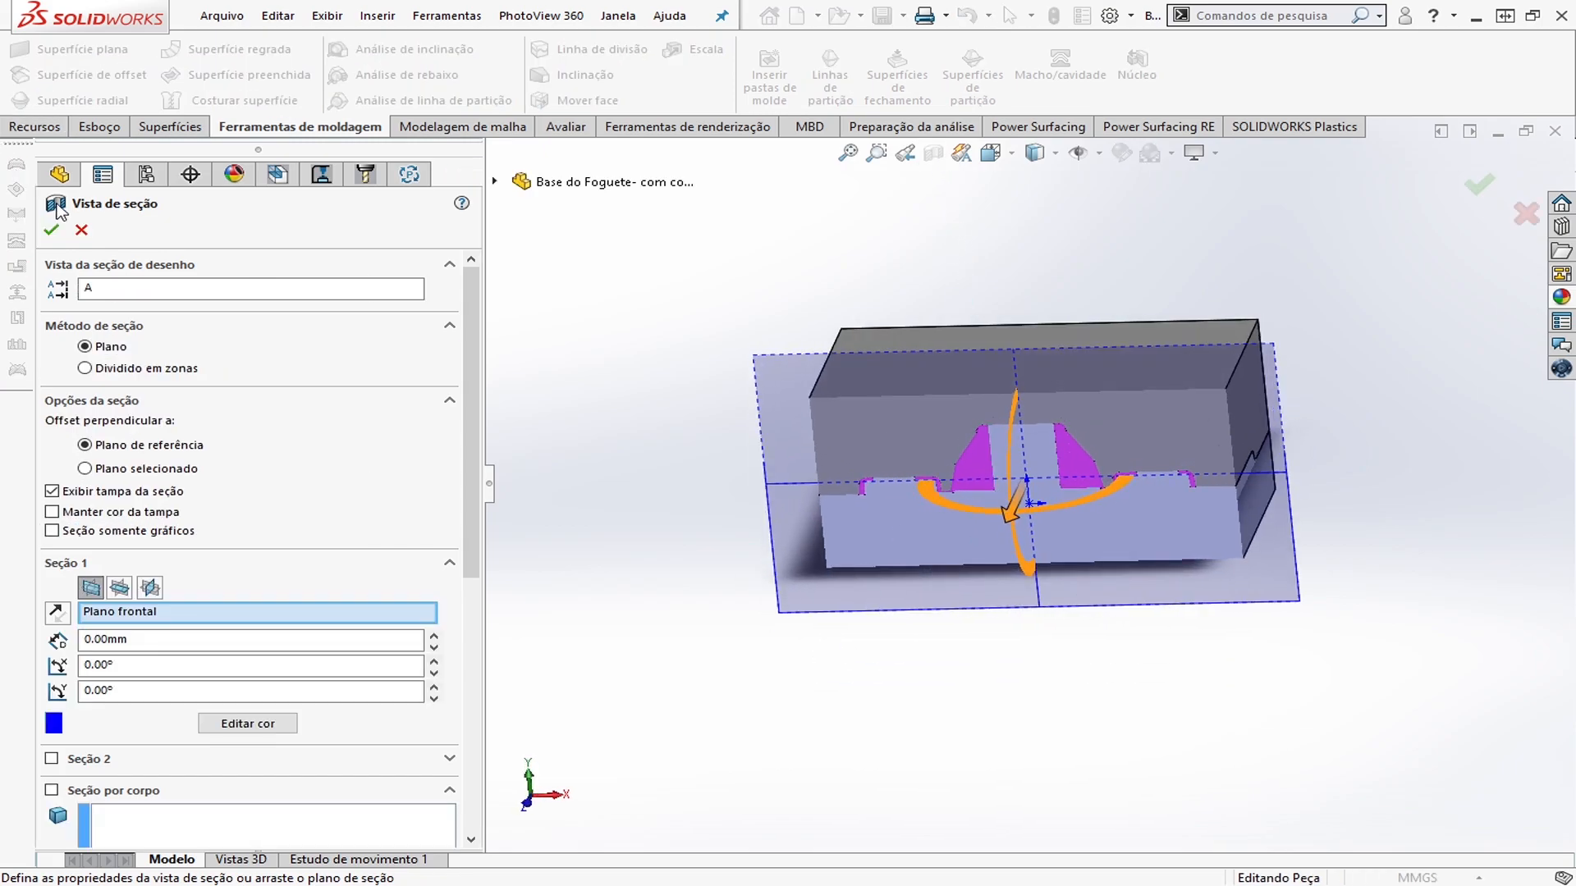
{"action": "left_click", "coordinate": [51, 229]}
{"action": "scroll", "coordinate": [1069, 484], "scroll_direction": "down", "scroll_amount": 3}
{"action": "scroll", "coordinate": [1070, 484], "scroll_direction": "down", "scroll_amount": 4}
{"action": "middle_click_drag", "start_coordinate": [1069, 484], "coordinate": [1086, 451]}
{"action": "scroll", "coordinate": [1075, 472], "scroll_direction": "up", "scroll_amount": 3}
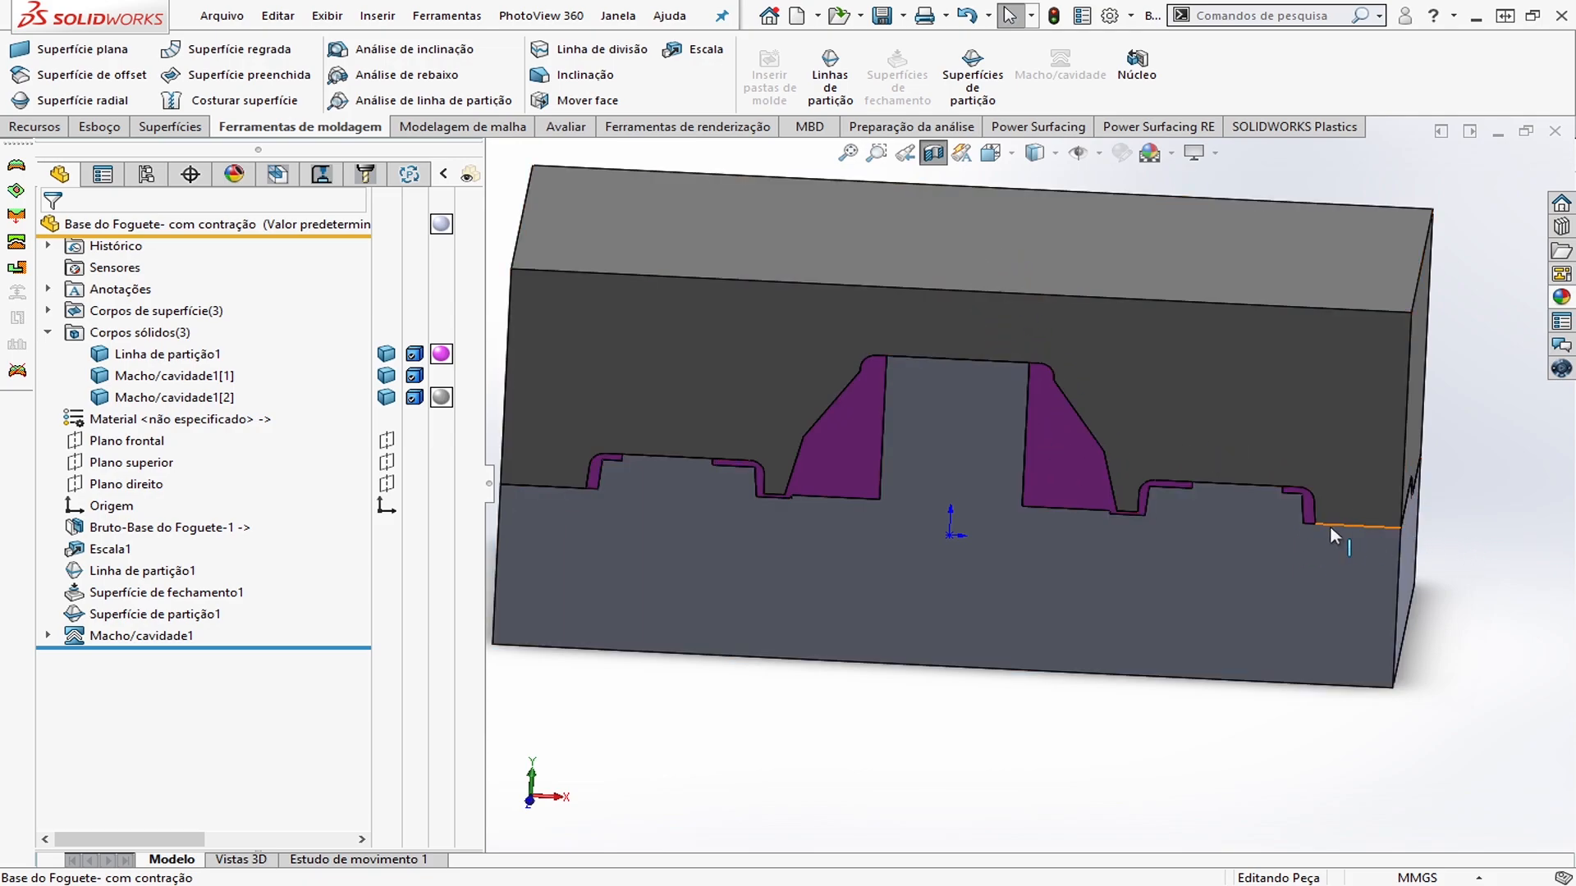
{"action": "scroll", "coordinate": [1053, 430], "scroll_direction": "up", "scroll_amount": 1}
{"action": "scroll", "coordinate": [1053, 430], "scroll_direction": "down", "scroll_amount": 1}
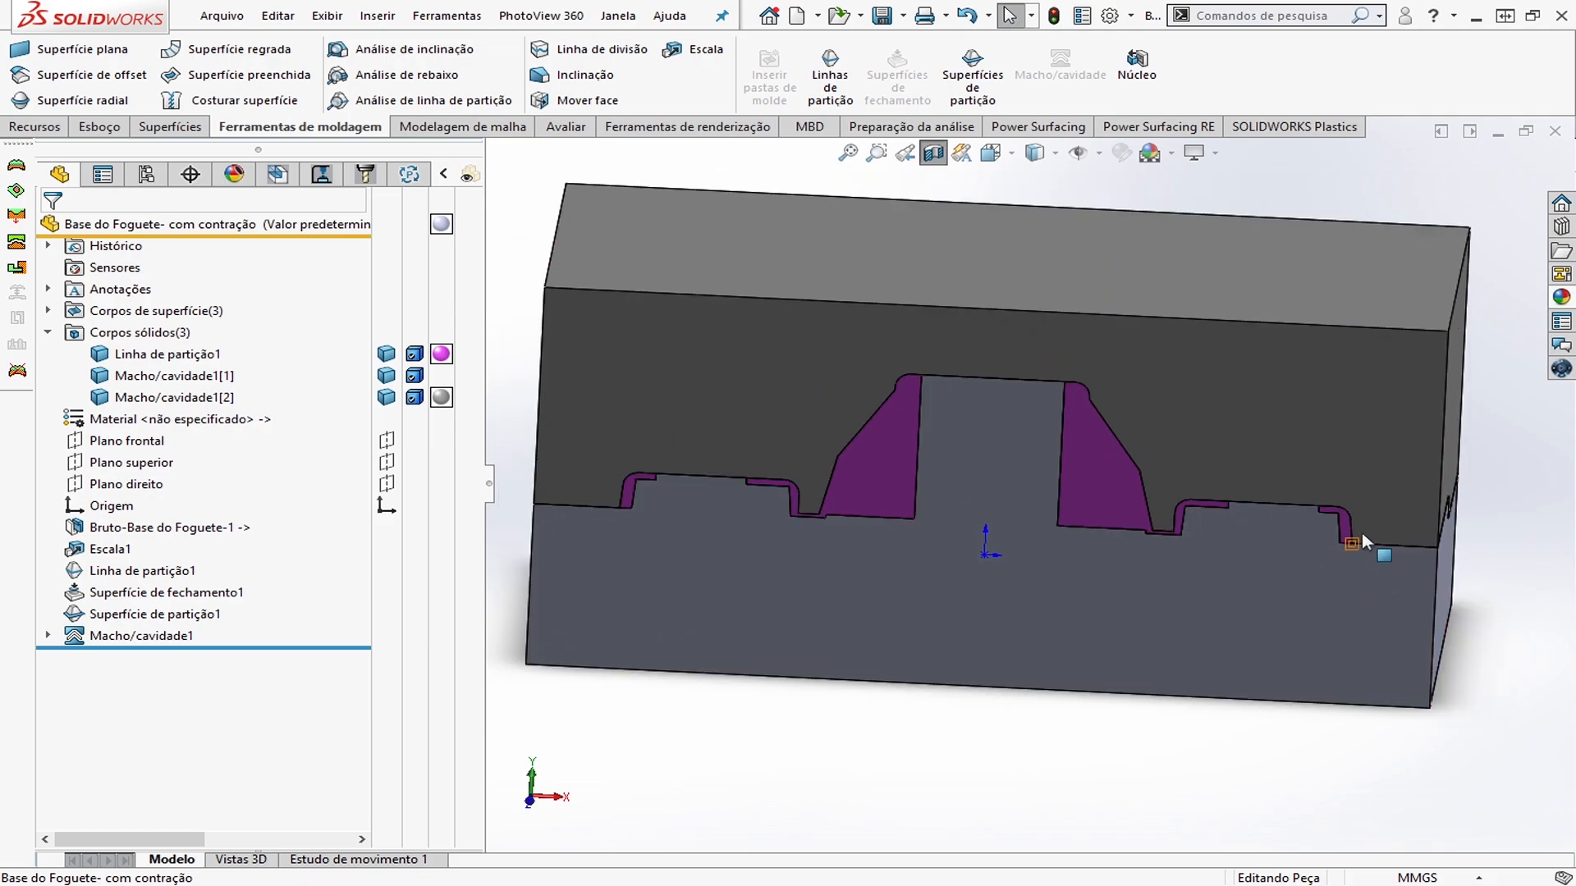
{"action": "scroll", "coordinate": [1049, 546], "scroll_direction": "up", "scroll_amount": 3}
{"action": "middle_click_drag", "start_coordinate": [1048, 548], "coordinate": [1101, 446]}
{"action": "left_click", "coordinate": [933, 153]}
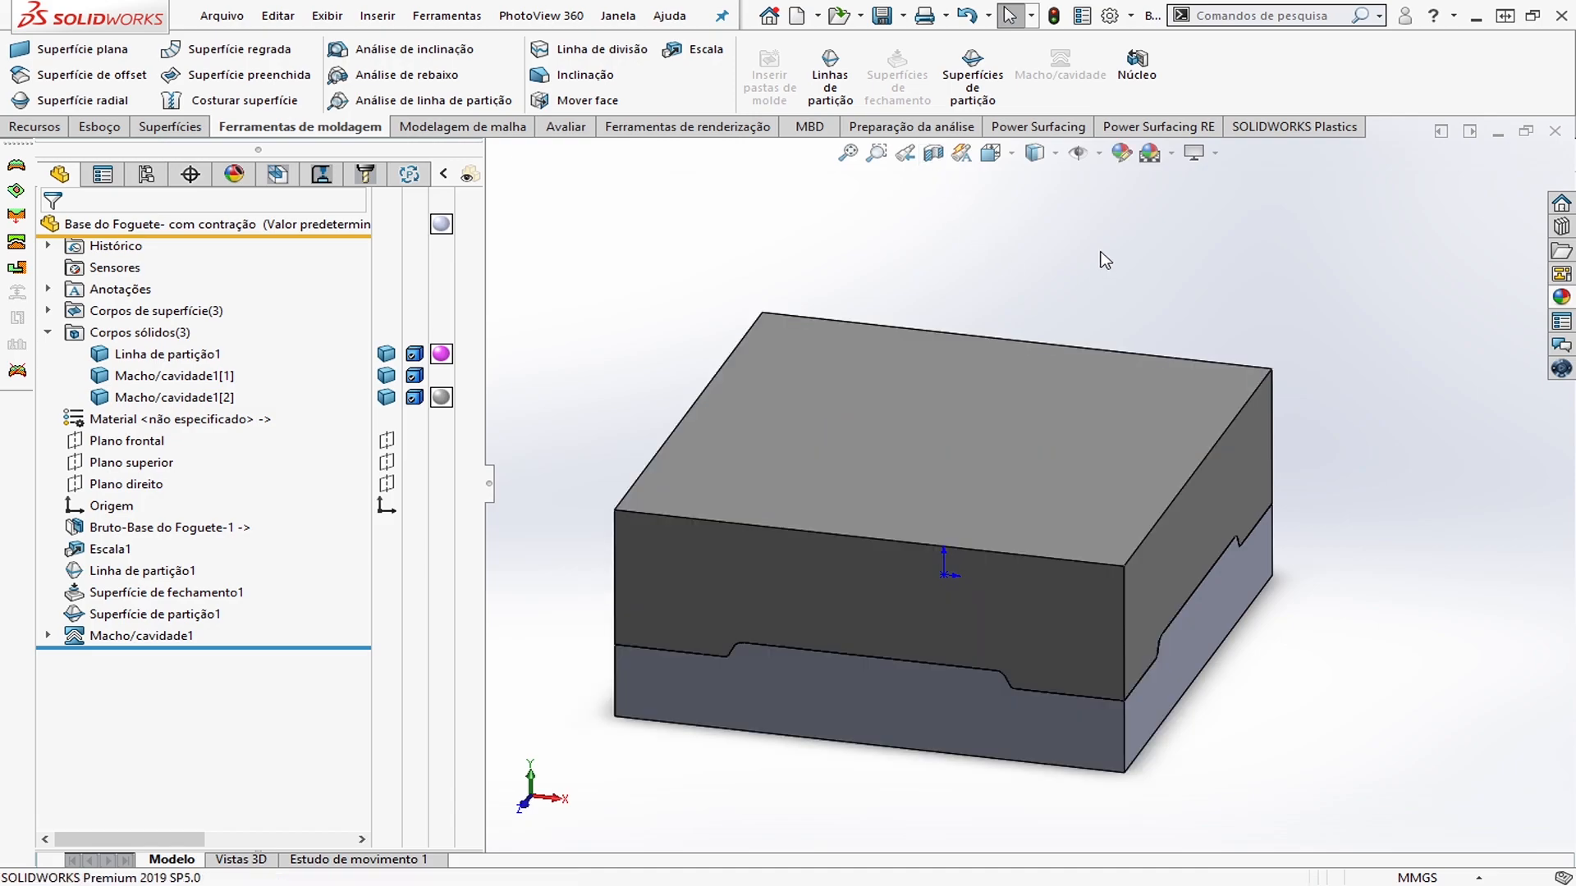
Hide the upper cavity block and the rocket base so that only the core block is displayed
{"action": "scroll", "coordinate": [1057, 408], "scroll_direction": "up", "scroll_amount": 2}
{"action": "middle_click_drag", "start_coordinate": [986, 522], "coordinate": [998, 492]}
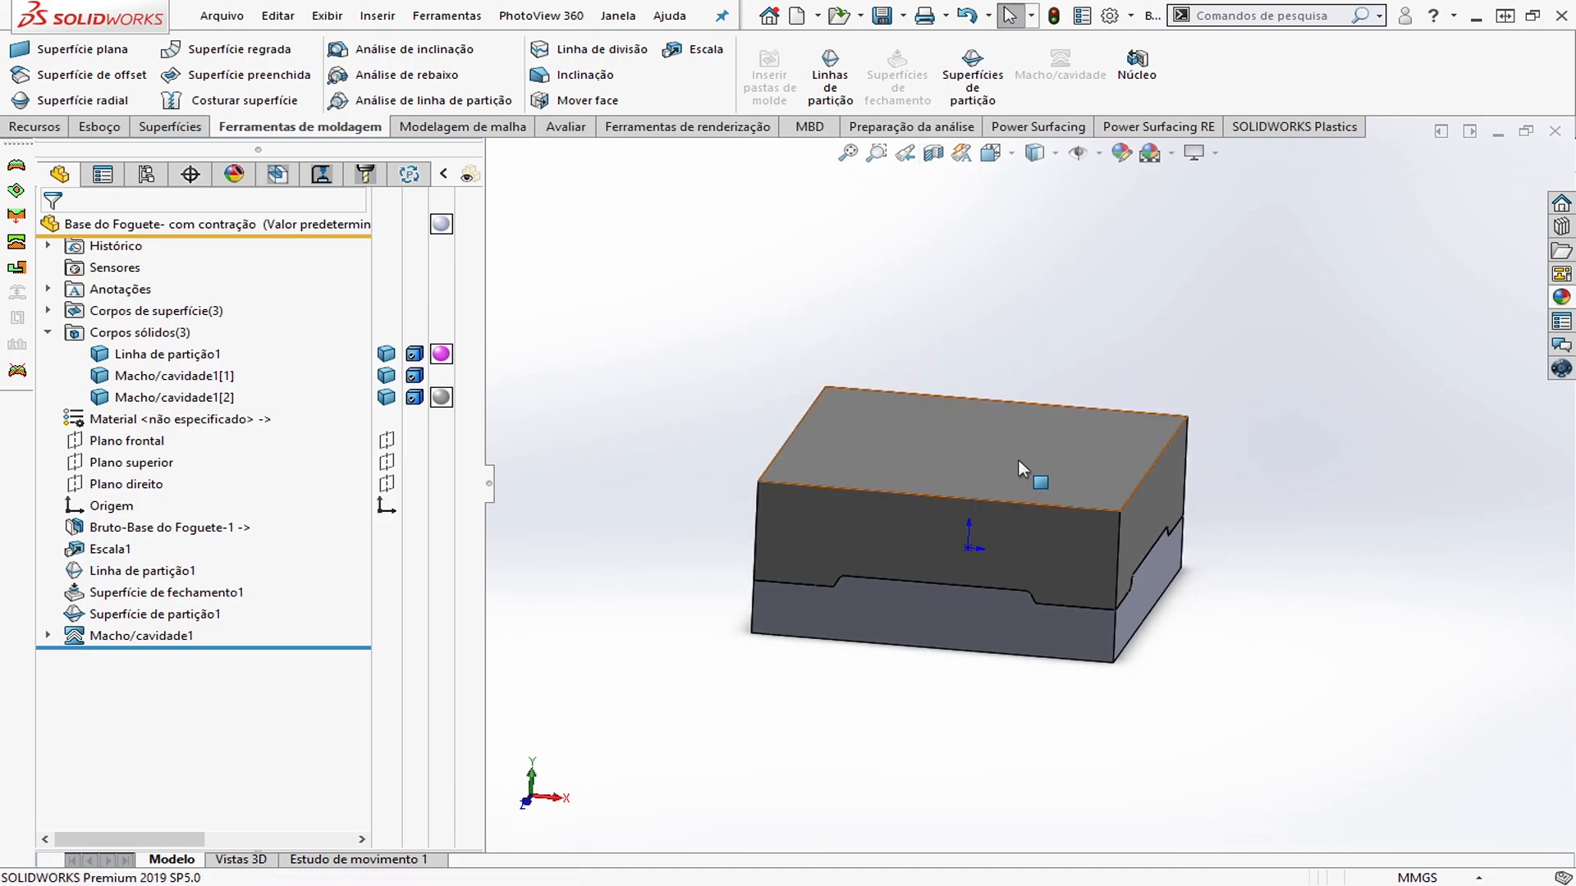
{"action": "key", "text": "Tab"}
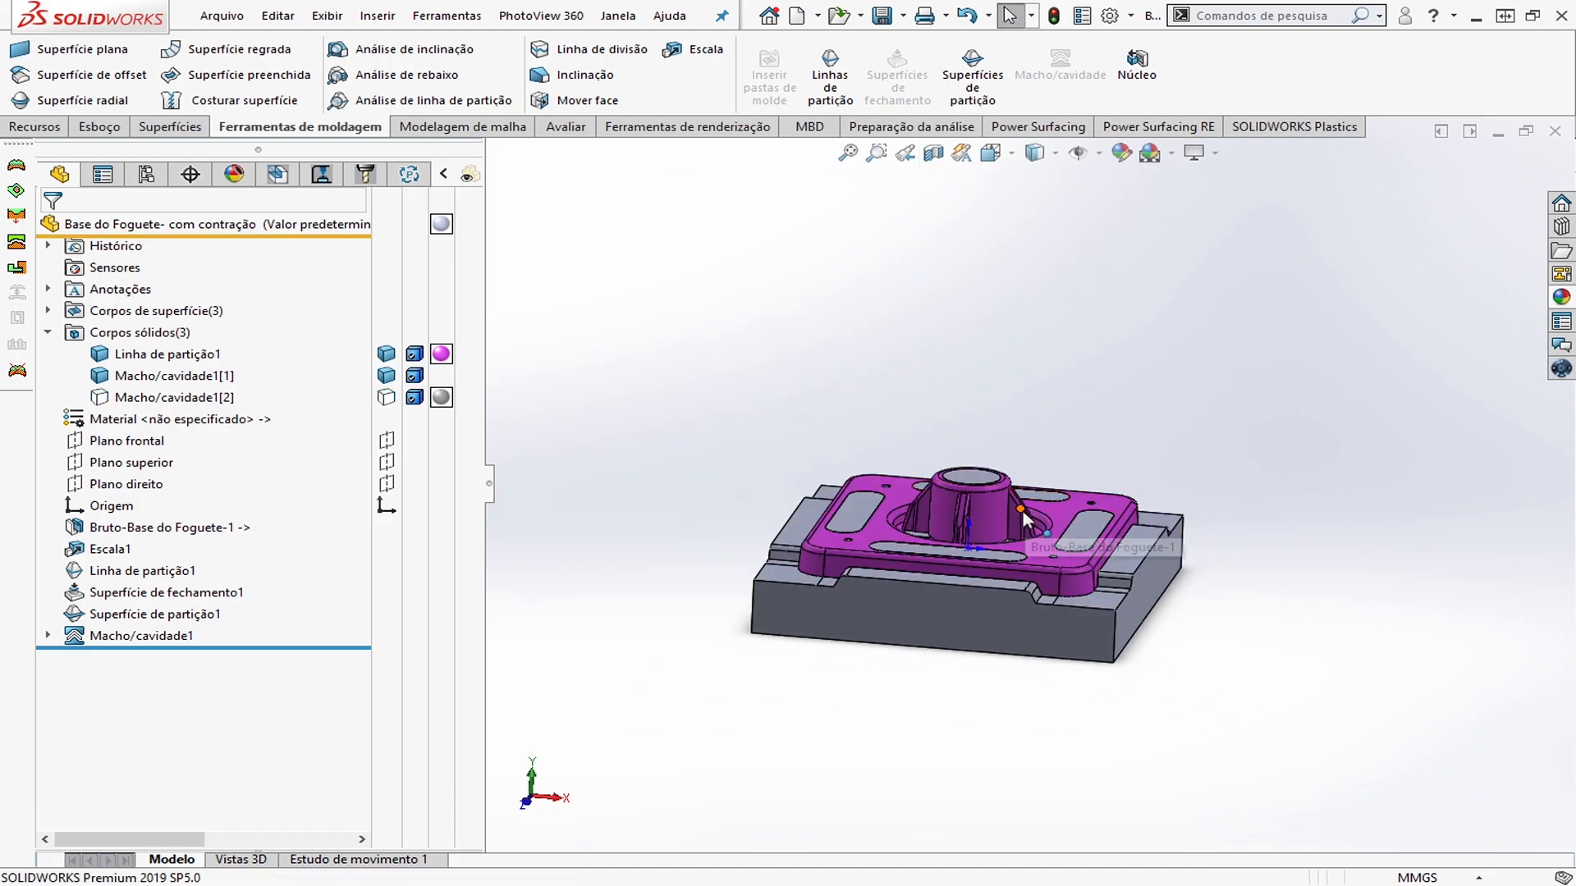
{"action": "key", "text": "Tab"}
{"action": "scroll", "coordinate": [1009, 521], "scroll_direction": "down", "scroll_amount": 2}
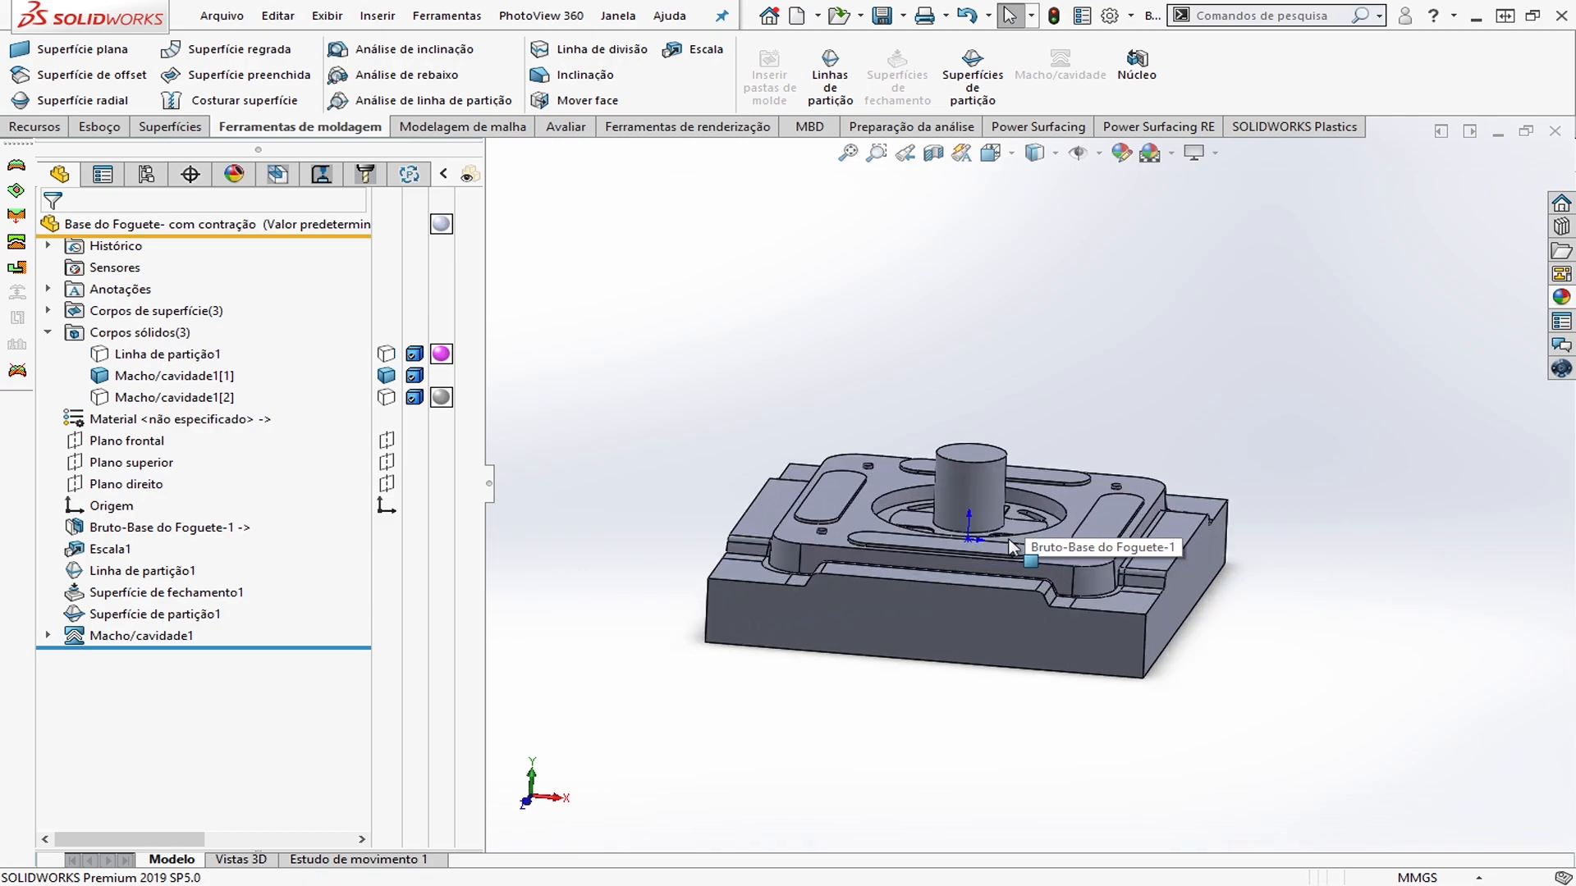
Examine the core block's raised plate, oblong pads and stepped parting faces from above
{"action": "middle_click_drag", "start_coordinate": [1078, 601], "coordinate": [962, 604]}
{"action": "scroll", "coordinate": [1002, 573], "scroll_direction": "up", "scroll_amount": 2}
{"action": "scroll", "coordinate": [994, 537], "scroll_direction": "down", "scroll_amount": 3}
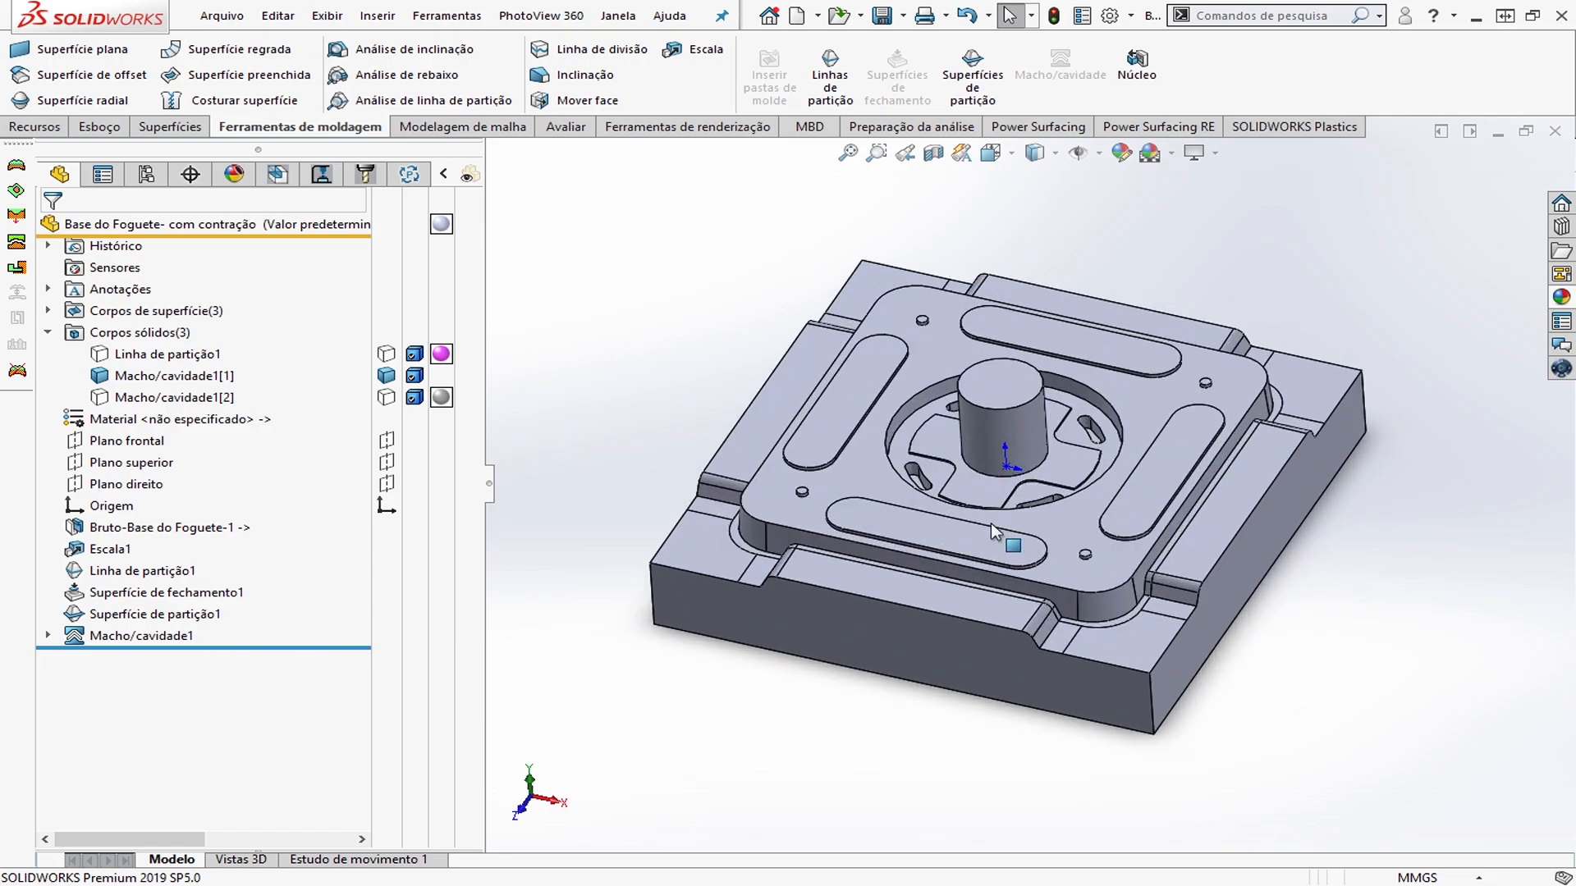
{"action": "scroll", "coordinate": [1182, 457], "scroll_direction": "down", "scroll_amount": 3}
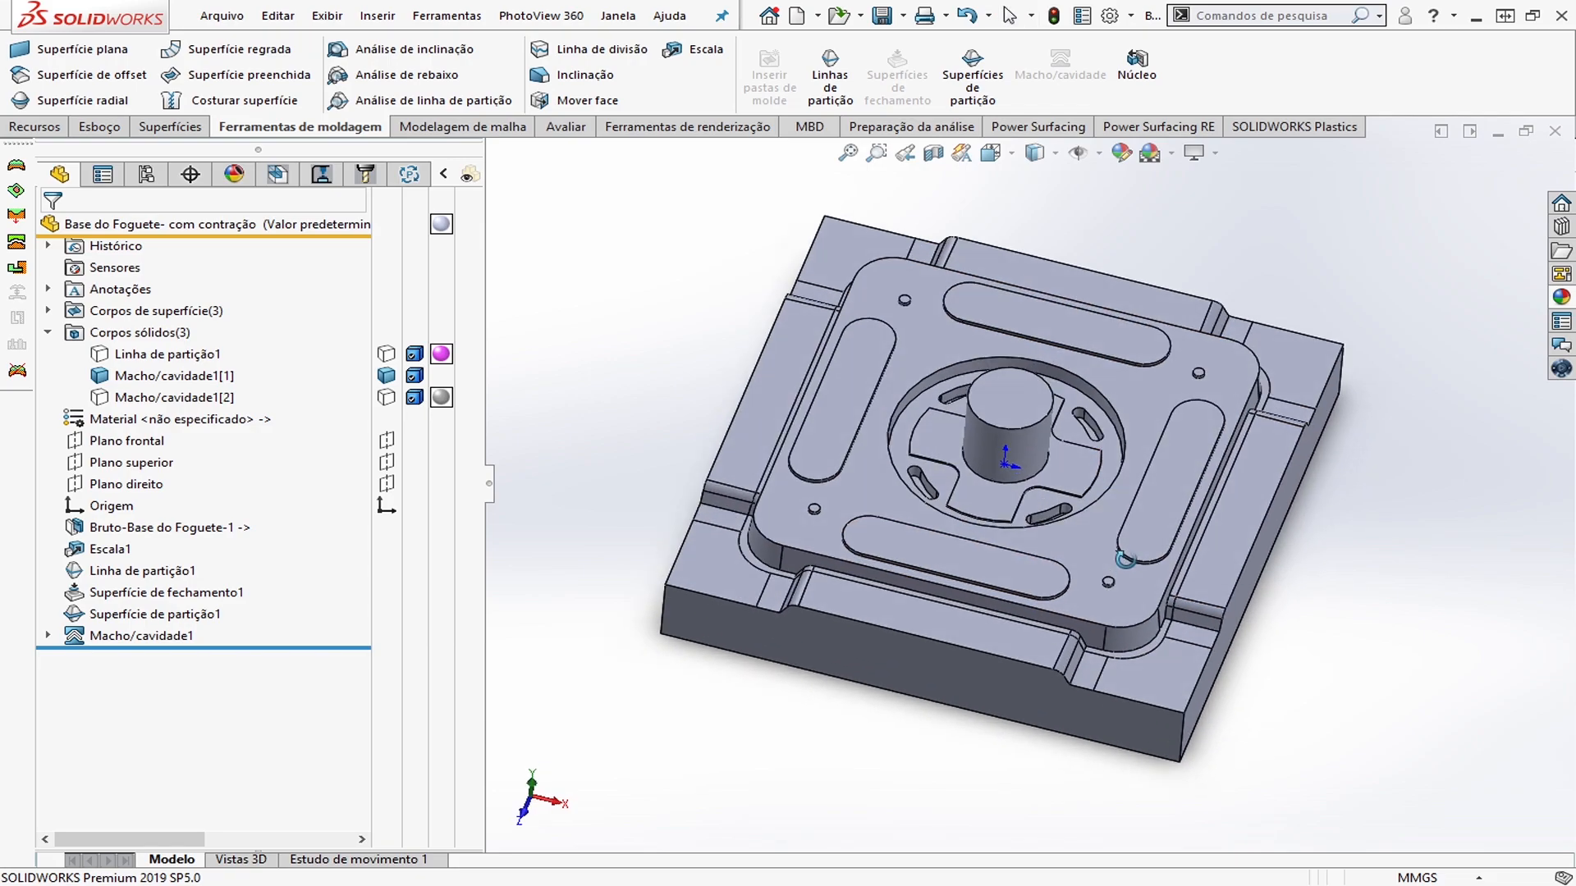
{"action": "scroll", "coordinate": [1075, 474], "scroll_direction": "up", "scroll_amount": 2}
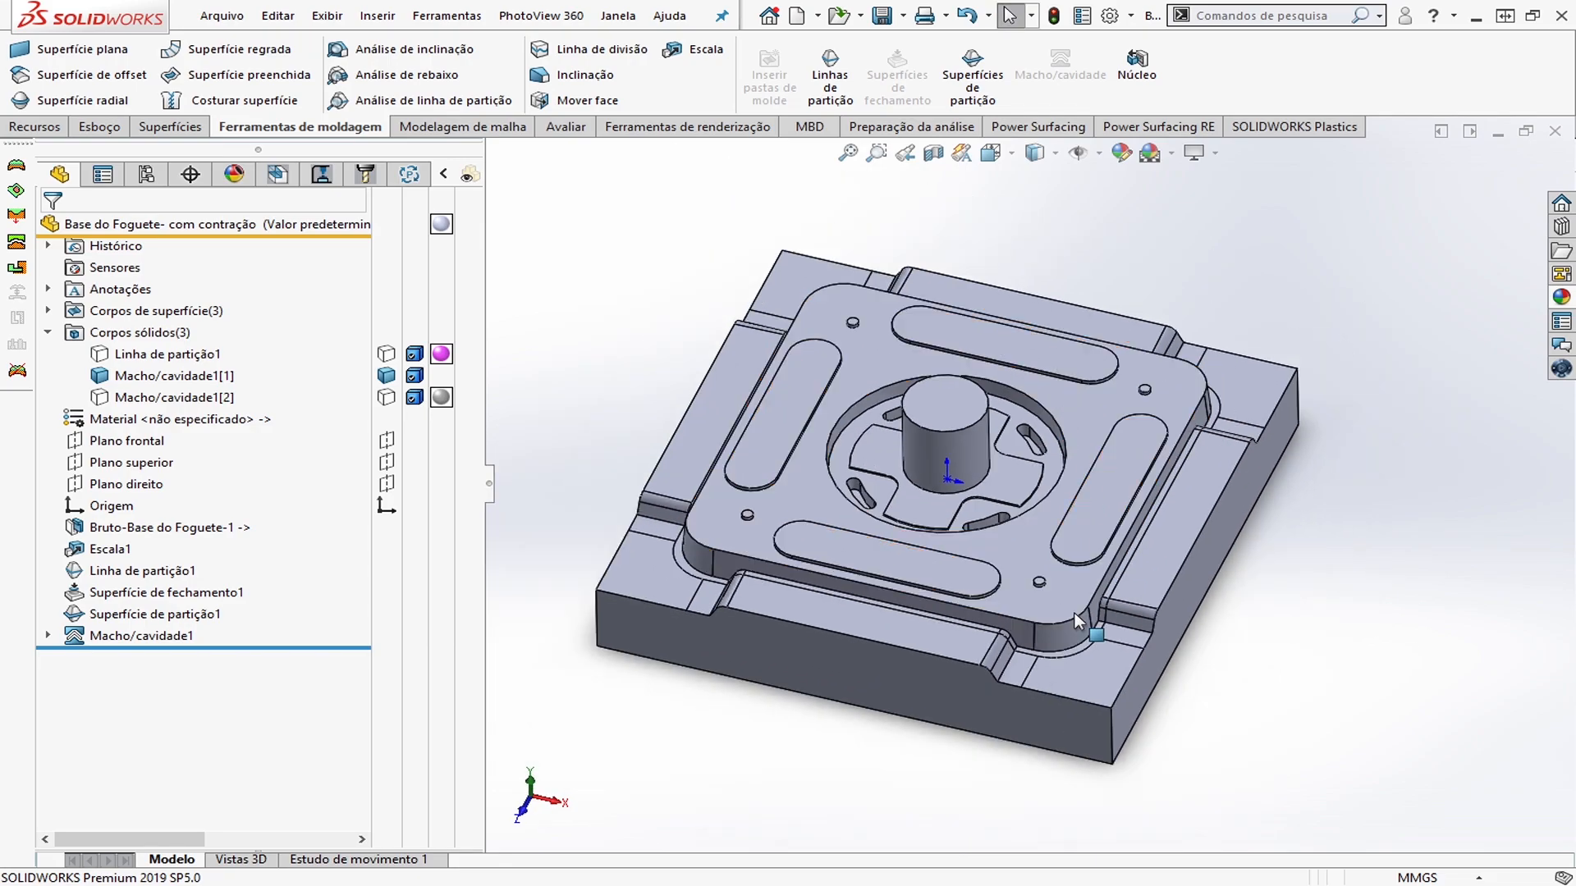
{"action": "scroll", "coordinate": [928, 492], "scroll_direction": "down", "scroll_amount": 1}
{"action": "middle_click_drag", "start_coordinate": [928, 492], "coordinate": [888, 537]}
Examine the core's central cylinder from the front and in isometric view, and pick out the small corner pins
{"action": "left_click", "coordinate": [938, 361]}
{"action": "middle_click_drag", "start_coordinate": [928, 389], "coordinate": [1000, 382]}
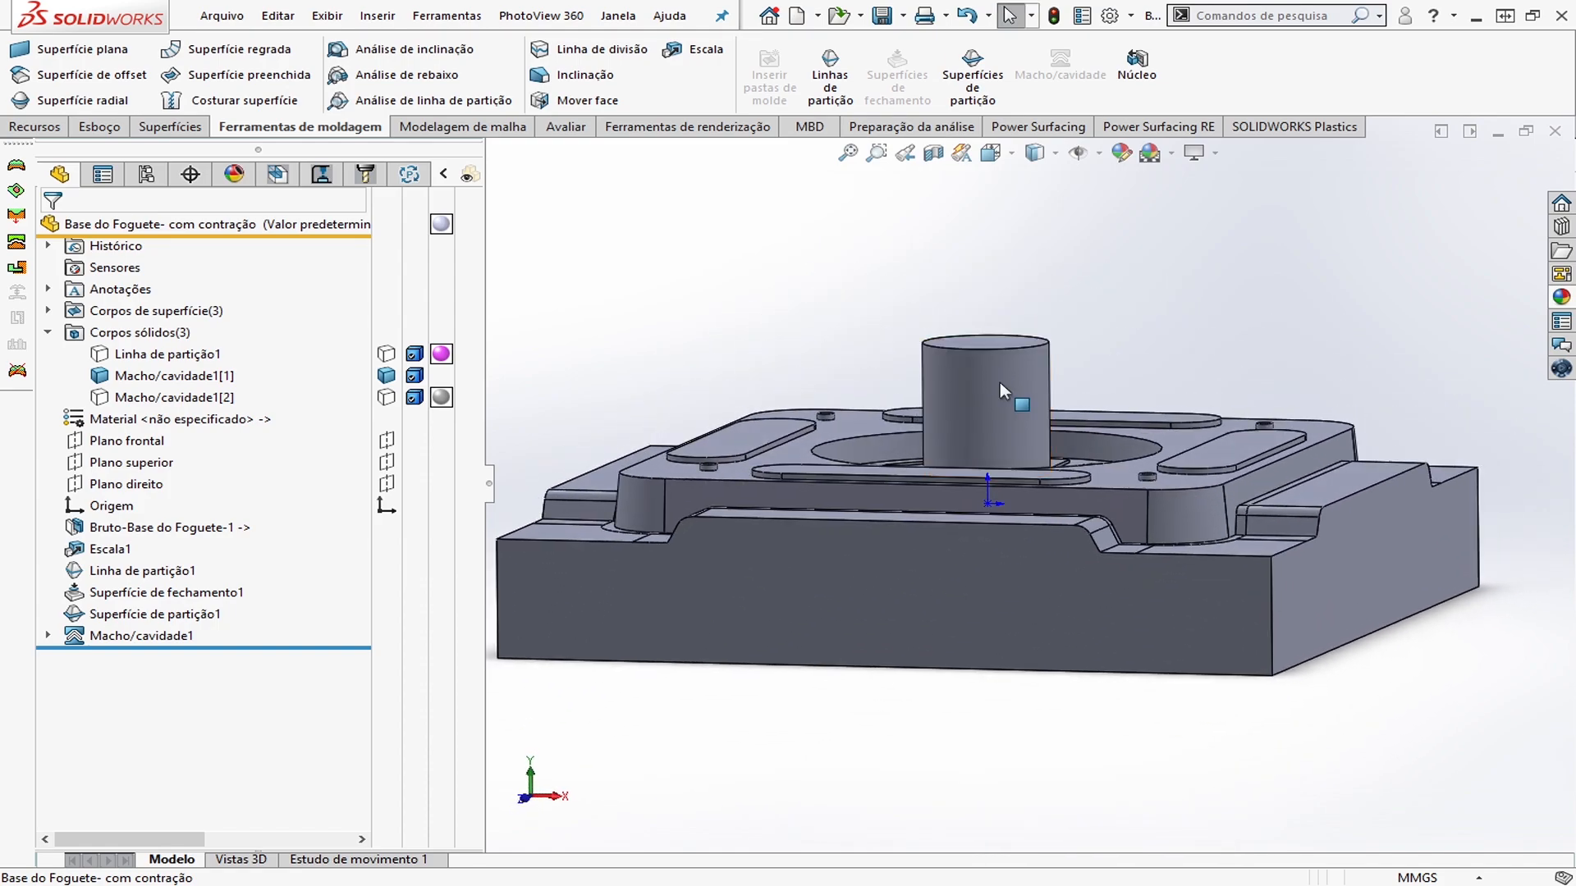
{"action": "key", "text": "ctrl+1"}
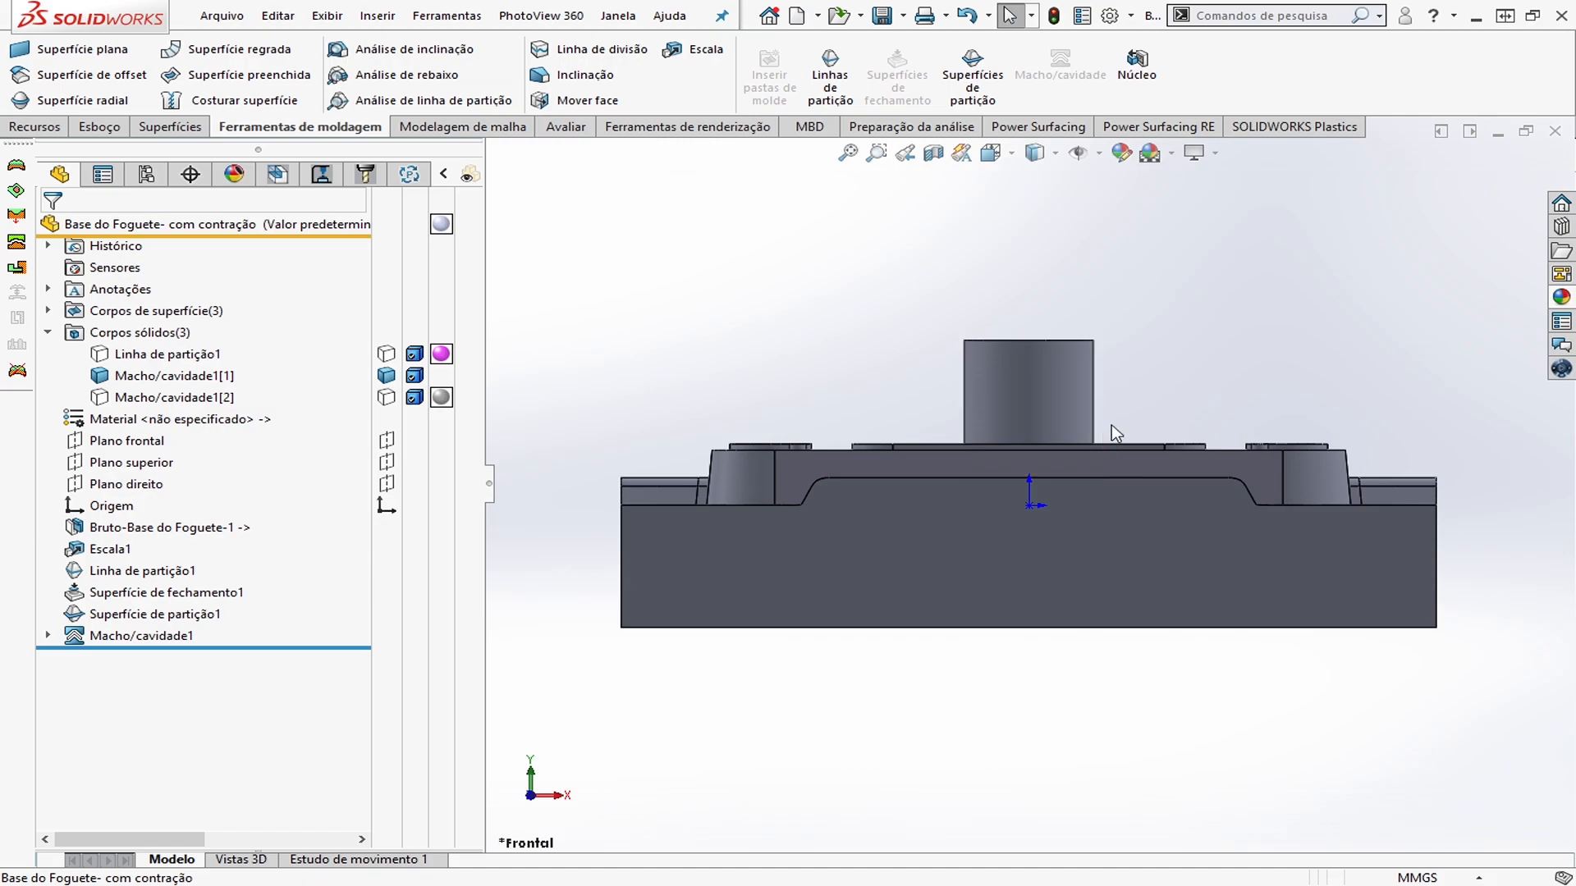
{"action": "key", "text": "ctrl+7"}
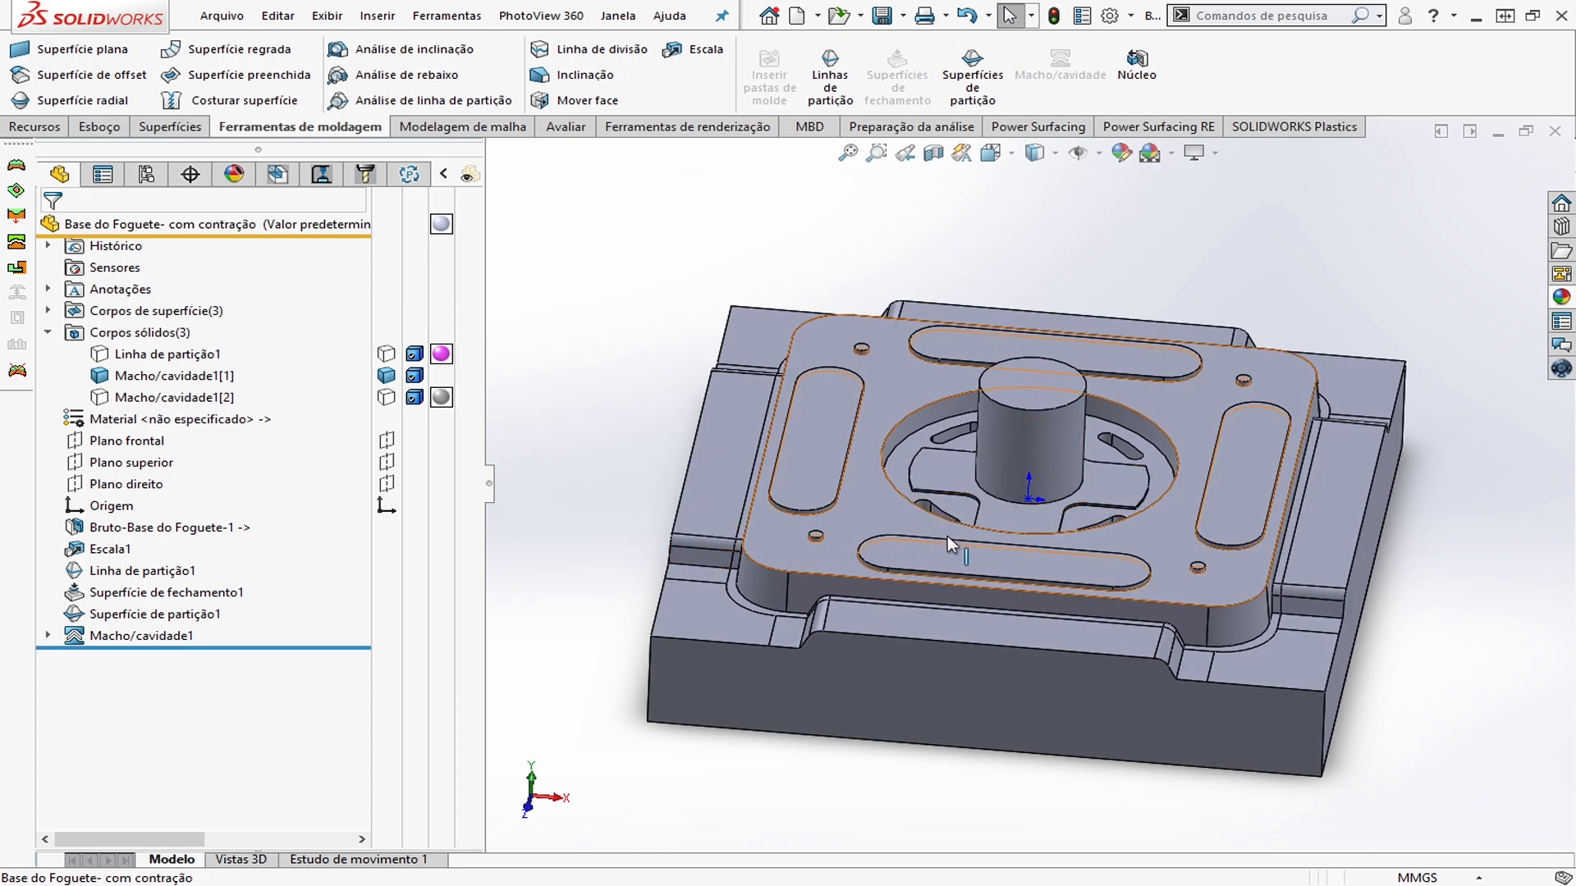
{"action": "left_click", "coordinate": [816, 536]}
{"action": "left_click", "coordinate": [1197, 566]}
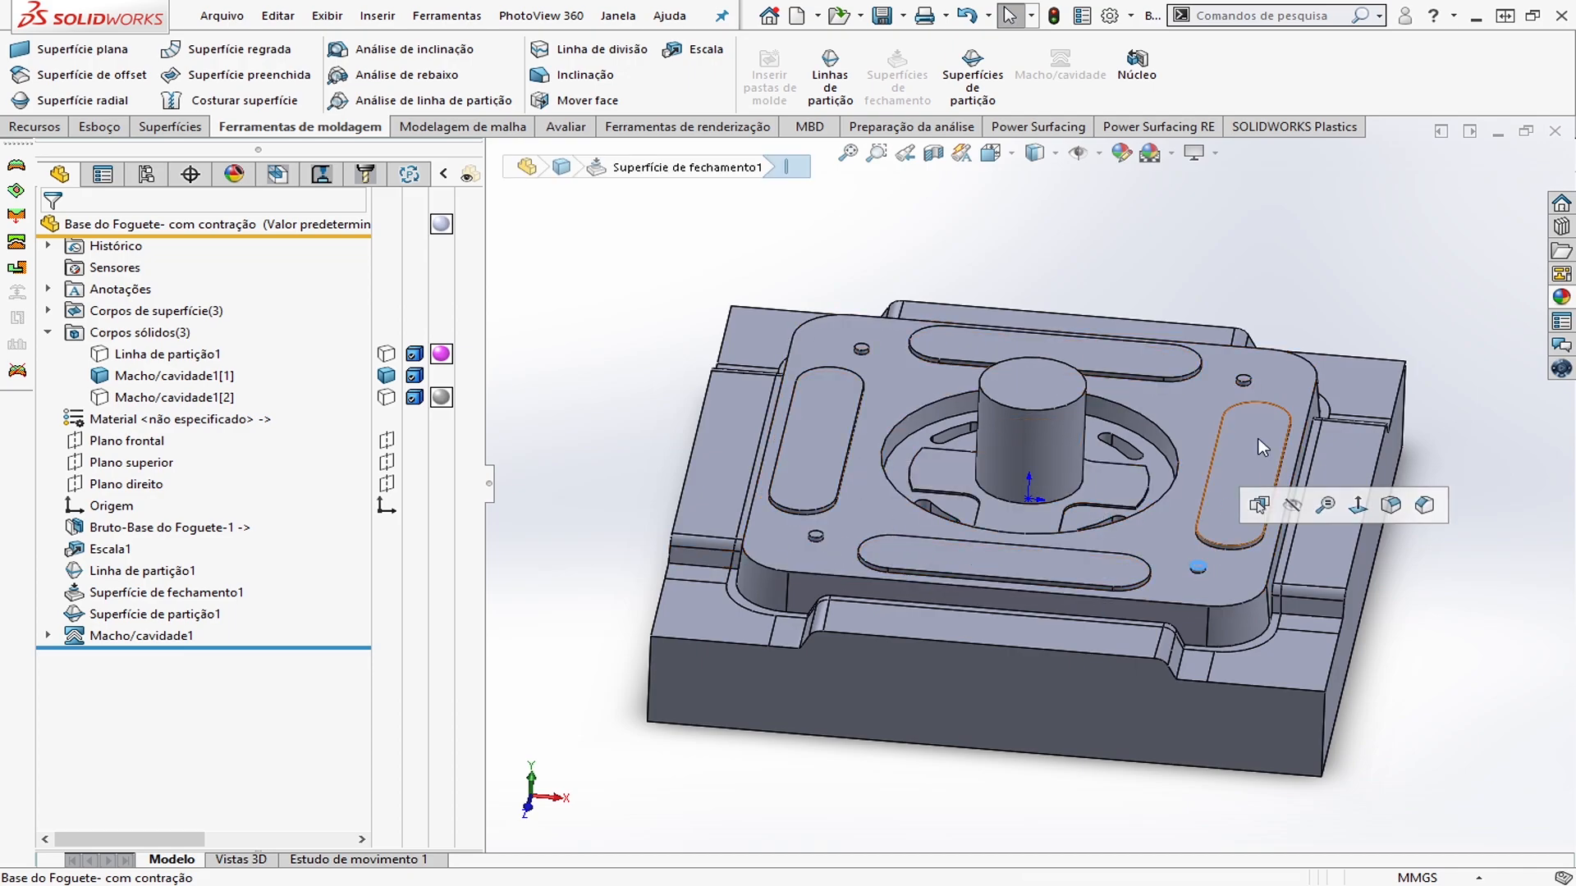
{"action": "left_click", "coordinate": [1035, 410]}
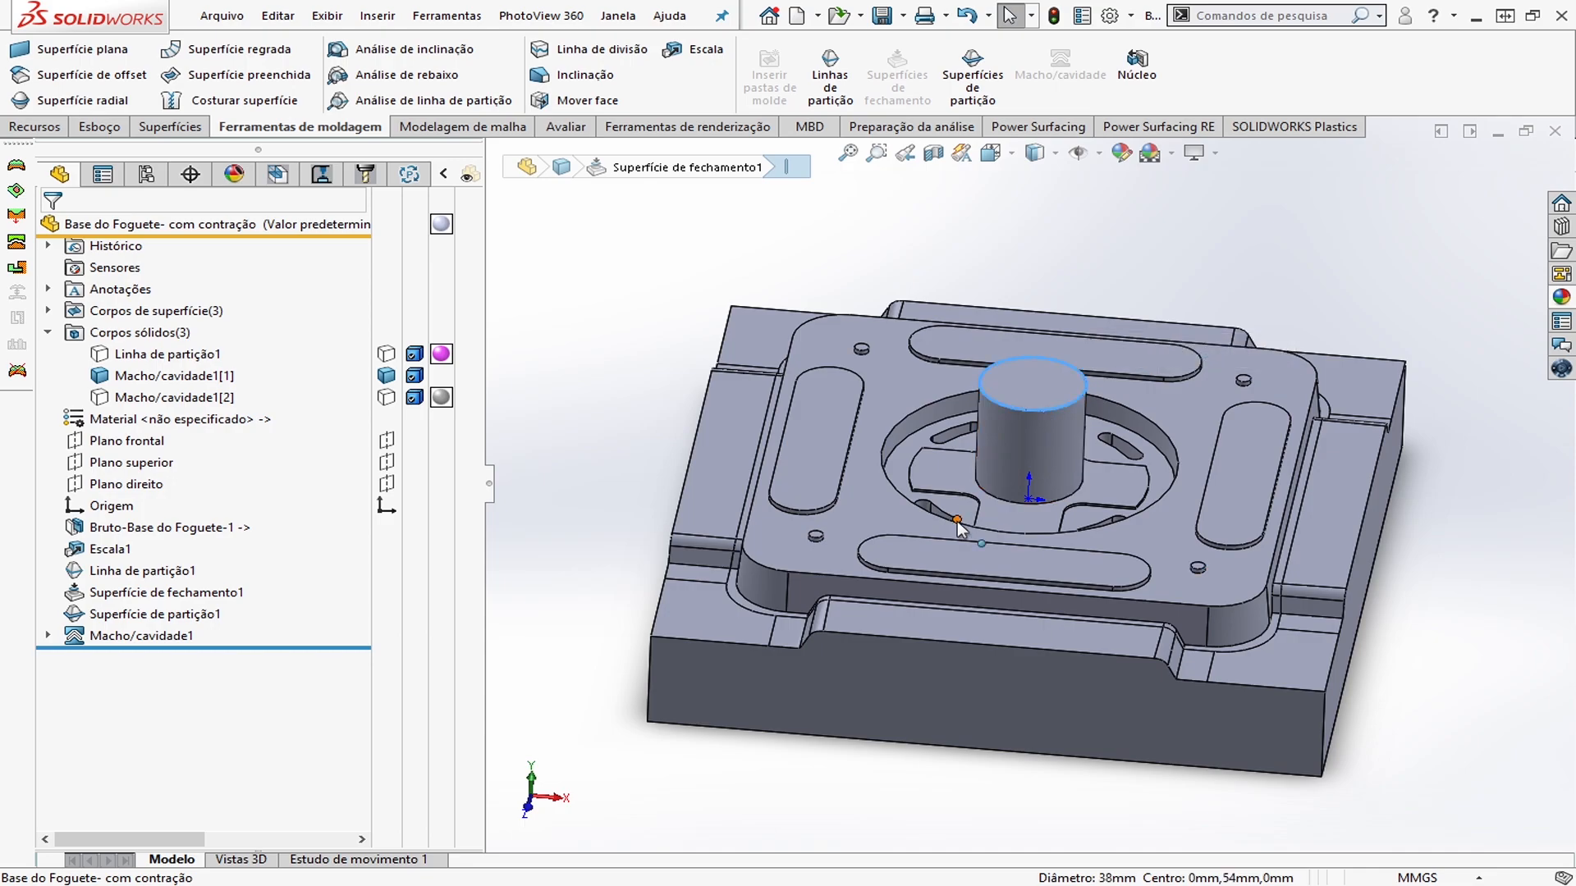
{"action": "middle_click_drag", "start_coordinate": [957, 525], "coordinate": [1107, 437]}
{"action": "middle_click_drag", "start_coordinate": [1009, 497], "coordinate": [936, 378]}
{"action": "left_click", "coordinate": [875, 352]}
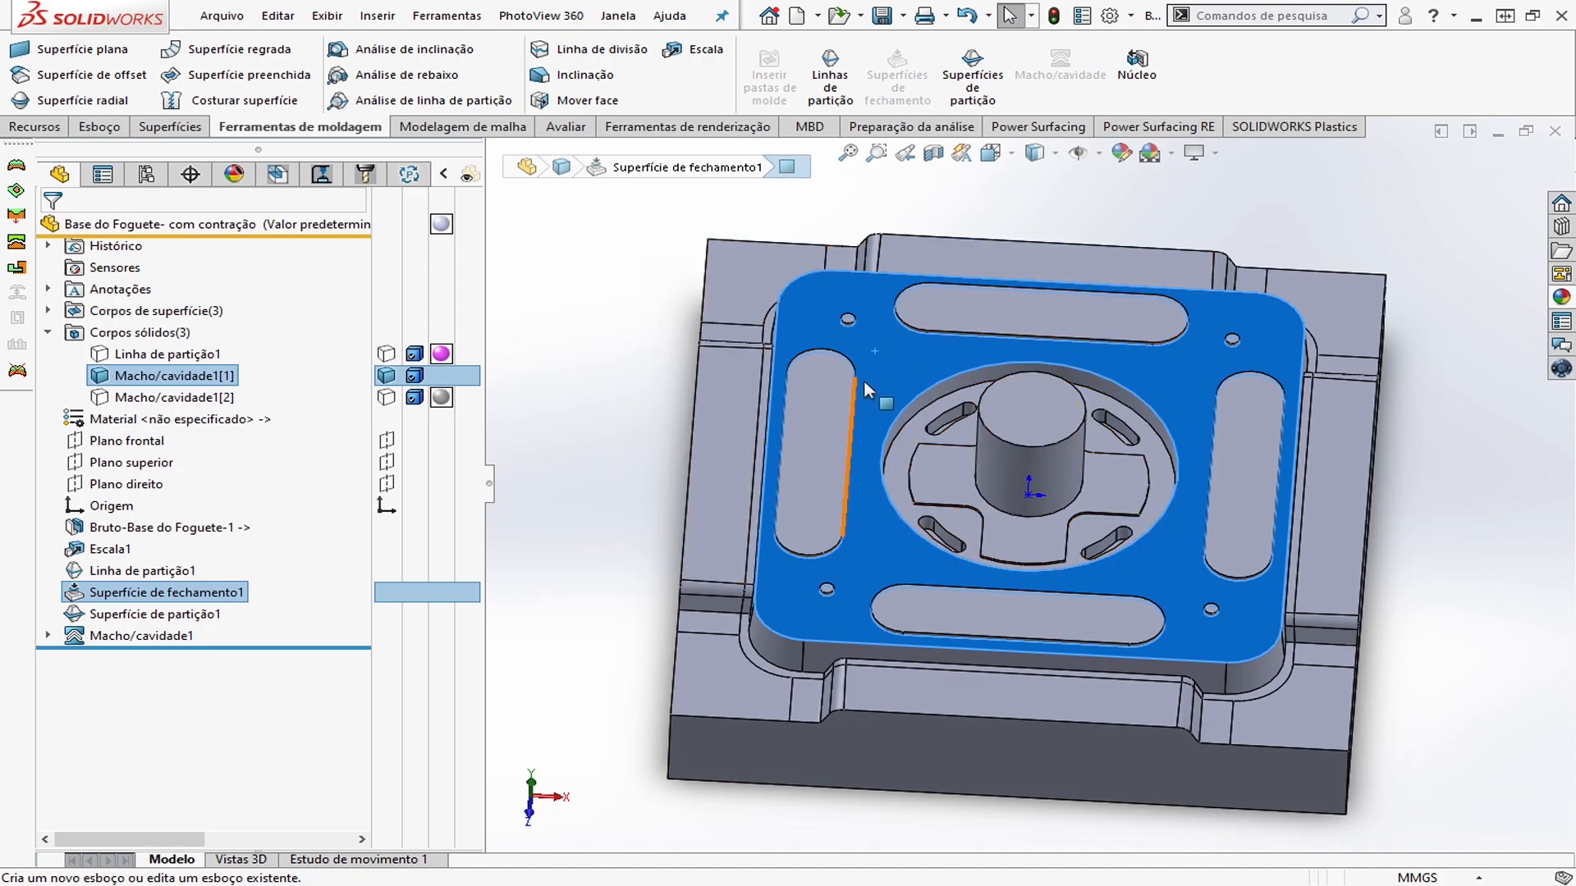
{"action": "middle_click_drag", "start_coordinate": [1014, 586], "coordinate": [1012, 230]}
{"action": "left_click", "coordinate": [1030, 584]}
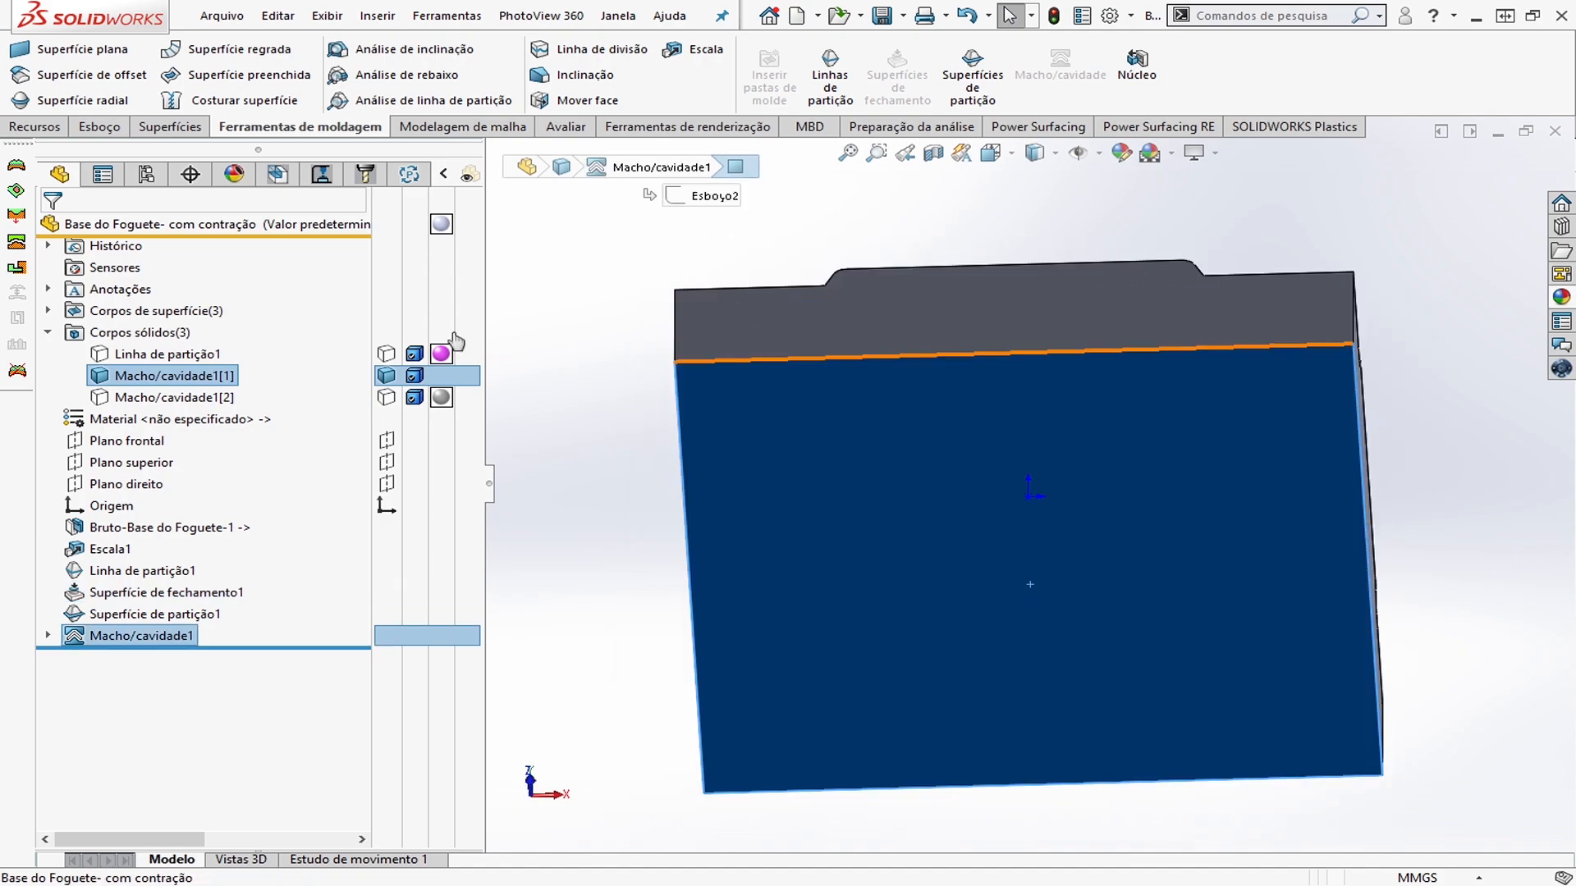
Start a sketch on Plano superior and convert the central cylinder's circular edge into it
{"action": "left_click", "coordinate": [133, 470]}
{"action": "middle_click_drag", "start_coordinate": [1066, 493], "coordinate": [1067, 706]}
{"action": "left_click", "coordinate": [99, 126]}
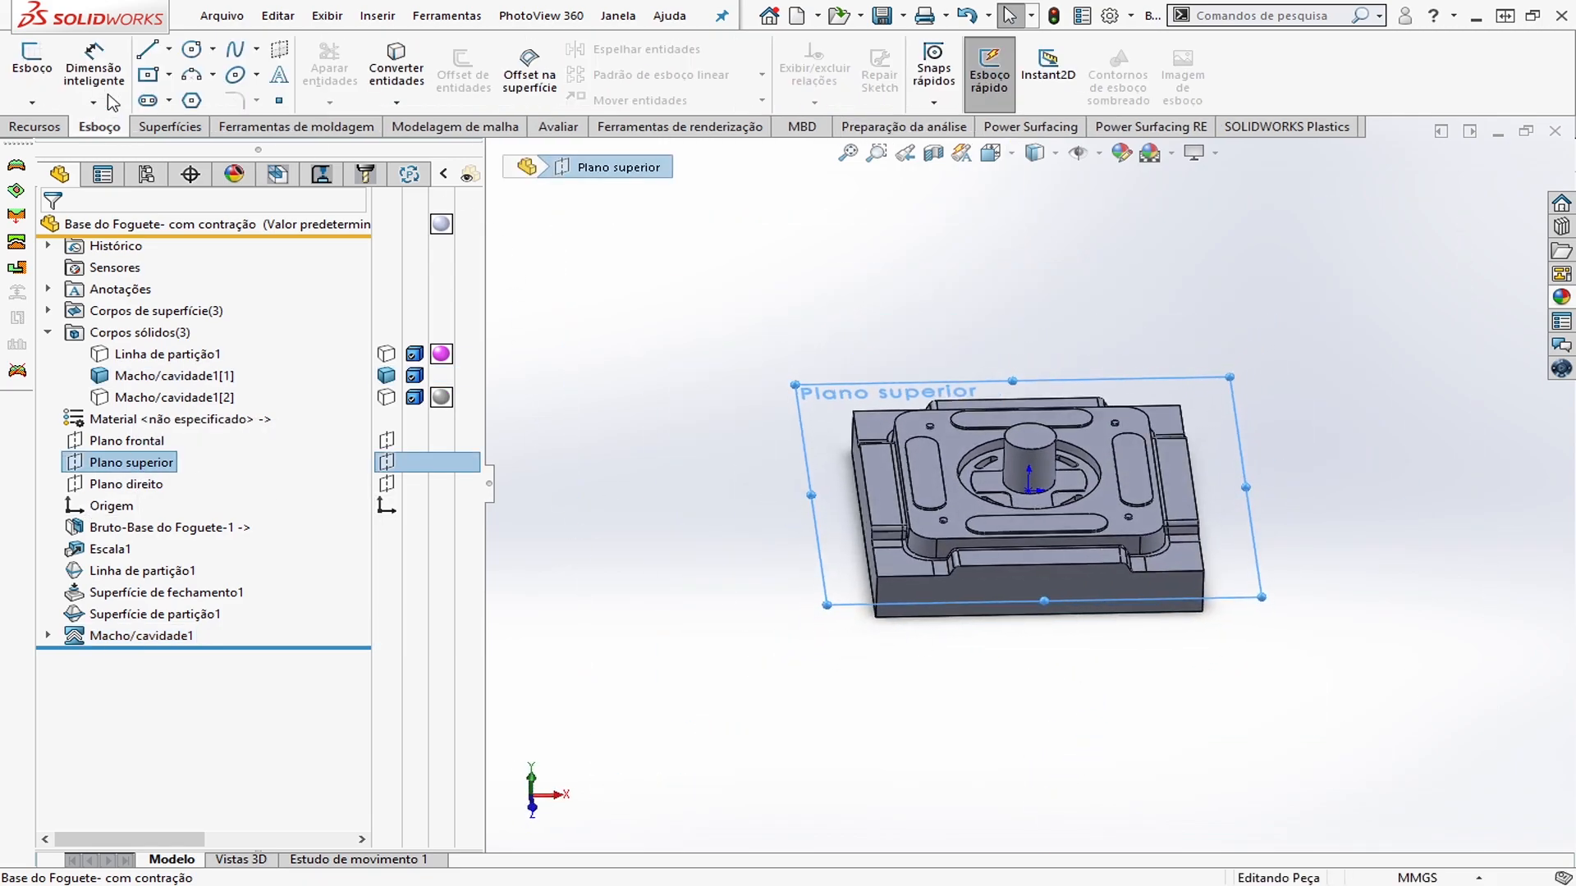
{"action": "left_click", "coordinate": [16, 71]}
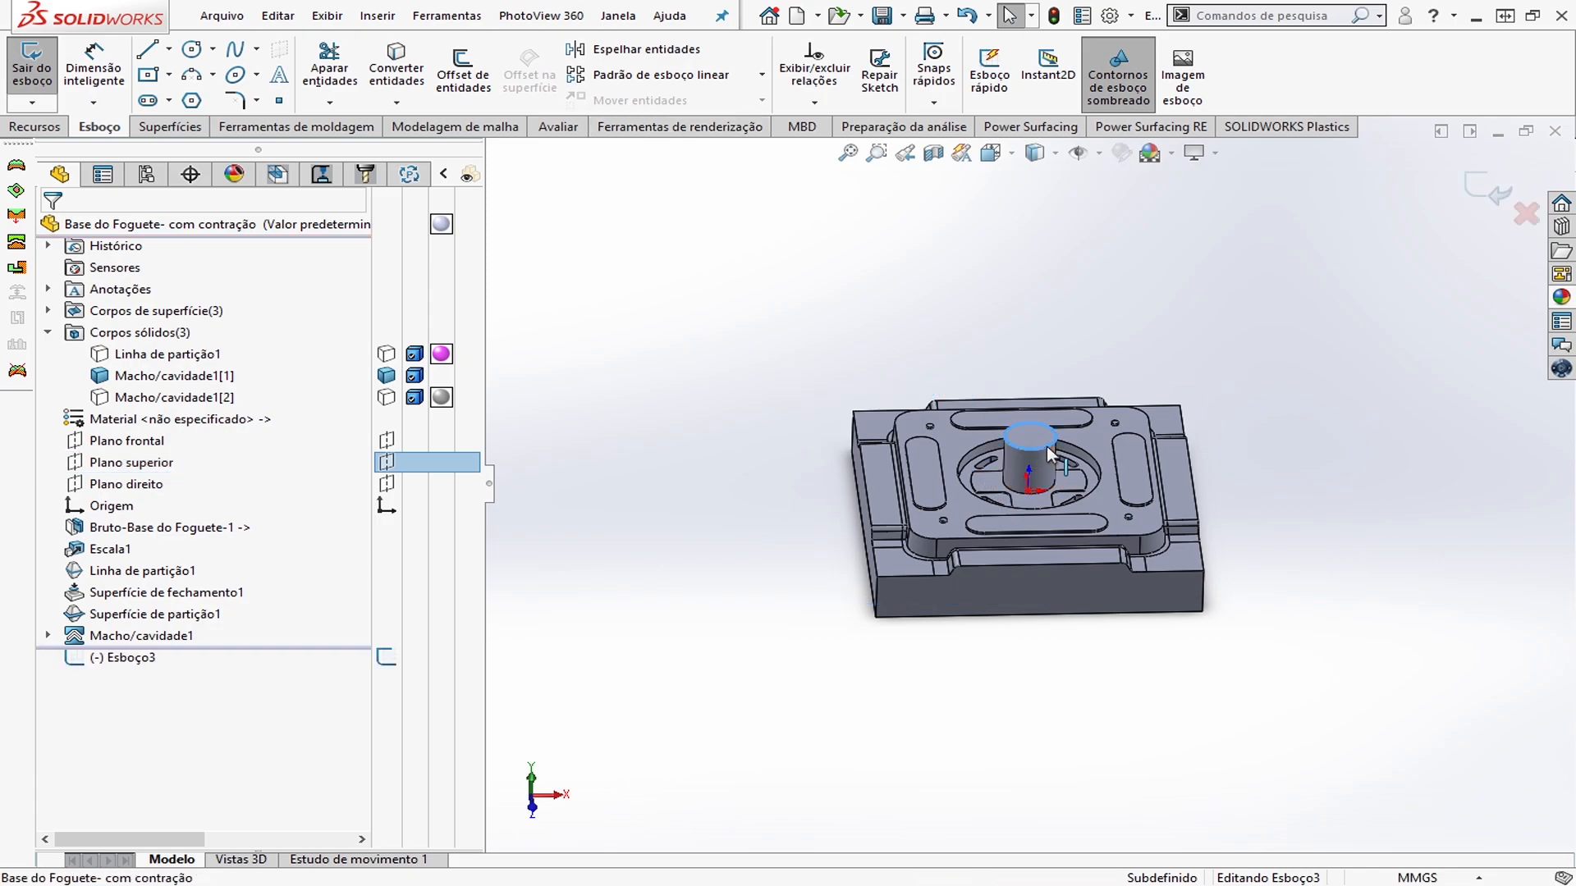
{"action": "left_click", "coordinate": [396, 66]}
{"action": "scroll", "coordinate": [829, 423], "scroll_direction": "down", "scroll_amount": 3}
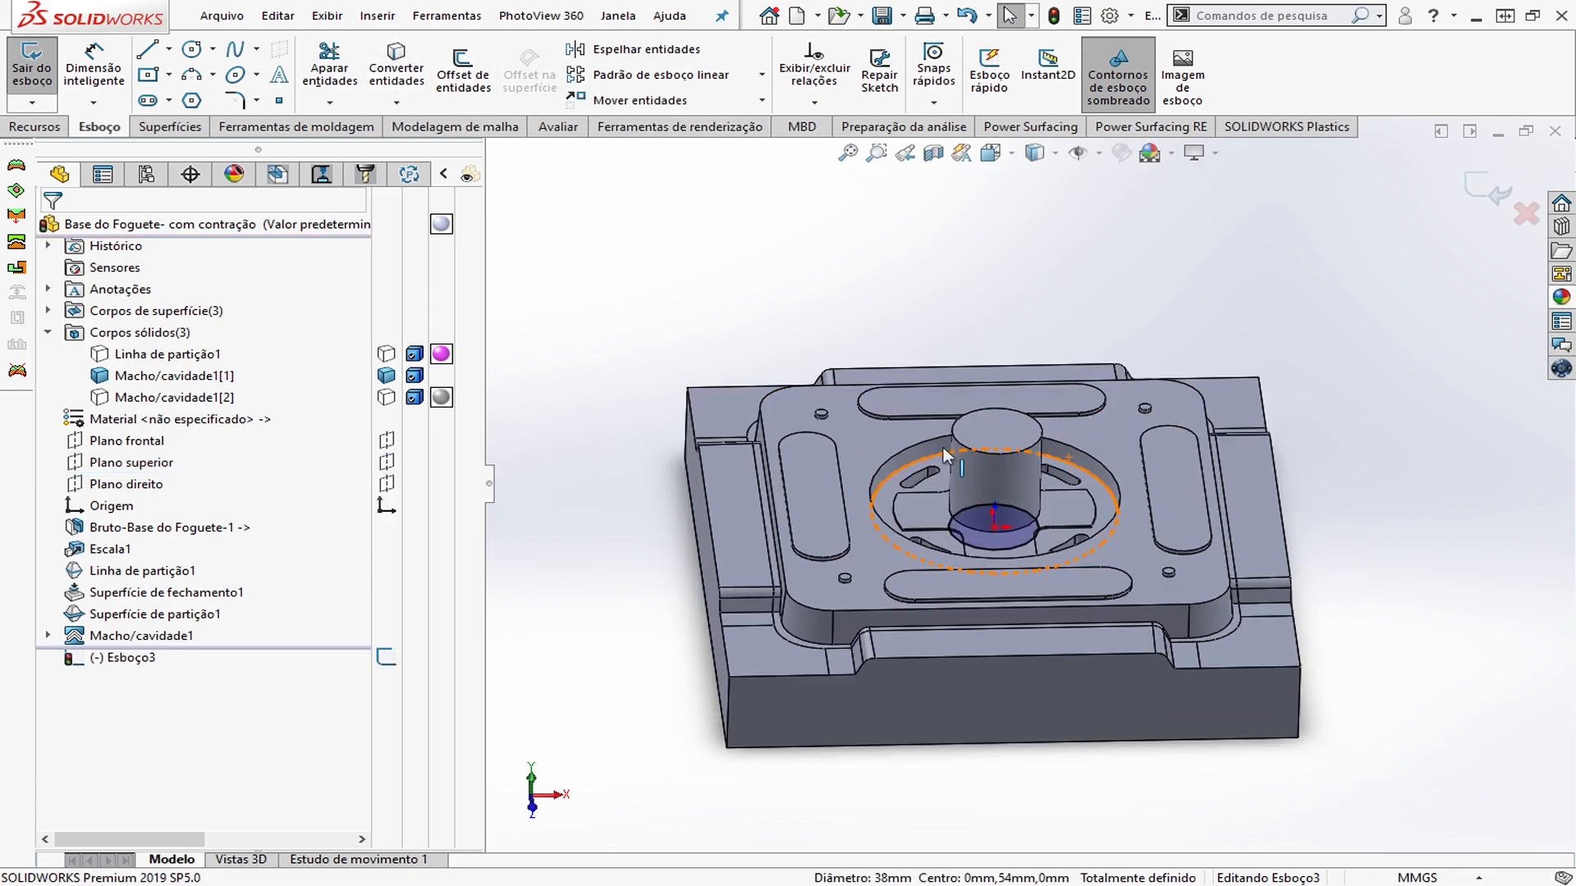
Convert the circular outlines of the four small corner pins into the sketch and exit the sketch
{"action": "left_click", "coordinate": [821, 414]}
{"action": "left_click", "coordinate": [845, 578], "text": "ctrl"}
{"action": "left_click", "coordinate": [1169, 572], "text": "ctrl"}
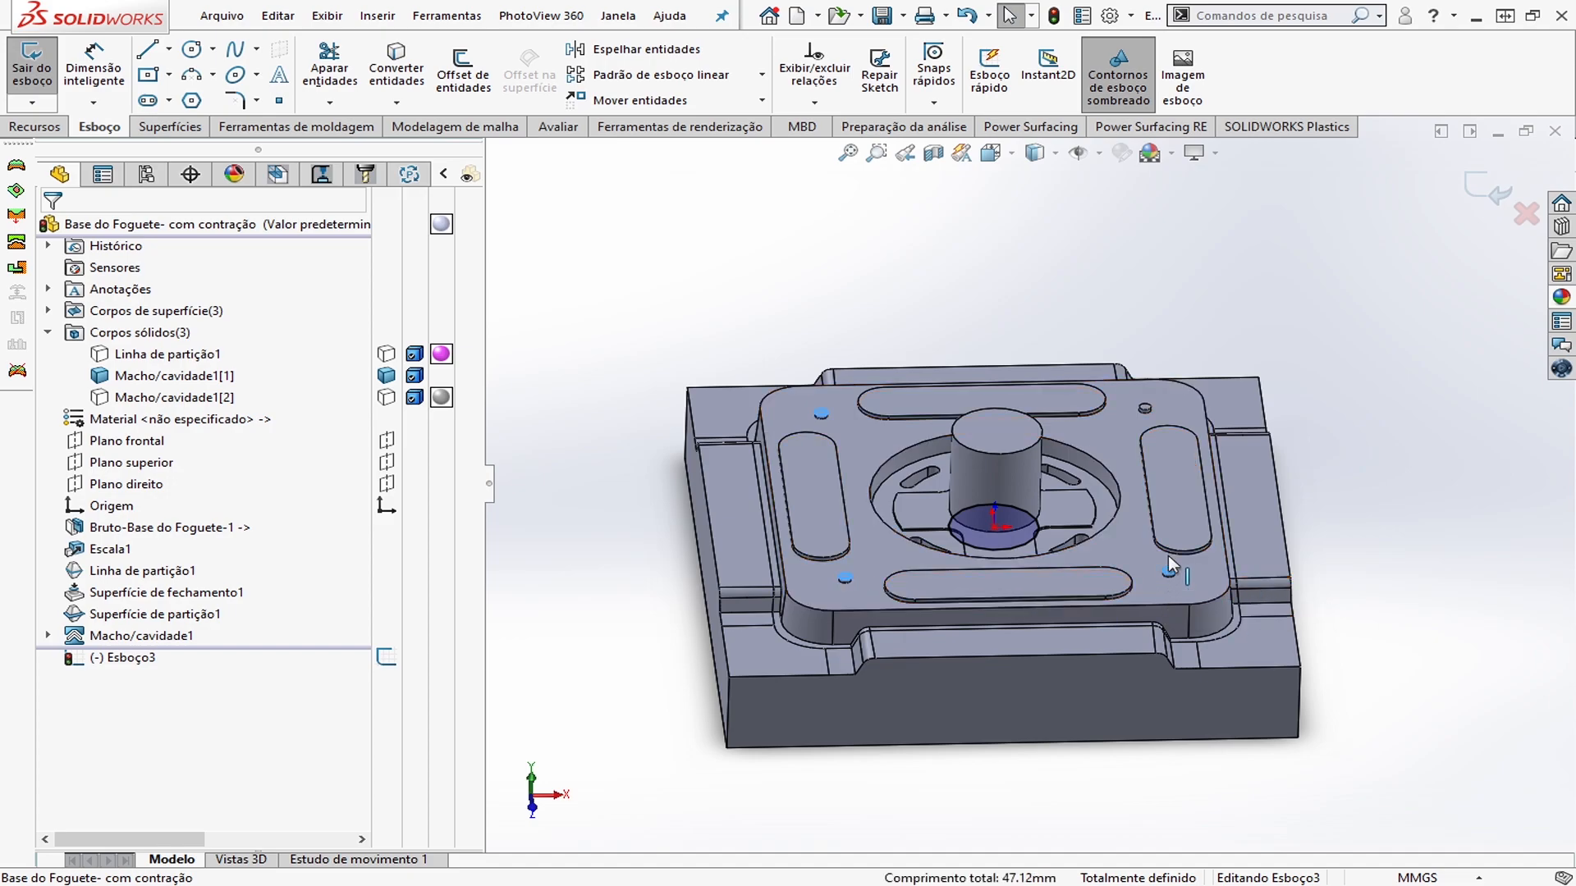
{"action": "left_click", "coordinate": [1148, 413], "text": "ctrl"}
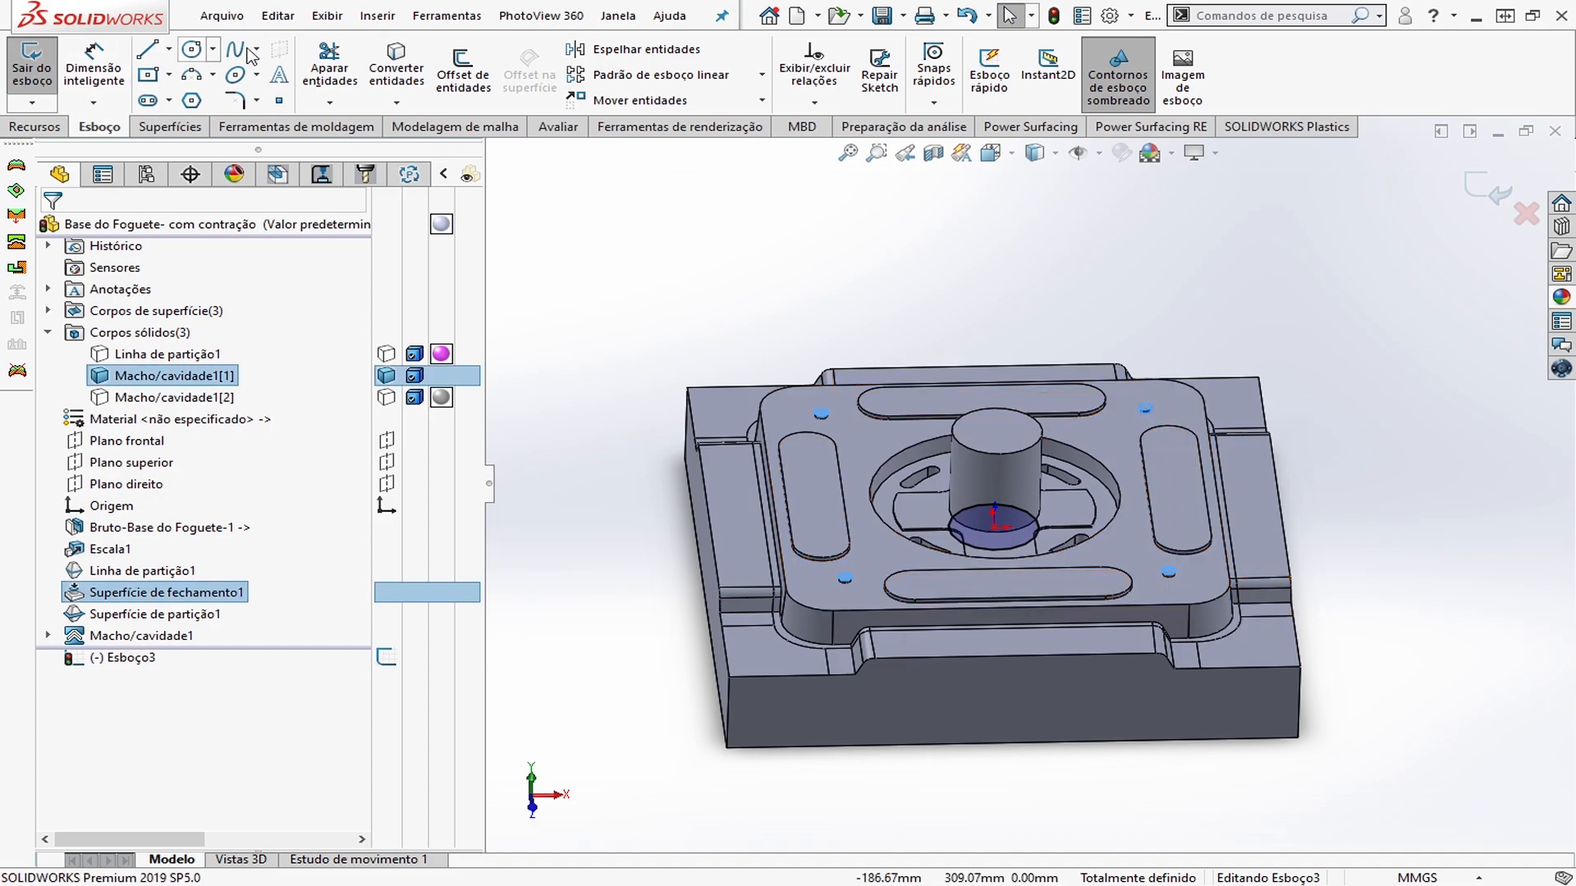
{"action": "left_click", "coordinate": [425, 66]}
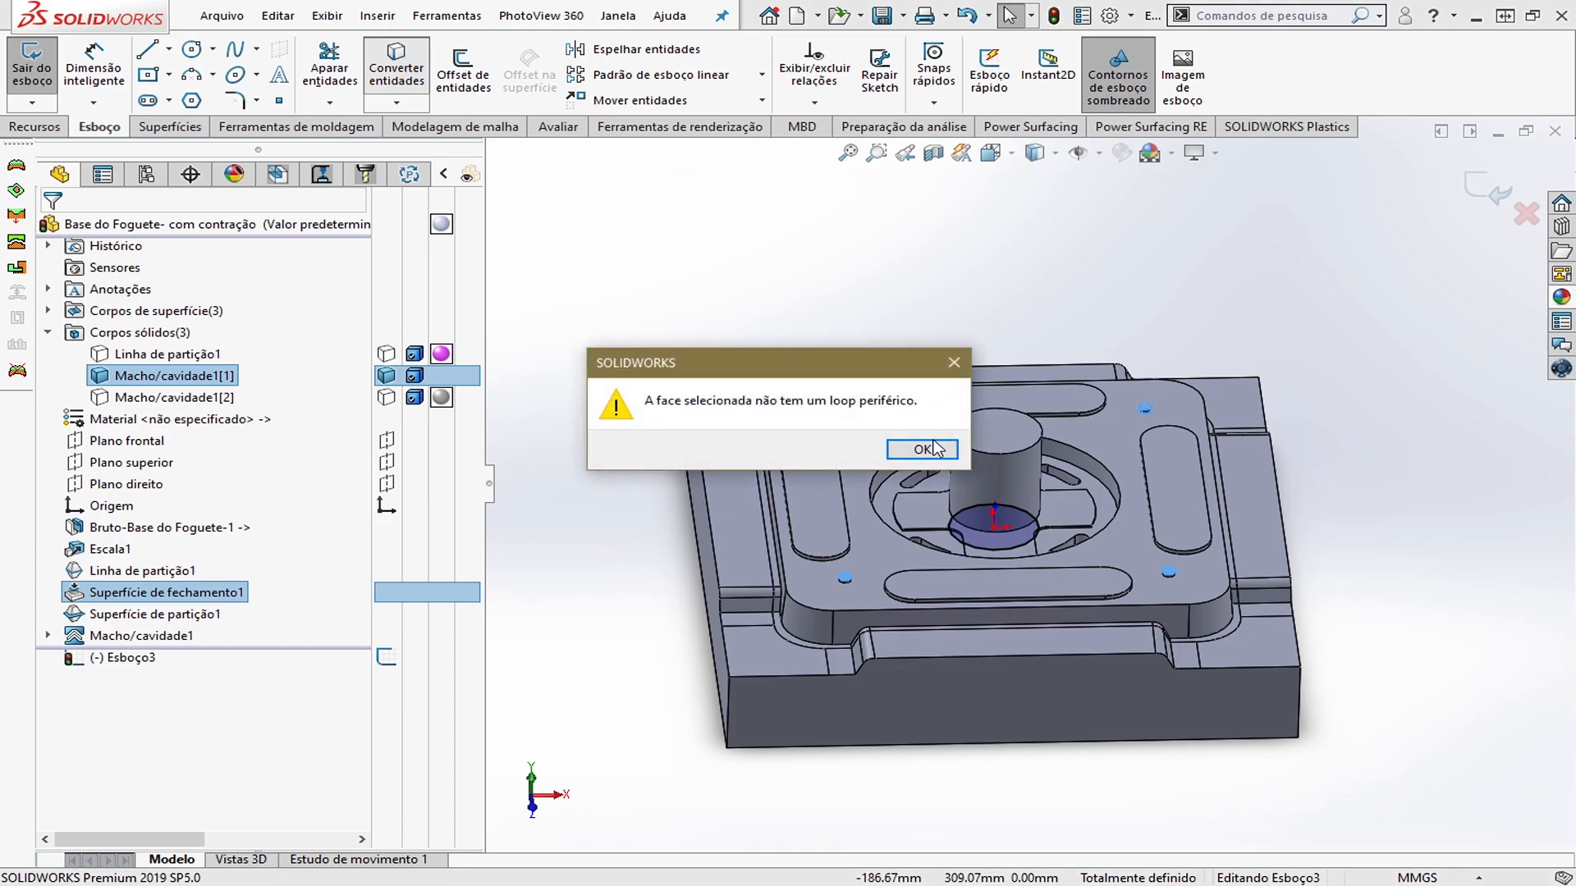
{"action": "left_click", "coordinate": [934, 449]}
{"action": "middle_click_drag", "start_coordinate": [935, 464], "coordinate": [1083, 544]}
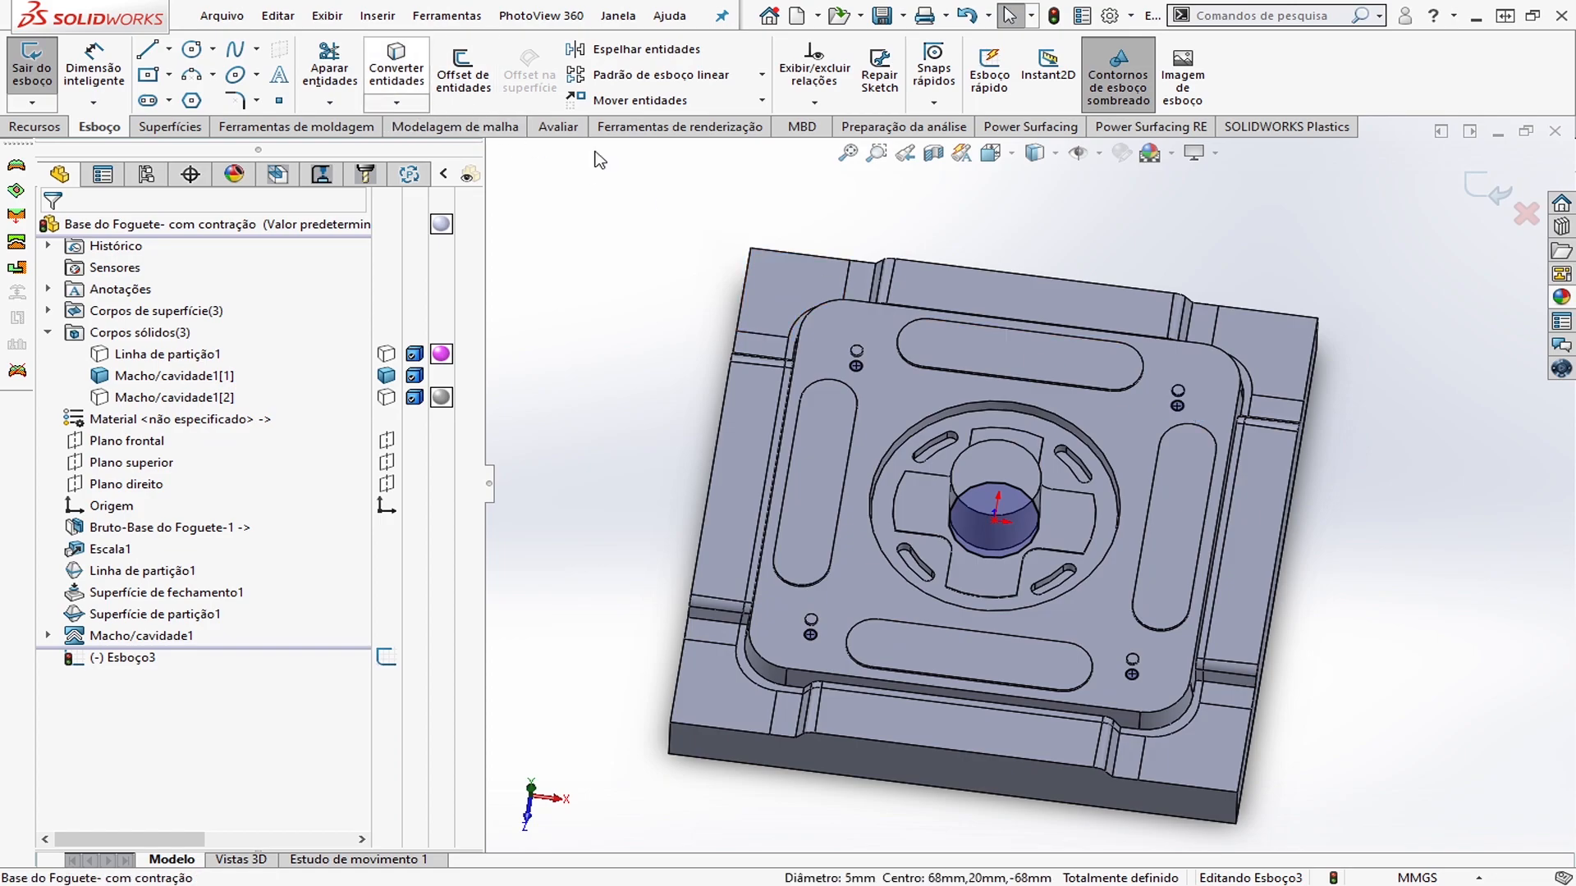
{"action": "middle_click_drag", "start_coordinate": [1131, 328], "coordinate": [1117, 217]}
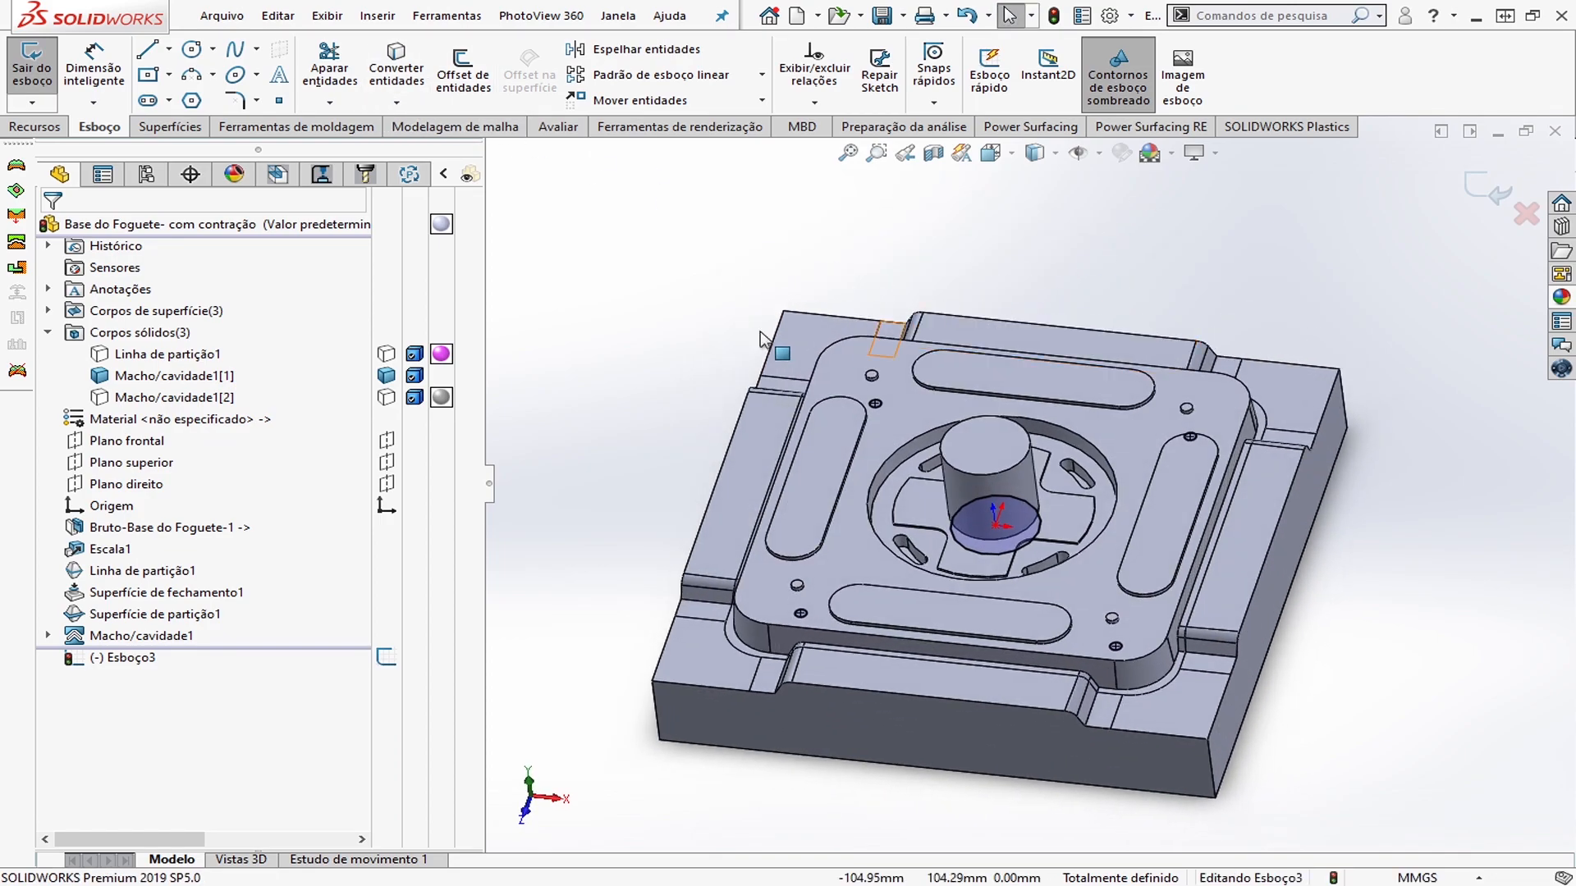
{"action": "middle_click_drag", "start_coordinate": [1107, 493], "coordinate": [1071, 404]}
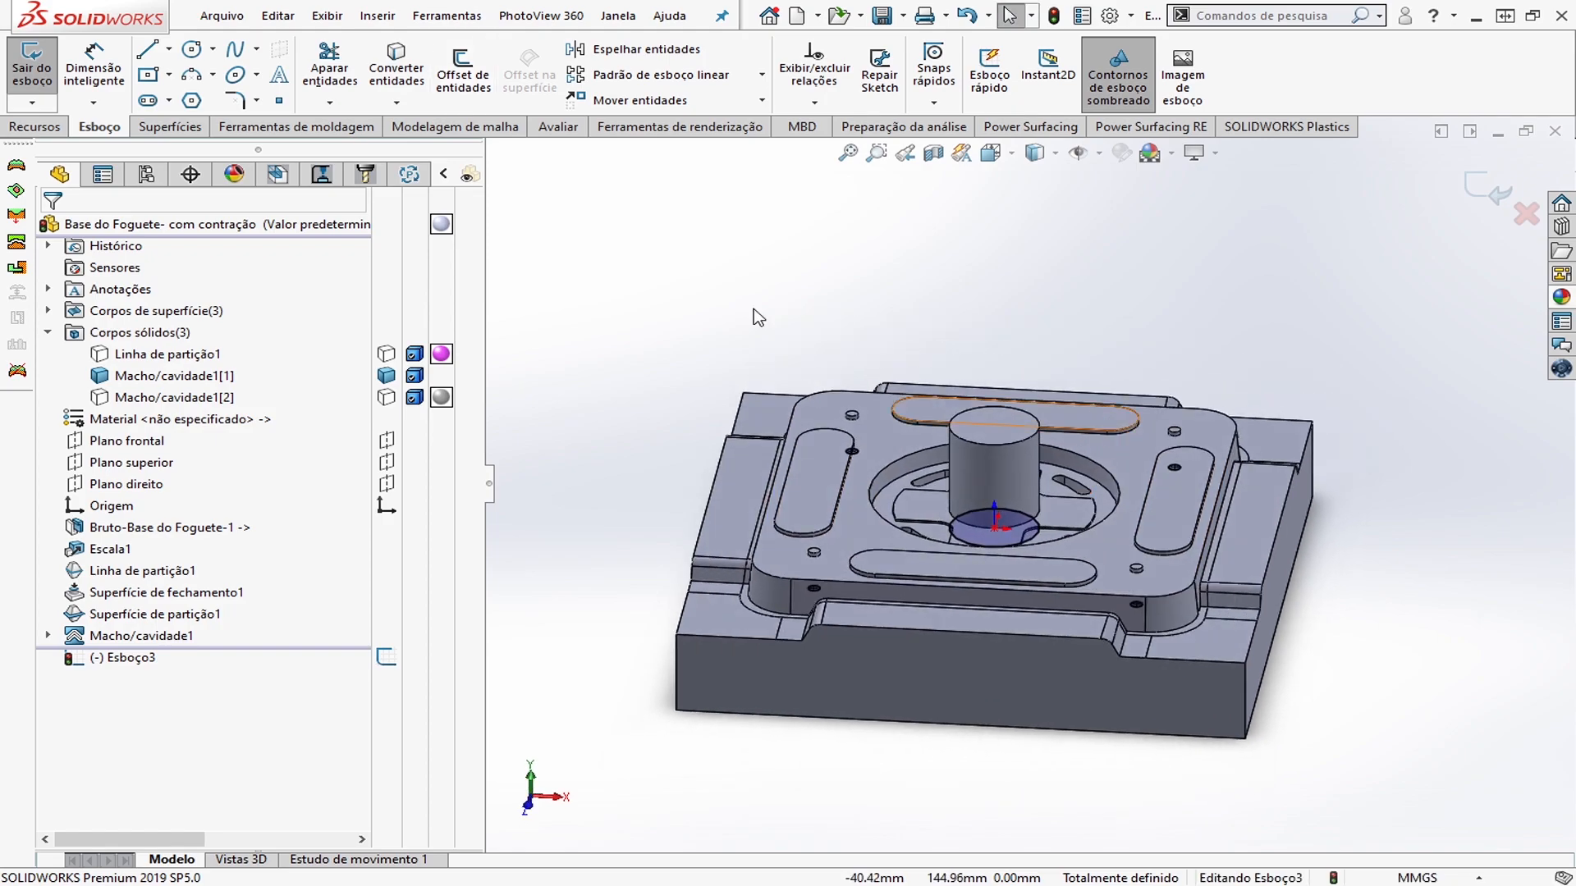
{"action": "left_click", "coordinate": [391, 24]}
{"action": "mouse_move", "coordinate": [392, 47]}
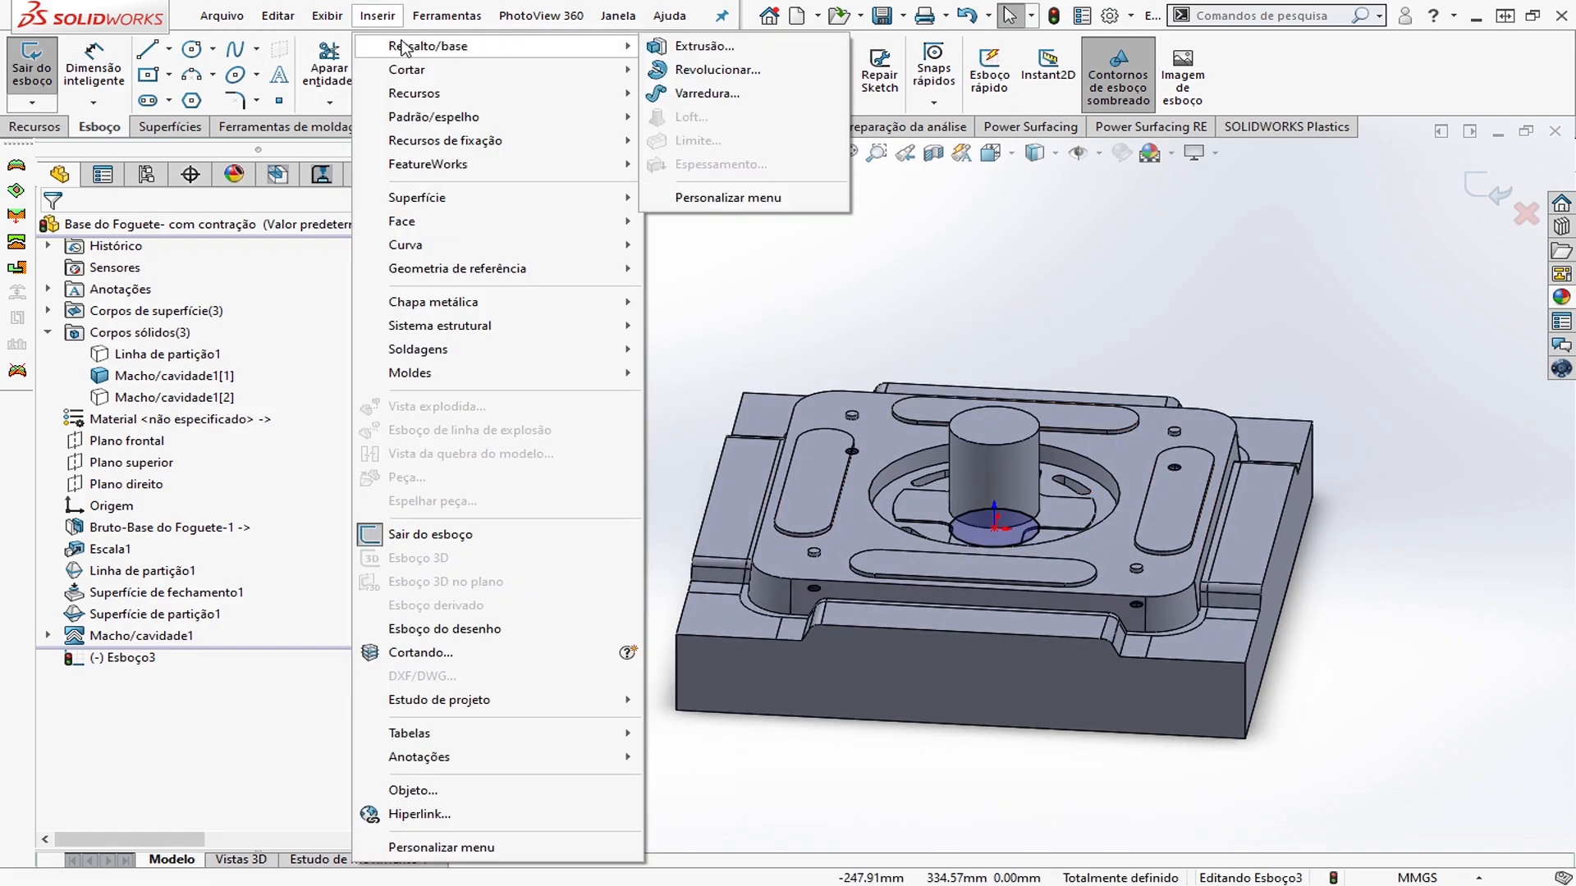
{"action": "left_click", "coordinate": [738, 324]}
{"action": "left_click", "coordinate": [1498, 194]}
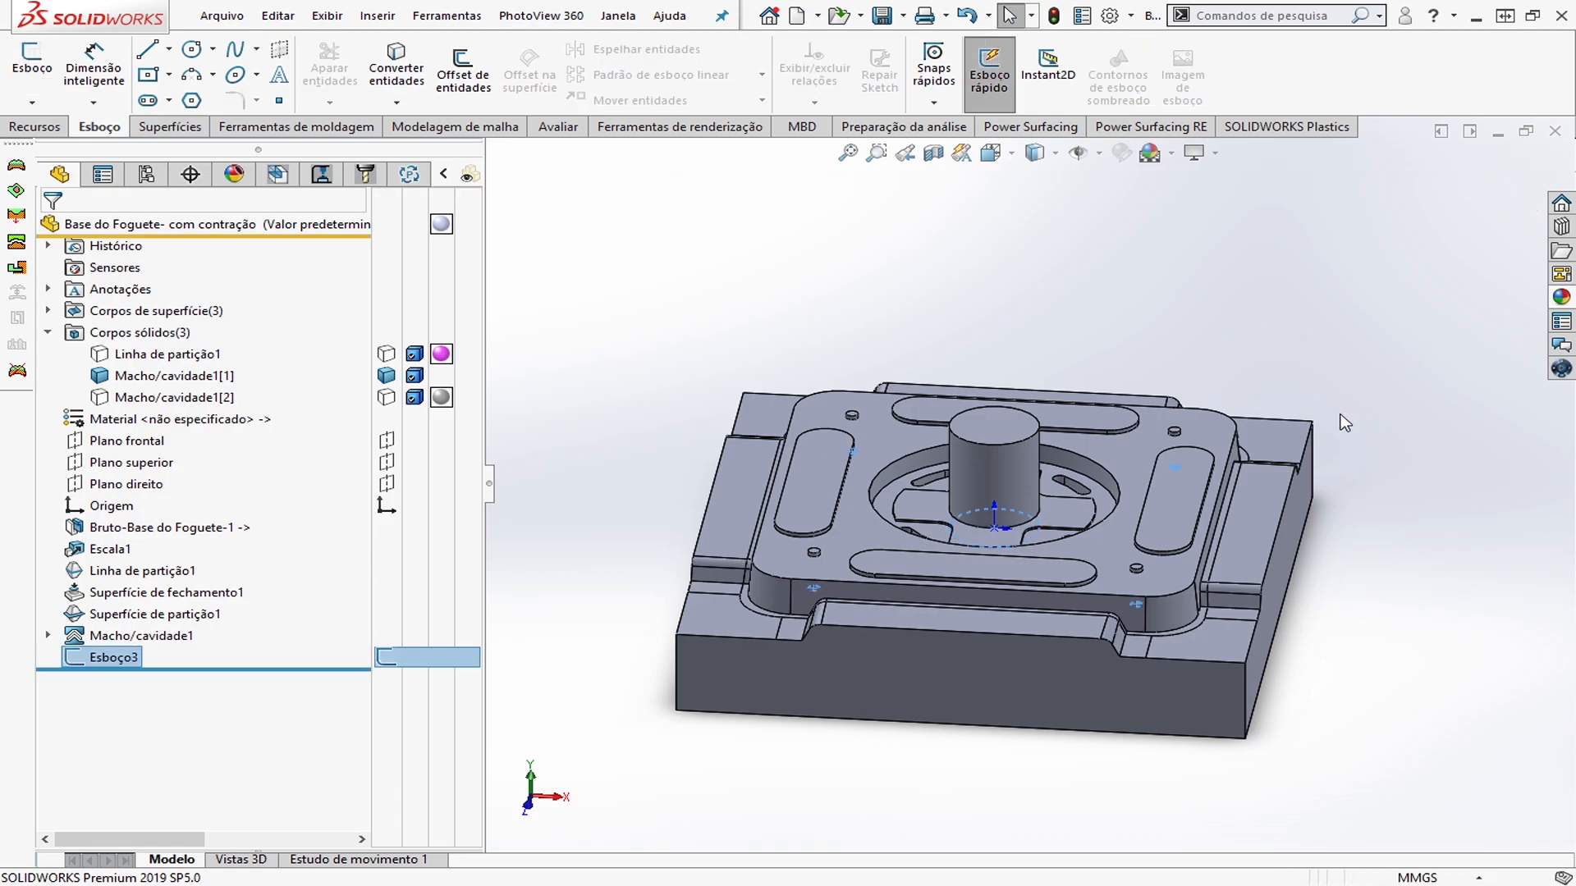
Start the Núcleo (Core) command with Esboço3 and set blind depths of 87 mm and 67 mm in the two directions
{"action": "left_click", "coordinate": [349, 129]}
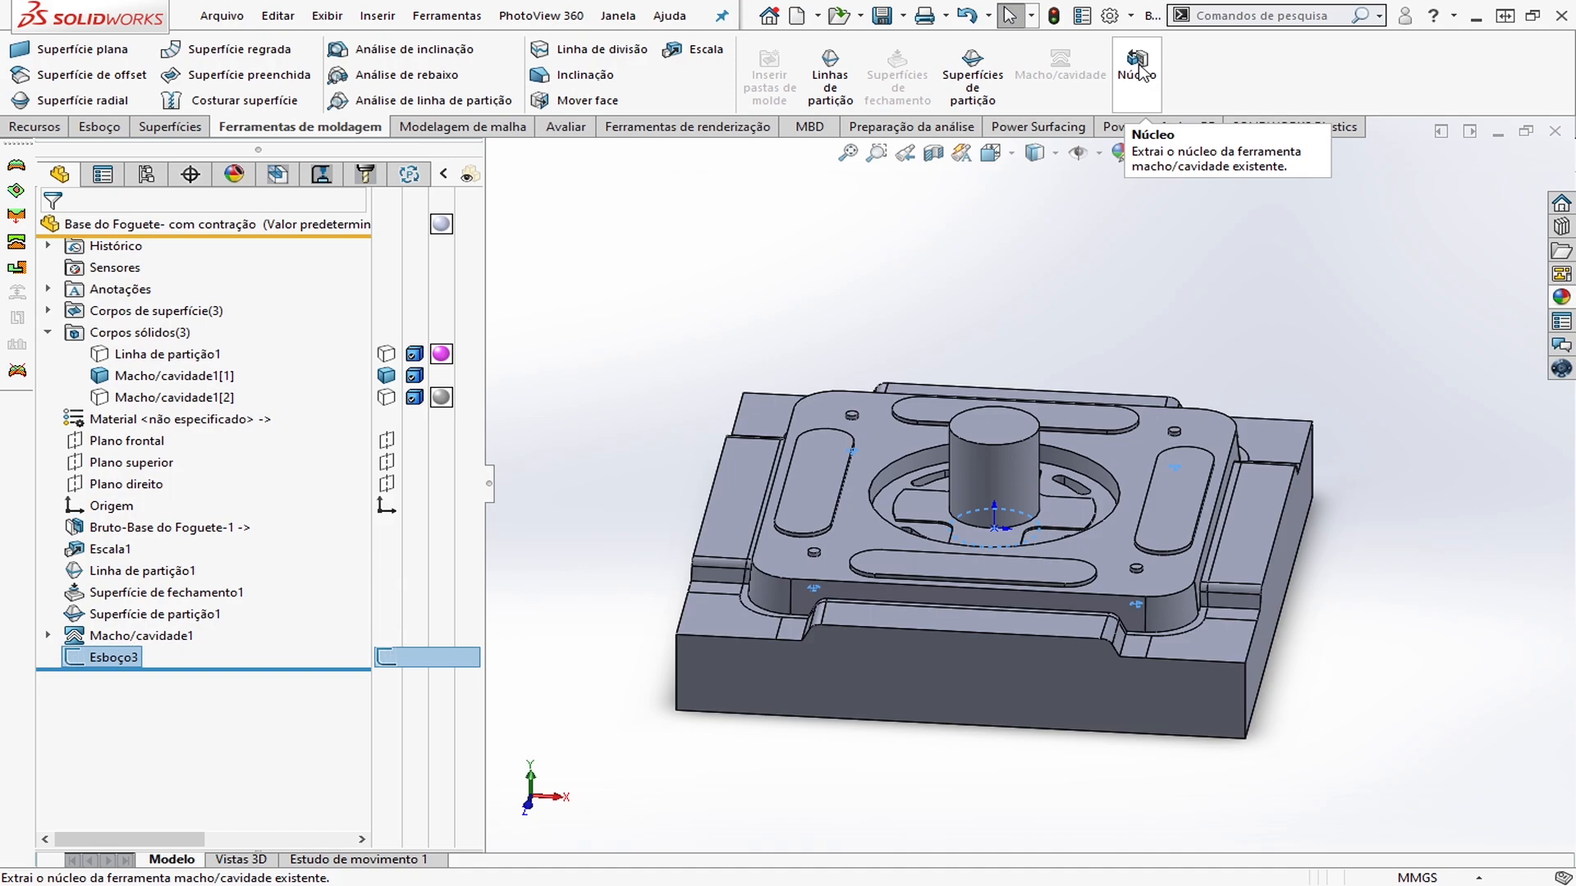
{"action": "left_click", "coordinate": [377, 16]}
{"action": "mouse_move", "coordinate": [443, 375]}
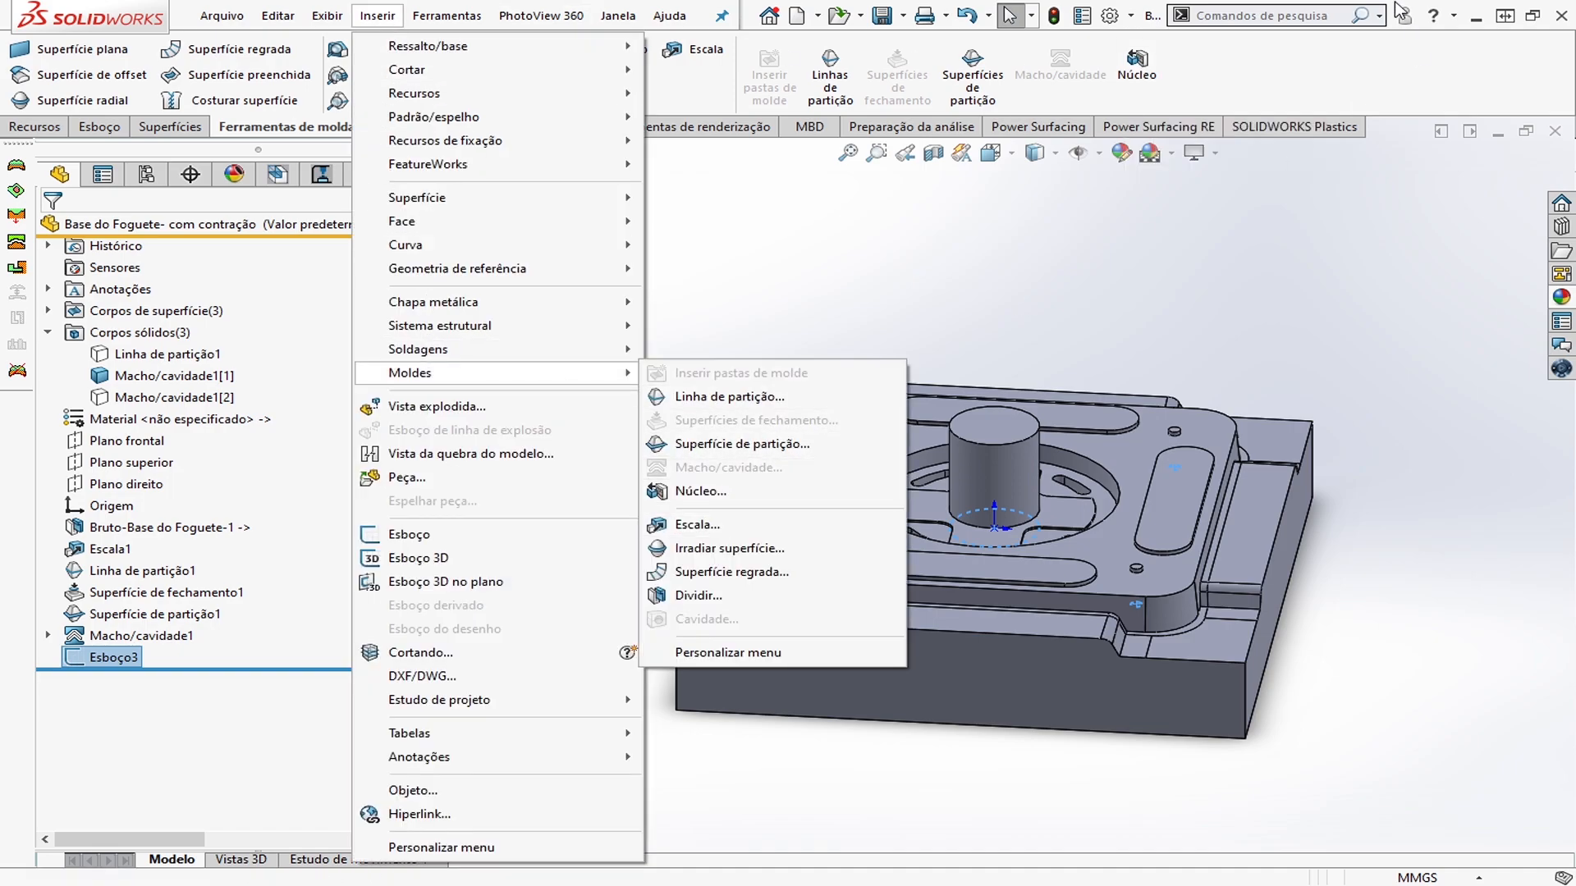
{"action": "left_click", "coordinate": [1137, 64]}
{"action": "middle_click_drag", "start_coordinate": [1322, 265], "coordinate": [1321, 233]}
{"action": "left_click_drag", "start_coordinate": [992, 569], "coordinate": [993, 696]}
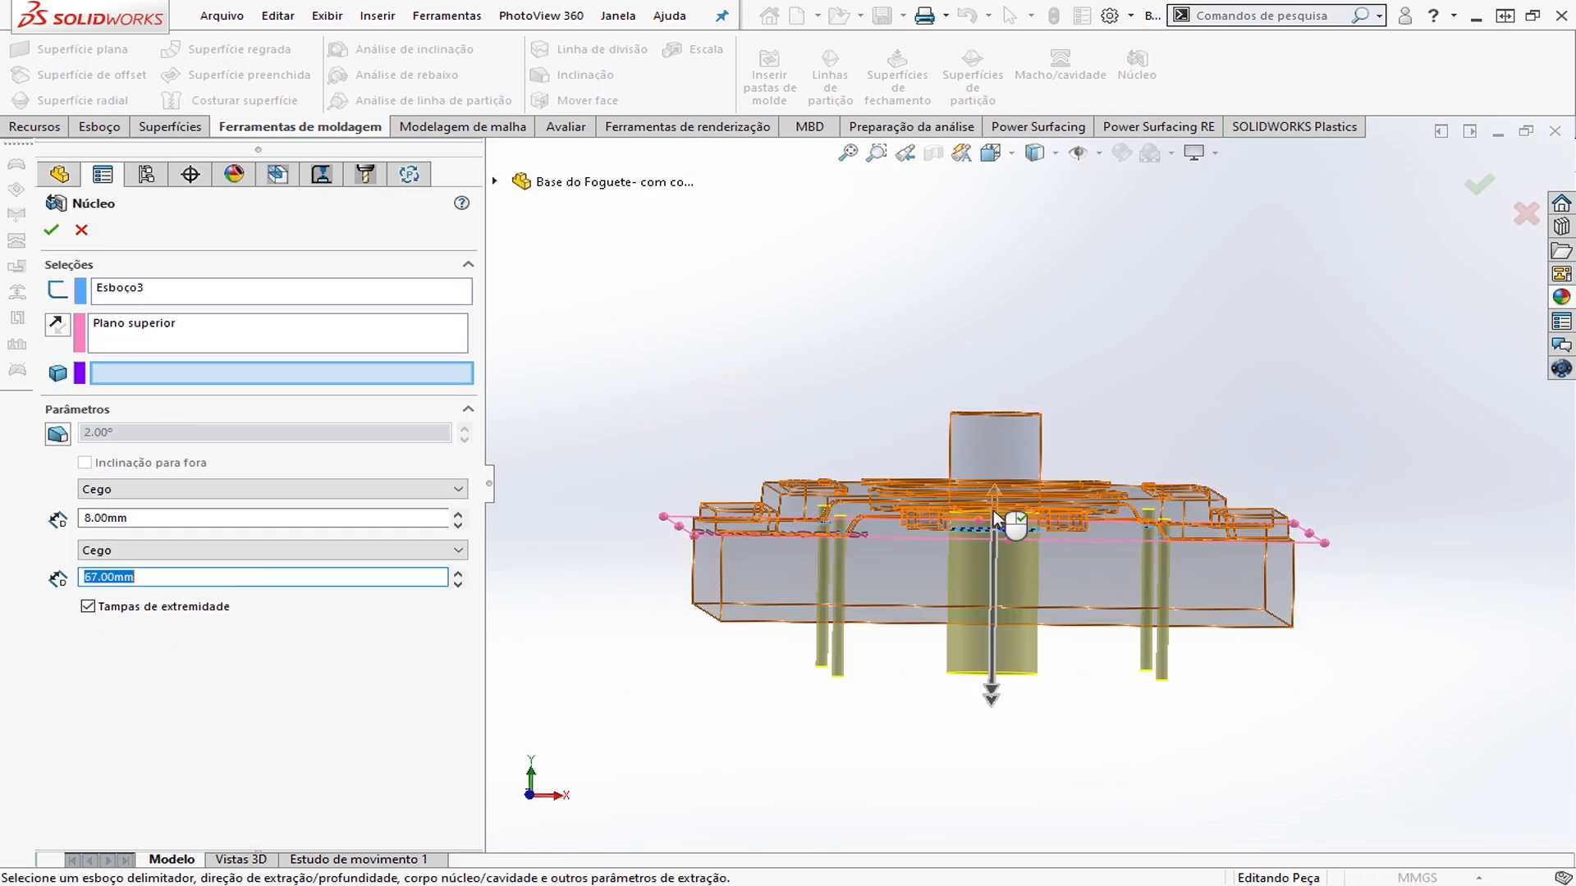
{"action": "left_click_drag", "start_coordinate": [995, 495], "coordinate": [1001, 343]}
{"action": "middle_click_drag", "start_coordinate": [1144, 335], "coordinate": [1118, 452]}
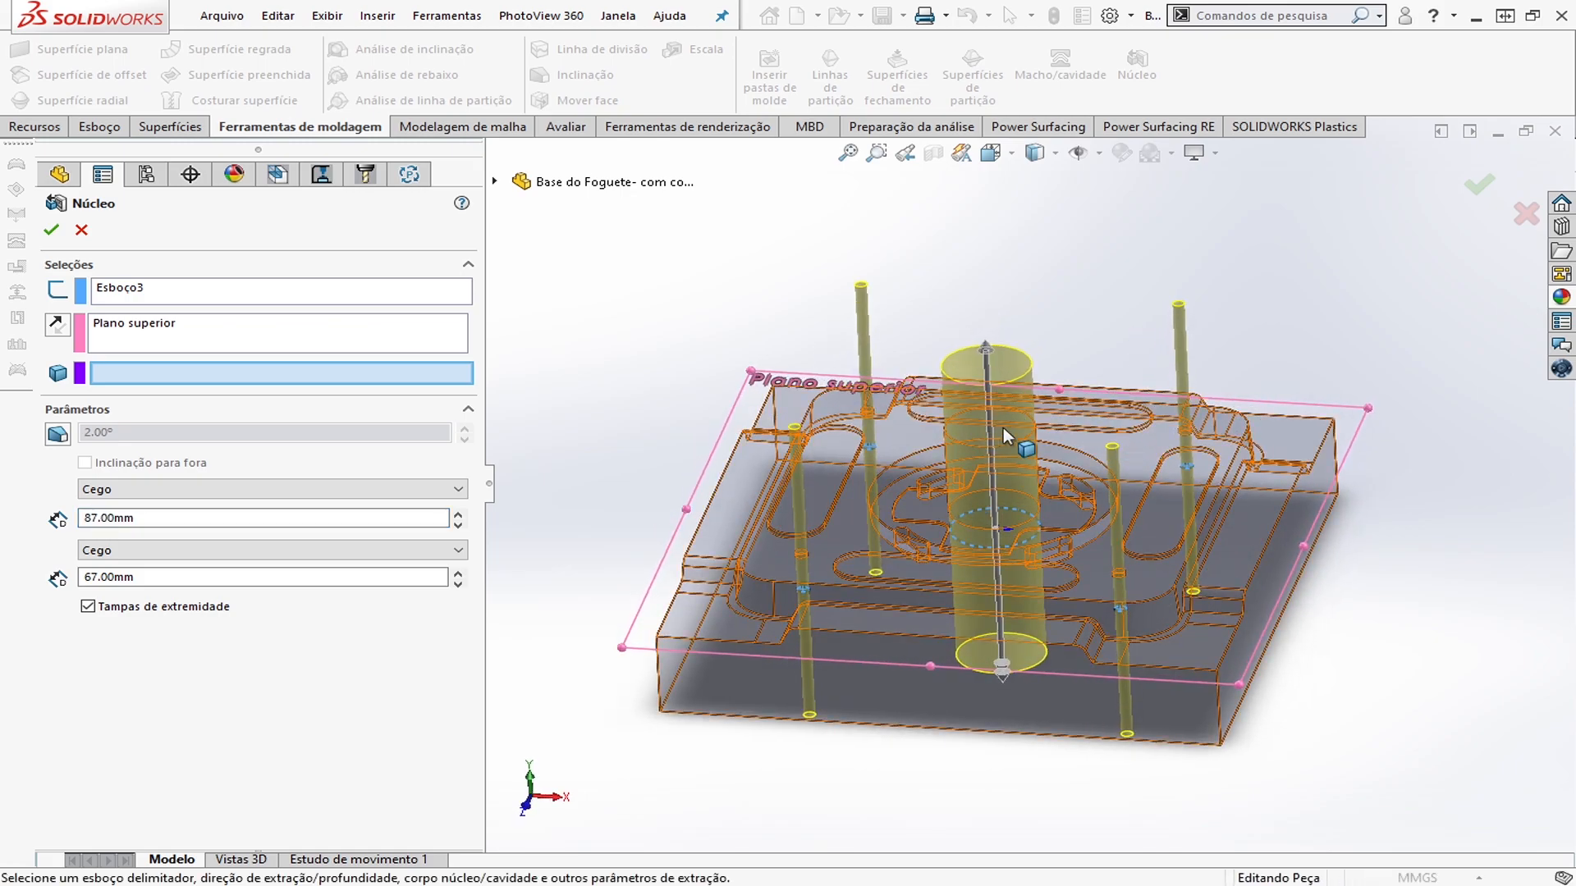
Choose Macho/cavidade1[1] as the body to extract from and create the cores
{"action": "left_click", "coordinate": [51, 231]}
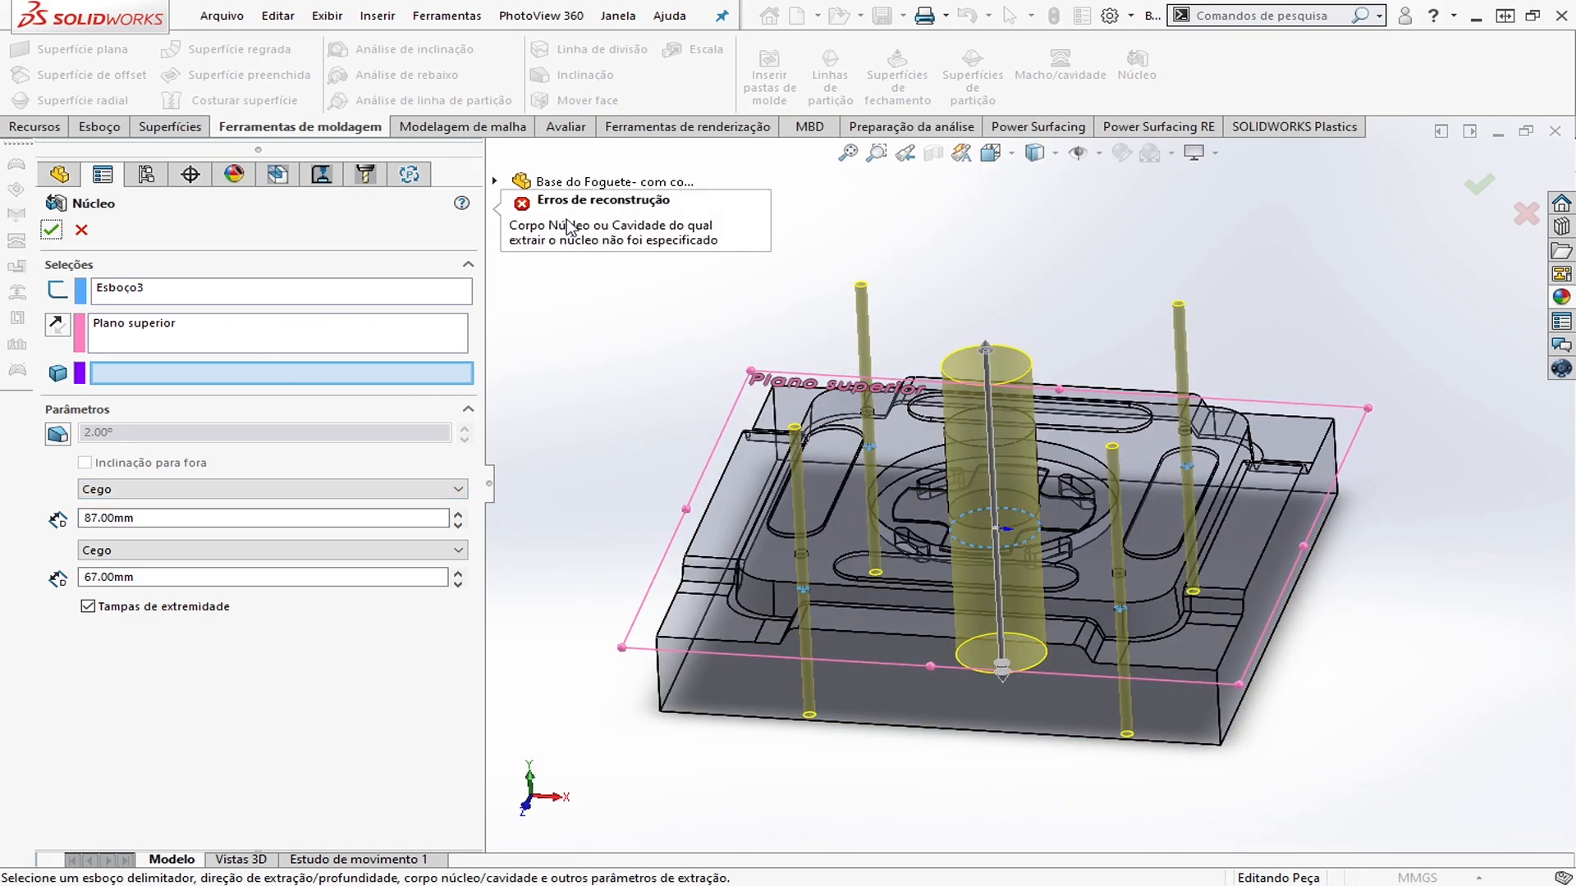
{"action": "left_click", "coordinate": [887, 652]}
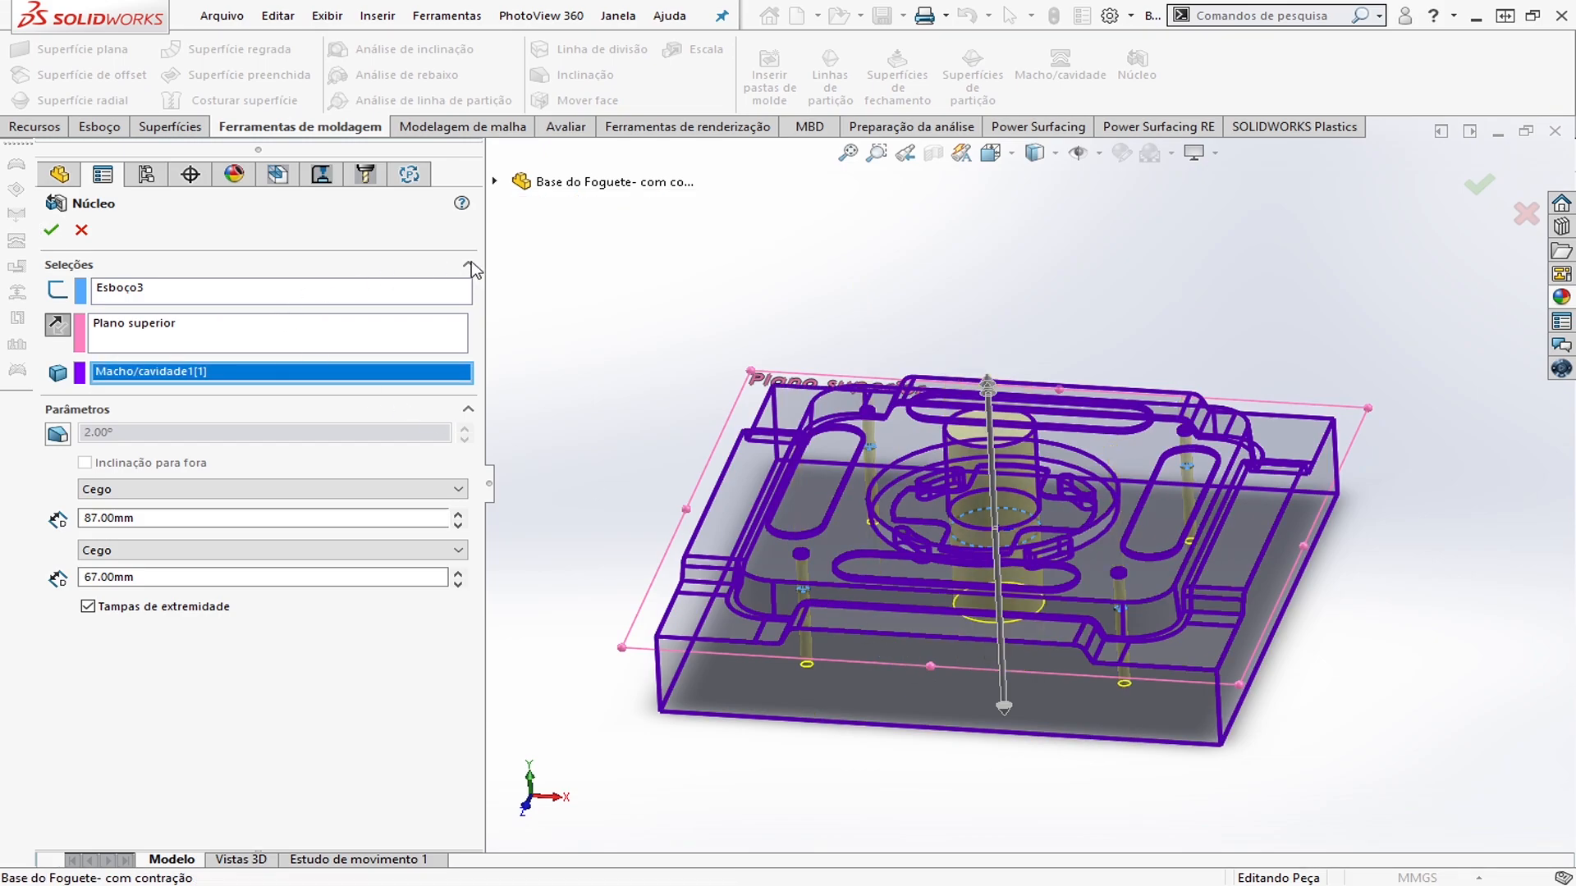
{"action": "left_click", "coordinate": [51, 231]}
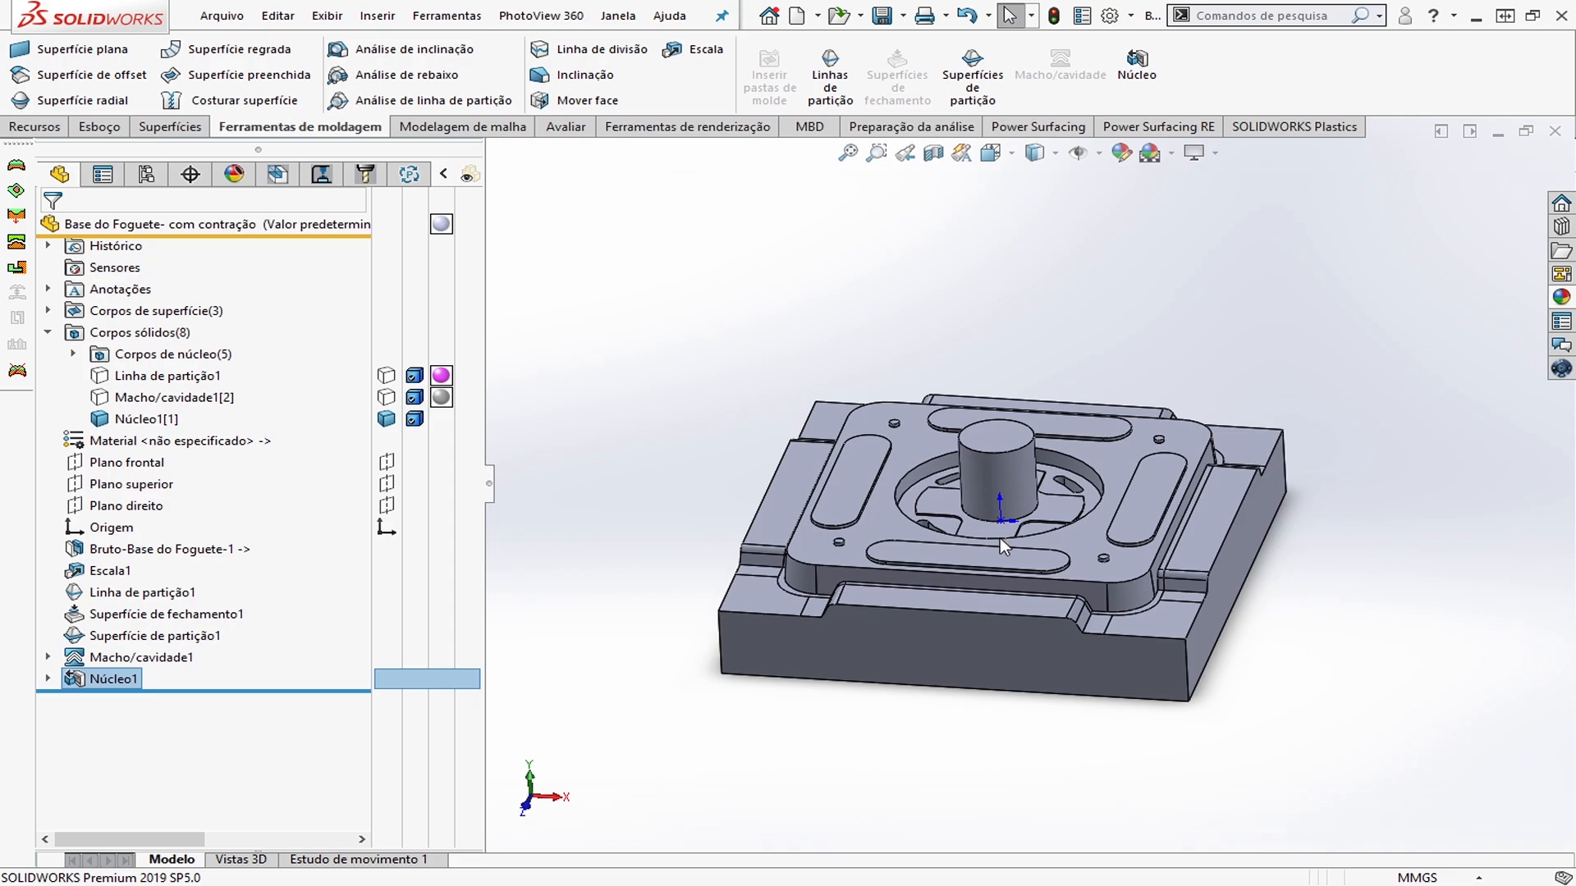
Hide the main Núcleo1[1] block and colour the extracted core bodies orange with RGB 255, 146, 0
{"action": "key", "text": "Tab"}
{"action": "middle_click_drag", "start_coordinate": [993, 555], "coordinate": [1114, 498]}
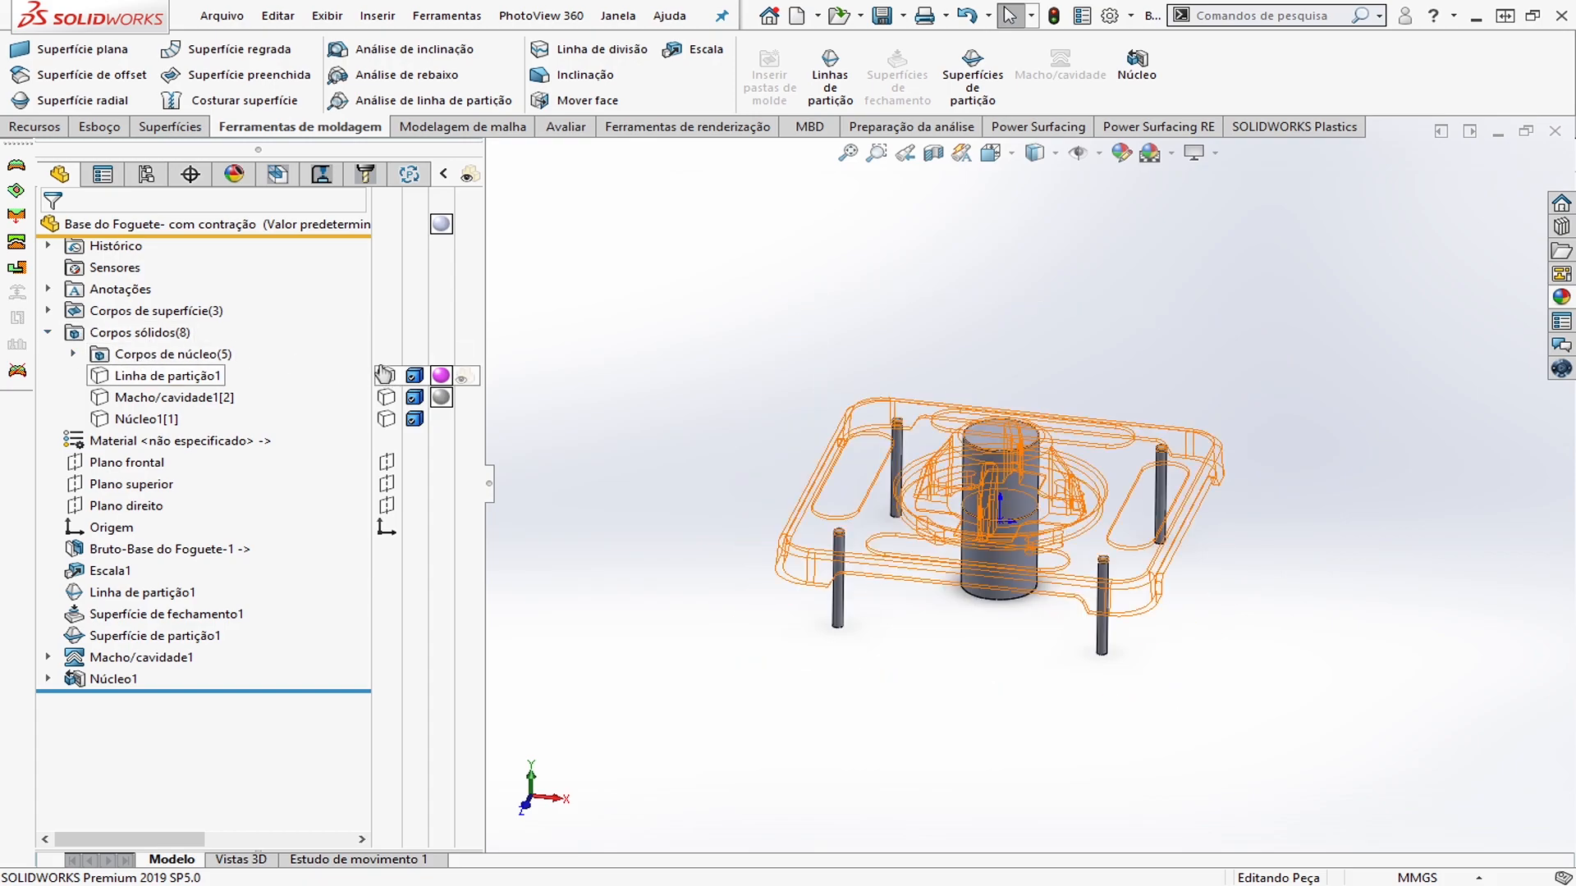
{"action": "left_click", "coordinate": [441, 354]}
{"action": "left_click", "coordinate": [494, 365]}
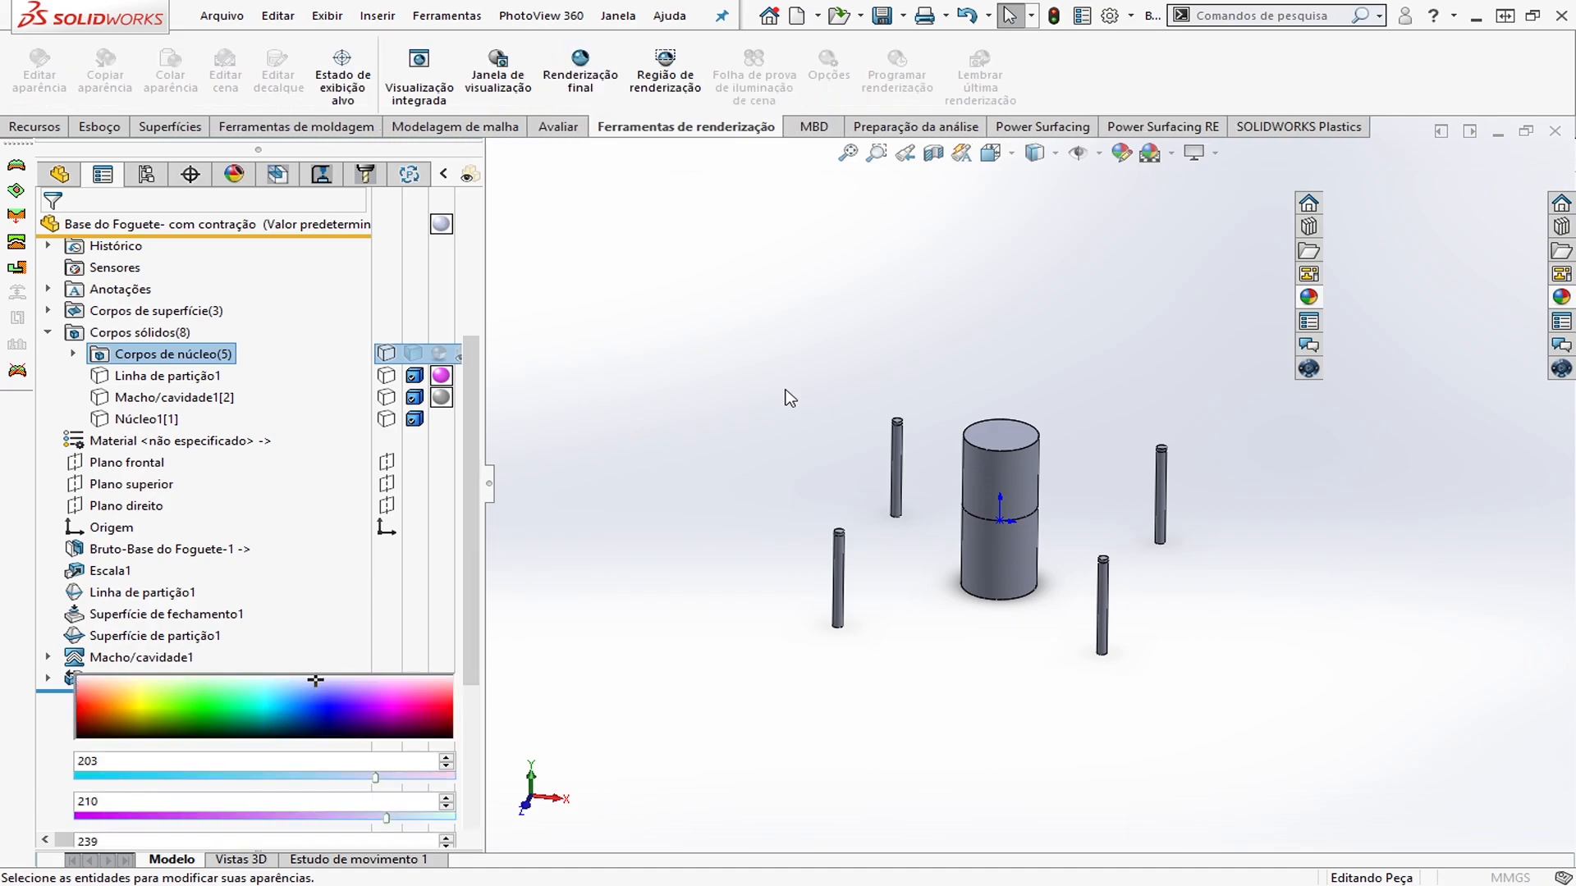
{"action": "left_click_drag", "start_coordinate": [146, 667], "coordinate": [113, 682]}
{"action": "left_click", "coordinate": [51, 231]}
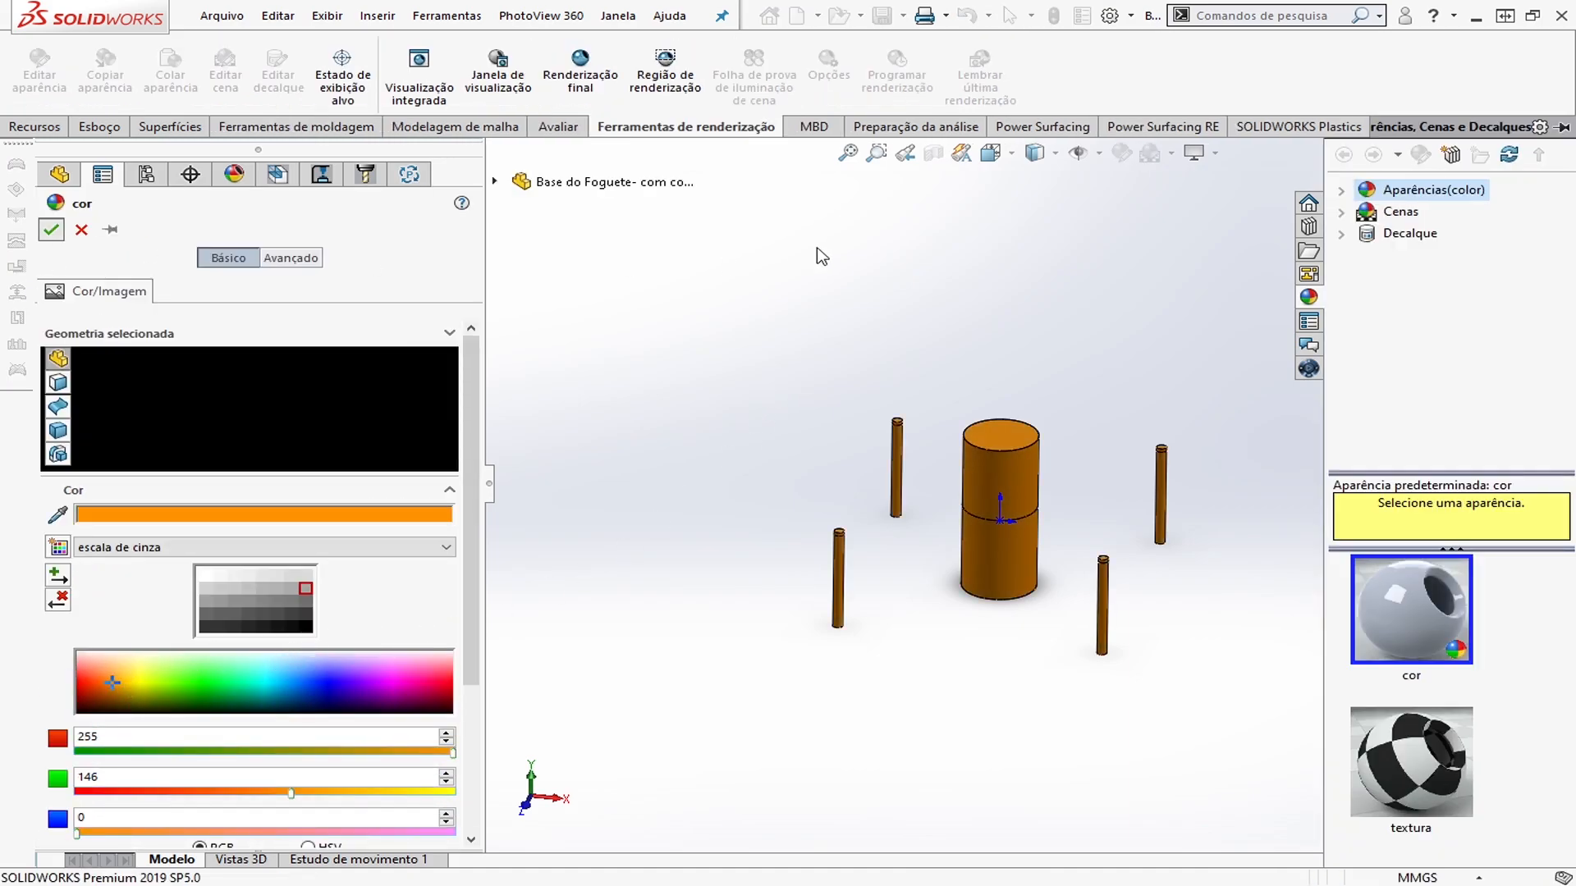
Show the Núcleo1[1] block again and colour it grey with RGB 165, 165, 165
{"action": "left_click", "coordinate": [393, 419]}
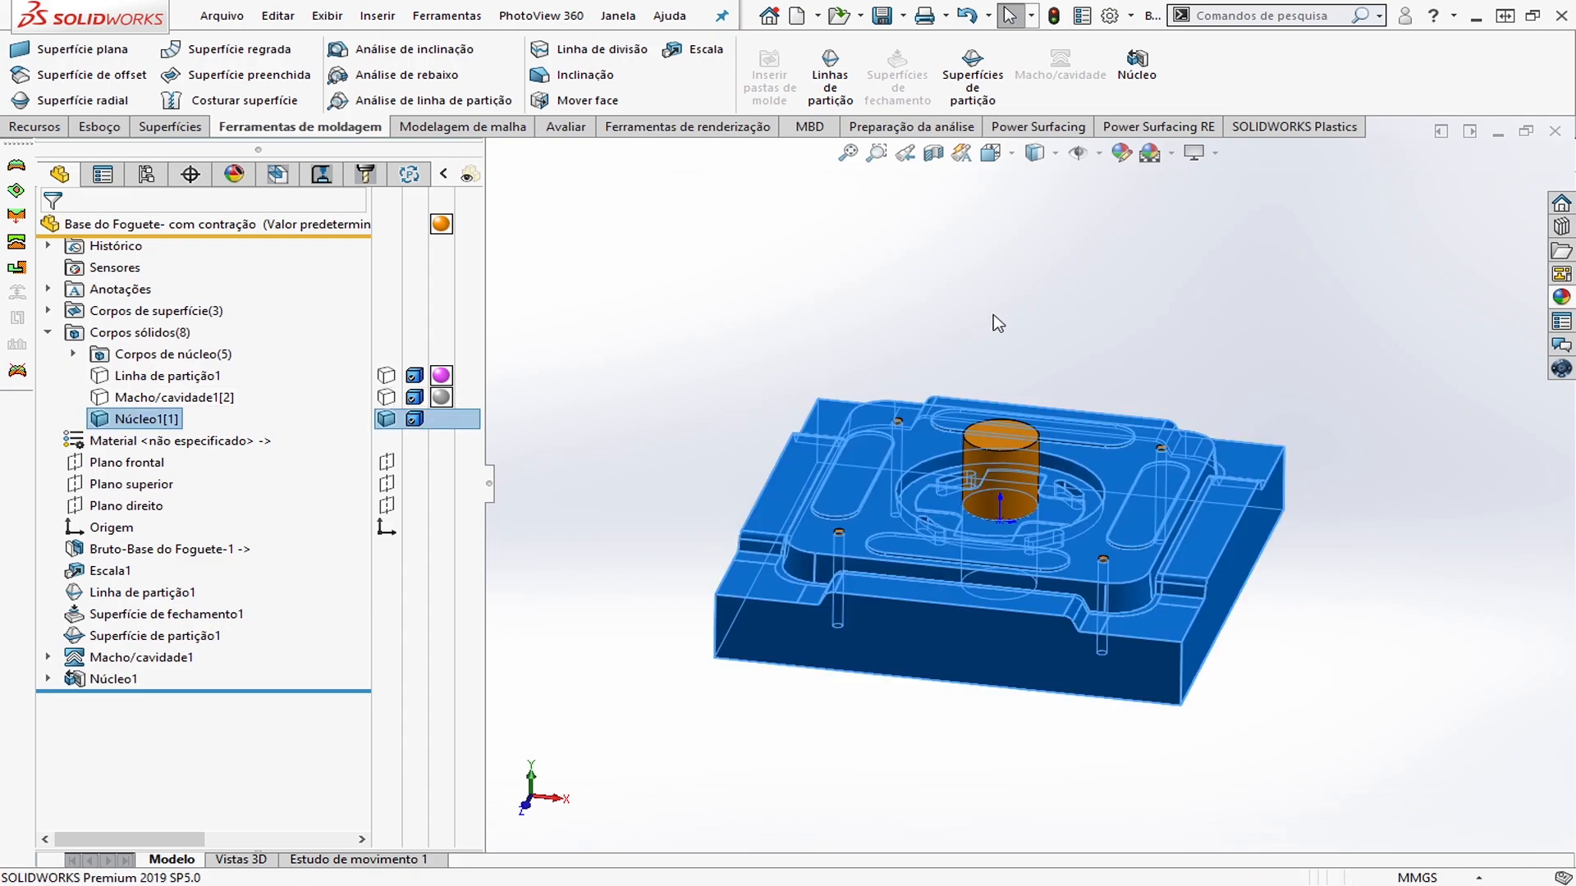
{"action": "left_click", "coordinate": [441, 419]}
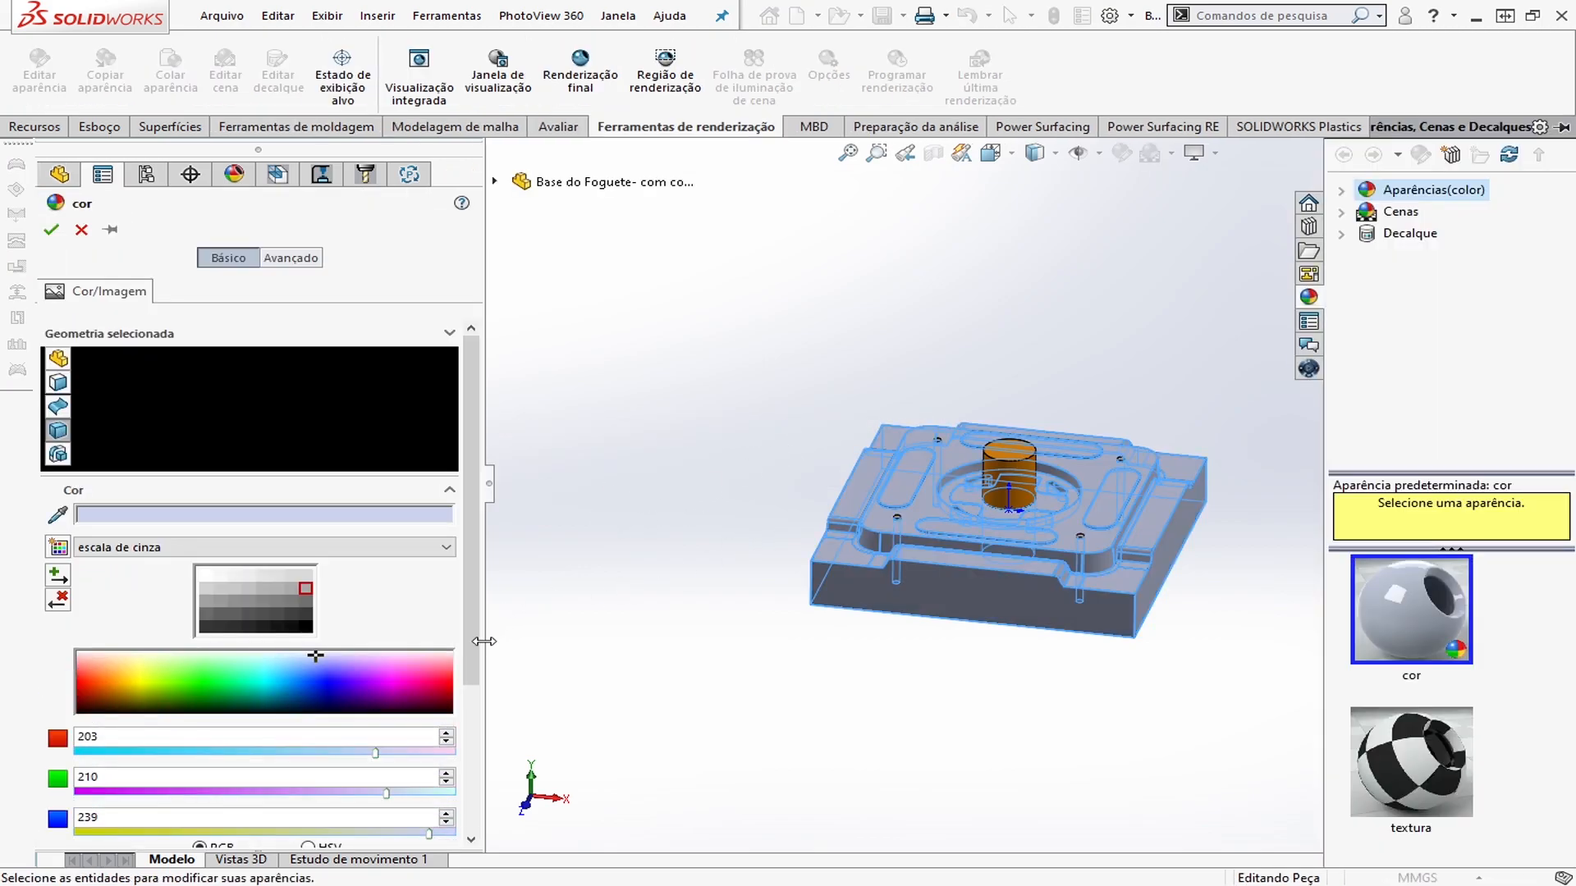
{"action": "left_click", "coordinate": [308, 588]}
{"action": "left_click", "coordinate": [51, 230]}
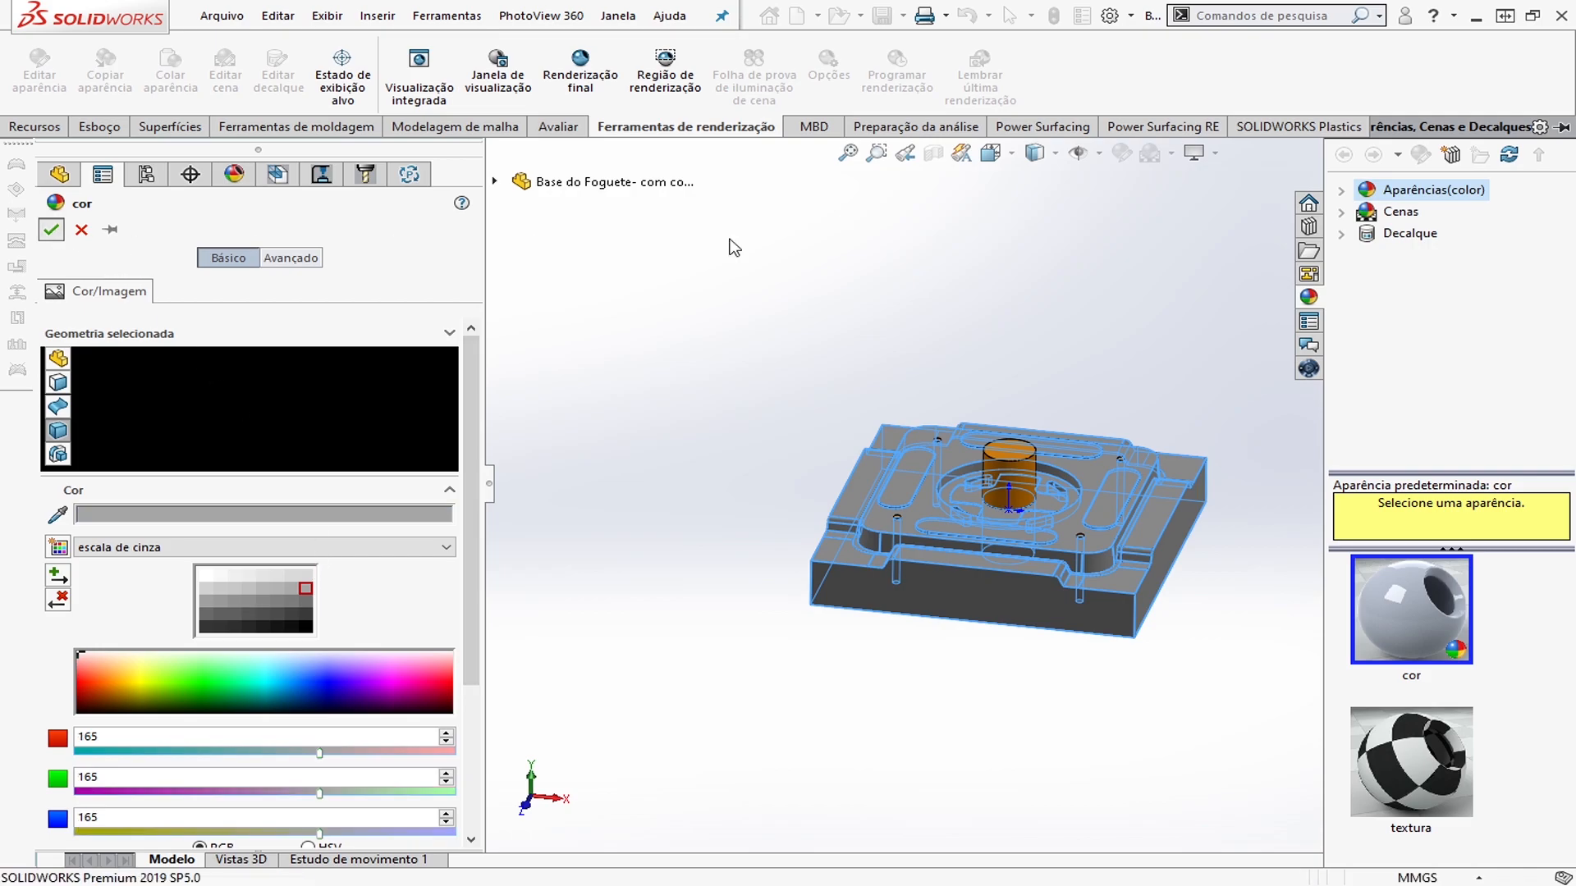
Examine the orange cores seated in the grey block from several angles
{"action": "scroll", "coordinate": [1026, 493], "scroll_direction": "down", "scroll_amount": 5}
{"action": "scroll", "coordinate": [1000, 483], "scroll_direction": "down", "scroll_amount": 3}
{"action": "mouse_move", "coordinate": [1000, 483]}
{"action": "middle_mouse_down"}
{"action": "mouse_move", "coordinate": [1038, 528]}
{"action": "mouse_move", "coordinate": [991, 637]}
{"action": "mouse_move", "coordinate": [1017, 492]}
{"action": "middle_mouse_up"}
{"action": "scroll", "coordinate": [1017, 497], "scroll_direction": "up", "scroll_amount": 3}
{"action": "scroll", "coordinate": [1038, 461], "scroll_direction": "down", "scroll_amount": 1}
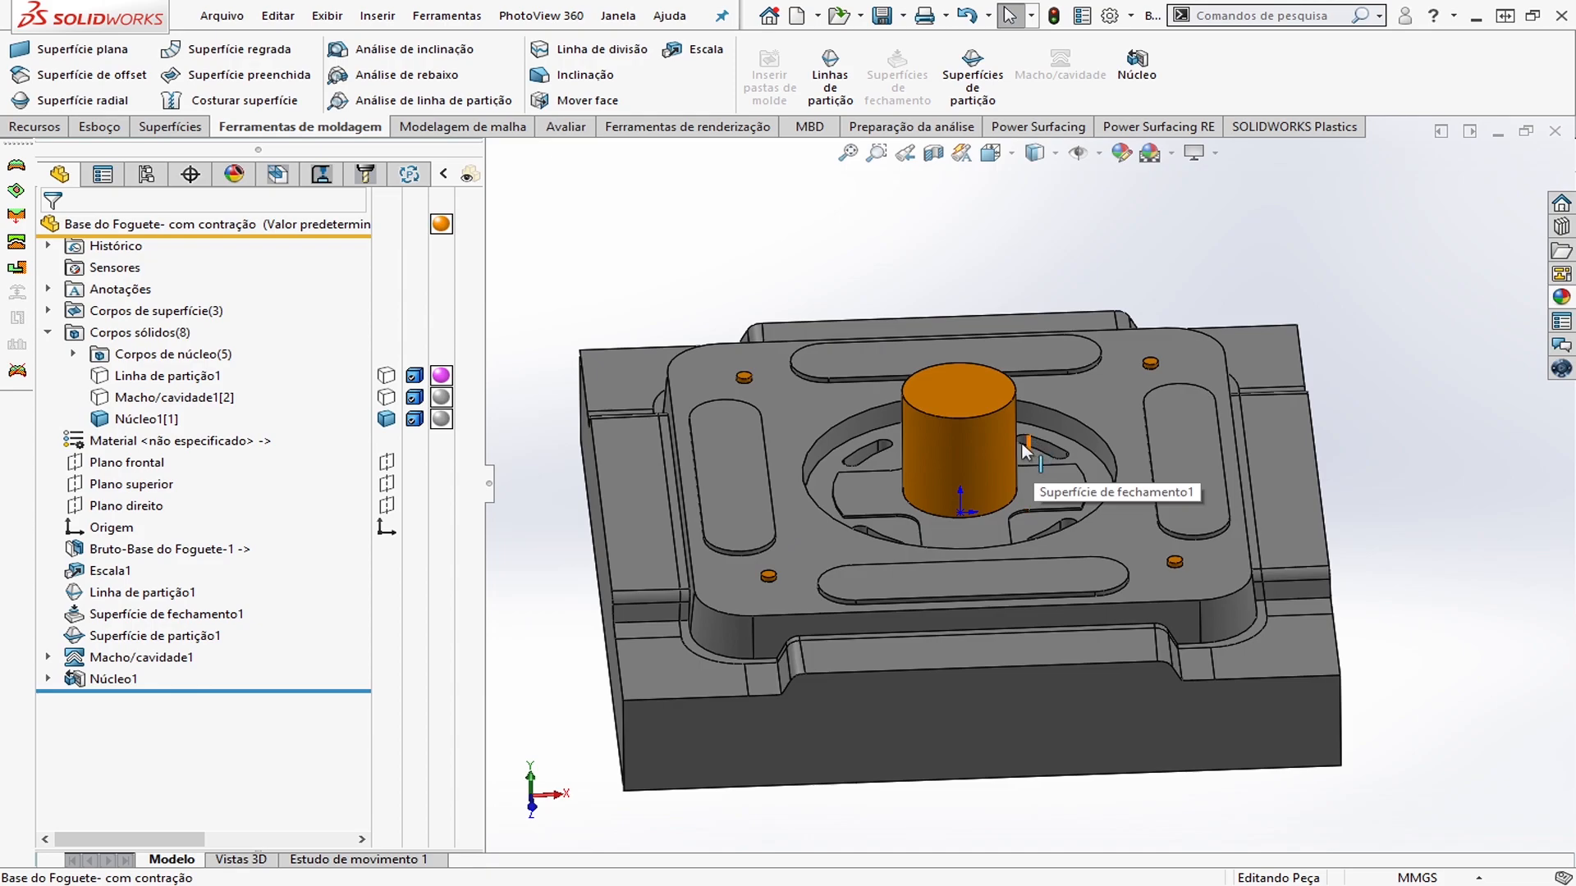
{"action": "scroll", "coordinate": [1031, 448], "scroll_direction": "up", "scroll_amount": 2}
{"action": "middle_click_drag", "start_coordinate": [1031, 447], "coordinate": [901, 471]}
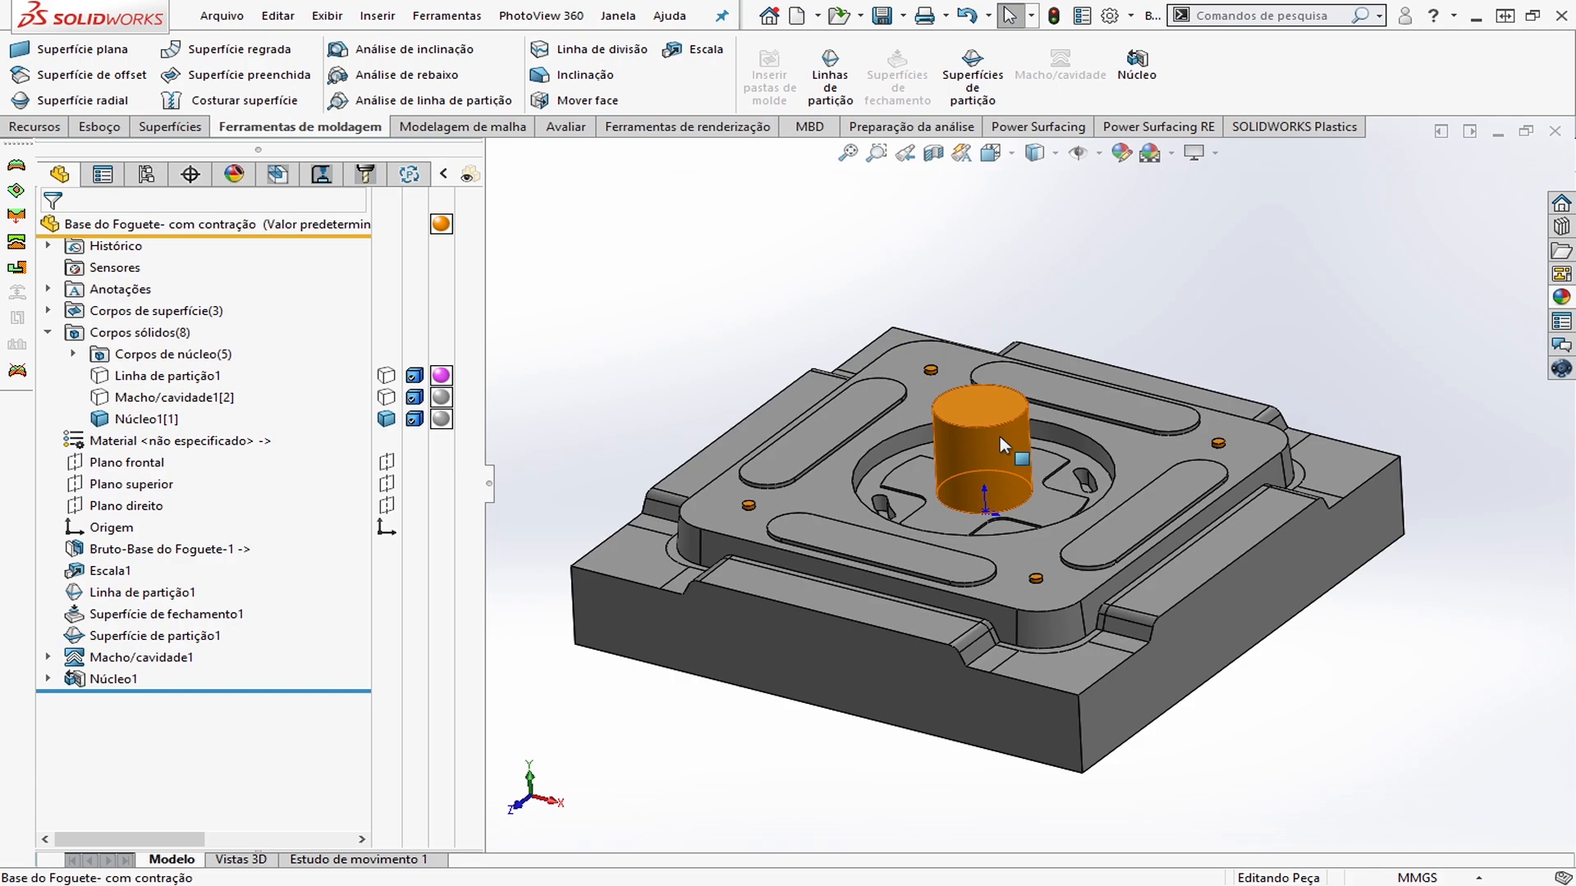
Measure between the block's underside and the top face of the central cylindrical core, then clear the selection
{"action": "key", "text": "ctrl+1"}
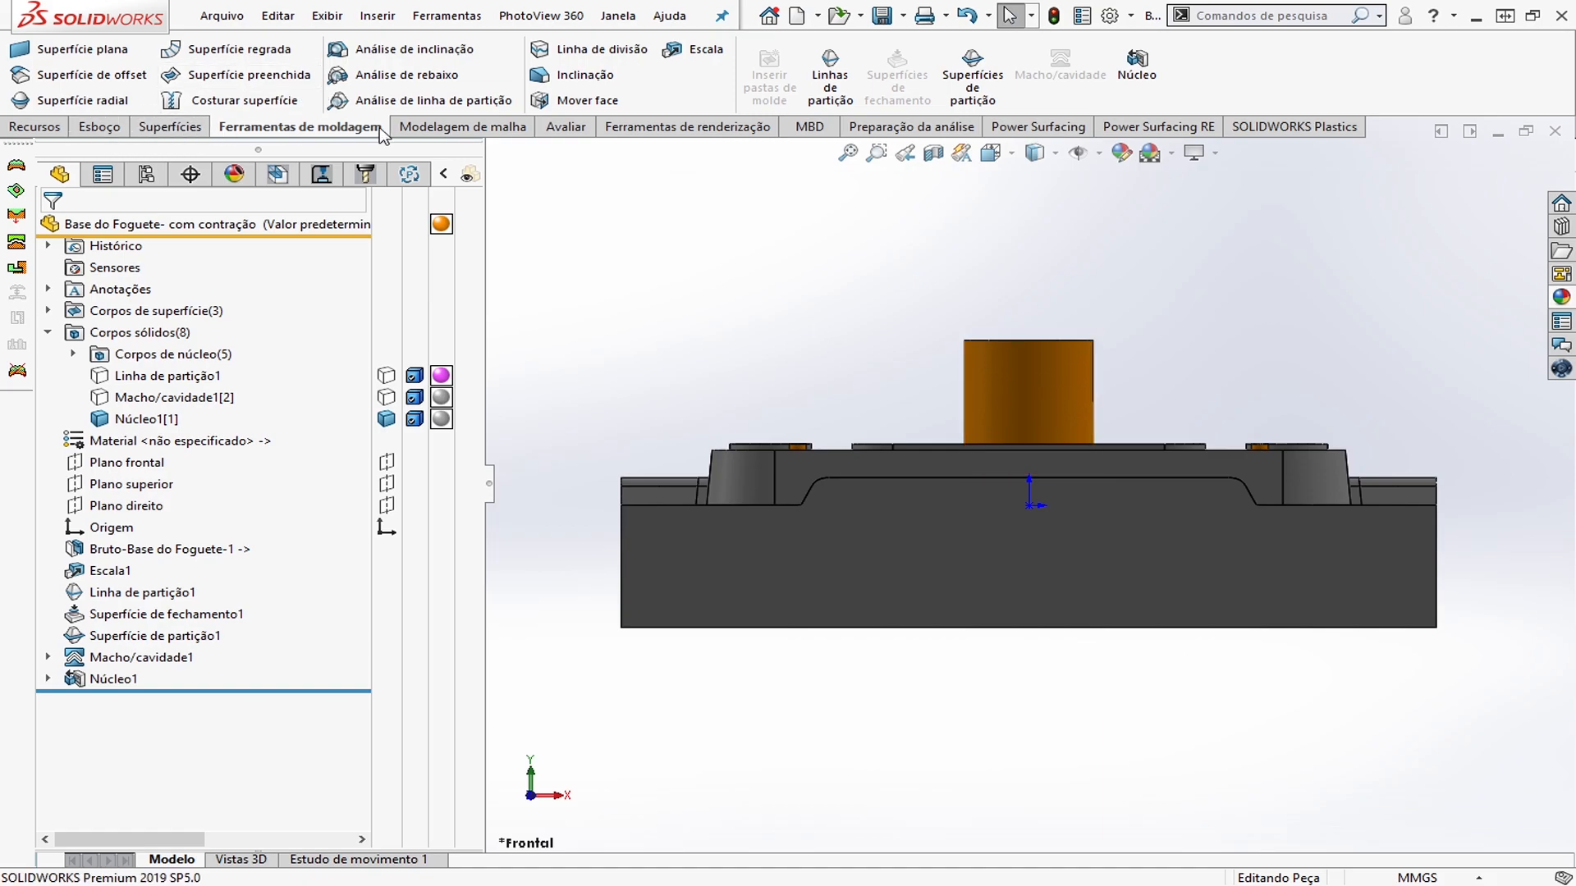
{"action": "left_click", "coordinate": [565, 126]}
{"action": "left_click", "coordinate": [187, 67]}
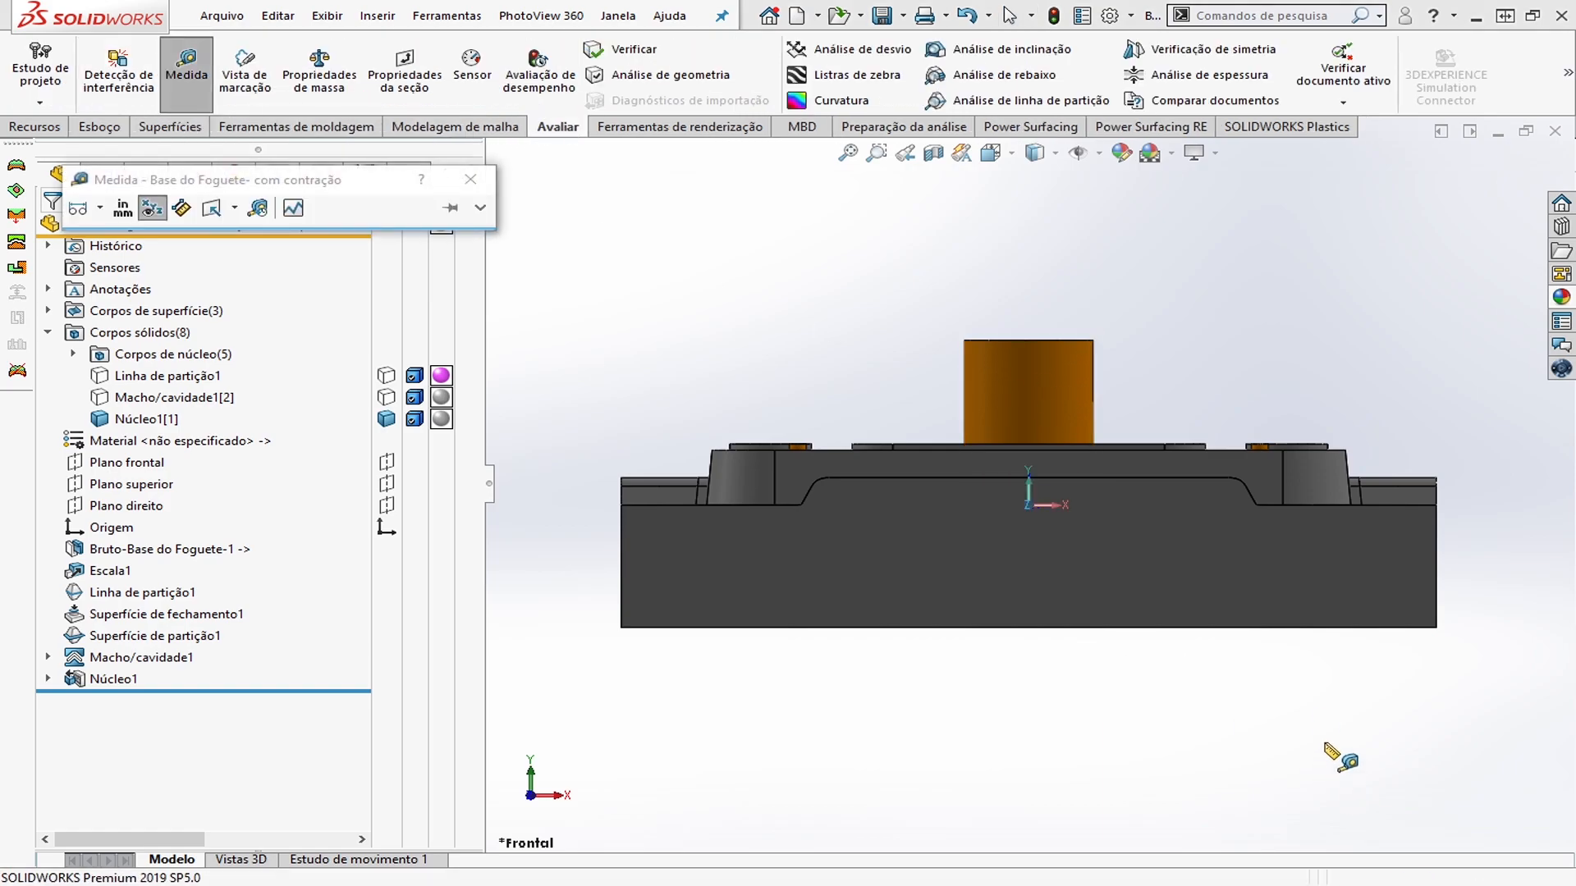
{"action": "middle_click_drag", "start_coordinate": [1325, 750], "coordinate": [1280, 648]}
{"action": "left_click", "coordinate": [1187, 609]}
{"action": "middle_click_drag", "start_coordinate": [1187, 609], "coordinate": [1117, 706]}
{"action": "left_click", "coordinate": [1016, 356]}
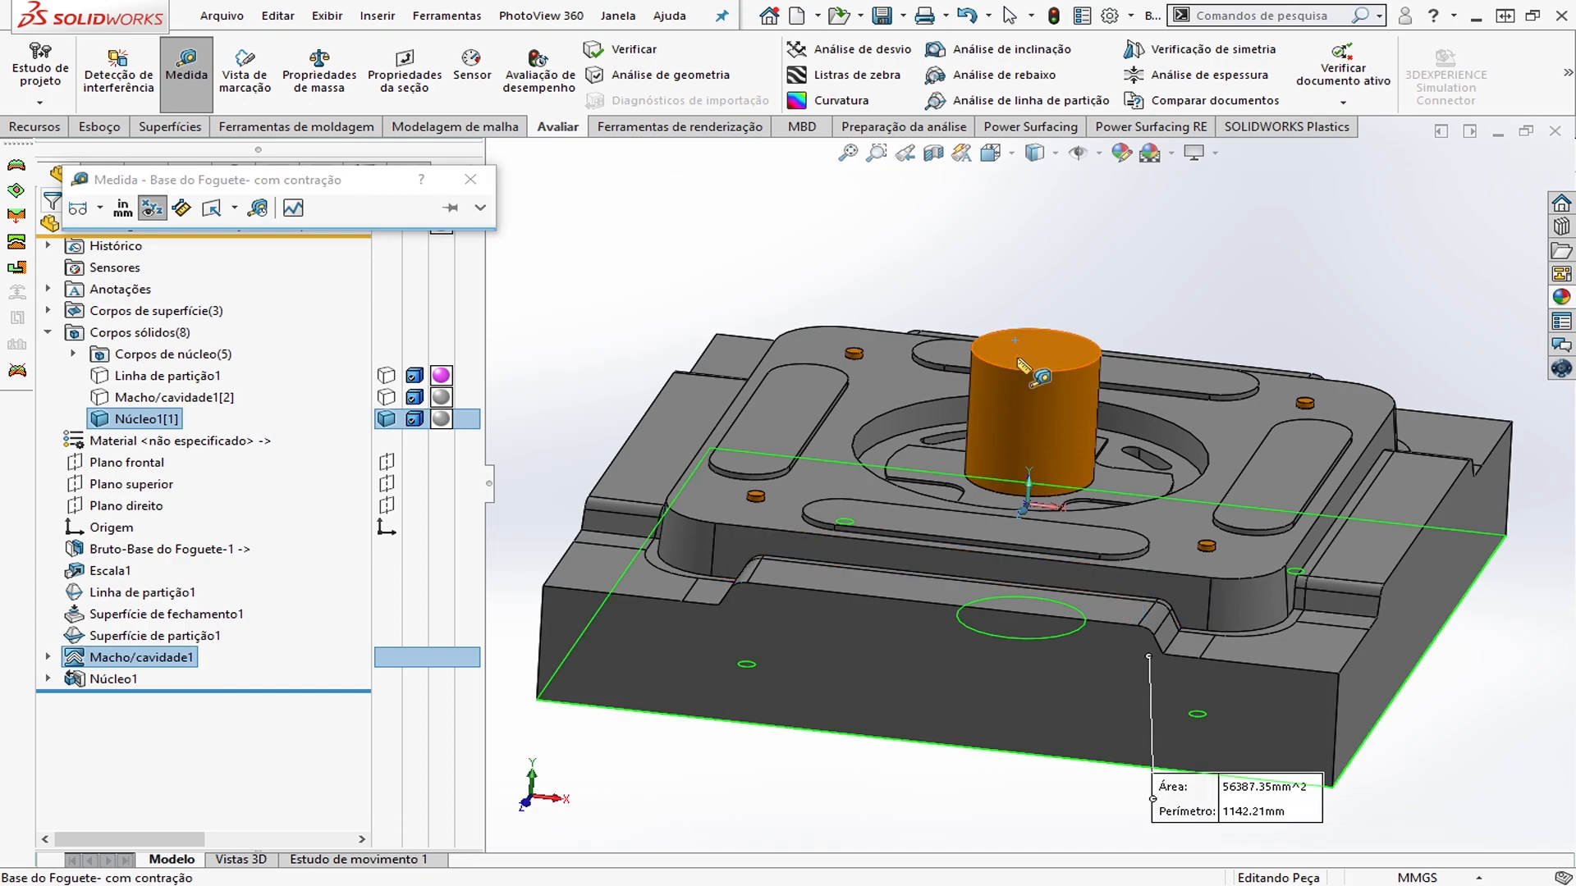
{"action": "left_click", "coordinate": [1426, 294]}
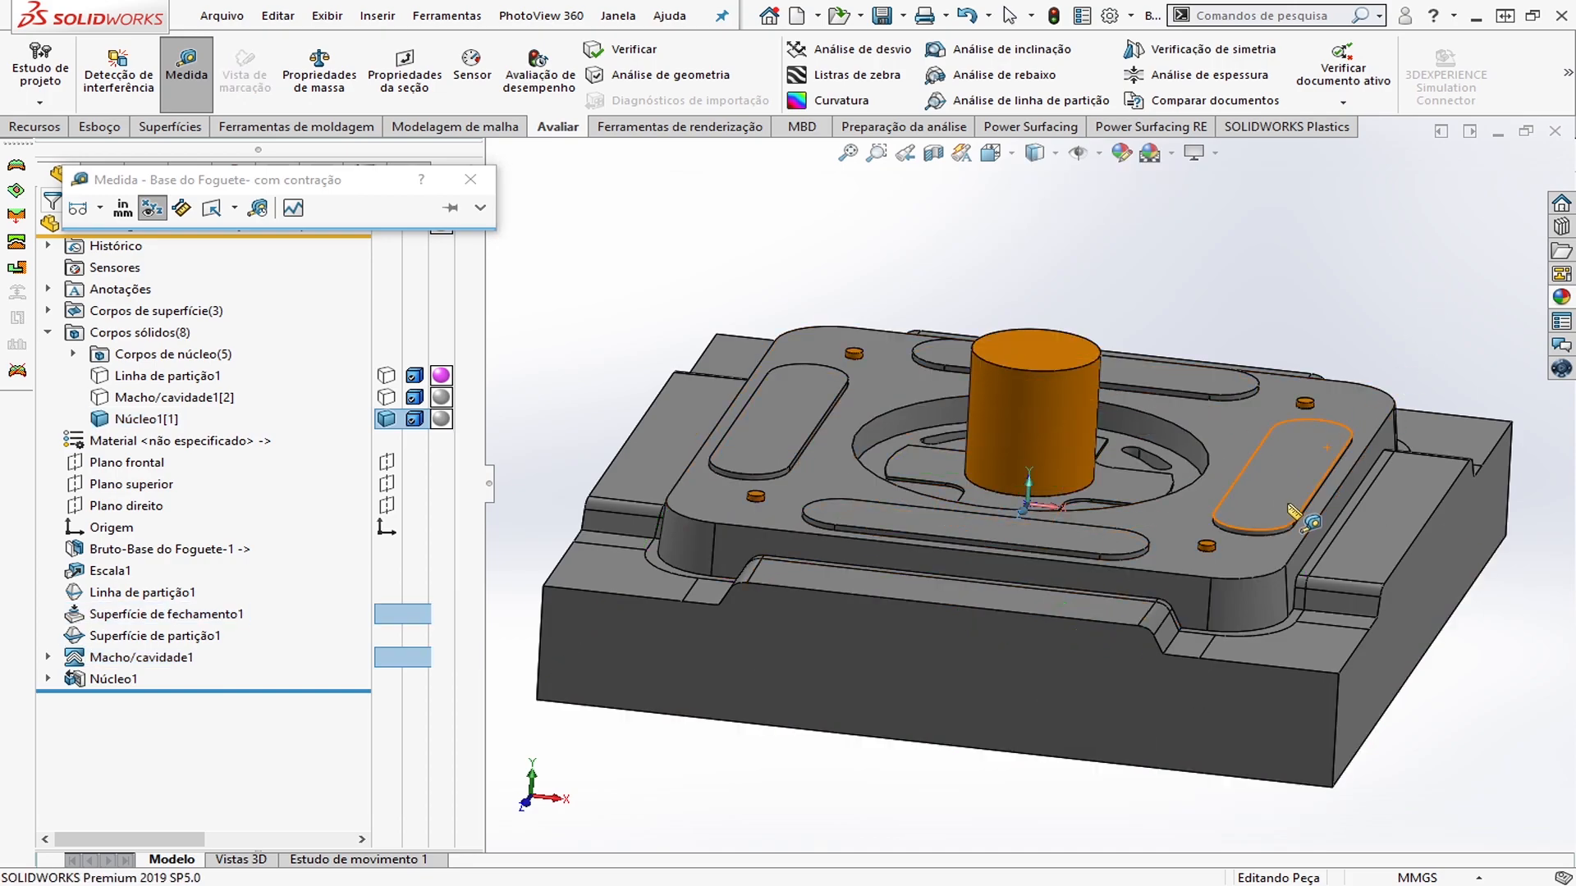
Measure the distance between a raised slot-shaped pad and the block's underside, then close the measurement
{"action": "left_click", "coordinate": [1295, 512]}
{"action": "middle_click_drag", "start_coordinate": [1295, 513], "coordinate": [1165, 611]}
{"action": "left_click", "coordinate": [1156, 609]}
{"action": "middle_click_drag", "start_coordinate": [801, 471], "coordinate": [833, 515]}
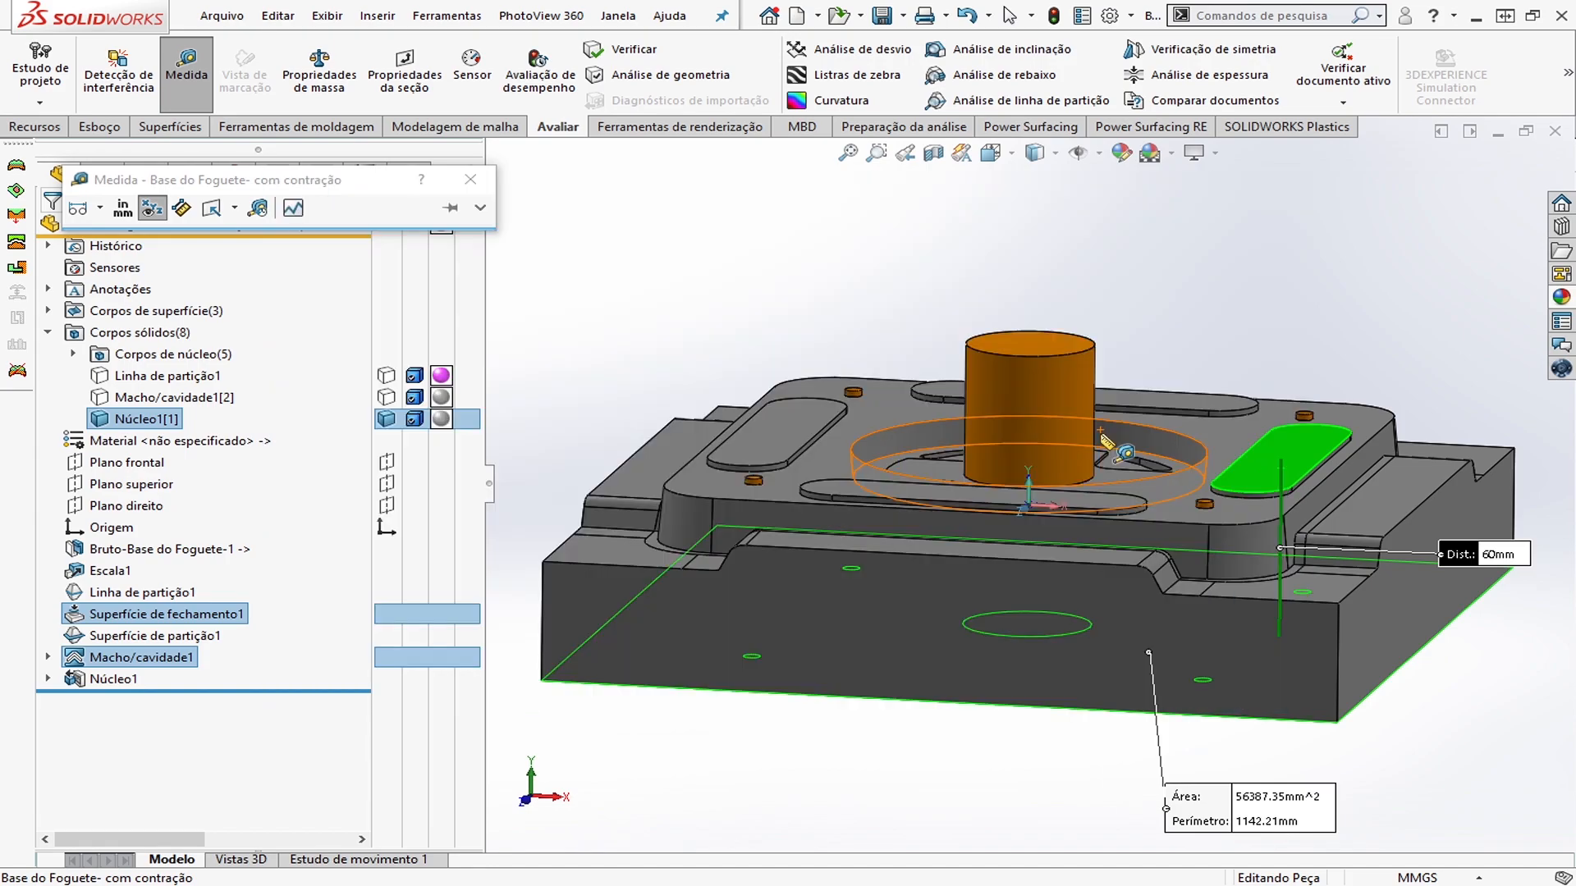
{"action": "key", "text": "Escape"}
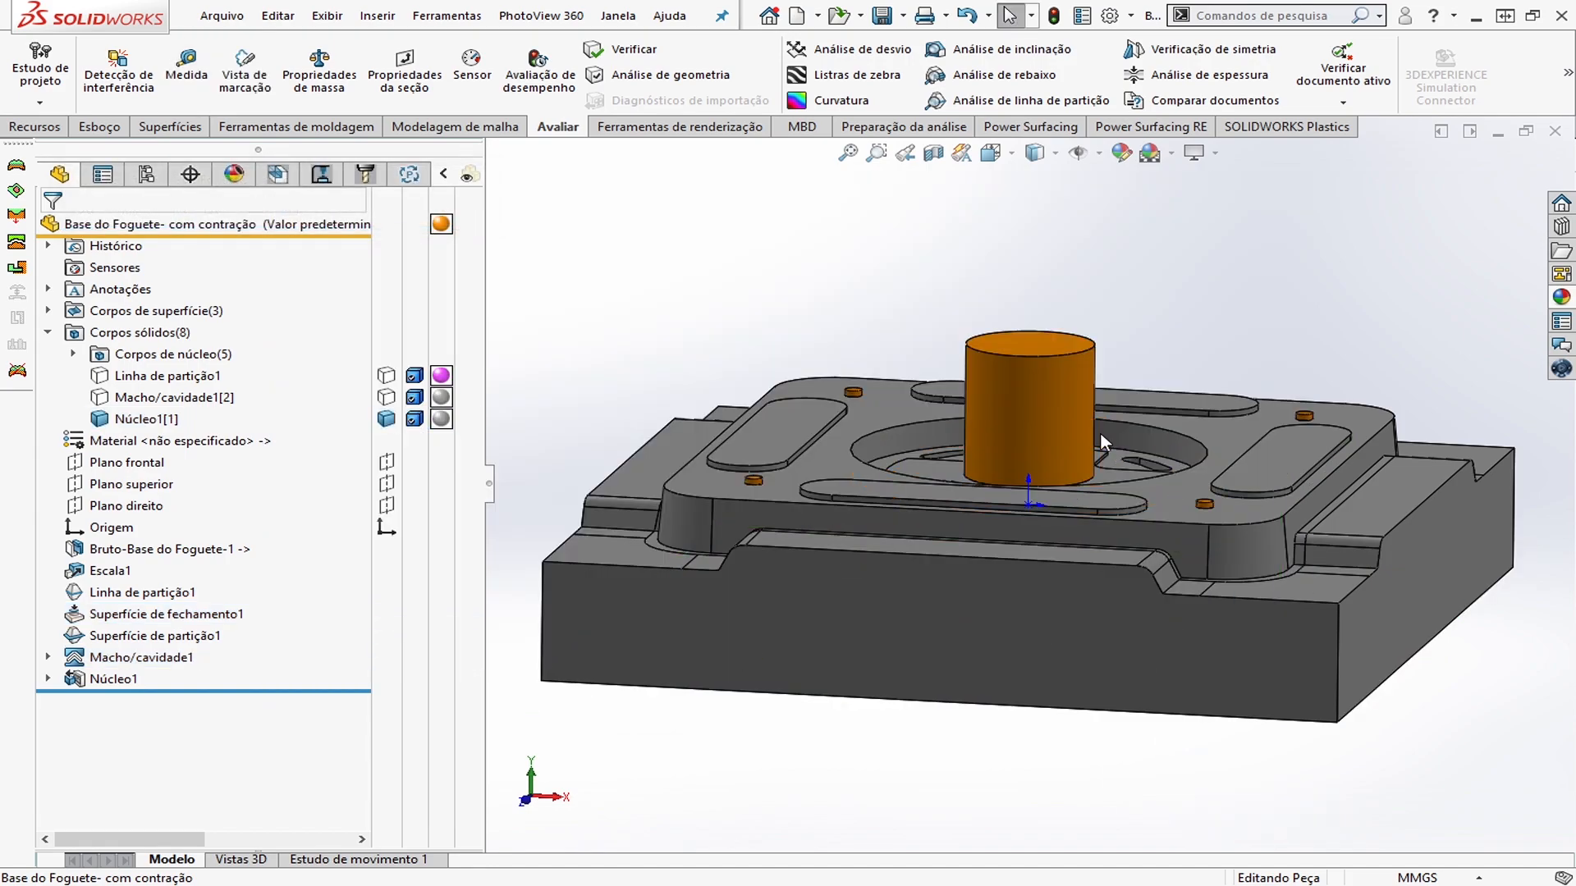
{"action": "scroll", "coordinate": [1100, 433], "scroll_direction": "up", "scroll_amount": 4}
{"action": "middle_click_drag", "start_coordinate": [1216, 541], "coordinate": [1030, 493]}
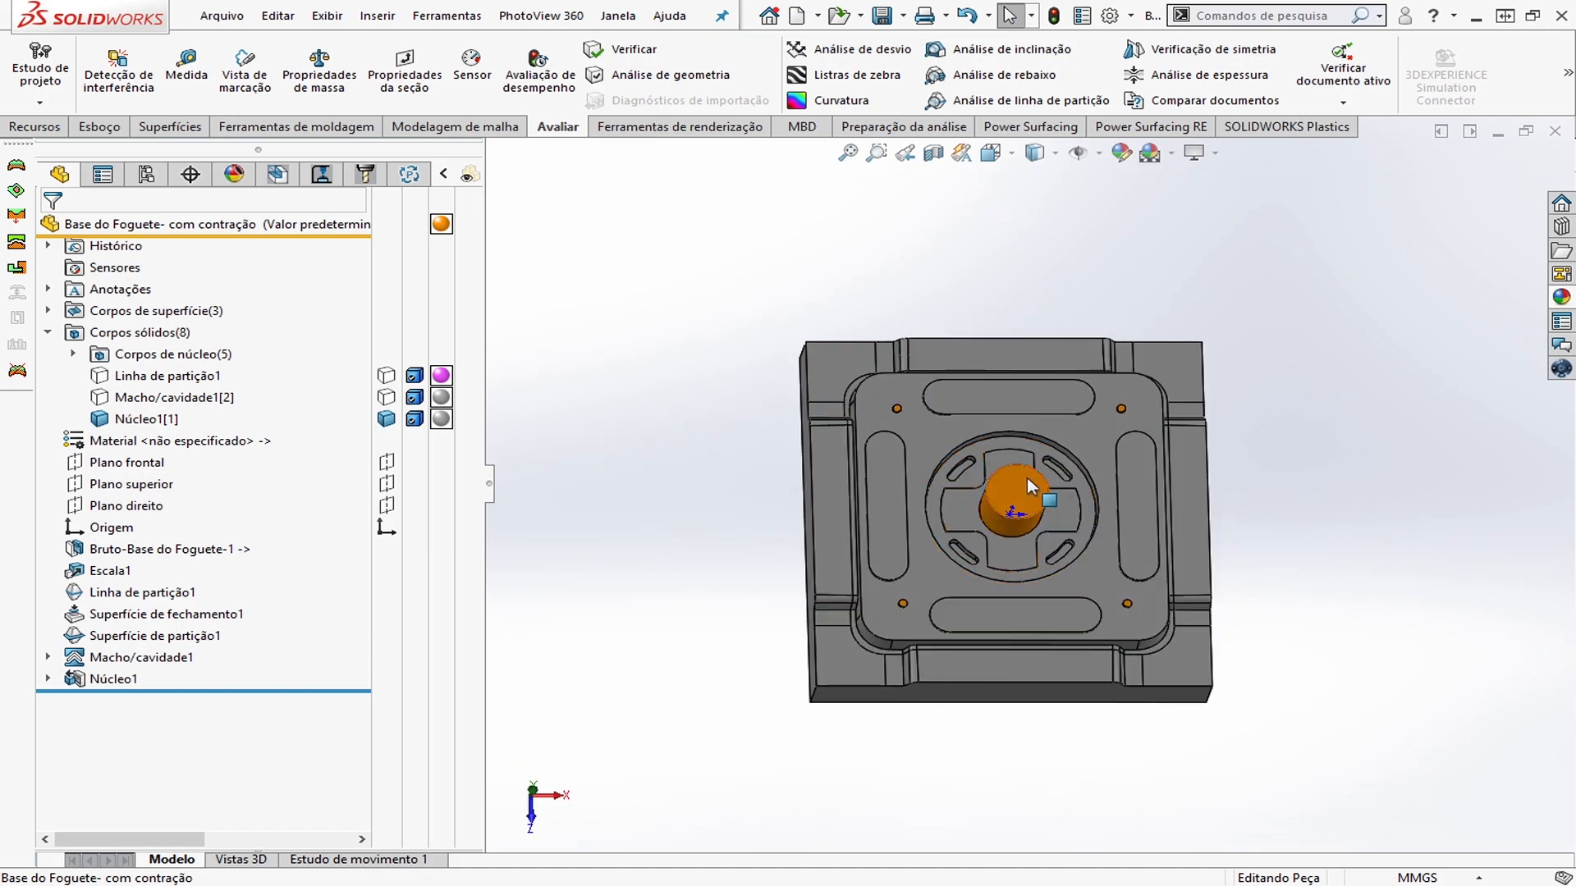
Open a new sketch on the circular underside face of the central cylindrical core
{"action": "scroll", "coordinate": [1021, 489], "scroll_direction": "down", "scroll_amount": 5}
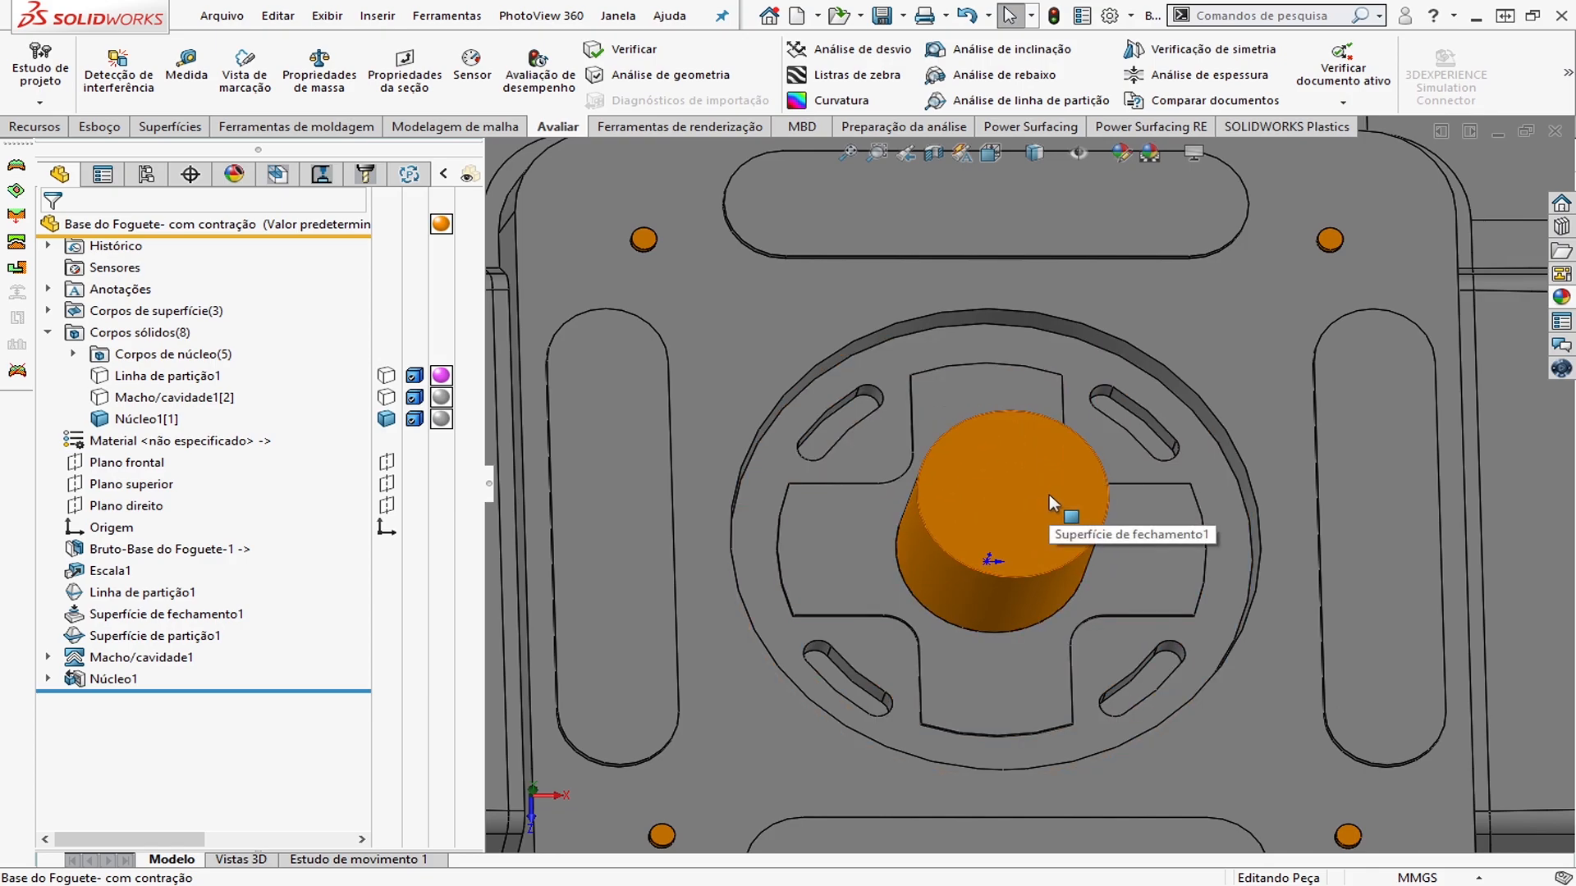
{"action": "scroll", "coordinate": [1058, 541], "scroll_direction": "up", "scroll_amount": 3}
{"action": "middle_click_drag", "start_coordinate": [1157, 676], "coordinate": [1043, 337]}
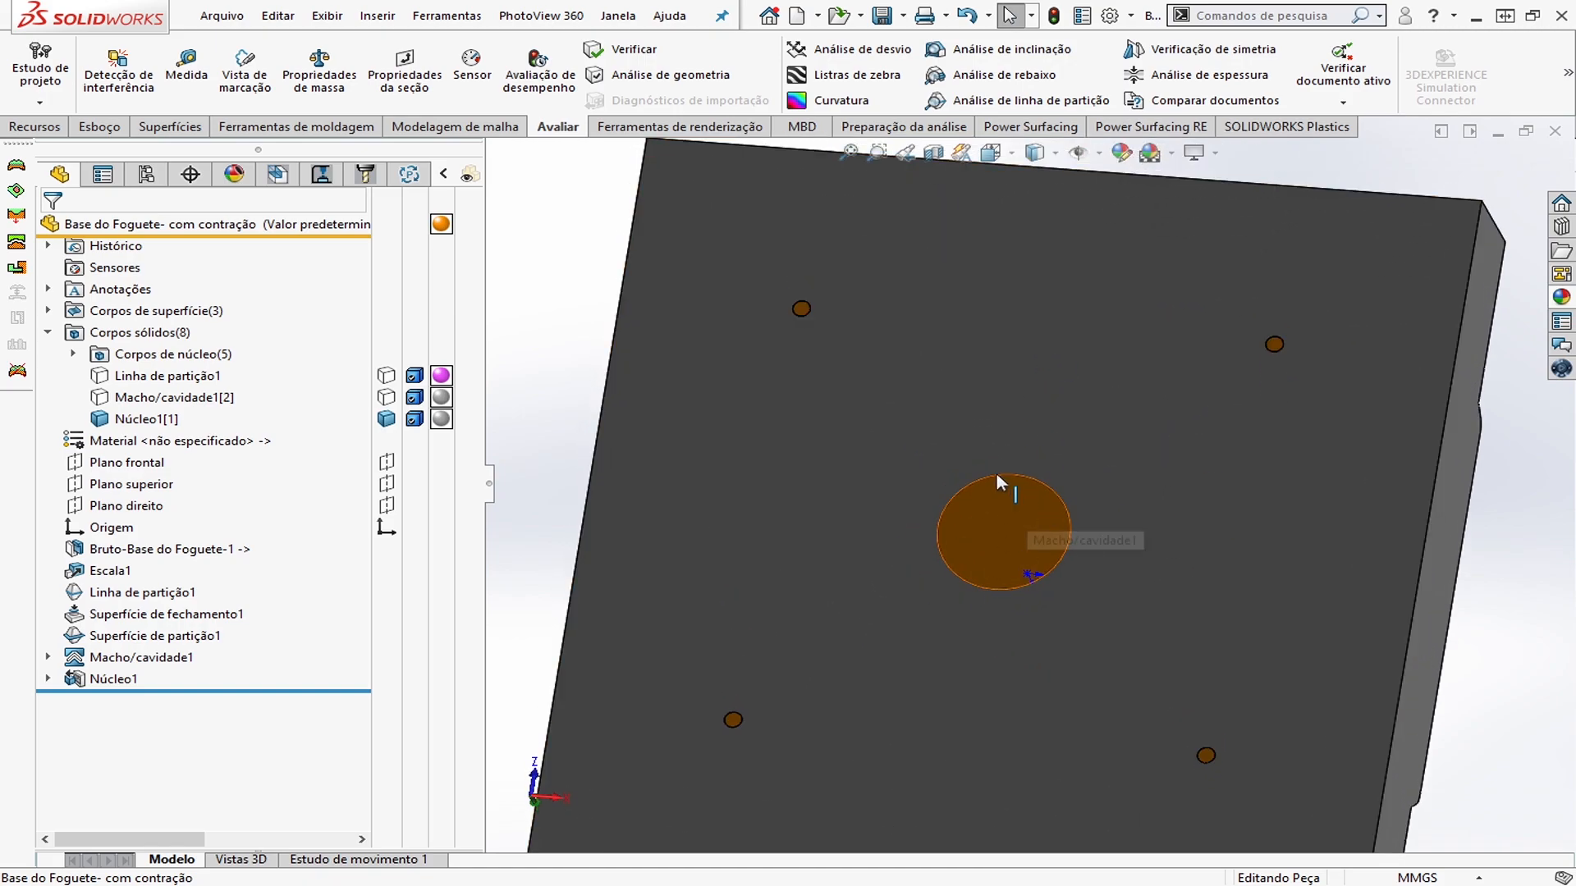
{"action": "middle_click_drag", "start_coordinate": [1031, 544], "coordinate": [1056, 528]}
{"action": "left_click", "coordinate": [981, 509]}
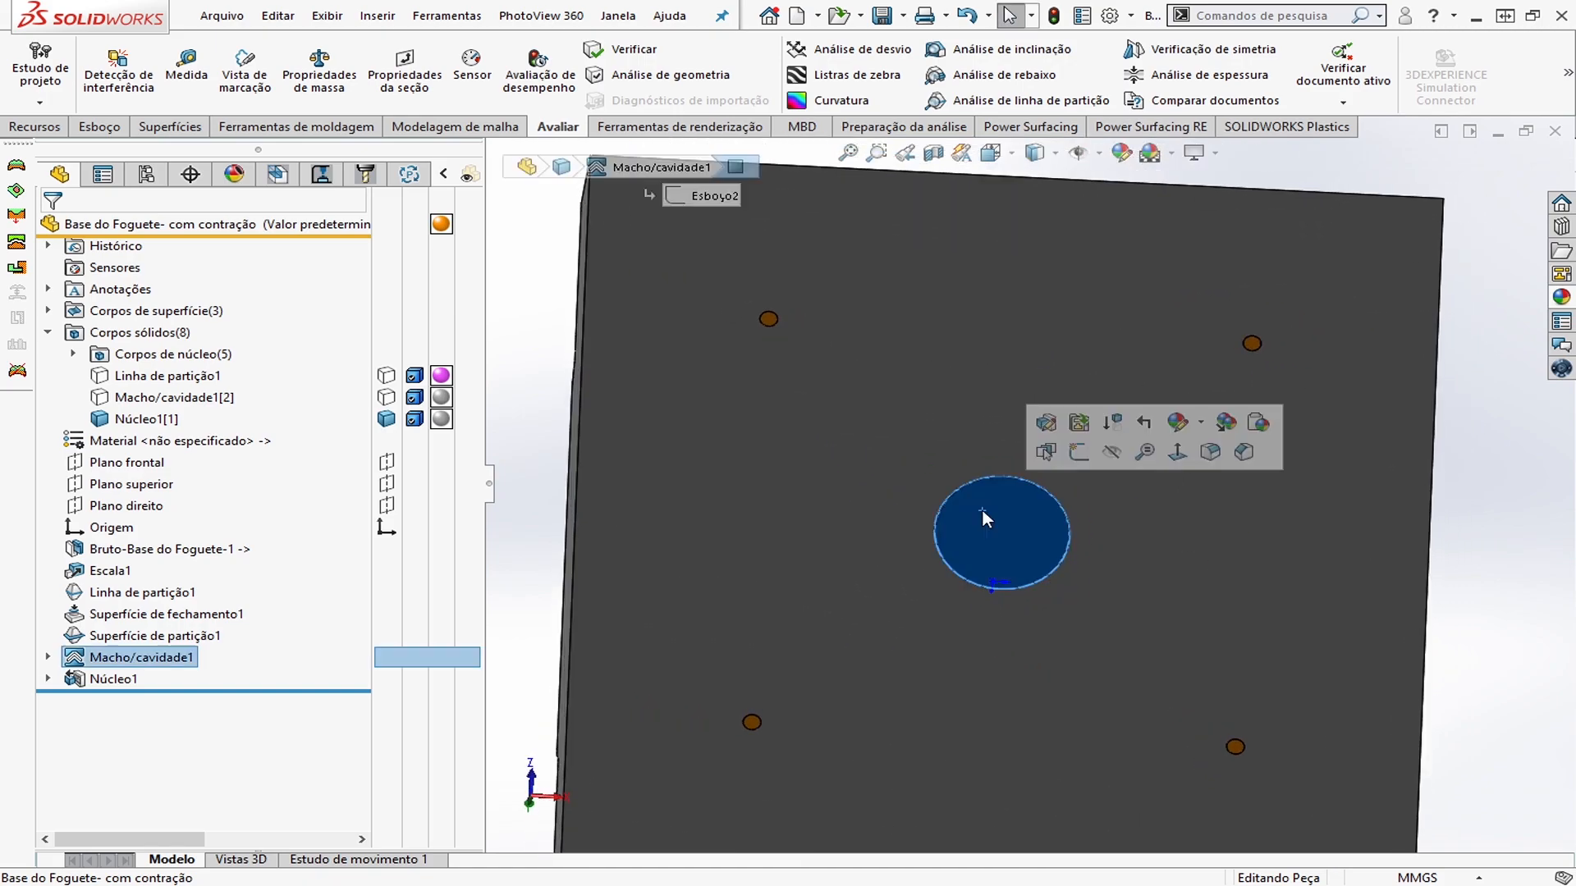
{"action": "left_click", "coordinate": [1079, 452]}
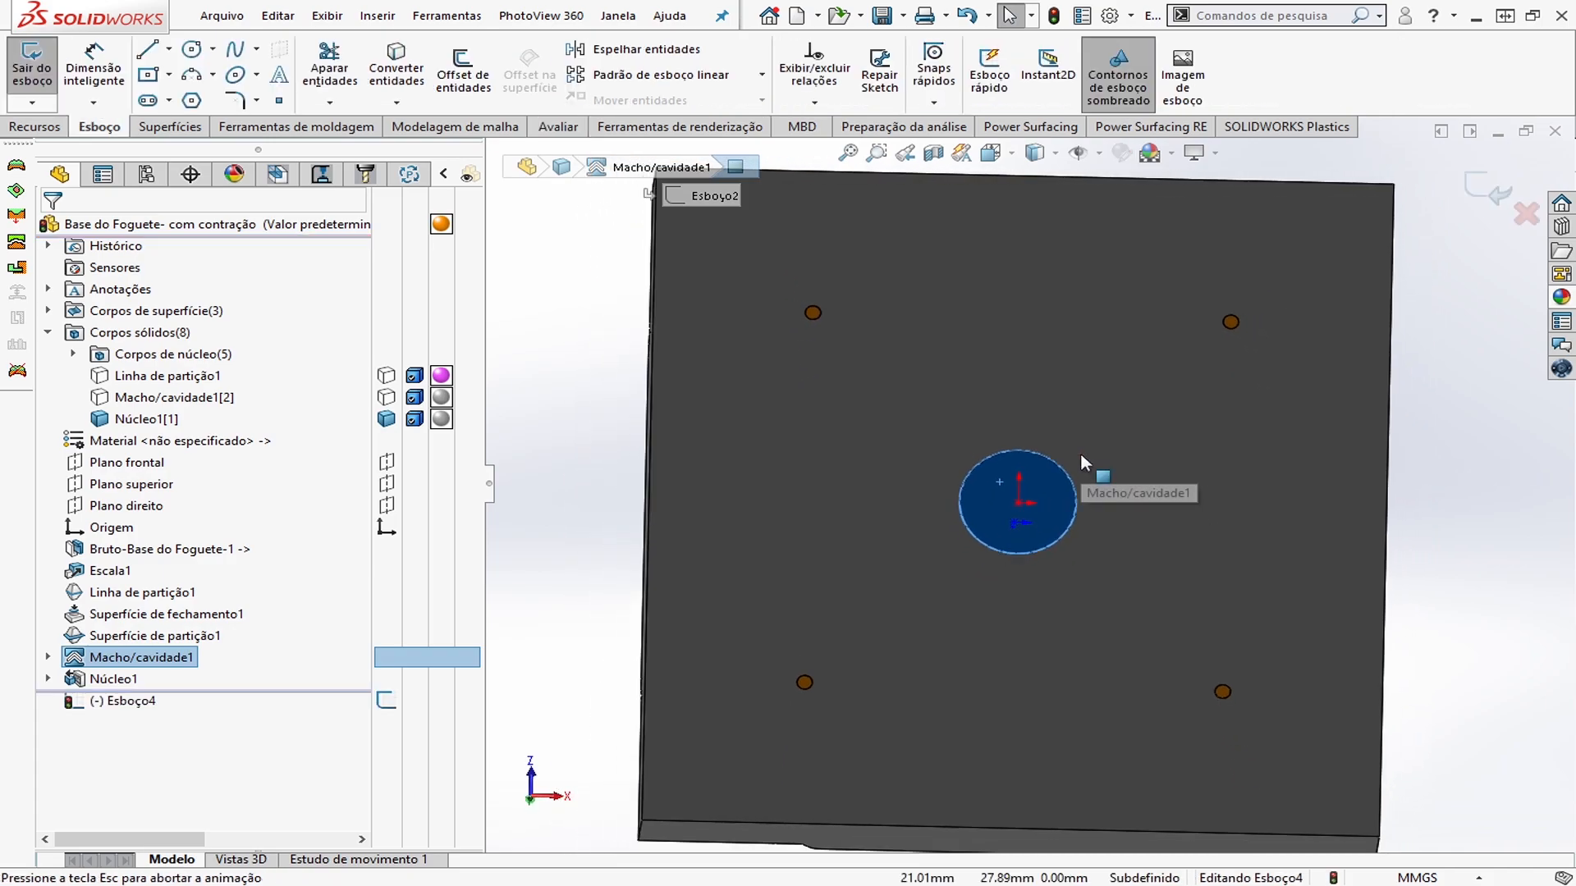
{"action": "left_click", "coordinate": [190, 50]}
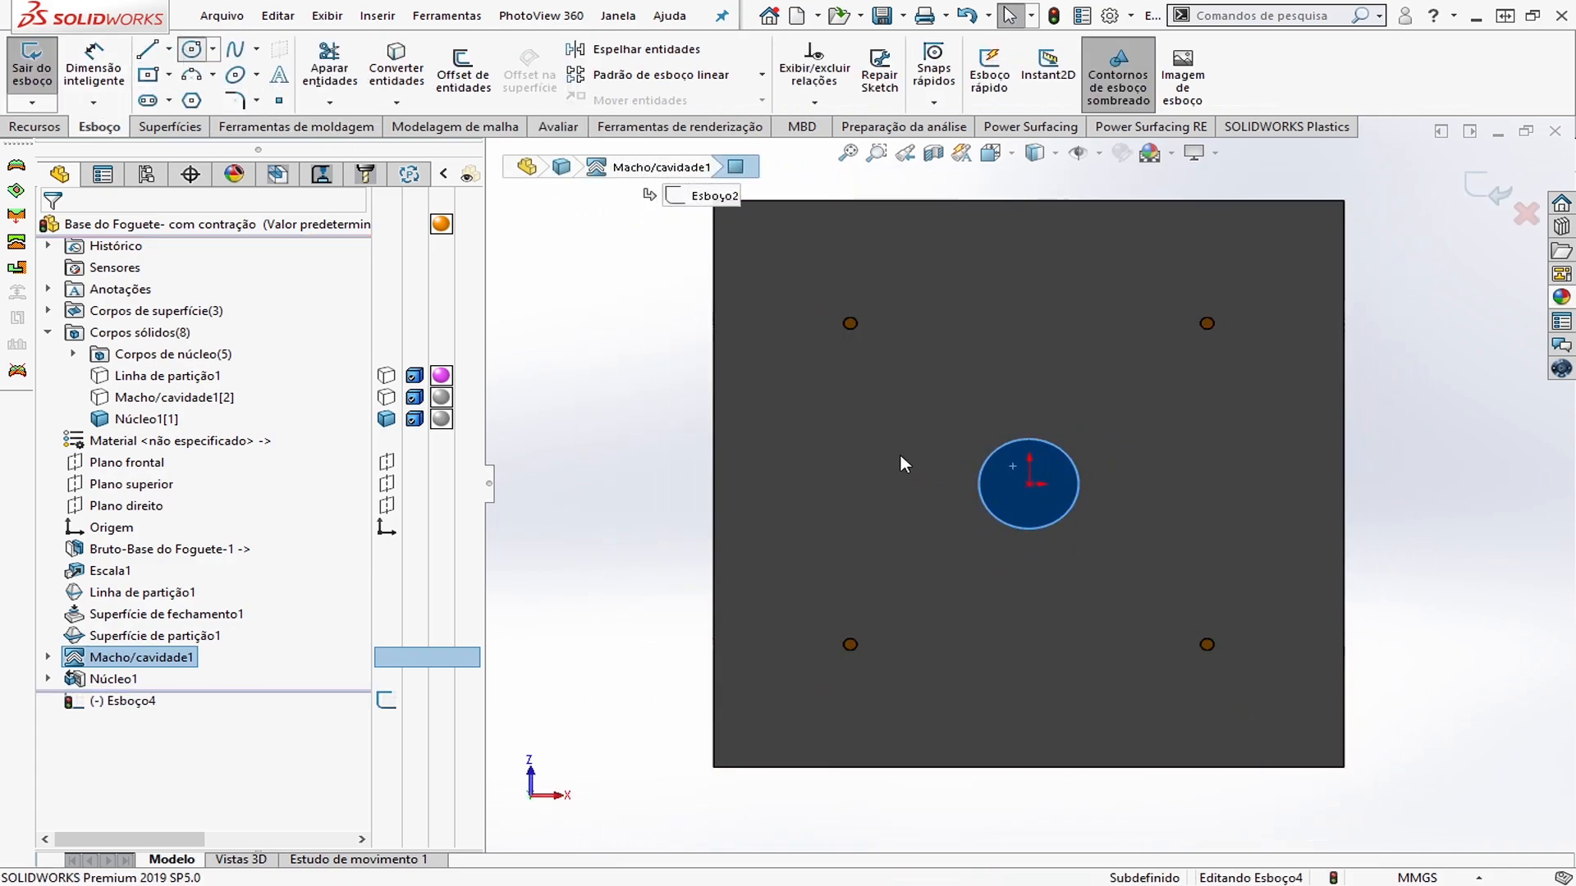
{"action": "key", "text": "Escape"}
Offset the core's circular outline outward by 3 mm and exit the sketch
{"action": "left_click", "coordinate": [493, 76]}
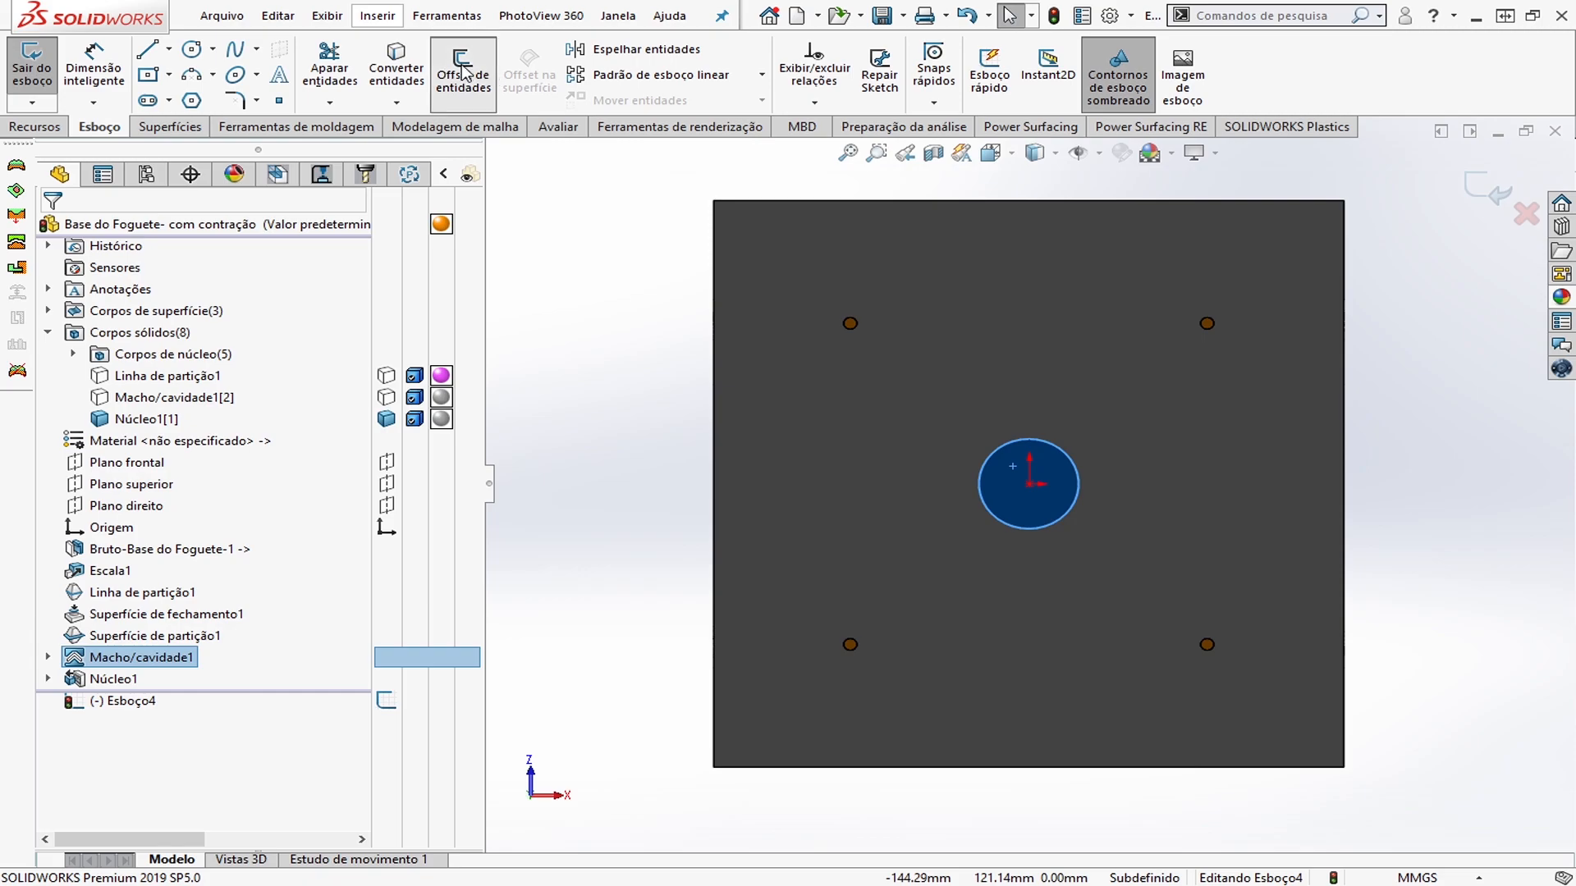
{"action": "scroll", "coordinate": [1017, 422], "scroll_direction": "down", "scroll_amount": 3}
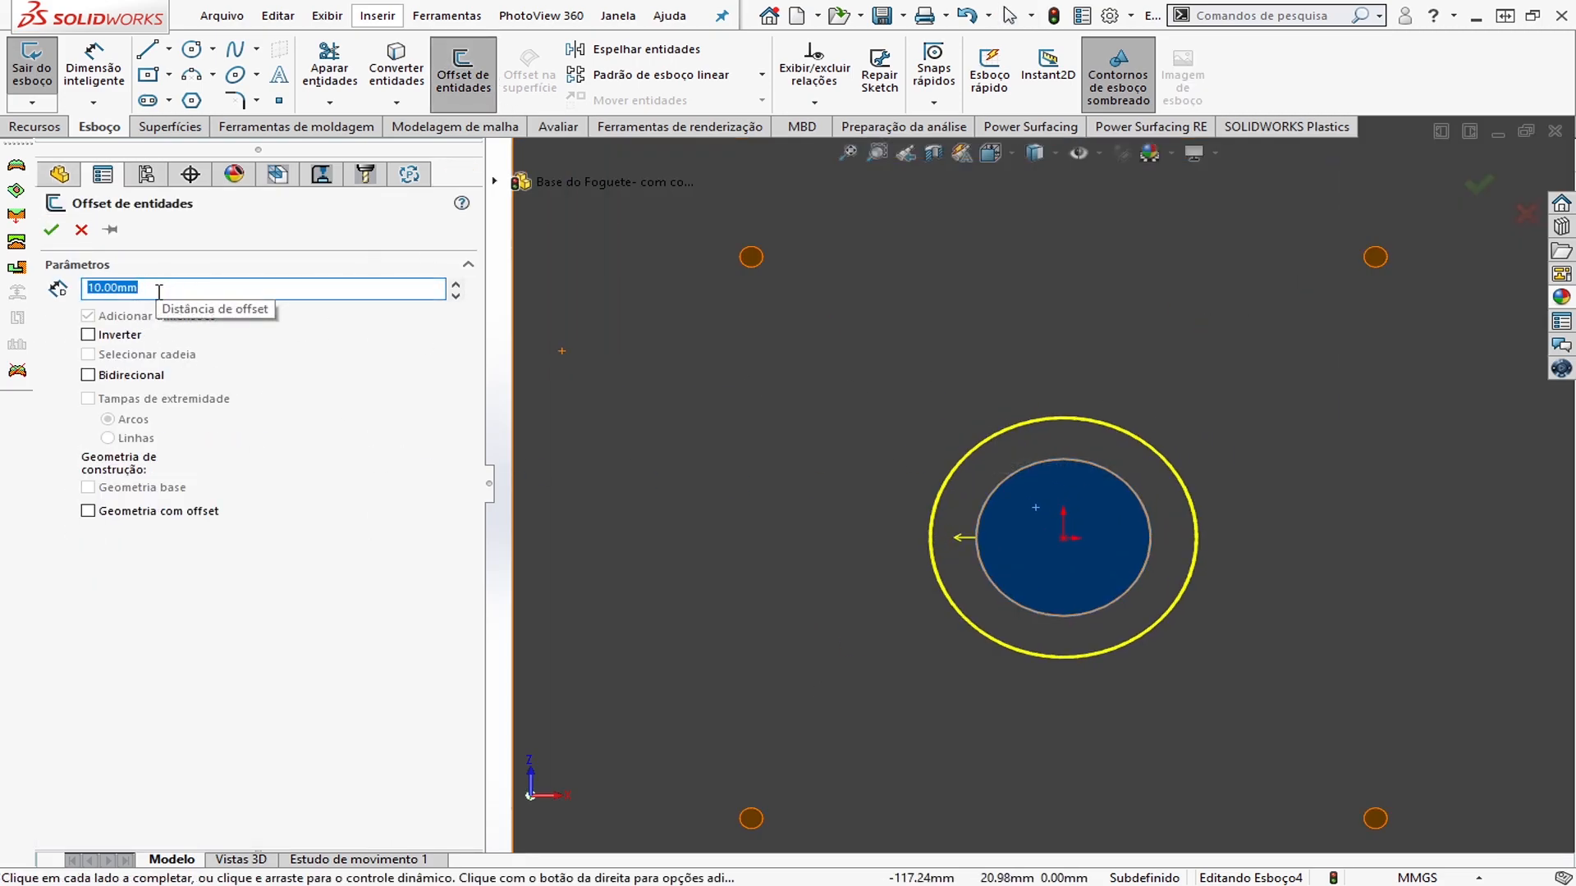
{"action": "type", "text": "5"}
{"action": "key", "text": "Return"}
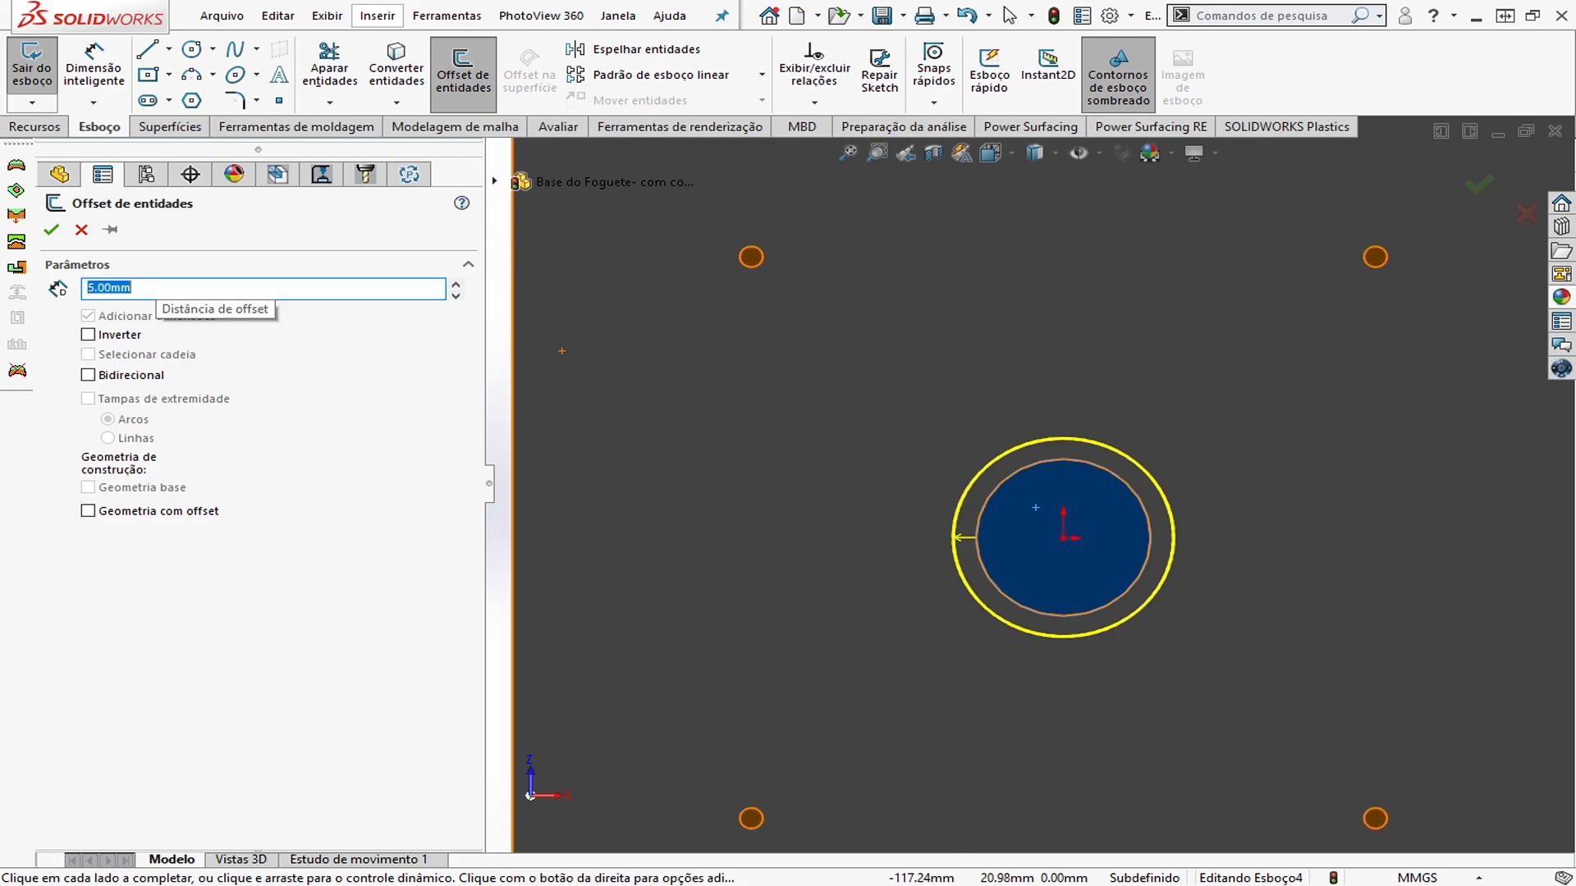
{"action": "type", "text": "3"}
{"action": "key", "text": "Return"}
{"action": "key", "text": "Return"}
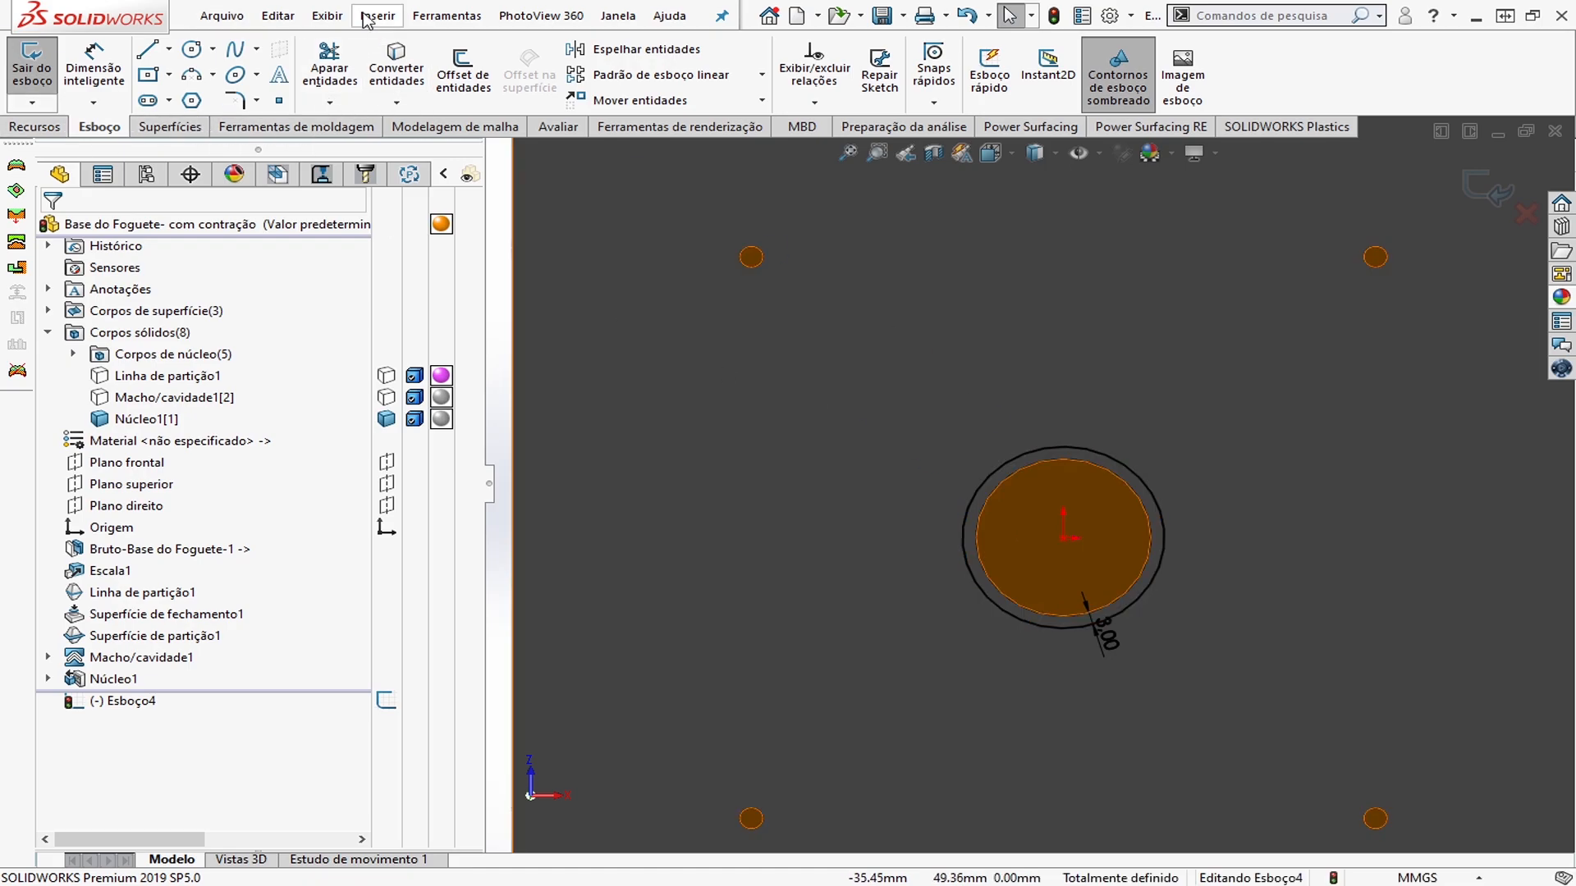
{"action": "left_click", "coordinate": [390, 22]}
{"action": "left_click", "coordinate": [390, 22]}
{"action": "left_click", "coordinate": [1479, 186]}
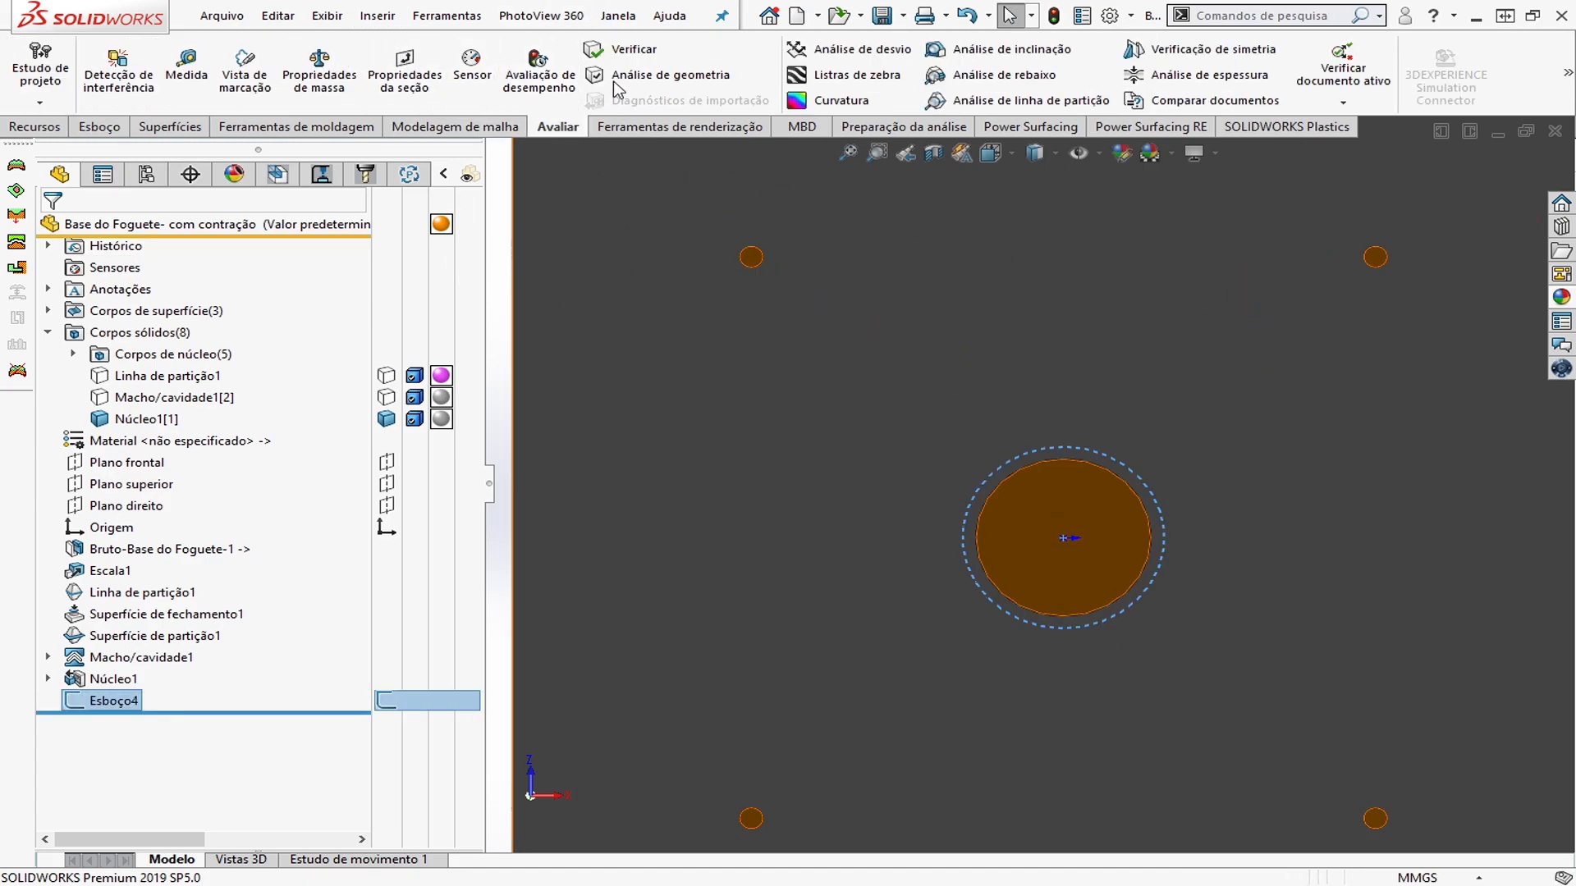
Start a Core feature from the offset circle sketch and make the Núcleo1[1] block the body it is extracted from
{"action": "left_click", "coordinate": [456, 126]}
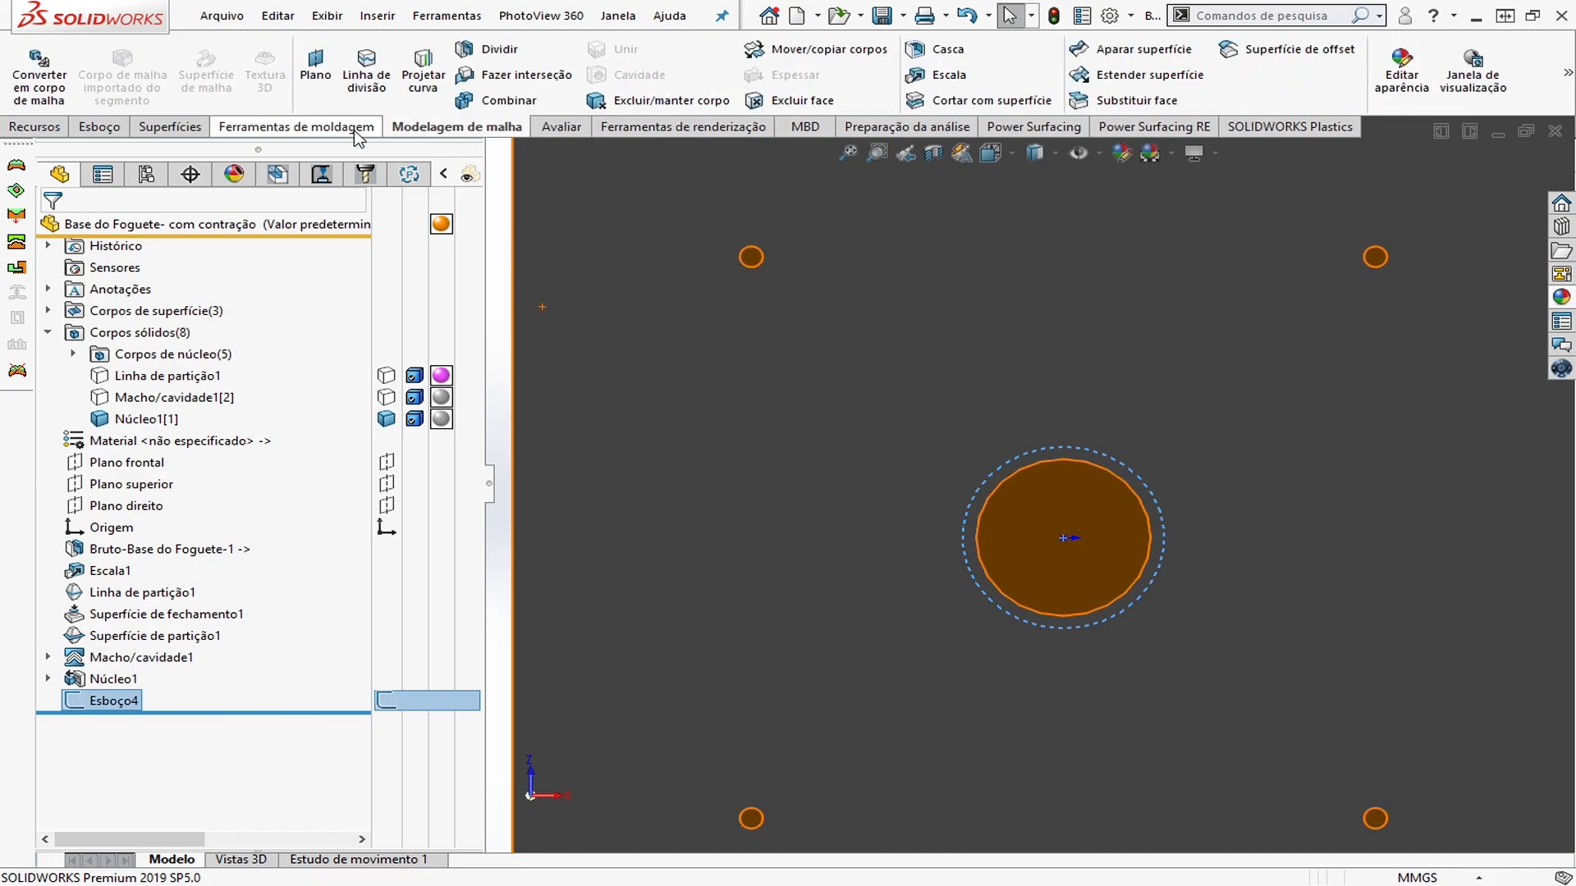
{"action": "left_click", "coordinate": [300, 127]}
{"action": "left_click", "coordinate": [1155, 75]}
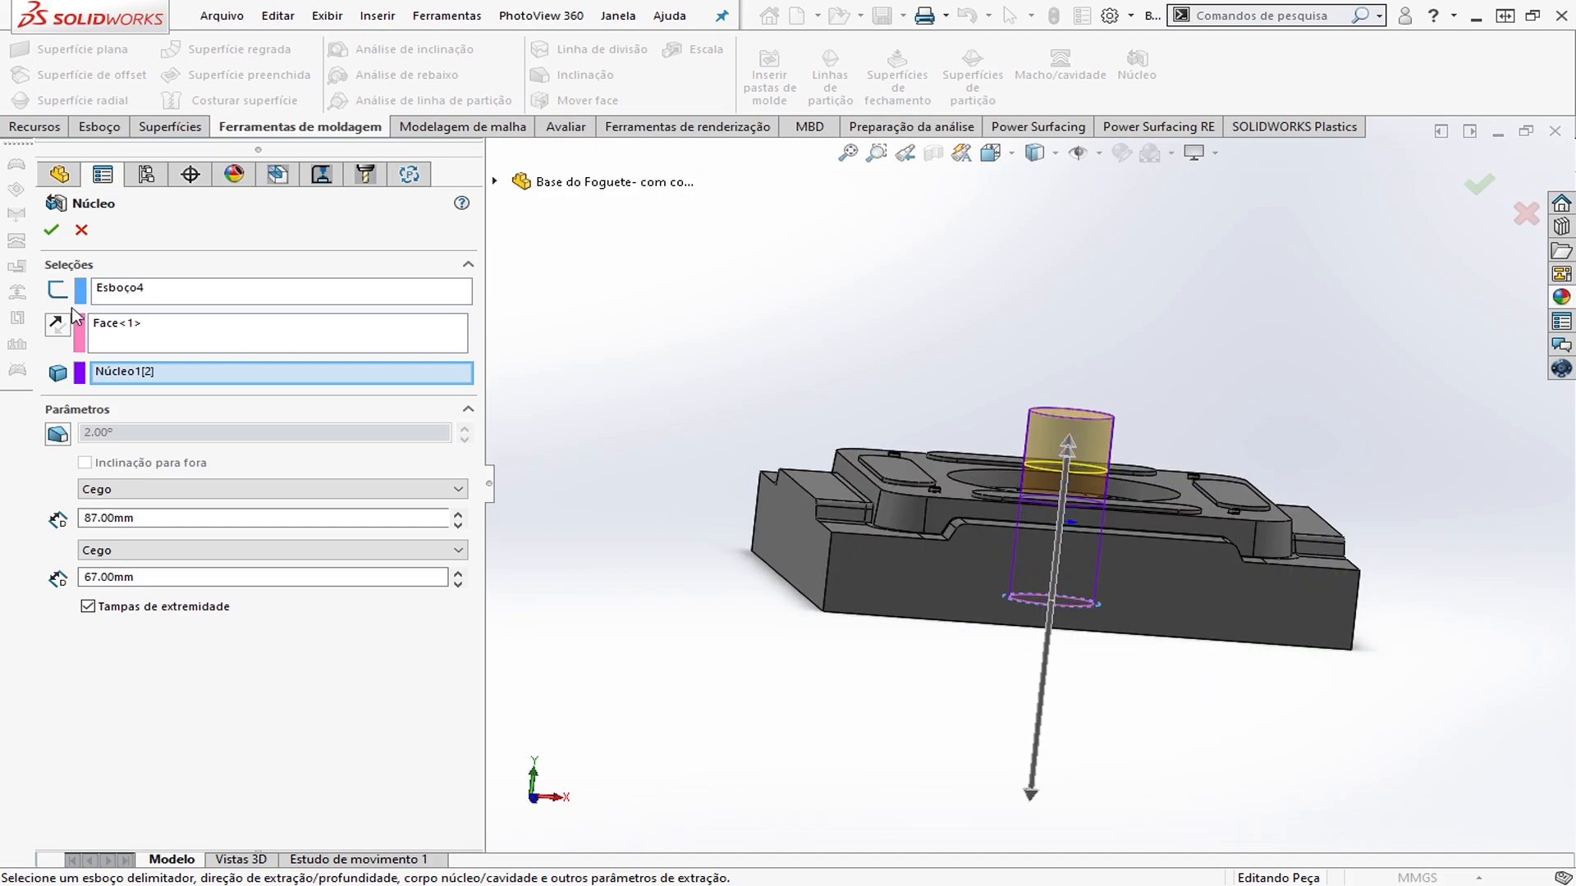
{"action": "left_click", "coordinate": [119, 374]}
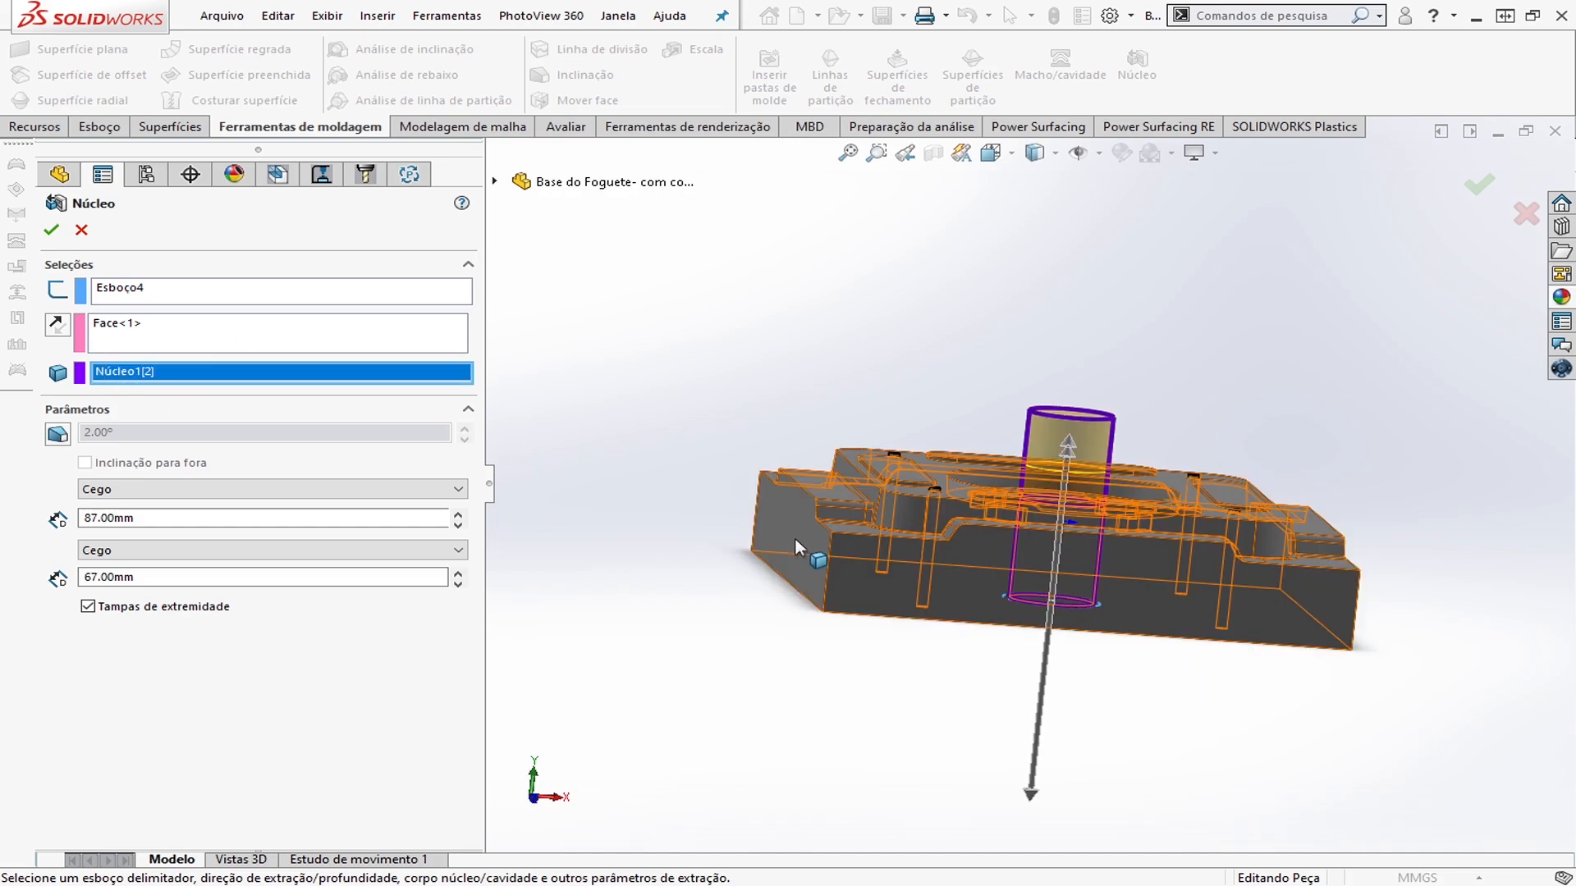
{"action": "left_click", "coordinate": [911, 557]}
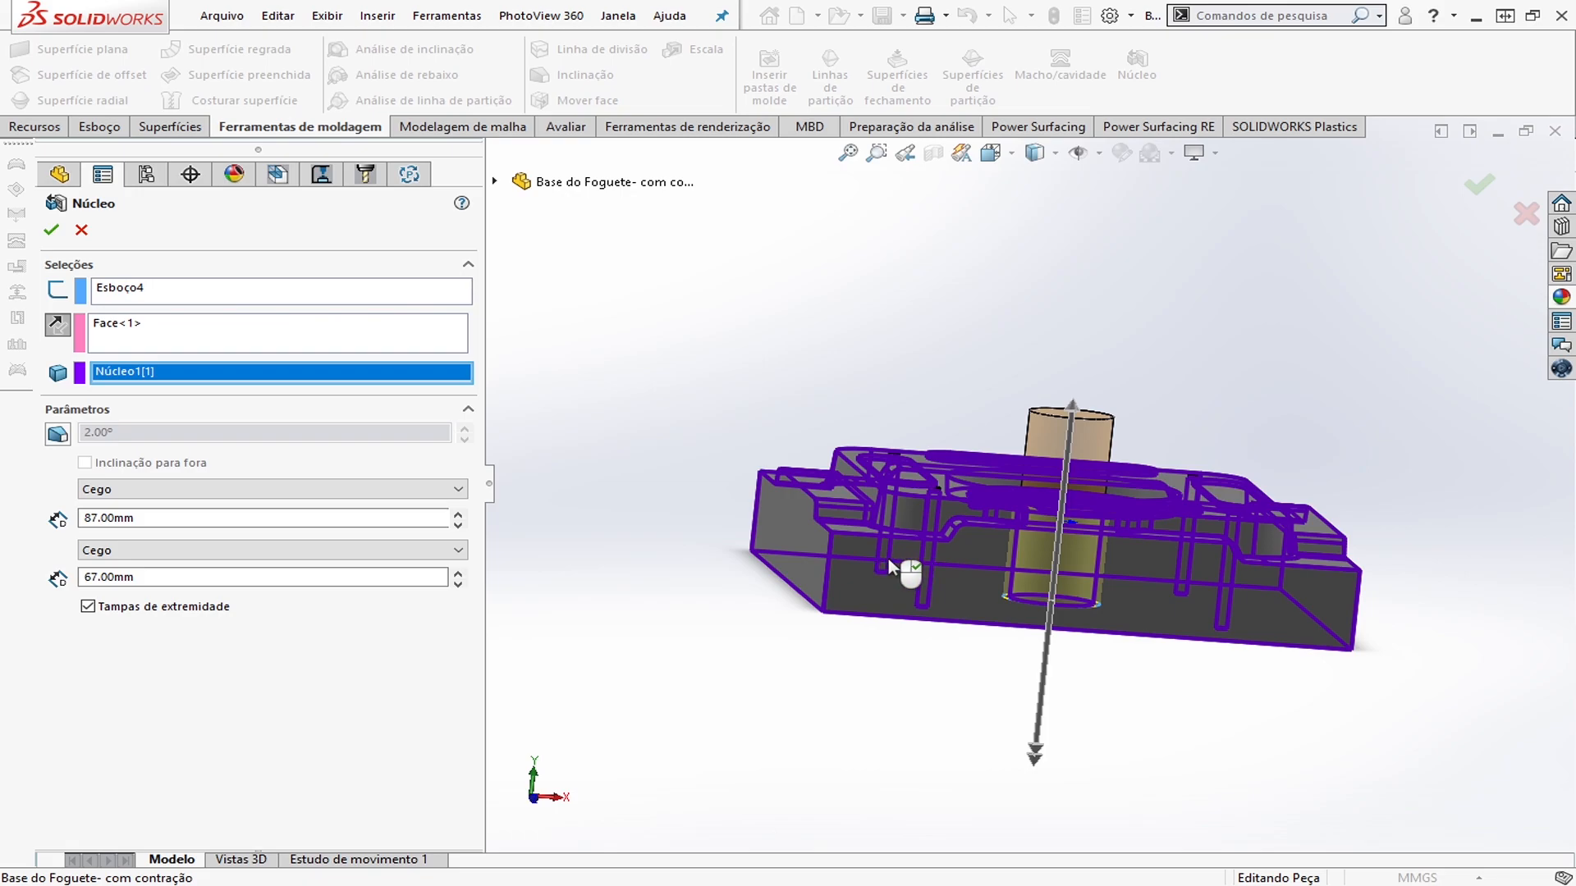
Set the first extraction depth to 4 mm using a wireframe front view and create the flange core
{"action": "key", "text": "ctrl+1"}
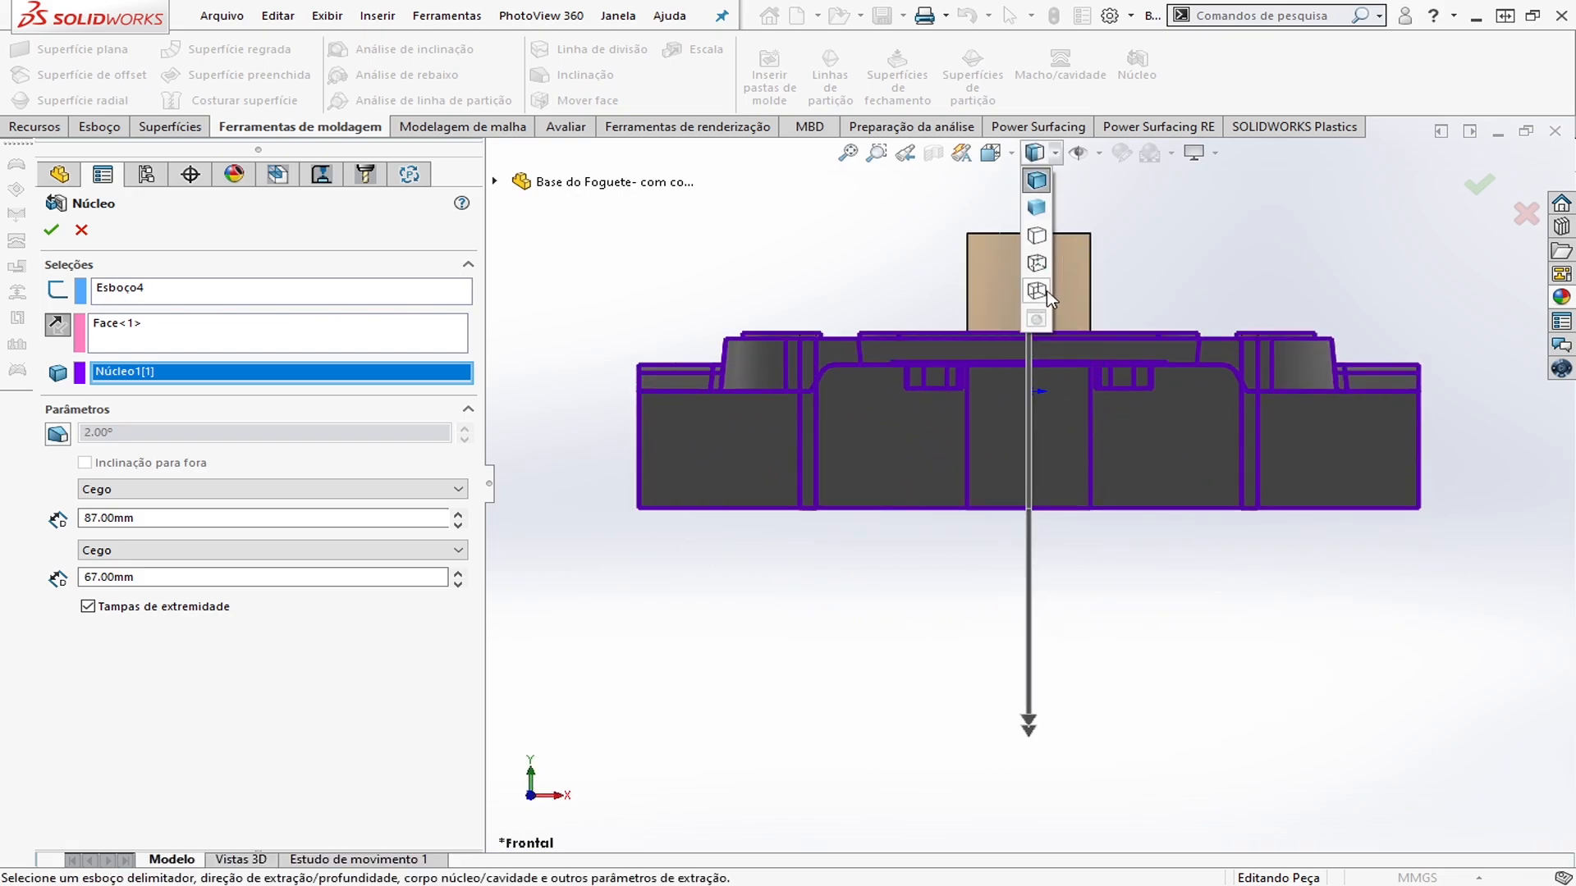
{"action": "left_click", "coordinate": [1034, 153]}
{"action": "scroll", "coordinate": [1054, 343], "scroll_direction": "down", "scroll_amount": 3}
{"action": "left_click_drag", "start_coordinate": [1021, 197], "coordinate": [1019, 574]}
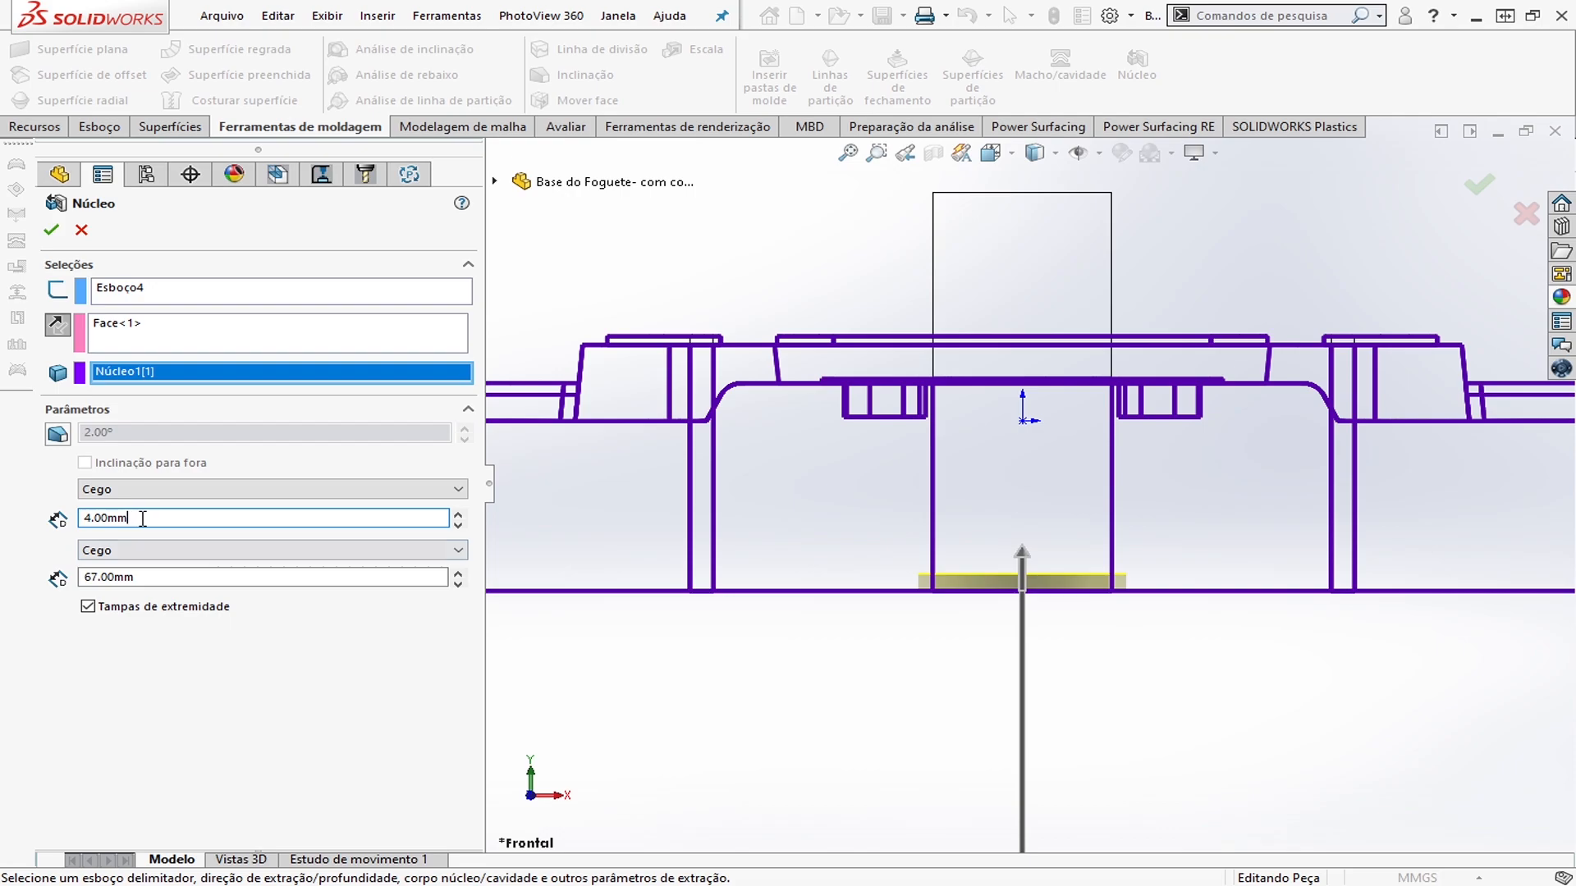
{"action": "key", "text": "Return"}
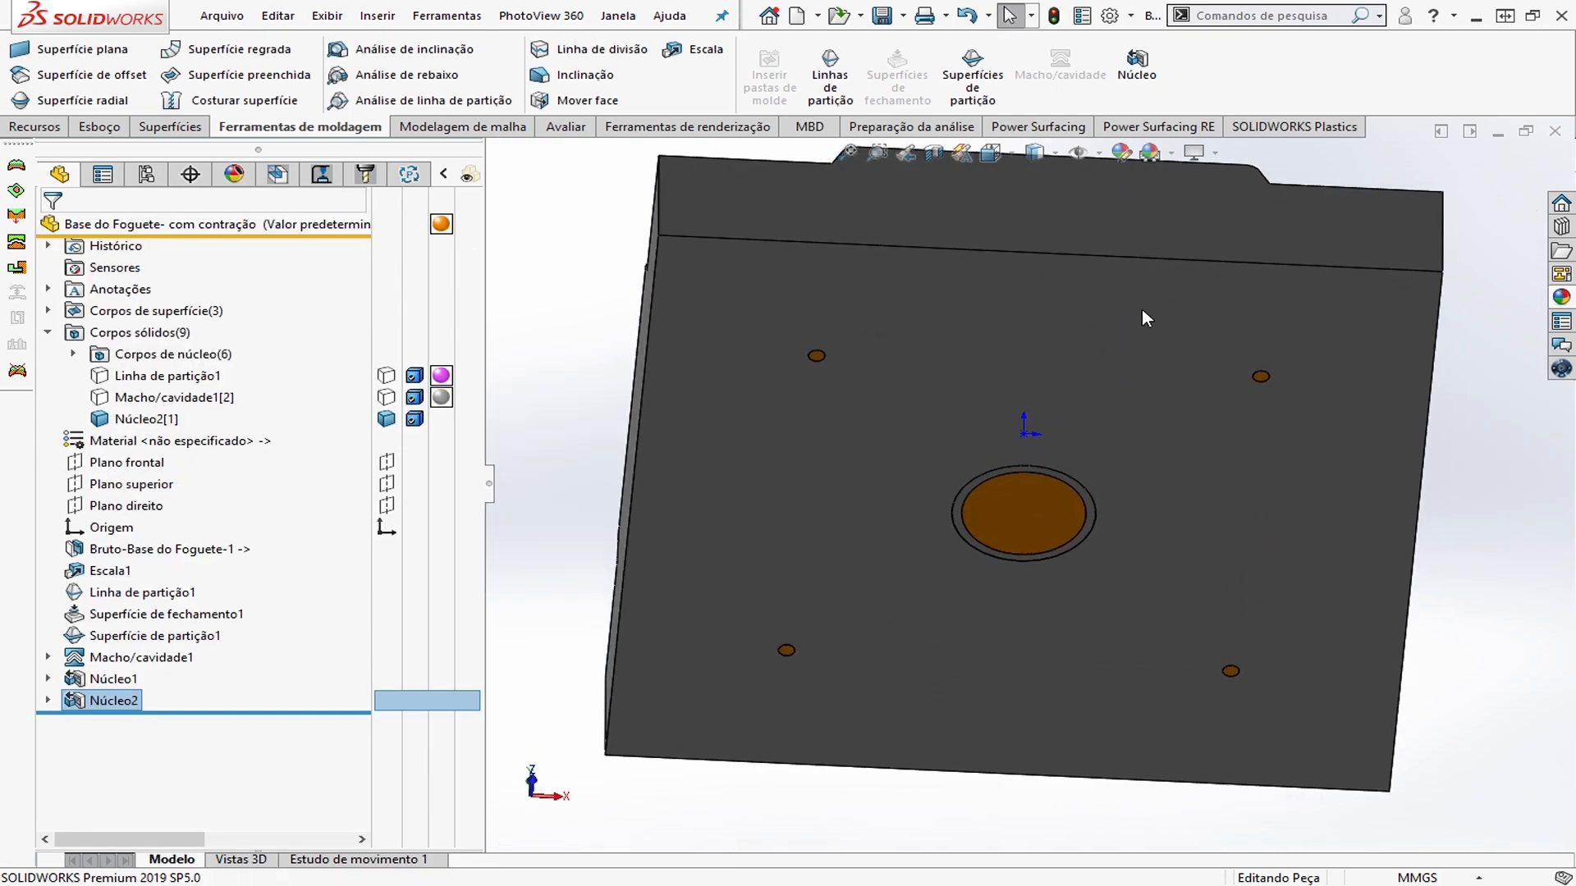
Hide the mold block and combine the central cylindrical core with the flange disc at its base
{"action": "scroll", "coordinate": [1129, 397], "scroll_direction": "up", "scroll_amount": 2}
{"action": "key", "text": "Tab"}
{"action": "middle_click_drag", "start_coordinate": [1107, 392], "coordinate": [1102, 476]}
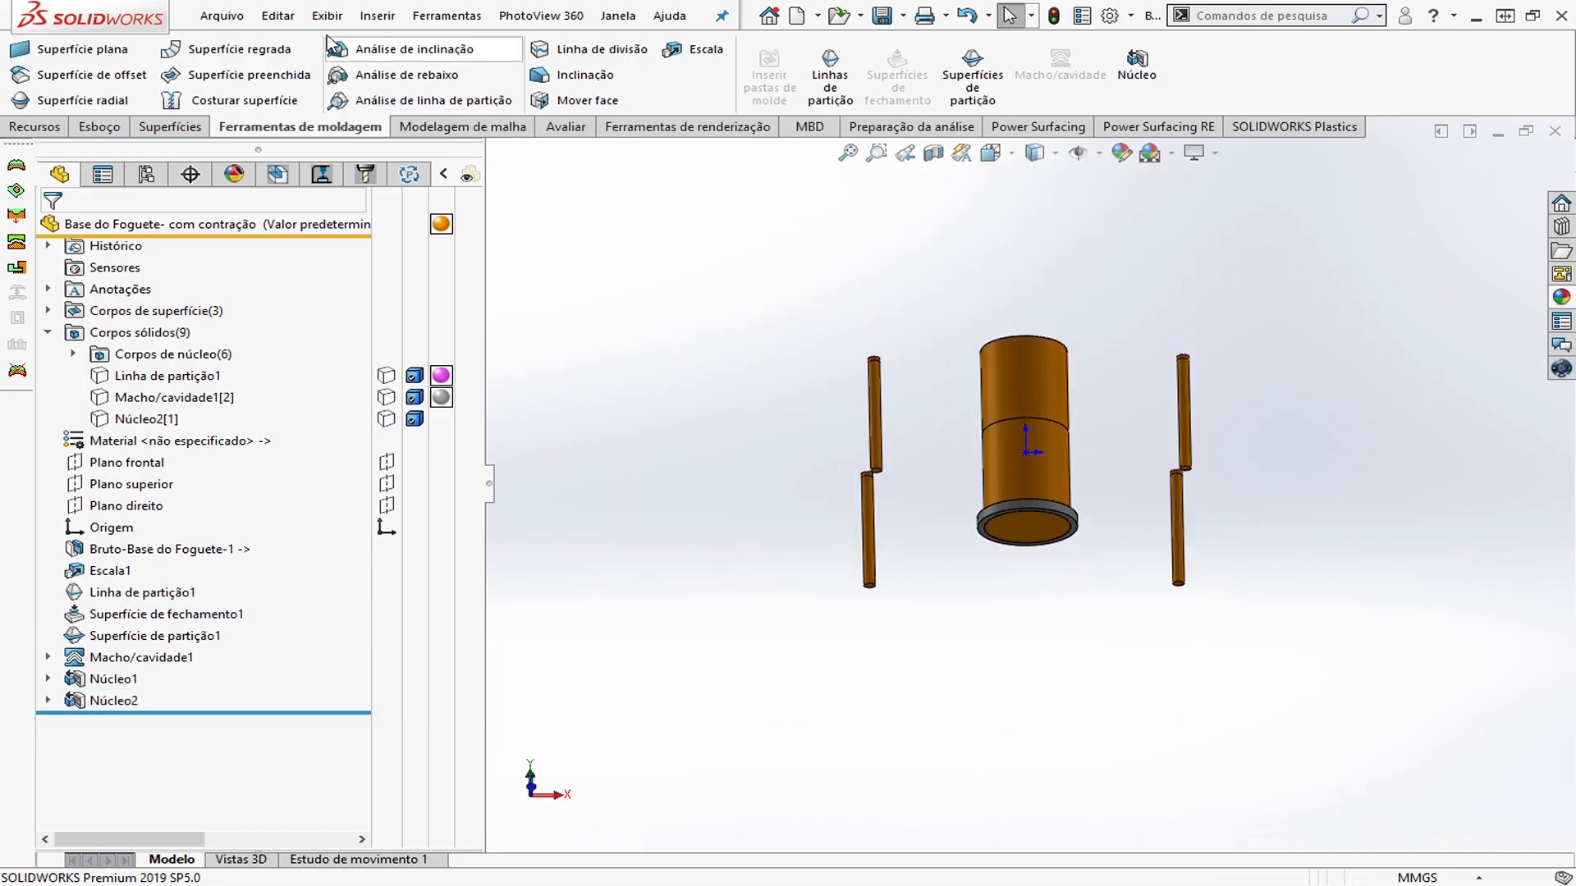
{"action": "left_click", "coordinate": [377, 15]}
{"action": "mouse_move", "coordinate": [449, 106]}
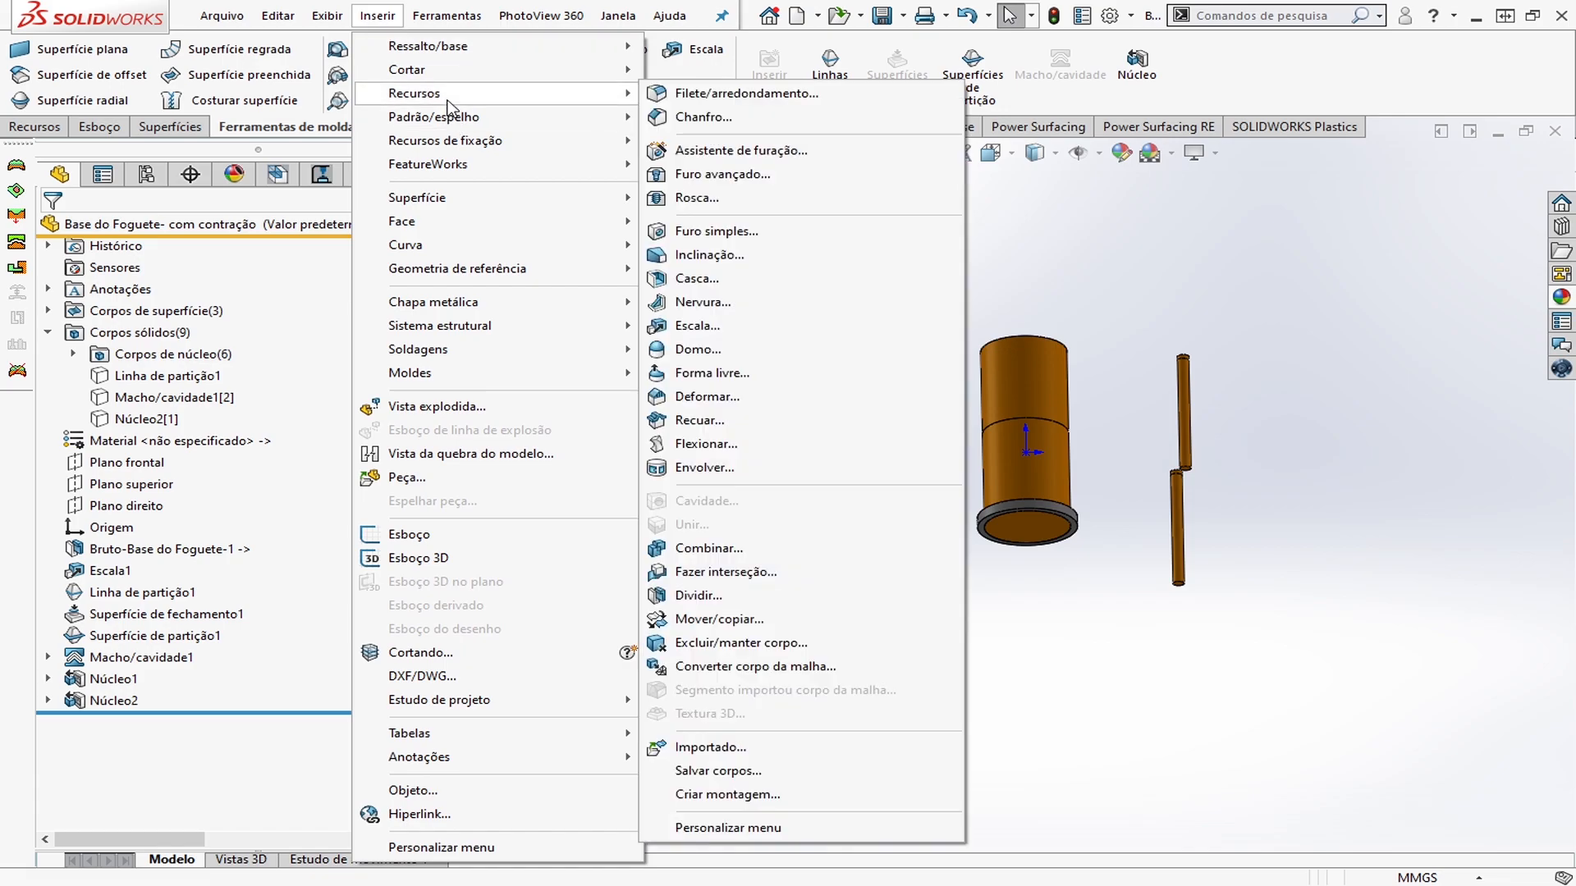
{"action": "left_click", "coordinate": [709, 548]}
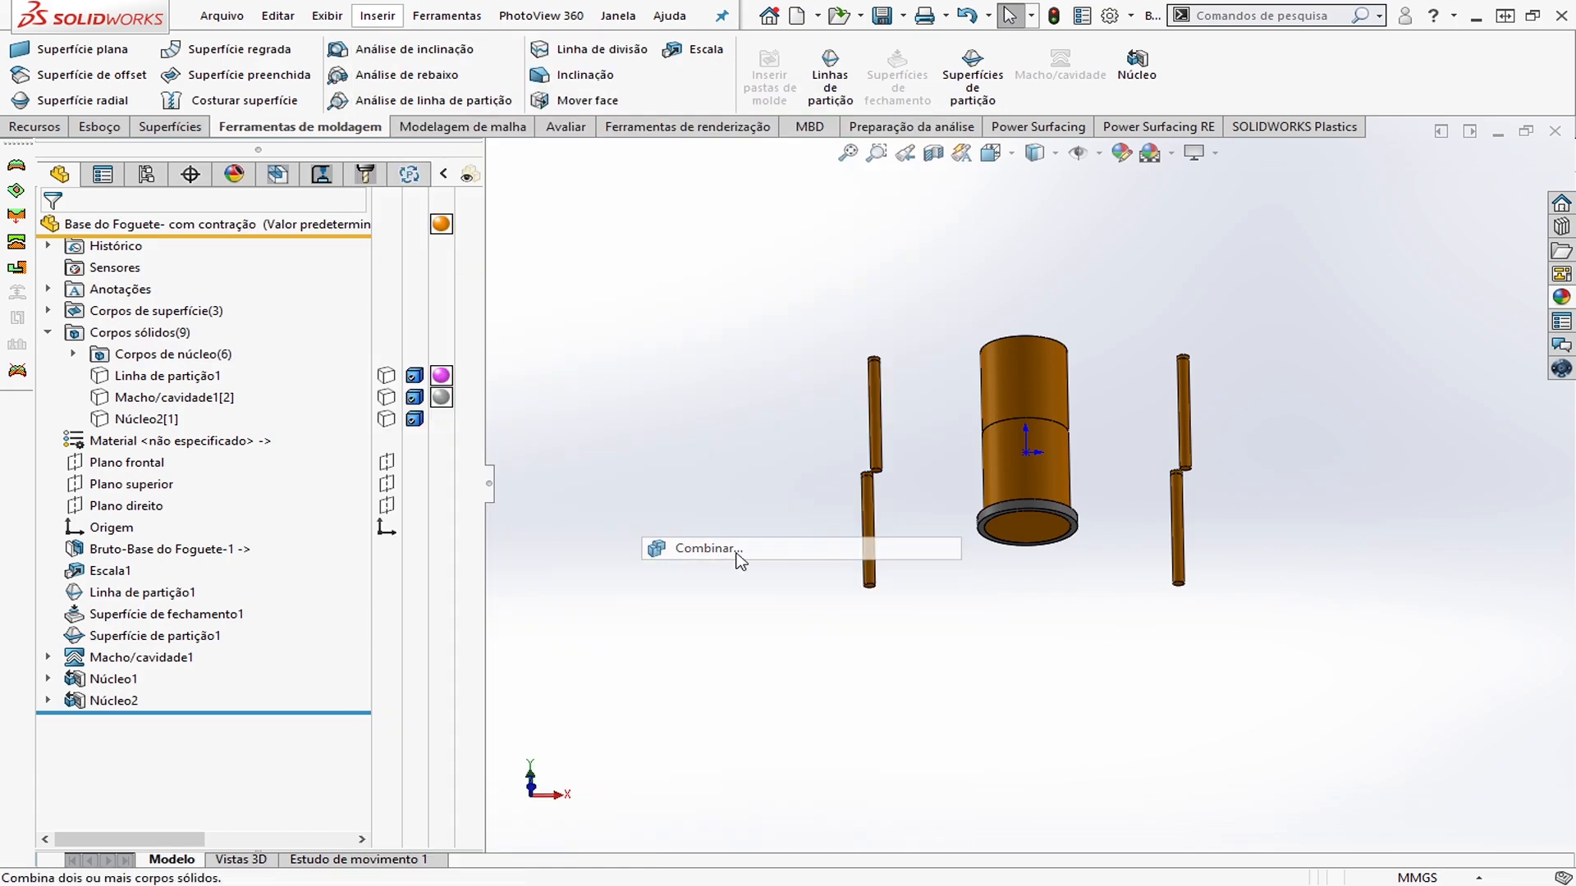
{"action": "left_click", "coordinate": [1041, 507]}
{"action": "left_click", "coordinate": [1045, 467]}
{"action": "right_click", "coordinate": [1050, 471]}
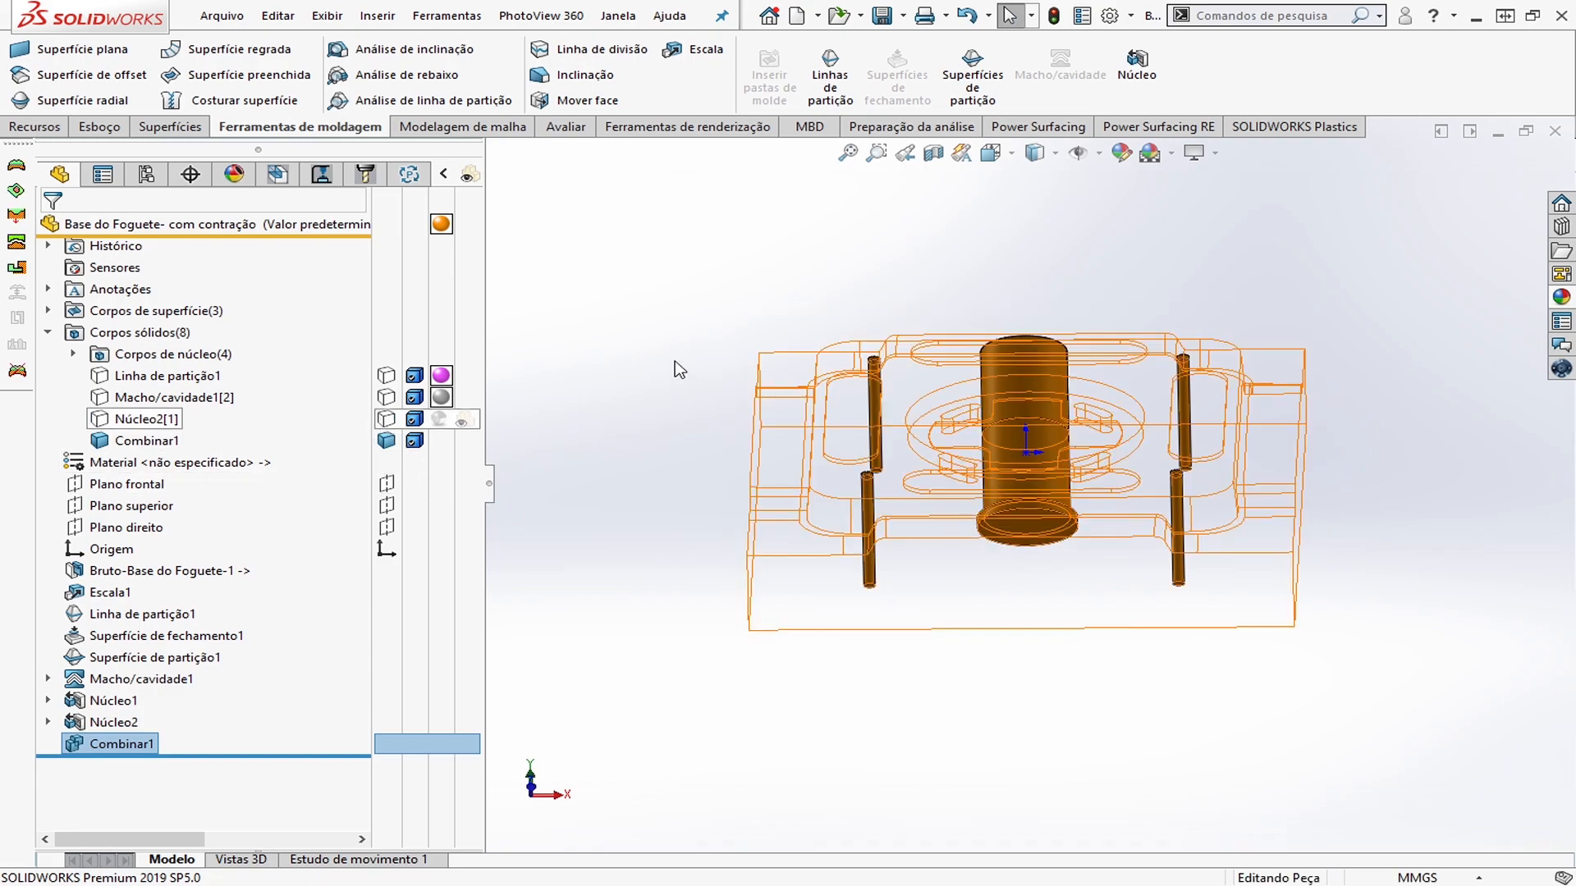
Show the Núcleo2[1] block again and hide the combined core to expose the stepped hole in the block's underside
{"action": "middle_click_drag", "start_coordinate": [862, 316], "coordinate": [931, 456]}
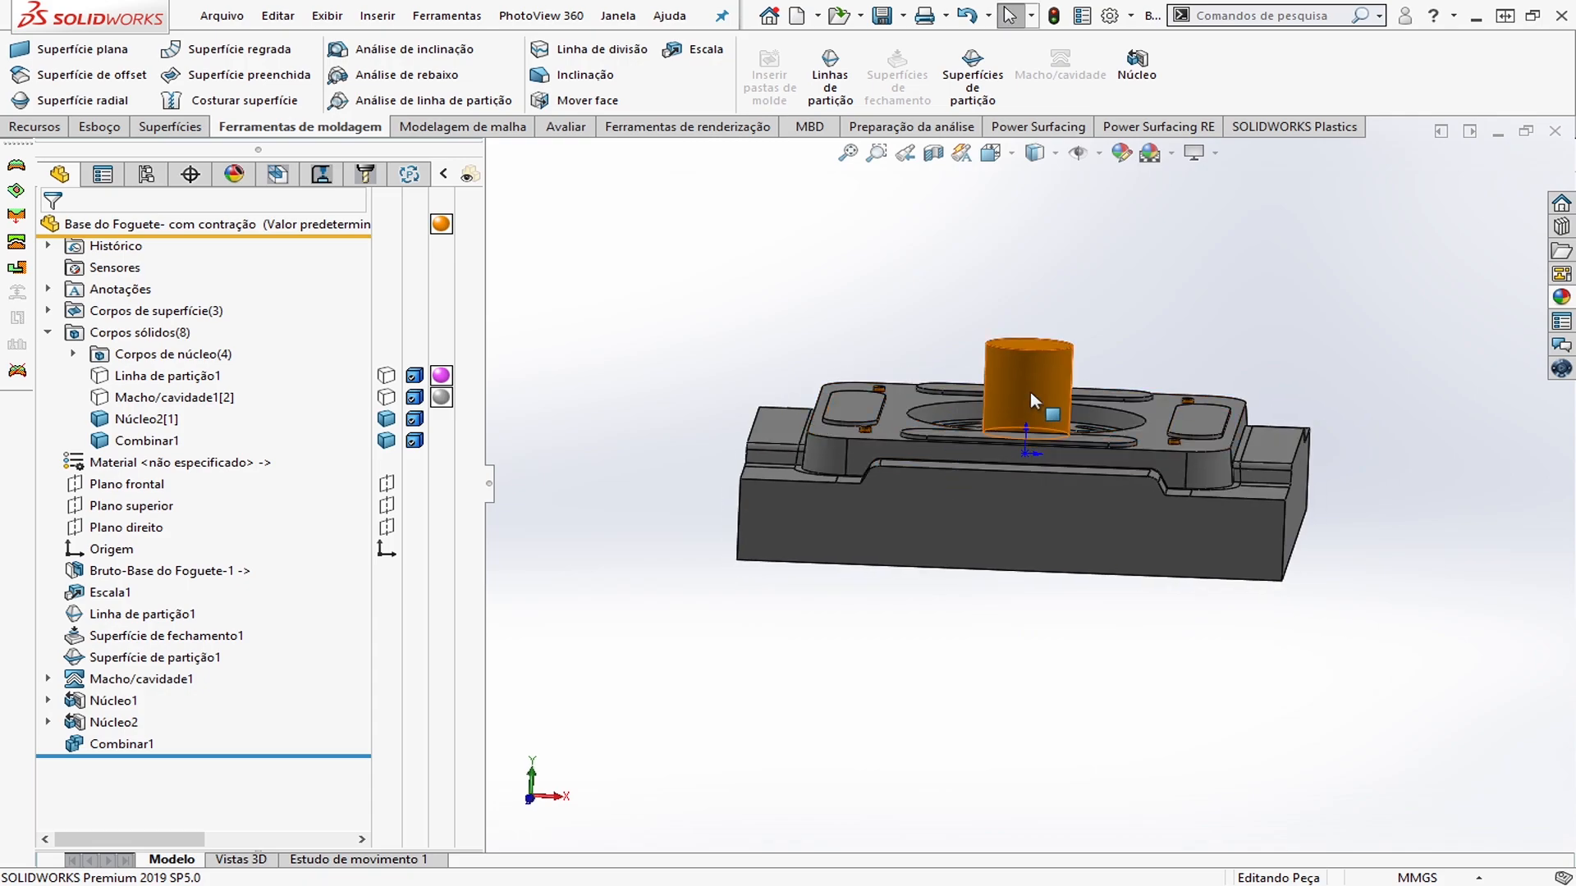
{"action": "key", "text": "Tab"}
{"action": "middle_click_drag", "start_coordinate": [1025, 583], "coordinate": [1042, 205]}
{"action": "middle_click_drag", "start_coordinate": [1038, 503], "coordinate": [1031, 281]}
{"action": "scroll", "coordinate": [1050, 381], "scroll_direction": "down", "scroll_amount": 5}
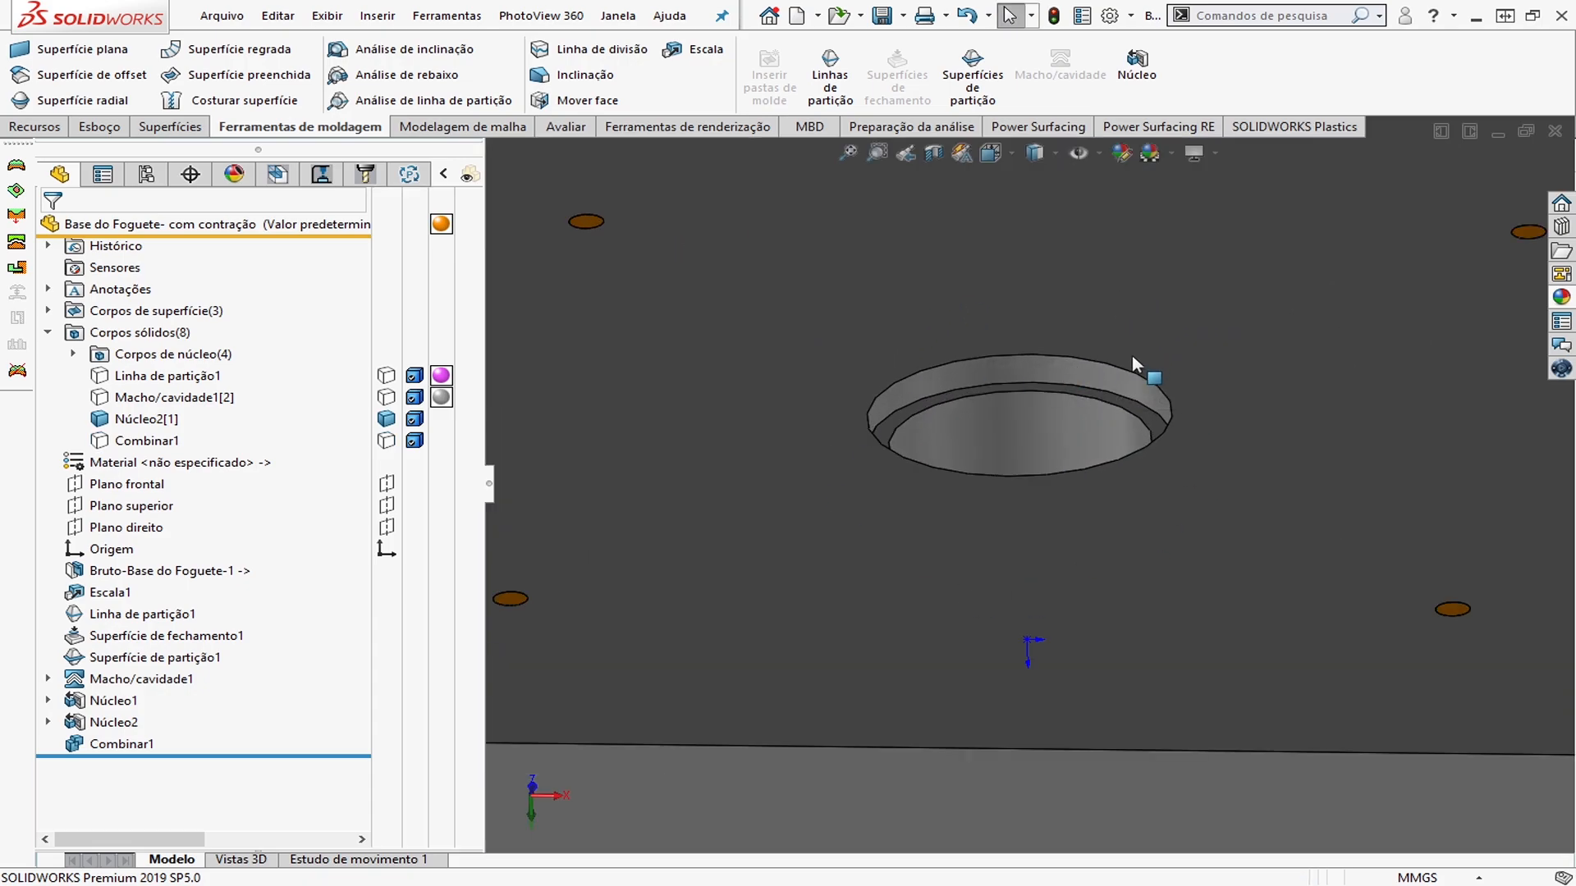
Chamfer the outer edge of the stepped hole on the block's underside by 1.5 mm at 45°
{"action": "scroll", "coordinate": [1133, 361], "scroll_direction": "up", "scroll_amount": 3}
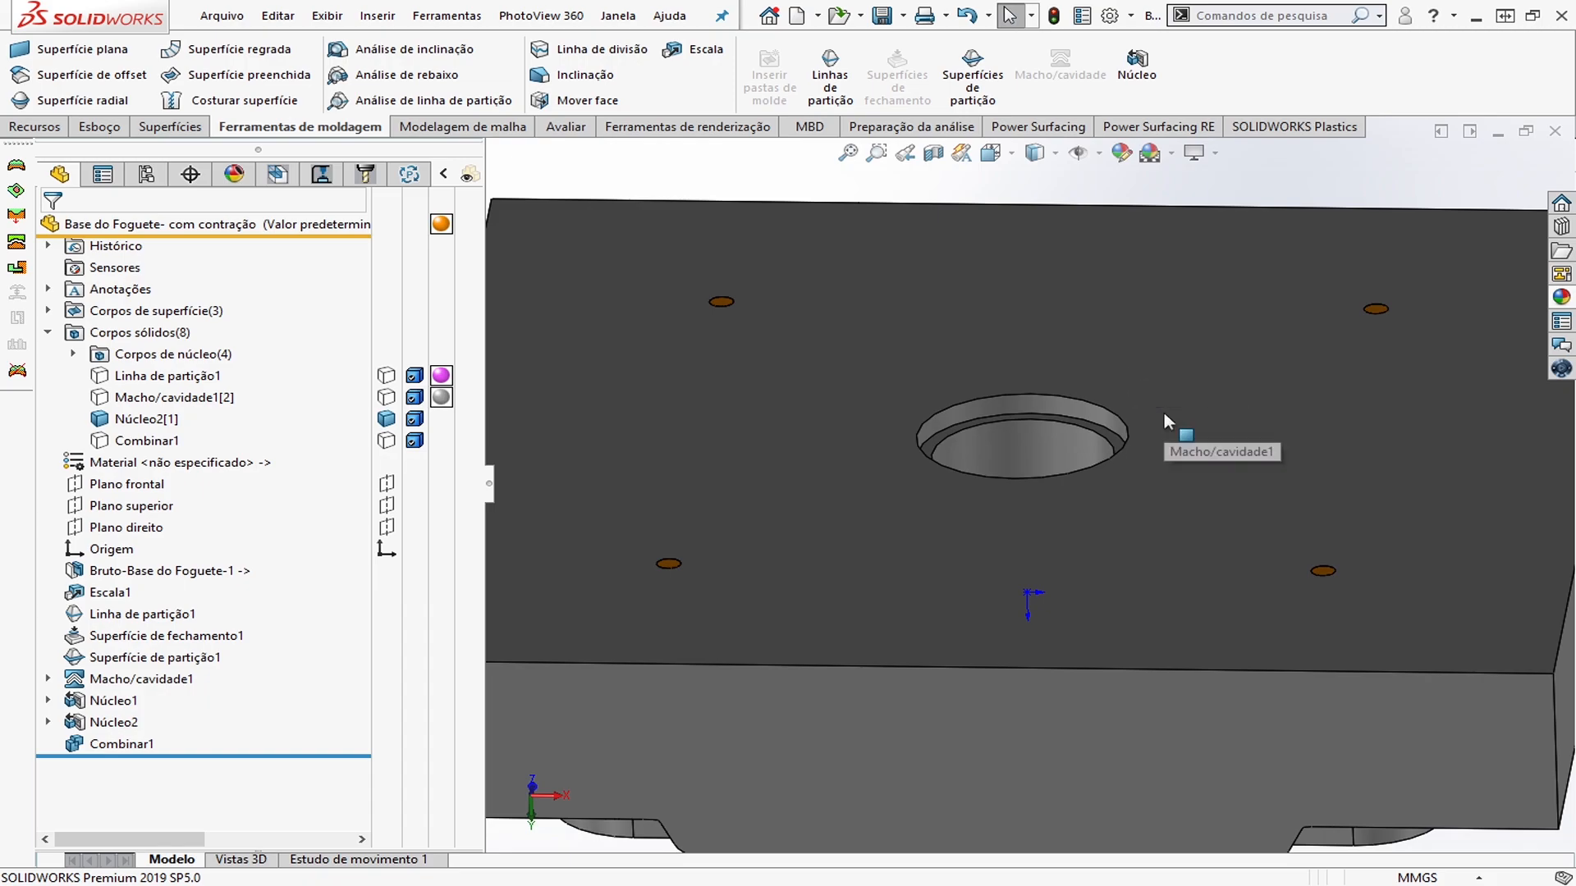
{"action": "scroll", "coordinate": [1100, 393], "scroll_direction": "up", "scroll_amount": 3}
{"action": "scroll", "coordinate": [1075, 427], "scroll_direction": "down", "scroll_amount": 6}
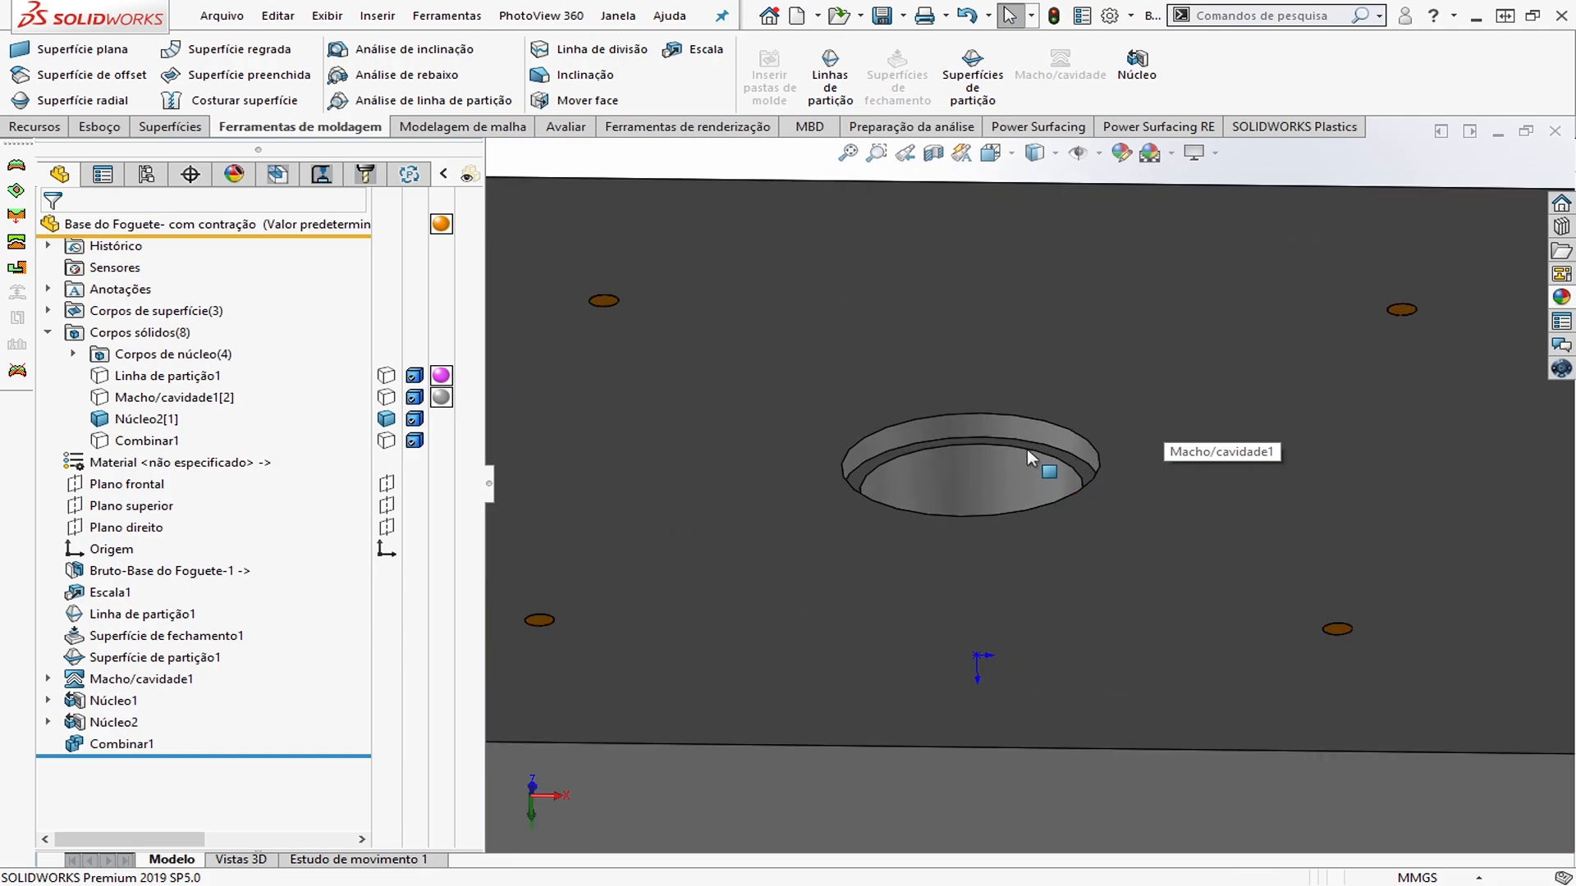
{"action": "left_click", "coordinate": [1029, 420]}
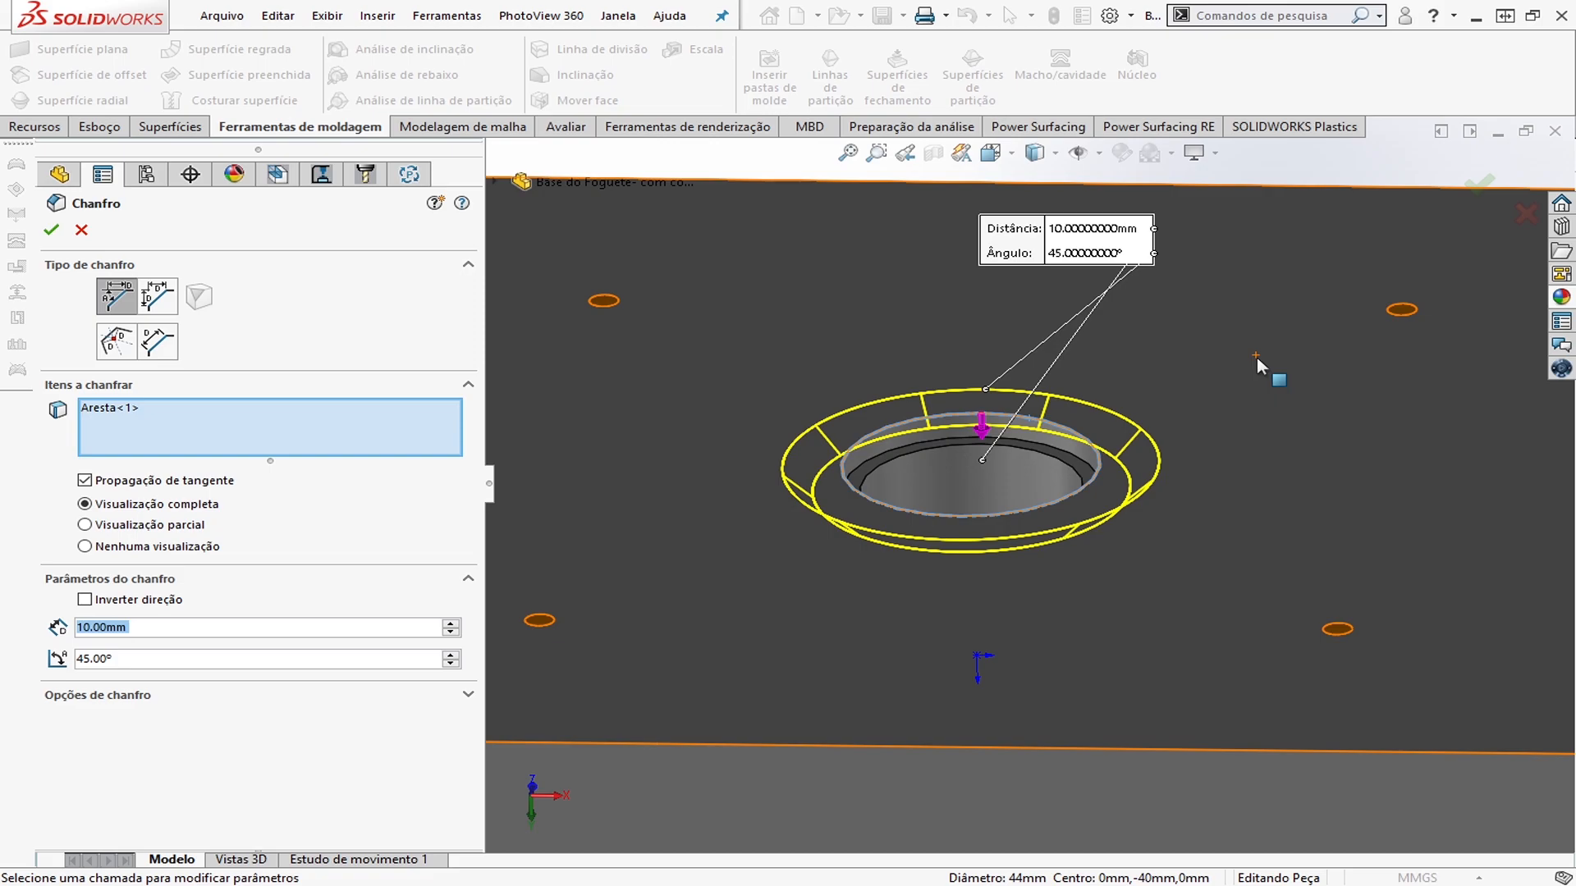
{"action": "type", "text": "1.5"}
{"action": "key", "text": "Return"}
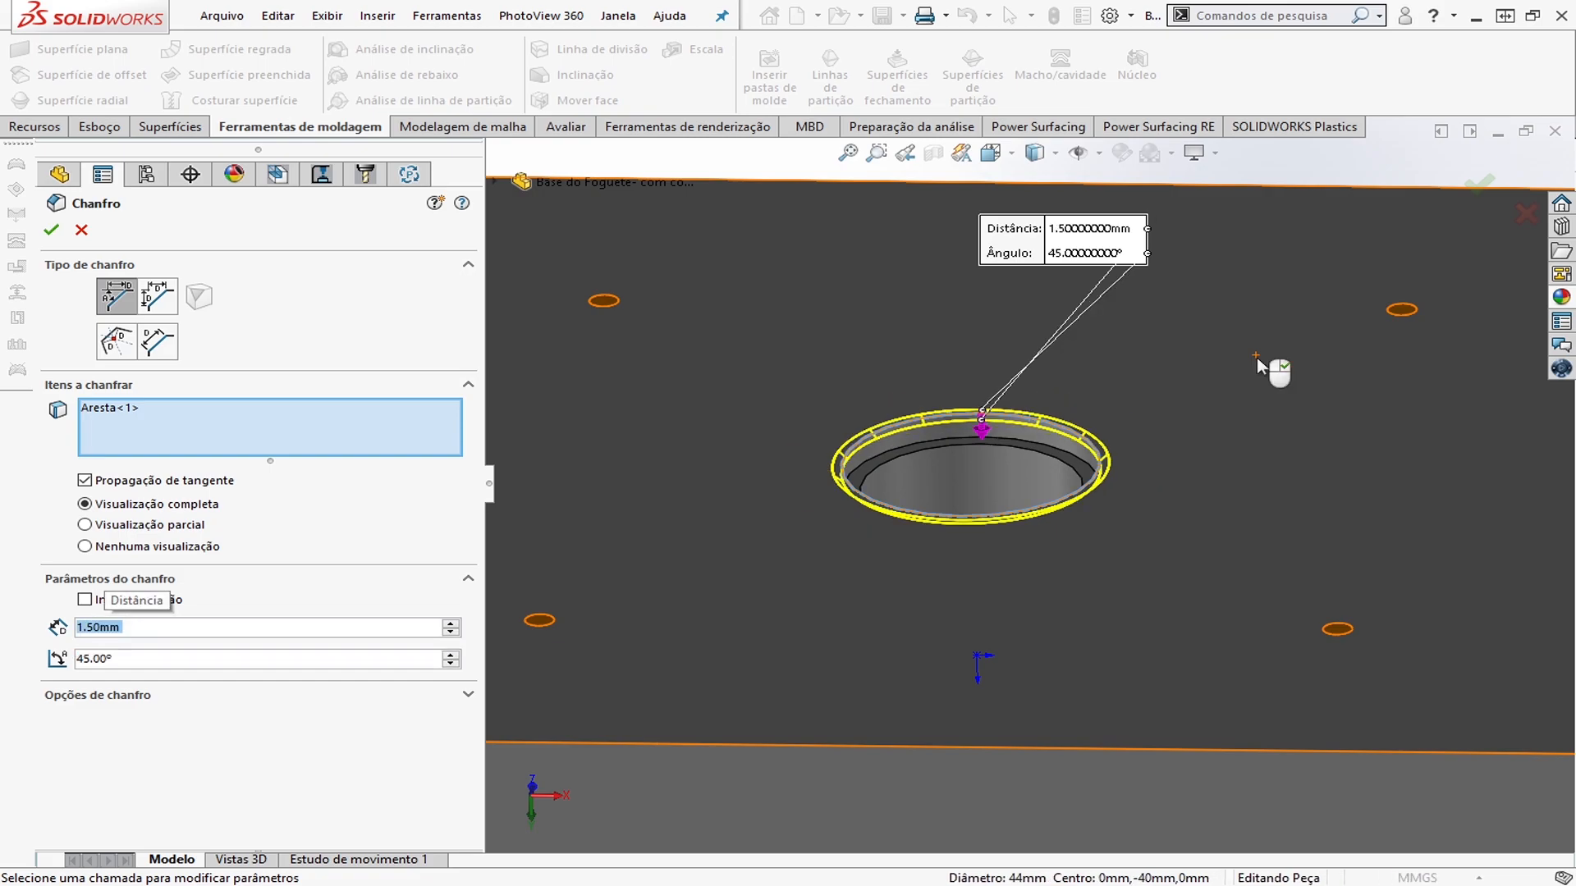
{"action": "right_click", "coordinate": [1256, 364]}
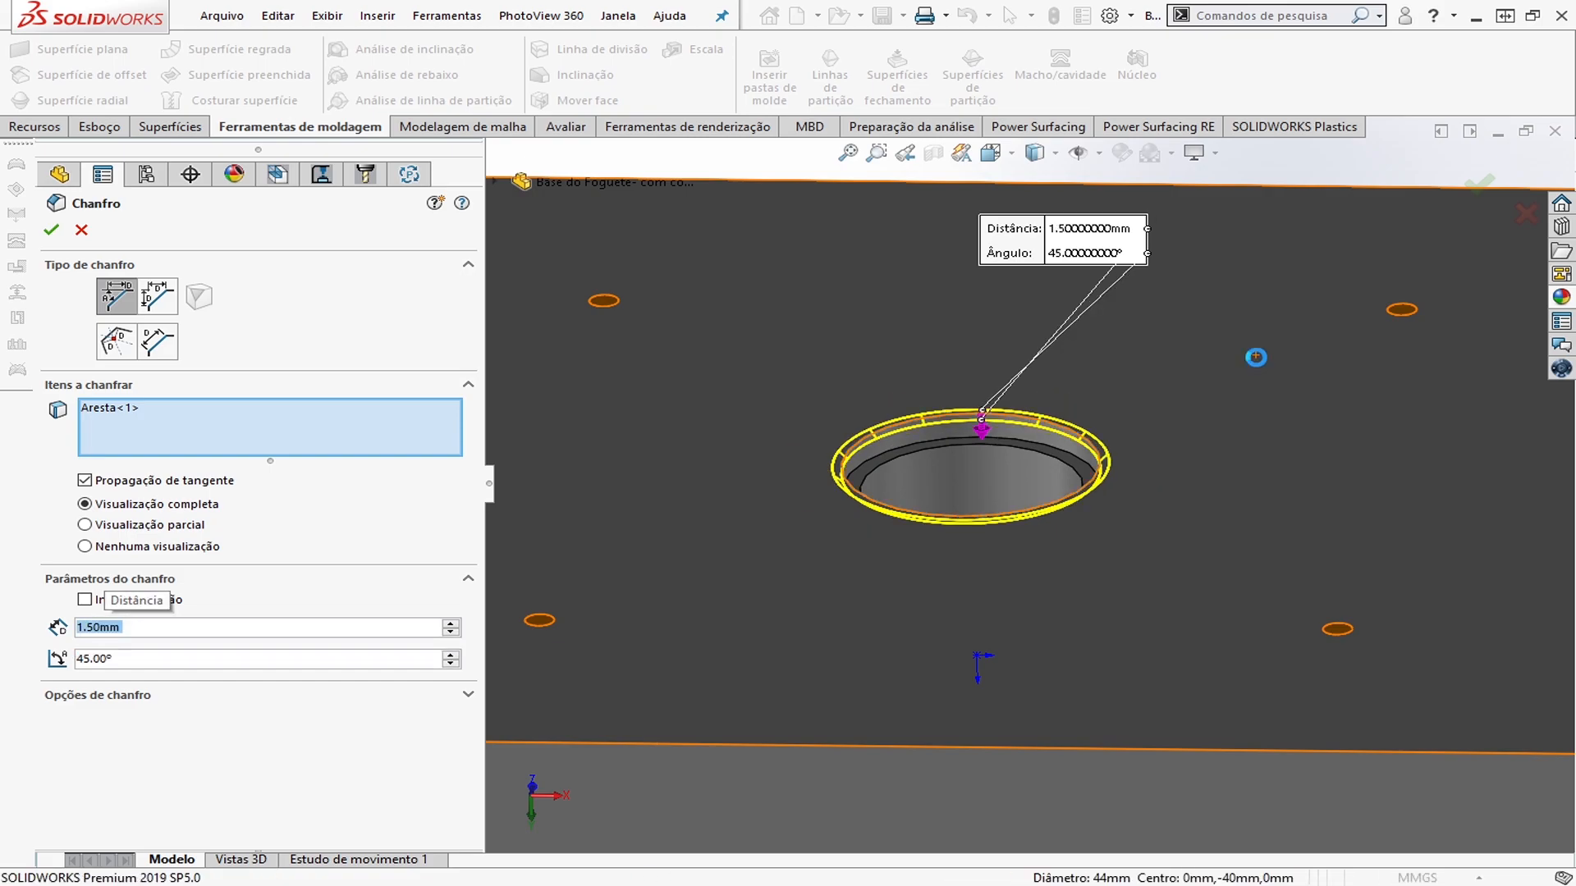
{"action": "scroll", "coordinate": [1277, 433], "scroll_direction": "up", "scroll_amount": 3}
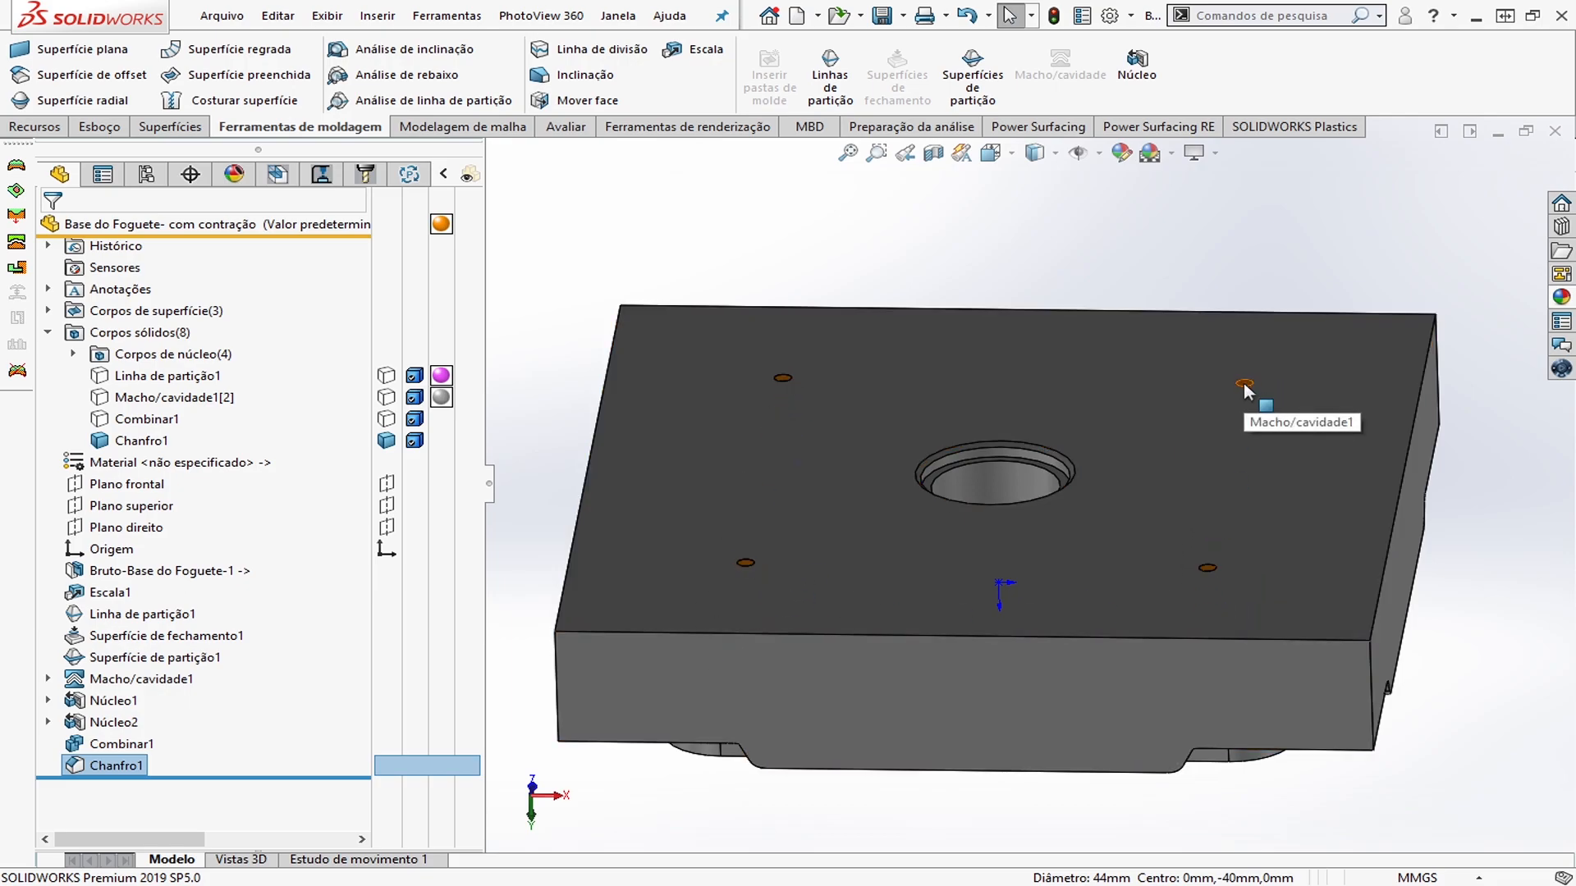
Show the combined core again and inspect its fit in the chamfered block from above and below
{"action": "middle_click_drag", "start_coordinate": [1012, 391], "coordinate": [1179, 464]}
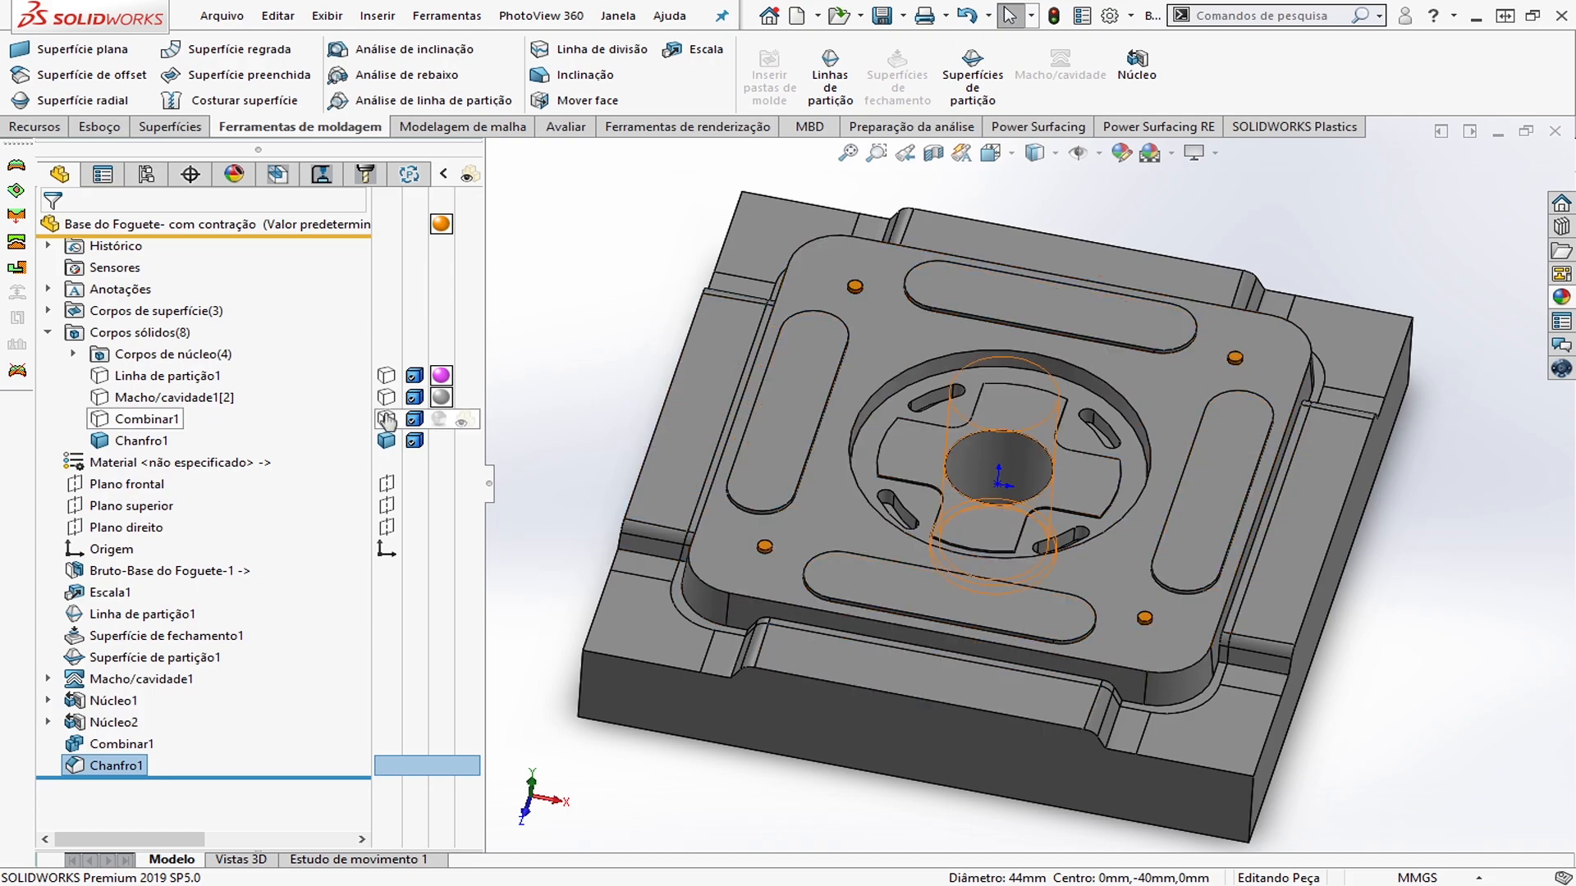
{"action": "scroll", "coordinate": [1079, 617], "scroll_direction": "up", "scroll_amount": 2}
{"action": "middle_click_drag", "start_coordinate": [1079, 617], "coordinate": [1129, 168]}
{"action": "left_click", "coordinate": [1377, 504]}
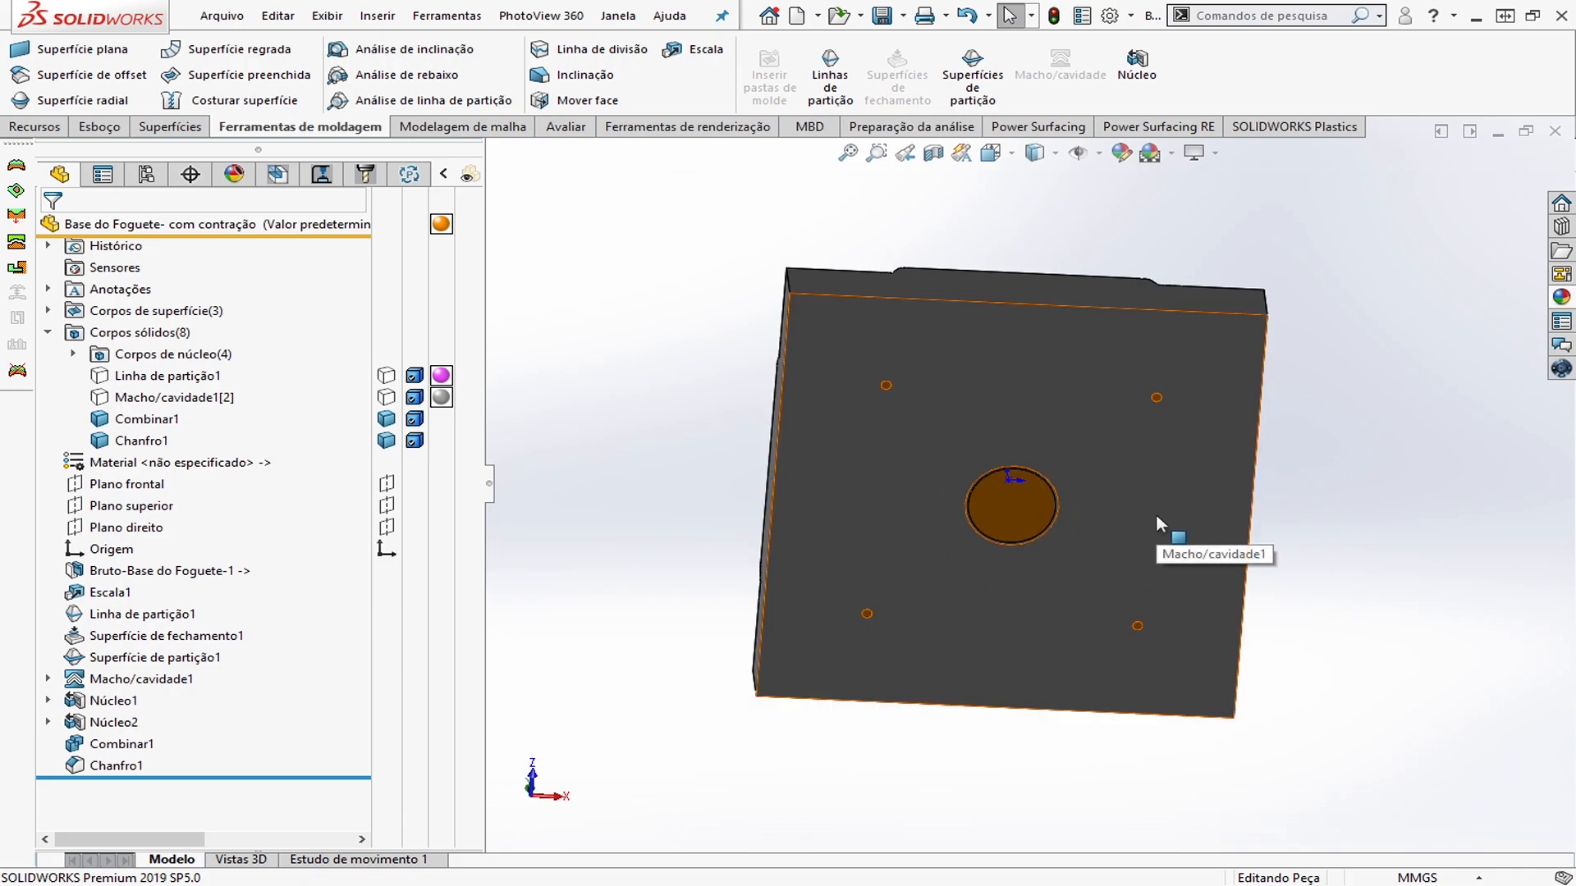
{"action": "middle_click_drag", "start_coordinate": [1116, 421], "coordinate": [1024, 749]}
{"action": "scroll", "coordinate": [1056, 513], "scroll_direction": "down", "scroll_amount": 1}
{"action": "middle_click_drag", "start_coordinate": [1056, 513], "coordinate": [1051, 533]}
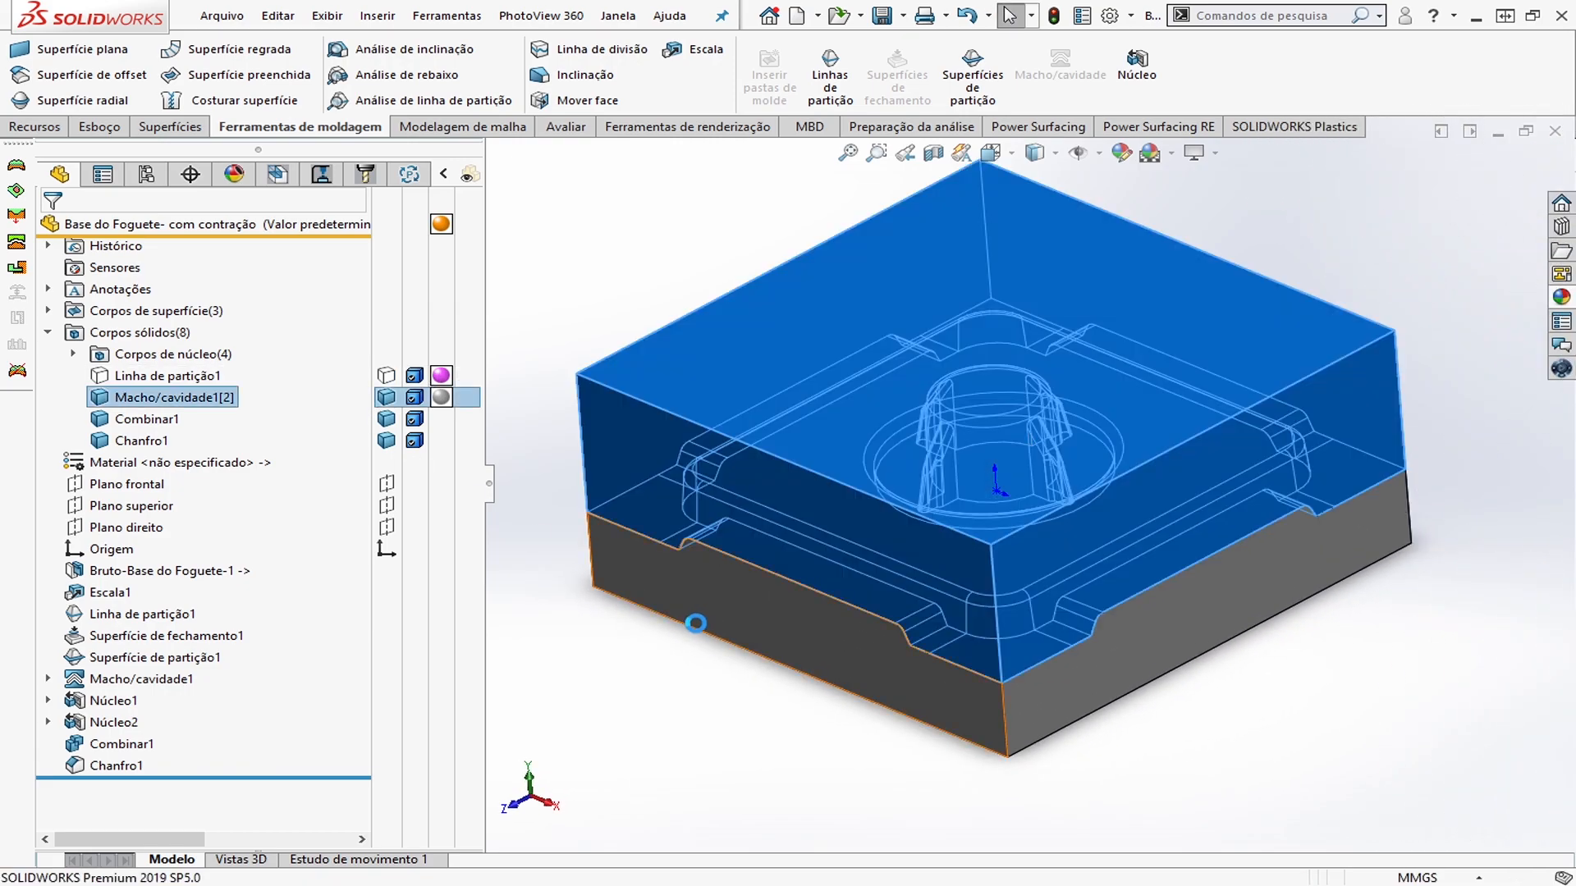
Show the Macho/cavidade1[2] body, then hide the chamfered block and the combined core, leaving the pins visible
{"action": "left_click", "coordinate": [689, 622]}
{"action": "scroll", "coordinate": [762, 617], "scroll_direction": "up", "scroll_amount": 1}
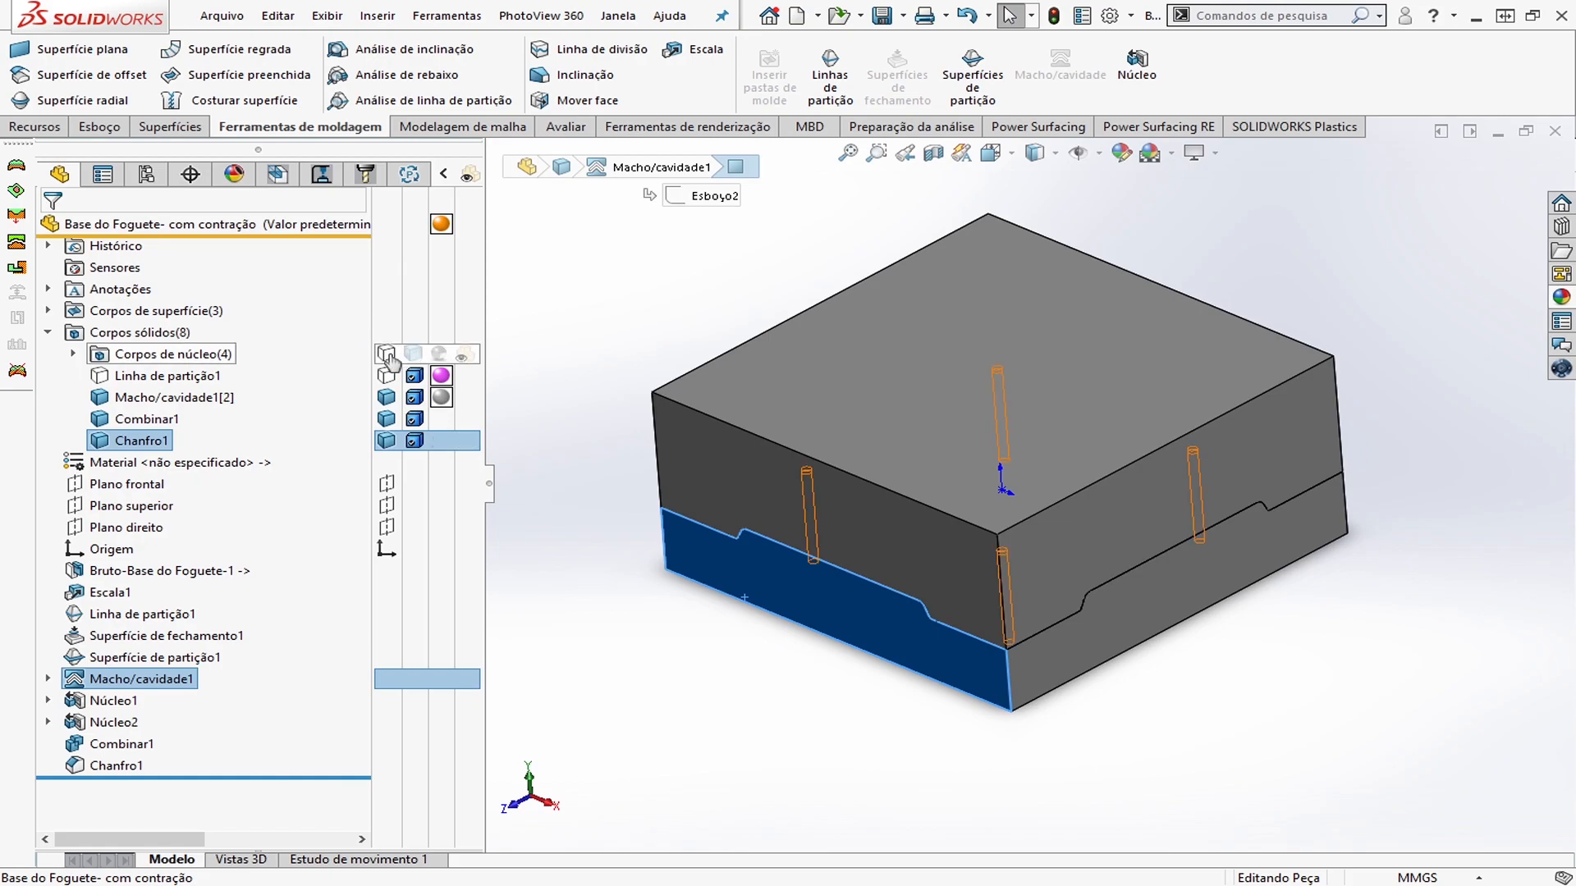
{"action": "left_click", "coordinate": [390, 354]}
{"action": "left_click", "coordinate": [553, 311]}
{"action": "middle_click_drag", "start_coordinate": [870, 673], "coordinate": [1022, 394]}
{"action": "key", "text": "Tab"}
{"action": "key", "text": "Tab"}
Examine the narrow rib slots around the circular recess in the centre of the cavity block
{"action": "scroll", "coordinate": [996, 435], "scroll_direction": "down", "scroll_amount": 3}
{"action": "scroll", "coordinate": [1003, 410], "scroll_direction": "down", "scroll_amount": 2}
{"action": "scroll", "coordinate": [1000, 409], "scroll_direction": "up", "scroll_amount": 1}
{"action": "scroll", "coordinate": [995, 398], "scroll_direction": "down", "scroll_amount": 2}
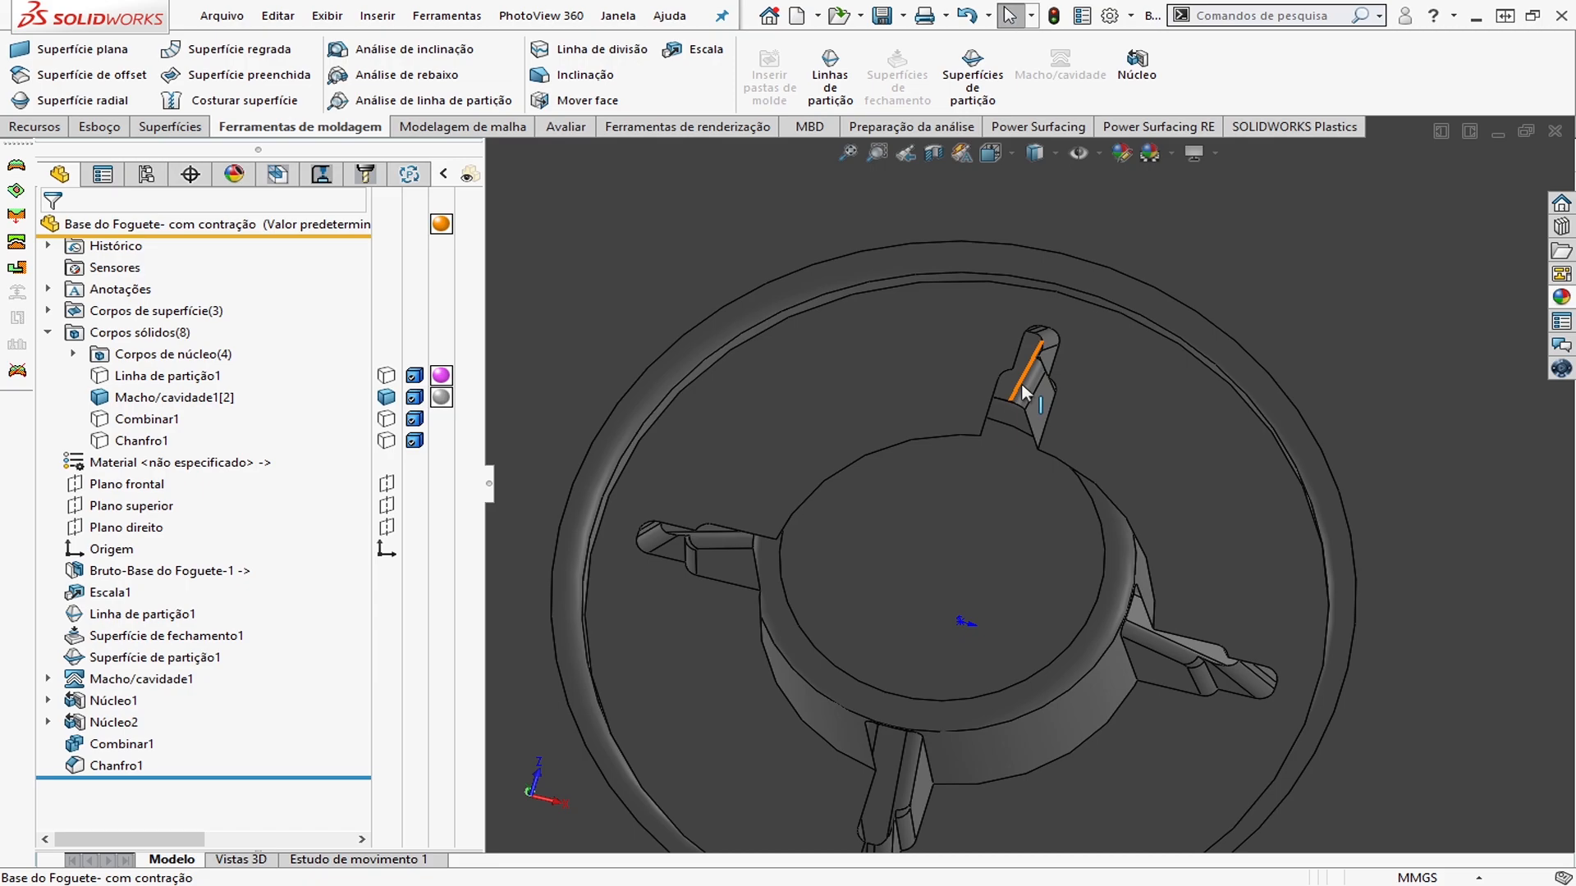
{"action": "scroll", "coordinate": [1022, 392], "scroll_direction": "up", "scroll_amount": 8}
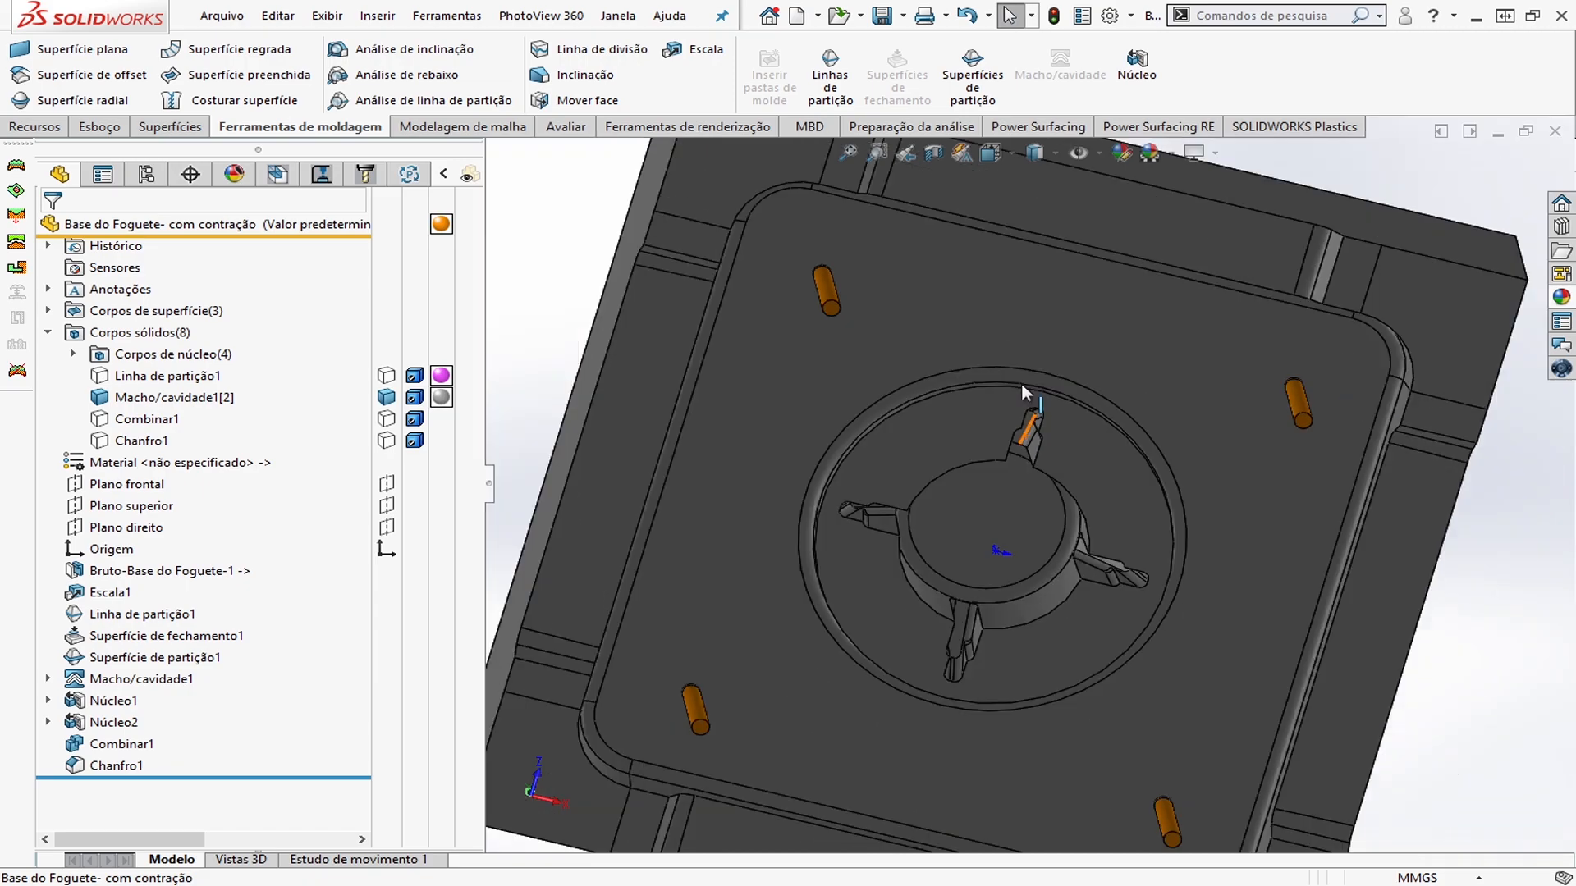
Show the Linha de partição1 body to inspect it seated in the cavity block, and hide it again
{"action": "middle_click_drag", "start_coordinate": [1032, 453], "coordinate": [952, 501]}
{"action": "left_click", "coordinate": [389, 377]}
{"action": "middle_click_drag", "start_coordinate": [890, 303], "coordinate": [891, 383]}
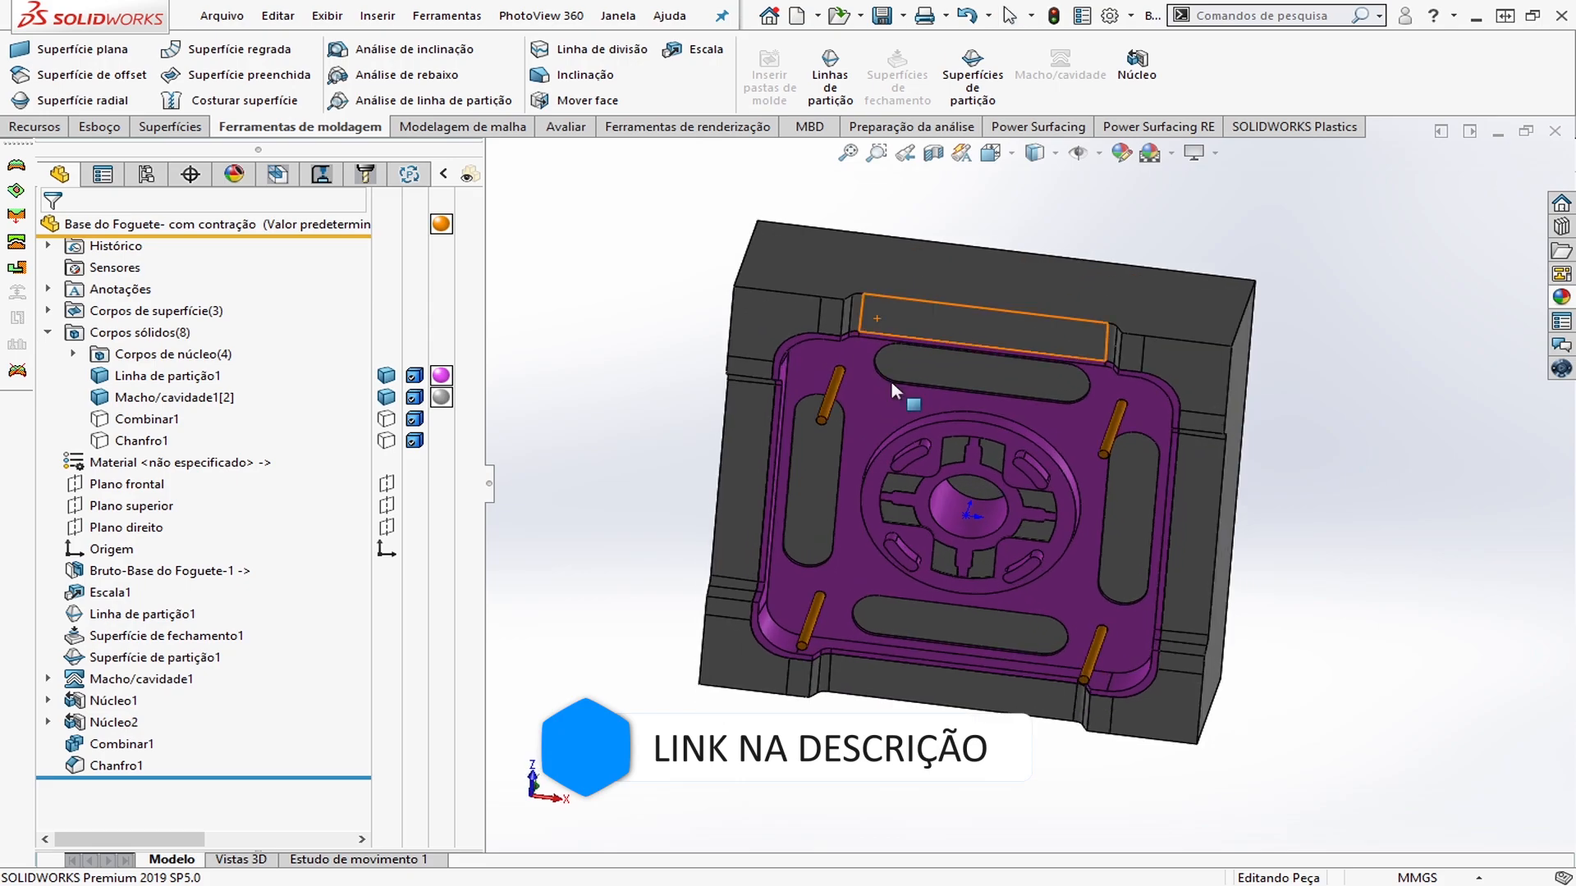
{"action": "left_click", "coordinate": [386, 375]}
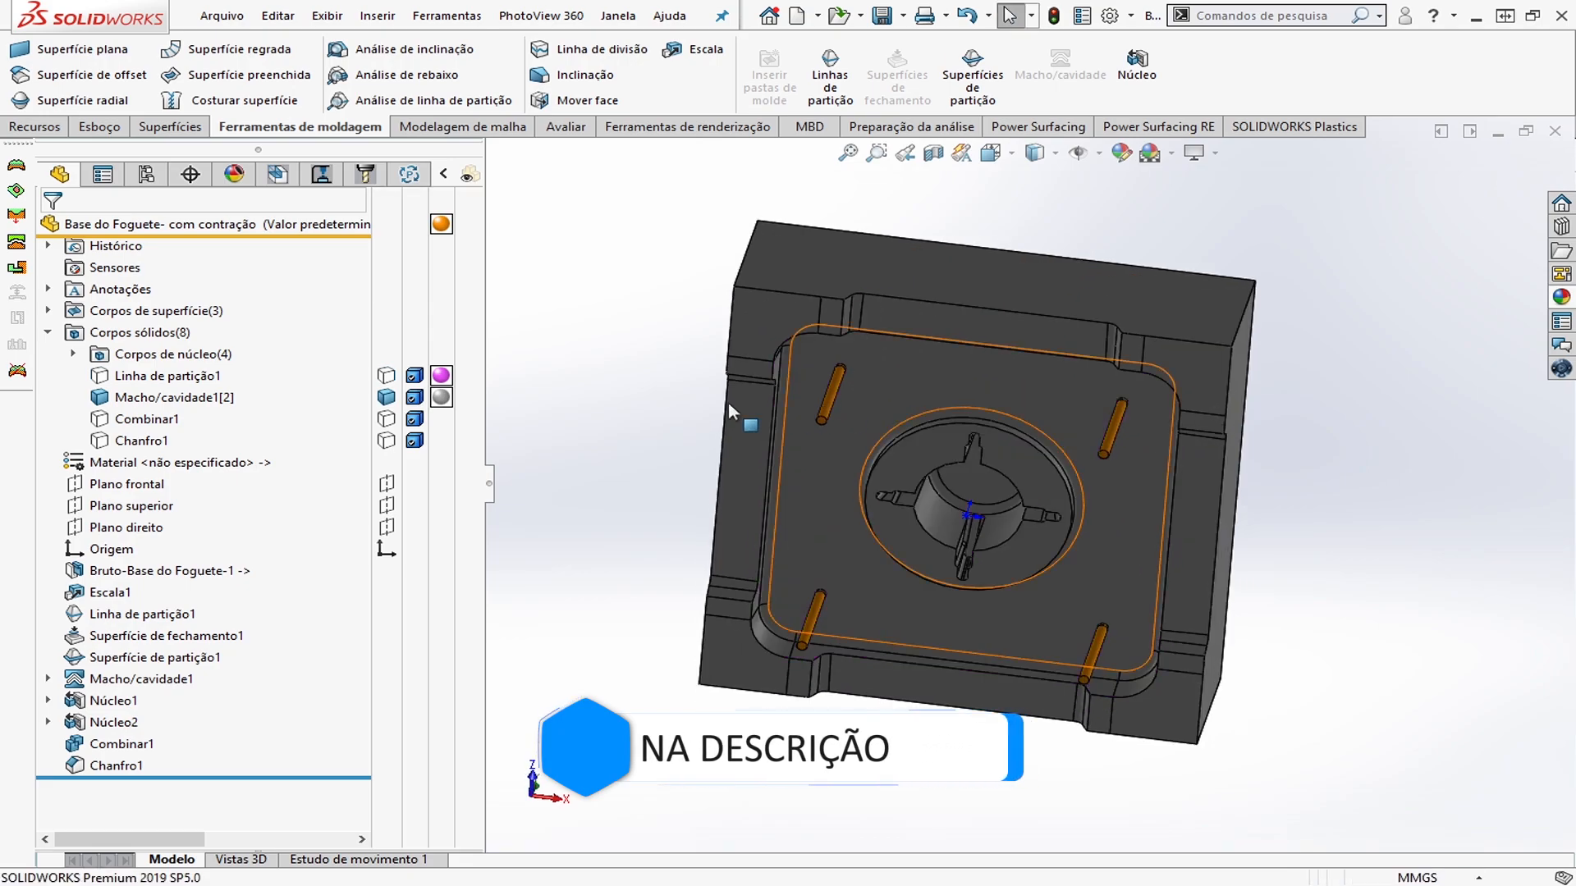
Show the Combinar1 and Chanfro1 bodies, inspect the closed mold from the side, and hide the Macho/cavidade1[2] body
{"action": "left_click", "coordinate": [386, 420]}
{"action": "left_click", "coordinate": [658, 280]}
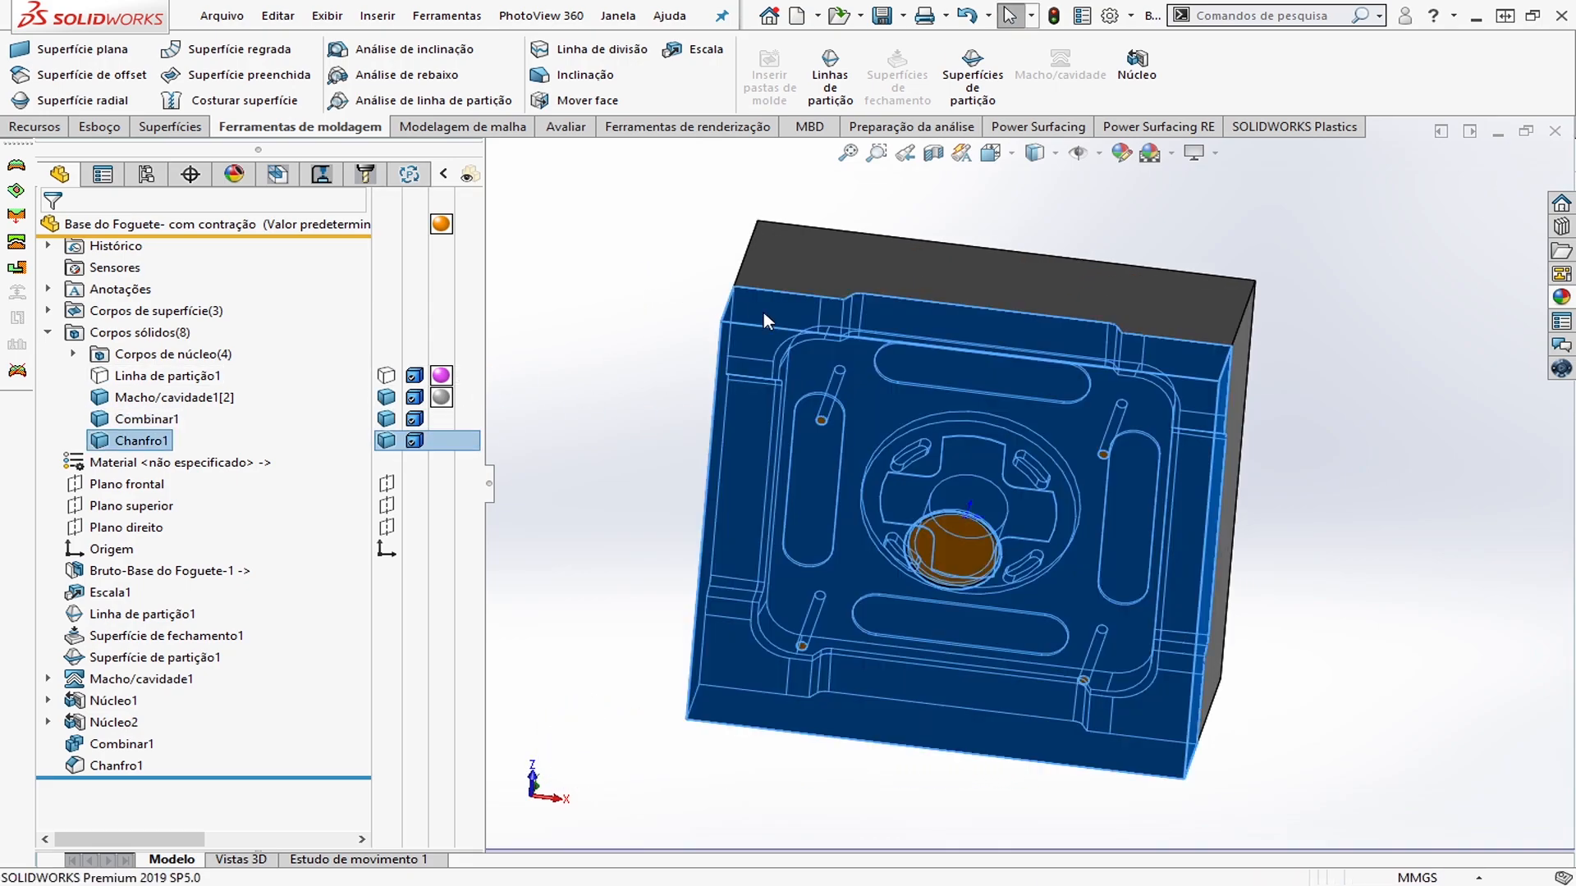
{"action": "scroll", "coordinate": [792, 323], "scroll_direction": "up", "scroll_amount": 3}
{"action": "middle_click_drag", "start_coordinate": [991, 328], "coordinate": [1001, 546]}
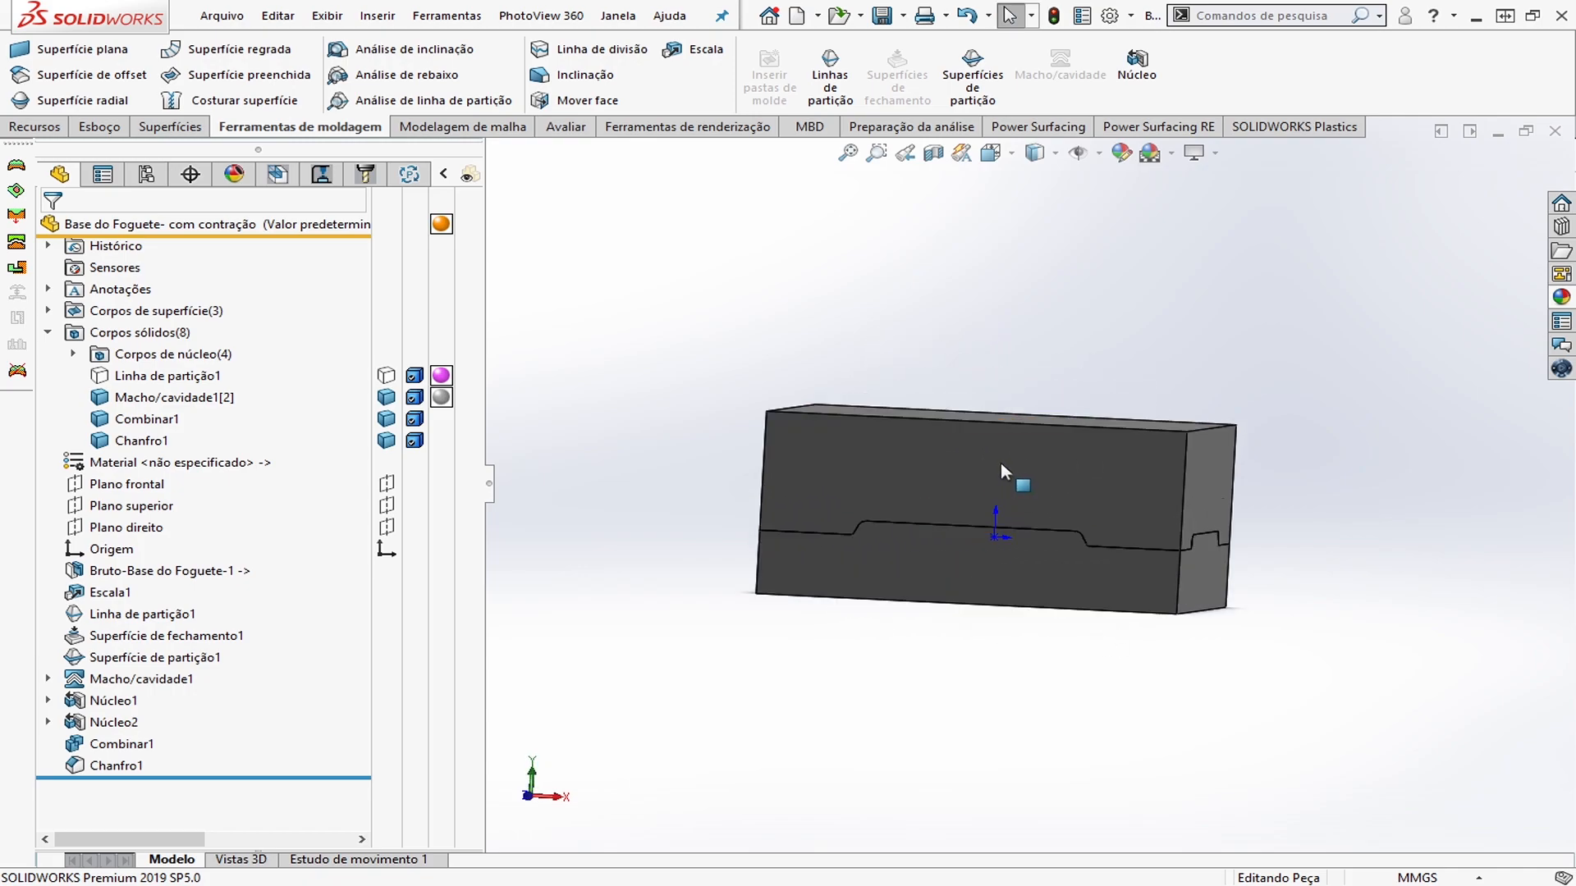
{"action": "key", "text": "Tab"}
{"action": "middle_click_drag", "start_coordinate": [1001, 463], "coordinate": [876, 507]}
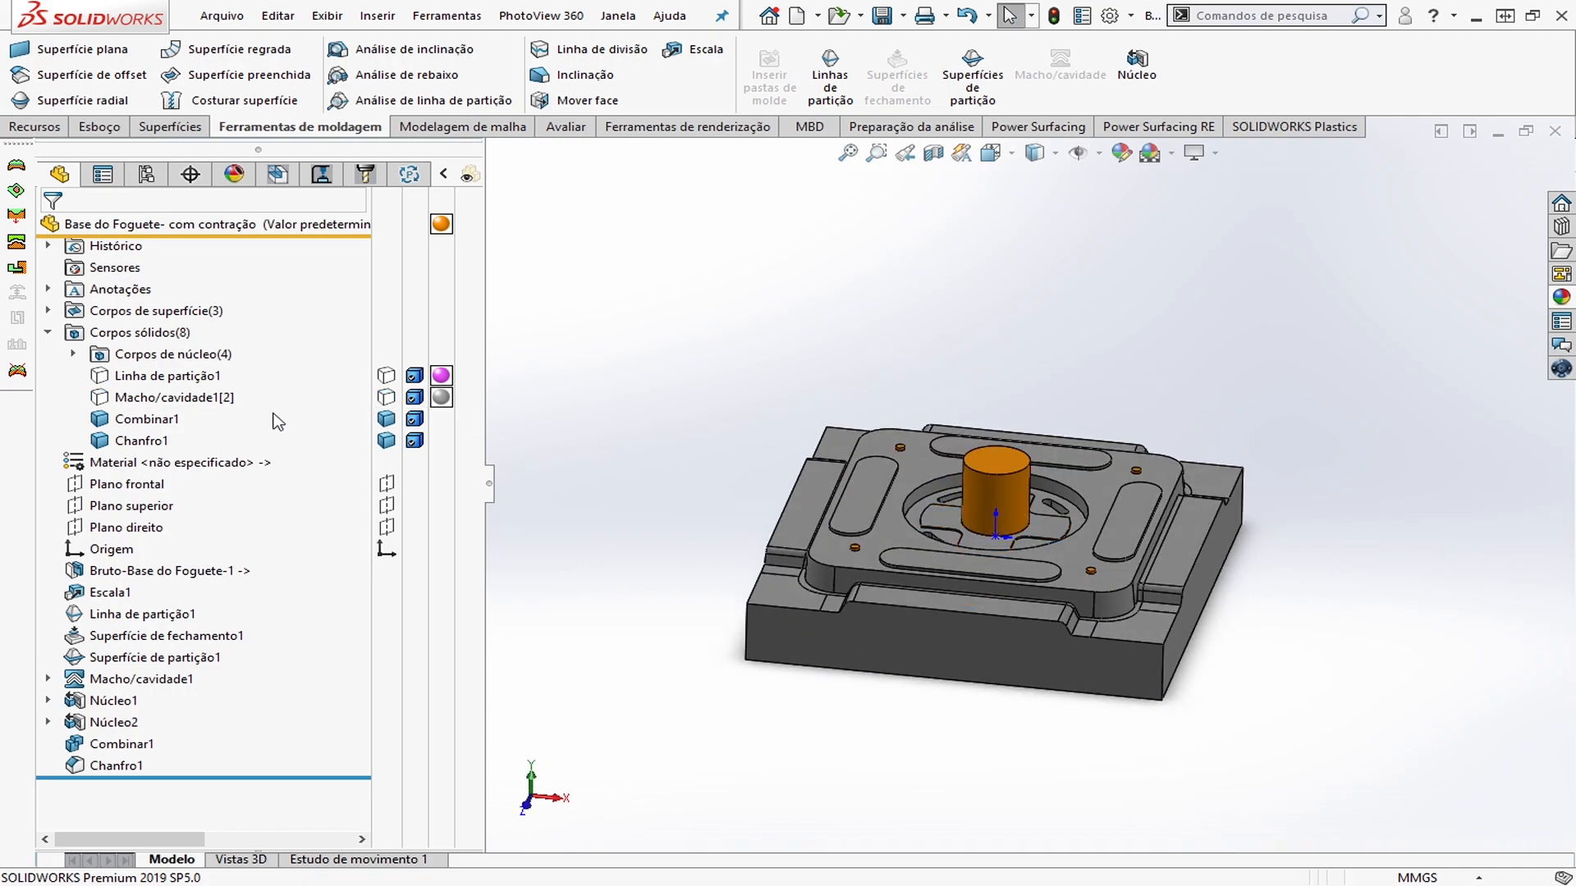
Highlight the four core bodies Núcleo1[3] to Núcleo1[6] to locate the corner pins in the block
{"action": "left_click", "coordinate": [73, 354]}
{"action": "left_click", "coordinate": [177, 377]}
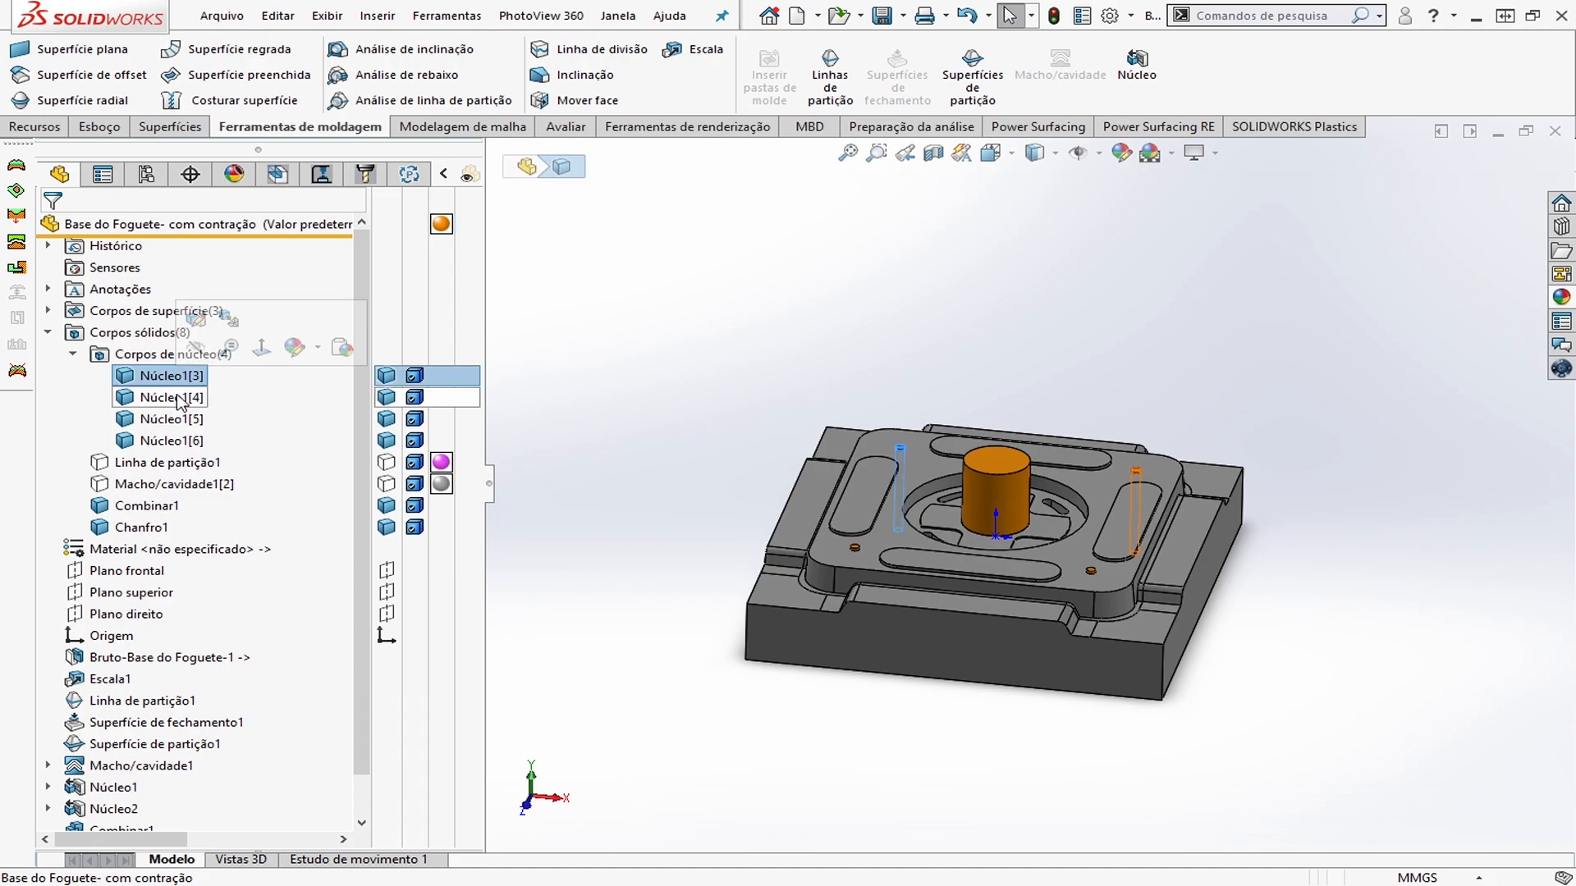
{"action": "left_click", "coordinate": [164, 398], "text": "ctrl"}
{"action": "left_click", "coordinate": [164, 418], "text": "ctrl"}
{"action": "left_click", "coordinate": [165, 440], "text": "ctrl"}
{"action": "key", "text": "Escape"}
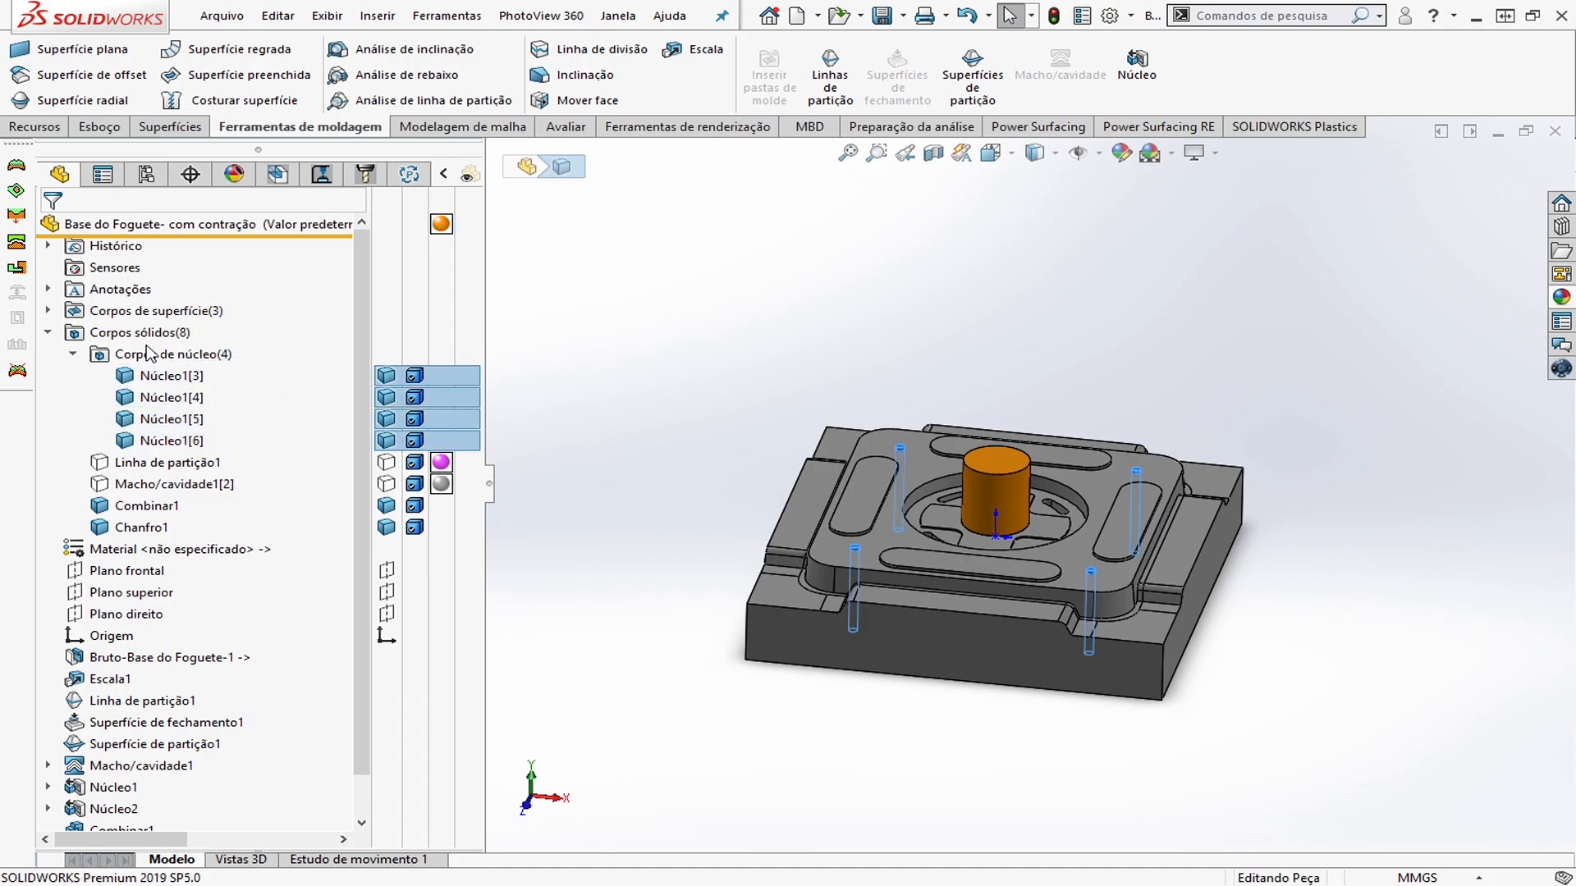
{"action": "left_click", "coordinate": [73, 354]}
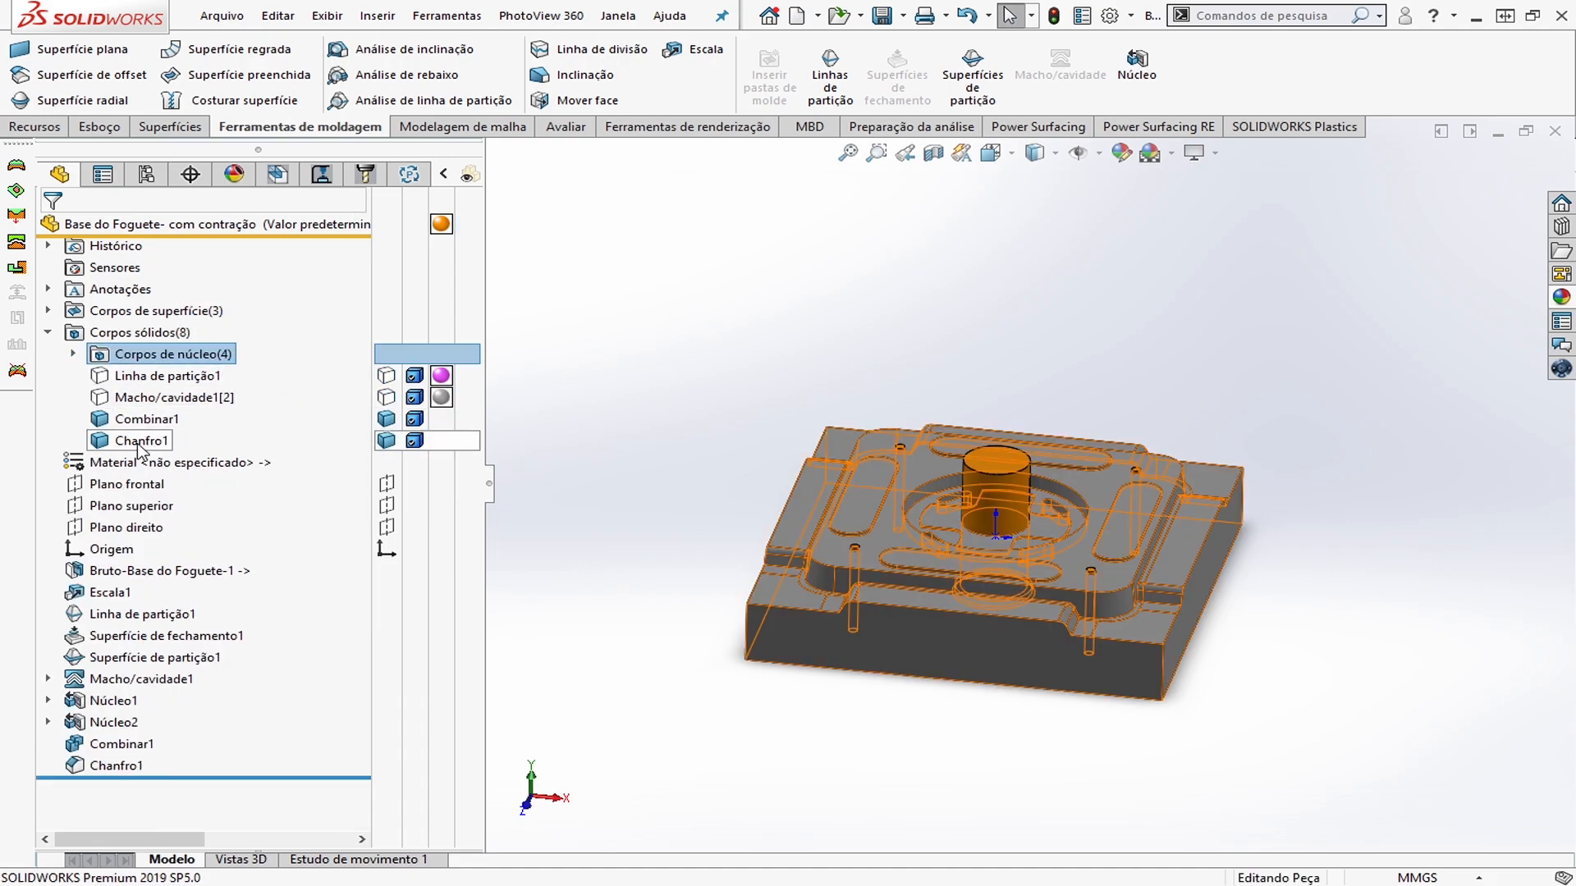
Look at the body commands offered for the Chanfro1 block without applying any
{"action": "left_click", "coordinate": [140, 443]}
{"action": "right_click", "coordinate": [130, 447]}
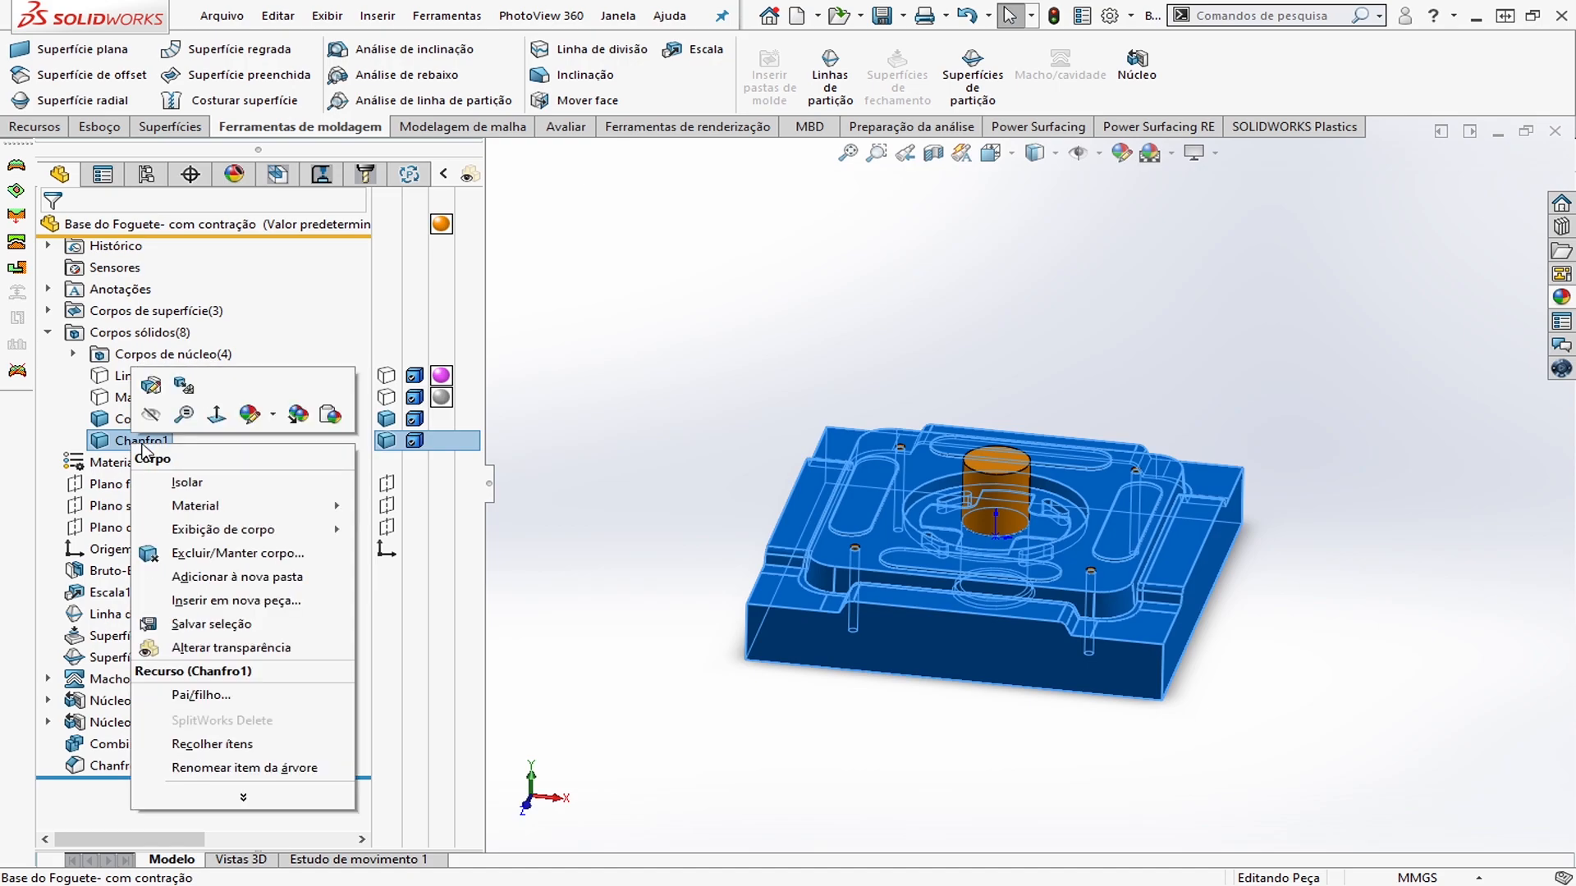
{"action": "left_click", "coordinate": [726, 451]}
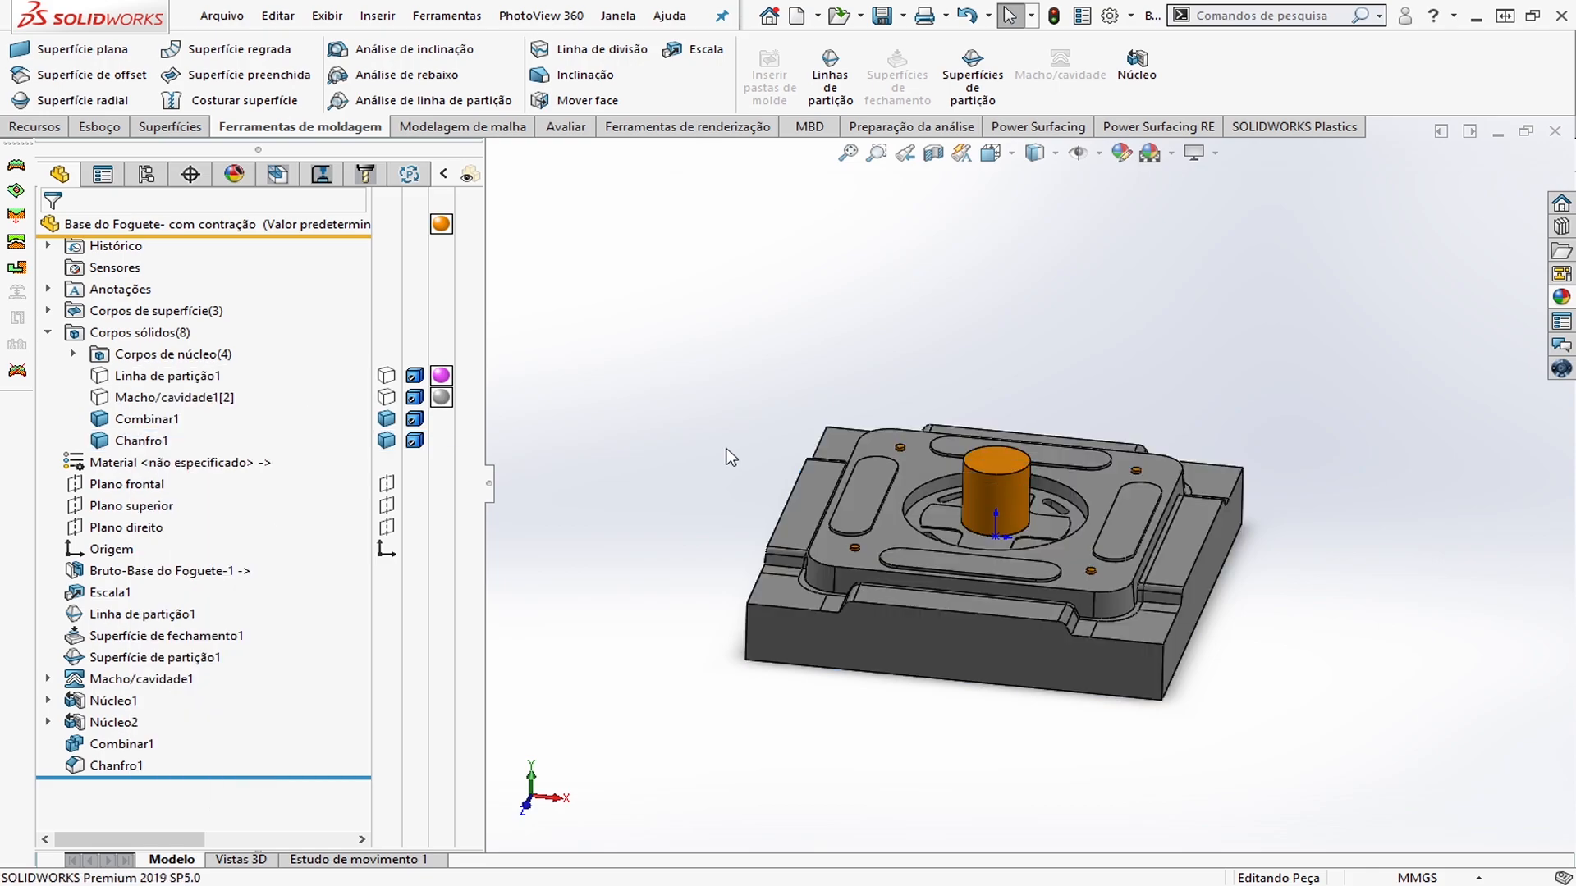
Orient the mold to the top view and open a new sketch on Plano superior
{"action": "scroll", "coordinate": [1334, 524], "scroll_direction": "up", "scroll_amount": 2}
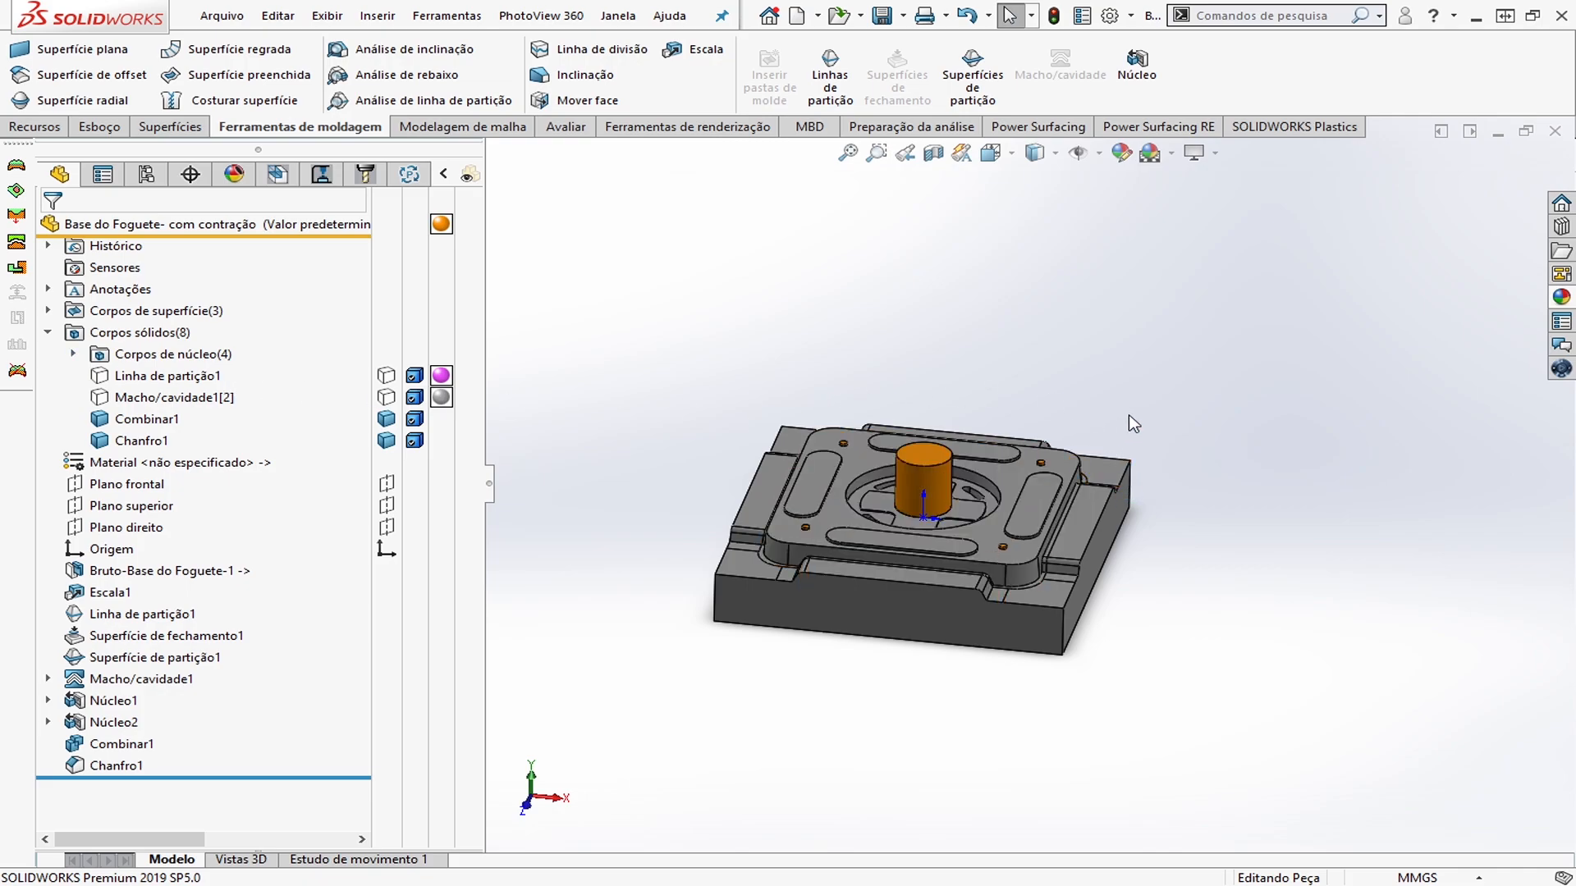
{"action": "key", "text": "ctrl+1"}
{"action": "key", "text": "ctrl+5"}
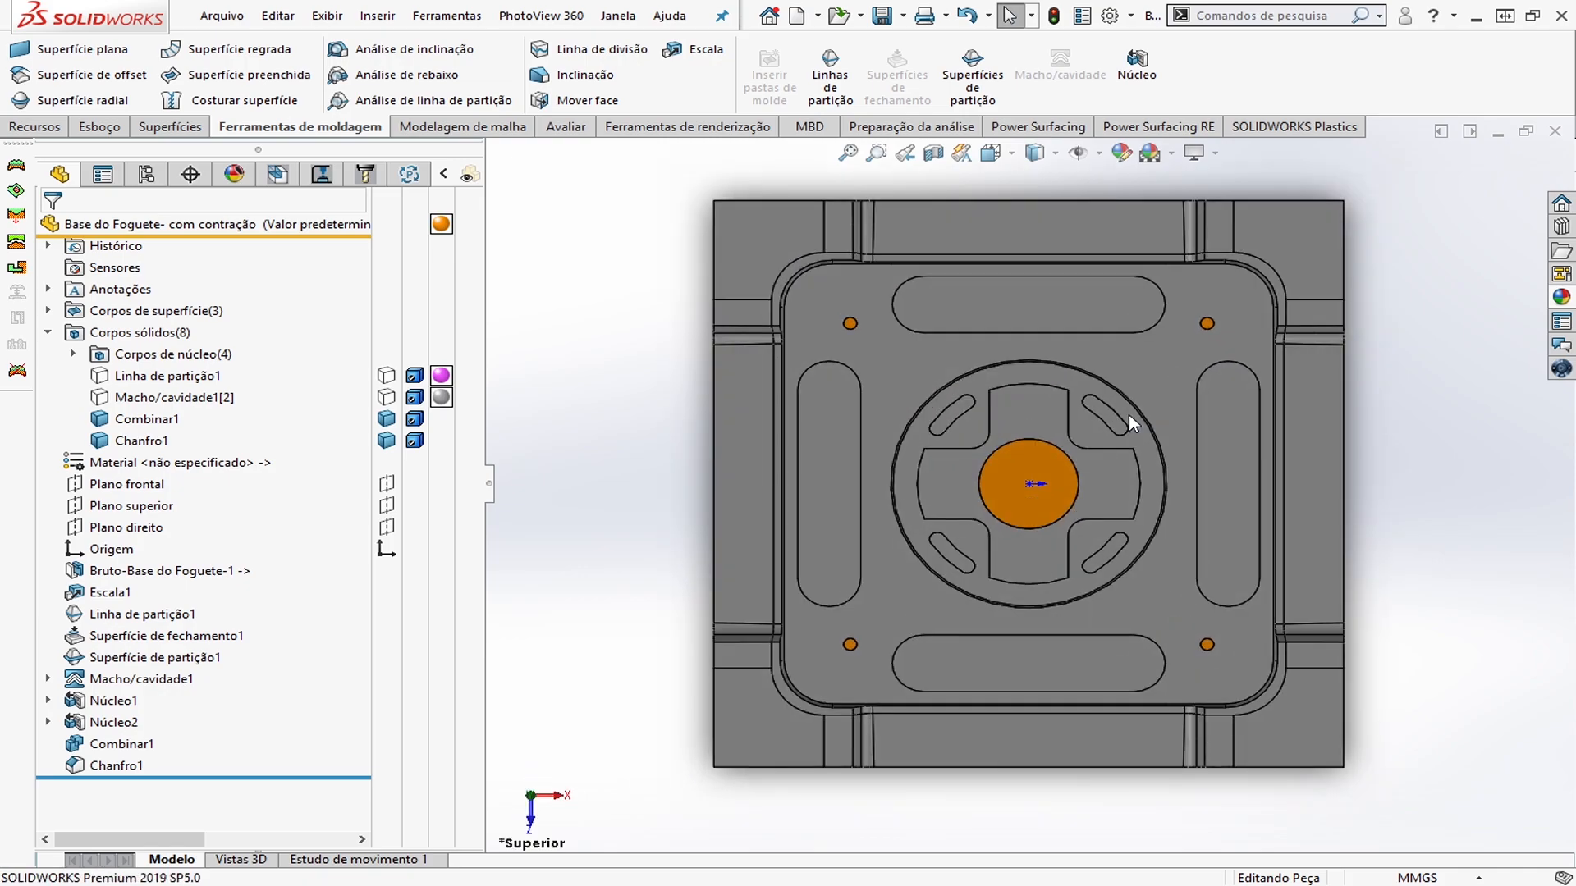
{"action": "scroll", "coordinate": [1099, 469], "scroll_direction": "down", "scroll_amount": 1}
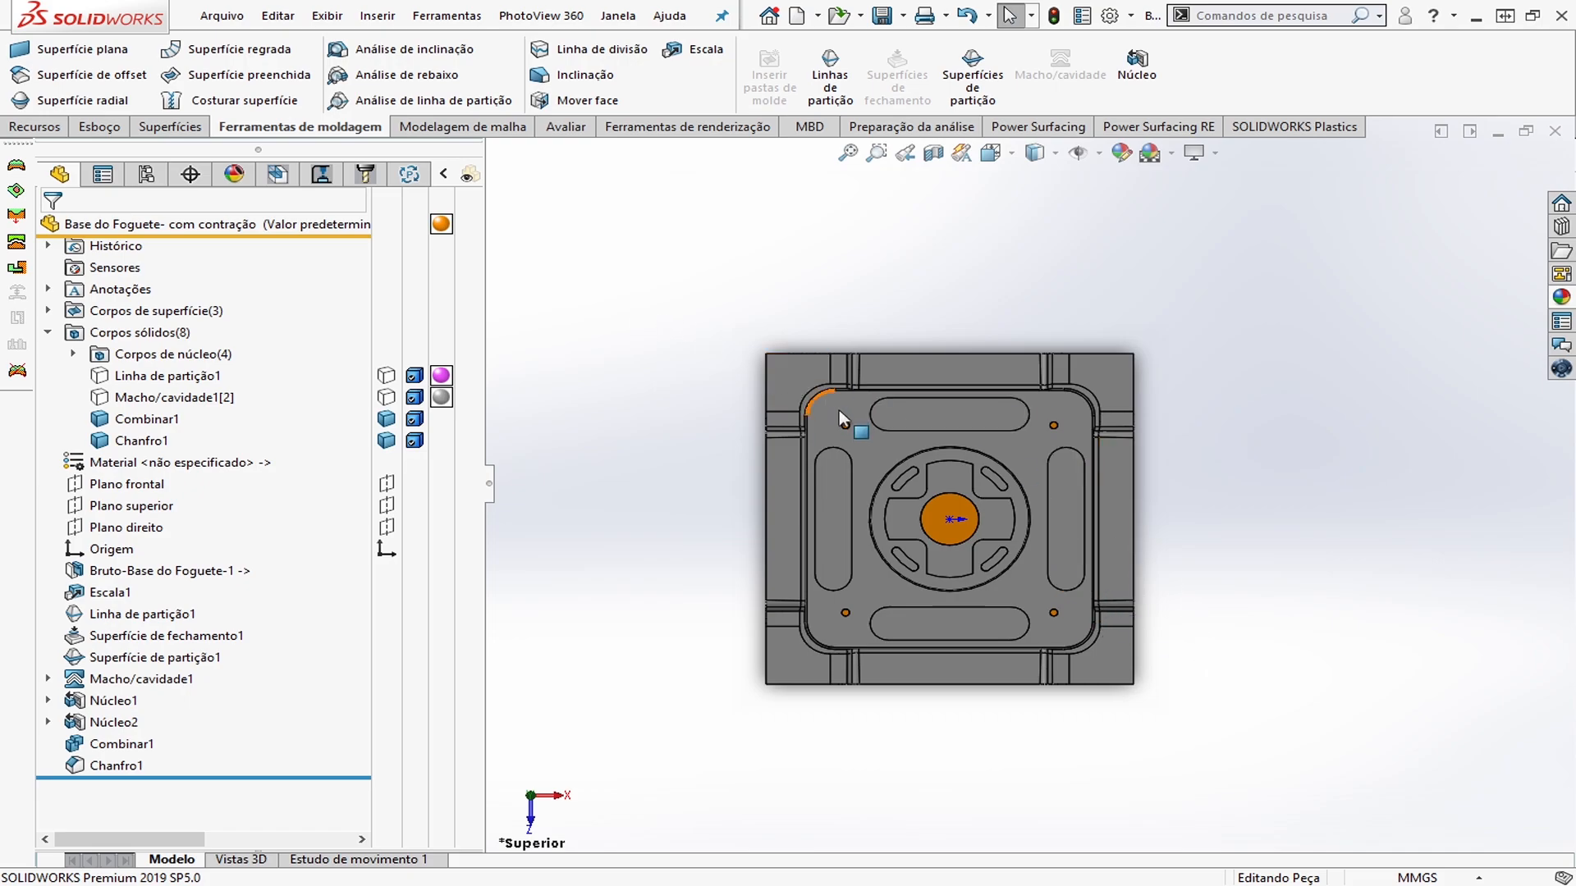
{"action": "left_click", "coordinate": [127, 505]}
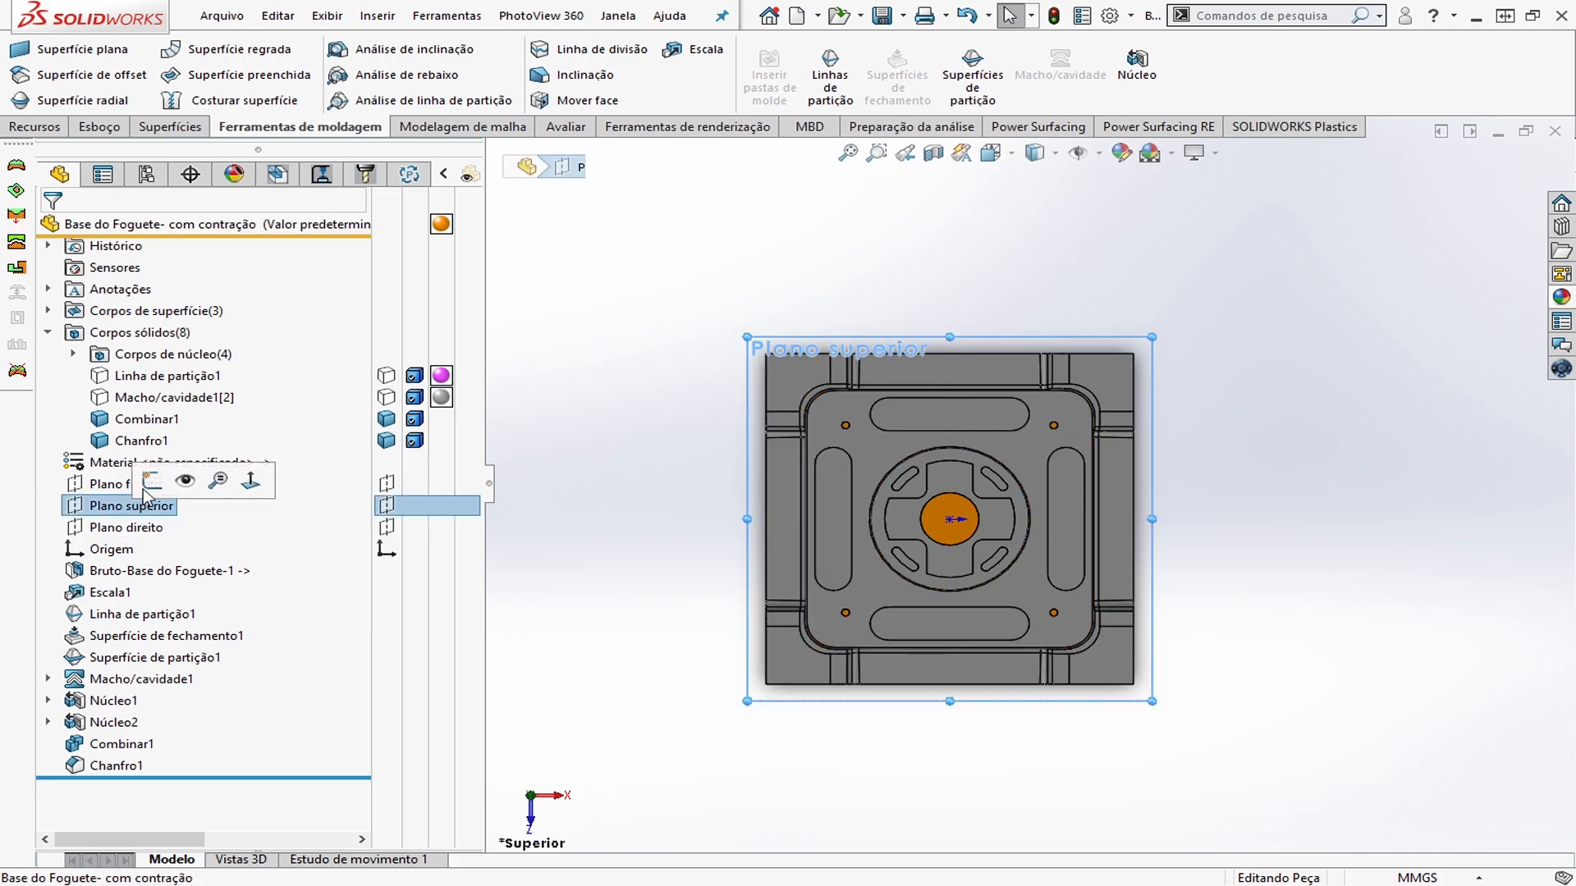
{"action": "left_click", "coordinate": [150, 482]}
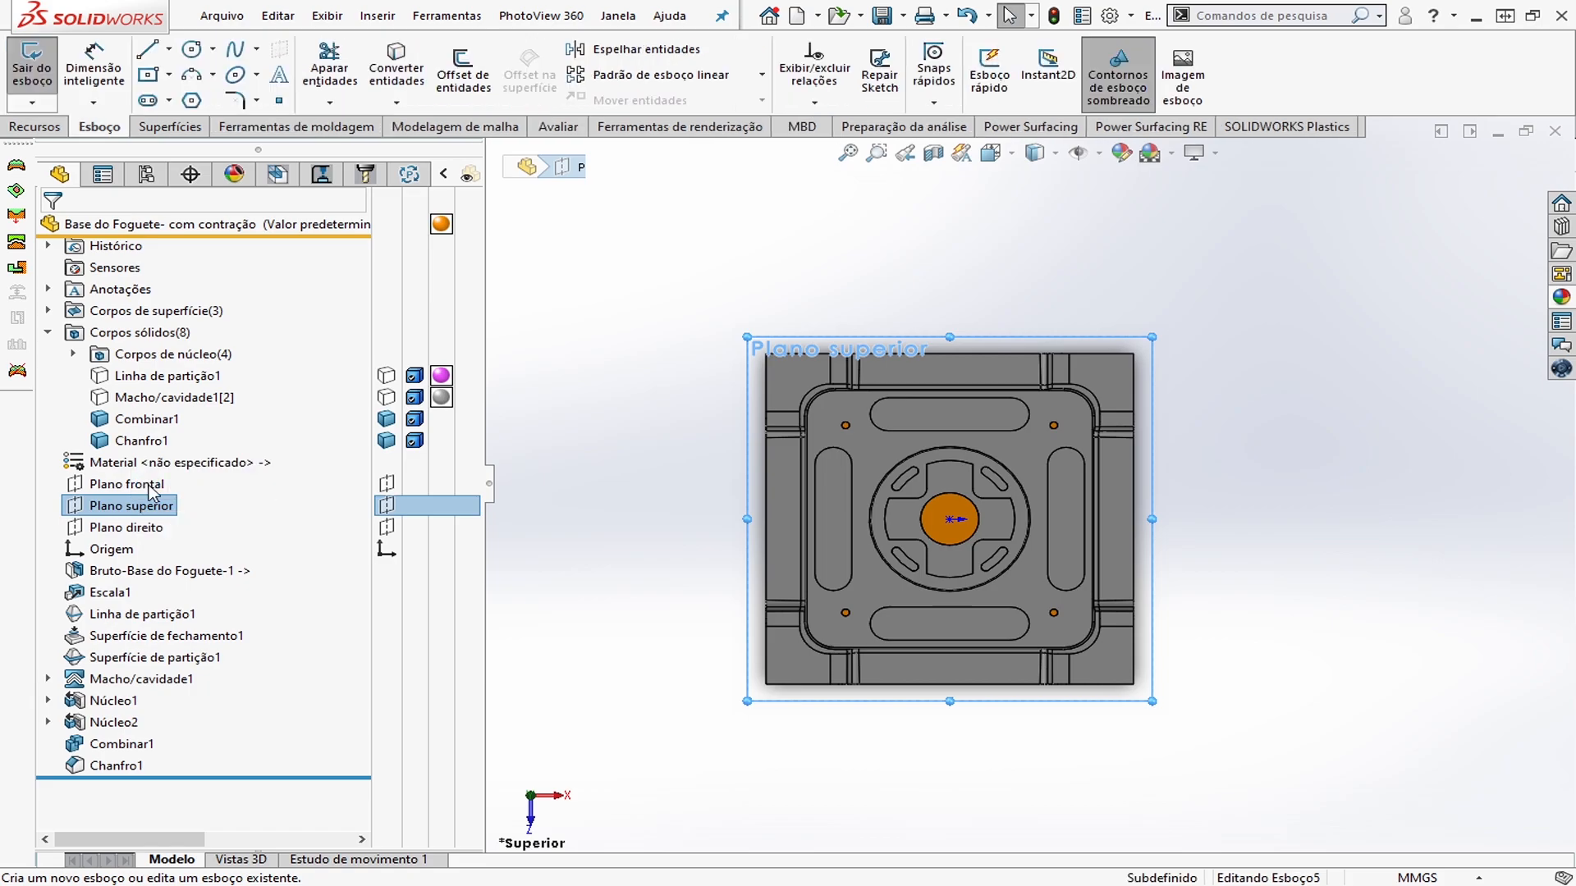
Sketch a centre rectangle about 382 × 339 mm around the mold block, centred on the origin
{"action": "left_click", "coordinate": [147, 75]}
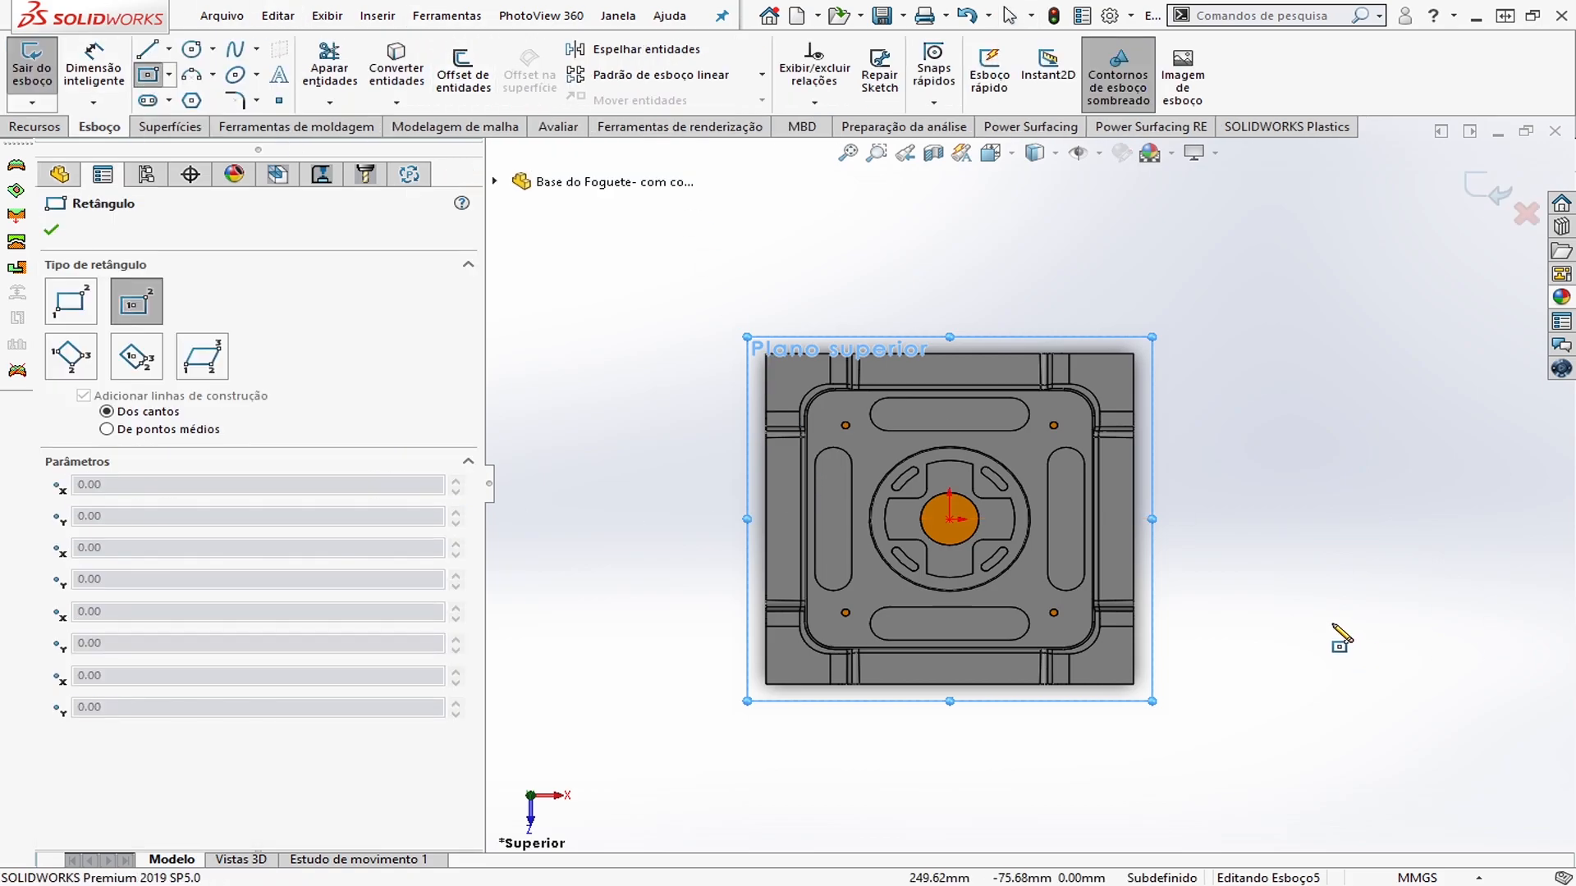
{"action": "left_click", "coordinate": [950, 519]}
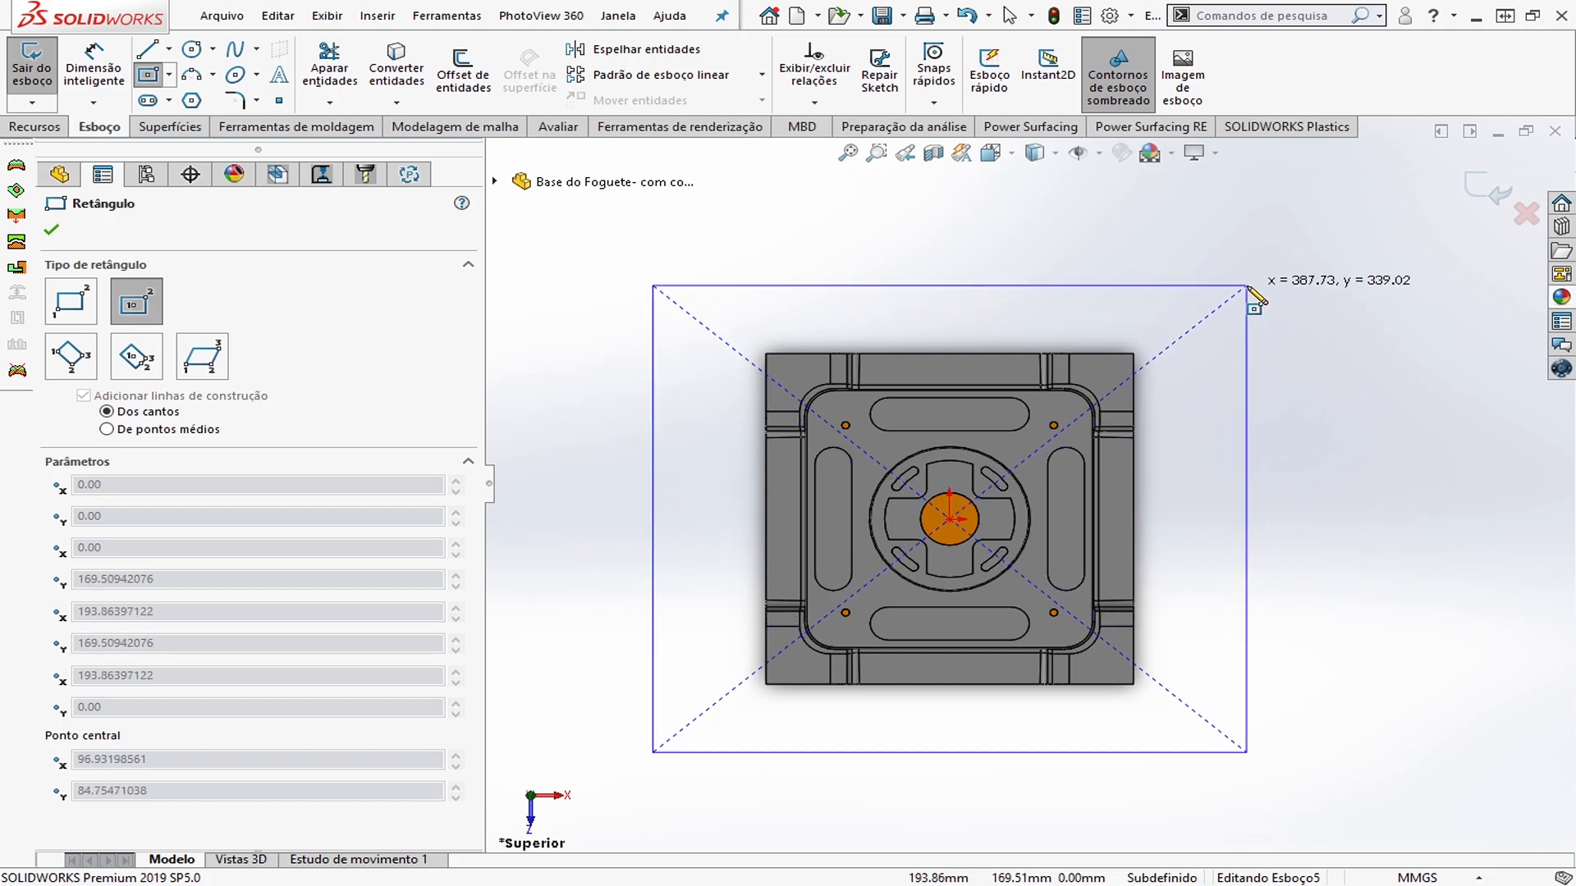
{"action": "left_click", "coordinate": [1243, 286]}
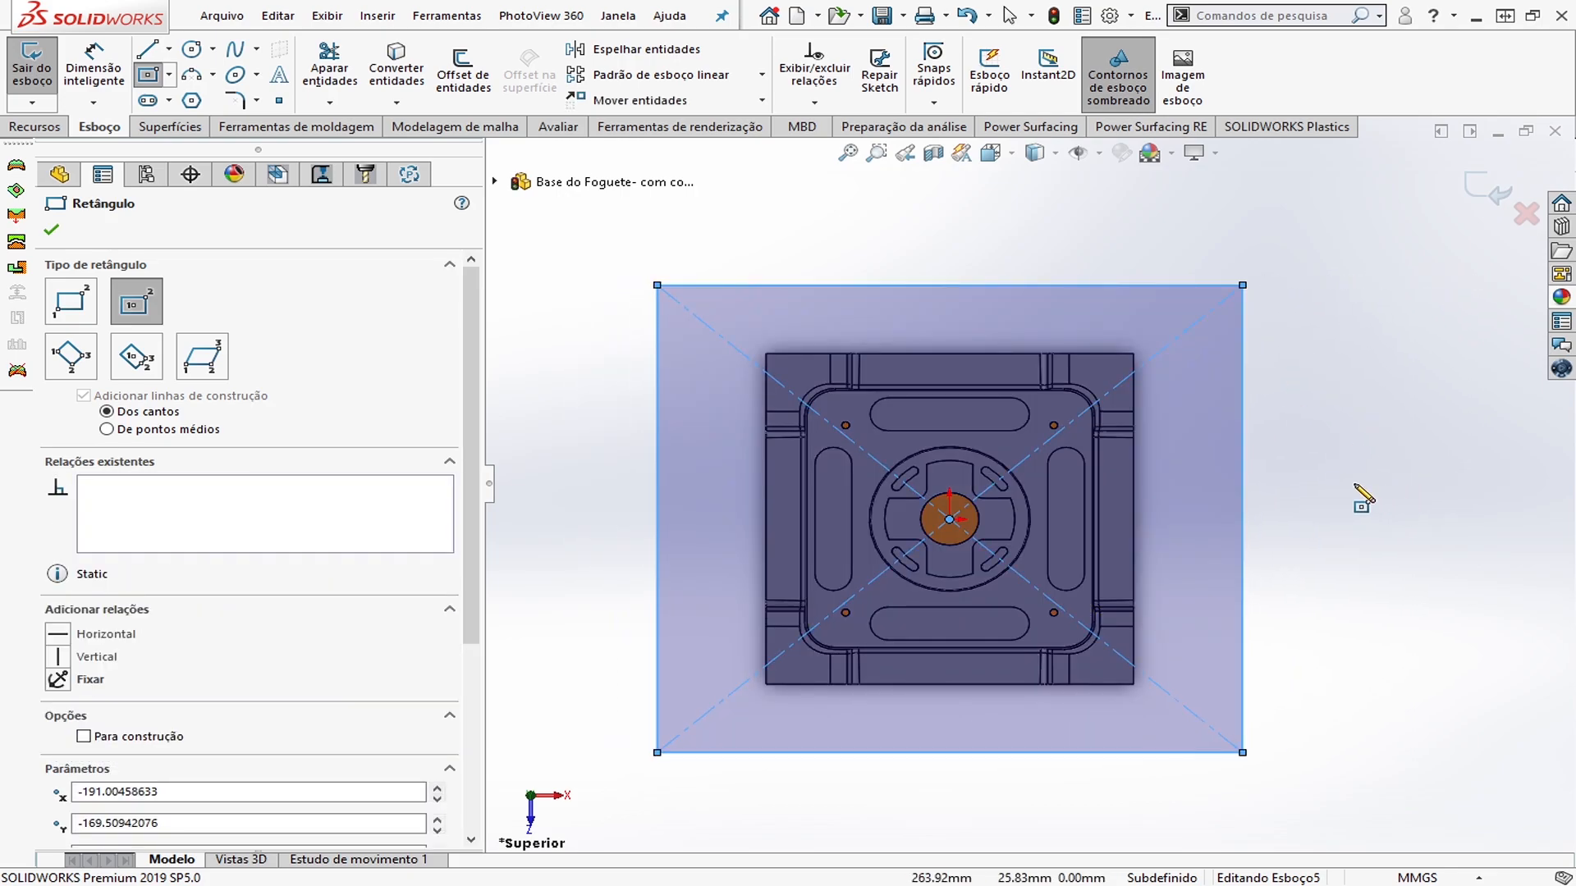
{"action": "left_click", "coordinate": [709, 327]}
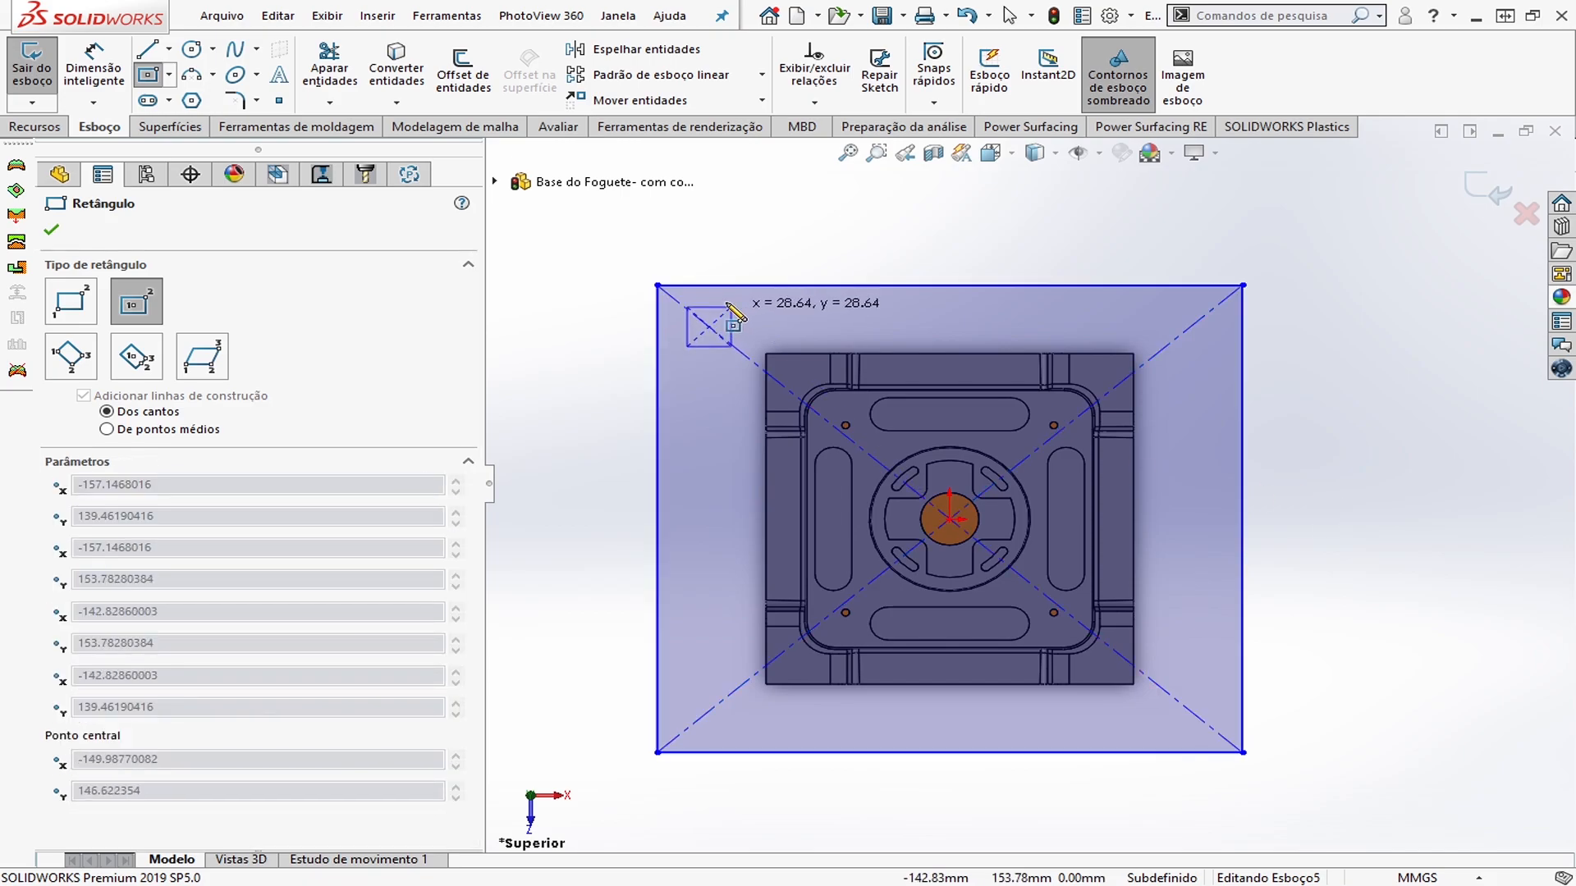
{"action": "key", "text": "Escape"}
Sketch four circles of about 18 mm radius on the rectangle's diagonals, one near each corner
{"action": "left_click", "coordinate": [191, 48]}
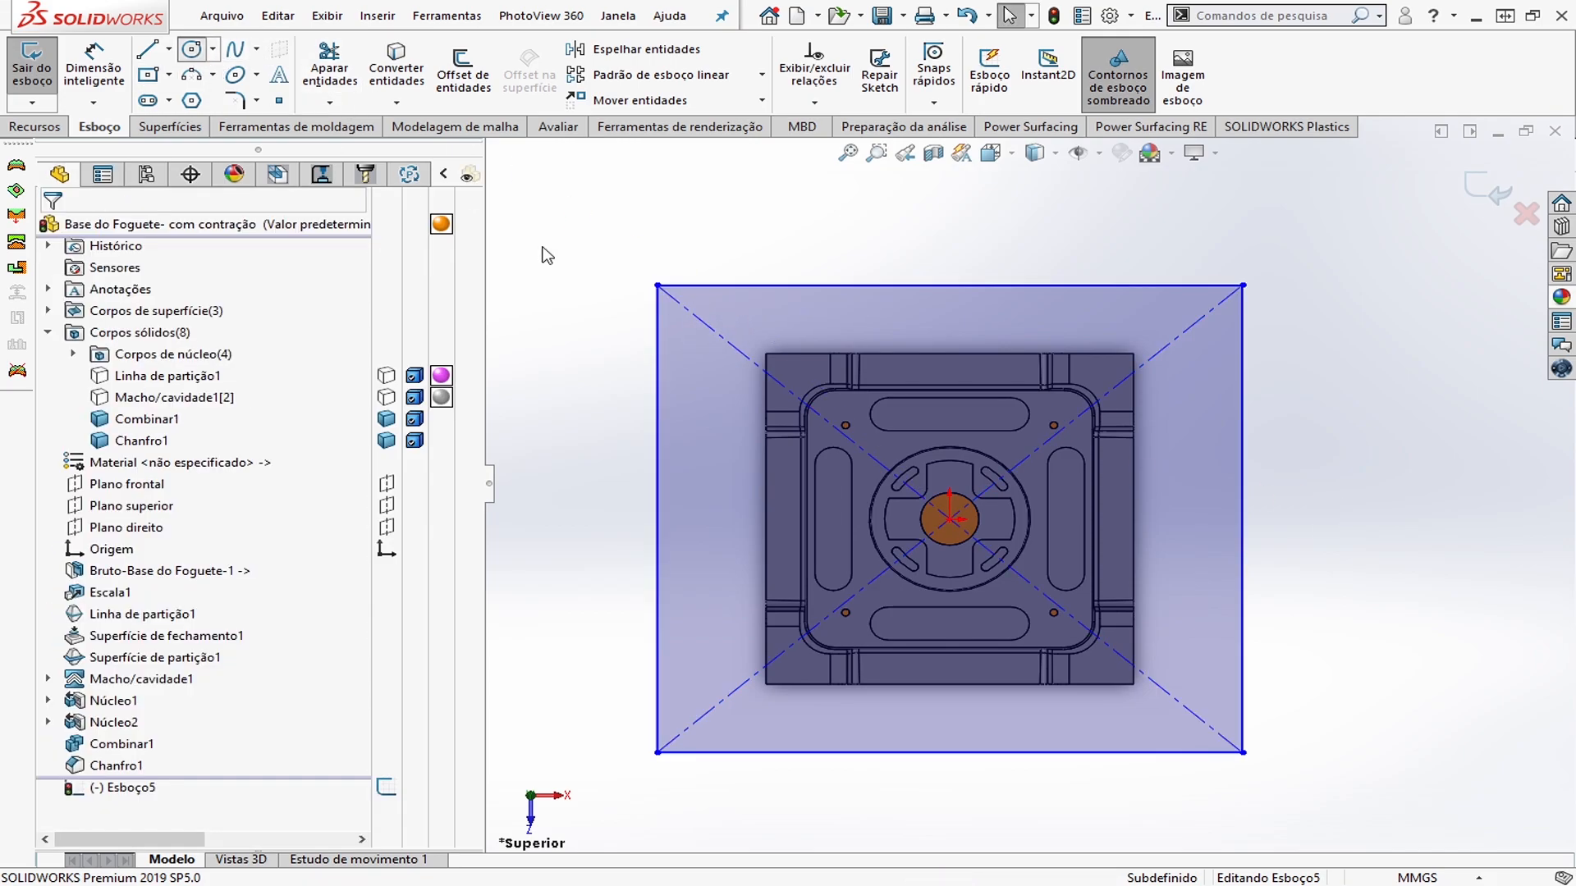
{"action": "left_click", "coordinate": [708, 326]}
{"action": "left_click", "coordinate": [729, 308]}
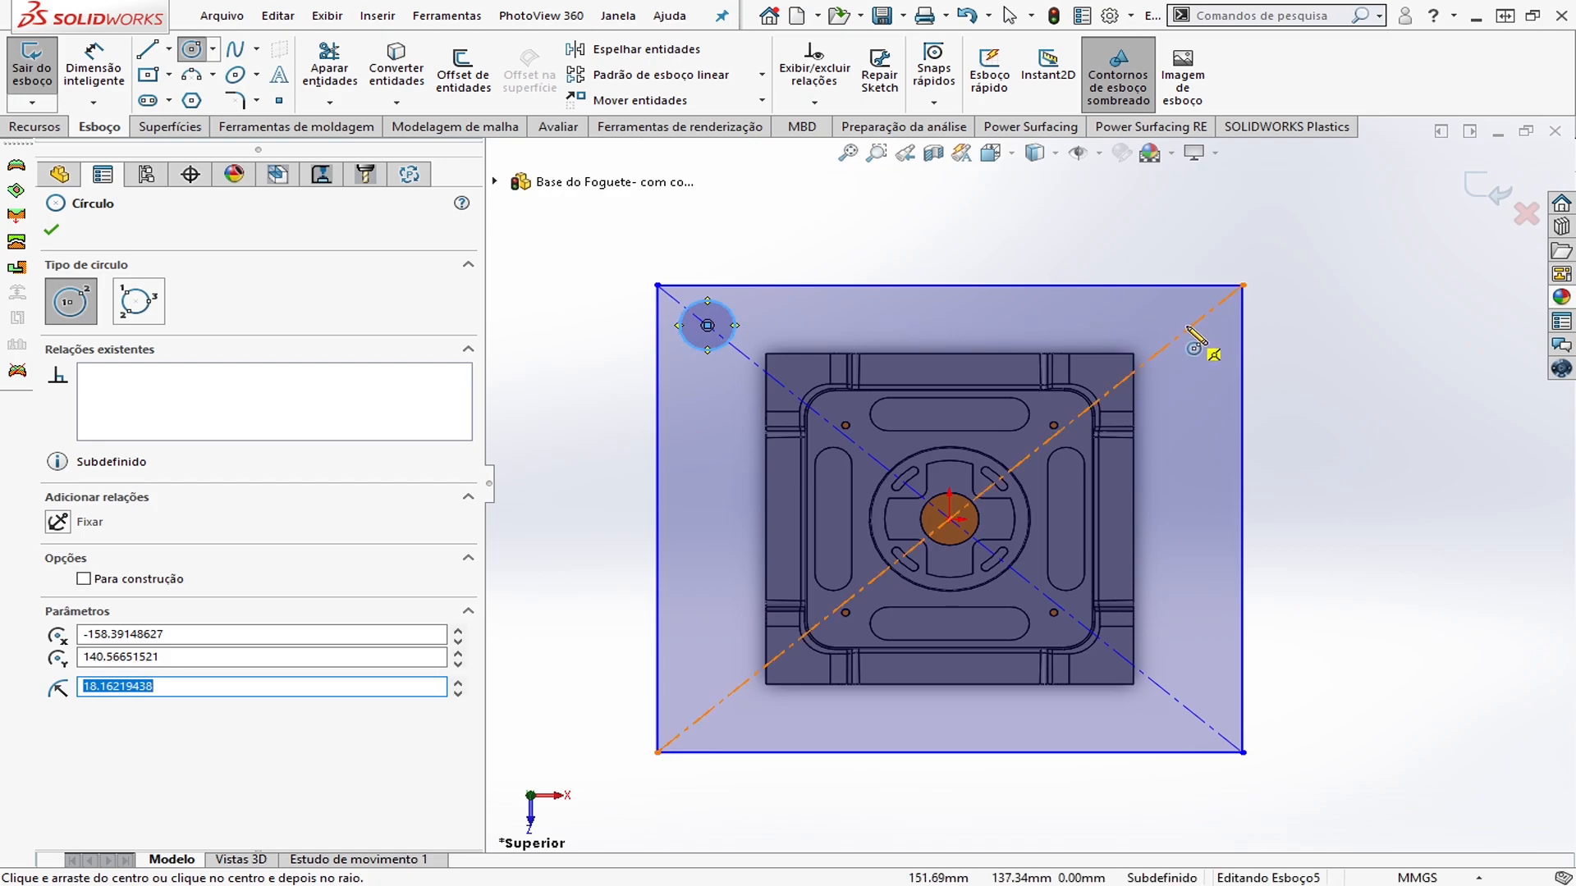
{"action": "left_click", "coordinate": [1192, 326]}
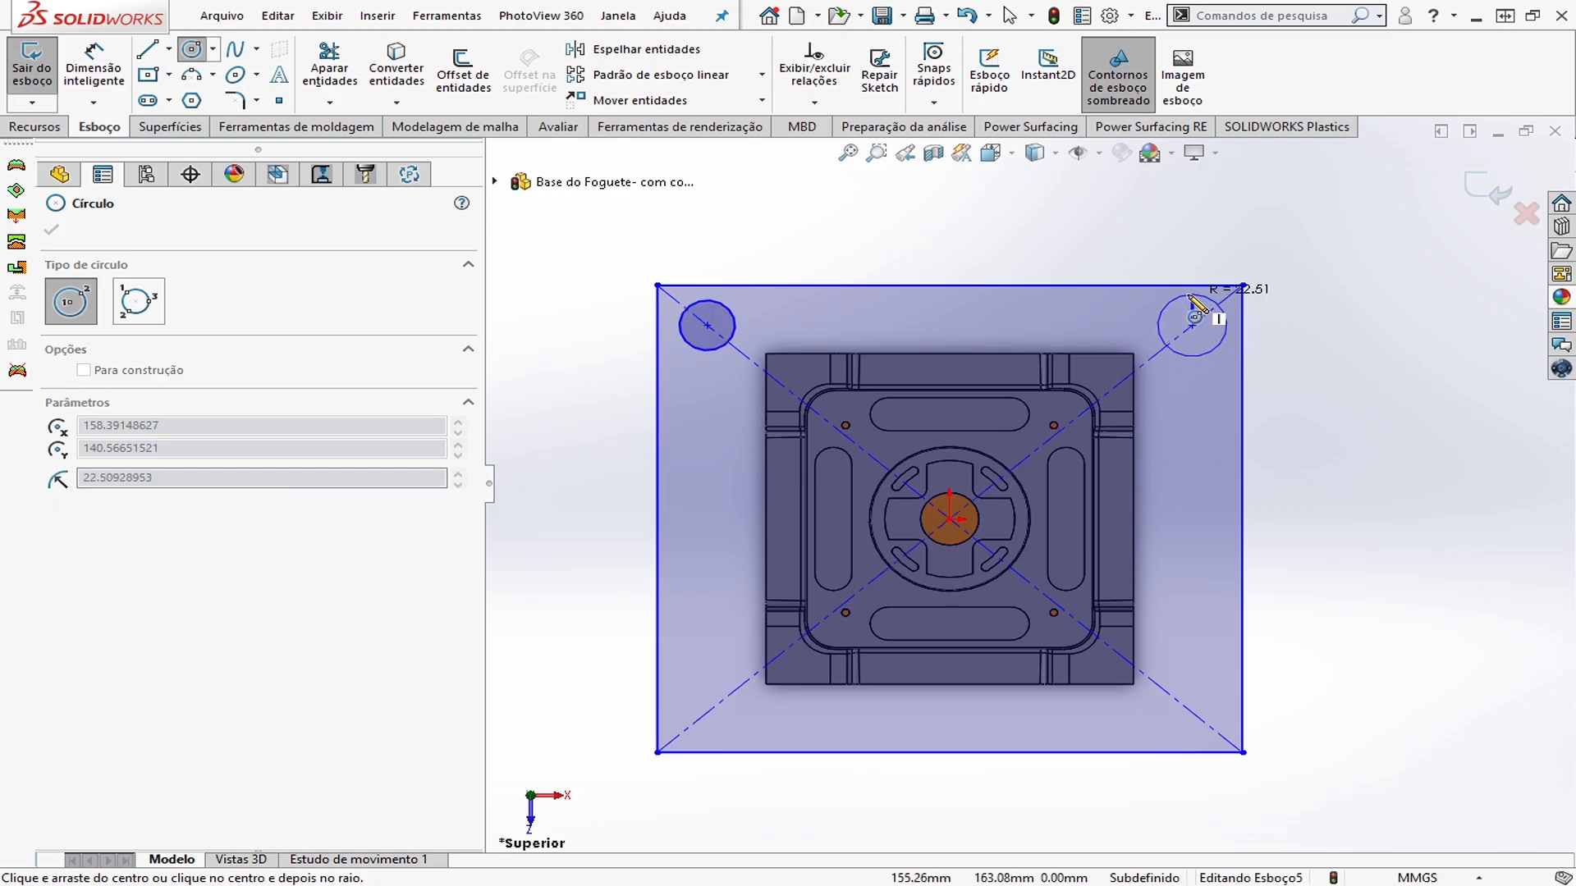
{"action": "left_click", "coordinate": [1213, 306]}
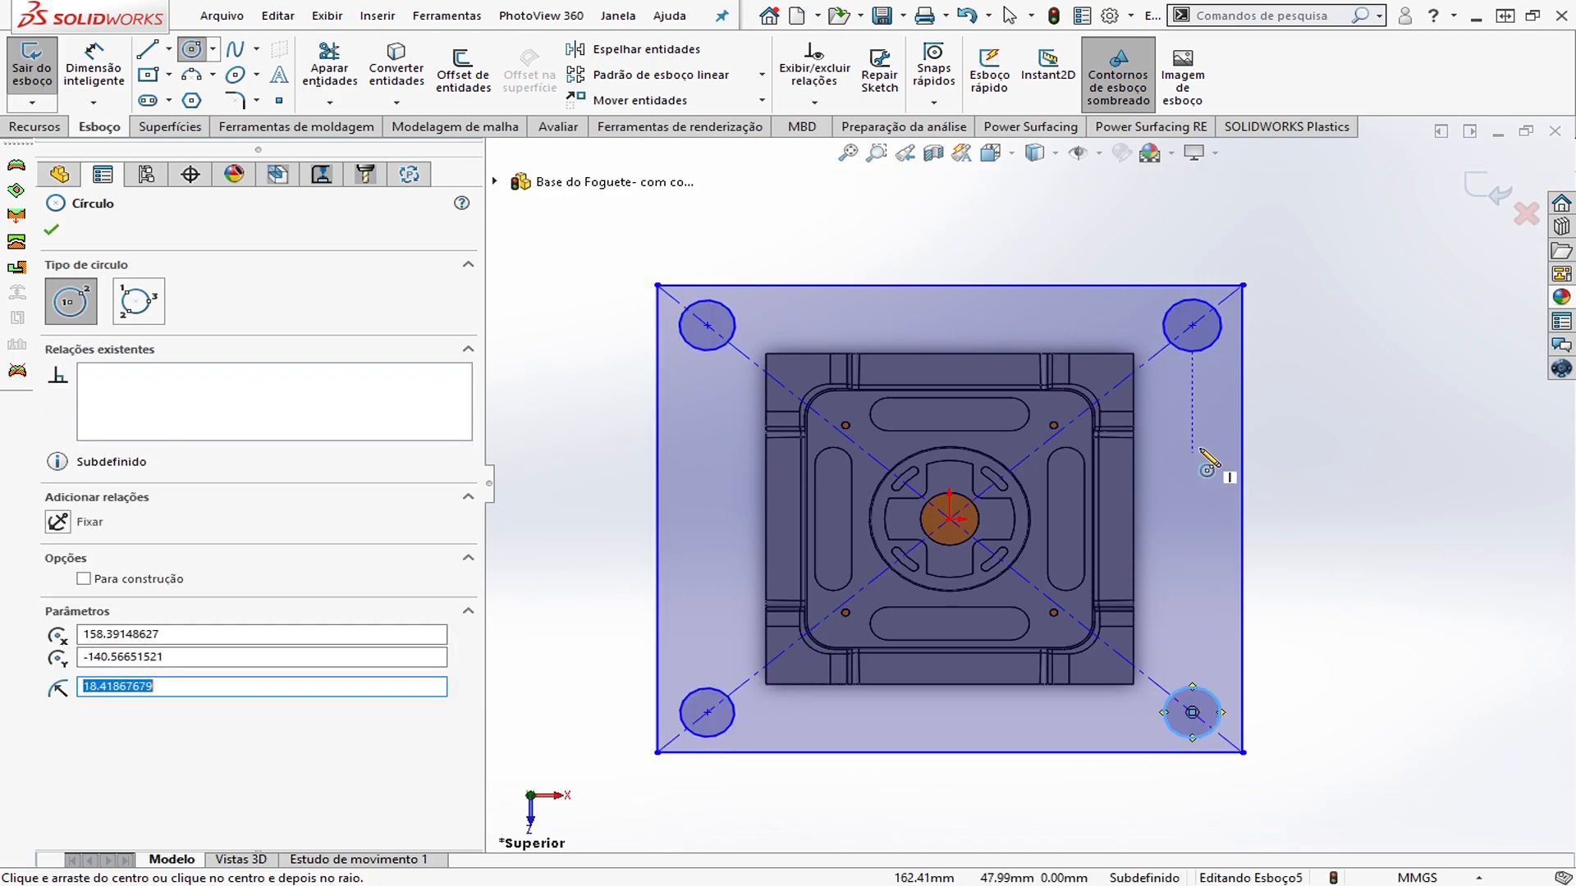
Sketch four smaller circles, about 9 to 14 mm in radius, two along each short side of the rectangle
{"action": "left_click", "coordinate": [1209, 436]}
{"action": "left_click", "coordinate": [1222, 442]}
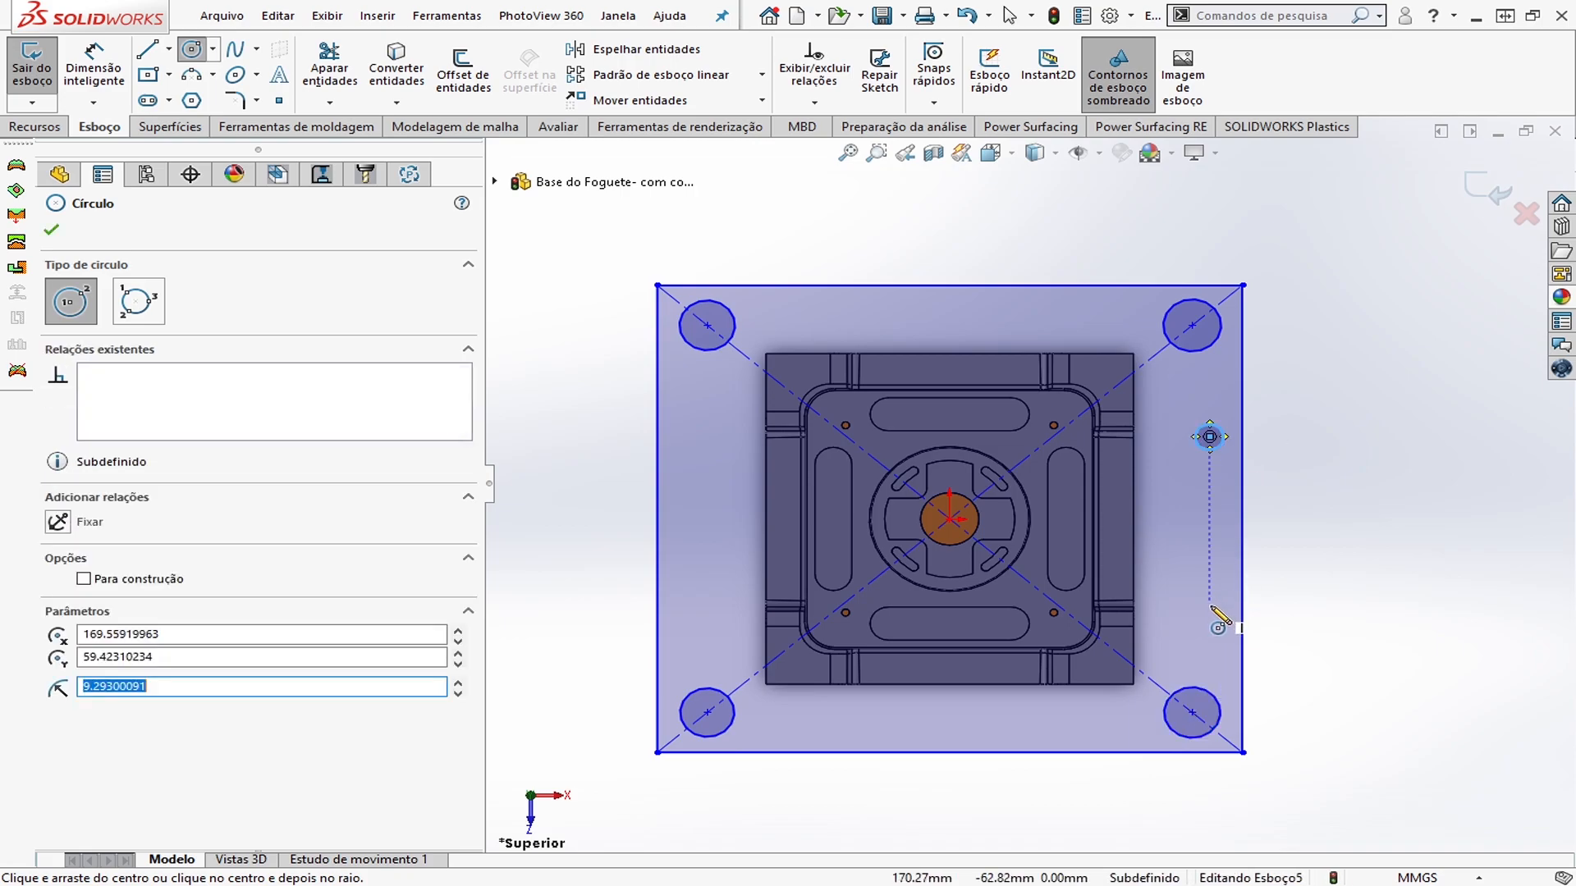
{"action": "left_click", "coordinate": [1210, 604]}
{"action": "left_click", "coordinate": [1226, 617]}
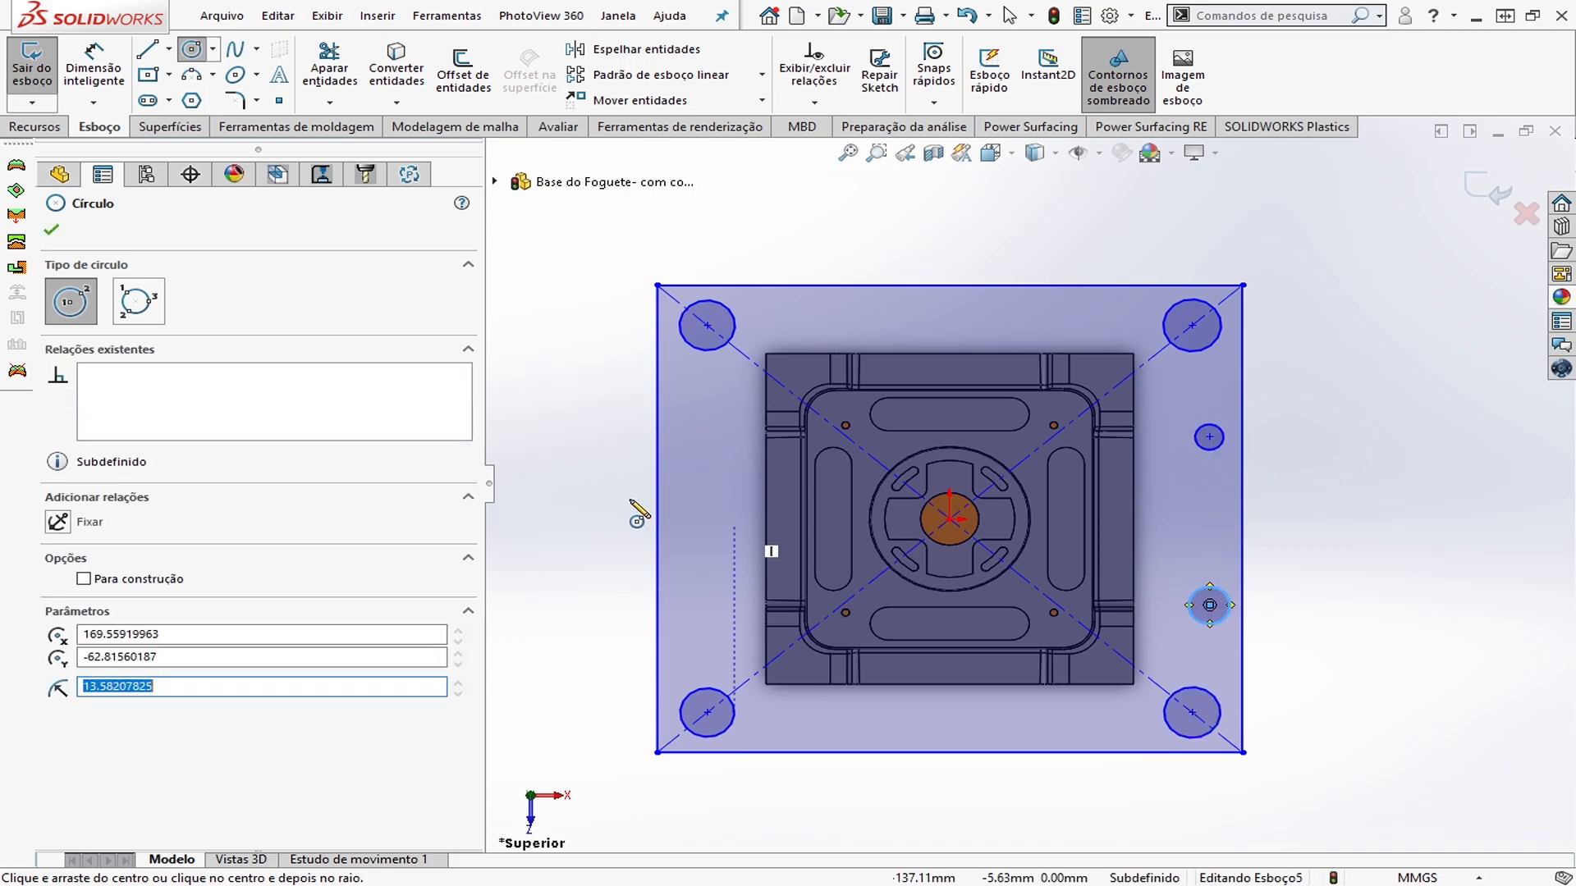
{"action": "left_click", "coordinate": [679, 436]}
{"action": "left_click", "coordinate": [697, 441]}
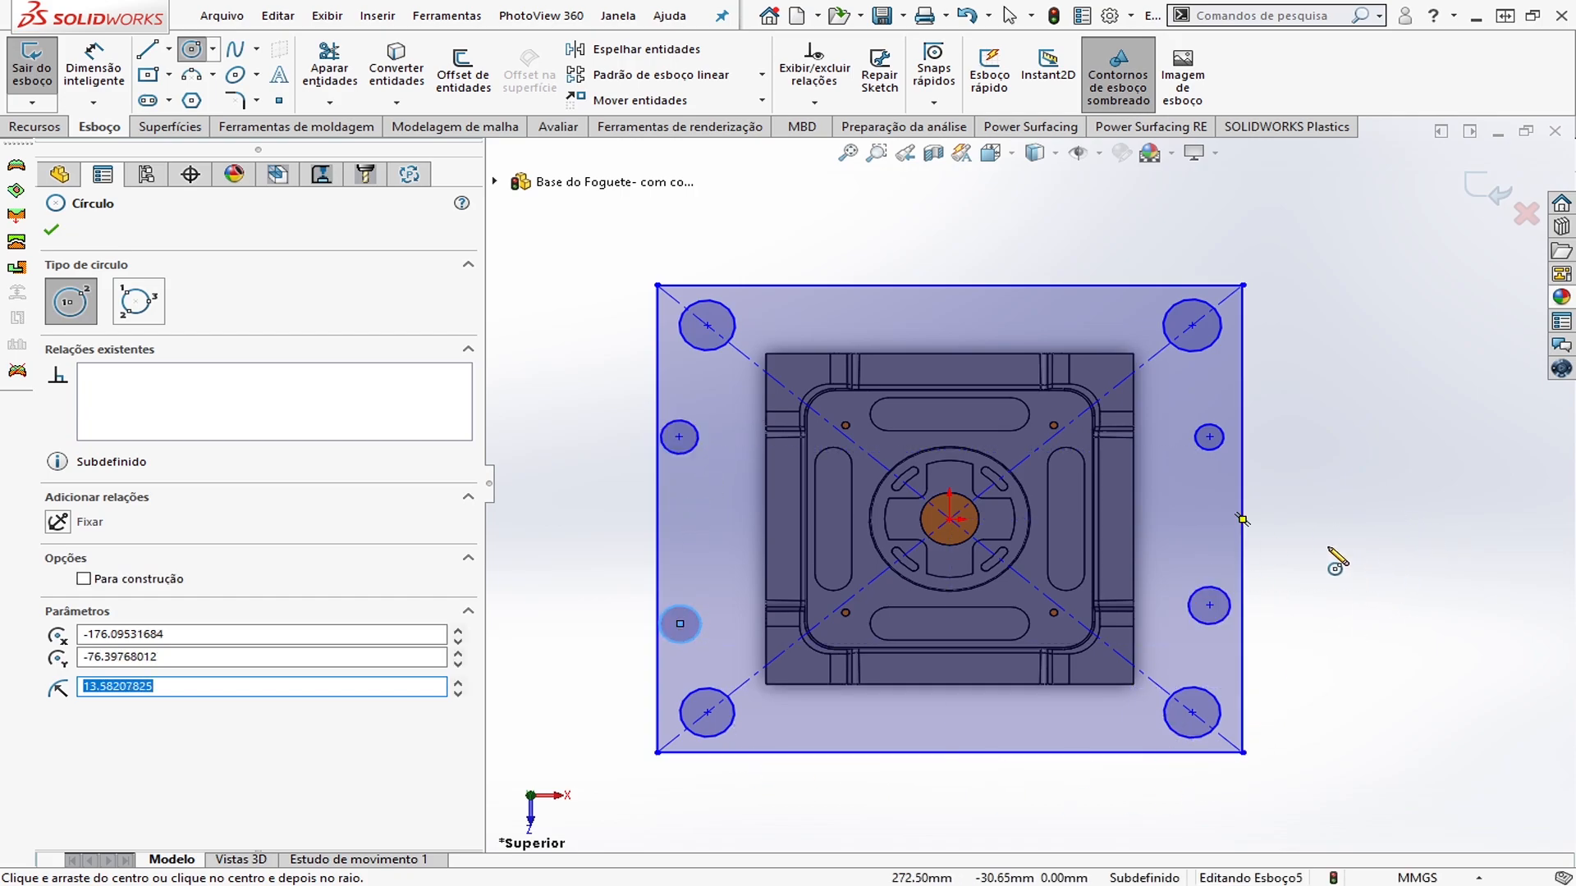
{"action": "scroll", "coordinate": [1280, 515], "scroll_direction": "up", "scroll_amount": 2}
{"action": "scroll", "coordinate": [1111, 460], "scroll_direction": "down", "scroll_amount": 2}
{"action": "scroll", "coordinate": [963, 507], "scroll_direction": "up", "scroll_amount": 1}
{"action": "scroll", "coordinate": [962, 492], "scroll_direction": "down", "scroll_amount": 1}
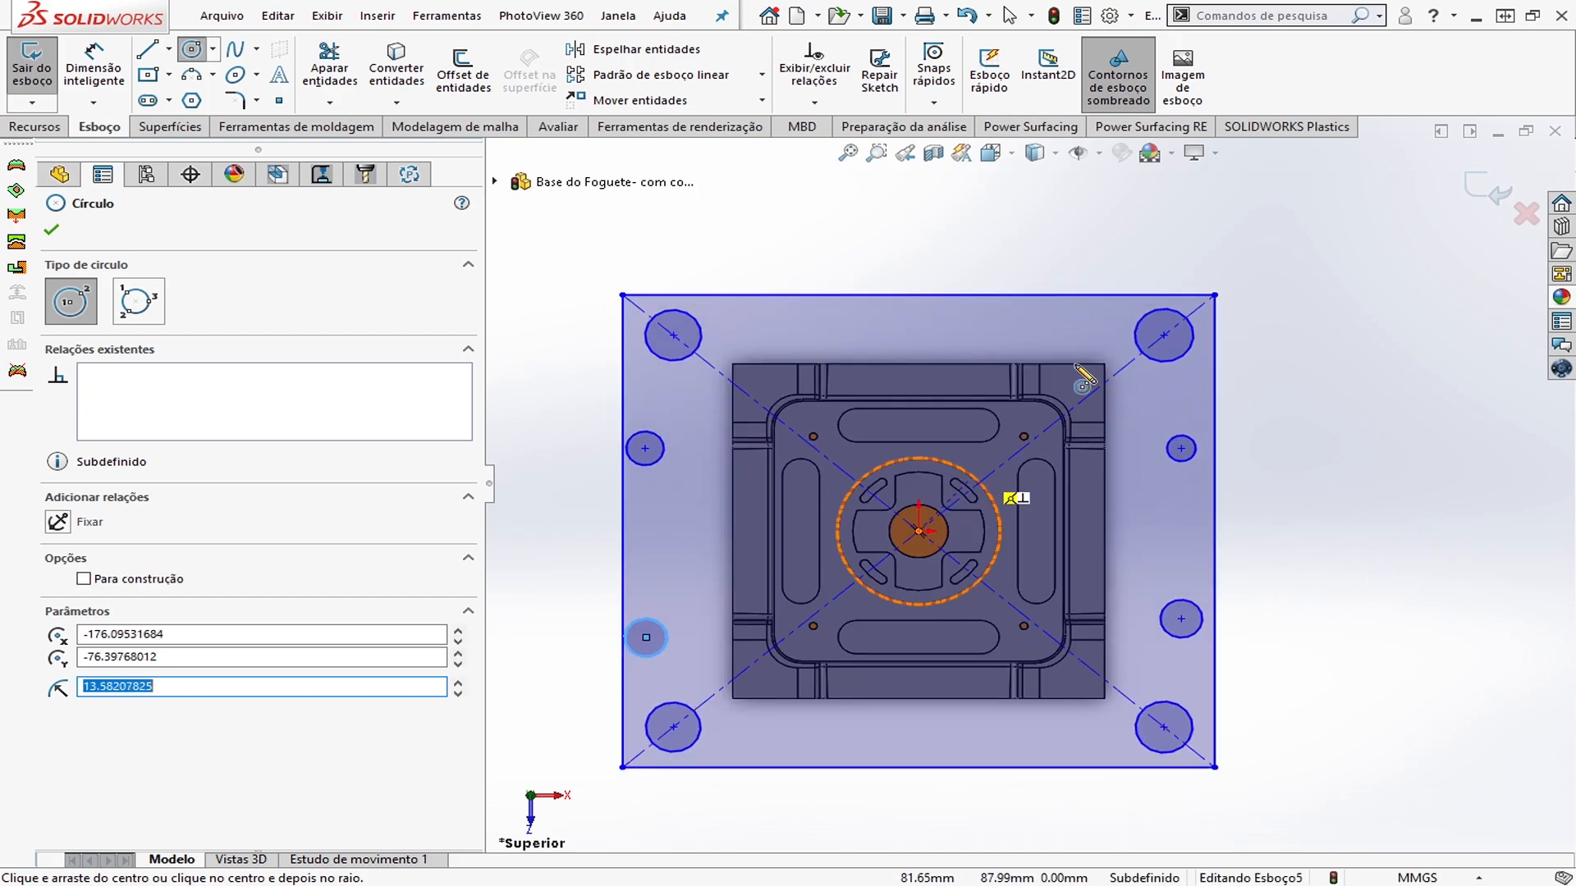
{"action": "key", "text": "Escape"}
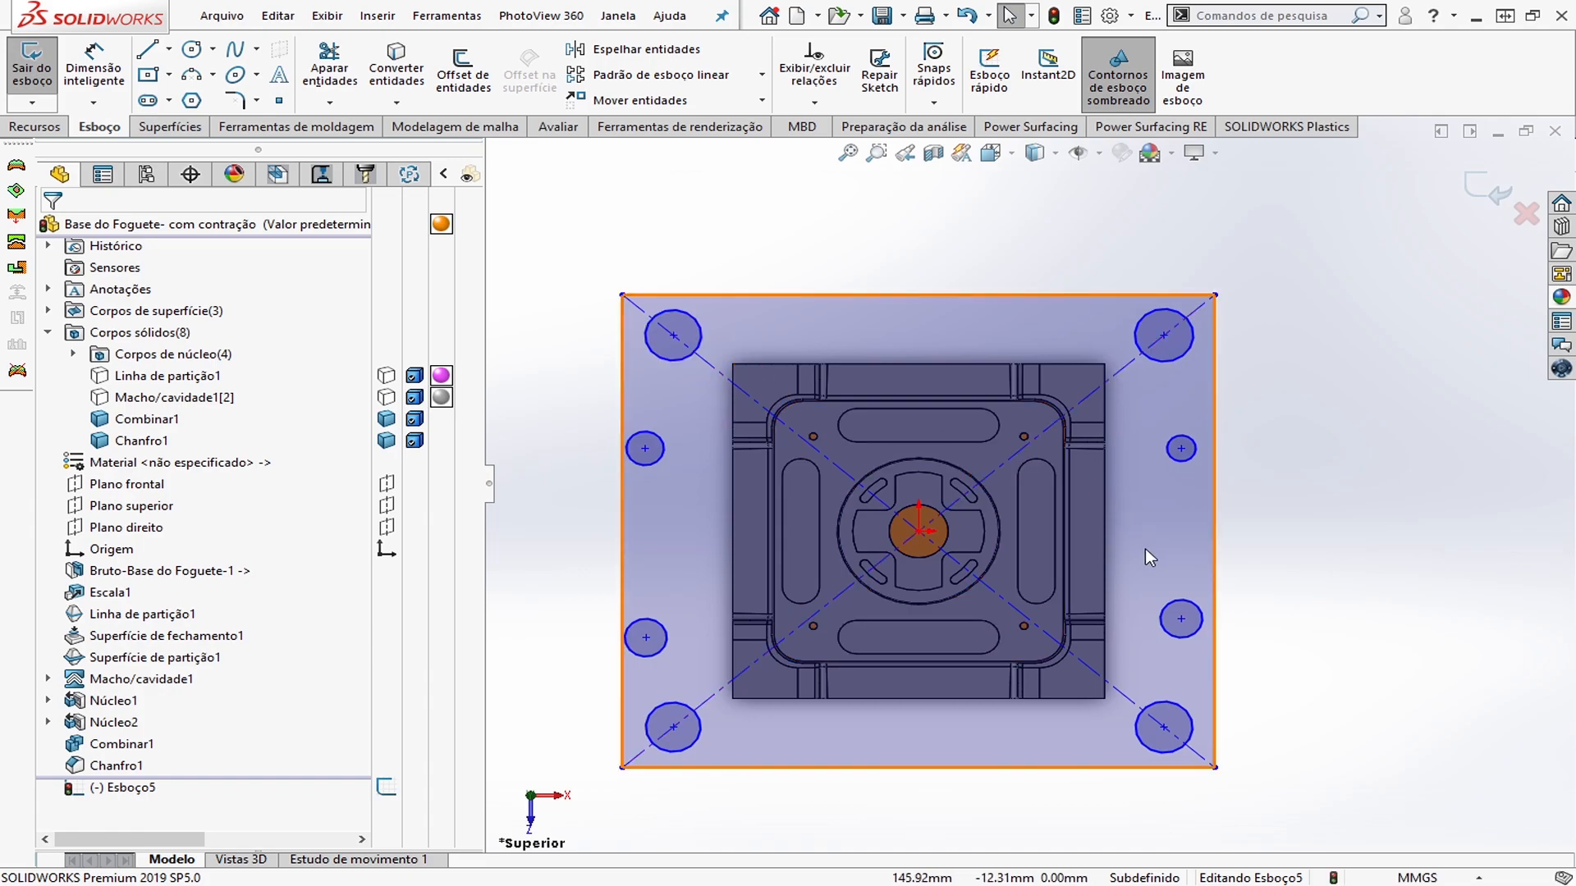
Delete the rectangle and all eight circles from the sketch
{"action": "key", "text": "z"}
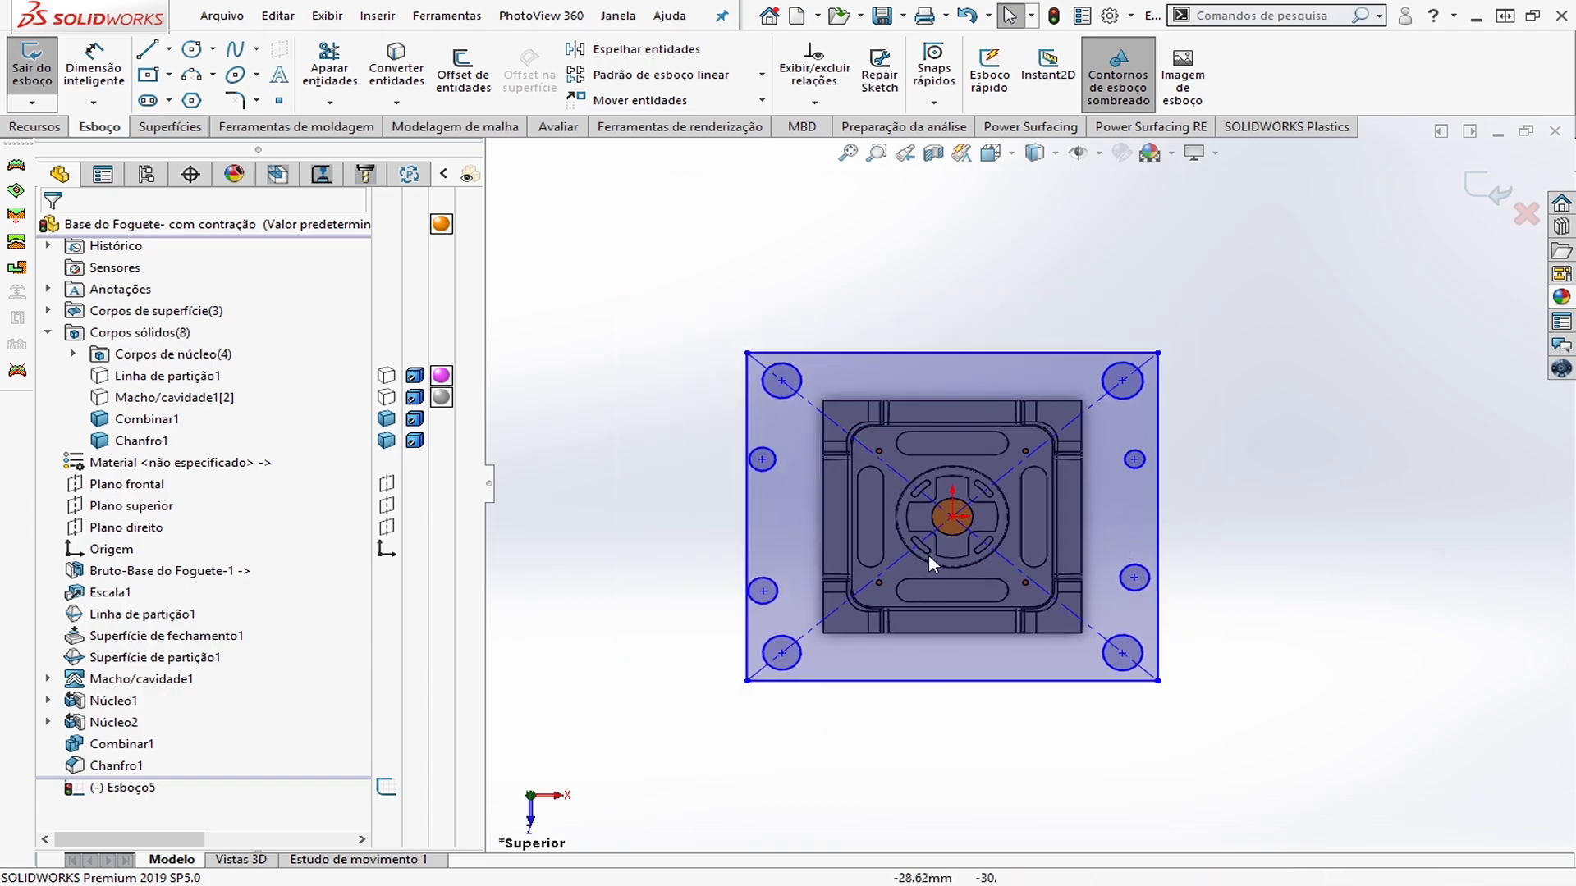
{"action": "scroll", "coordinate": [1000, 491], "scroll_direction": "down", "scroll_amount": 3}
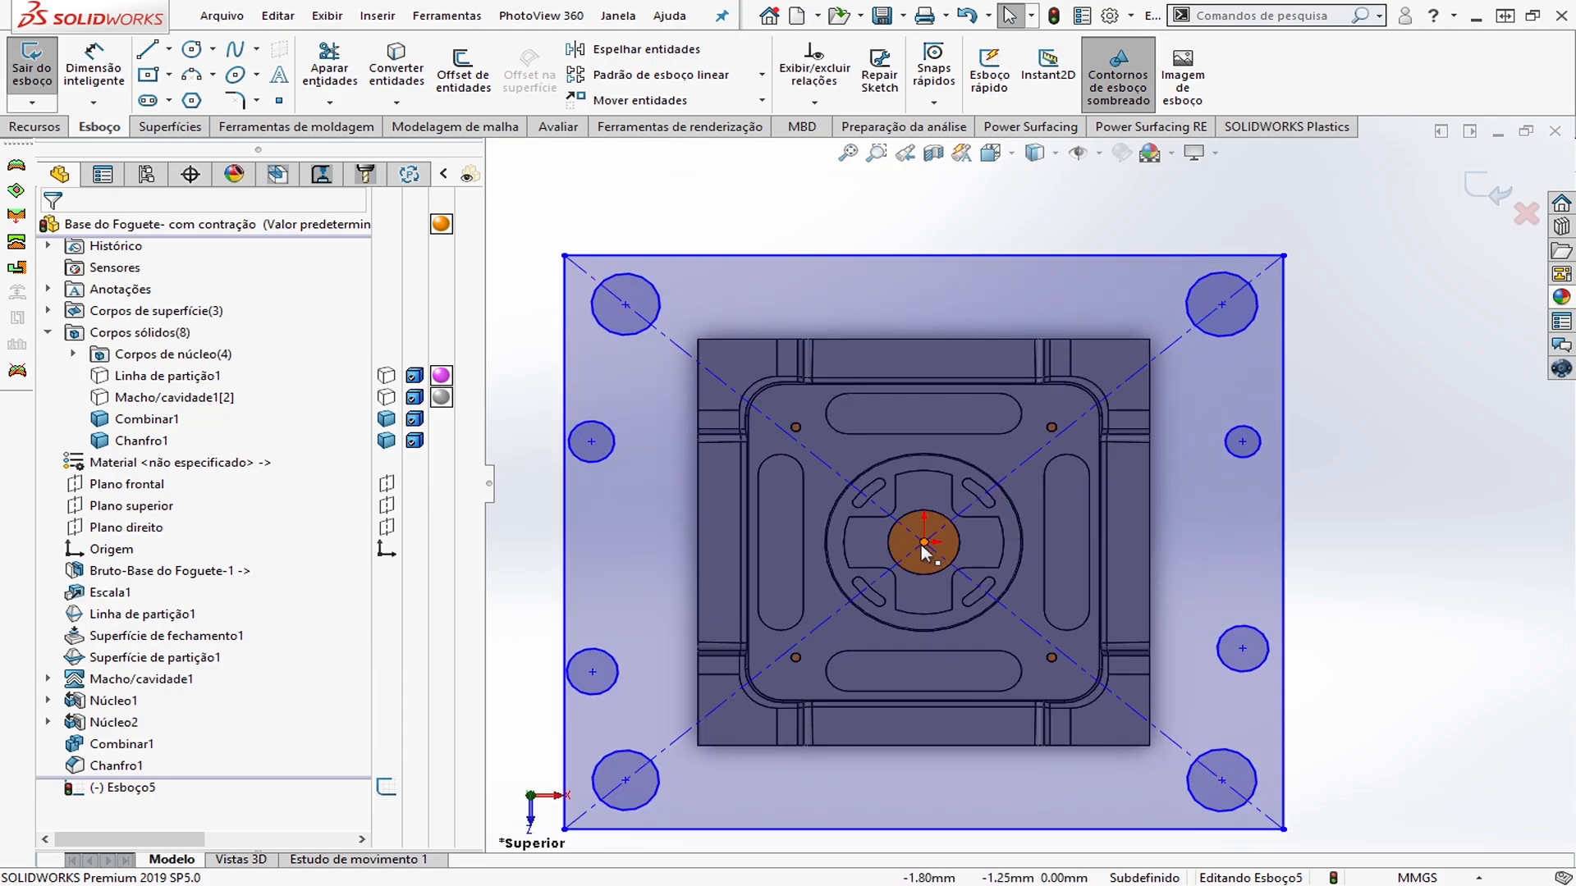
{"action": "key", "text": "z"}
{"action": "left_click_drag", "start_coordinate": [870, 458], "coordinate": [1274, 697]}
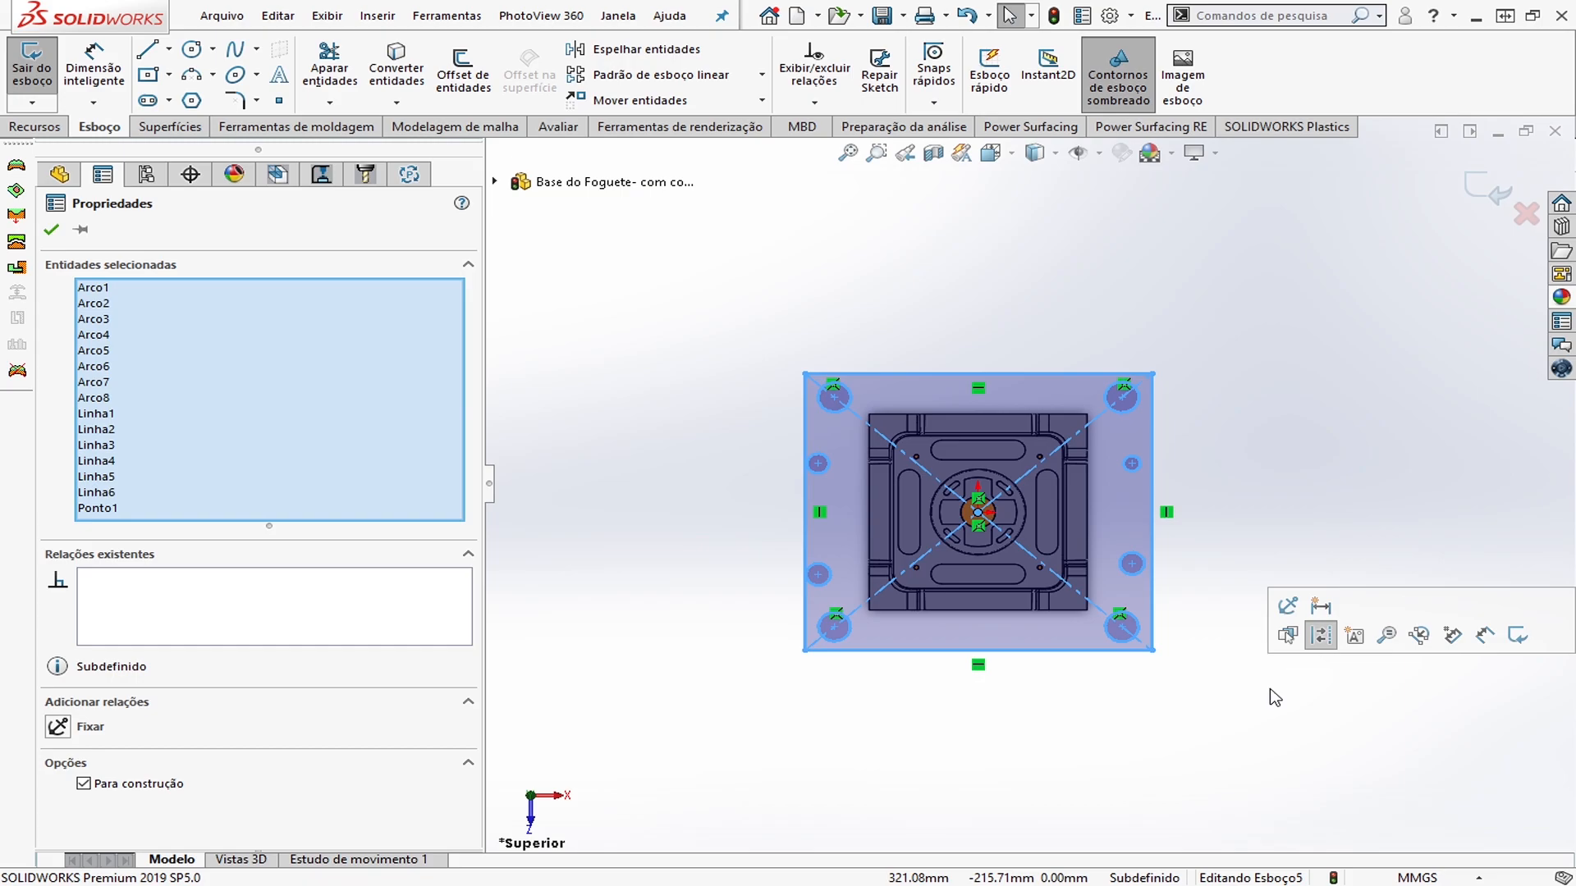
{"action": "scroll", "coordinate": [1157, 504], "scroll_direction": "down", "scroll_amount": 2}
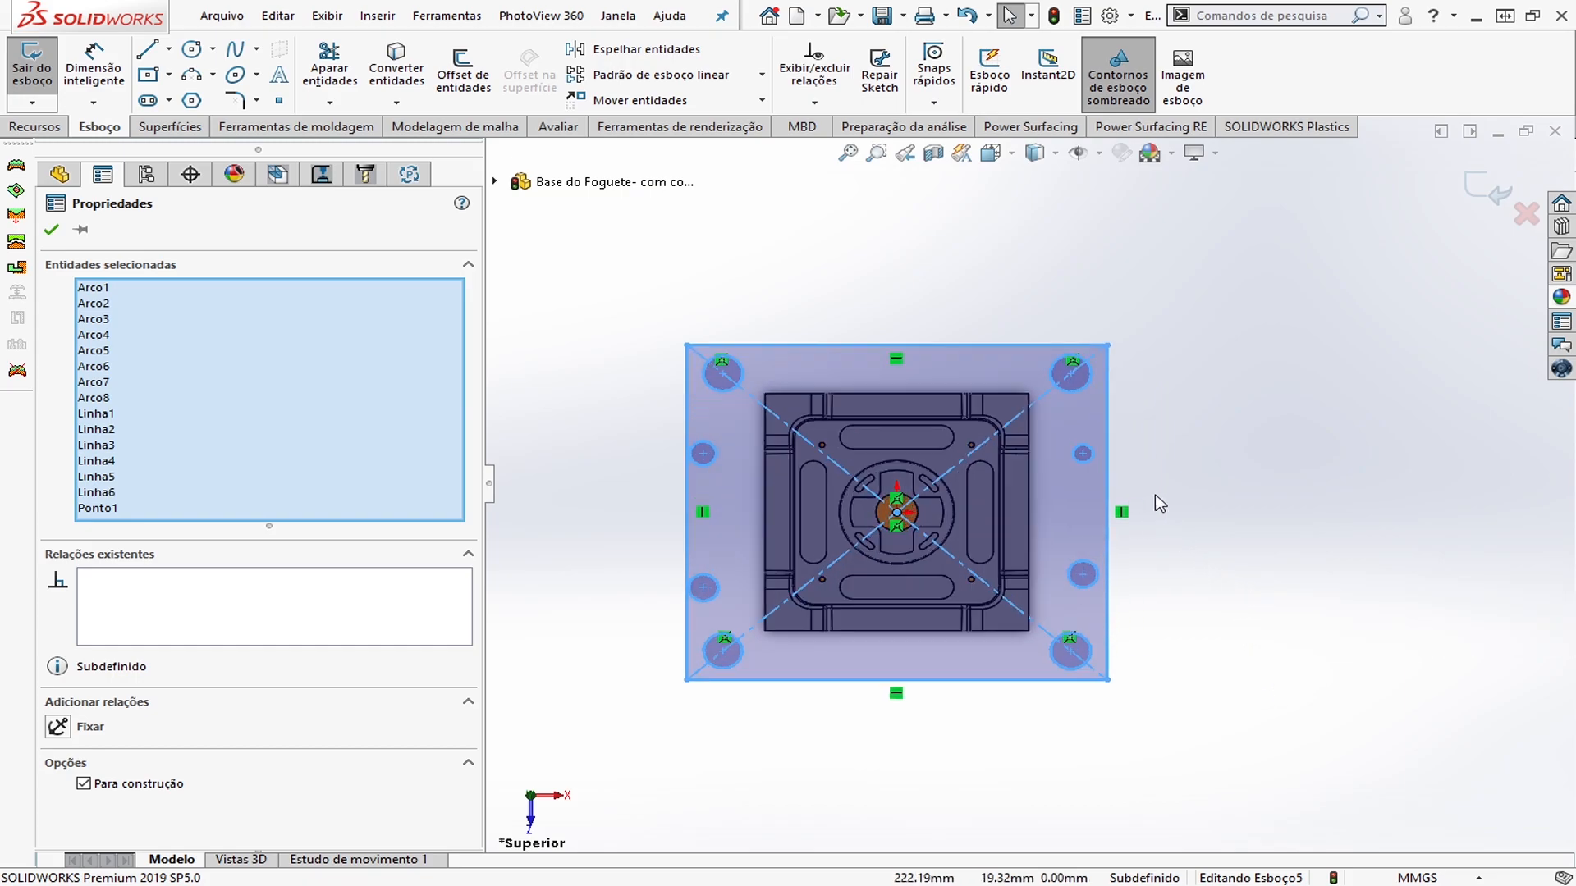
{"action": "scroll", "coordinate": [1170, 480], "scroll_direction": "up", "scroll_amount": 2}
{"action": "scroll", "coordinate": [1189, 472], "scroll_direction": "down", "scroll_amount": 1}
{"action": "key", "text": "Delete"}
Convert the block's square outline into sketch entities and return to the top view
{"action": "middle_click_drag", "start_coordinate": [1118, 550], "coordinate": [1091, 345]}
{"action": "left_click", "coordinate": [842, 477]}
{"action": "left_click", "coordinate": [371, 72]}
{"action": "key", "text": "ctrl+5"}
Mirror the outline's top, left and bottom lines about its right edge to form a second adjoining cavity outline
{"action": "left_click_drag", "start_coordinate": [967, 246], "coordinate": [651, 741]}
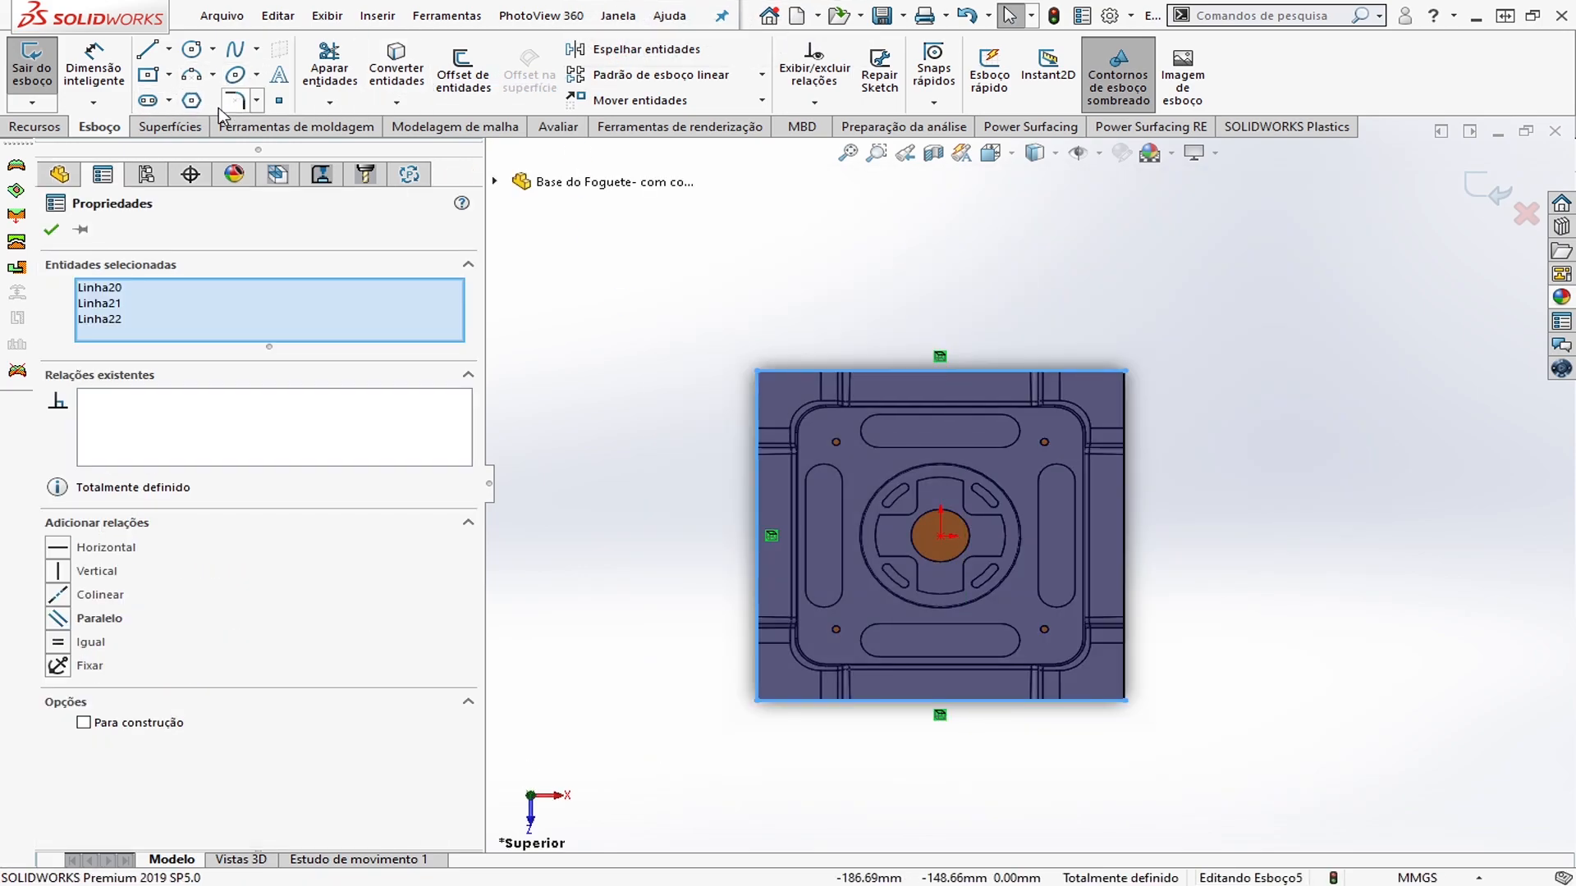
{"action": "left_click", "coordinate": [1088, 323]}
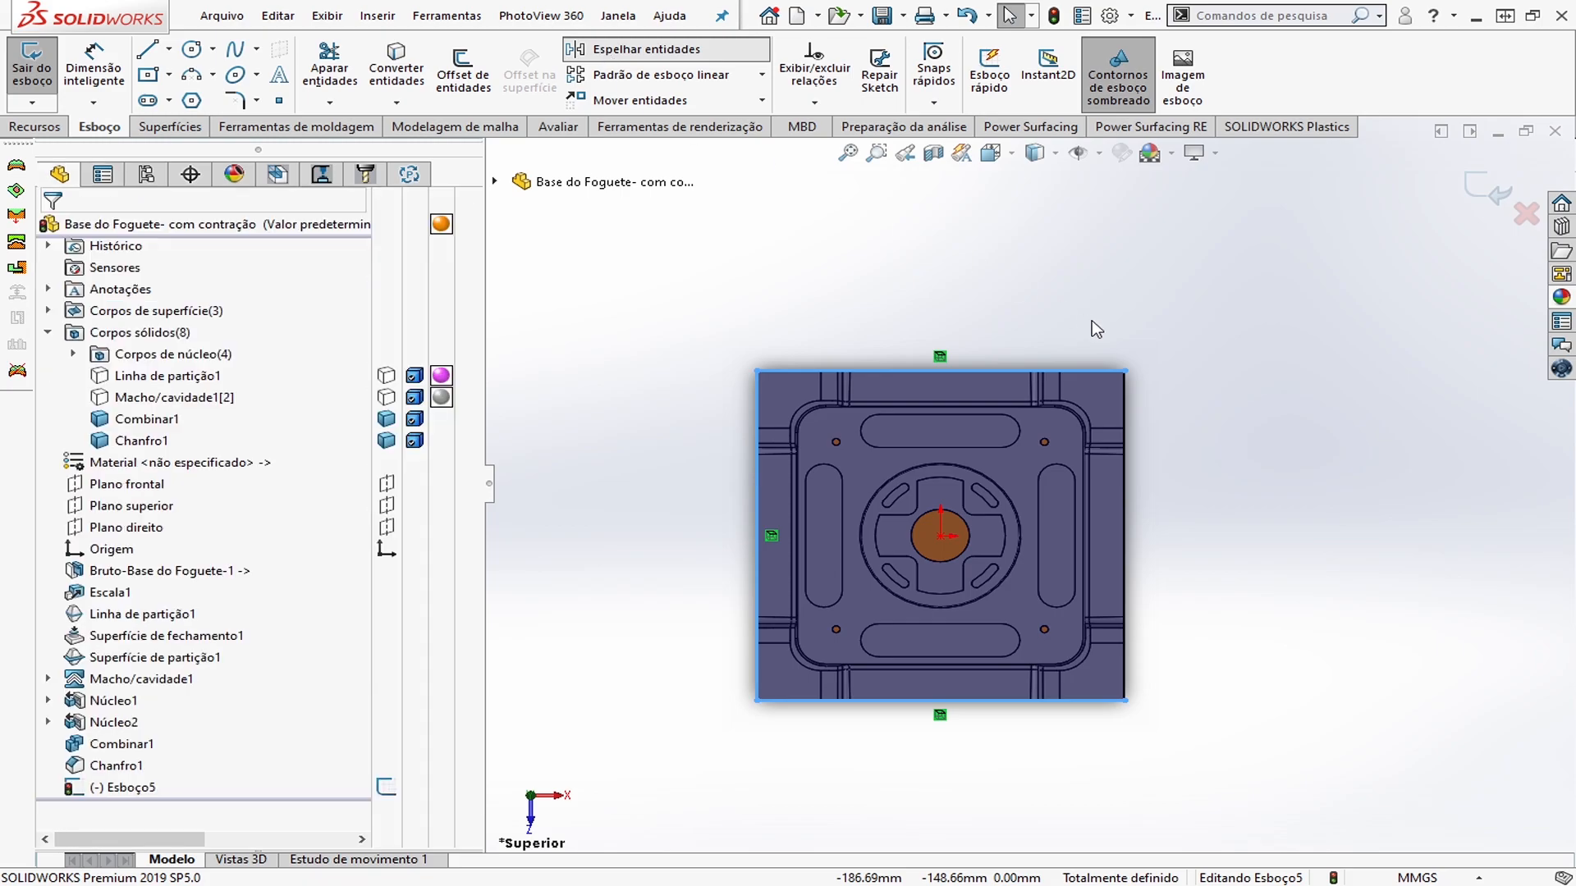
{"action": "left_click", "coordinate": [271, 482]}
{"action": "left_click", "coordinate": [1126, 416]}
{"action": "right_click", "coordinate": [1127, 417]}
Mirror the two side-by-side outlines about their top edge to form a two-by-two cavity layout
{"action": "scroll", "coordinate": [1327, 636], "scroll_direction": "up", "scroll_amount": 4}
{"action": "left_click_drag", "start_coordinate": [1264, 617], "coordinate": [821, 490]}
{"action": "left_click", "coordinate": [632, 50]}
{"action": "left_click", "coordinate": [1168, 428]}
{"action": "left_click", "coordinate": [420, 504]}
{"action": "left_click", "coordinate": [1134, 428]}
{"action": "right_click", "coordinate": [1136, 427]}
{"action": "scroll", "coordinate": [1327, 454], "scroll_direction": "up", "scroll_amount": 2}
{"action": "scroll", "coordinate": [1237, 434], "scroll_direction": "down", "scroll_amount": 1}
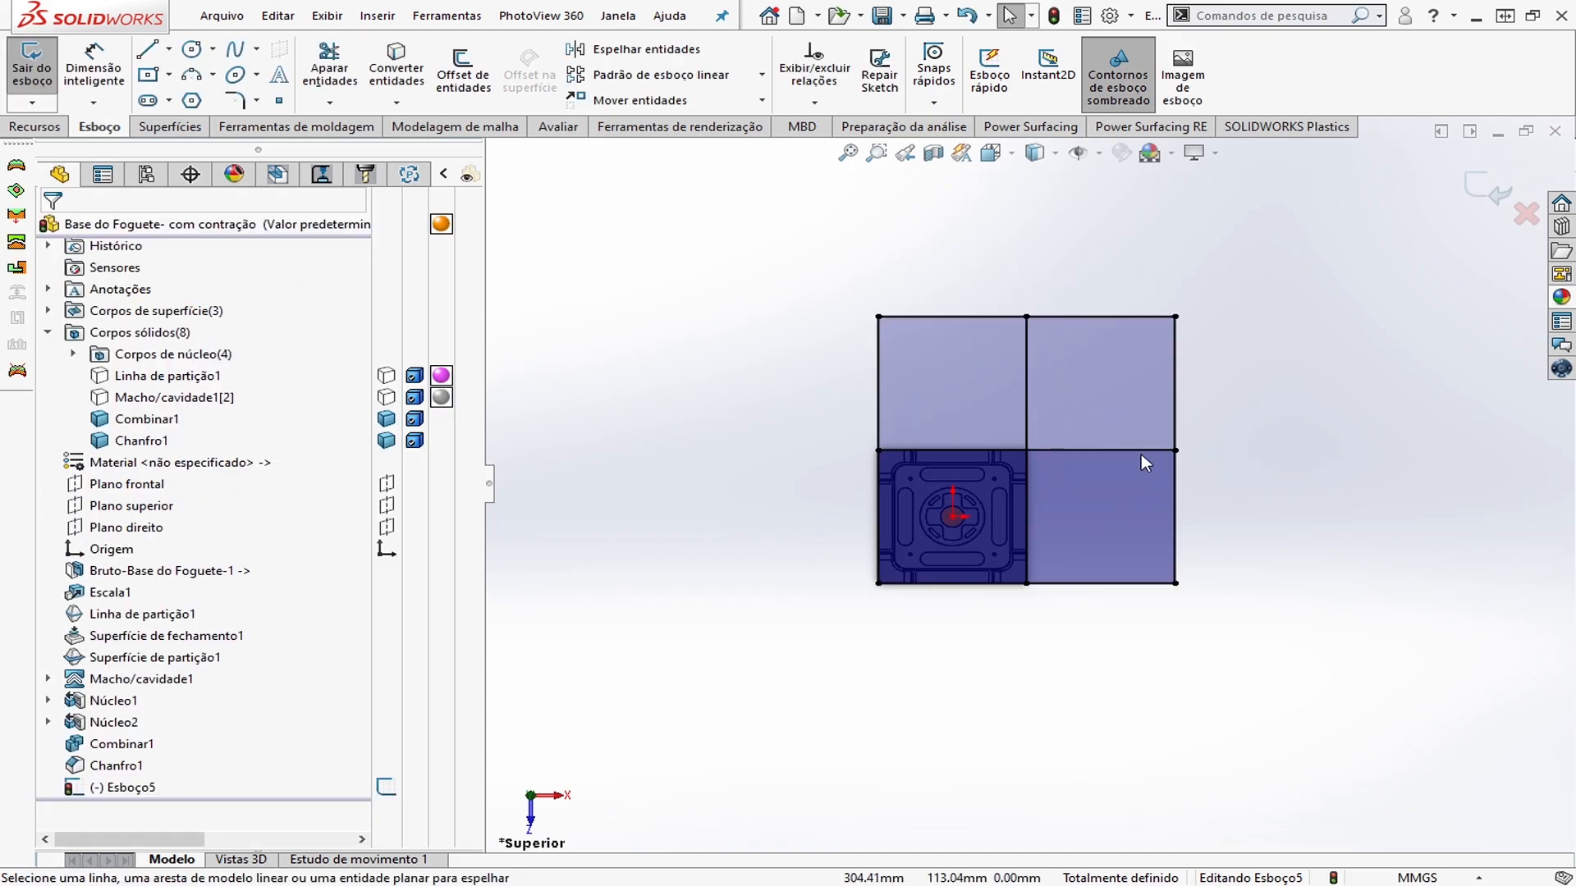
Examine the two-by-two cavity layout and the shared corner between the four outlines
{"action": "scroll", "coordinate": [1139, 455], "scroll_direction": "down", "scroll_amount": 2}
{"action": "scroll", "coordinate": [1128, 451], "scroll_direction": "up", "scroll_amount": 1}
{"action": "scroll", "coordinate": [989, 370], "scroll_direction": "down", "scroll_amount": 1}
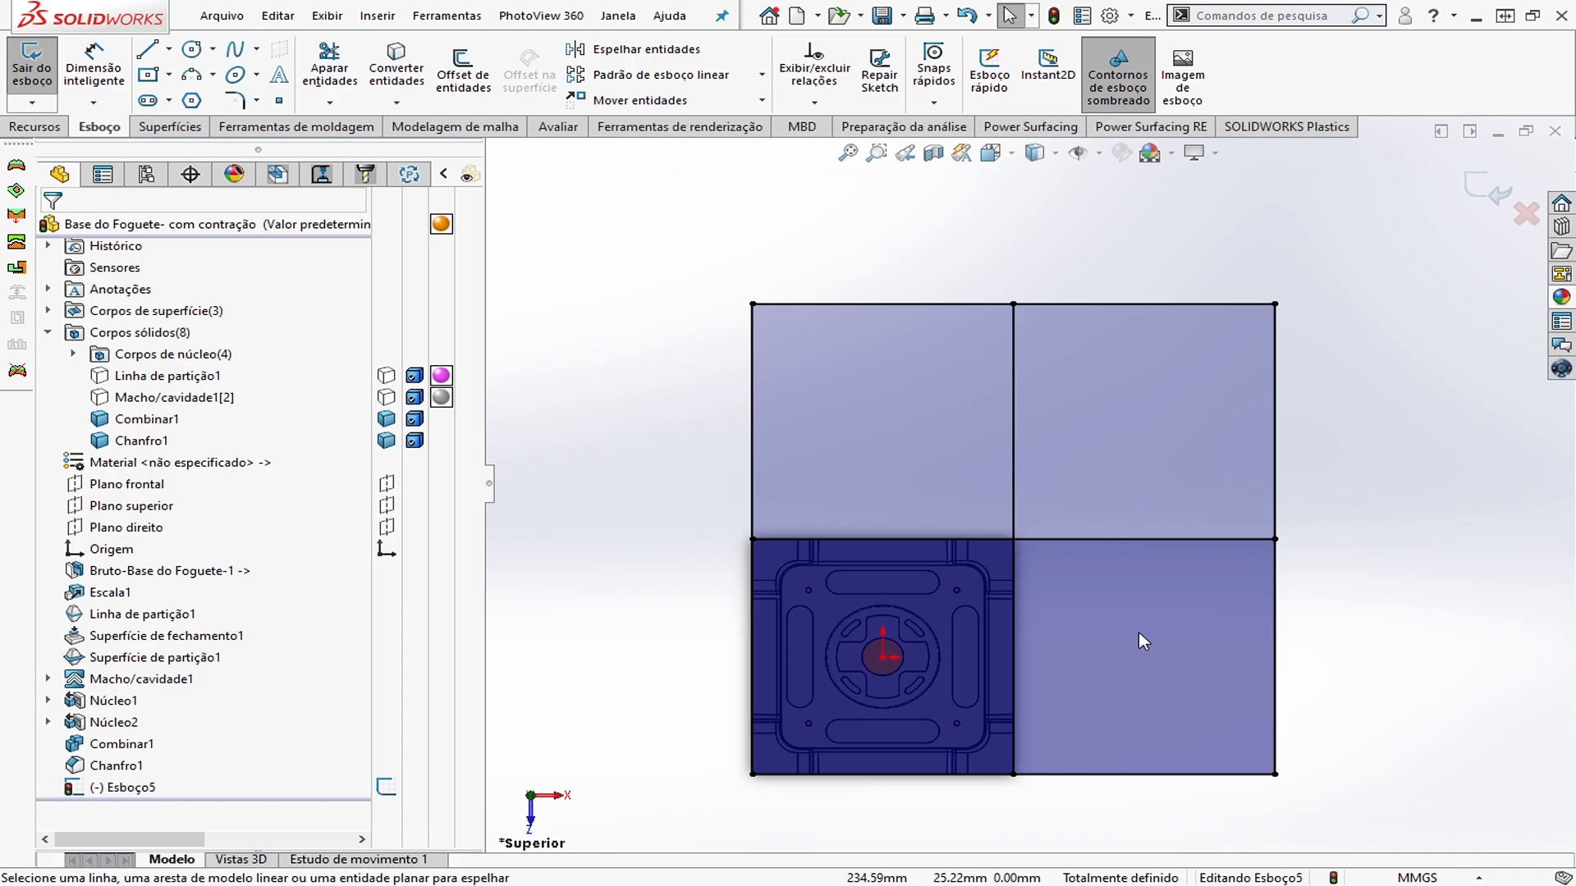
{"action": "scroll", "coordinate": [1139, 632], "scroll_direction": "down", "scroll_amount": 1}
{"action": "scroll", "coordinate": [1139, 632], "scroll_direction": "up", "scroll_amount": 3}
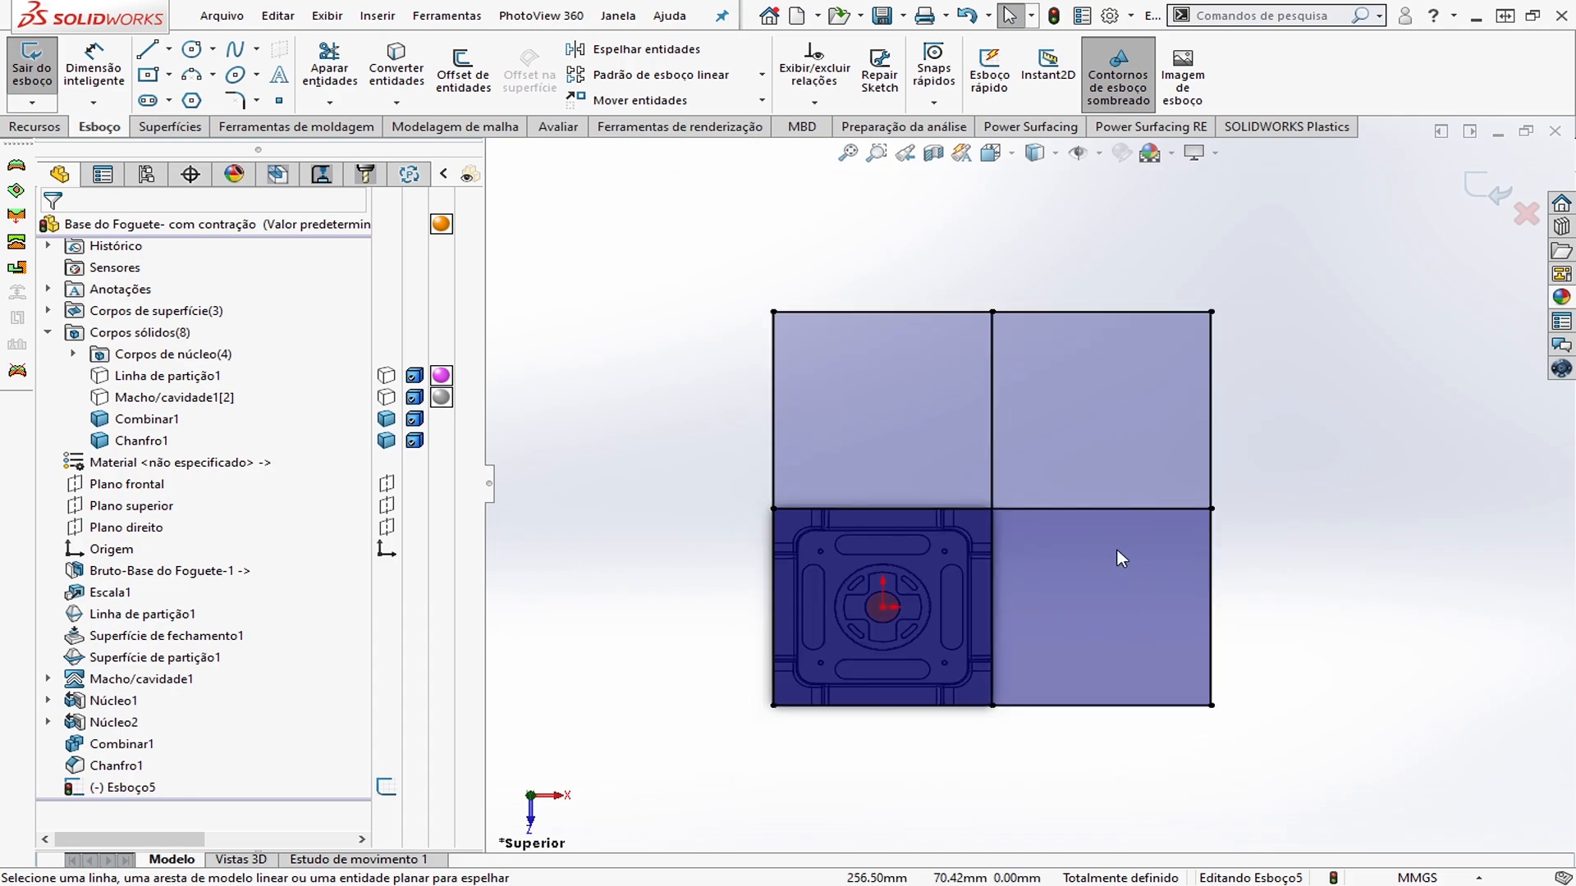
{"action": "scroll", "coordinate": [1121, 558], "scroll_direction": "up", "scroll_amount": 2}
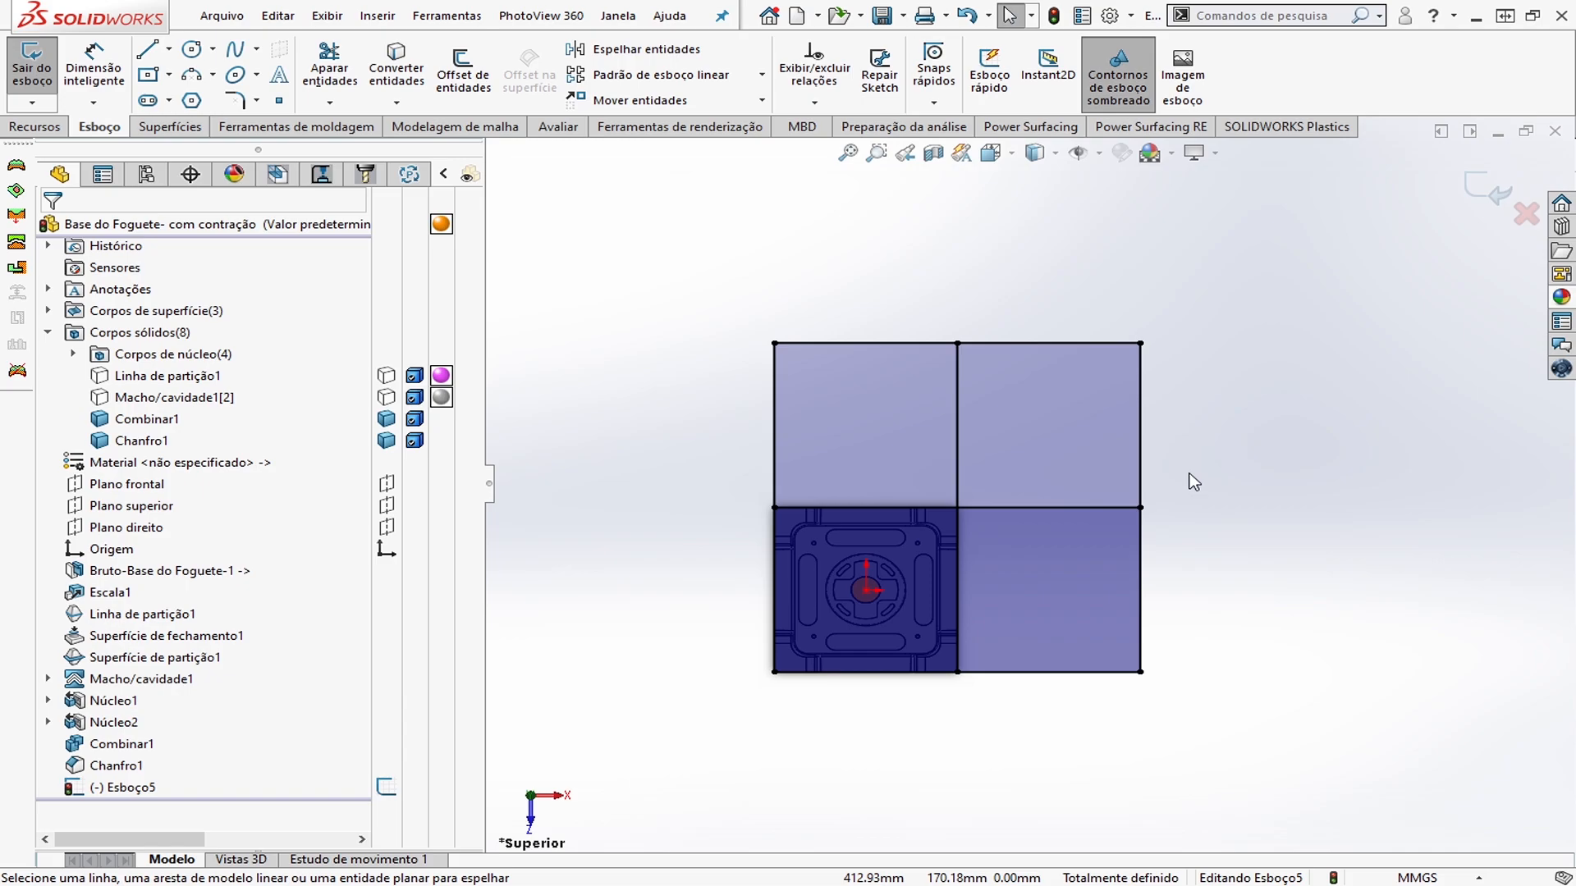
{"action": "scroll", "coordinate": [1231, 503], "scroll_direction": "up", "scroll_amount": 1}
{"action": "scroll", "coordinate": [1049, 474], "scroll_direction": "down", "scroll_amount": 1}
{"action": "scroll", "coordinate": [1049, 480], "scroll_direction": "down", "scroll_amount": 2}
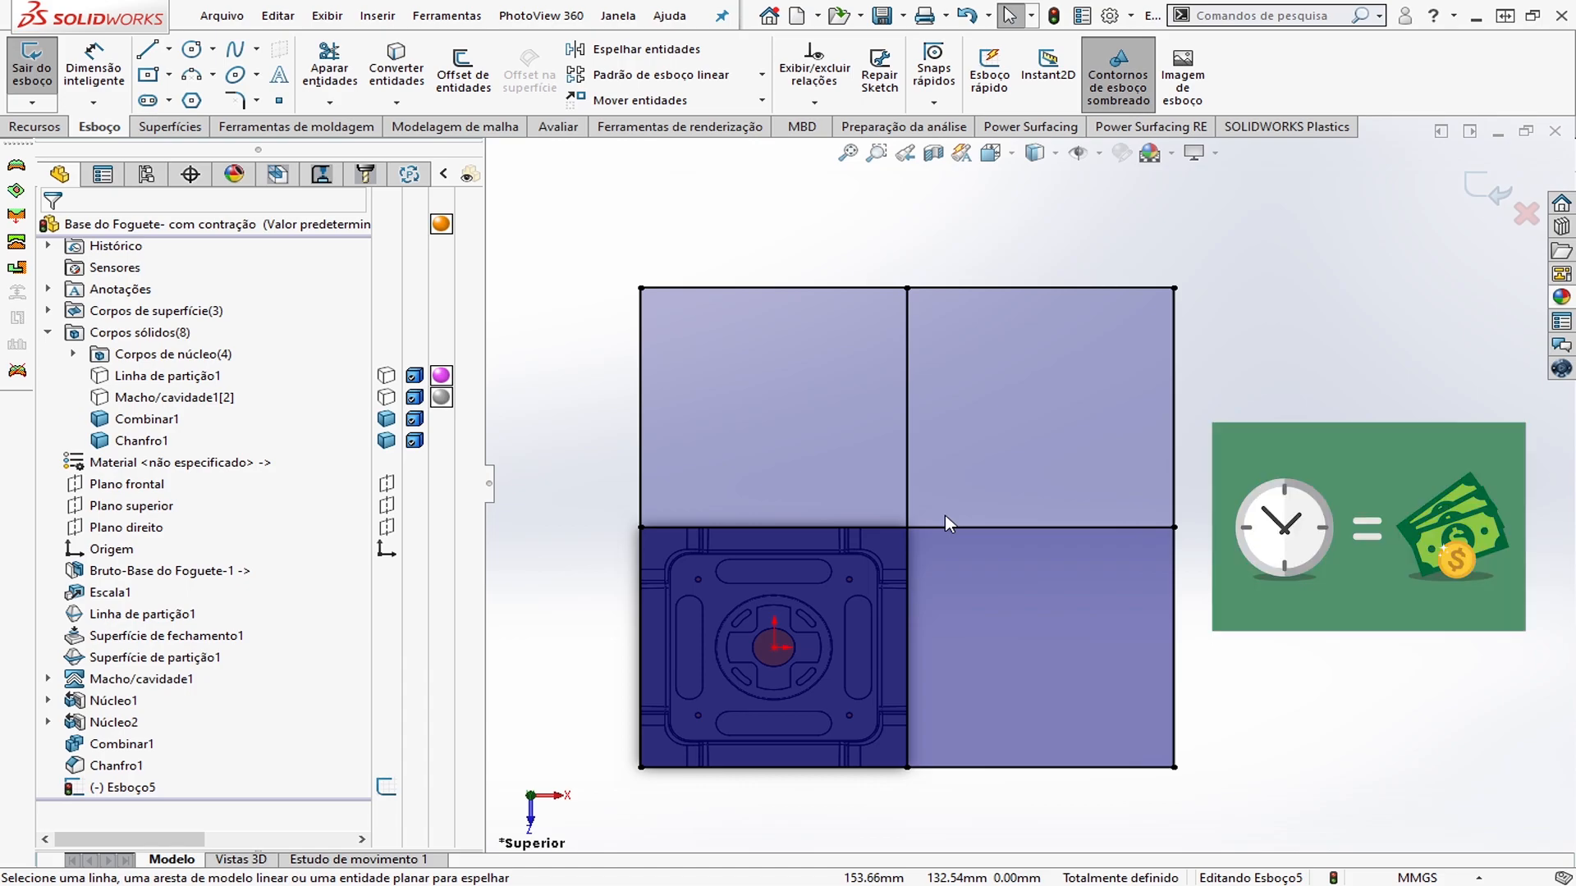
{"action": "scroll", "coordinate": [944, 516], "scroll_direction": "up", "scroll_amount": 1}
{"action": "scroll", "coordinate": [929, 511], "scroll_direction": "down", "scroll_amount": 1}
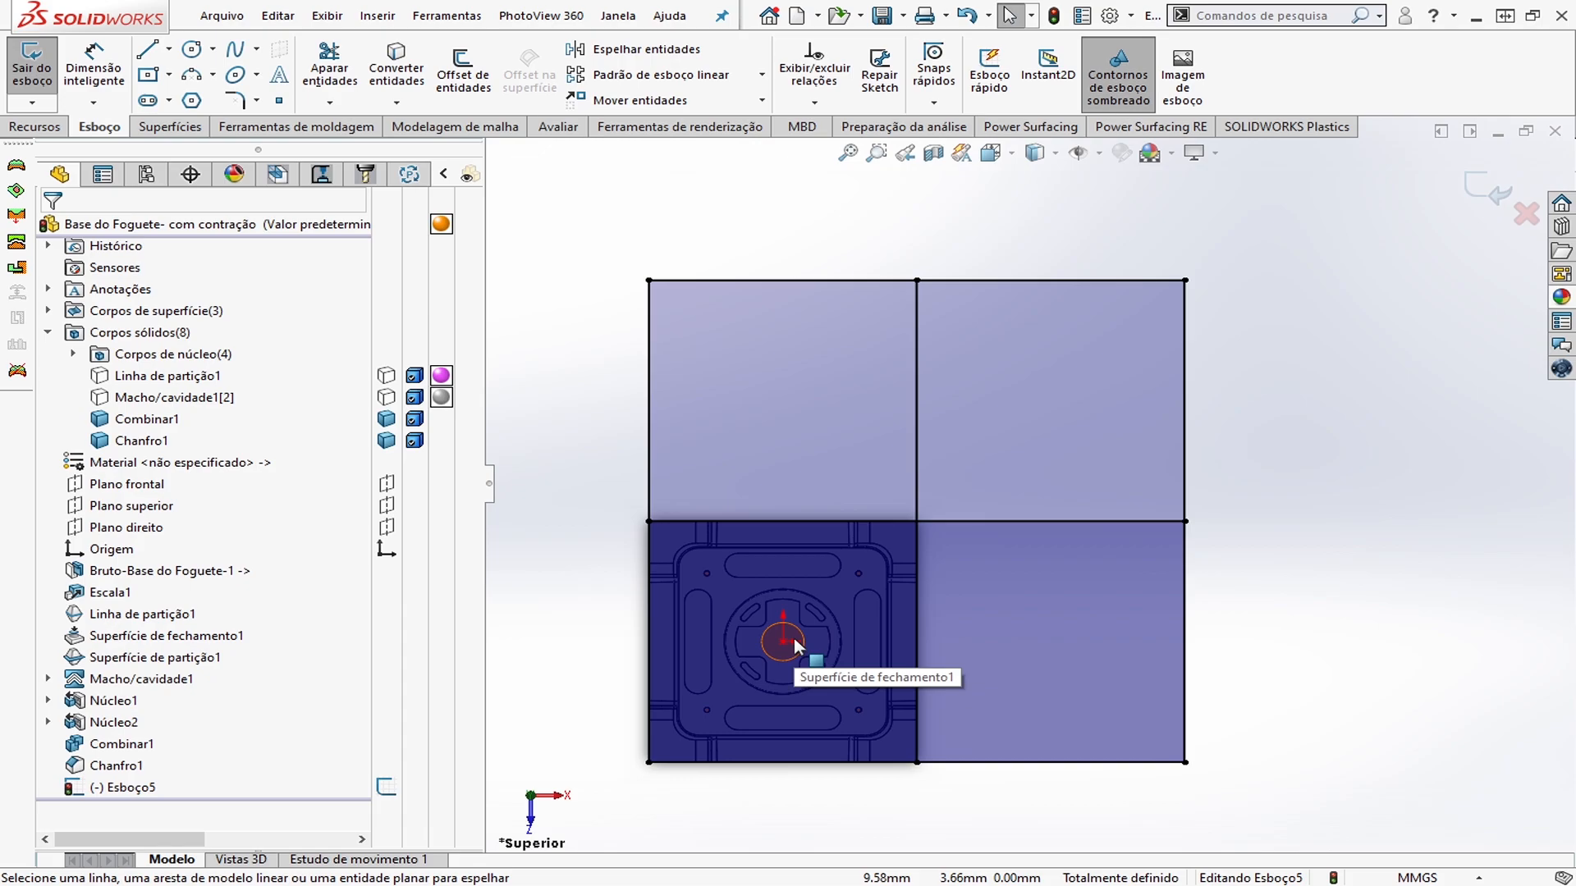
Sketch a center rectangle about 887 by 573 mm from the origin across the cavity layout
{"action": "scroll", "coordinate": [1034, 501], "scroll_direction": "up", "scroll_amount": 3}
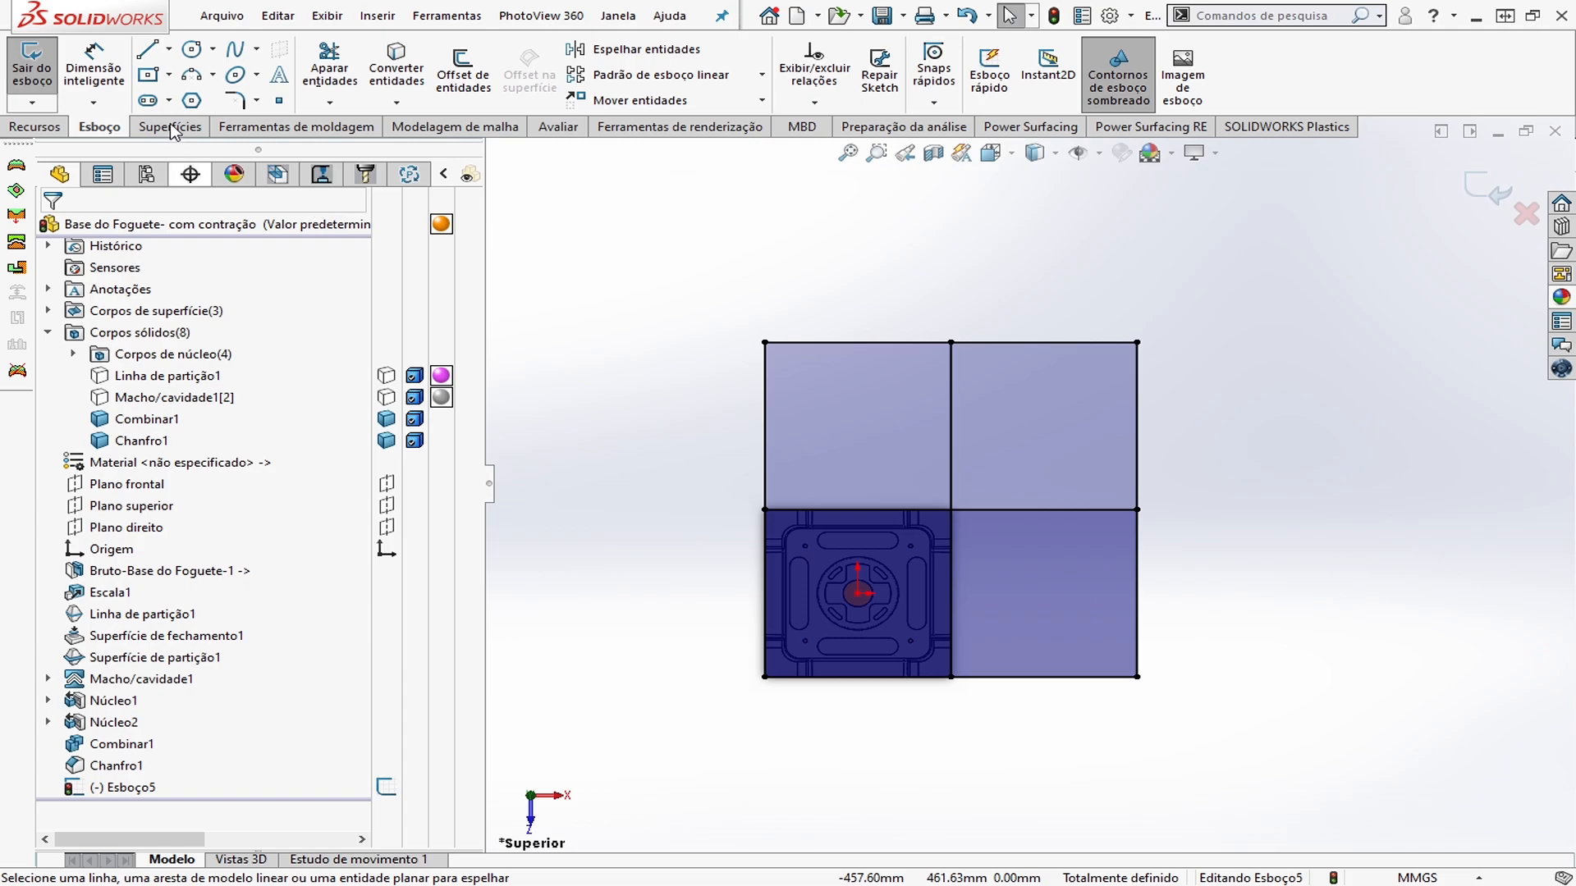
{"action": "left_click", "coordinate": [149, 77]}
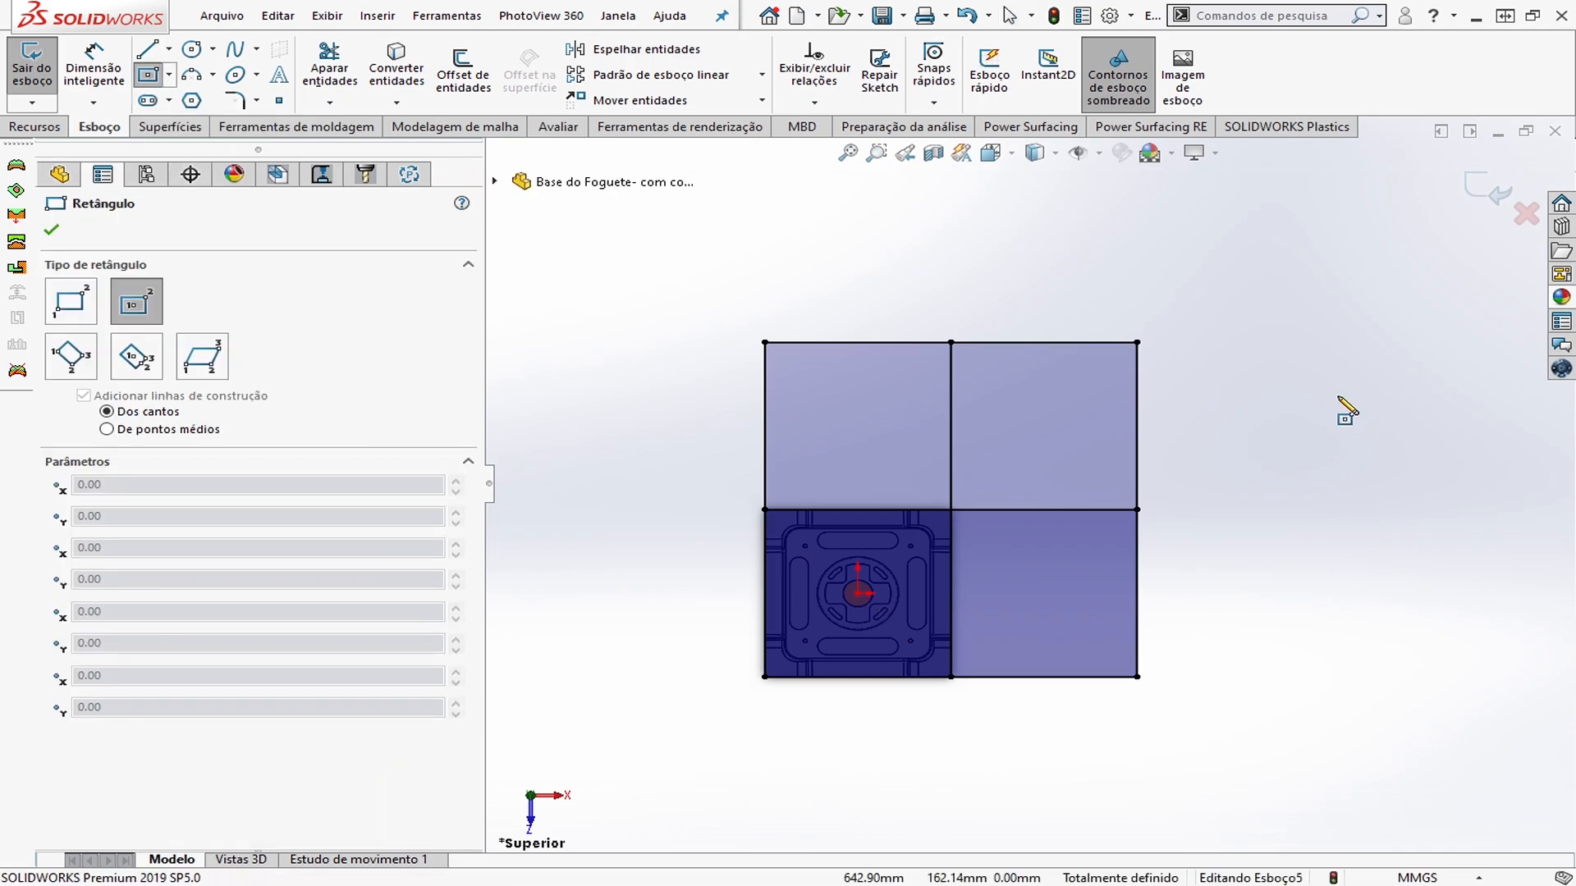
{"action": "left_click", "coordinate": [857, 593]}
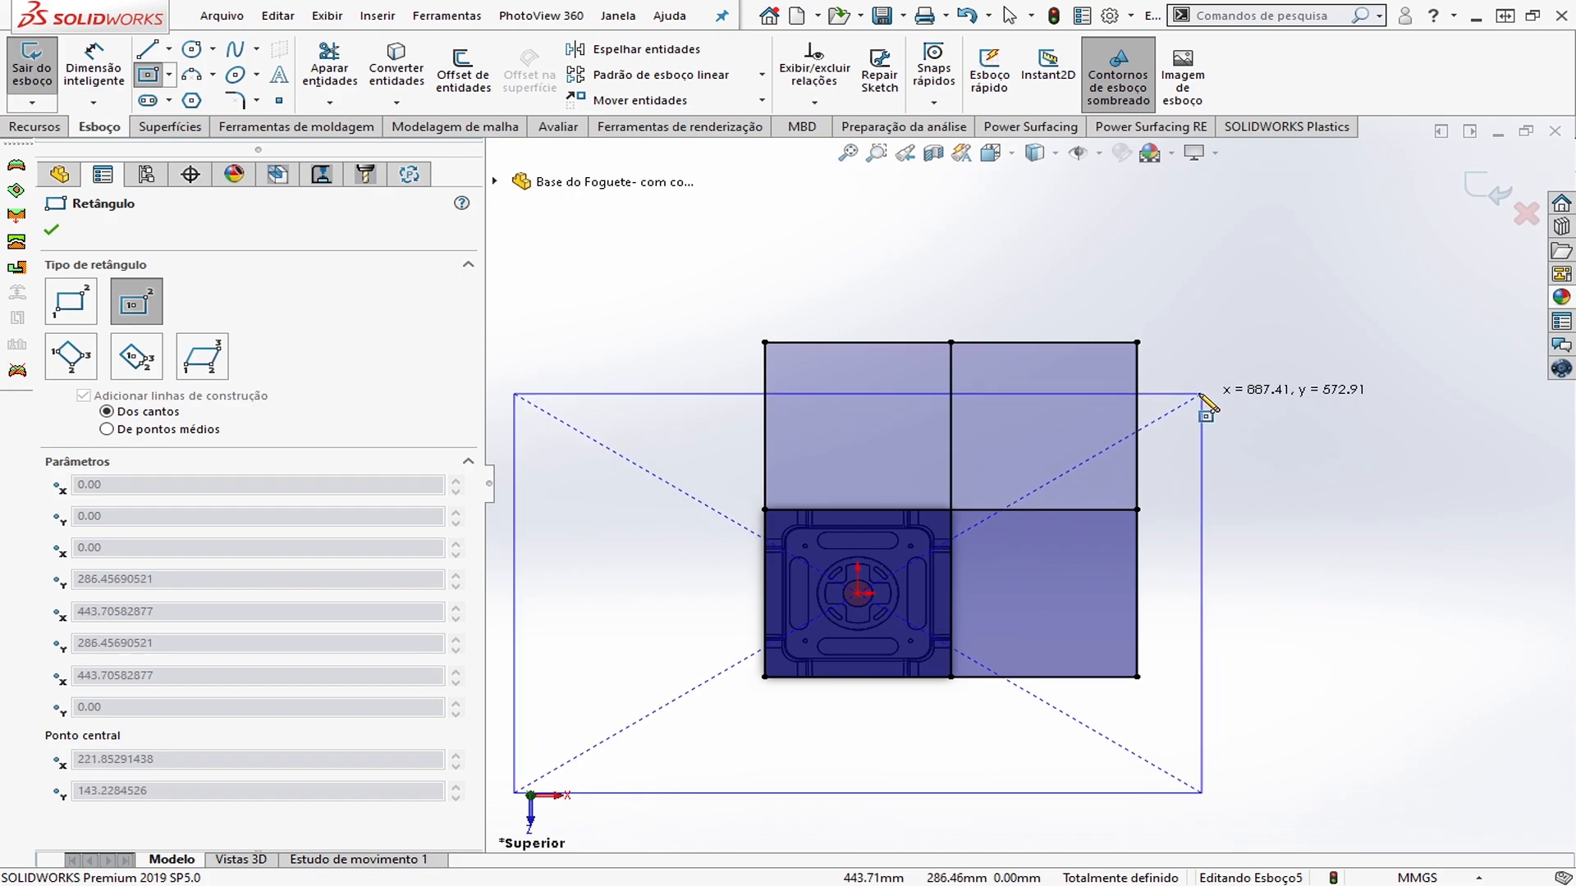
{"action": "left_click", "coordinate": [1202, 396]}
{"action": "scroll", "coordinate": [939, 546], "scroll_direction": "up", "scroll_amount": 2}
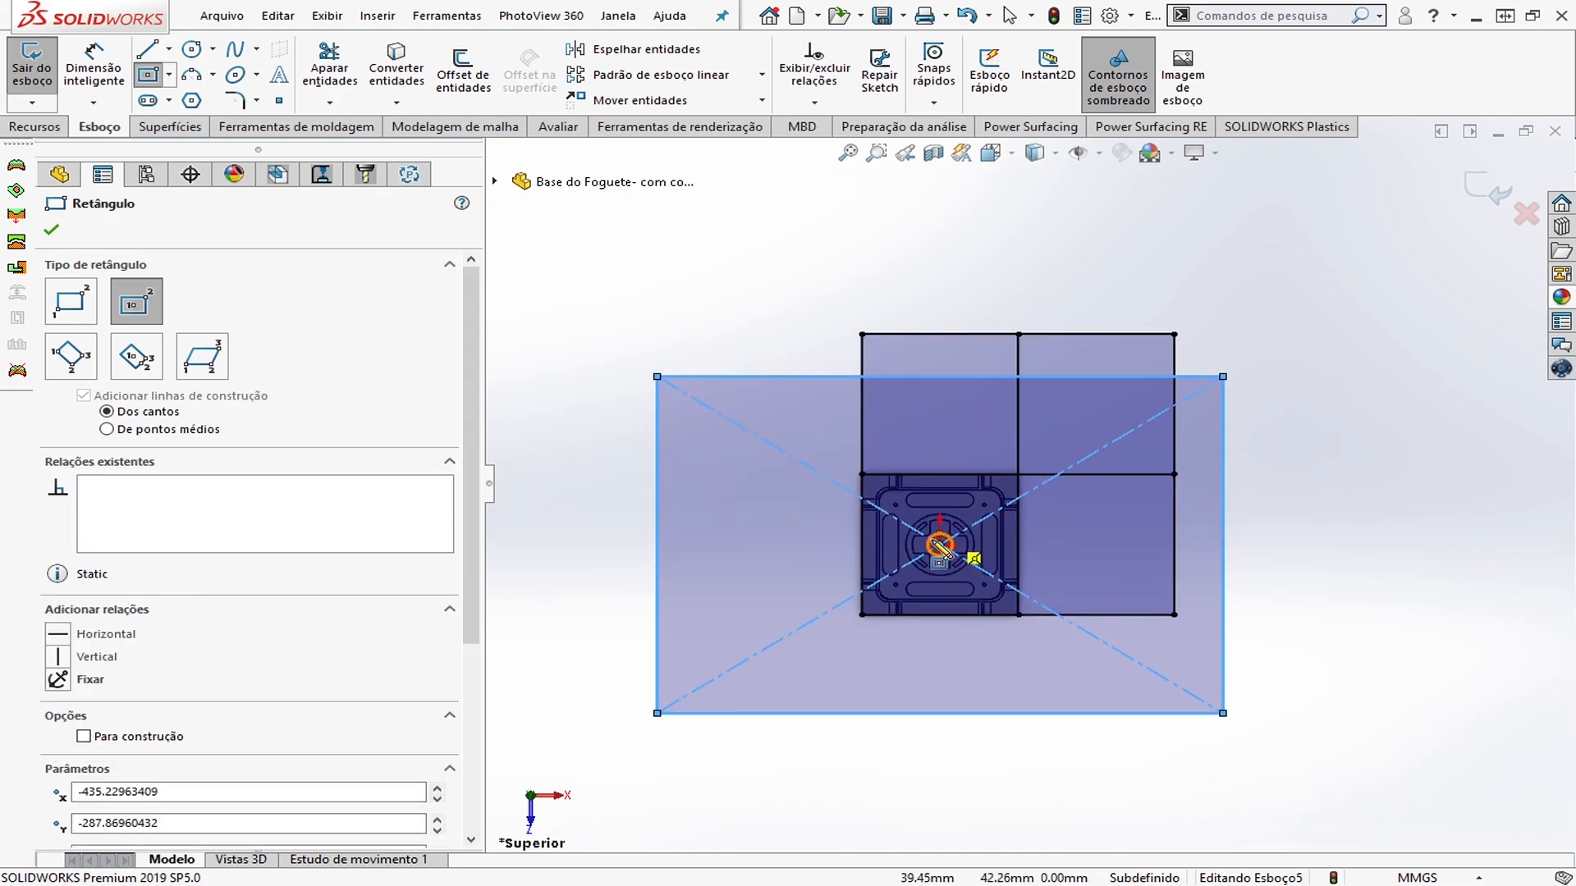
{"action": "scroll", "coordinate": [945, 472], "scroll_direction": "down", "scroll_amount": 1}
{"action": "key", "text": "Escape"}
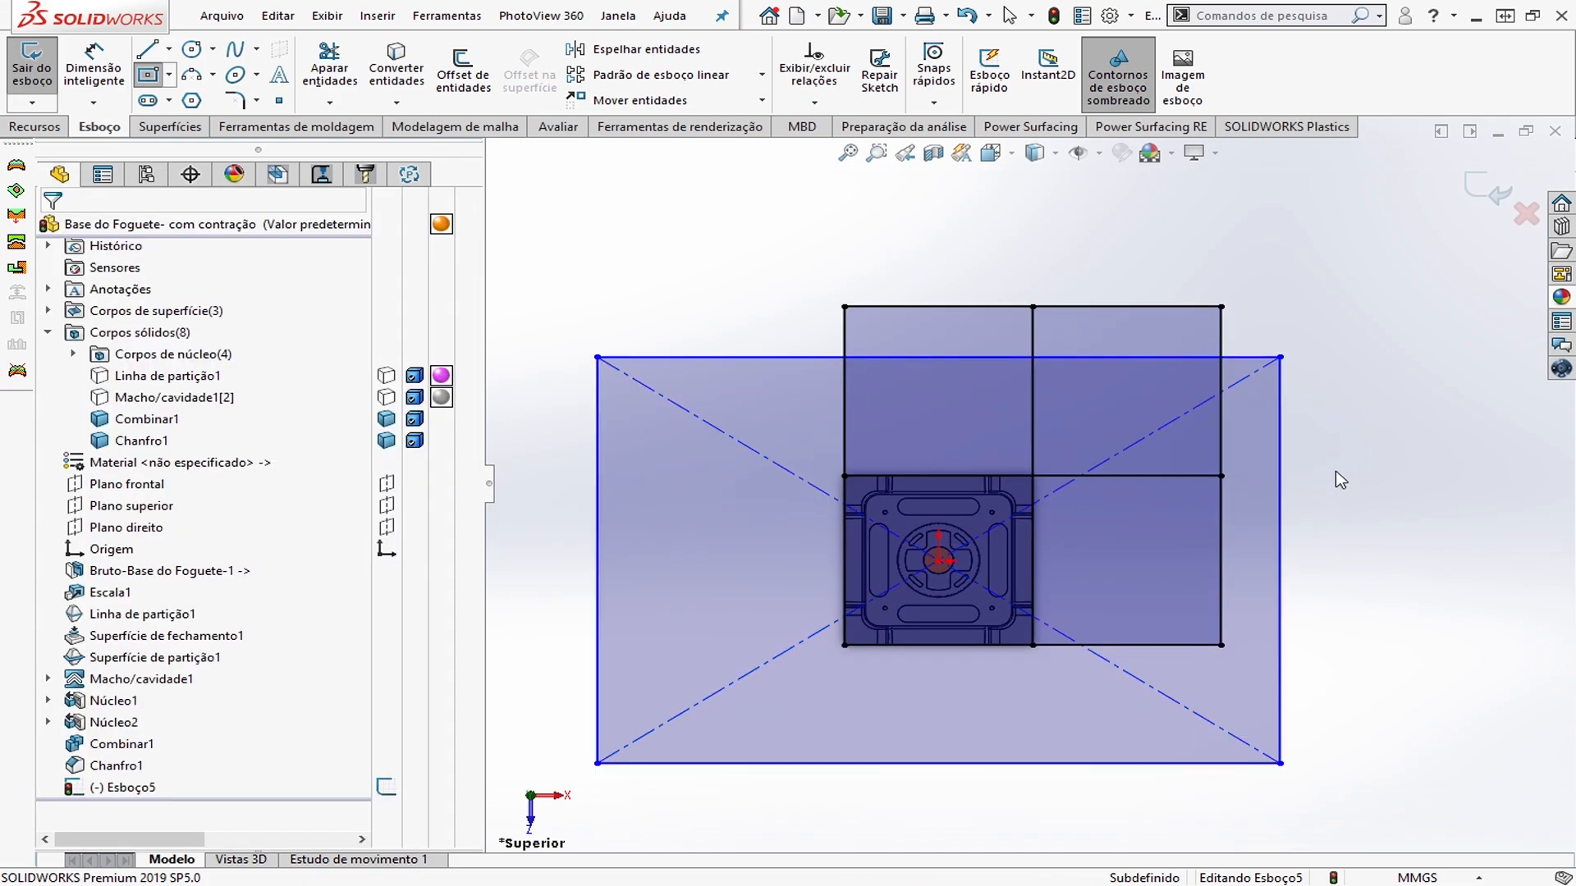
{"action": "key", "text": "Escape"}
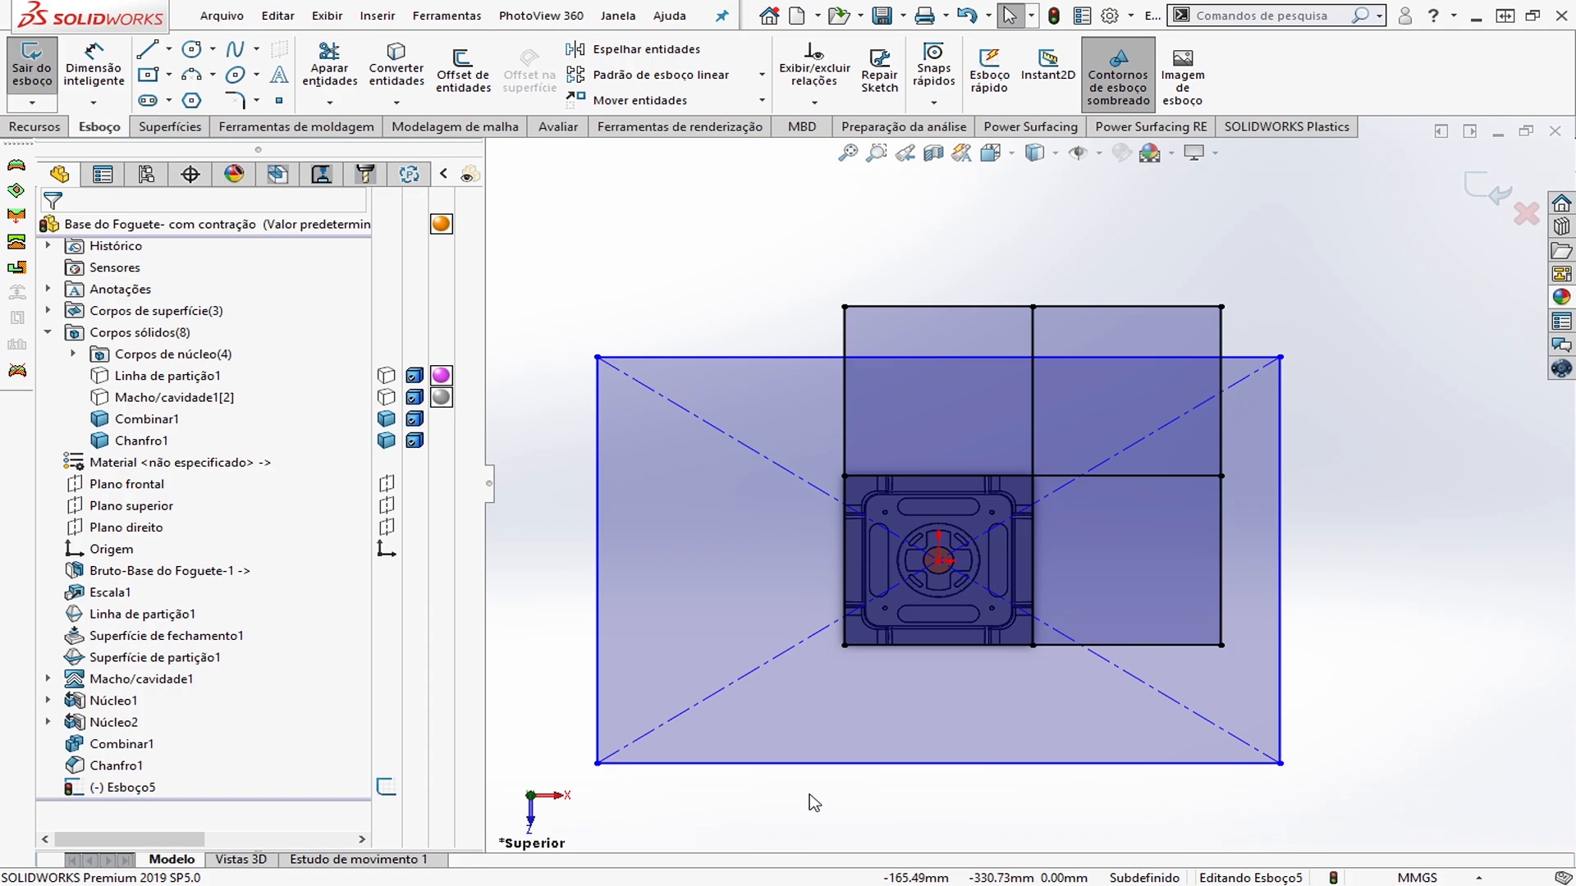
Delete all lines of the large center rectangle, keeping only the two-by-two cavity outlines
{"action": "scroll", "coordinate": [826, 594], "scroll_direction": "up", "scroll_amount": 3}
{"action": "scroll", "coordinate": [861, 581], "scroll_direction": "down", "scroll_amount": 2}
{"action": "left_click_drag", "start_coordinate": [919, 771], "coordinate": [696, 283]}
{"action": "key", "text": "Delete"}
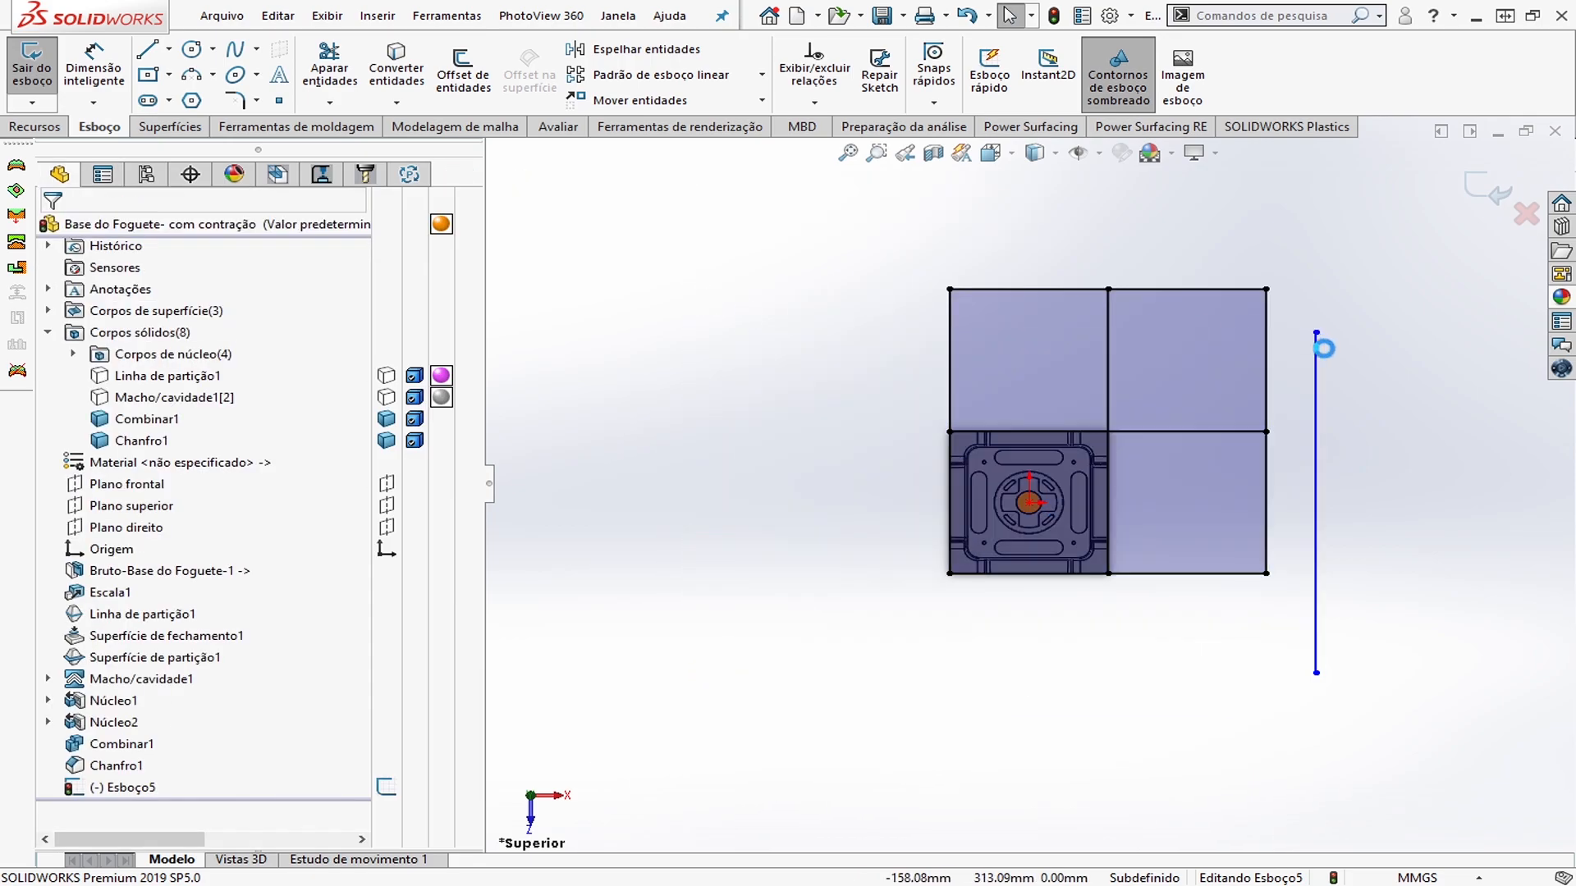
{"action": "left_click", "coordinate": [1317, 386]}
{"action": "key", "text": "Delete"}
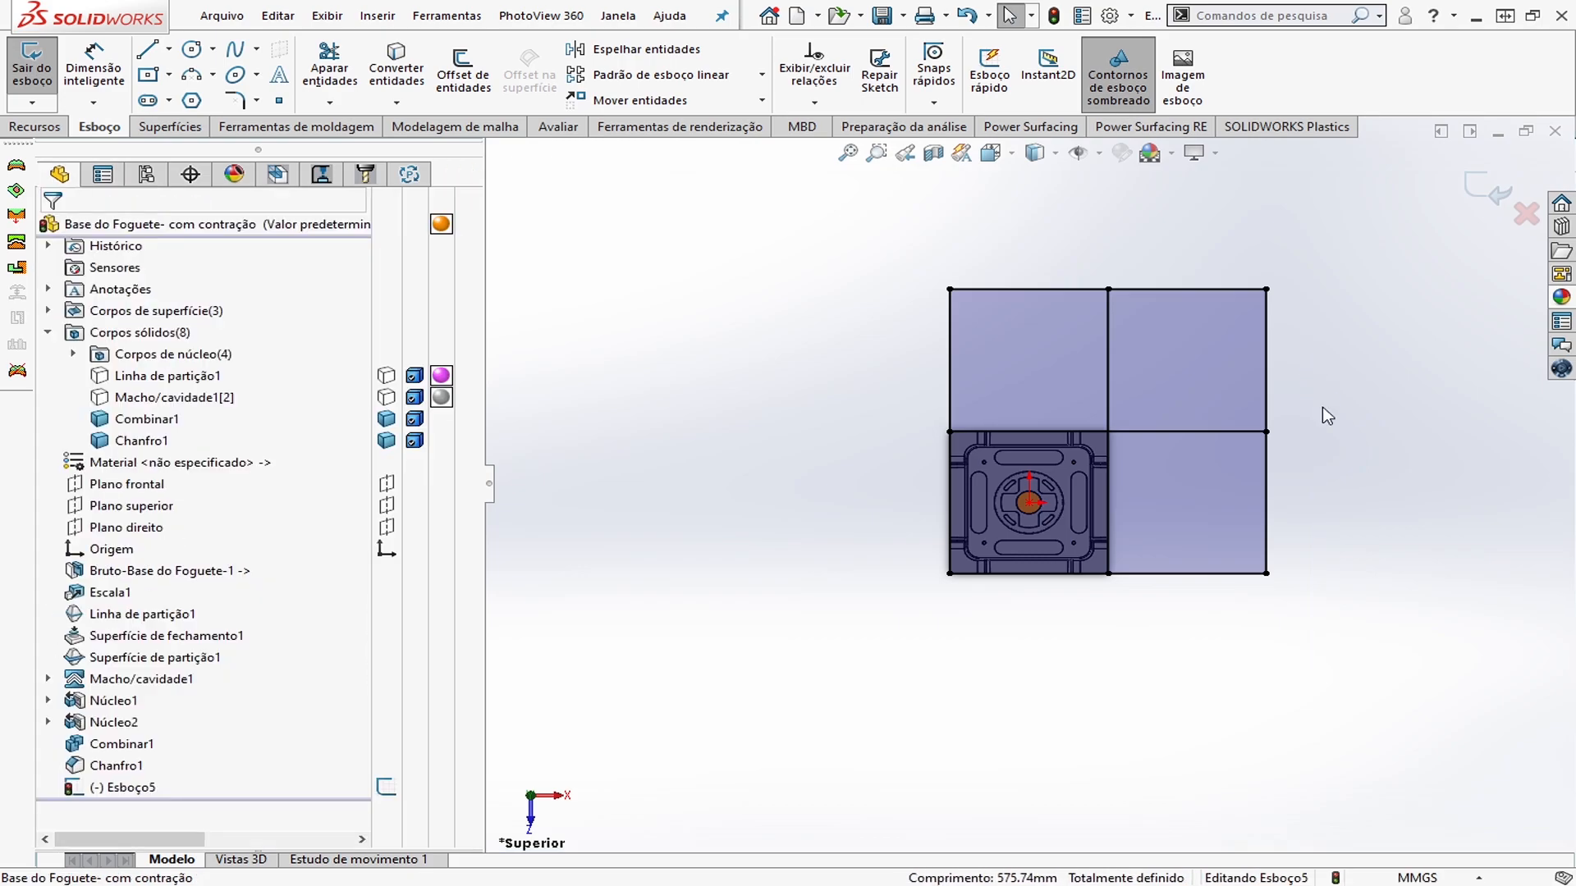
{"action": "scroll", "coordinate": [1129, 391], "scroll_direction": "down", "scroll_amount": 3}
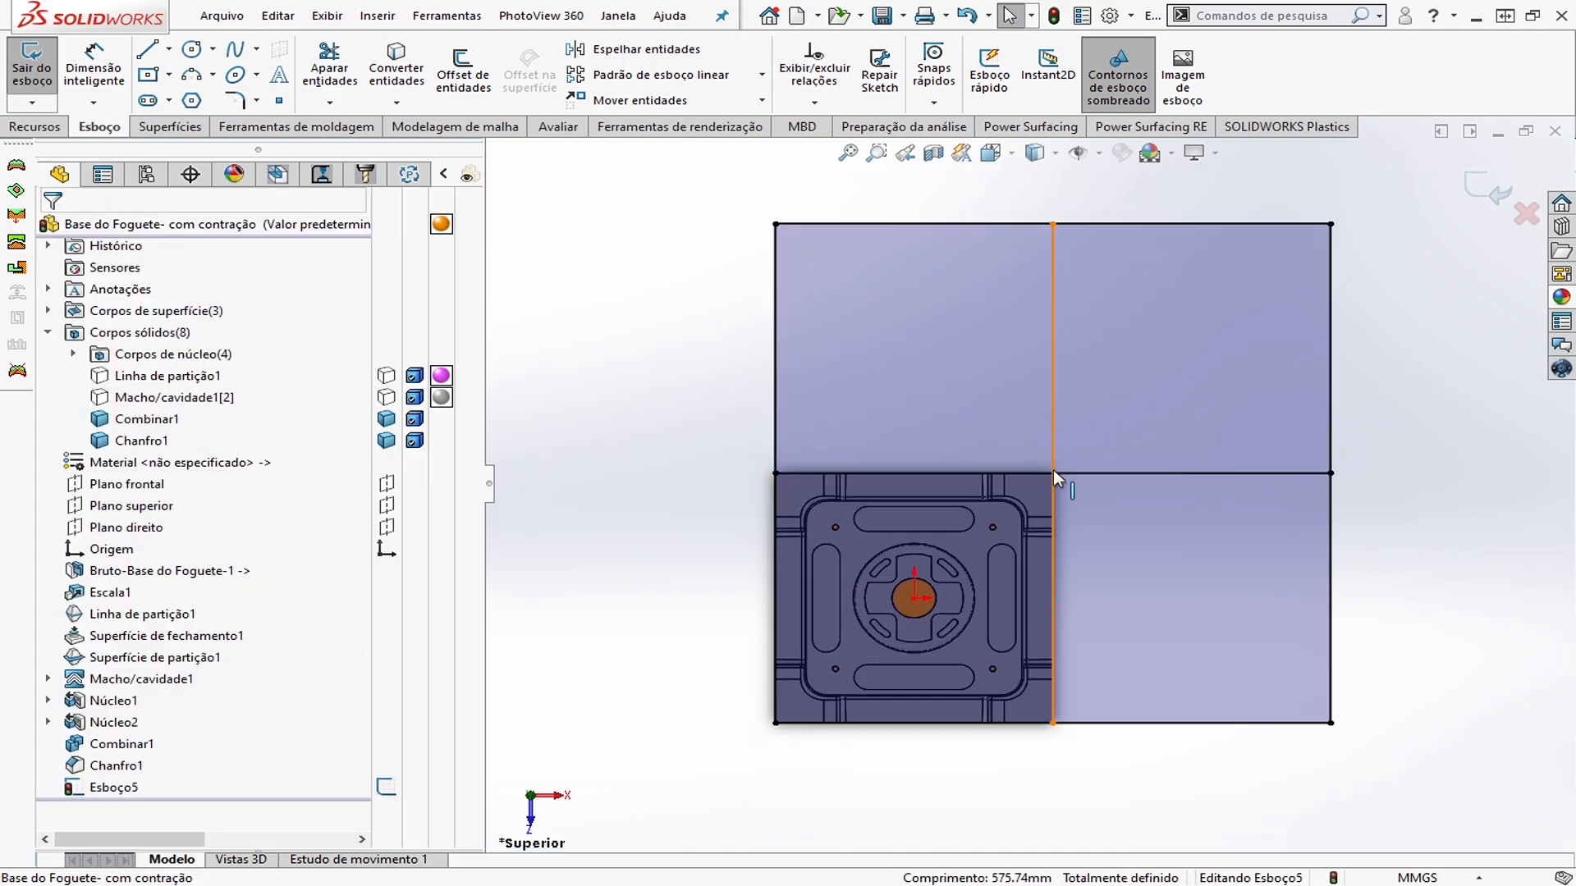
{"action": "scroll", "coordinate": [1053, 473], "scroll_direction": "up", "scroll_amount": 3}
{"action": "scroll", "coordinate": [1105, 417], "scroll_direction": "down", "scroll_amount": 2}
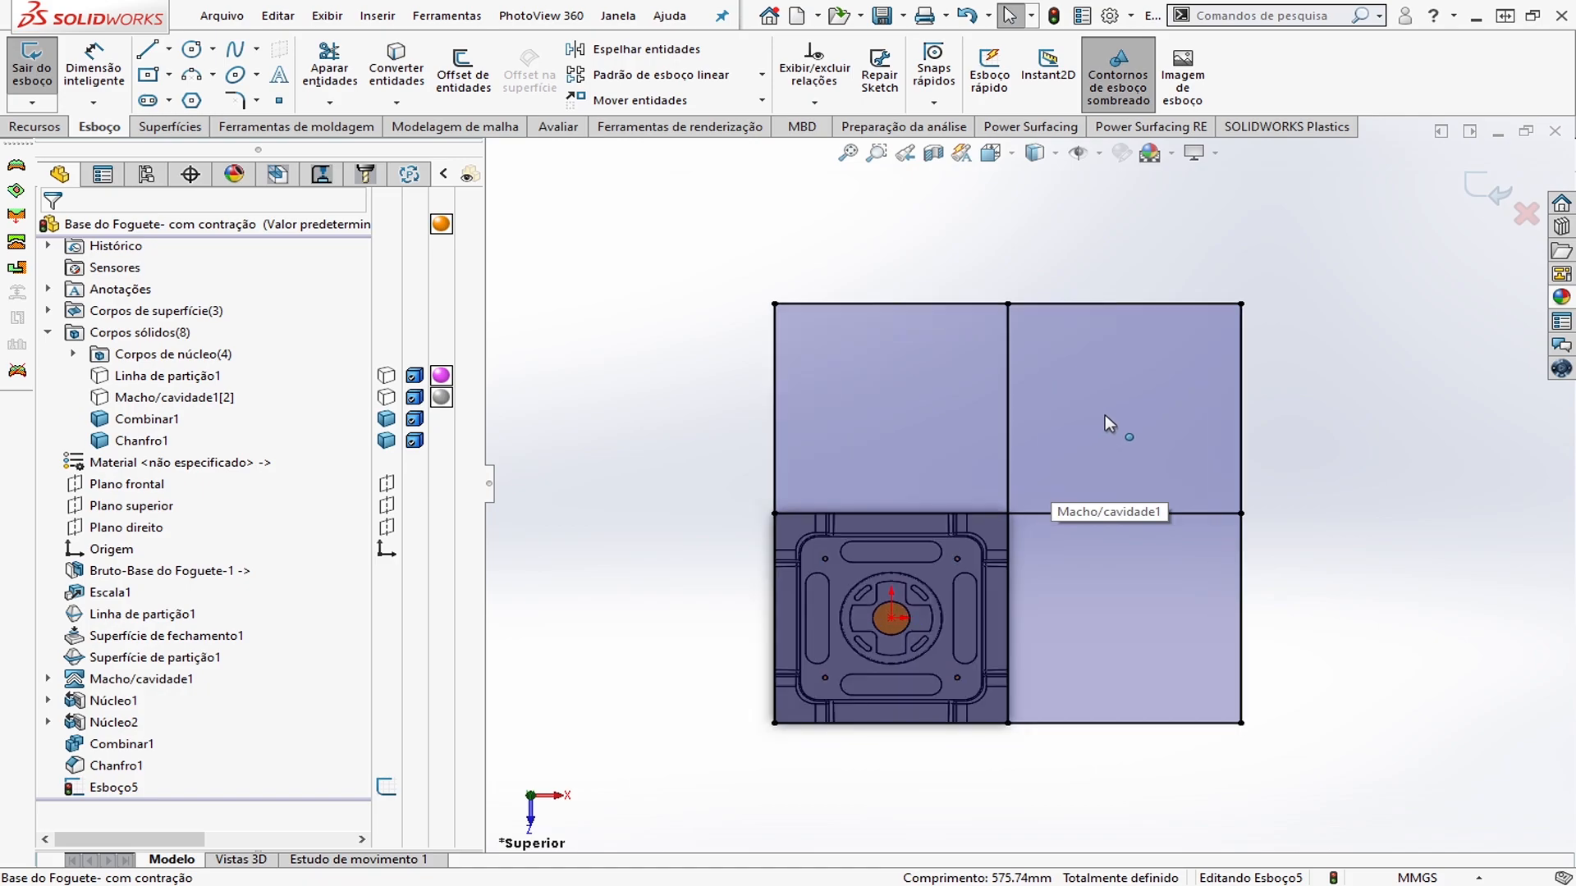
Exit the cavity layout sketch and discard its changes
{"action": "mouse_move", "coordinate": [733, 261]}
{"action": "left_mouse_down"}
{"action": "mouse_move", "coordinate": [1393, 753]}
{"action": "mouse_move", "coordinate": [1372, 767]}
{"action": "mouse_move", "coordinate": [1375, 735]}
{"action": "left_mouse_up"}
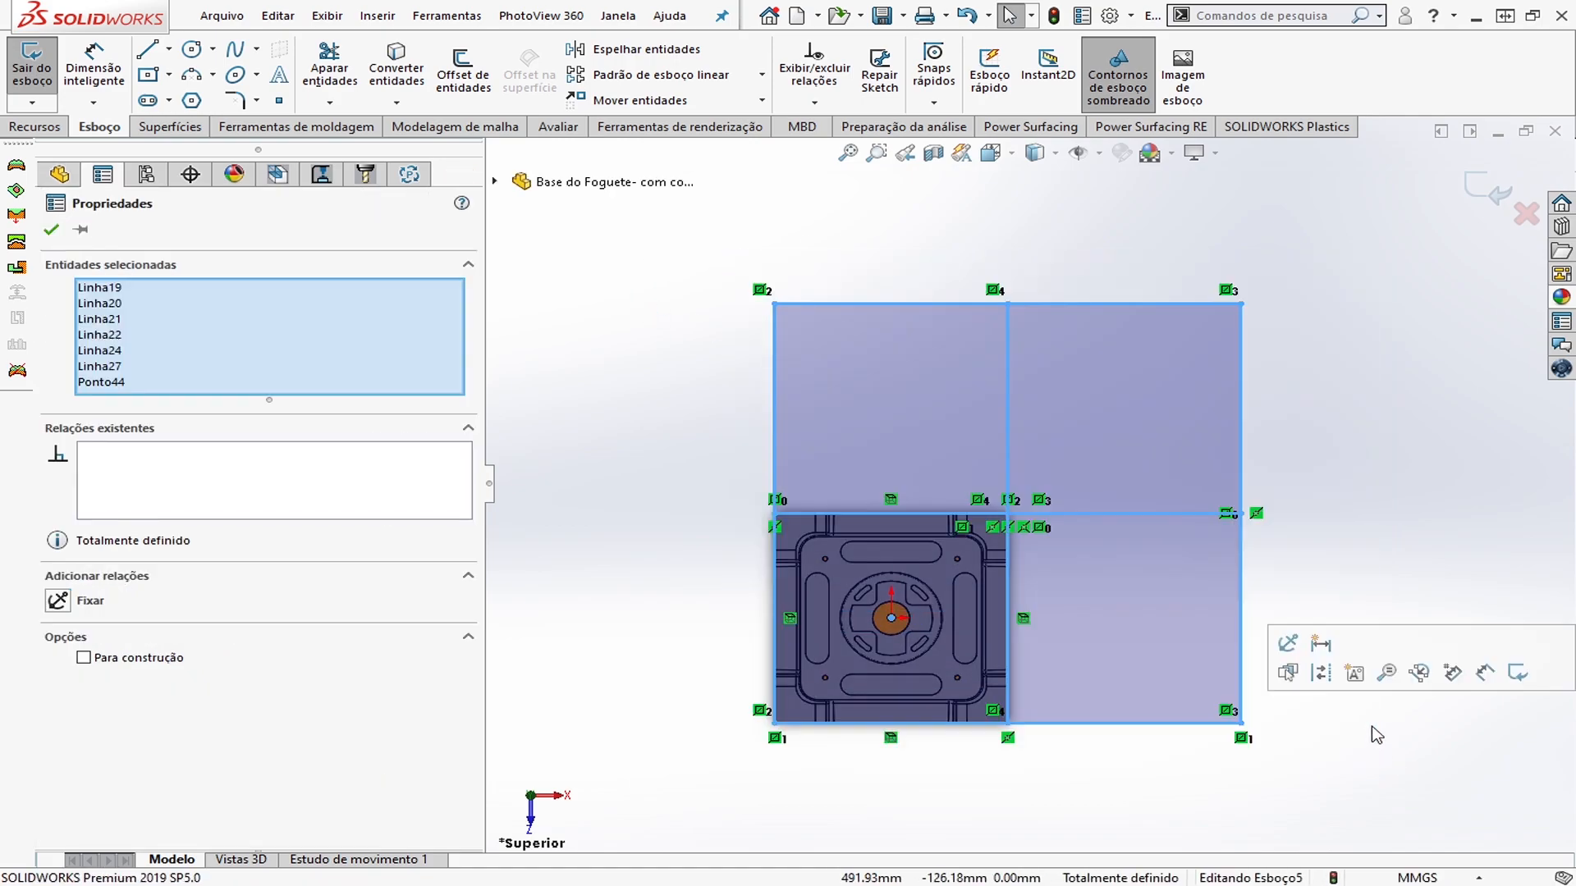
{"action": "left_click", "coordinate": [1530, 222]}
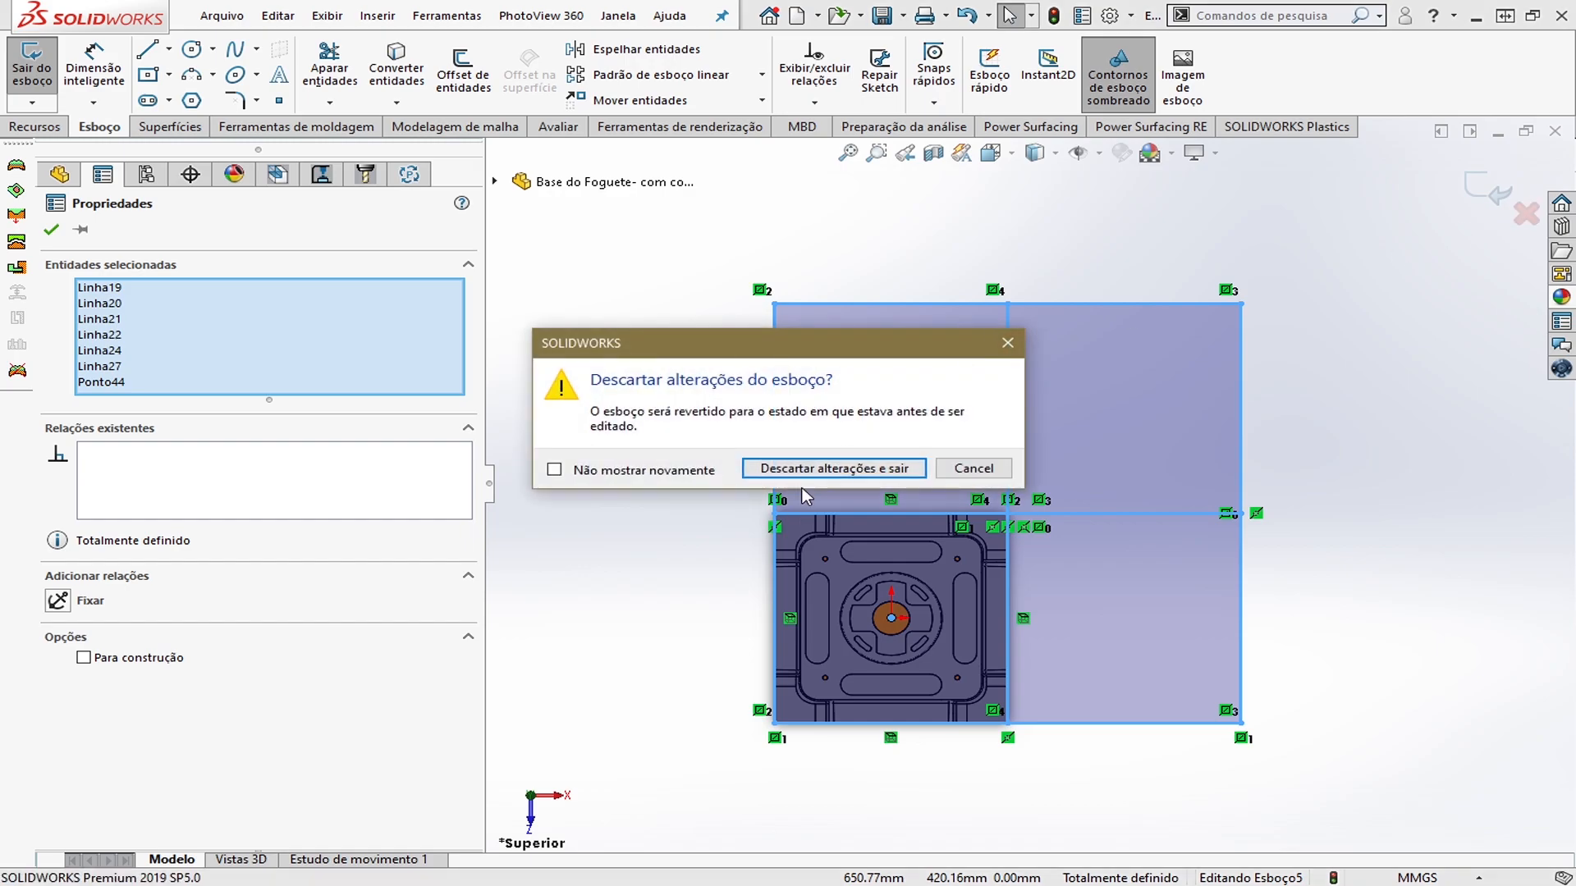
{"action": "left_click", "coordinate": [892, 473]}
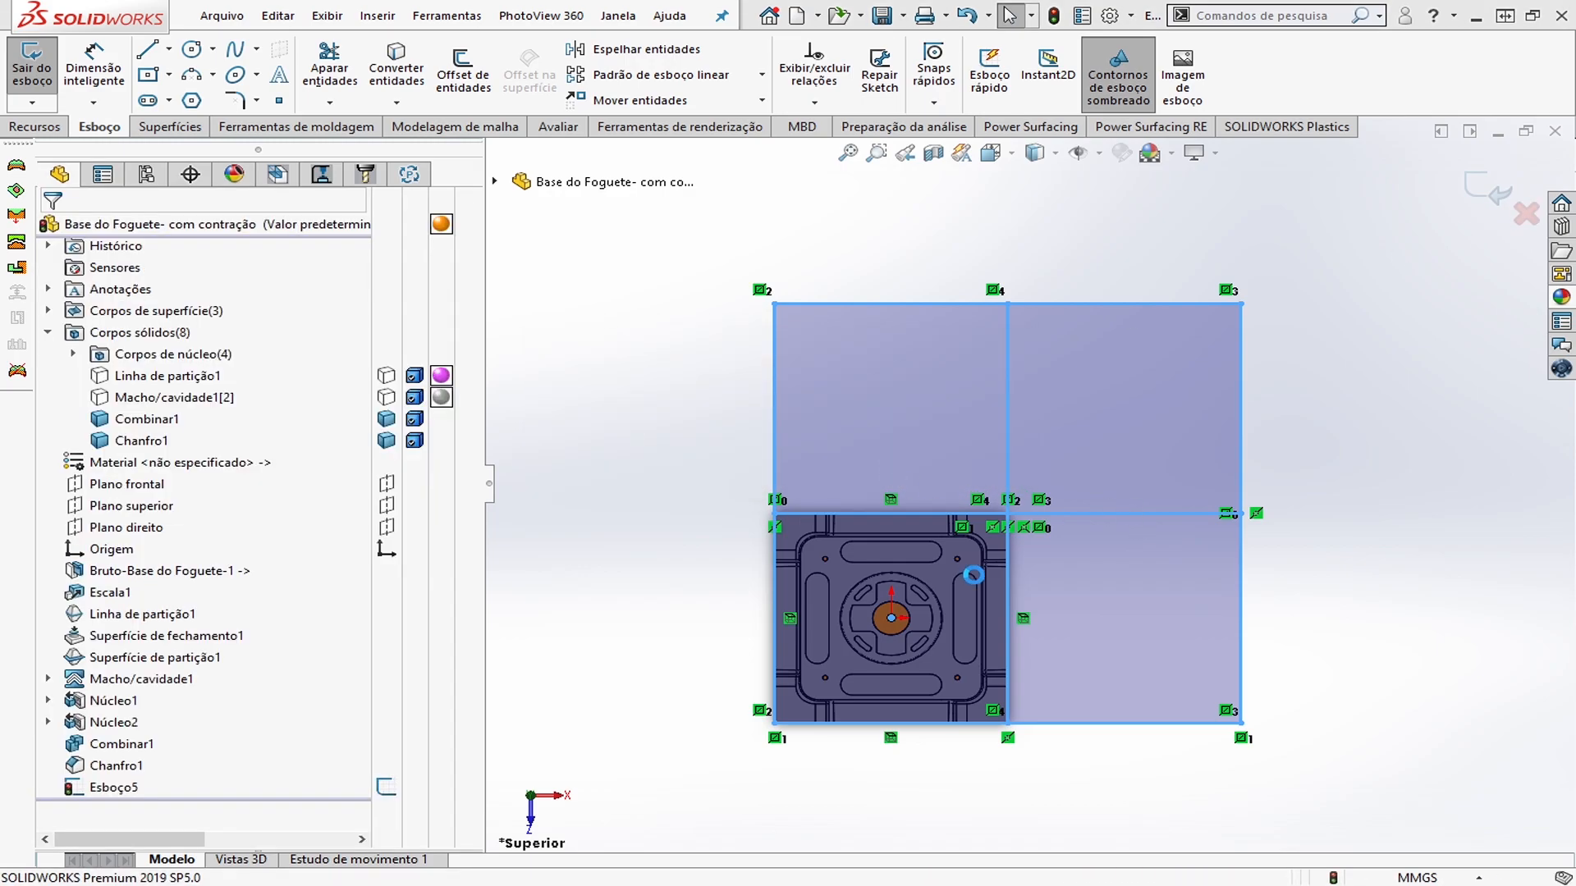
Show the hidden solid bodies Macho/cavidade1[2] and Linha de partição1
{"action": "left_click", "coordinate": [385, 397]}
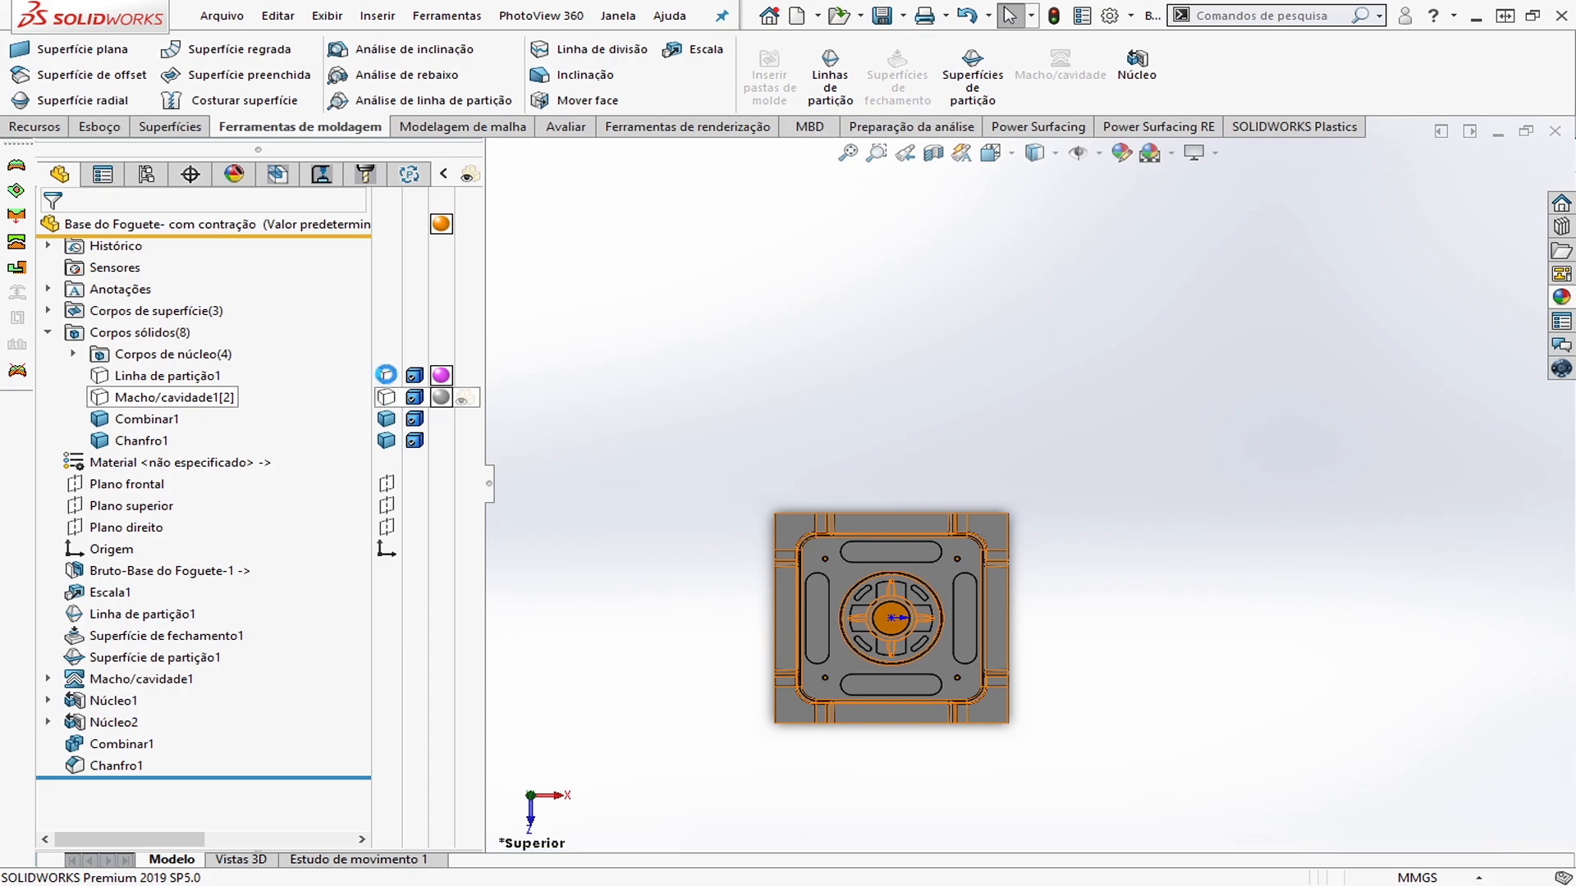
{"action": "left_click", "coordinate": [387, 376]}
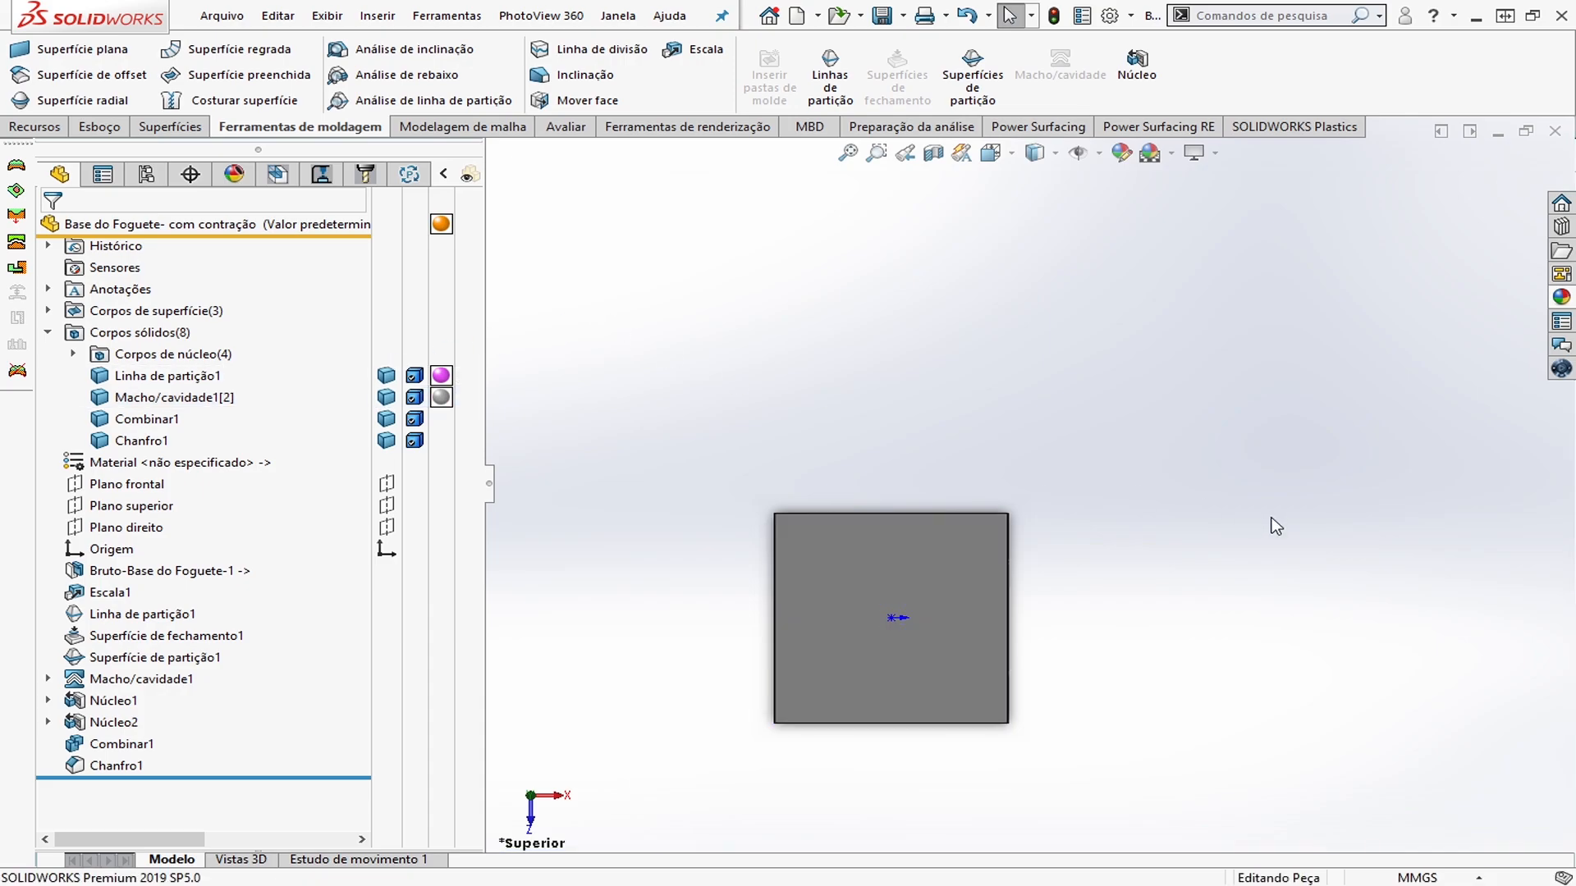
{"action": "scroll", "coordinate": [1264, 537], "scroll_direction": "up", "scroll_amount": 1}
{"action": "scroll", "coordinate": [1263, 542], "scroll_direction": "down", "scroll_amount": 2}
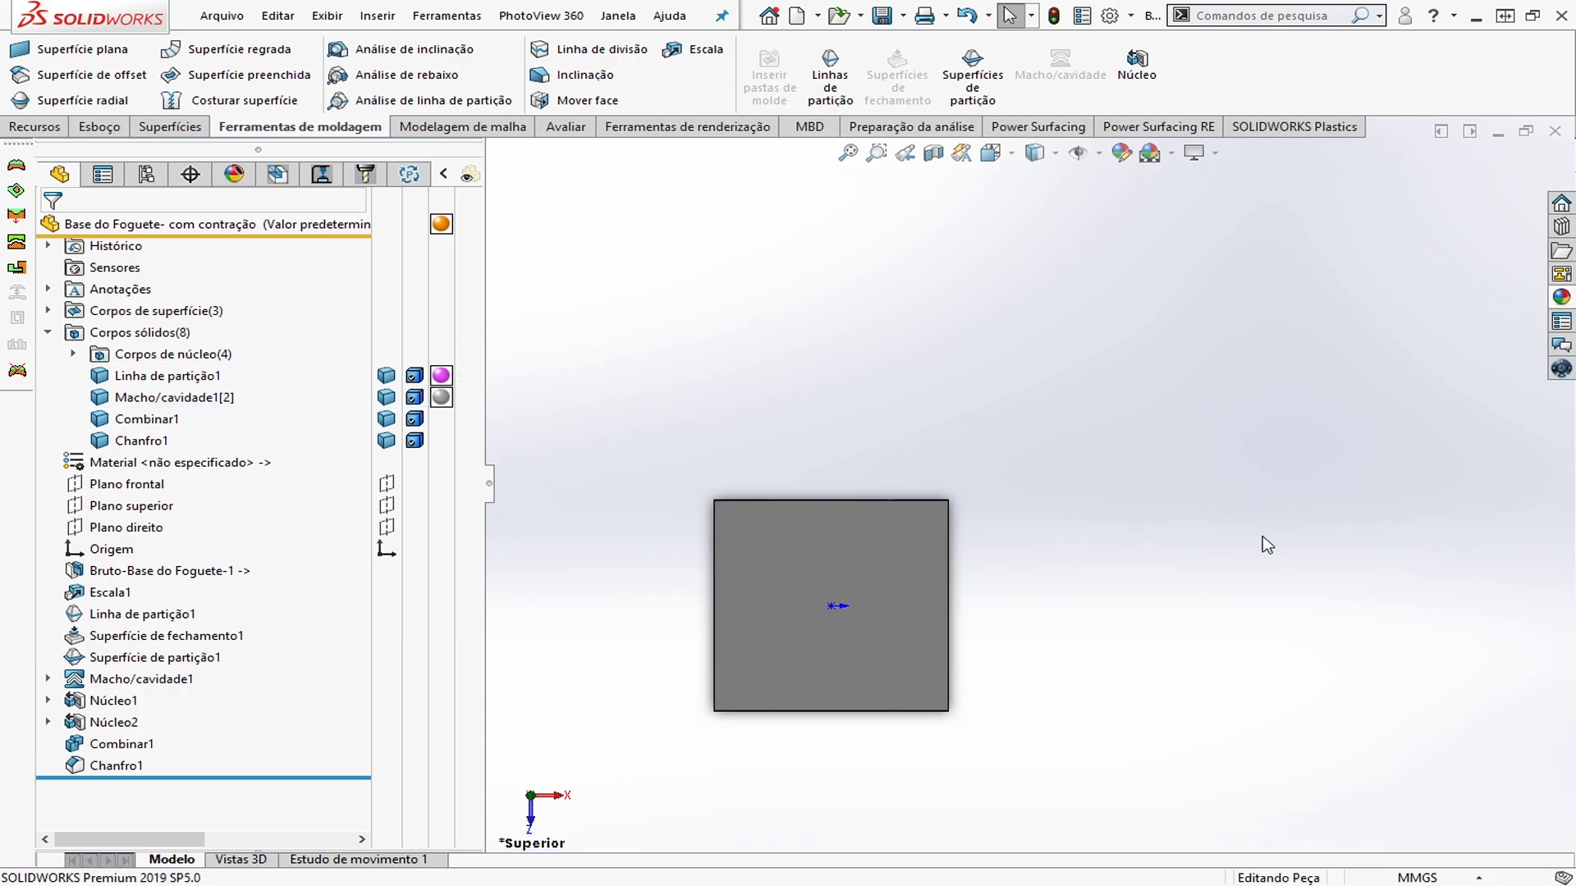
{"action": "left_click", "coordinate": [171, 378]}
{"action": "left_click", "coordinate": [73, 354]}
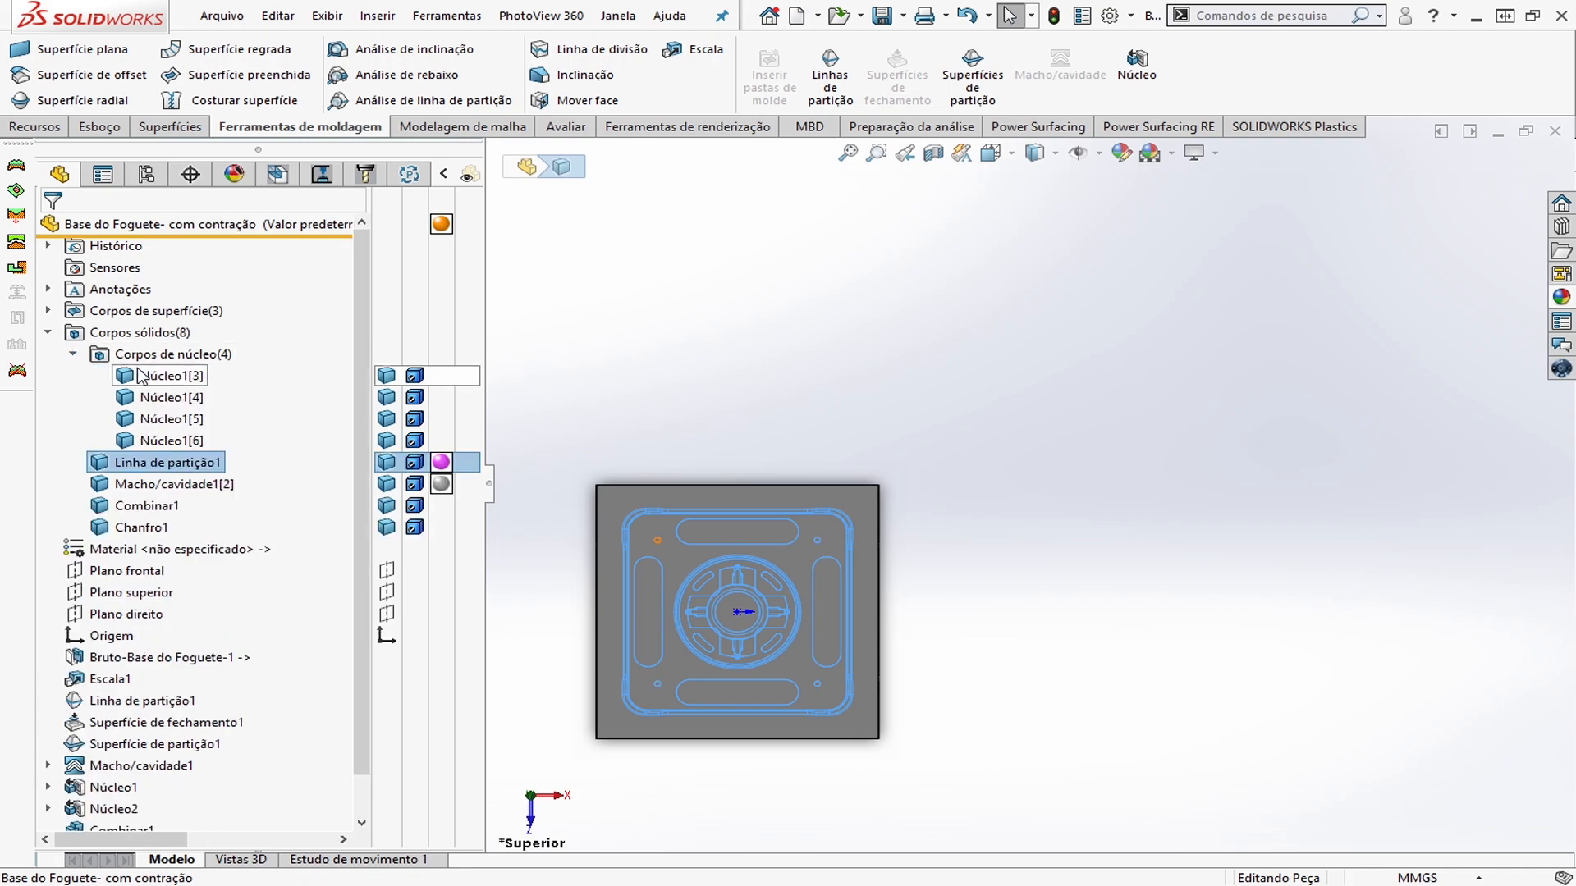
{"action": "left_click", "coordinate": [148, 377]}
{"action": "left_click", "coordinate": [159, 398], "text": "ctrl"}
{"action": "left_click", "coordinate": [153, 420], "text": "ctrl"}
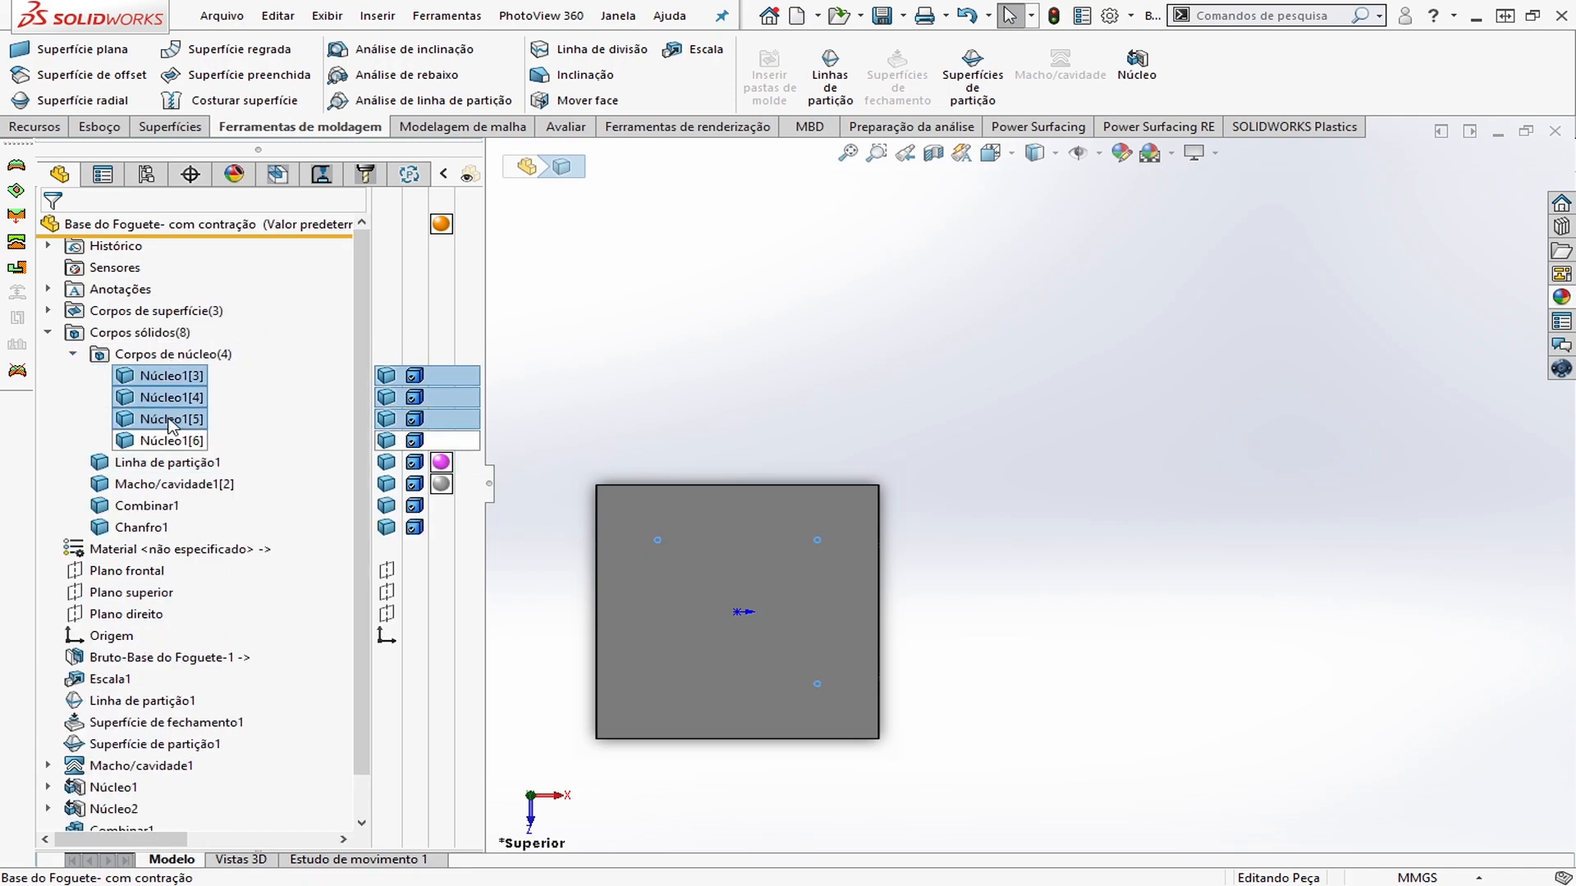
{"action": "left_click", "coordinate": [786, 341]}
Start a Mirror feature with the block's side face in the +X direction as the mirror face
{"action": "left_click", "coordinate": [35, 126]}
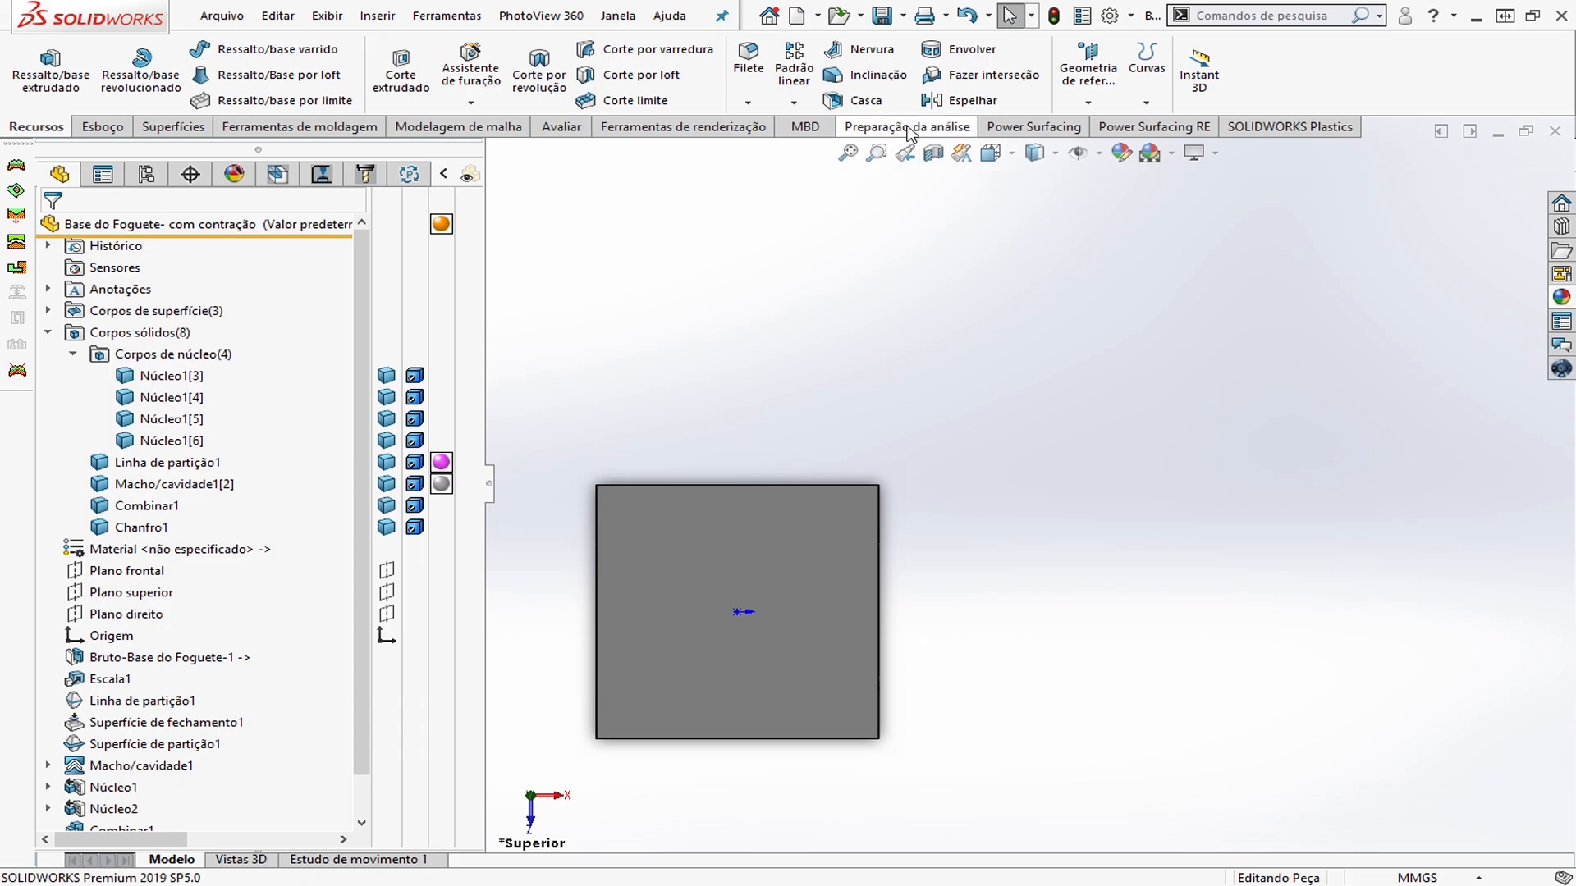
{"action": "left_click", "coordinate": [793, 104]}
{"action": "left_click", "coordinate": [830, 174]}
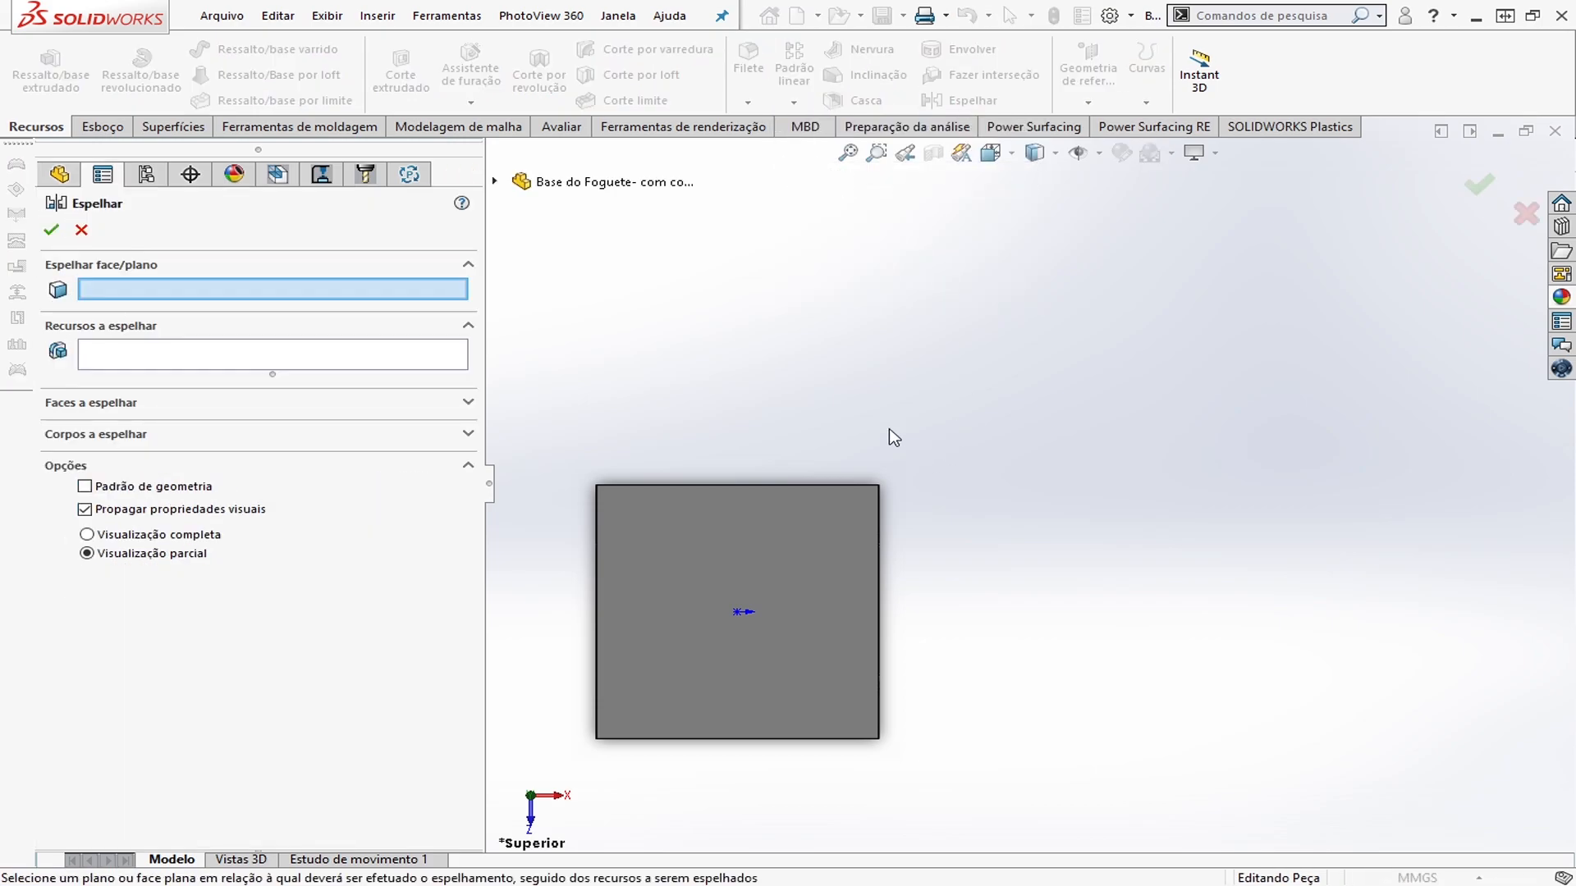
{"action": "middle_click_drag", "start_coordinate": [806, 447], "coordinate": [835, 482]}
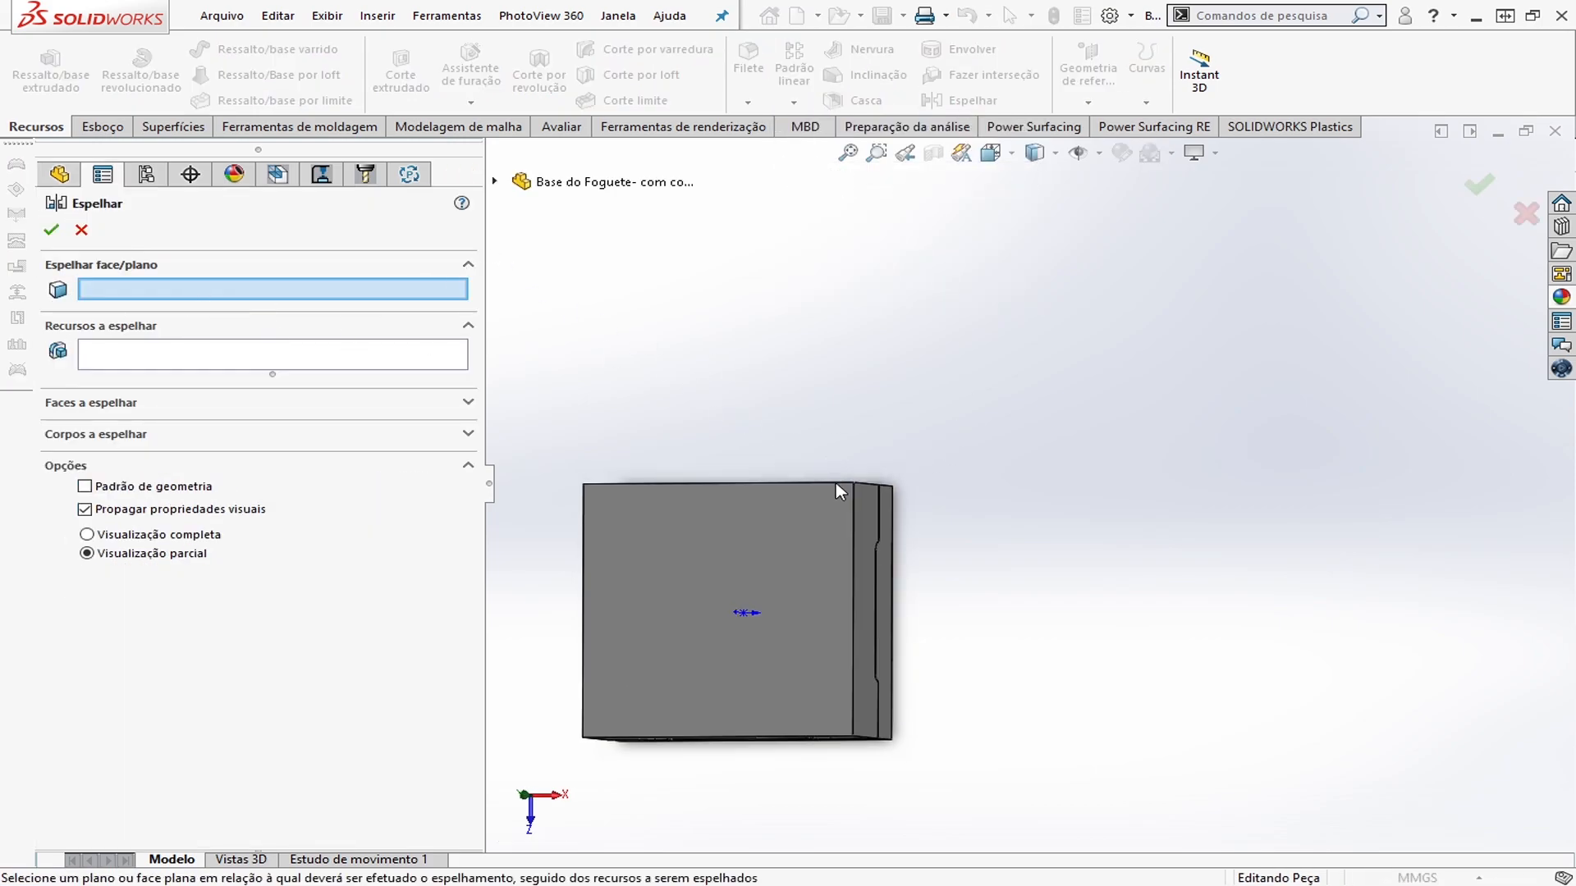
{"action": "left_click", "coordinate": [864, 549]}
{"action": "left_click", "coordinate": [494, 182]}
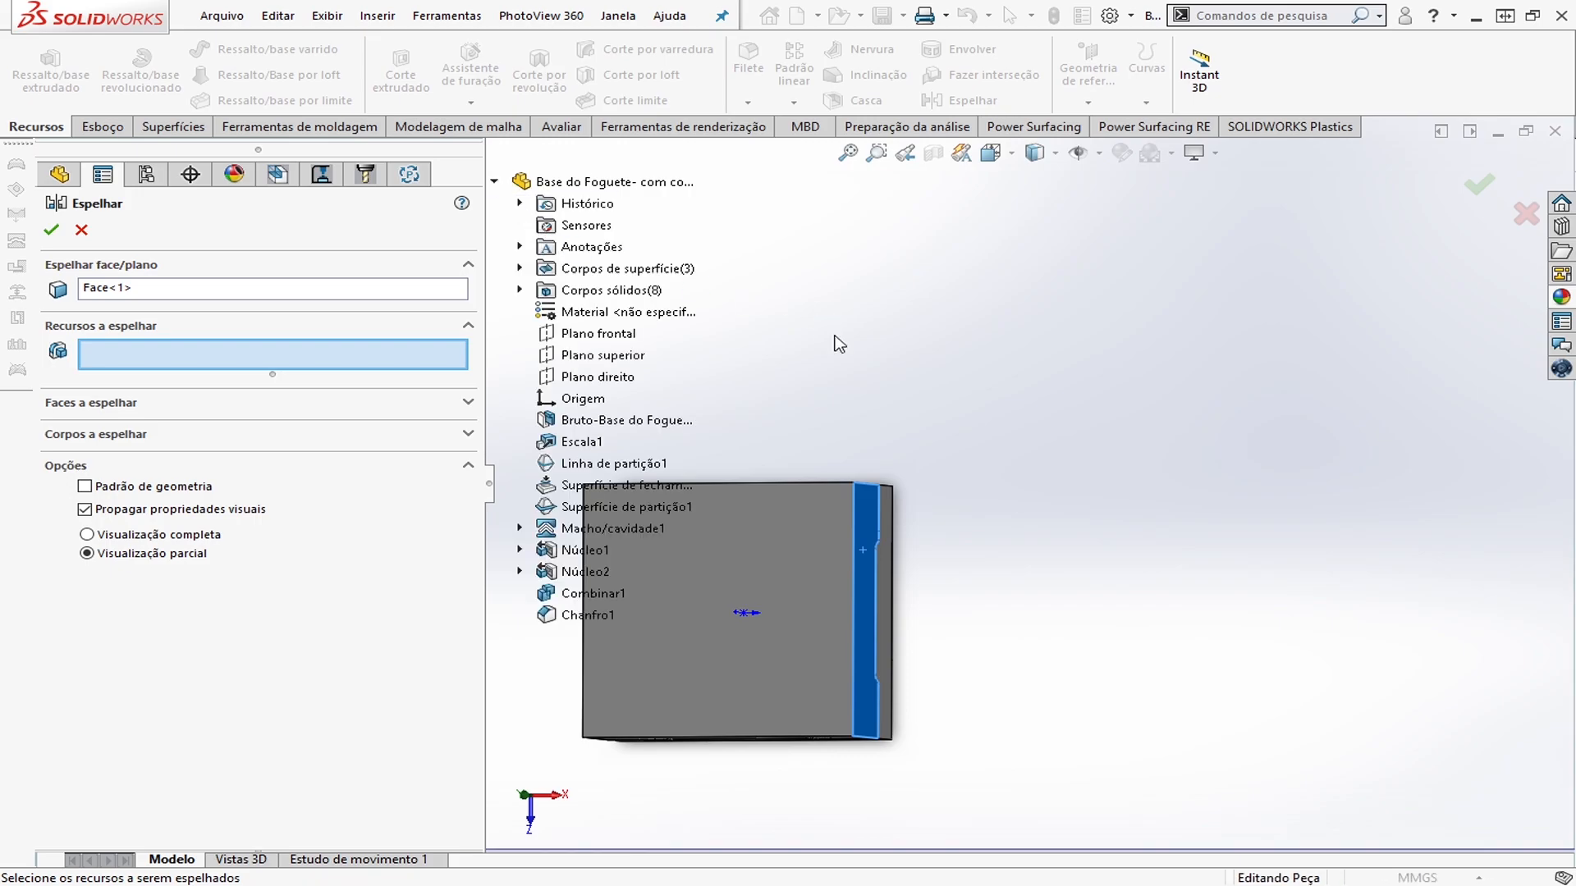
Add the four core bodies Núcleo1[3] to Núcleo1[6] as bodies to mirror
{"action": "scroll", "coordinate": [944, 363], "scroll_direction": "up", "scroll_amount": 3}
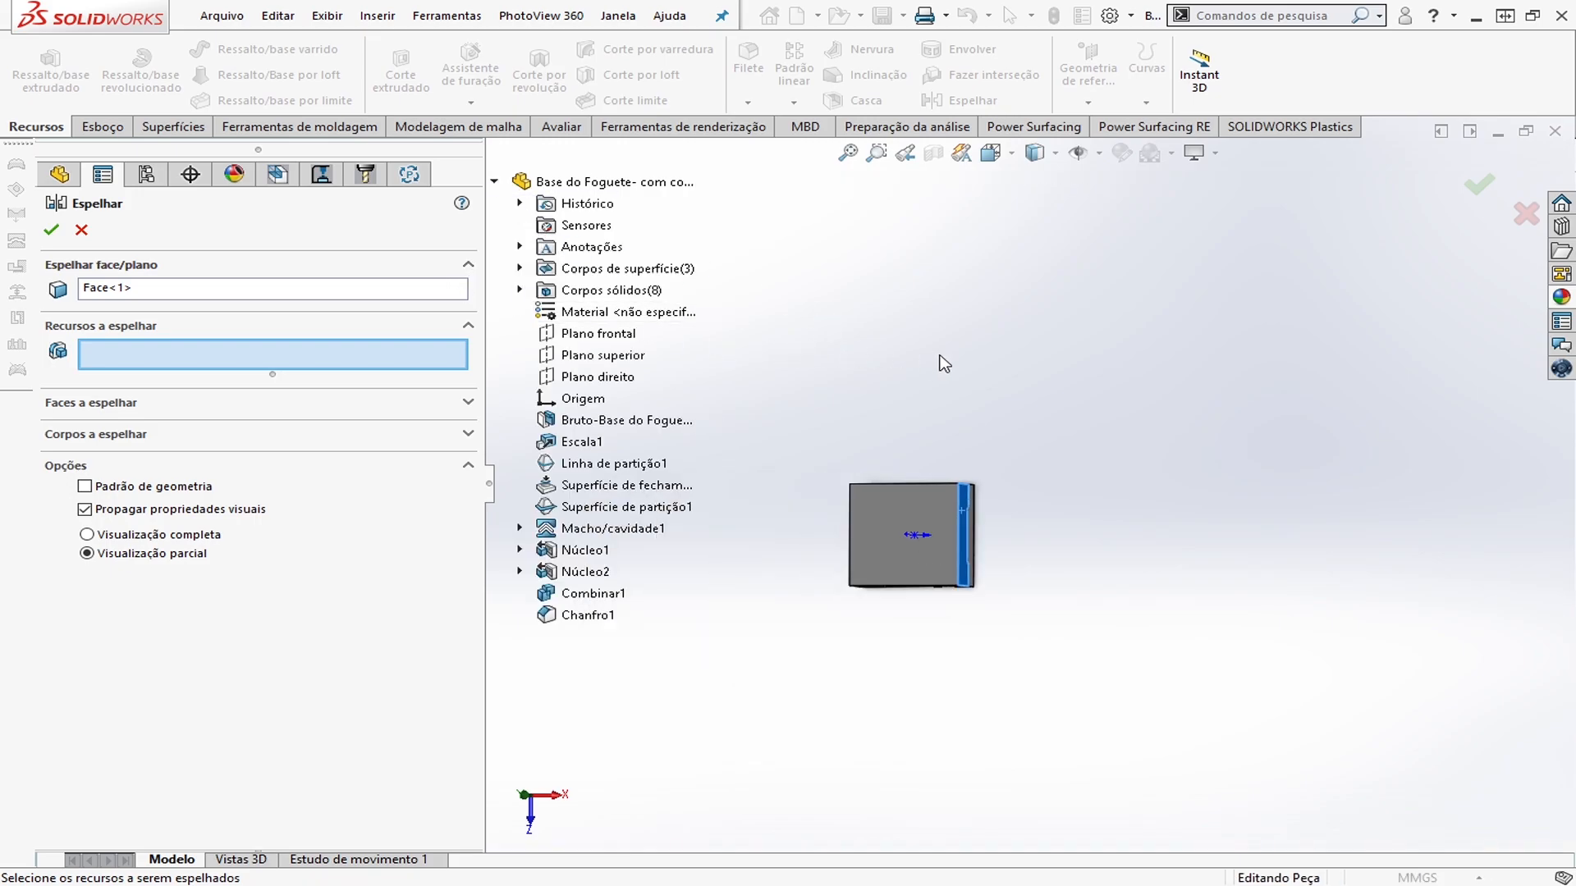
{"action": "left_click", "coordinate": [520, 290]}
{"action": "left_click", "coordinate": [544, 312]}
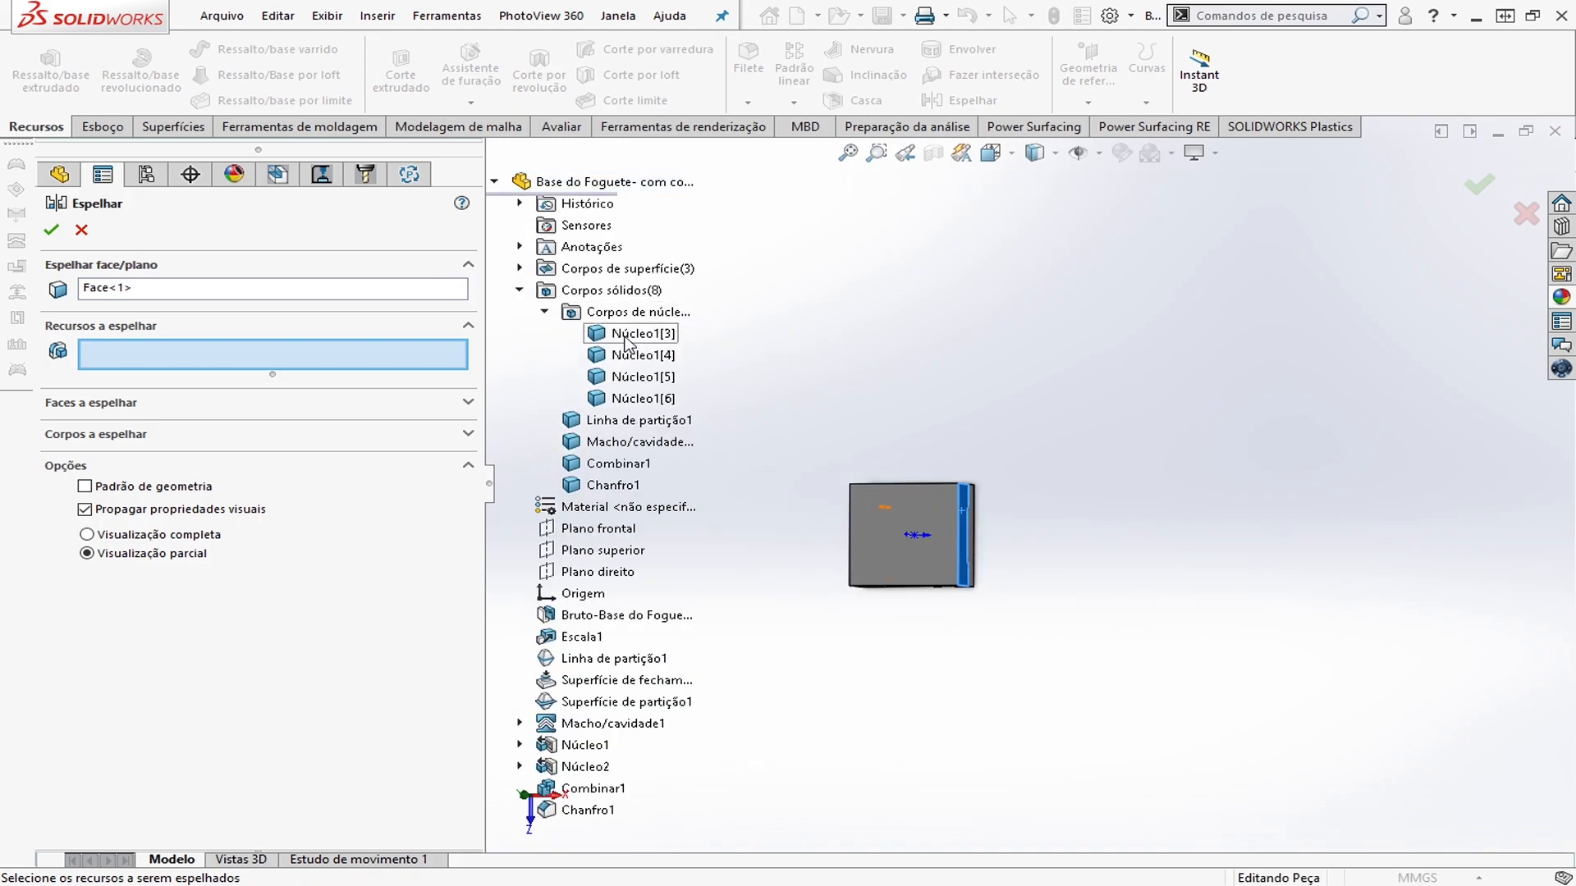
{"action": "left_click", "coordinate": [70, 435]}
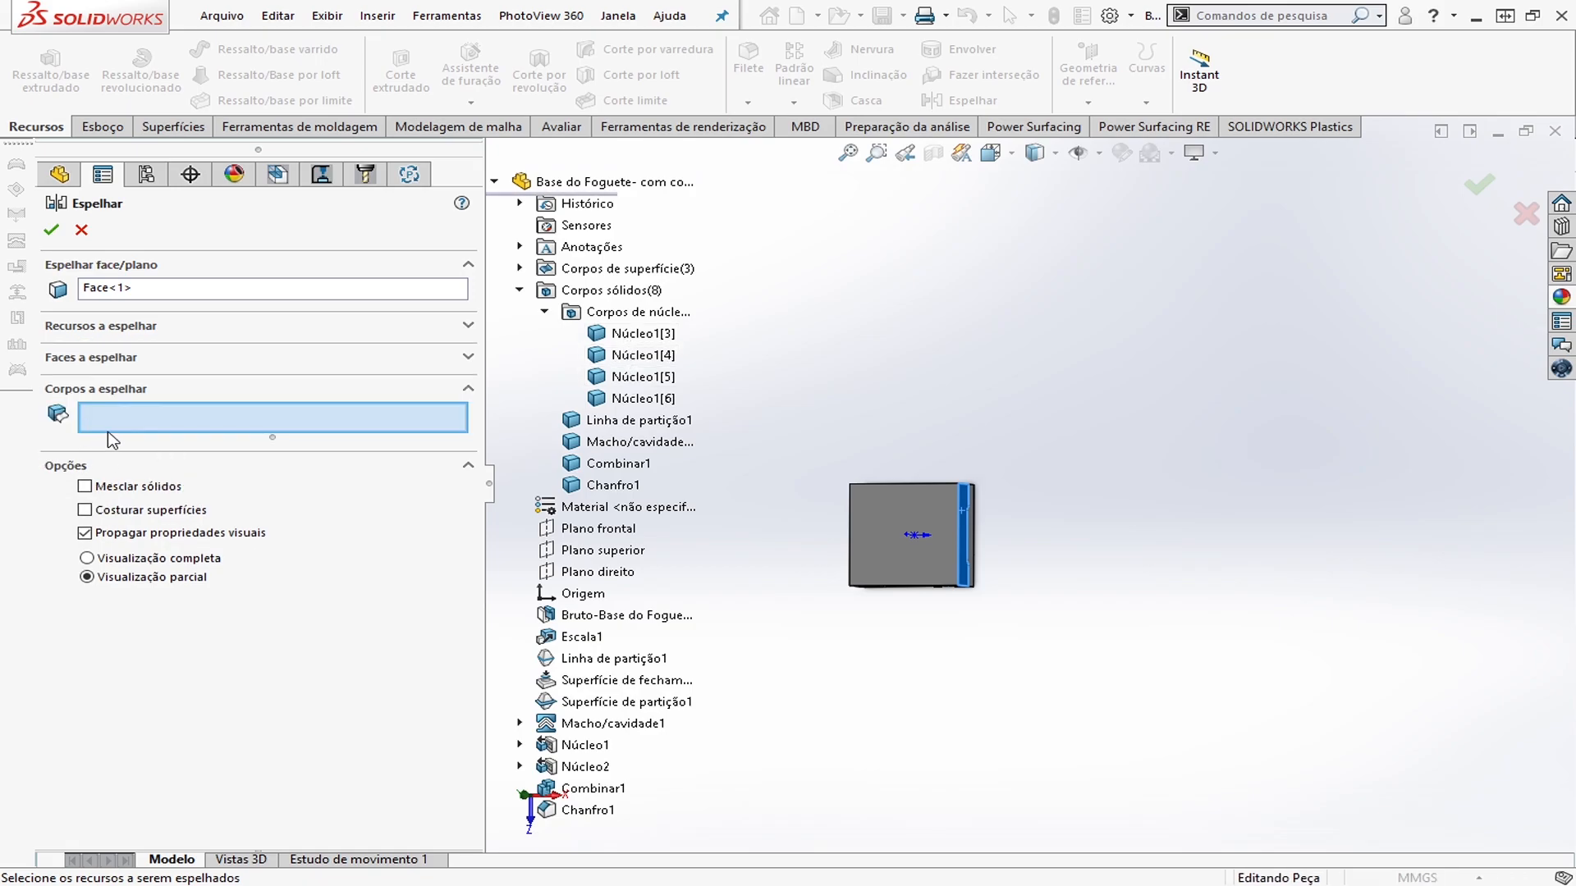
{"action": "left_click", "coordinate": [643, 333]}
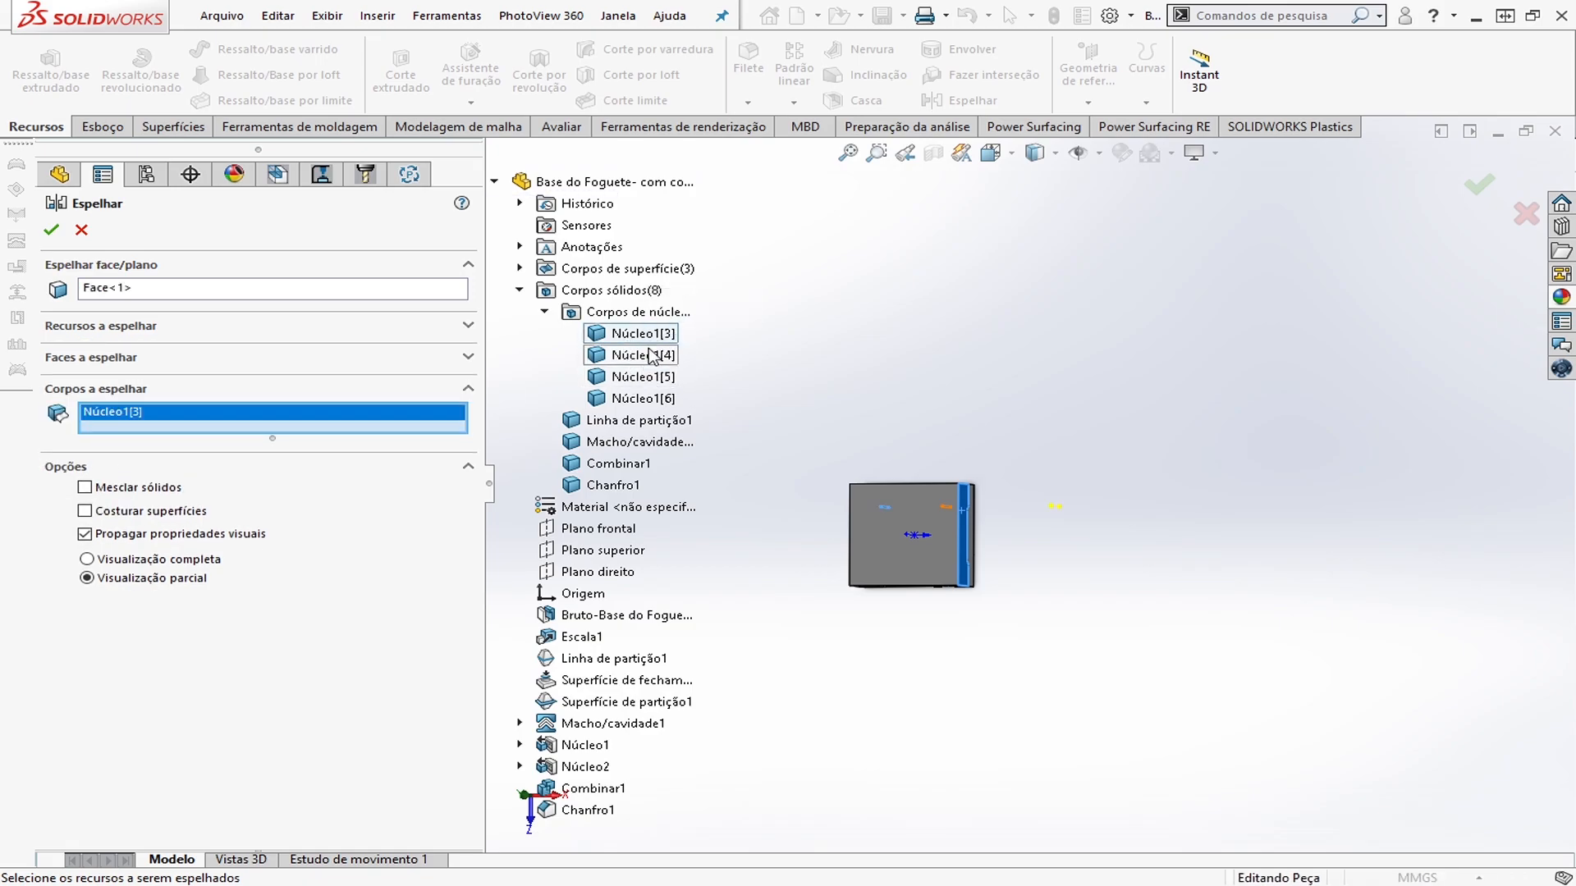
{"action": "left_click", "coordinate": [643, 355]}
{"action": "left_click", "coordinate": [643, 377]}
{"action": "left_click", "coordinate": [644, 398]}
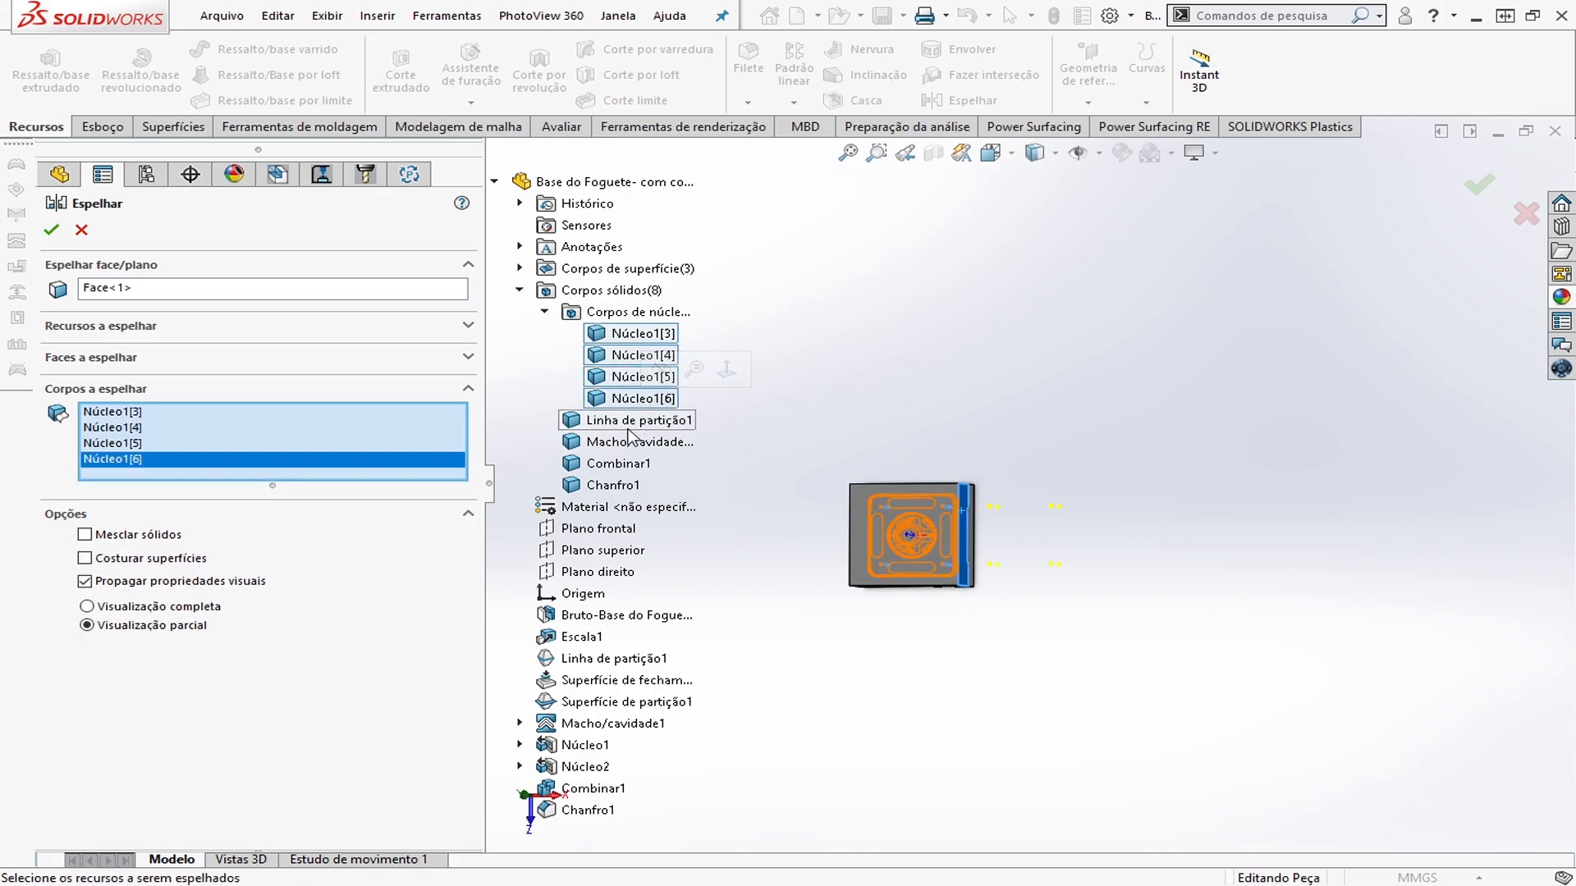
Include Linha de partição1, Macho/cavidade1[2], Combinar1 and Chanfro1 in the mirrored bodies and create the mirror without merging solids
{"action": "left_click", "coordinate": [634, 420]}
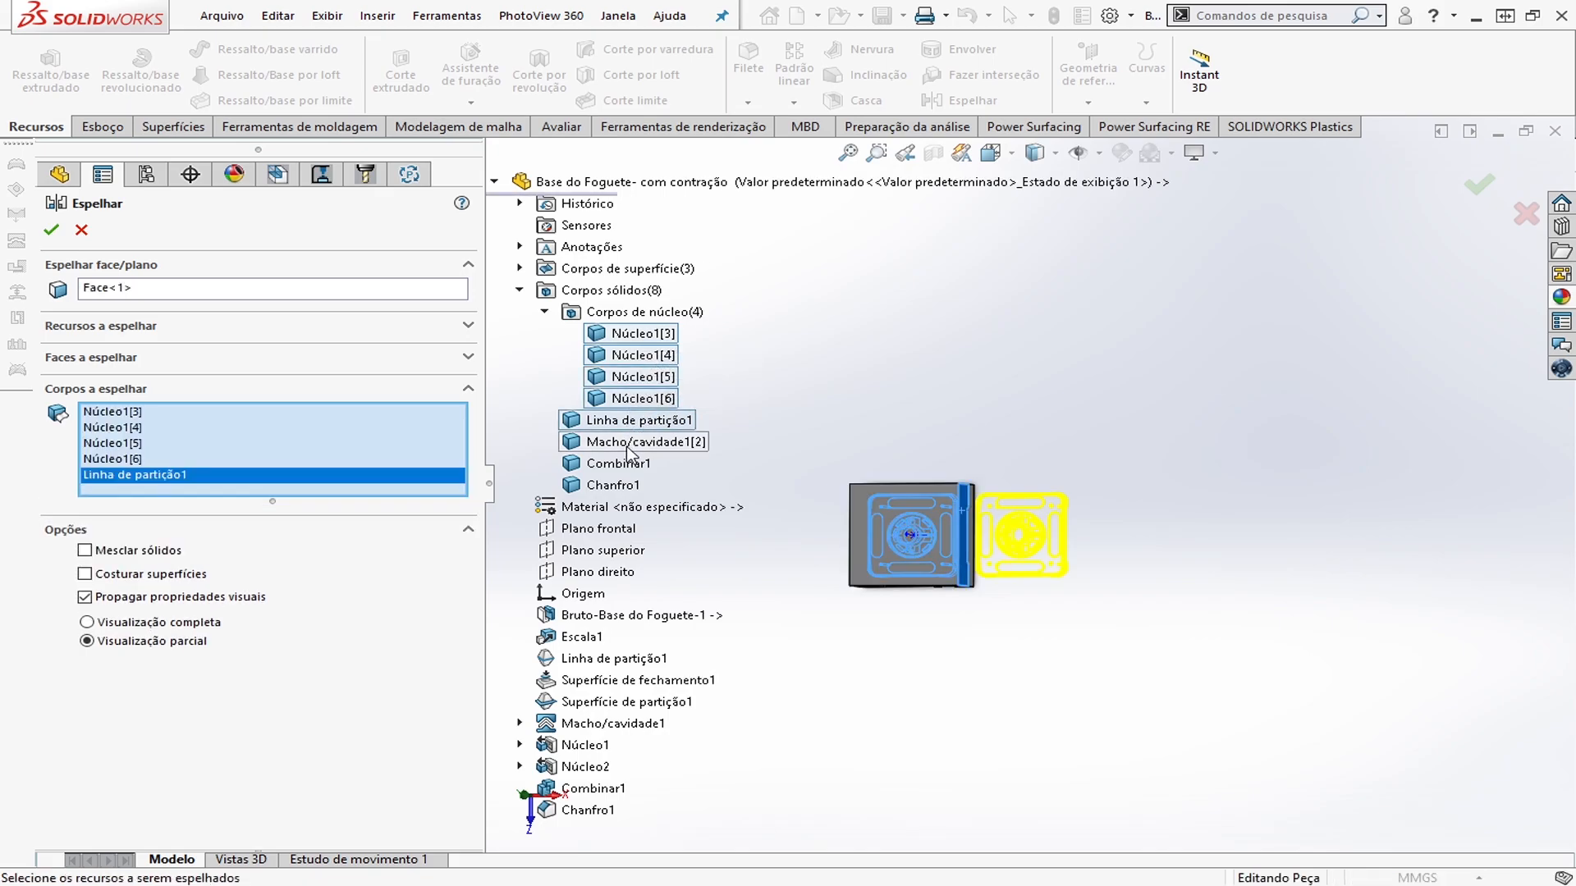
{"action": "left_click", "coordinate": [628, 444]}
{"action": "left_click", "coordinate": [626, 464]}
{"action": "left_click", "coordinate": [613, 485]}
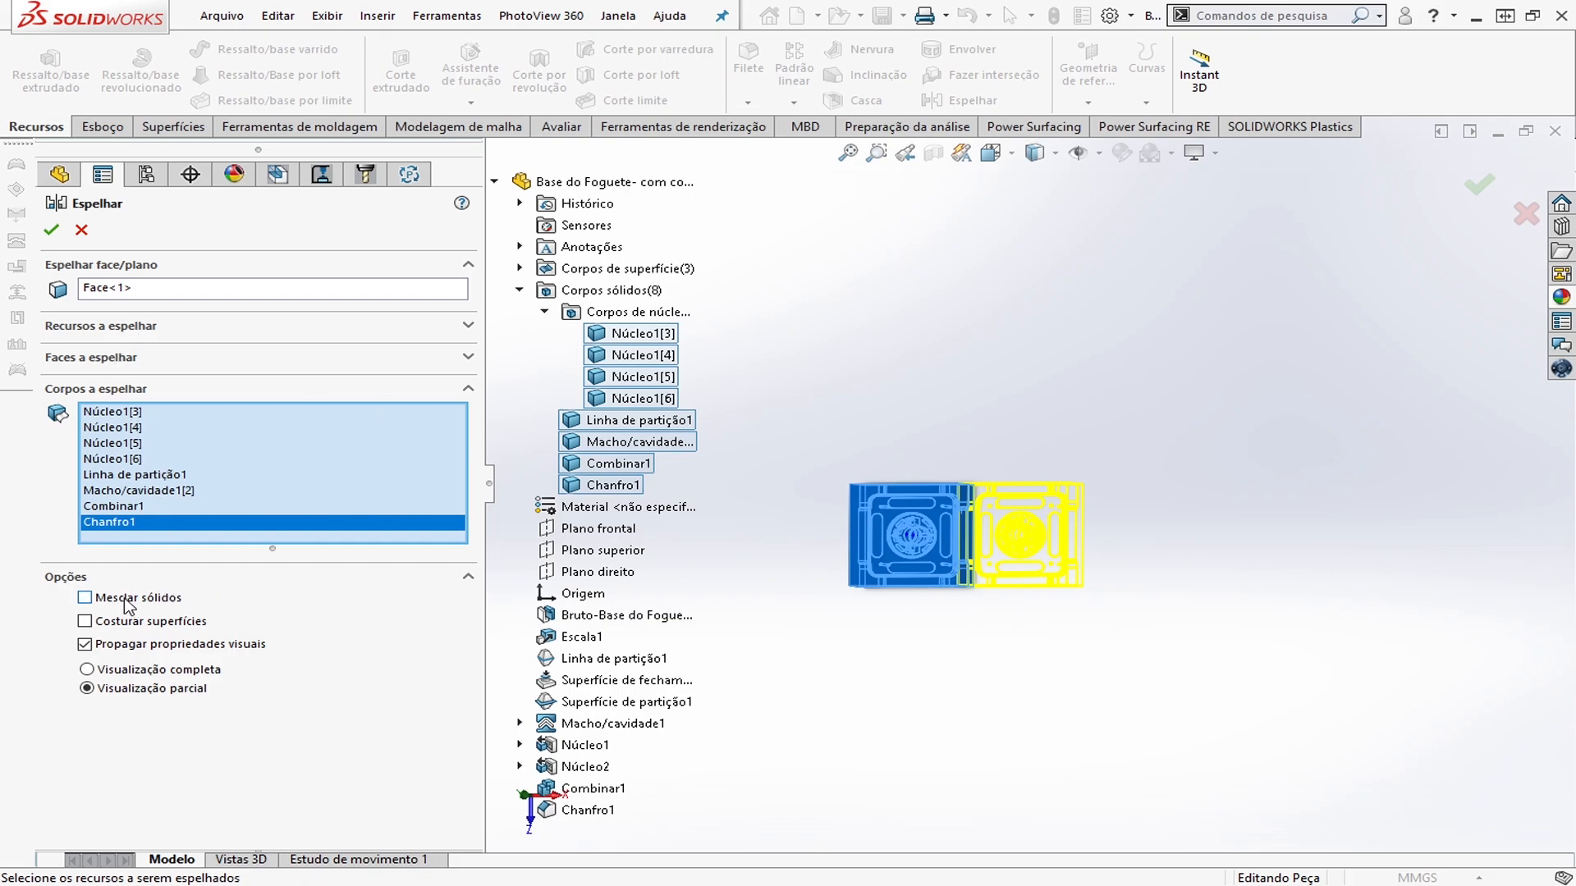
{"action": "left_click", "coordinate": [52, 232]}
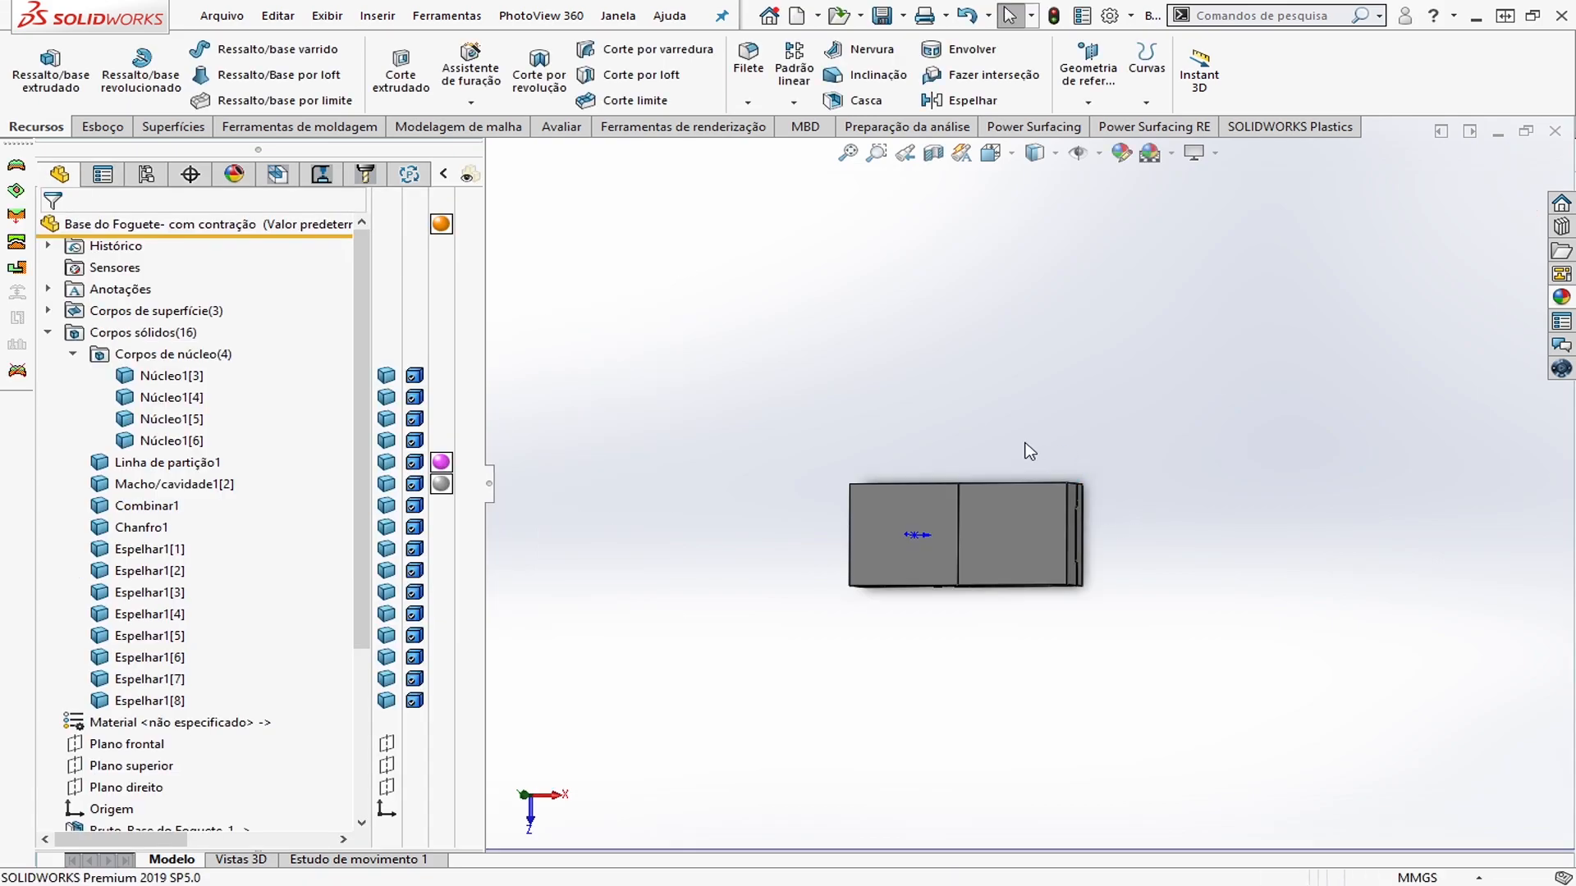
Hide the upper cavity blocks and the magenta parts of both cavities to examine the original and mirrored core blocks
{"action": "middle_click_drag", "start_coordinate": [928, 409], "coordinate": [922, 492]}
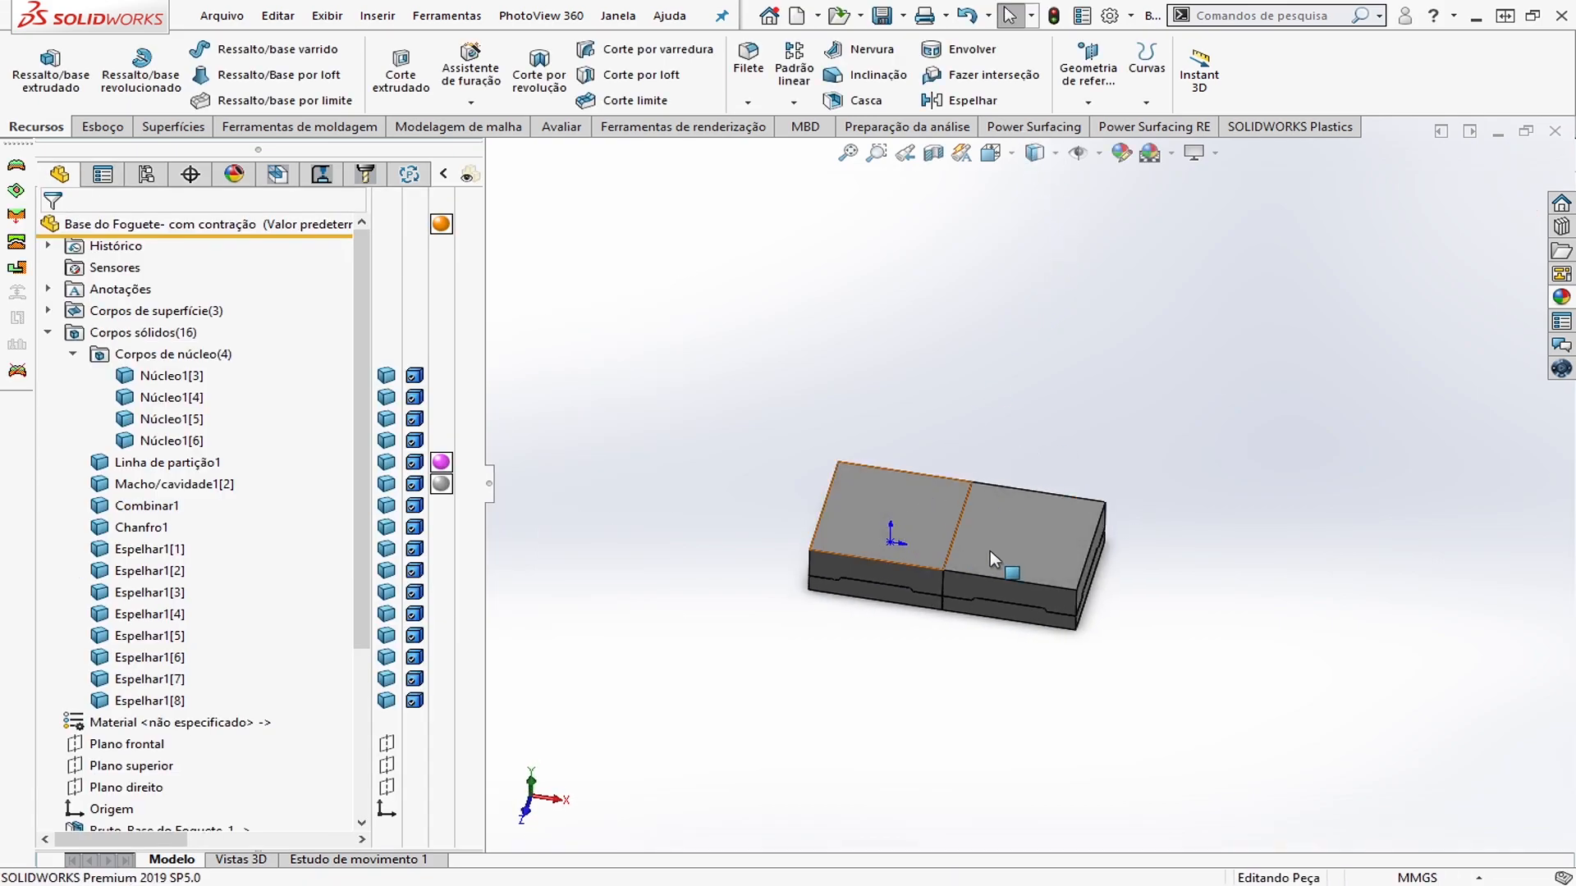
{"action": "key", "text": "Tab"}
{"action": "key", "text": "Tab"}
{"action": "scroll", "coordinate": [938, 461], "scroll_direction": "down", "scroll_amount": 3}
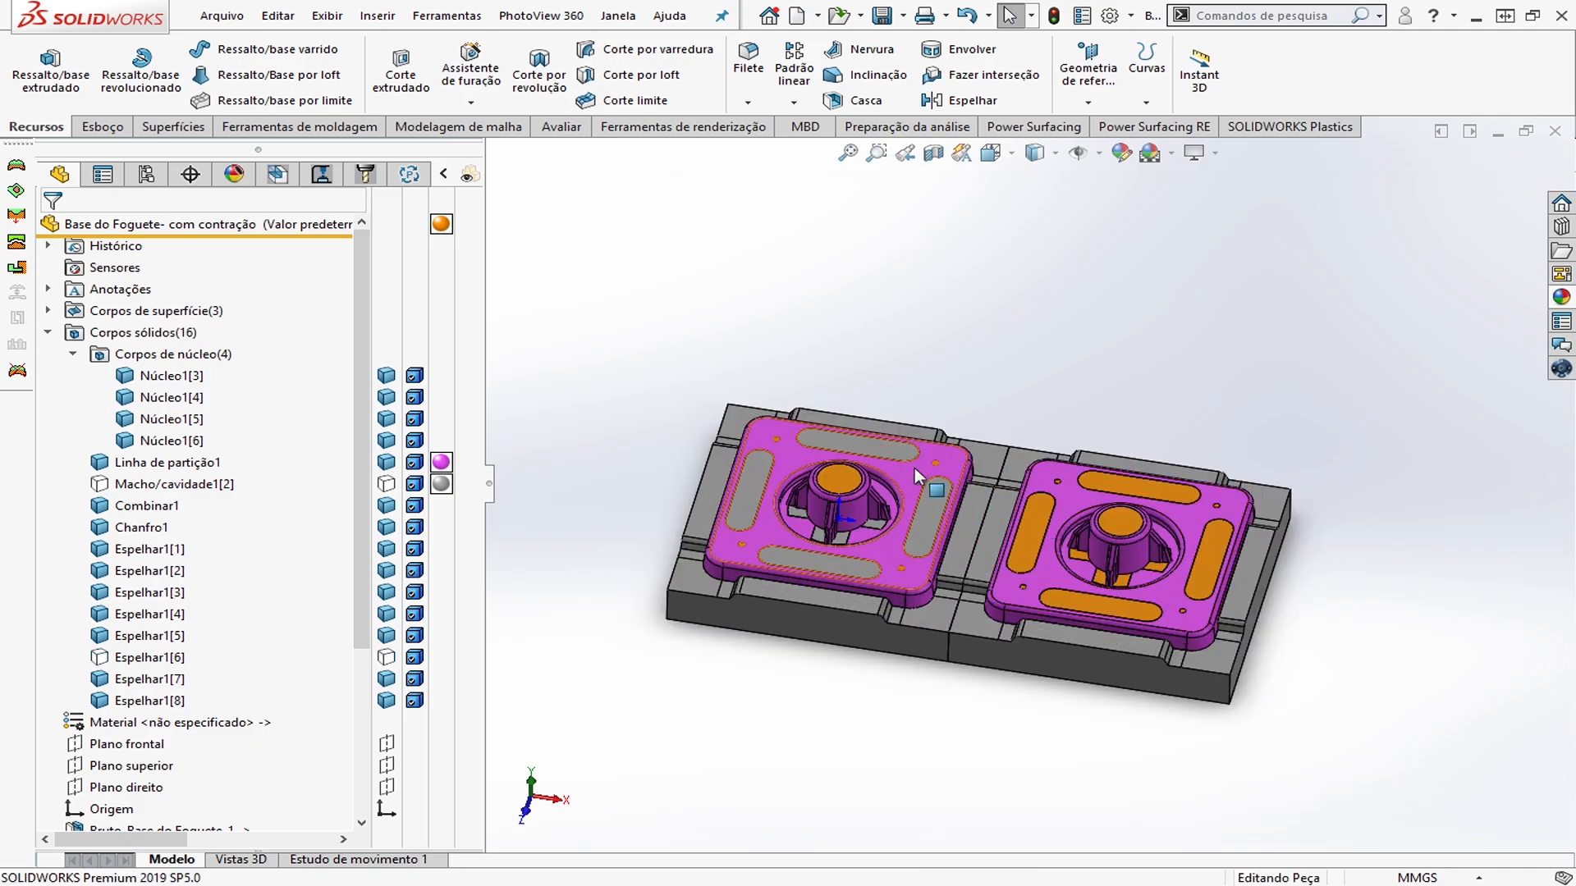
{"action": "key", "text": "Tab"}
{"action": "key", "text": "Tab"}
{"action": "middle_click_drag", "start_coordinate": [1070, 549], "coordinate": [1051, 584]}
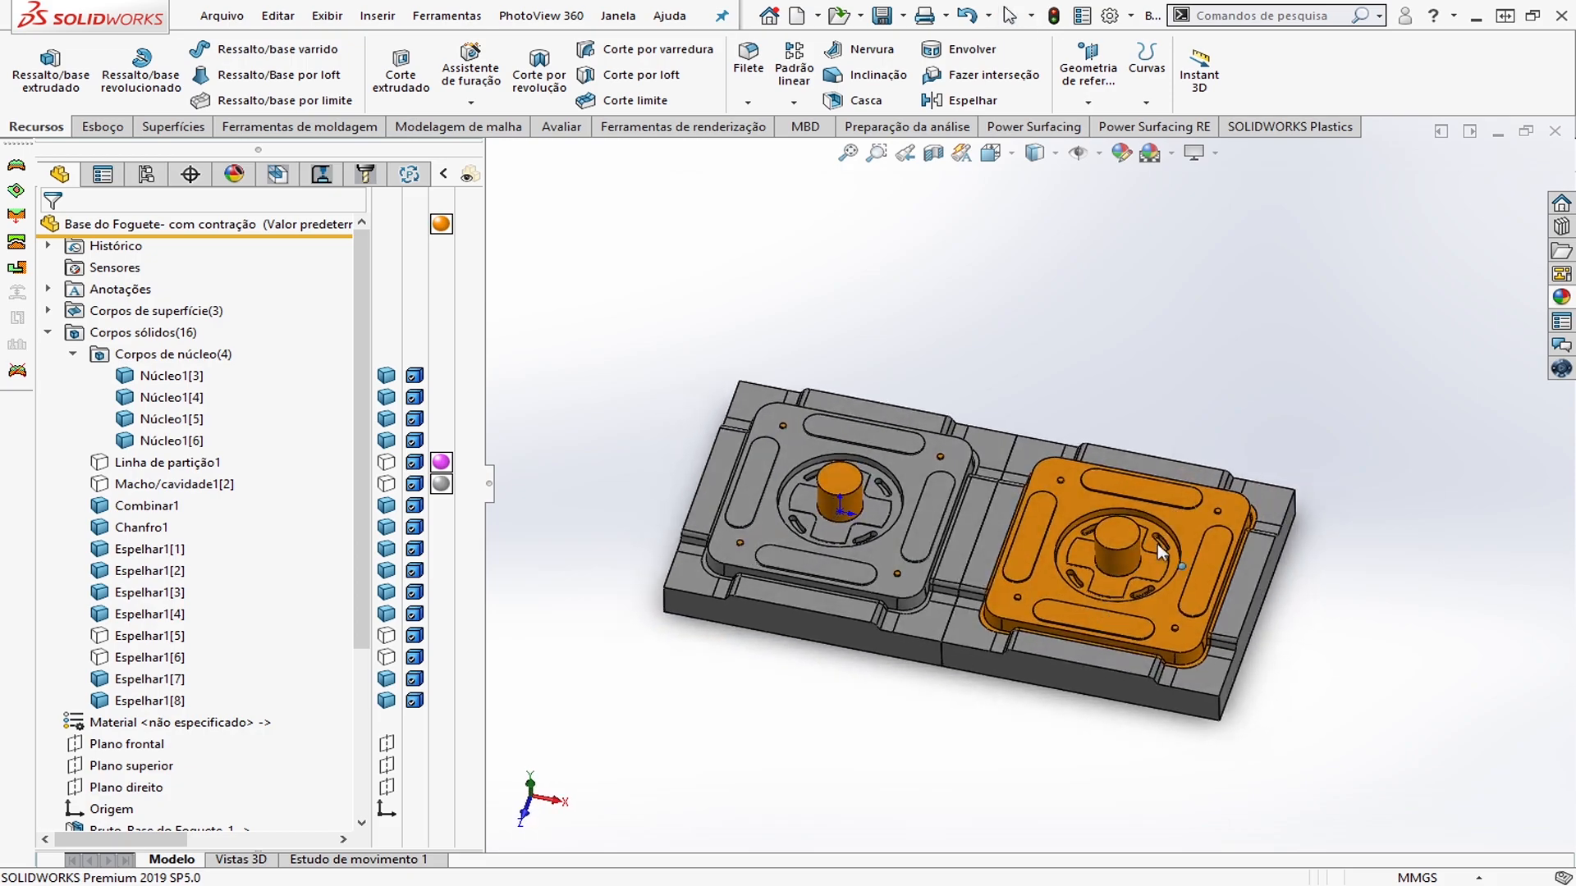
{"action": "key", "text": "Tab"}
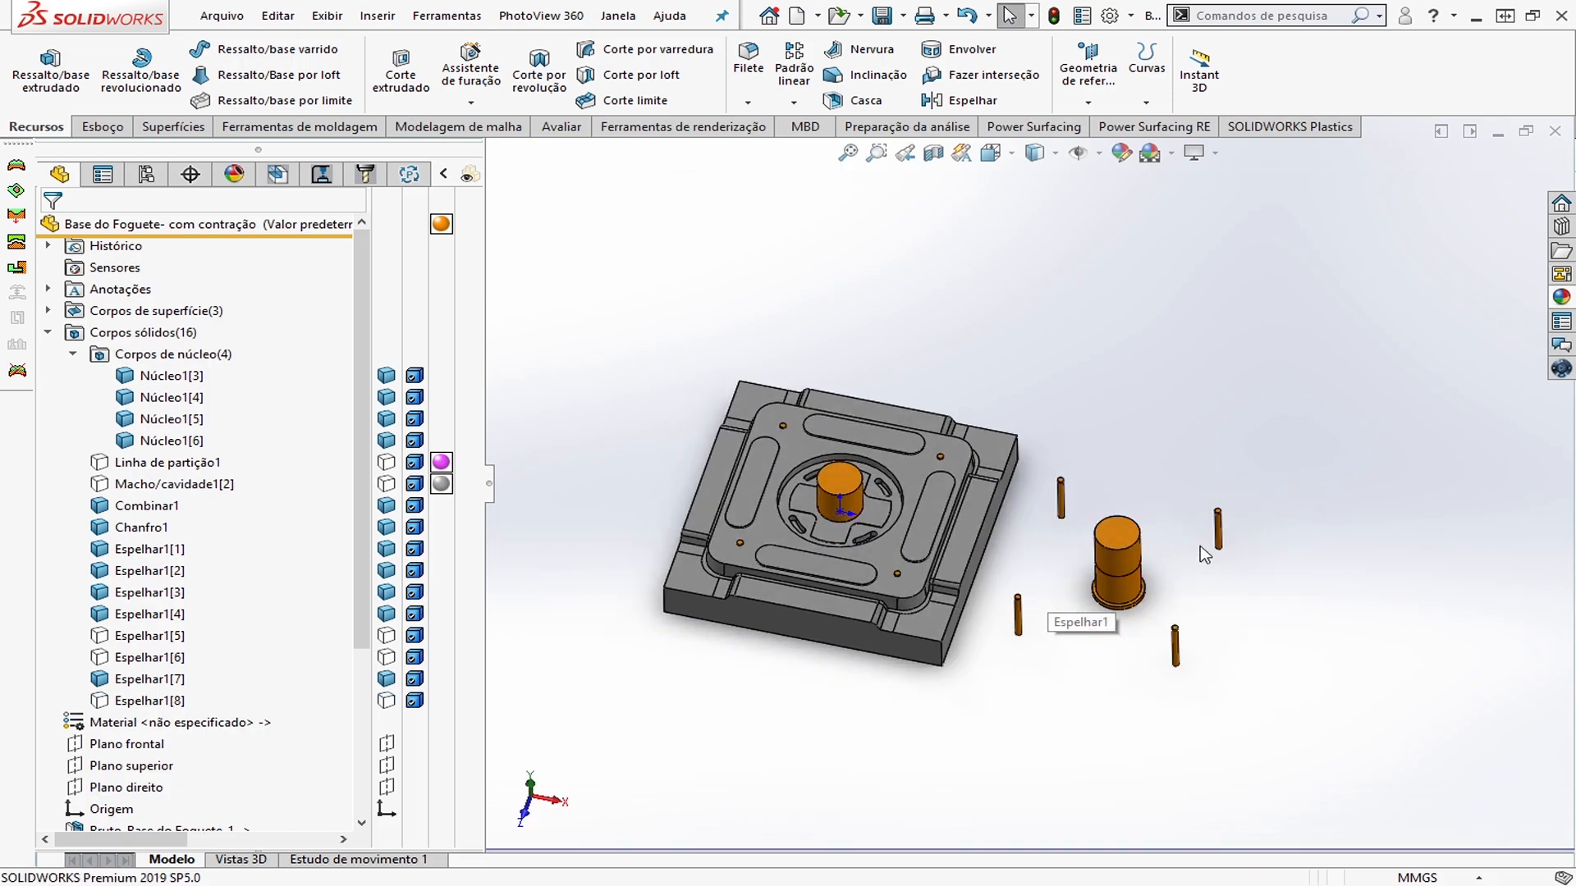
{"action": "key", "text": "shift+Tab"}
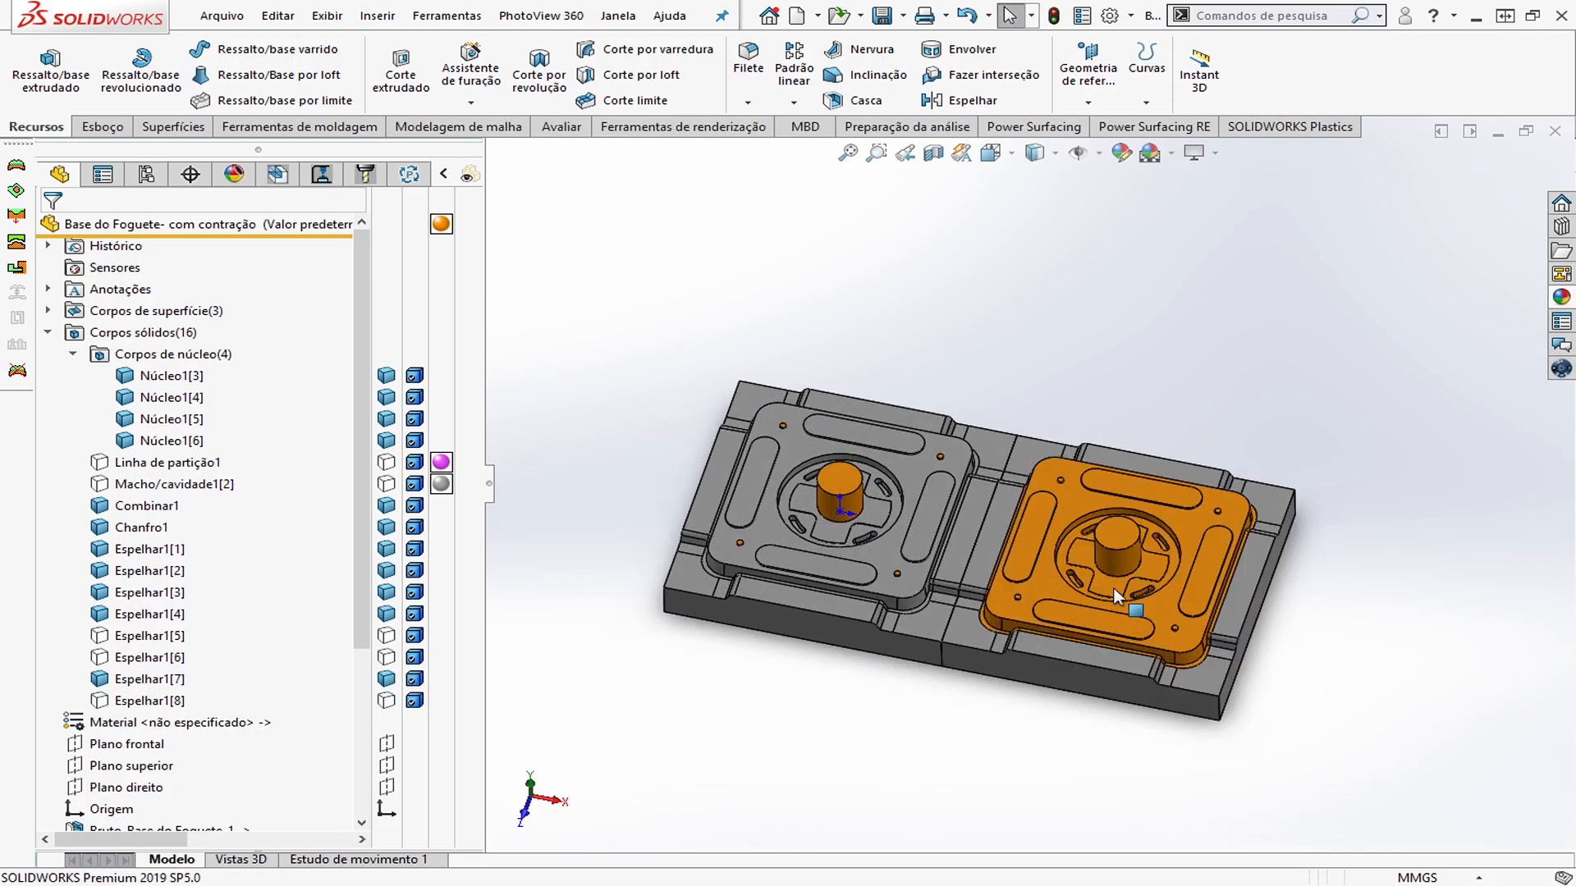
Remove the orange appearance assigned to the whole part
{"action": "left_click", "coordinate": [1040, 592]}
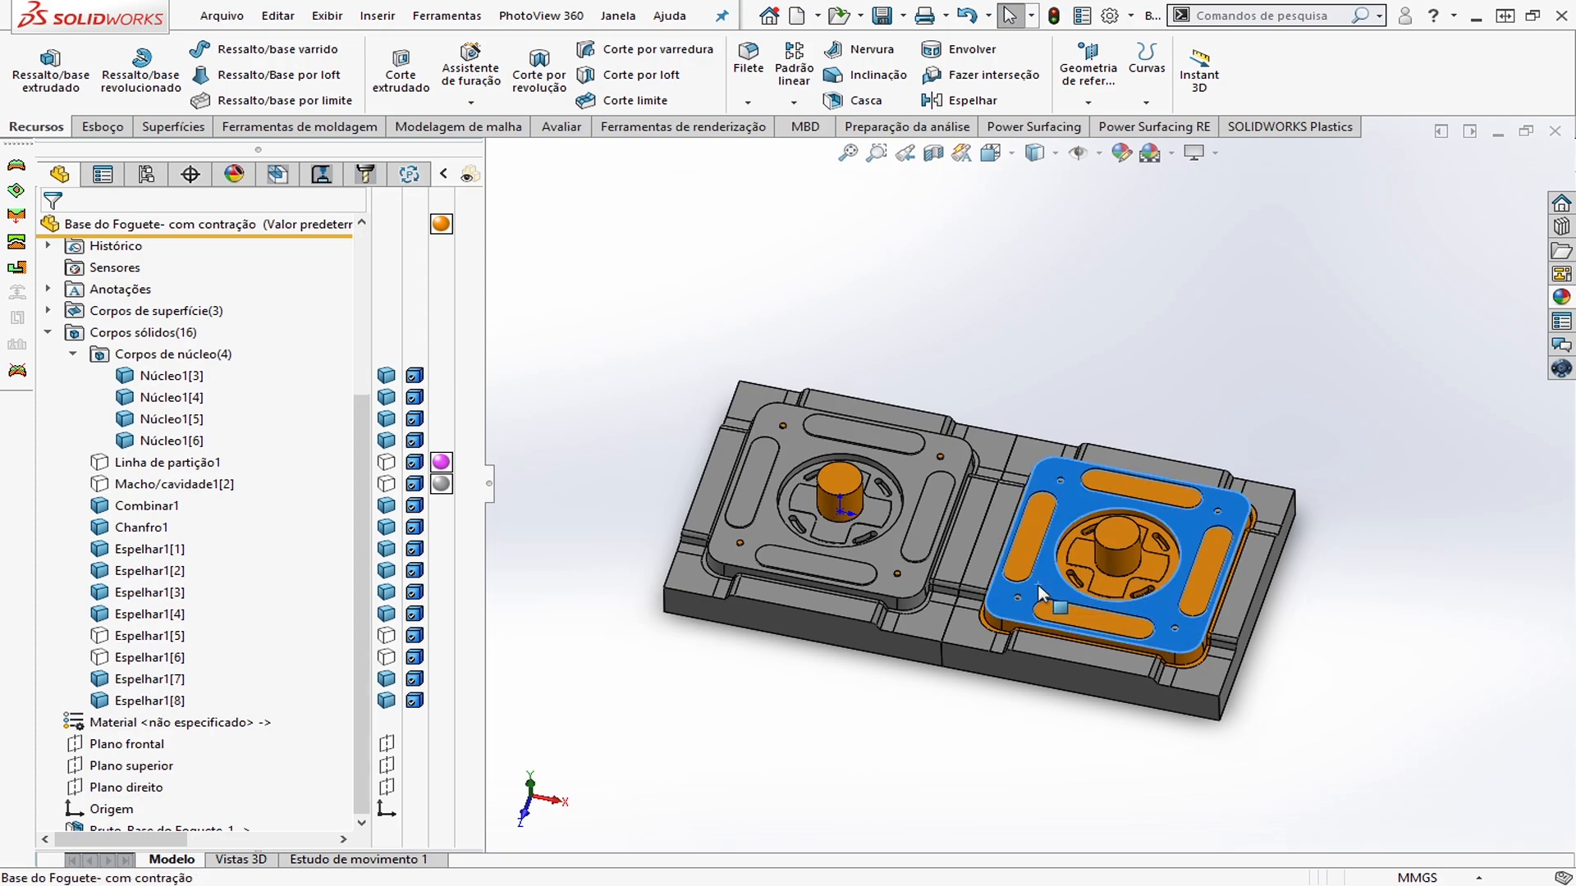
{"action": "right_click", "coordinate": [1039, 592]}
{"action": "left_click", "coordinate": [1191, 195]}
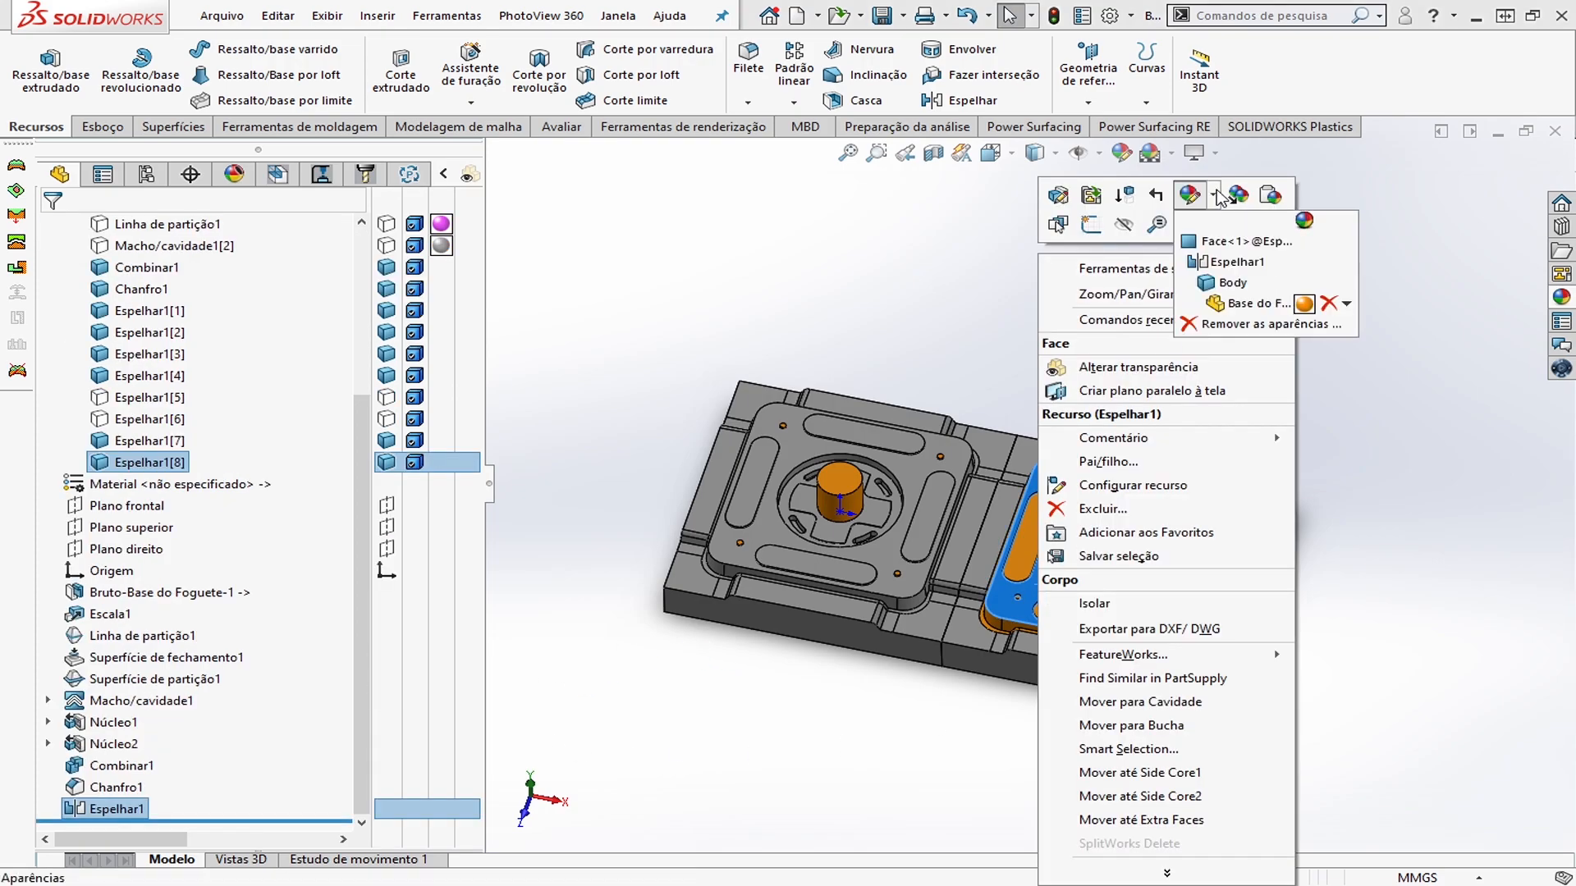
{"action": "left_click", "coordinate": [1327, 305]}
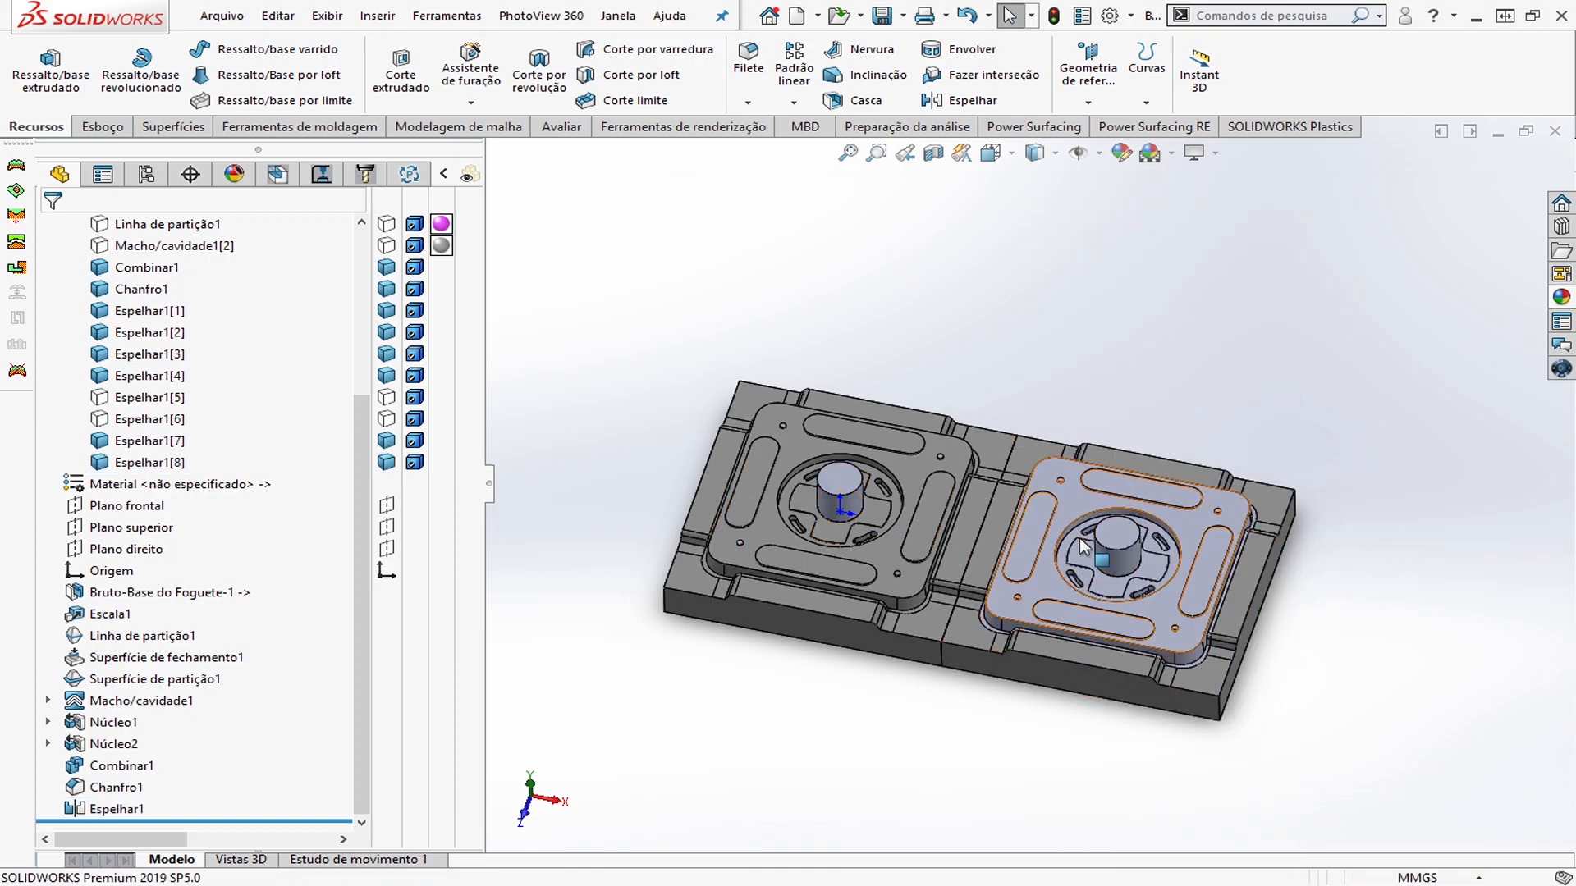
Inspect the underside of the two core blocks and show the hidden bodies Espelhar1[5], Espelhar1[6], Linha de partição1 and Macho/cavidade1[2]
{"action": "scroll", "coordinate": [1027, 491], "scroll_direction": "up", "scroll_amount": 2}
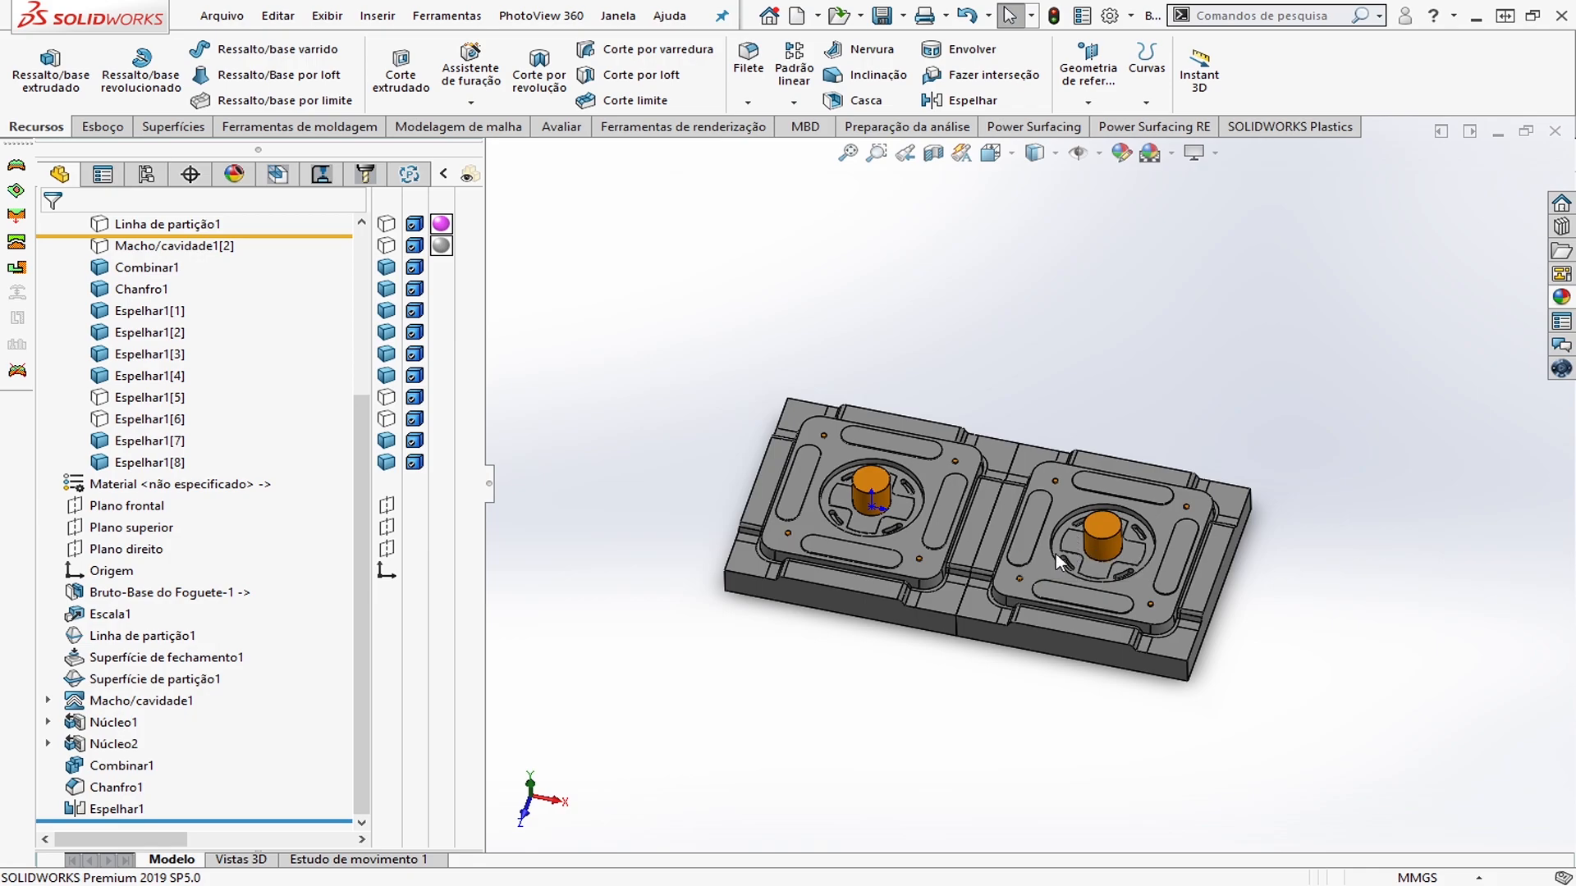
{"action": "scroll", "coordinate": [1083, 566], "scroll_direction": "down", "scroll_amount": 3}
{"action": "middle_click_drag", "start_coordinate": [950, 429], "coordinate": [1027, 633]}
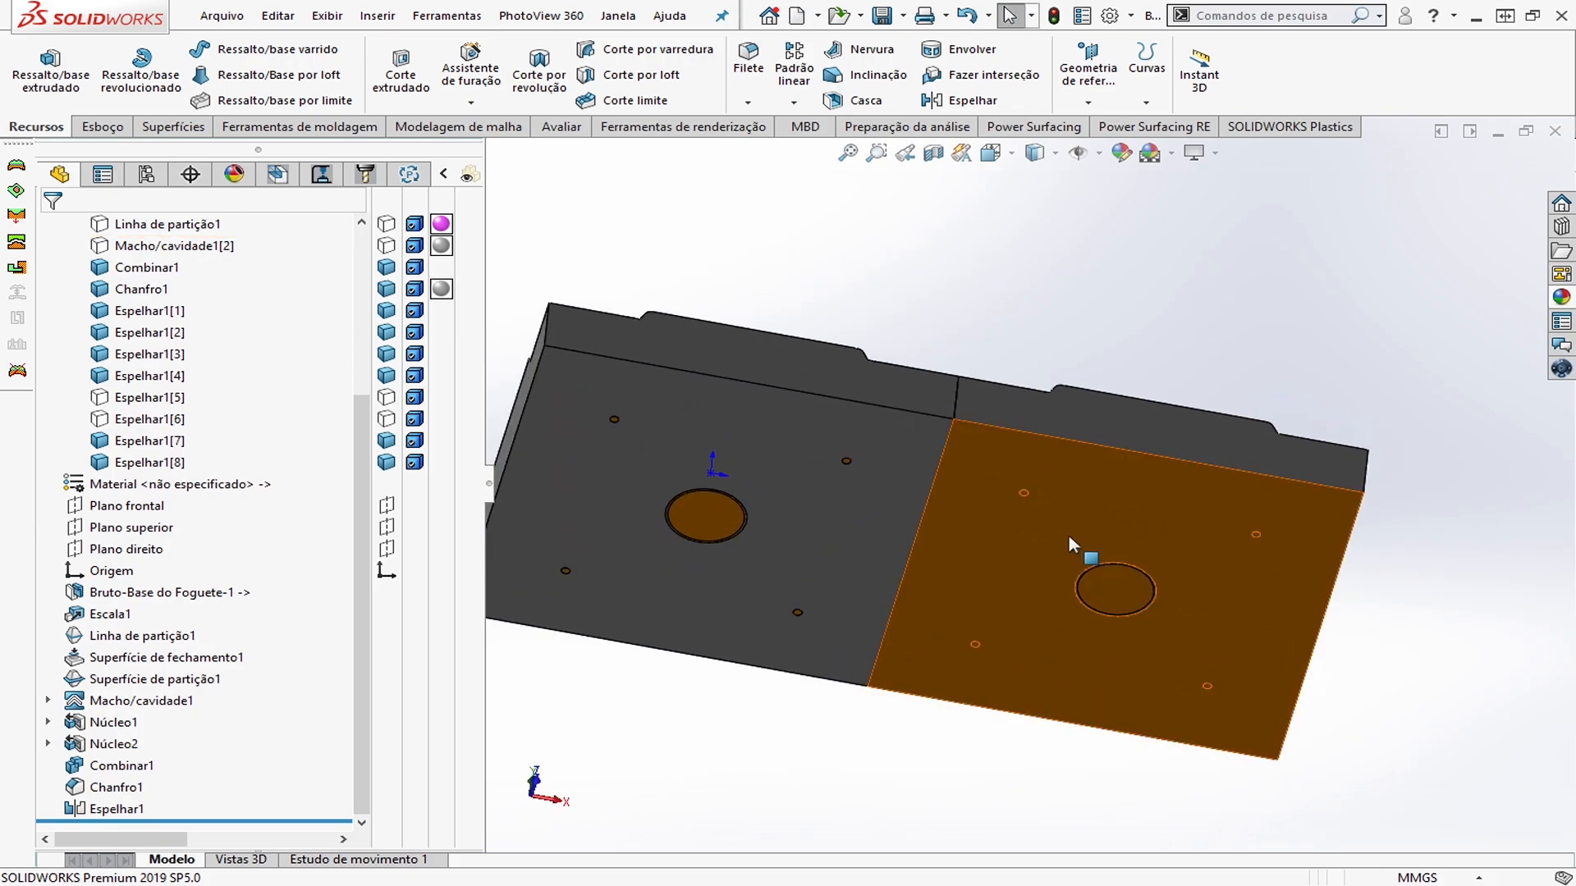
{"action": "middle_click_drag", "start_coordinate": [968, 402], "coordinate": [855, 661]}
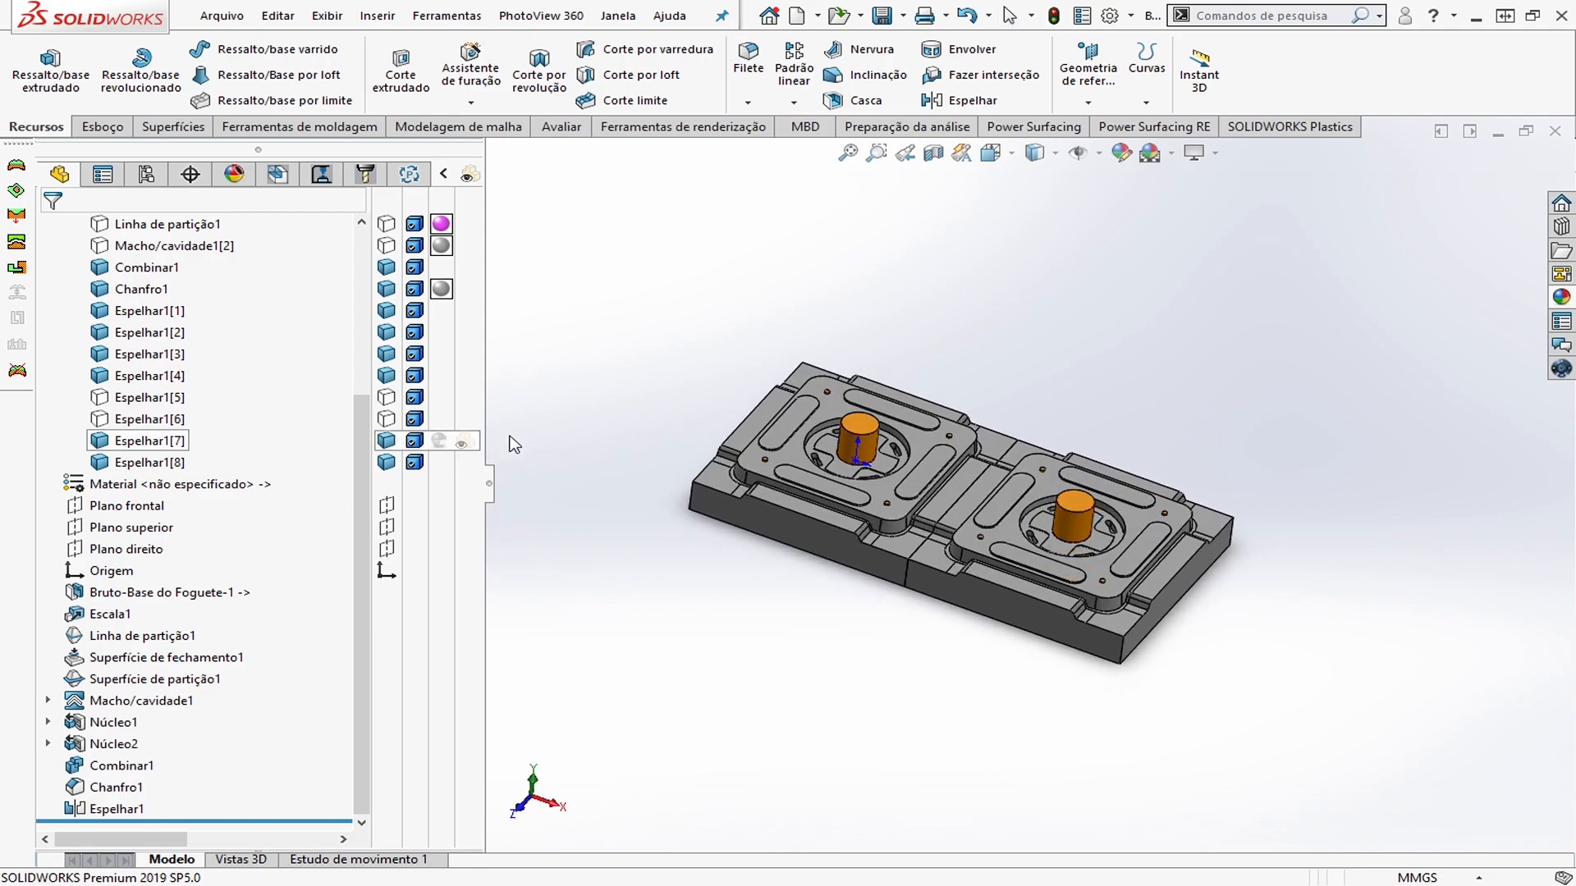
{"action": "middle_click_drag", "start_coordinate": [1057, 420], "coordinate": [1087, 492]}
{"action": "left_click", "coordinate": [385, 400]}
{"action": "left_click", "coordinate": [386, 419]}
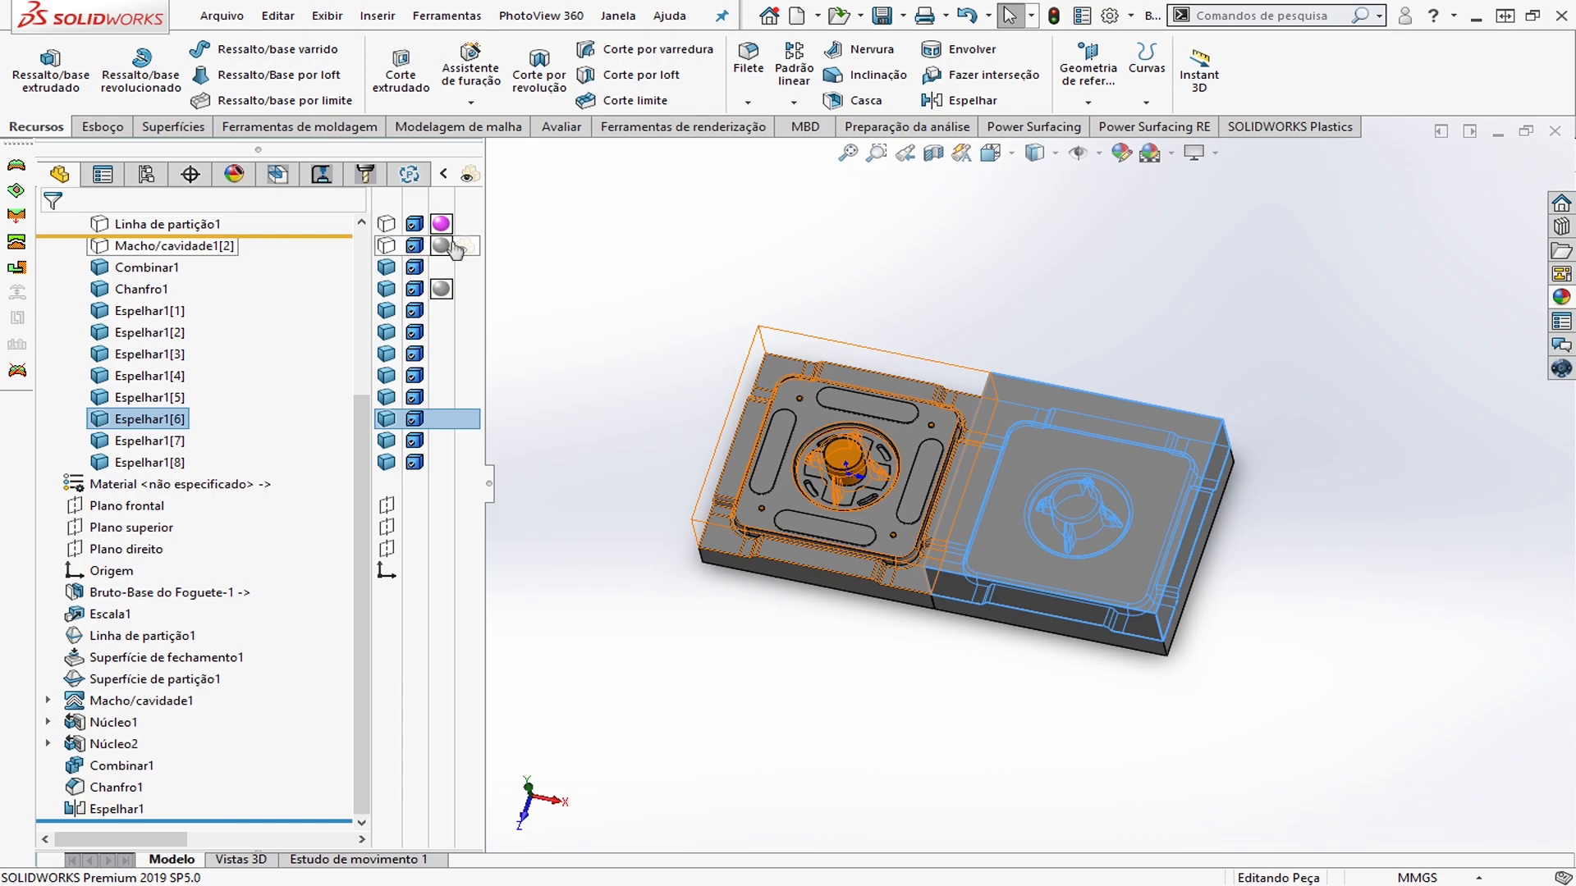
{"action": "left_click", "coordinate": [757, 290]}
{"action": "scroll", "coordinate": [824, 317], "scroll_direction": "up", "scroll_amount": 1}
{"action": "scroll", "coordinate": [212, 331], "scroll_direction": "up", "scroll_amount": 3}
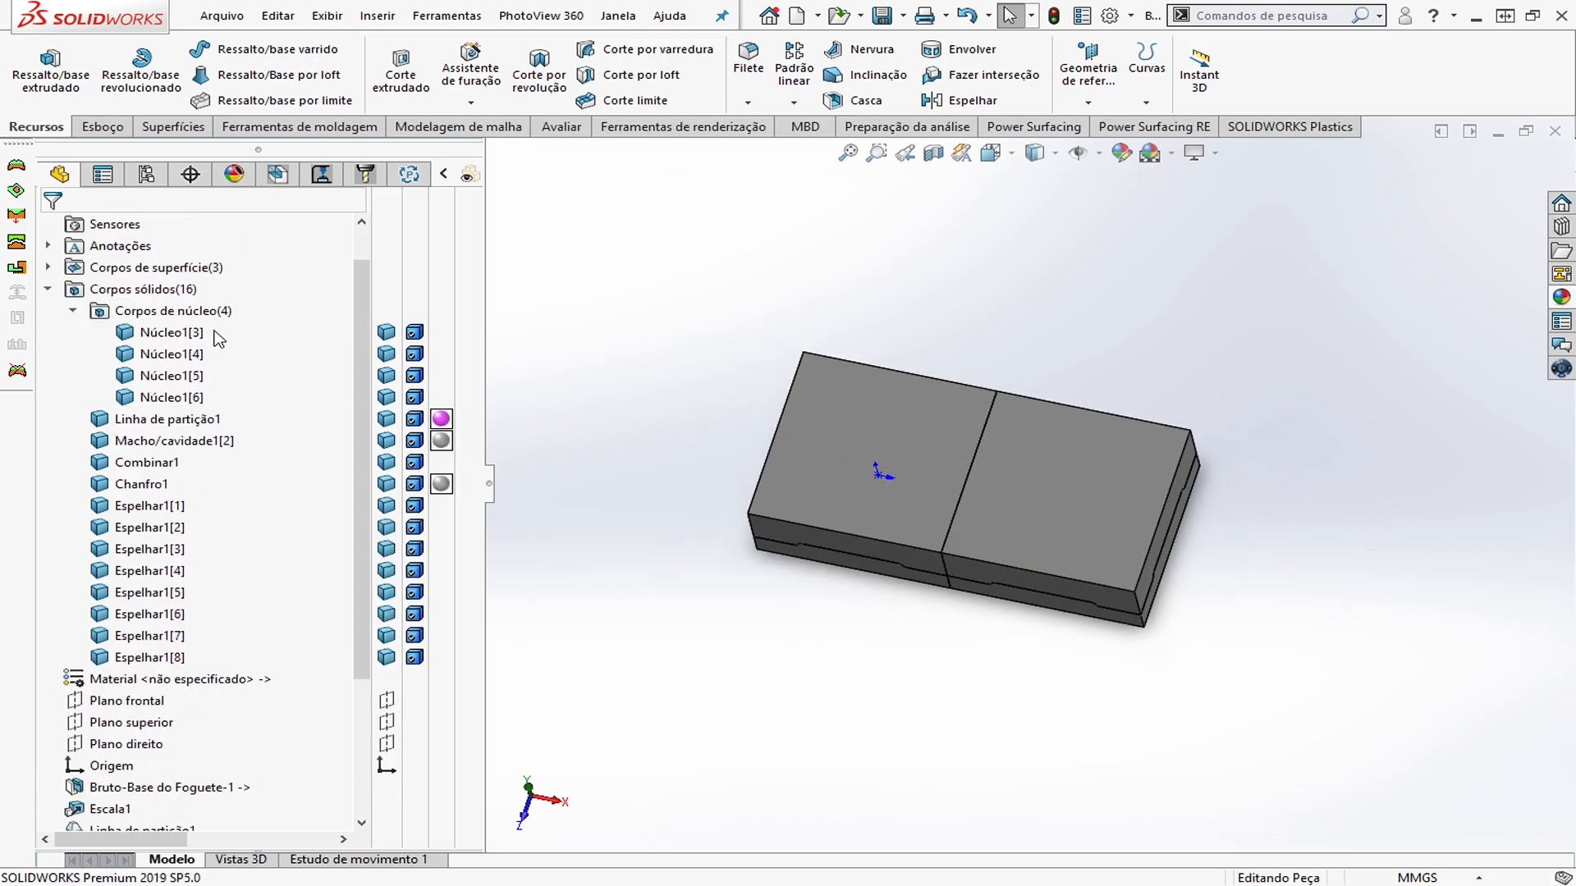
Select all solid bodies from Núcleo1[3] through Espelhar1[8]
{"action": "left_click", "coordinate": [169, 332]}
{"action": "left_click", "coordinate": [168, 353], "text": "ctrl"}
{"action": "left_click", "coordinate": [168, 375], "text": "ctrl"}
{"action": "left_click", "coordinate": [169, 397], "text": "ctrl"}
{"action": "left_click", "coordinate": [165, 419], "text": "ctrl"}
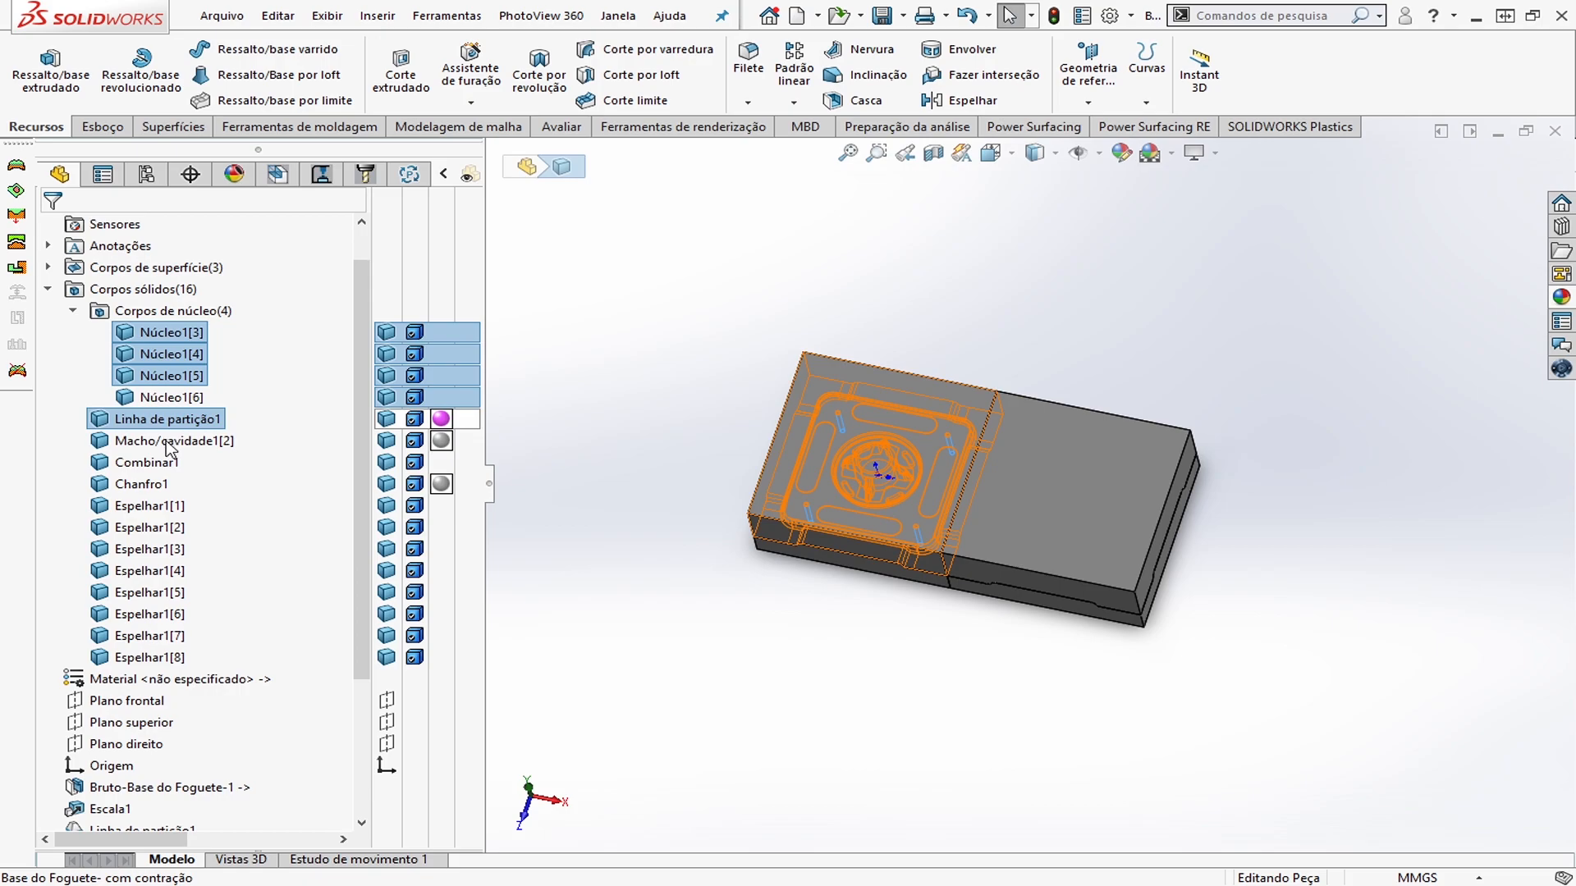
{"action": "left_click", "coordinate": [165, 665], "text": "shift"}
Mirror the selected bodies about the block's side face in the -Z direction without merging solids
{"action": "middle_click_drag", "start_coordinate": [981, 341], "coordinate": [907, 410]}
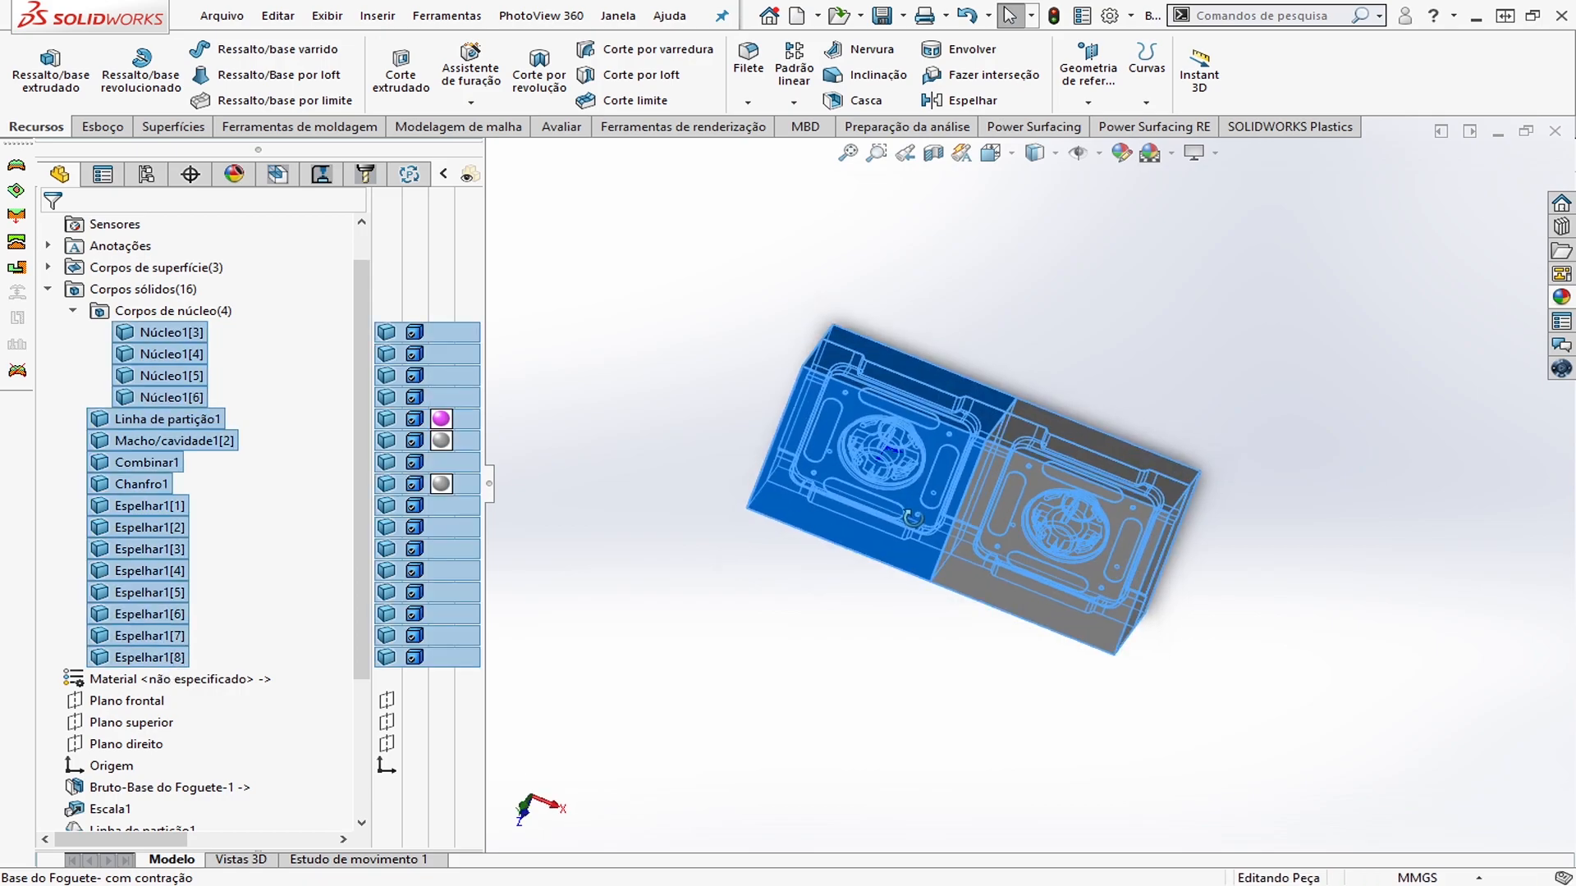
{"action": "left_click", "coordinate": [925, 408], "text": "ctrl"}
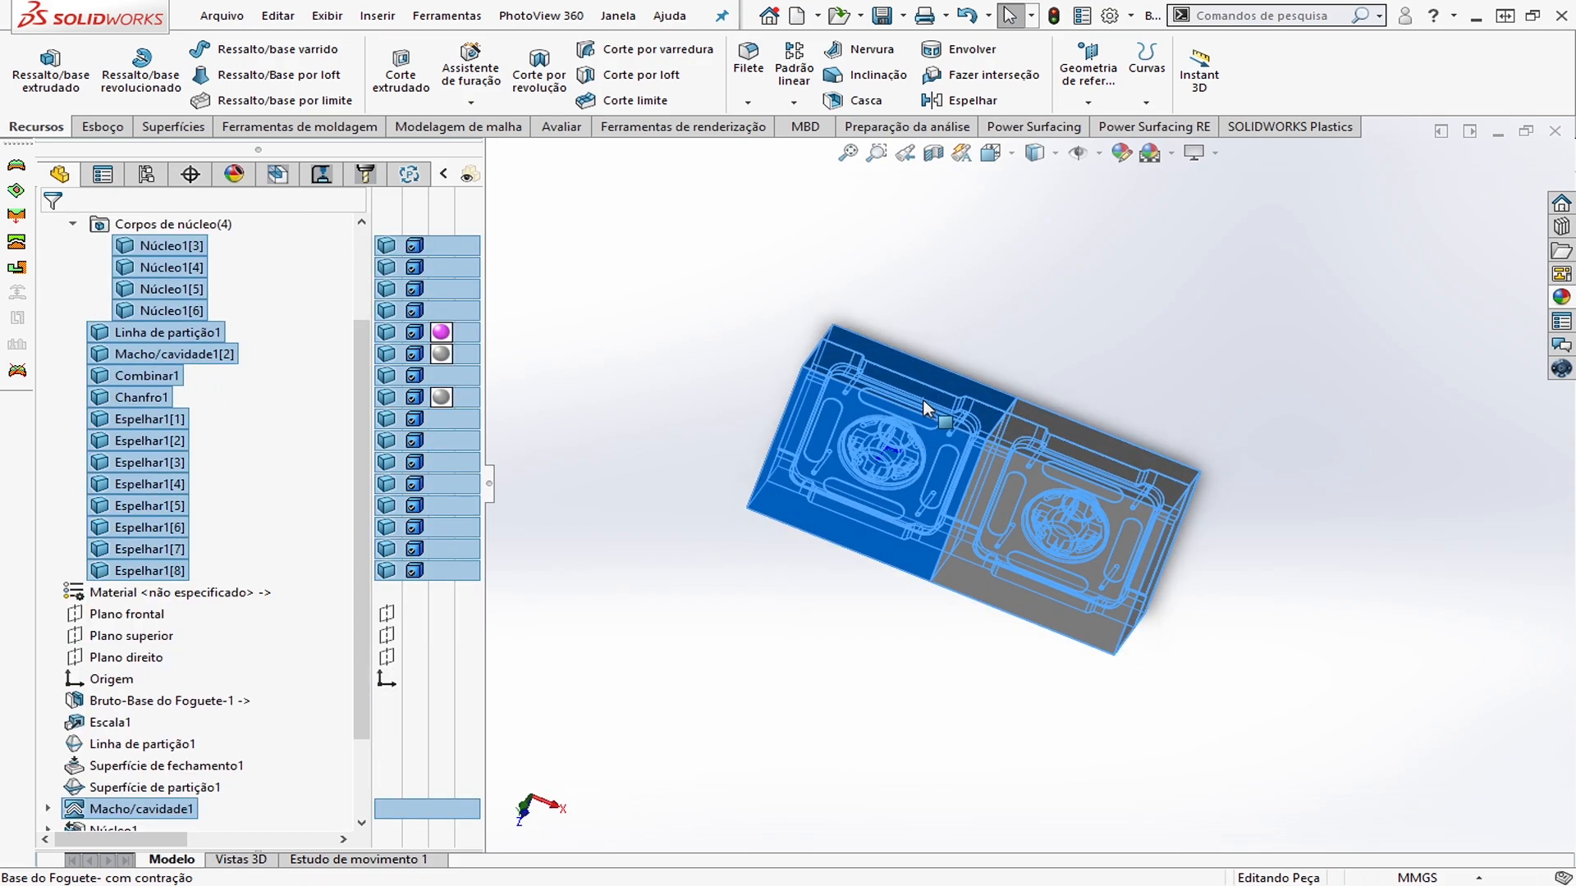
{"action": "left_click", "coordinate": [794, 101]}
{"action": "left_click", "coordinate": [814, 173]}
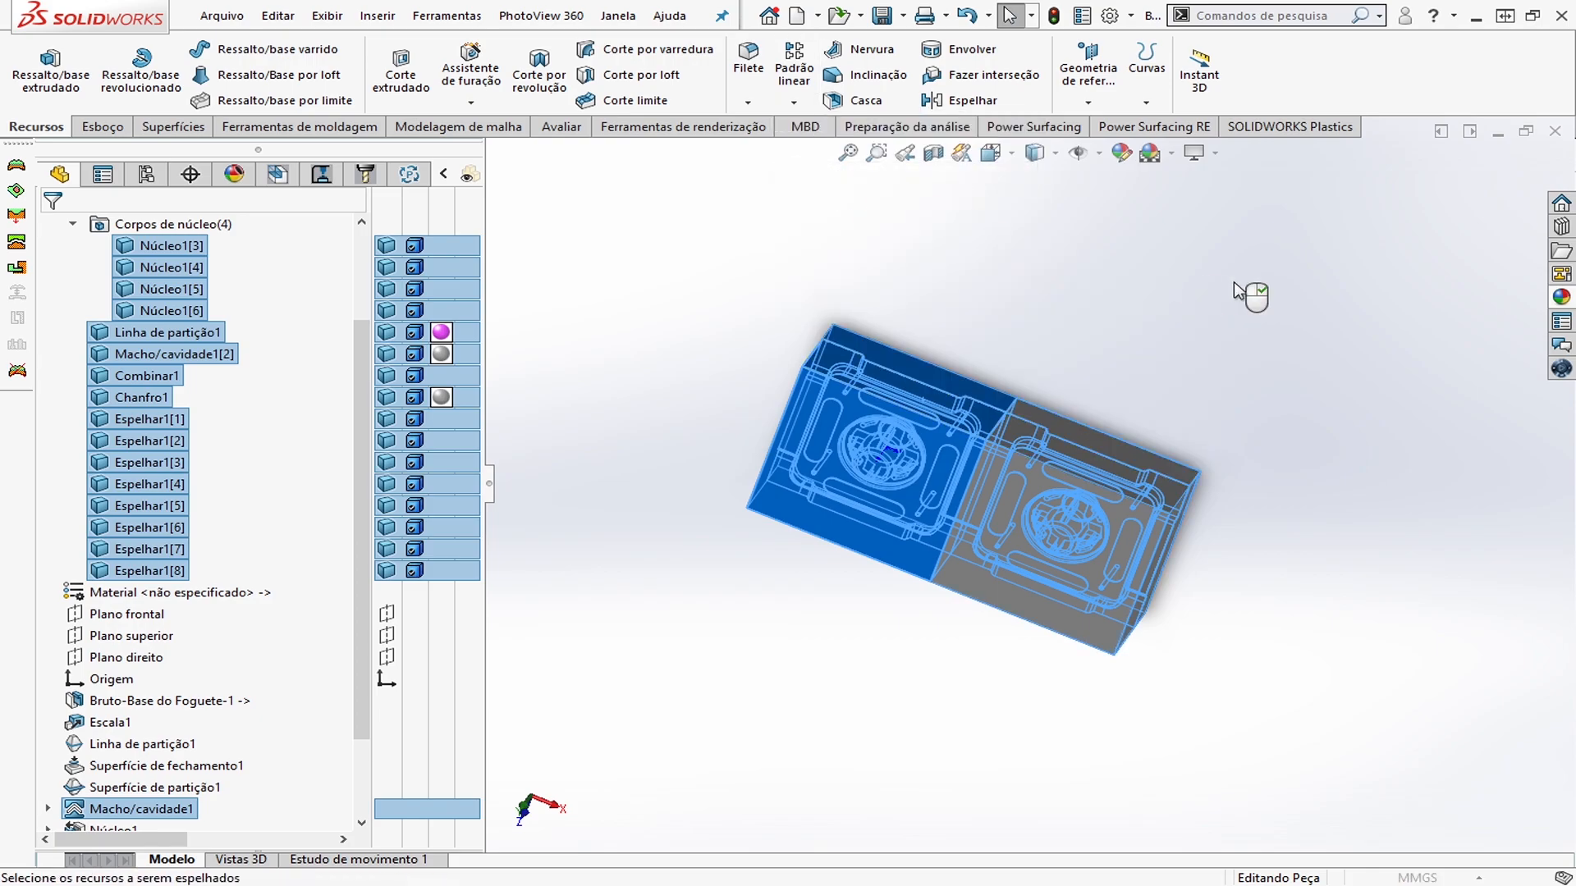
{"action": "middle_click_drag", "start_coordinate": [1415, 661], "coordinate": [1049, 405]}
{"action": "scroll", "coordinate": [1049, 404], "scroll_direction": "up", "scroll_amount": 1}
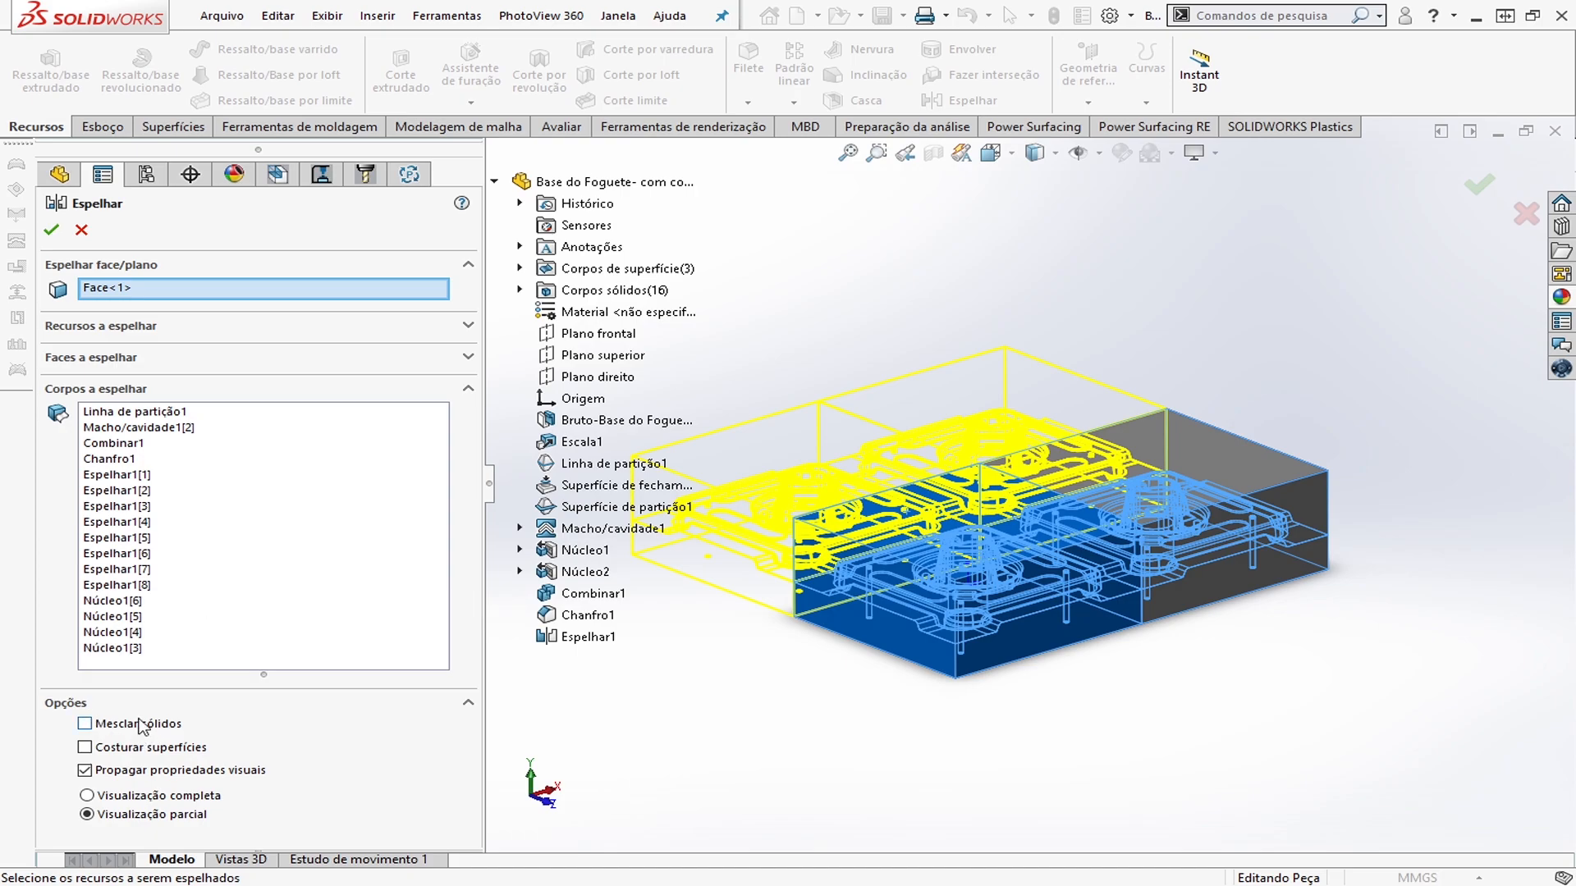
{"action": "left_click", "coordinate": [52, 231]}
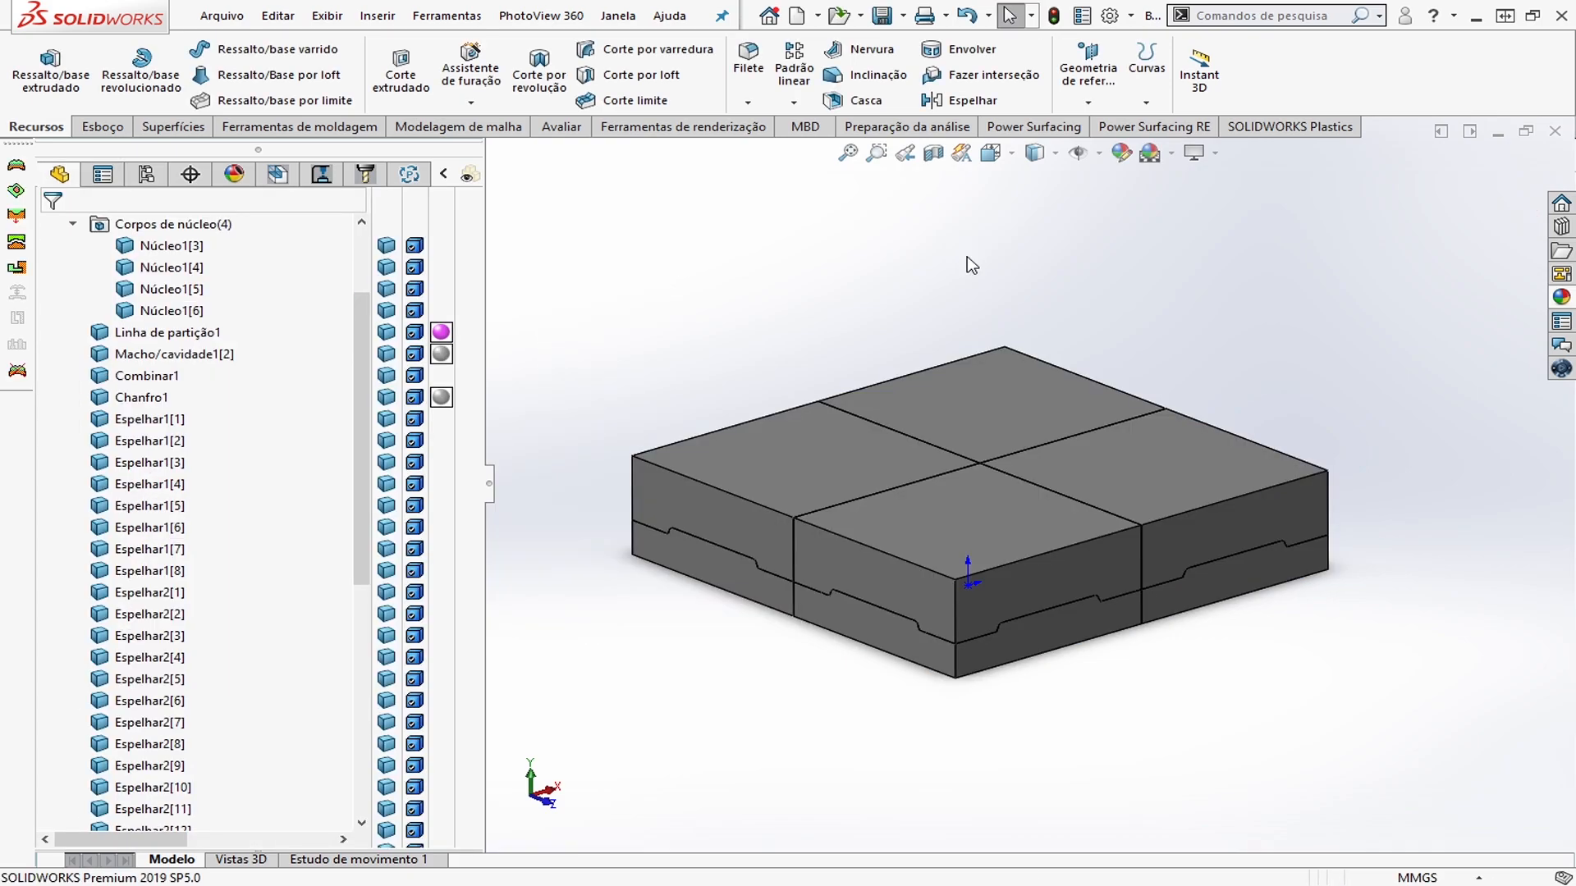
Hide the four upper cavity blocks and examine the four-cavity layout in the top view, picking the block's outer corner vertex
{"action": "scroll", "coordinate": [1072, 436], "scroll_direction": "up", "scroll_amount": 3}
{"action": "middle_click_drag", "start_coordinate": [1146, 474], "coordinate": [1048, 545]}
{"action": "scroll", "coordinate": [1034, 529], "scroll_direction": "down", "scroll_amount": 1}
{"action": "key", "text": "Tab"}
{"action": "key", "text": "Tab"}
{"action": "key", "text": "Tab"}
{"action": "key", "text": "Tab"}
{"action": "scroll", "coordinate": [986, 519], "scroll_direction": "down", "scroll_amount": 3}
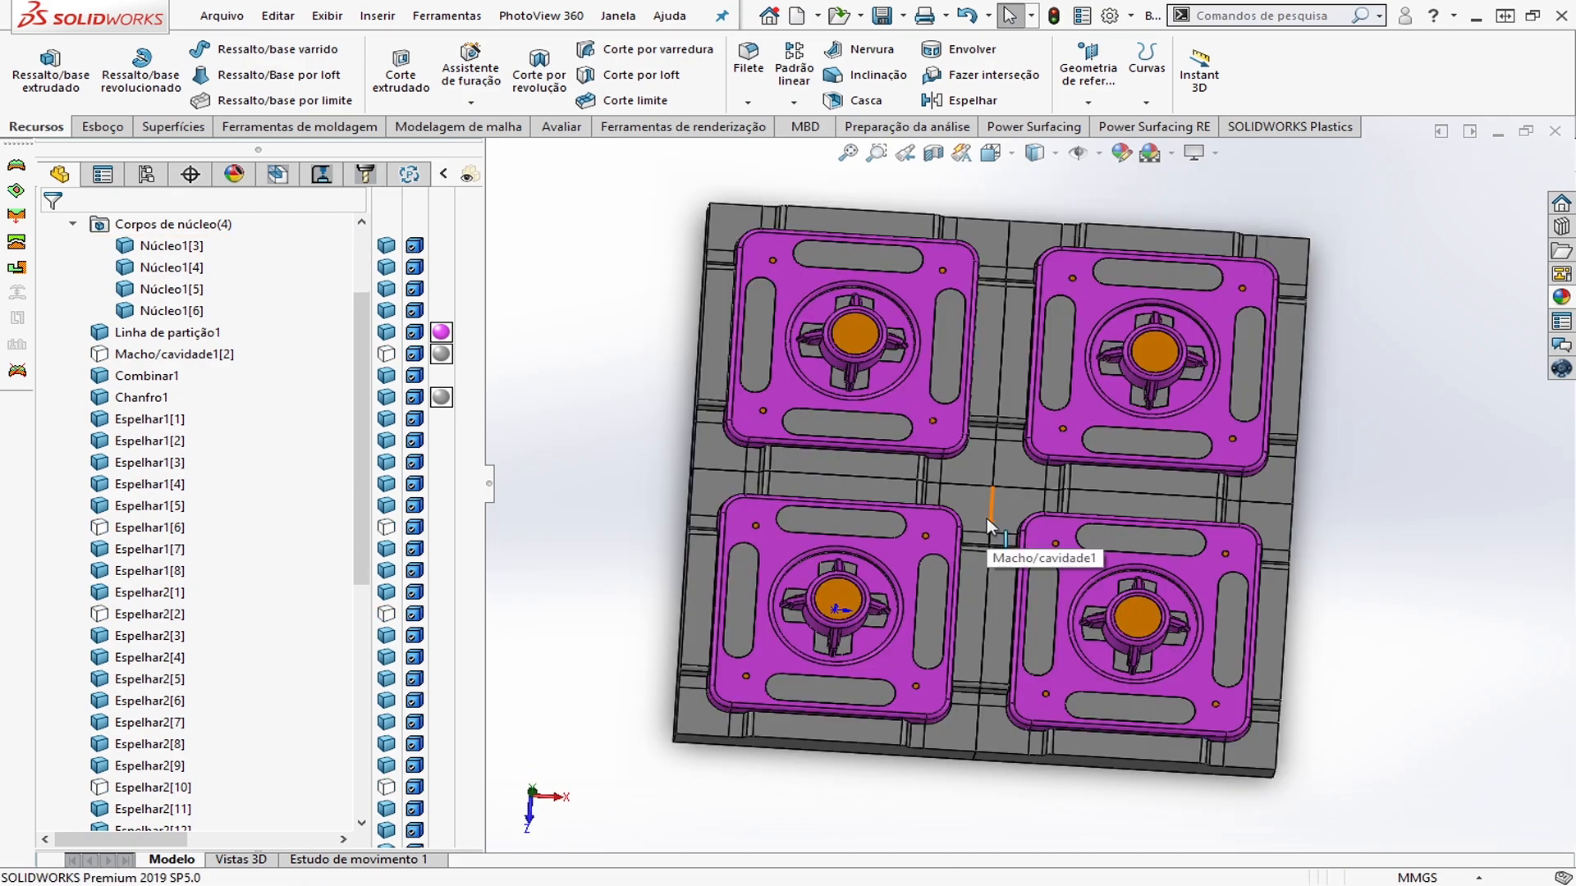
{"action": "key", "text": "ctrl+5"}
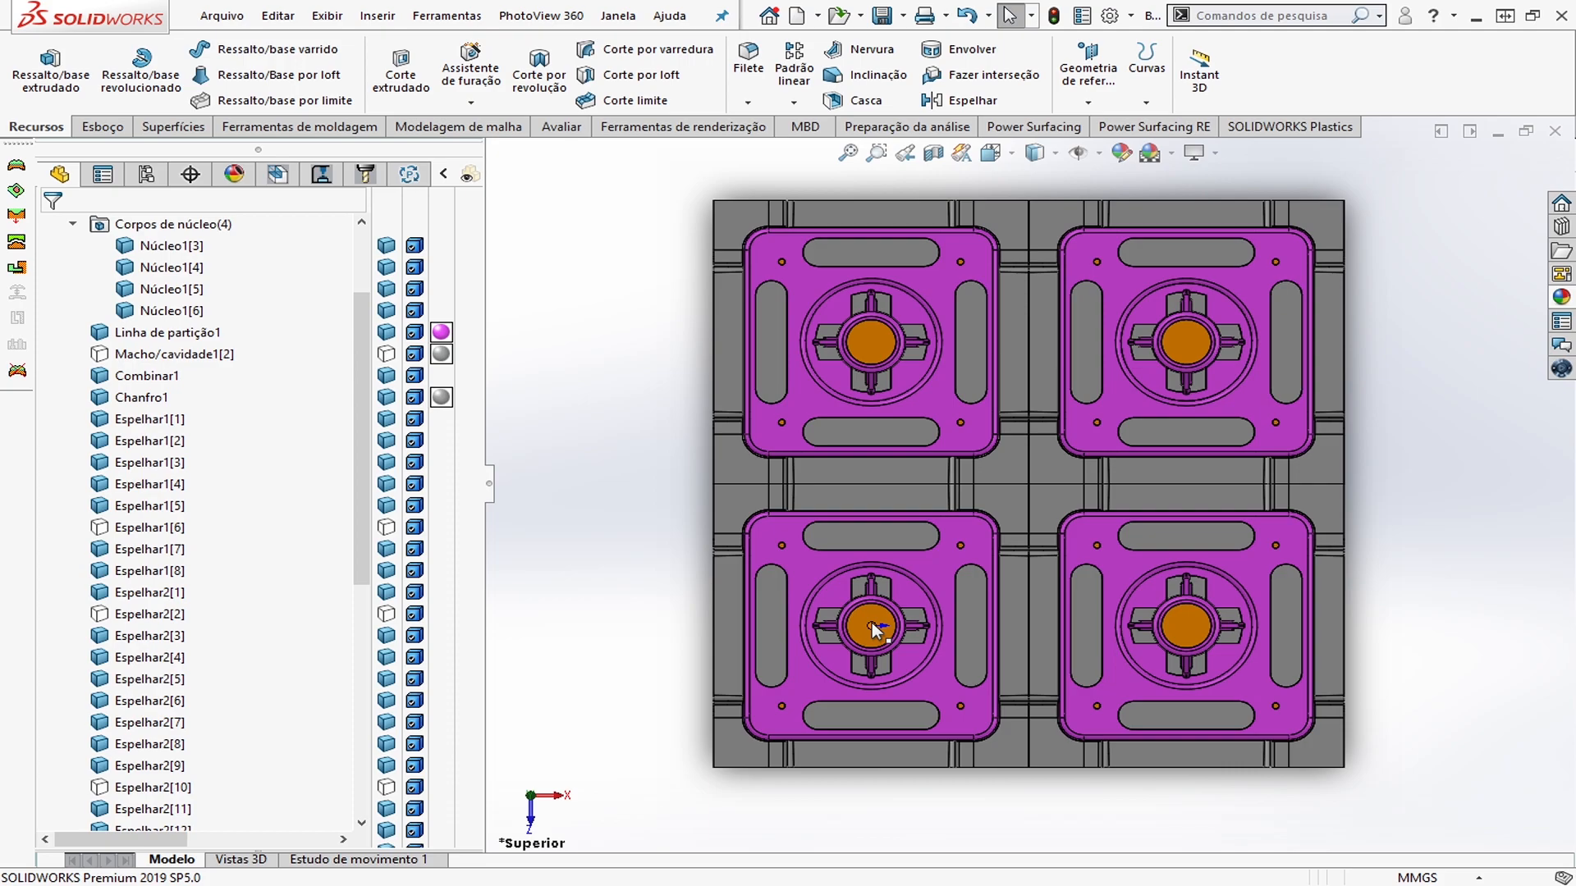
{"action": "left_click", "coordinate": [713, 767]}
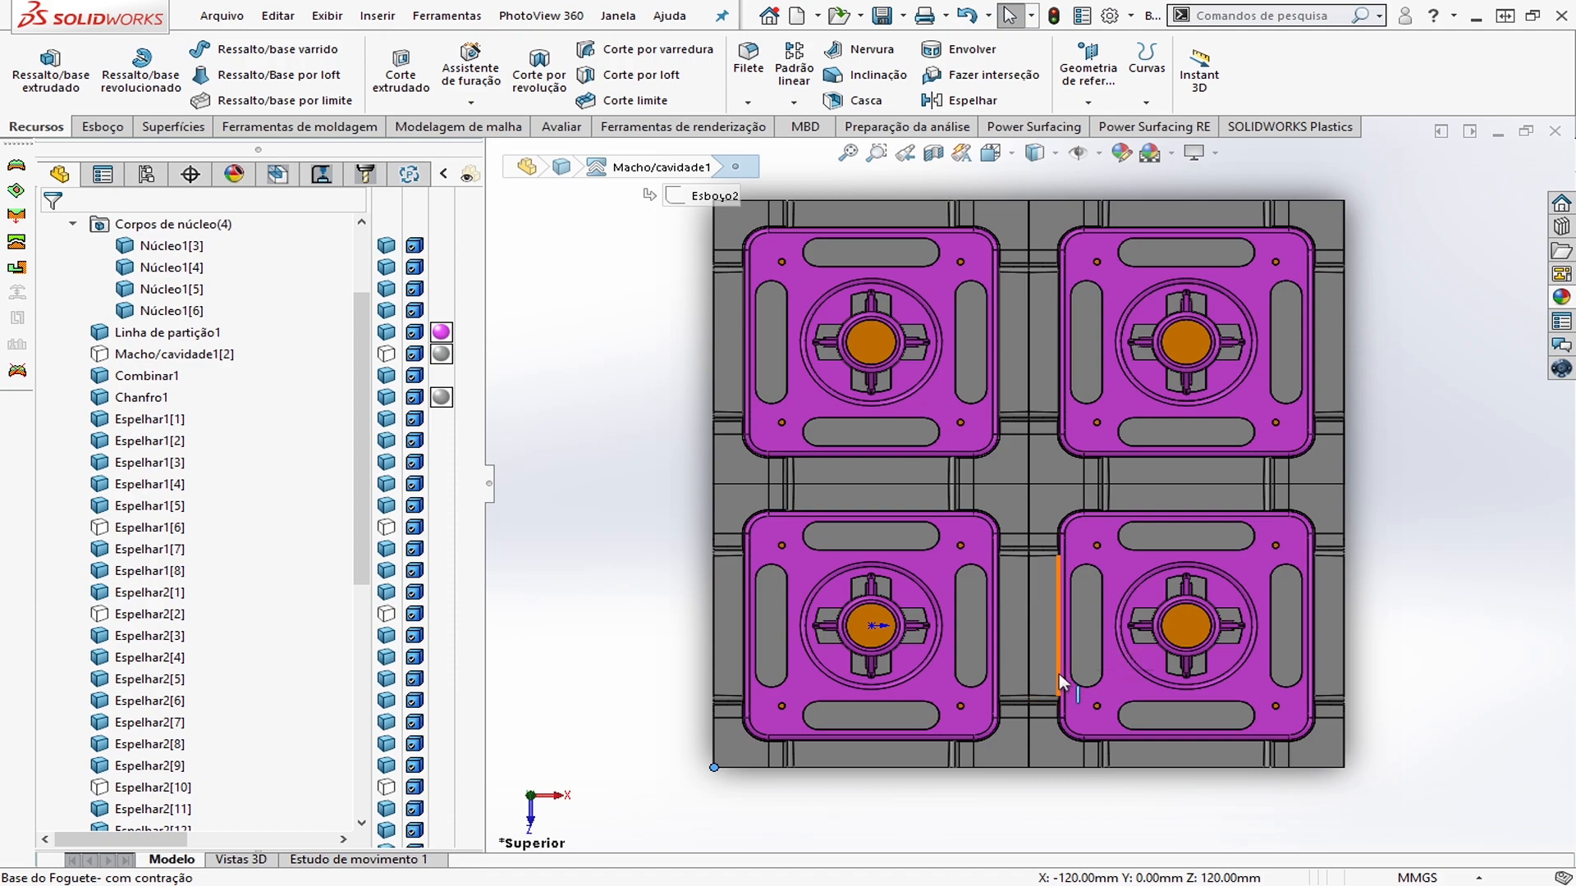
Show the hidden upper blocks Espelhar1[6], Espelhar2[2], Espelhar2[10] and Macho/cavidade1[2]
{"action": "left_click", "coordinate": [384, 529]}
{"action": "left_click", "coordinate": [386, 616]}
{"action": "scroll", "coordinate": [310, 572], "scroll_direction": "down", "scroll_amount": 2}
{"action": "scroll", "coordinate": [310, 573], "scroll_direction": "up", "scroll_amount": 1}
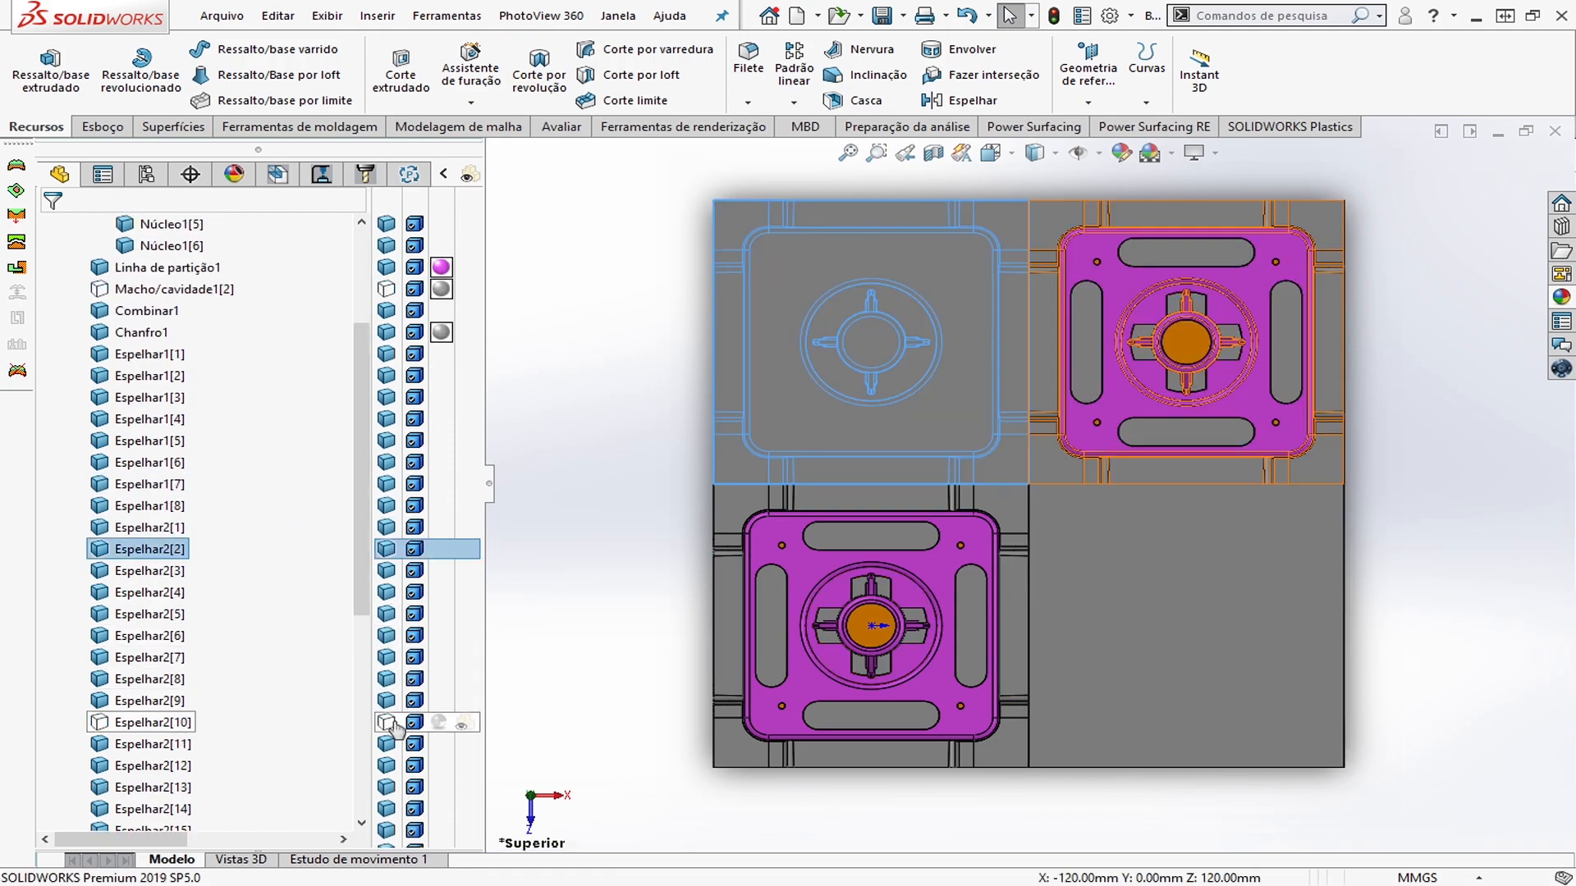
{"action": "scroll", "coordinate": [337, 575], "scroll_direction": "up", "scroll_amount": 3}
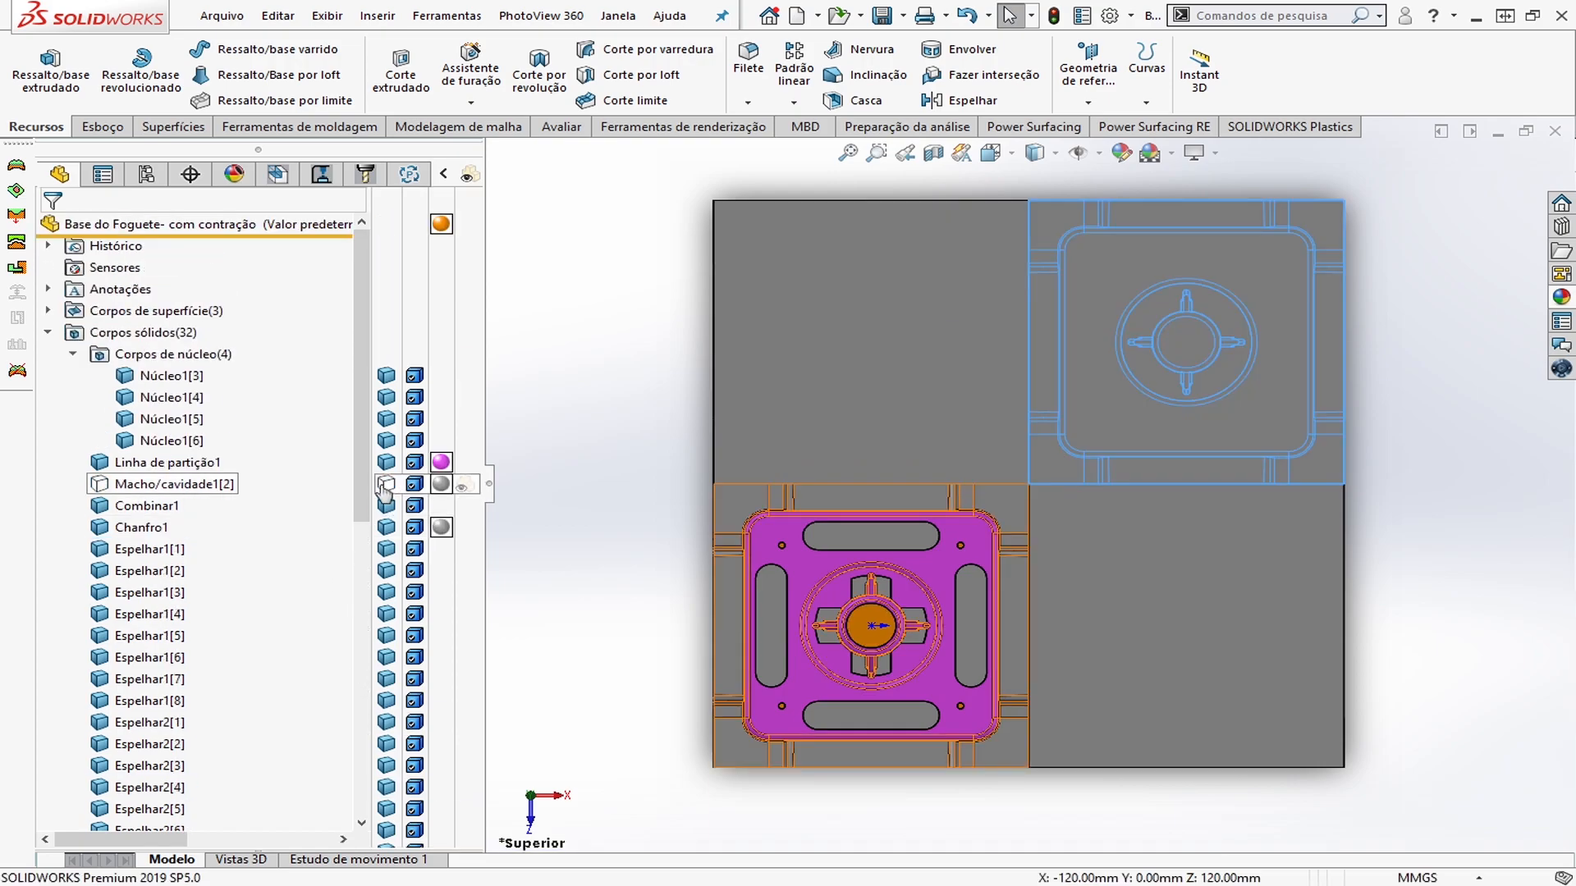
{"action": "scroll", "coordinate": [1344, 637], "scroll_direction": "up", "scroll_amount": 3}
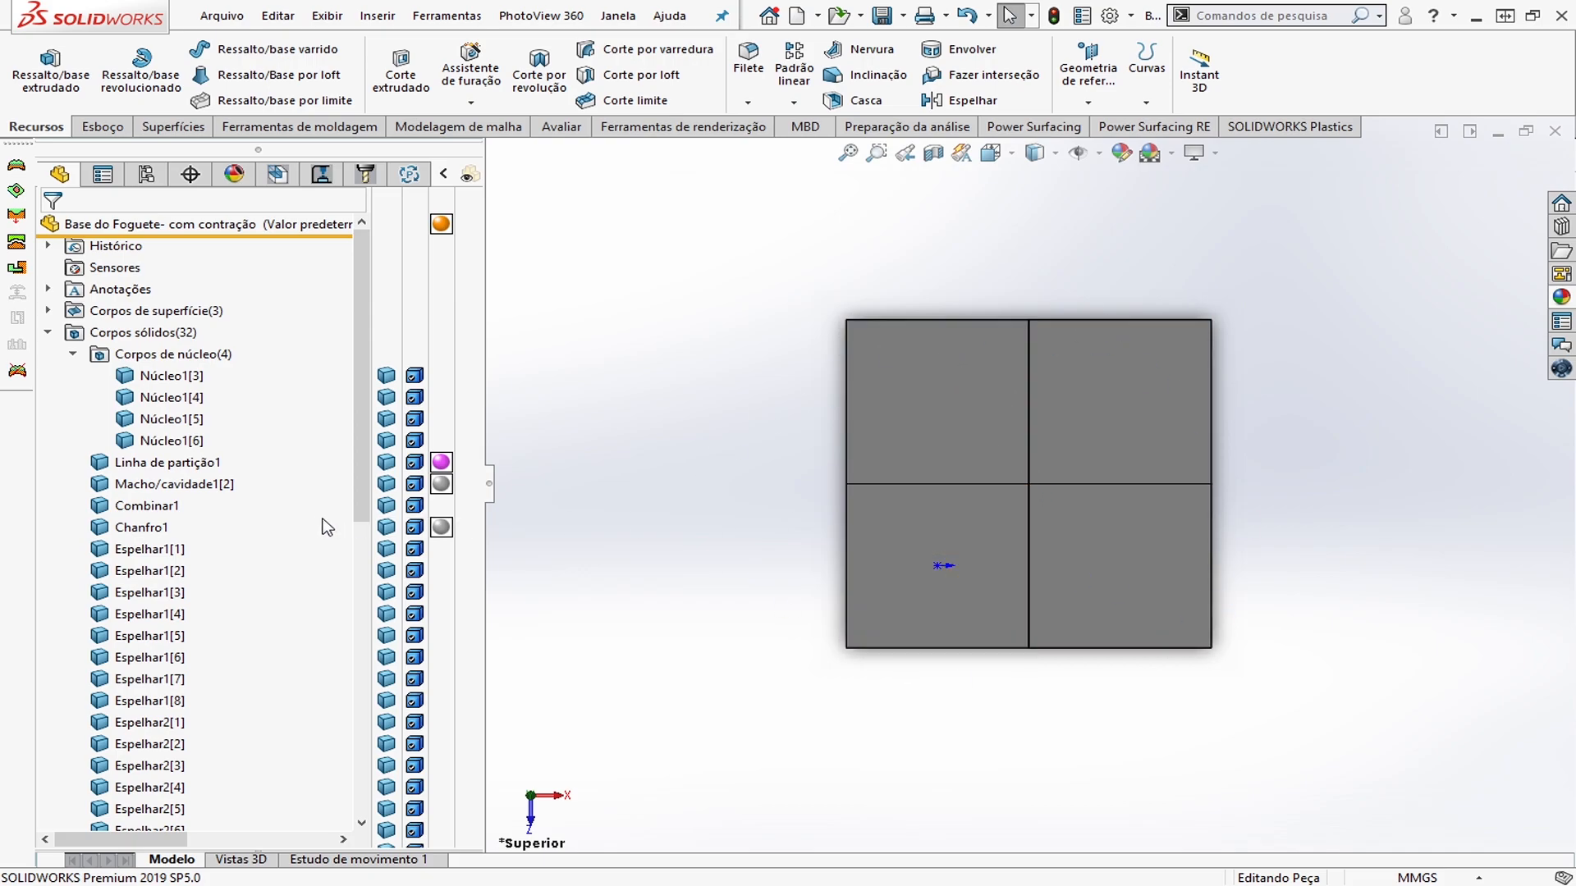
Roll the model history back to just after Chanfro1, before both mirror features
{"action": "scroll", "coordinate": [329, 529], "scroll_direction": "down", "scroll_amount": 6}
{"action": "scroll", "coordinate": [332, 532], "scroll_direction": "up", "scroll_amount": 3}
{"action": "scroll", "coordinate": [335, 533], "scroll_direction": "up", "scroll_amount": 3}
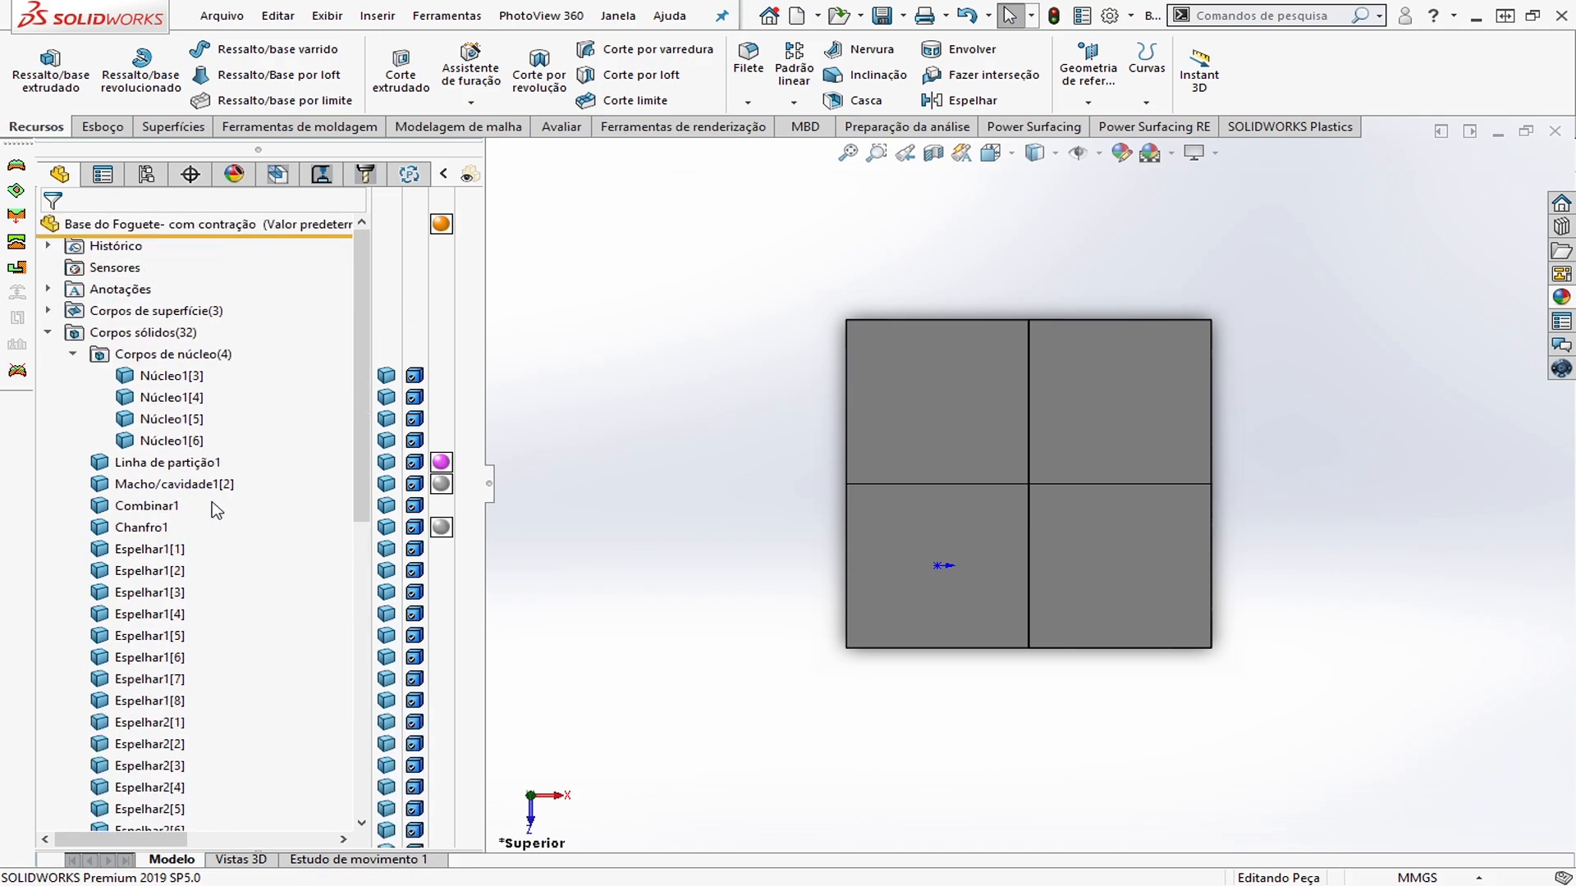
{"action": "left_click", "coordinate": [73, 355]}
{"action": "scroll", "coordinate": [210, 499], "scroll_direction": "down", "scroll_amount": 8}
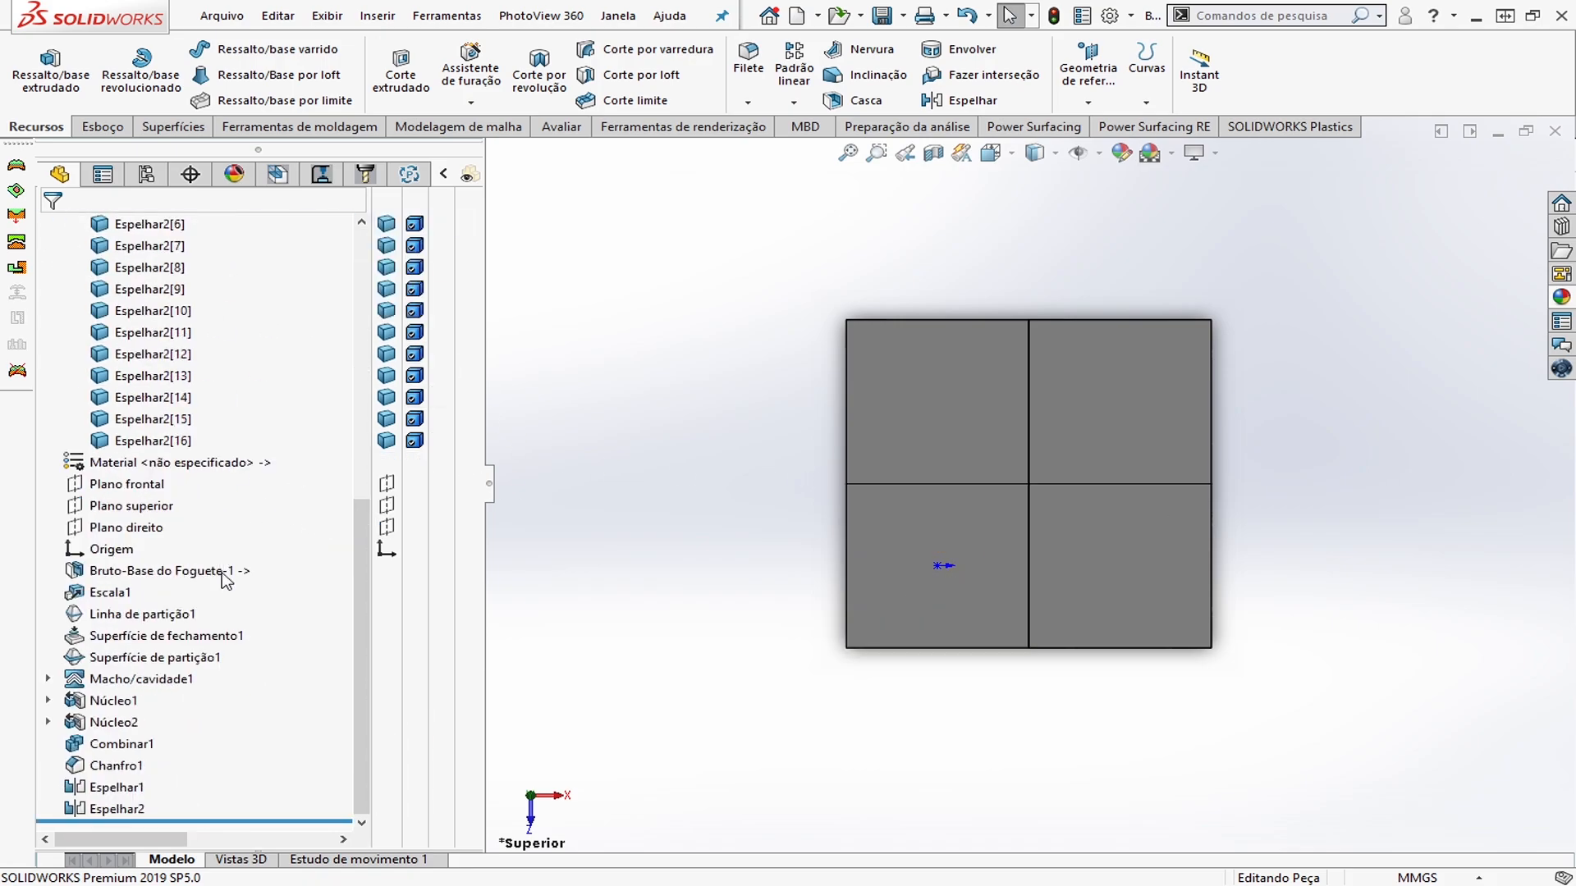
{"action": "left_click_drag", "start_coordinate": [201, 820], "coordinate": [216, 777]}
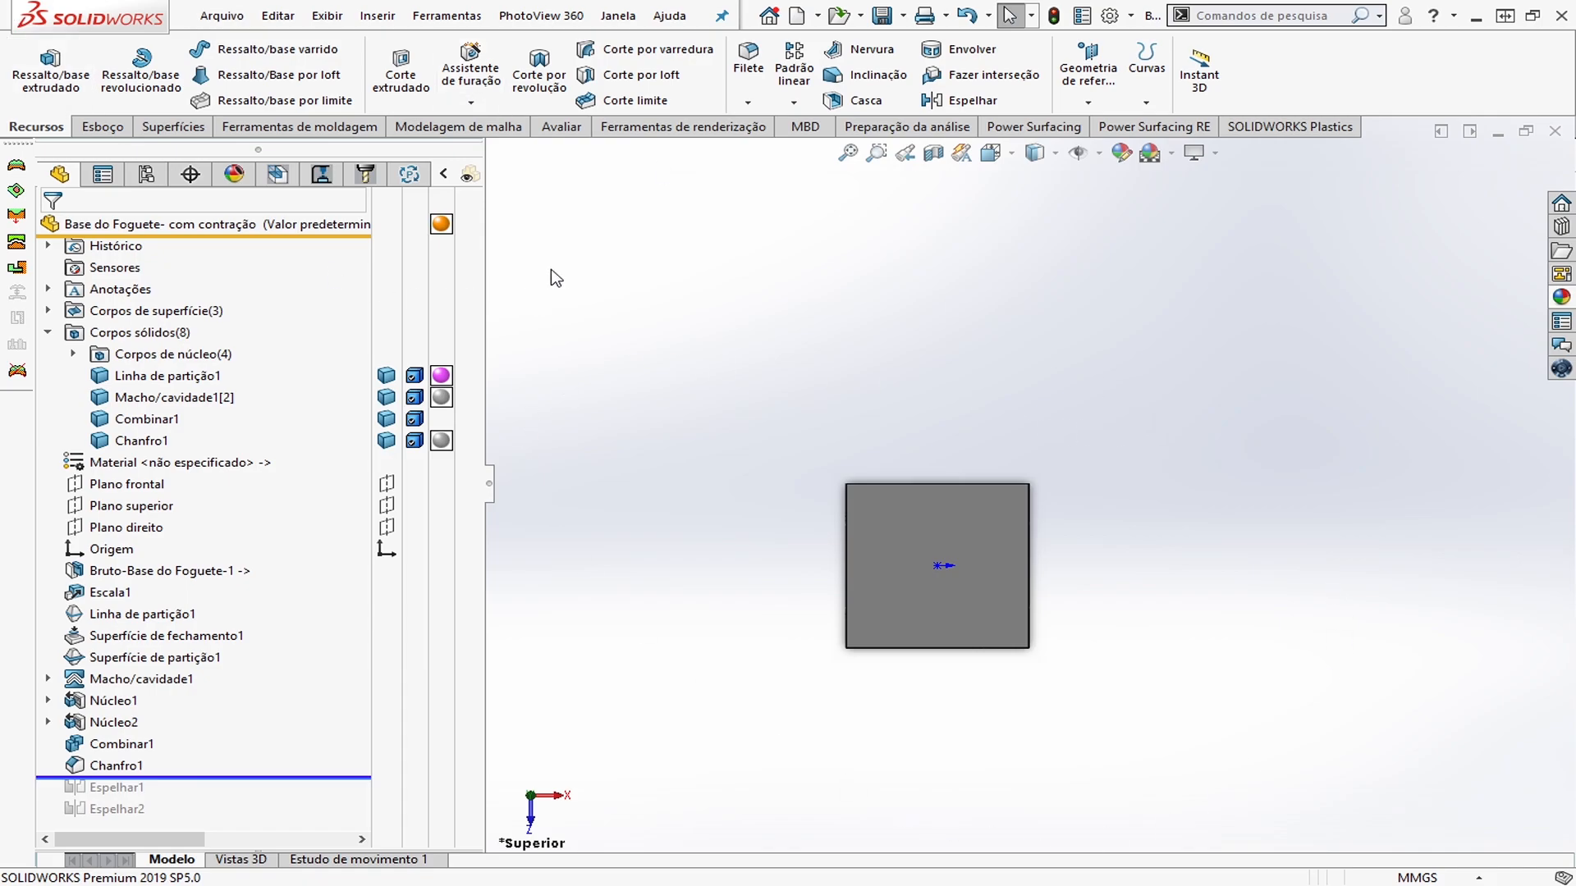
Start a Move/Copy Body feature and add the four core bodies Núcleo1[3] to Núcleo1[6]
{"action": "left_click", "coordinate": [377, 15]}
{"action": "mouse_move", "coordinate": [444, 103]}
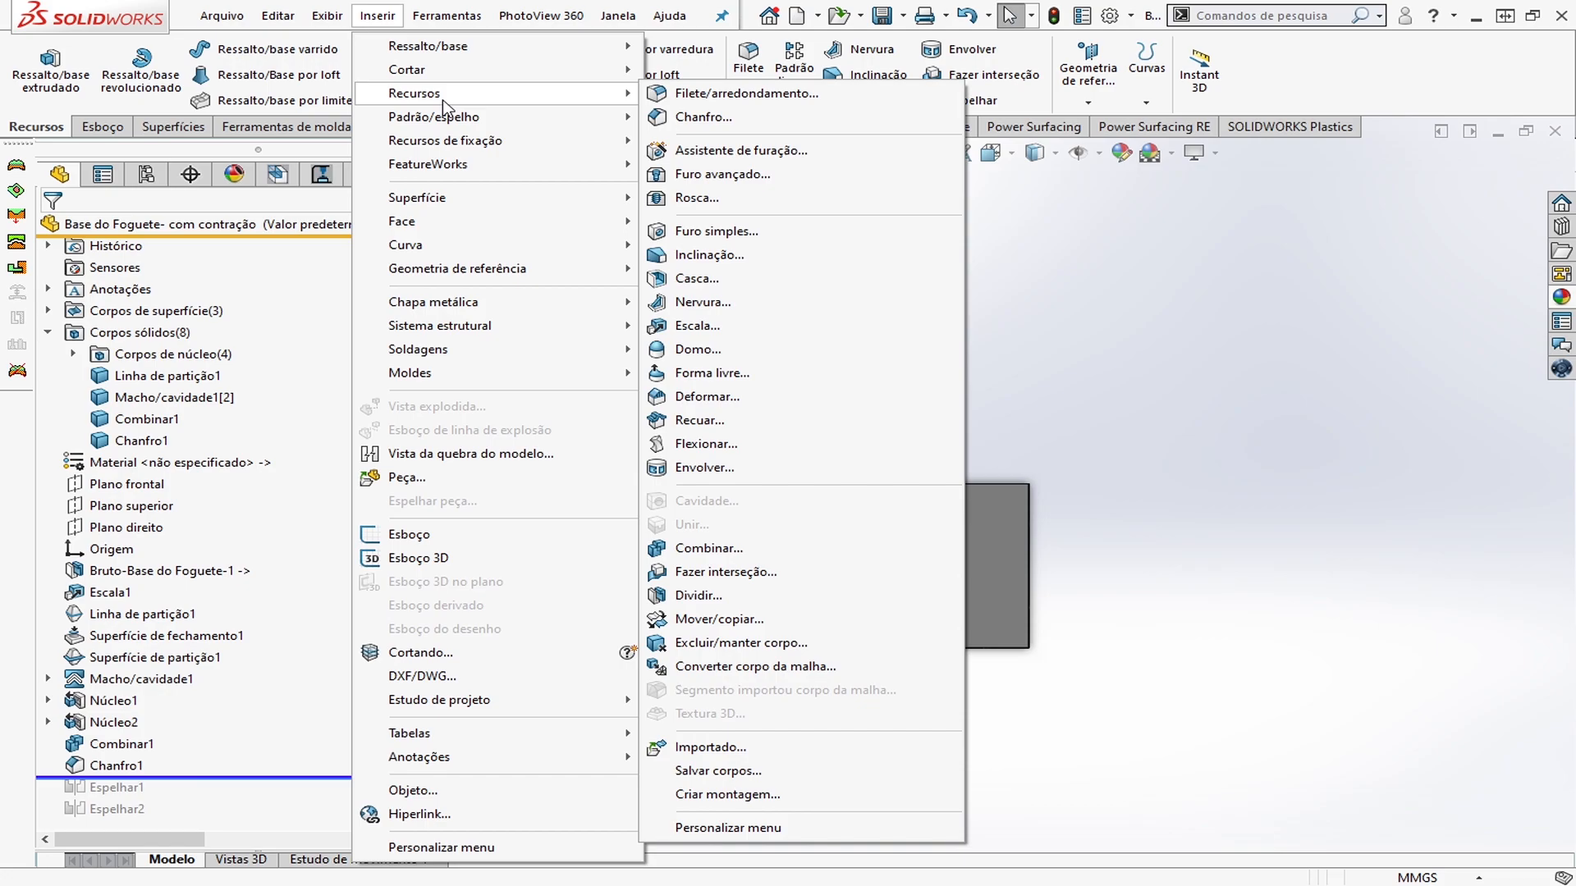
{"action": "left_click", "coordinate": [718, 620]}
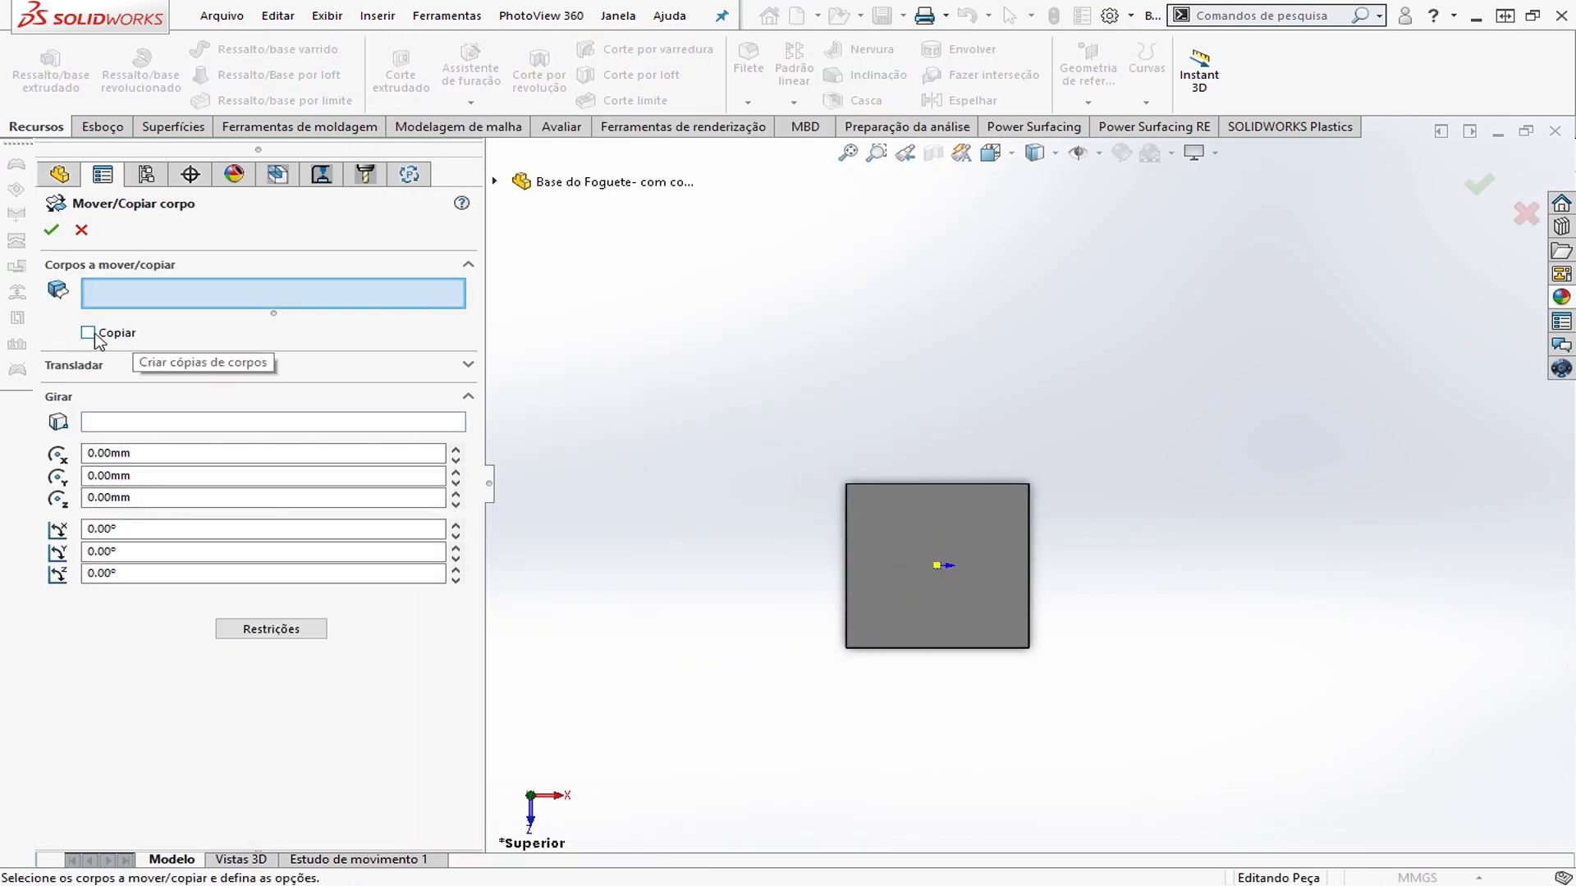
{"action": "left_click", "coordinate": [495, 181]}
{"action": "left_click", "coordinate": [519, 290]}
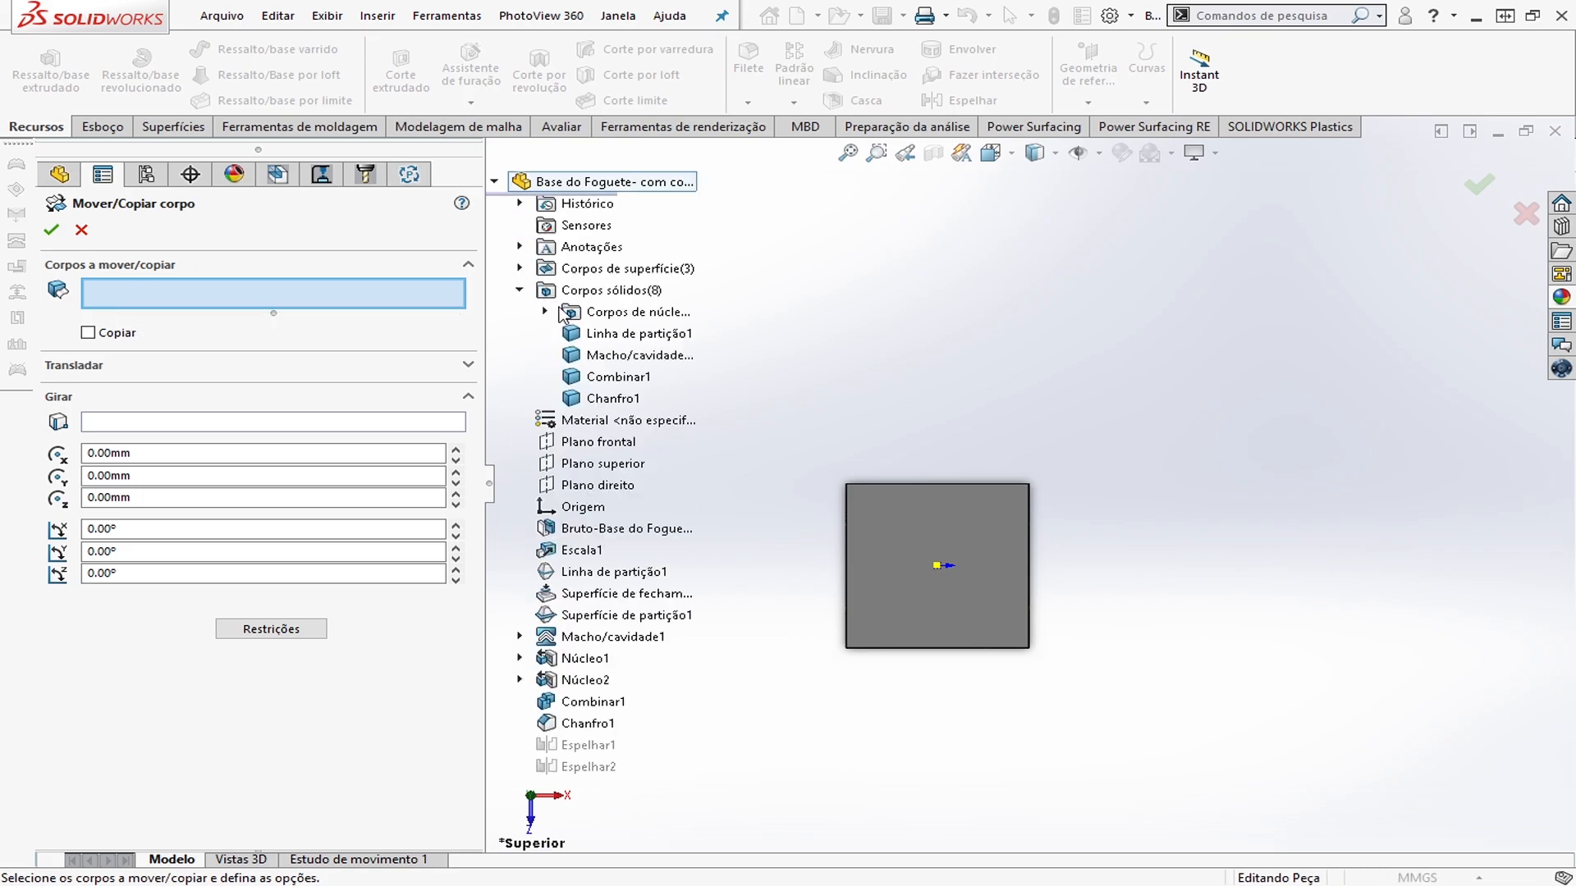
{"action": "double_click", "coordinate": [611, 313]}
{"action": "left_click", "coordinate": [661, 333]}
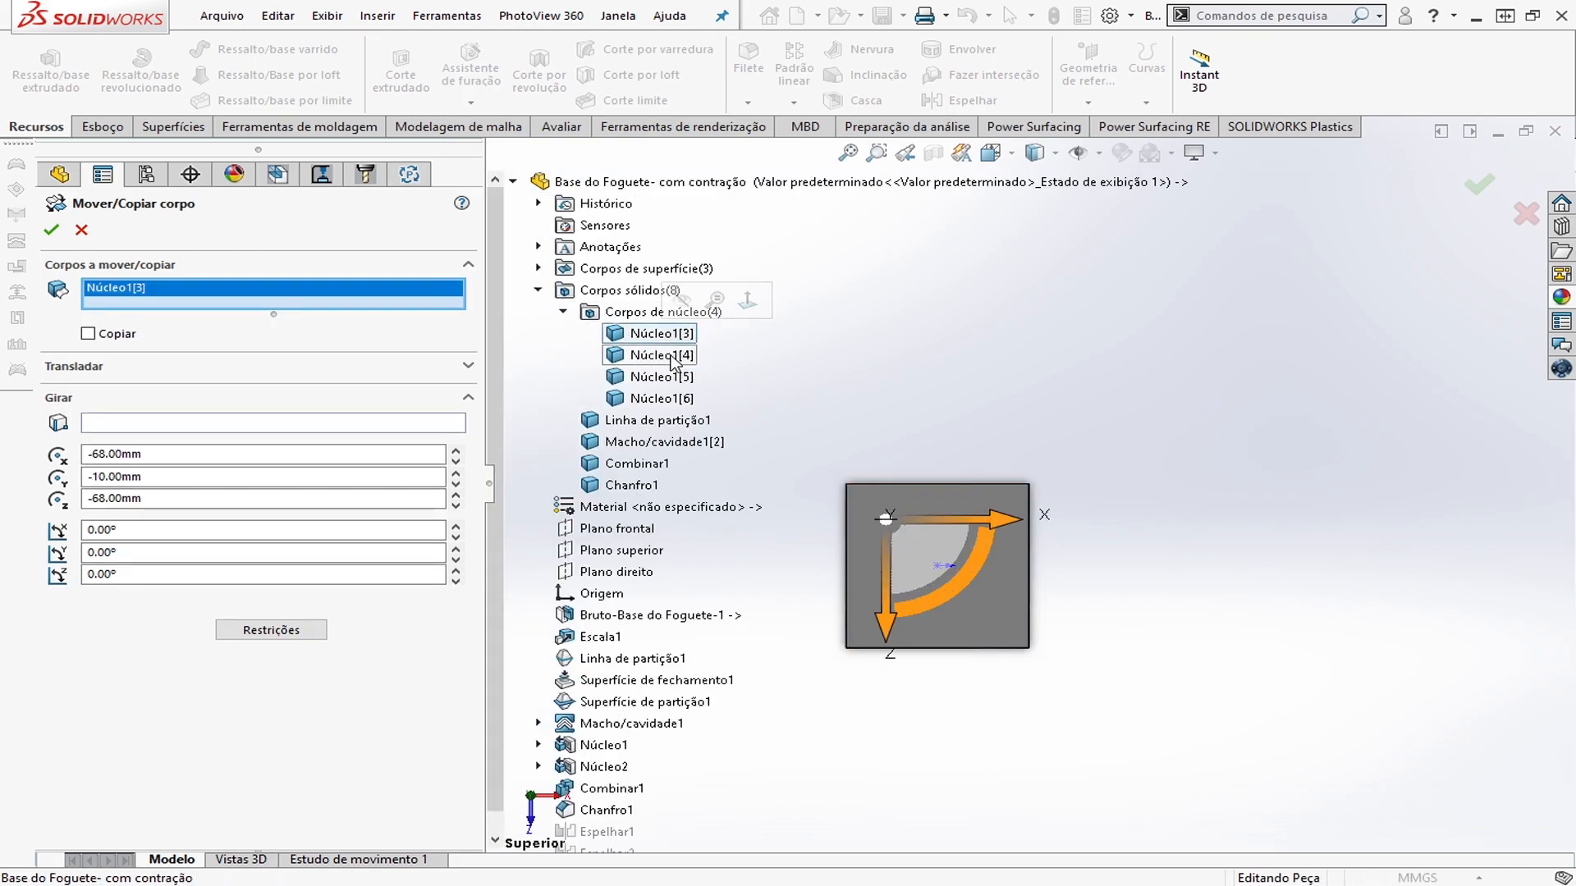
{"action": "left_click", "coordinate": [660, 398], "text": "shift"}
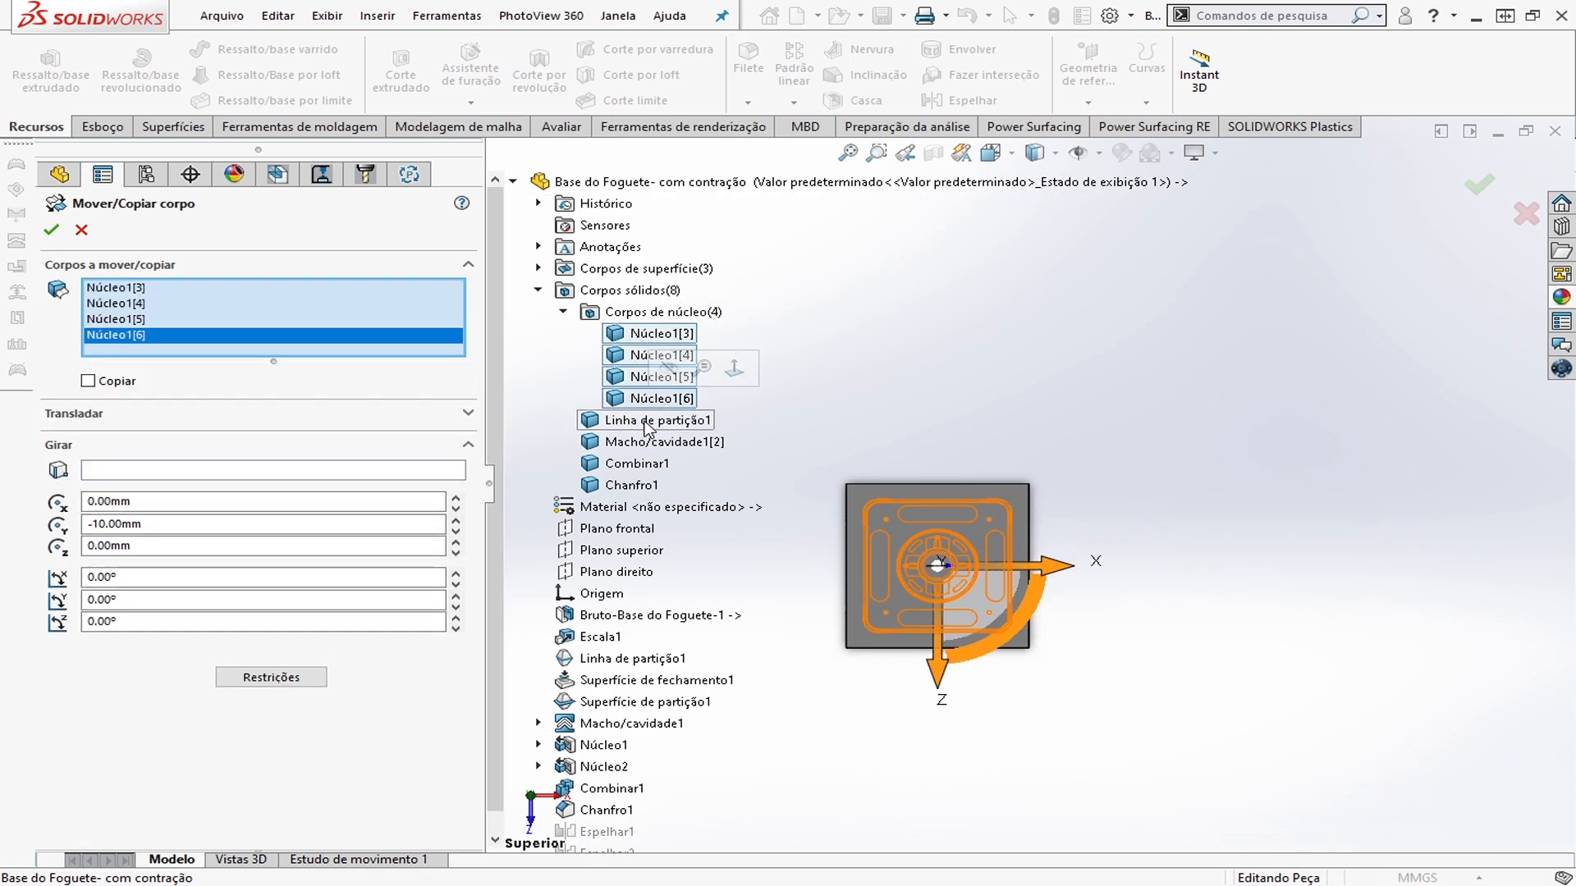
Add the bodies Linha de partição1, Macho/cavidade1[2], Combinar1 and Chanfro1 to the Move/Copy Body selection
{"action": "left_click", "coordinate": [649, 422]}
{"action": "left_click", "coordinate": [644, 442]}
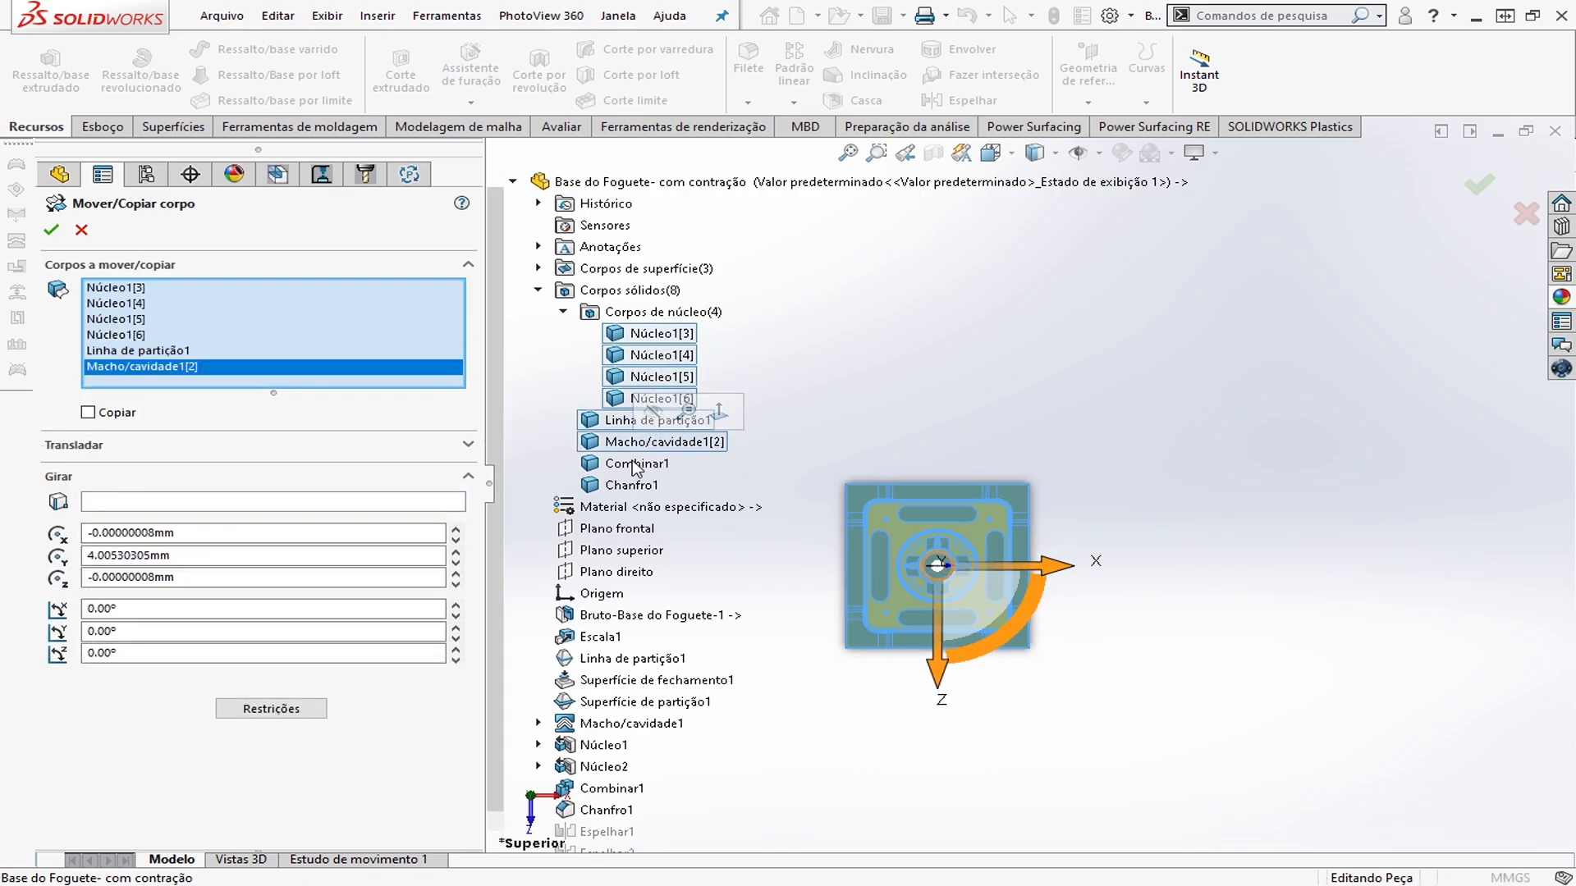
{"action": "left_click", "coordinate": [633, 464]}
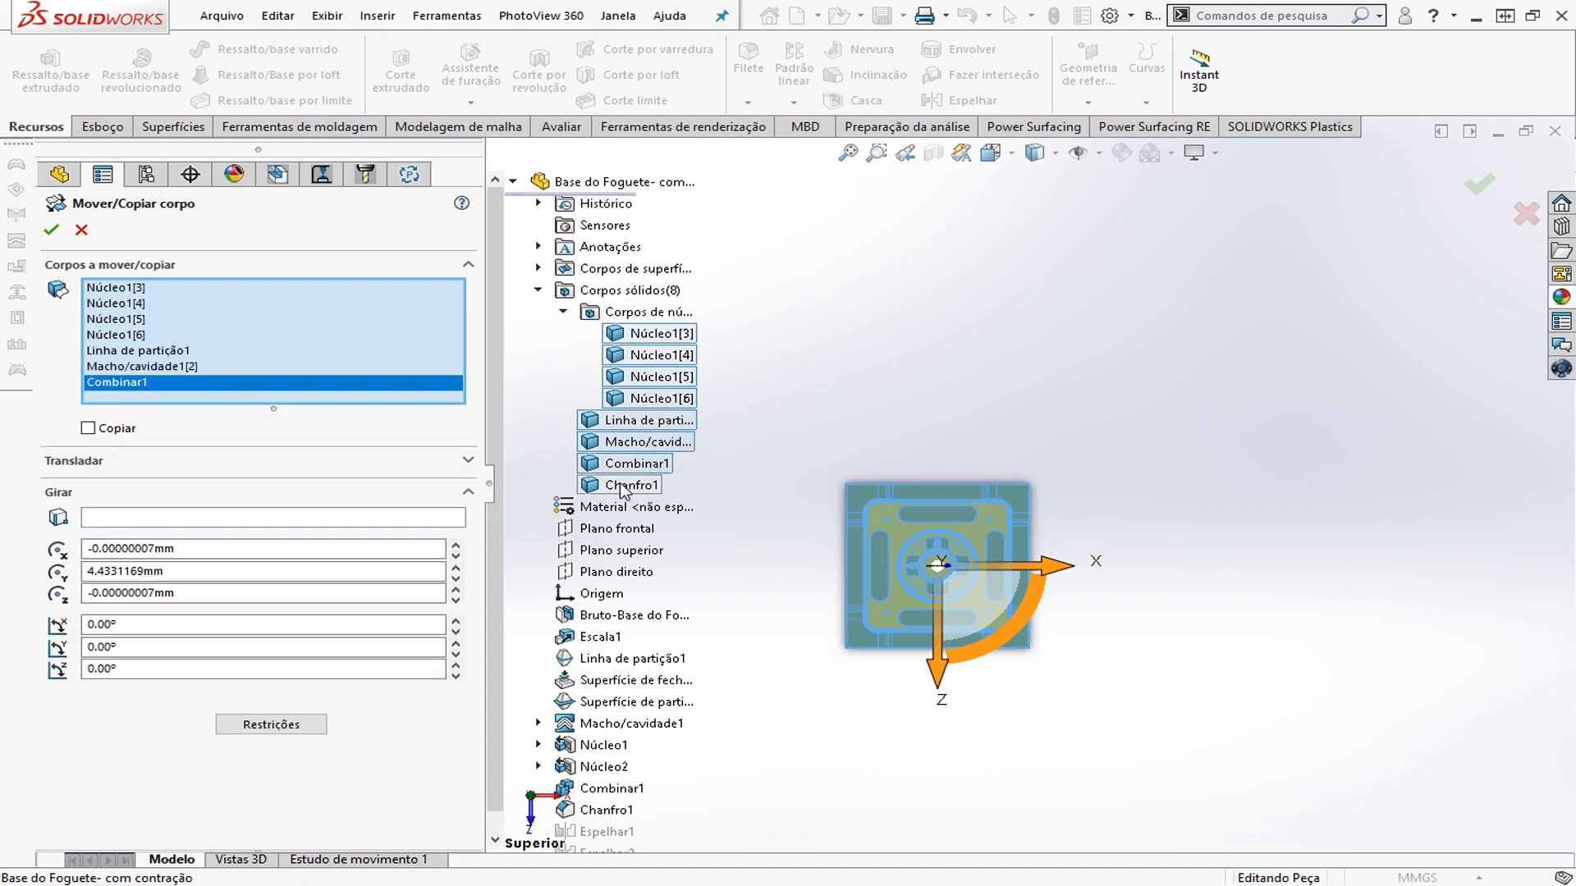
{"action": "left_click", "coordinate": [624, 486]}
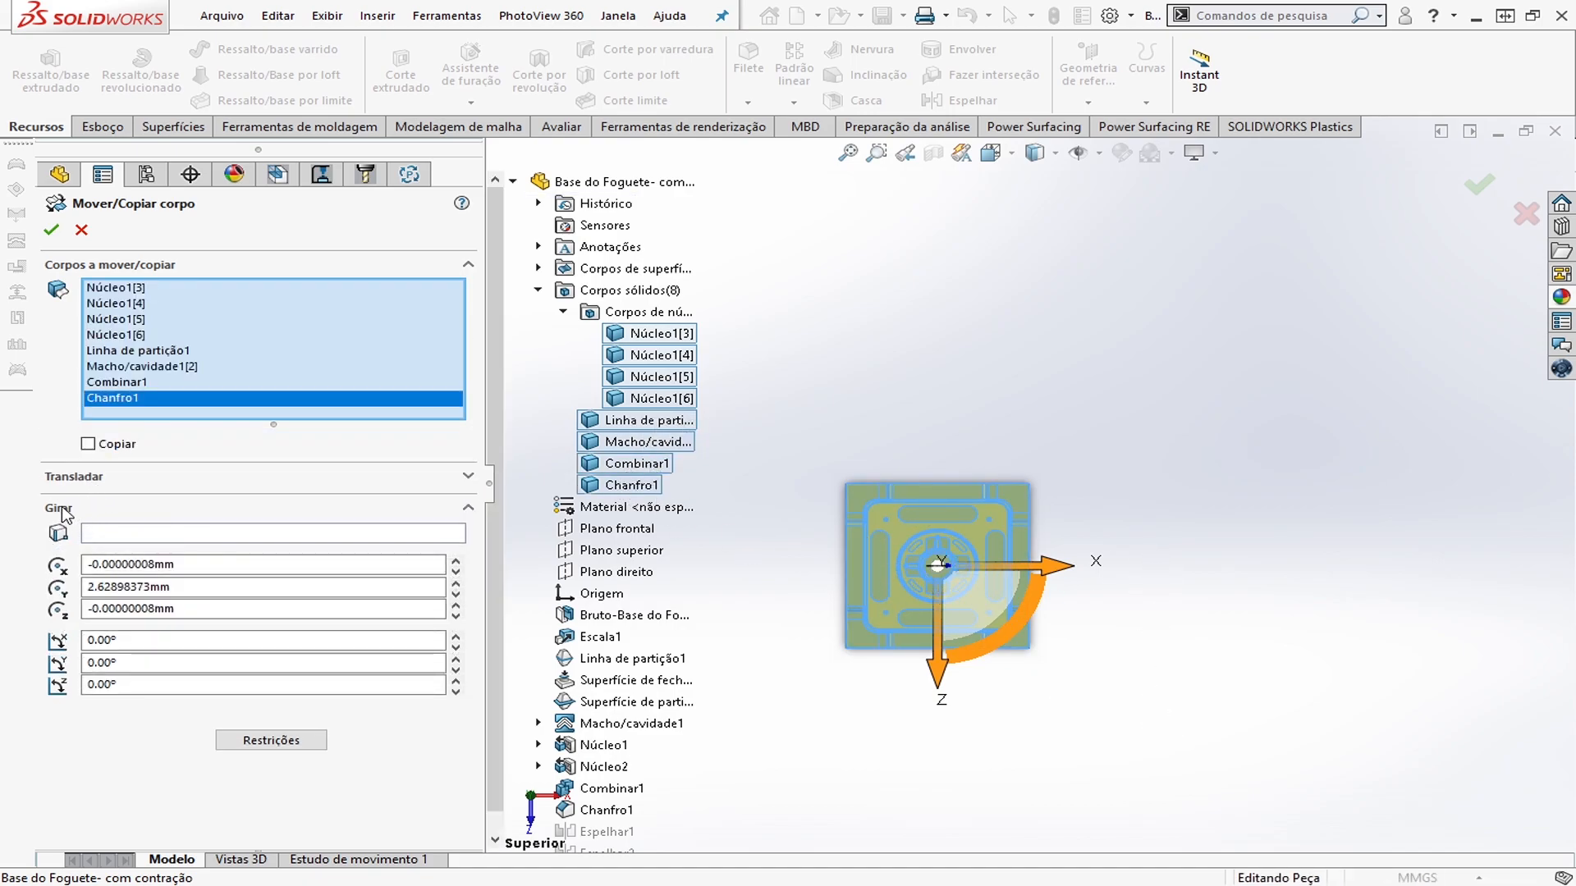
Translate all selected bodies from the block's outer corner vertex to the origin and finish the Move/Copy Body feature
{"action": "left_click", "coordinate": [82, 484]}
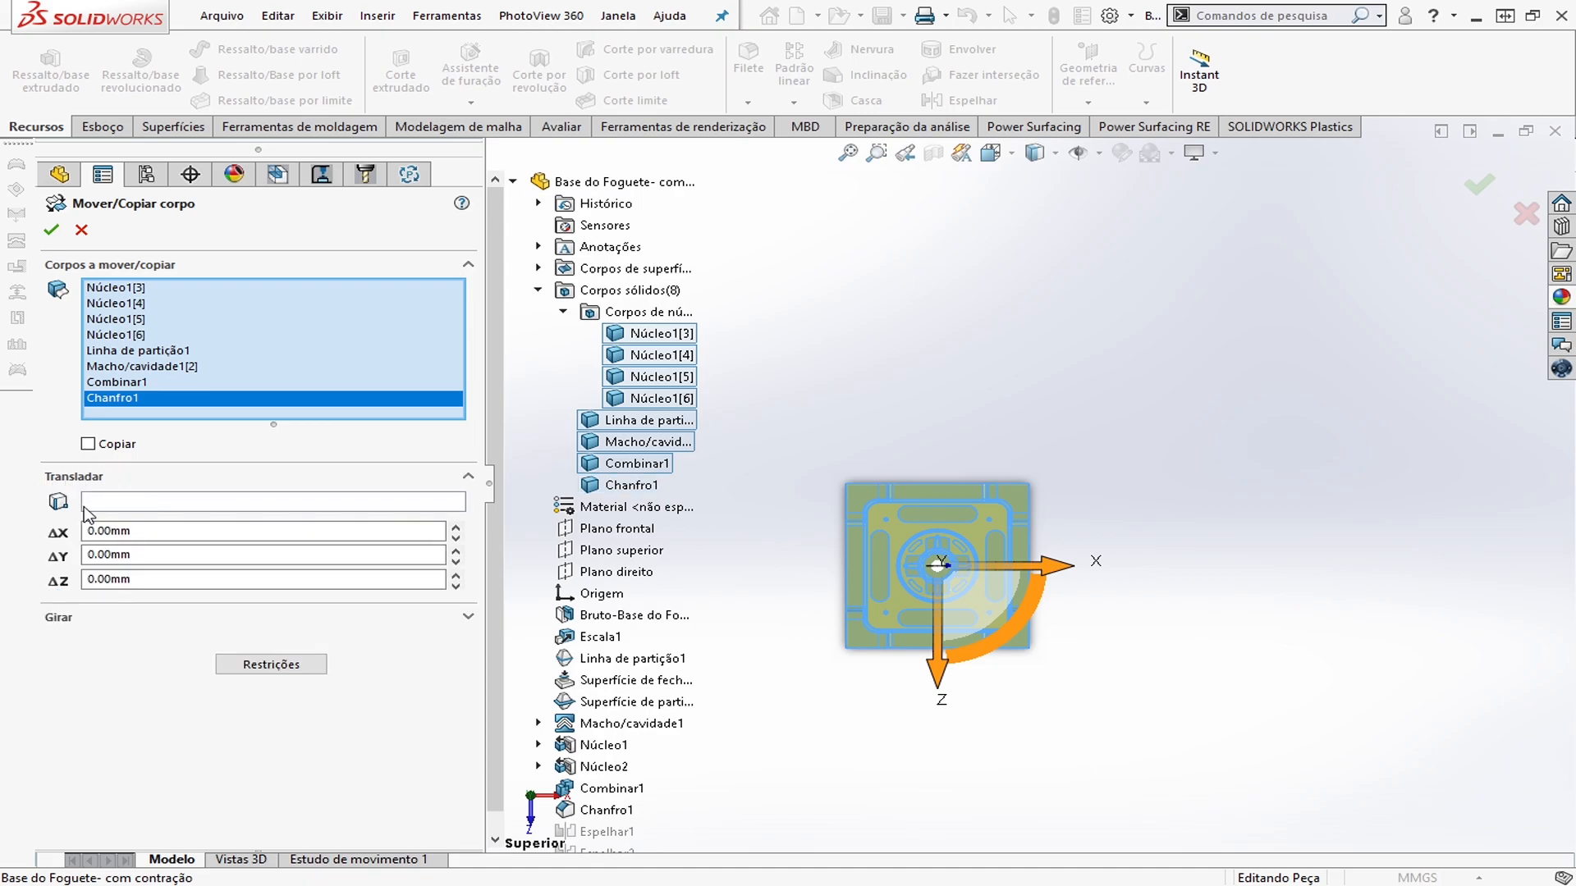
{"action": "left_click", "coordinate": [170, 504]}
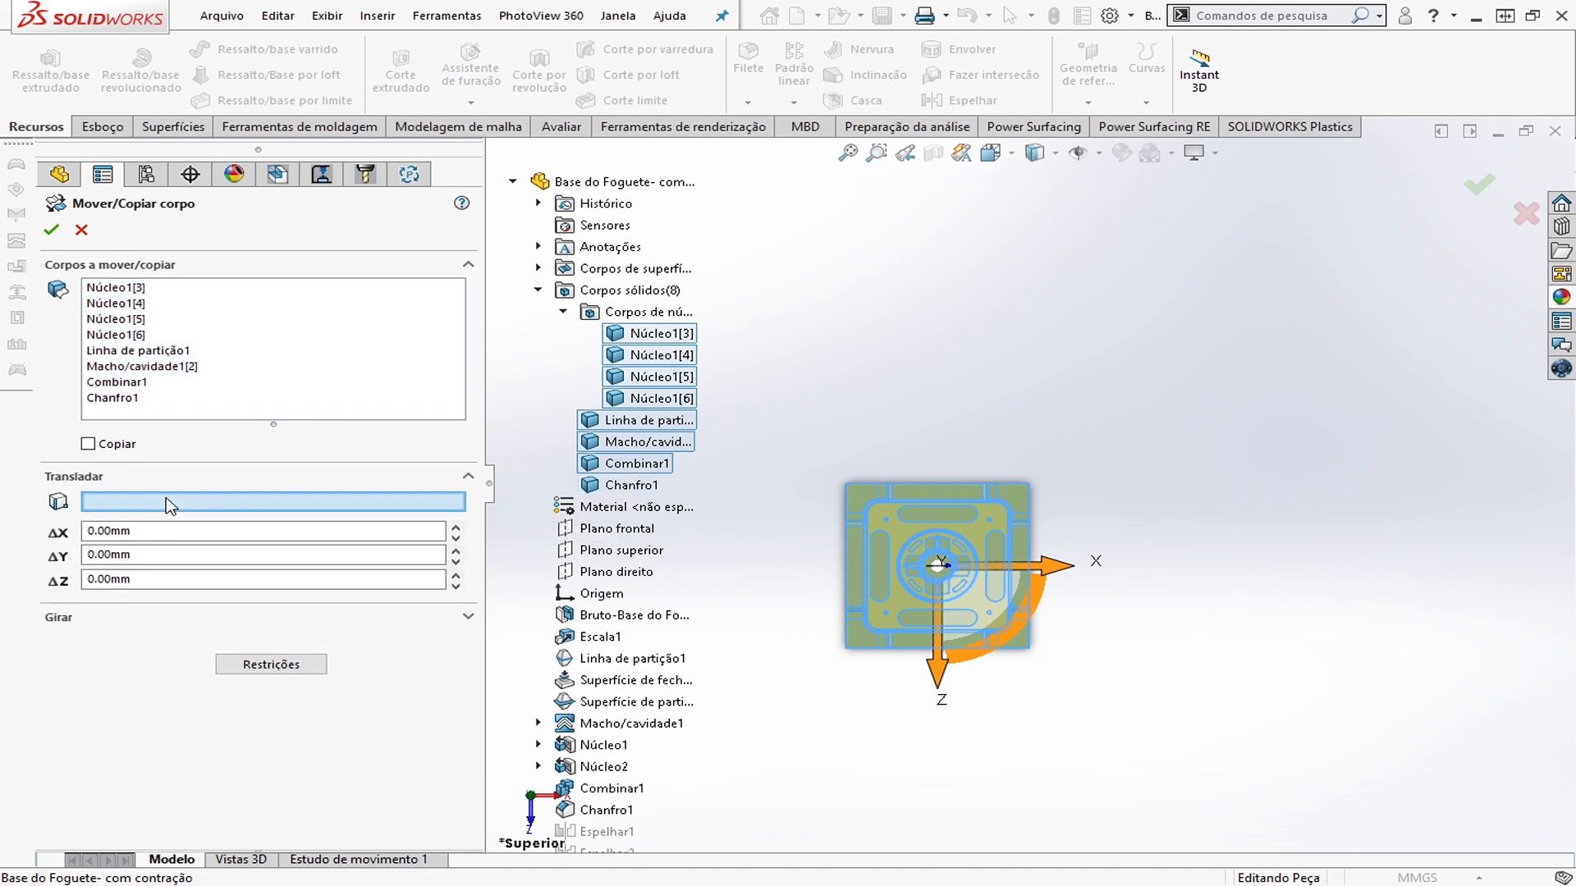
{"action": "left_click", "coordinate": [1030, 485]}
{"action": "scroll", "coordinate": [1026, 491], "scroll_direction": "down", "scroll_amount": 5}
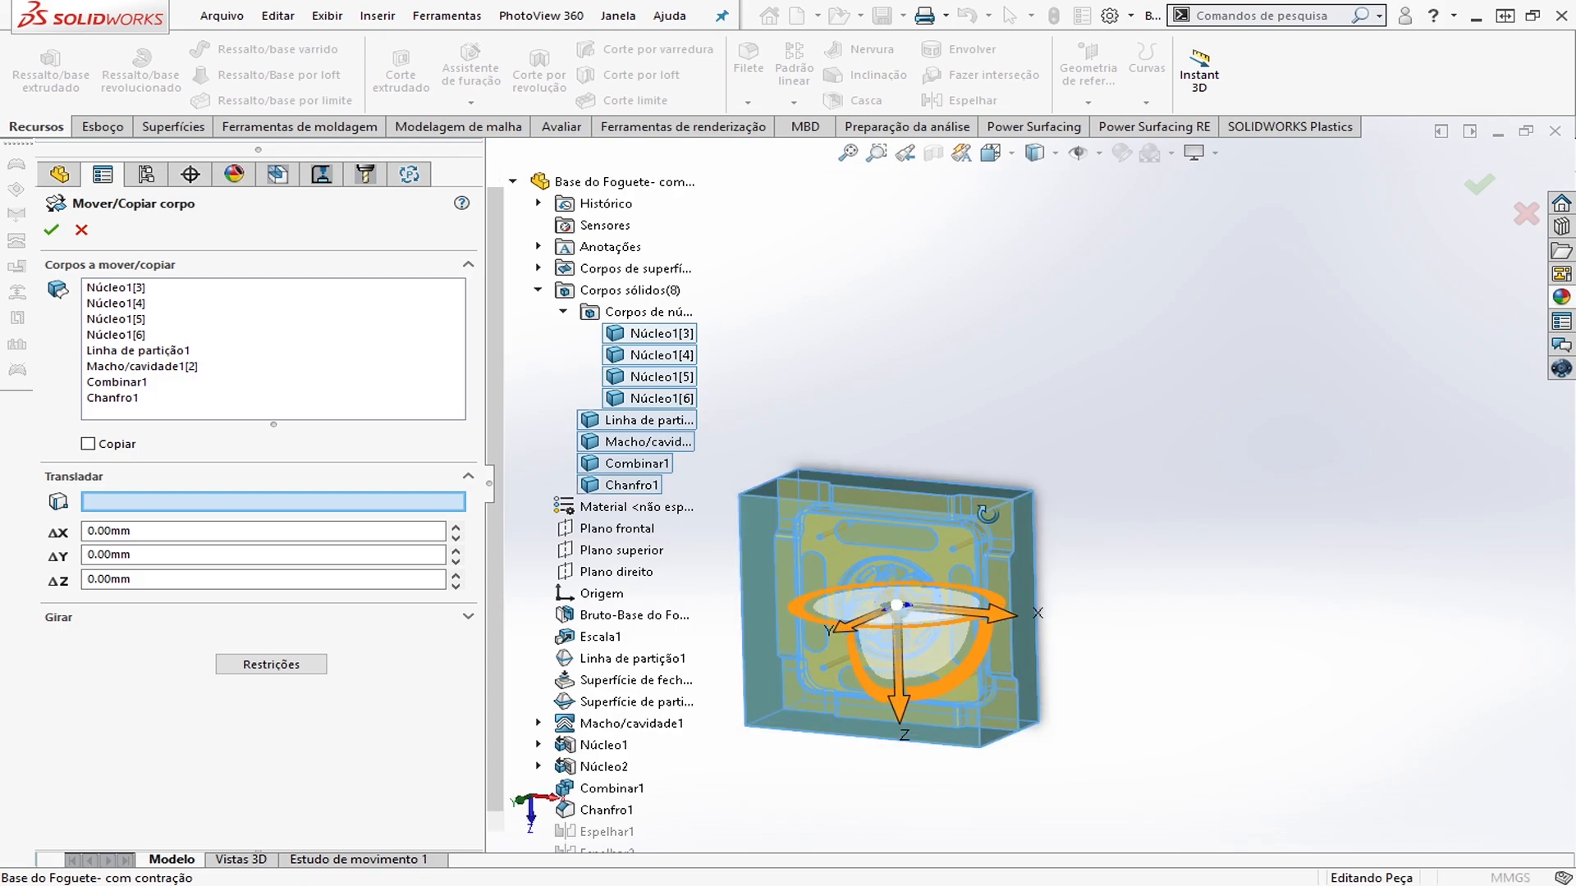
{"action": "left_click", "coordinate": [850, 653]}
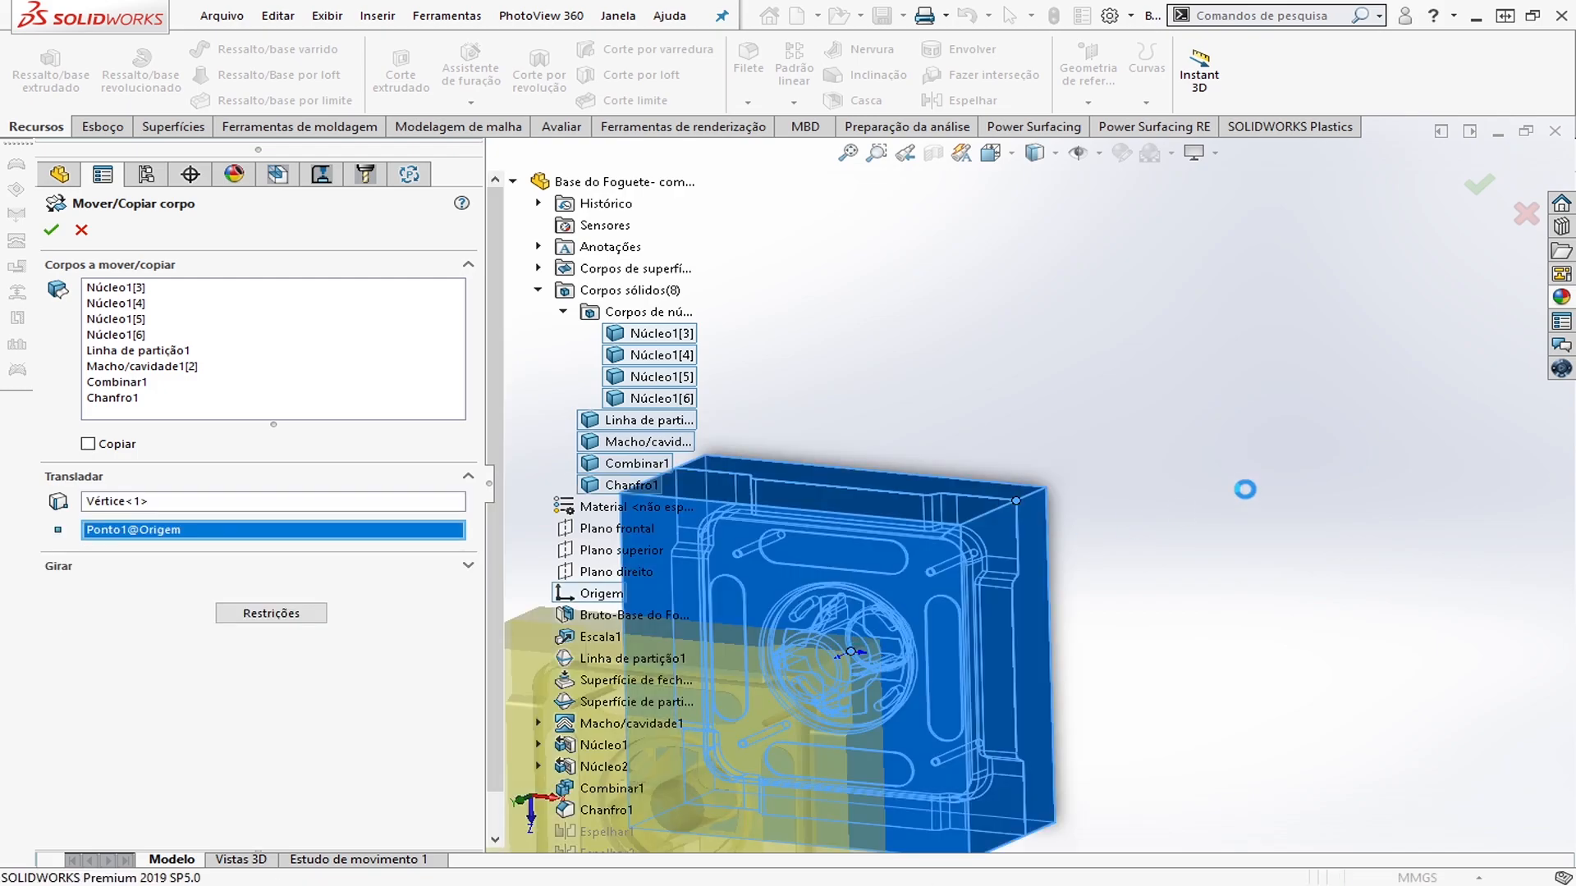
{"action": "middle_click_drag", "start_coordinate": [790, 525], "coordinate": [884, 535]}
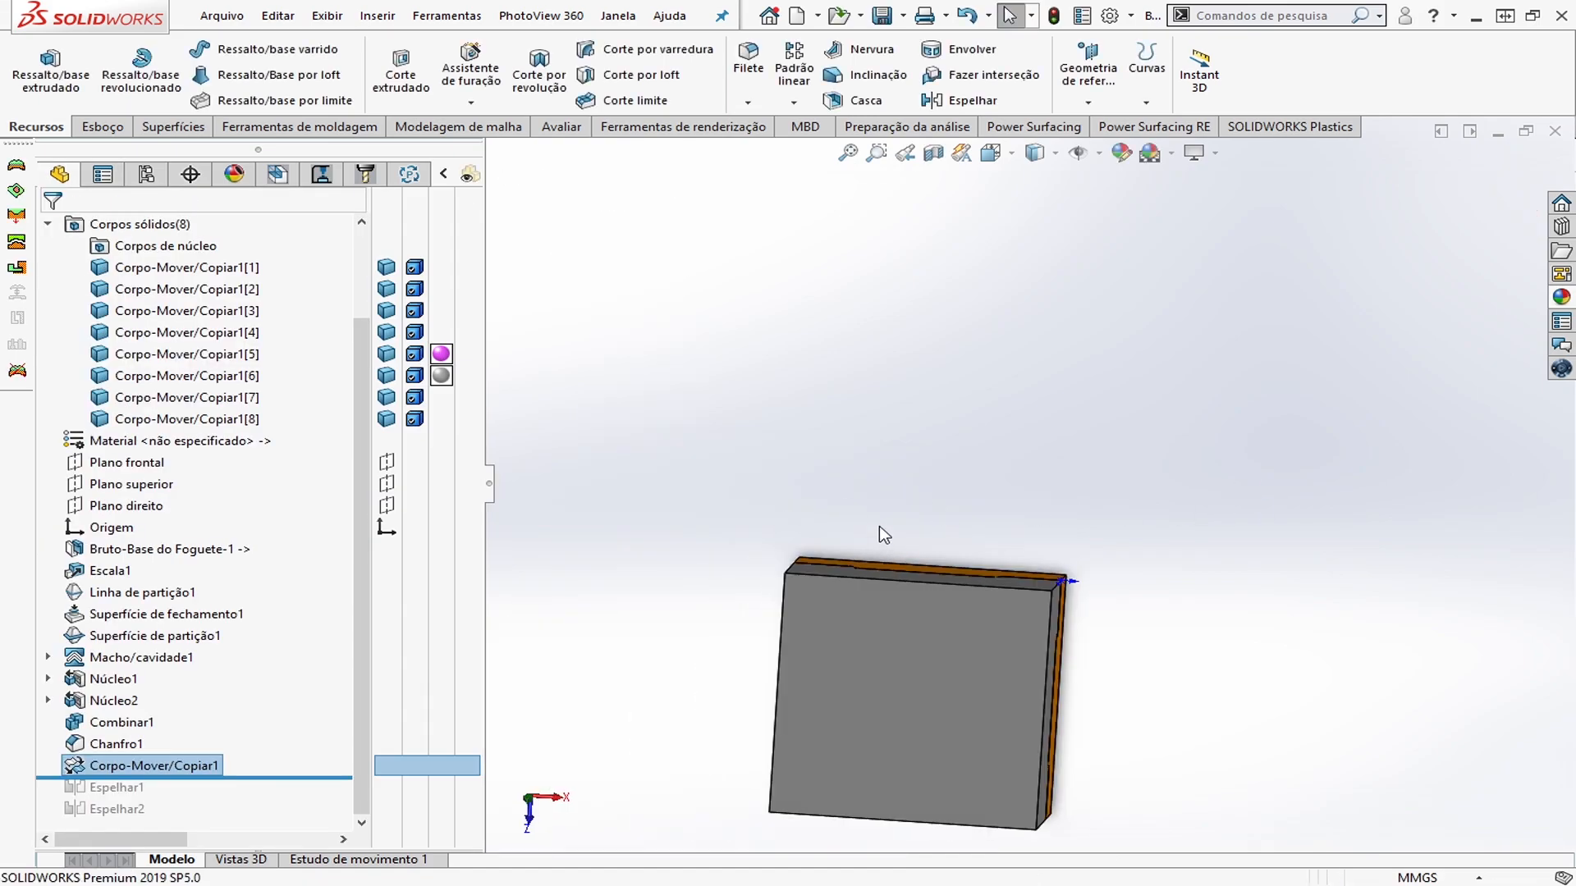
Roll the model history forward past Espelhar2 and examine the four-block layout in the view normal to the blocks
{"action": "key", "text": "ctrl+8"}
{"action": "left_click", "coordinate": [943, 629]}
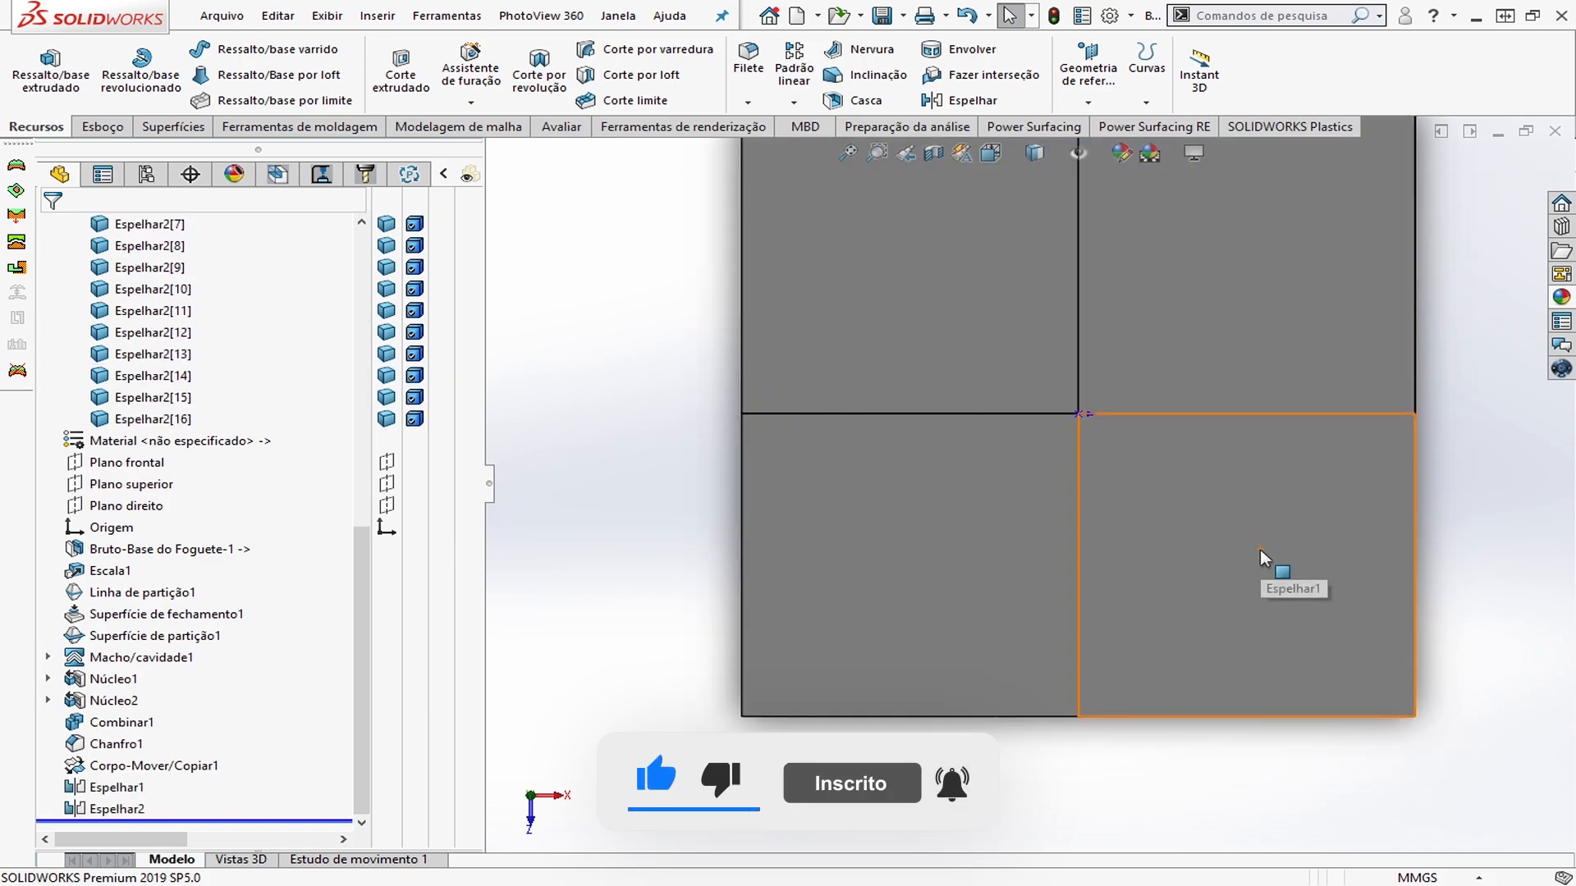
{"action": "scroll", "coordinate": [1124, 424], "scroll_direction": "up", "scroll_amount": 3}
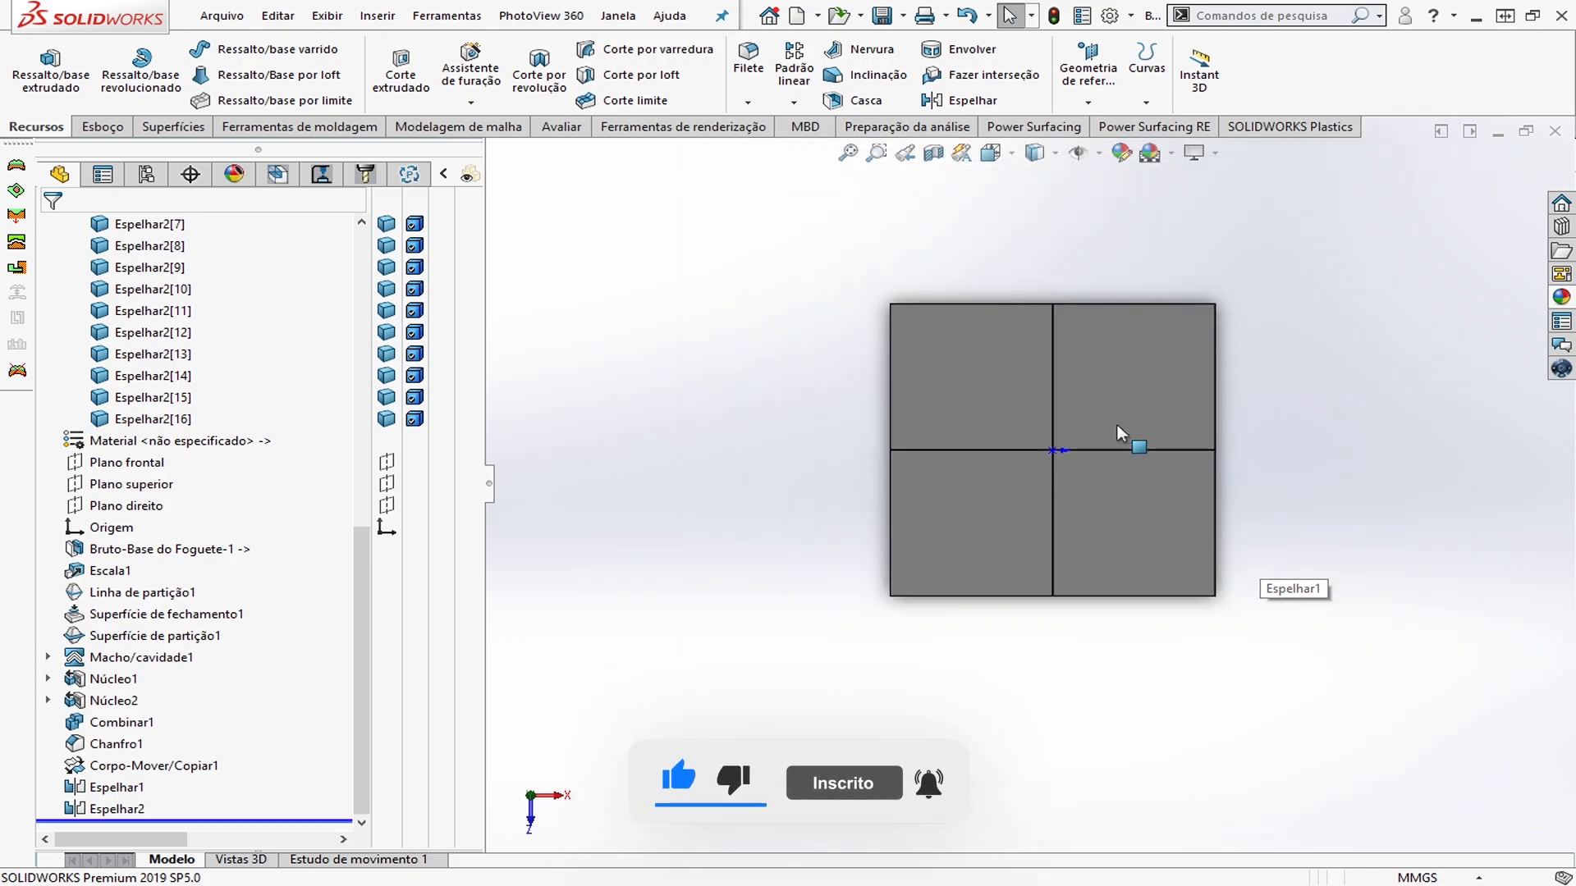
{"action": "scroll", "coordinate": [1108, 433], "scroll_direction": "down", "scroll_amount": 2}
Hide the four upper cavity blocks so the moulded parts and lower blocks are exposed
{"action": "middle_click_drag", "start_coordinate": [1066, 553], "coordinate": [1032, 458]}
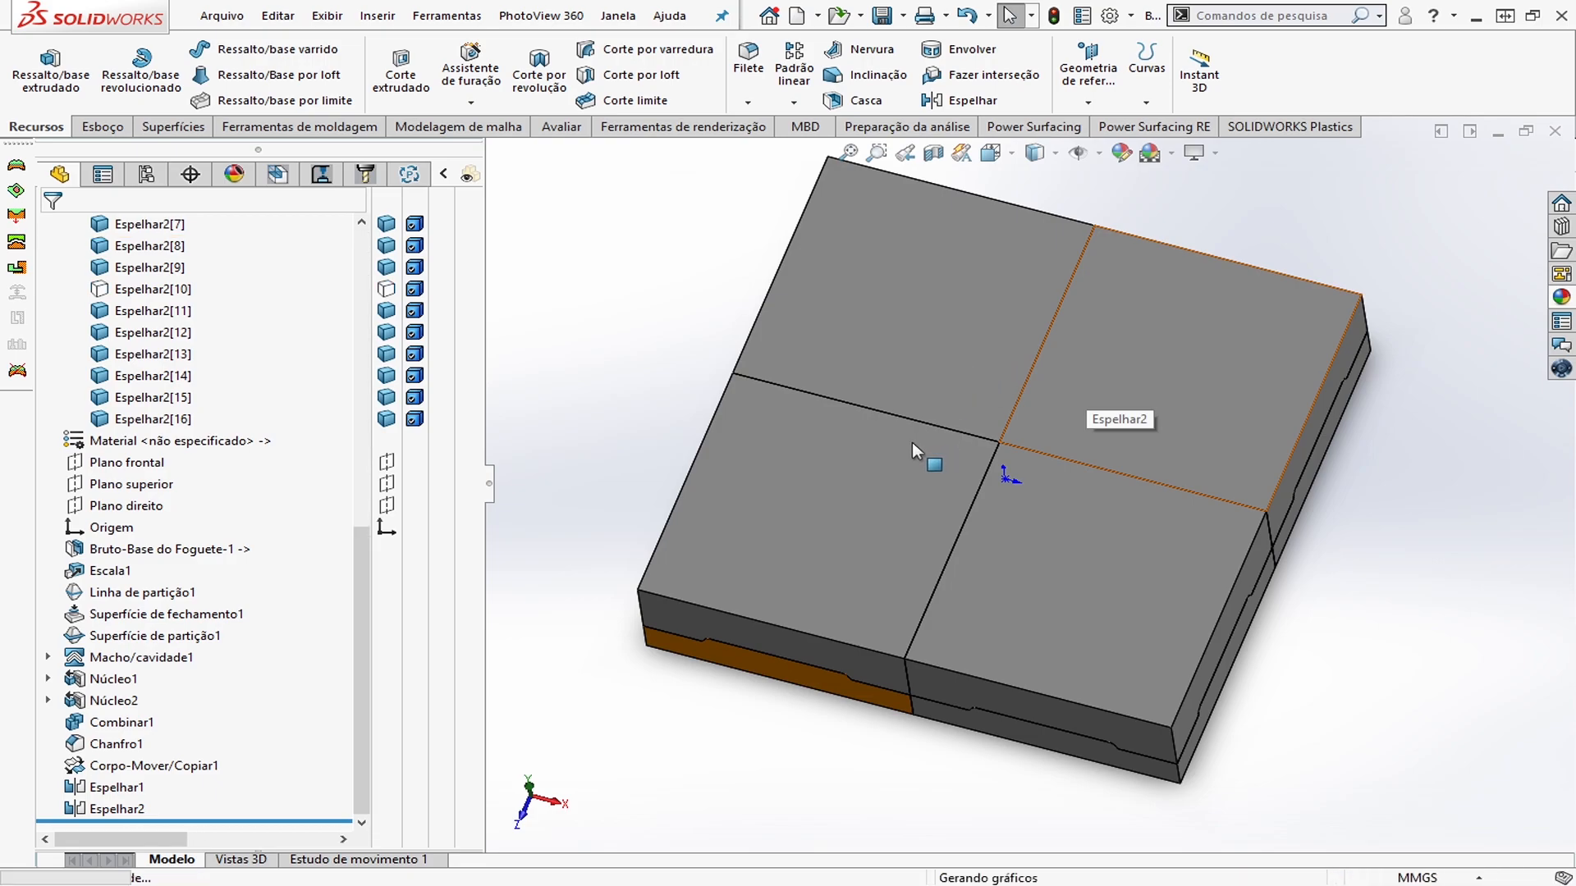
{"action": "key", "text": "Tab"}
{"action": "key", "text": "Tab"}
{"action": "middle_click_drag", "start_coordinate": [1124, 542], "coordinate": [999, 496]}
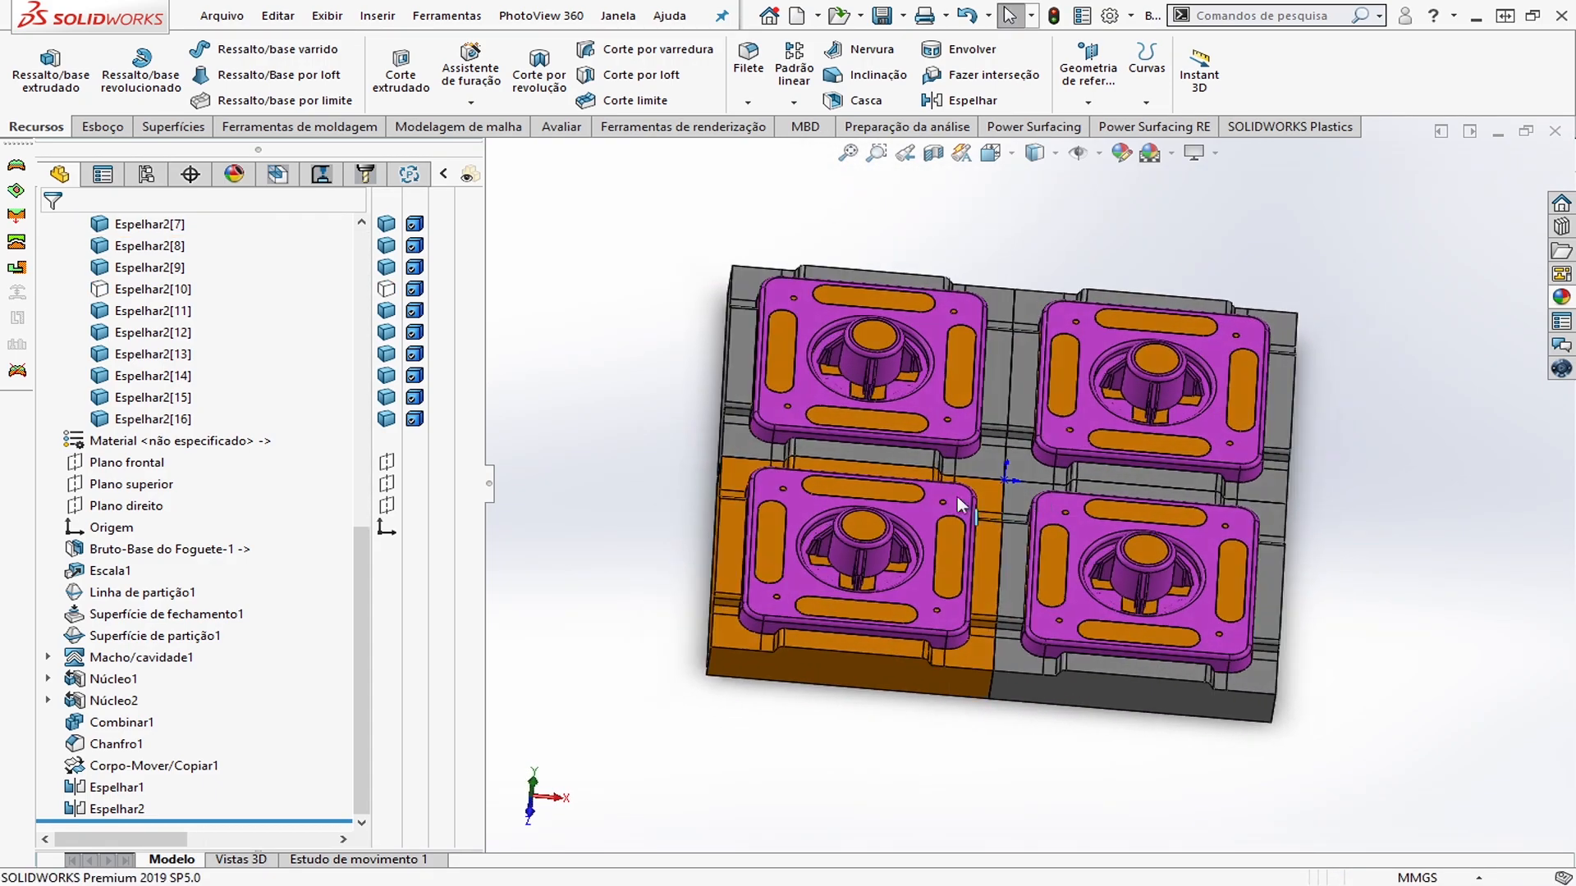
Remove the orange appearance from the whole part and the grey appearance from the hidden body Corpo-Mover/Copiar1[6]
{"action": "scroll", "coordinate": [282, 419], "scroll_direction": "up", "scroll_amount": 10}
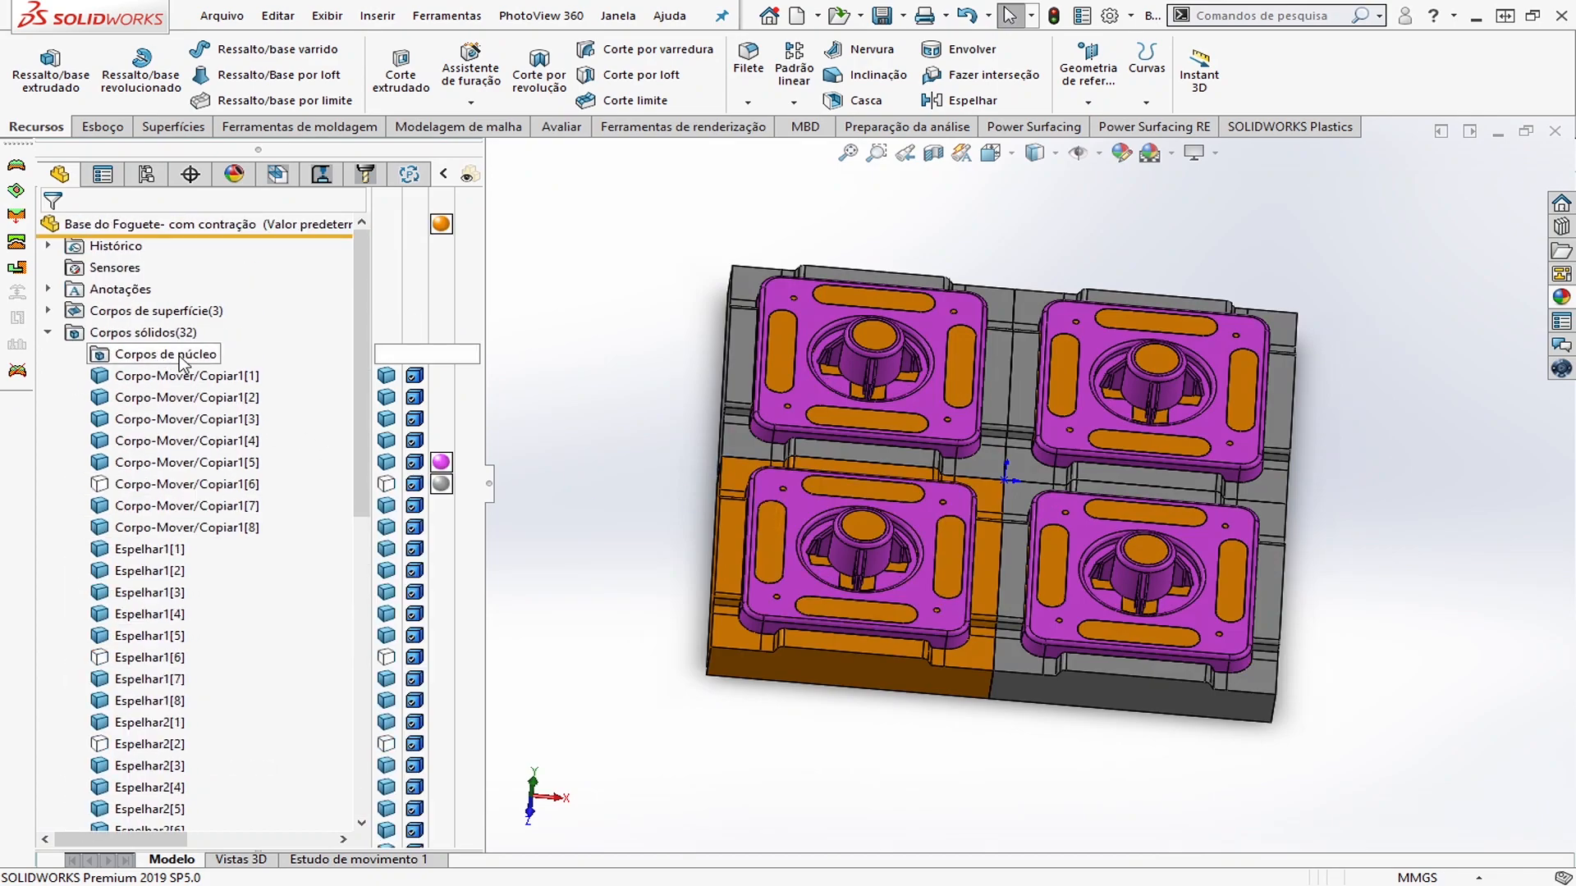
{"action": "right_click", "coordinate": [443, 226]}
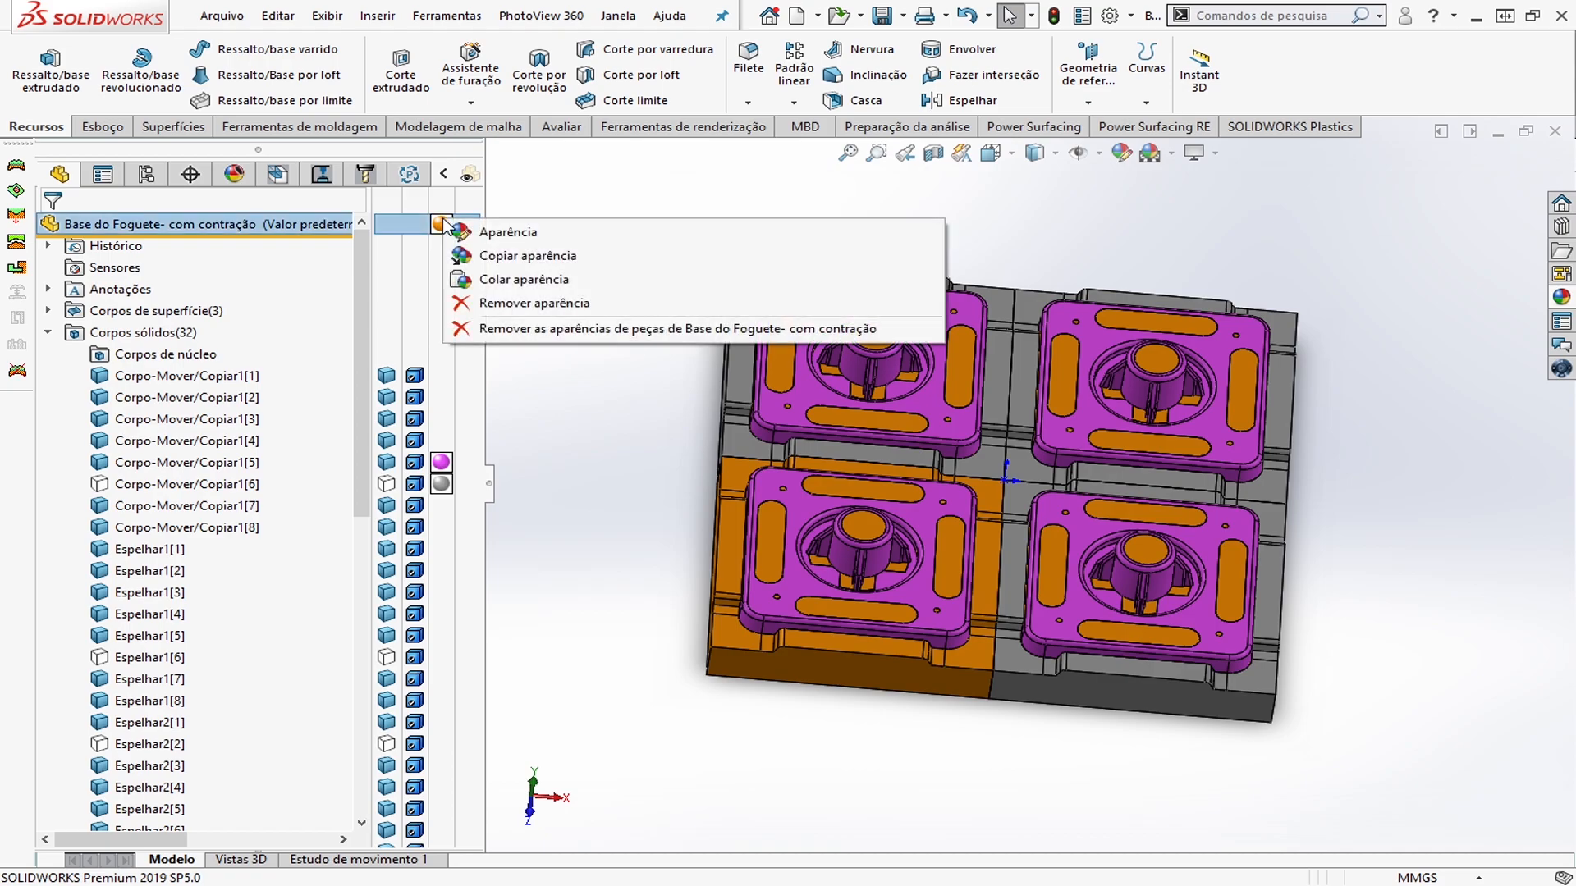
{"action": "left_click", "coordinate": [499, 304]}
{"action": "left_click", "coordinate": [1036, 248]}
{"action": "scroll", "coordinate": [1108, 431], "scroll_direction": "up", "scroll_amount": 2}
{"action": "scroll", "coordinate": [959, 442], "scroll_direction": "down", "scroll_amount": 1}
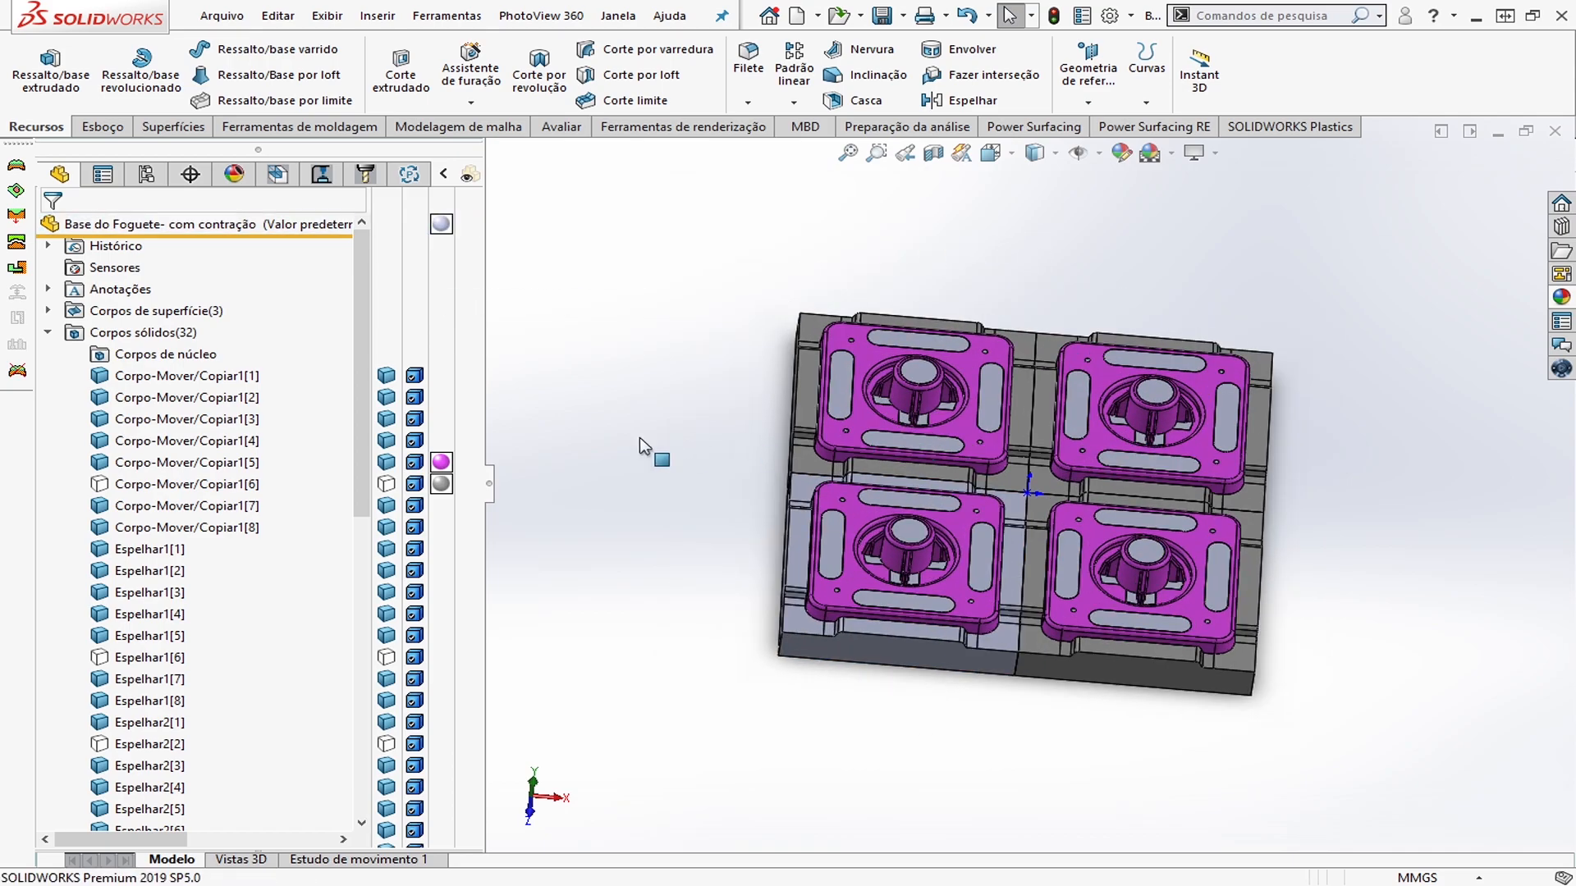
{"action": "right_click", "coordinate": [451, 486]}
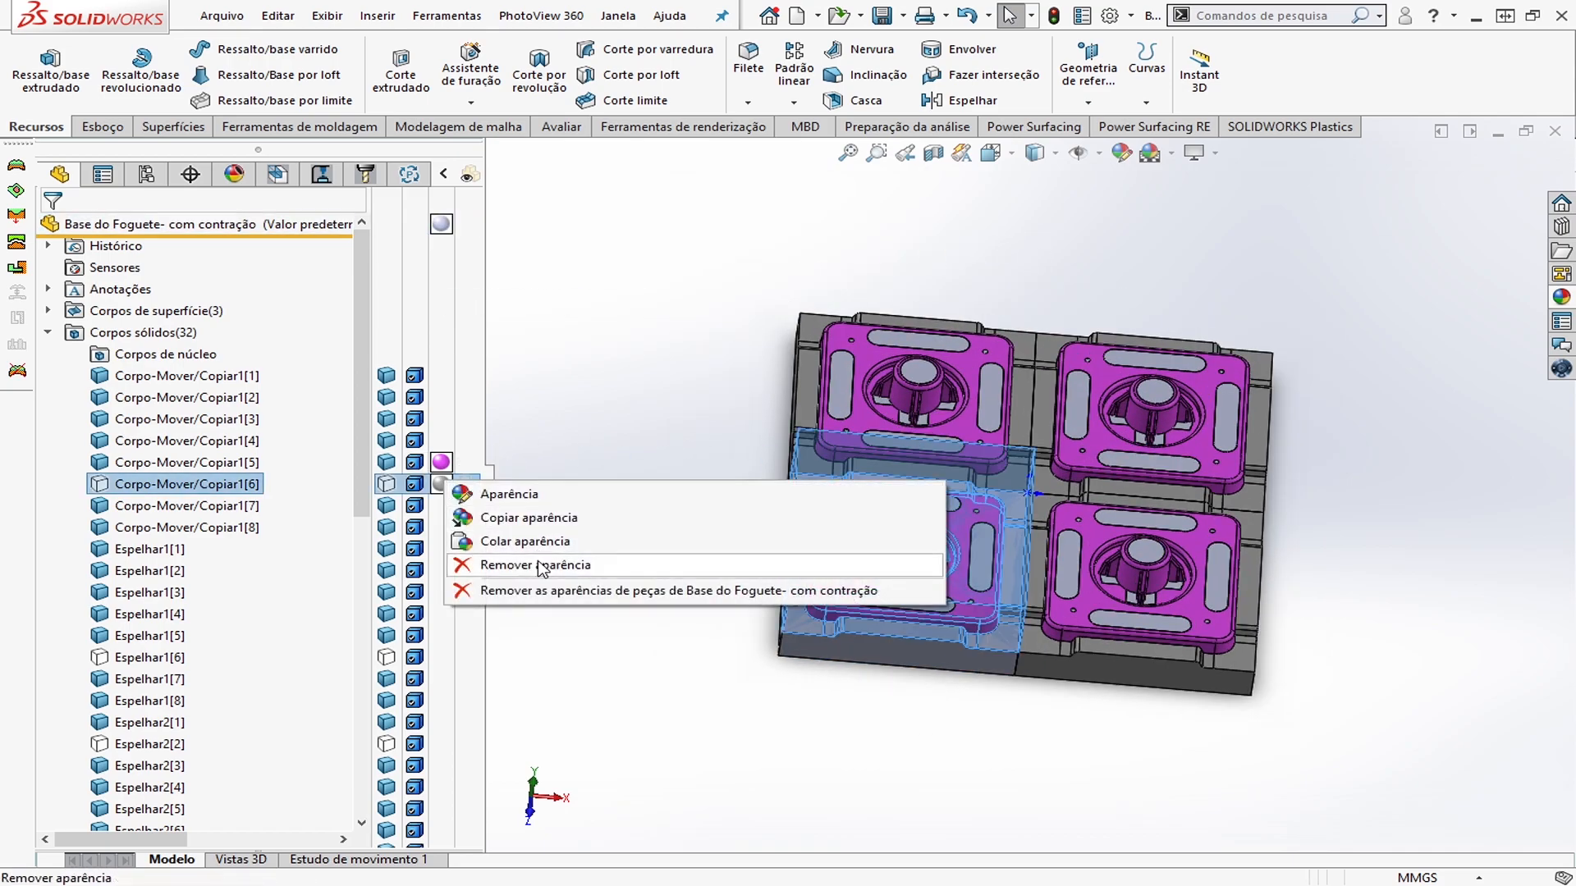
{"action": "left_click", "coordinate": [505, 564]}
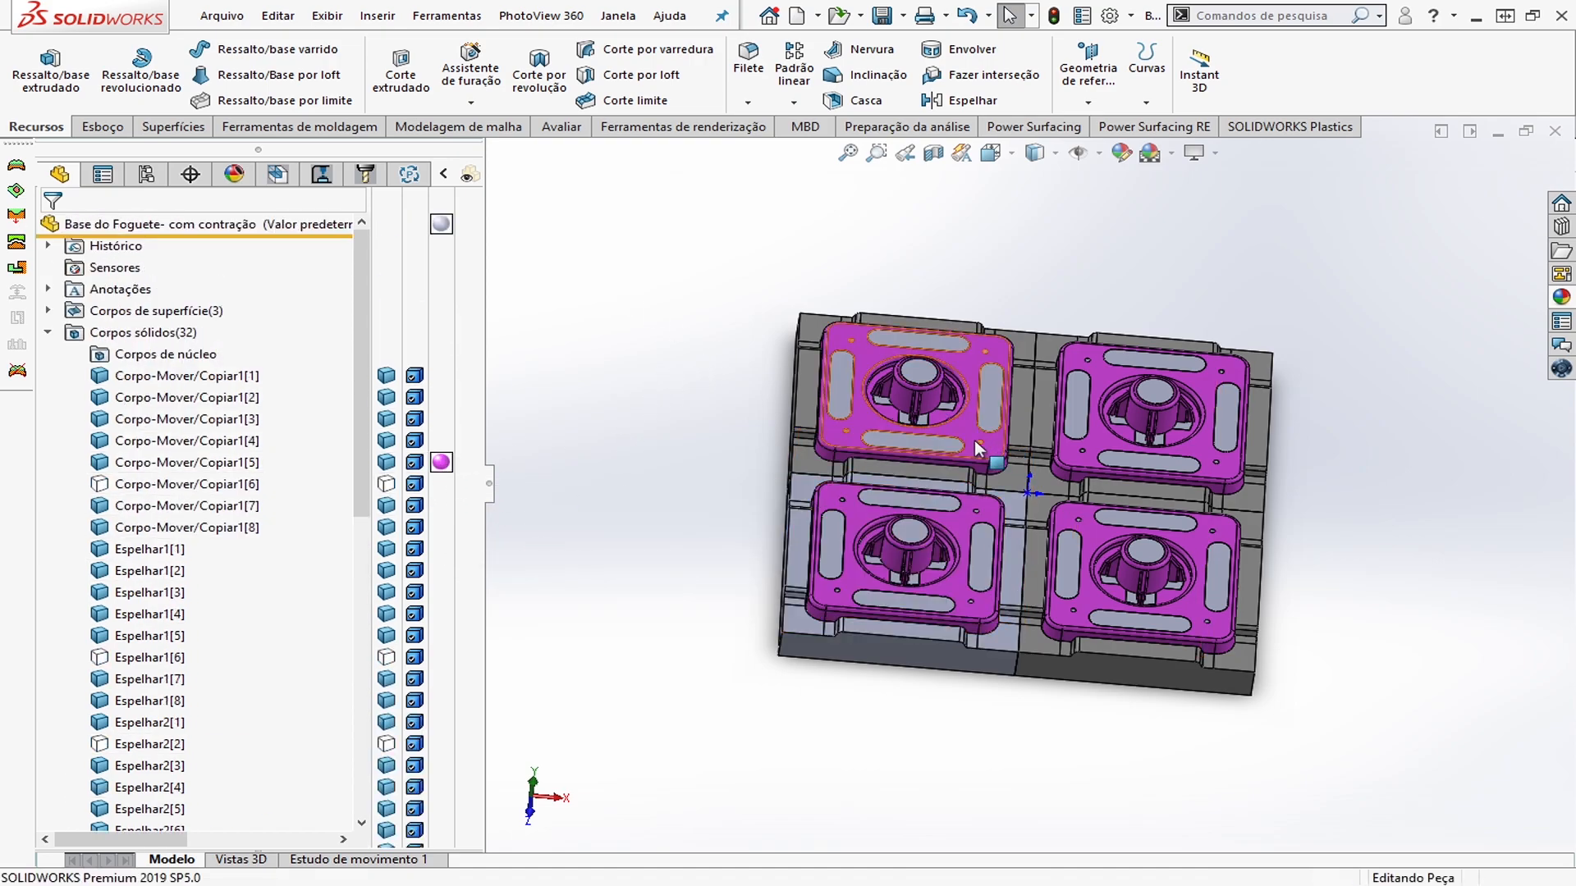
Hide the four magenta moulded part bodies, leaving only the core blocks shown
{"action": "key", "text": "Tab"}
{"action": "key", "text": "Tab"}
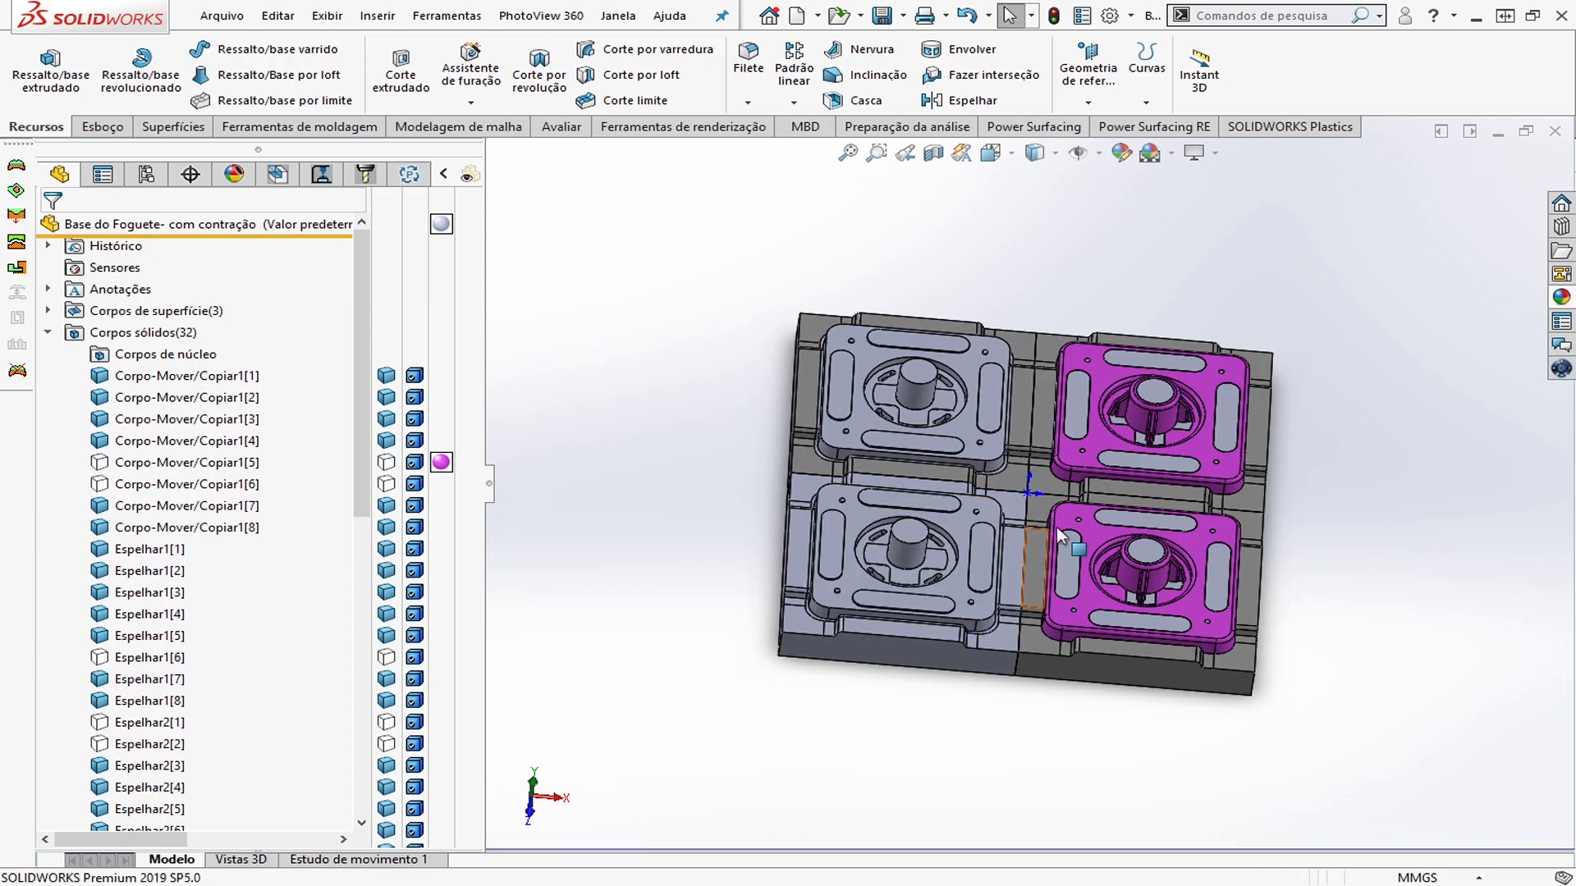
{"action": "key", "text": "Tab"}
{"action": "key", "text": "Tab"}
{"action": "middle_click_drag", "start_coordinate": [1055, 496], "coordinate": [1104, 555]}
{"action": "scroll", "coordinate": [1107, 555], "scroll_direction": "down", "scroll_amount": 3}
{"action": "scroll", "coordinate": [1211, 592], "scroll_direction": "down", "scroll_amount": 1}
{"action": "scroll", "coordinate": [1212, 593], "scroll_direction": "up", "scroll_amount": 1}
{"action": "middle_click_drag", "start_coordinate": [1211, 593], "coordinate": [1093, 584], "text": "ctrl"}
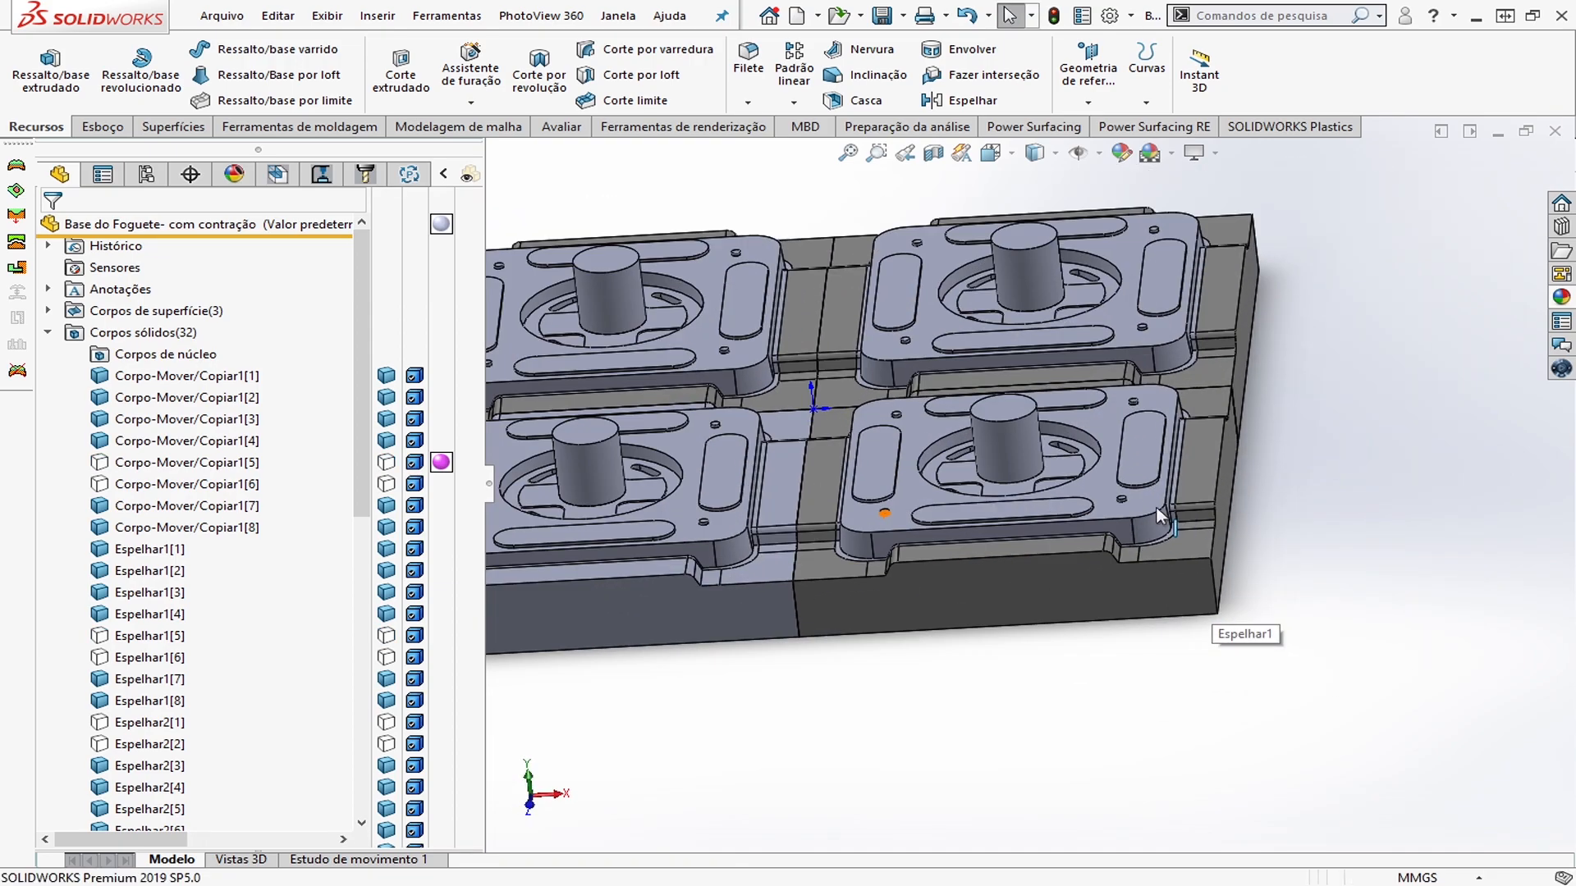
Remove the face appearance from the front outer side face of the Espelhar1 core block
{"action": "left_click", "coordinate": [979, 597]}
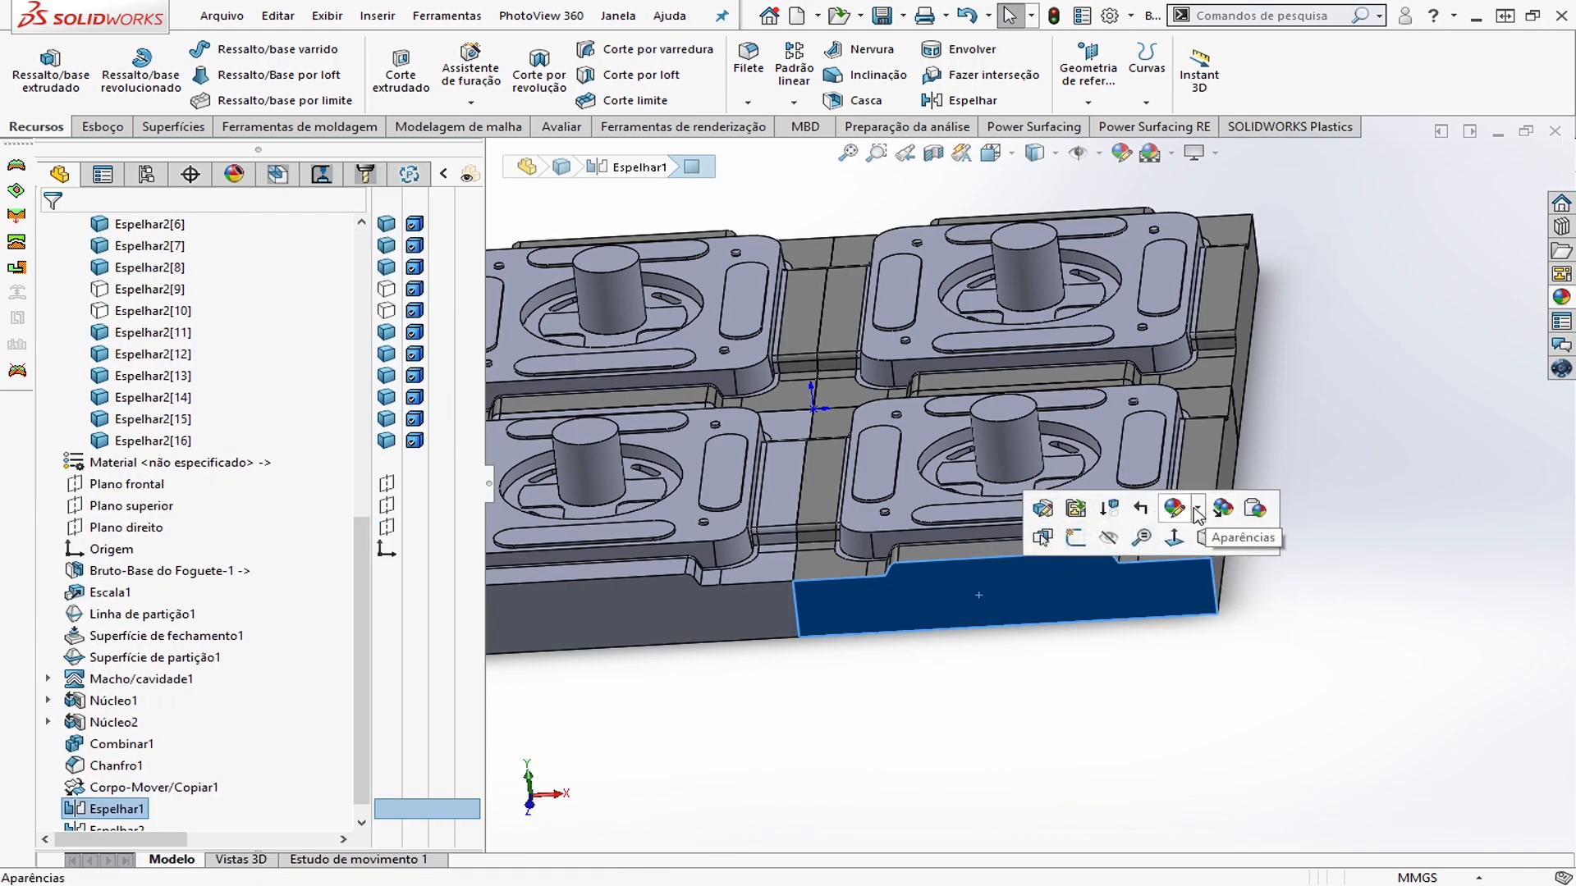
{"action": "left_click", "coordinate": [1198, 511]}
{"action": "left_click", "coordinate": [1202, 515]}
{"action": "left_click", "coordinate": [1199, 509]}
{"action": "left_click", "coordinate": [1308, 552]}
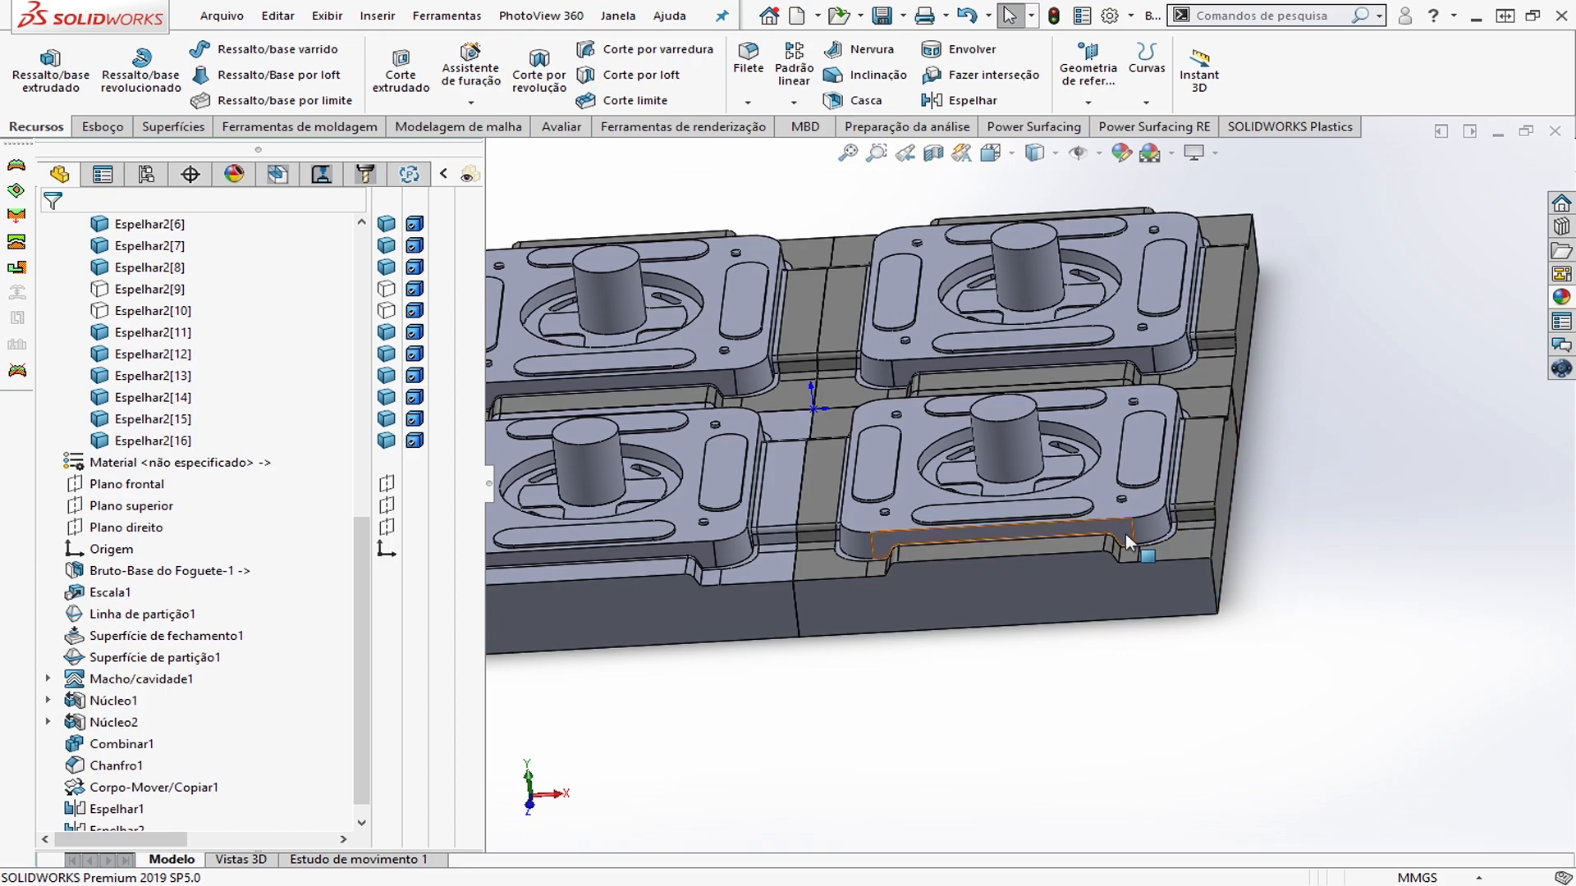
Select the narrow ledge face of the Espelhar1 core block and remove all remaining appearances from the part
{"action": "left_click", "coordinate": [1052, 552]}
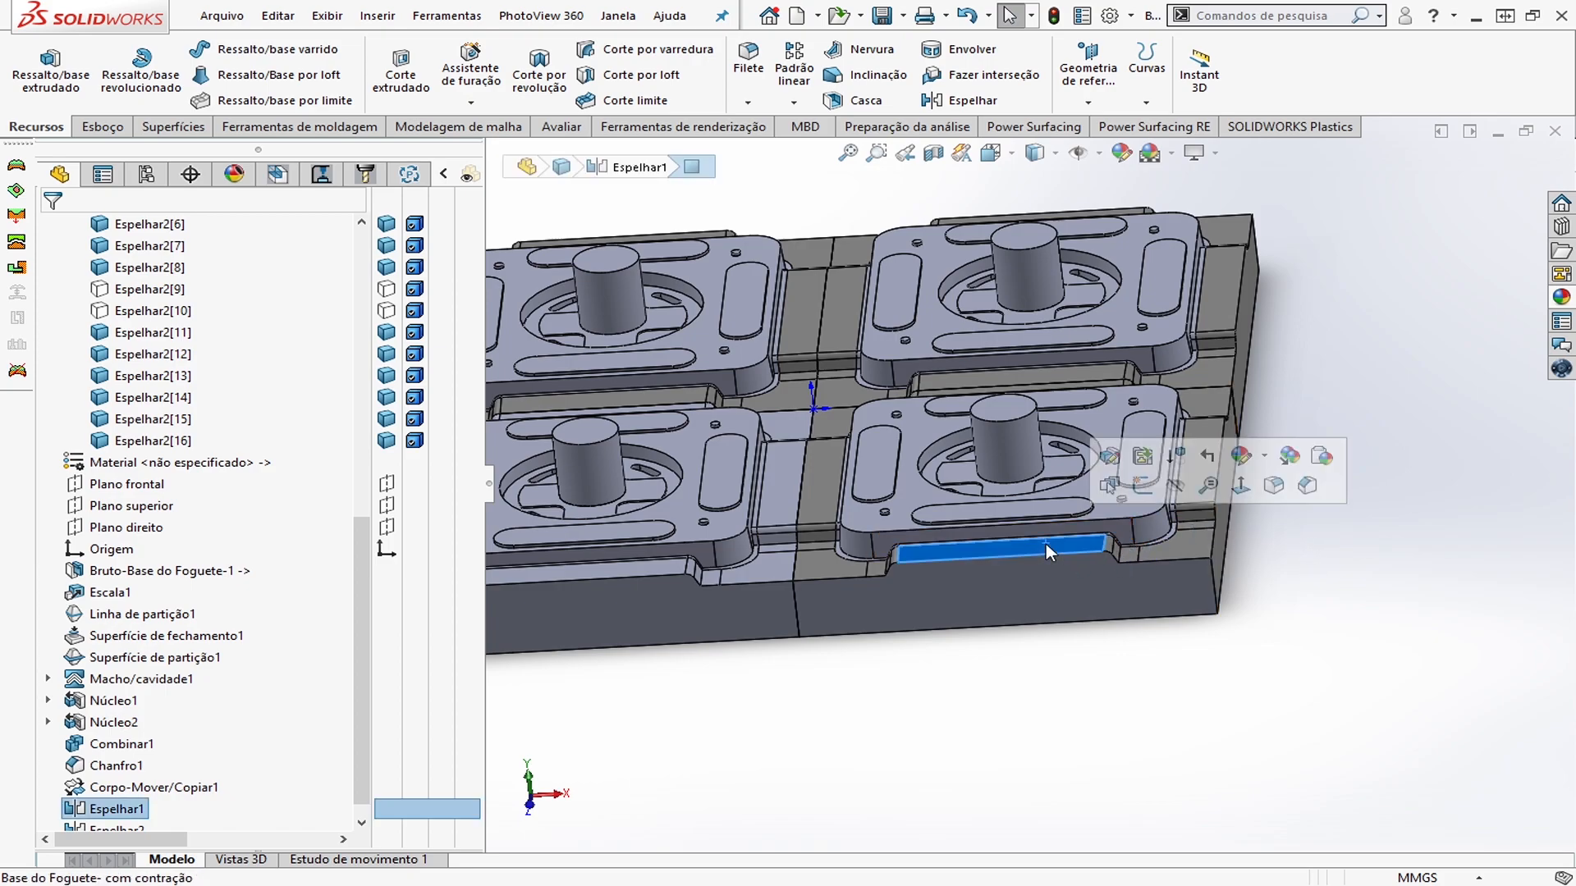
{"action": "left_click", "coordinate": [1266, 458]}
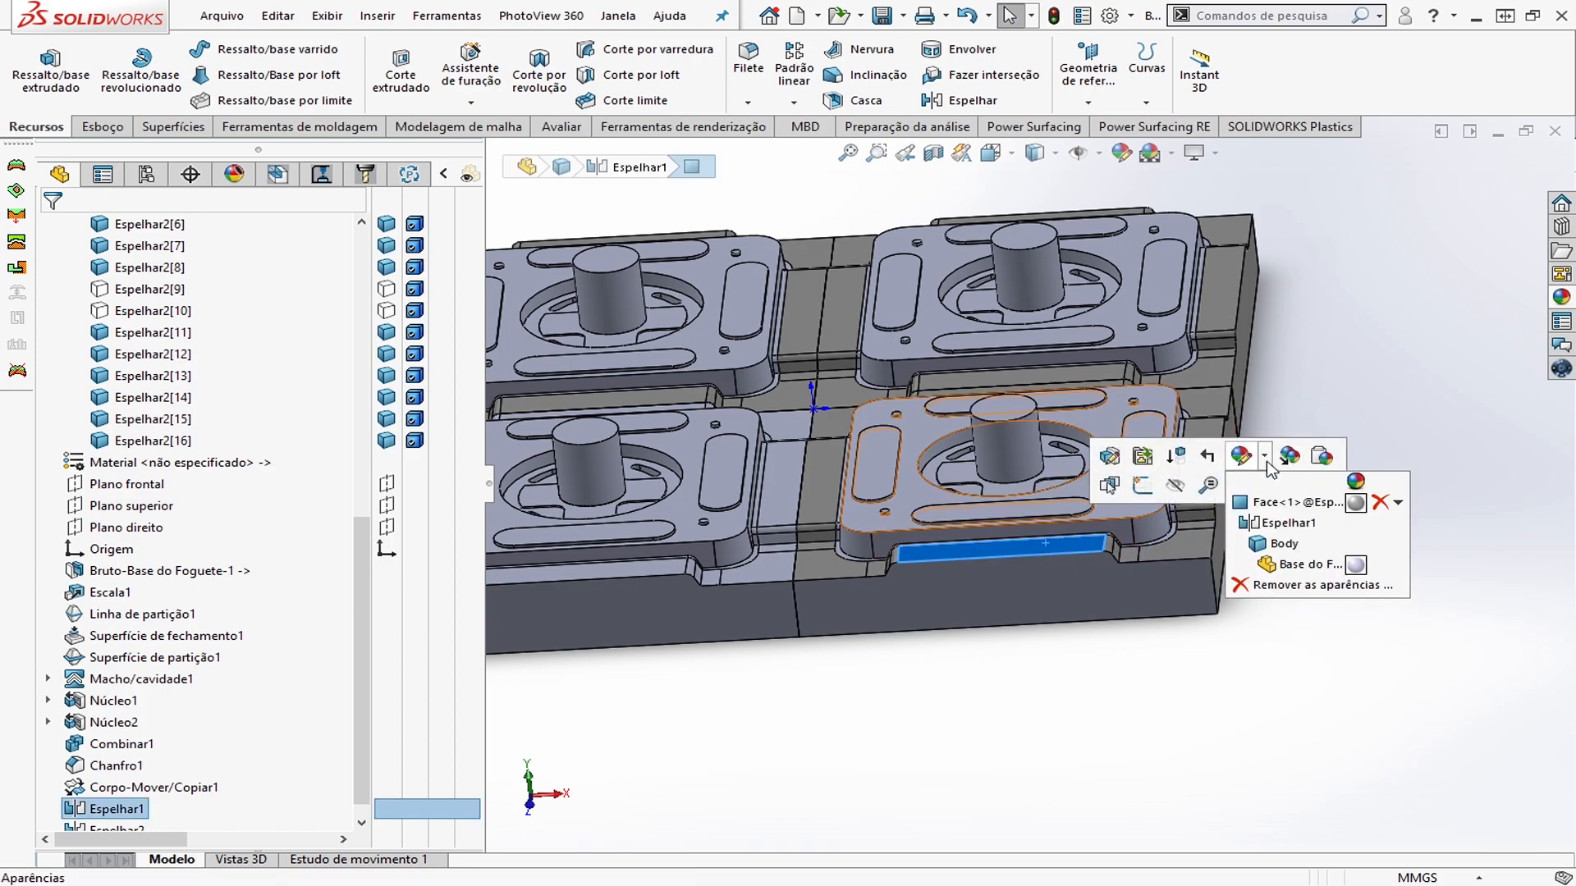
{"action": "left_click", "coordinate": [1279, 584]}
{"action": "left_click", "coordinate": [859, 464]}
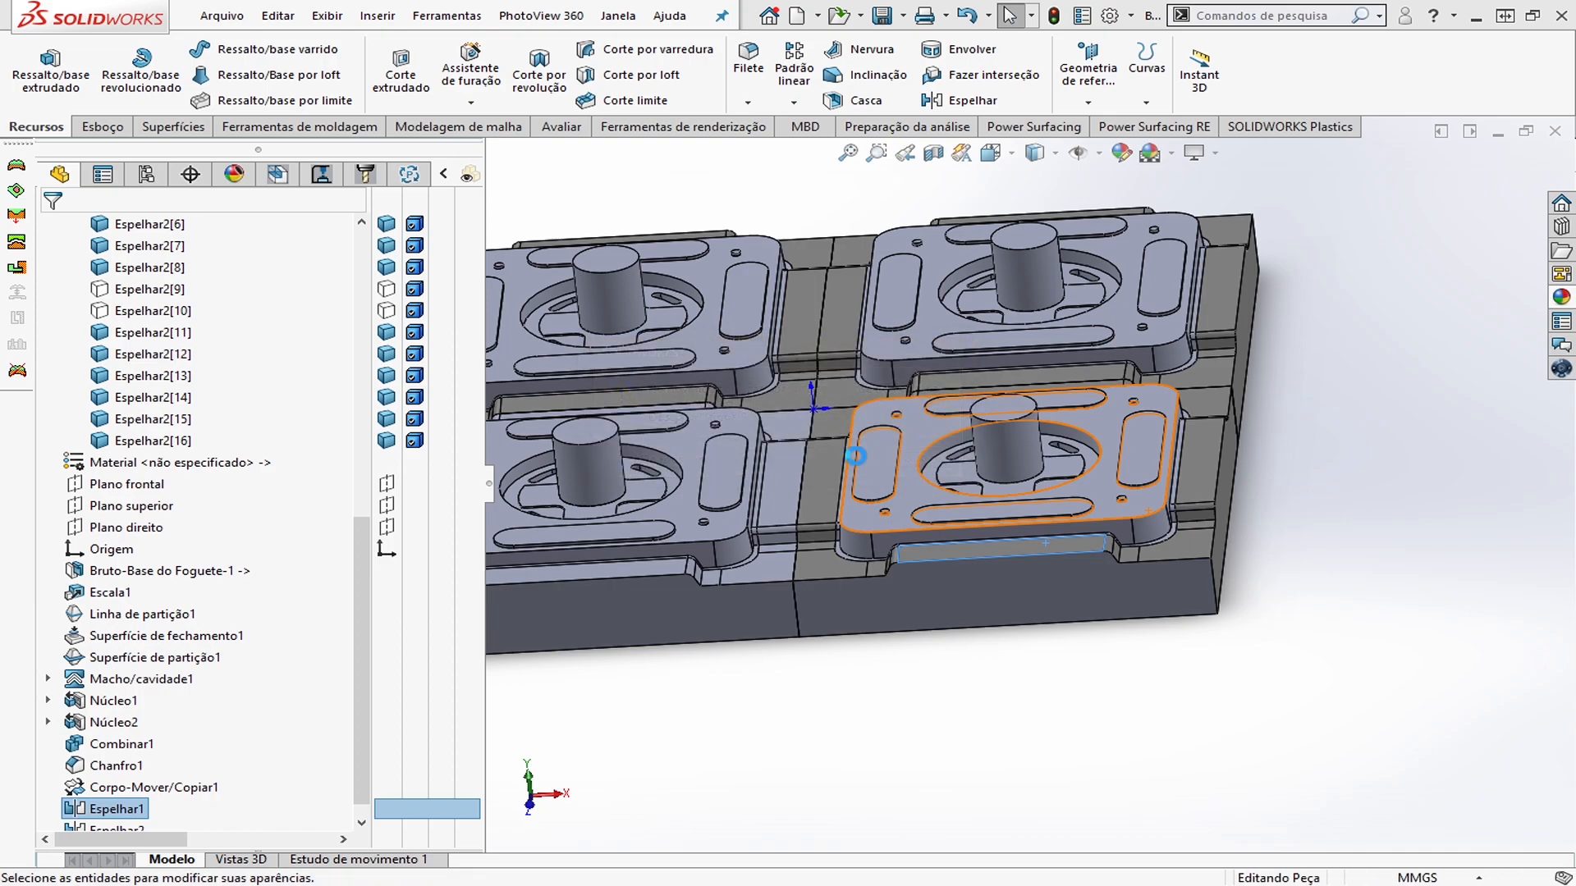
Examine the underside of the four core blocks in the bottom view and return to the isometric view
{"action": "scroll", "coordinate": [925, 508], "scroll_direction": "up", "scroll_amount": 3}
{"action": "middle_click_drag", "start_coordinate": [854, 400], "coordinate": [802, 424]}
{"action": "scroll", "coordinate": [802, 424], "scroll_direction": "down", "scroll_amount": 2}
{"action": "middle_click_drag", "start_coordinate": [1039, 492], "coordinate": [825, 425]}
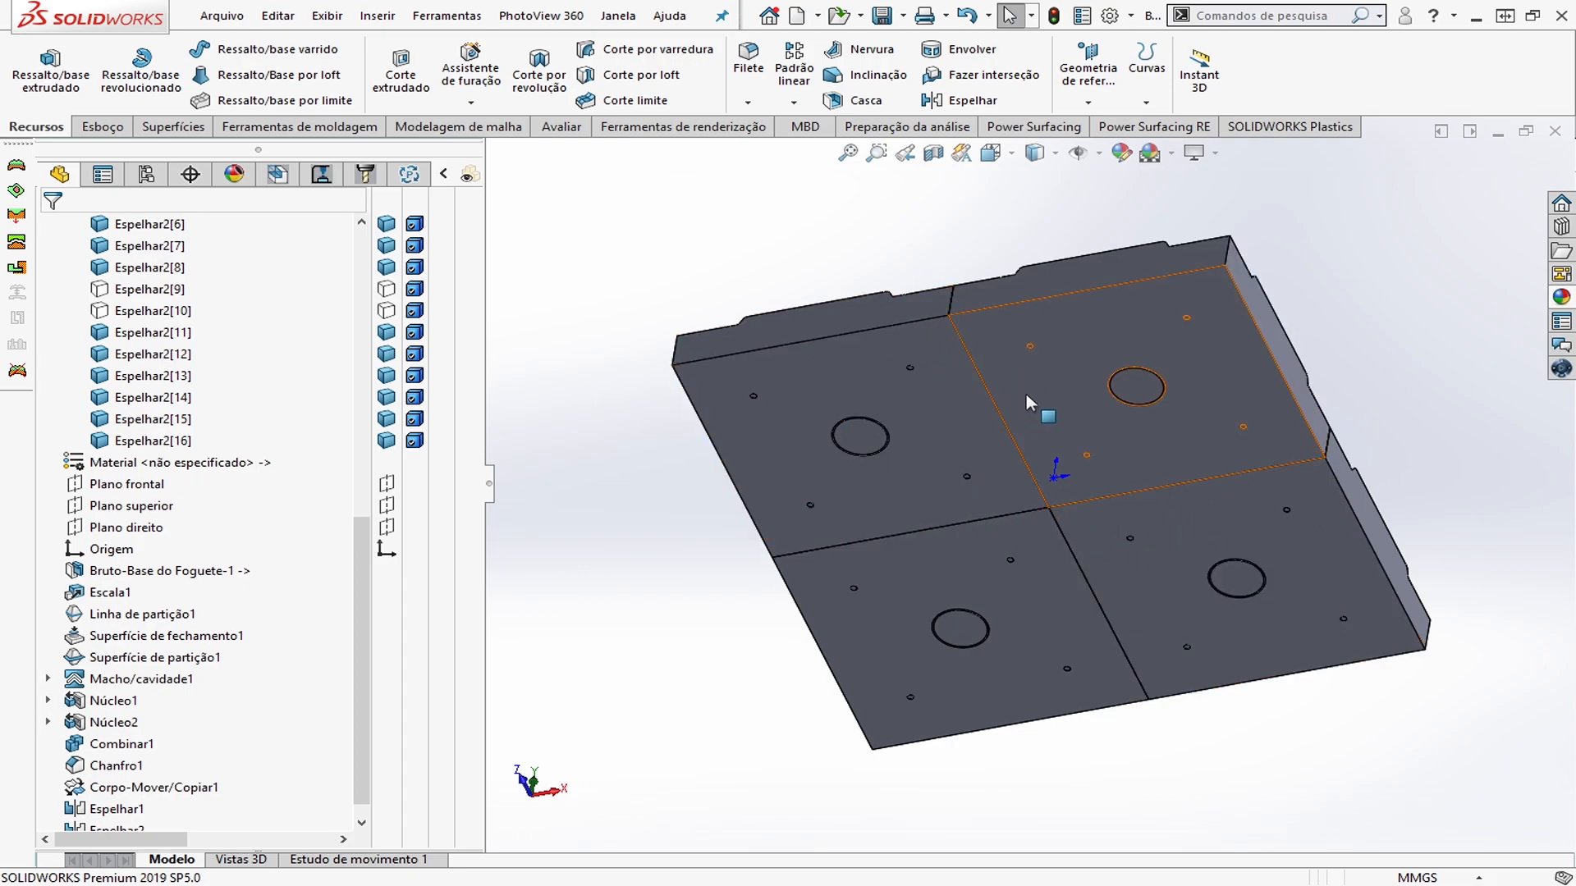
{"action": "key", "text": "ctrl+6"}
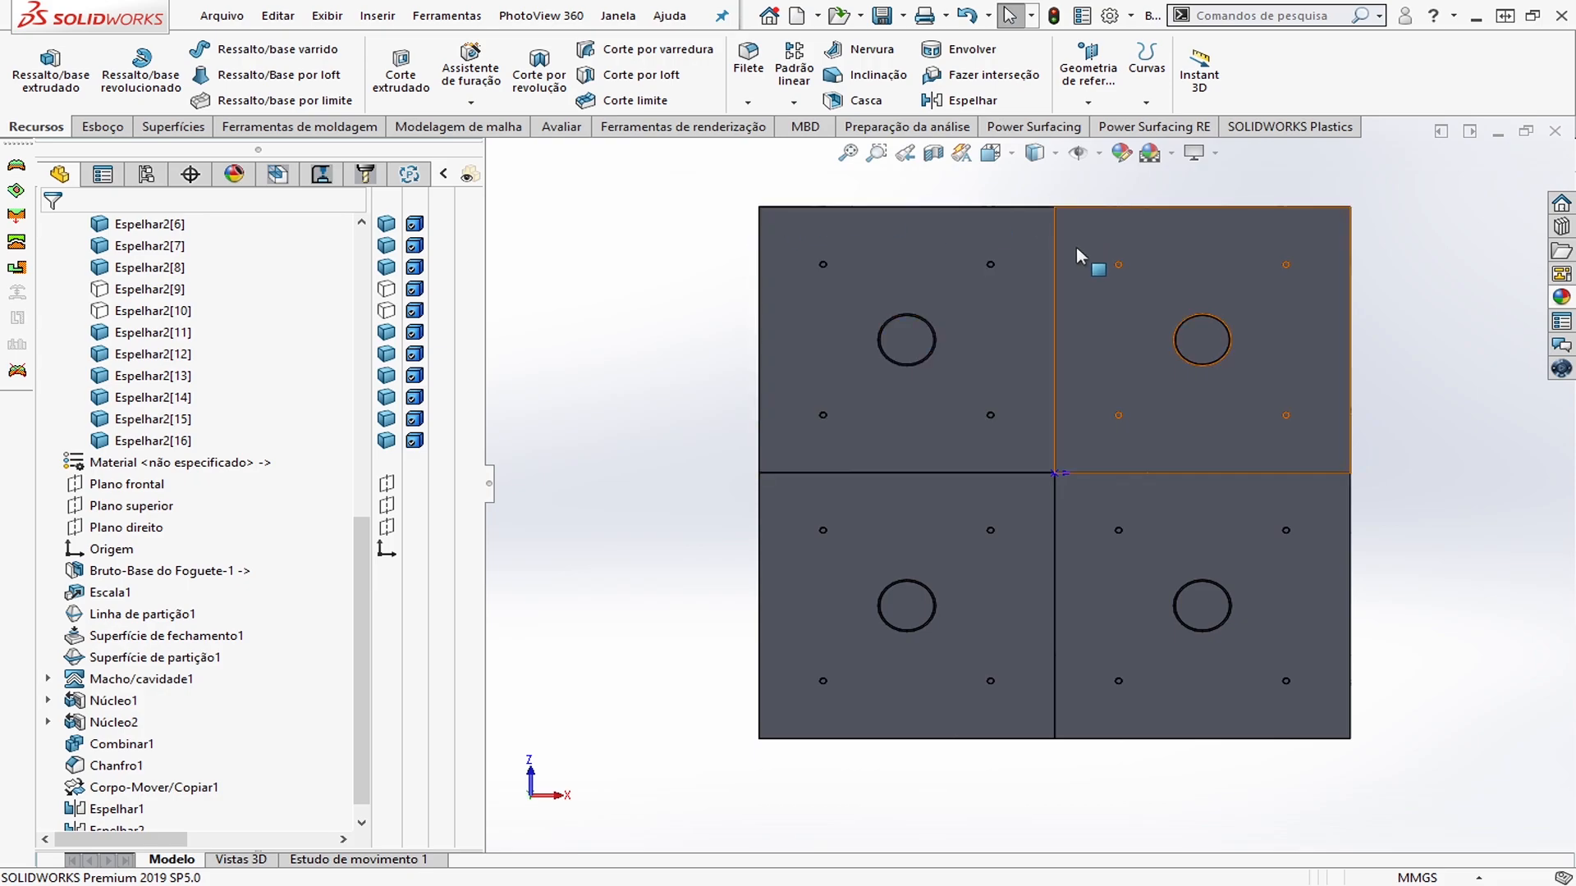
{"action": "scroll", "coordinate": [1009, 460], "scroll_direction": "down", "scroll_amount": 5}
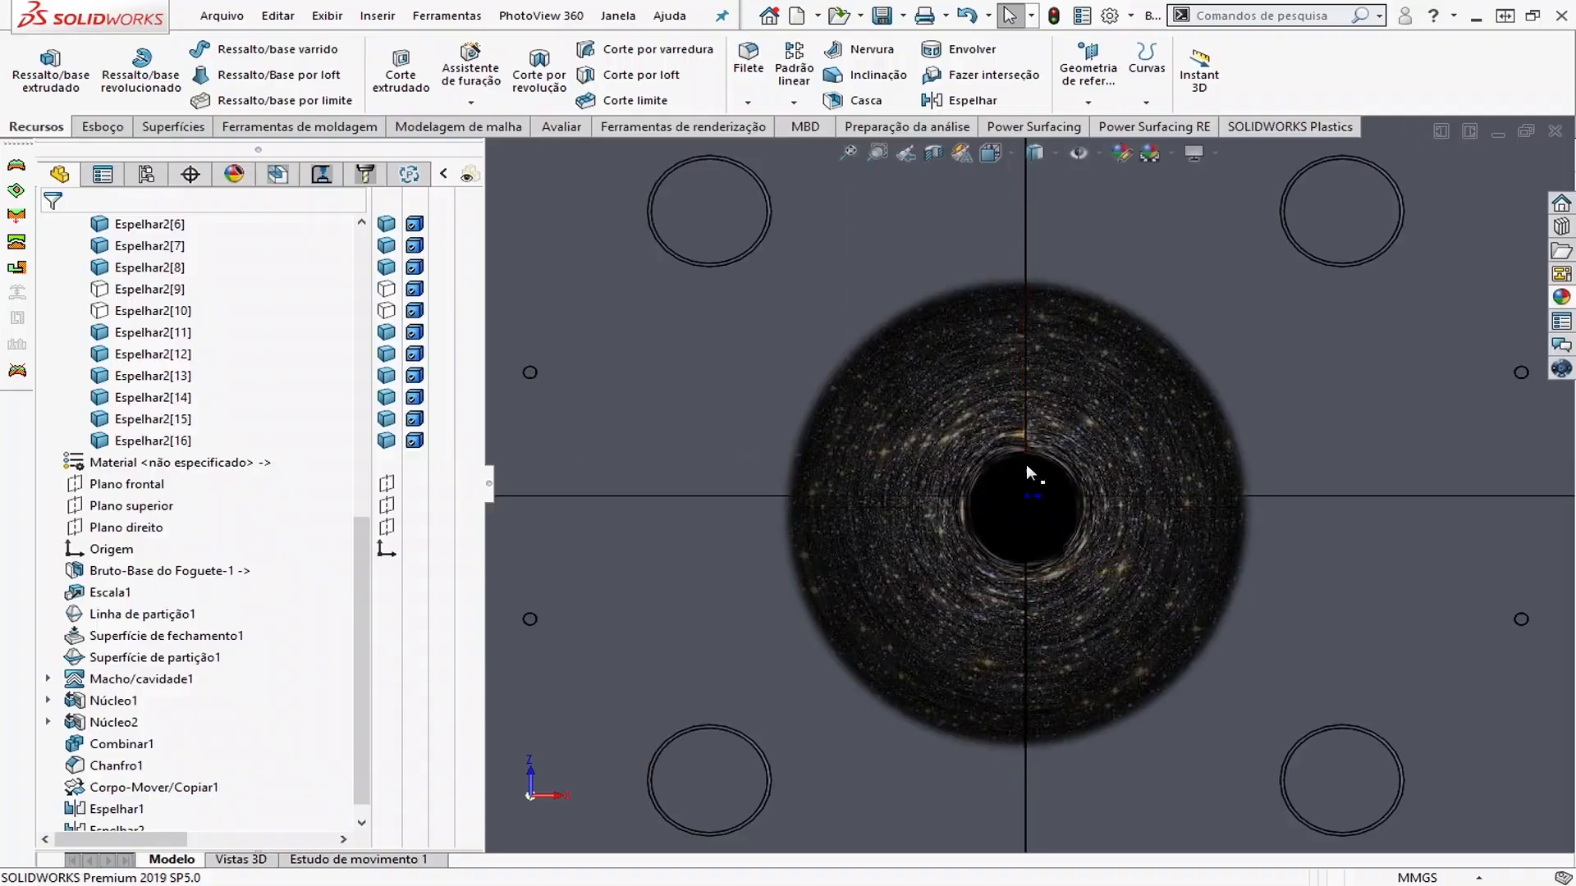
{"action": "scroll", "coordinate": [1029, 468], "scroll_direction": "up", "scroll_amount": 5}
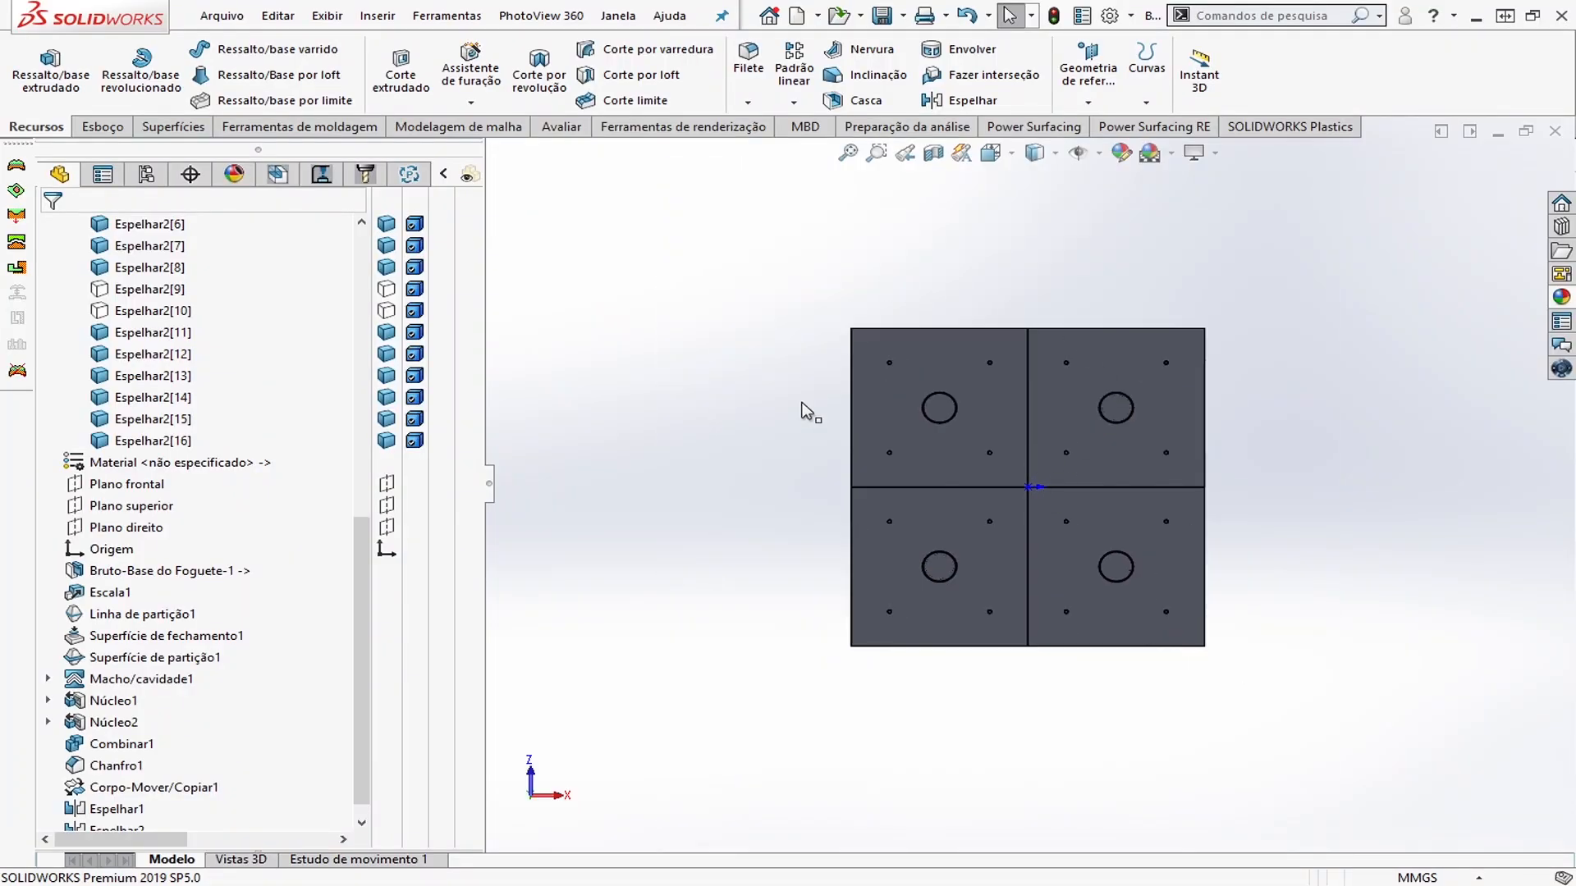
{"action": "key", "text": "ctrl+7"}
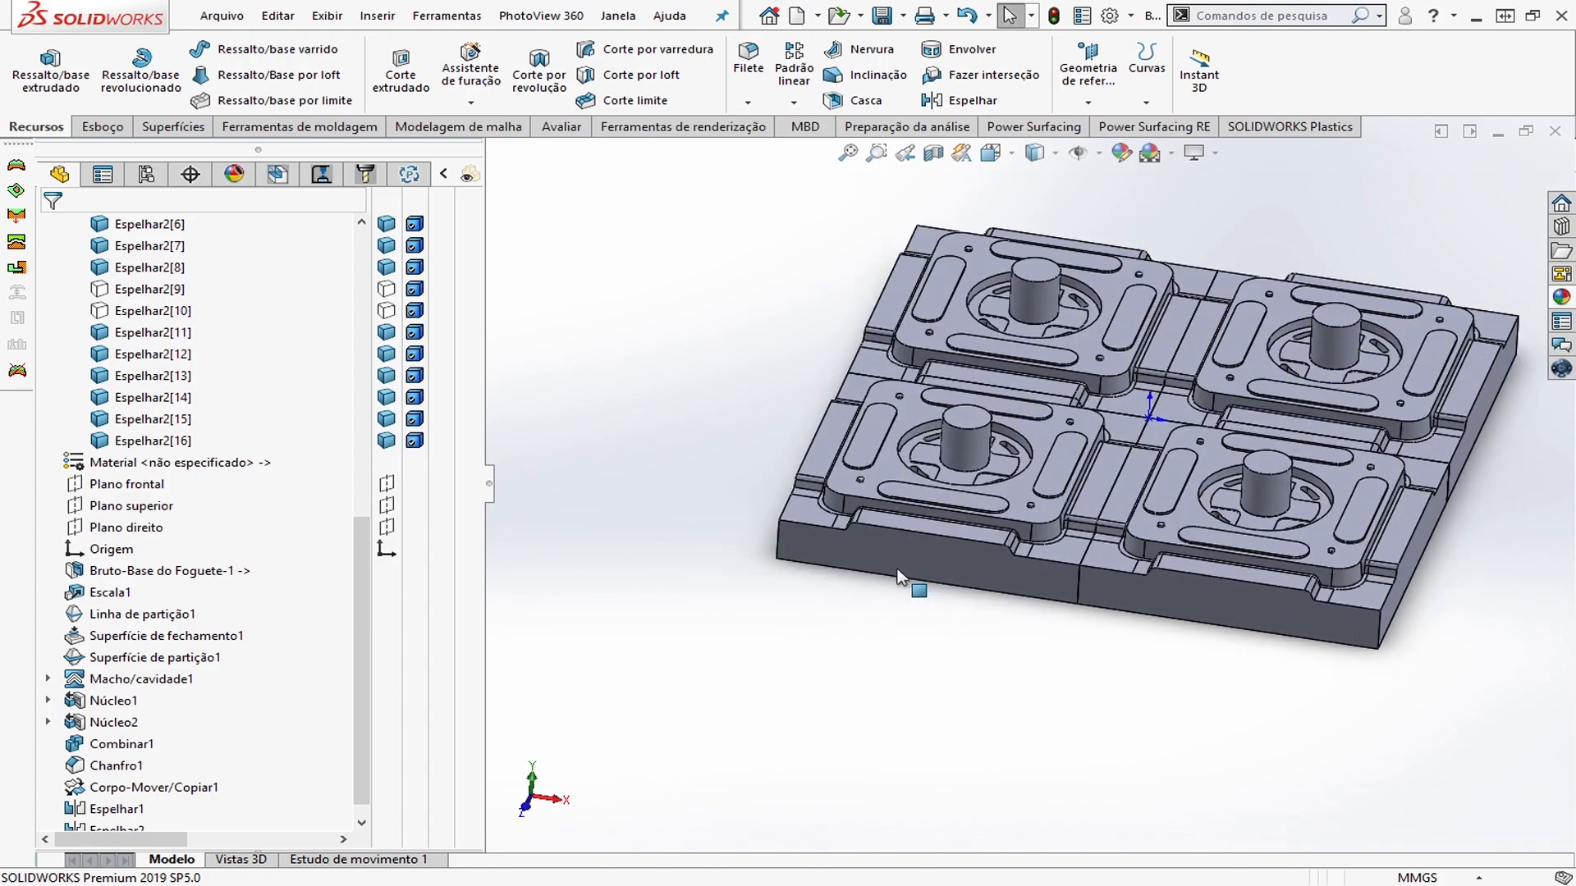
Fillet the vertical outer corner edge of the front left core block with a 10 mm radius
{"action": "left_click", "coordinate": [778, 530]}
{"action": "left_click", "coordinate": [975, 472]}
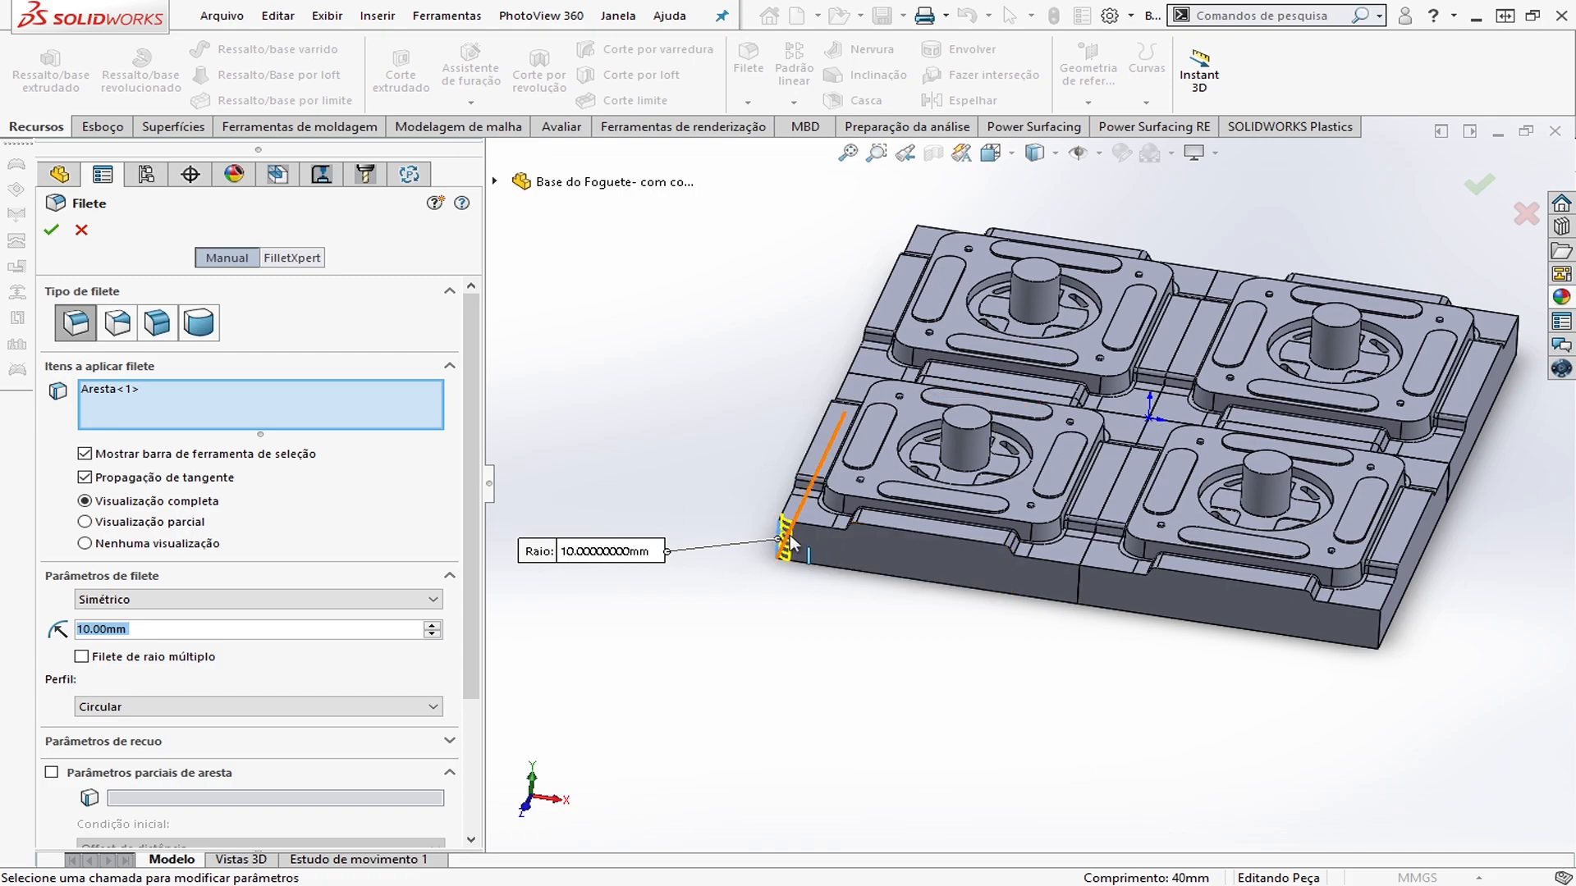
{"action": "middle_click_drag", "start_coordinate": [816, 498], "coordinate": [800, 543]}
{"action": "scroll", "coordinate": [797, 542], "scroll_direction": "down", "scroll_amount": 2}
{"action": "scroll", "coordinate": [838, 517], "scroll_direction": "up", "scroll_amount": 2}
{"action": "scroll", "coordinate": [1066, 394], "scroll_direction": "down", "scroll_amount": 3}
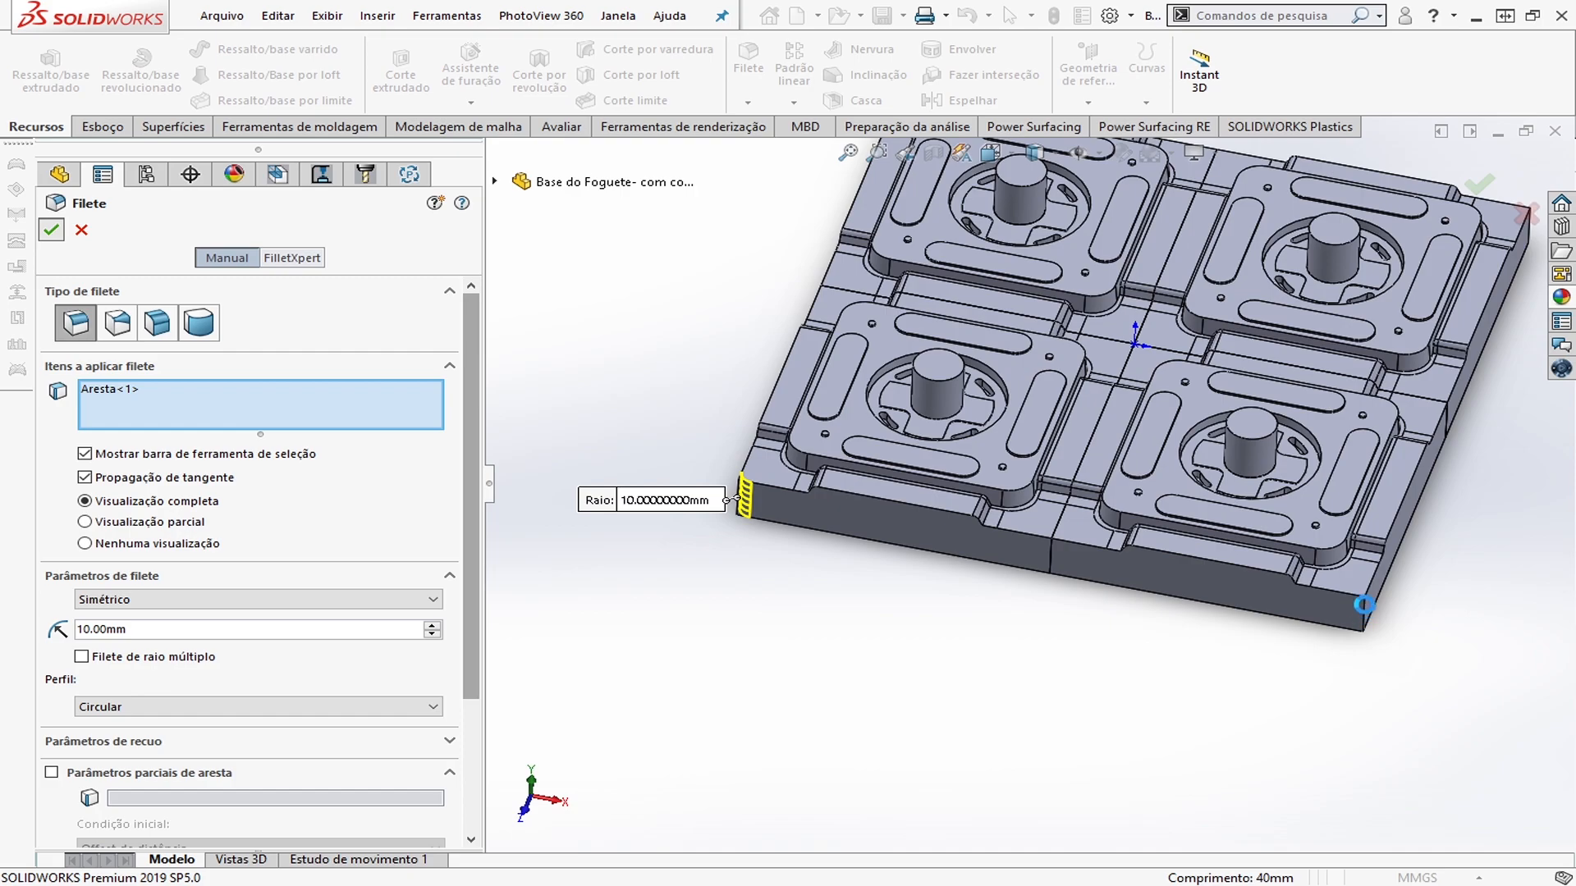
{"action": "key", "text": "Return"}
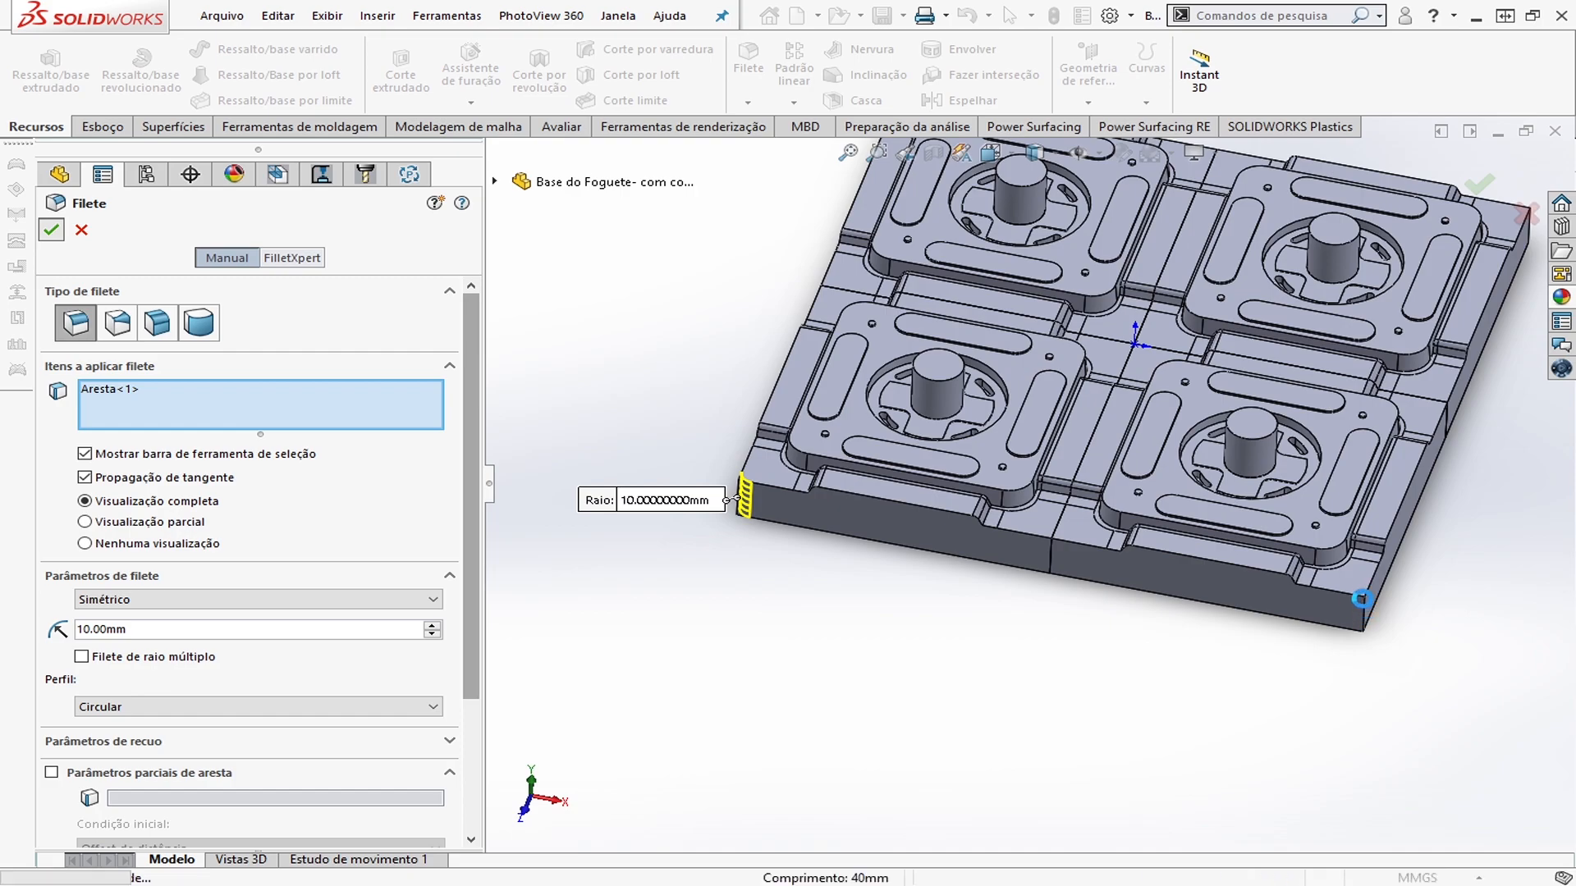
{"action": "scroll", "coordinate": [1328, 511], "scroll_direction": "up", "scroll_amount": 2}
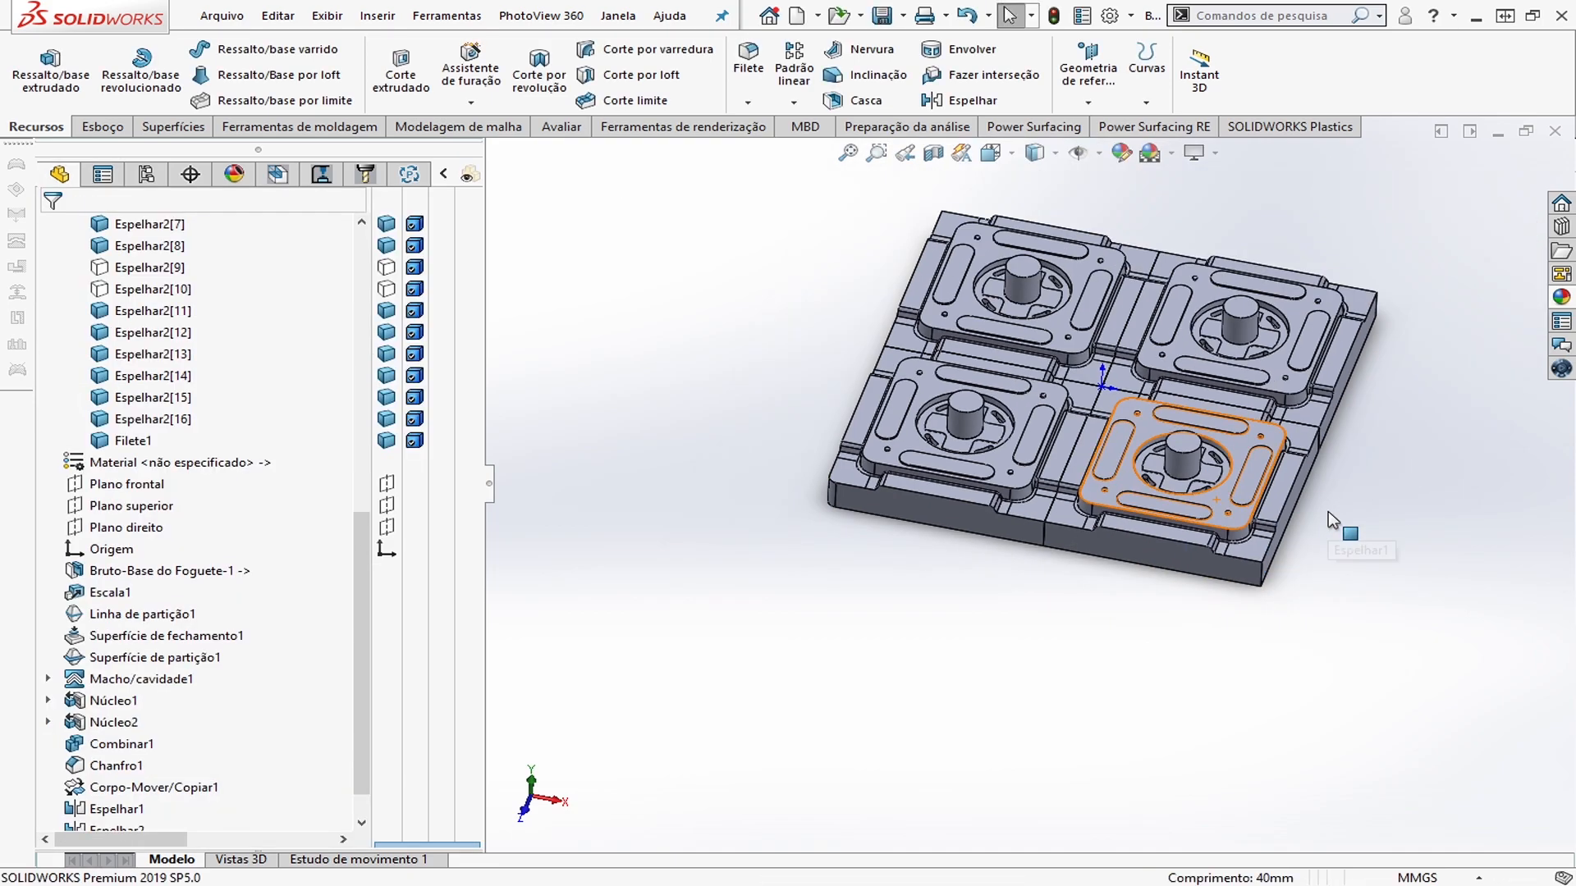
Fillet the vertical outer corner edge of the front right core block with a 10 mm radius
{"action": "scroll", "coordinate": [948, 529], "scroll_direction": "down", "scroll_amount": 1}
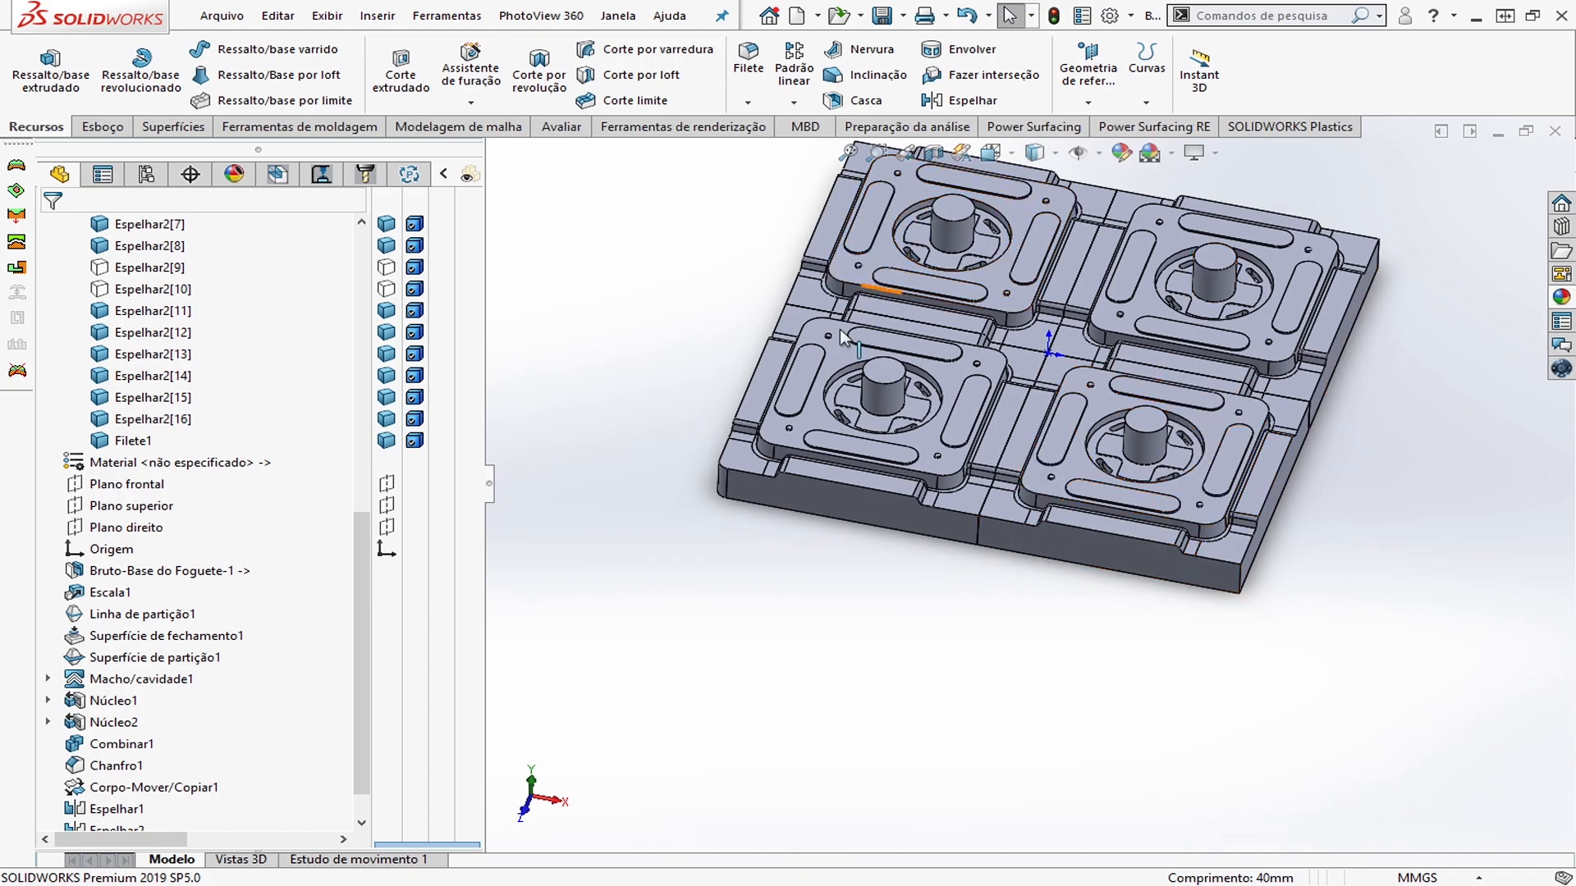
{"action": "left_click", "coordinate": [1239, 574]}
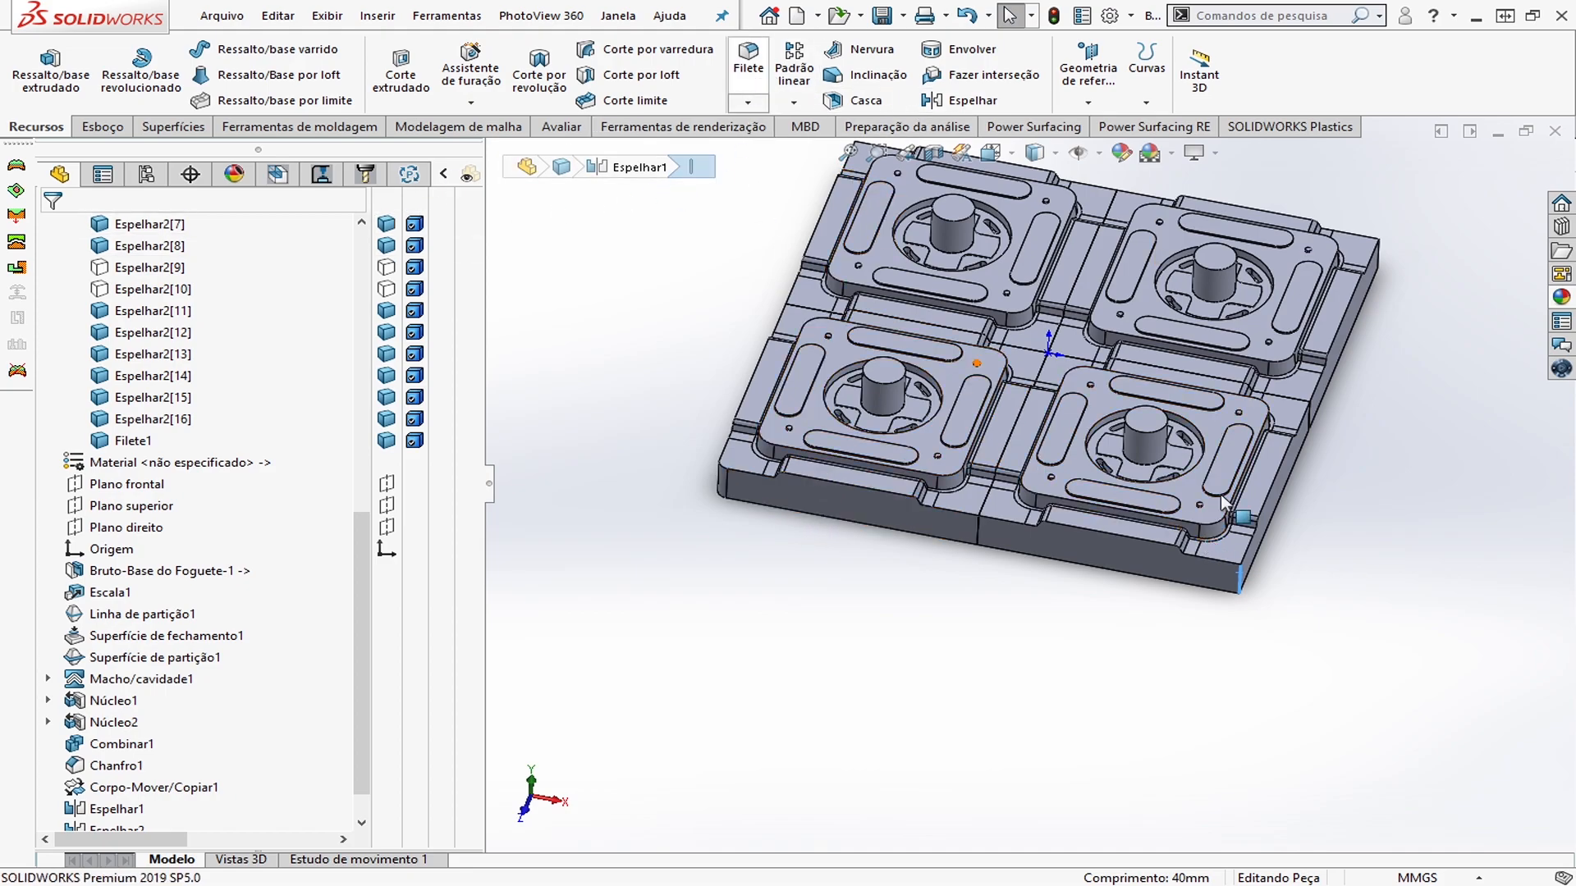
{"action": "left_click", "coordinate": [759, 65]}
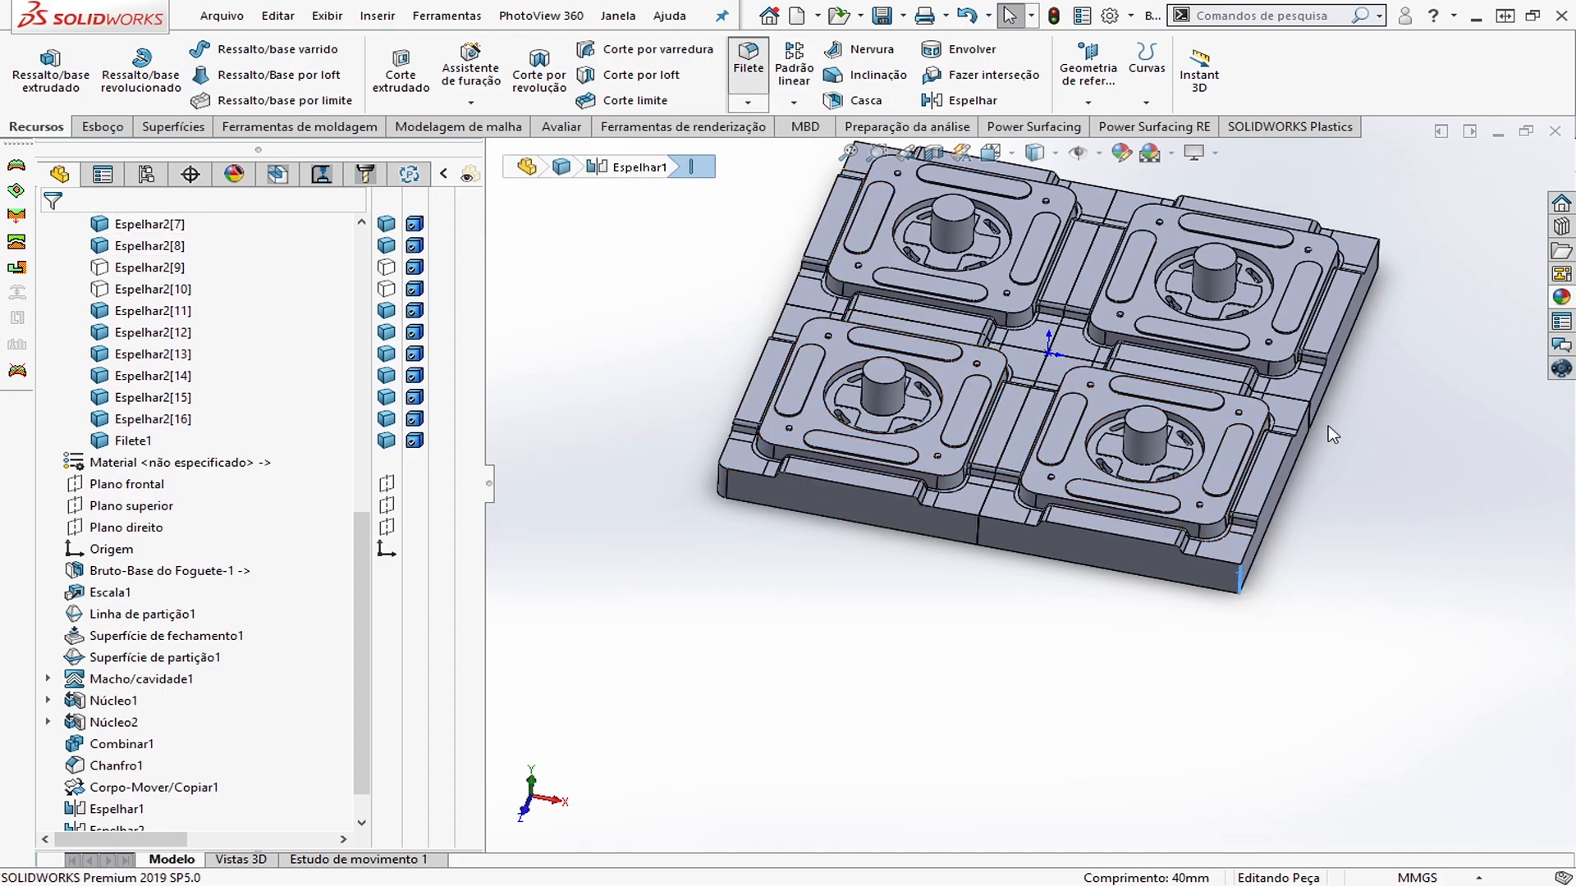
{"action": "middle_click_drag", "start_coordinate": [1338, 446], "coordinate": [1300, 461]}
{"action": "scroll", "coordinate": [937, 466], "scroll_direction": "down", "scroll_amount": 6}
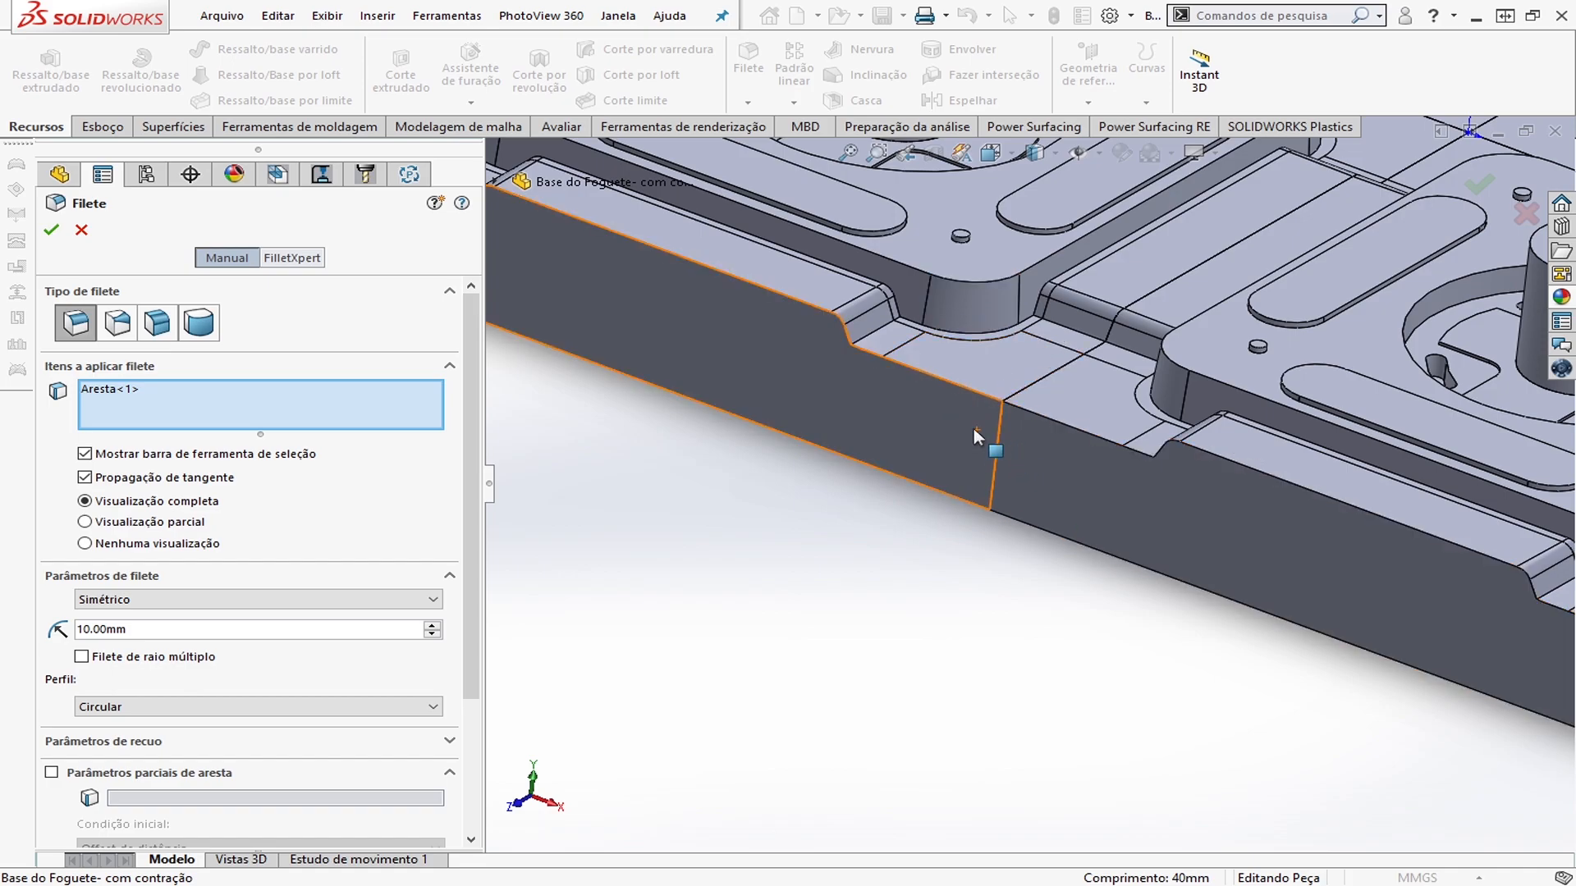
{"action": "scroll", "coordinate": [998, 431], "scroll_direction": "up", "scroll_amount": 5}
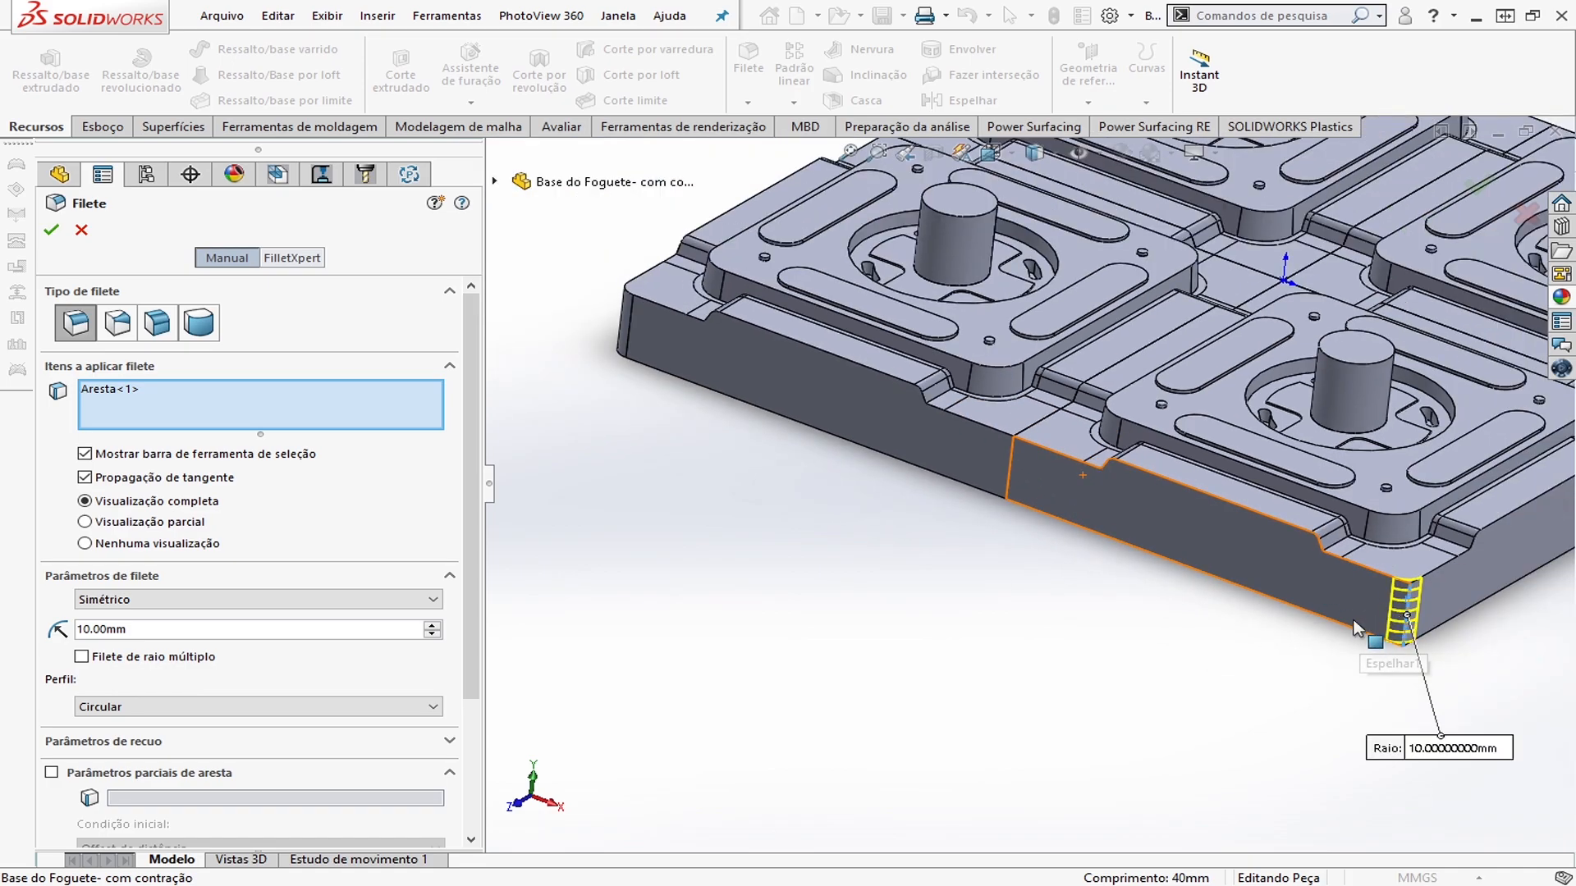
{"action": "left_click", "coordinate": [1330, 630]}
{"action": "left_click", "coordinate": [1306, 615]}
{"action": "scroll", "coordinate": [1264, 566], "scroll_direction": "up", "scroll_amount": 2}
{"action": "left_click", "coordinate": [1111, 497]}
{"action": "left_click", "coordinate": [1057, 541]}
{"action": "scroll", "coordinate": [1101, 502], "scroll_direction": "down", "scroll_amount": 3}
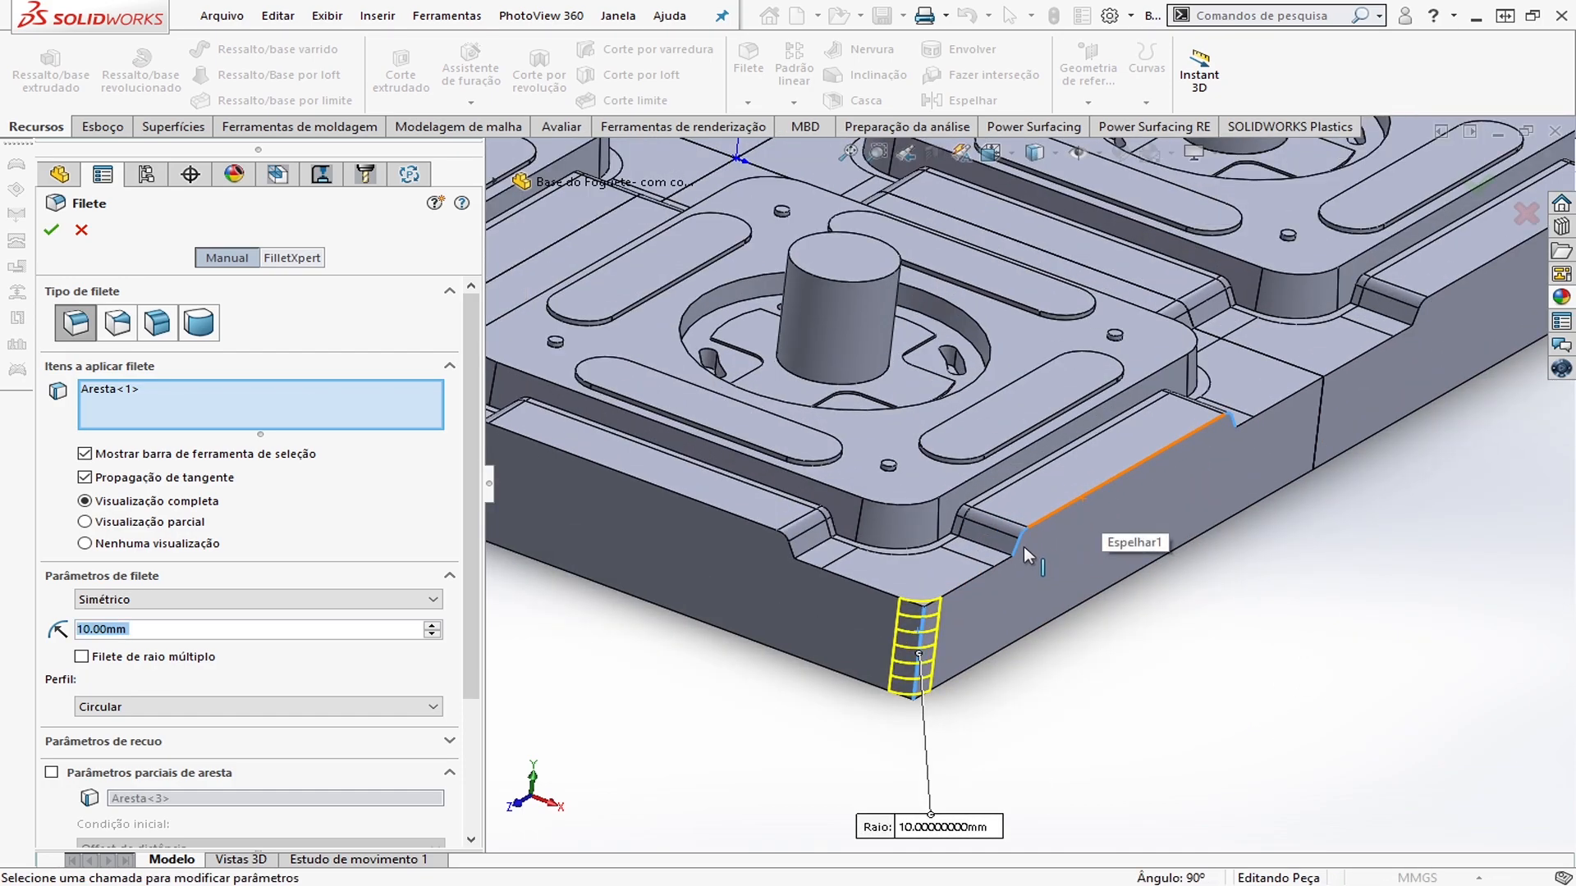
{"action": "left_click", "coordinate": [973, 578]}
{"action": "left_click", "coordinate": [977, 585]}
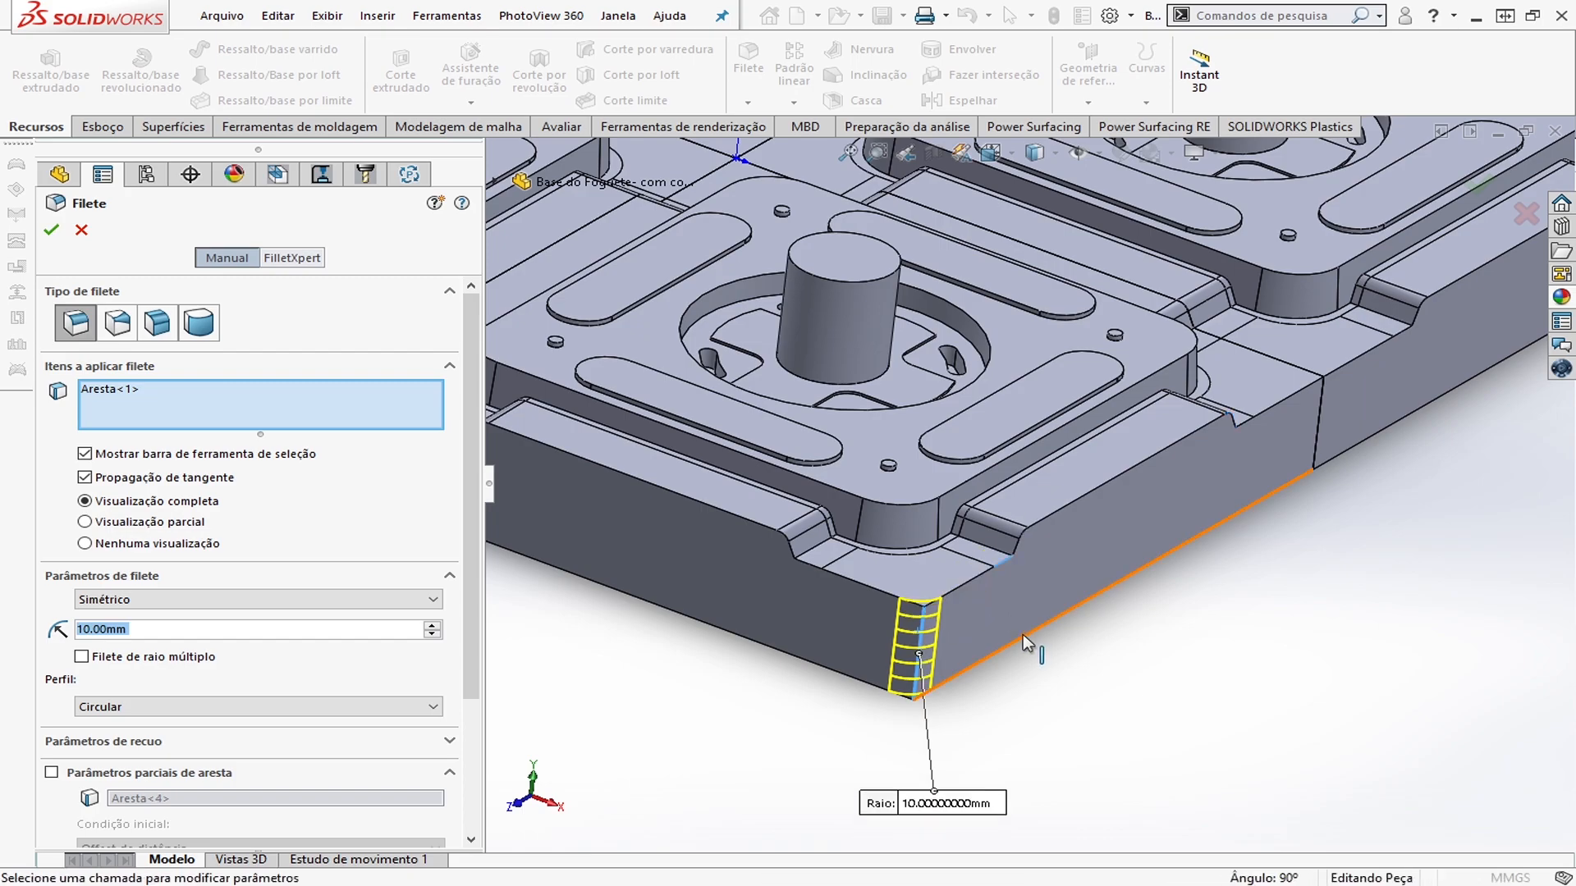
{"action": "left_click", "coordinate": [1027, 642]}
{"action": "left_click", "coordinate": [1031, 631]}
{"action": "scroll", "coordinate": [1136, 612], "scroll_direction": "up", "scroll_amount": 4}
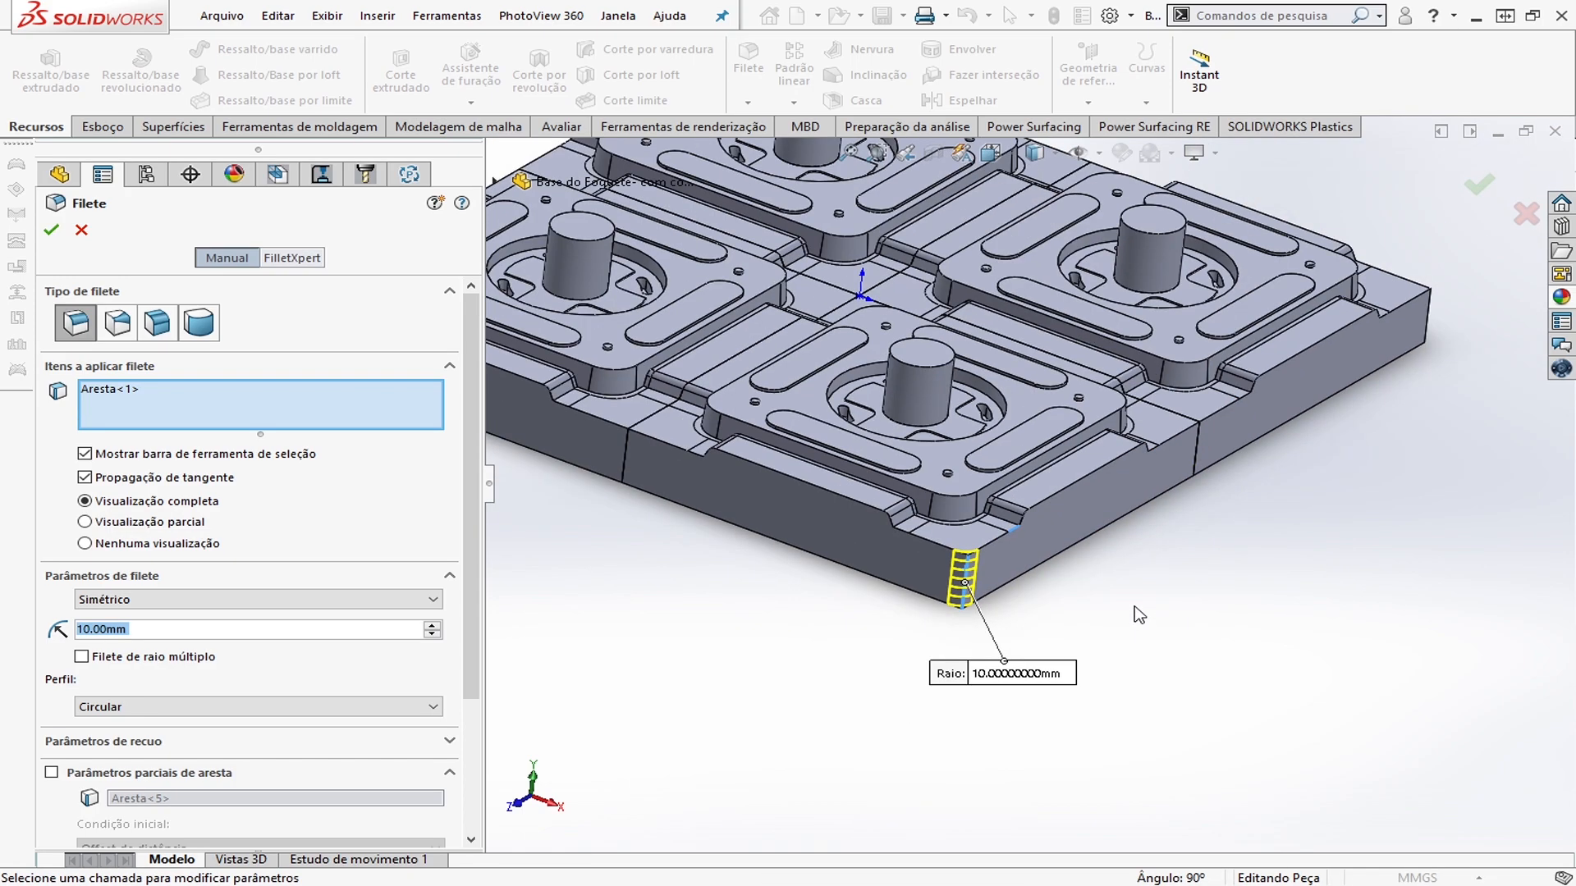
{"action": "scroll", "coordinate": [1333, 353], "scroll_direction": "down", "scroll_amount": 3}
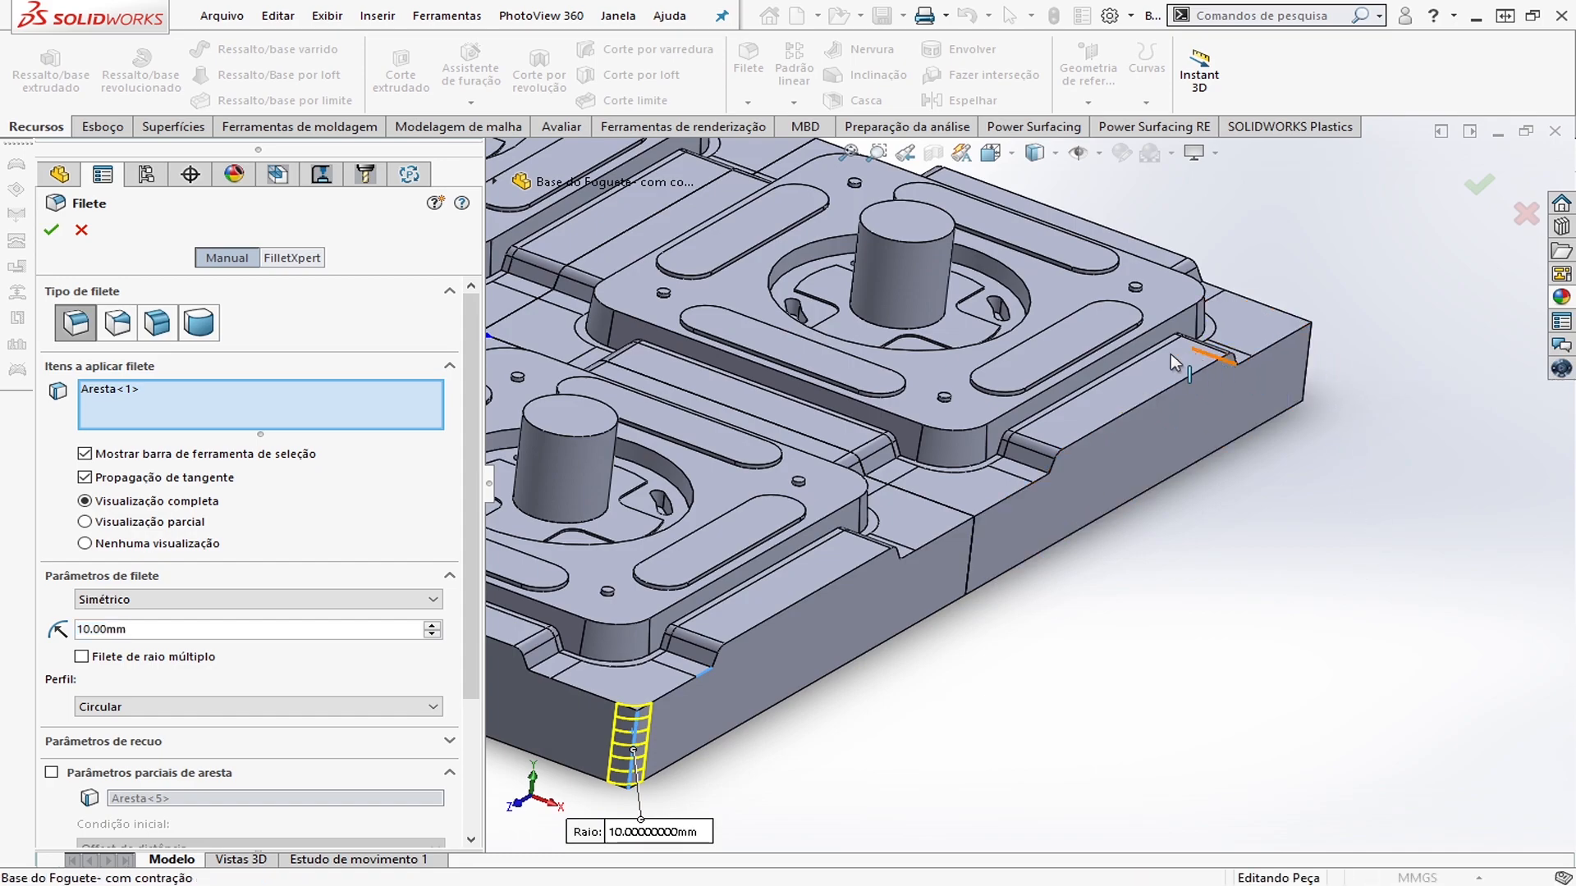
{"action": "scroll", "coordinate": [1015, 318], "scroll_direction": "up", "scroll_amount": 3}
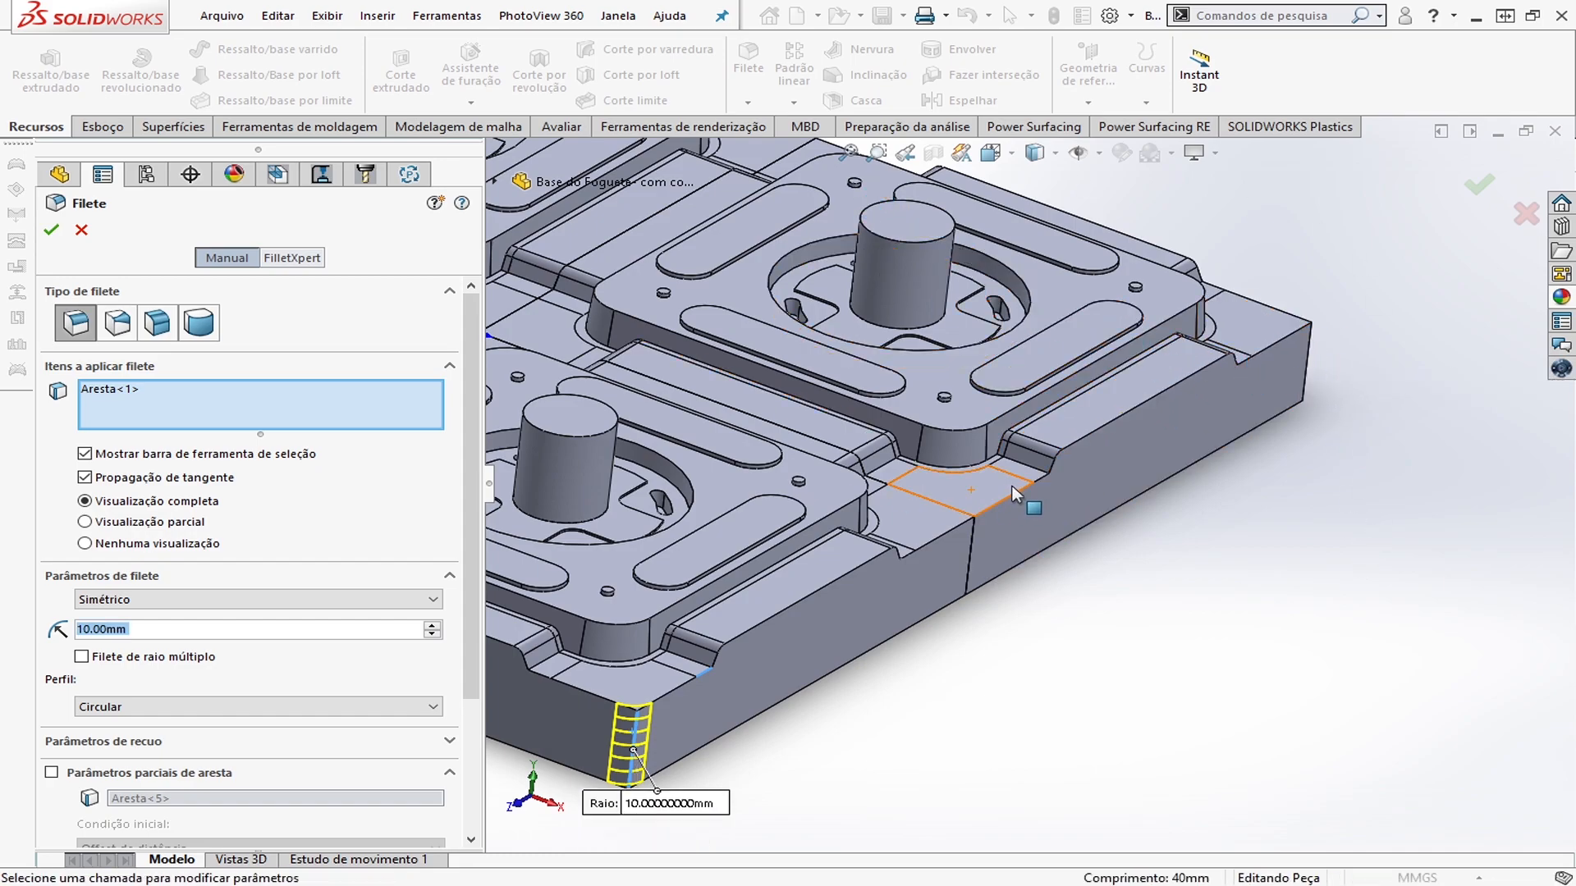
{"action": "scroll", "coordinate": [1053, 570], "scroll_direction": "up", "scroll_amount": 2}
{"action": "scroll", "coordinate": [897, 552], "scroll_direction": "down", "scroll_amount": 1}
{"action": "left_click", "coordinate": [51, 235]}
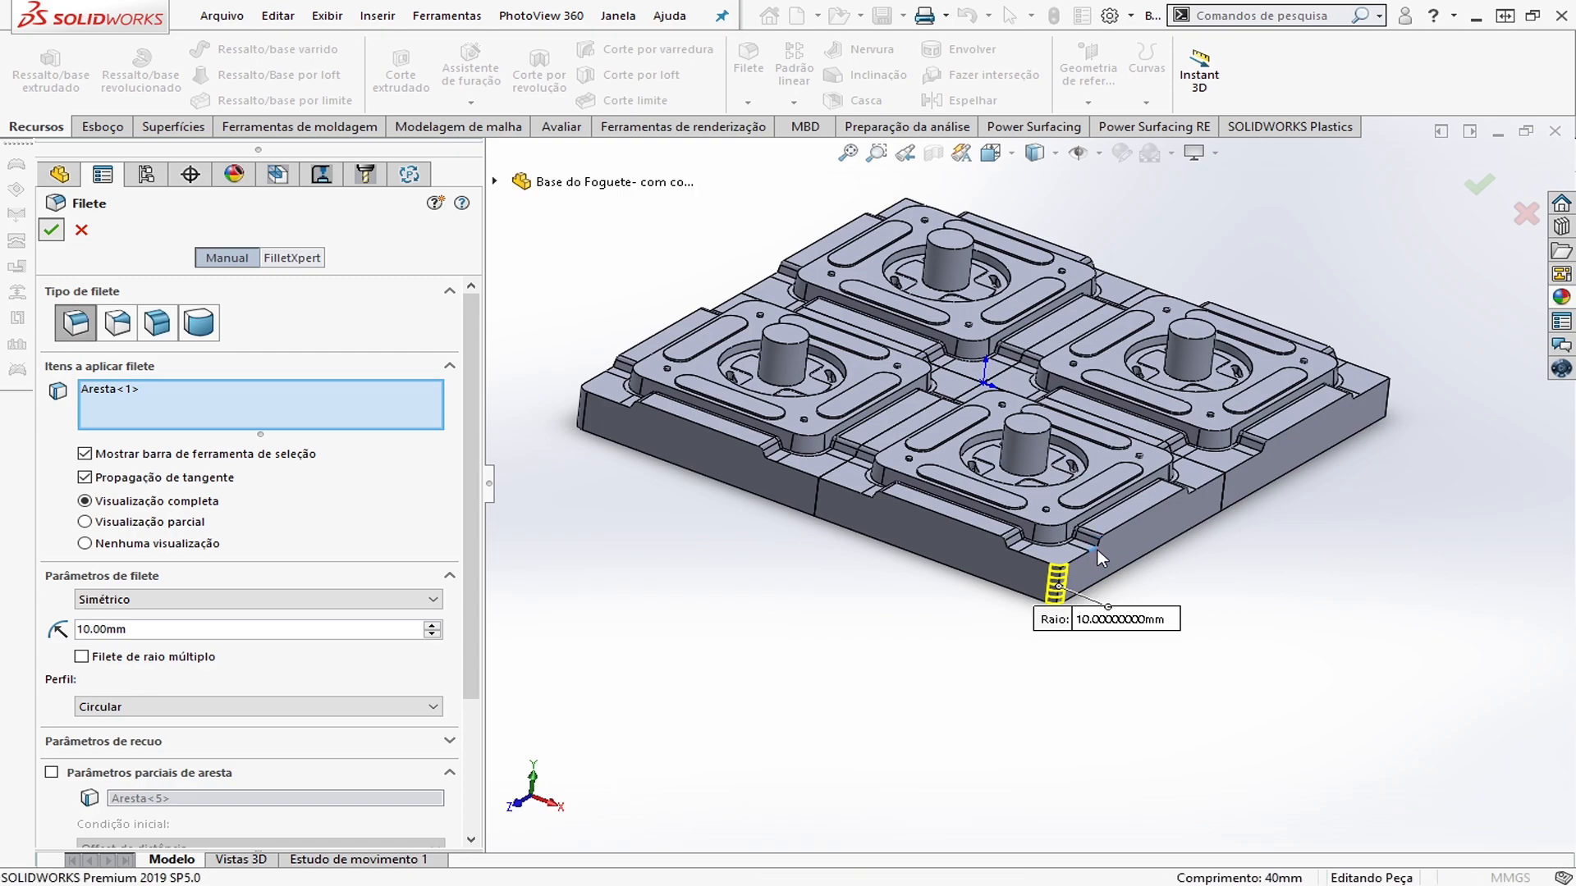
Fillet the vertical outer corner edge of the rear right core block with a 10 mm radius
{"action": "scroll", "coordinate": [1146, 522], "scroll_direction": "down", "scroll_amount": 2}
{"action": "scroll", "coordinate": [1210, 461], "scroll_direction": "up", "scroll_amount": 5}
{"action": "middle_click_drag", "start_coordinate": [1207, 455], "coordinate": [1049, 484]}
{"action": "scroll", "coordinate": [1049, 484], "scroll_direction": "down", "scroll_amount": 6}
{"action": "left_click", "coordinate": [1006, 545]}
{"action": "left_click", "coordinate": [1191, 472]}
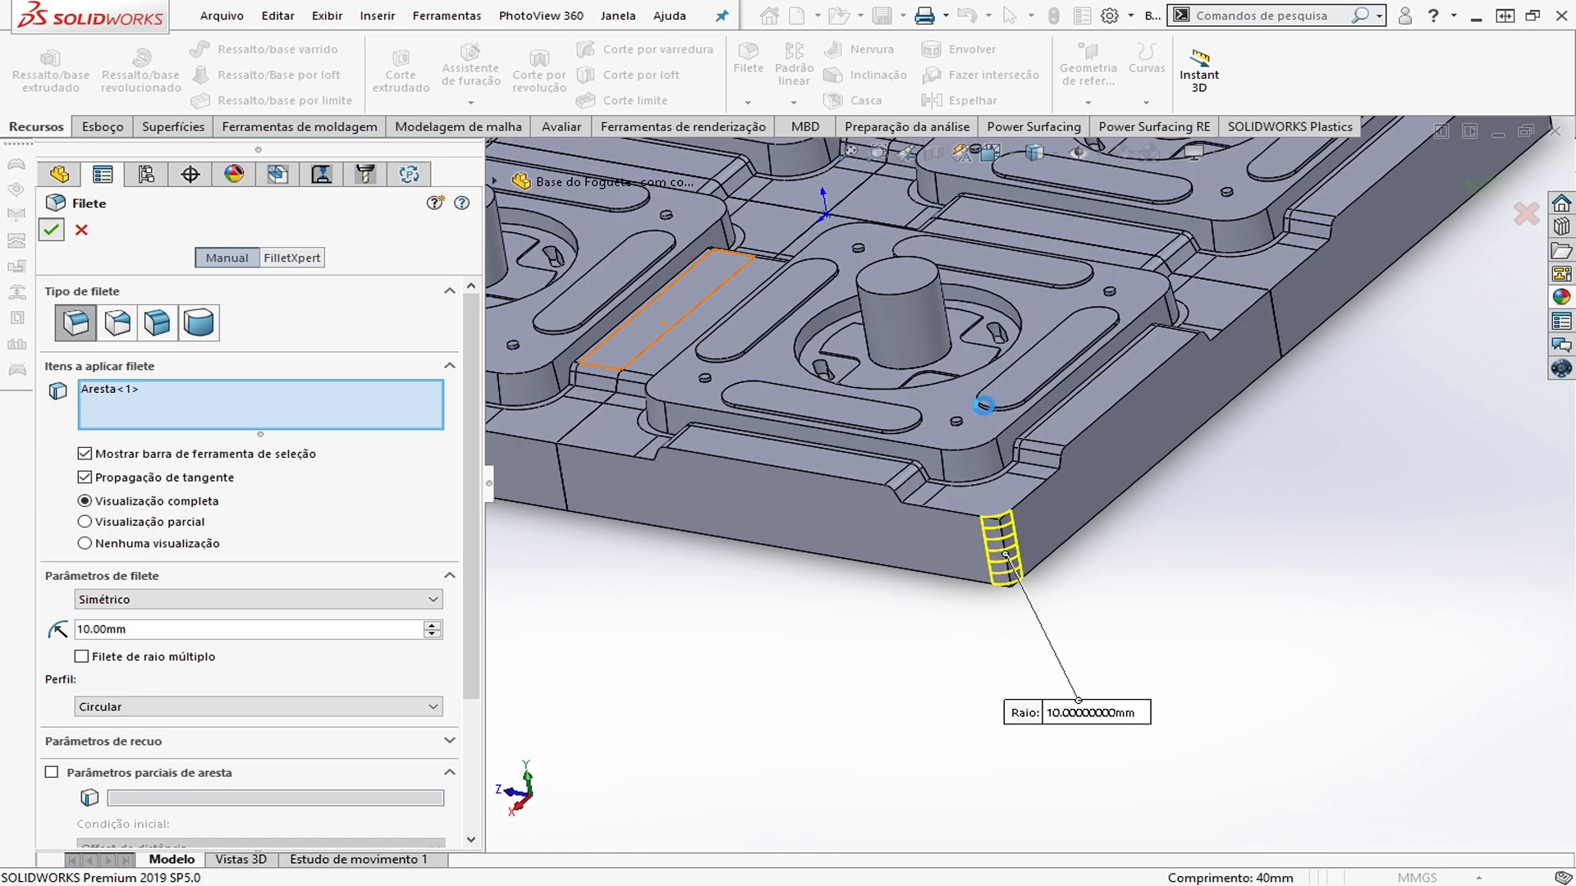
{"action": "key", "text": "Return"}
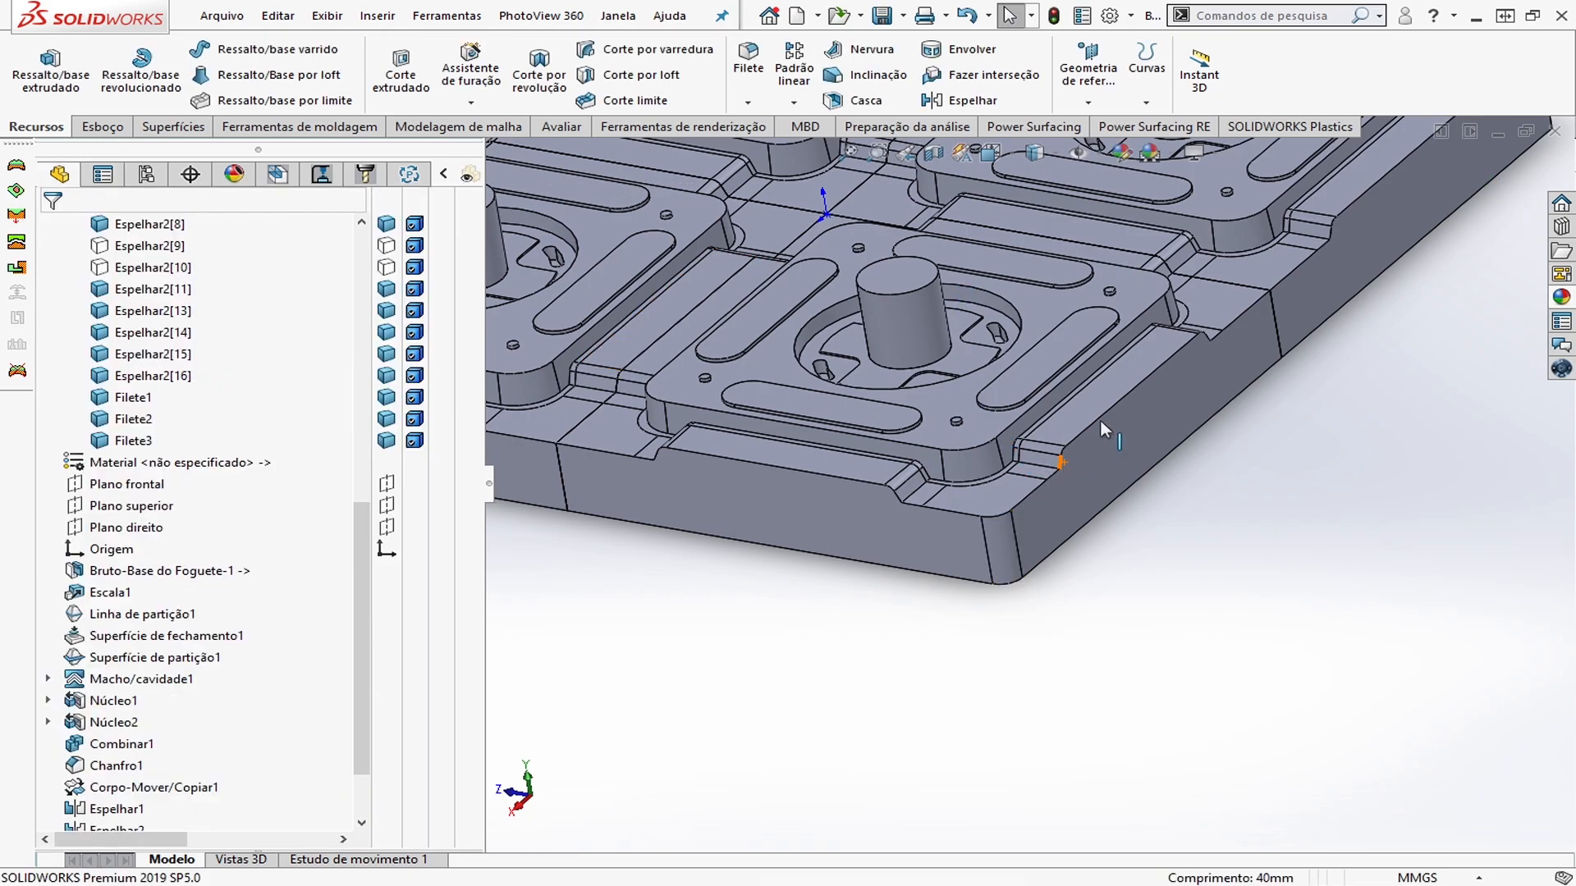
Fillet the vertical outer corner edge of the rear left core block, the last one still sharp
{"action": "scroll", "coordinate": [1098, 423], "scroll_direction": "up", "scroll_amount": 5}
{"action": "middle_click_drag", "start_coordinate": [993, 355], "coordinate": [808, 303]}
{"action": "scroll", "coordinate": [1111, 537], "scroll_direction": "up", "scroll_amount": 2}
{"action": "scroll", "coordinate": [1096, 558], "scroll_direction": "down", "scroll_amount": 5}
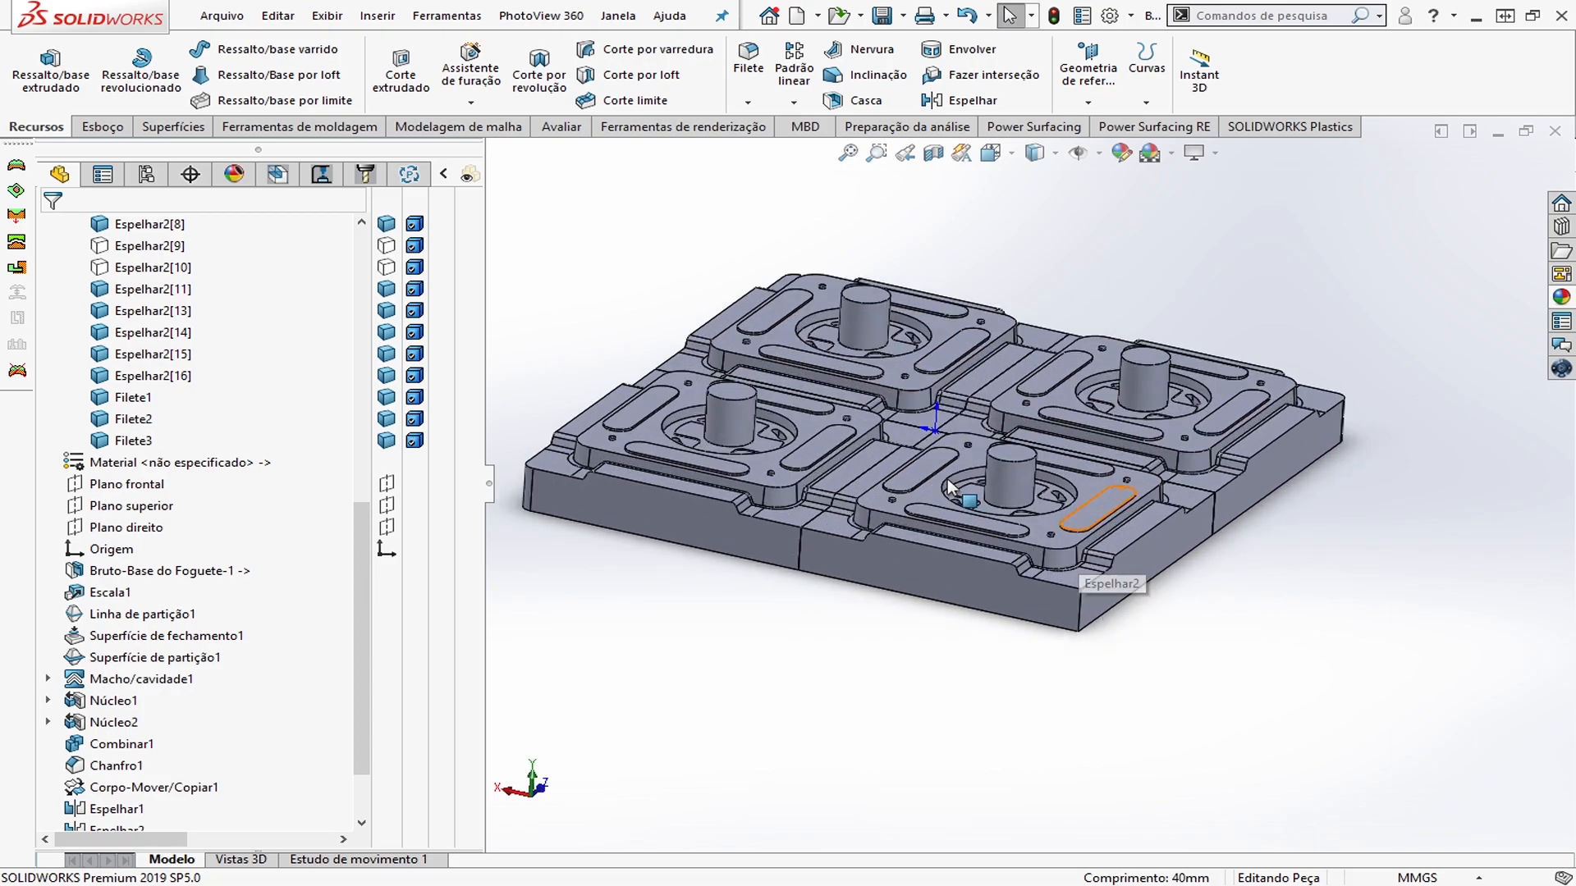
{"action": "left_click", "coordinate": [1149, 645]}
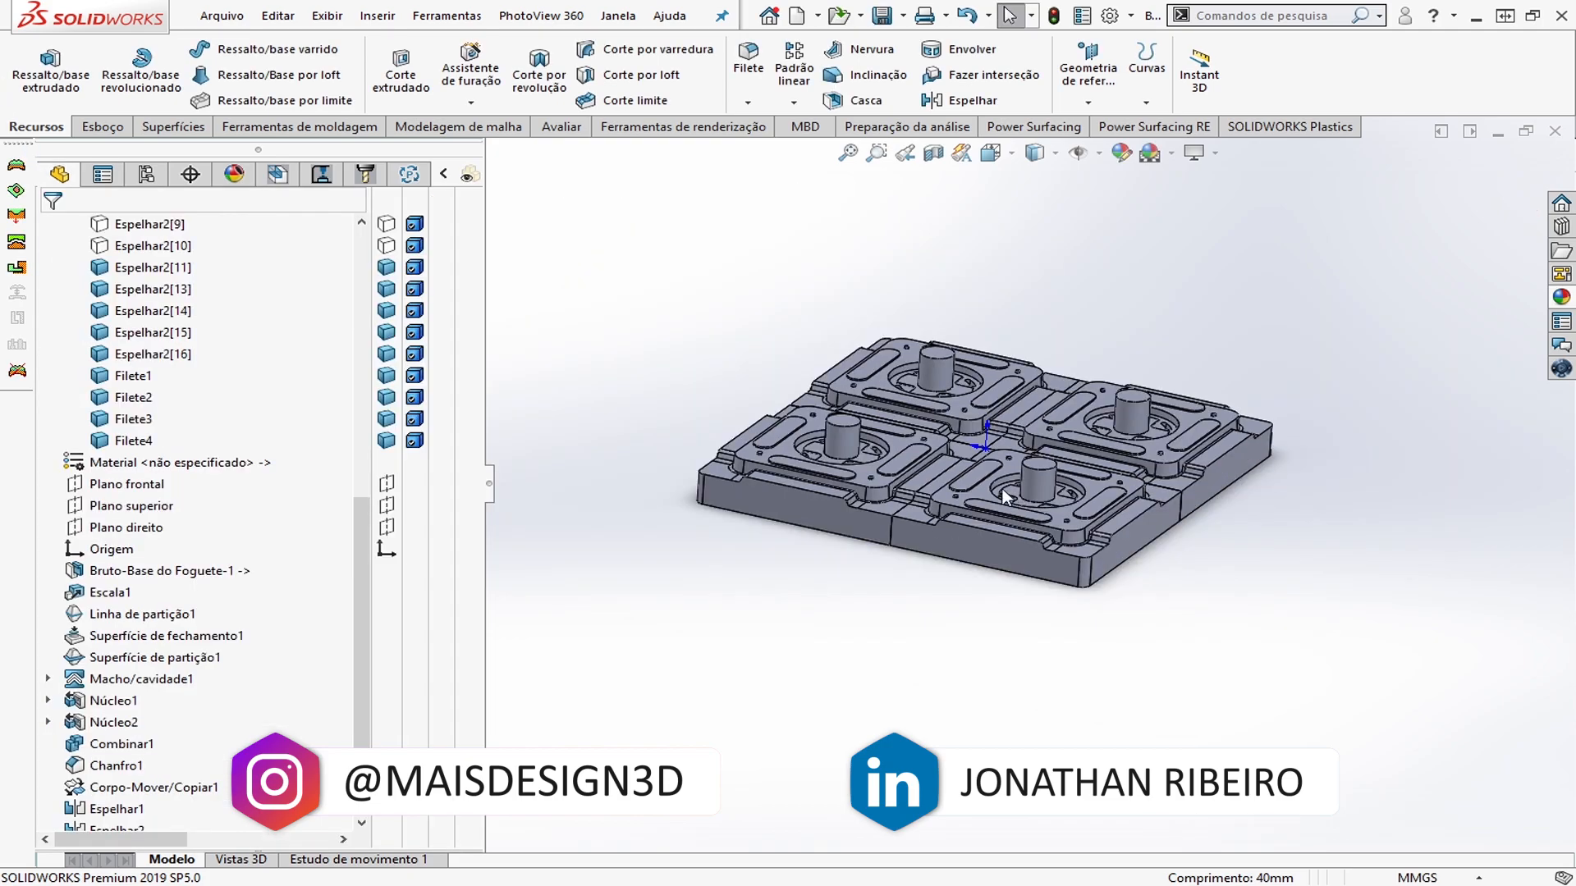
{"action": "middle_click_drag", "start_coordinate": [1090, 549], "coordinate": [1418, 468]}
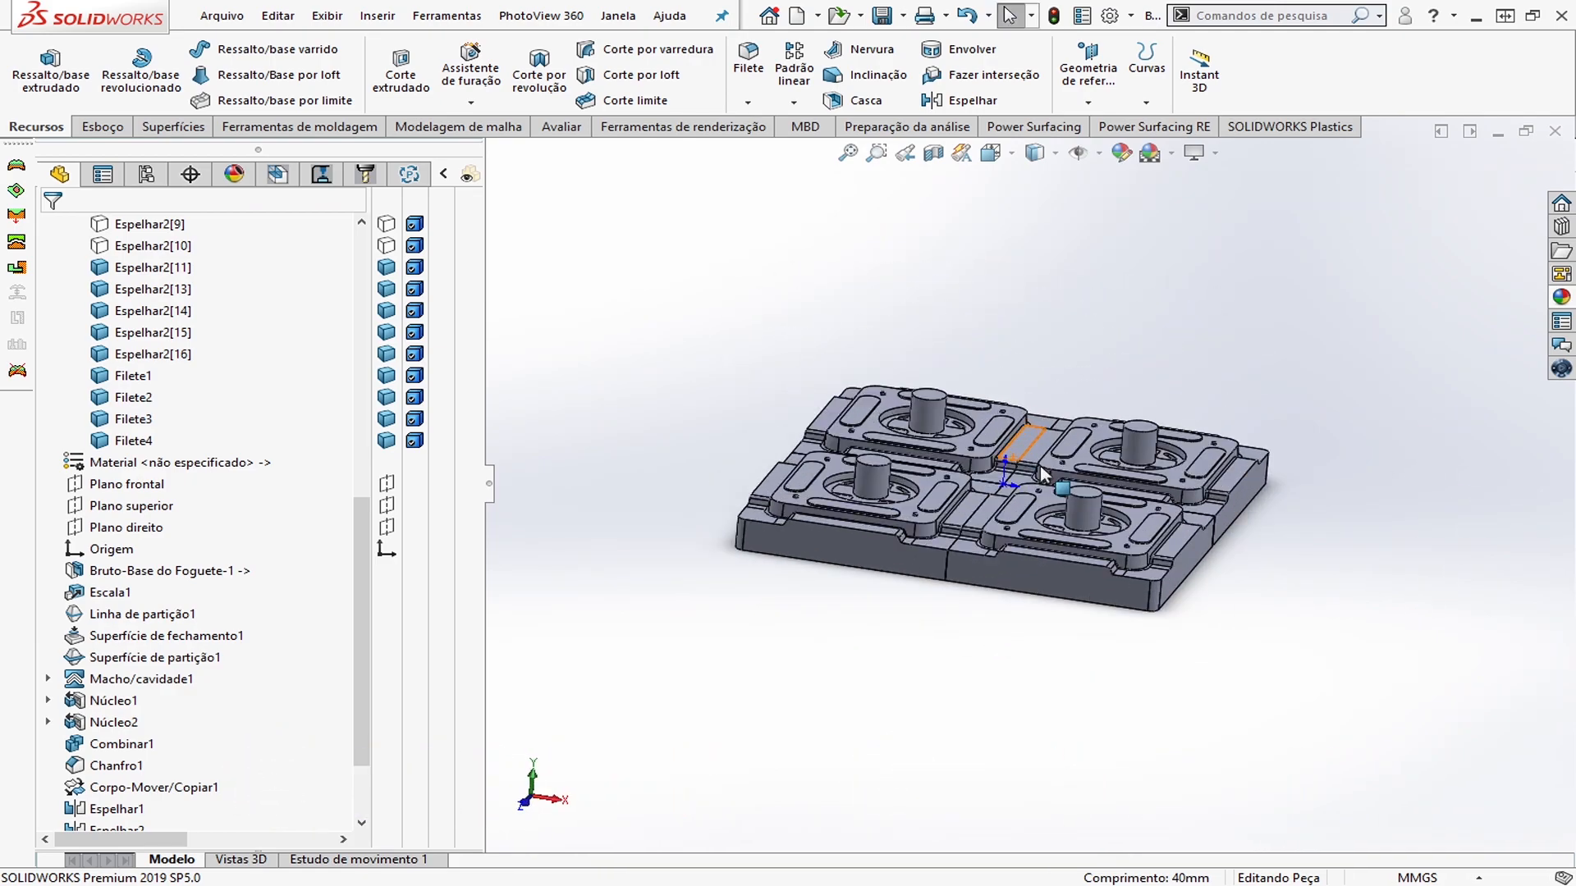
{"action": "scroll", "coordinate": [880, 458], "scroll_direction": "down", "scroll_amount": 5}
{"action": "scroll", "coordinate": [877, 480], "scroll_direction": "up", "scroll_amount": 5}
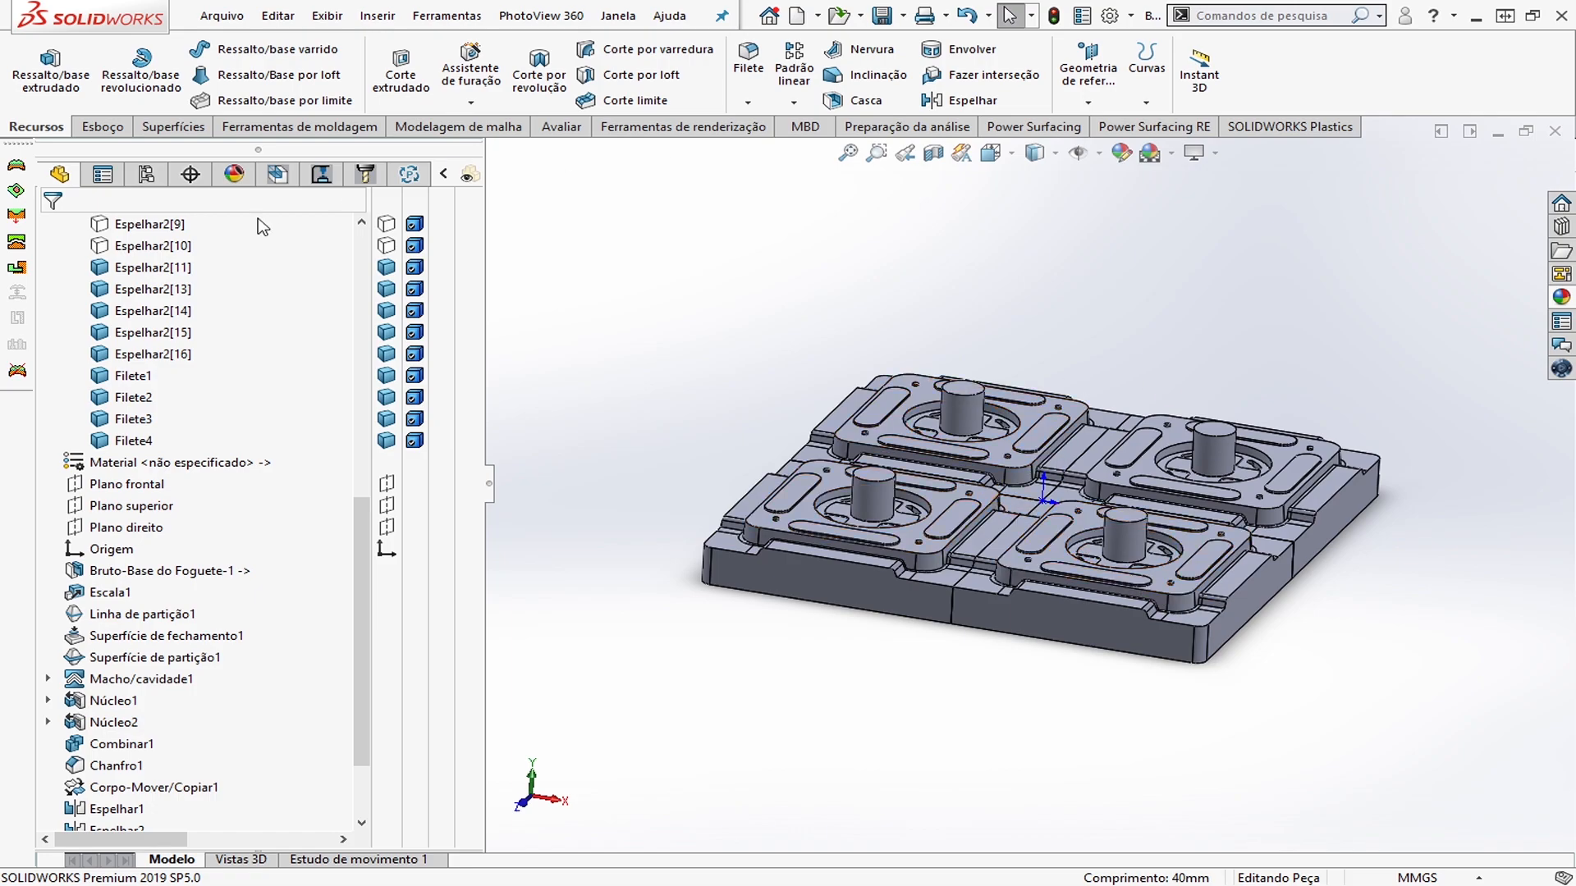
{"action": "middle_click_drag", "start_coordinate": [999, 490], "coordinate": [983, 512]}
{"action": "scroll", "coordinate": [1050, 480], "scroll_direction": "up", "scroll_amount": 1}
{"action": "scroll", "coordinate": [987, 442], "scroll_direction": "down", "scroll_amount": 1}
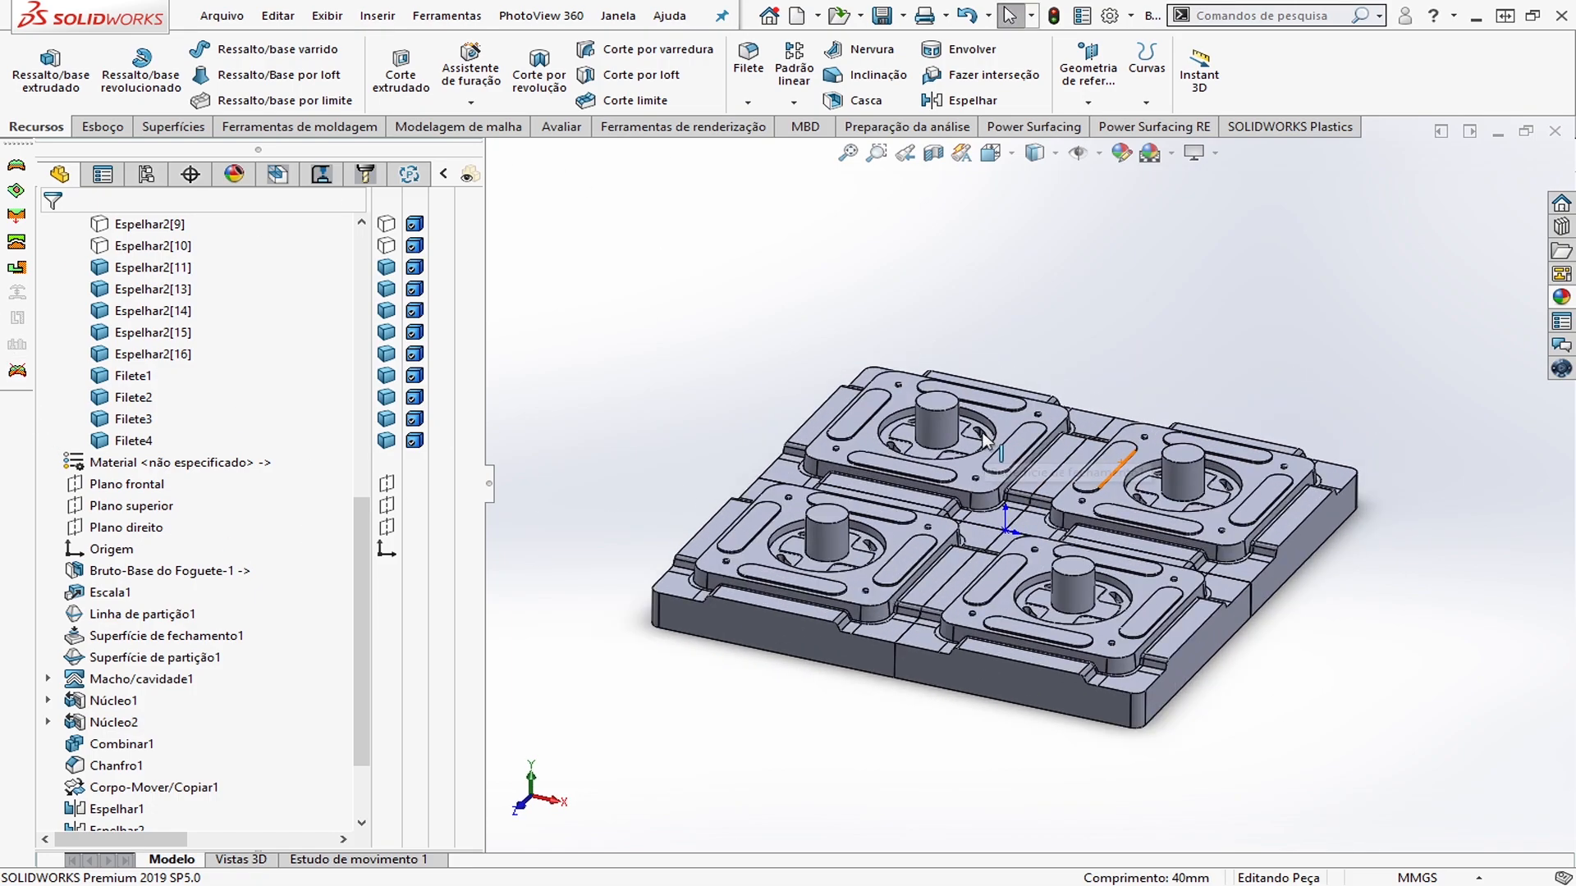
{"action": "left_click", "coordinate": [113, 444]}
{"action": "left_click", "coordinate": [119, 420], "text": "ctrl"}
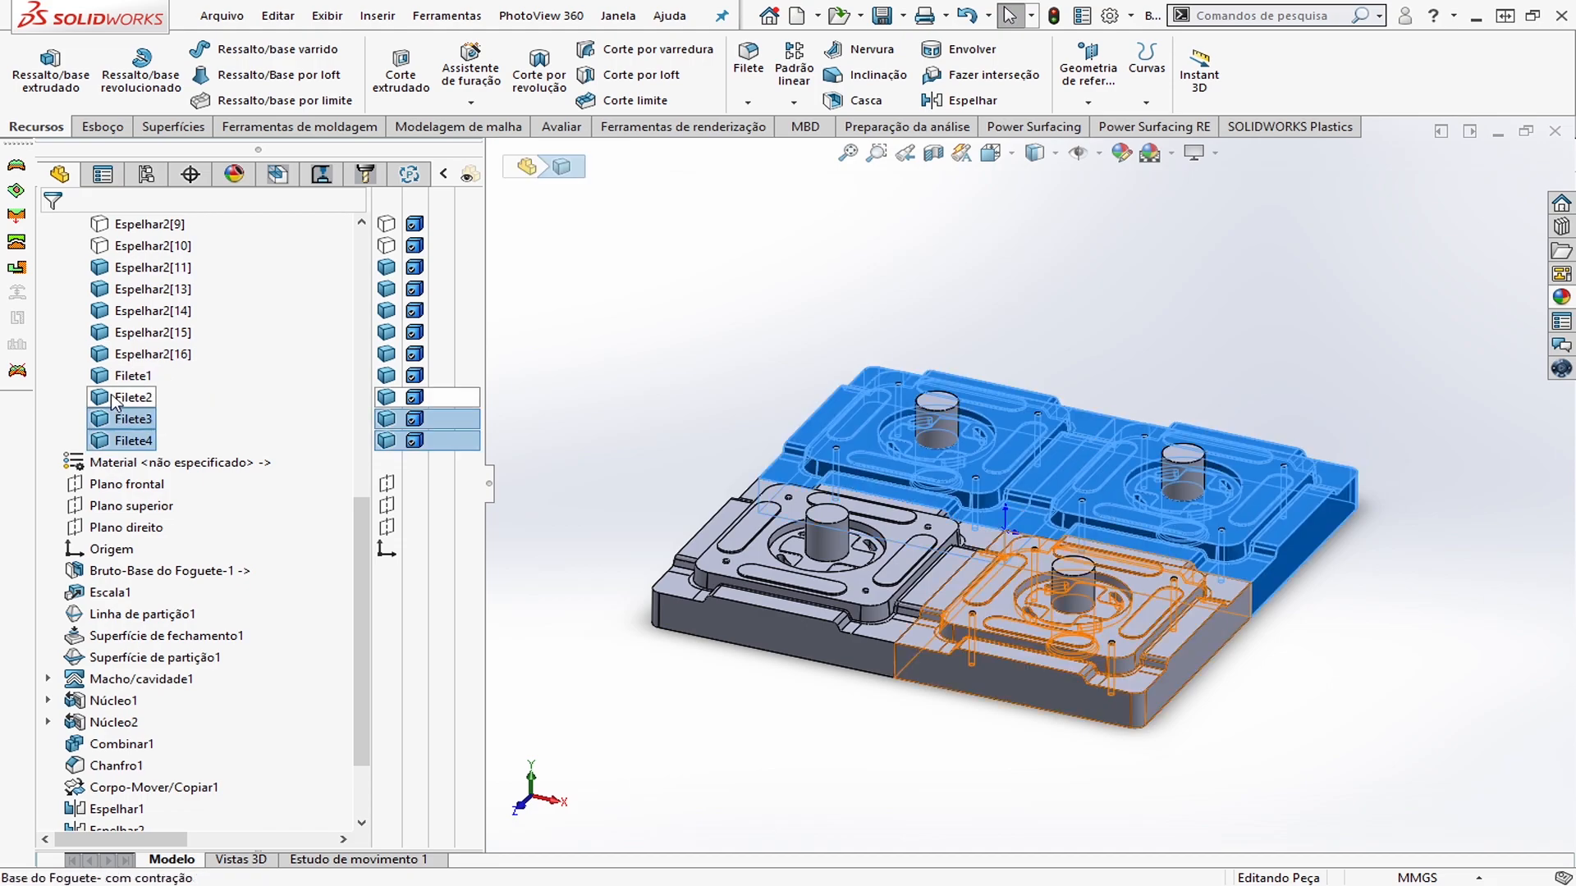
{"action": "left_click", "coordinate": [115, 399], "text": "ctrl"}
{"action": "left_click", "coordinate": [124, 378], "text": "ctrl"}
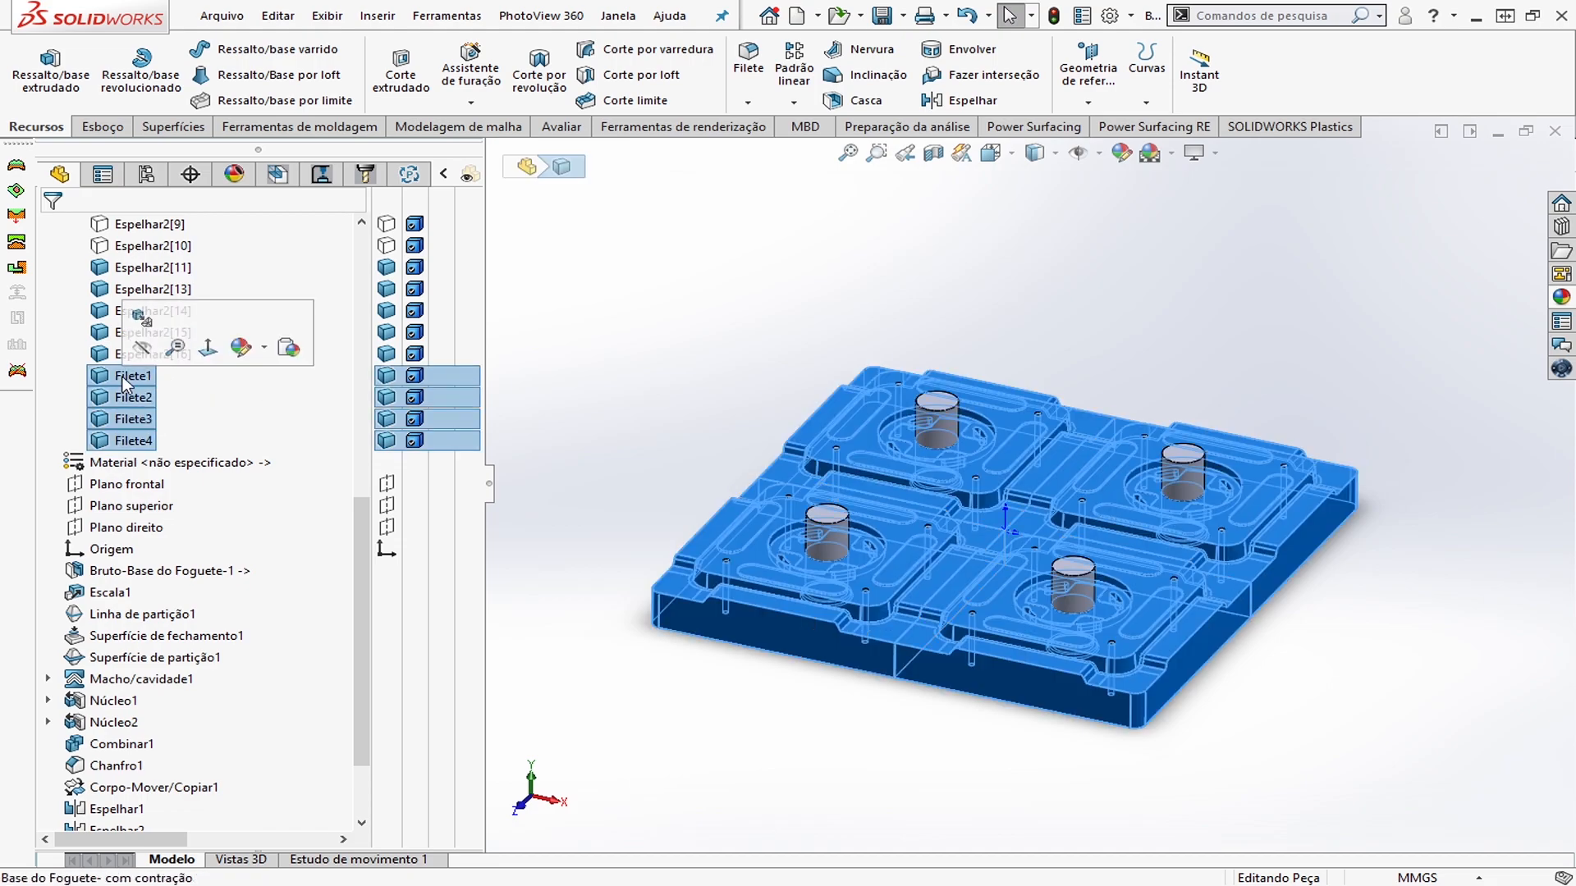
{"action": "right_click", "coordinate": [124, 379]}
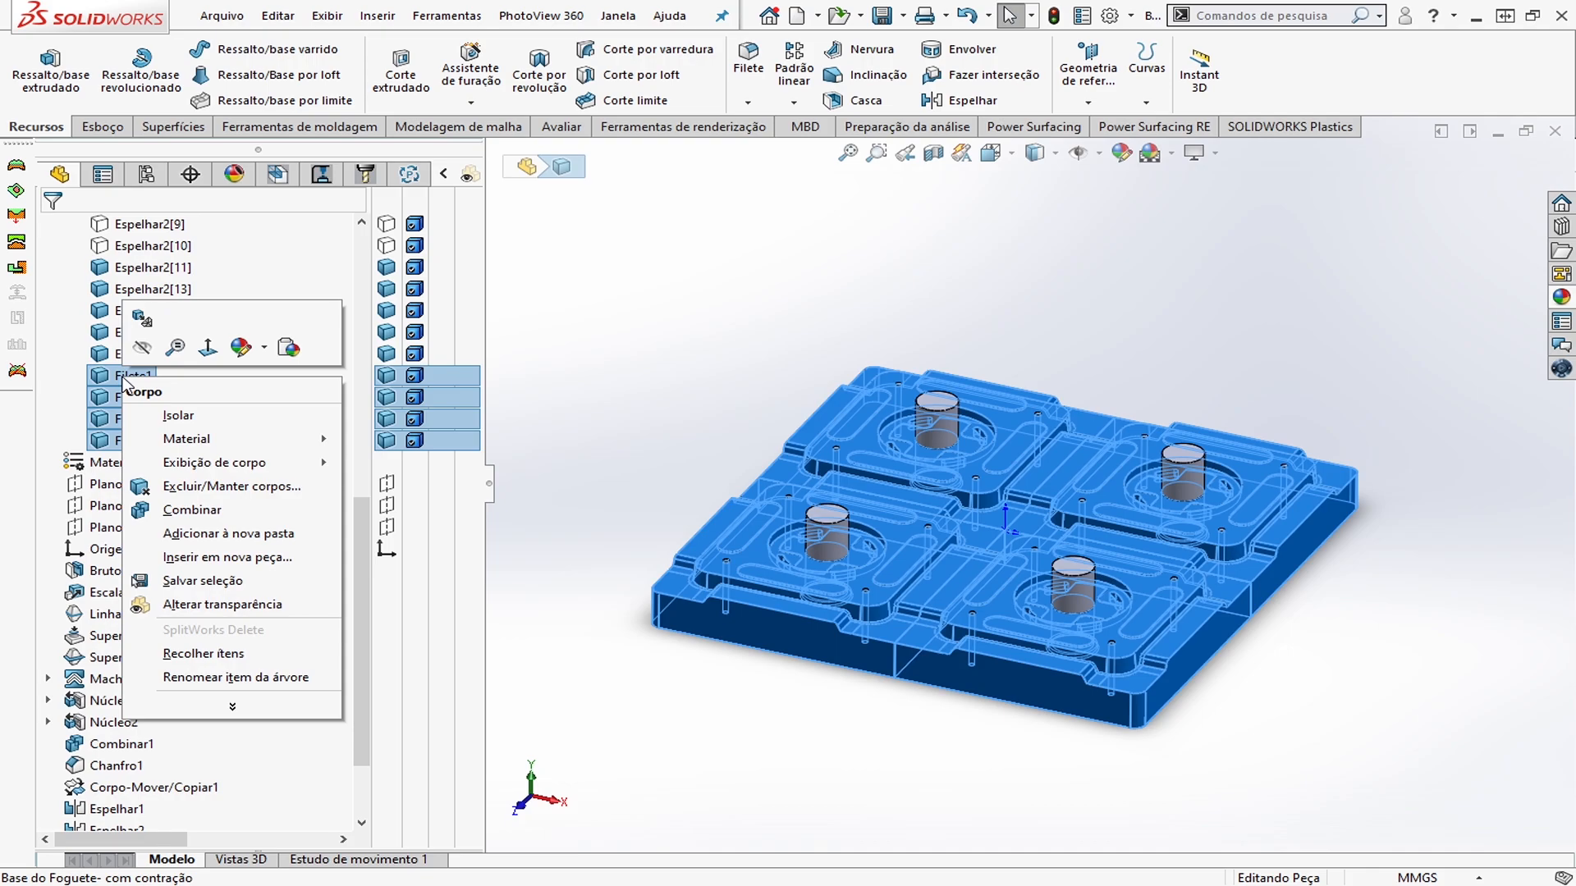
{"action": "left_click", "coordinate": [257, 560]}
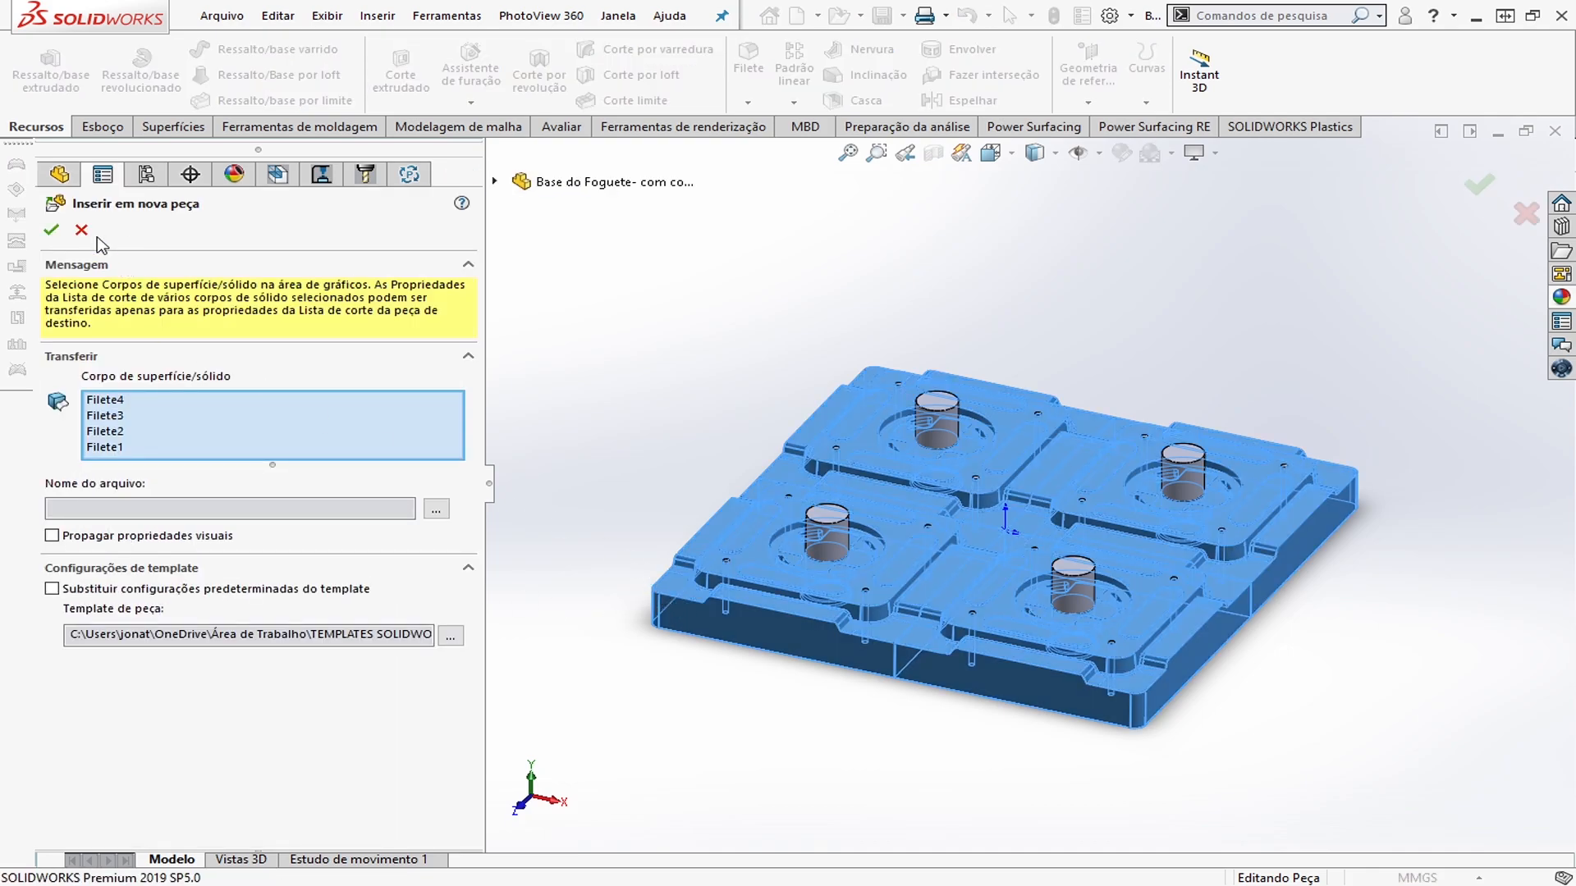
{"action": "left_click", "coordinate": [82, 230]}
Group the solid bodies Filete1 to Filete4 in a new folder named machos
{"action": "left_click", "coordinate": [132, 440]}
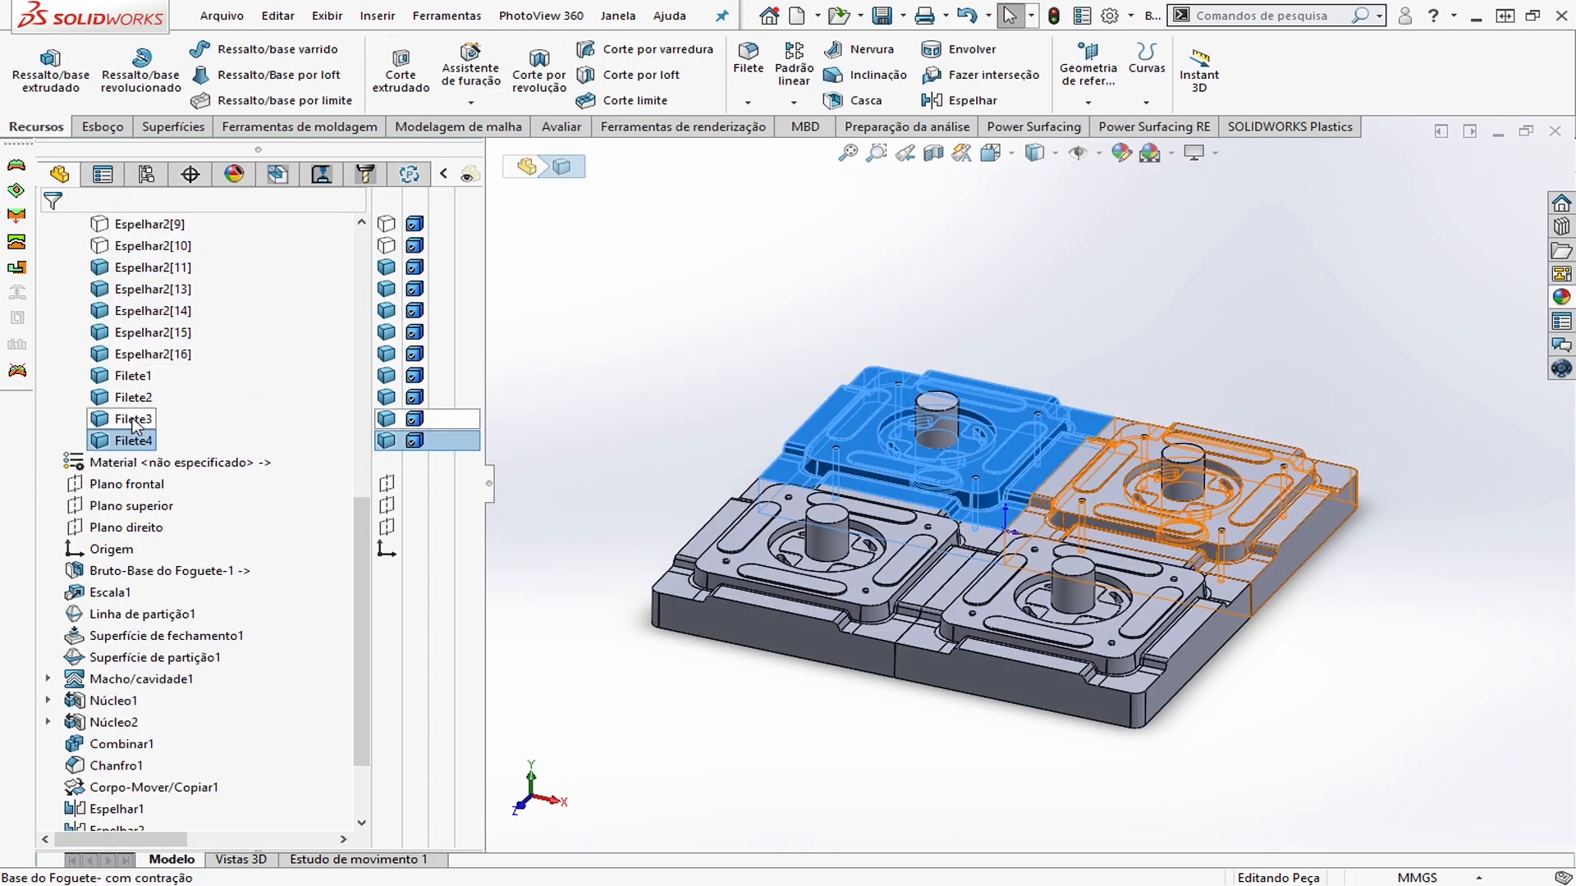
{"action": "left_click", "coordinate": [133, 399], "text": "shift"}
{"action": "left_click", "coordinate": [133, 375], "text": "ctrl"}
{"action": "right_click", "coordinate": [131, 378]}
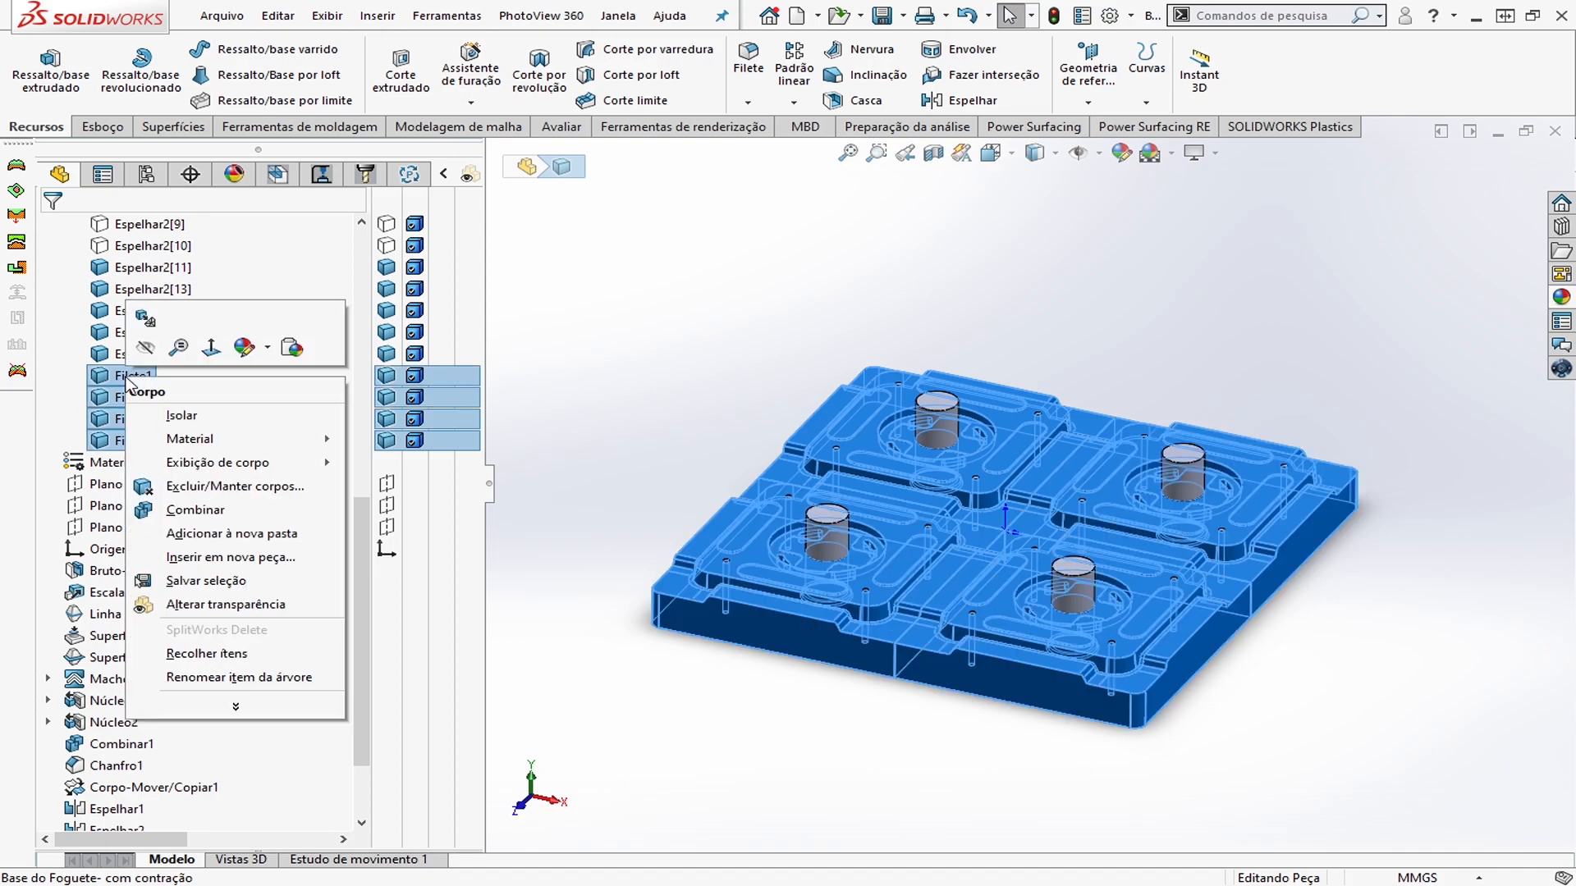
{"action": "left_click", "coordinate": [250, 535]}
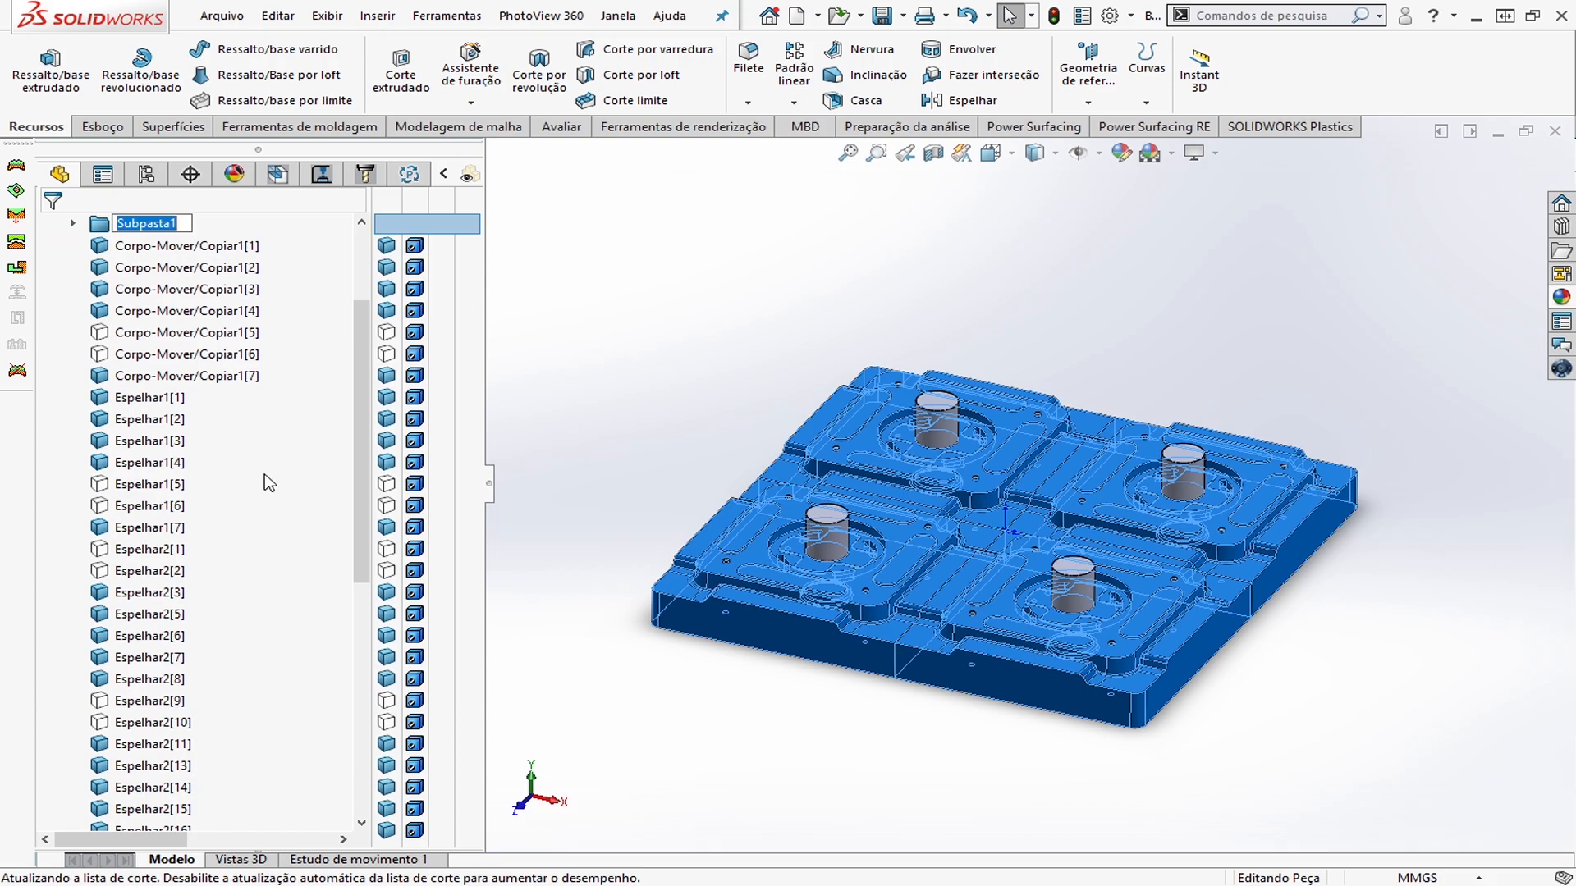
{"action": "type", "text": "machos"}
{"action": "left_click", "coordinate": [726, 293]}
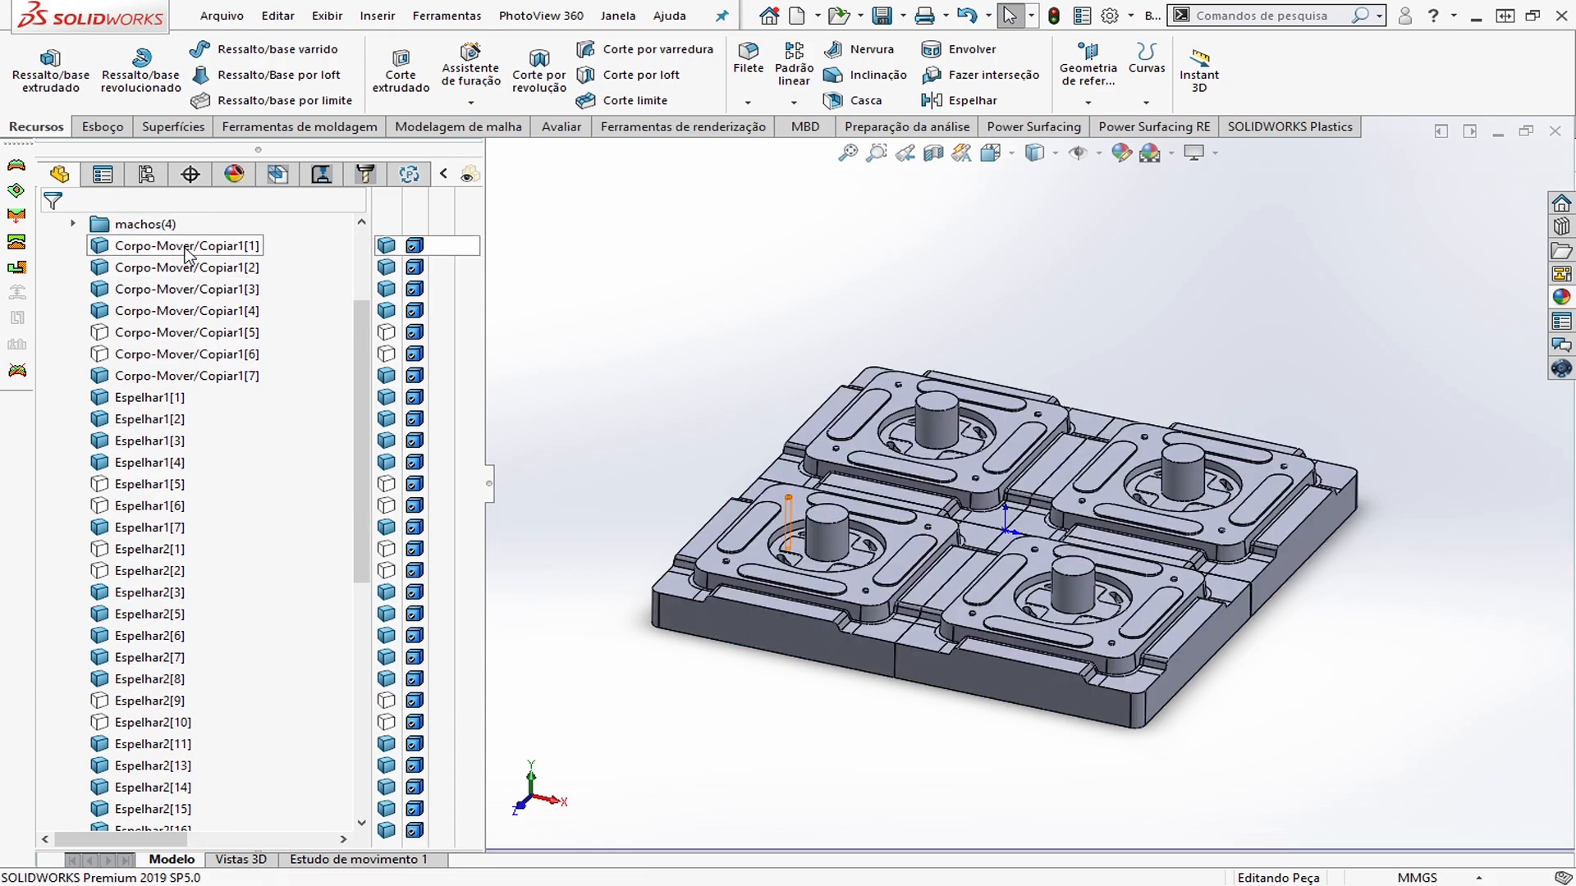
Hide the four core blocks in the machos folder, leaving the round cores and pins displayed
{"action": "scroll", "coordinate": [354, 293], "scroll_direction": "up", "scroll_amount": 1}
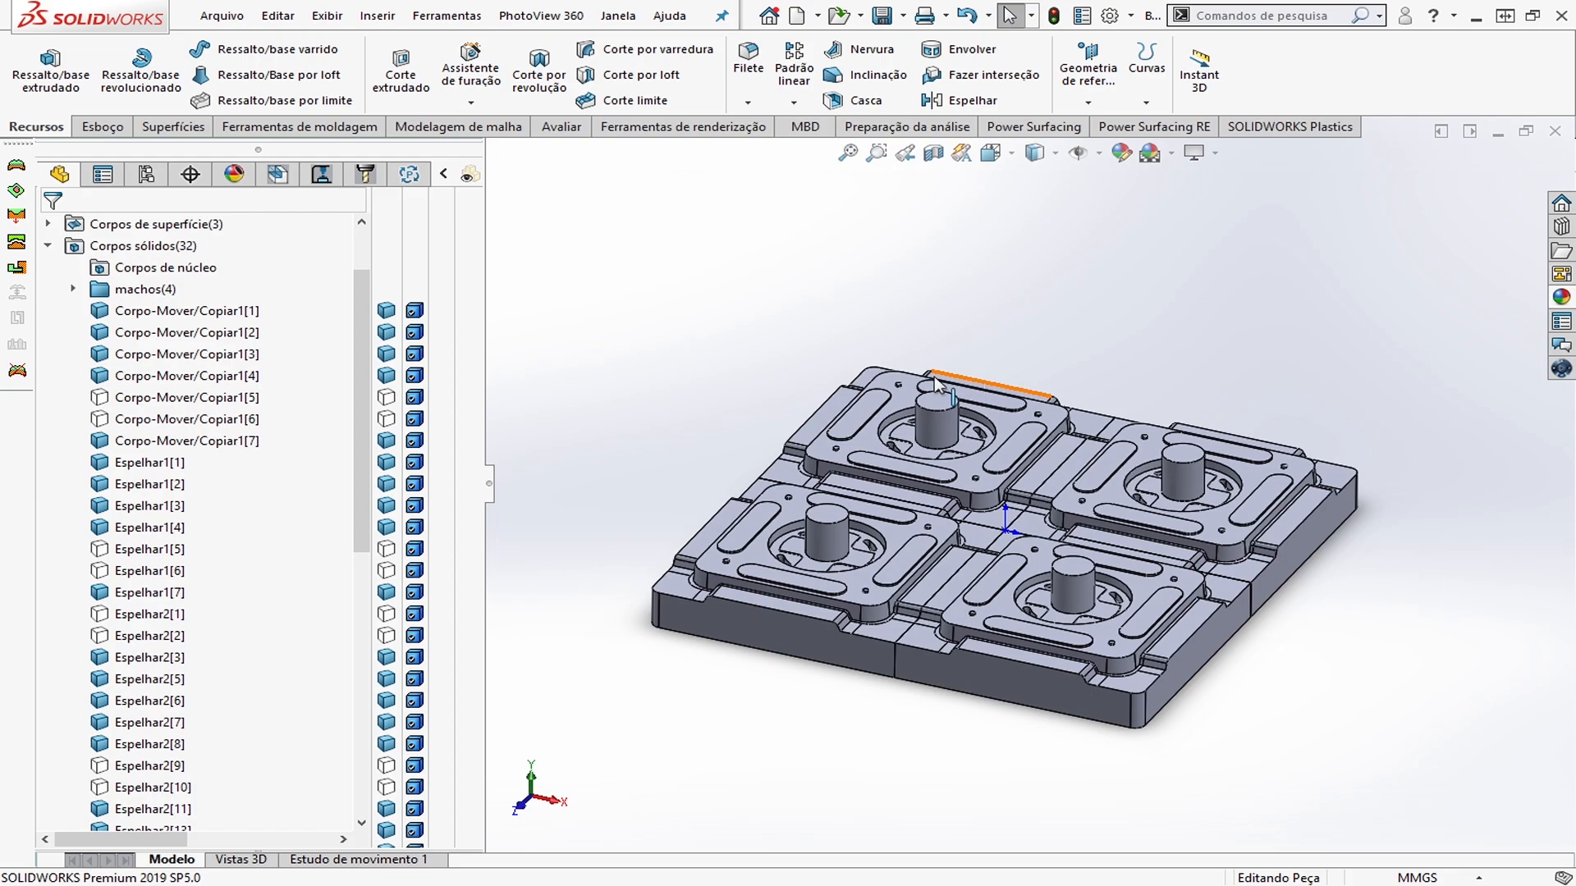
{"action": "mouse_move", "coordinate": [414, 295]}
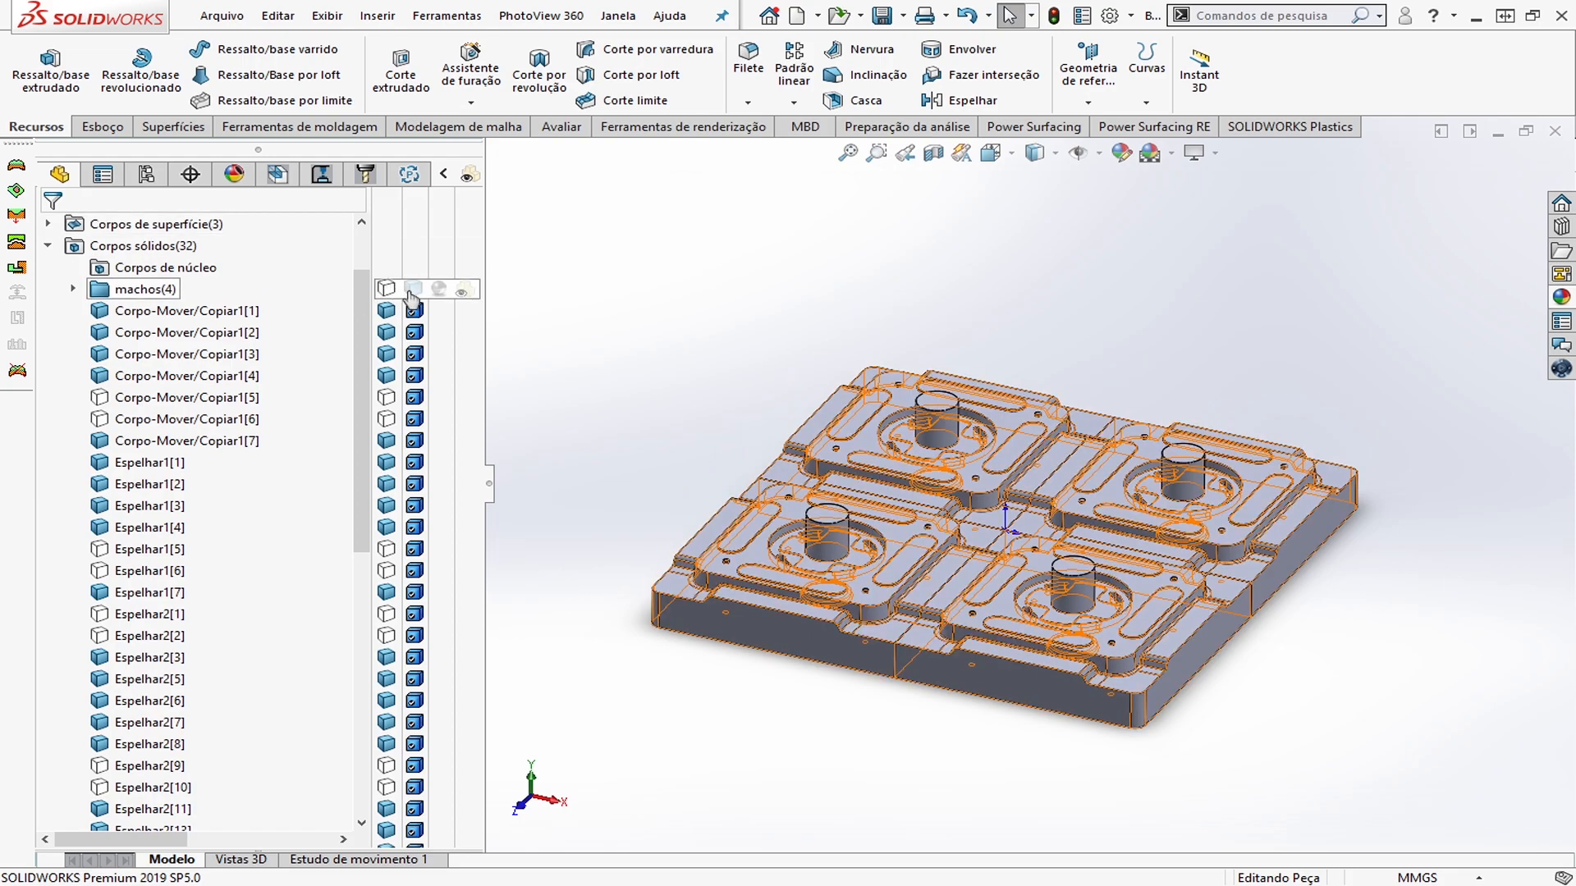
{"action": "left_click", "coordinate": [411, 290]}
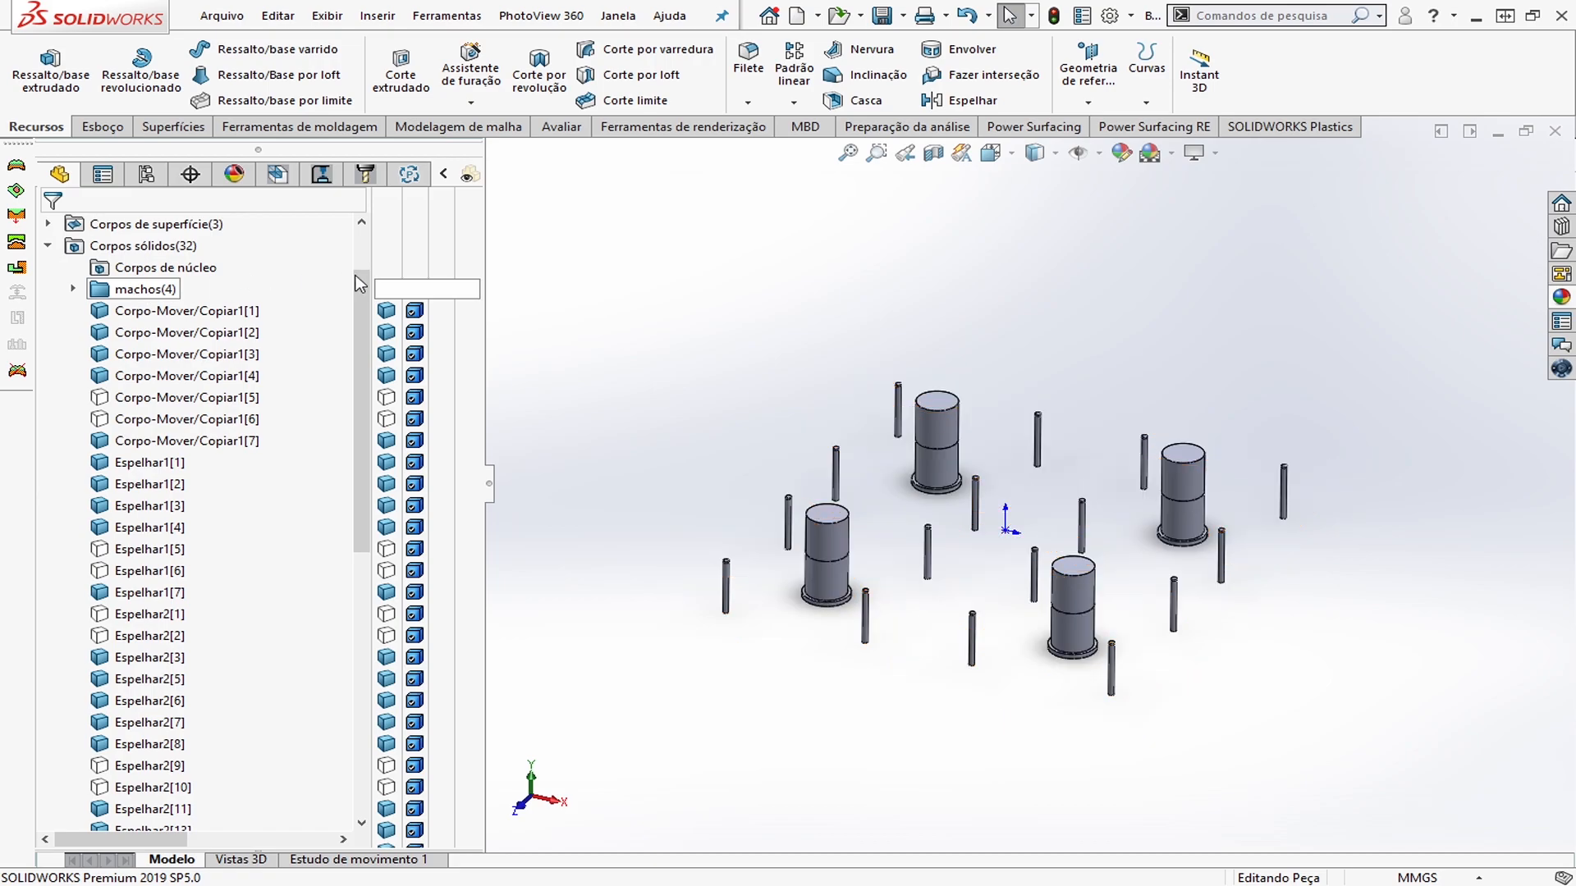
{"action": "left_click", "coordinate": [386, 290]}
{"action": "left_click", "coordinate": [815, 335]}
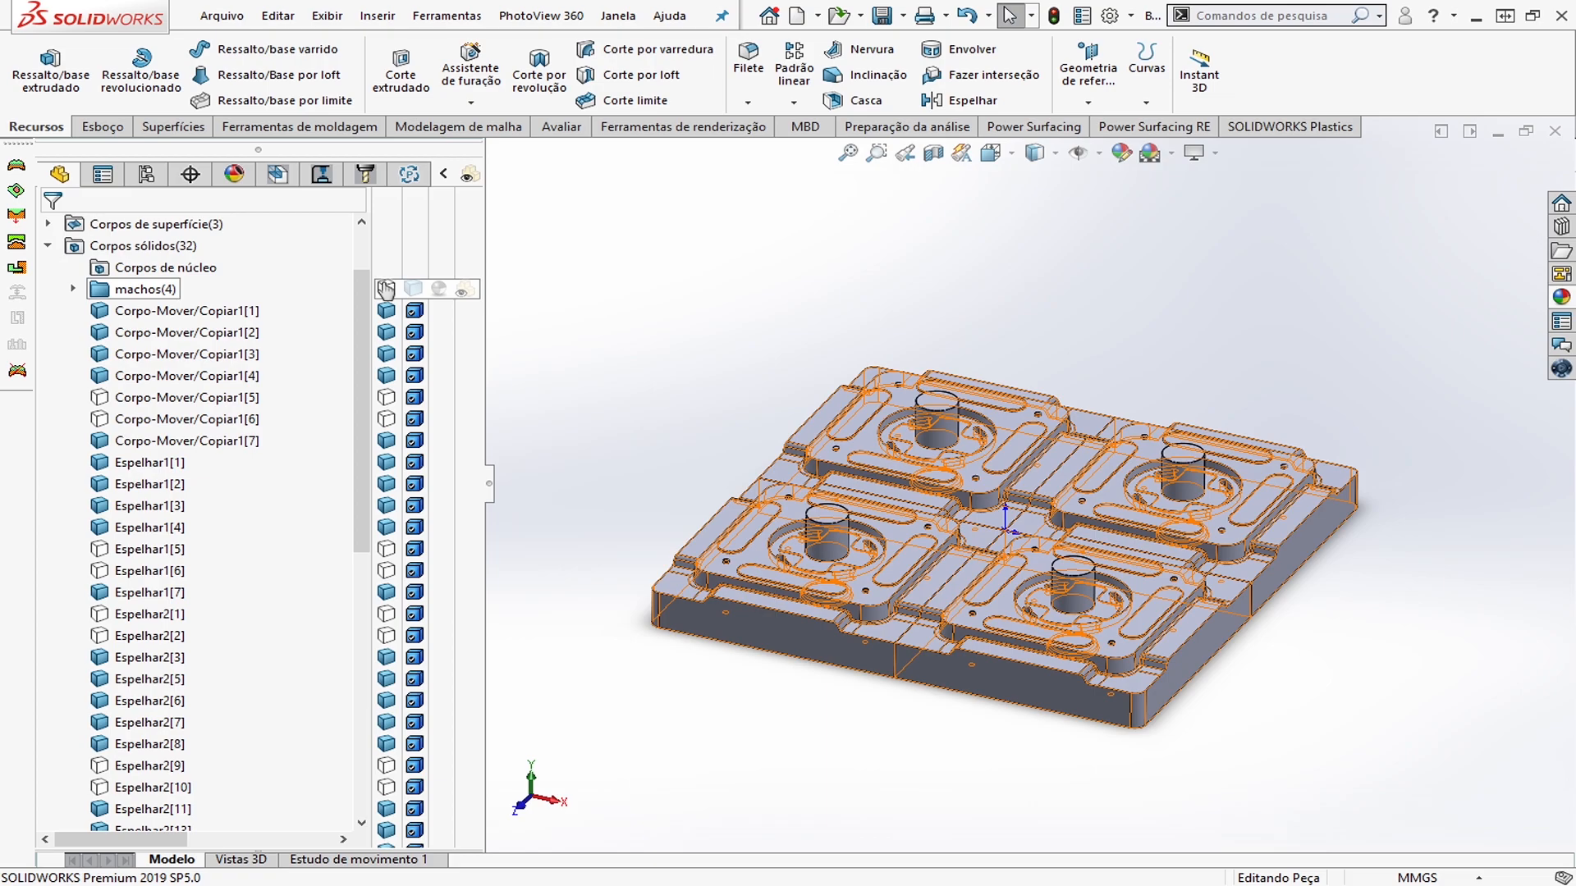
{"action": "left_click", "coordinate": [385, 289]}
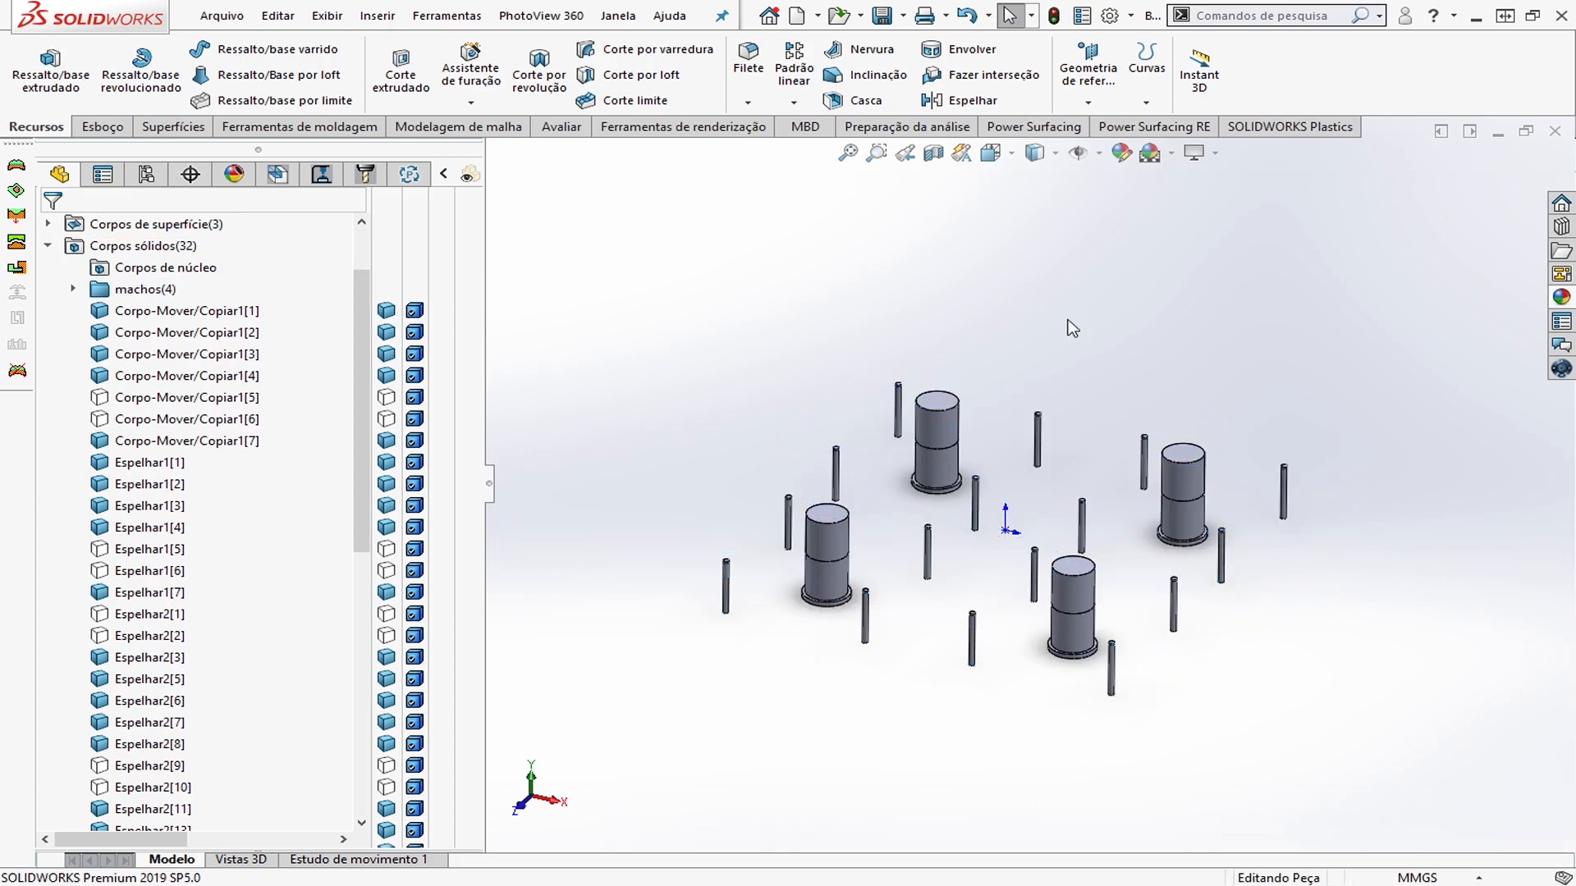
Group the twenty visible round cores and pins in a new solid-body folder named postiços
{"action": "scroll", "coordinate": [143, 453], "scroll_direction": "down", "scroll_amount": 7}
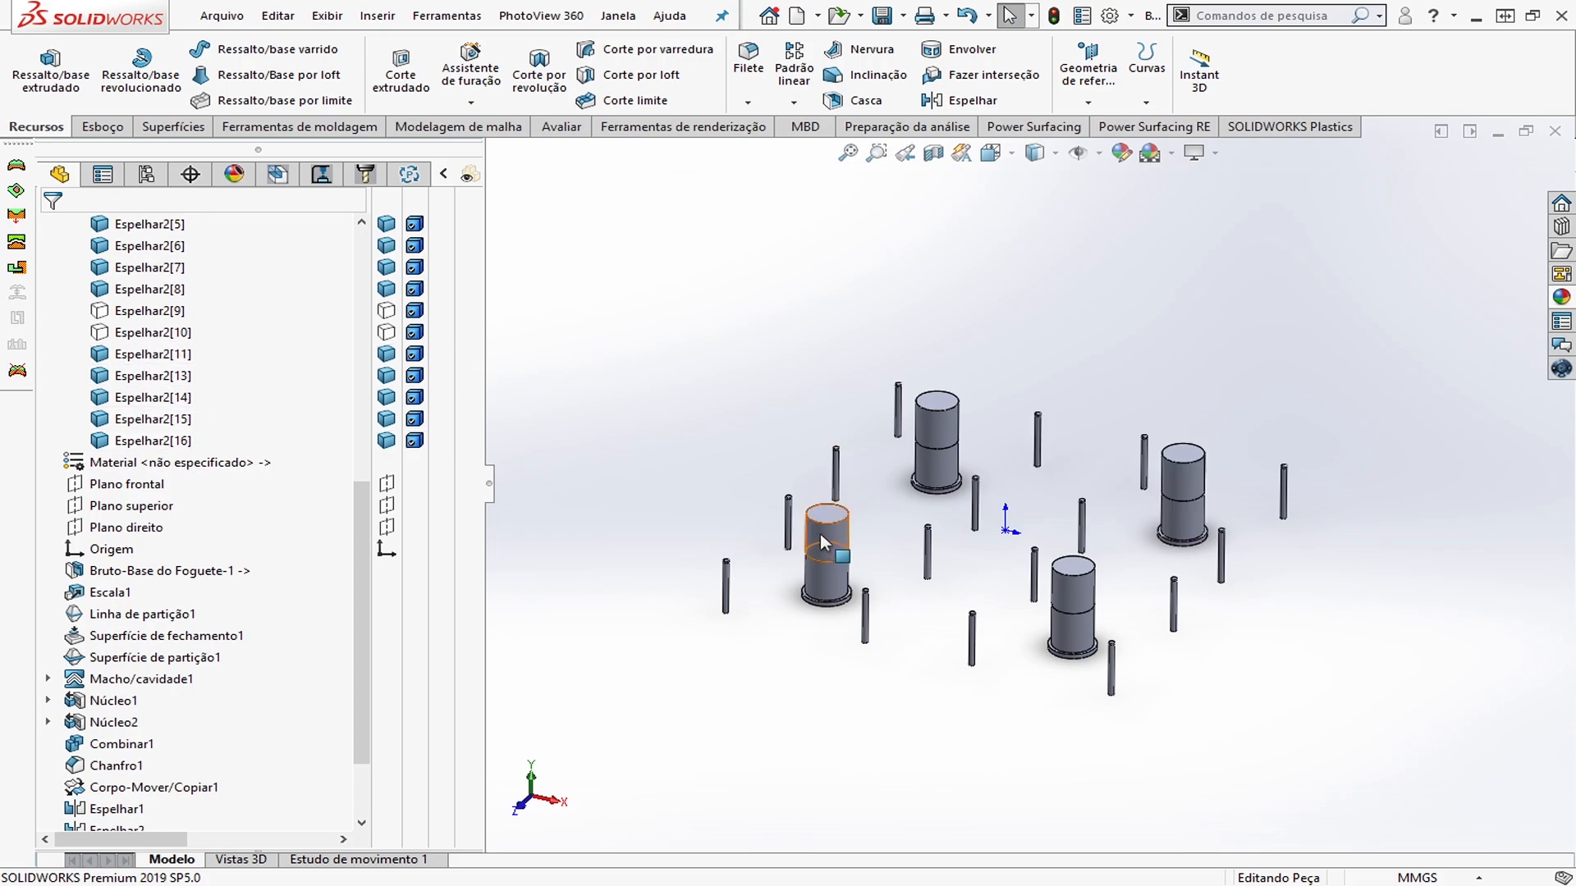
{"action": "left_click", "coordinate": [156, 354]}
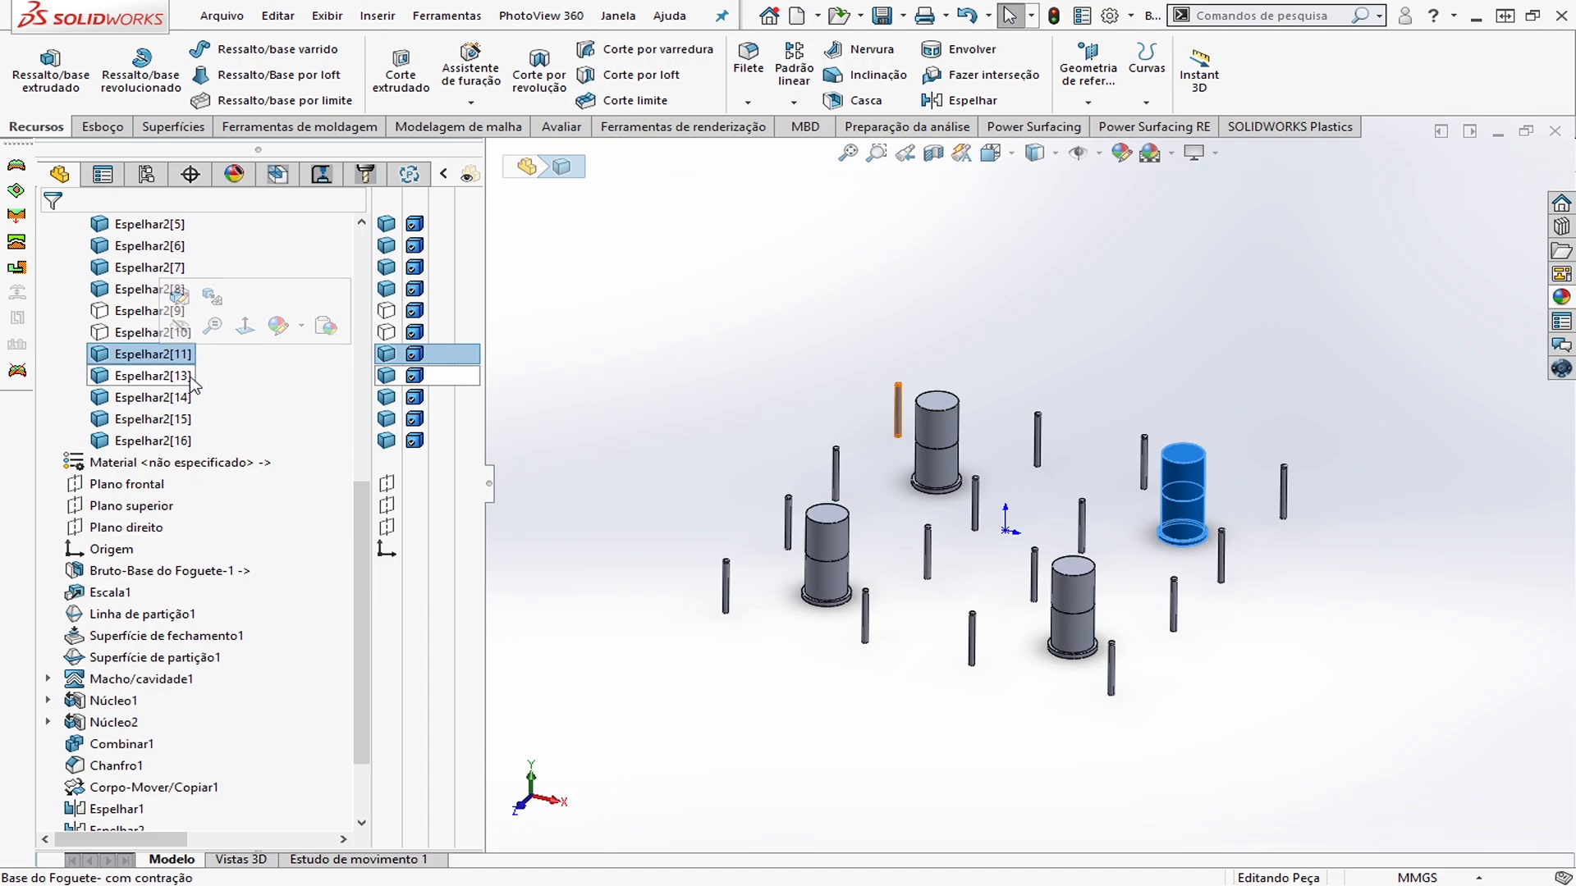
{"action": "left_click", "coordinate": [138, 441]}
{"action": "left_click", "coordinate": [124, 420], "text": "ctrl"}
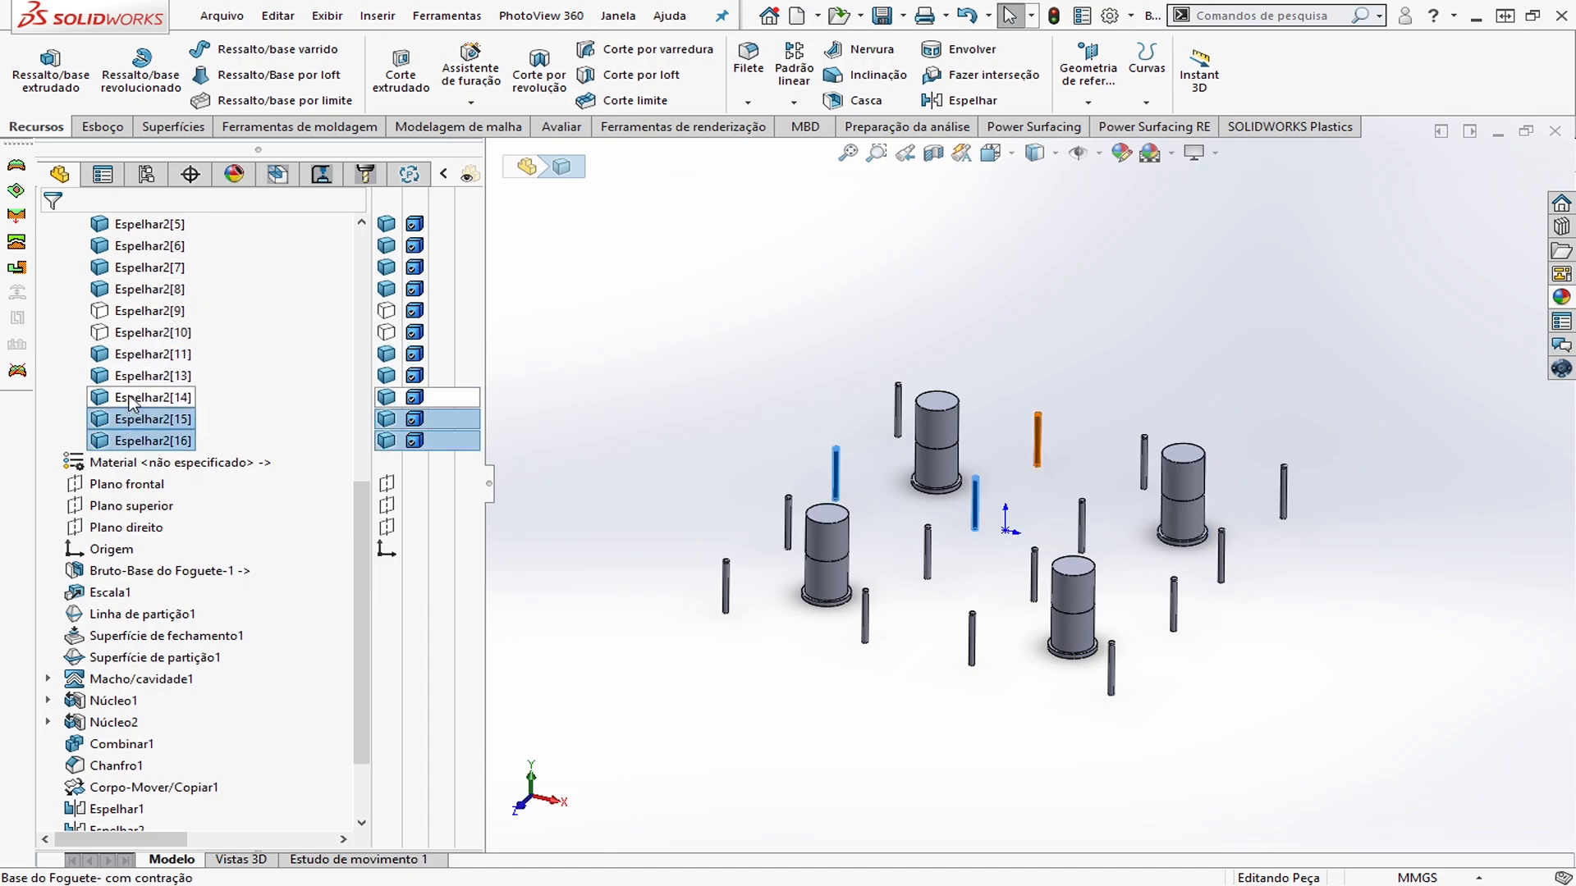
{"action": "left_click", "coordinate": [131, 398], "text": "ctrl"}
{"action": "scroll", "coordinate": [135, 358], "scroll_direction": "up", "scroll_amount": 3}
{"action": "left_click", "coordinate": [141, 484], "text": "ctrl"}
{"action": "left_click", "coordinate": [143, 463], "text": "ctrl"}
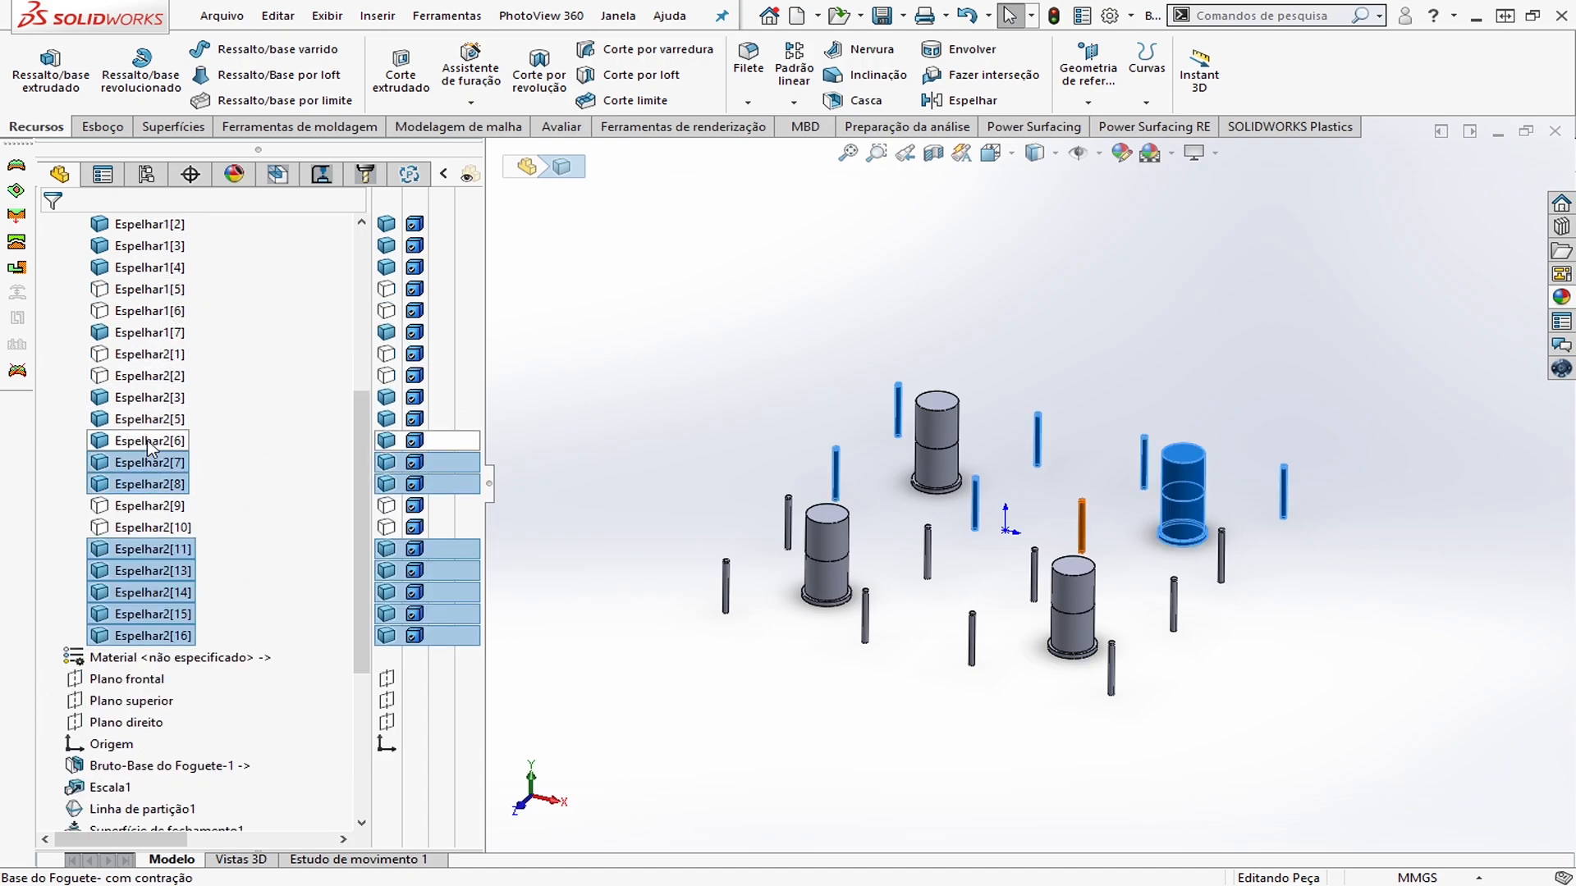
{"action": "left_click", "coordinate": [144, 443], "text": "ctrl"}
{"action": "left_click", "coordinate": [145, 420], "text": "ctrl"}
{"action": "left_click", "coordinate": [148, 399], "text": "ctrl"}
{"action": "left_click", "coordinate": [158, 334], "text": "ctrl"}
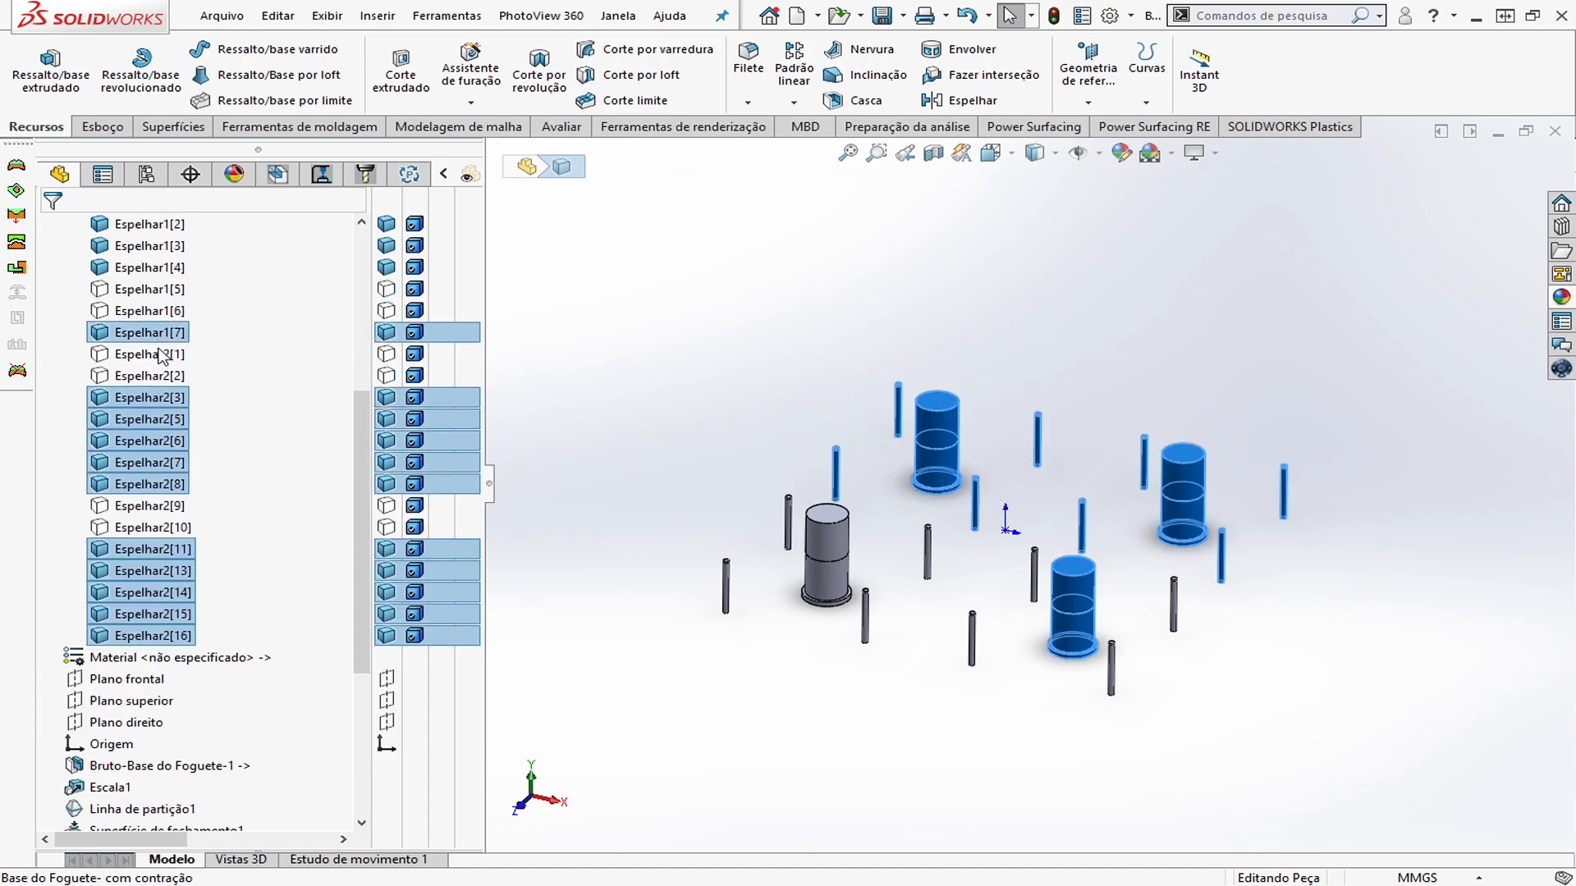
{"action": "scroll", "coordinate": [161, 352], "scroll_direction": "up", "scroll_amount": 4}
{"action": "left_click", "coordinate": [151, 507], "text": "ctrl"}
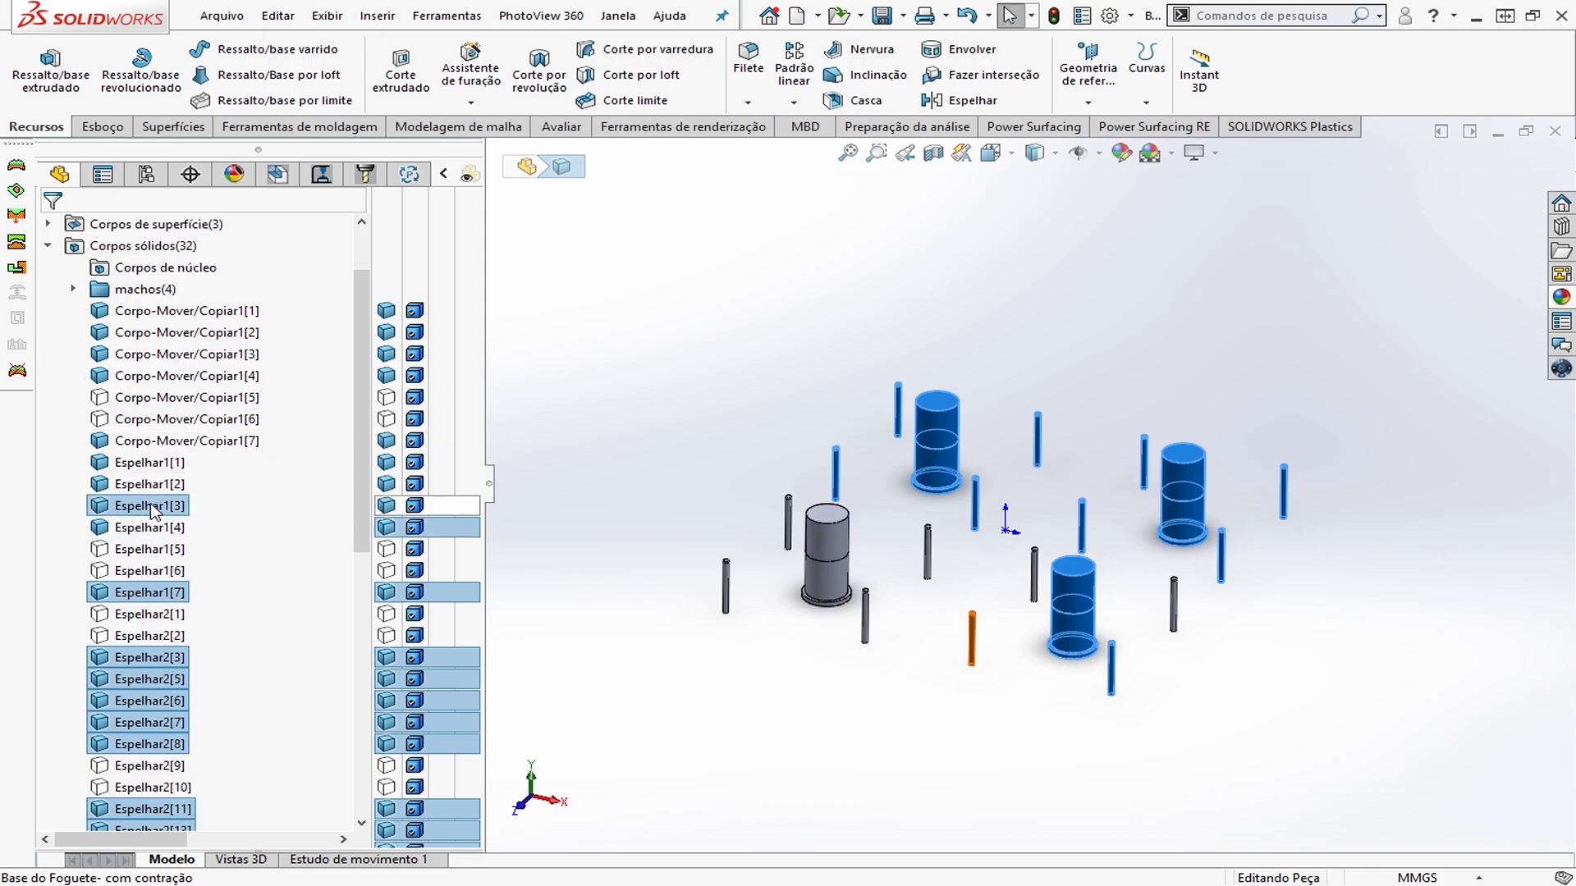
{"action": "left_click", "coordinate": [147, 528], "text": "ctrl"}
{"action": "left_click", "coordinate": [148, 485], "text": "ctrl"}
{"action": "left_click", "coordinate": [149, 462], "text": "ctrl"}
{"action": "left_click", "coordinate": [156, 441], "text": "ctrl"}
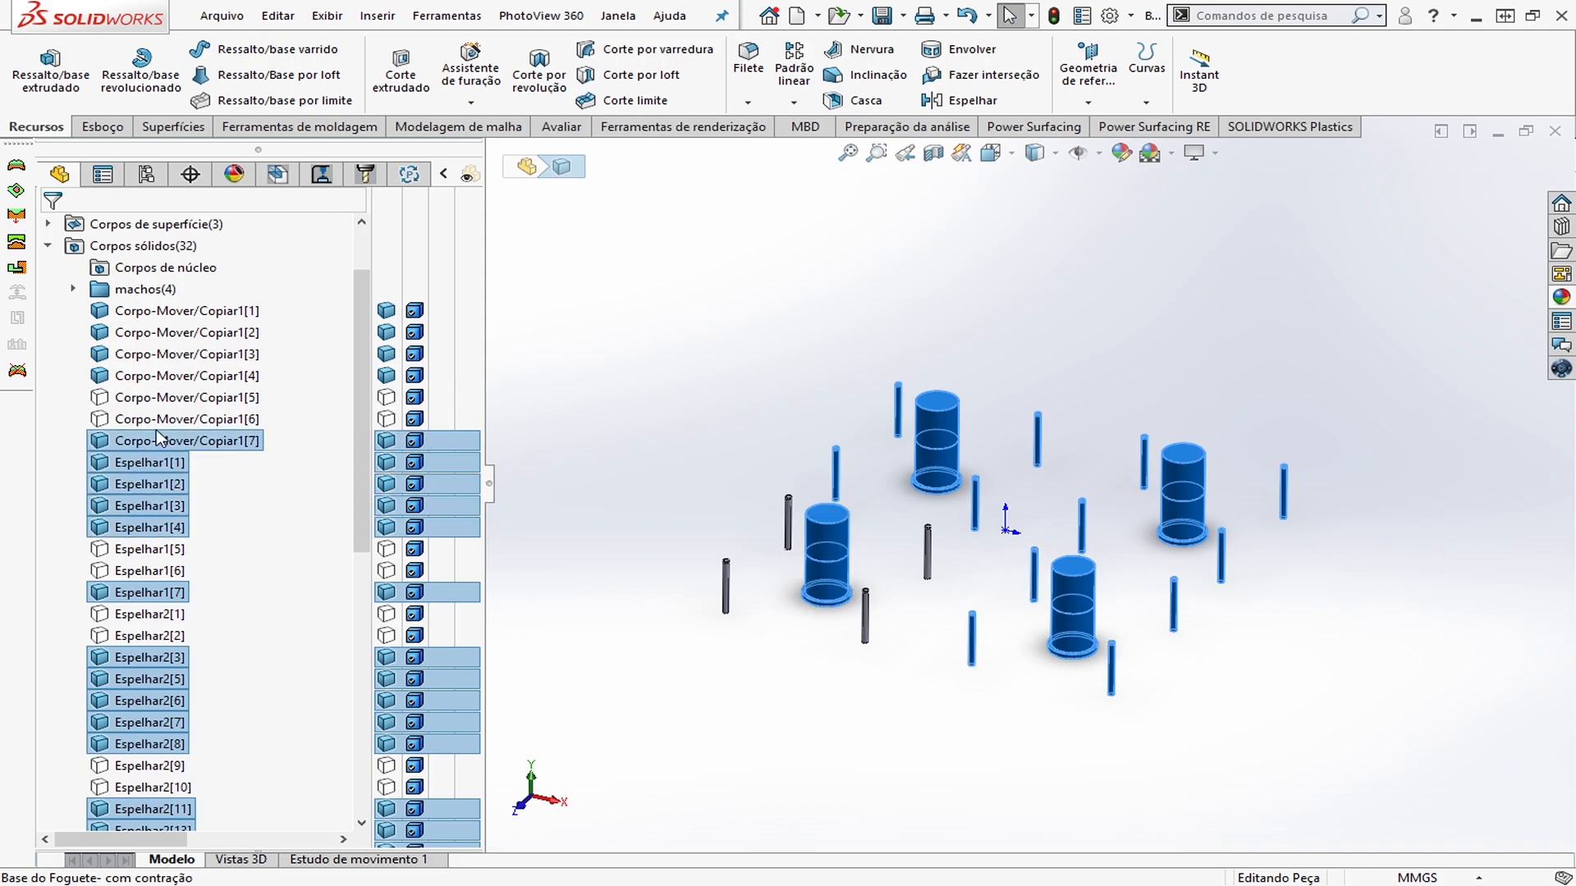
{"action": "left_click", "coordinate": [166, 375], "text": "ctrl"}
{"action": "left_click", "coordinate": [170, 354], "text": "ctrl"}
{"action": "left_click", "coordinate": [177, 333], "text": "ctrl"}
{"action": "left_click", "coordinate": [181, 316], "text": "ctrl"}
{"action": "right_click", "coordinate": [181, 316]}
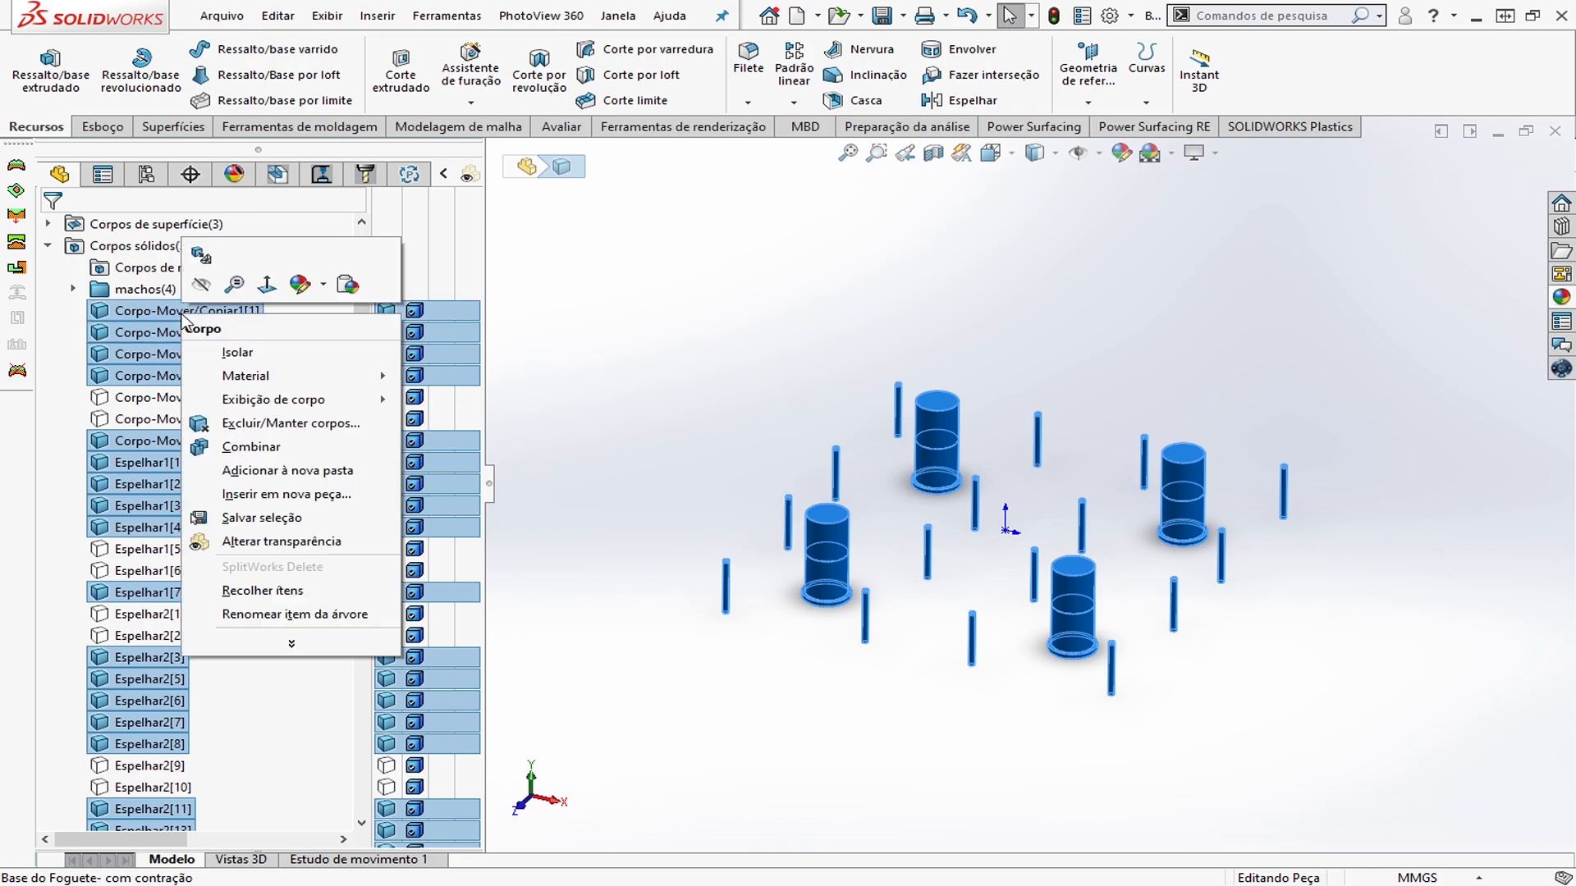
{"action": "left_click", "coordinate": [329, 476]}
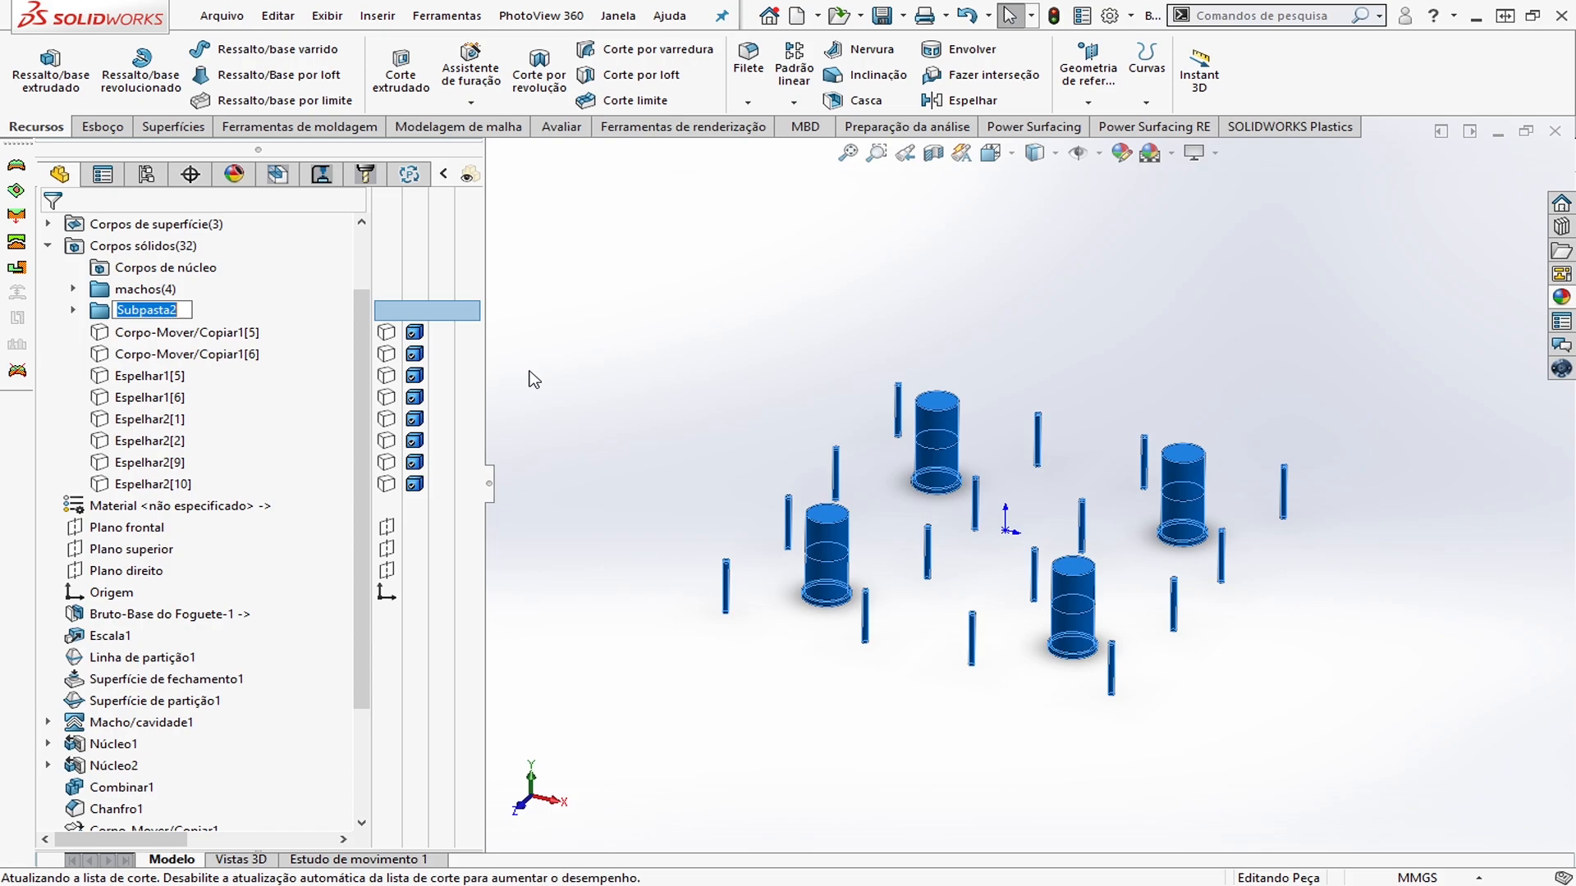
{"action": "type", "text": "postiços"}
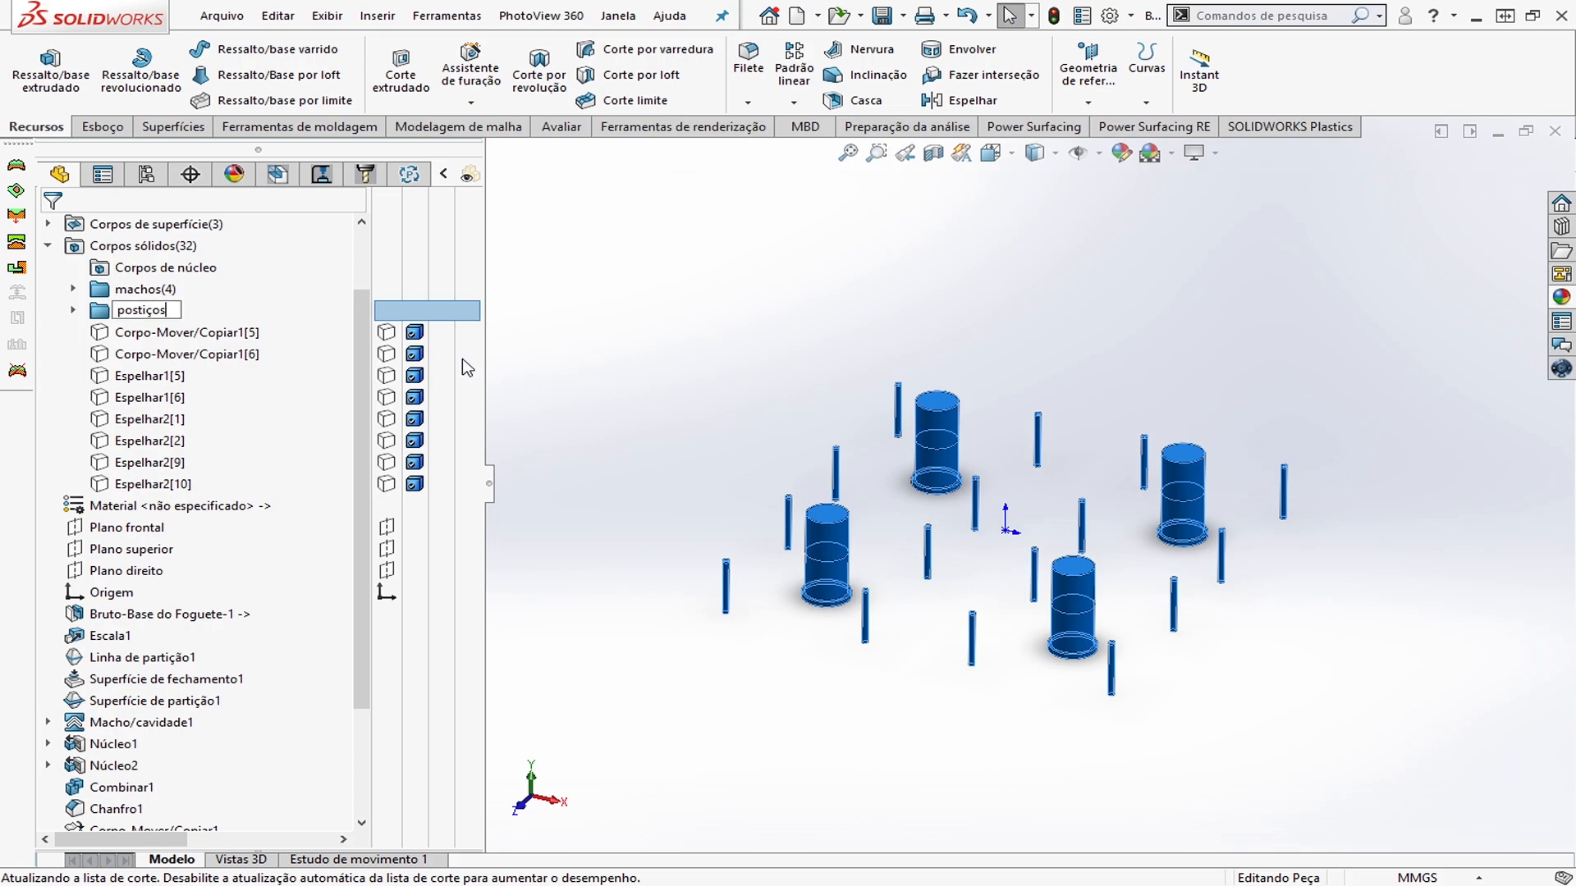
{"action": "left_click", "coordinate": [665, 291]}
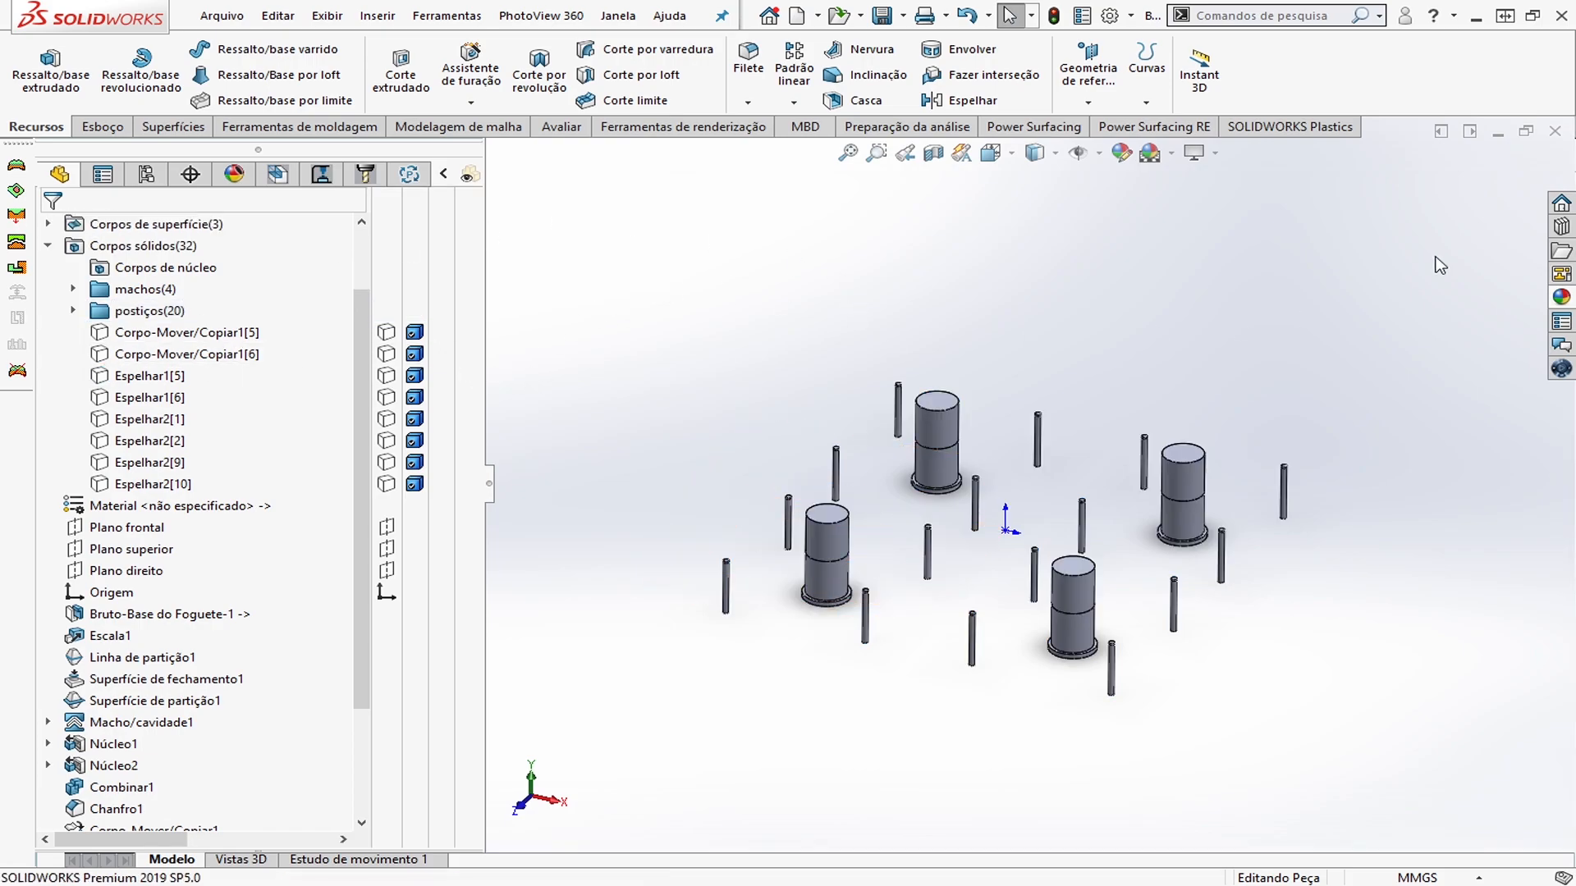
Hide all the round cores and pins in the postiços folder
{"action": "left_click", "coordinate": [386, 310]}
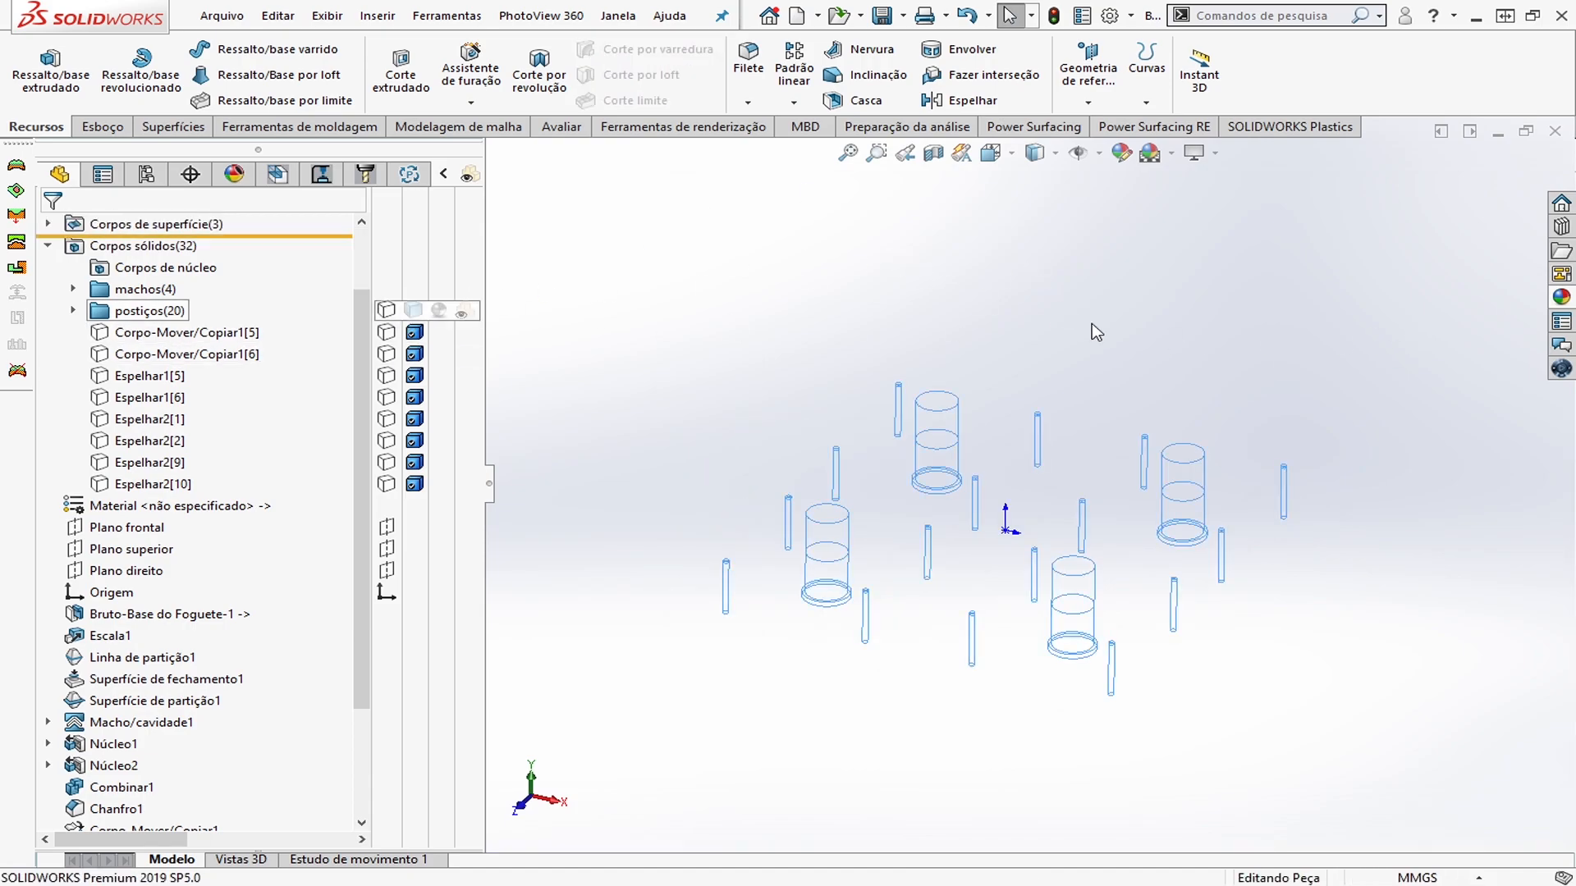
{"action": "left_click", "coordinate": [387, 311]}
{"action": "key", "text": "ctrl+a"}
{"action": "key", "text": "Tab"}
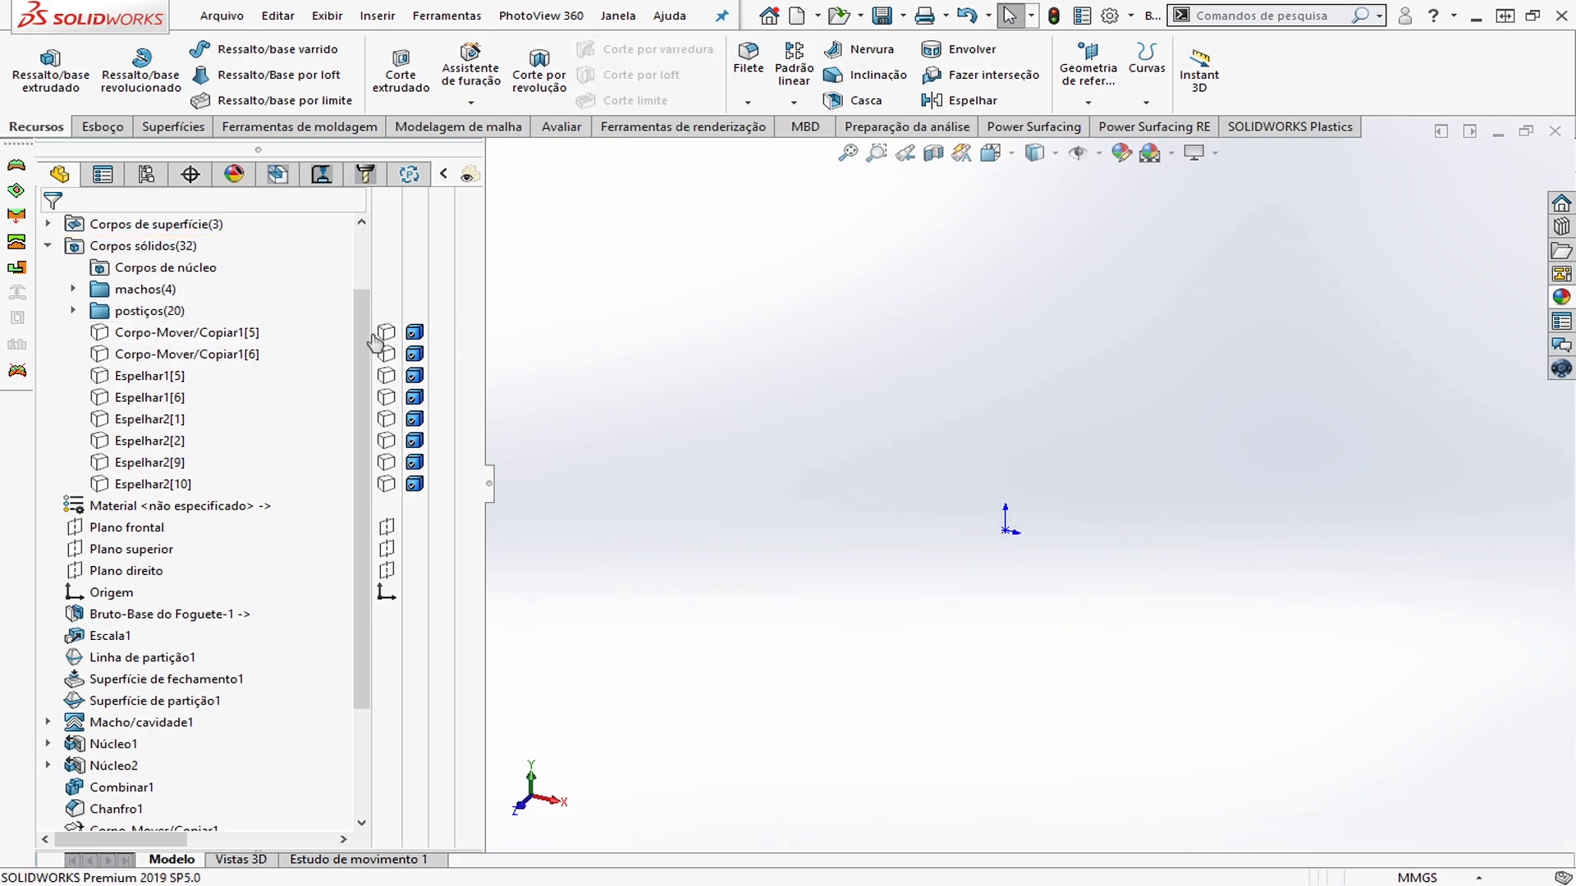
Show the four molded product bodies Corpo-Mover/Copiar1[5], Espelhar1[5], Espelhar2[1] and Espelhar2[9]
{"action": "left_click", "coordinate": [386, 333]}
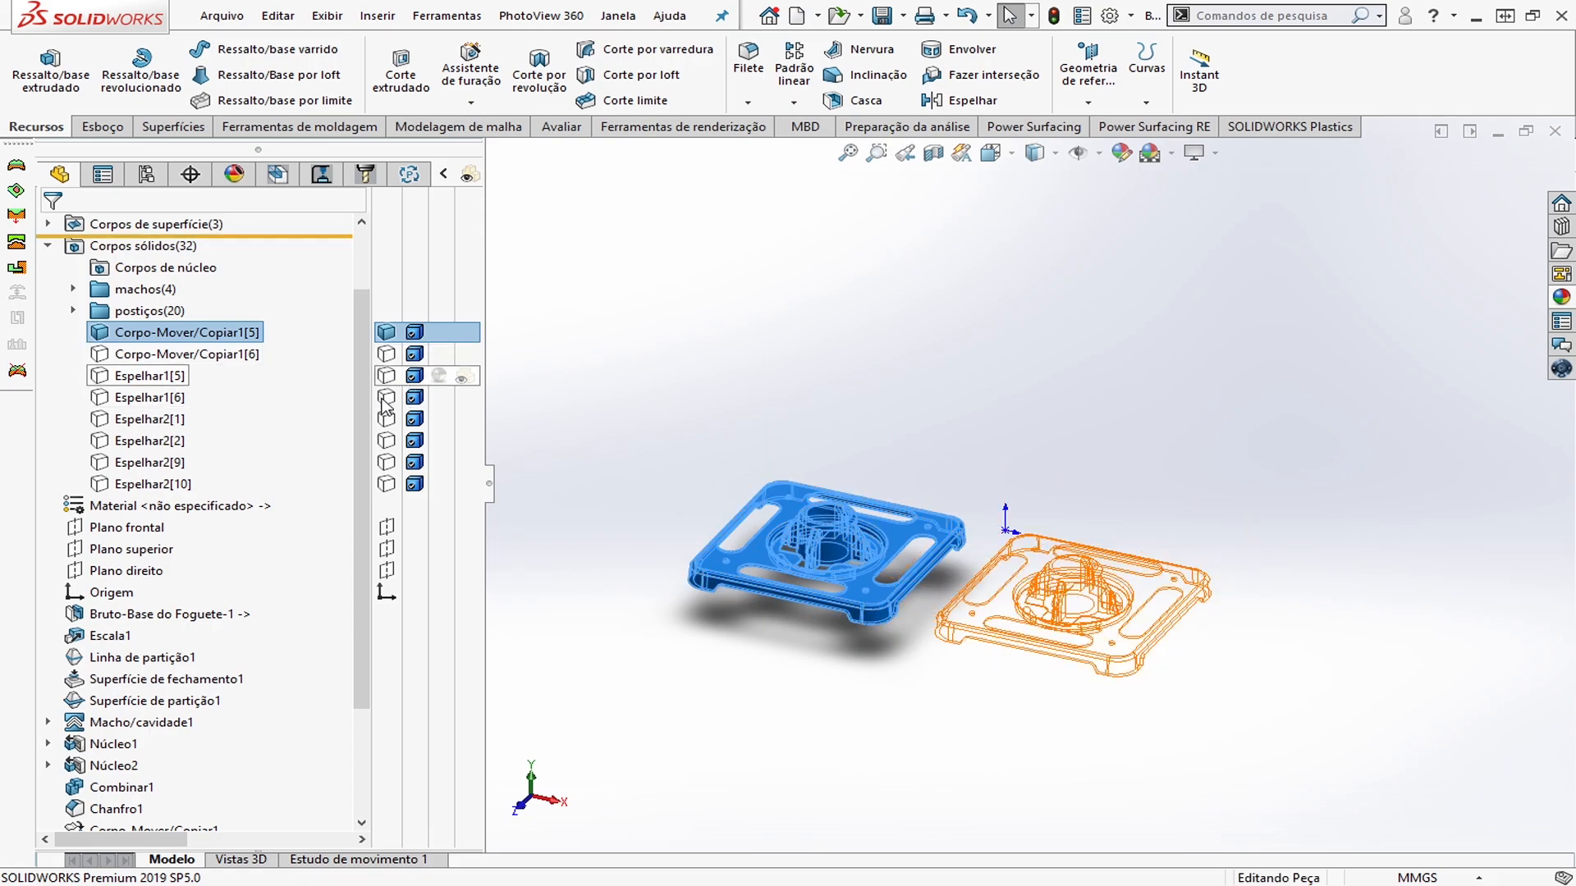
{"action": "left_click", "coordinate": [386, 375]}
{"action": "left_click", "coordinate": [387, 418]}
{"action": "left_click", "coordinate": [386, 462]}
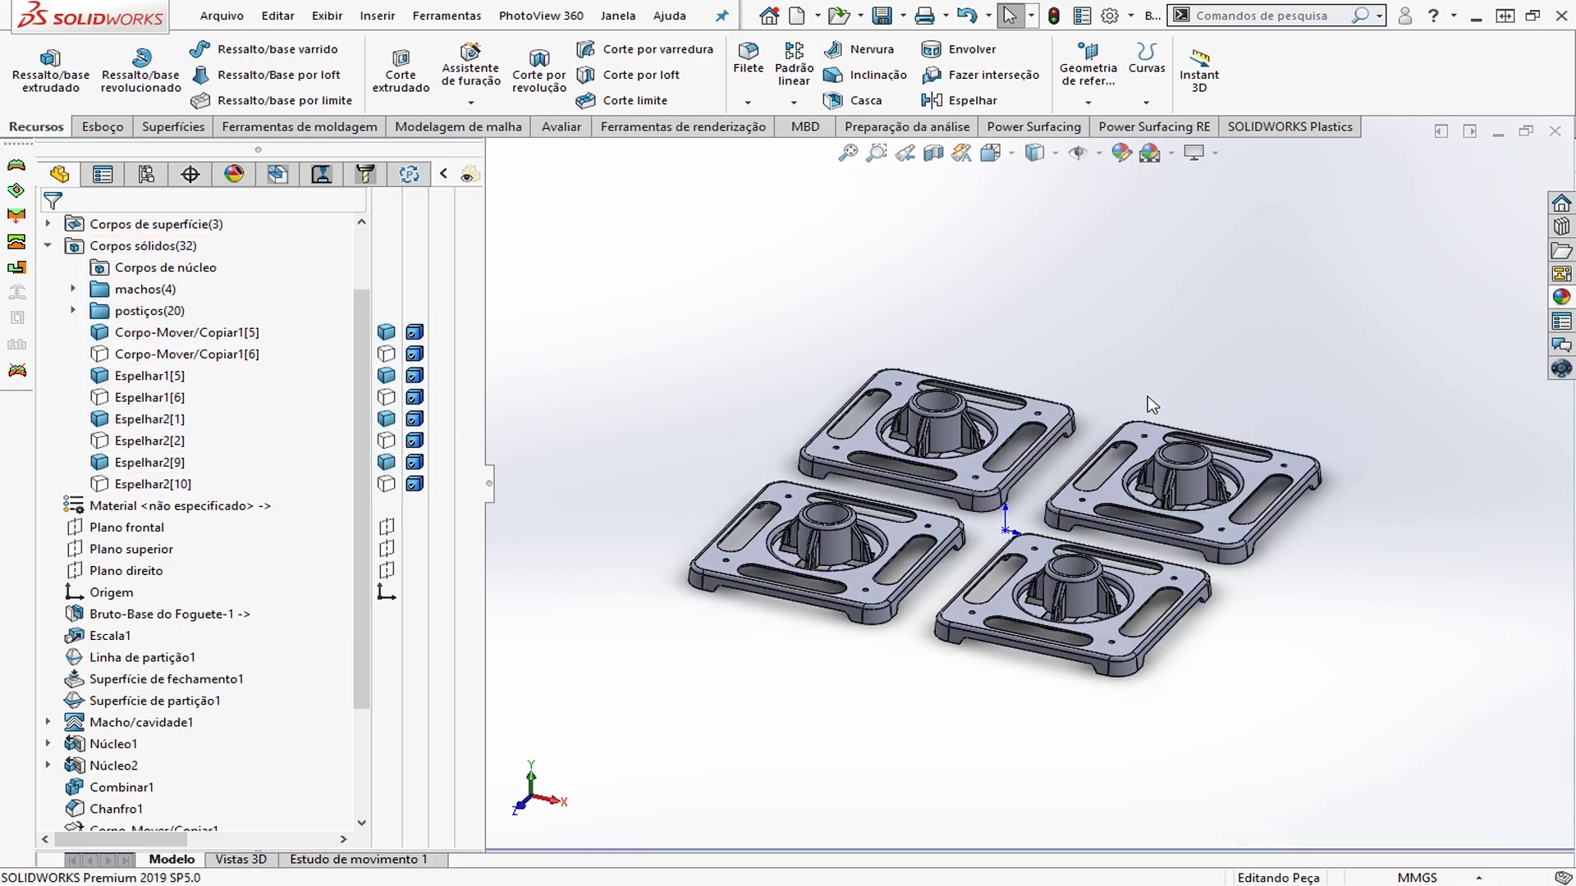
Group the four visible rocket base product bodies in a new folder named produto
{"action": "left_click", "coordinate": [139, 332]}
{"action": "left_click", "coordinate": [144, 375], "text": "ctrl"}
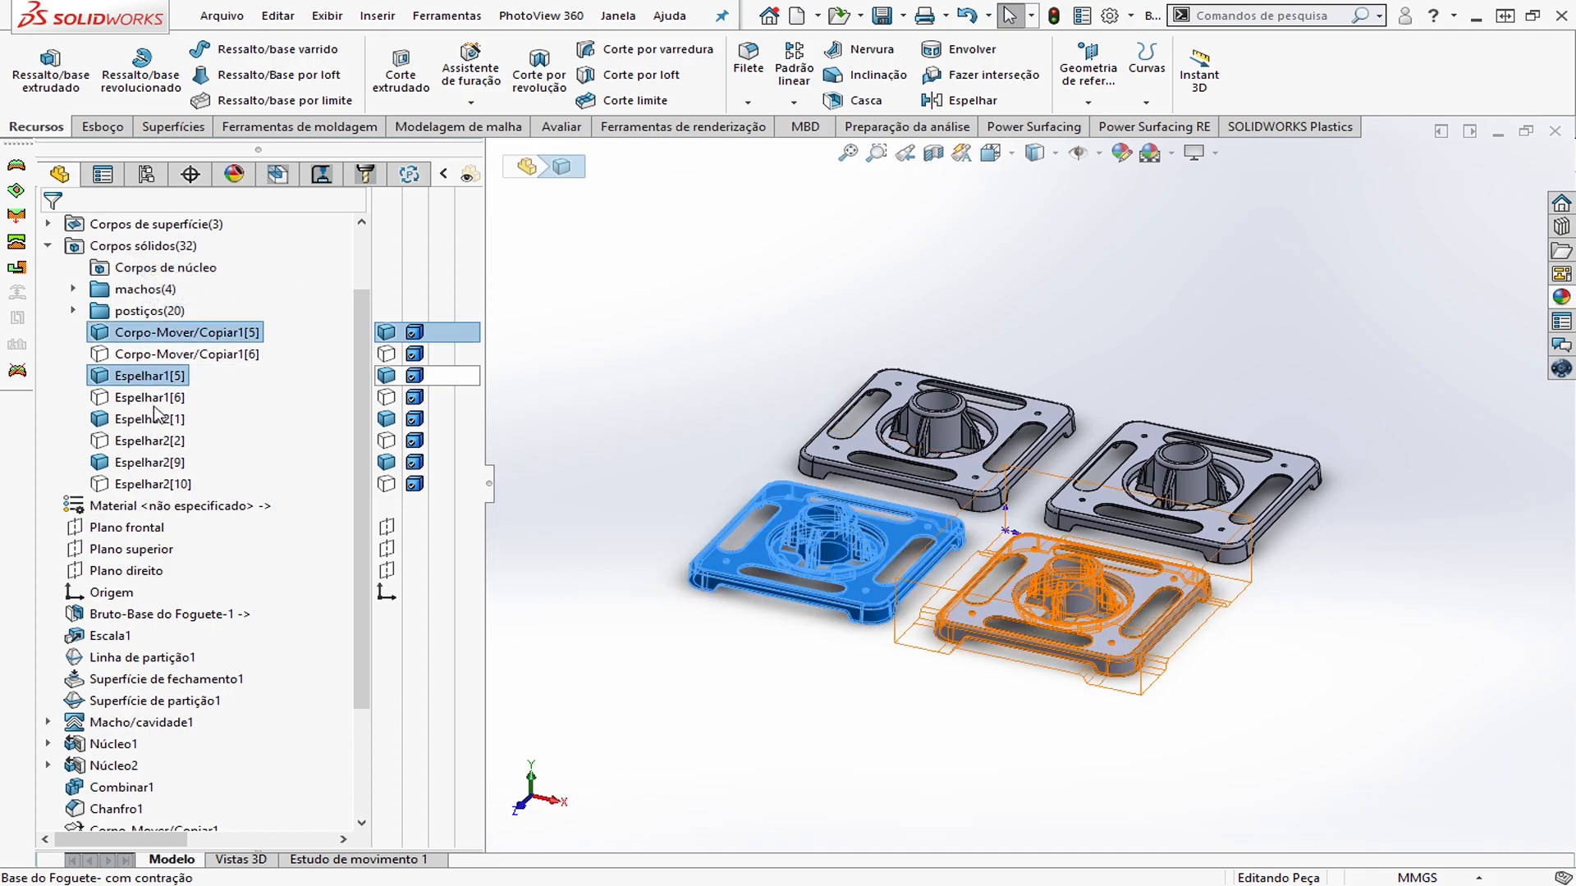
{"action": "left_click", "coordinate": [154, 425], "text": "ctrl"}
{"action": "left_click", "coordinate": [147, 462], "text": "ctrl"}
{"action": "right_click", "coordinate": [154, 463]}
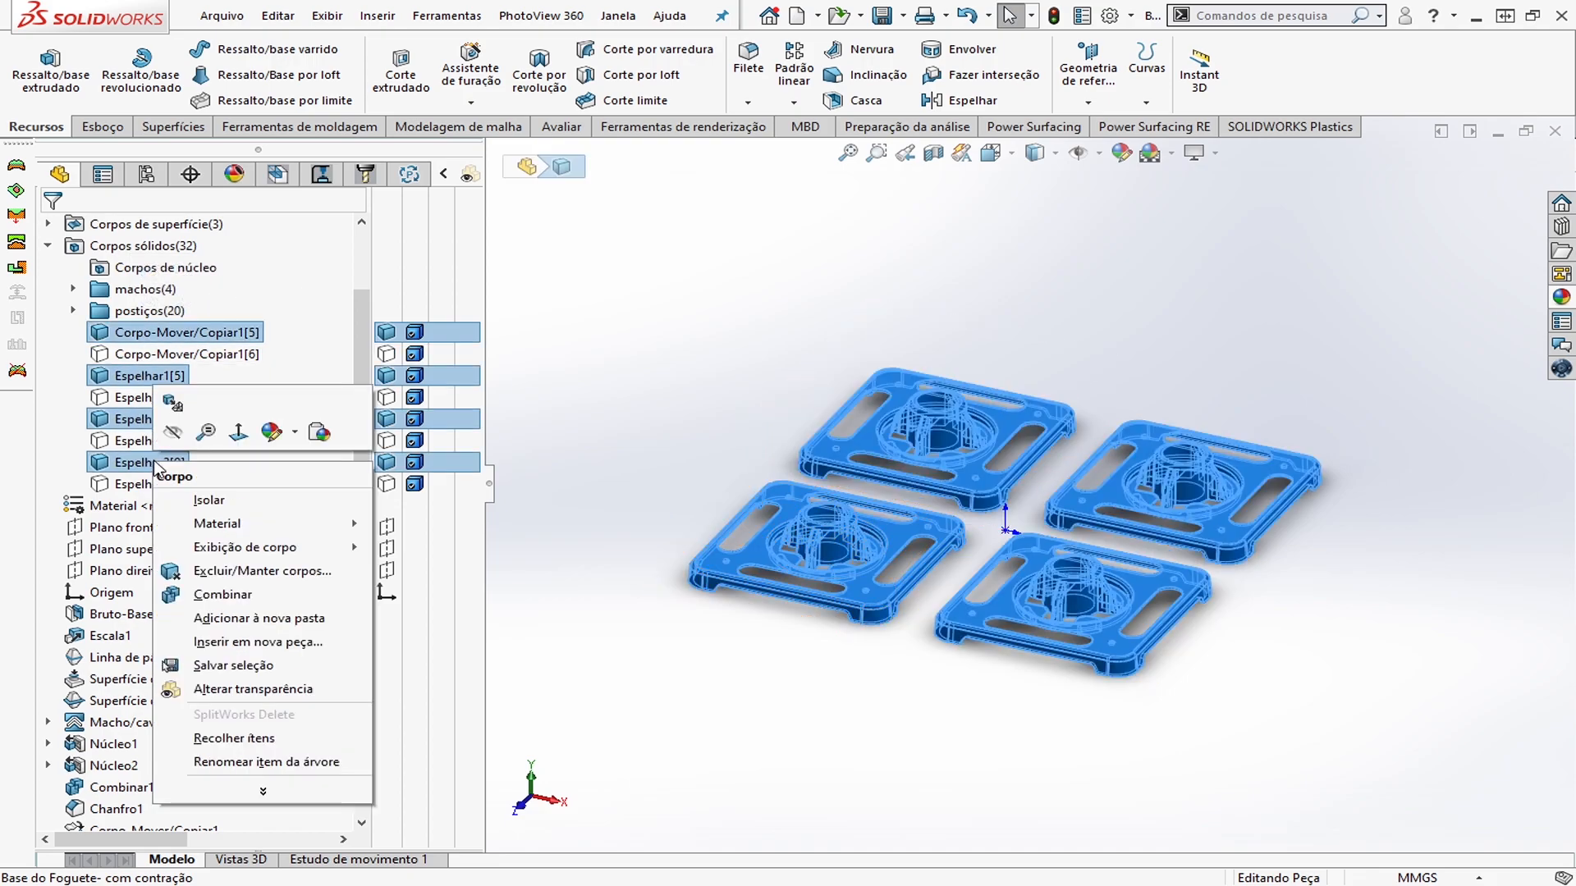
{"action": "left_click", "coordinate": [321, 627]}
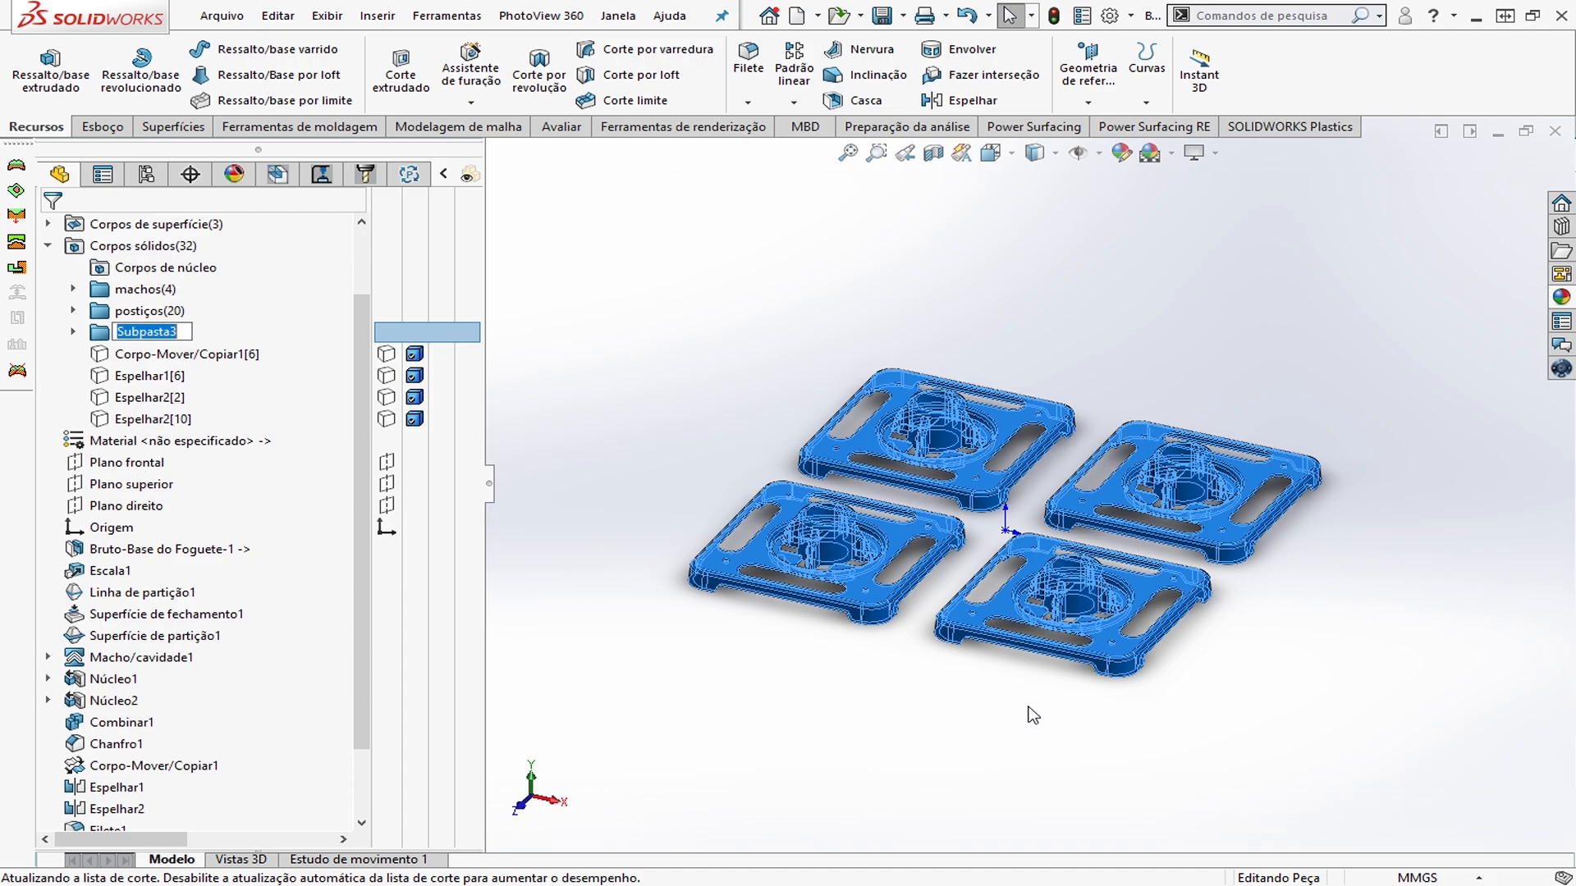
{"action": "type", "text": "produto"}
{"action": "left_click", "coordinate": [818, 235]}
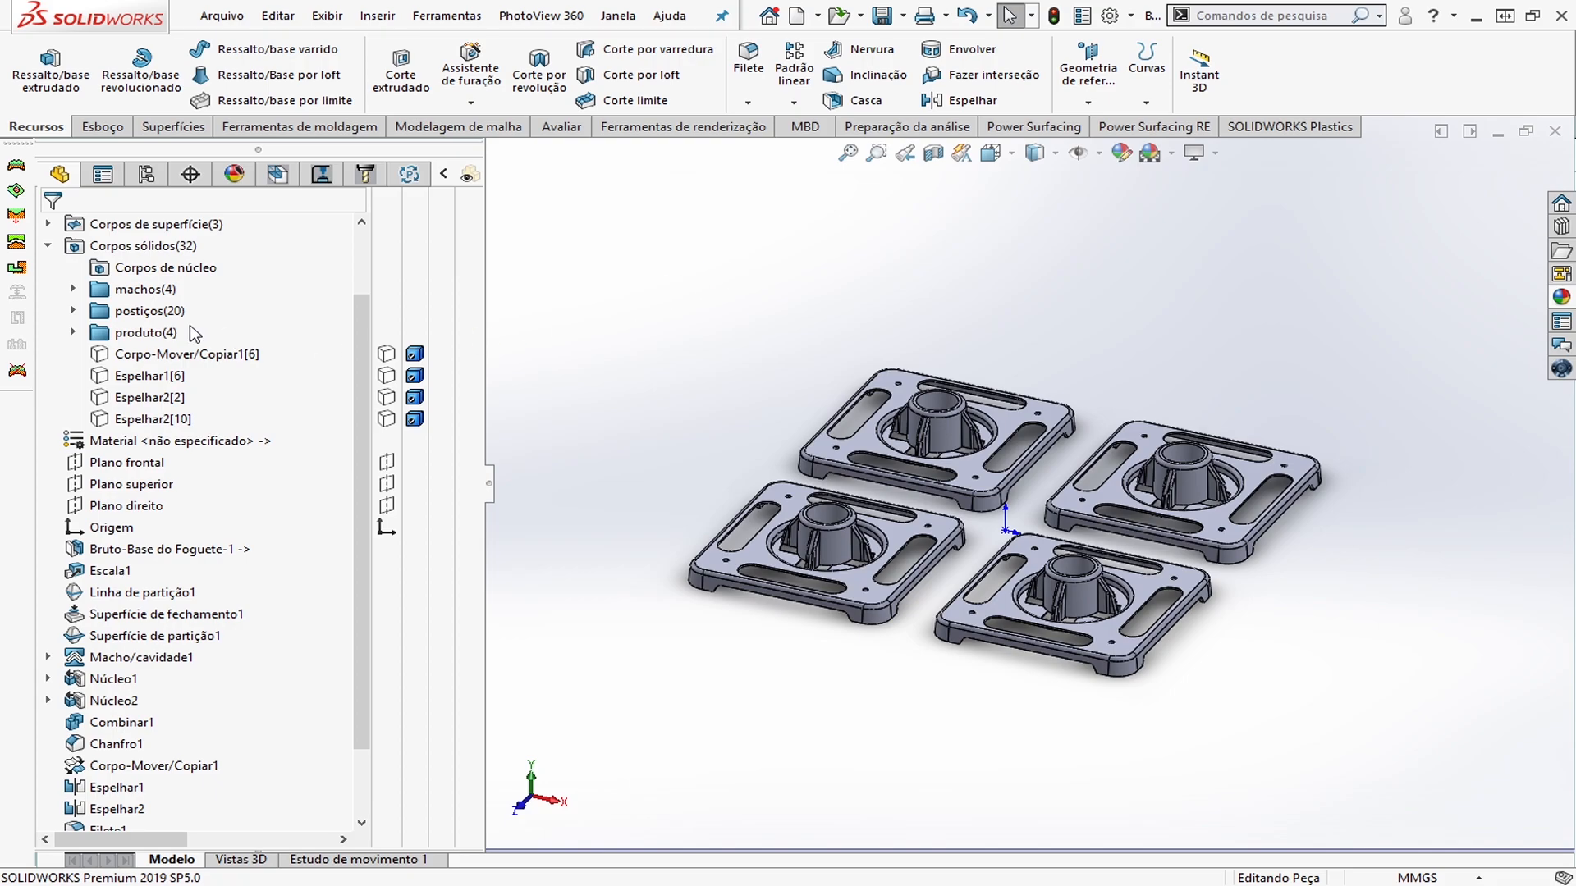
Hide the produto folder's bodies and show the four remaining cavity blocks
{"action": "left_click", "coordinate": [384, 335]}
{"action": "left_click", "coordinate": [386, 354]}
{"action": "left_click", "coordinate": [387, 376]}
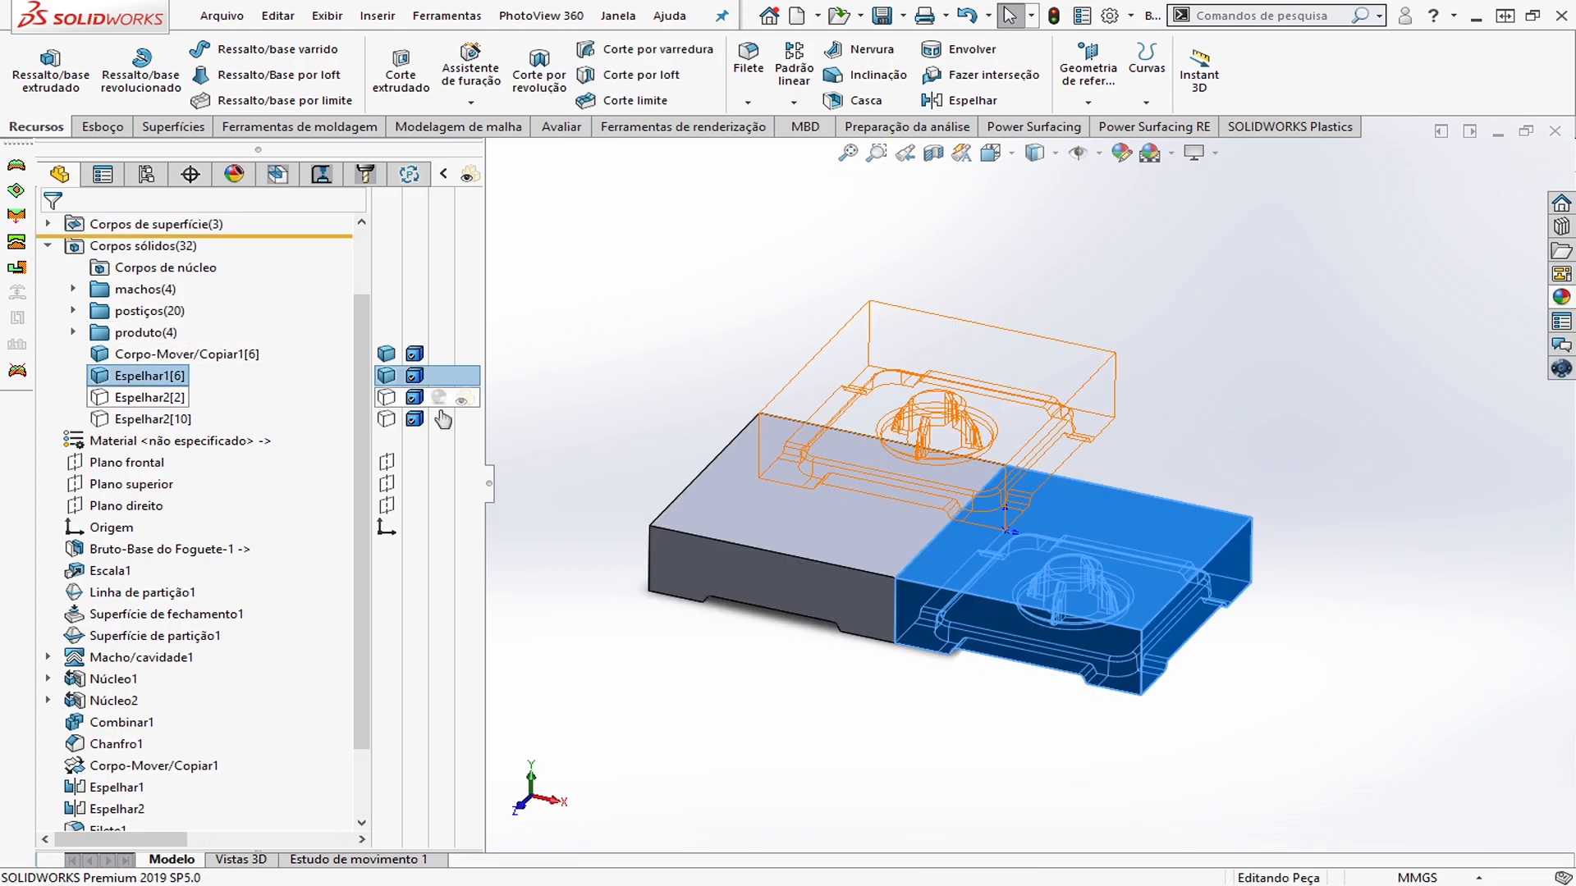
{"action": "left_click", "coordinate": [619, 351]}
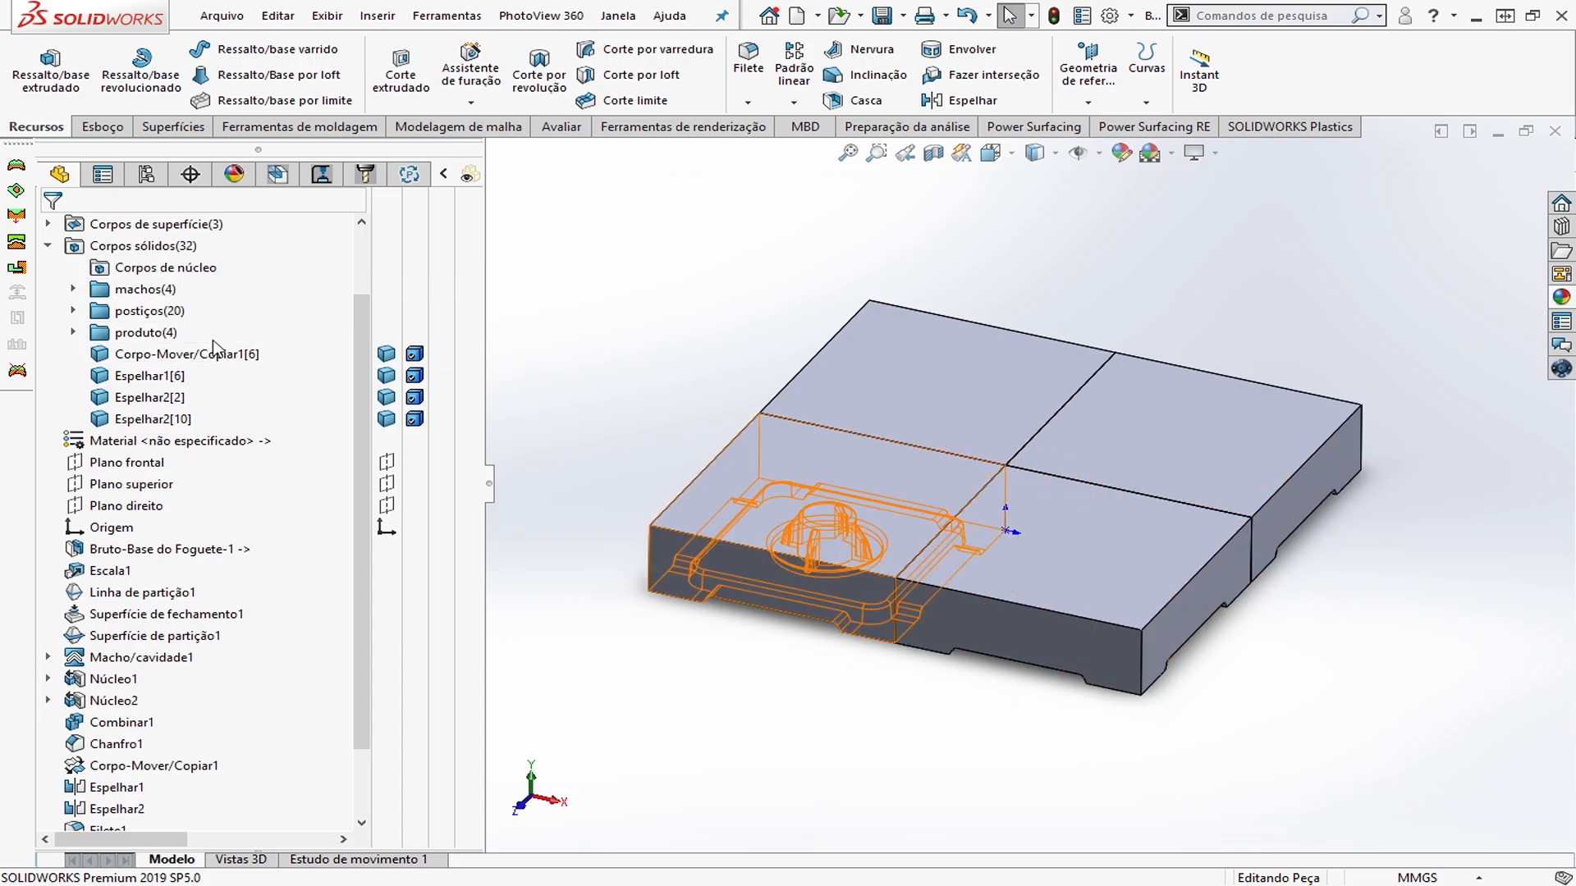
Group the four cavity blocks, Corpo-Mover/Copiar1[6] to Espelhar2[10], in a new folder named matrizes
{"action": "left_click", "coordinate": [149, 357]}
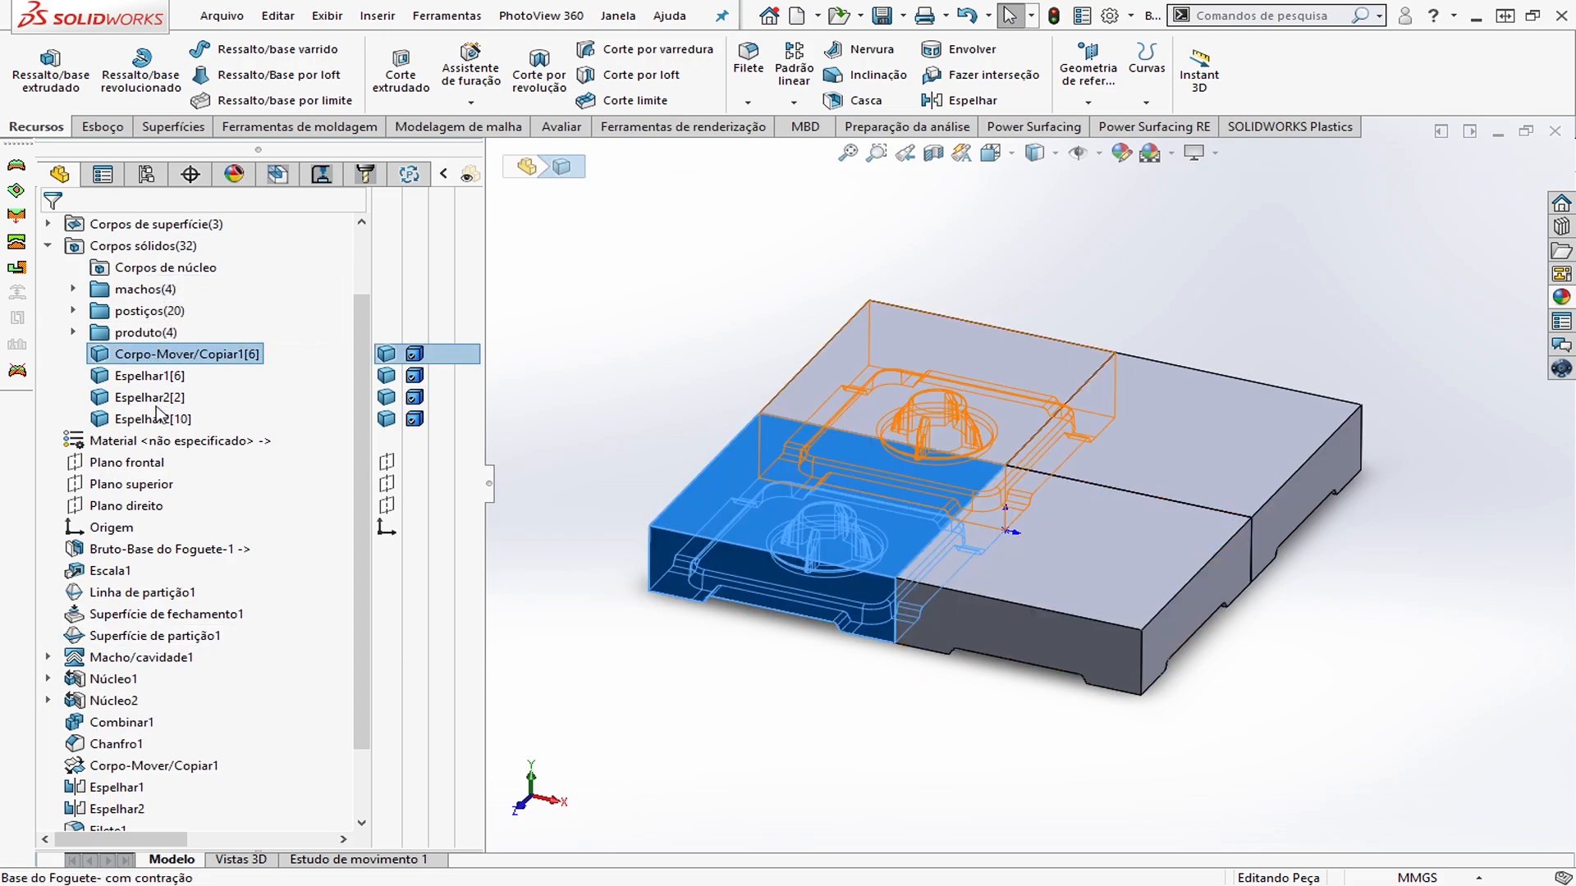
{"action": "left_click", "coordinate": [157, 420], "text": "shift"}
{"action": "right_click", "coordinate": [157, 420]}
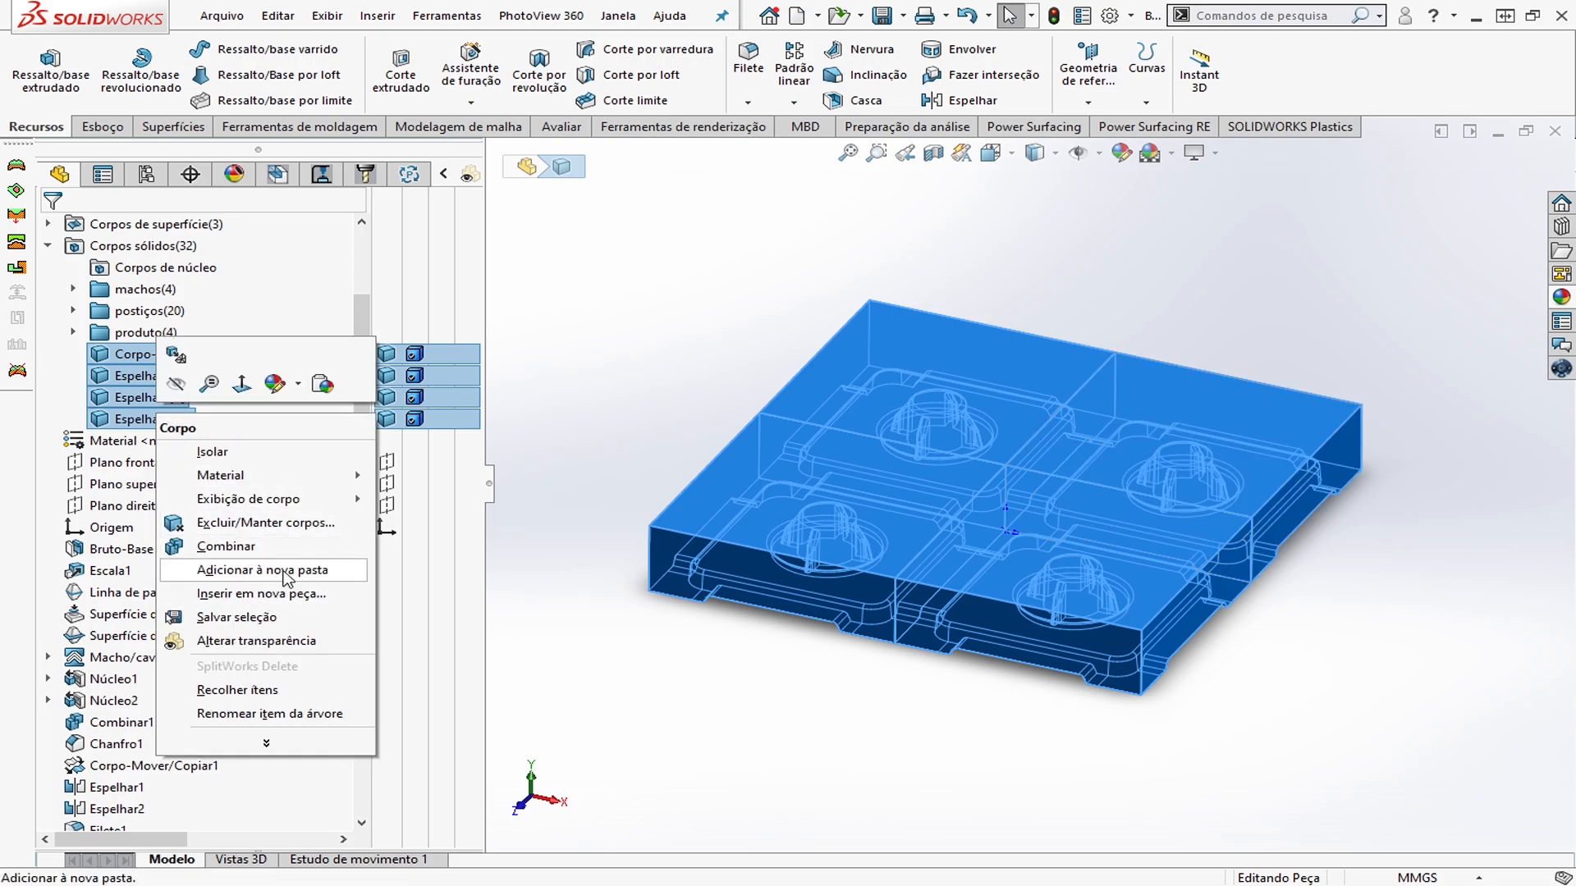
{"action": "left_click", "coordinate": [263, 569]}
{"action": "type", "text": "m"}
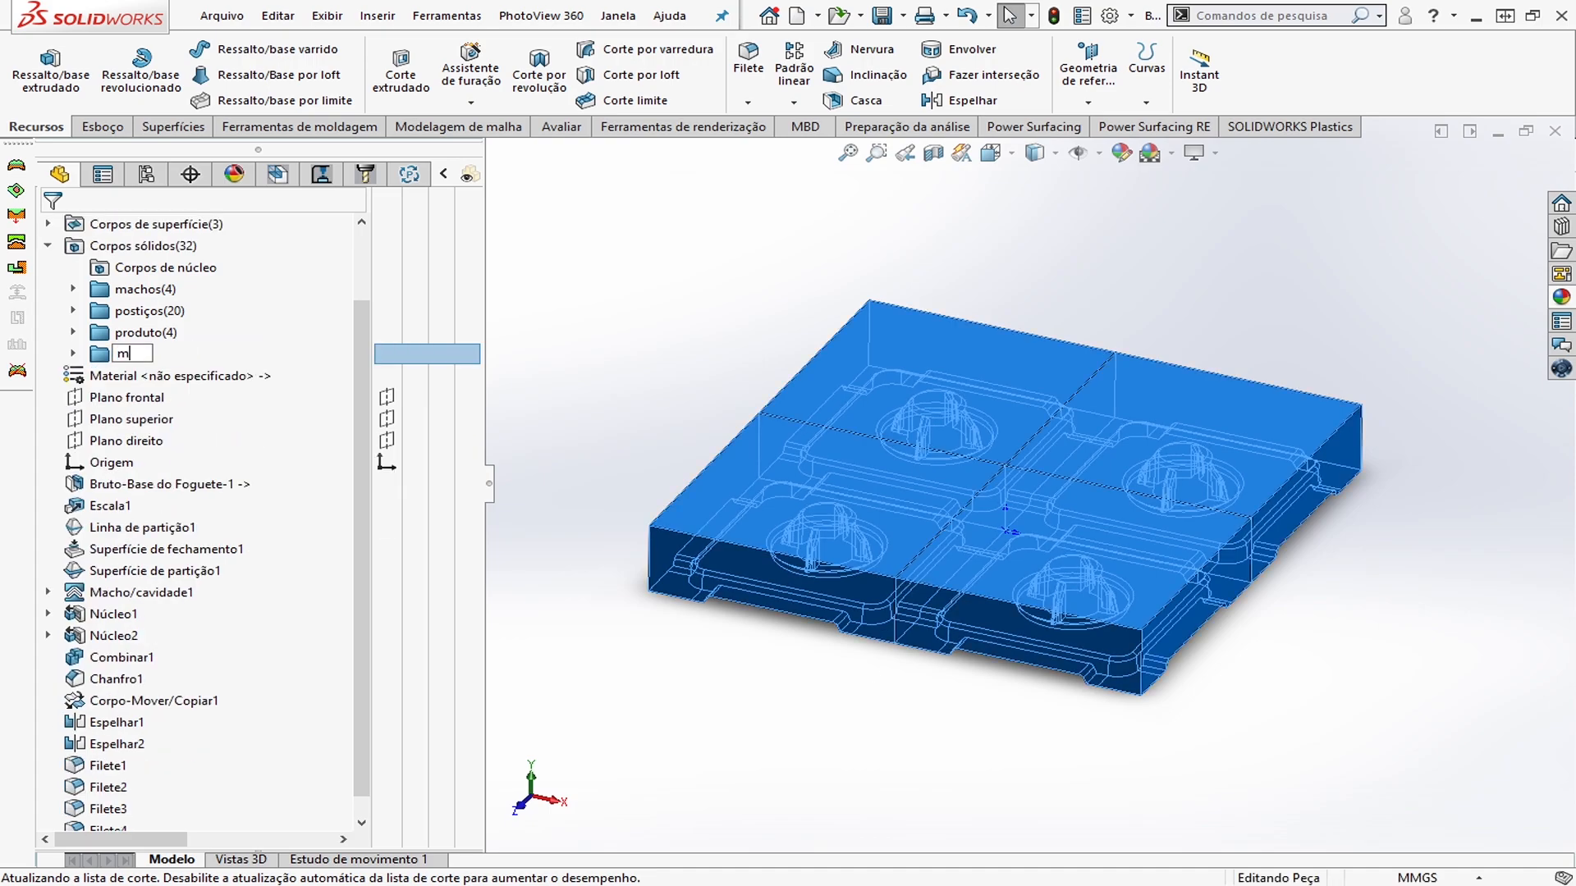
{"action": "type", "text": "atrizes(4"}
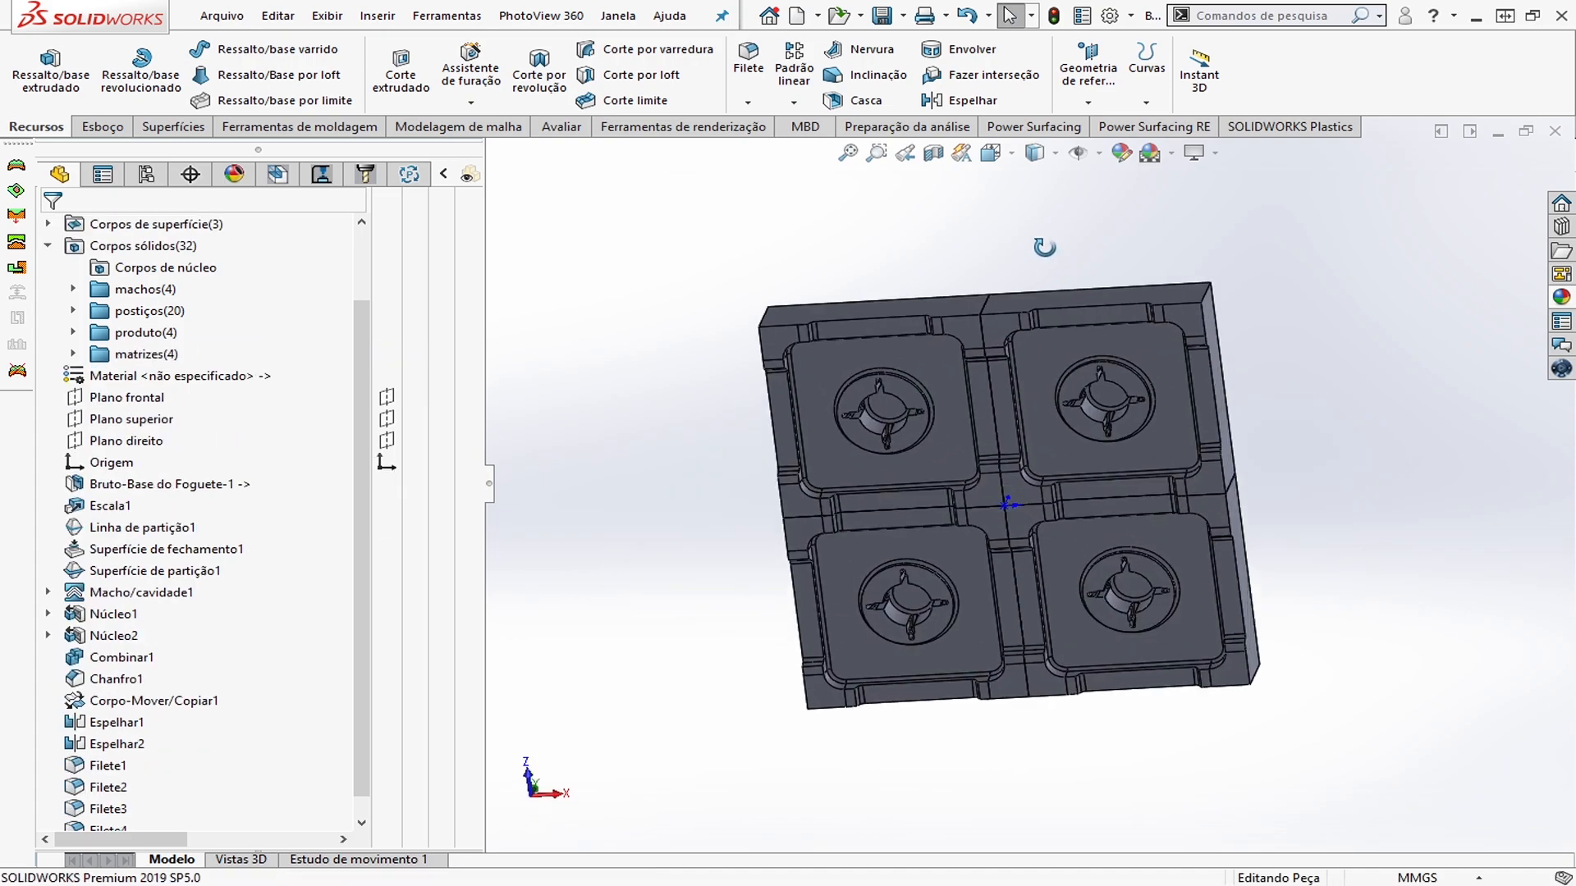
Examine the molding faces and the outer corner edges of the four cavity blocks from several angles
{"action": "middle_click_drag", "start_coordinate": [1100, 578], "coordinate": [1055, 418]}
{"action": "scroll", "coordinate": [1080, 461], "scroll_direction": "up", "scroll_amount": 2}
{"action": "scroll", "coordinate": [1083, 463], "scroll_direction": "down", "scroll_amount": 3}
{"action": "middle_click_drag", "start_coordinate": [1055, 490], "coordinate": [1080, 406]}
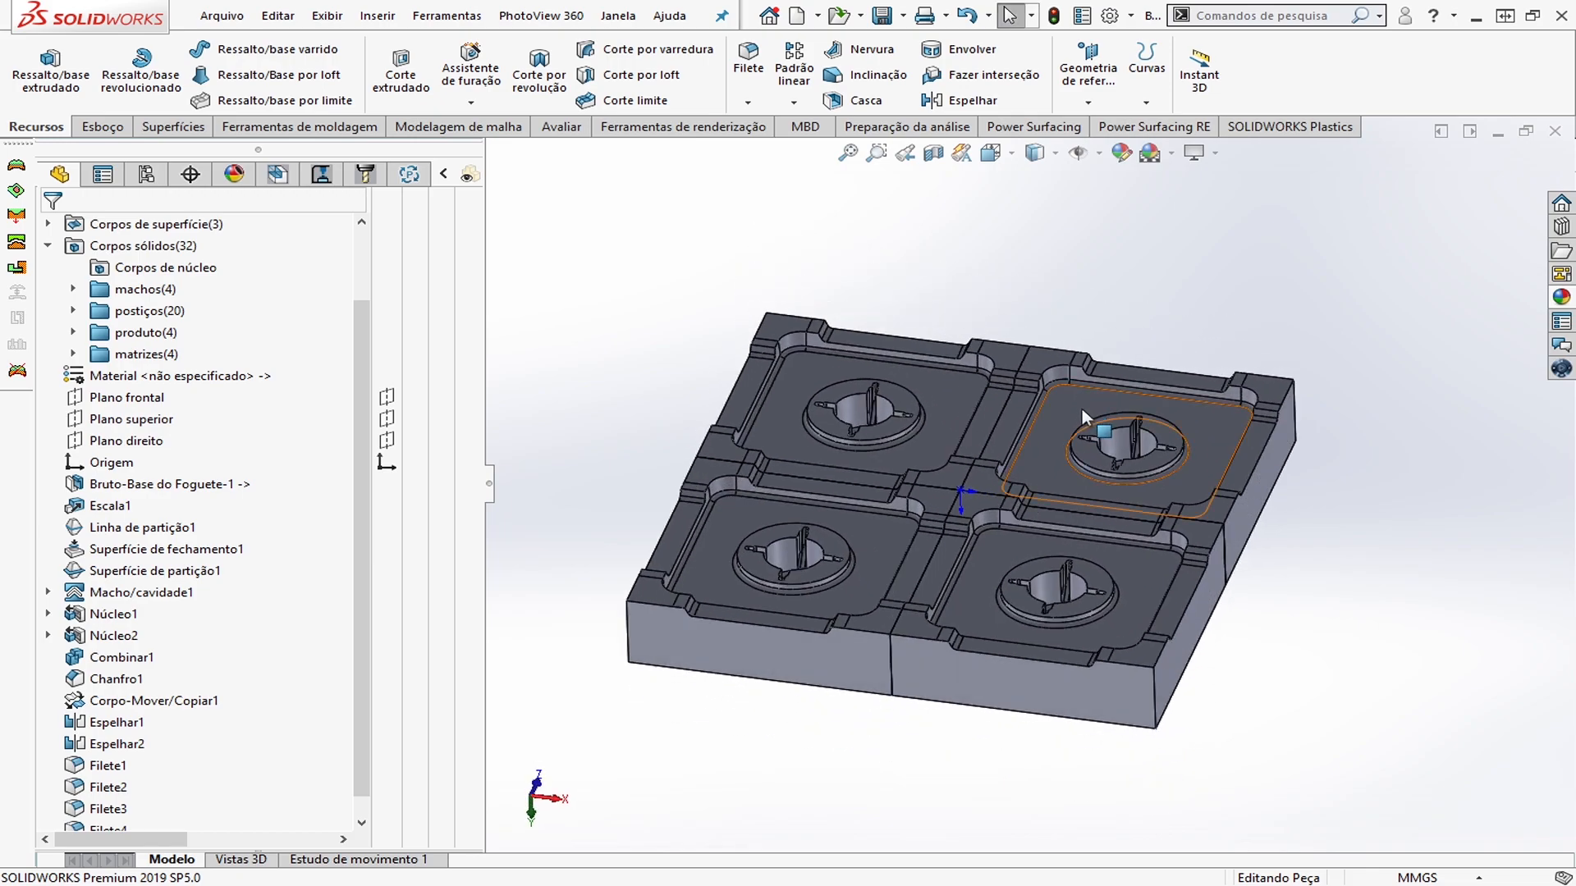
{"action": "scroll", "coordinate": [1149, 640], "scroll_direction": "down", "scroll_amount": 2}
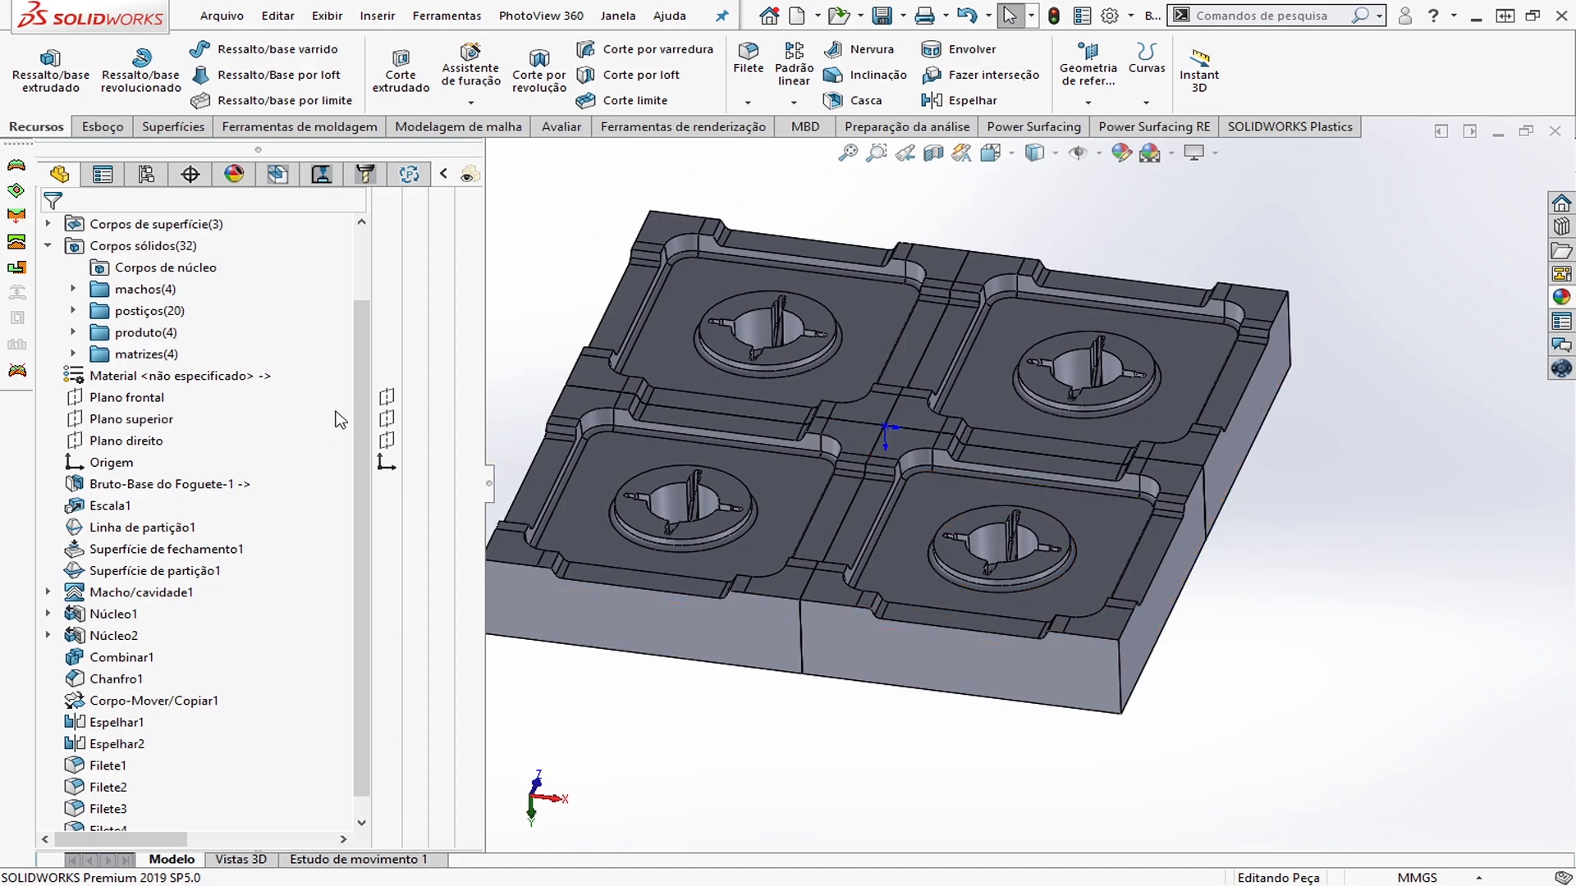
{"action": "scroll", "coordinate": [1067, 598], "scroll_direction": "up", "scroll_amount": 2}
{"action": "scroll", "coordinate": [1049, 581], "scroll_direction": "down", "scroll_amount": 2}
{"action": "middle_click_drag", "start_coordinate": [1063, 603], "coordinate": [1056, 581]}
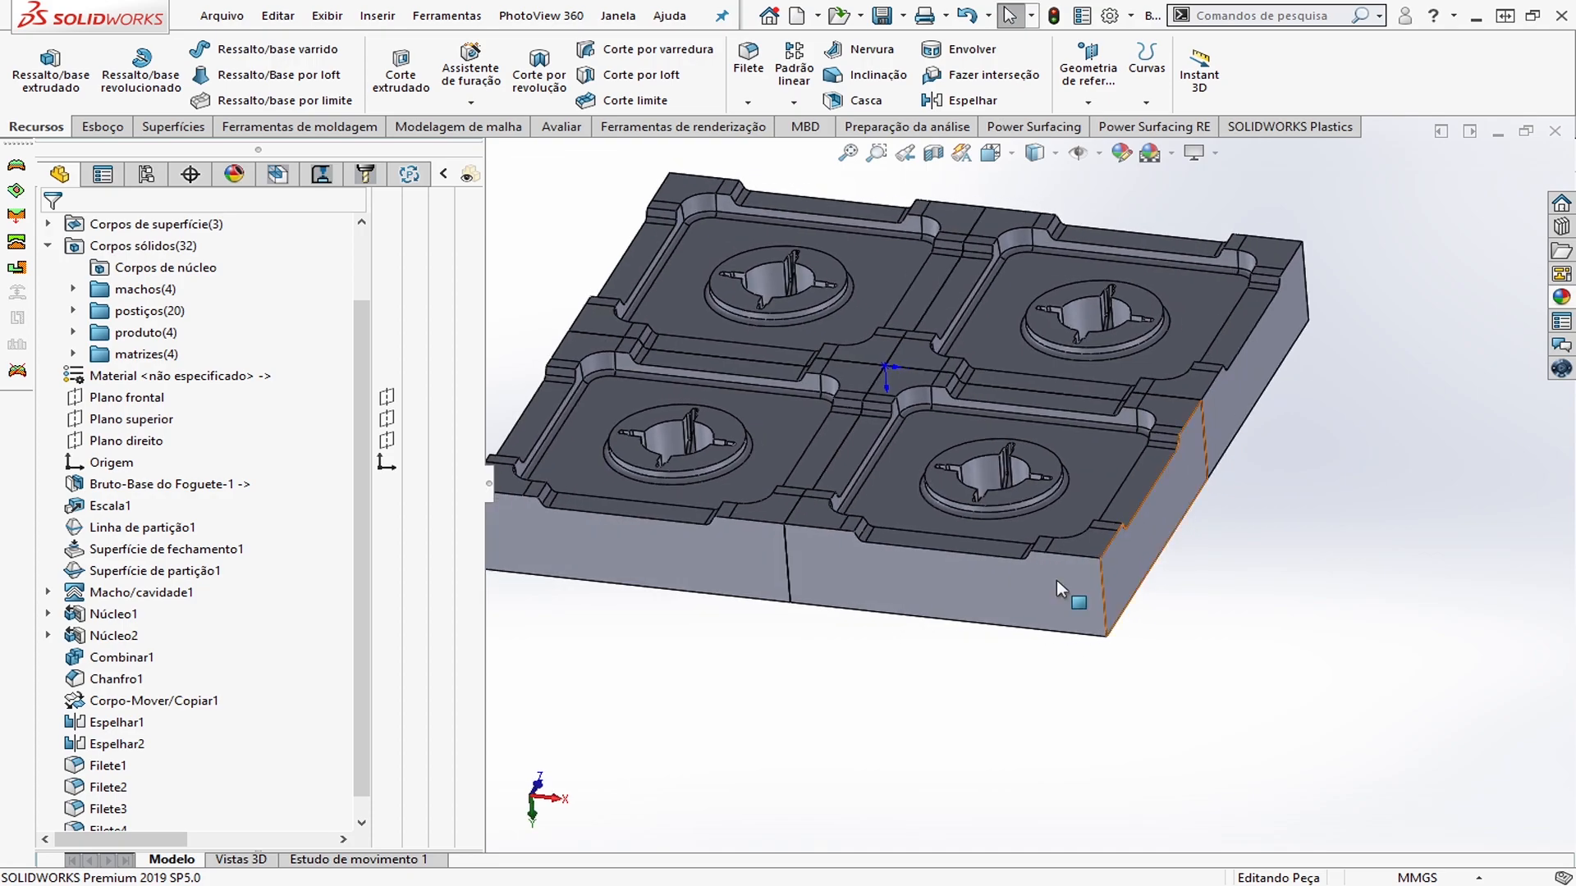
{"action": "scroll", "coordinate": [1085, 532], "scroll_direction": "up", "scroll_amount": 3}
{"action": "scroll", "coordinate": [869, 445], "scroll_direction": "down", "scroll_amount": 2}
{"action": "middle_click_drag", "start_coordinate": [867, 445], "coordinate": [870, 394]}
{"action": "scroll", "coordinate": [882, 406], "scroll_direction": "down", "scroll_amount": 2}
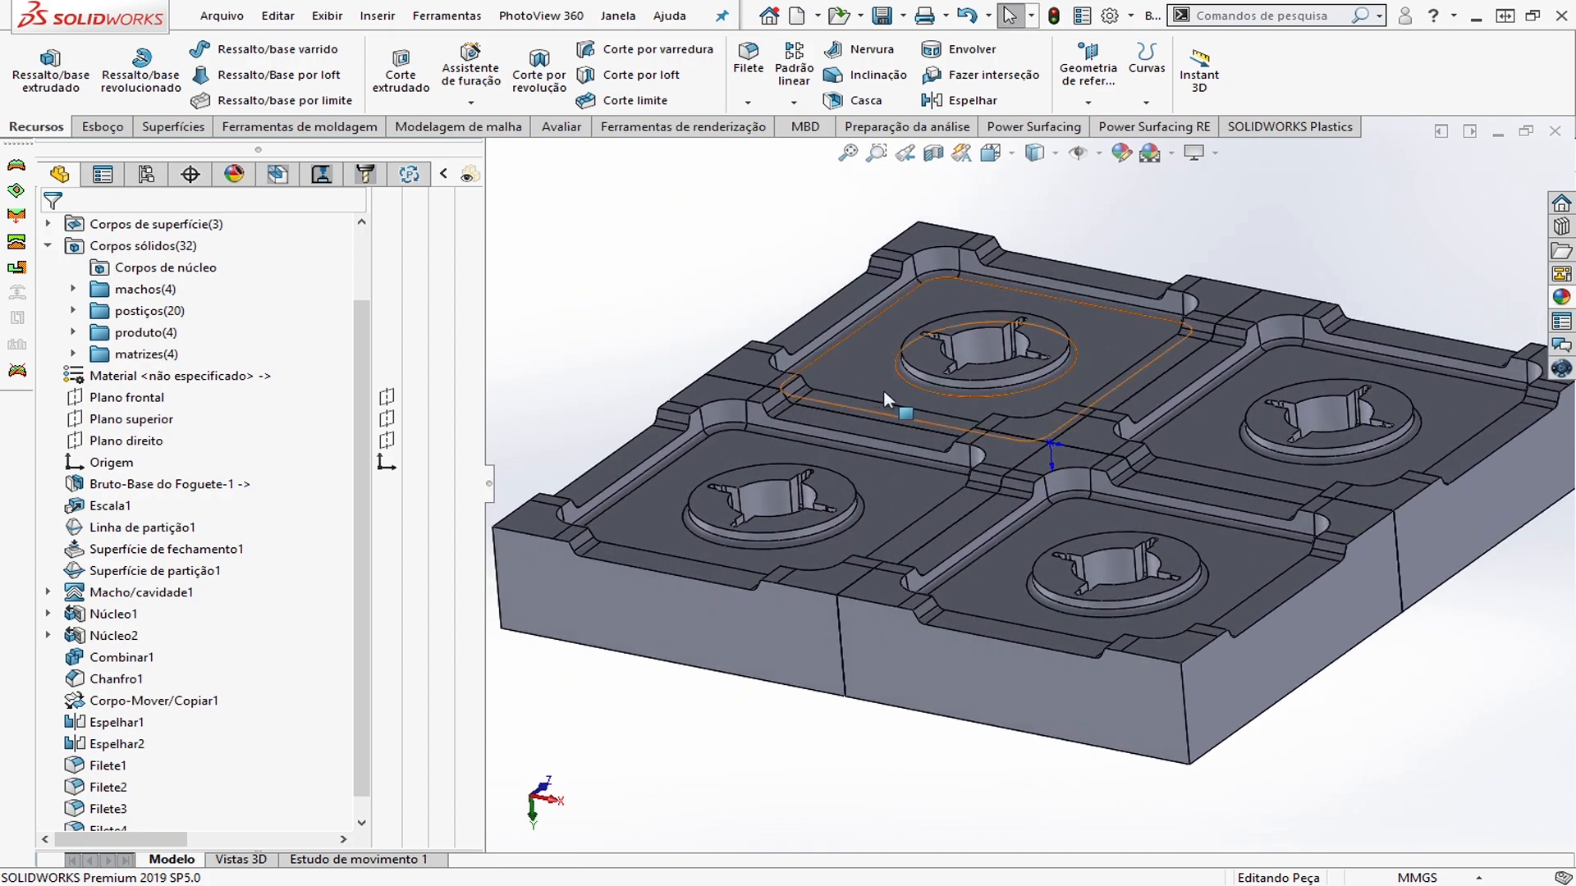
{"action": "scroll", "coordinate": [870, 391], "scroll_direction": "up", "scroll_amount": 2}
{"action": "scroll", "coordinate": [1184, 402], "scroll_direction": "down", "scroll_amount": 1}
{"action": "middle_click_drag", "start_coordinate": [1183, 402], "coordinate": [1180, 417]}
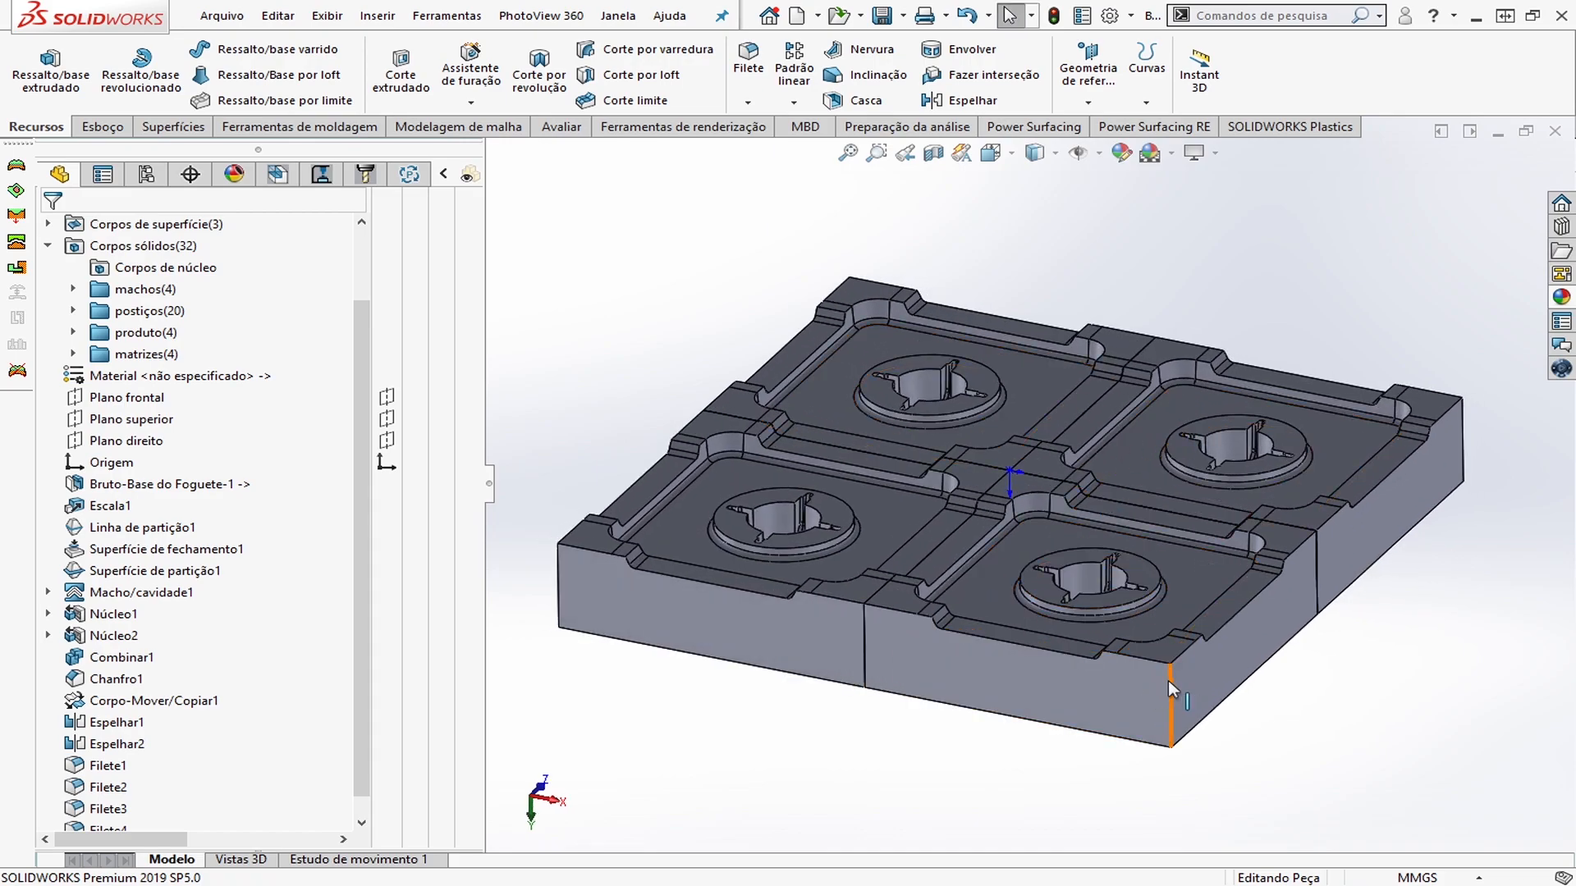
Fillet the vertical outer corner edge of the nearest cavity block with a 10 mm radius
{"action": "left_click", "coordinate": [1169, 681]}
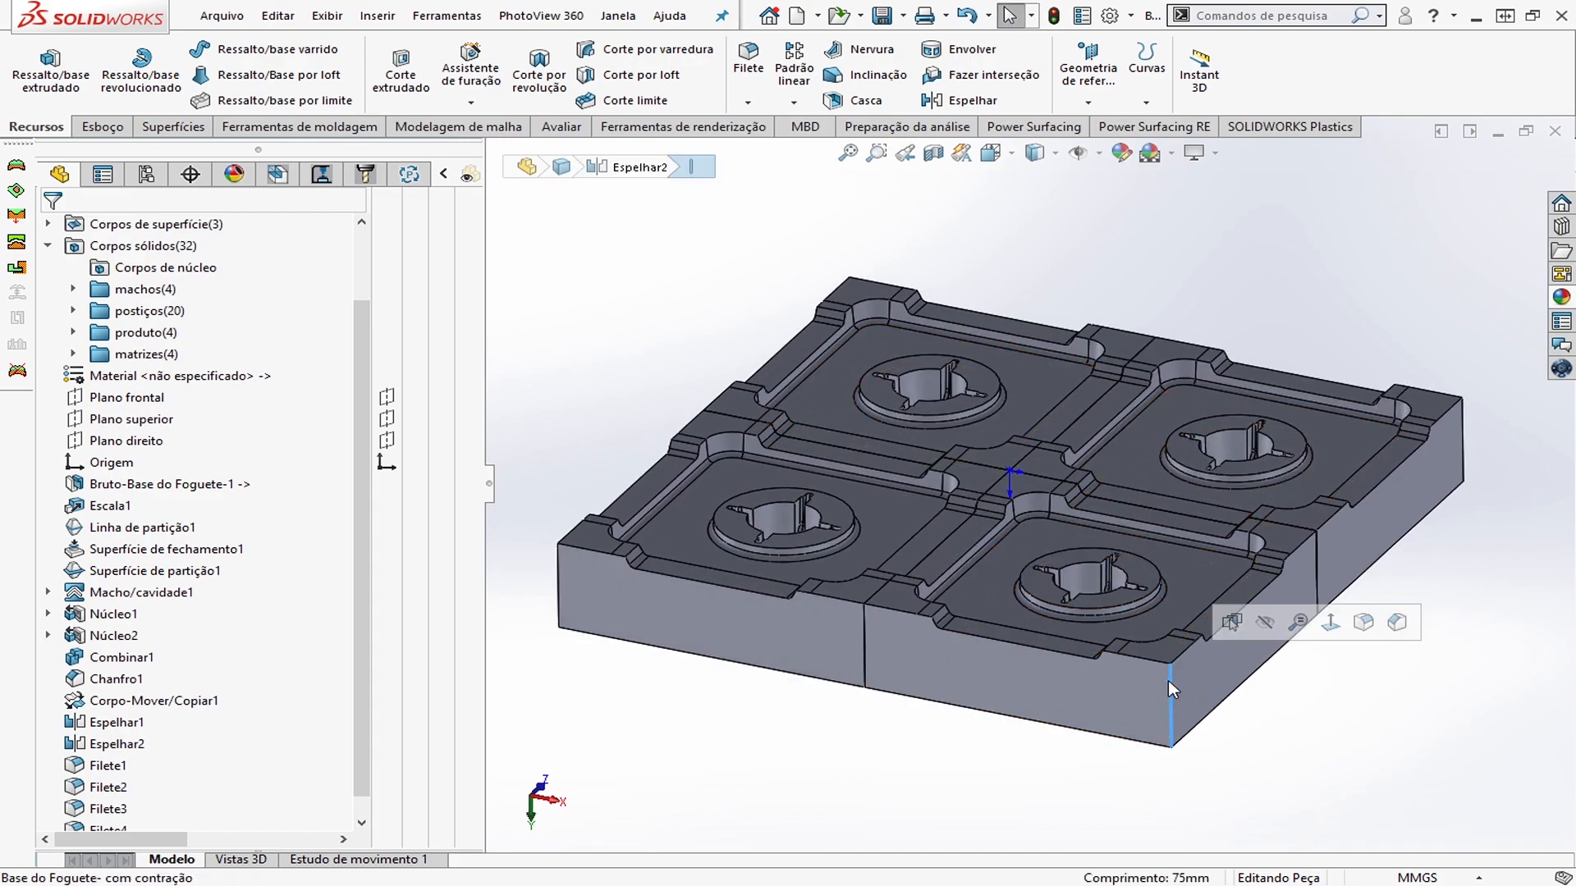
{"action": "left_click", "coordinate": [1395, 622]}
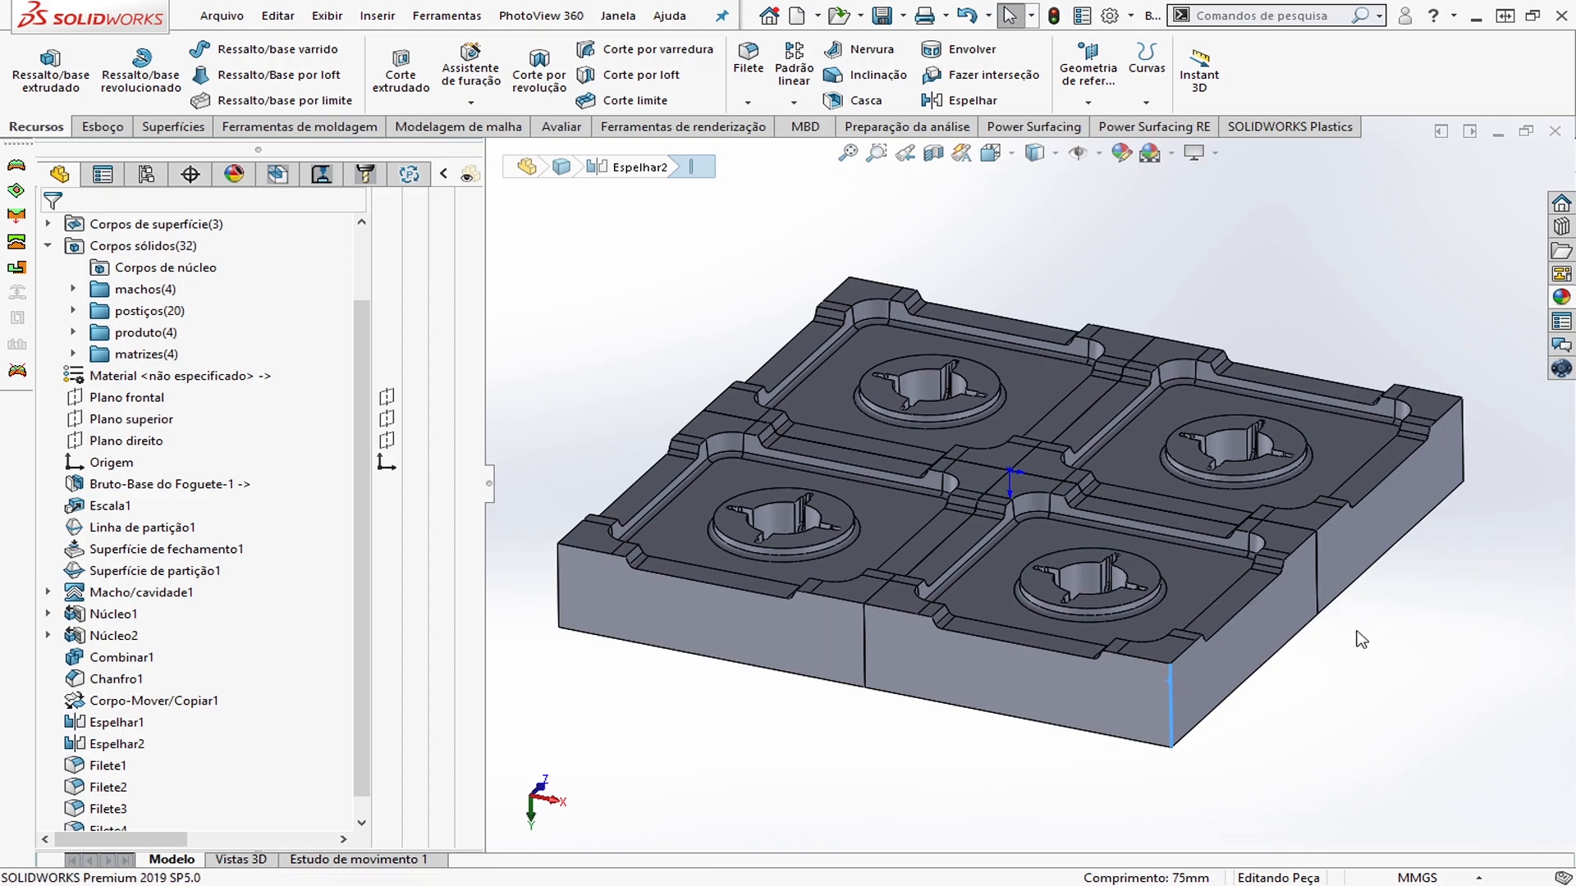
{"action": "key", "text": "Return"}
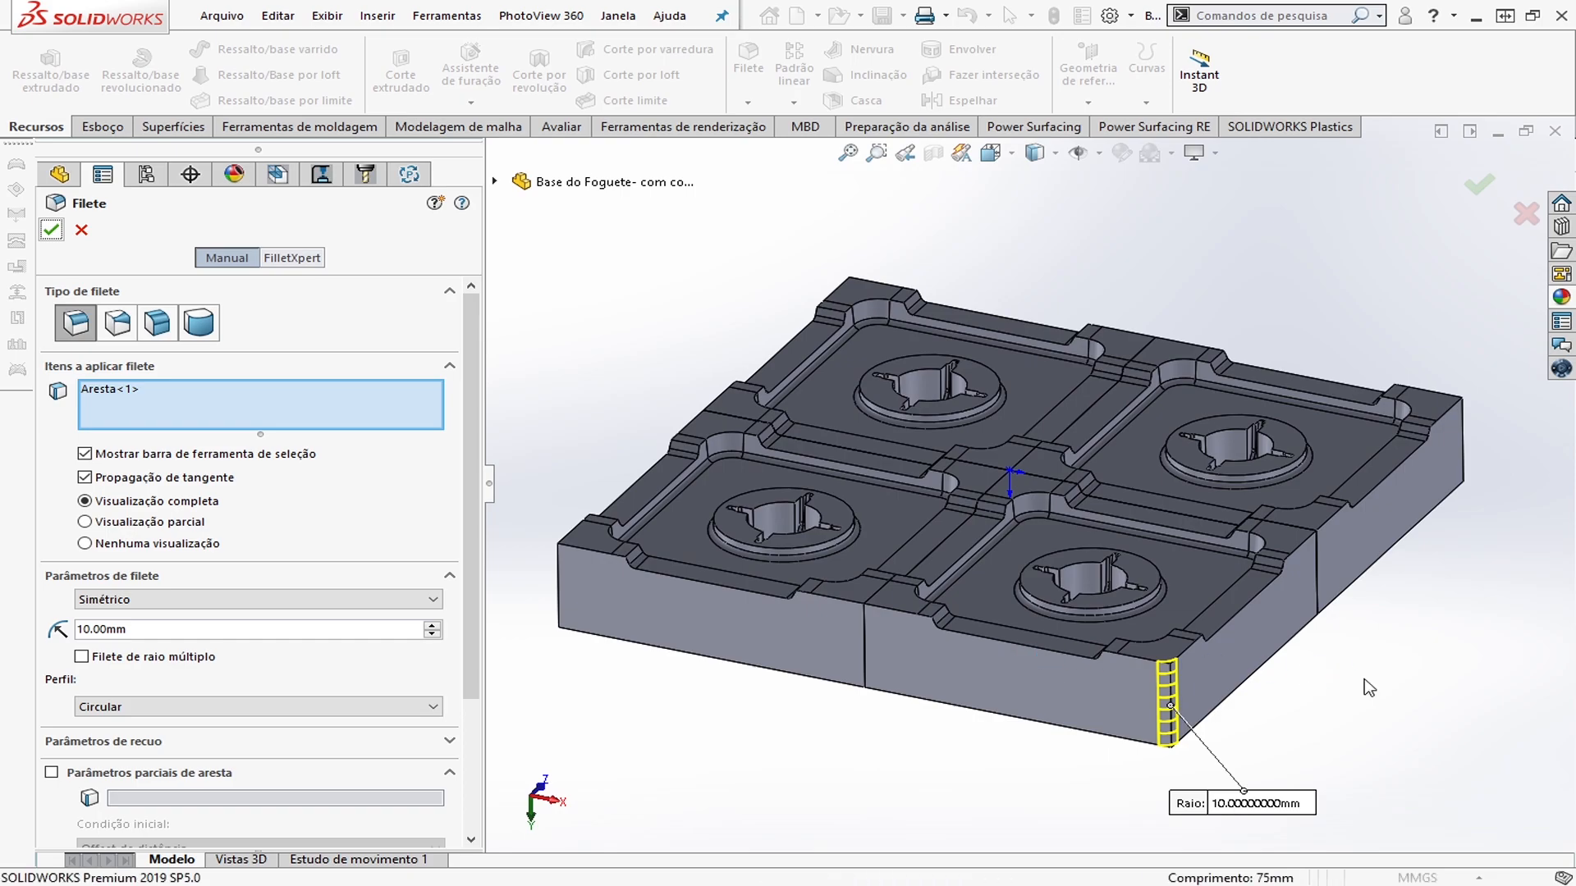
Fillet the vertical outer corner edge of the cavity block adjacent to the one already rounded
{"action": "scroll", "coordinate": [1237, 655], "scroll_direction": "up", "scroll_amount": 1}
{"action": "middle_click_drag", "start_coordinate": [1241, 663], "coordinate": [1379, 645]}
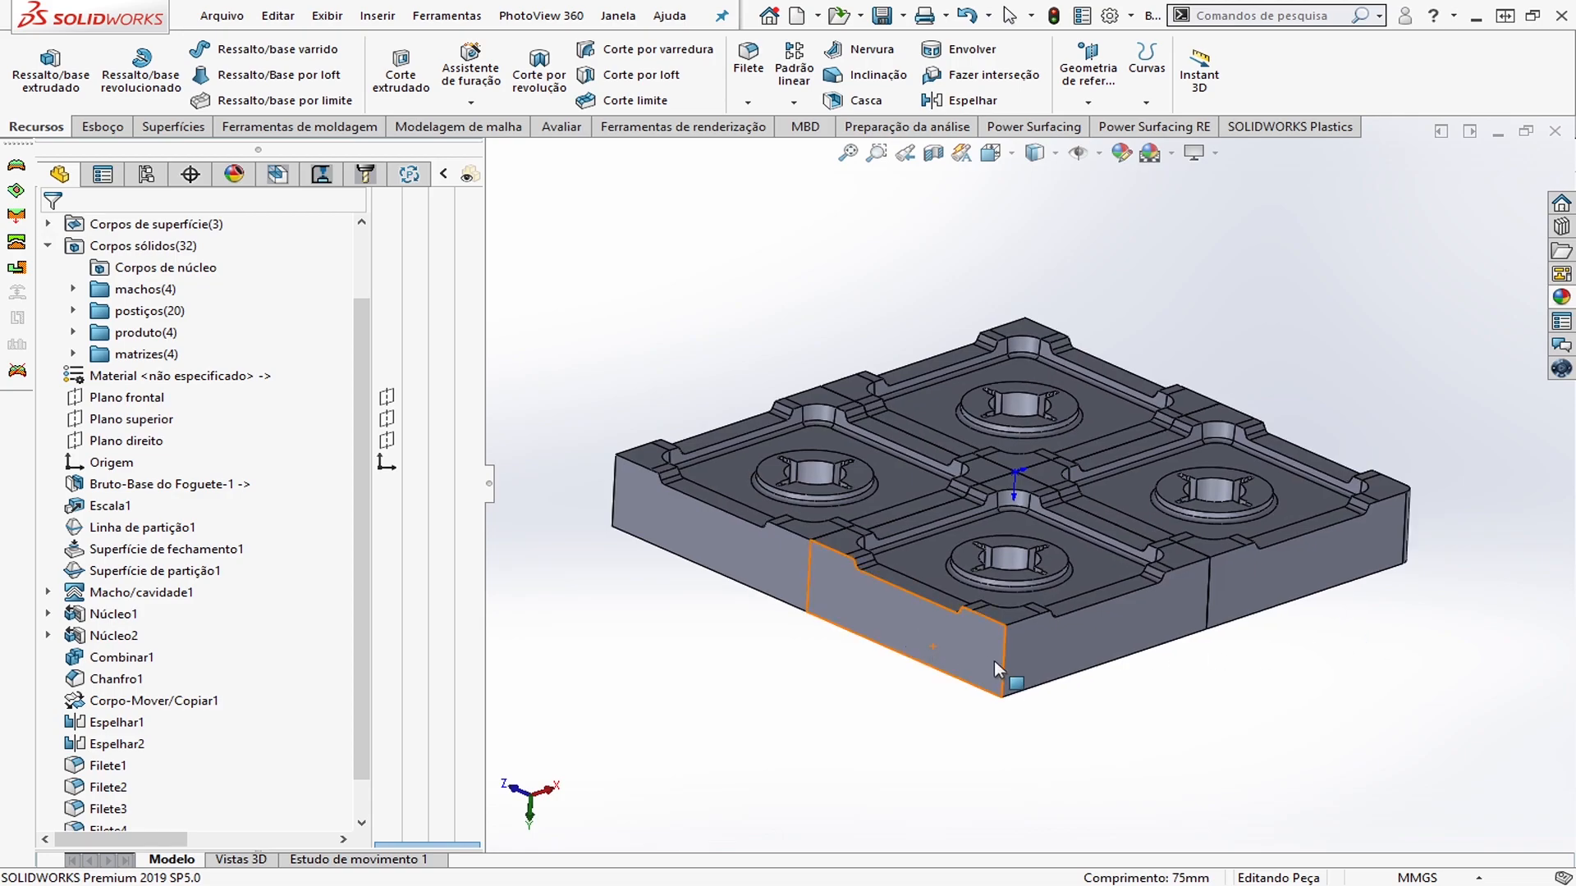
{"action": "left_click", "coordinate": [1011, 653]}
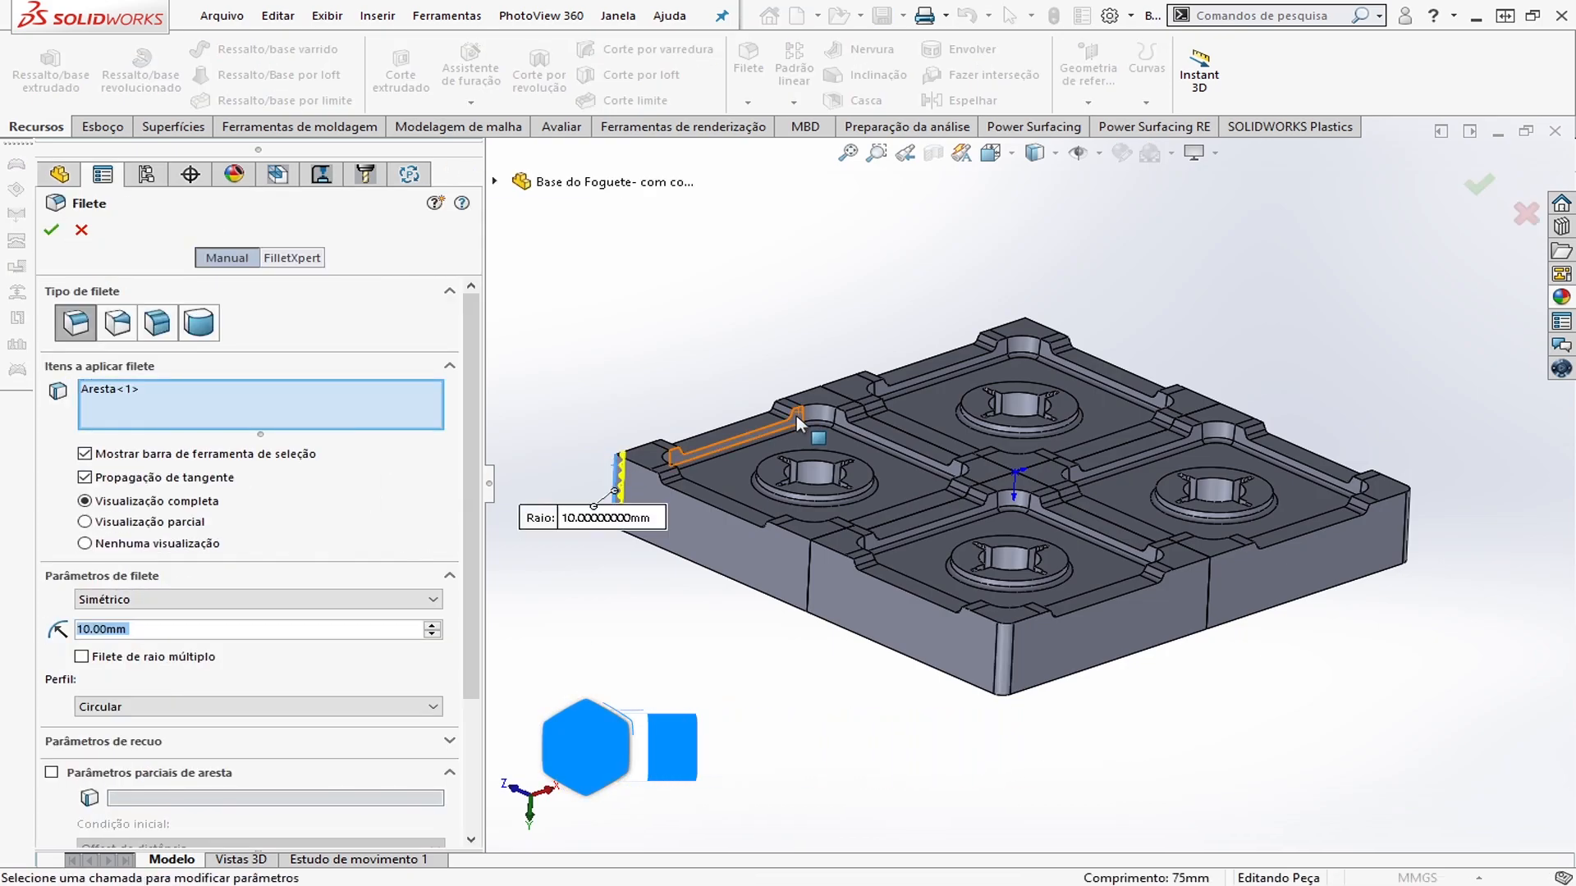
Complete the 10 mm fillets on the vertical outer corner edges of the last two cavity blocks
{"action": "left_click", "coordinate": [53, 231]}
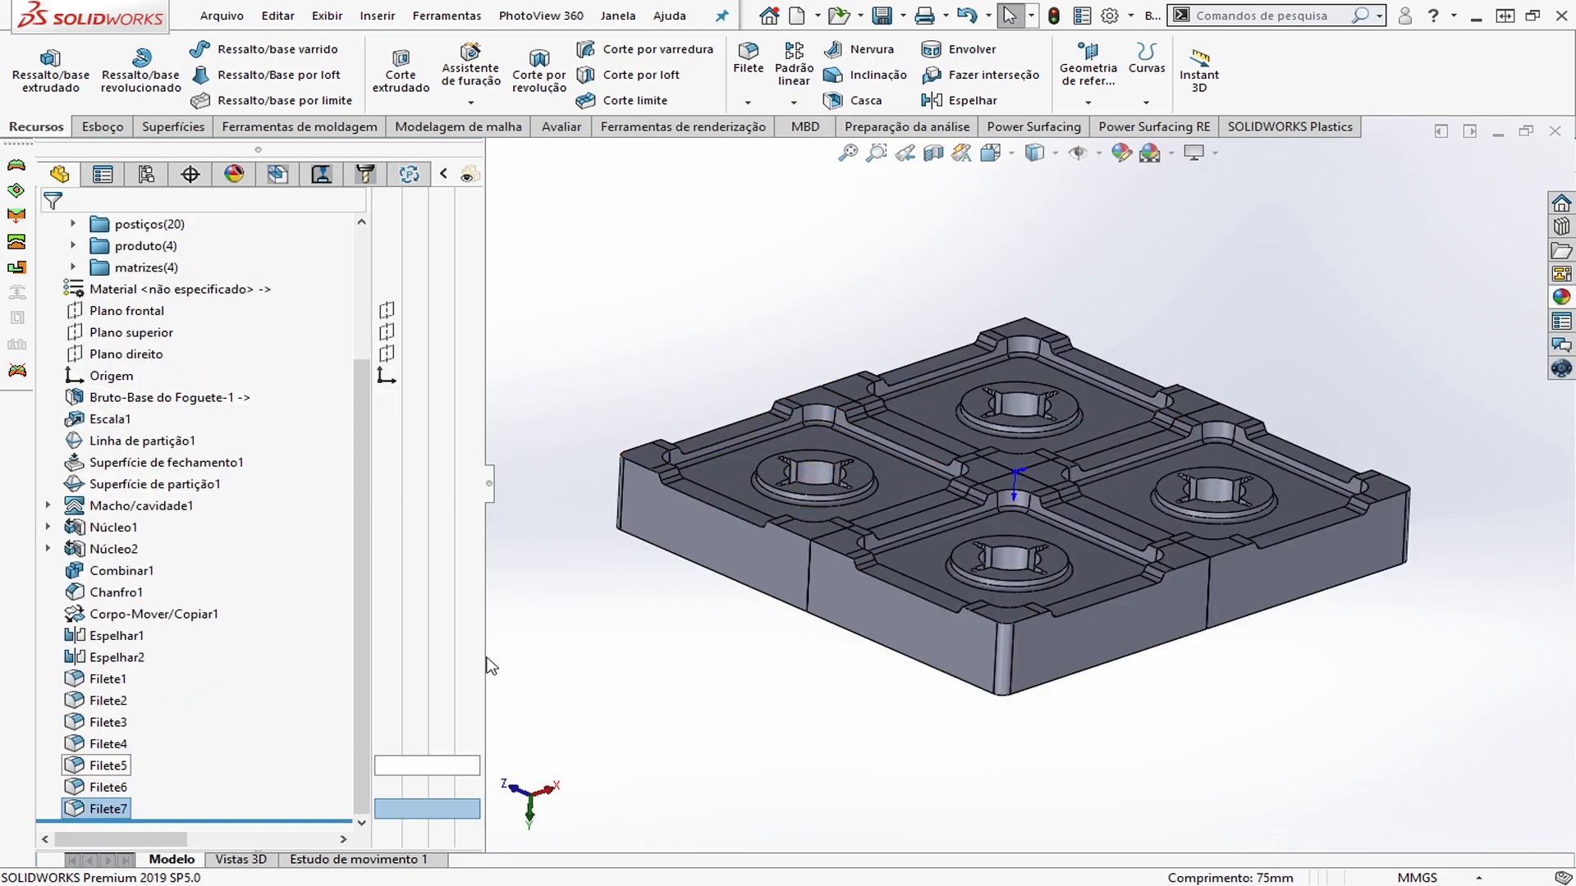
{"action": "scroll", "coordinate": [905, 639], "scroll_direction": "up", "scroll_amount": 1}
{"action": "middle_click_drag", "start_coordinate": [901, 630], "coordinate": [1194, 579]}
{"action": "scroll", "coordinate": [803, 604], "scroll_direction": "down", "scroll_amount": 1}
{"action": "left_click", "coordinate": [817, 570]}
{"action": "left_click", "coordinate": [1019, 497]}
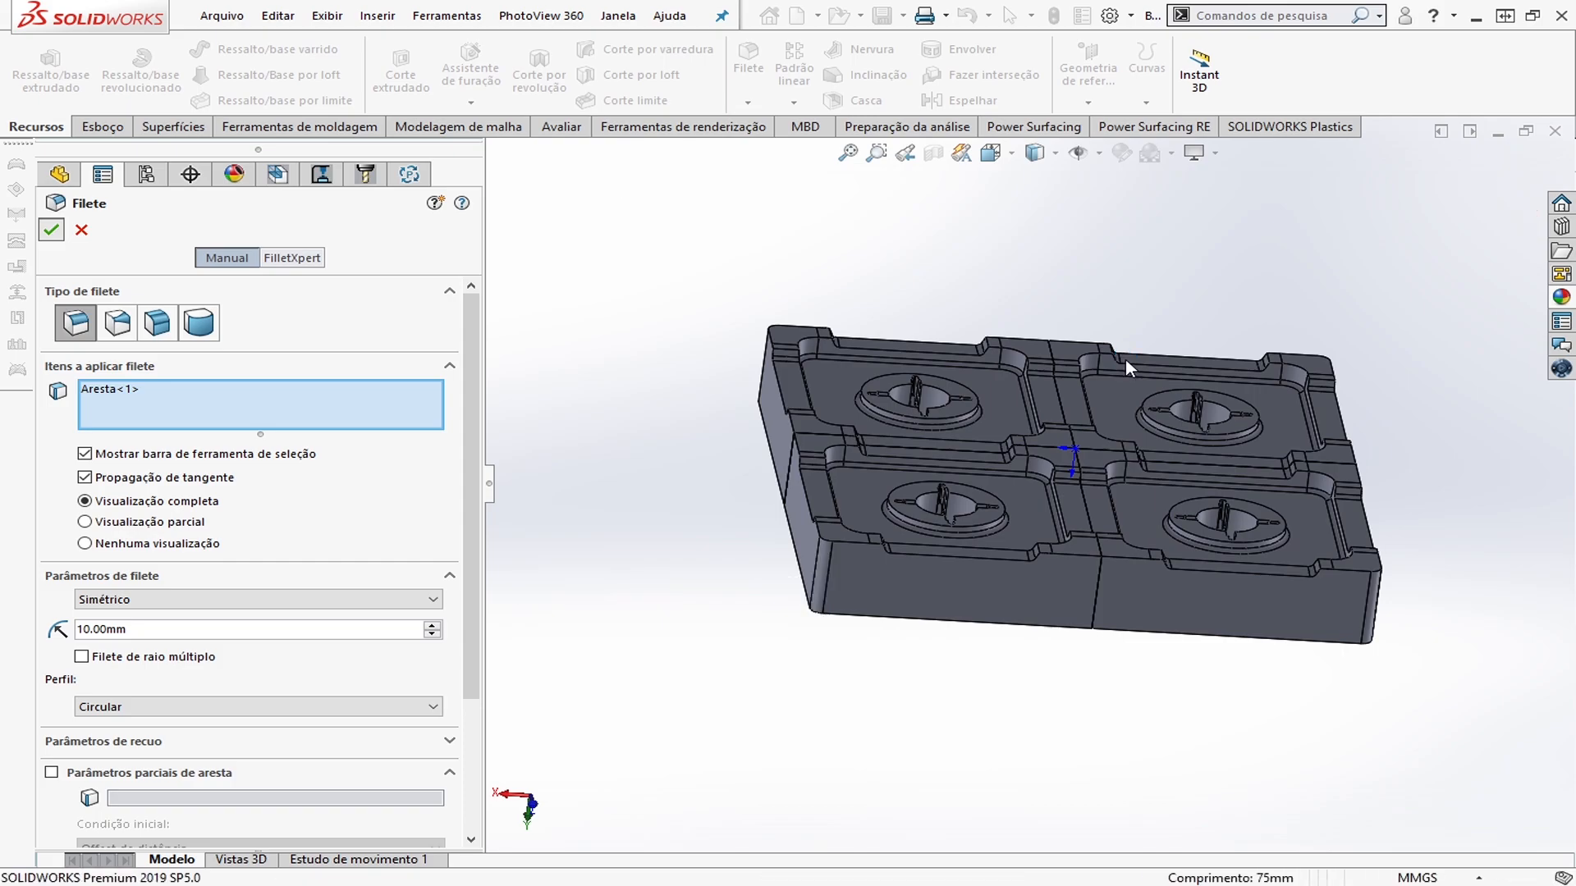
Examine the rounded outer corners and back faces of the four cavity blocks from several angles
{"action": "scroll", "coordinate": [1092, 431], "scroll_direction": "up", "scroll_amount": 2}
{"action": "middle_click_drag", "start_coordinate": [1084, 435], "coordinate": [1059, 711]}
{"action": "middle_click_drag", "start_coordinate": [1035, 501], "coordinate": [917, 565]}
{"action": "scroll", "coordinate": [66, 290], "scroll_direction": "up", "scroll_amount": 3}
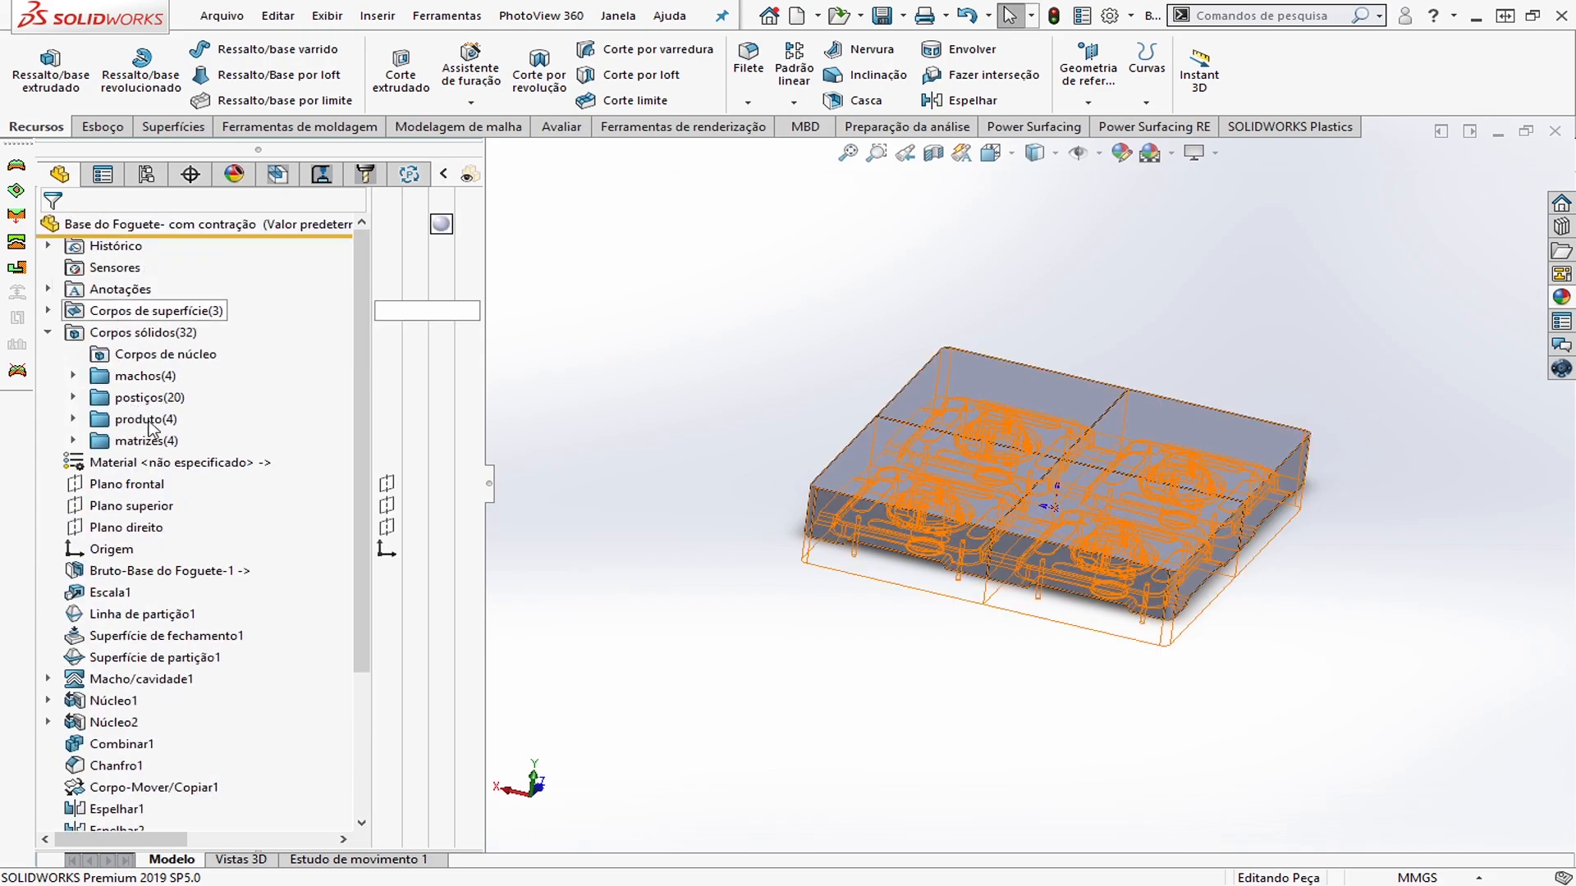
{"action": "scroll", "coordinate": [1075, 449], "scroll_direction": "down", "scroll_amount": 1}
{"action": "middle_click_drag", "start_coordinate": [1076, 482], "coordinate": [1021, 452]}
{"action": "middle_click_drag", "start_coordinate": [1186, 442], "coordinate": [1150, 456]}
{"action": "middle_click_drag", "start_coordinate": [982, 451], "coordinate": [1067, 525]}
{"action": "middle_click_drag", "start_coordinate": [962, 449], "coordinate": [1022, 504]}
{"action": "scroll", "coordinate": [168, 525], "scroll_direction": "down", "scroll_amount": 3}
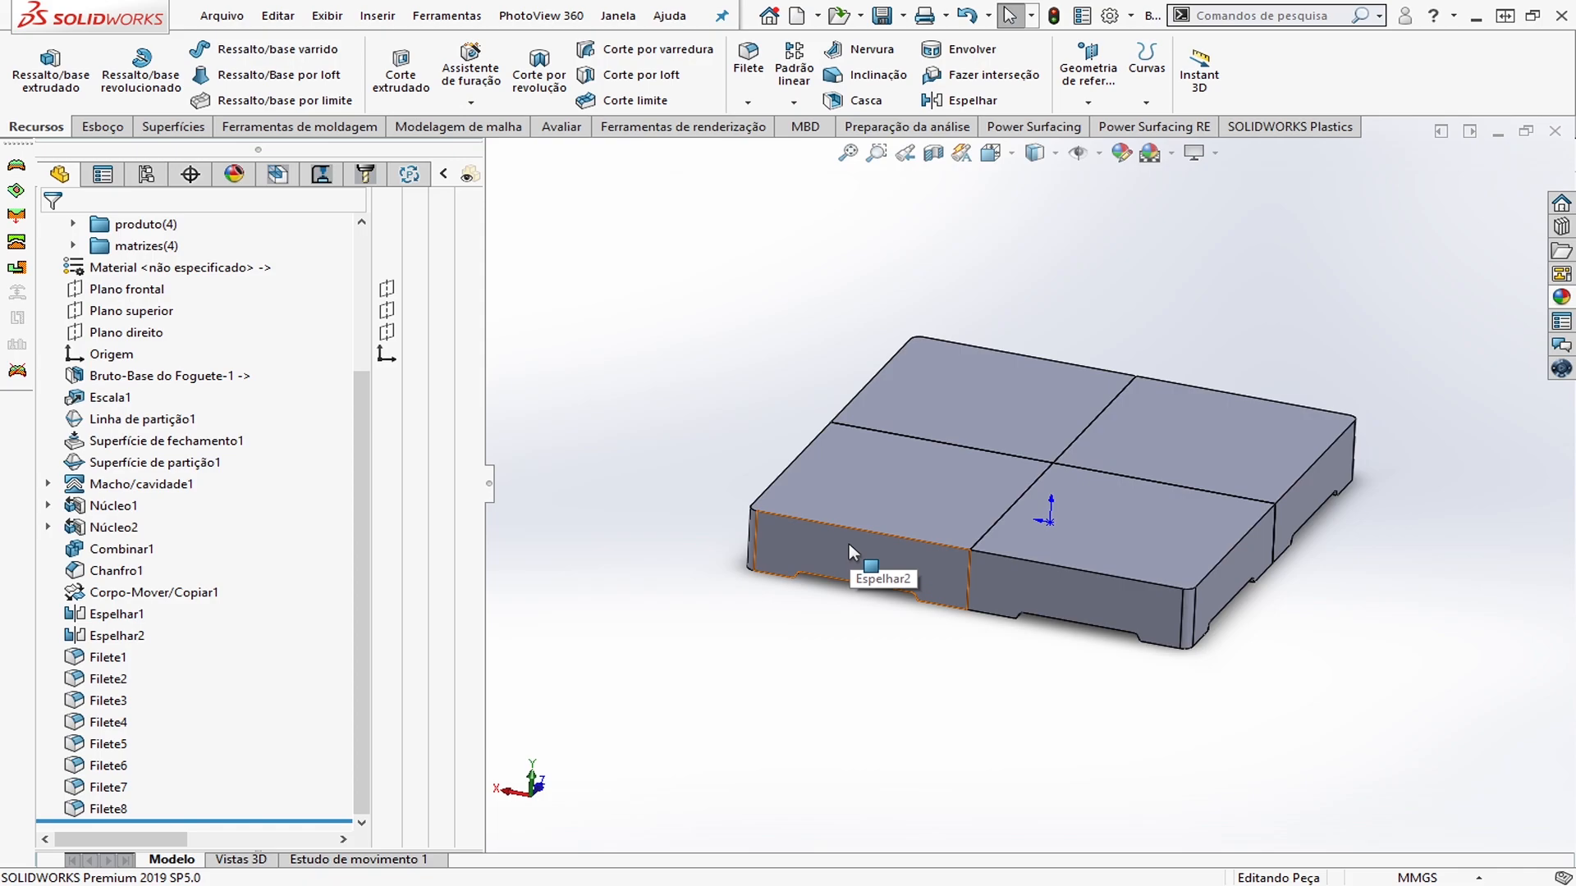
Expand the matrizes folder and select its four cavity block bodies, Filete7, Filete8, Filete6 and Filete5
{"action": "scroll", "coordinate": [808, 497], "scroll_direction": "up", "scroll_amount": 1}
{"action": "scroll", "coordinate": [148, 314], "scroll_direction": "up", "scroll_amount": 2}
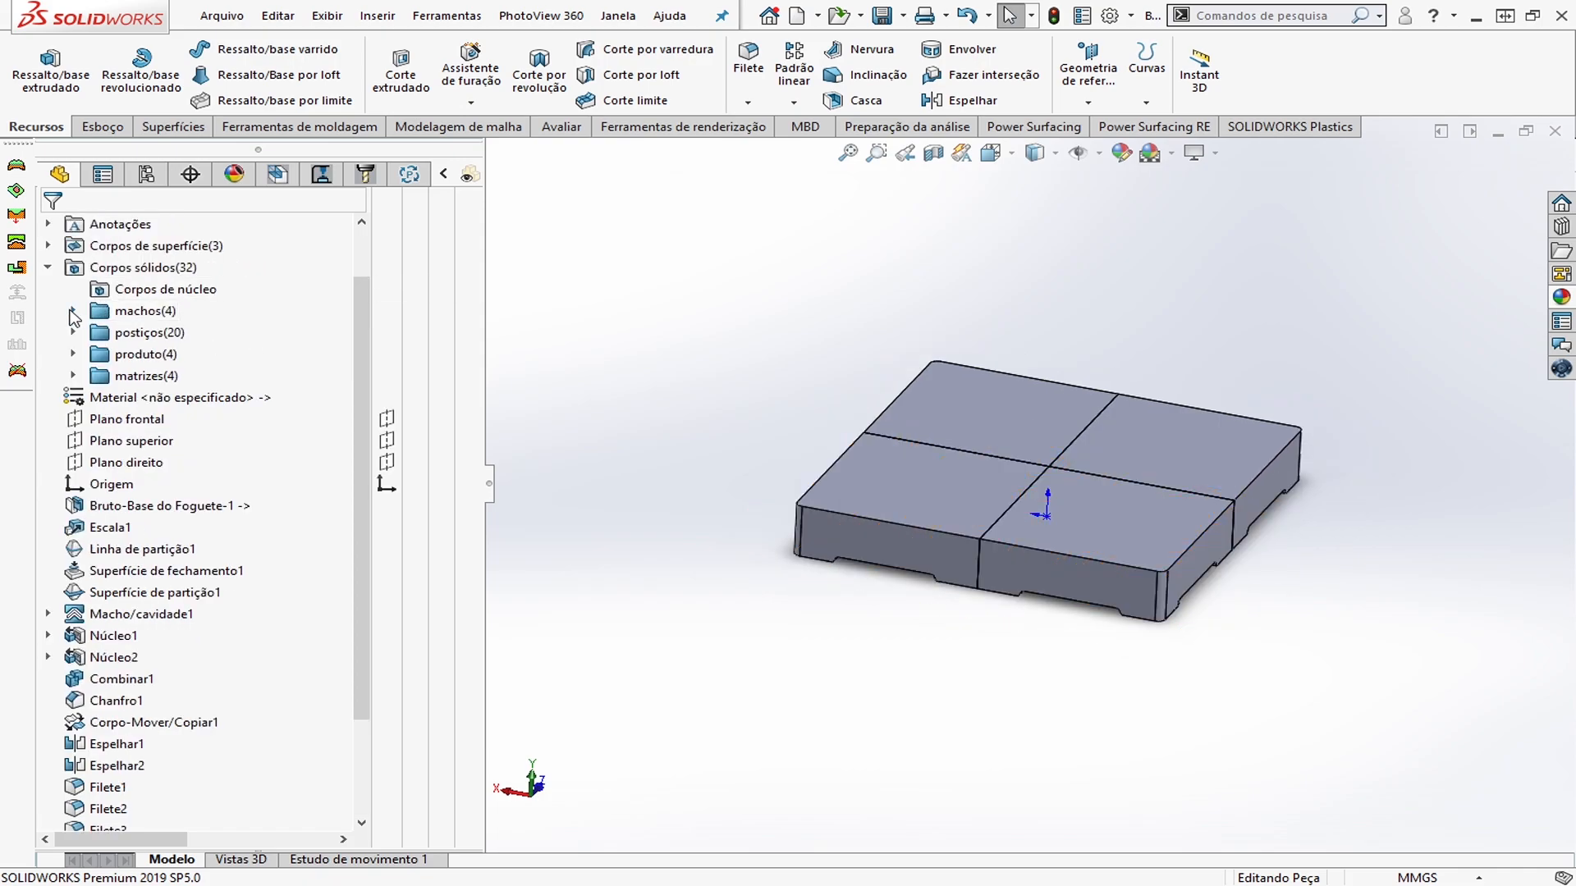
{"action": "left_click", "coordinate": [73, 311]}
{"action": "left_click", "coordinate": [73, 311]}
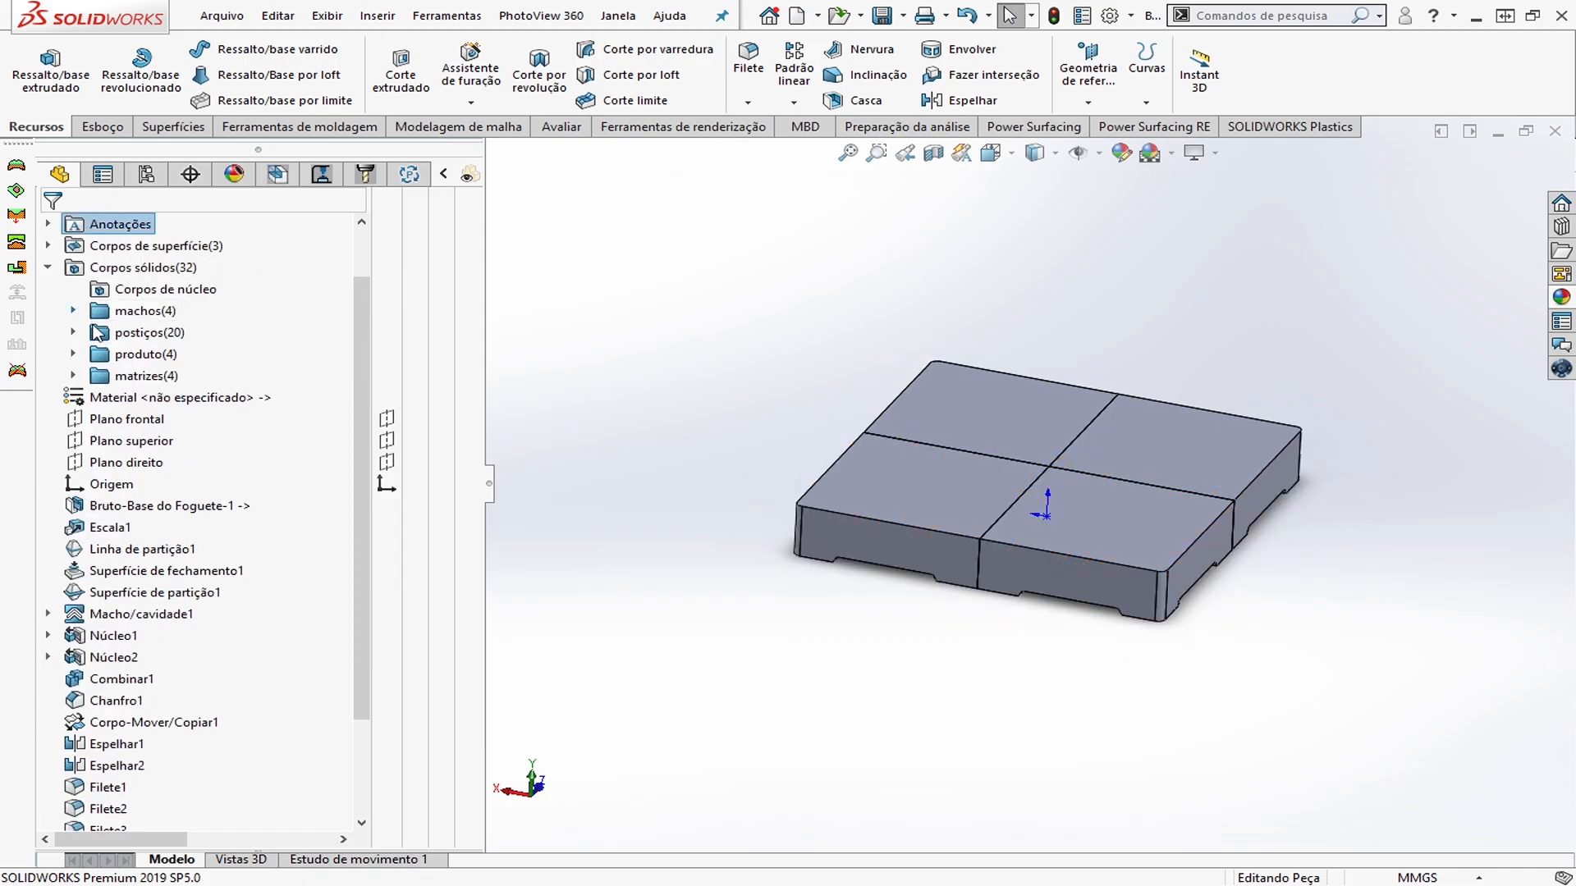
{"action": "left_click", "coordinate": [124, 376]}
{"action": "right_click", "coordinate": [135, 378]}
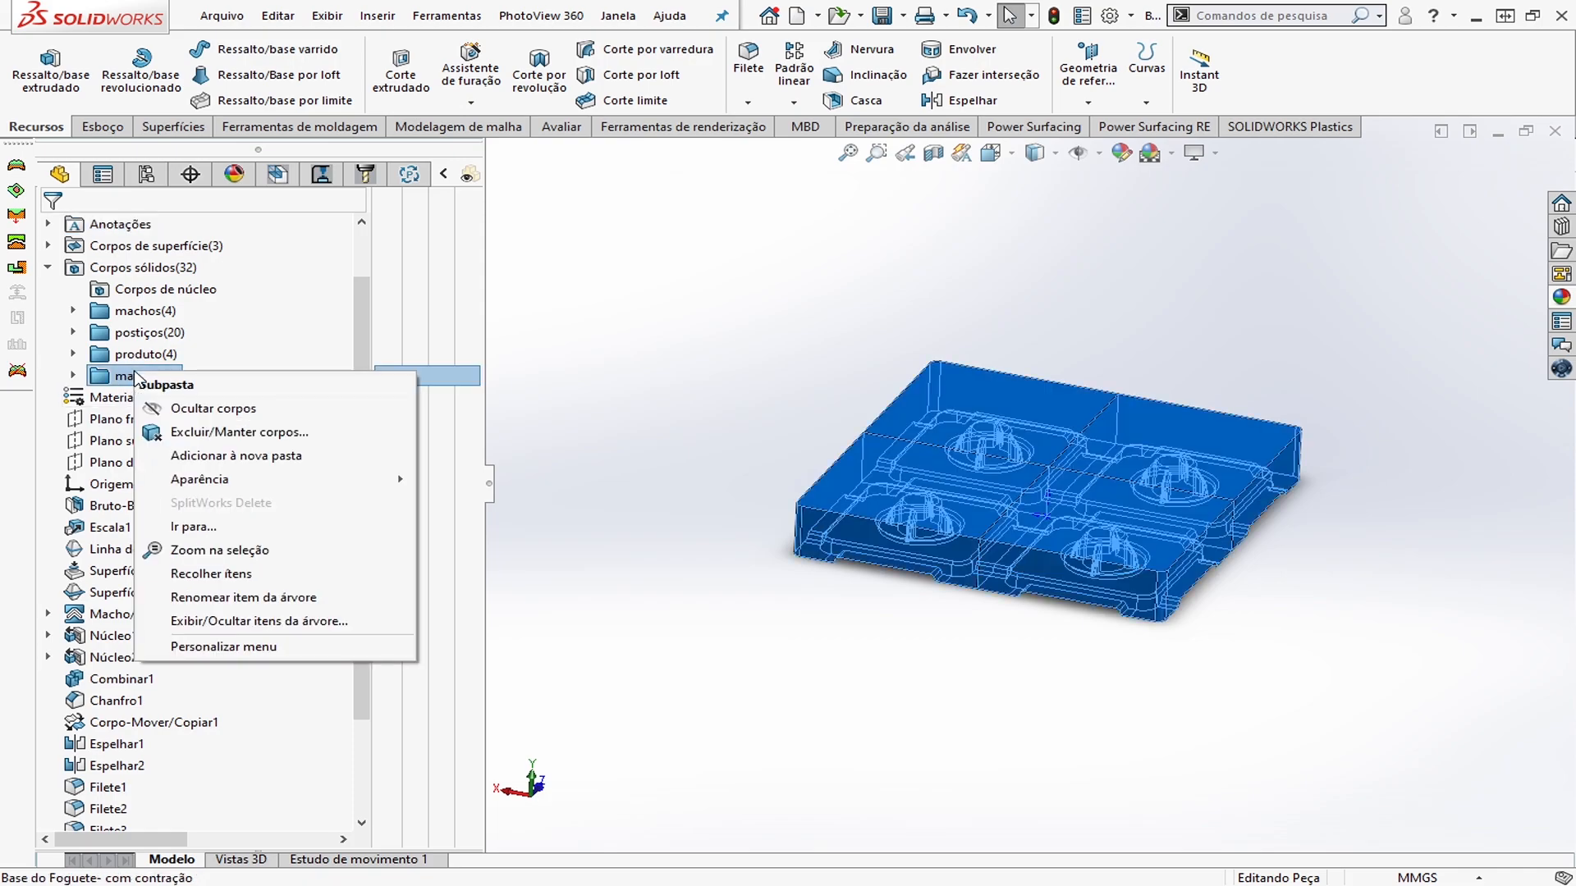
{"action": "left_click", "coordinate": [73, 376]}
{"action": "left_click", "coordinate": [152, 464], "text": "ctrl"}
{"action": "right_click", "coordinate": [152, 464]}
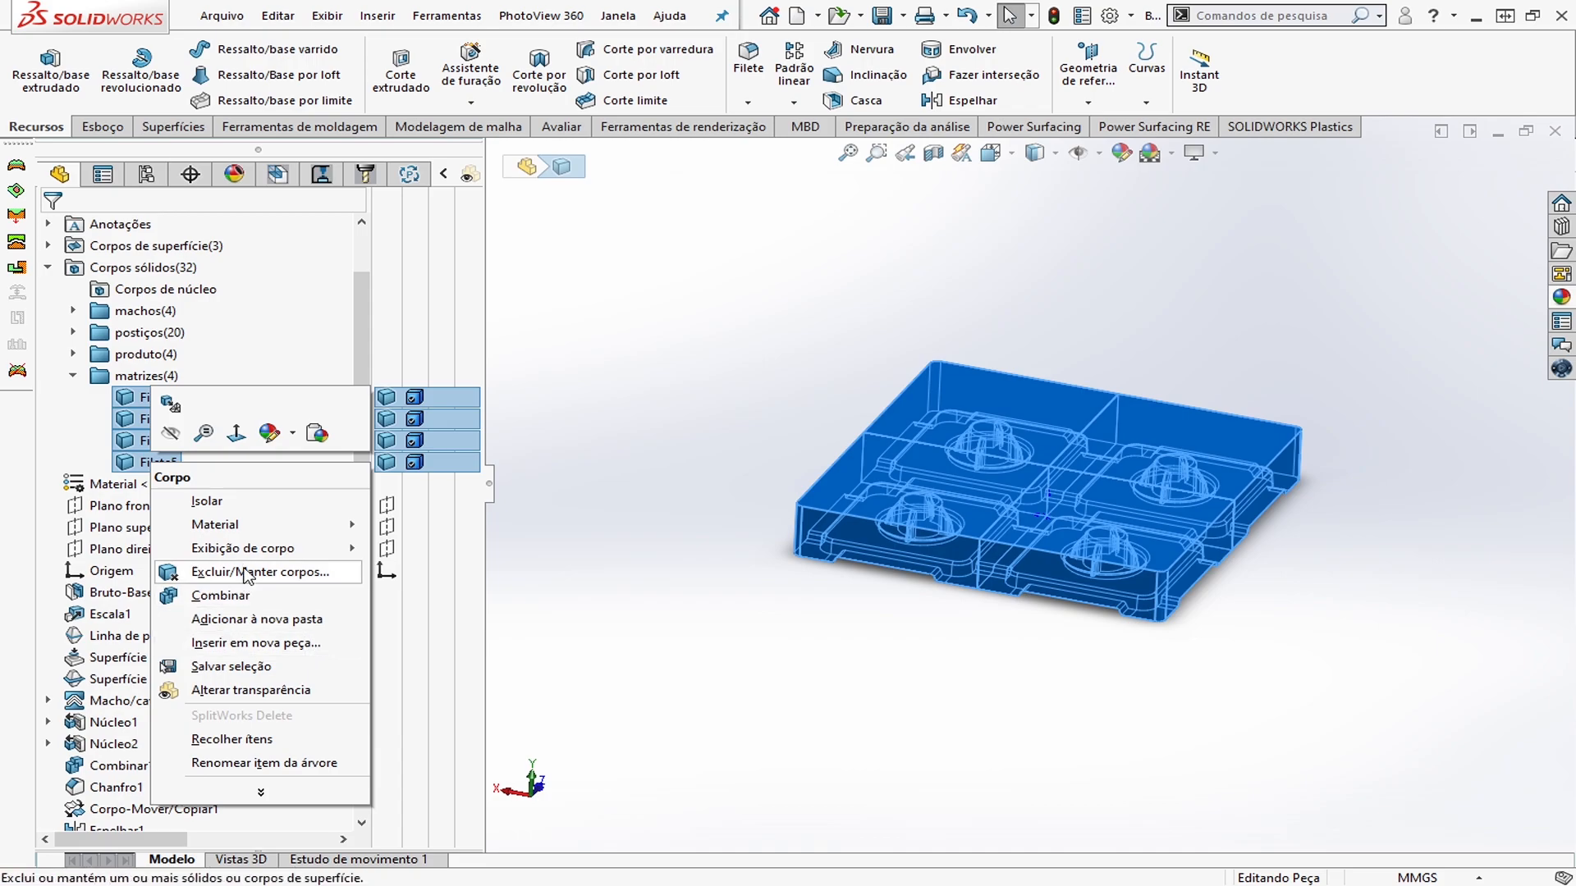
{"action": "left_click", "coordinate": [1321, 549]}
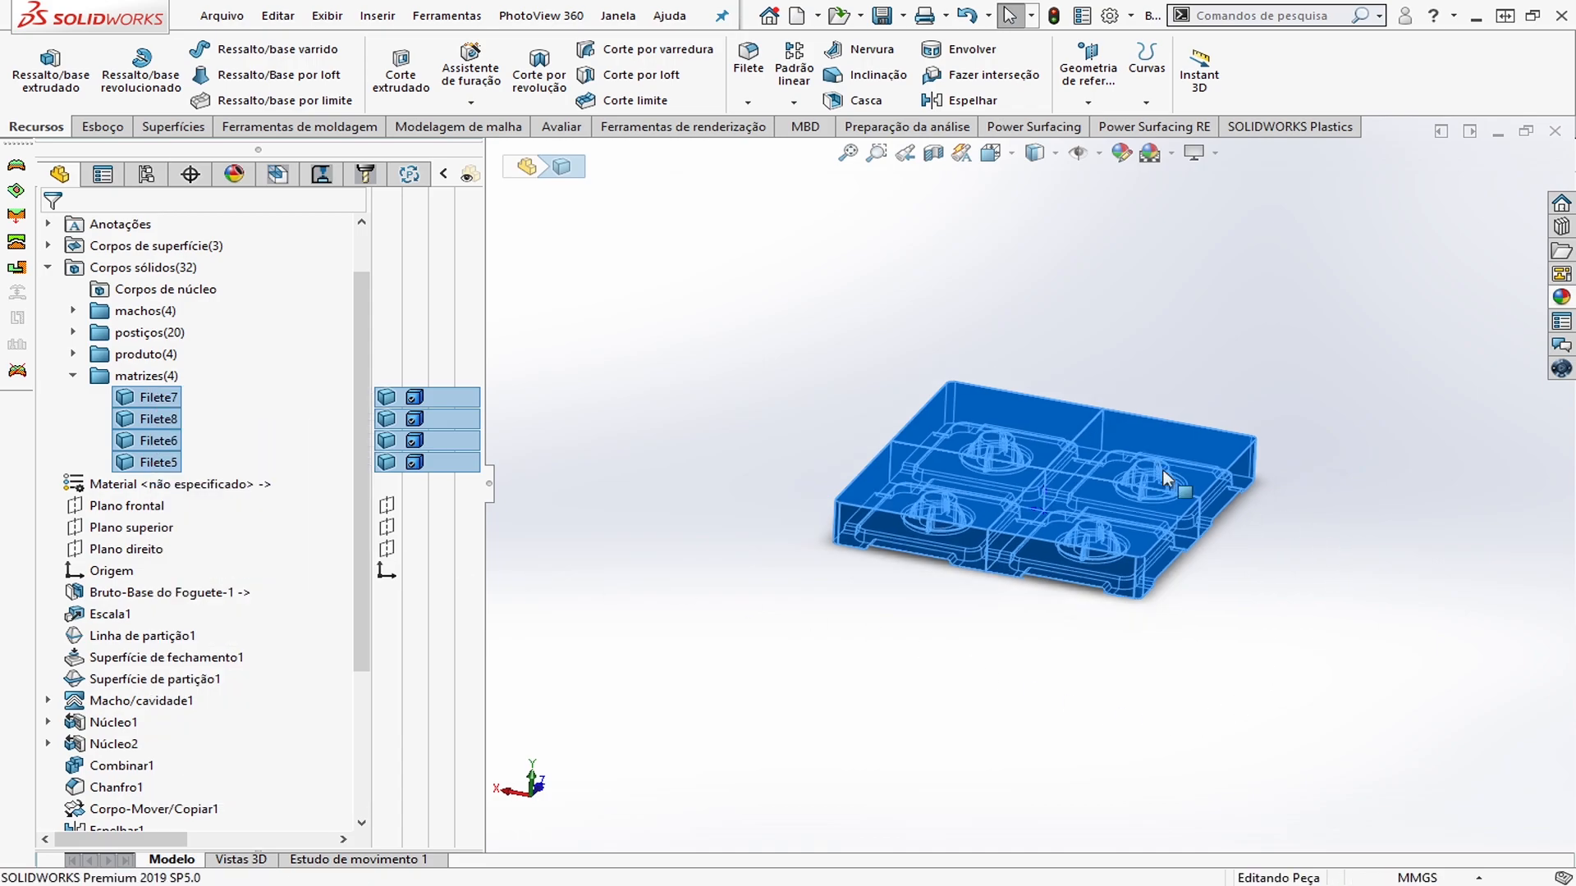
Insert the four cavity block bodies of the matrizes folder into a new part
{"action": "scroll", "coordinate": [1136, 462], "scroll_direction": "down", "scroll_amount": 1}
{"action": "scroll", "coordinate": [968, 444], "scroll_direction": "up", "scroll_amount": 2}
{"action": "scroll", "coordinate": [993, 470], "scroll_direction": "down", "scroll_amount": 3}
{"action": "middle_click_drag", "start_coordinate": [889, 510], "coordinate": [885, 461]}
{"action": "left_click", "coordinate": [144, 399]}
{"action": "left_click", "coordinate": [150, 419], "text": "ctrl"}
{"action": "left_click", "coordinate": [153, 441], "text": "ctrl"}
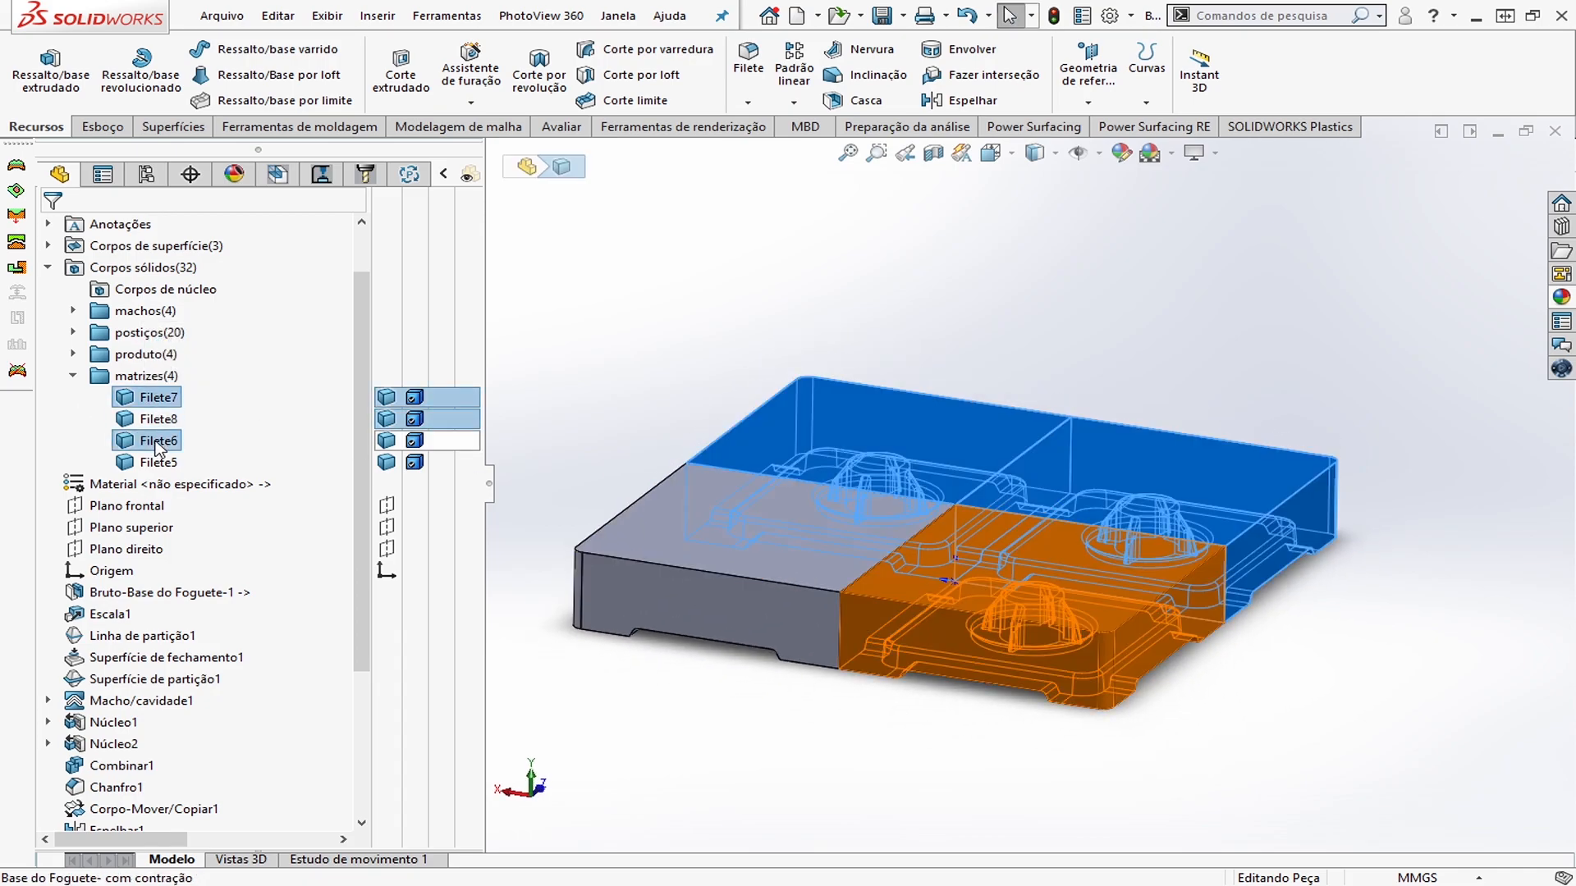
{"action": "left_click", "coordinate": [156, 458], "text": "ctrl"}
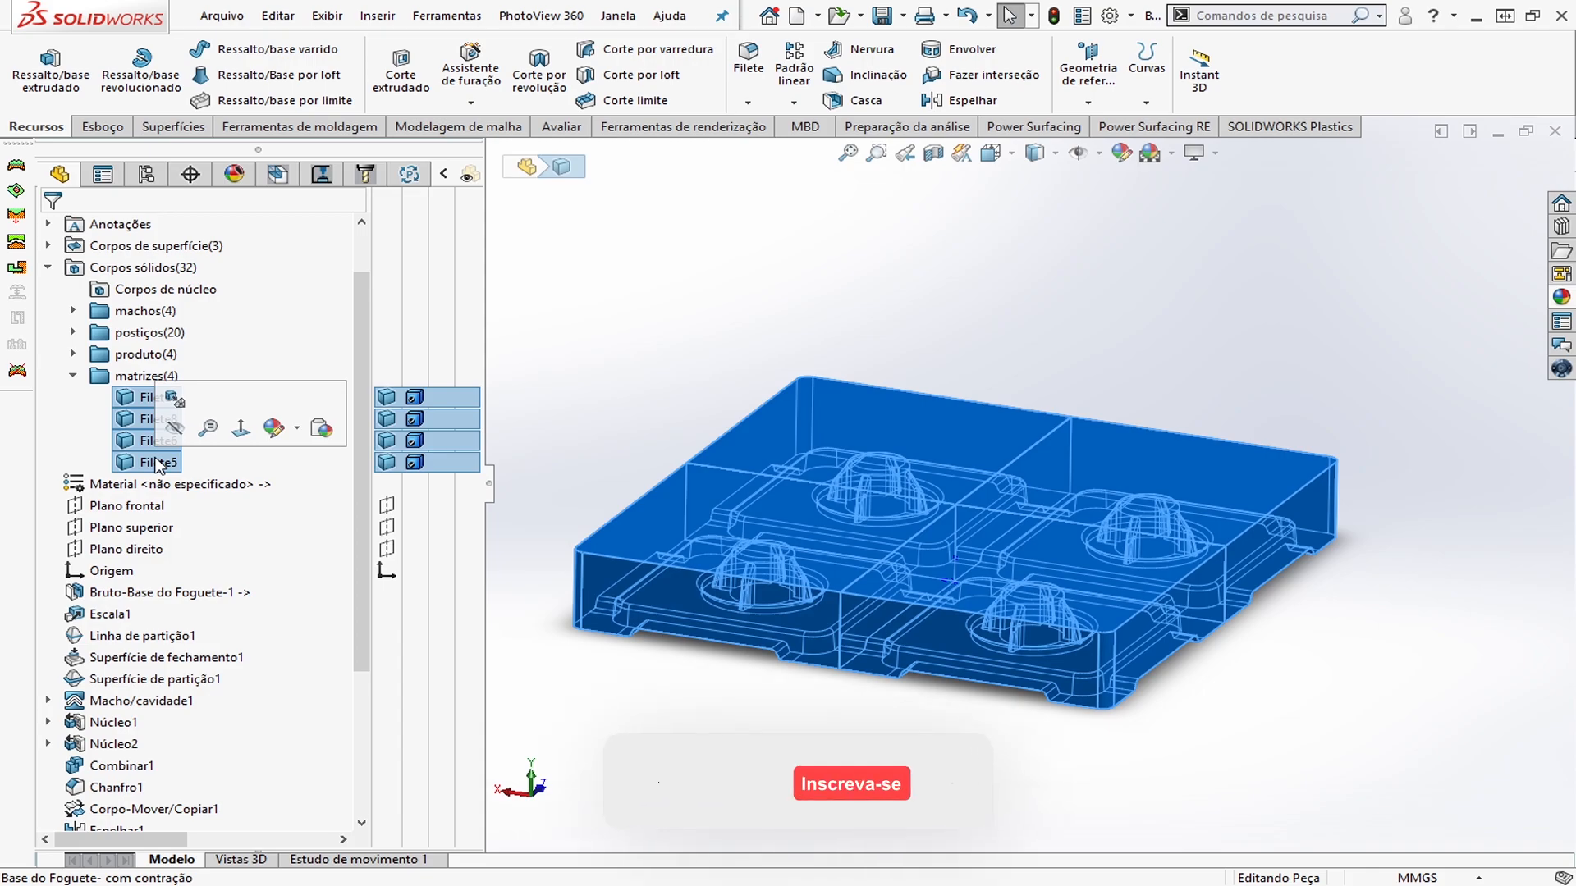
{"action": "right_click", "coordinate": [158, 464]}
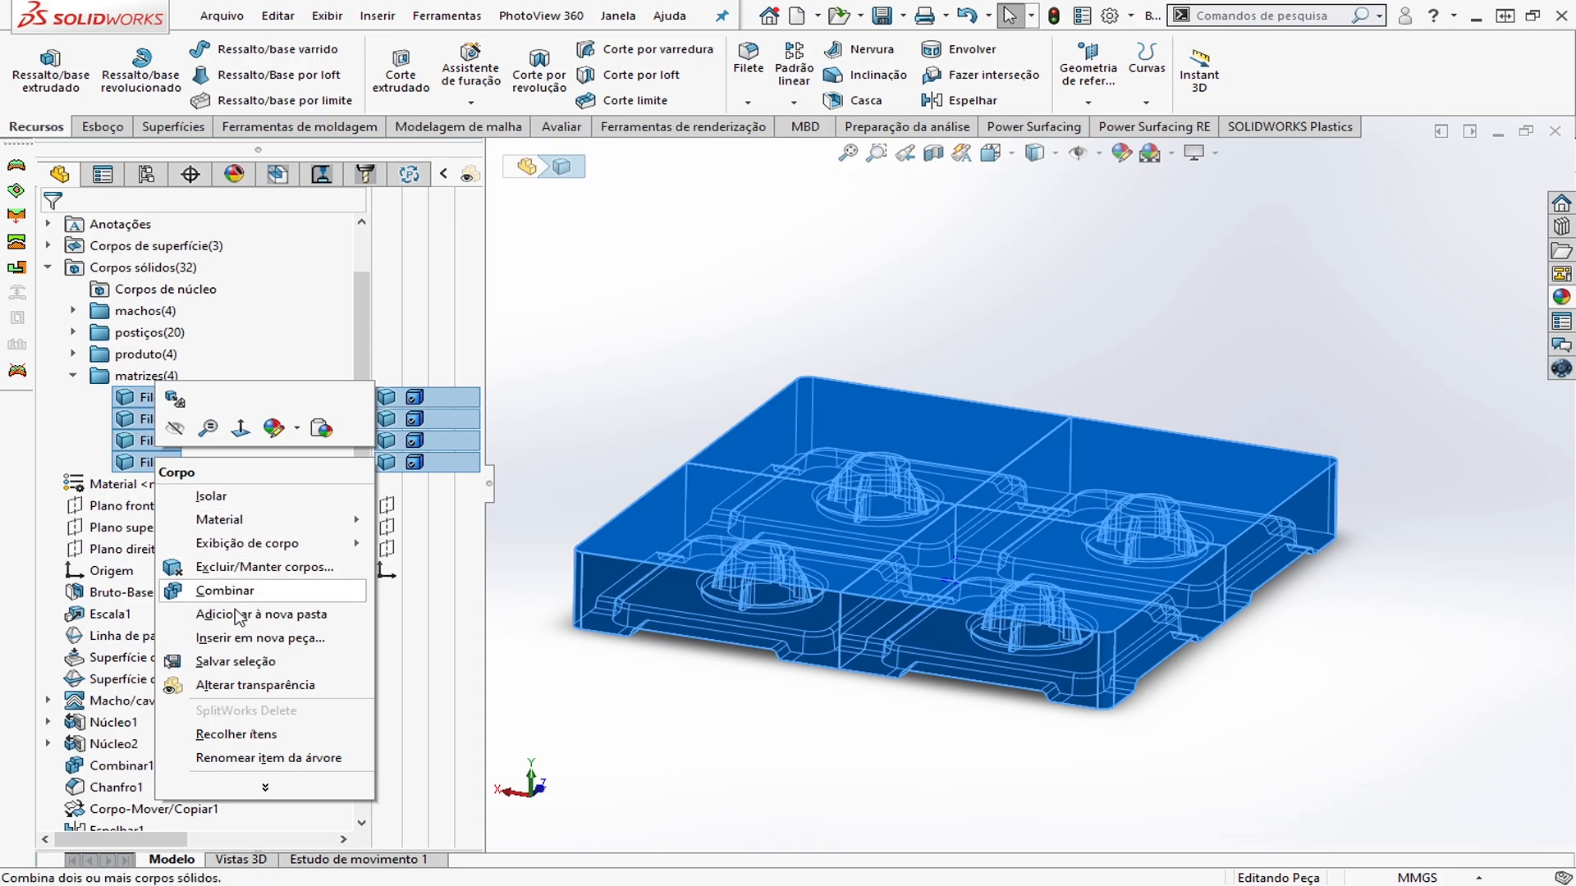
{"action": "left_click", "coordinate": [306, 642]}
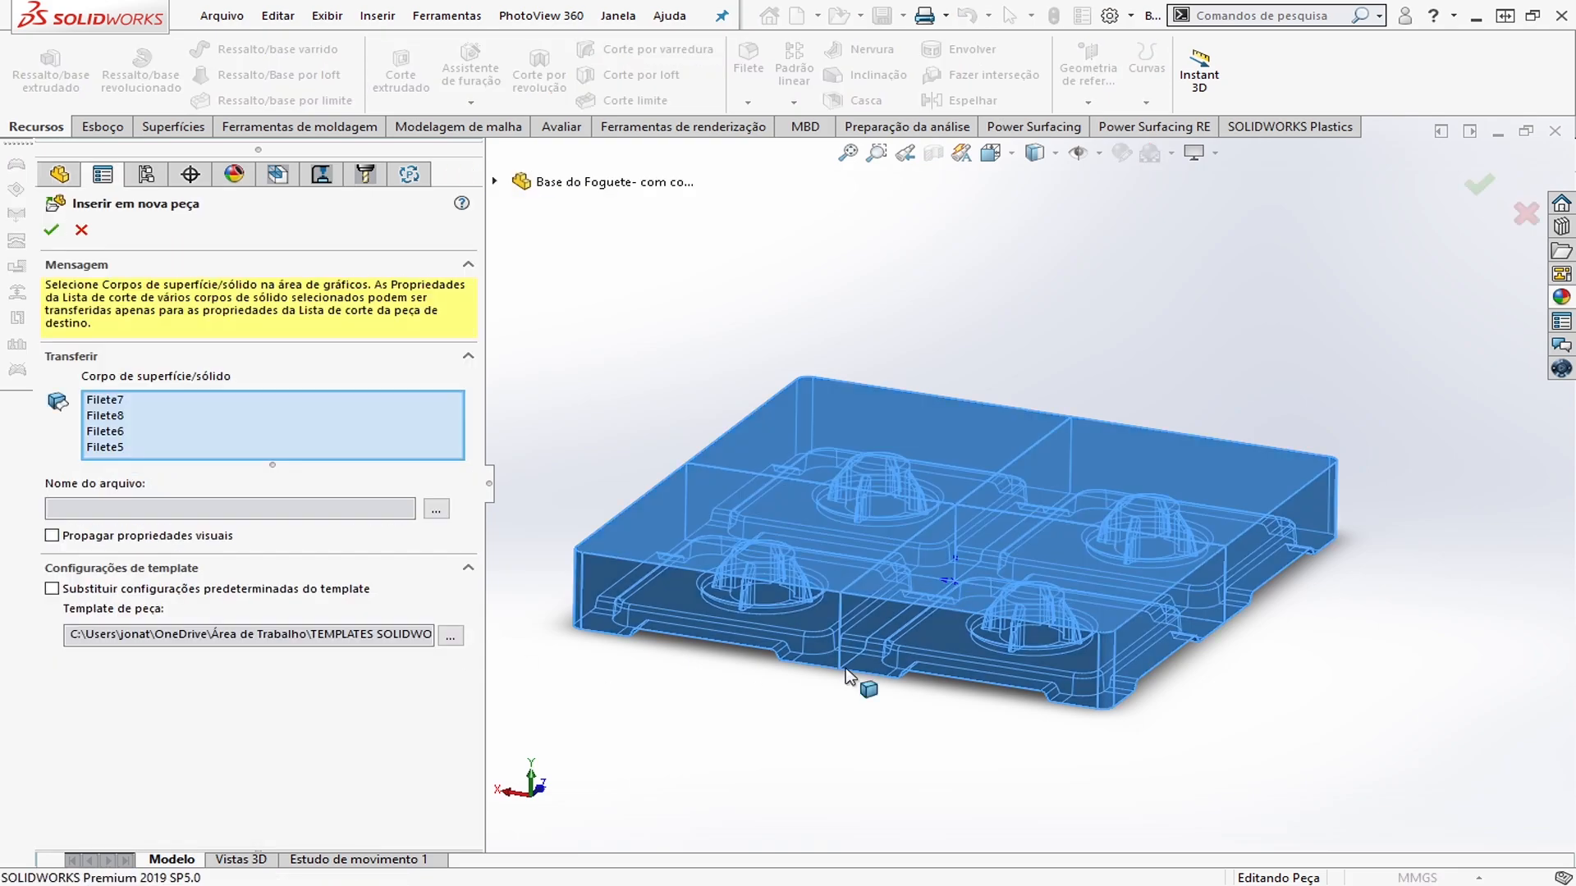
{"action": "left_click", "coordinate": [50, 233]}
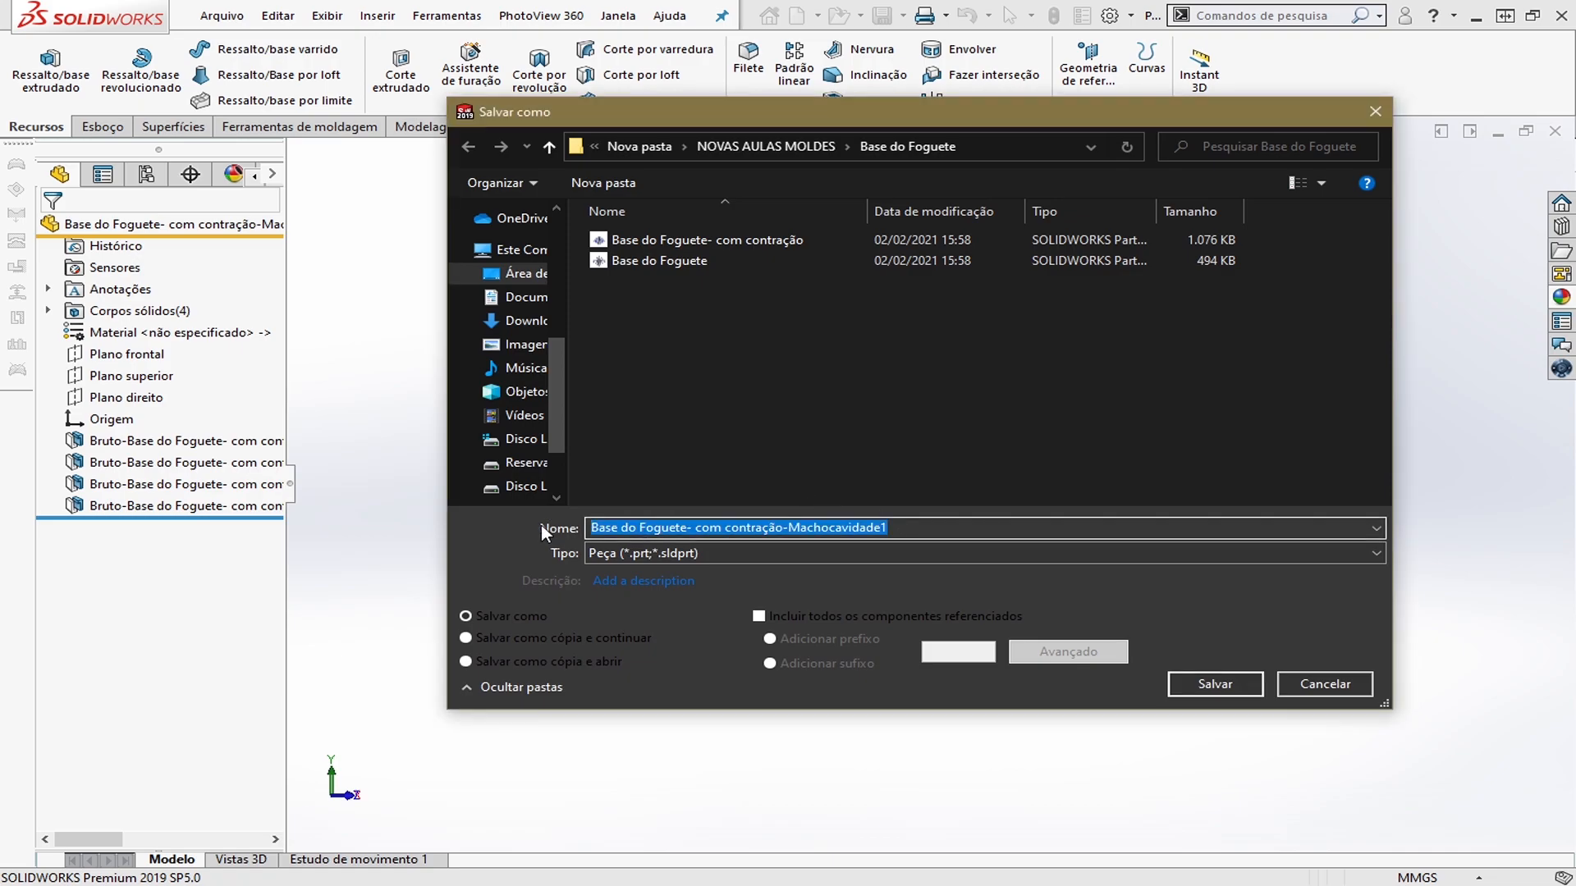
Save the new part as CONJUNTO DAS MATRIZES in the Base do Foguete folder, saving all modified components too
{"action": "type", "text": "con"}
{"action": "key", "text": "BackSpace"}
{"action": "key", "text": "BackSpace"}
{"action": "key", "text": "BackSpace"}
{"action": "type", "text": "C"}
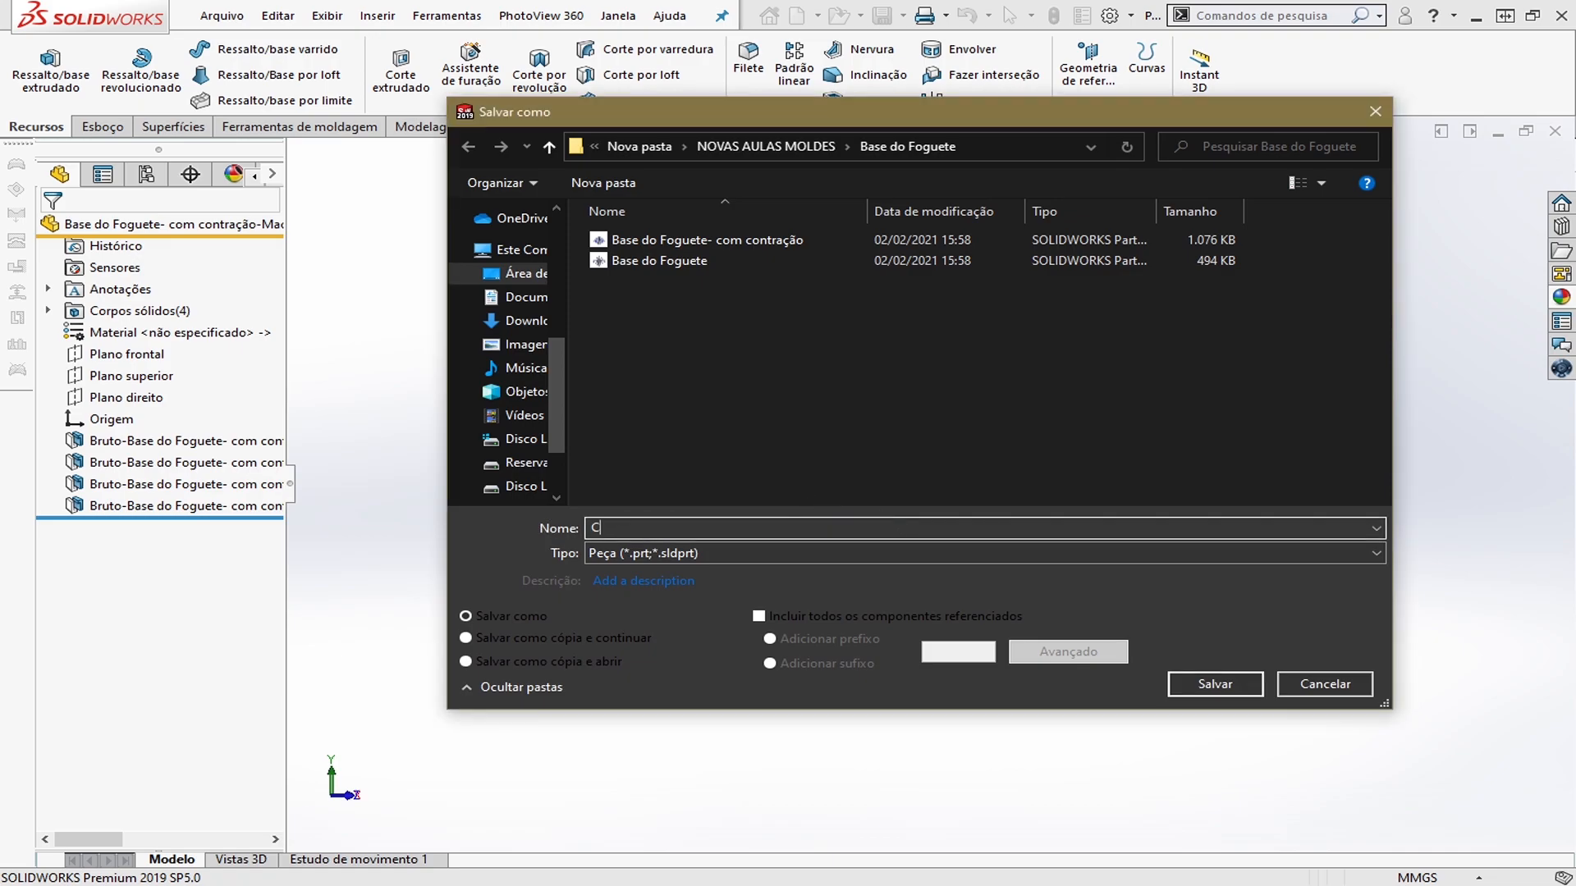
{"action": "type", "text": "ONJUNTO DAS MATRIZES"}
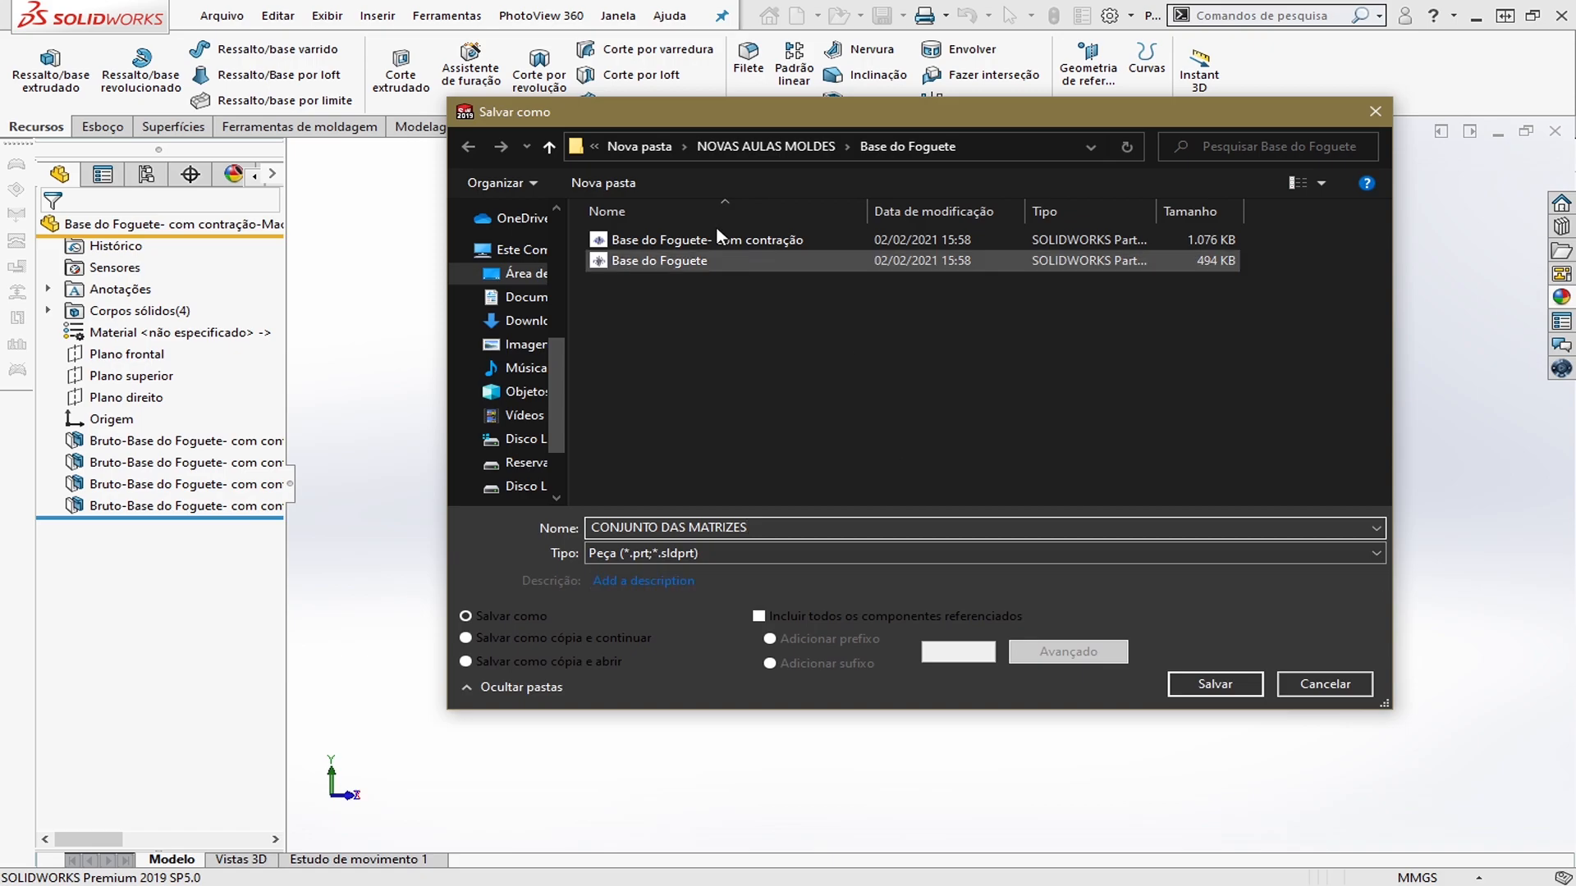
{"action": "left_click_drag", "start_coordinate": [812, 118], "coordinate": [701, 175]}
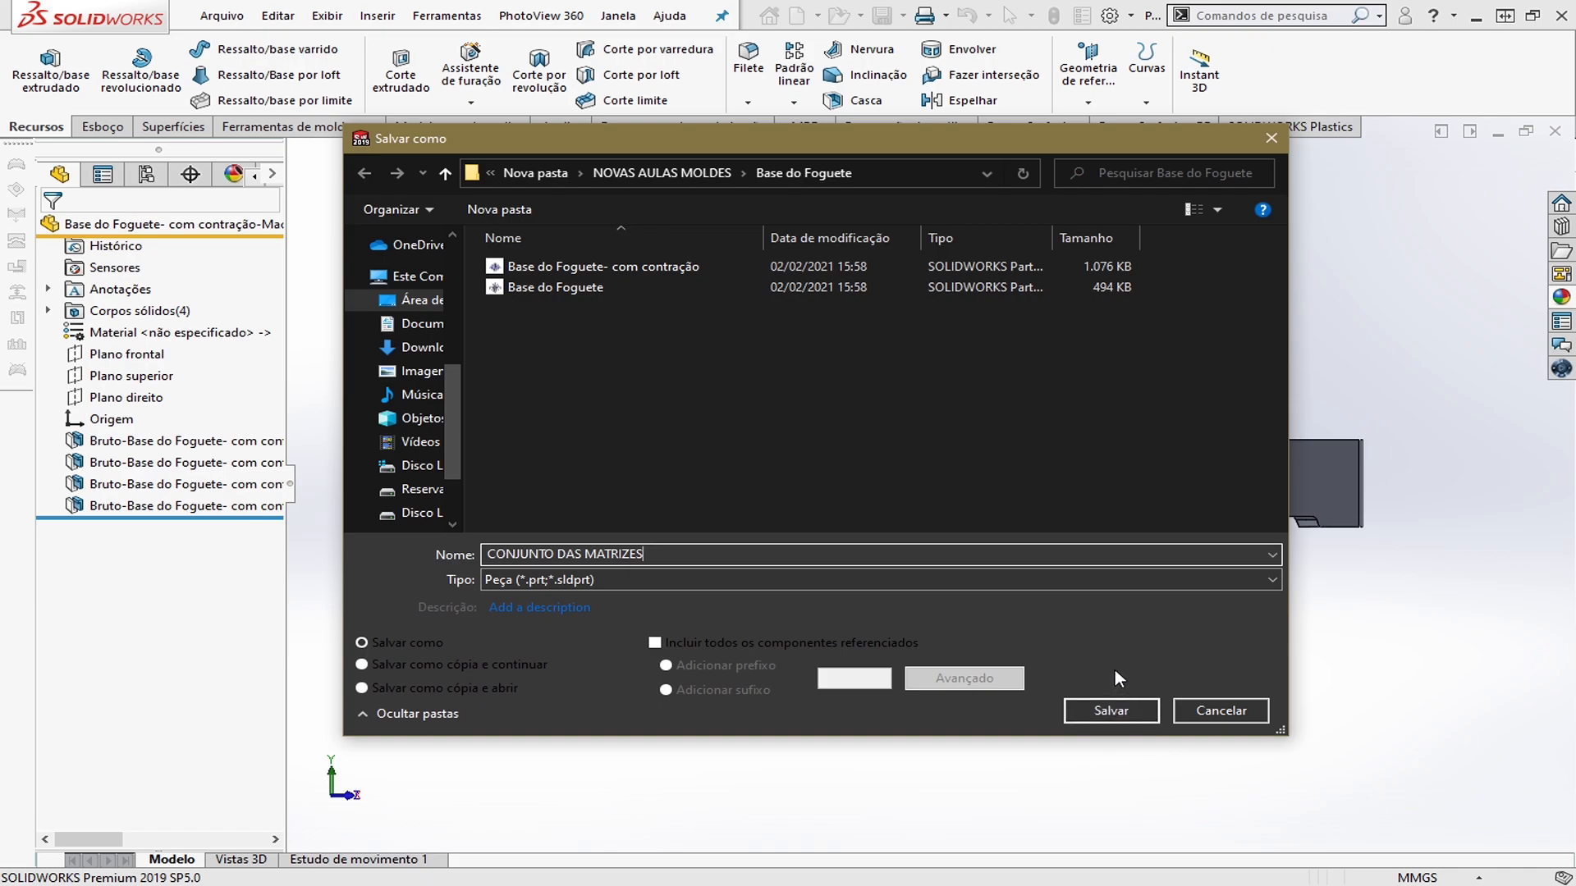
{"action": "key", "text": "Return"}
{"action": "left_click", "coordinate": [1107, 710]}
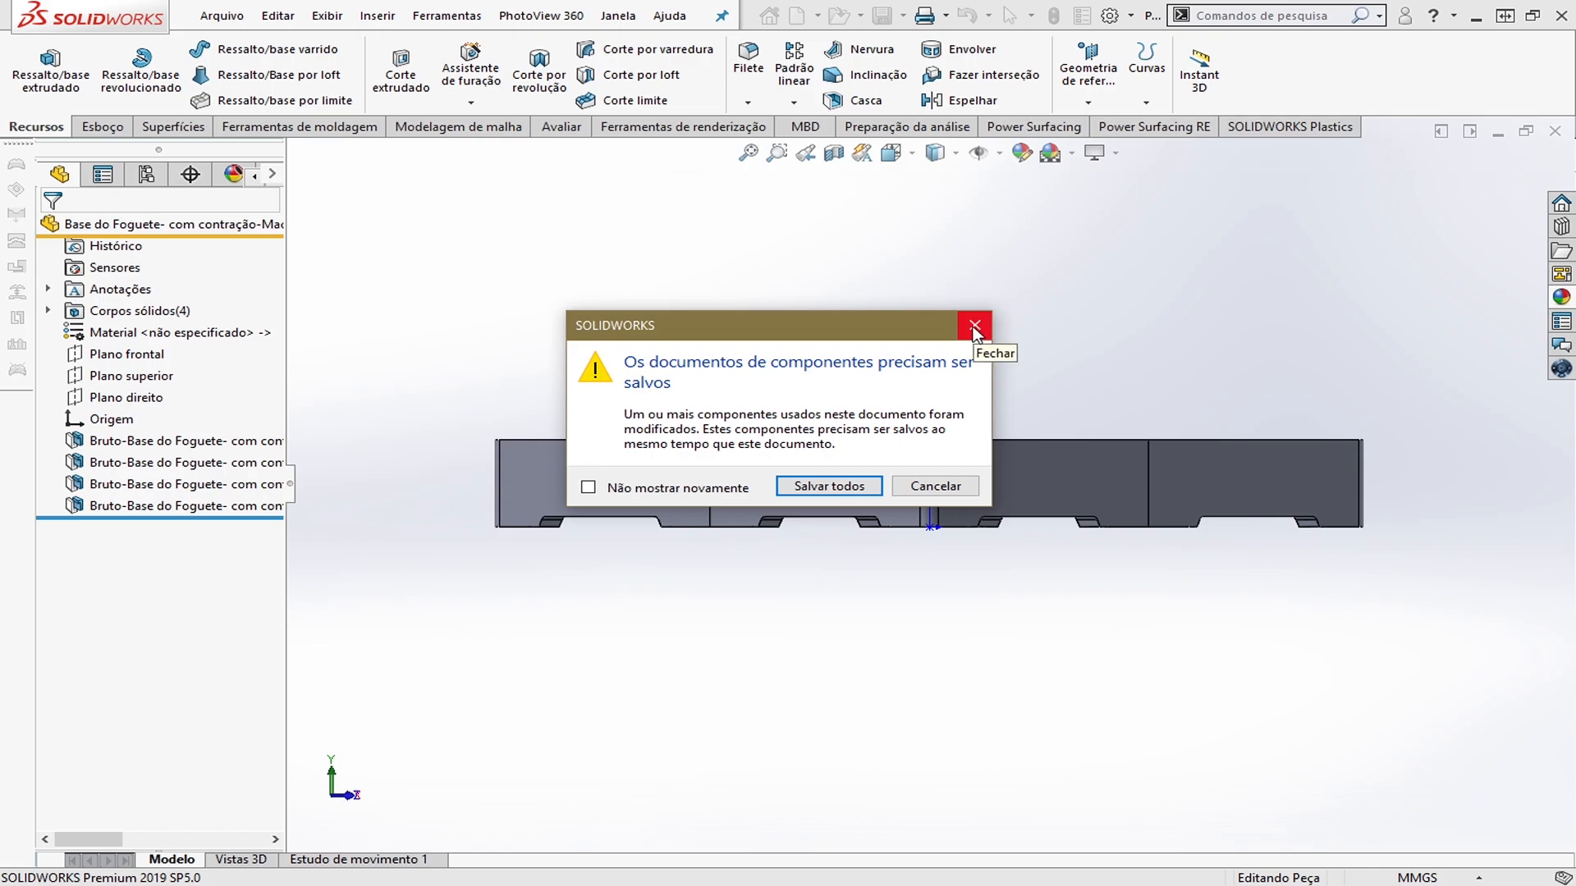
{"action": "left_click", "coordinate": [847, 489]}
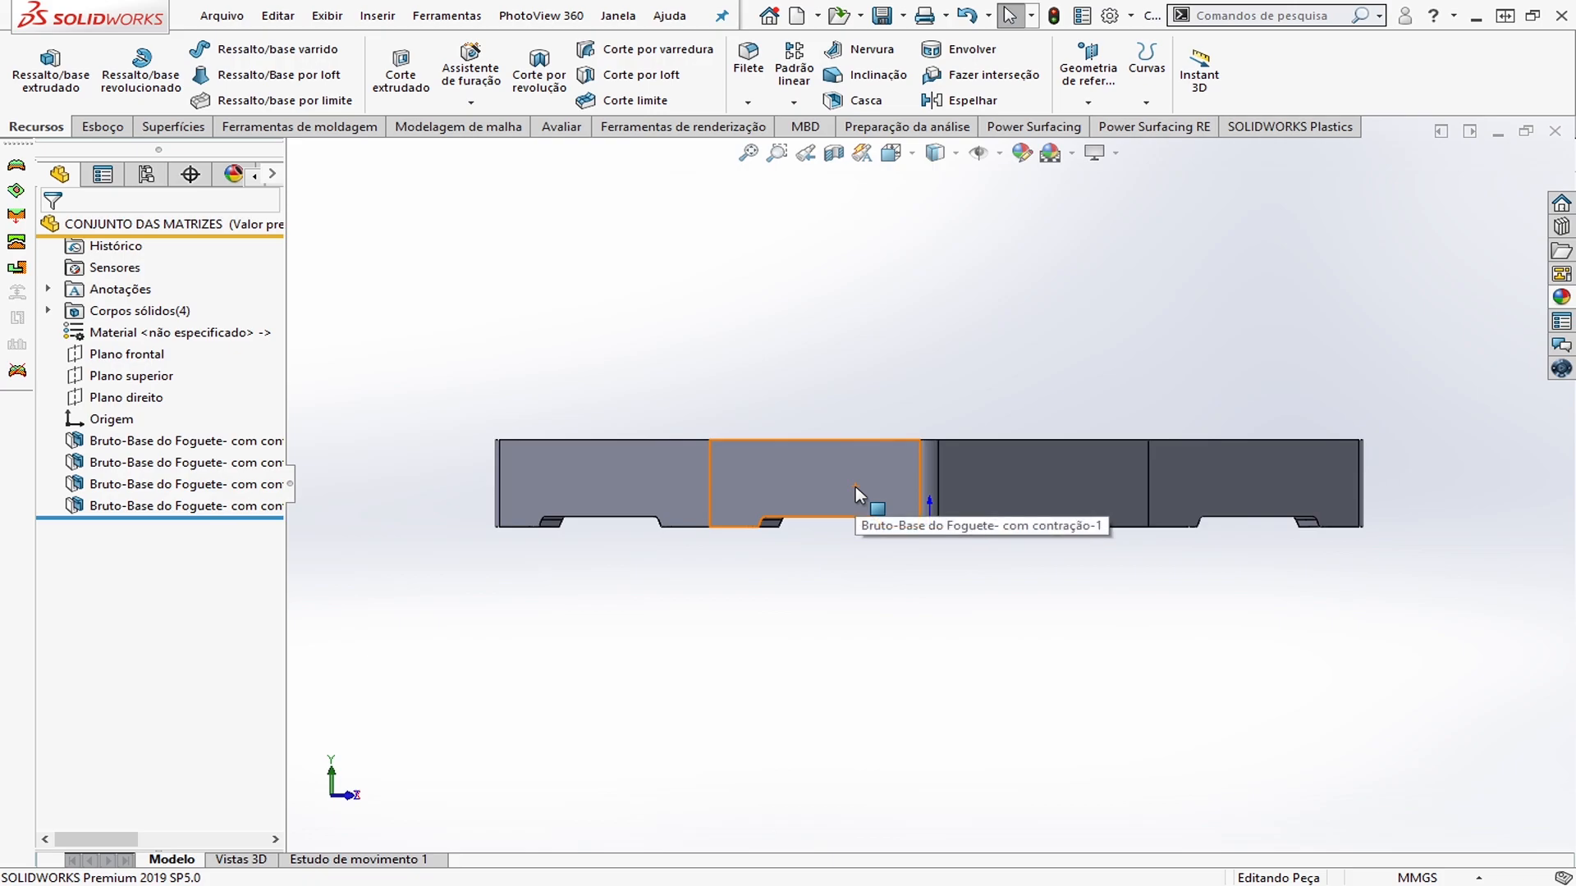
Check the new cavity block part in an angled view and return to the Base do Foguete- com contração part
{"action": "scroll", "coordinate": [1140, 592], "scroll_direction": "up", "scroll_amount": 2}
{"action": "scroll", "coordinate": [1069, 438], "scroll_direction": "down", "scroll_amount": 2}
{"action": "middle_click_drag", "start_coordinate": [944, 475], "coordinate": [877, 472]}
{"action": "scroll", "coordinate": [889, 412], "scroll_direction": "down", "scroll_amount": 2}
{"action": "left_click", "coordinate": [621, 18]}
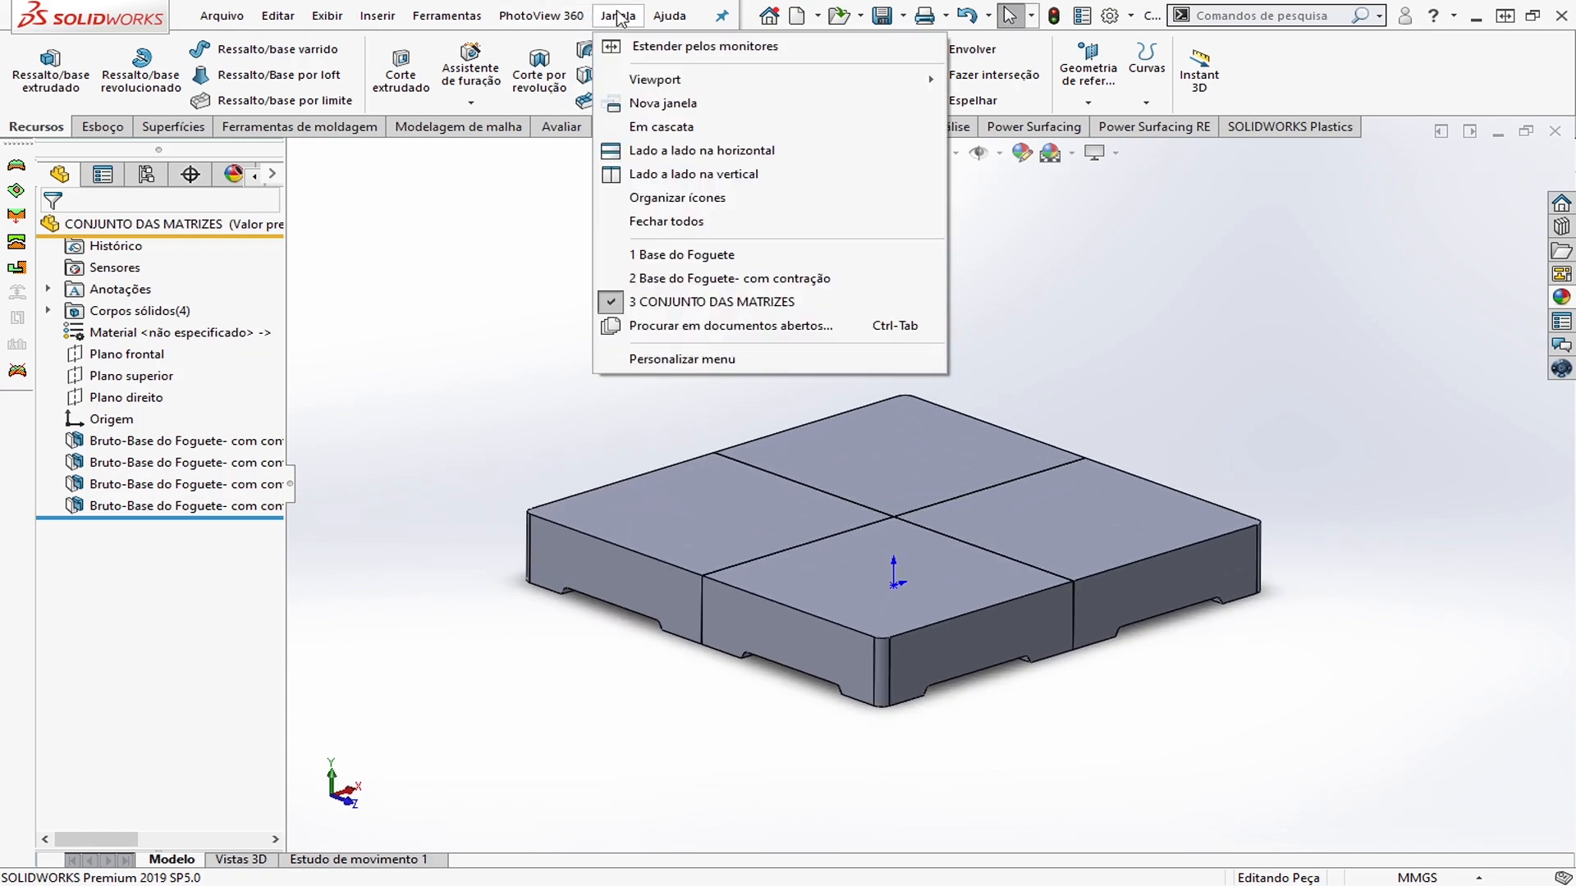
{"action": "left_click", "coordinate": [728, 278]}
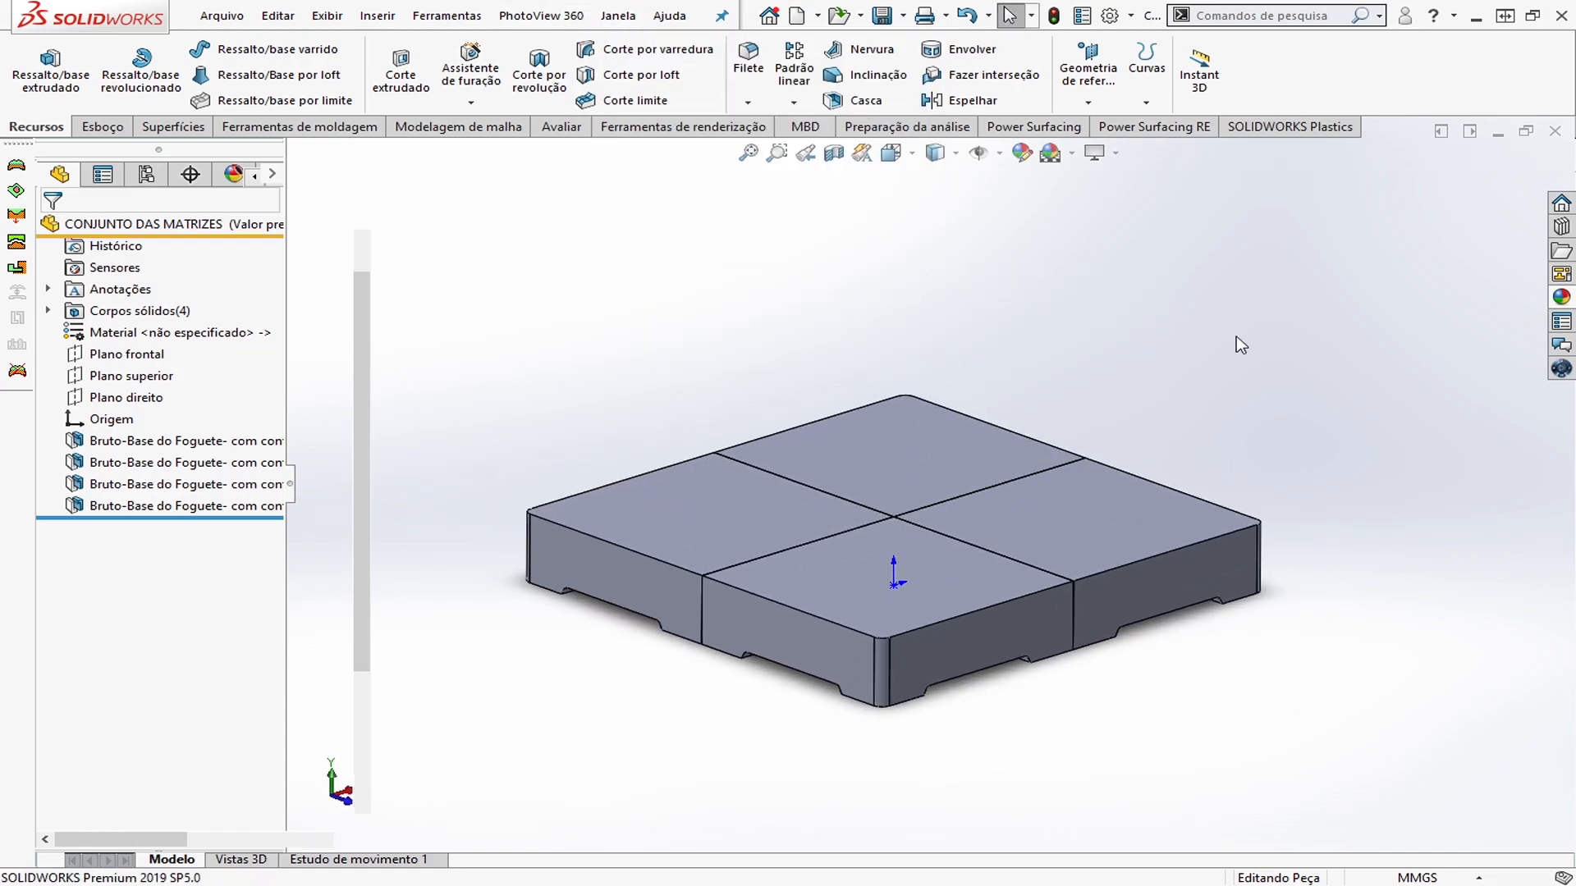
Hide the cavity blocks in the matrizes folder and show the four molded products in the produto folder
{"action": "left_click", "coordinate": [387, 375]}
{"action": "left_click", "coordinate": [72, 376]}
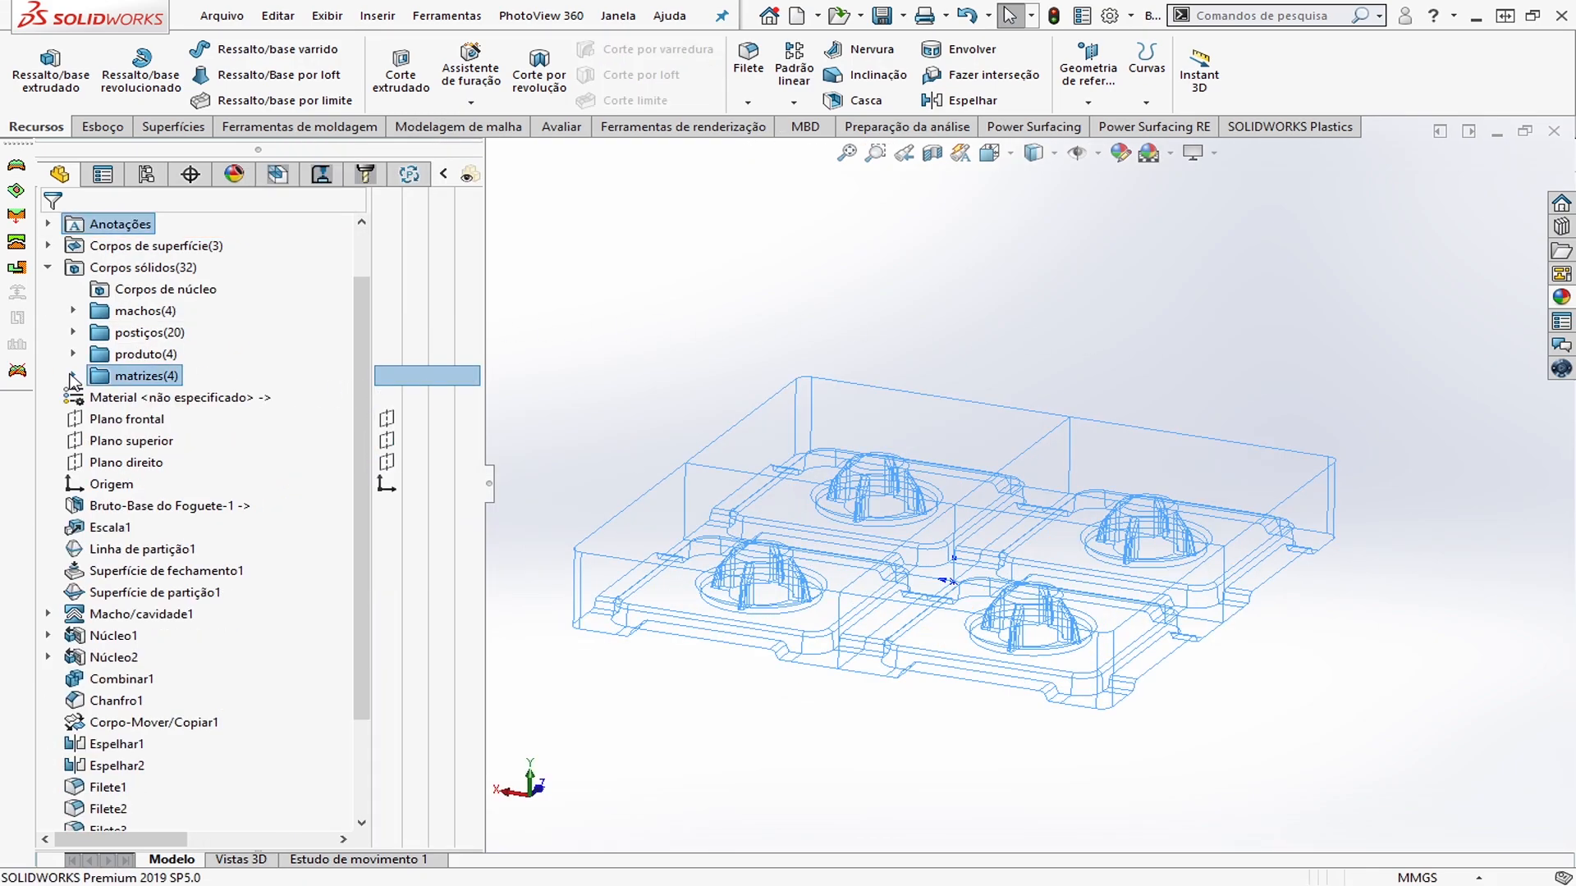
{"action": "left_click", "coordinate": [388, 355]}
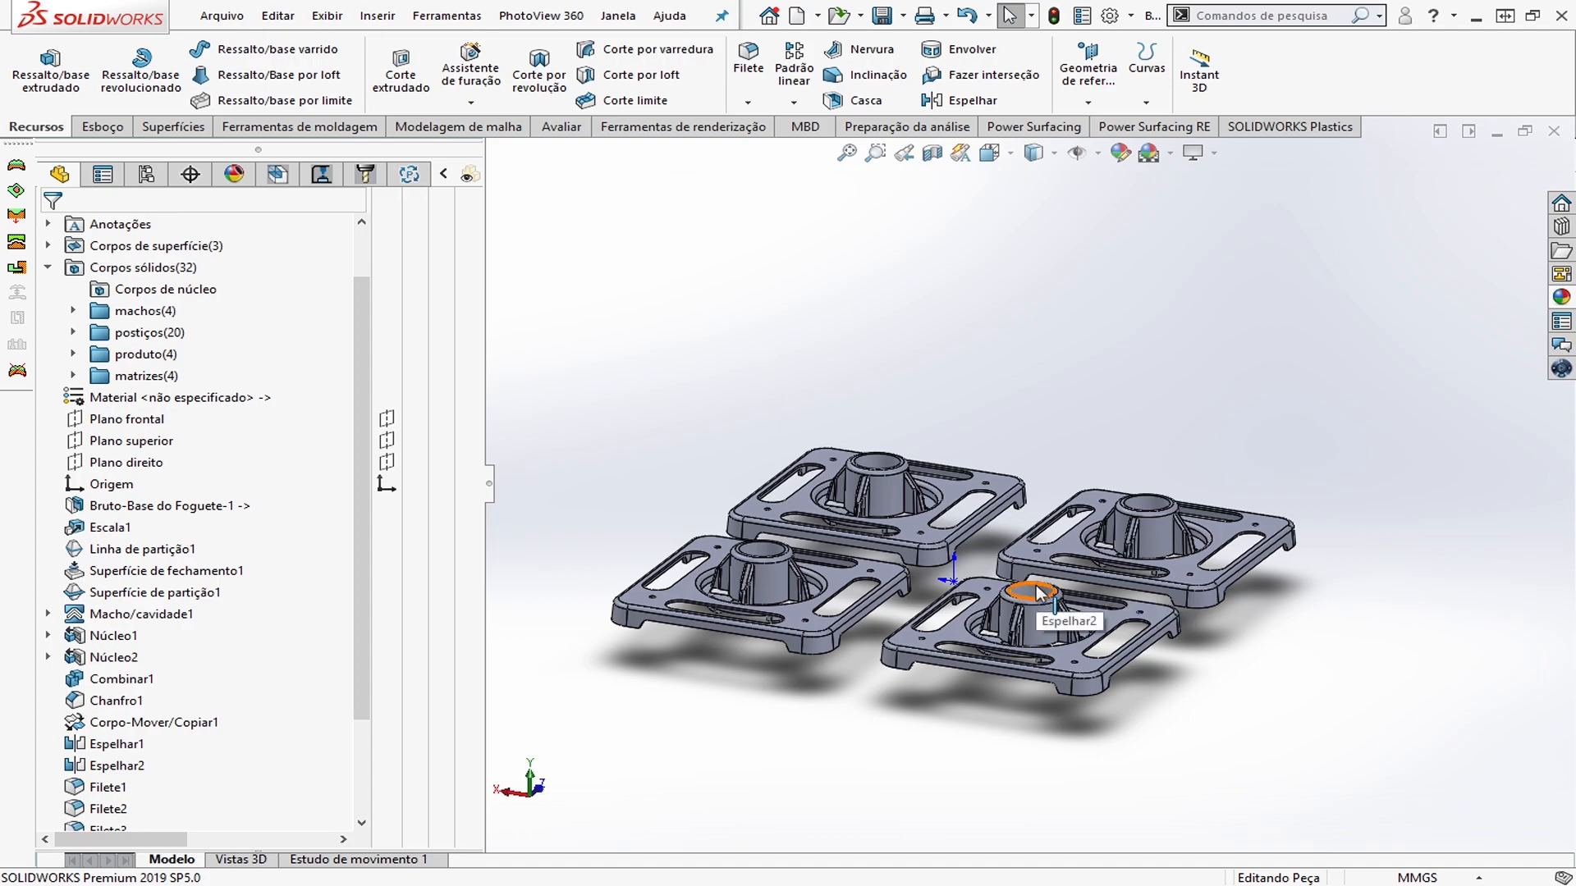
{"action": "middle_click_drag", "start_coordinate": [952, 525], "coordinate": [980, 592]}
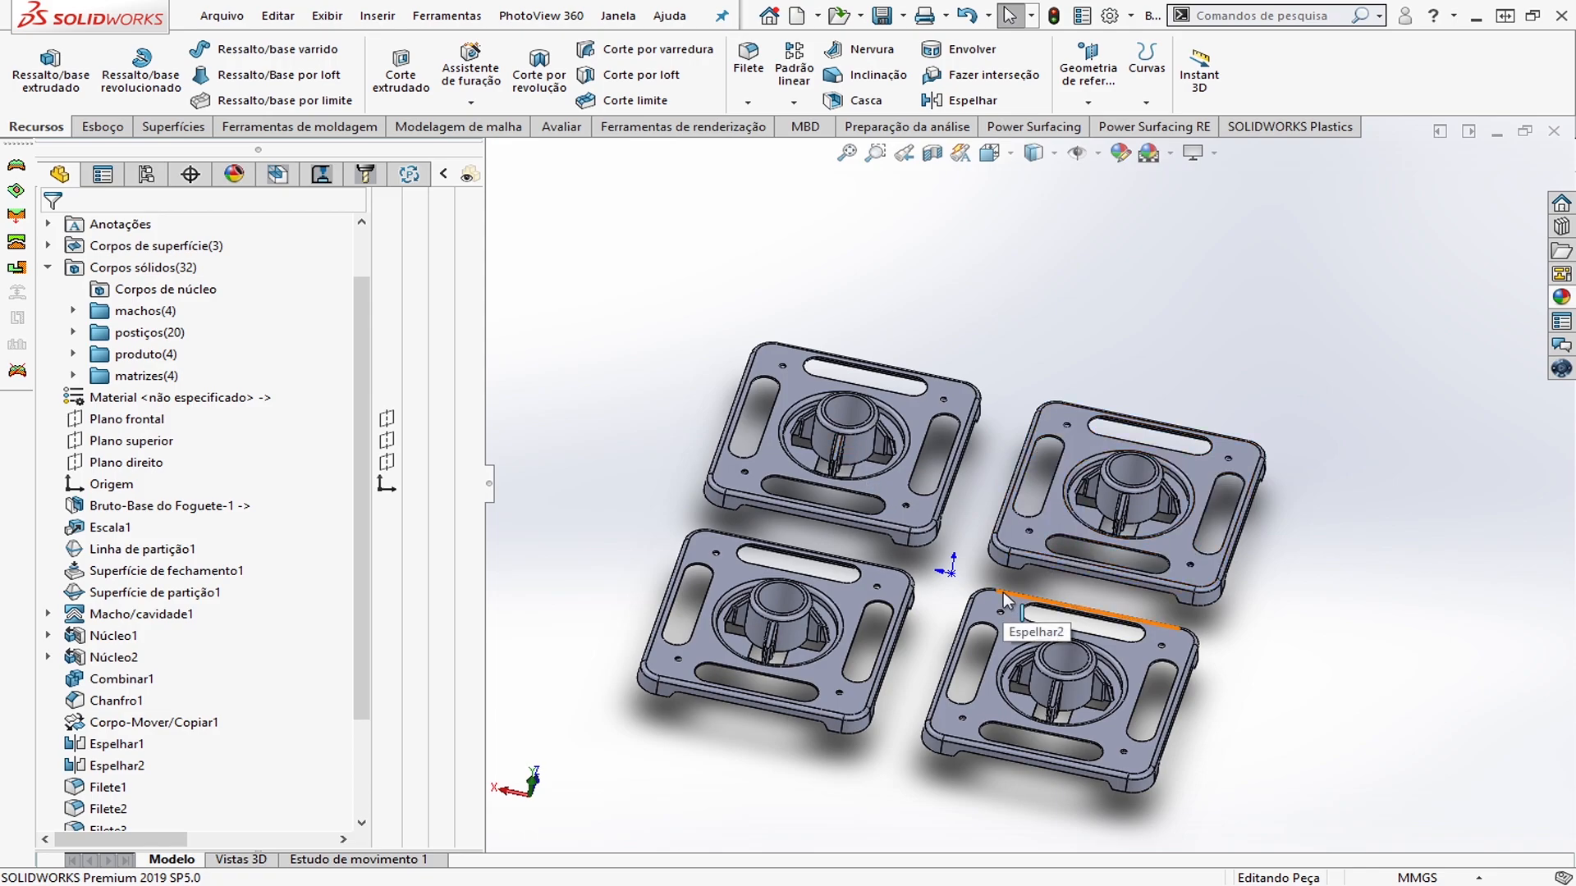
{"action": "middle_click_drag", "start_coordinate": [997, 599], "coordinate": [936, 560]}
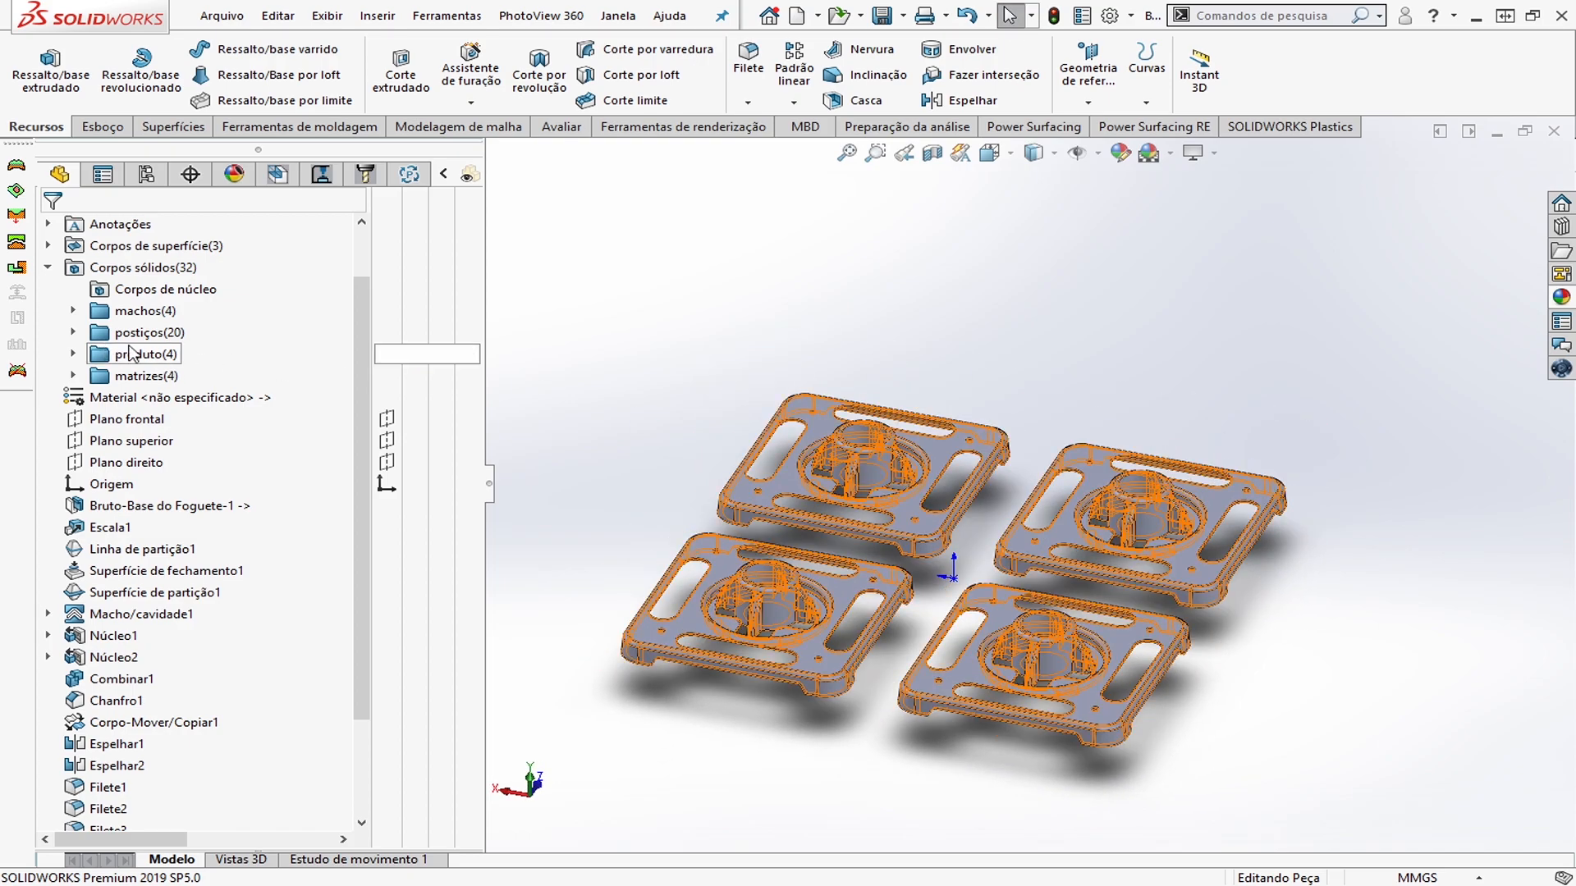
Hide the molded products and show the insert bodies in the postiços folder
{"action": "left_click", "coordinate": [386, 354]}
{"action": "left_click", "coordinate": [386, 335]}
{"action": "left_click", "coordinate": [665, 349]}
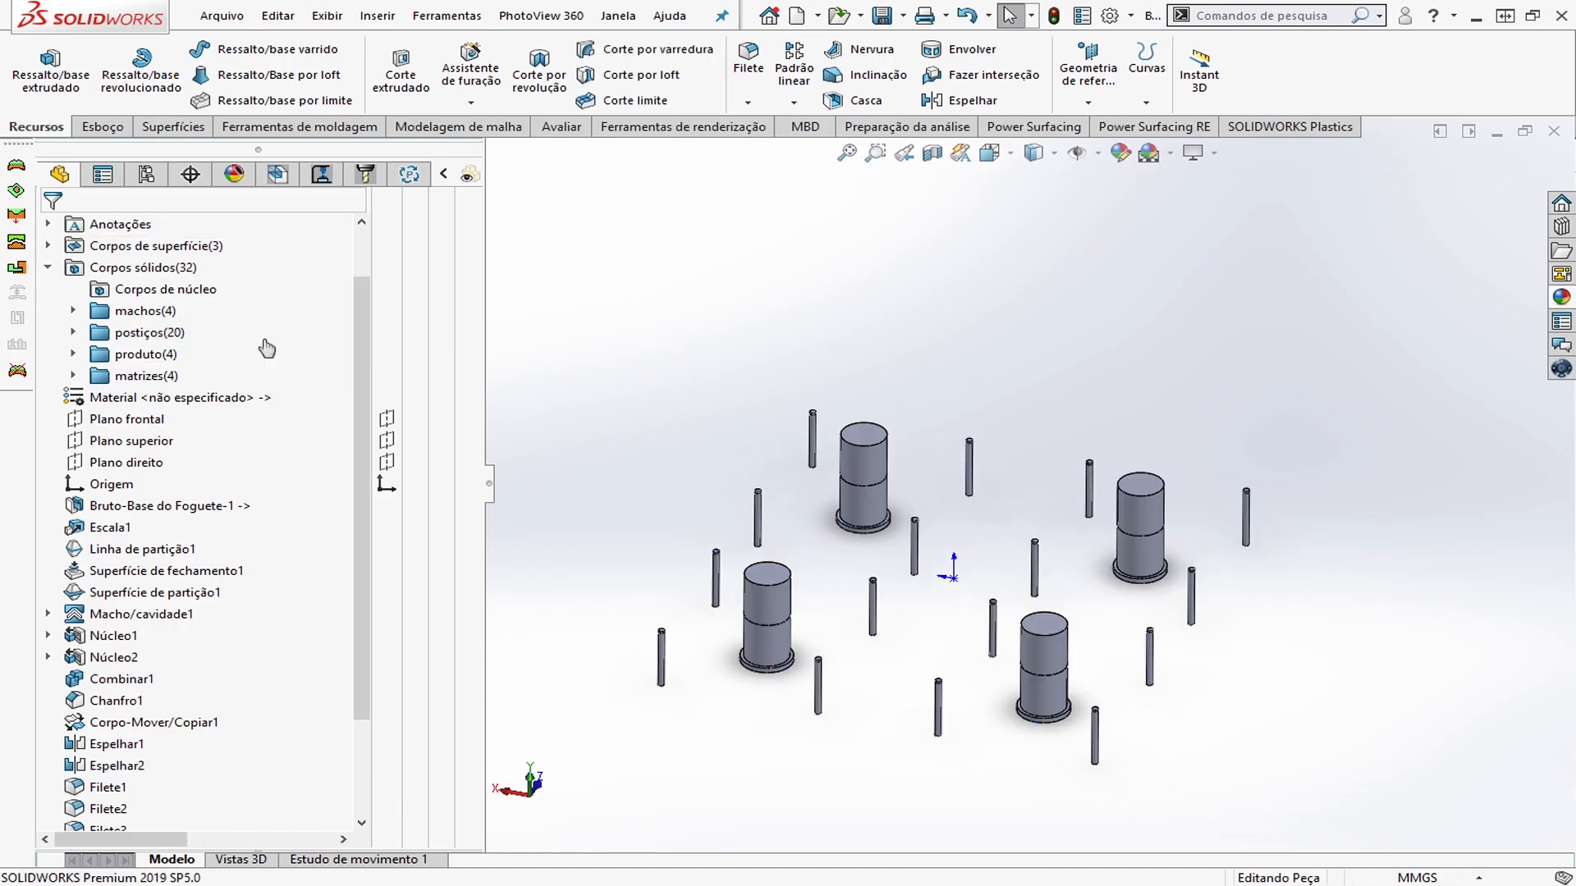
Insert all bodies of the postiços folder, Corpo-Mover/Copiar1[1] to Espelhar2[16], into a new part
{"action": "left_click", "coordinate": [73, 332]}
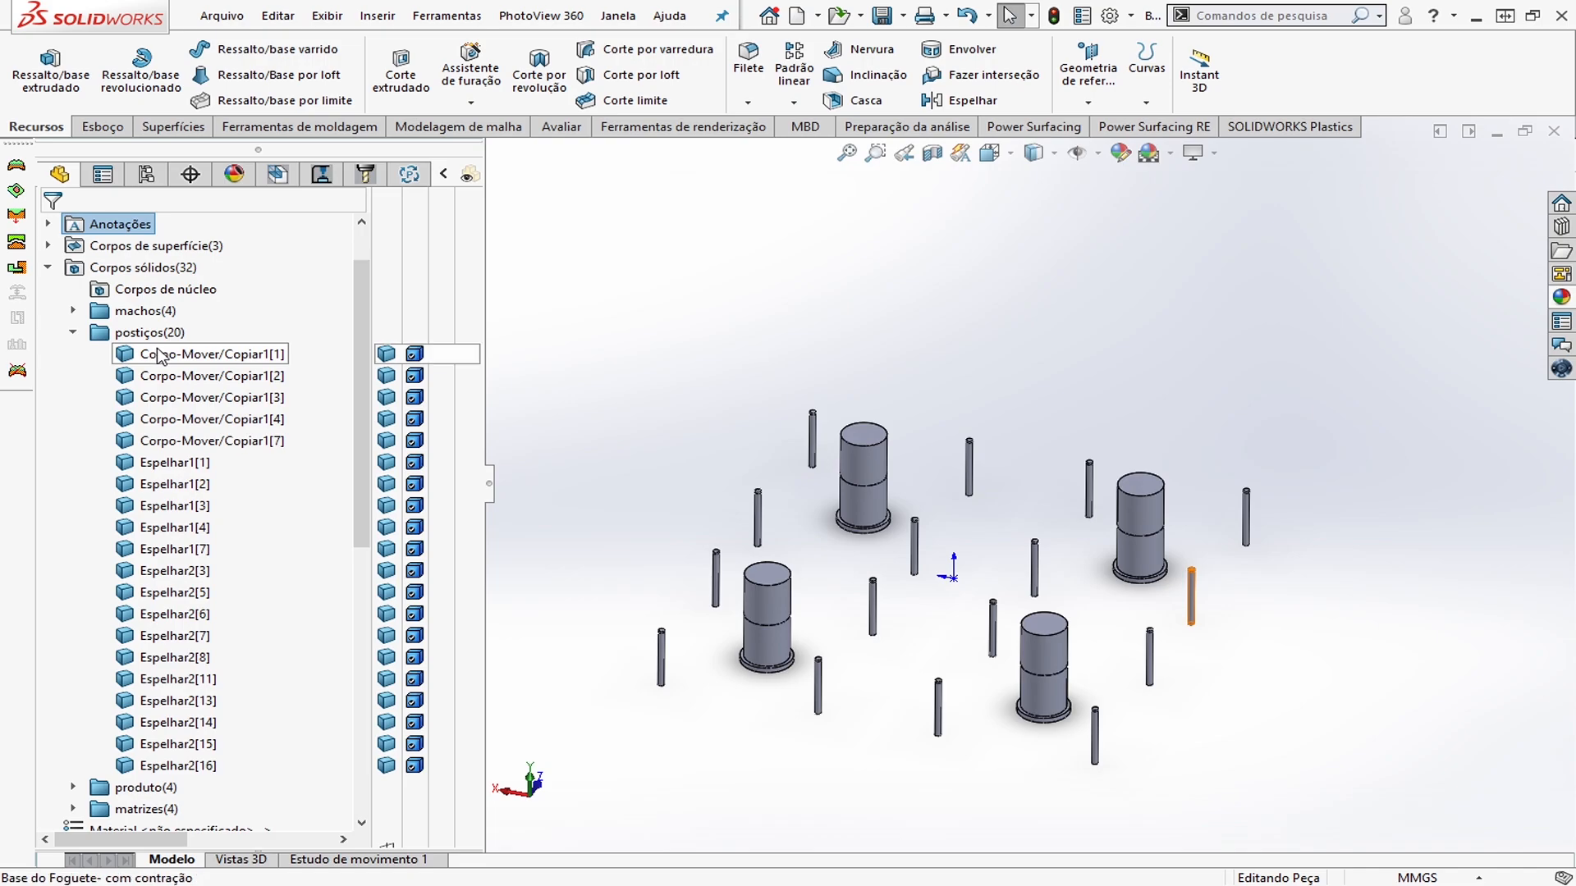
{"action": "left_click", "coordinate": [160, 355]}
{"action": "scroll", "coordinate": [228, 451], "scroll_direction": "down", "scroll_amount": 3}
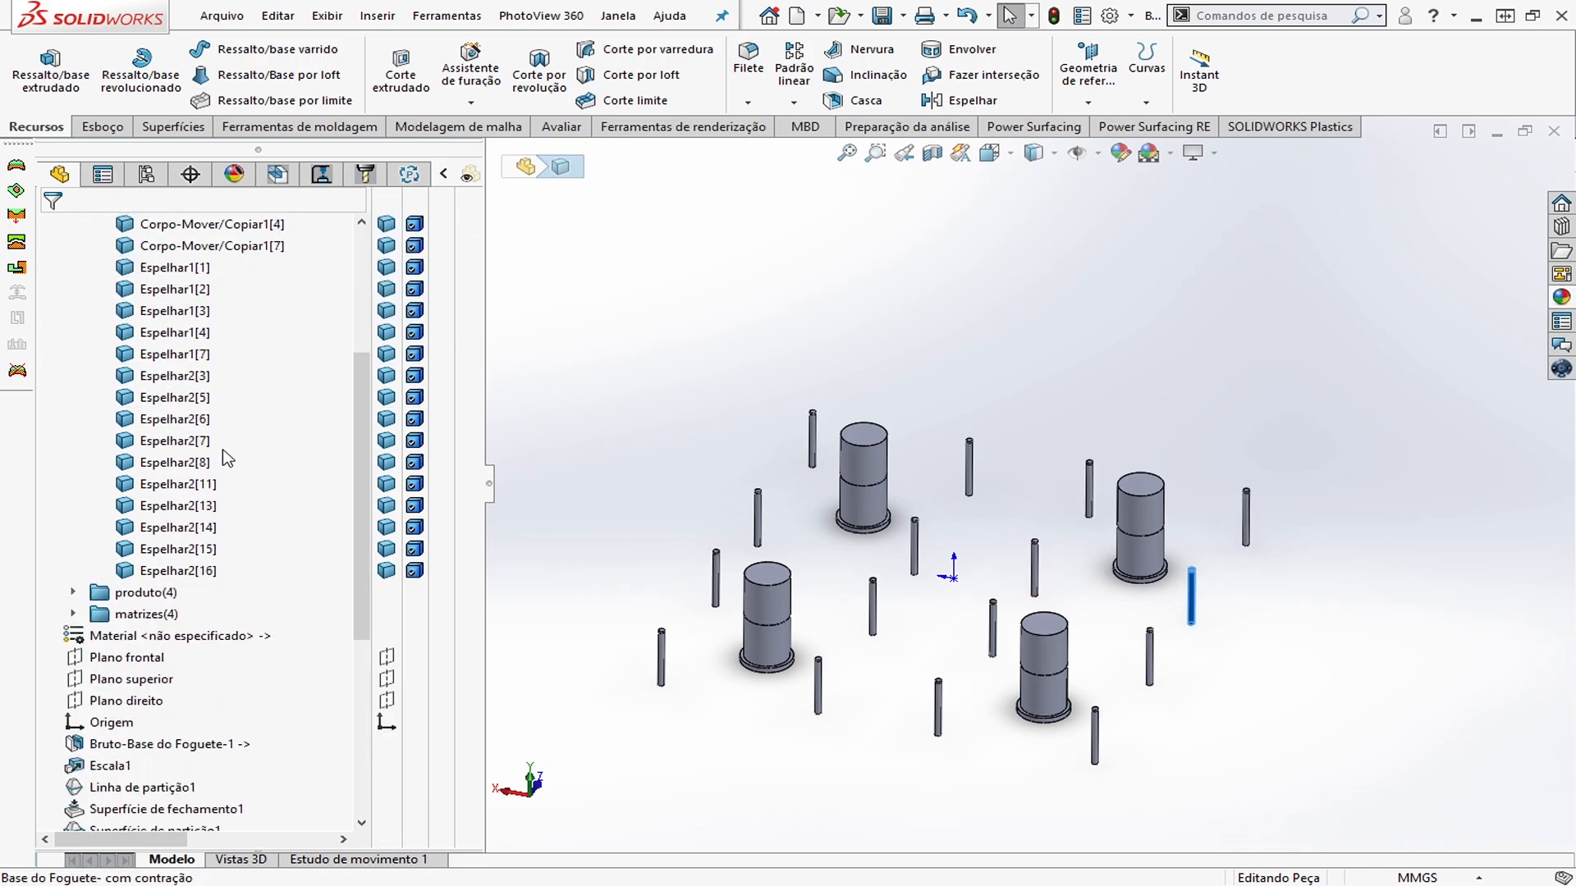
{"action": "left_click", "coordinate": [188, 572], "text": "shift"}
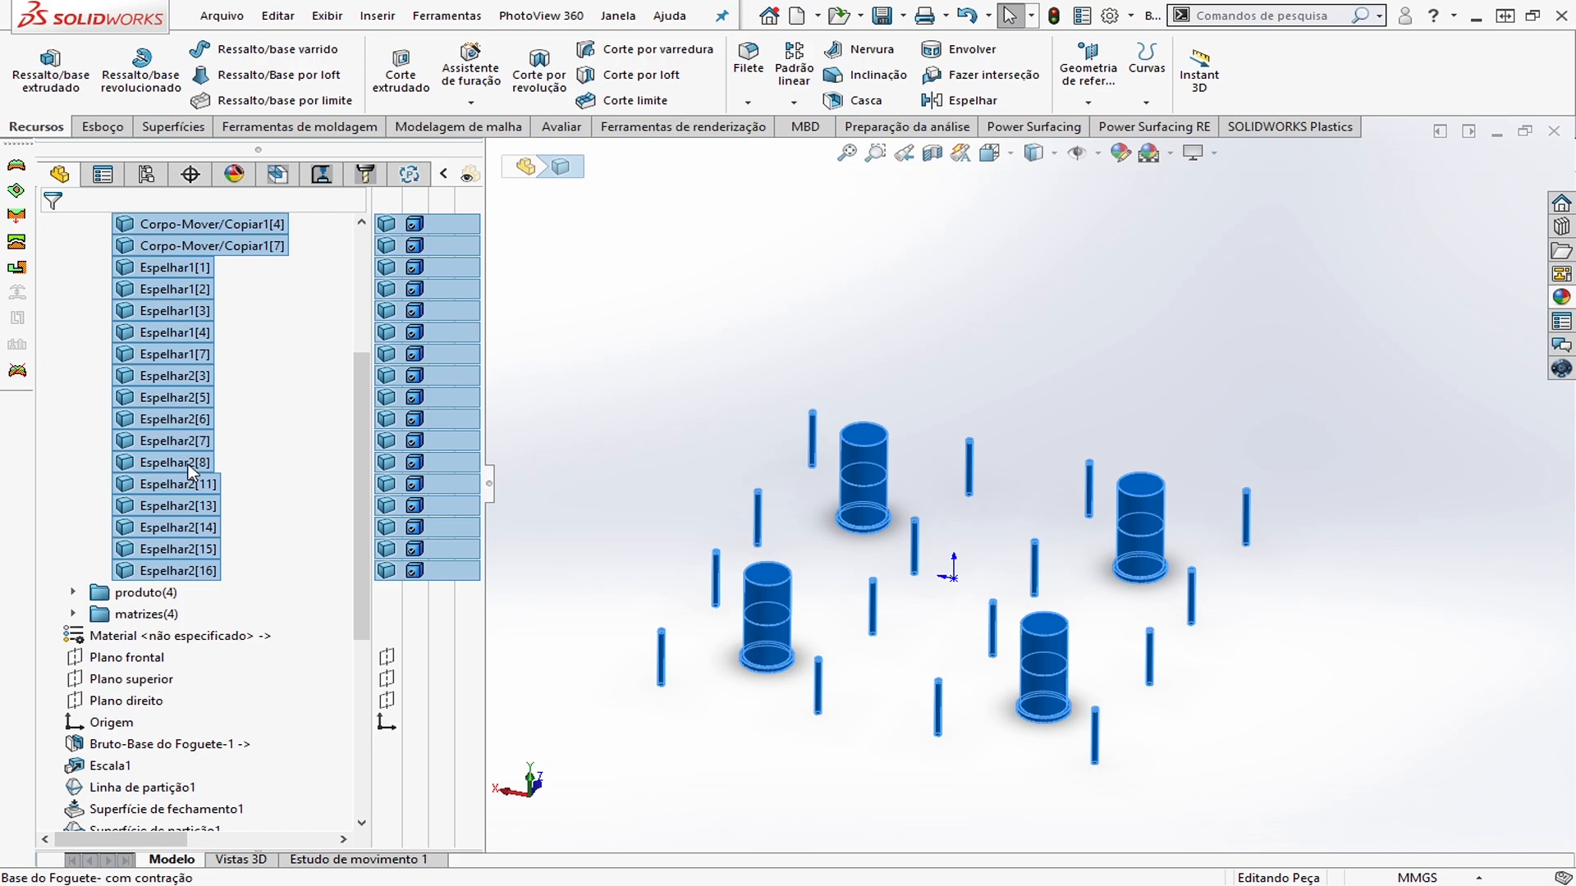
{"action": "right_click", "coordinate": [189, 577]}
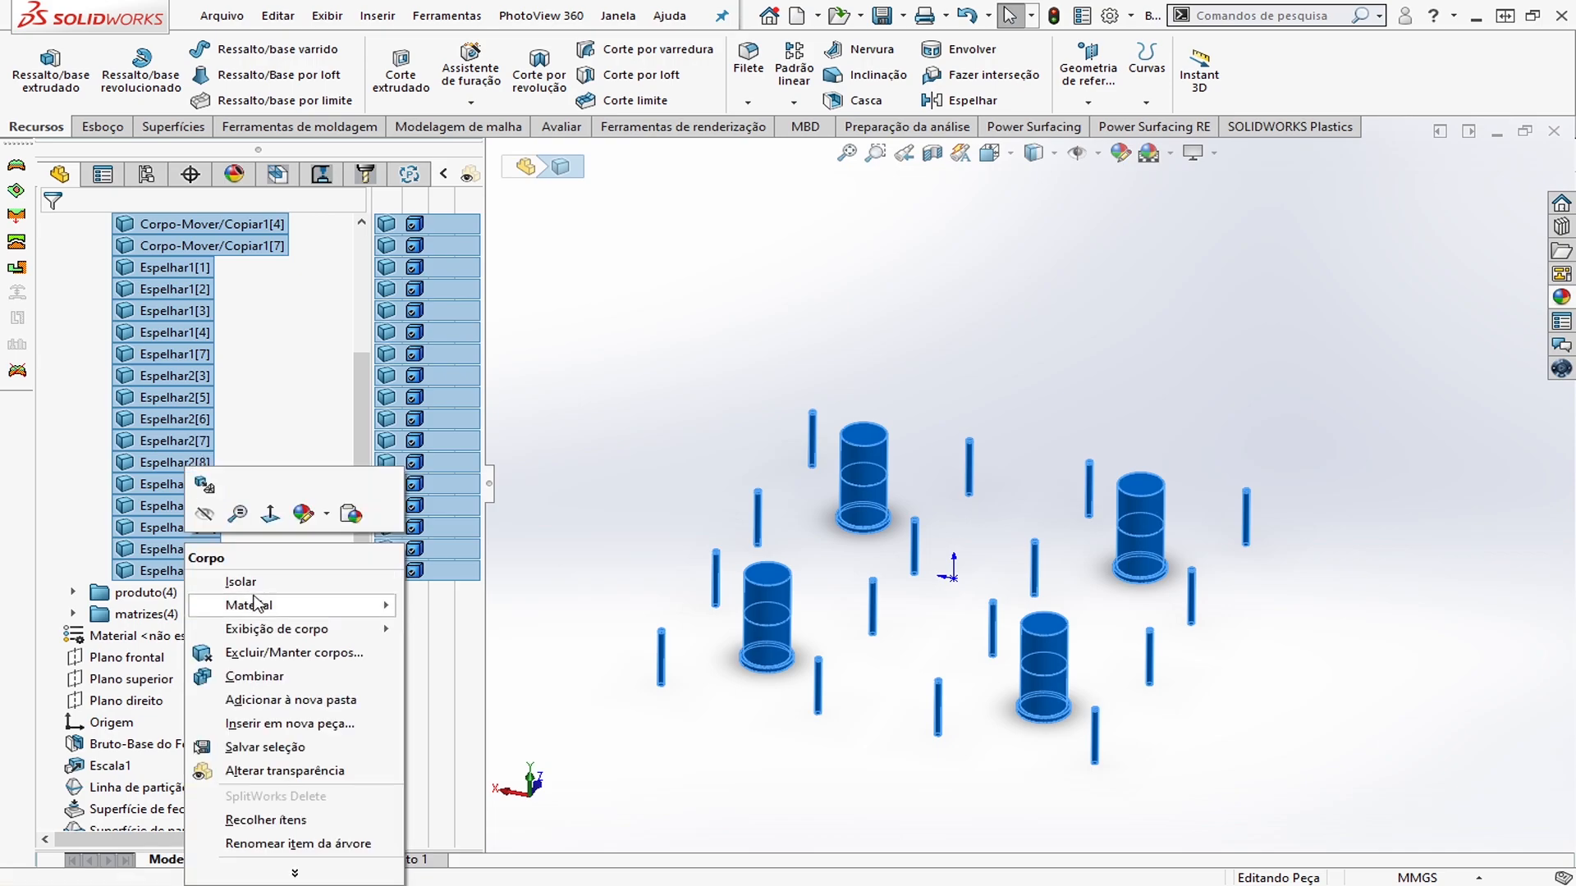
{"action": "left_click", "coordinate": [325, 733]}
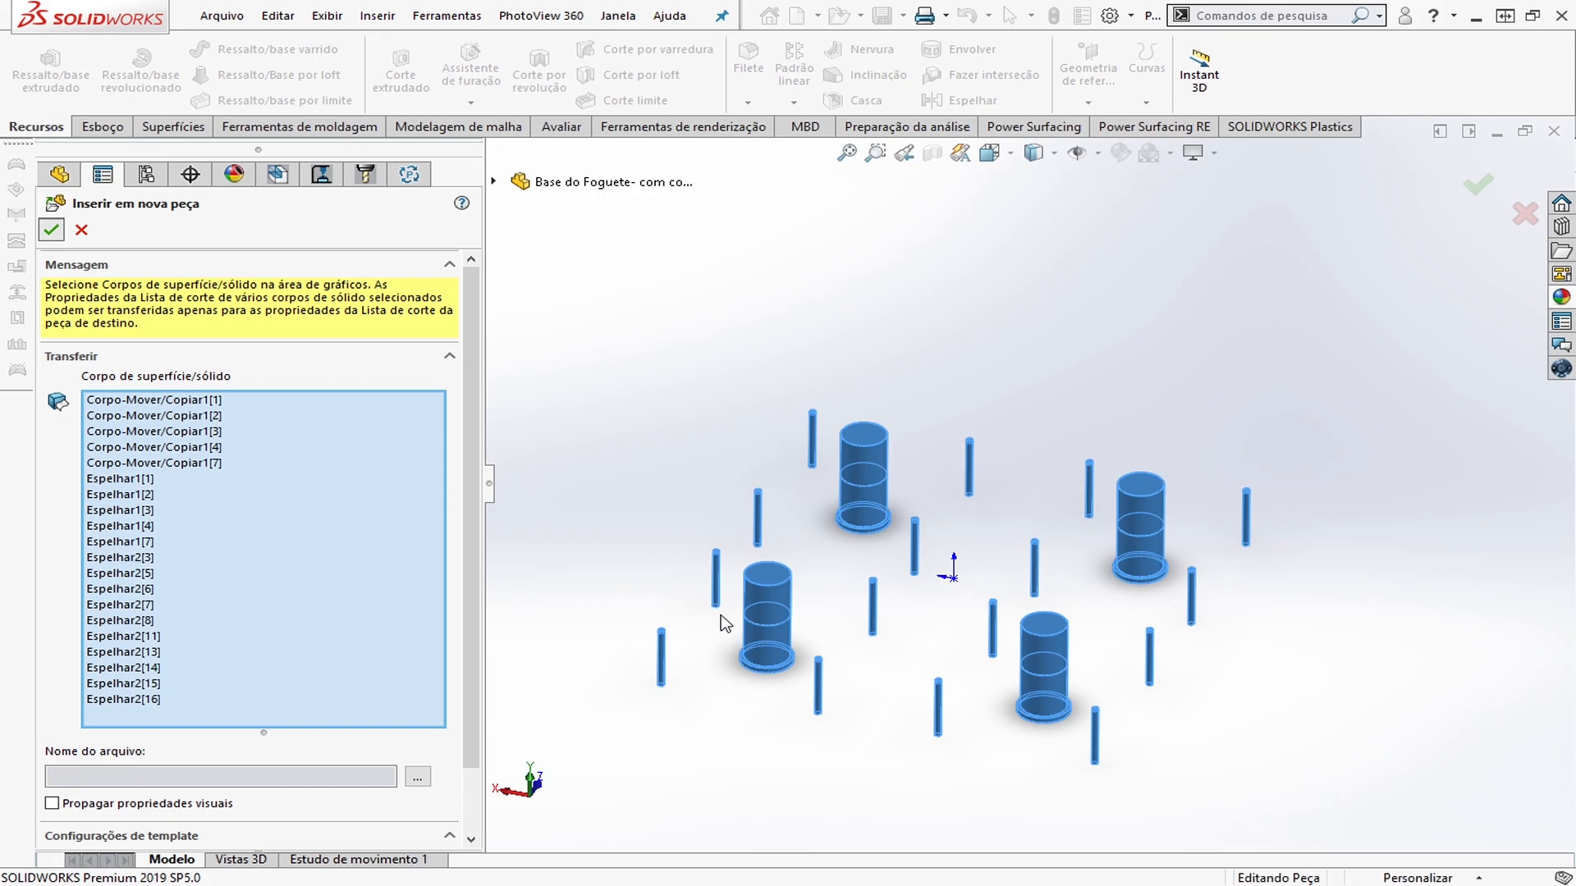
{"action": "key", "text": "Return"}
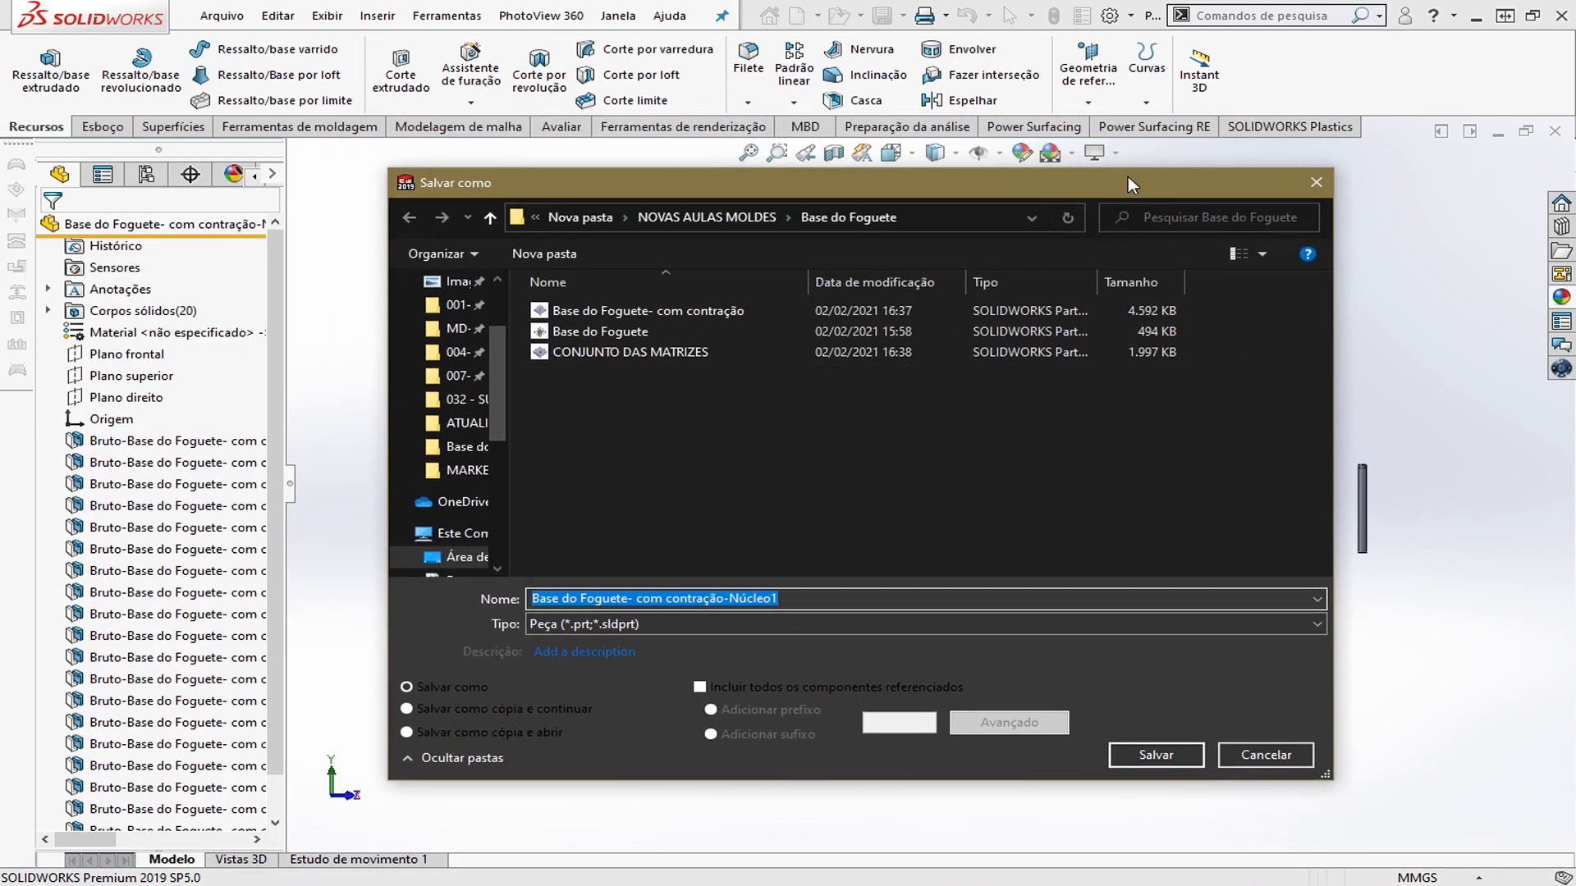
Save the new part containing the insert bodies as POSTIÇOS in the Base do Foguete folder
{"action": "left_click_drag", "start_coordinate": [1116, 185], "coordinate": [1039, 652]}
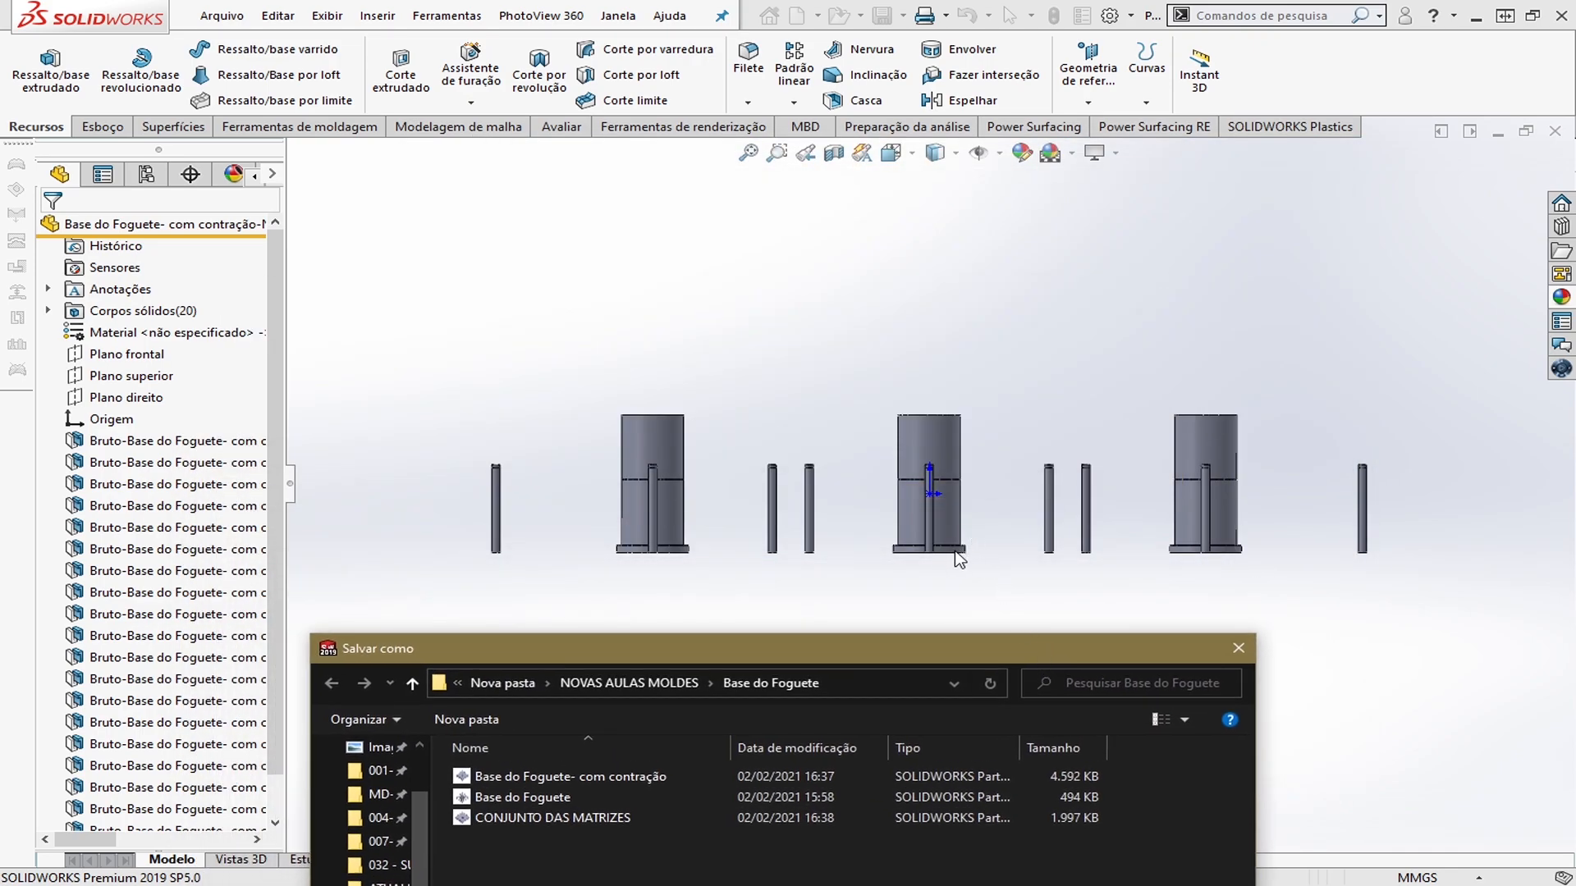
{"action": "left_click_drag", "start_coordinate": [1047, 648], "coordinate": [1154, 169]}
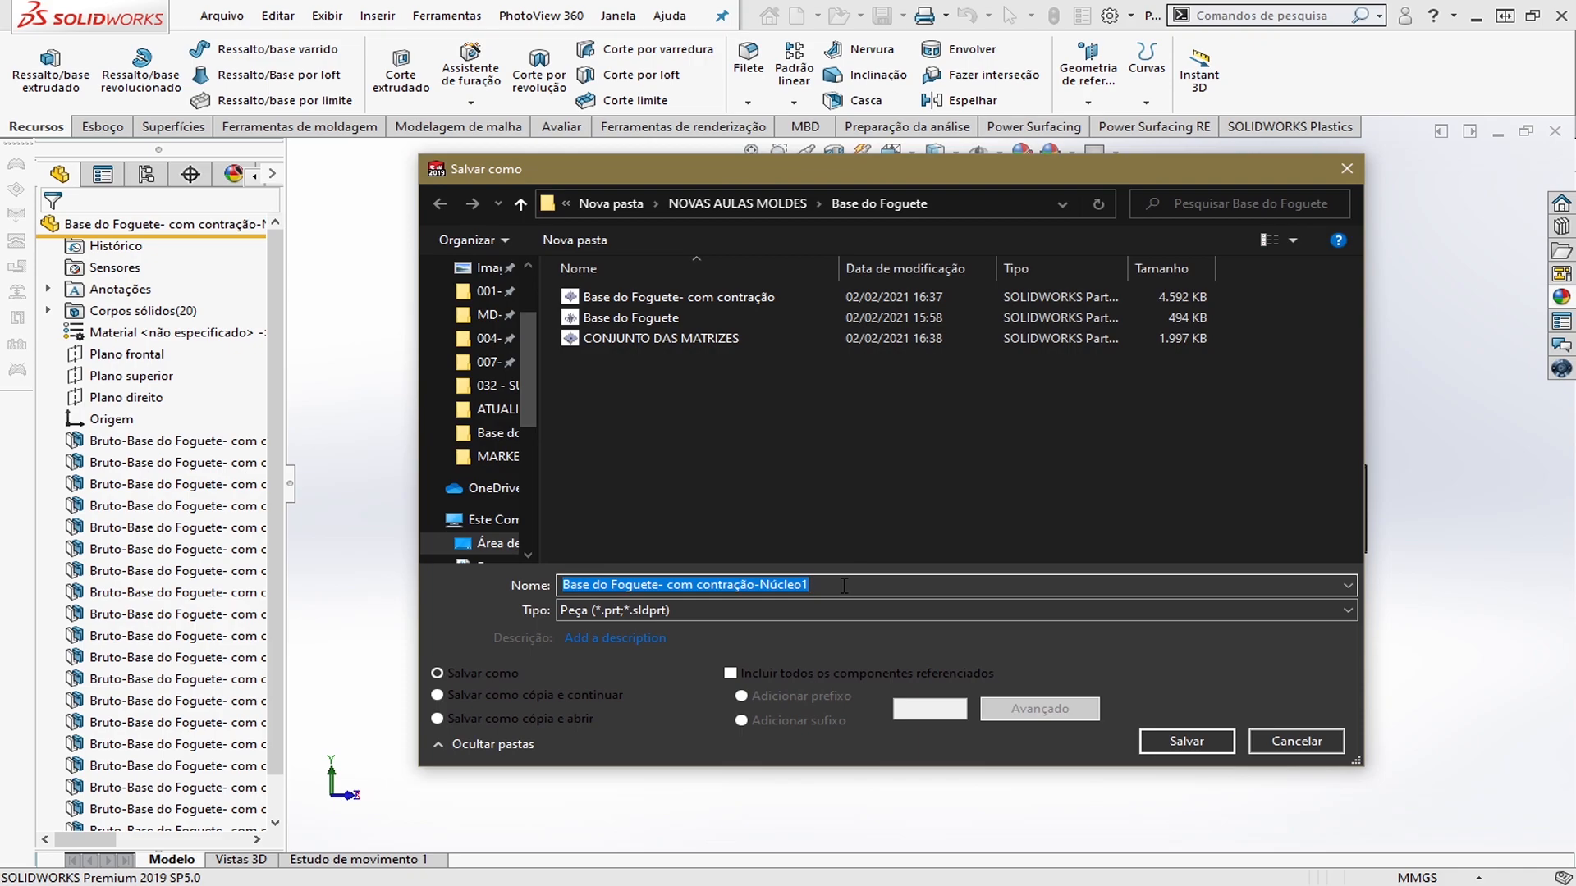
{"action": "type", "text": "POSTIÇOS"}
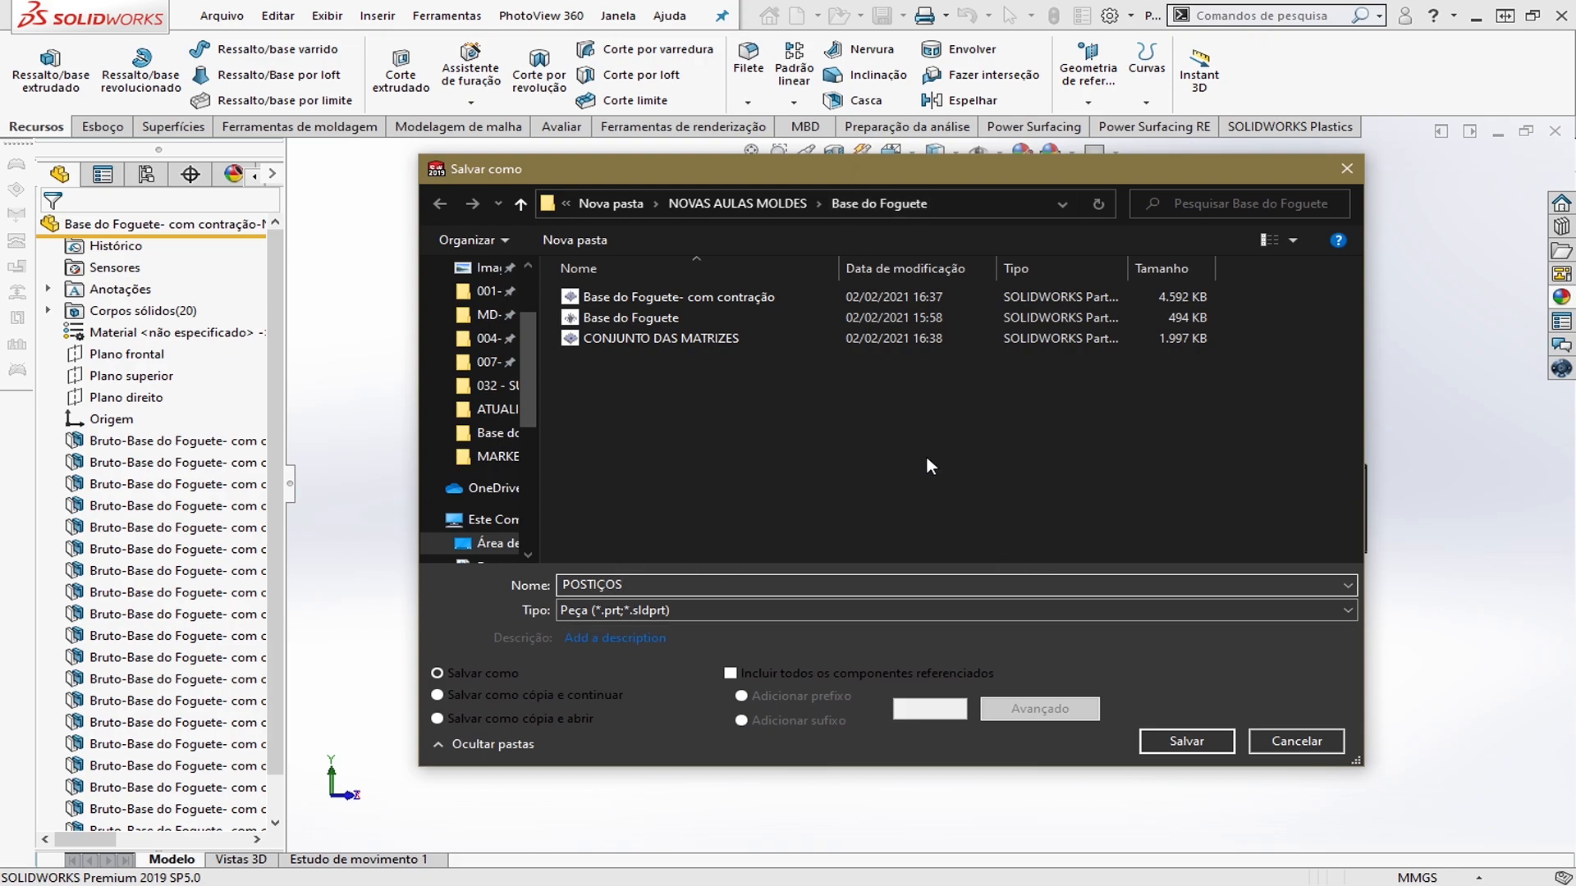
{"action": "left_click", "coordinate": [1213, 732]}
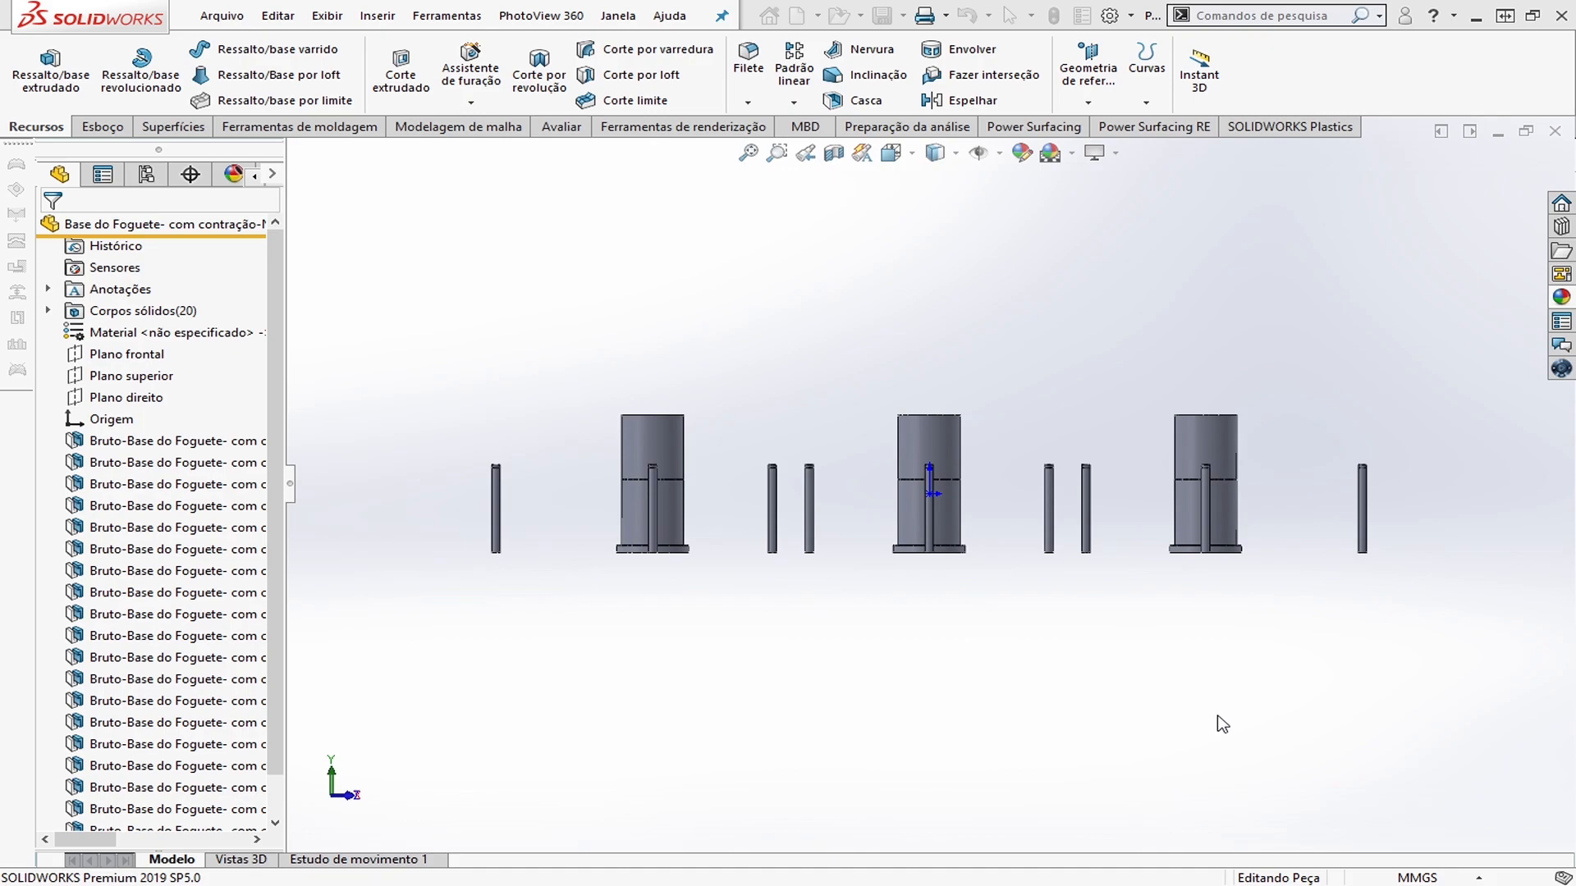
Return to the Base do Foguete- com contração part, hide the insert bodies and show the core blocks in the machos folder
{"action": "left_click", "coordinate": [618, 16]}
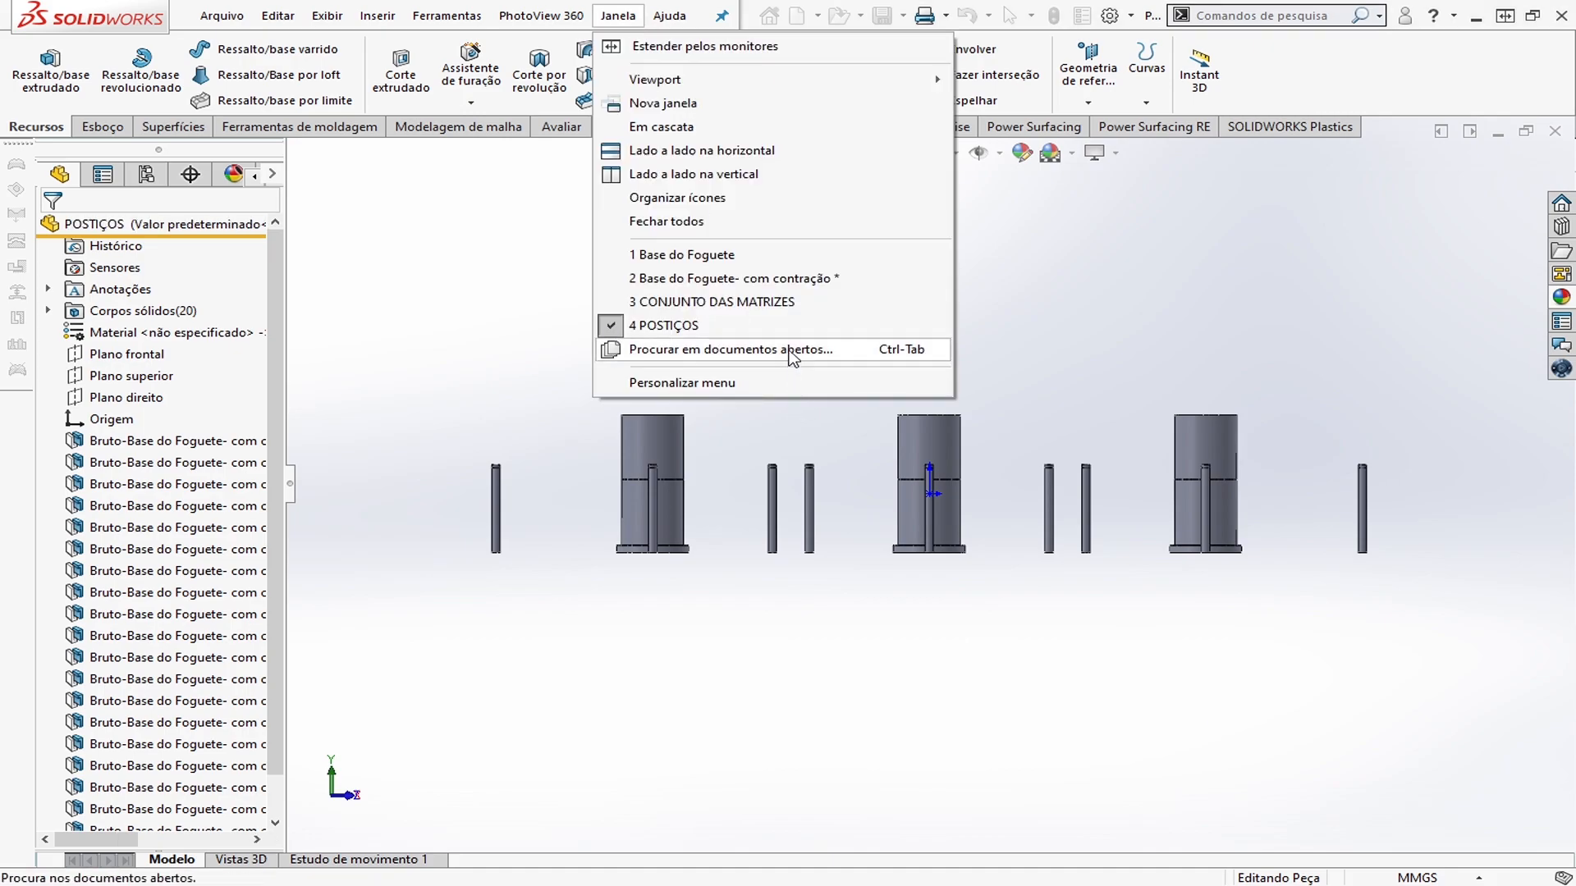
{"action": "left_click", "coordinate": [762, 279]}
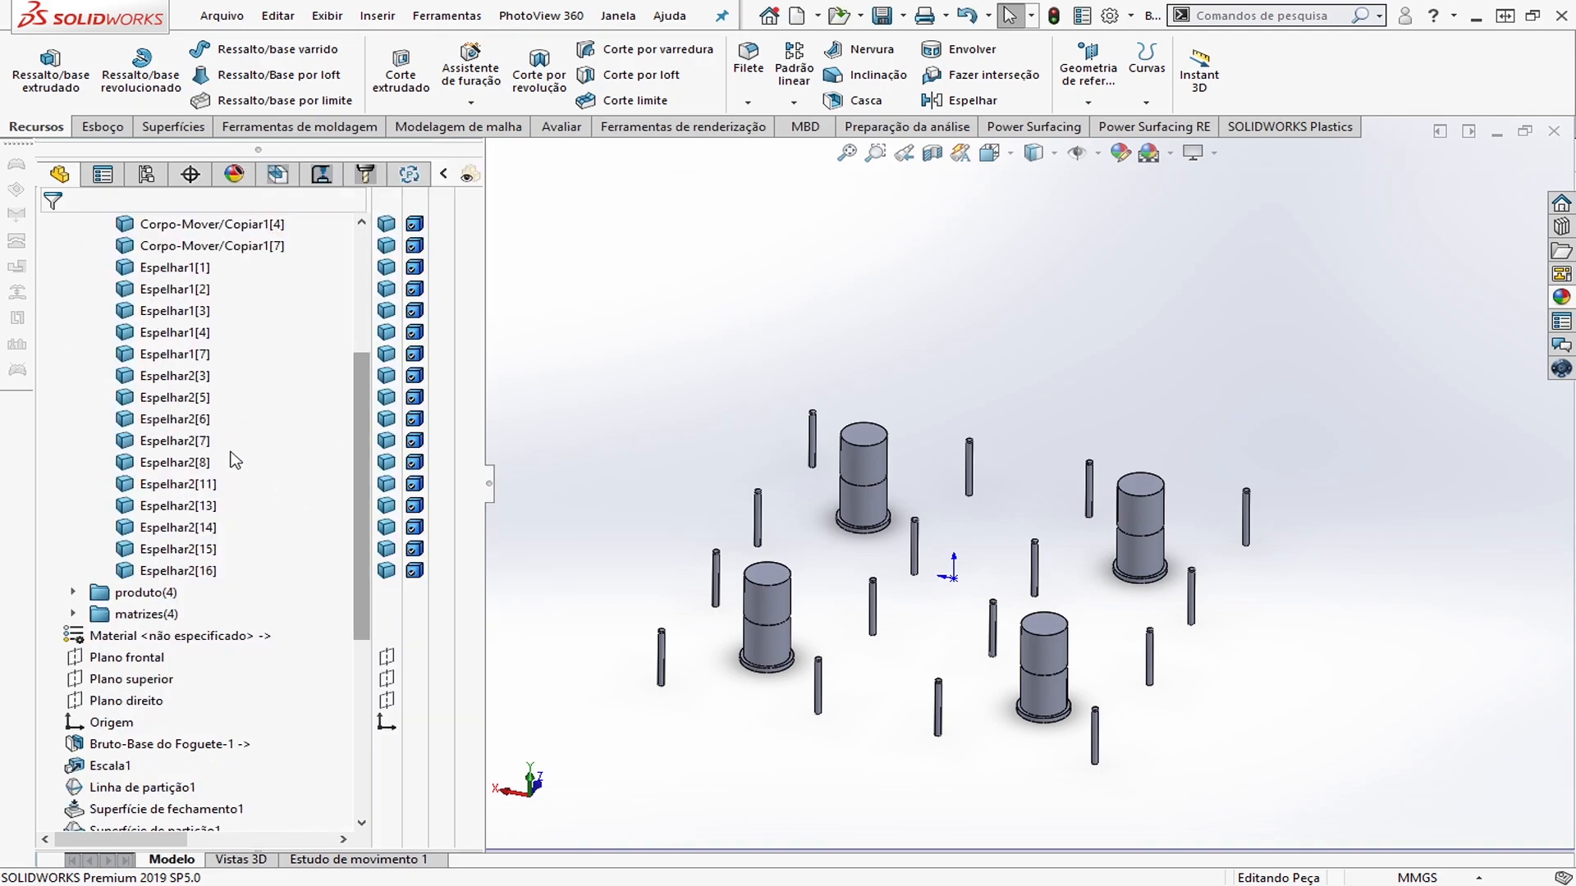
{"action": "left_click", "coordinate": [385, 399]}
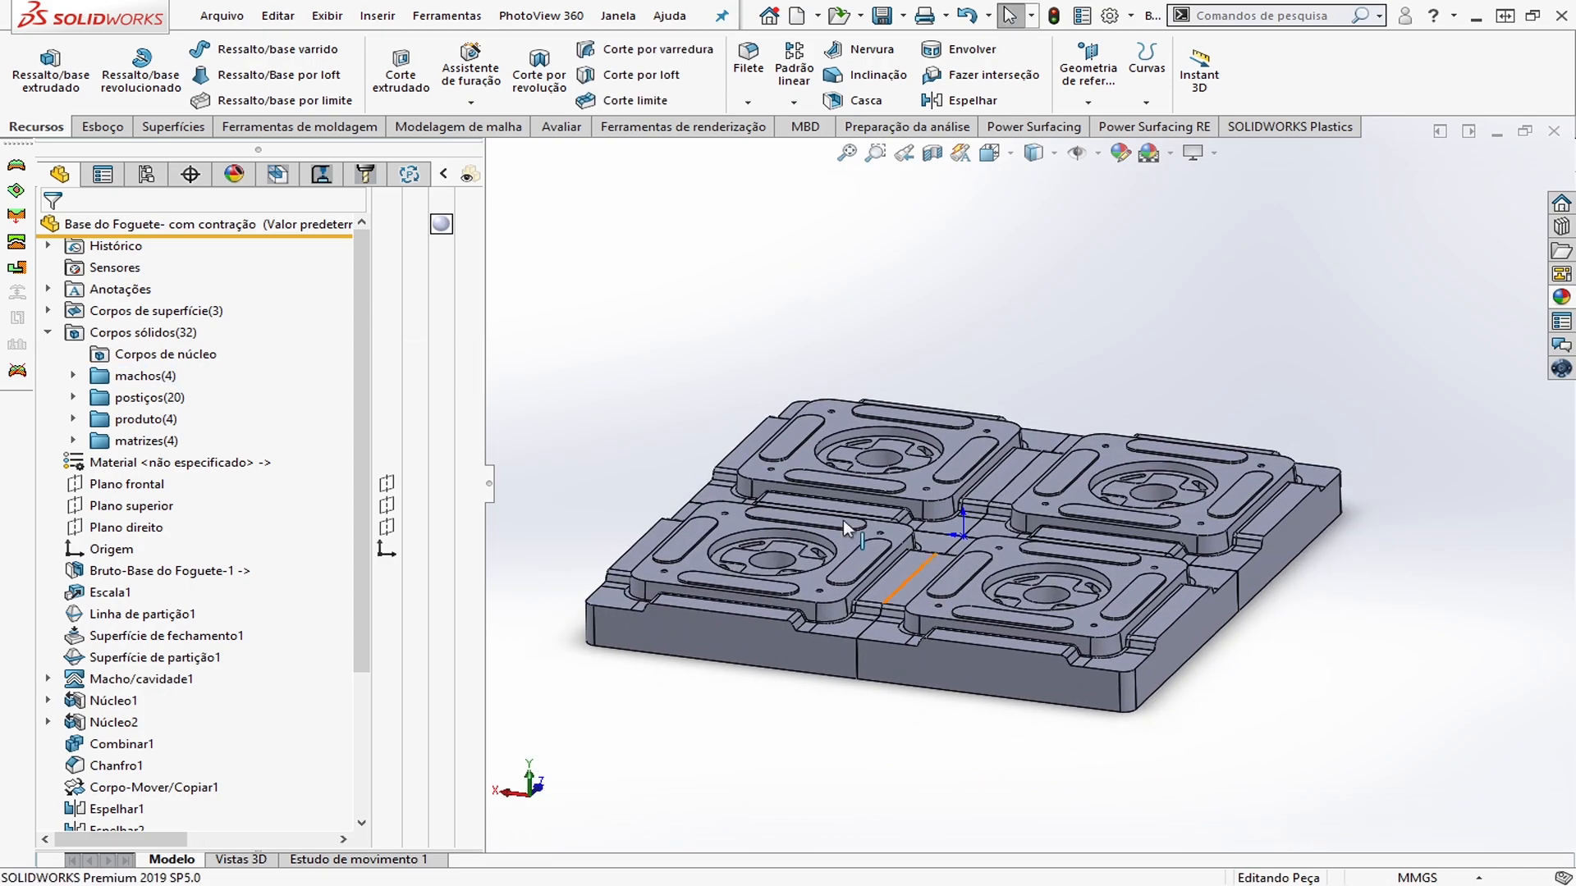
Insert the four core blocks of the machos folder, Filete1 to Filete4, into a new part
{"action": "left_click", "coordinate": [73, 375]}
{"action": "left_click", "coordinate": [146, 399]}
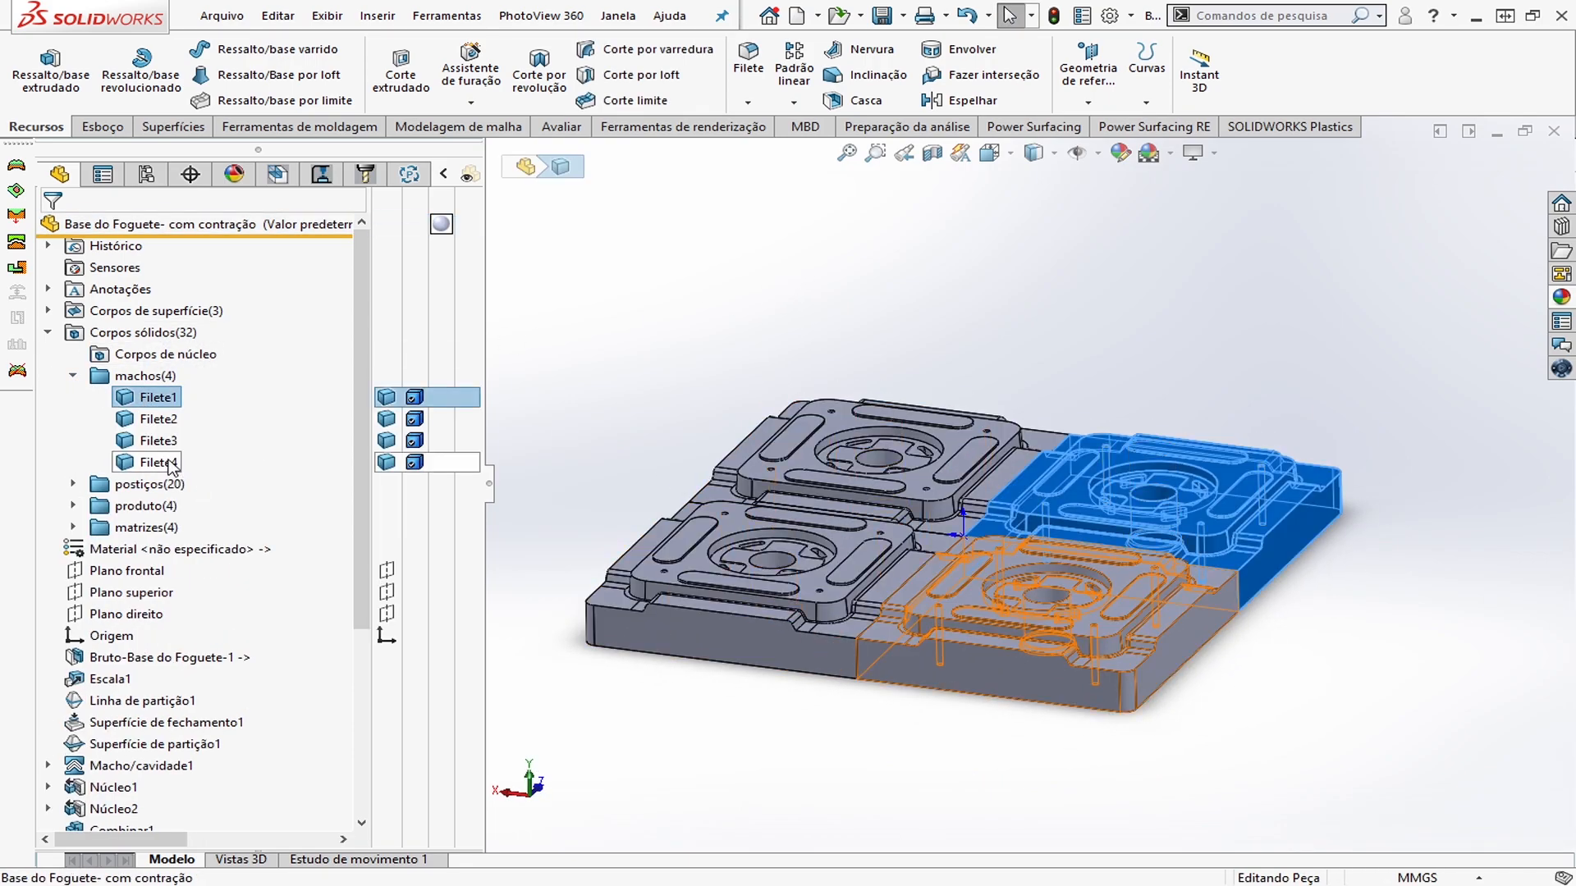
{"action": "left_click", "coordinate": [168, 462], "text": "shift"}
{"action": "right_click", "coordinate": [169, 462]}
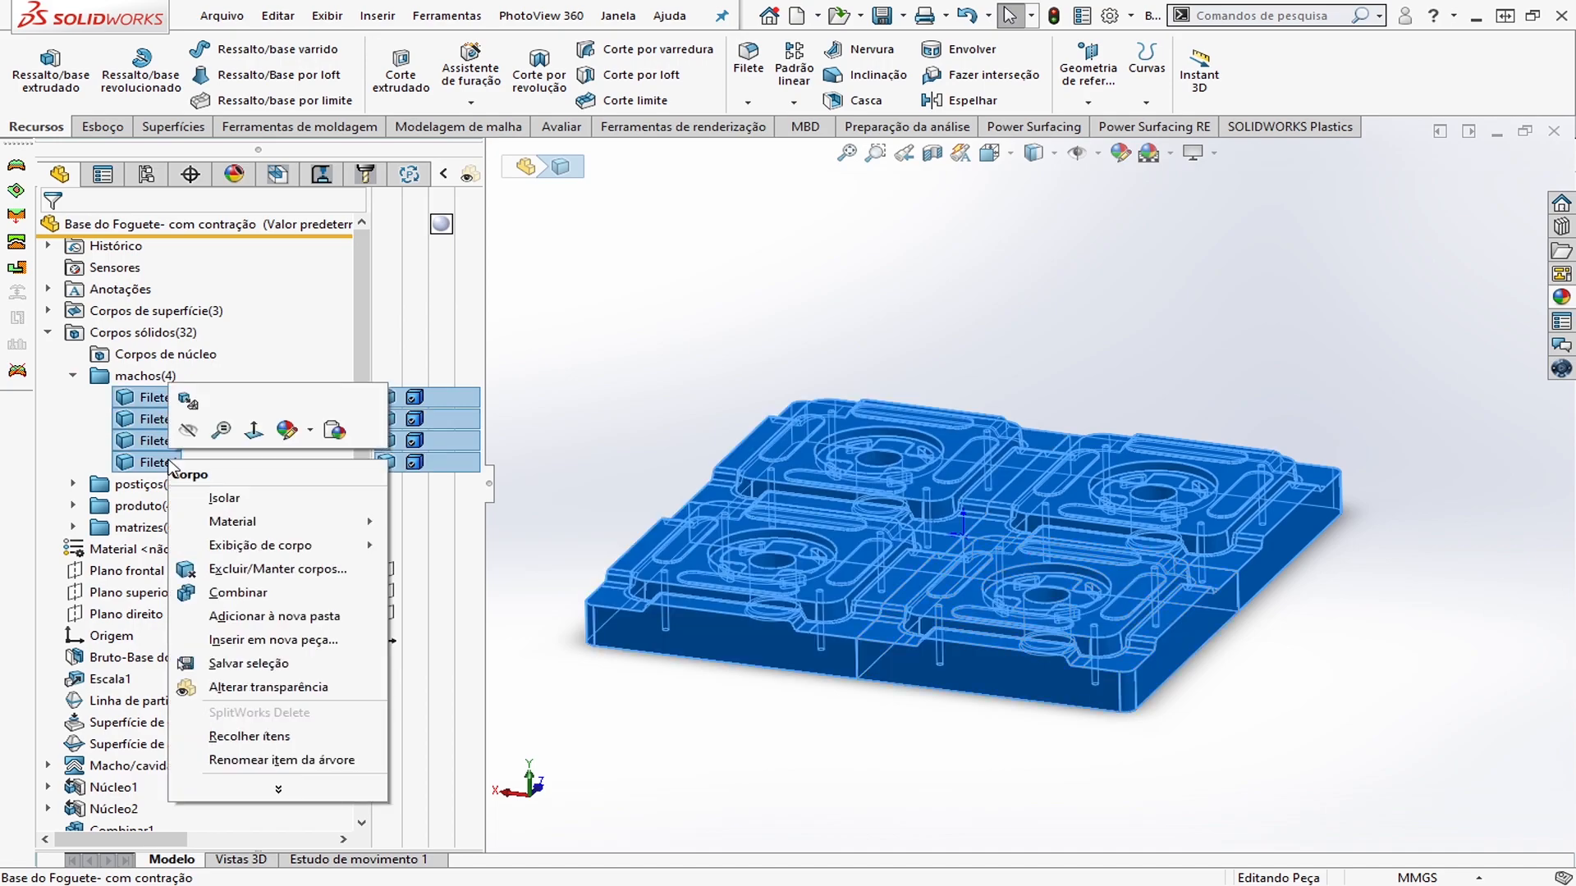
{"action": "left_click", "coordinate": [307, 640]}
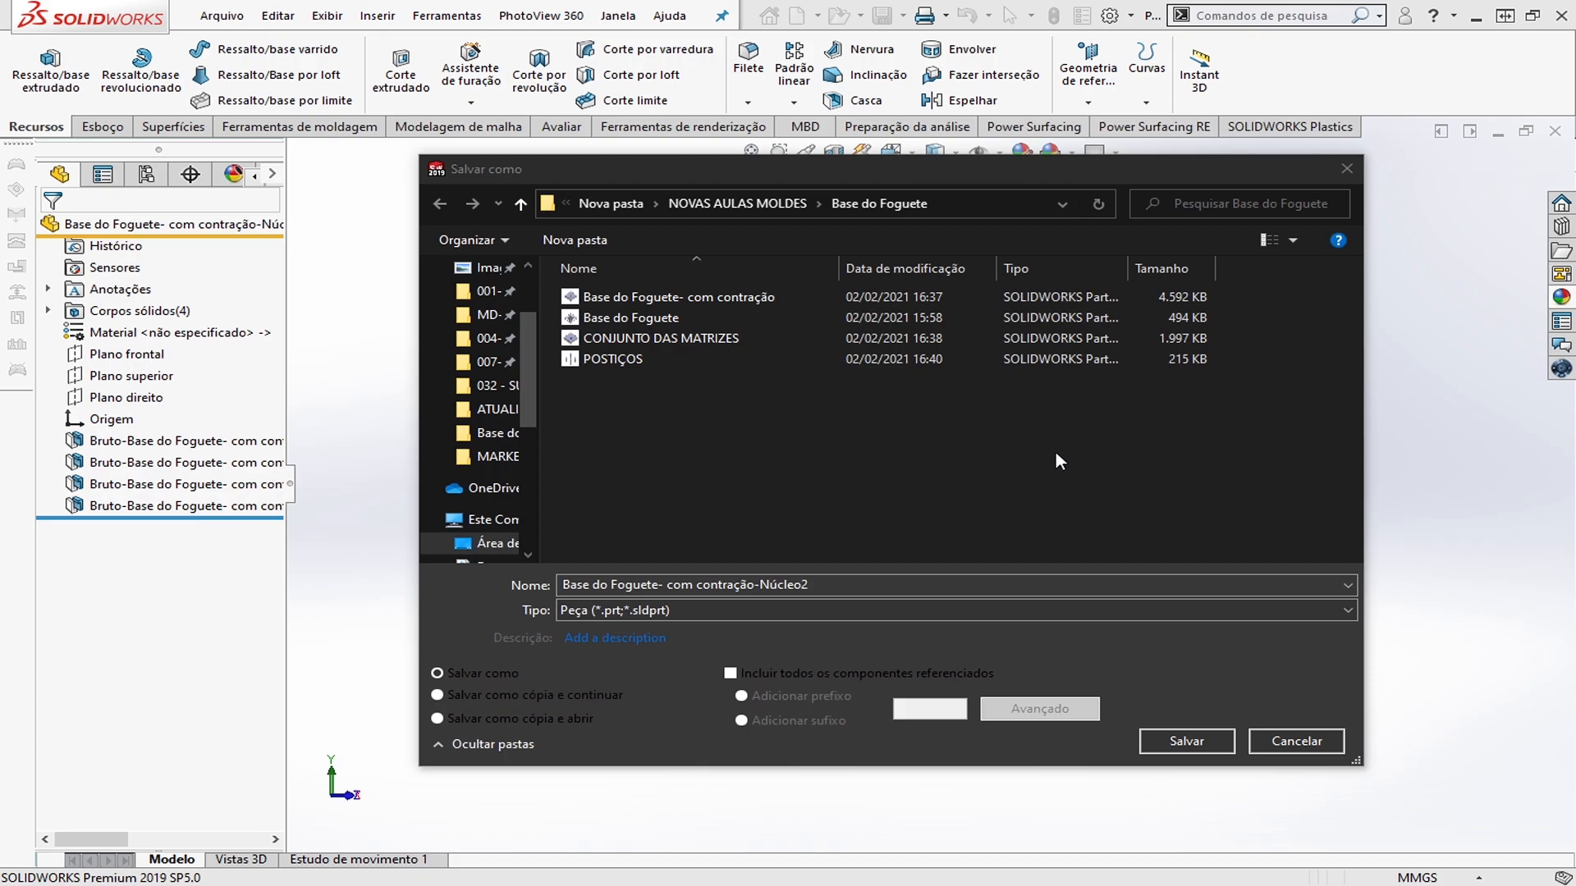
Save the new core block part as CONJUNTO DOS MACHOS in the Base do Foguete folder
{"action": "type", "text": "MACHOS"}
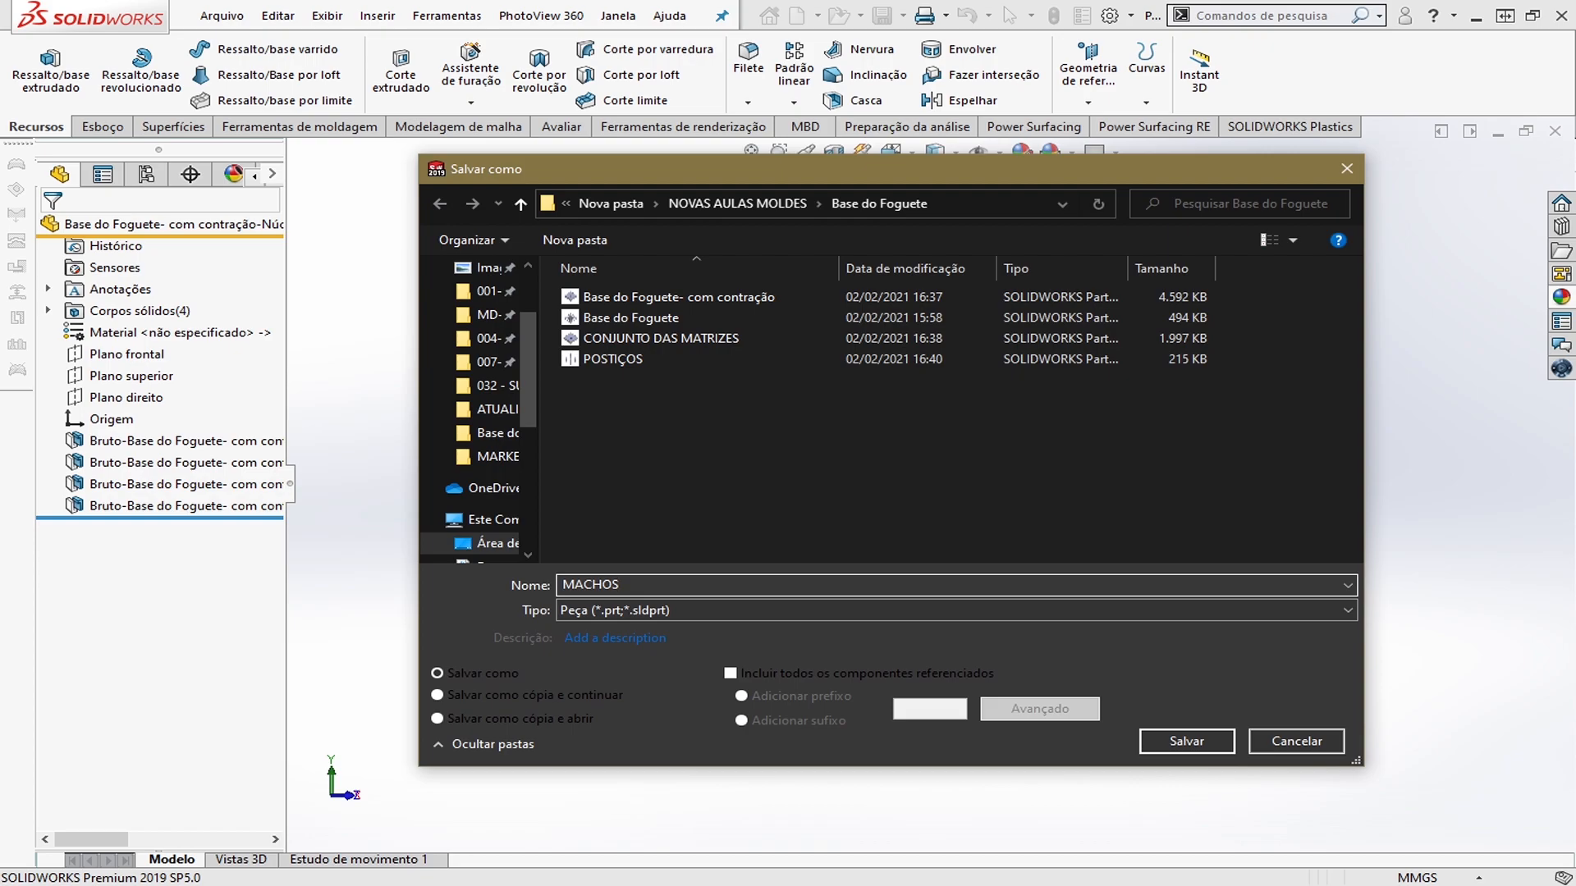
{"action": "left_click", "coordinate": [698, 338]}
{"action": "left_click", "coordinate": [661, 585]}
{"action": "left_click", "coordinate": [660, 584]}
{"action": "left_click_drag", "start_coordinate": [661, 584], "coordinate": [785, 585]}
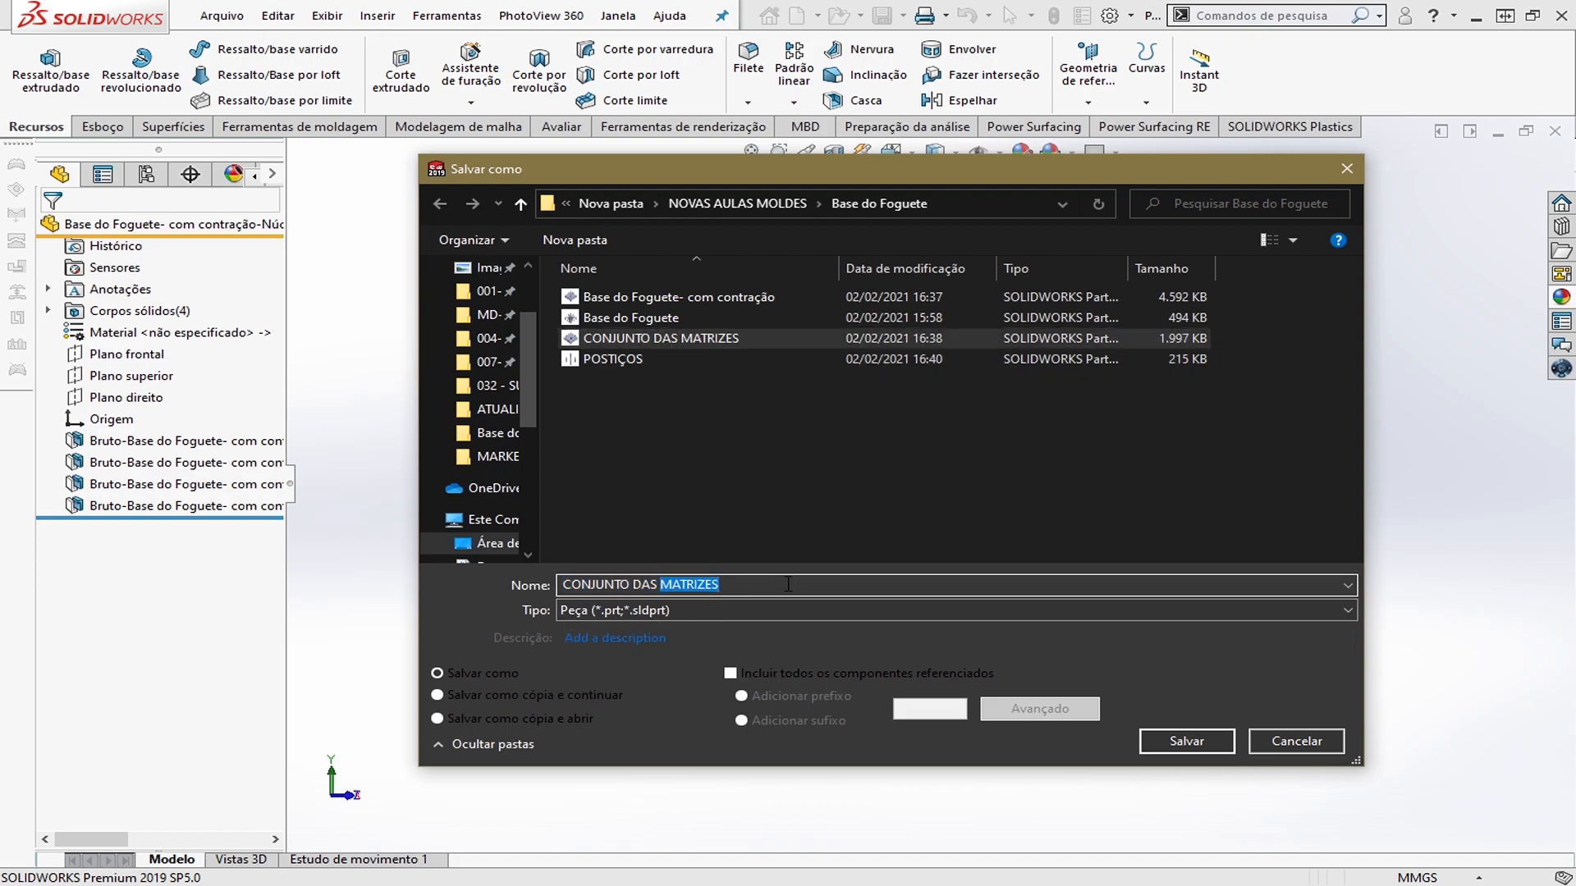
{"action": "type", "text": "MACHOS"}
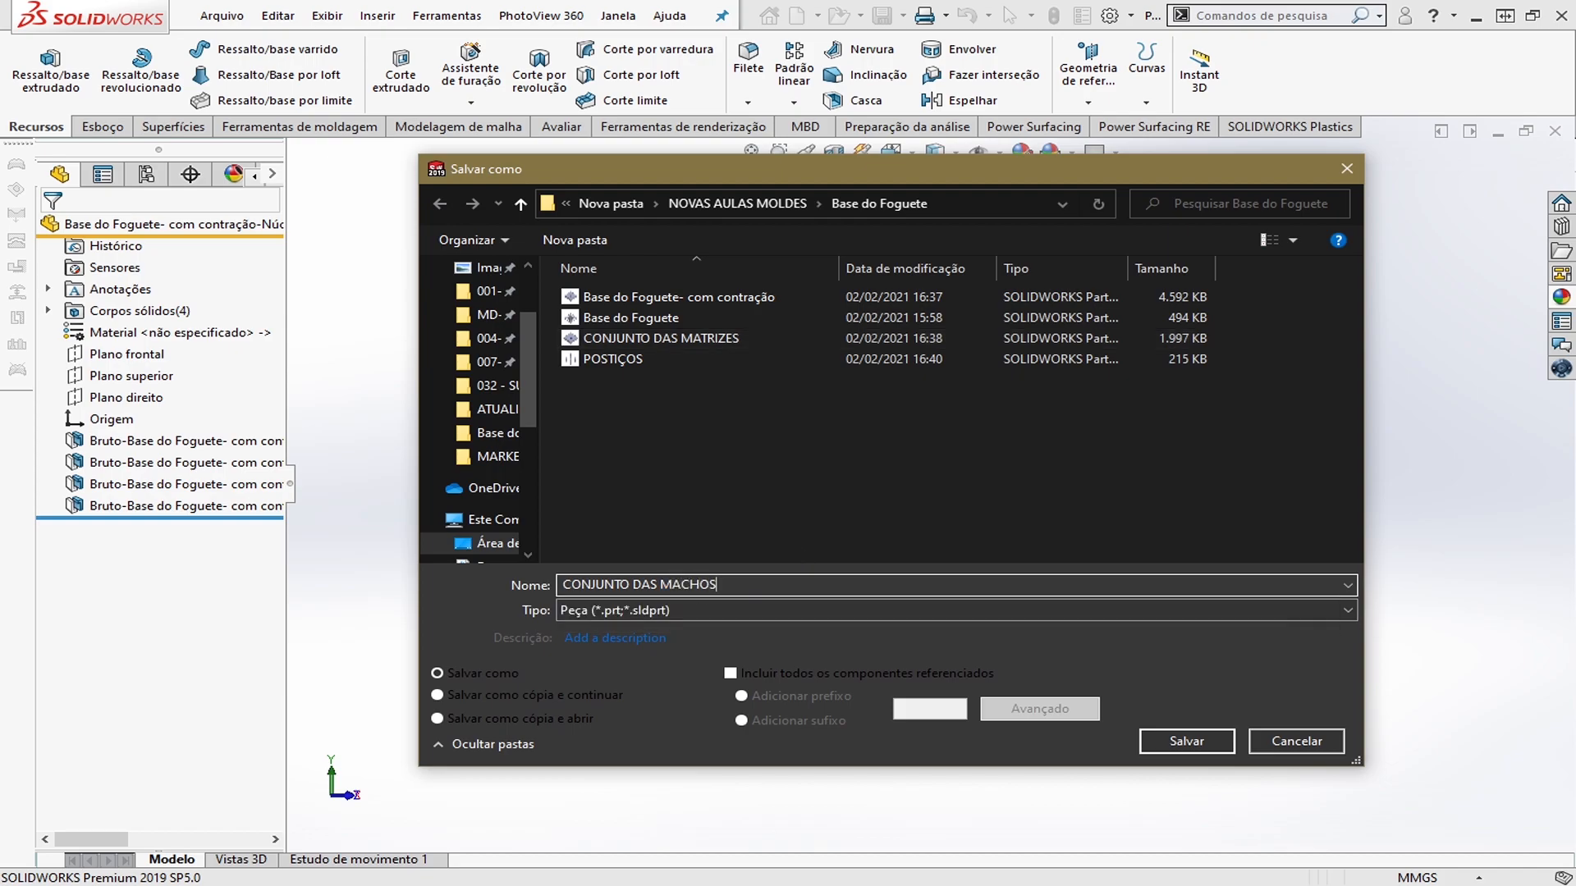
{"action": "left_click", "coordinate": [653, 584]}
{"action": "key", "text": "BackSpace"}
{"action": "type", "text": "O"}
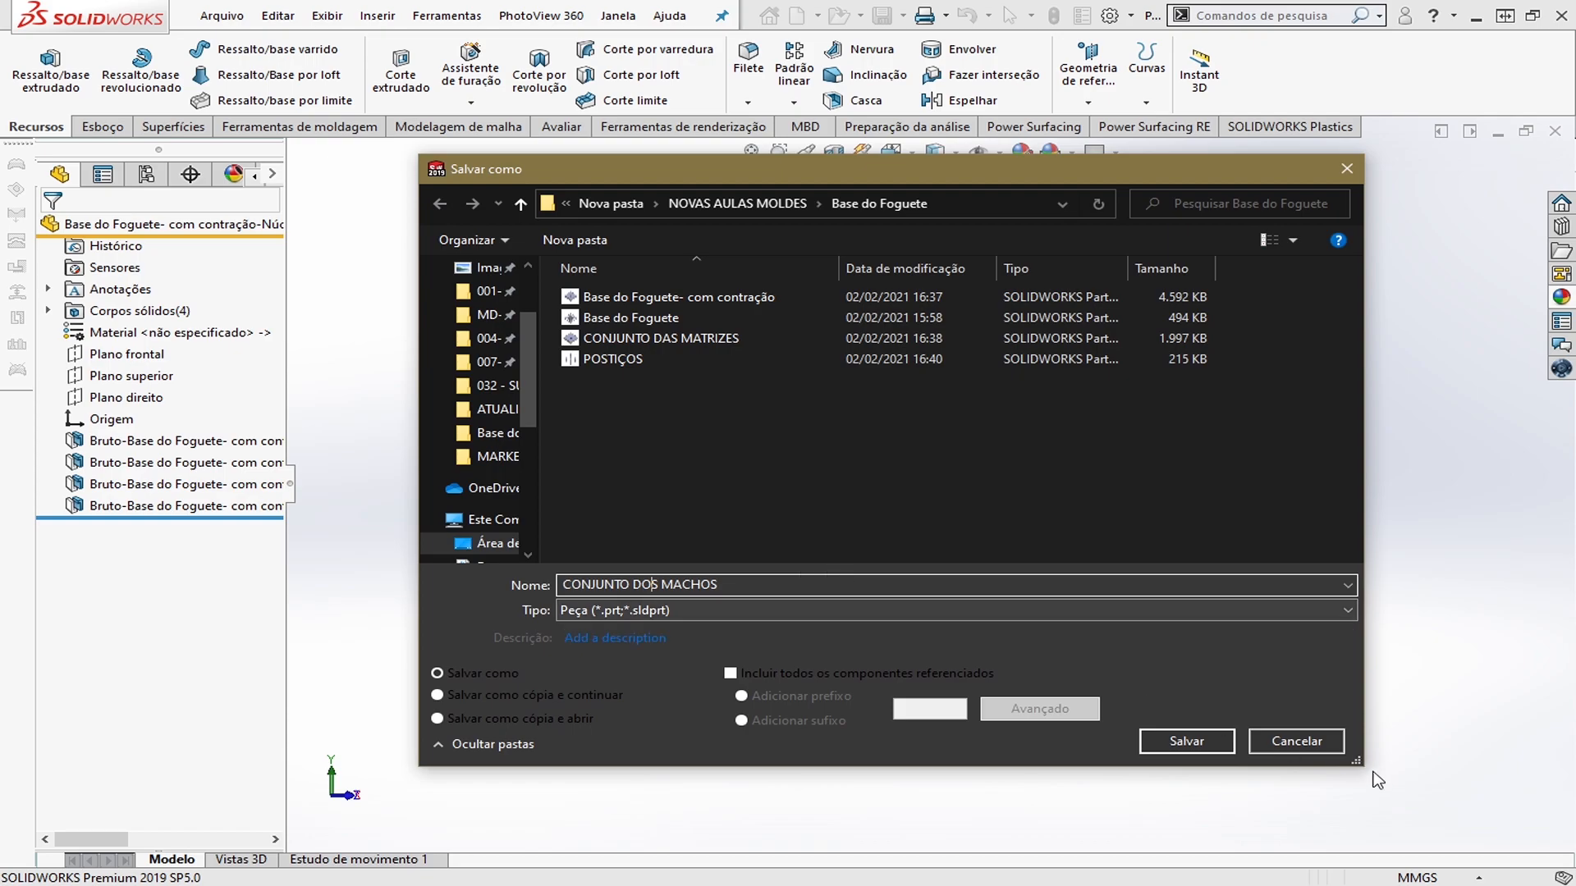
{"action": "left_click", "coordinate": [1184, 741]}
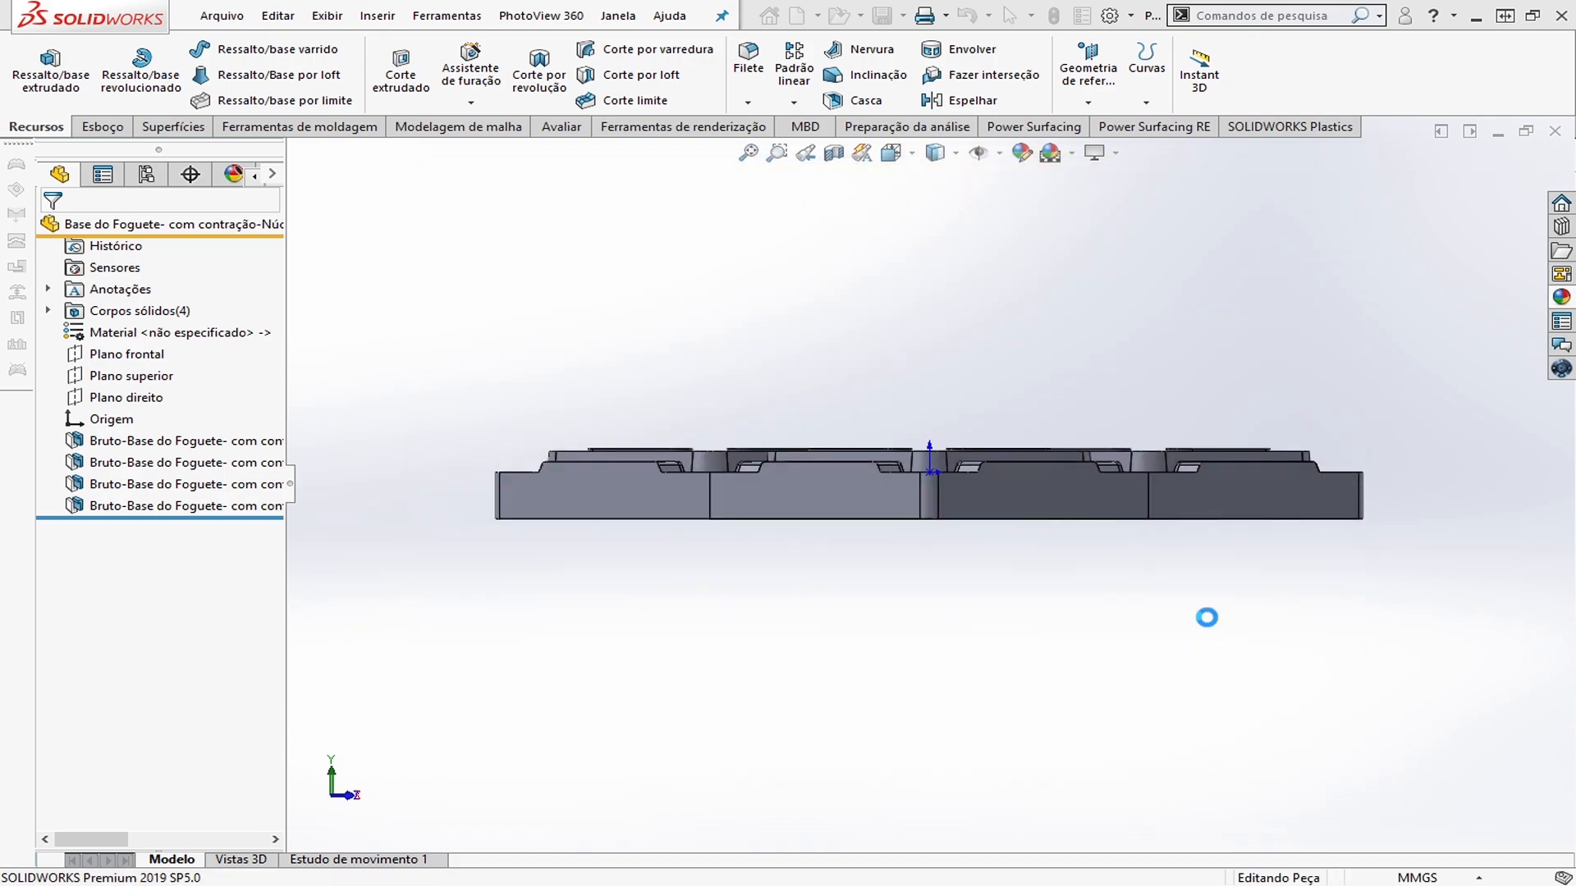
View the new core block part at an angle and return to the Base do Foguete- com contração part
{"action": "left_click", "coordinate": [221, 15]}
{"action": "left_click", "coordinate": [731, 222]}
{"action": "left_click", "coordinate": [617, 16]}
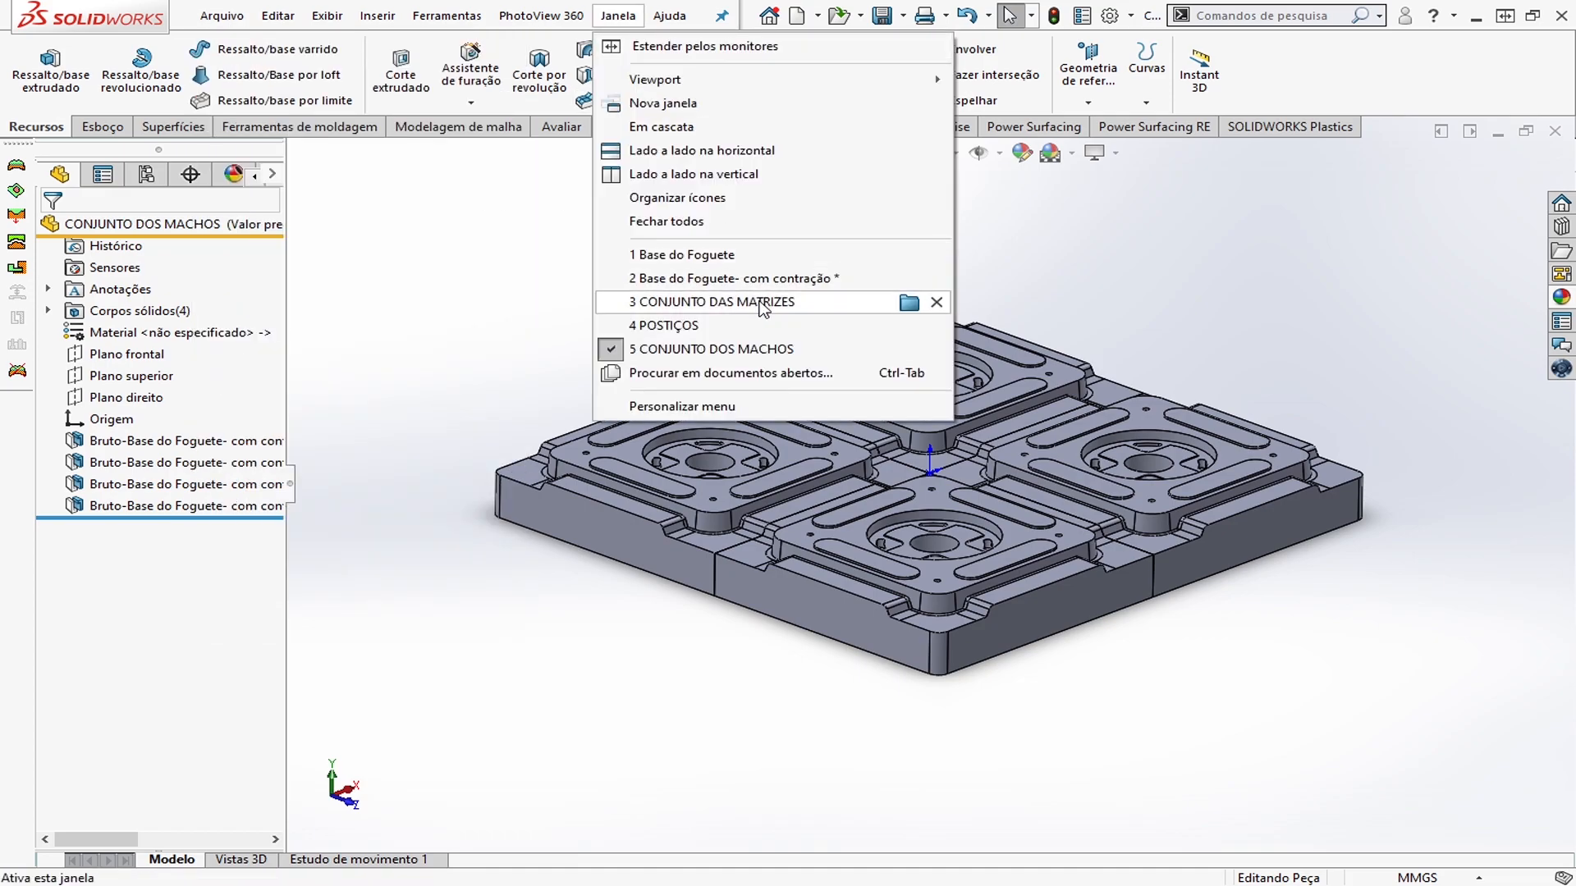
{"action": "left_click", "coordinate": [775, 279]}
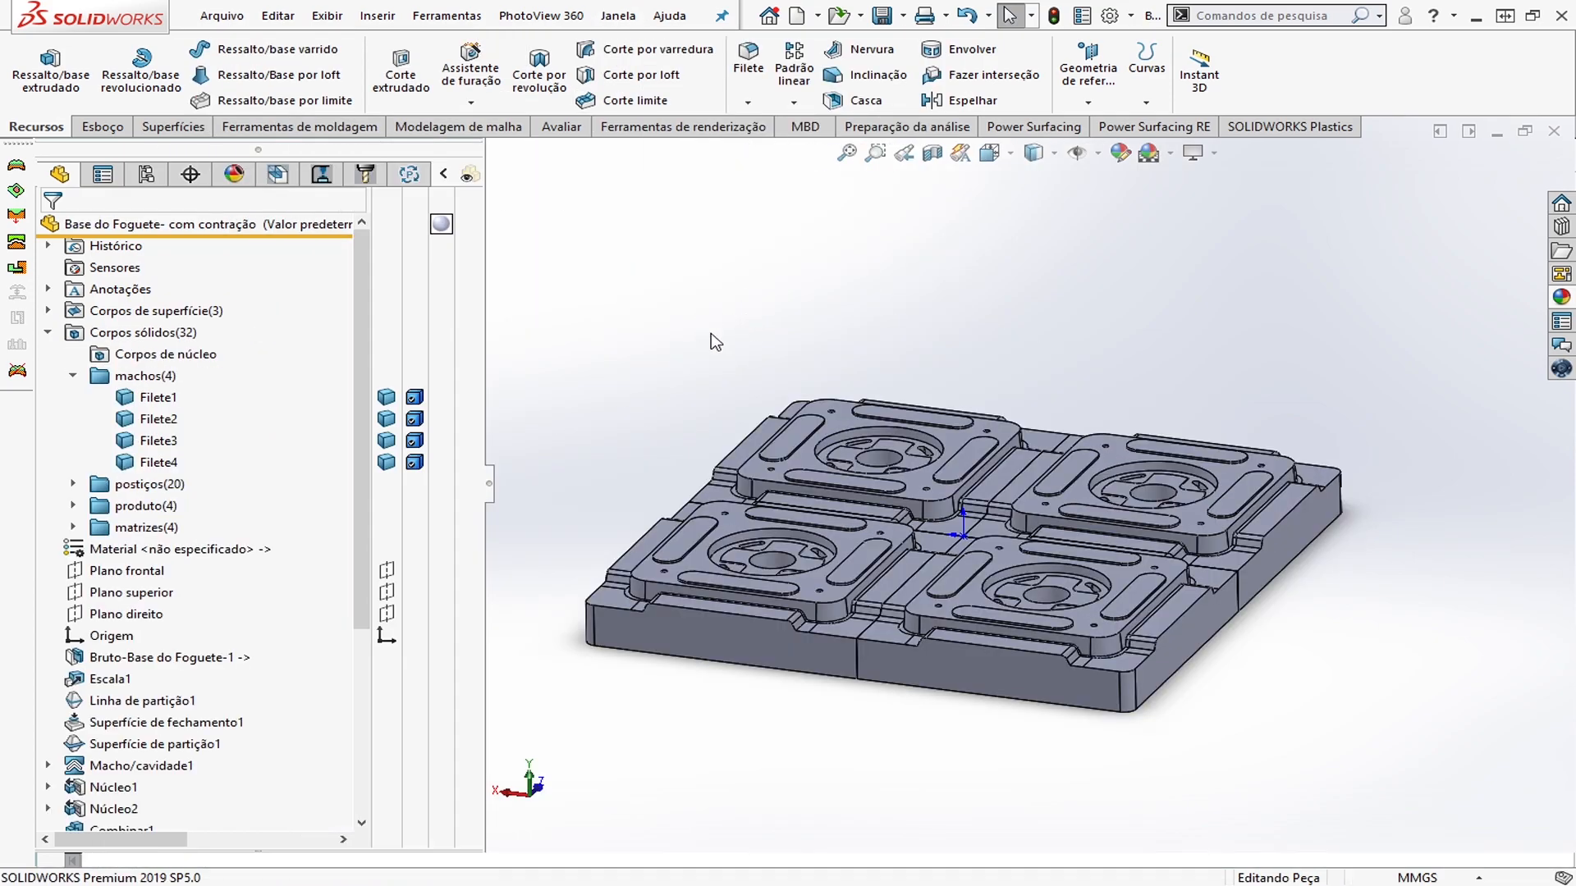
Hide the core blocks in the machos folder and show the four molded products in the produto folder
{"action": "double_click", "coordinate": [145, 375]}
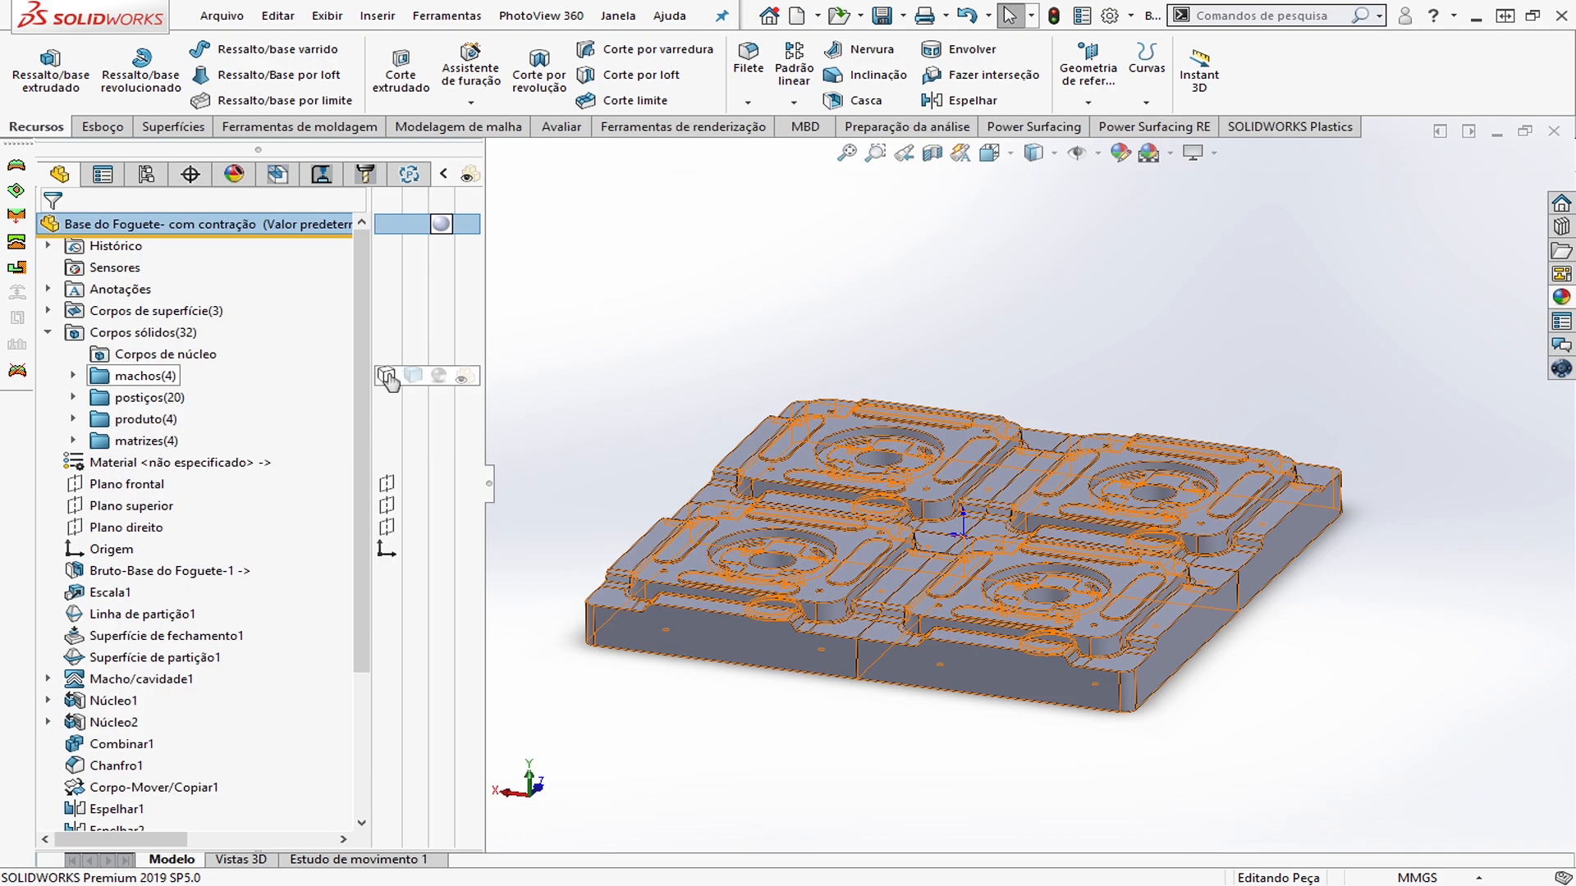
{"action": "left_click", "coordinate": [146, 418]}
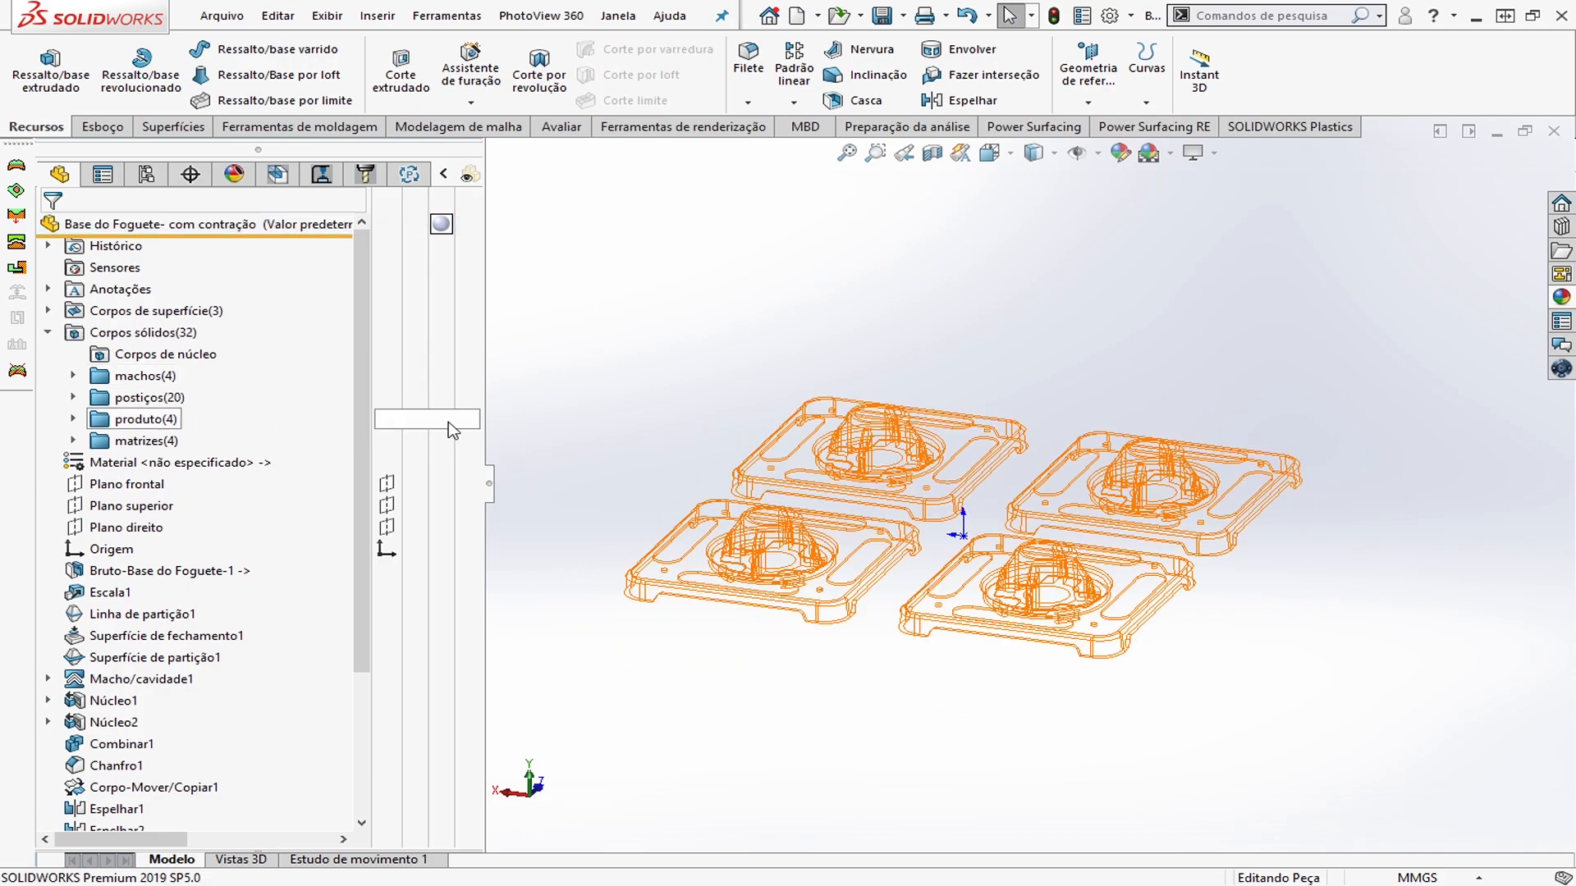
{"action": "left_click", "coordinate": [379, 424]}
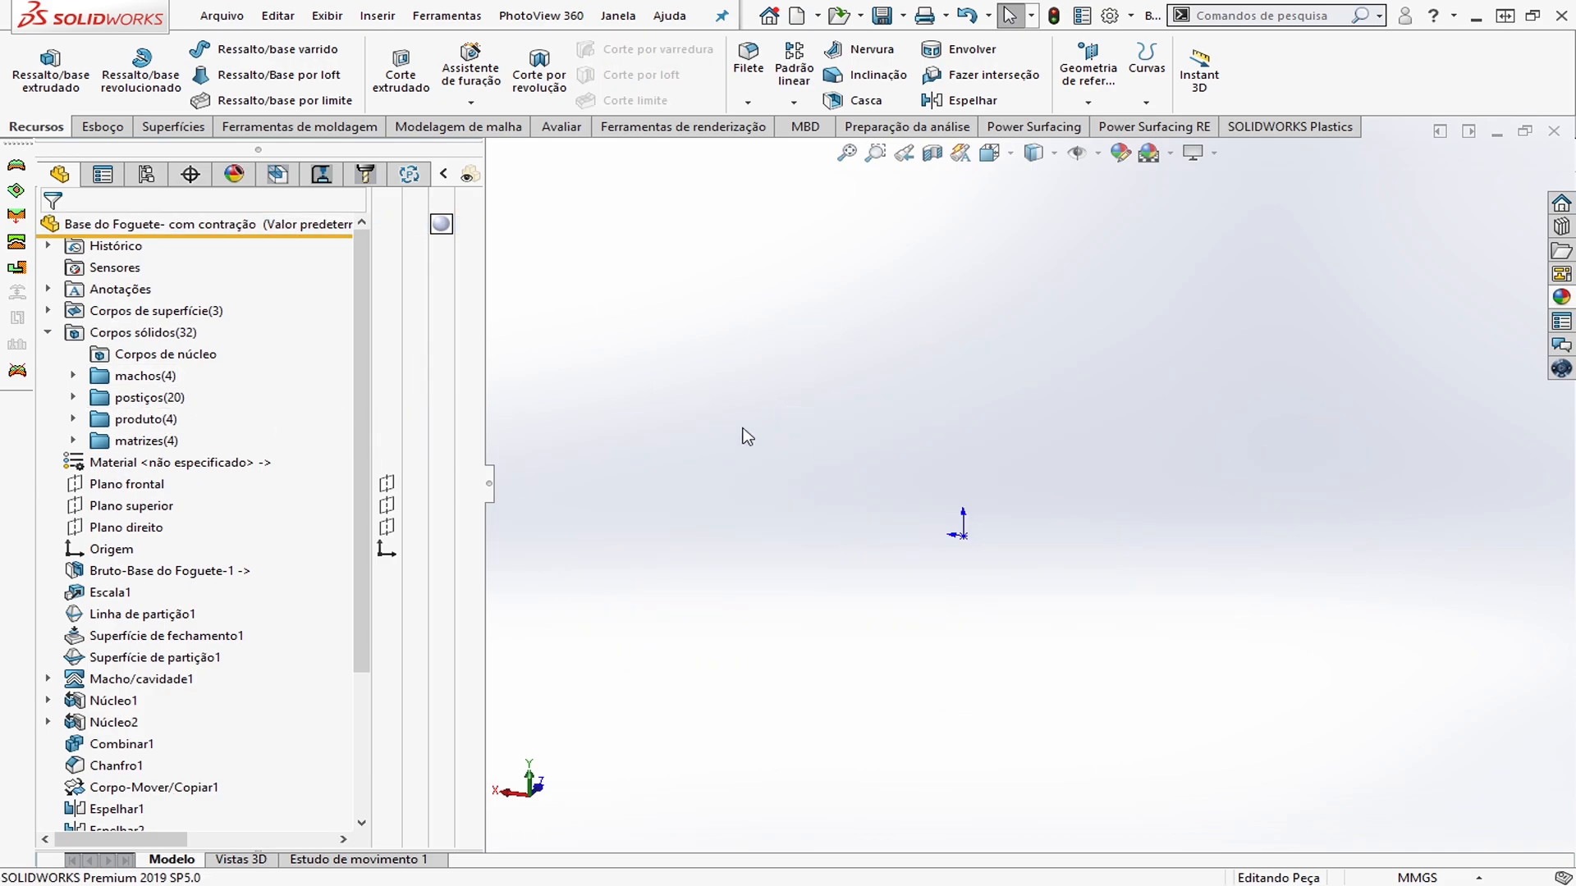
{"action": "left_click", "coordinate": [382, 418]}
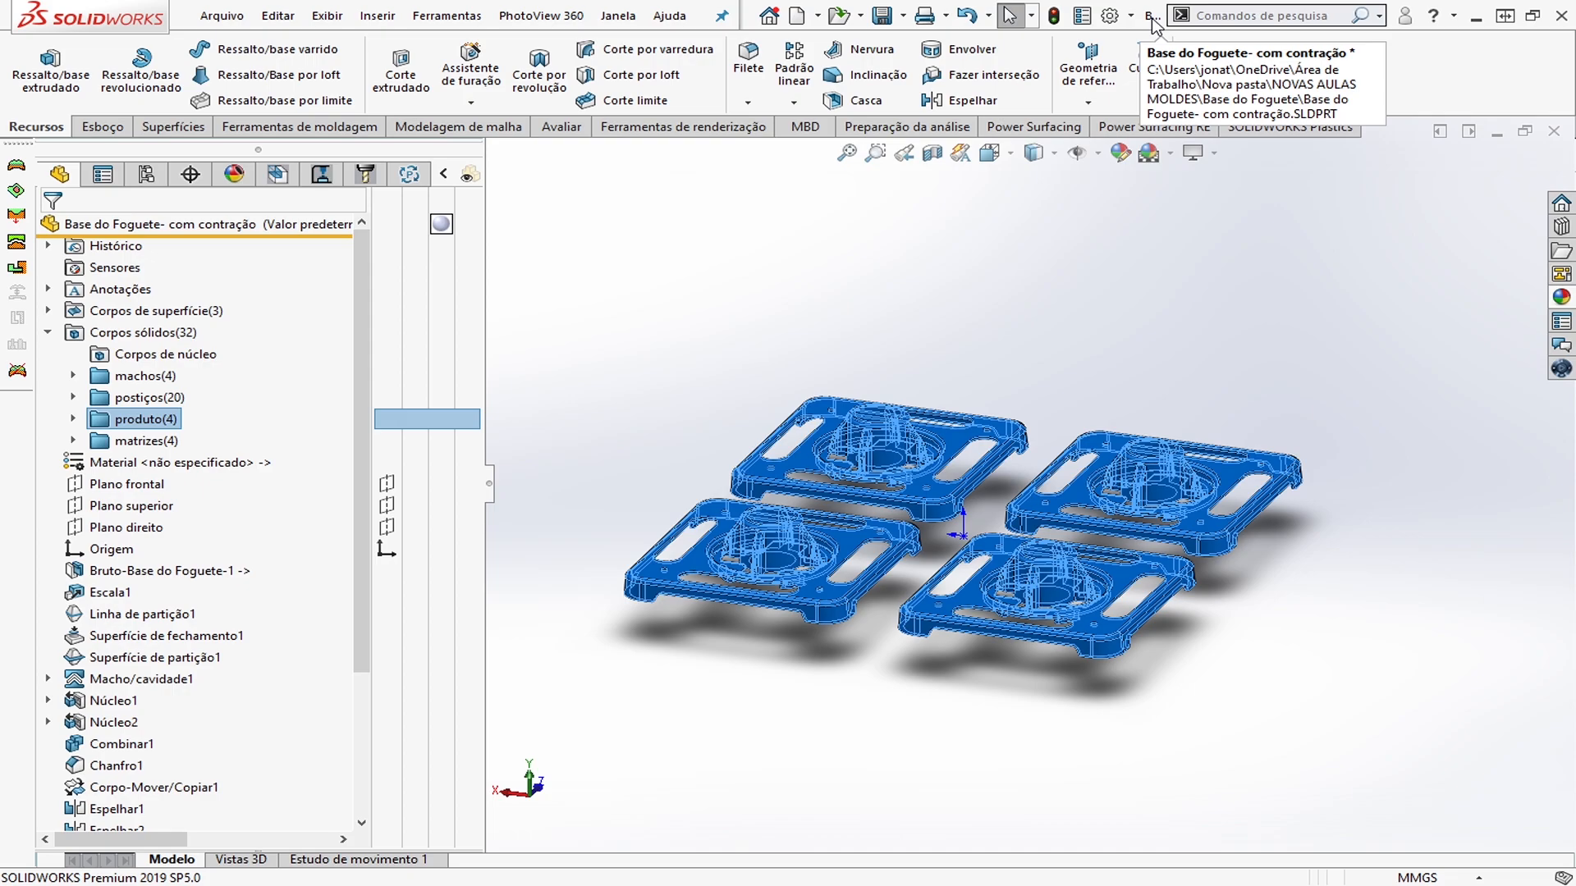
Save the Base do Foguete- com contração part and check the list of open documents
{"action": "left_click", "coordinate": [1163, 238]}
{"action": "middle_click_drag", "start_coordinate": [1104, 411], "coordinate": [1057, 411]}
{"action": "left_click", "coordinate": [885, 16]}
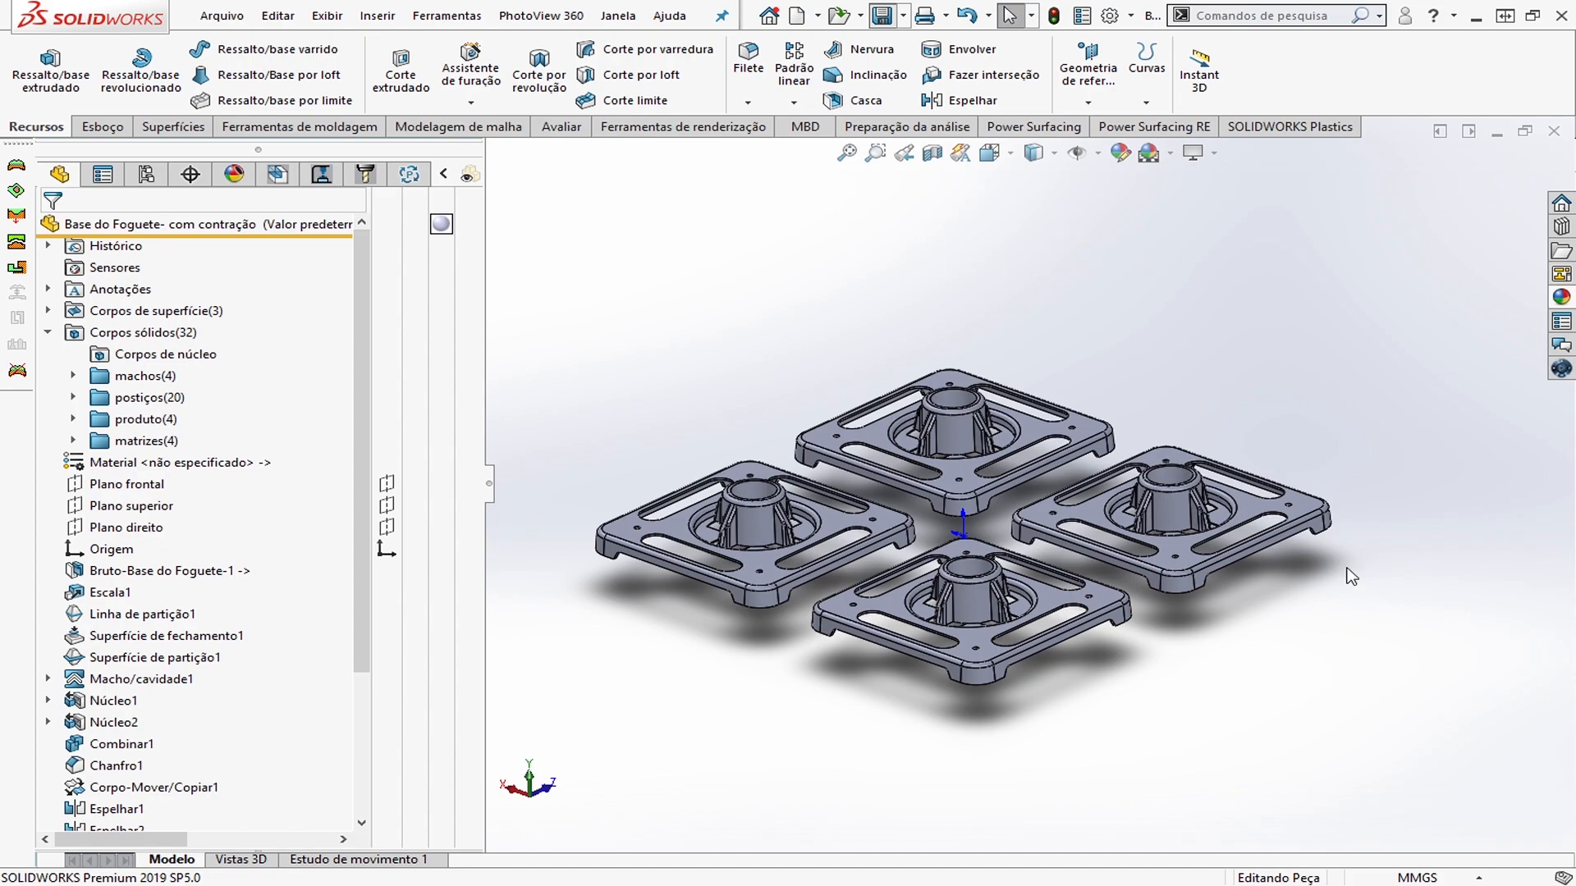
{"action": "left_click", "coordinate": [618, 16]}
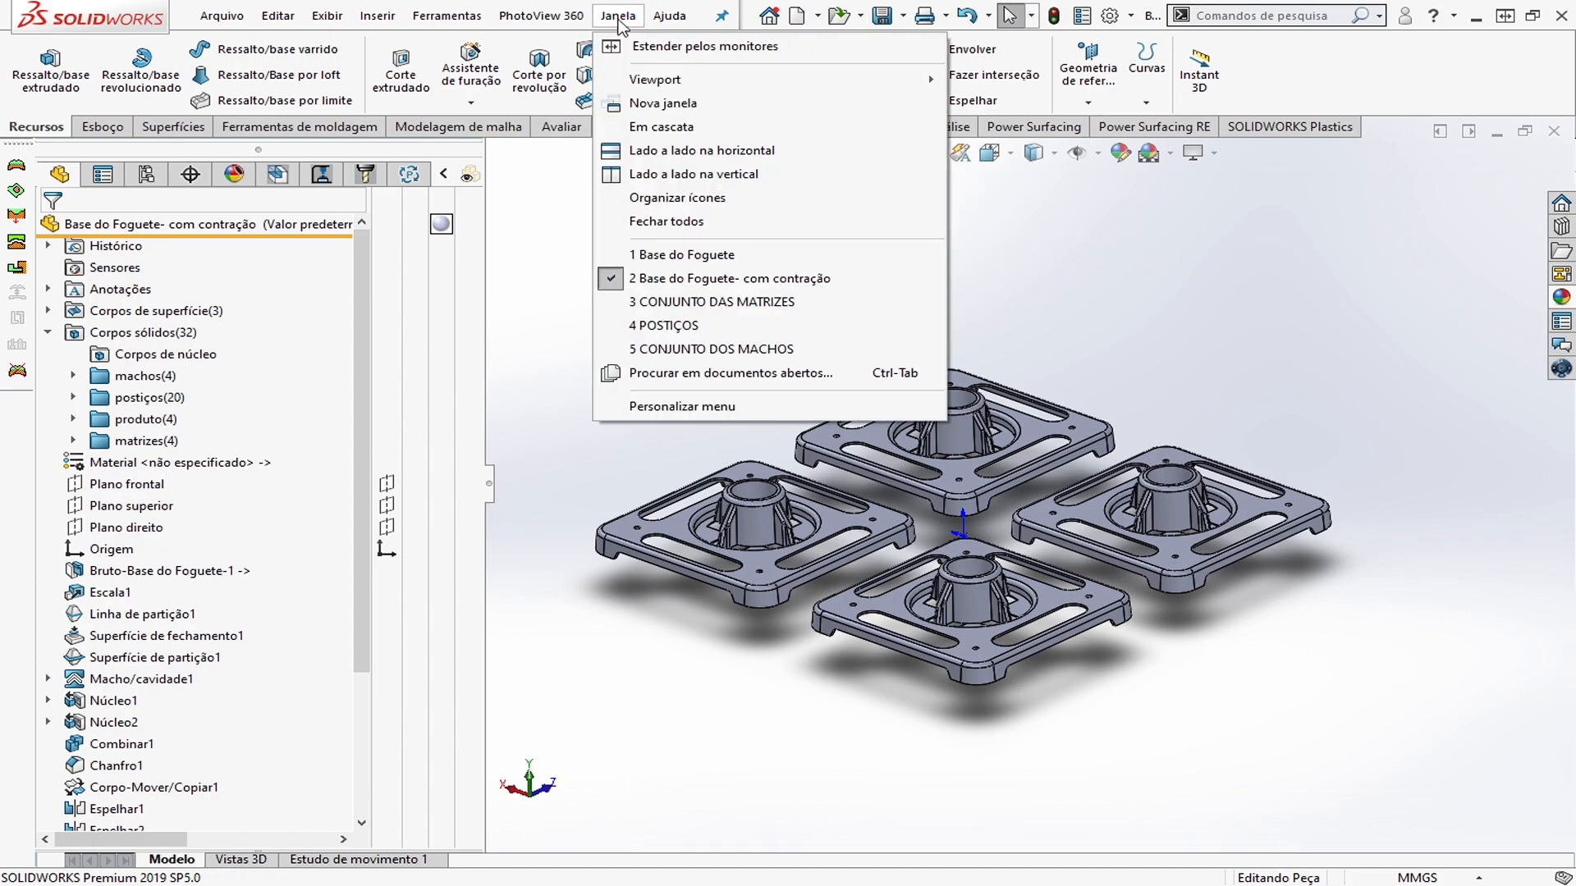
{"action": "left_click", "coordinate": [1207, 267]}
Create an assembly from the part and place Base do Foguete- com contração at the assembly origin
{"action": "left_click", "coordinate": [237, 18]}
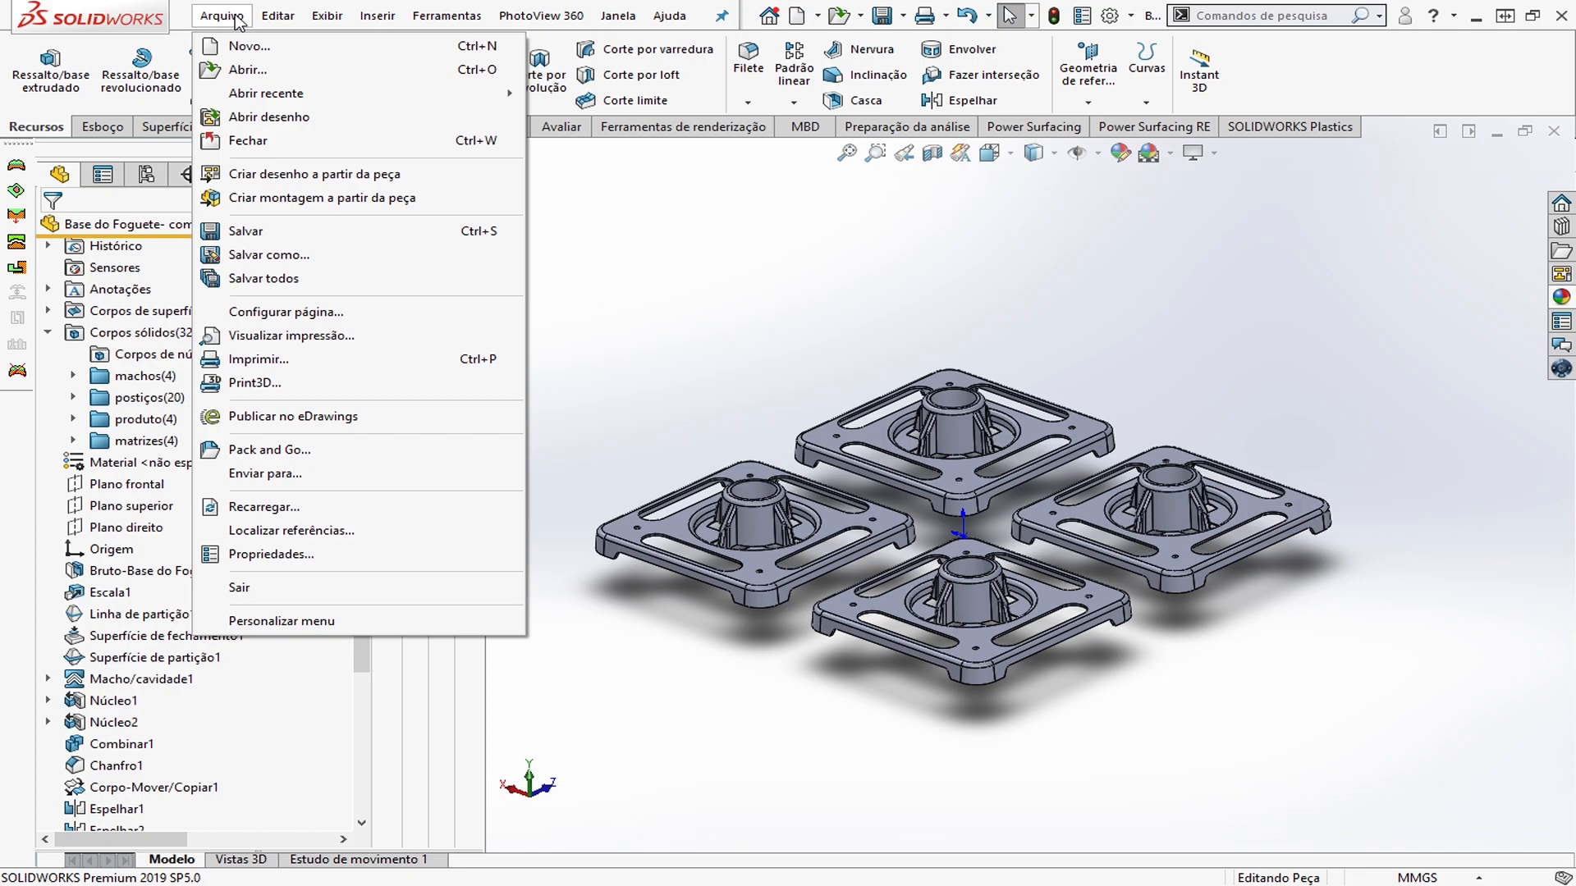
{"action": "left_click", "coordinate": [310, 200]}
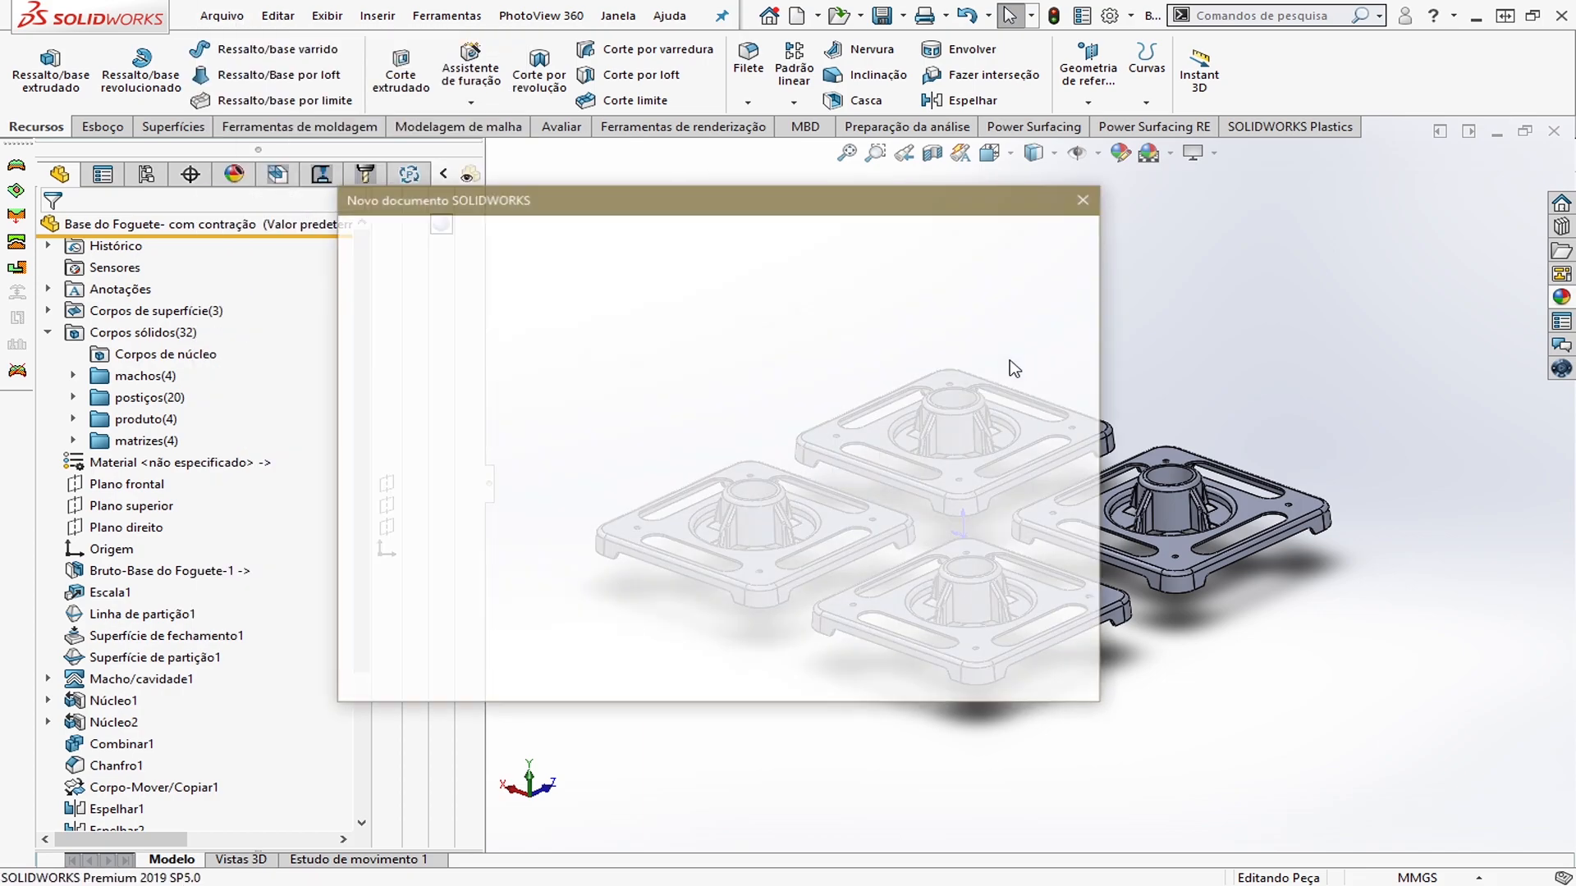
{"action": "left_click", "coordinate": [821, 664]}
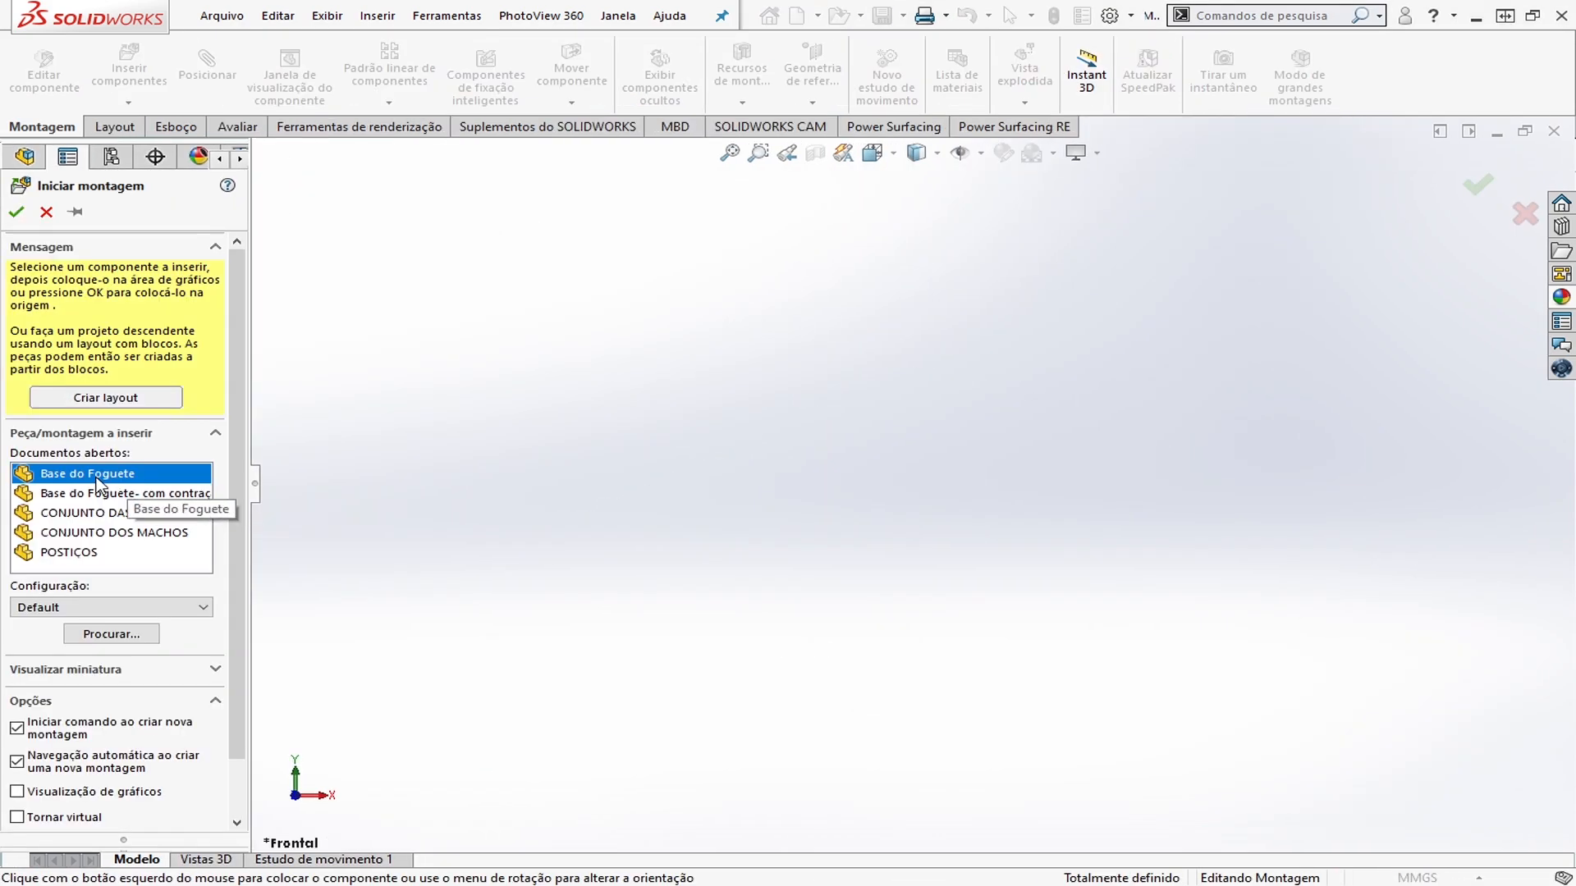
{"action": "left_click", "coordinate": [126, 494]}
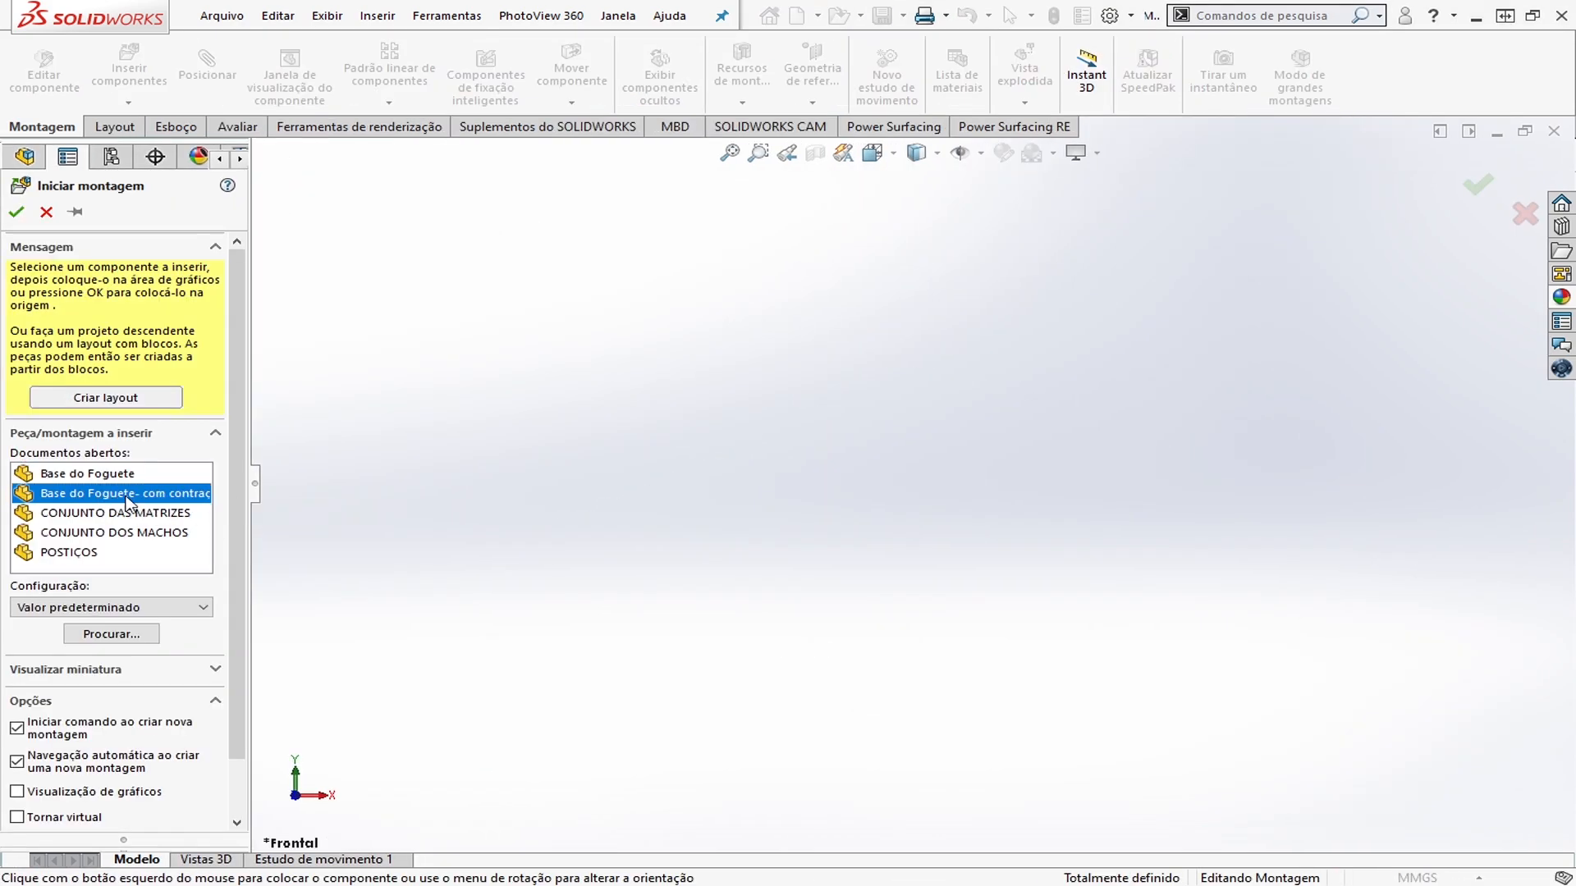
{"action": "left_click", "coordinate": [16, 213]}
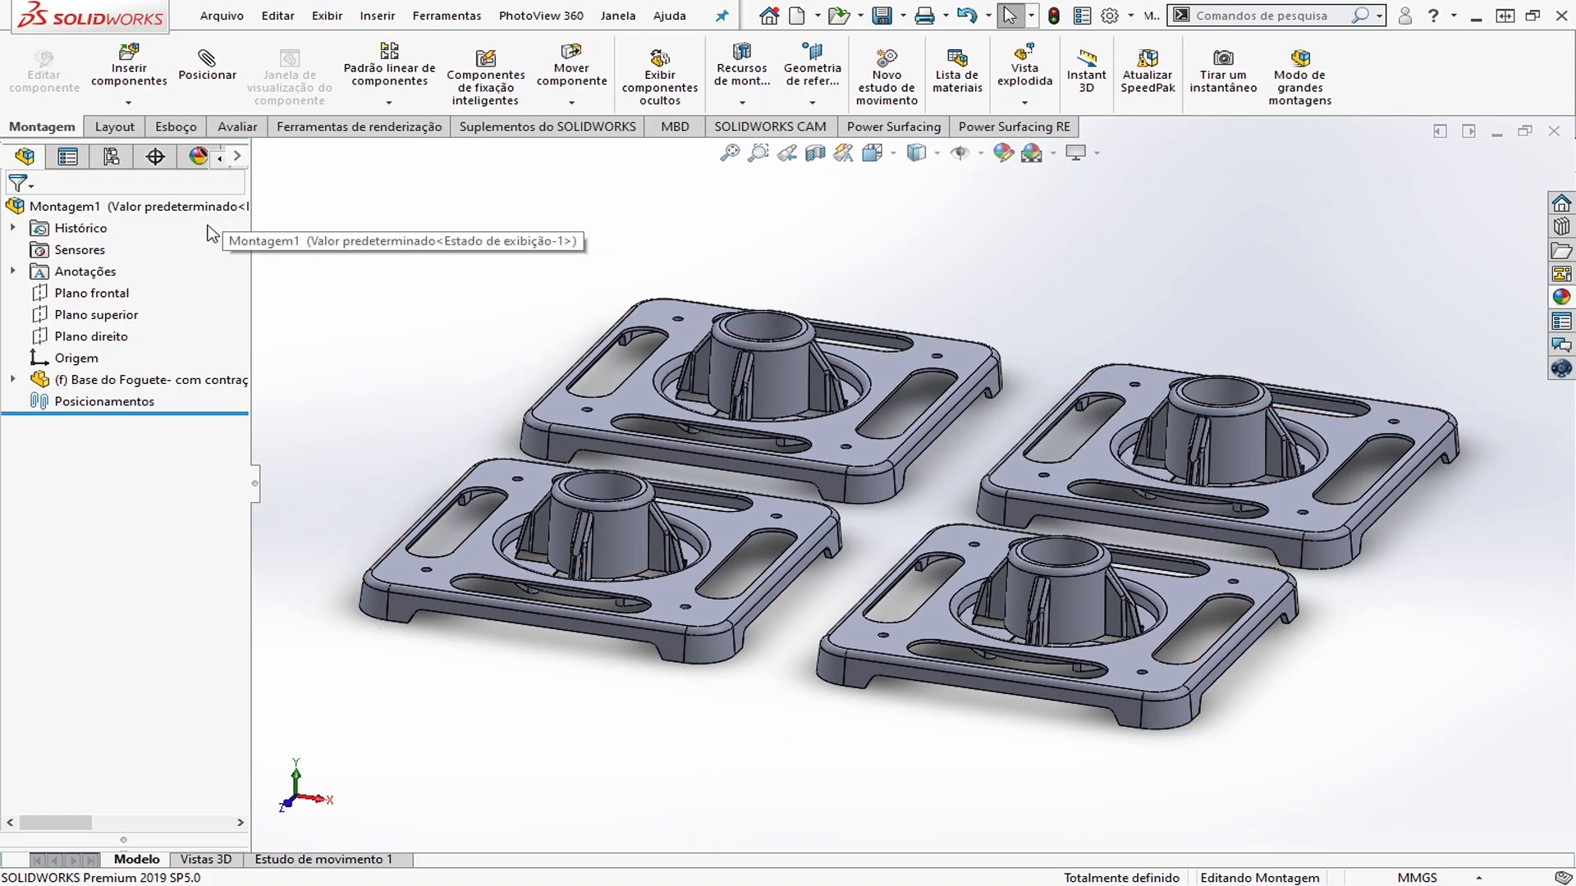
Show the assembly's front, top and right planes and enable the display of planes in the graphics area
{"action": "left_click", "coordinate": [237, 156]}
{"action": "left_click", "coordinate": [264, 295]}
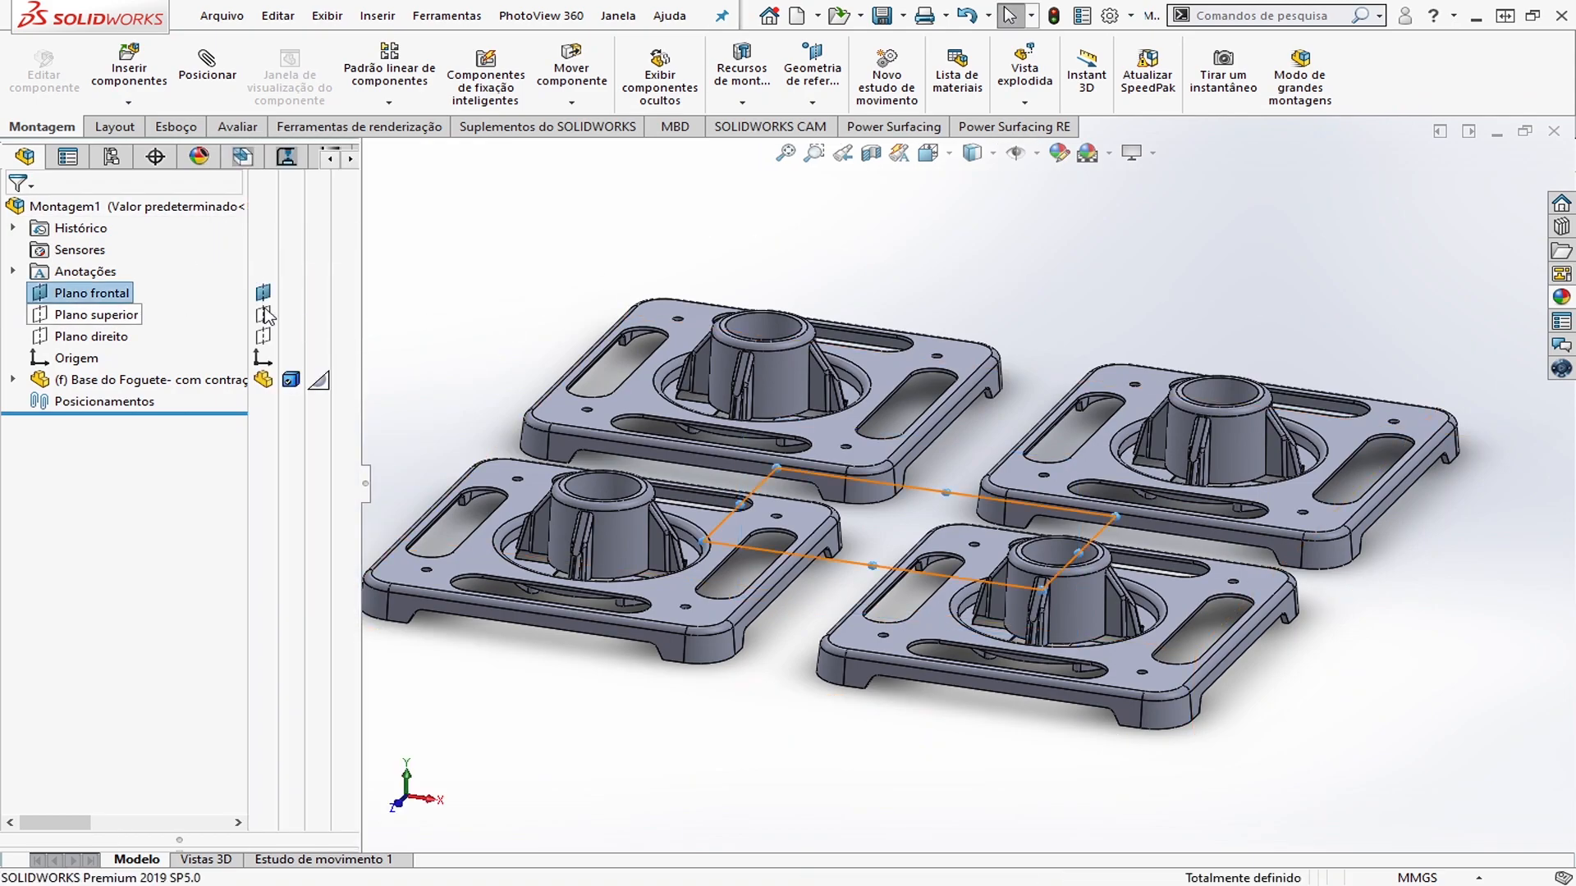
{"action": "left_click", "coordinate": [263, 316]}
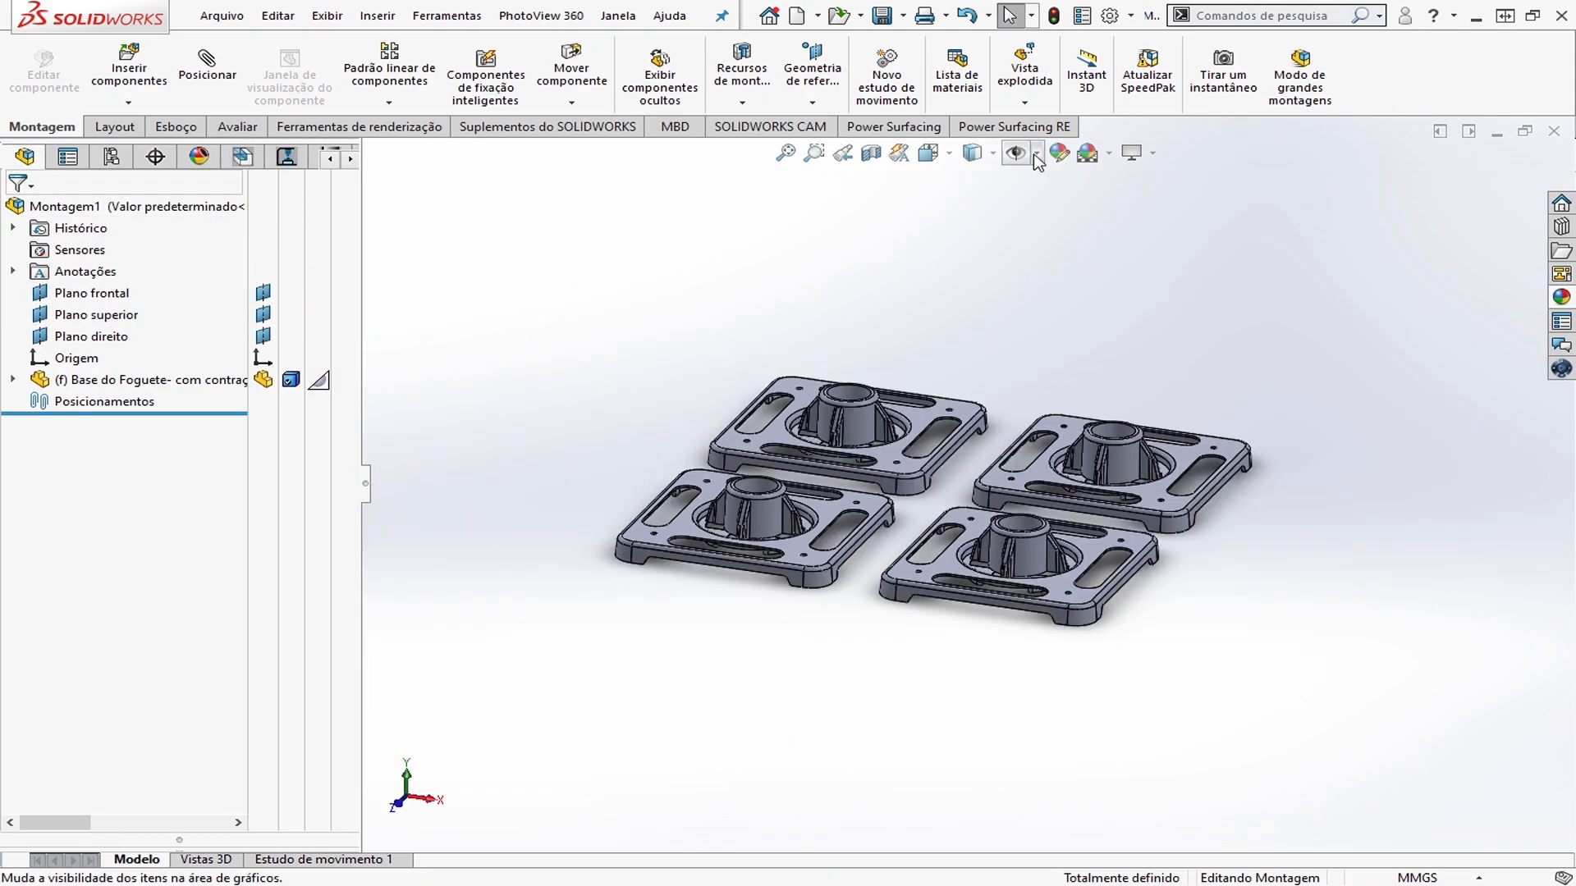
{"action": "left_click", "coordinate": [1037, 156]}
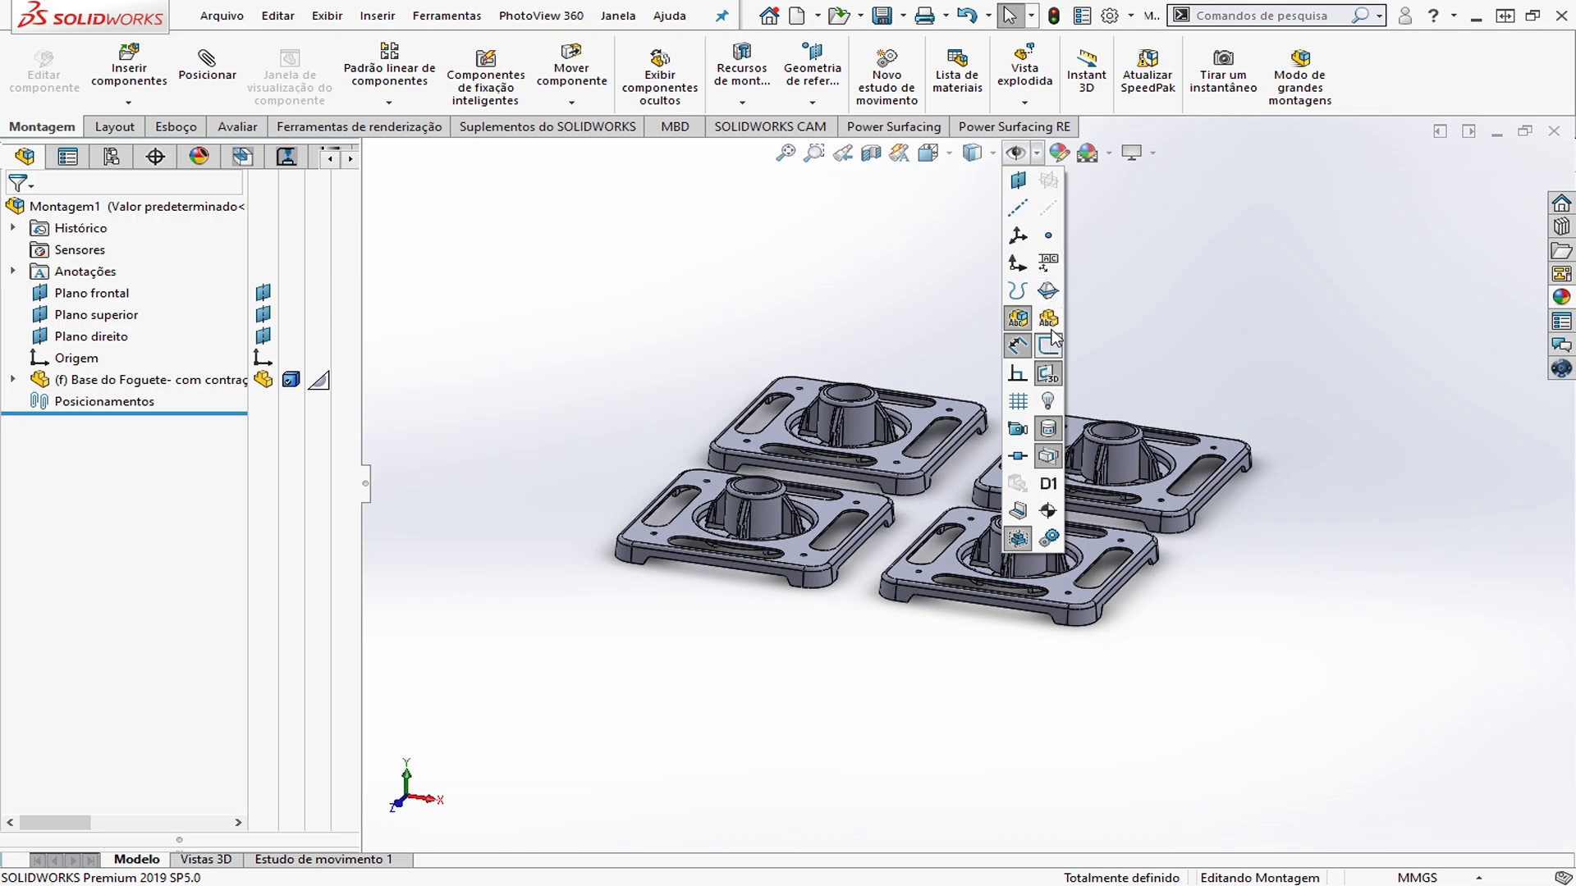
{"action": "left_click", "coordinate": [1020, 182]}
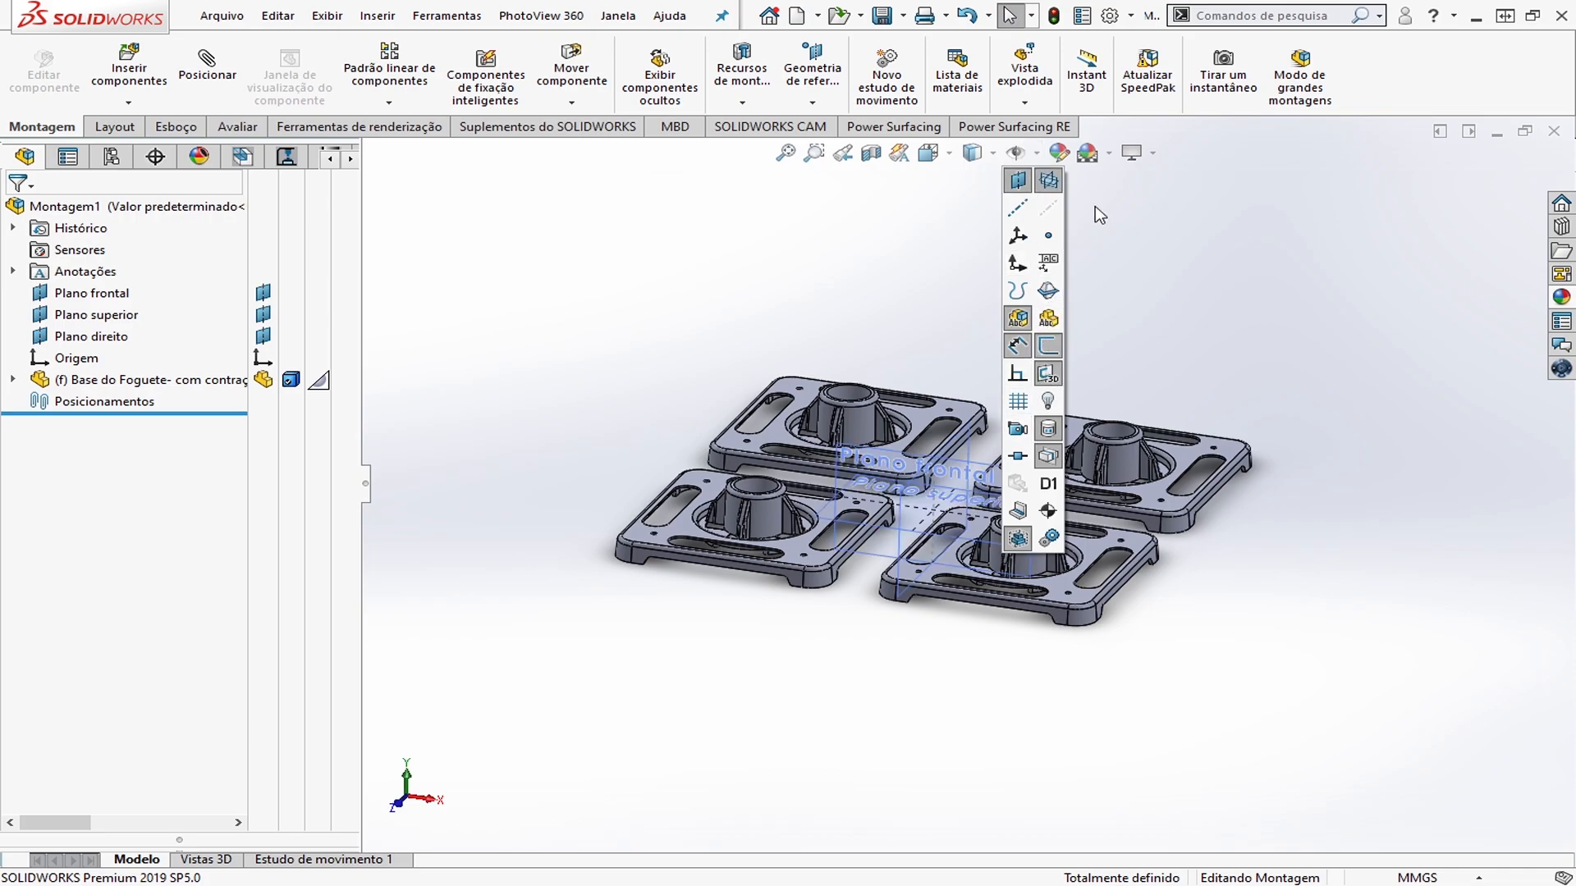
Examine how the assembly planes are positioned relative to the four molded products
{"action": "scroll", "coordinate": [1202, 264], "scroll_direction": "up", "scroll_amount": 2}
{"action": "middle_click_drag", "start_coordinate": [1182, 336], "coordinate": [1121, 485]}
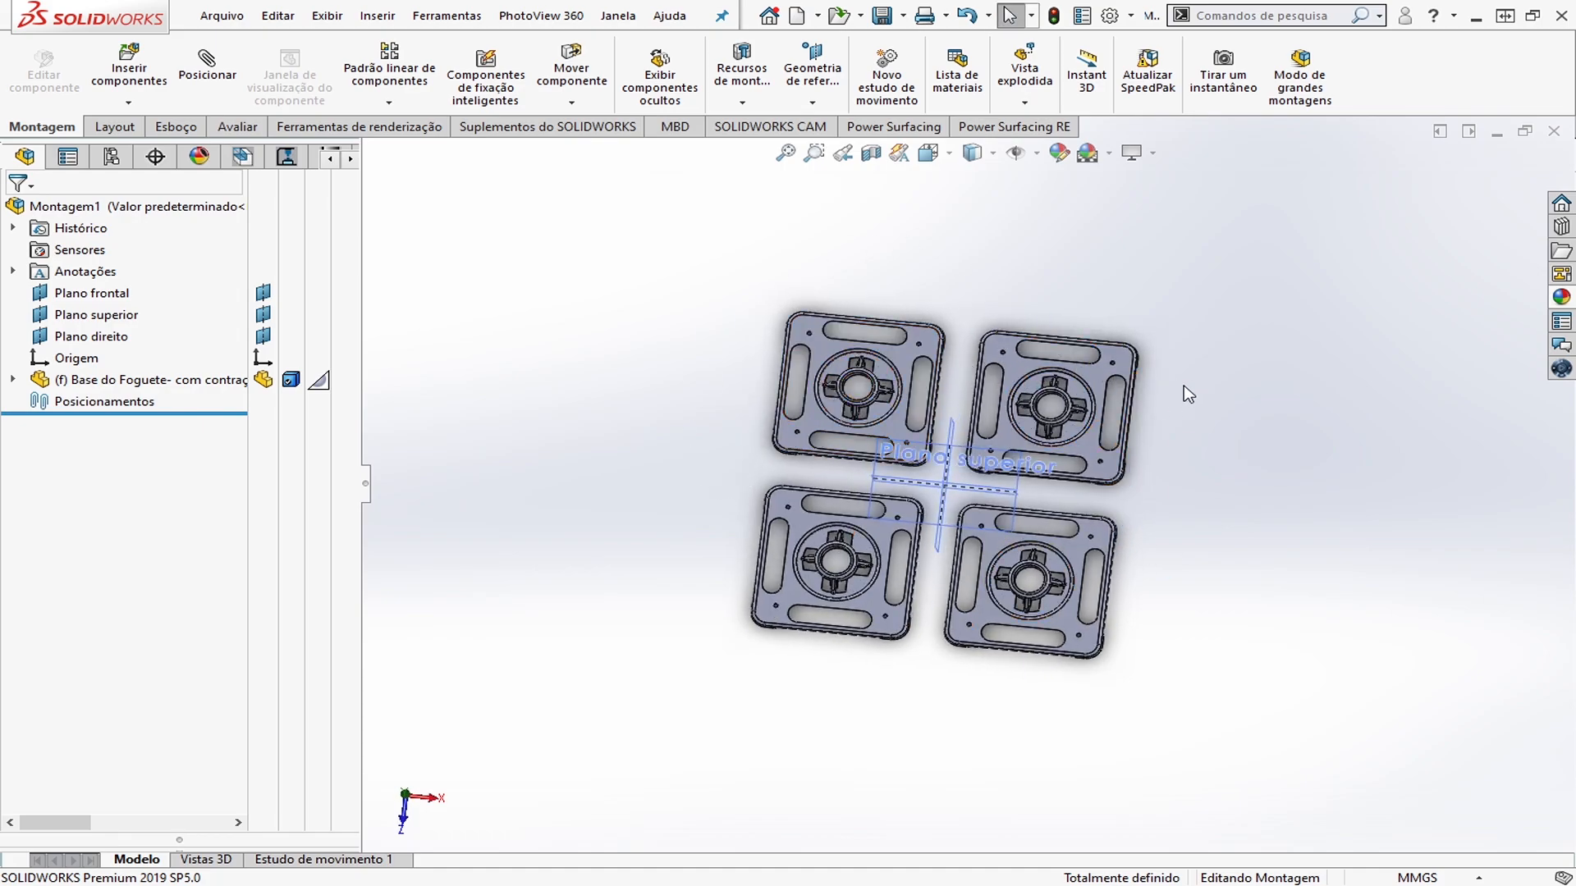
{"action": "middle_click_drag", "start_coordinate": [1132, 485], "coordinate": [1074, 505]}
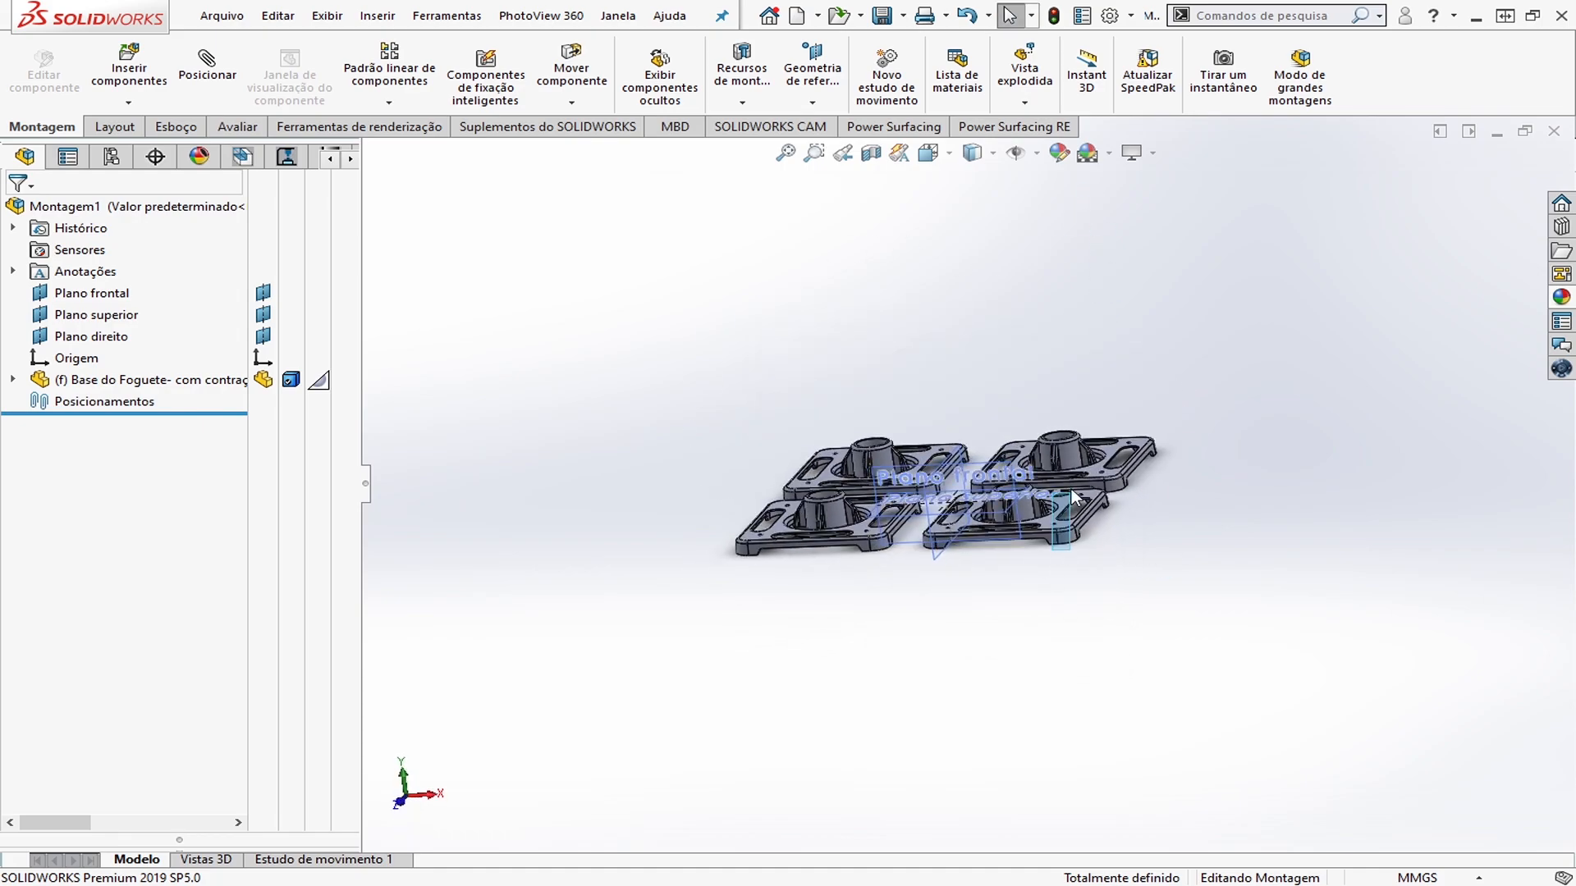
{"action": "left_click", "coordinate": [1058, 536]}
{"action": "left_click", "coordinate": [1042, 519]}
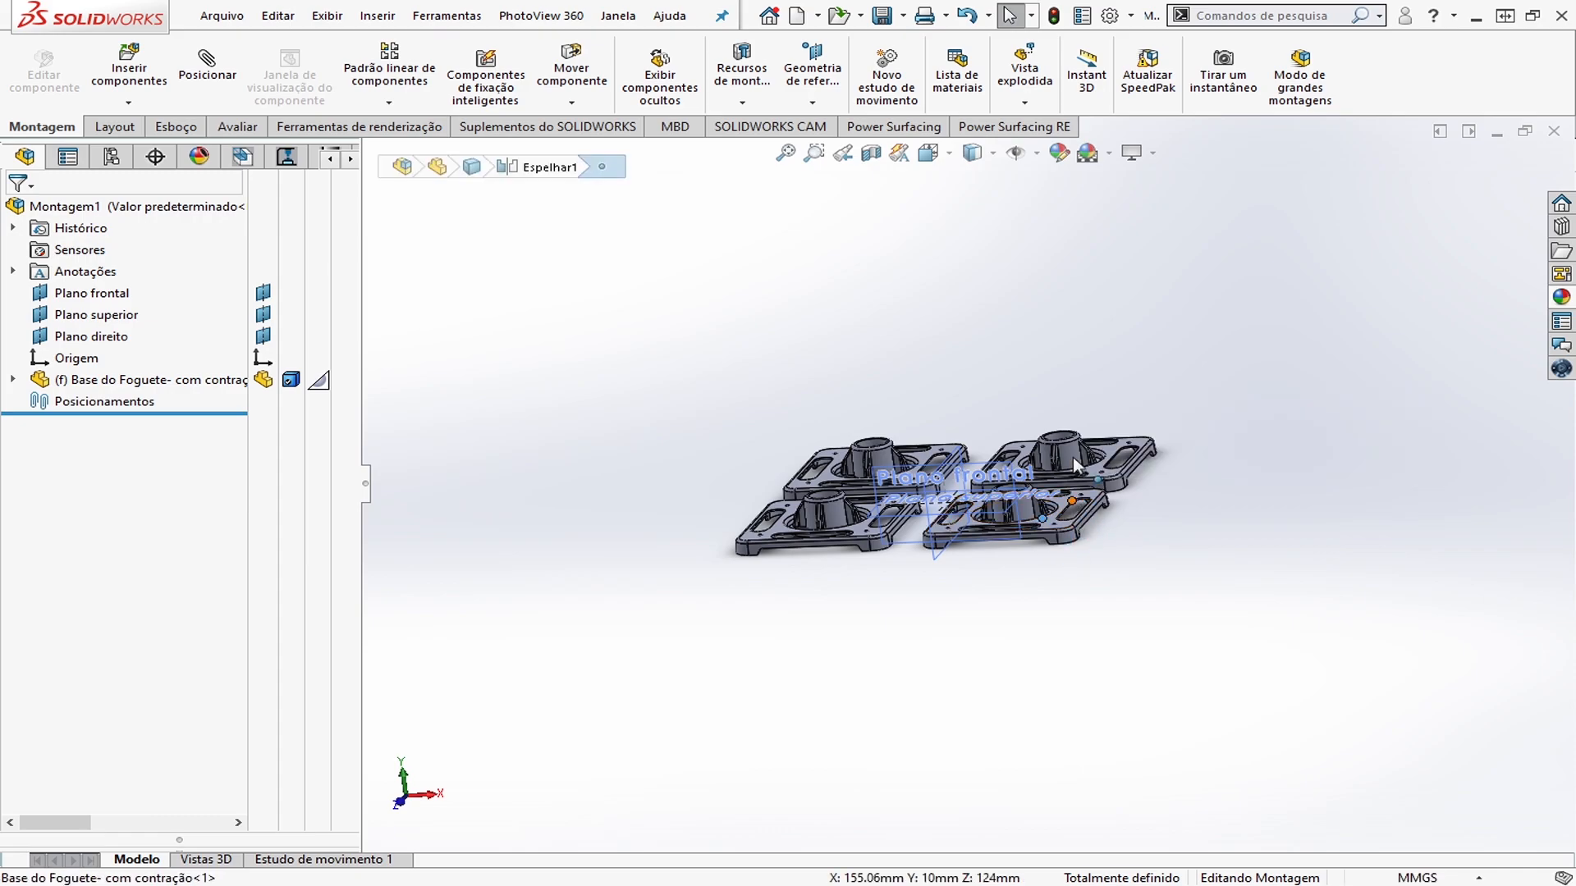
Insert the open CONJUNTO DOS MACHOS part into the assembly, placed at the origin
{"action": "left_click", "coordinate": [1076, 456]}
{"action": "middle_click_drag", "start_coordinate": [1118, 341], "coordinate": [1057, 457]}
{"action": "scroll", "coordinate": [1050, 455], "scroll_direction": "down", "scroll_amount": 3}
{"action": "key", "text": "Escape"}
{"action": "left_click", "coordinate": [120, 55]}
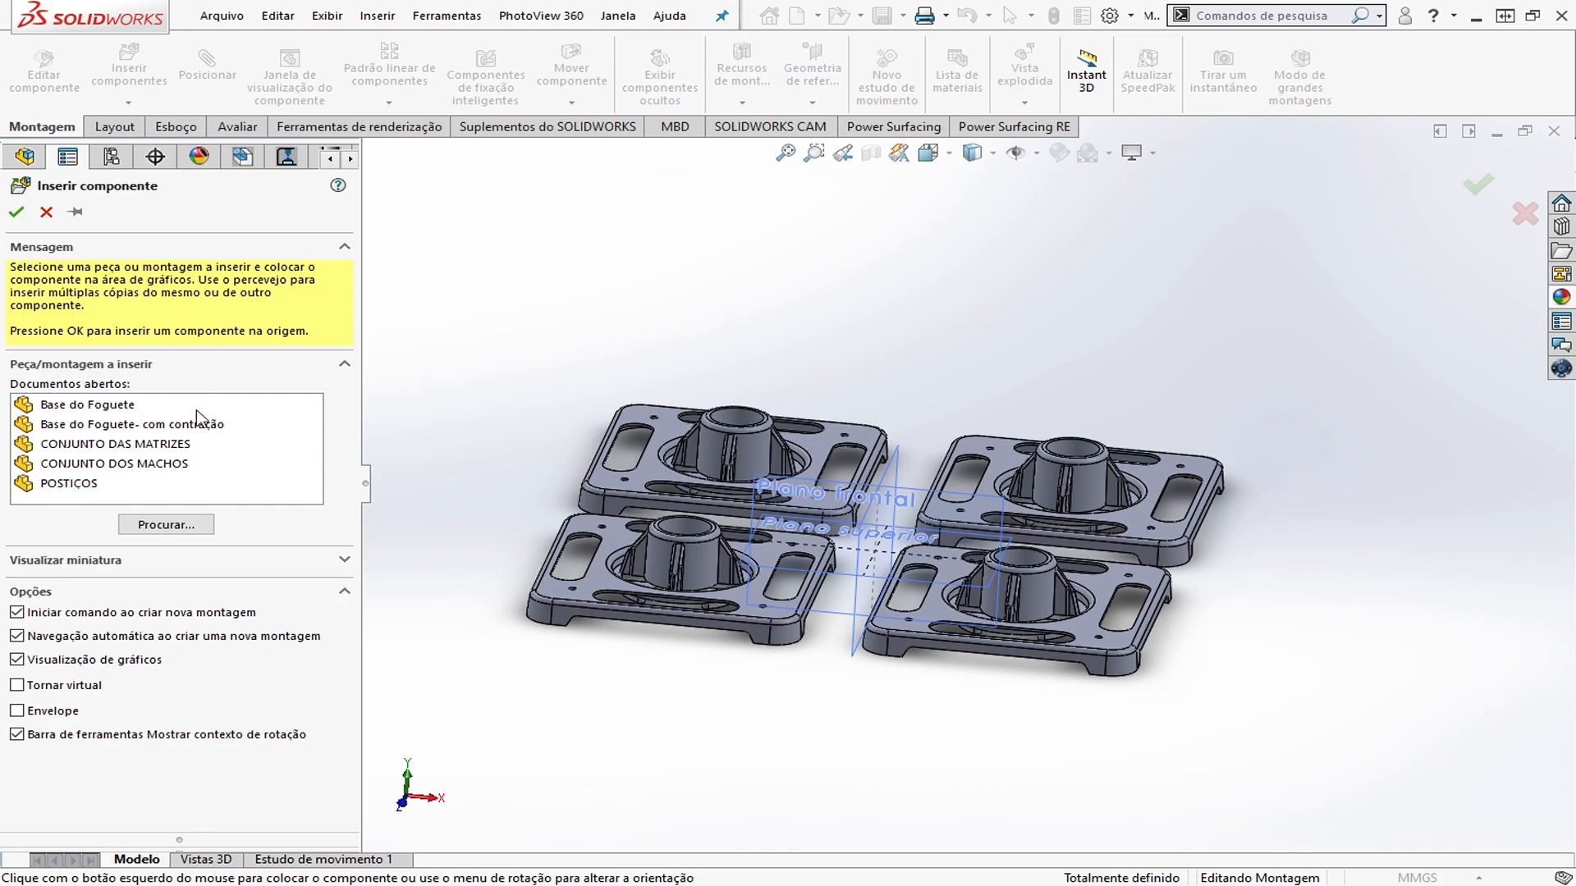
{"action": "left_click", "coordinate": [149, 463]}
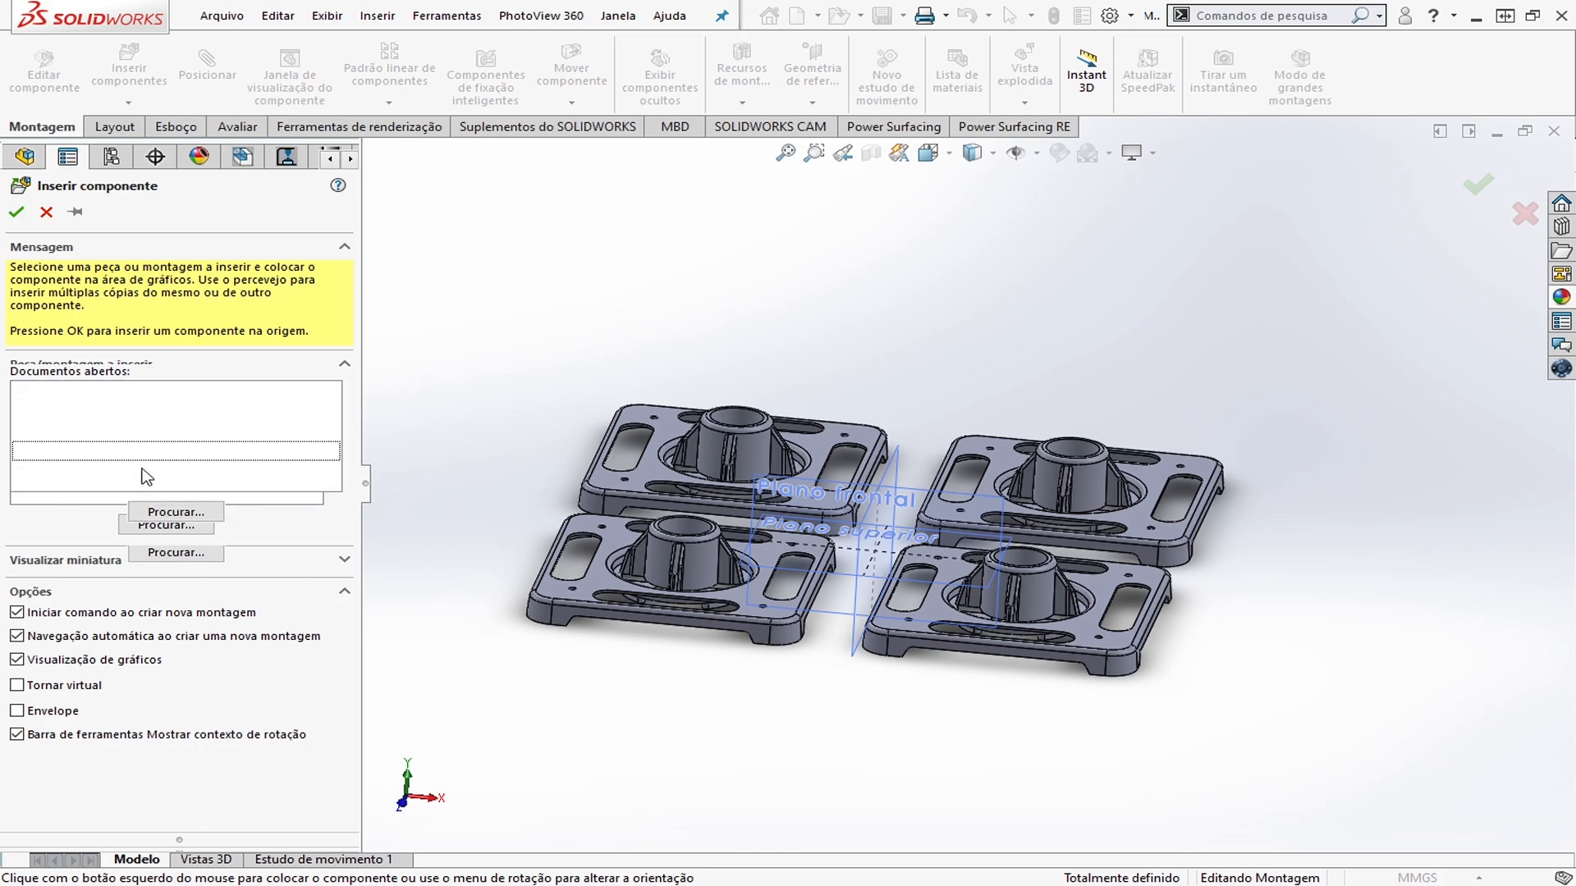
{"action": "left_click", "coordinate": [20, 214]}
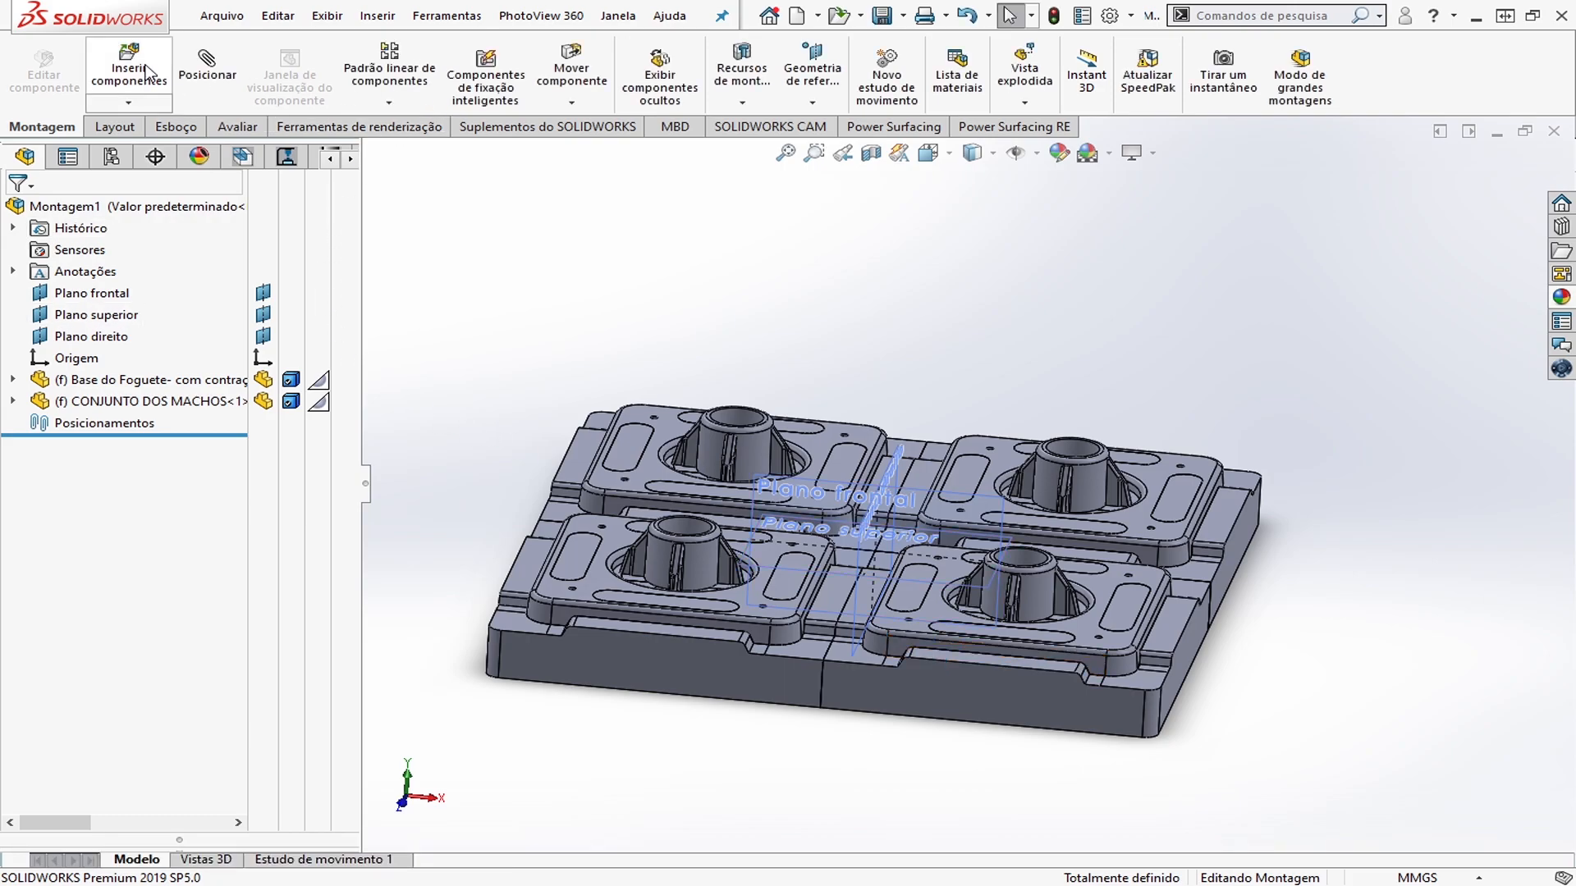
Insert the CONJUNTO DAS MATRIZES and POSTIÇOS parts into the assembly at the origin
{"action": "left_click", "coordinate": [129, 70]}
{"action": "left_click", "coordinate": [168, 446]}
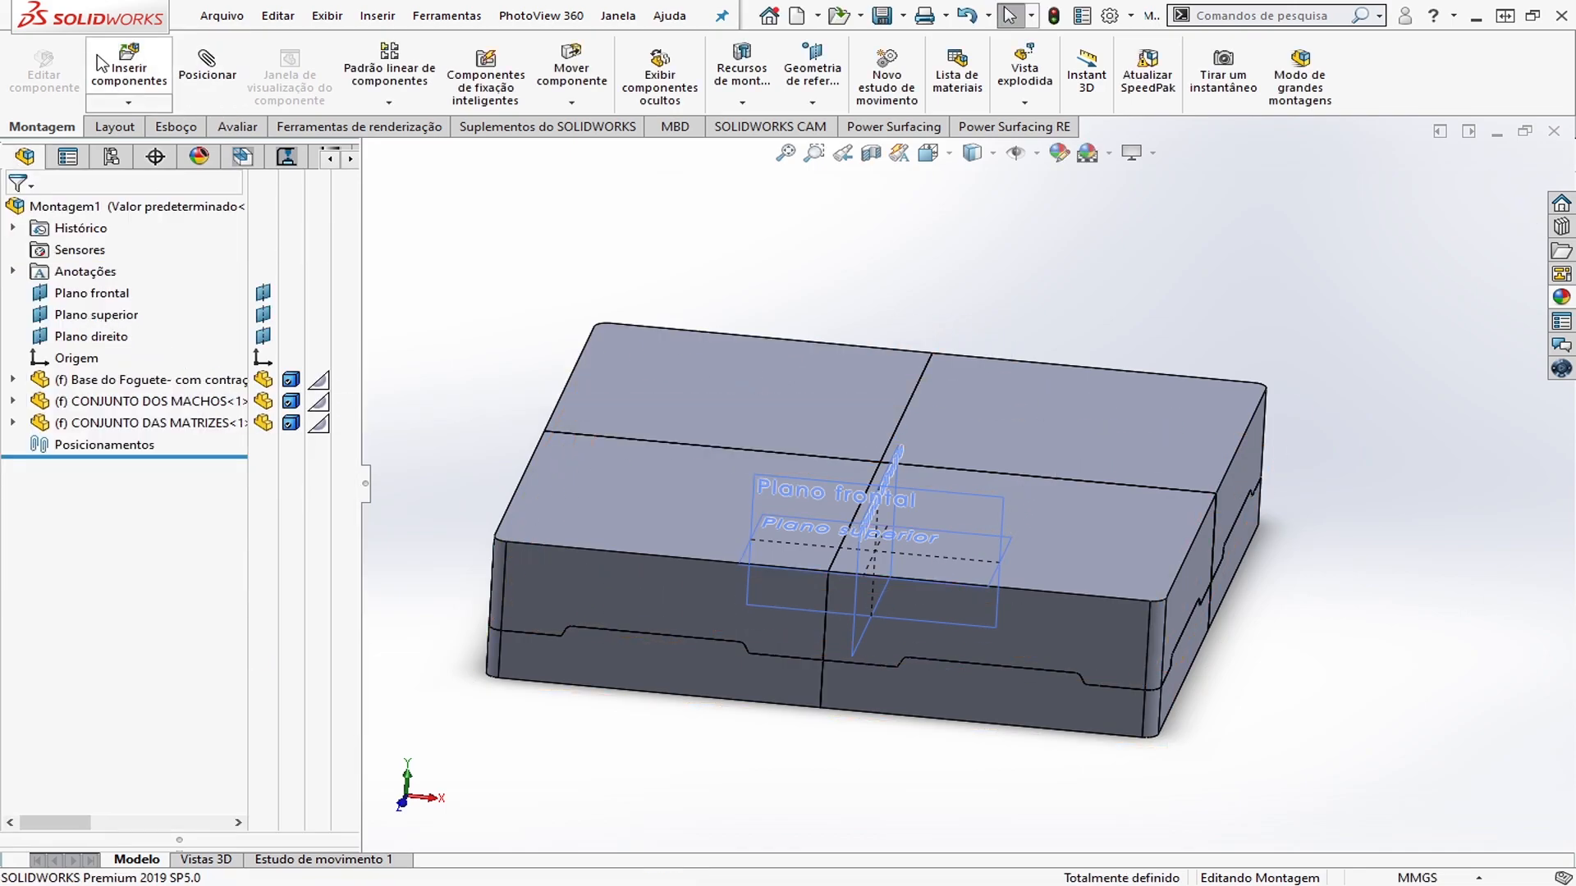
{"action": "left_click", "coordinate": [123, 62]}
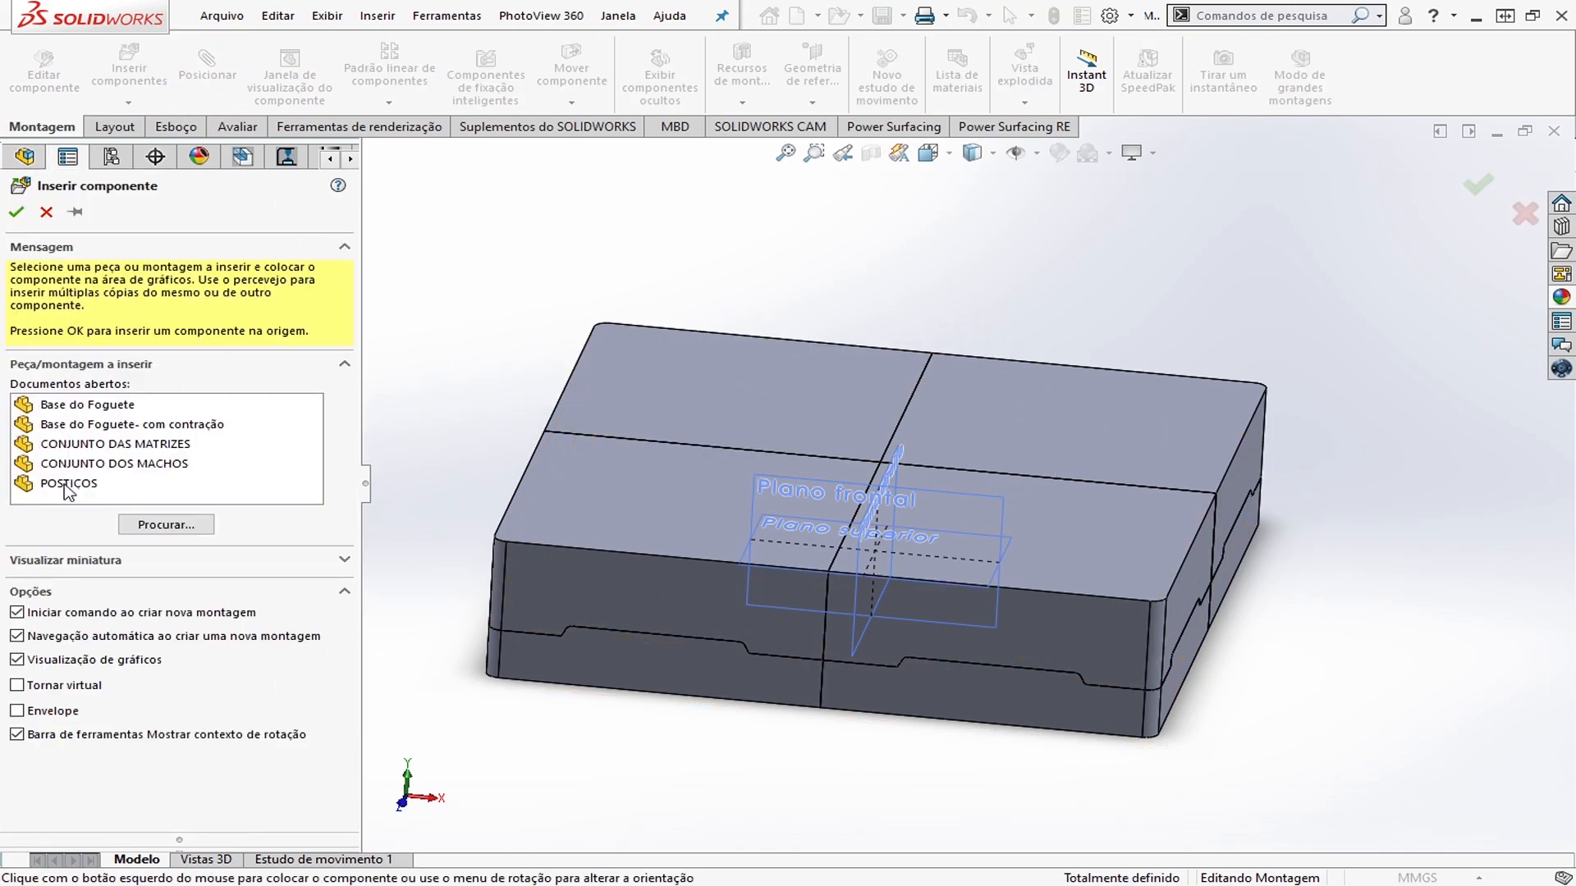
{"action": "left_click", "coordinate": [66, 483]}
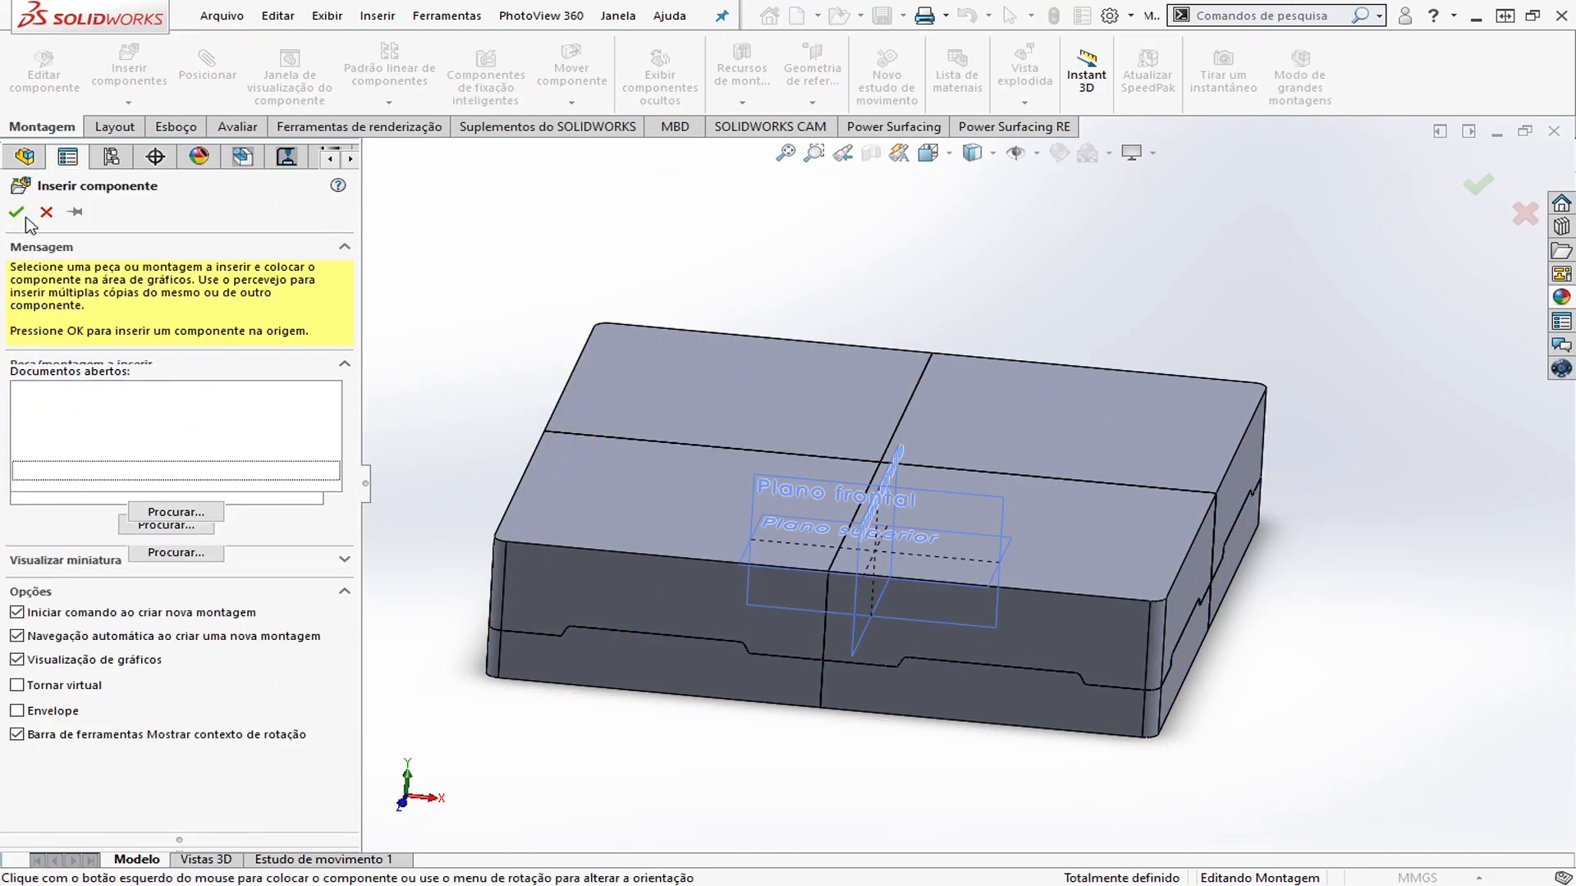
{"action": "left_click", "coordinate": [823, 293]}
Save the assembly in the Base do Foguete folder under the name Montagem MOLDE
{"action": "middle_click_drag", "start_coordinate": [893, 341], "coordinate": [1031, 517]}
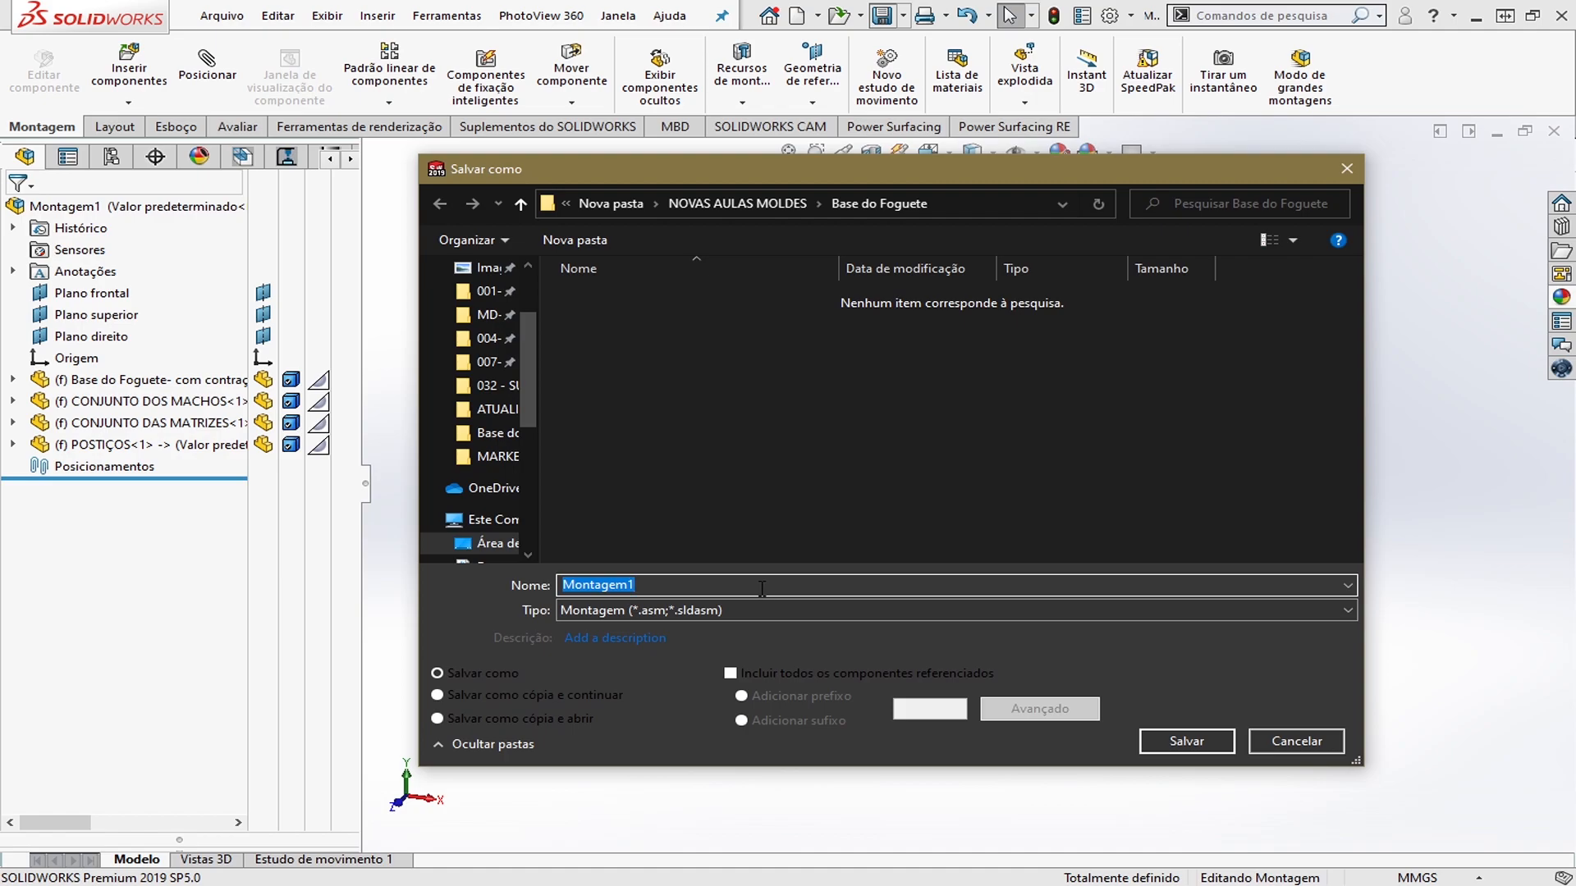
{"action": "left_click", "coordinate": [679, 585]}
{"action": "type", "text": "MOLDE"}
{"action": "left_click", "coordinate": [1178, 732]}
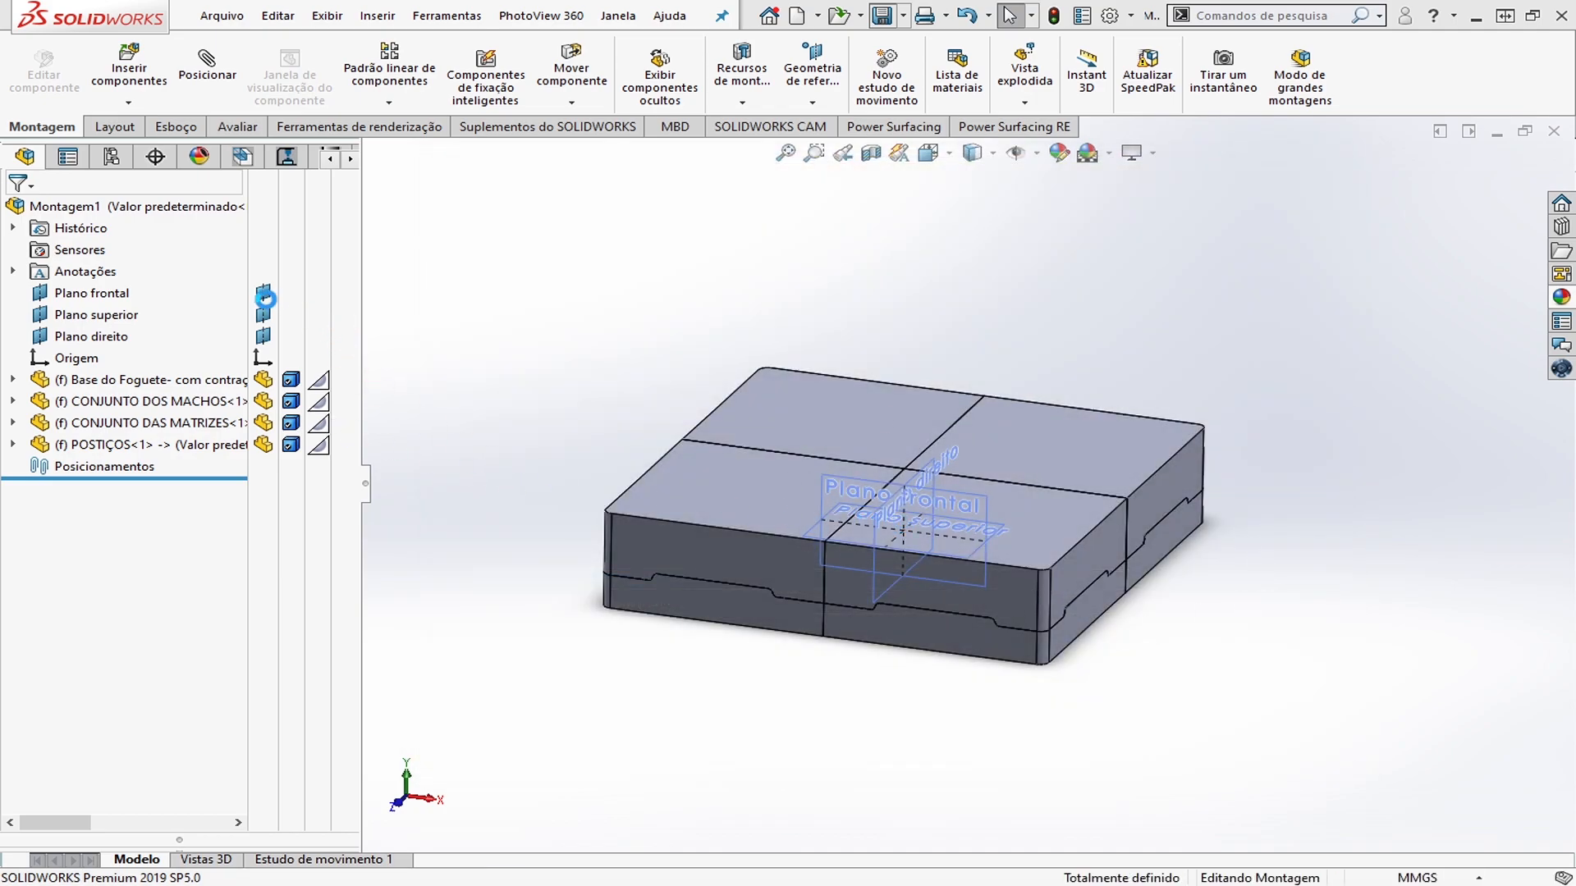
Hide the assembly's front, top and right planes
{"action": "left_click", "coordinate": [262, 293]}
{"action": "left_click", "coordinate": [263, 314]}
{"action": "left_click", "coordinate": [263, 336]}
Hide CONJUNTO DAS MATRIZES and the Base do Foguete- com contração part to expose the cores and inserts
{"action": "scroll", "coordinate": [1065, 460], "scroll_direction": "up", "scroll_amount": 2}
{"action": "scroll", "coordinate": [928, 500], "scroll_direction": "down", "scroll_amount": 3}
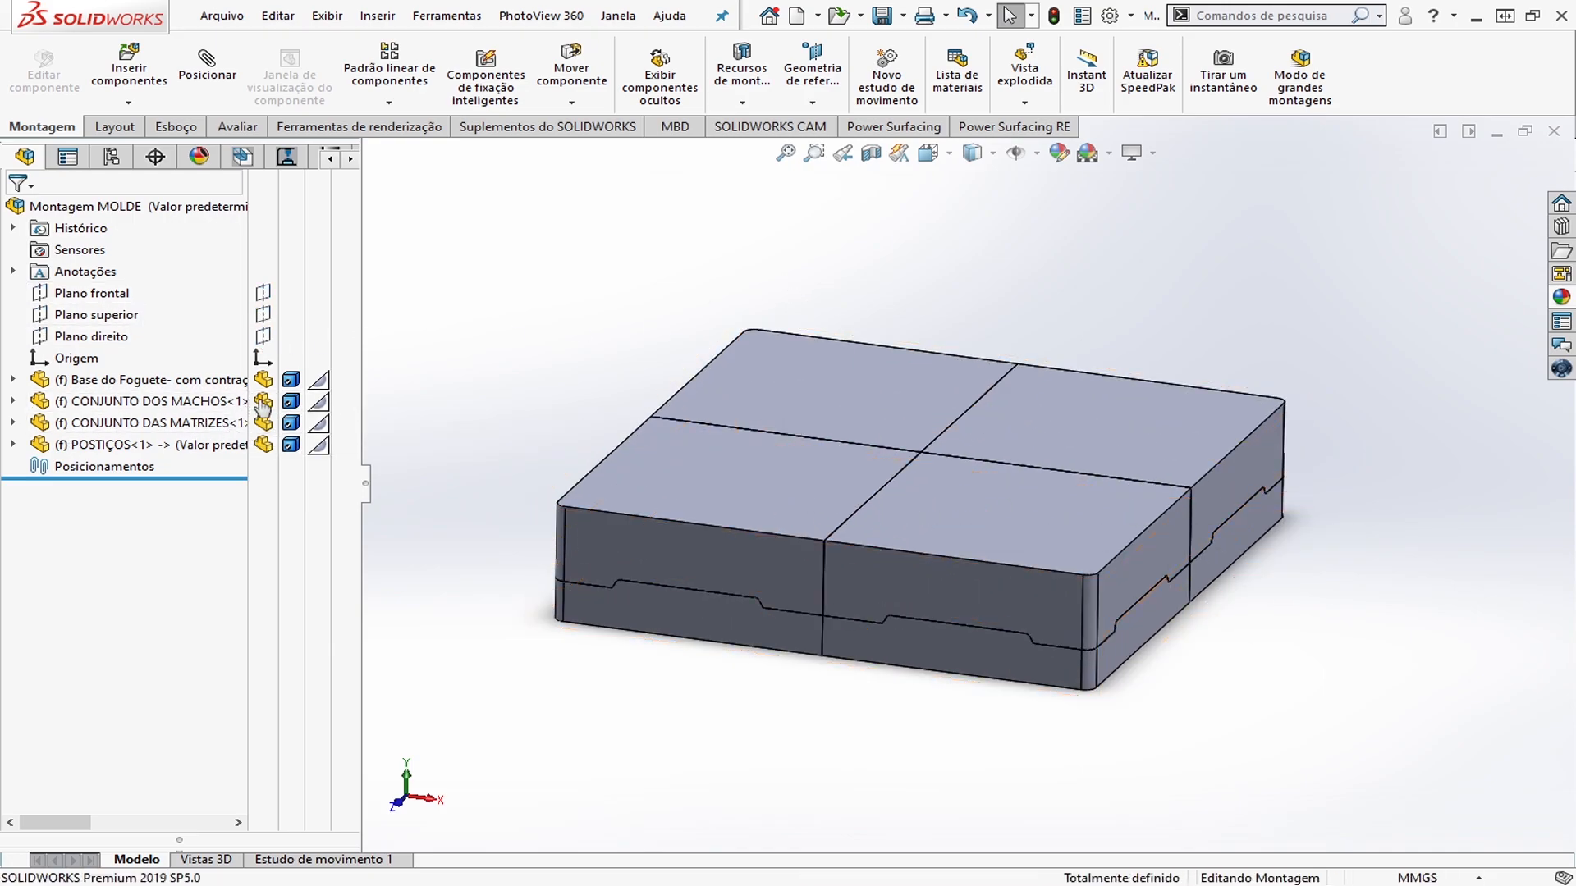
{"action": "middle_click_drag", "start_coordinate": [837, 443], "coordinate": [862, 467]}
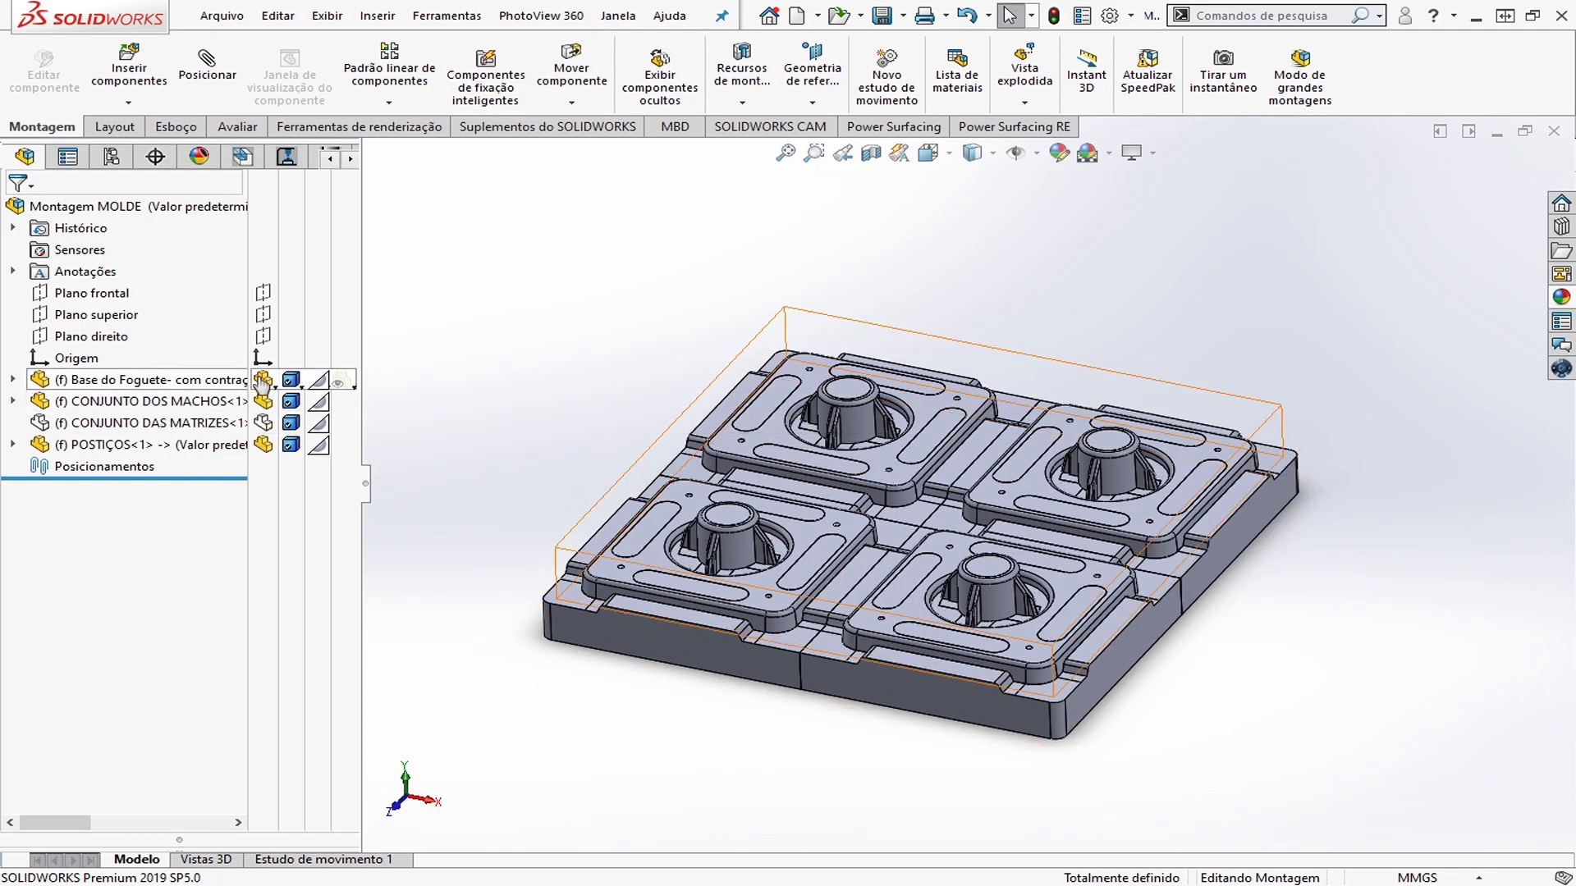
{"action": "left_click", "coordinate": [263, 380]}
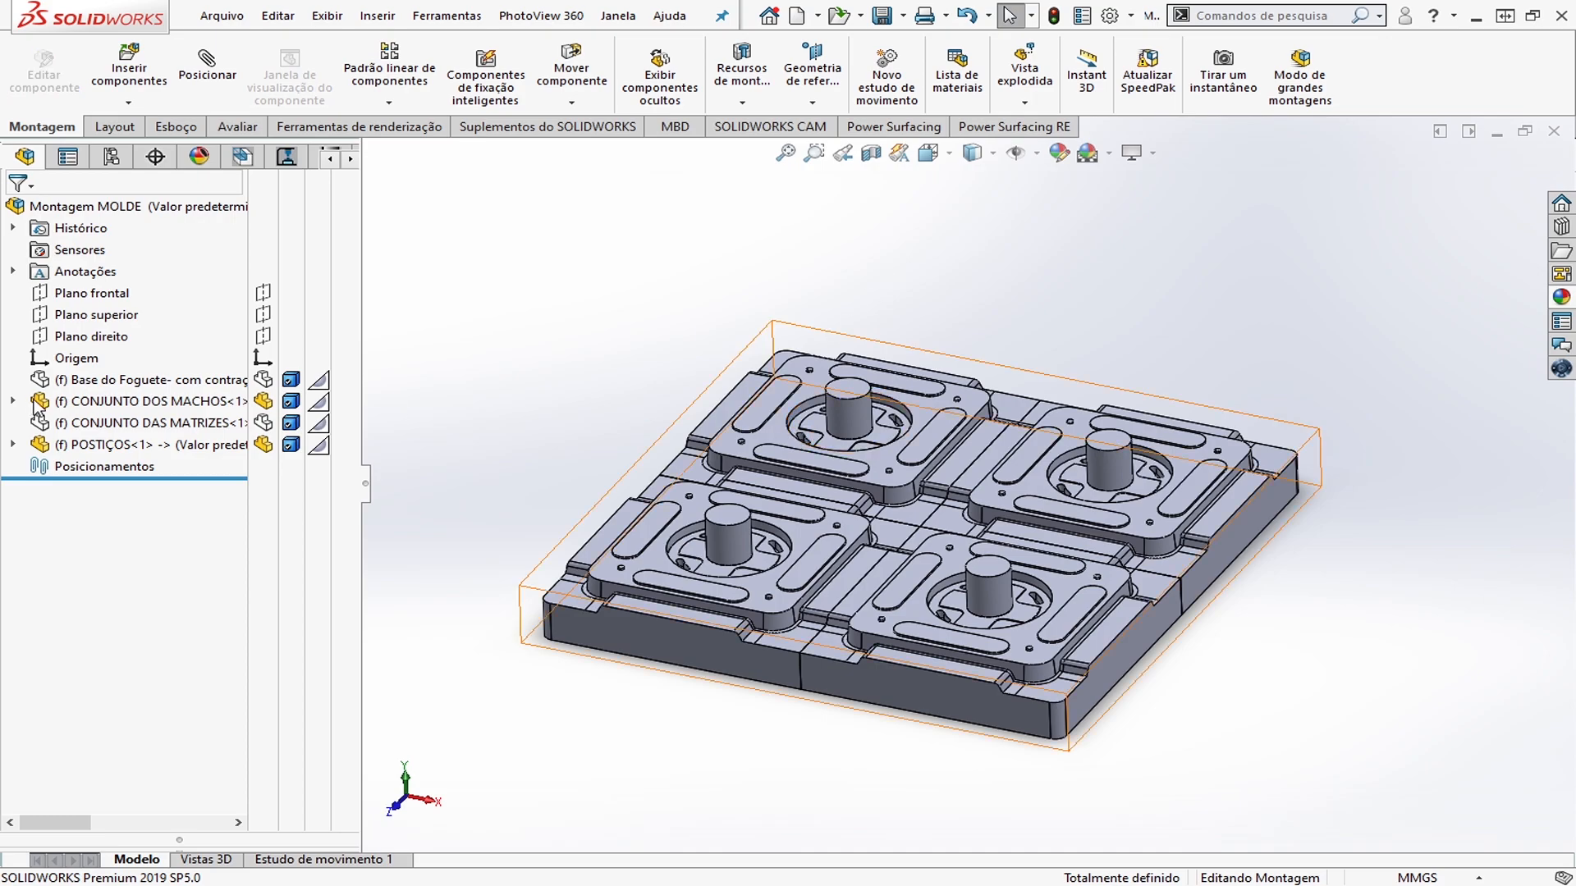
Open the Base do Foguete- com contração part and color its four product bodies light green (RGB 190, 255, 183)
{"action": "left_click", "coordinate": [98, 380]}
{"action": "left_click", "coordinate": [119, 311]}
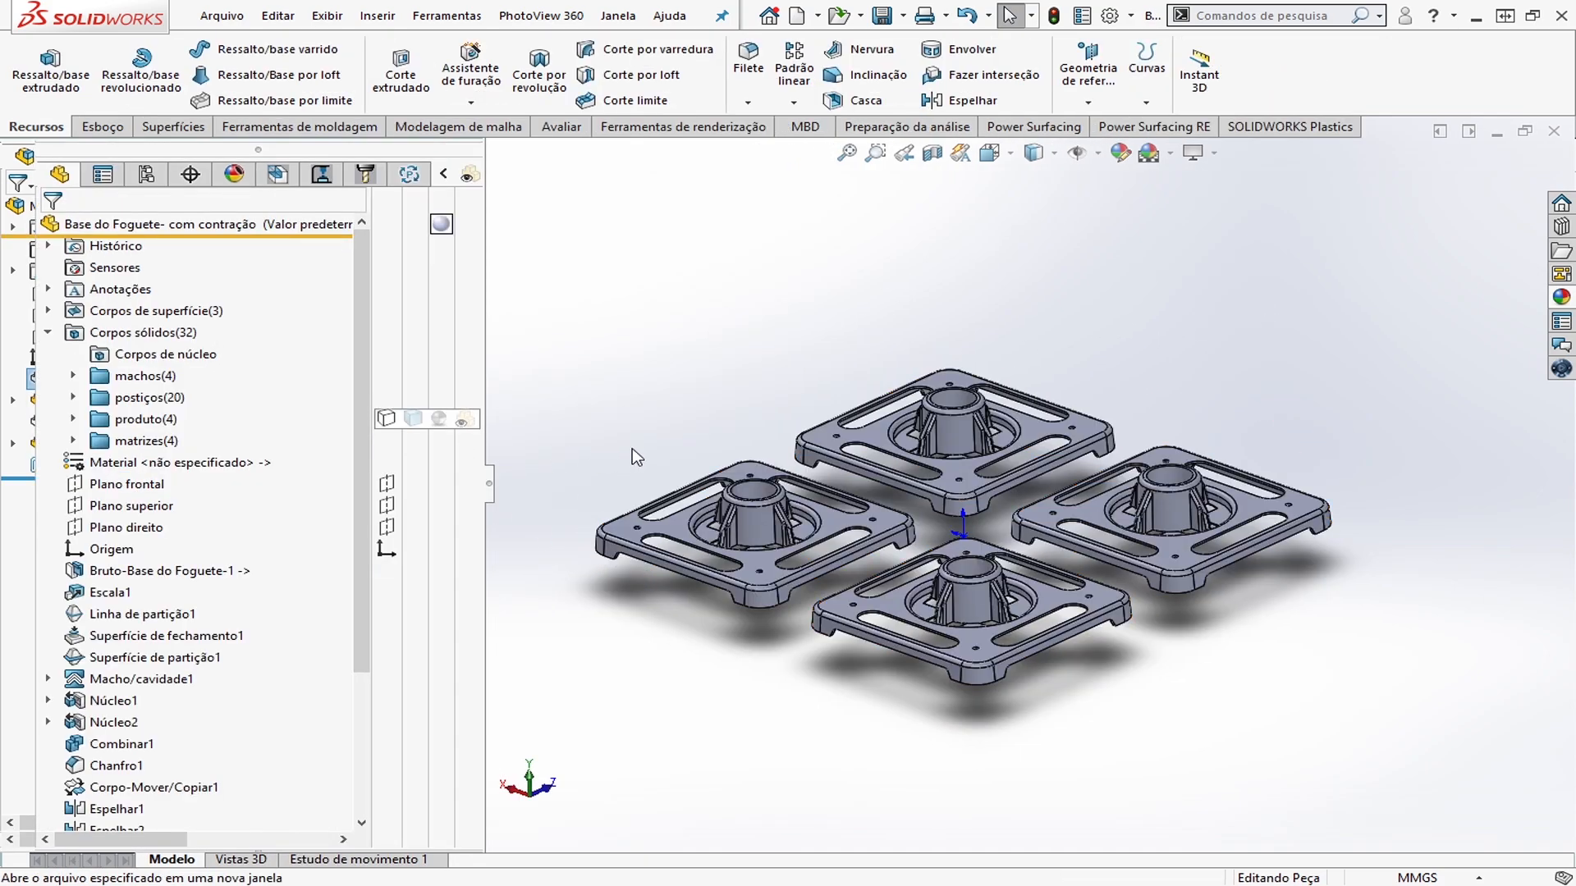
{"action": "left_click", "coordinate": [74, 419]}
{"action": "left_click", "coordinate": [439, 443]}
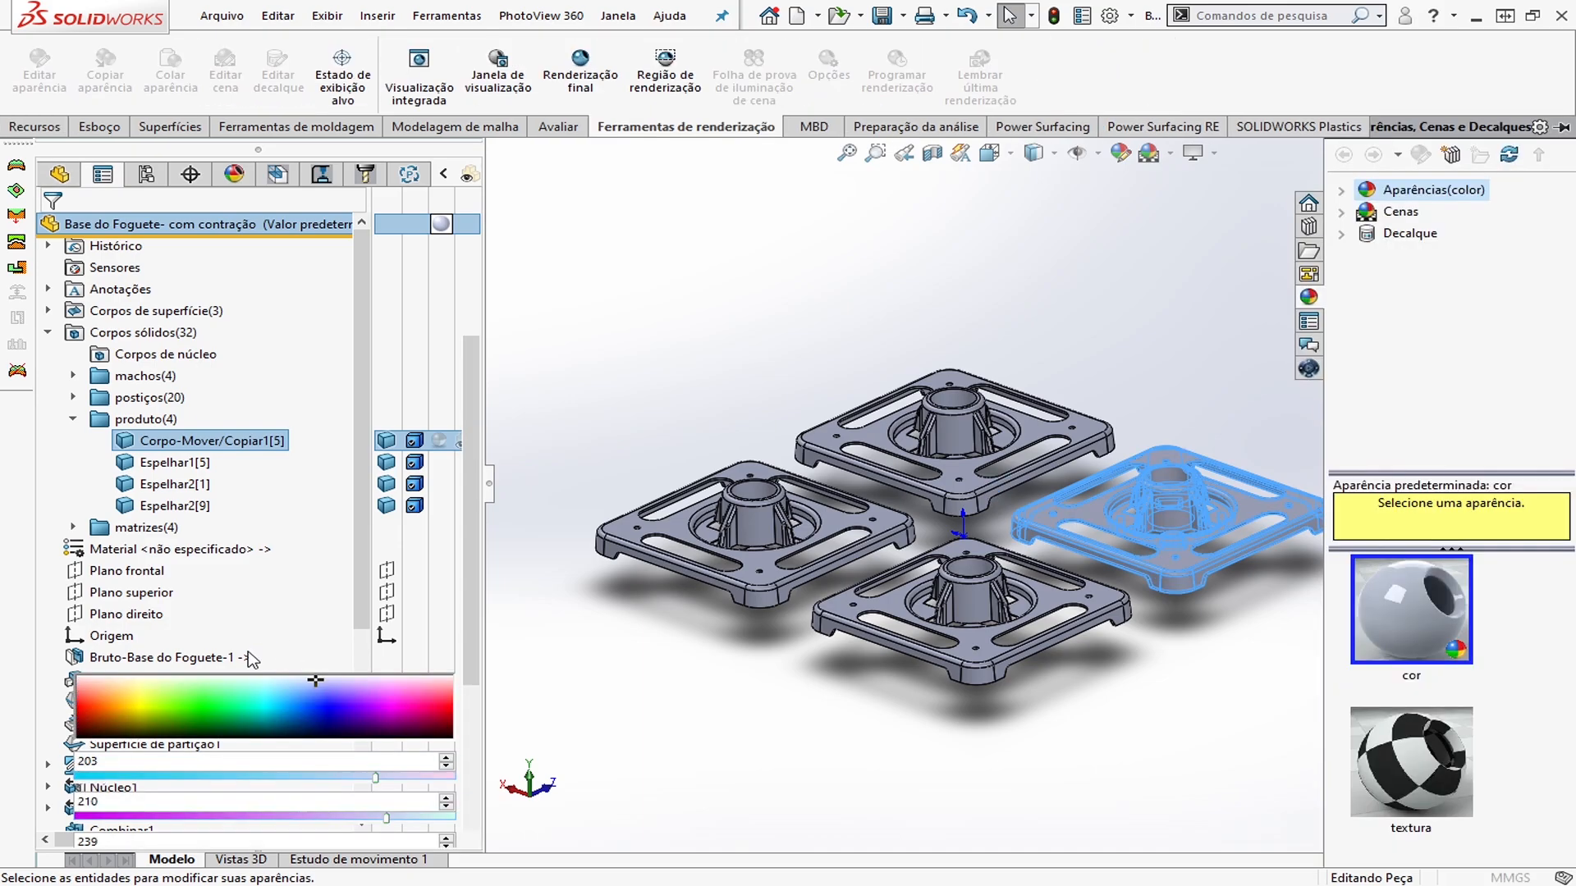
{"action": "left_click", "coordinate": [196, 659]}
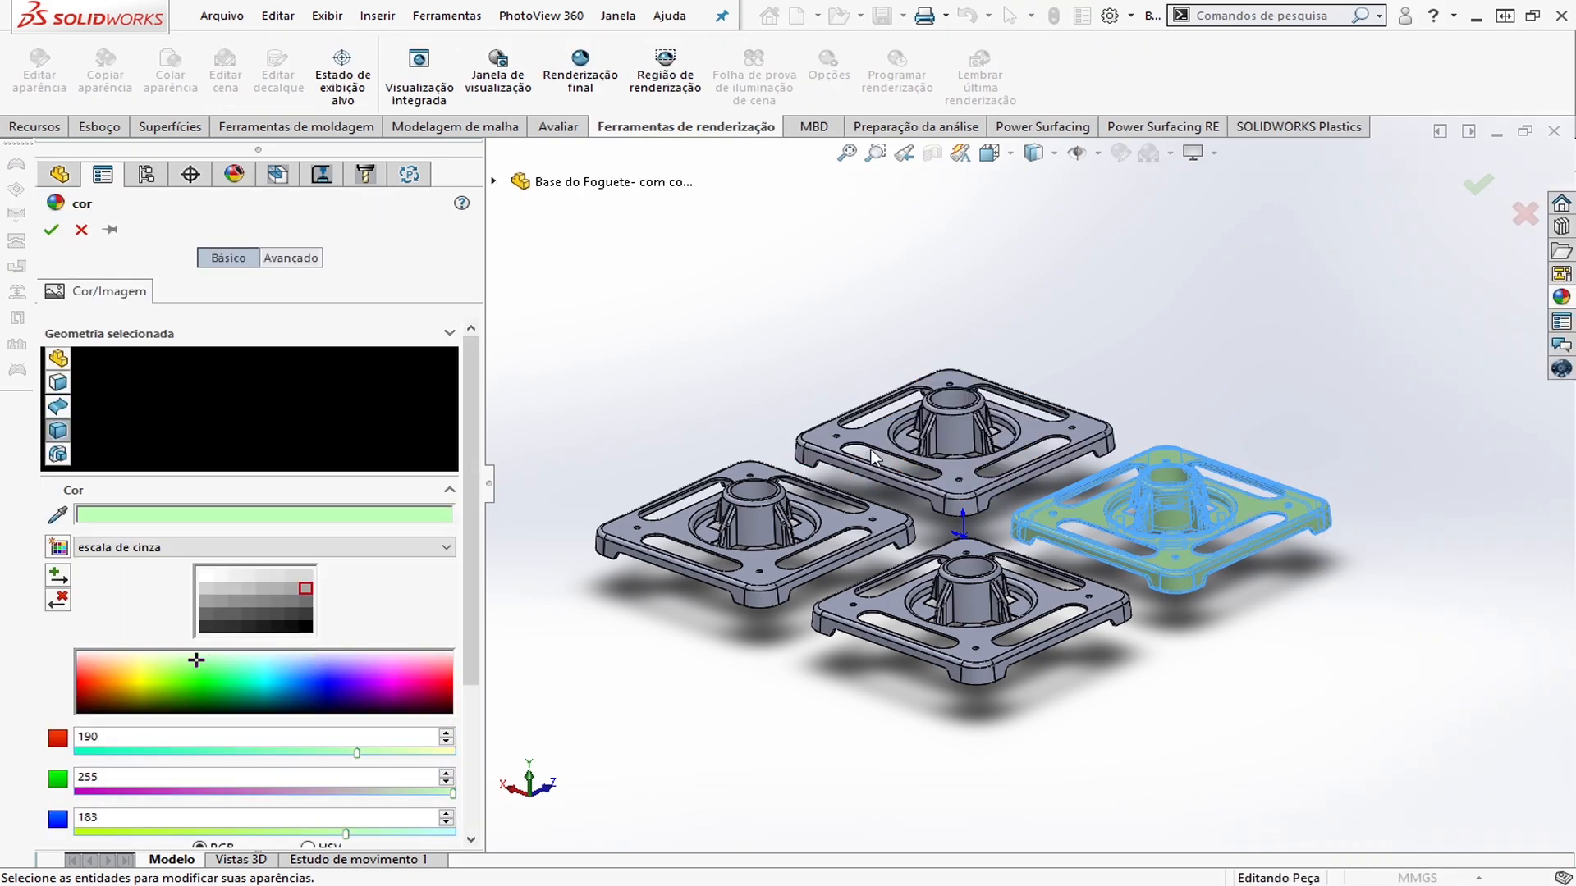
{"action": "left_click", "coordinate": [868, 451]}
{"action": "left_click", "coordinate": [829, 529]}
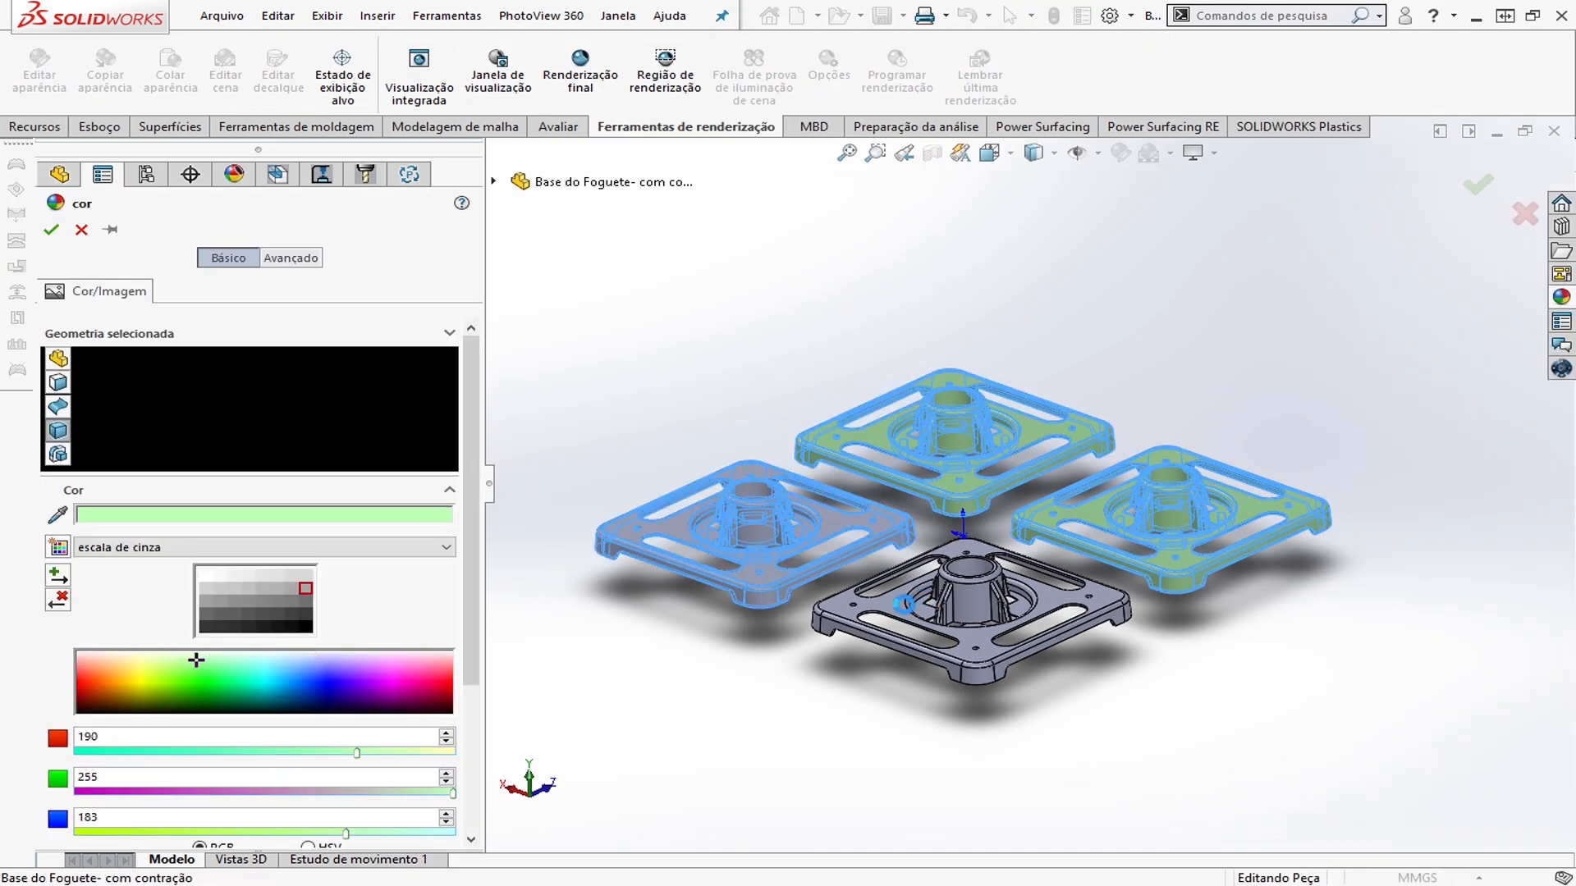
{"action": "left_click", "coordinate": [905, 605]}
{"action": "left_click", "coordinate": [52, 232]}
Save the recolored part and switch back to the Montagem MOLDE assembly window
{"action": "left_click", "coordinate": [886, 17]}
{"action": "left_click", "coordinate": [618, 16]}
{"action": "left_click", "coordinate": [726, 375]}
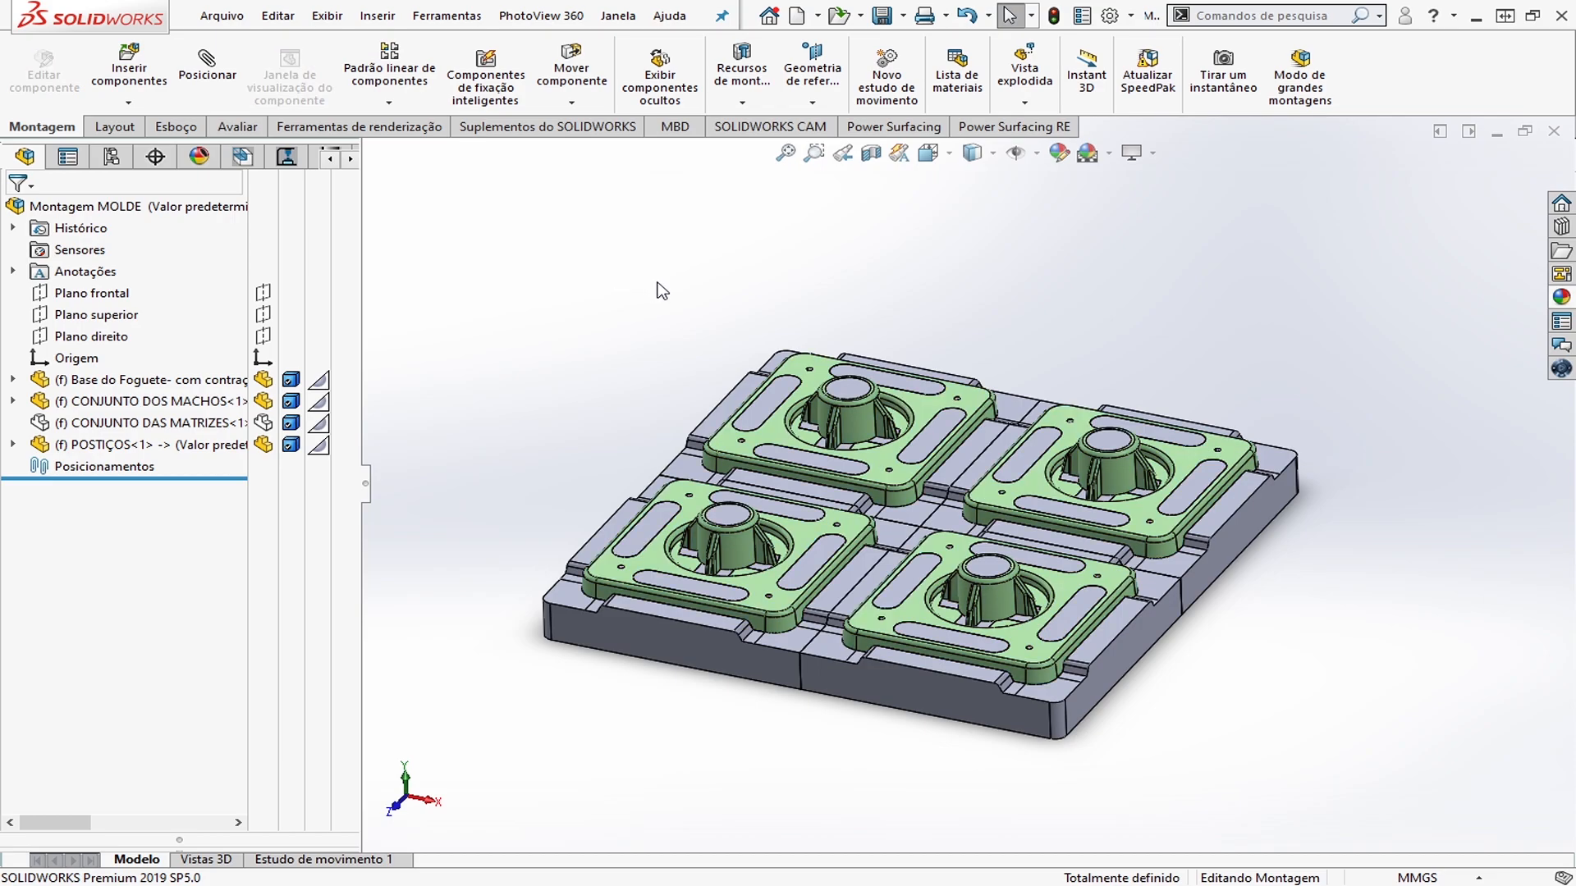
Review the green products on the cores and save the Montagem MOLDE assembly
{"action": "middle_click_drag", "start_coordinate": [958, 343], "coordinate": [918, 357]}
{"action": "mouse_move", "coordinate": [1171, 252]}
{"action": "middle_mouse_down"}
{"action": "mouse_move", "coordinate": [1189, 212]}
{"action": "mouse_move", "coordinate": [1169, 240]}
{"action": "middle_mouse_up"}
{"action": "scroll", "coordinate": [1091, 393], "scroll_direction": "up", "scroll_amount": 1}
{"action": "scroll", "coordinate": [1091, 392], "scroll_direction": "down", "scroll_amount": 3}
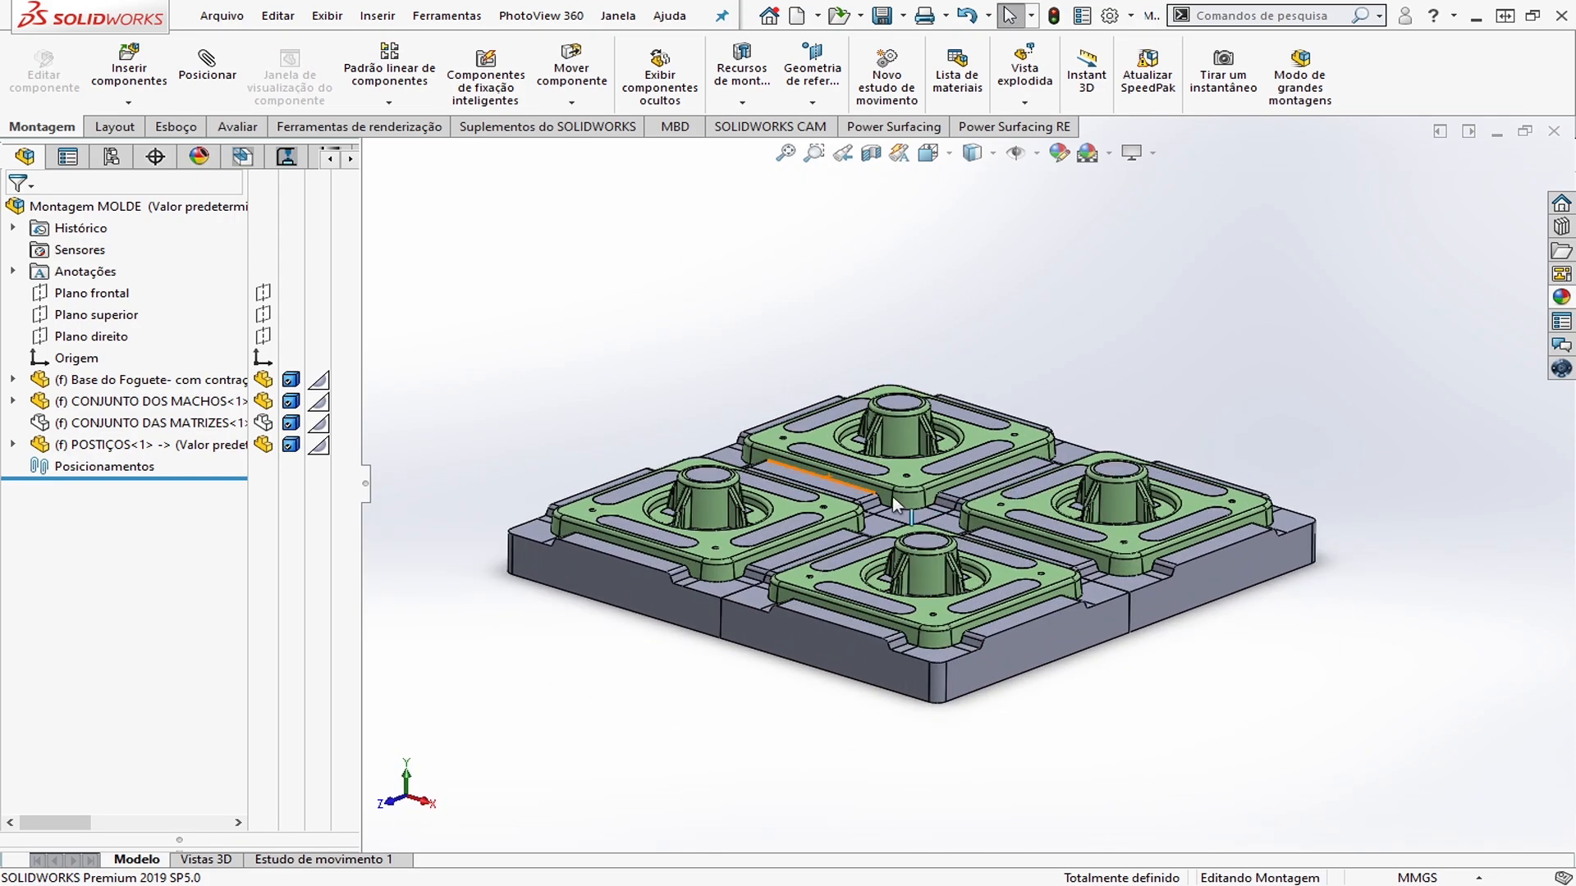
{"action": "left_click", "coordinate": [882, 14]}
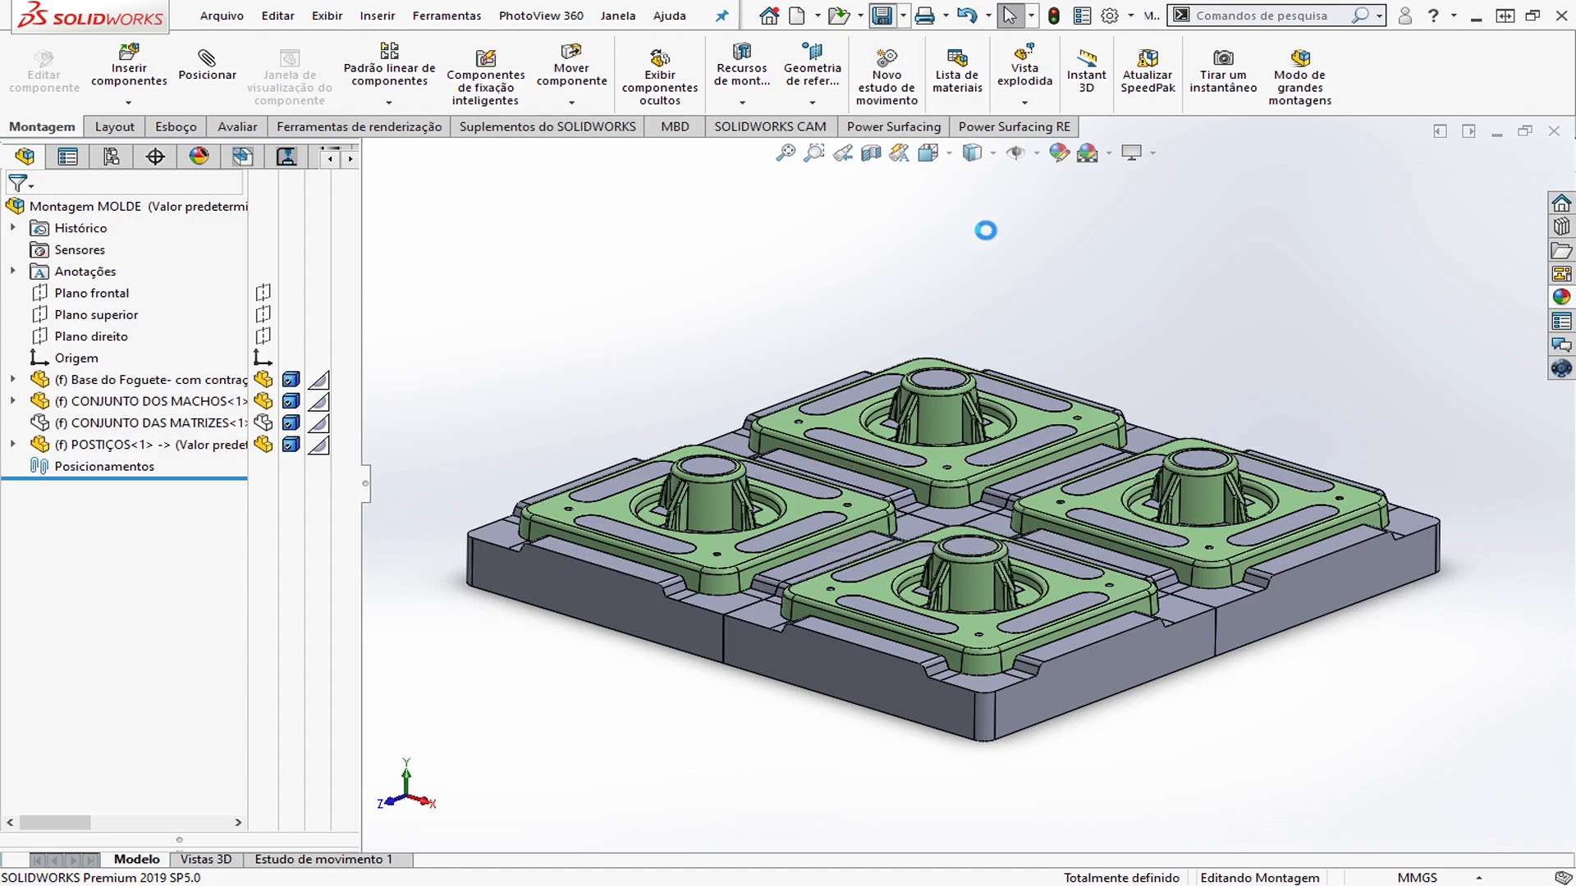
Enable the display of origins in the graphics area and check the assembly origin between the four cavities
{"action": "scroll", "coordinate": [995, 485], "scroll_direction": "up", "scroll_amount": 2}
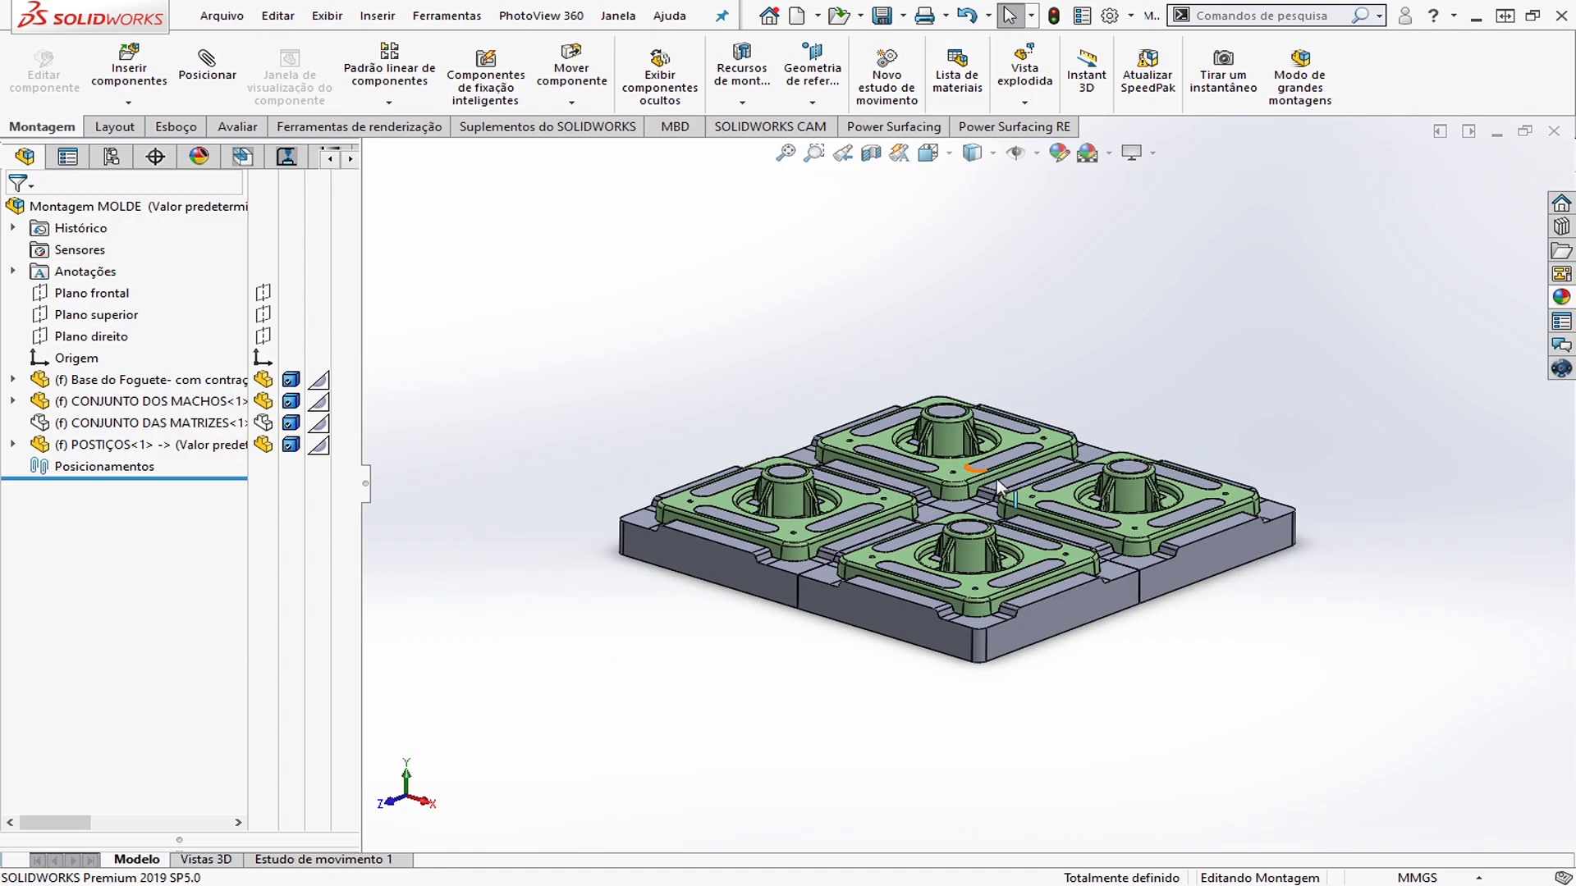
{"action": "scroll", "coordinate": [898, 505], "scroll_direction": "down", "scroll_amount": 2}
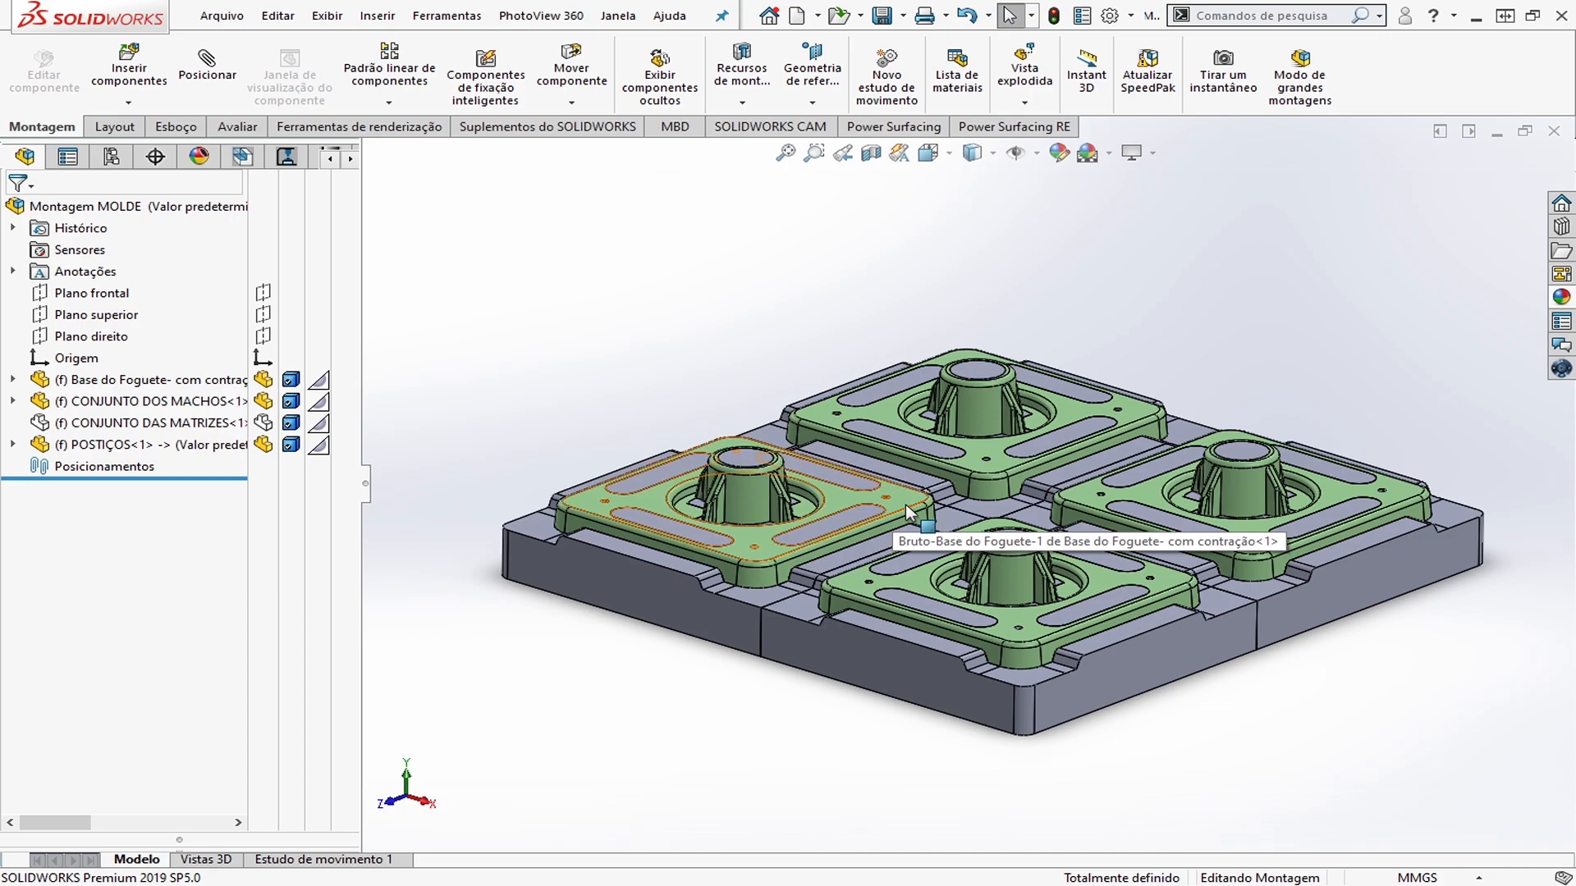
{"action": "middle_click_drag", "start_coordinate": [904, 502], "coordinate": [1032, 409]}
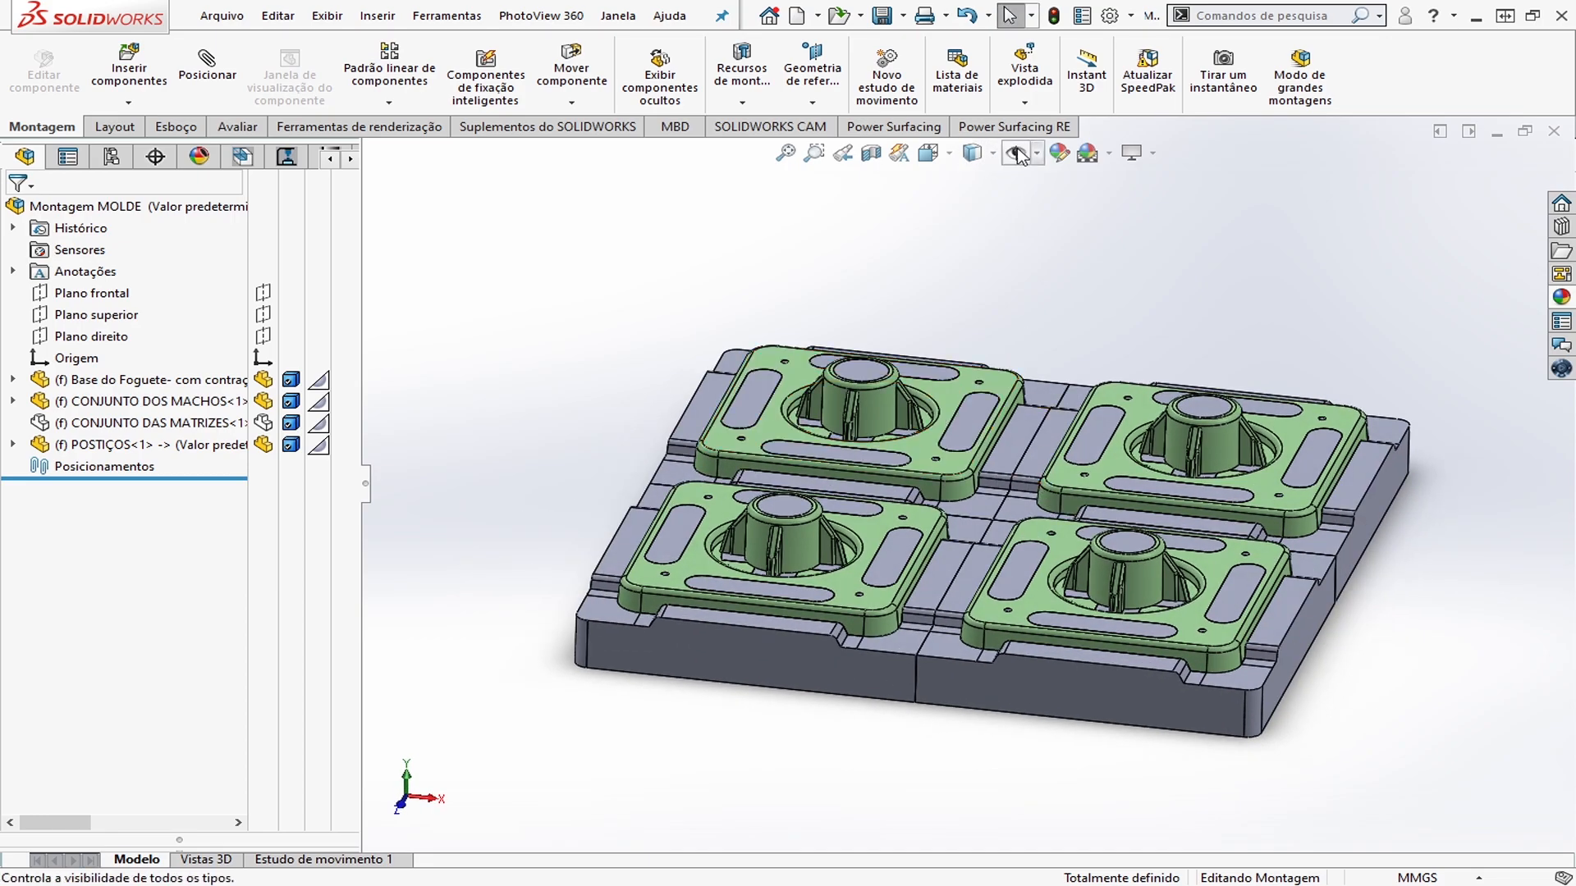
{"action": "left_click", "coordinate": [1039, 155]}
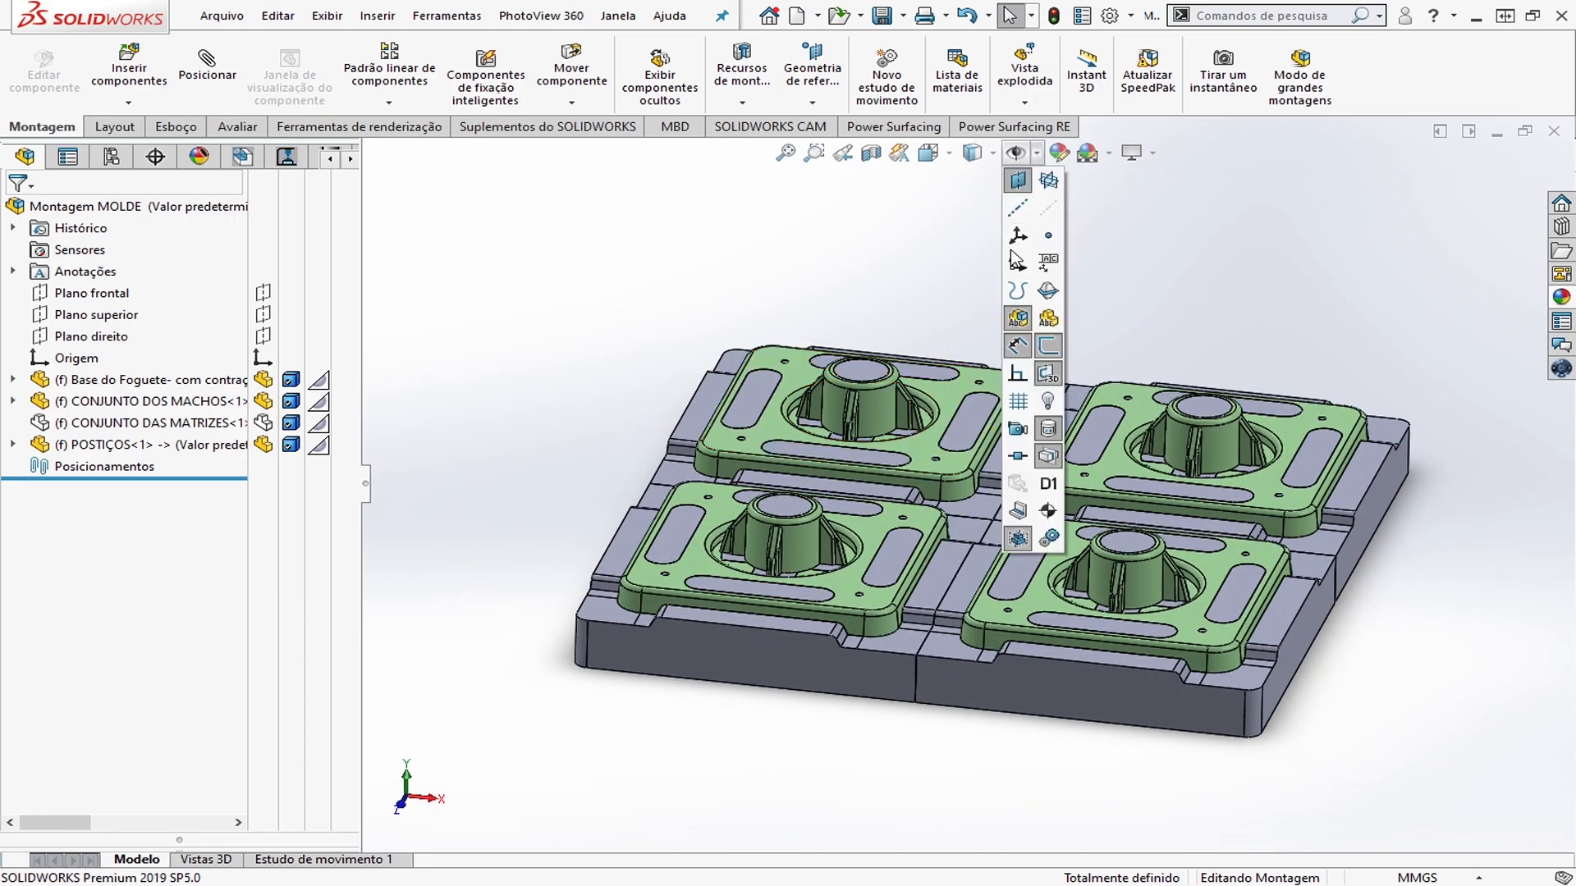
{"action": "left_click", "coordinate": [1015, 272]}
{"action": "left_click", "coordinate": [1270, 205]}
{"action": "middle_click_drag", "start_coordinate": [1214, 274], "coordinate": [1196, 348]}
{"action": "scroll", "coordinate": [1066, 494], "scroll_direction": "down", "scroll_amount": 4}
{"action": "key", "text": "f"}
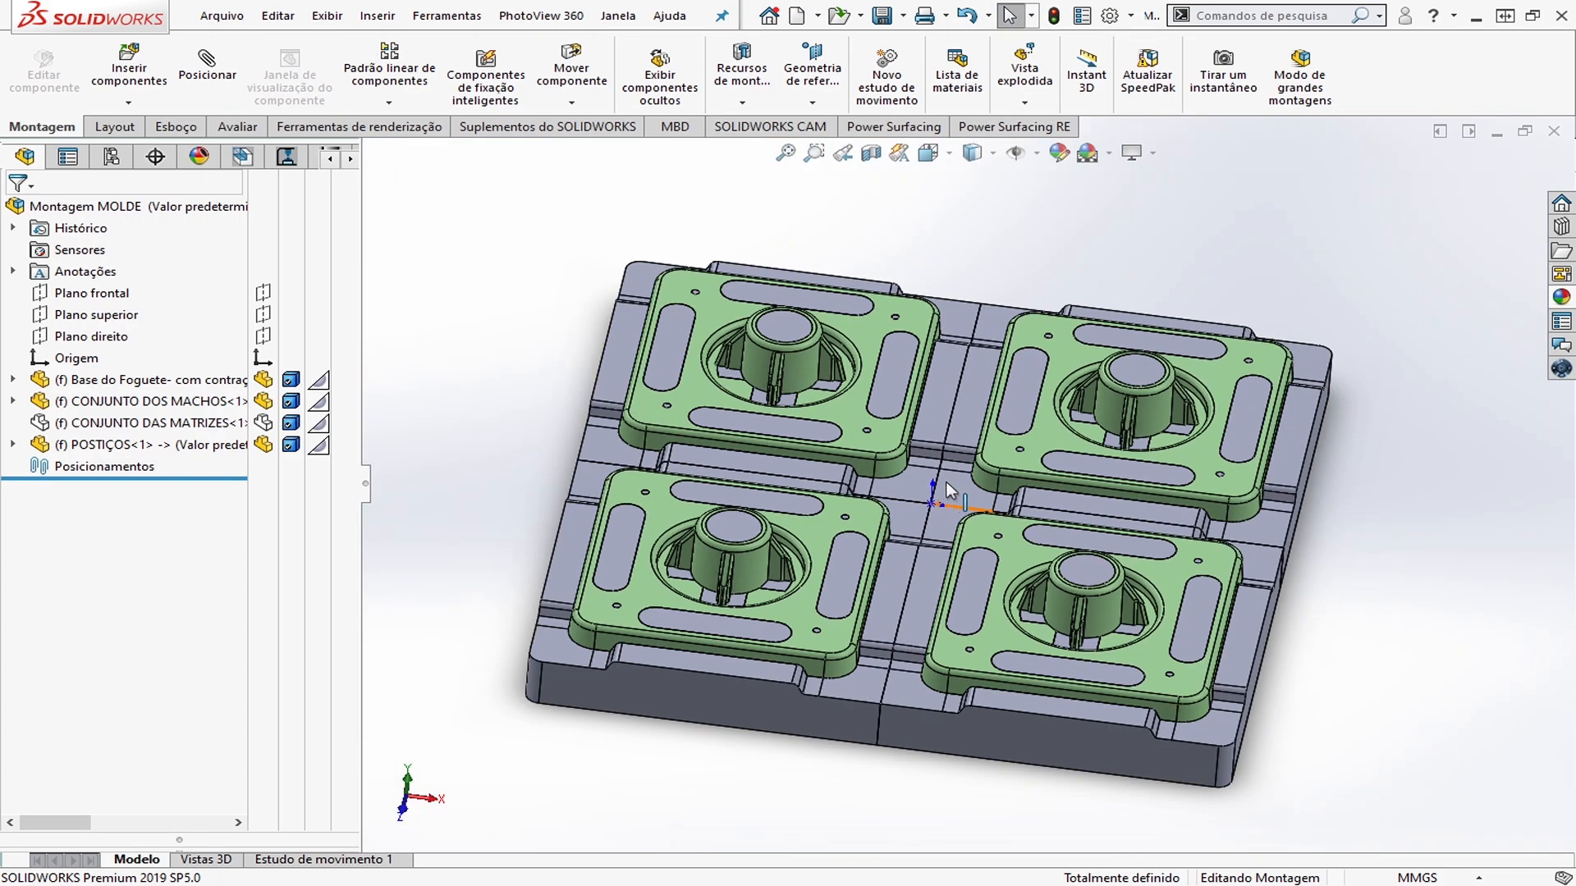
Widen the design tree area and bring up the mold add-in's element tree for Montagem MOLDE
{"action": "left_click_drag", "start_coordinate": [364, 149], "coordinate": [466, 141]}
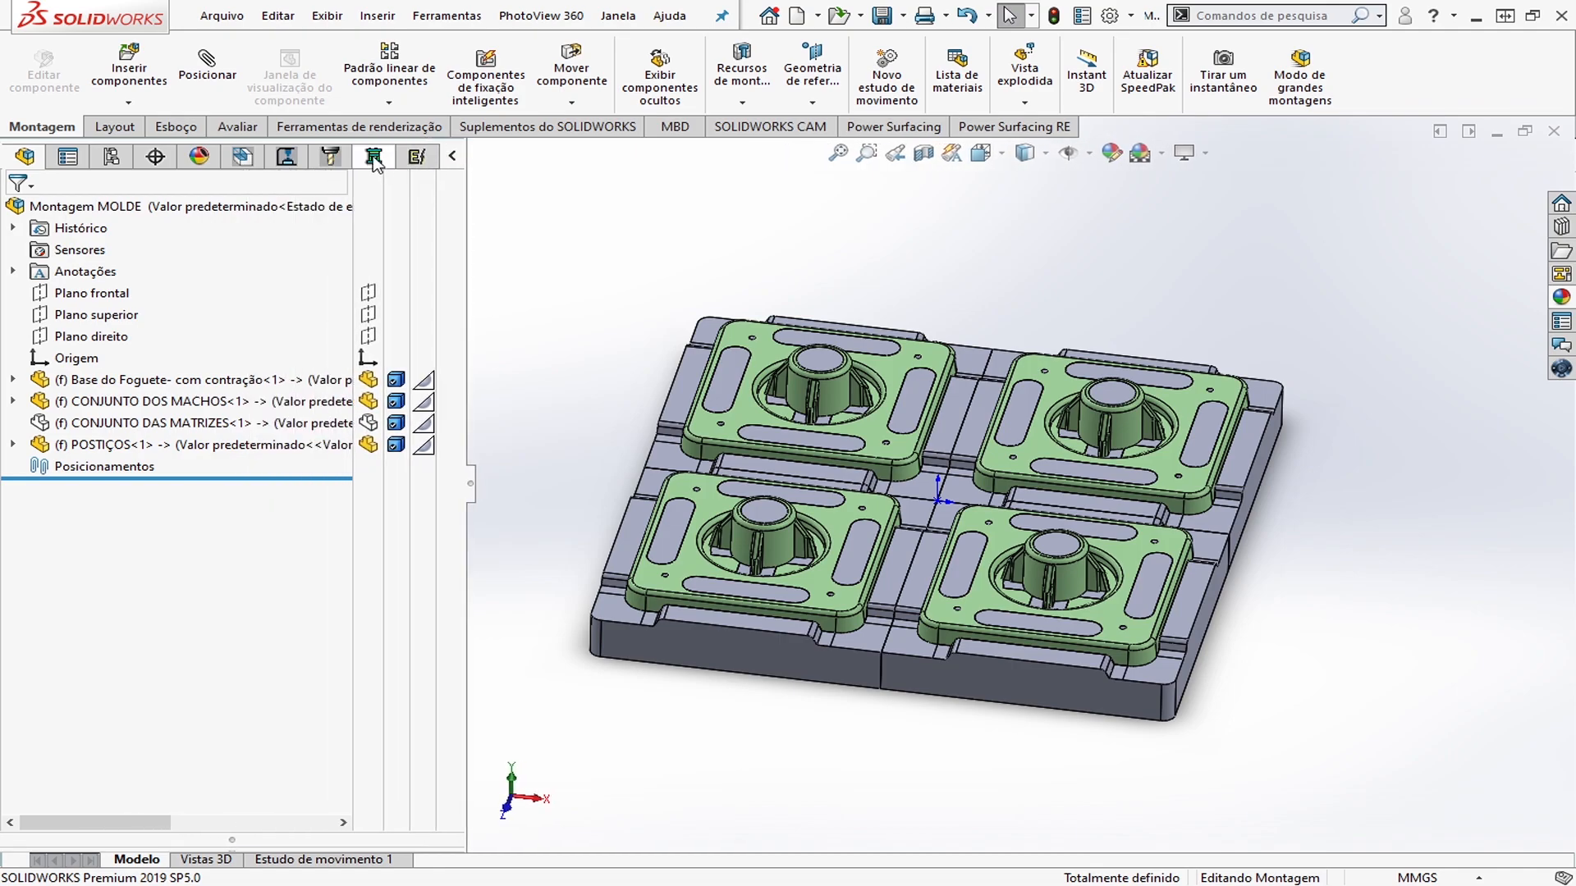
{"action": "left_click", "coordinate": [374, 156]}
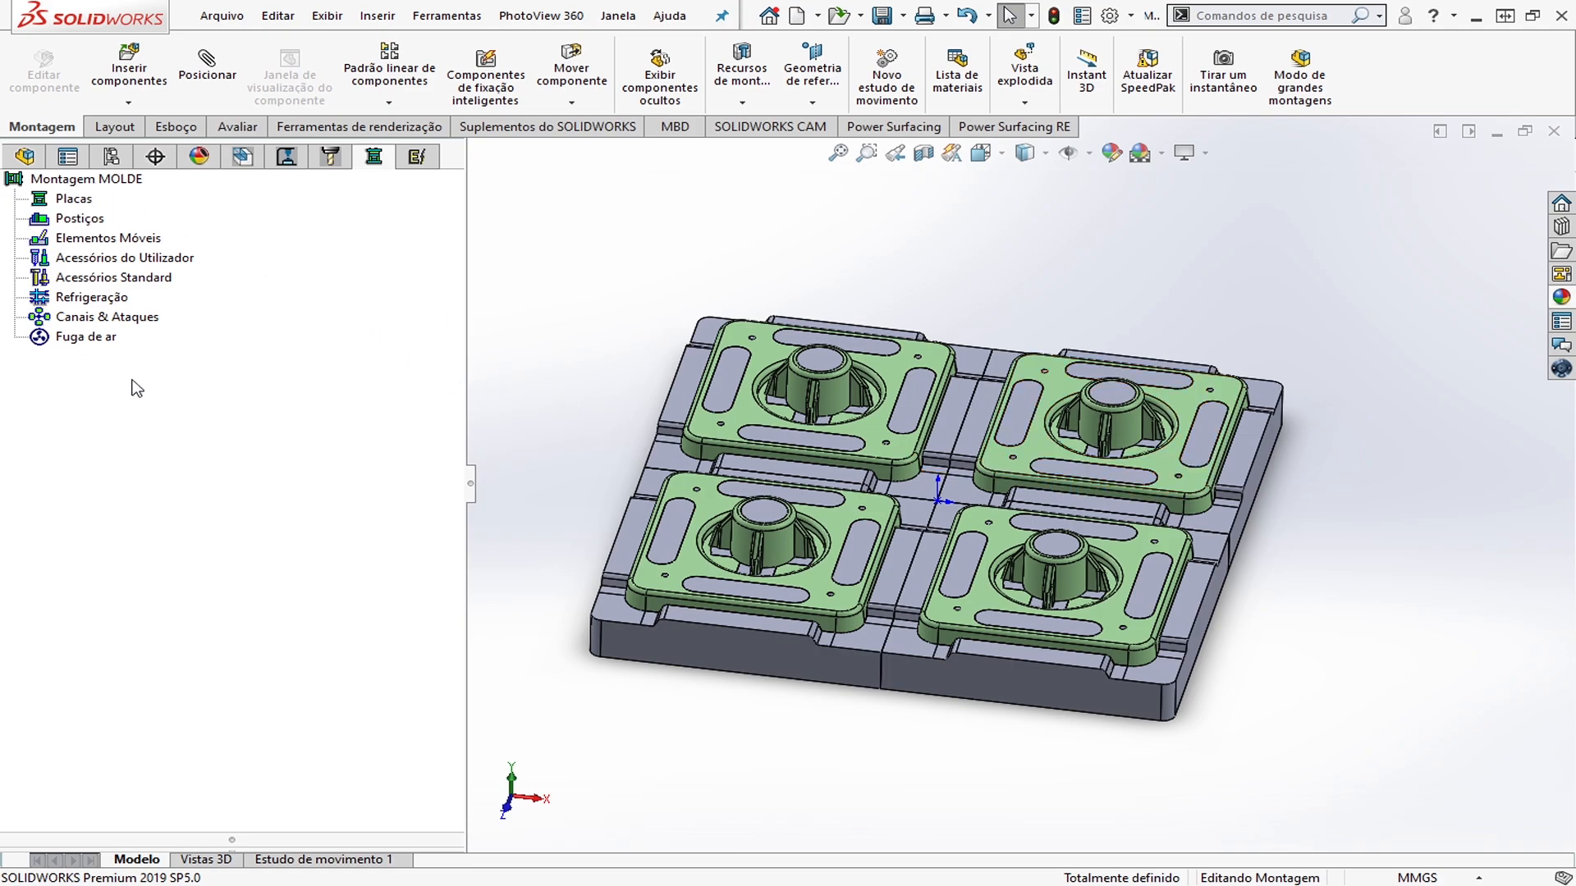
{"action": "right_click", "coordinate": [96, 226]}
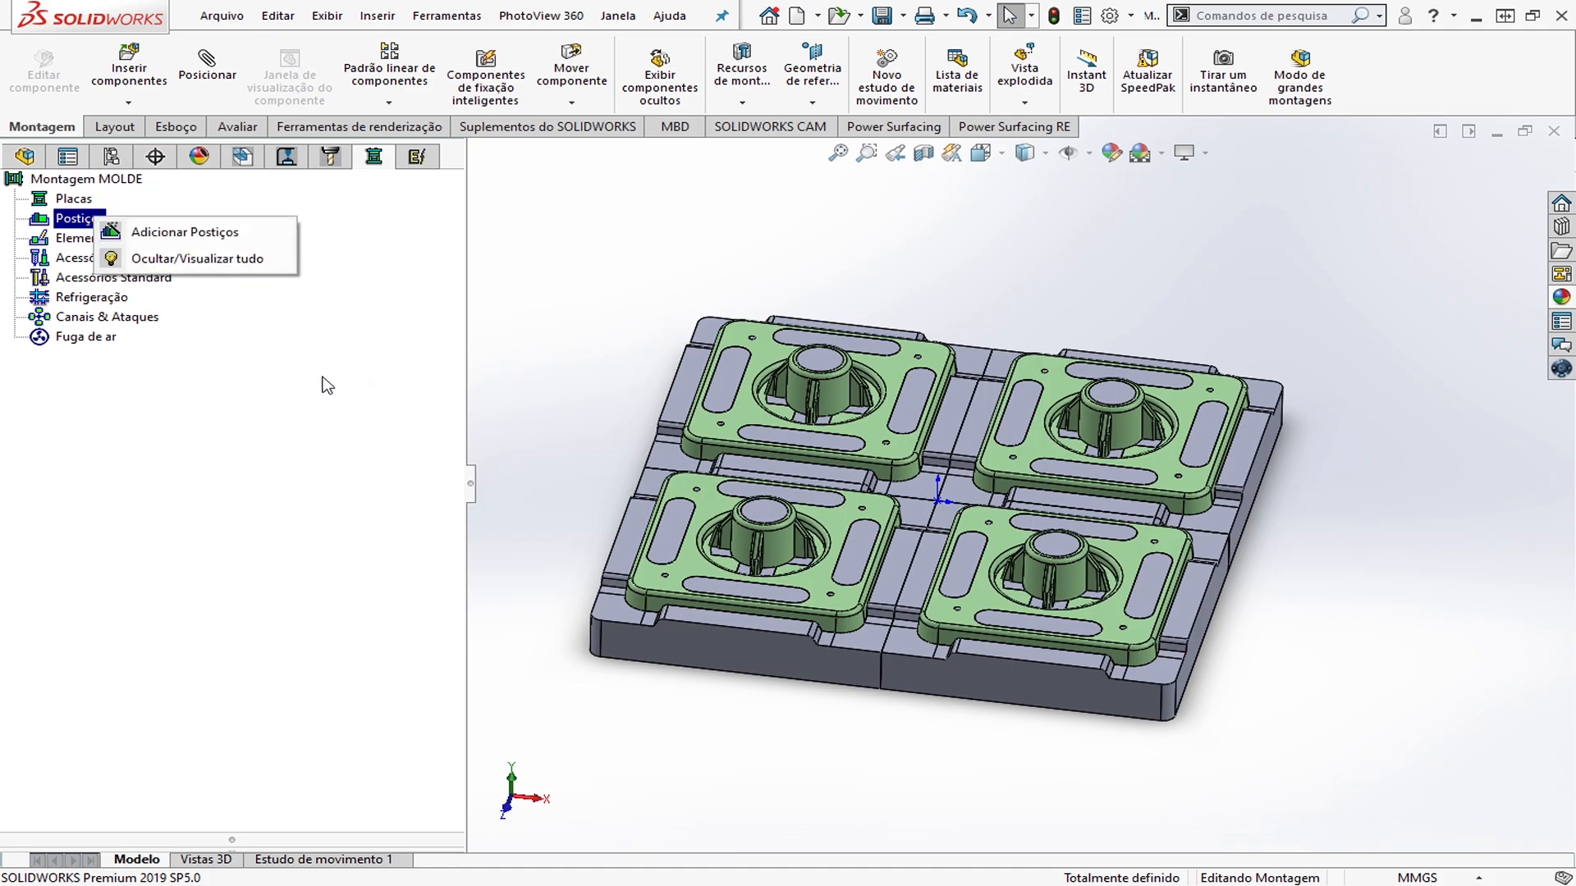
{"action": "left_click", "coordinate": [228, 232]}
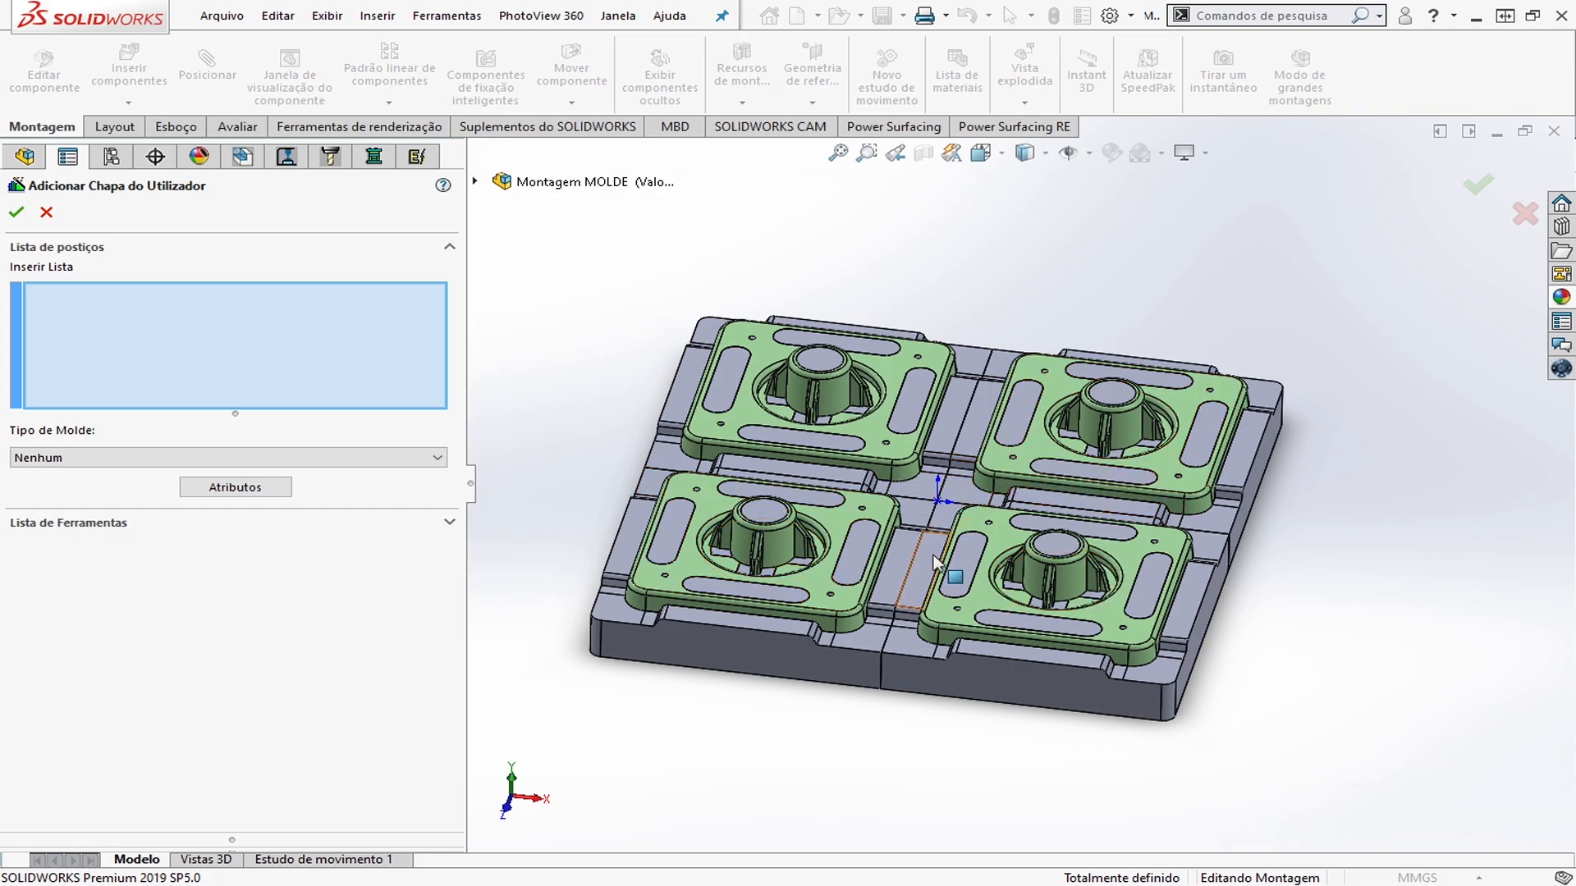
{"action": "left_click", "coordinate": [47, 214]}
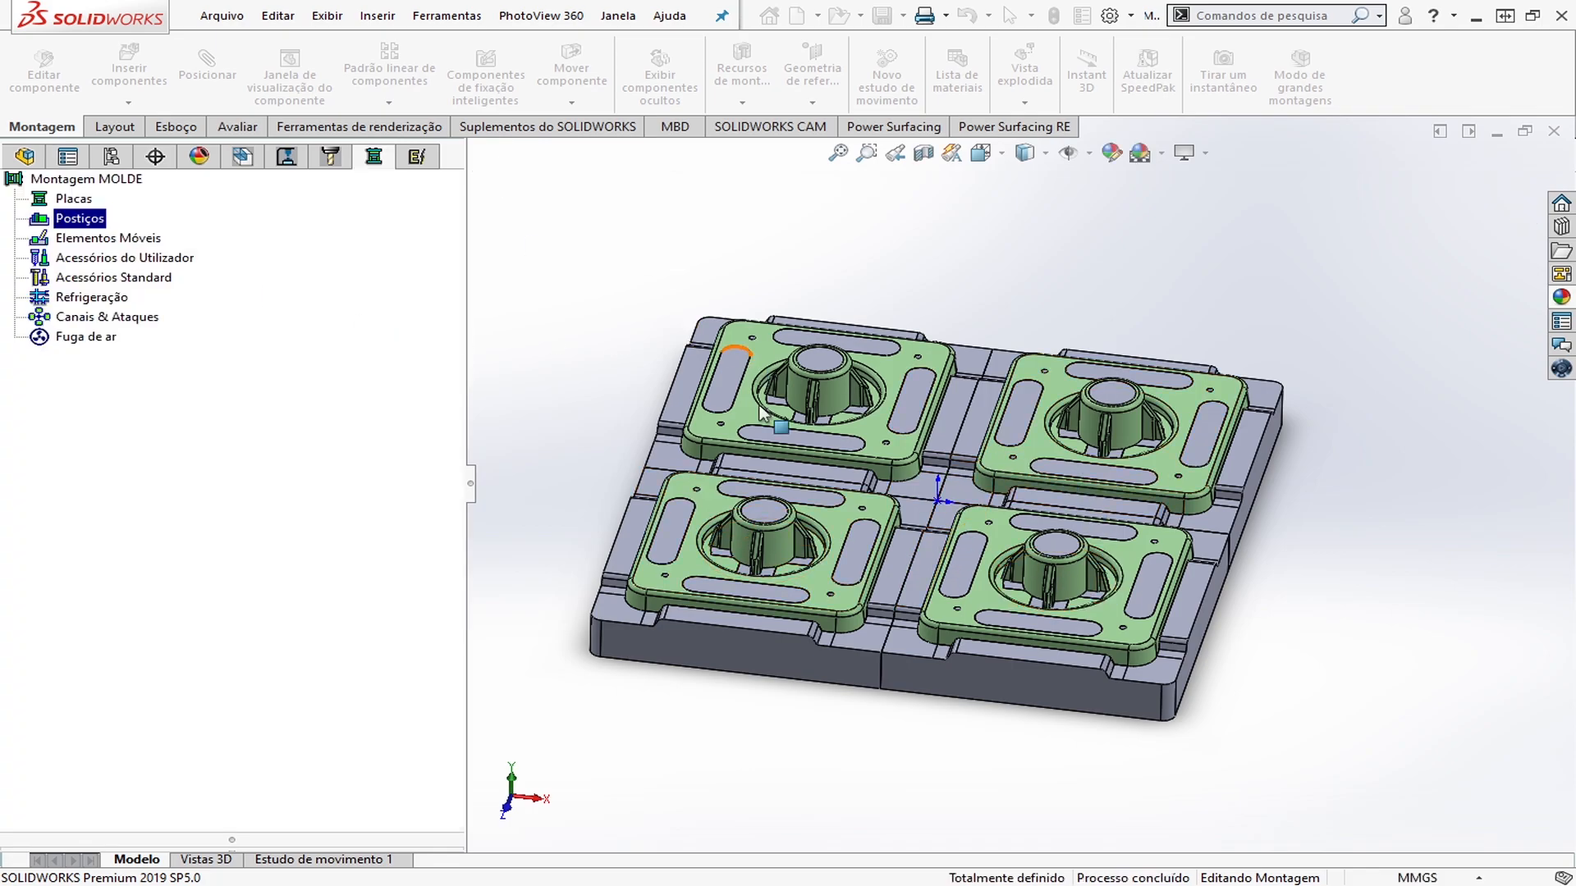